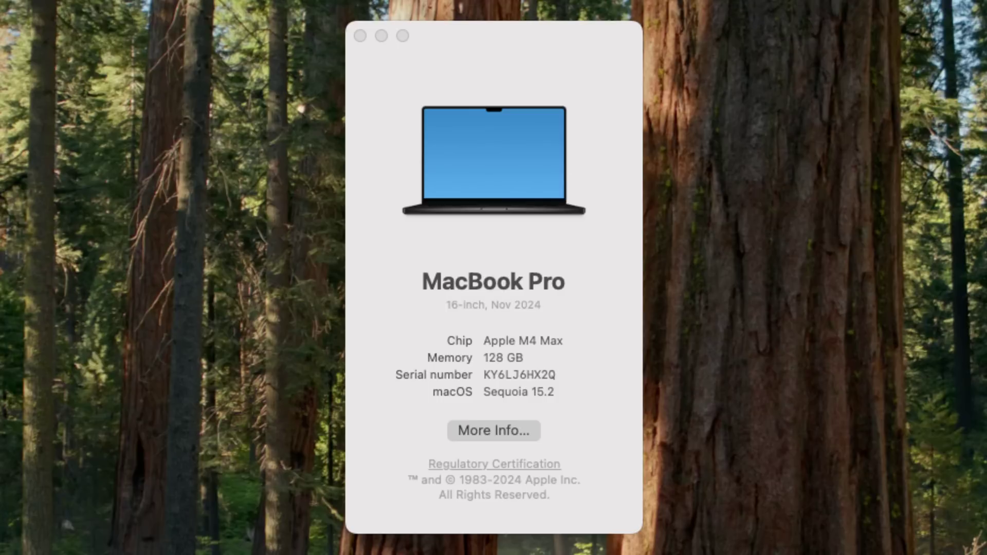
- Open the Mac's full system report and examine the core count and memory in the hardware overview
click(491, 428)
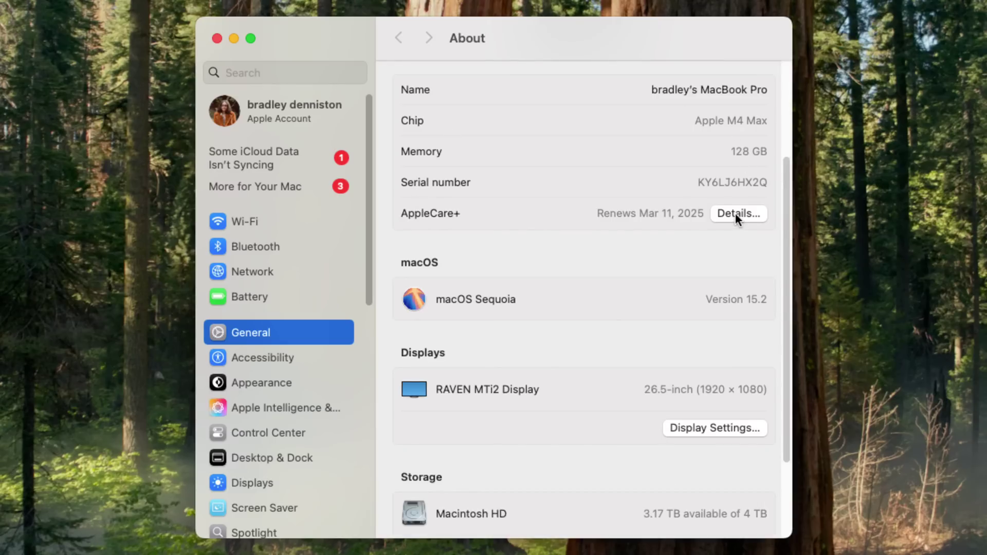
scroll(735, 213, down, 5)
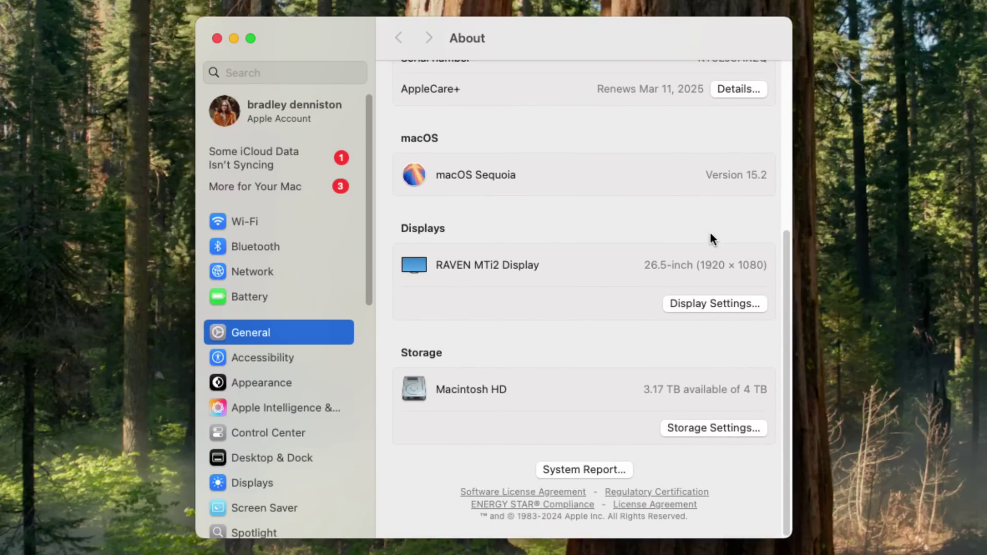
click(555, 467)
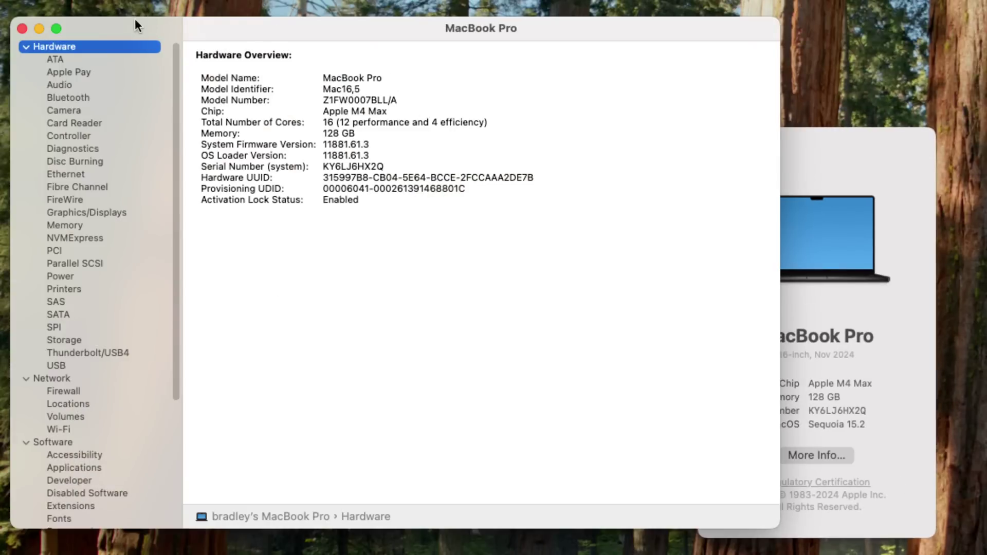
drag(135, 18, 273, 109)
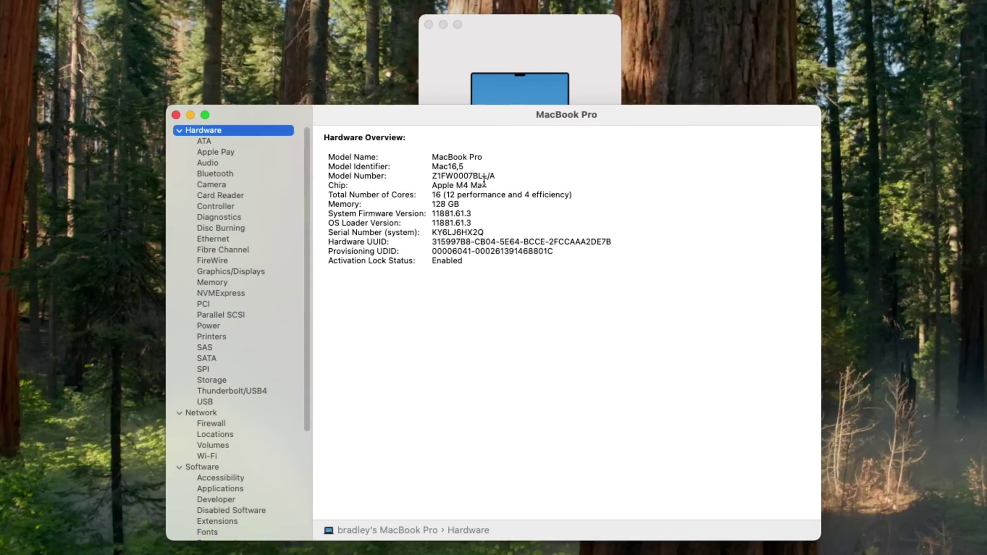
drag(430, 195, 624, 201)
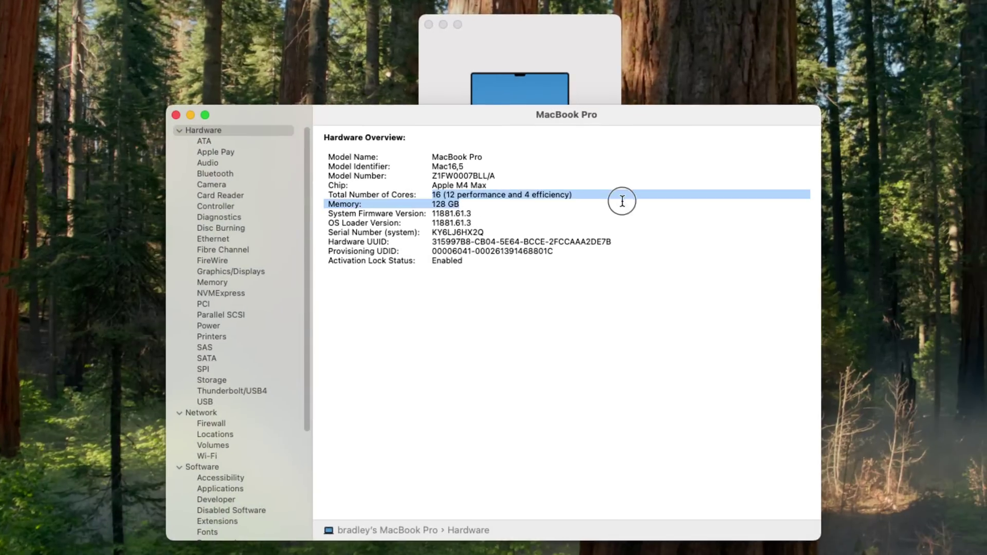
click(452, 179)
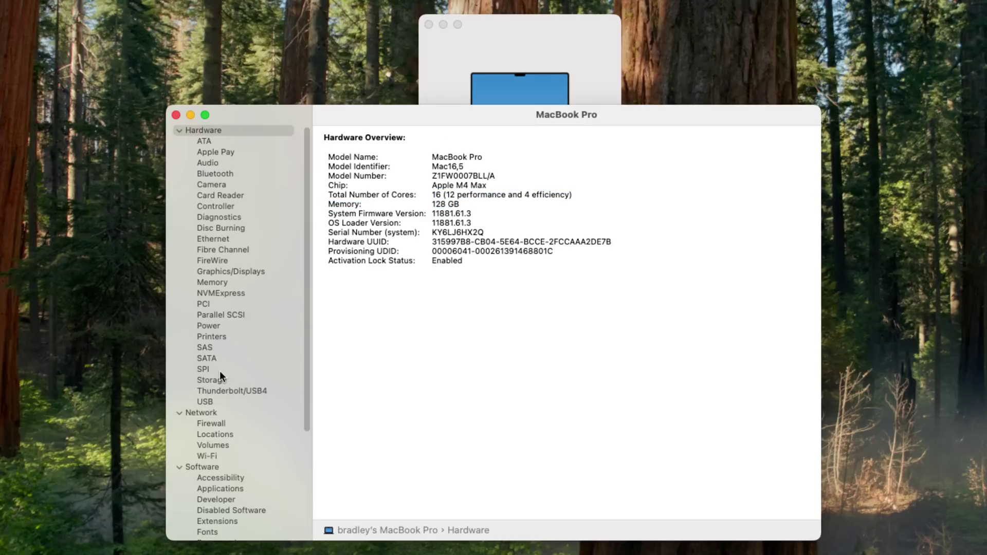
- Check the graphics core count under Graphics/Displays, and close the system information windows
click(224, 271)
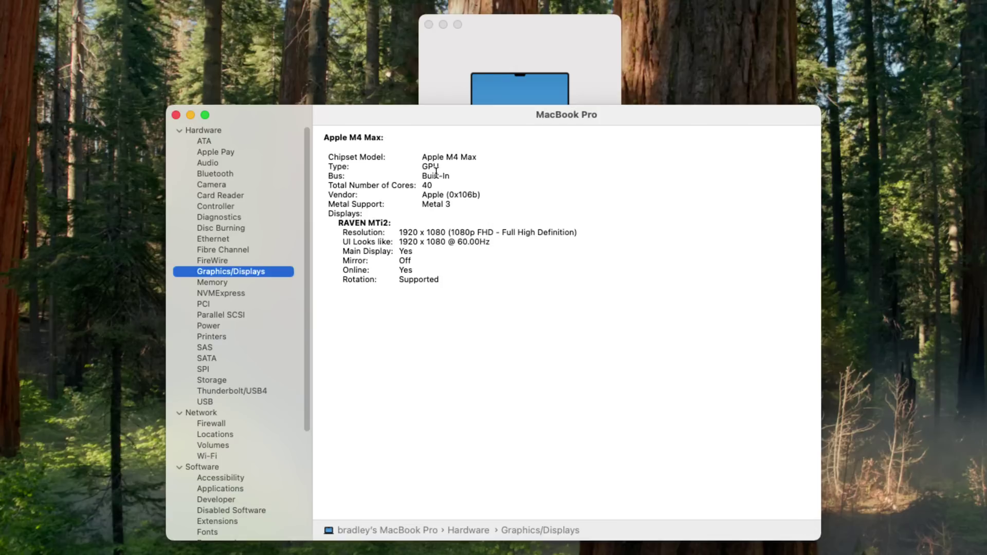
double_click(427, 185)
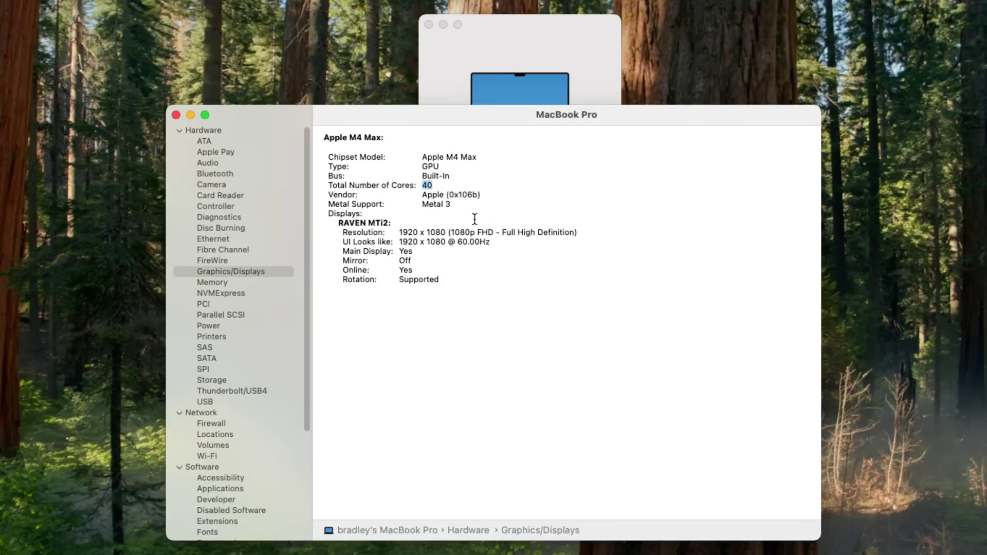
click(176, 115)
click(359, 35)
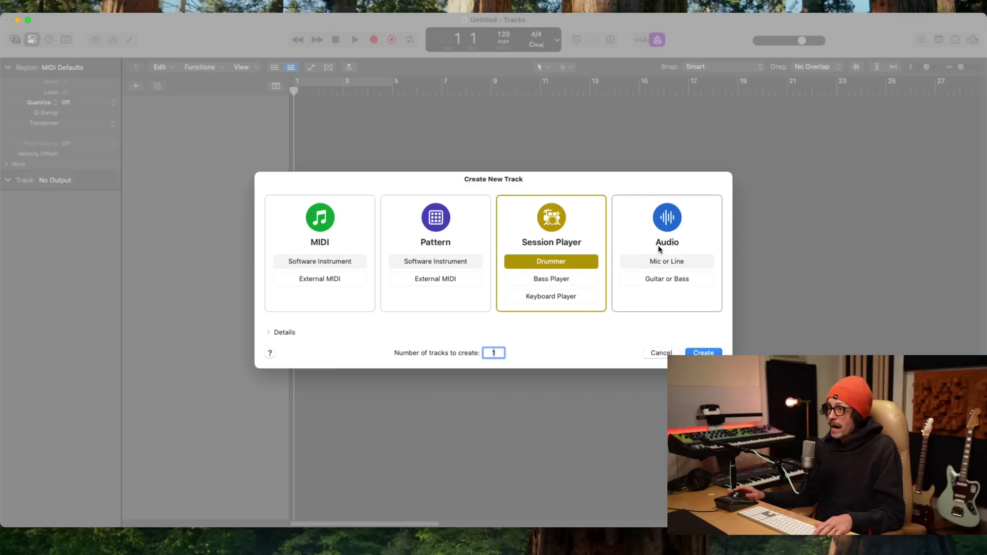
- Create one MIDI software instrument track in the new Logic Pro project and hide the Library
click(336, 226)
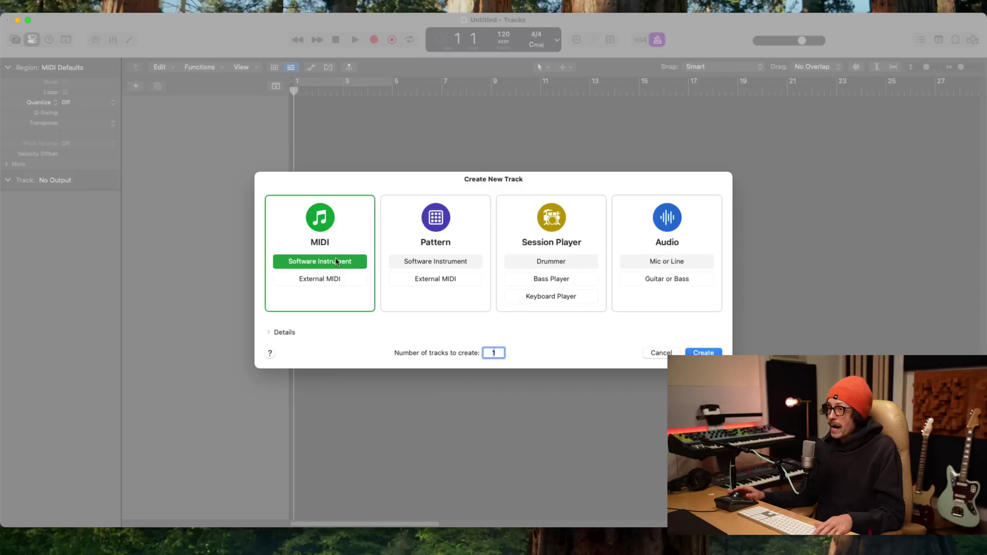
click(337, 261)
click(718, 352)
click(14, 39)
- Set the audio device I/O buffer size to 64 samples and close the settings
click(45, 3)
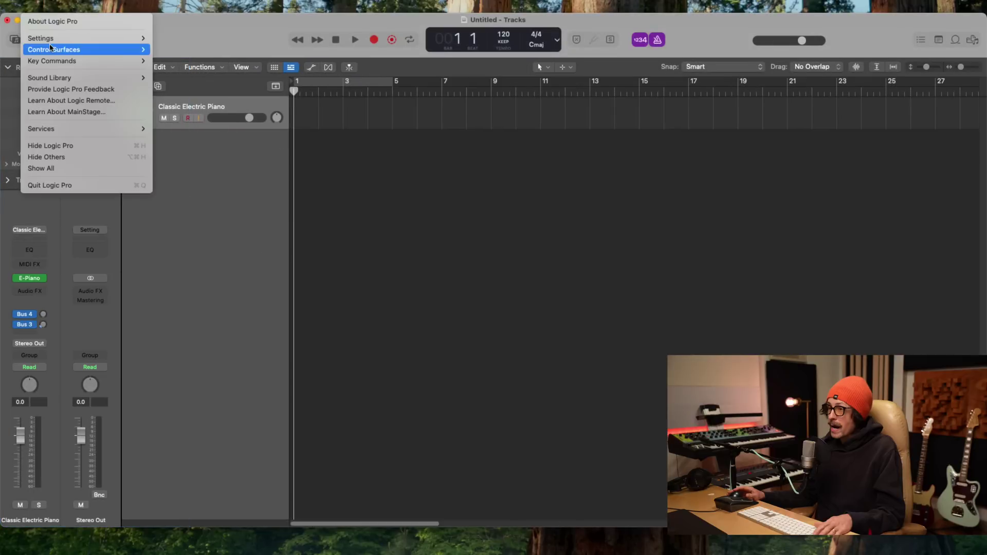
mouse_move(68, 39)
click(195, 51)
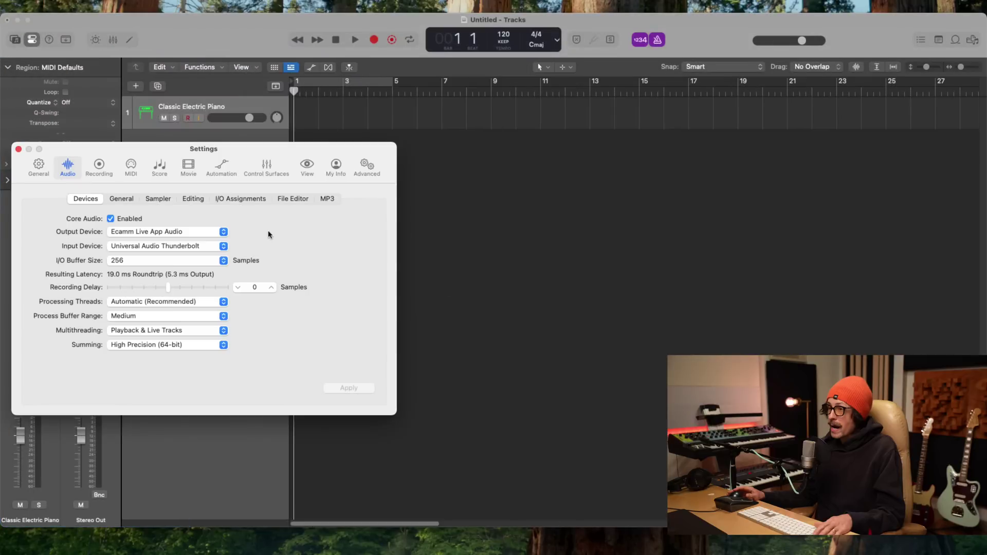
drag(121, 153, 417, 186)
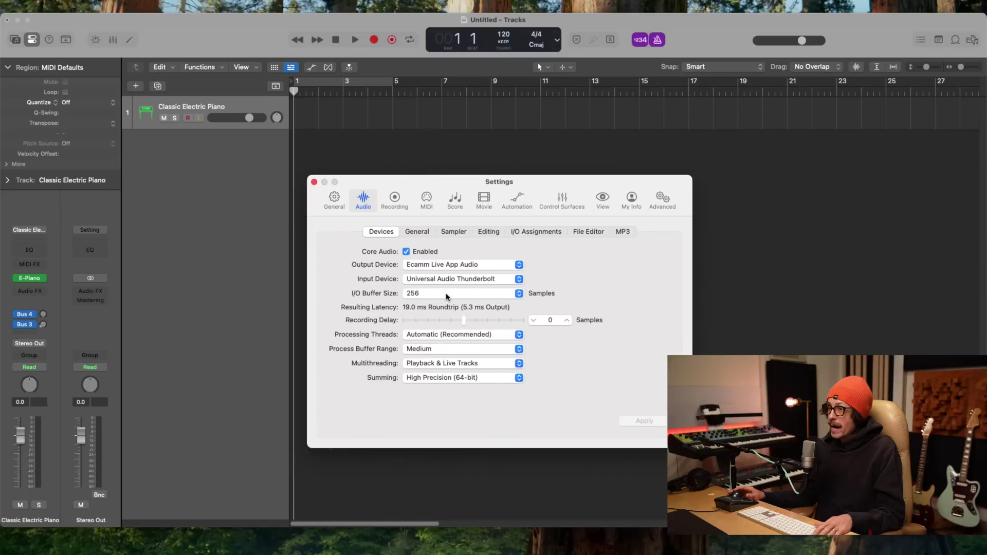
click(446, 294)
click(443, 271)
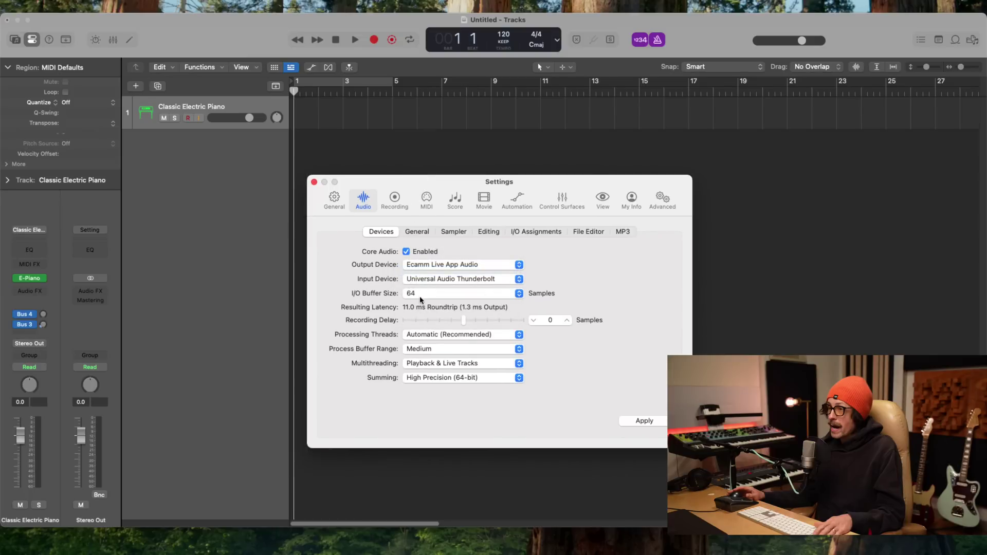
key(super+w)
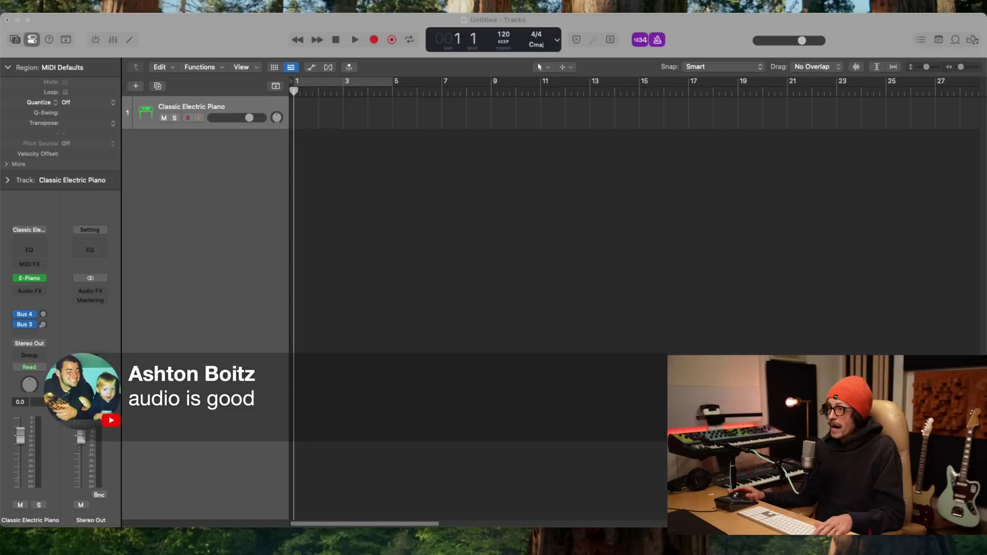
- Switch to Splice, preview the DS_VAH_124_drum_full_humble loop and import it into the Logic Pro project, converting the file to the project sample rate
click(247, 192)
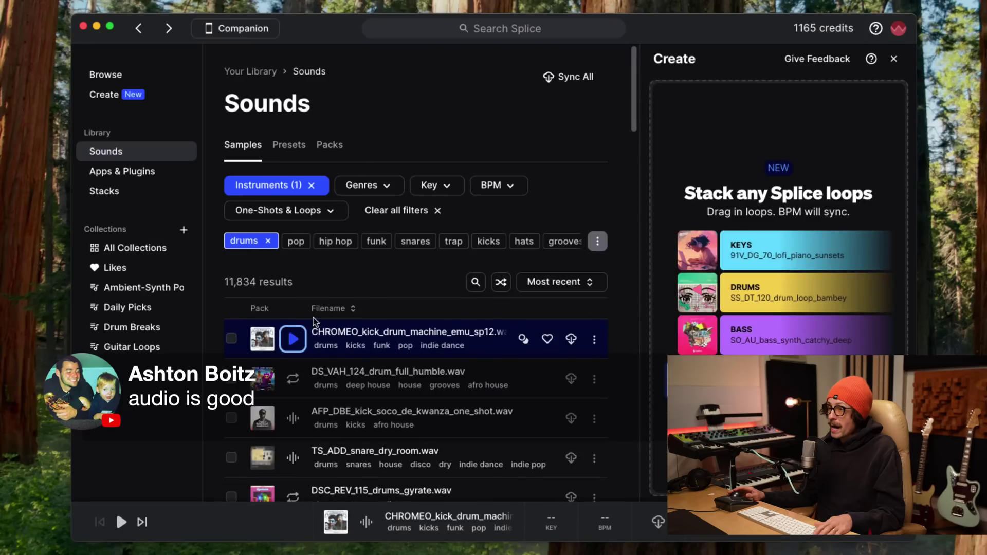
drag(318, 18, 553, 18)
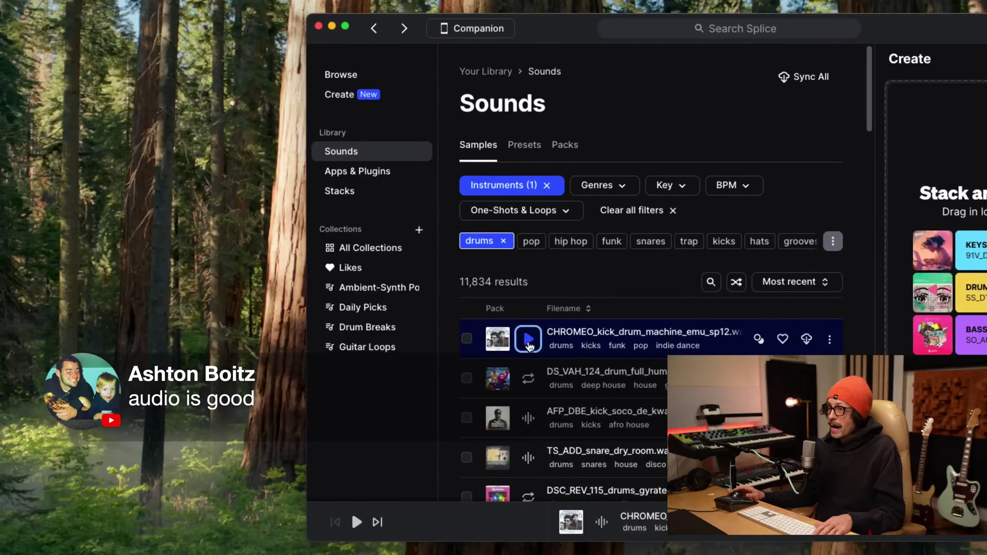
click(530, 383)
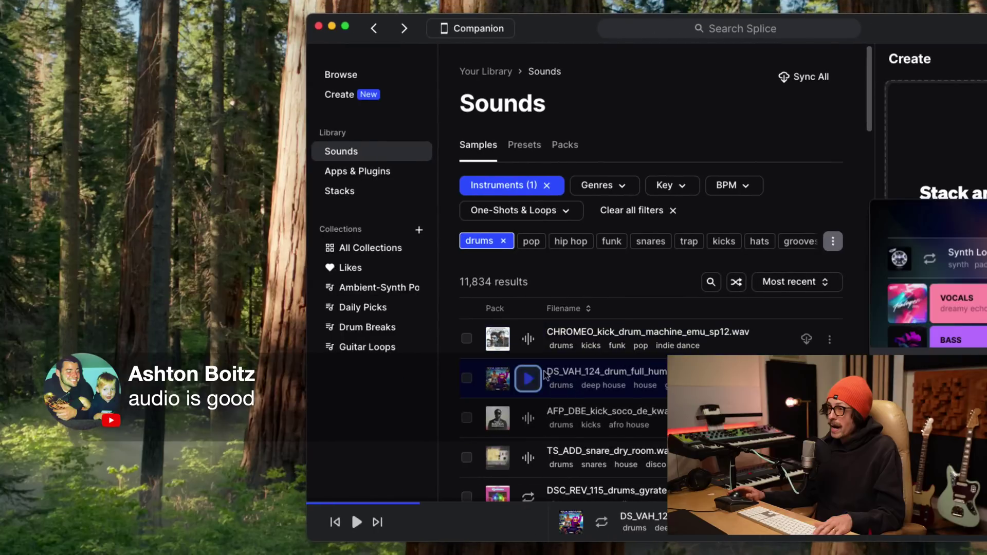
drag(315, 257, 154, 165)
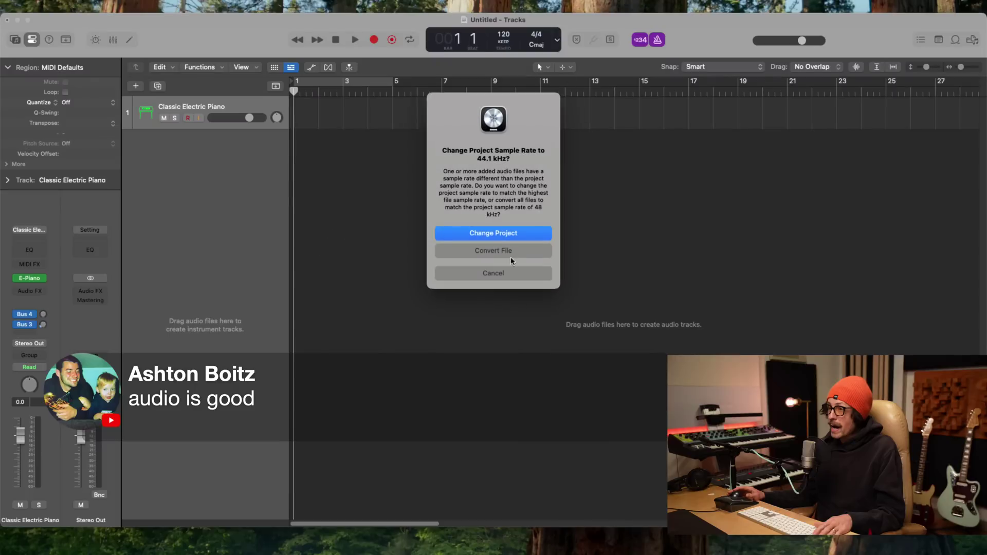
click(496, 256)
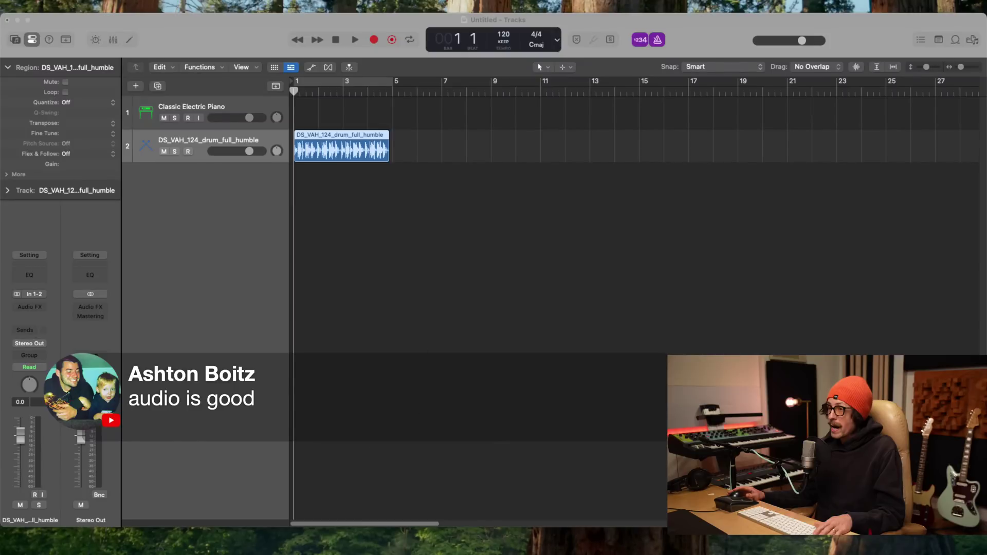
- Play back the imported drum loop, stop playback and turn off the metronome click
click(350, 205)
key(space)
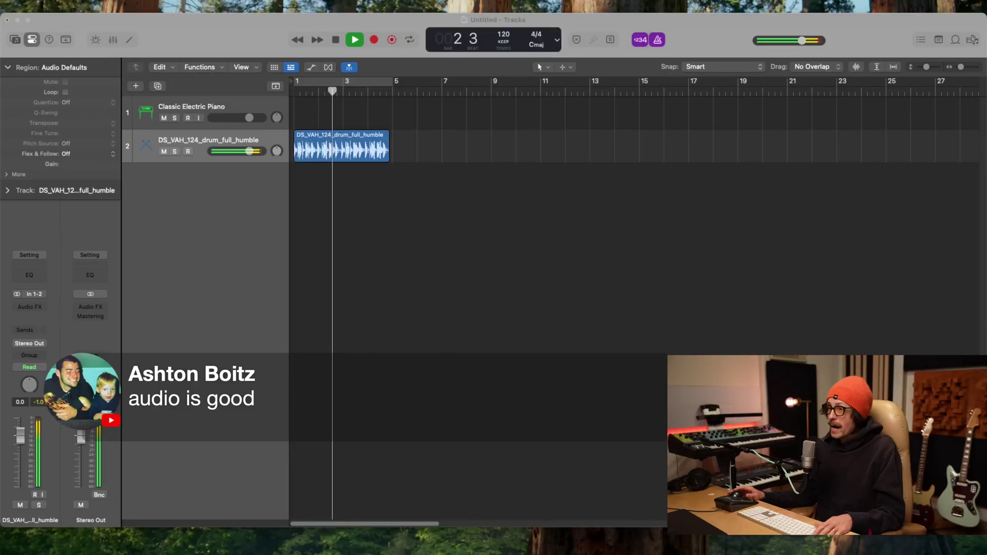
click(869, 306)
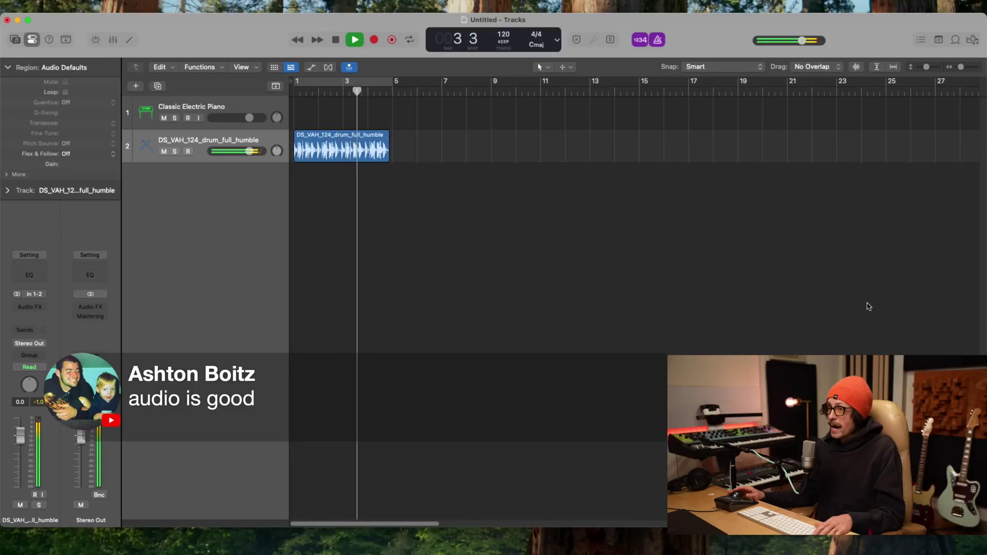
key(space)
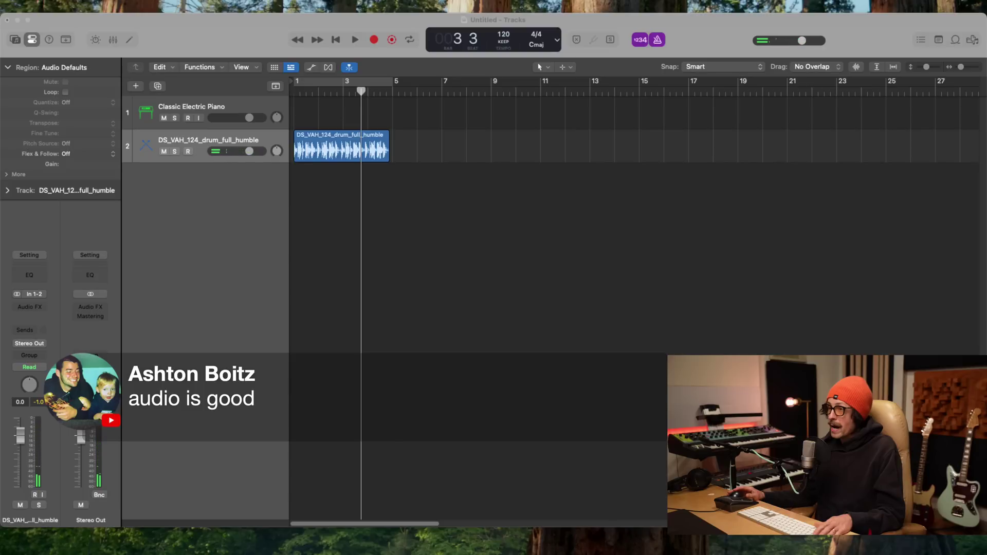
click(657, 39)
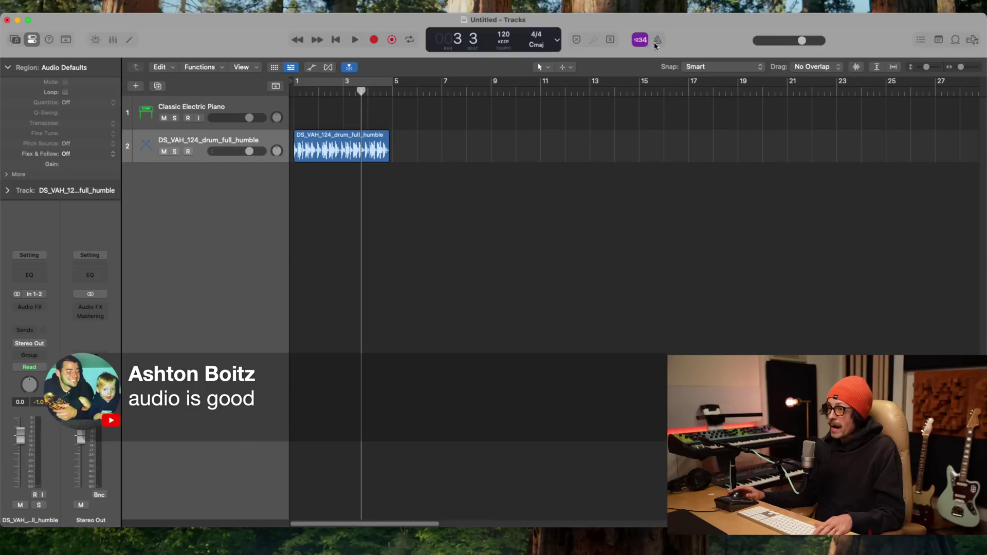
- Delete the drum loop region and its track, declining to use the Cam Link 4K audio device
click(334, 156)
key(Delete)
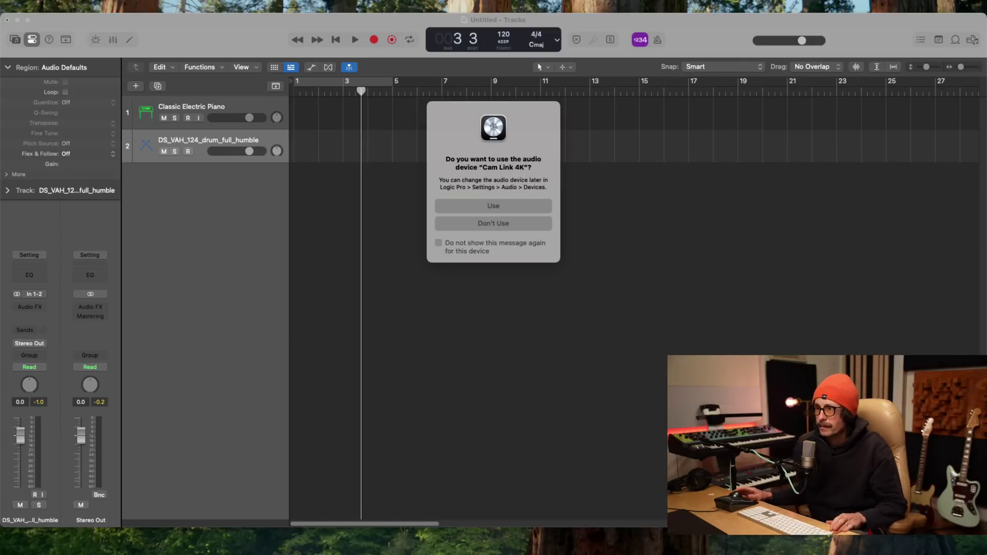
click(500, 206)
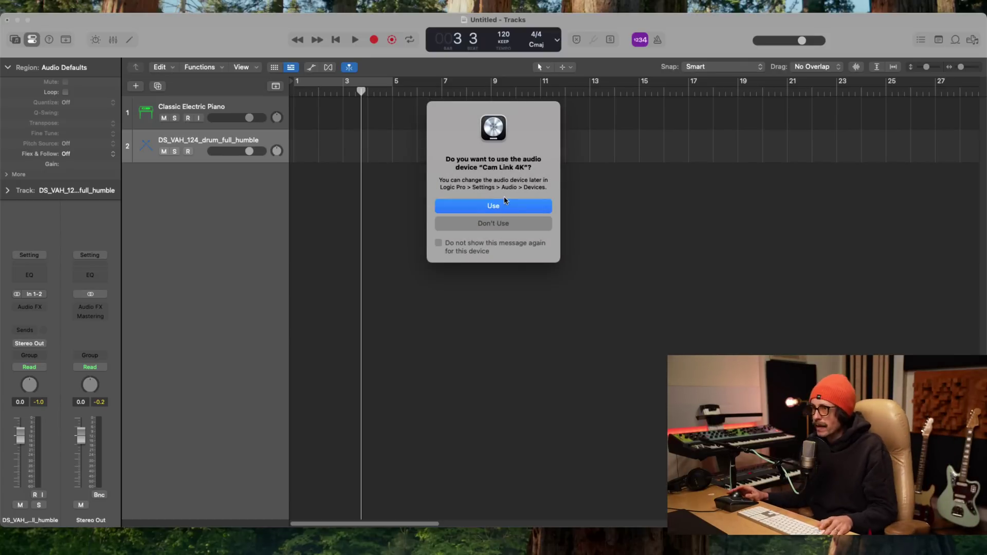
click(494, 224)
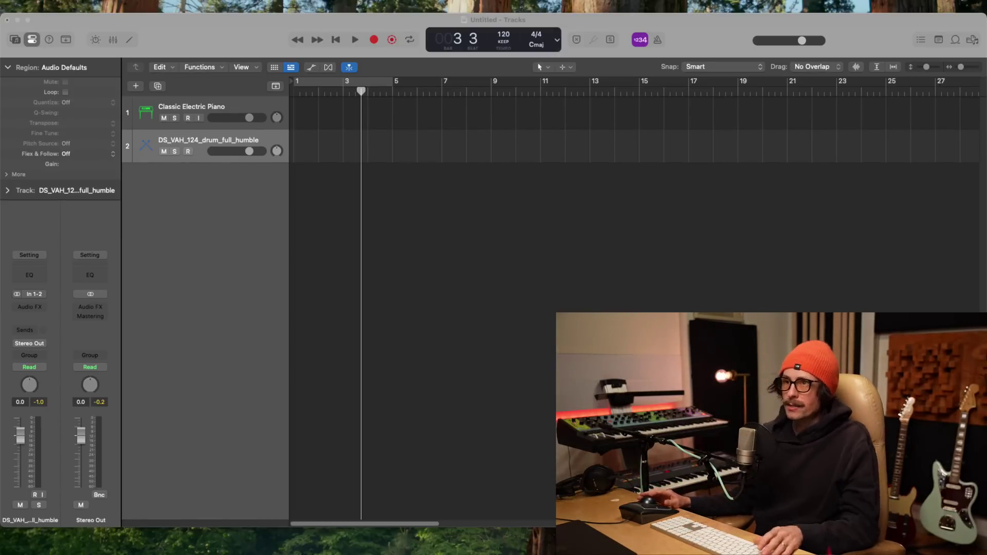
click(206, 144)
key(super+BackSpace)
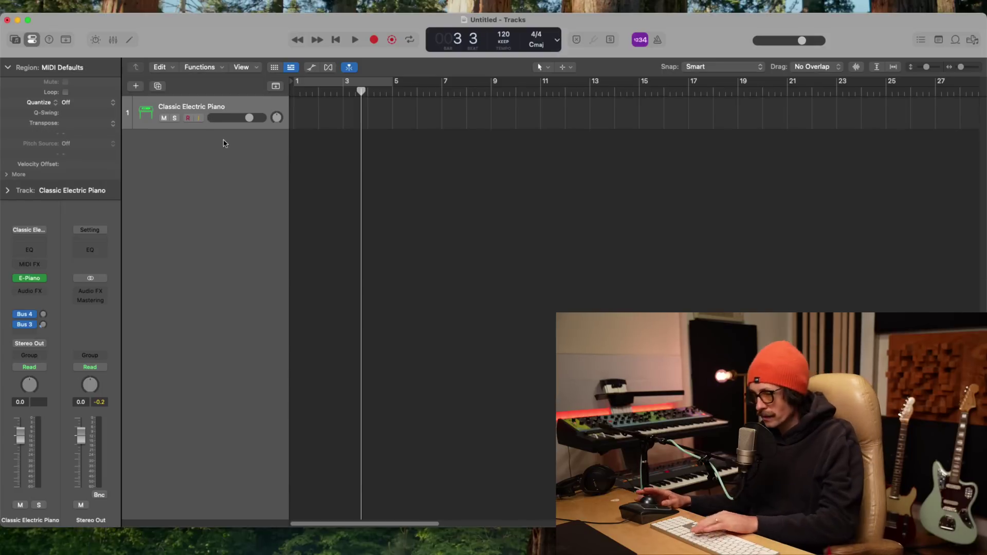
- Enlarge the height of the Classic Electric Piano track and collapse the Region inspector
drag(151, 130, 152, 201)
click(7, 67)
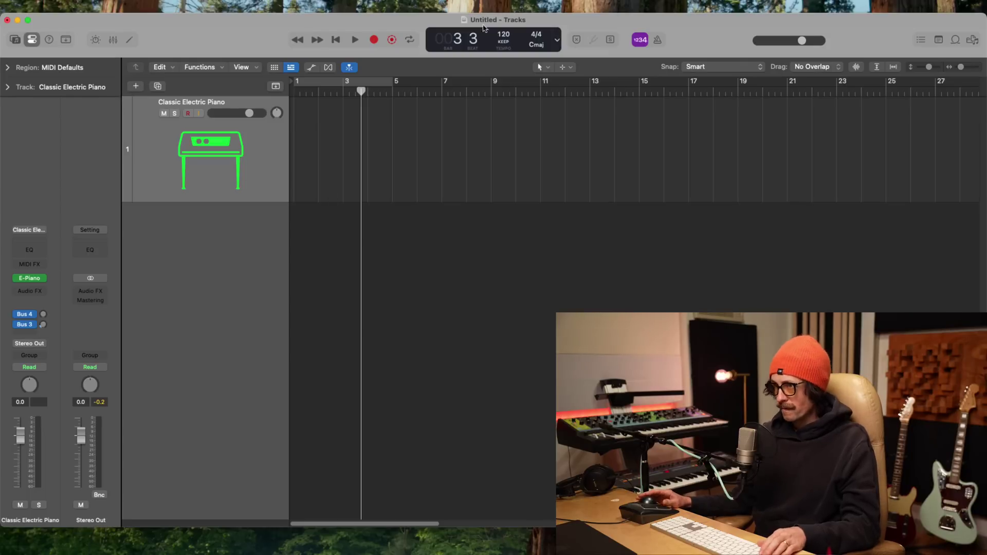
- Switch the control bar display to Custom and enable Low Latency Monitoring Mode, Sample Rate / Buffer Size and Varispeed
click(555, 43)
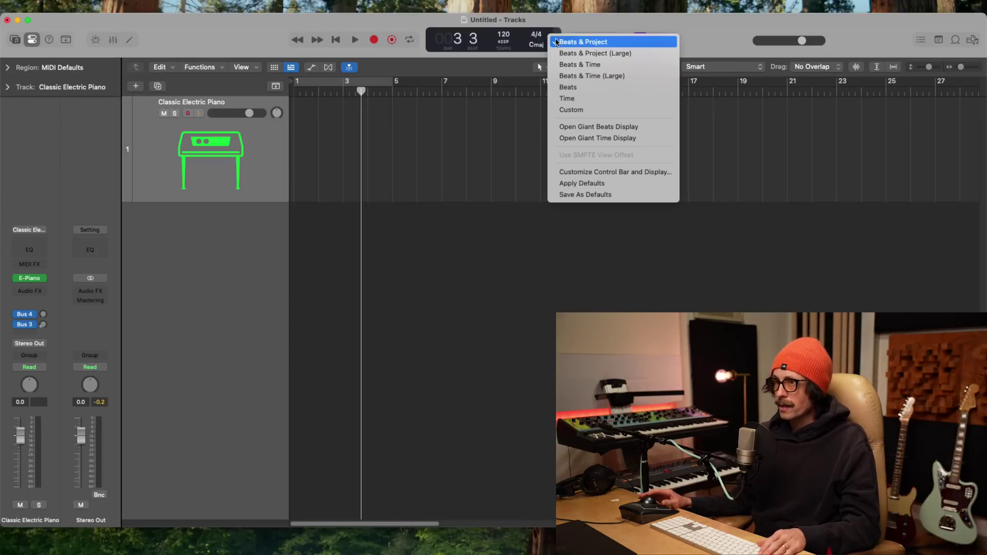
click(584, 110)
right_click(785, 42)
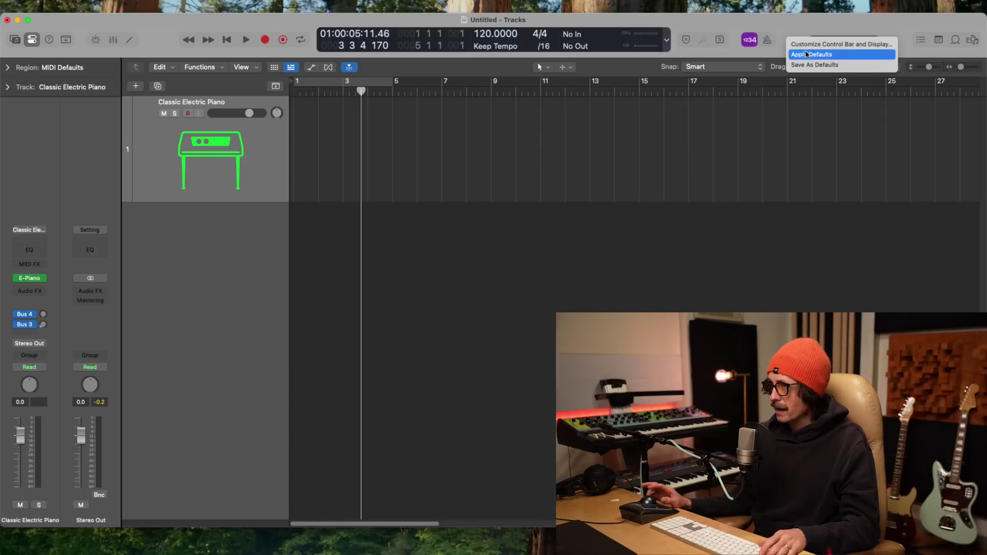
click(816, 47)
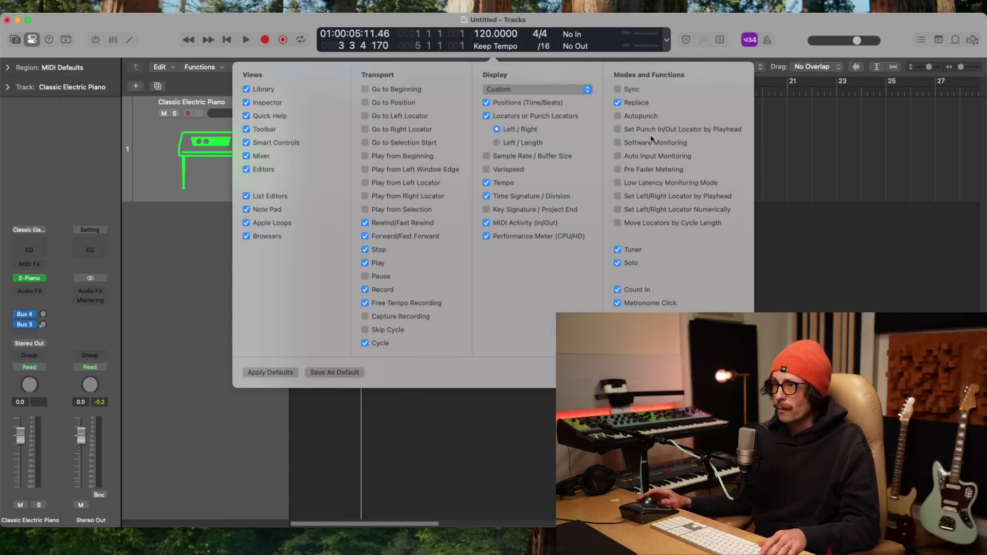
click(617, 183)
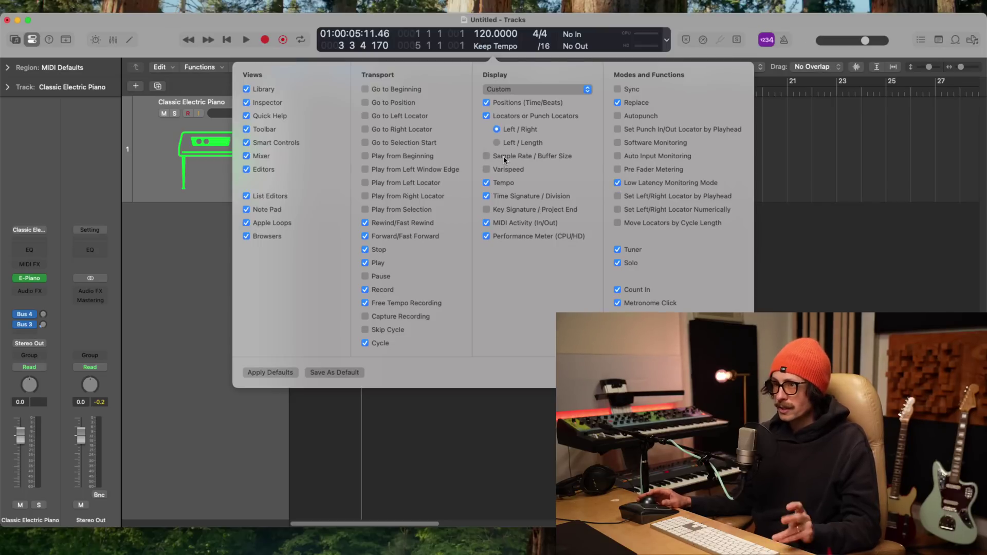
click(486, 156)
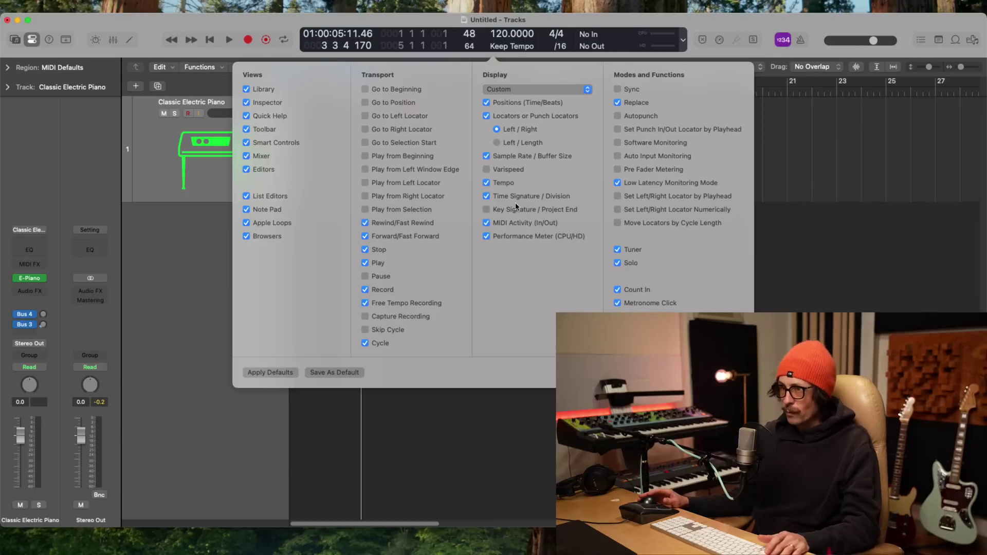
click(486, 170)
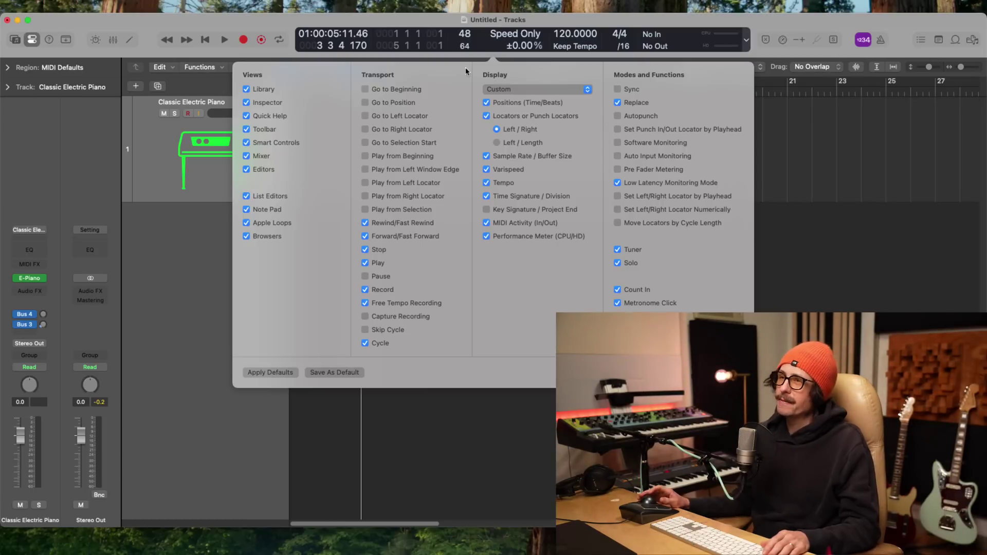
- Close the control bar customization and inspect the available I/O buffer sizes and sample rates without changing them
click(767, 31)
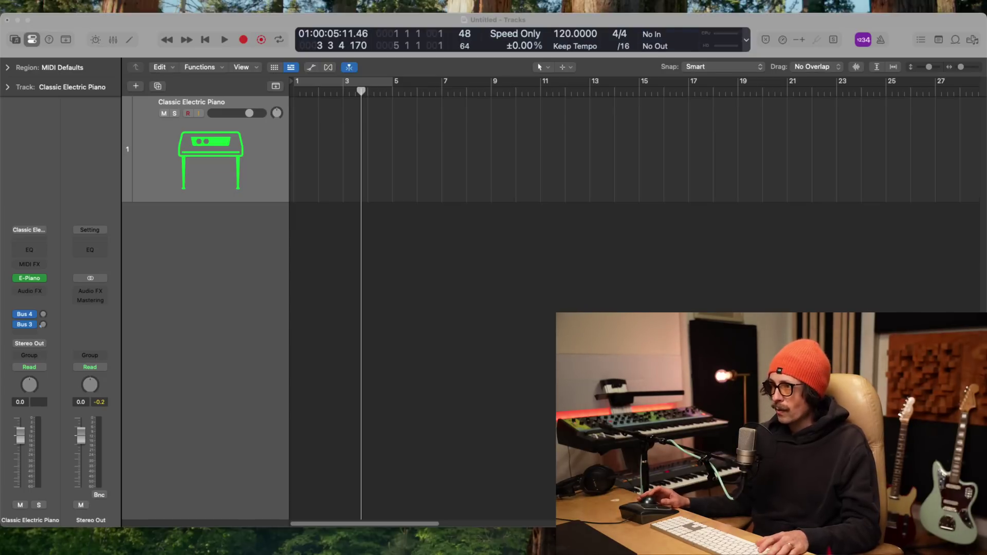
click(481, 30)
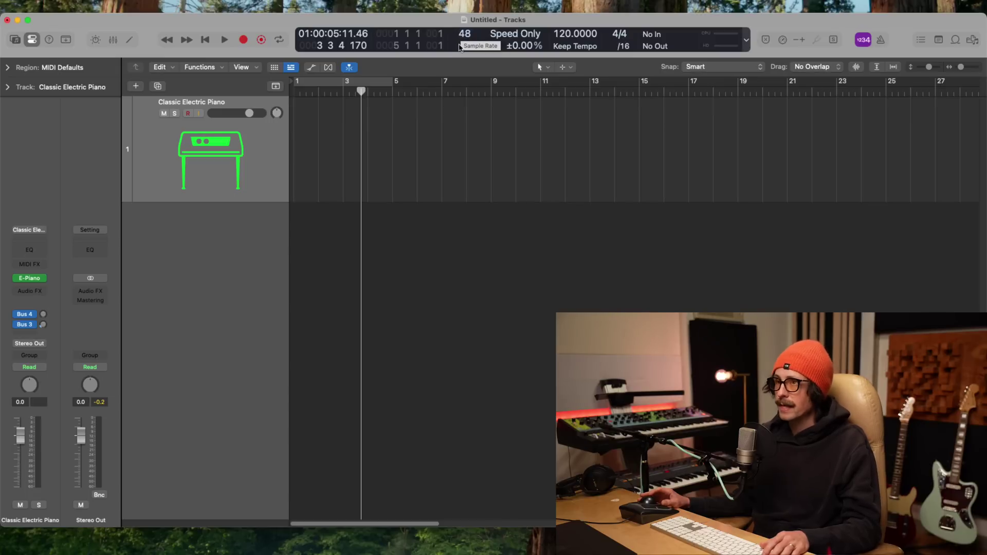
click(464, 47)
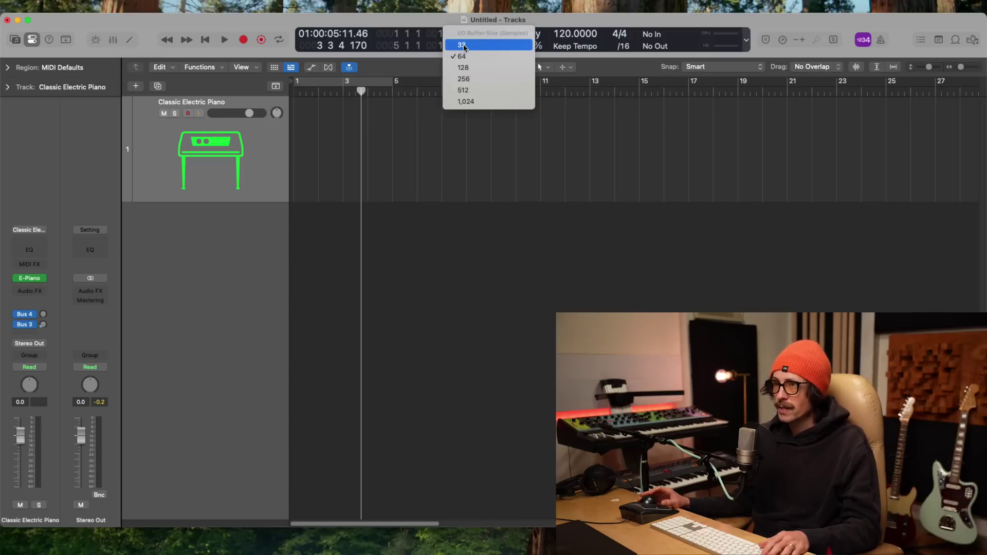
click(646, 179)
click(469, 36)
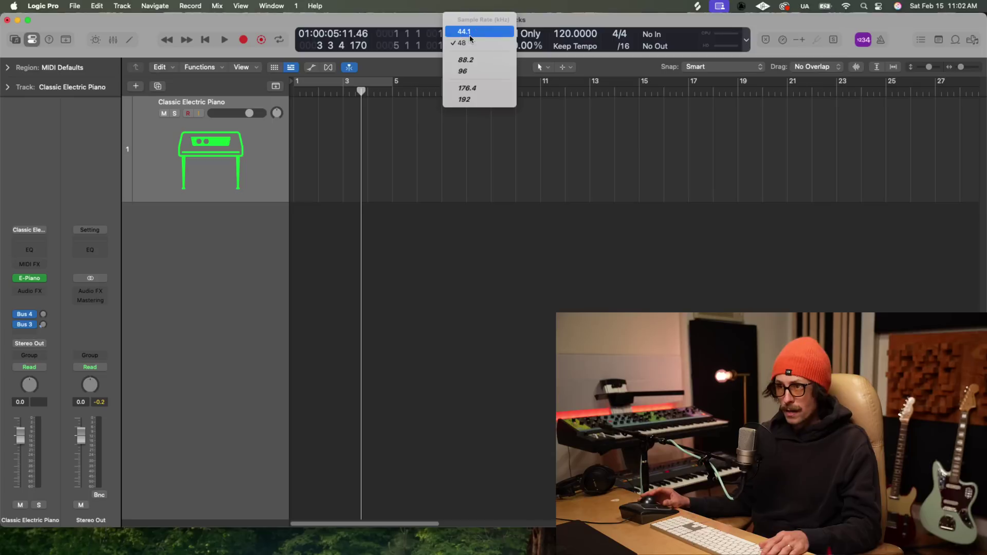
click(608, 164)
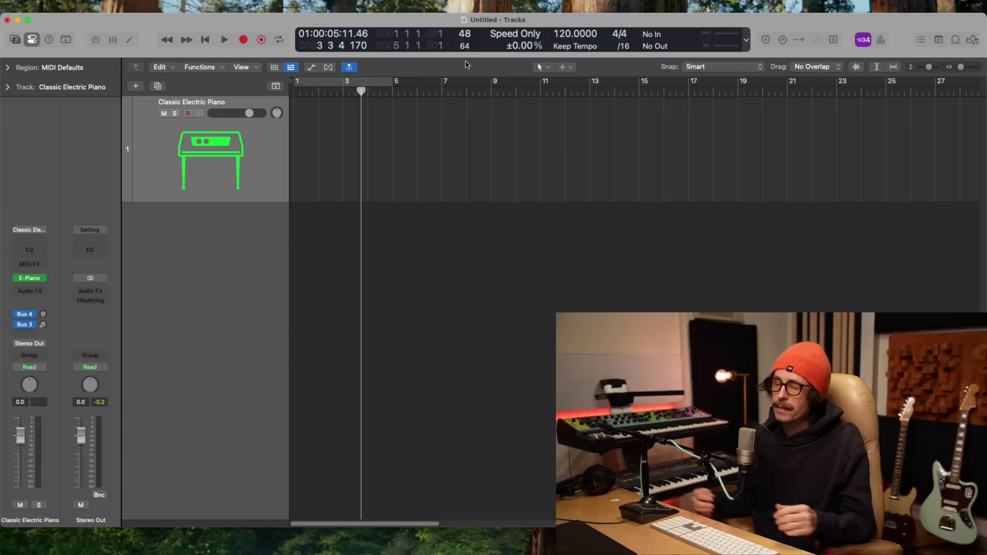
- Set the project sample rate to 44.1 kHz
click(464, 37)
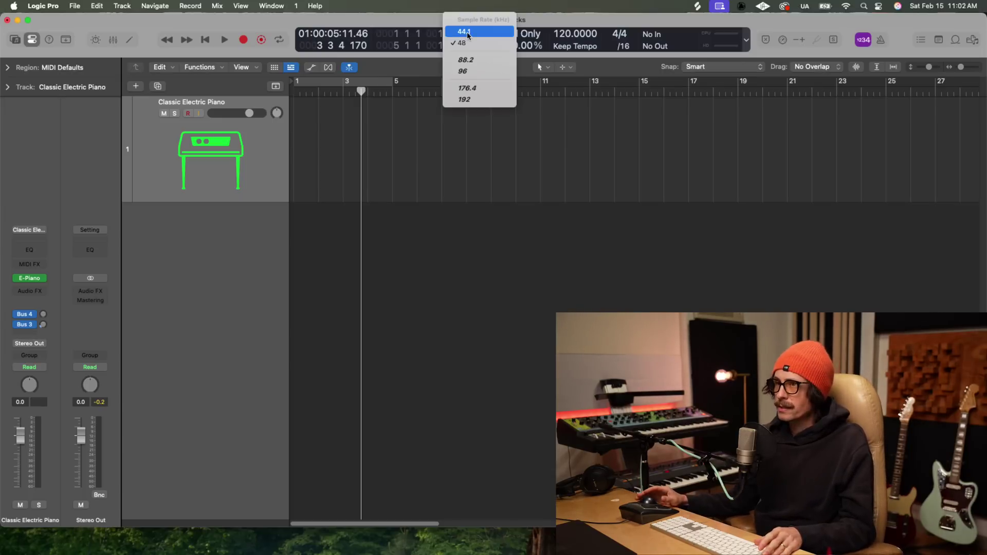
key(Escape)
click(468, 37)
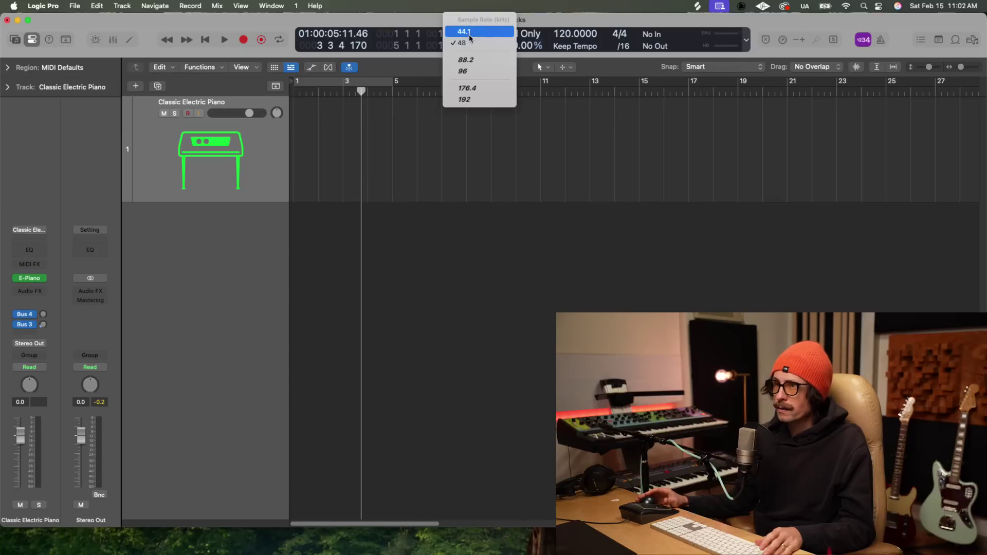
click(469, 33)
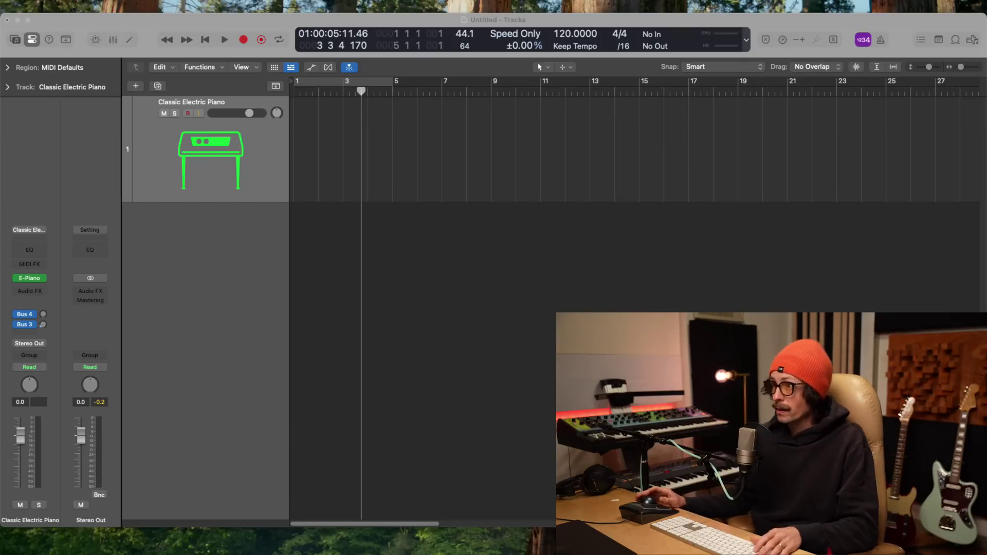
click(956, 218)
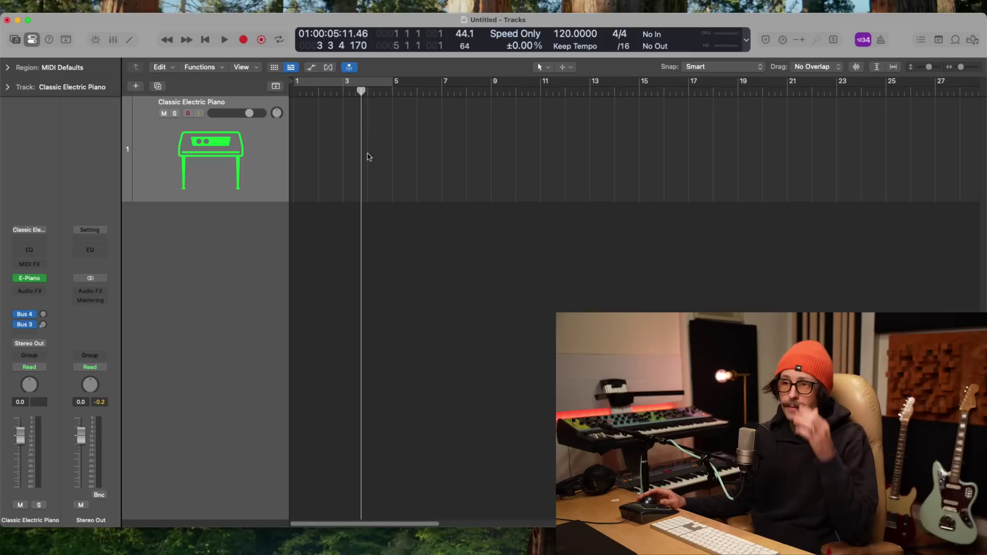
- Show Track Color Bars in the track headers
click(182, 174)
click(245, 227)
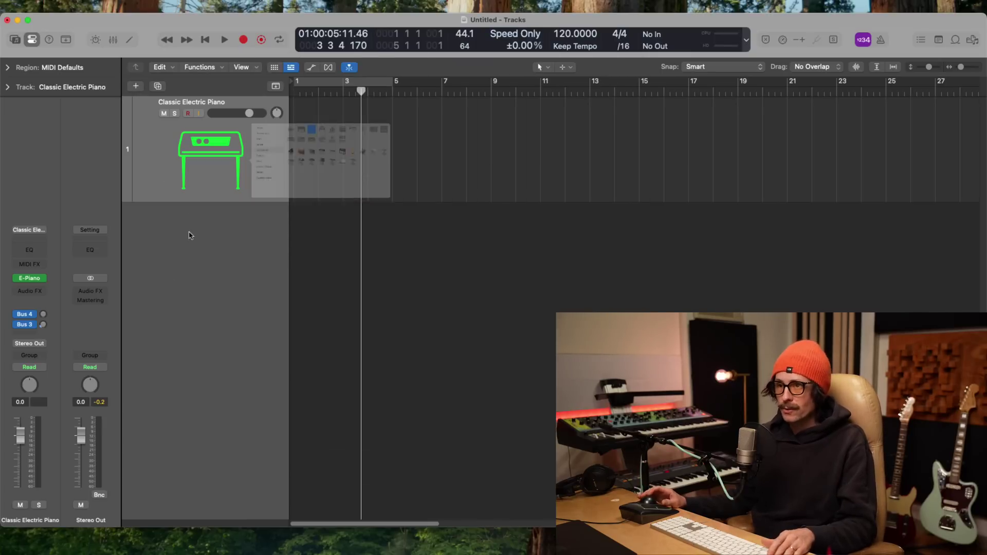
right_click(195, 228)
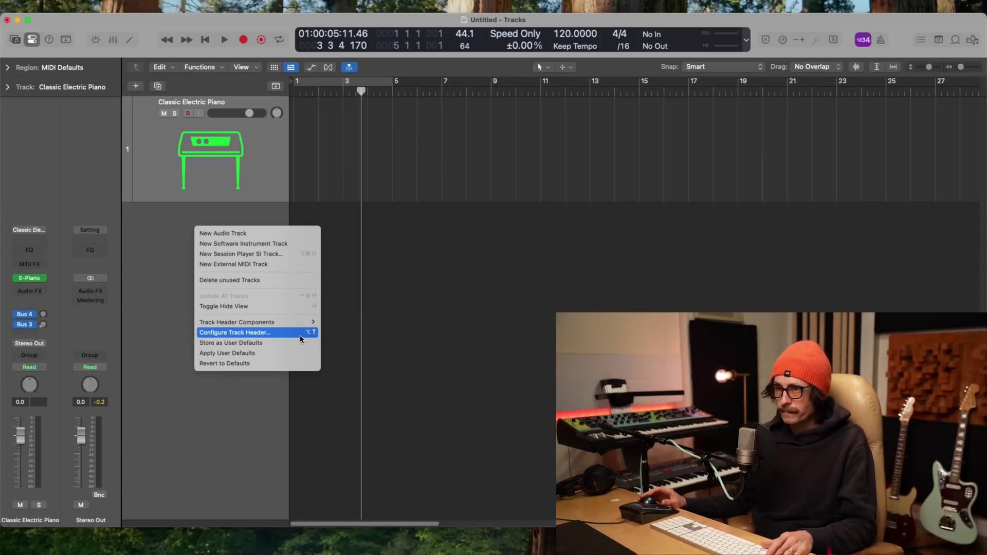
mouse_move(274, 321)
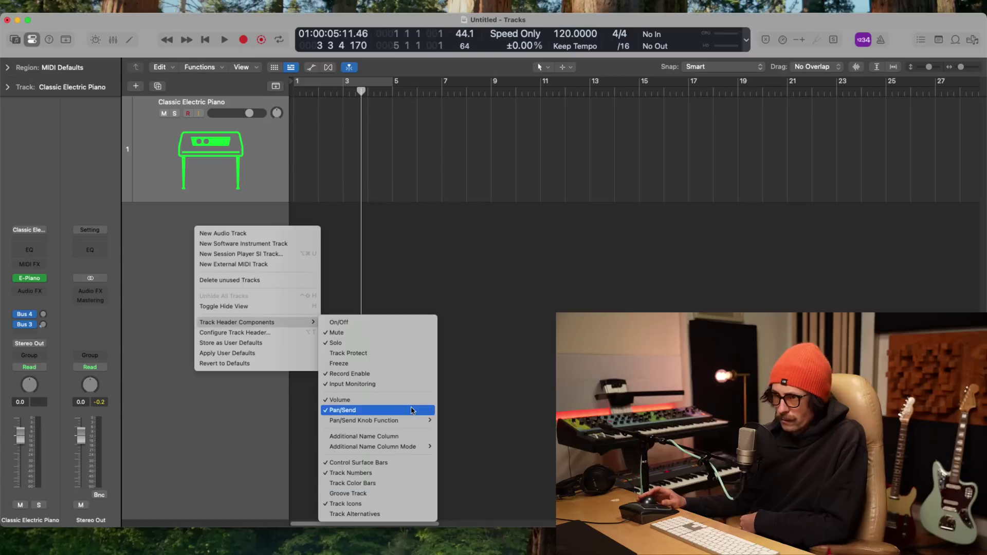
click(403, 486)
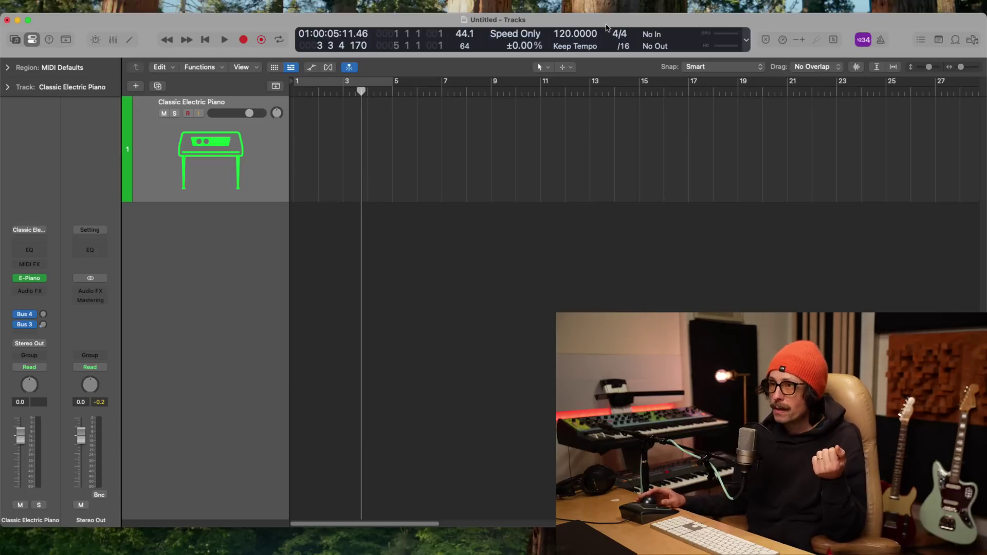
- Set the project tempo to 115 and turn on a cycle range from bar 1 to bar 9
double_click(562, 33)
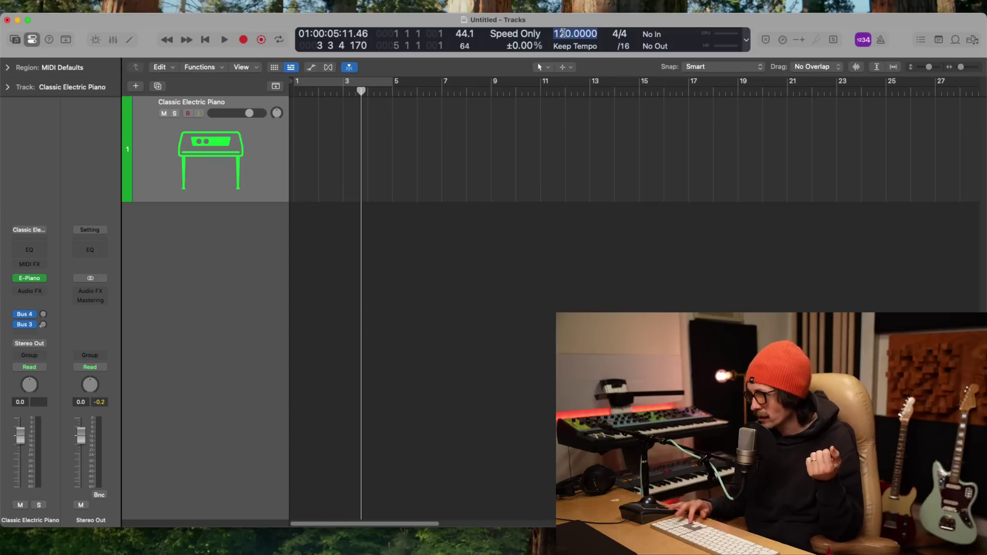
text(115)
key(Return)
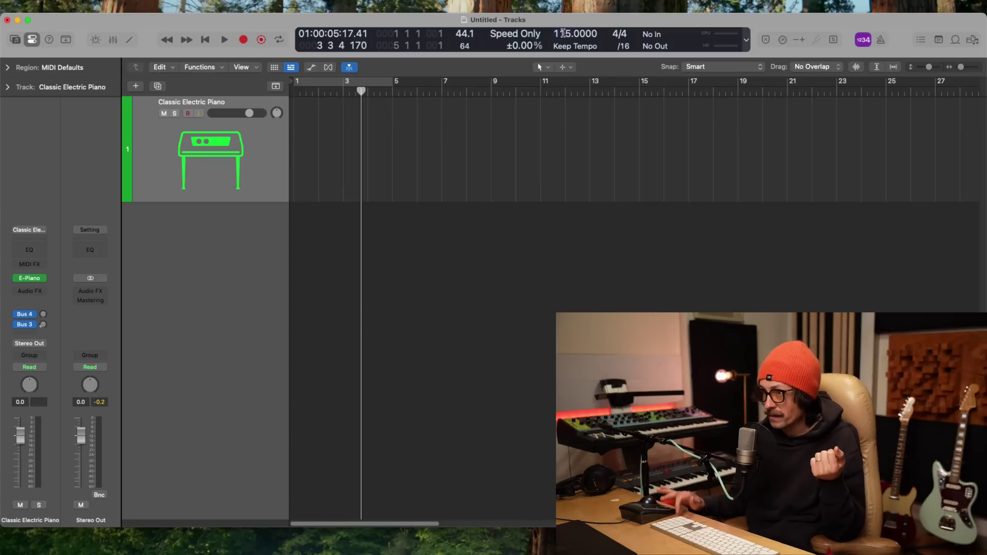
click(348, 83)
drag(392, 83, 491, 102)
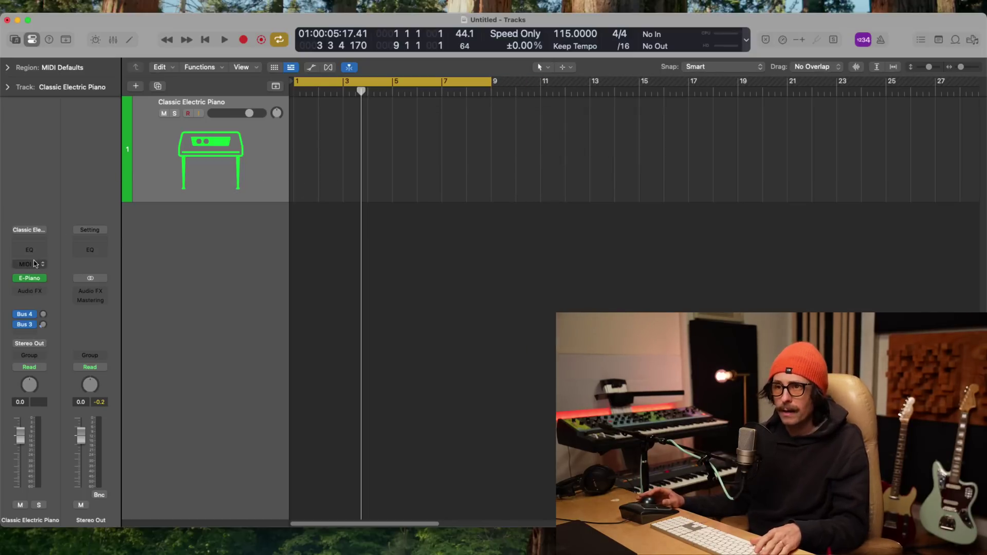
- Replace the electric piano track's instrument with the stereo version of Sonic Academy's ANA 2
click(31, 230)
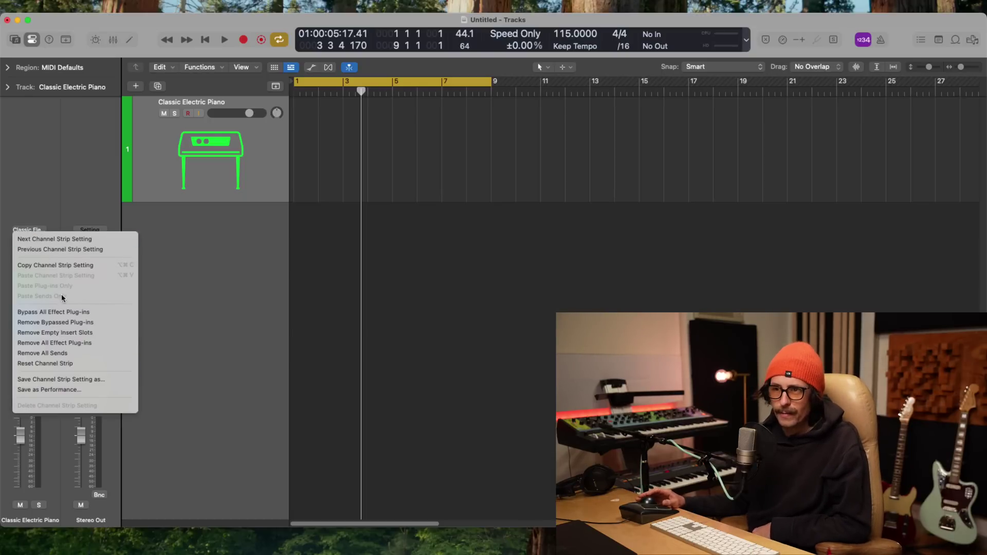
click(224, 284)
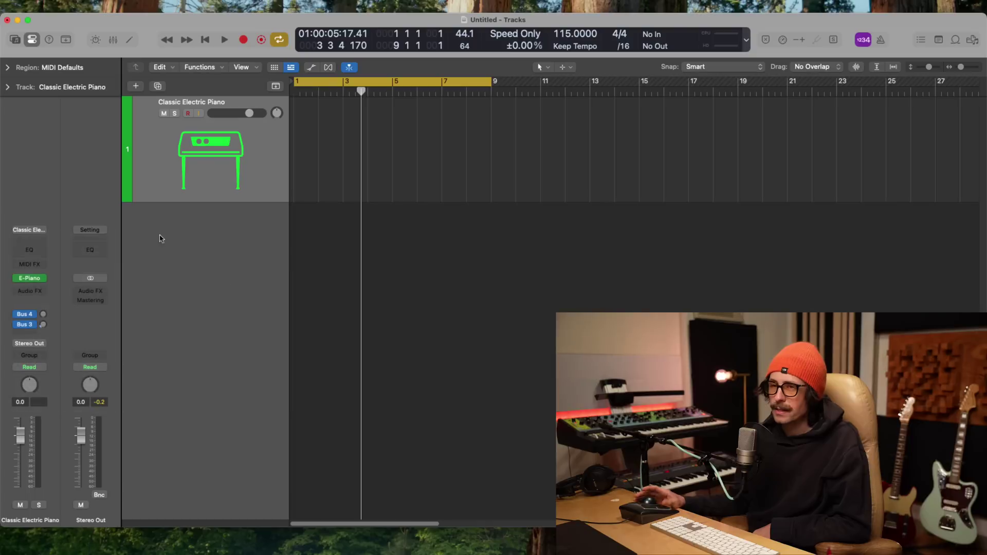
click(43, 281)
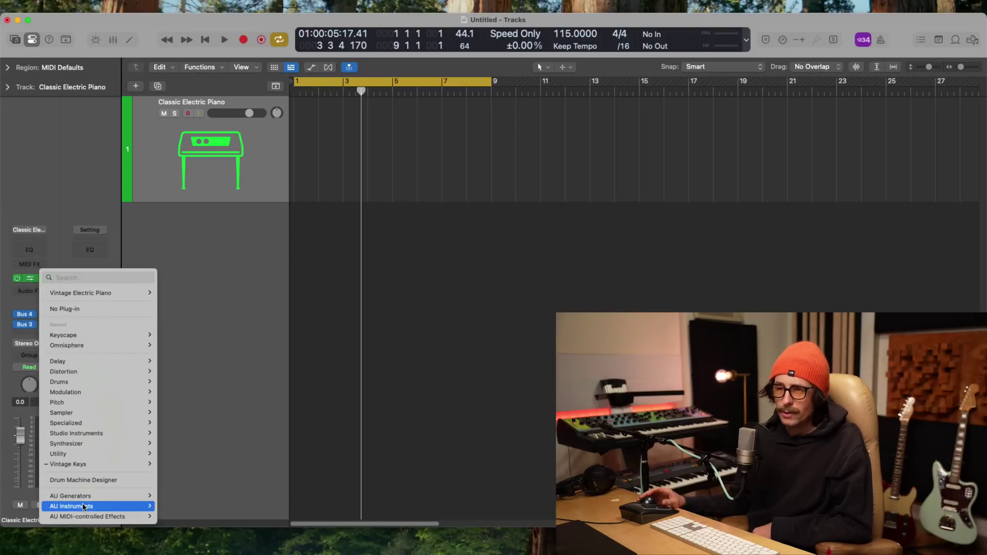
mouse_move(84, 507)
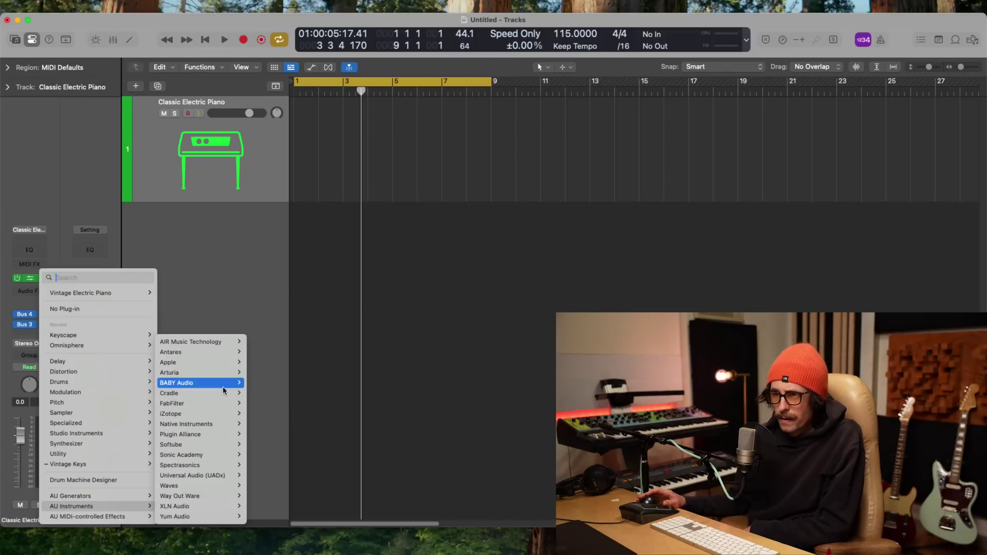
mouse_move(226, 394)
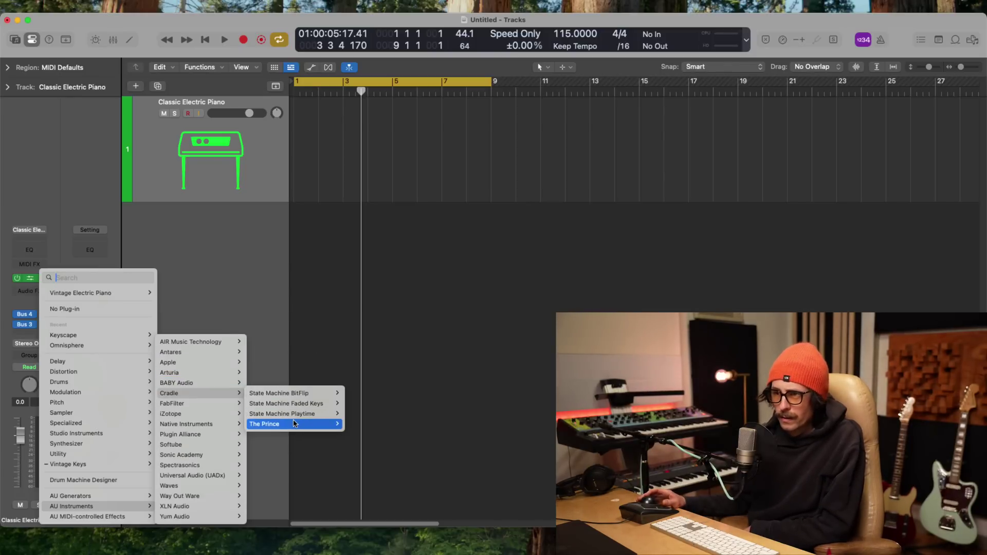
mouse_move(194, 498)
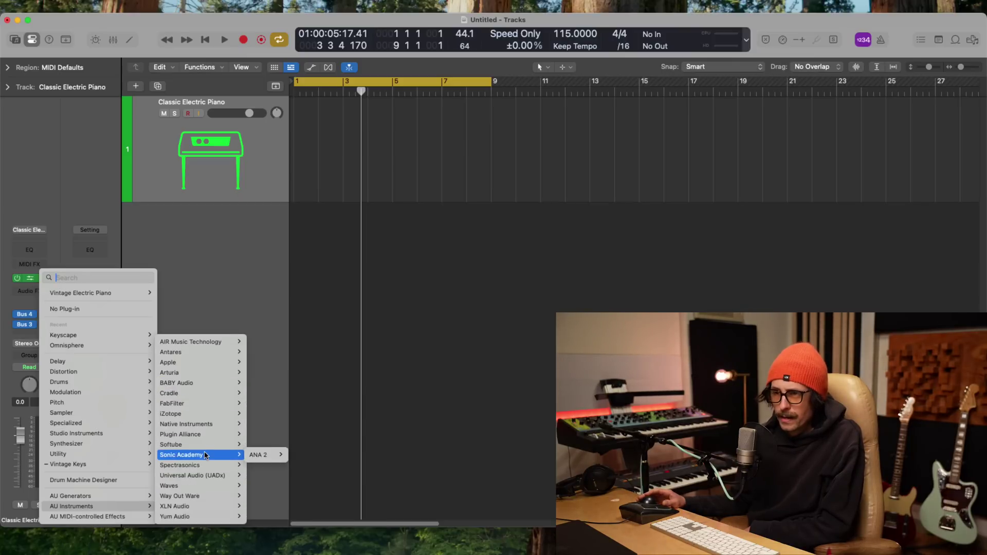
mouse_move(209, 464)
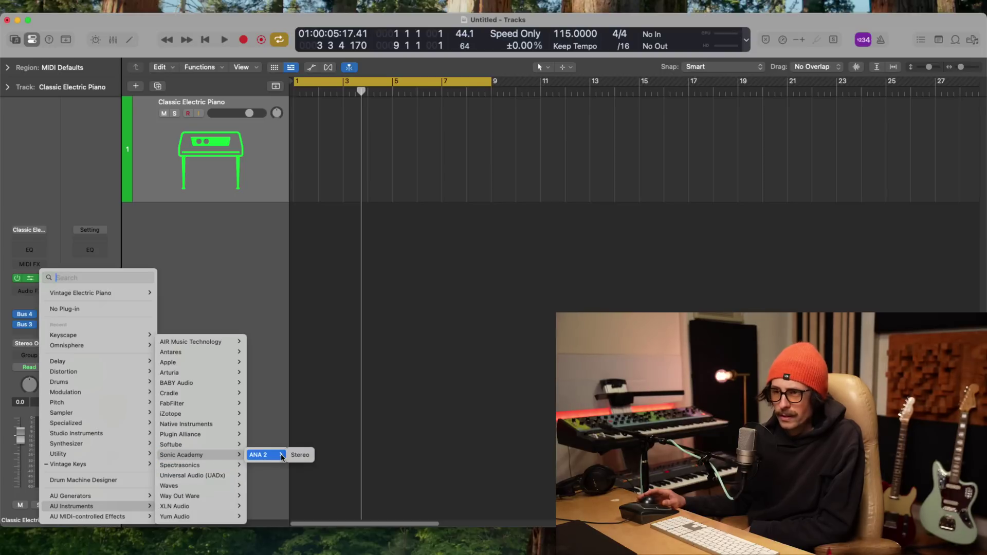
click(299, 455)
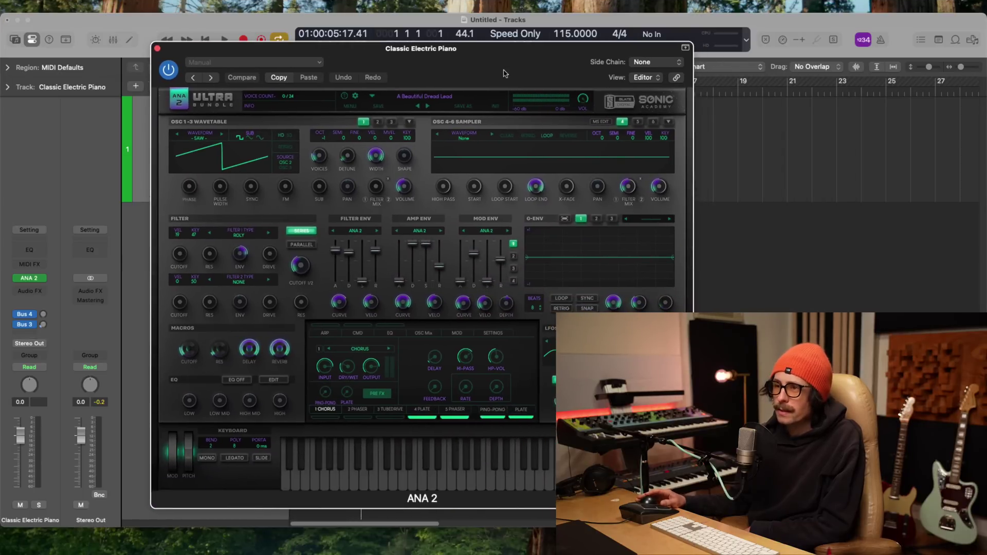
- Filter ANA 2's presets to the Keys category and the Vintage Analog bank, trying 7th Inning and loading Arya Shimmer
click(424, 97)
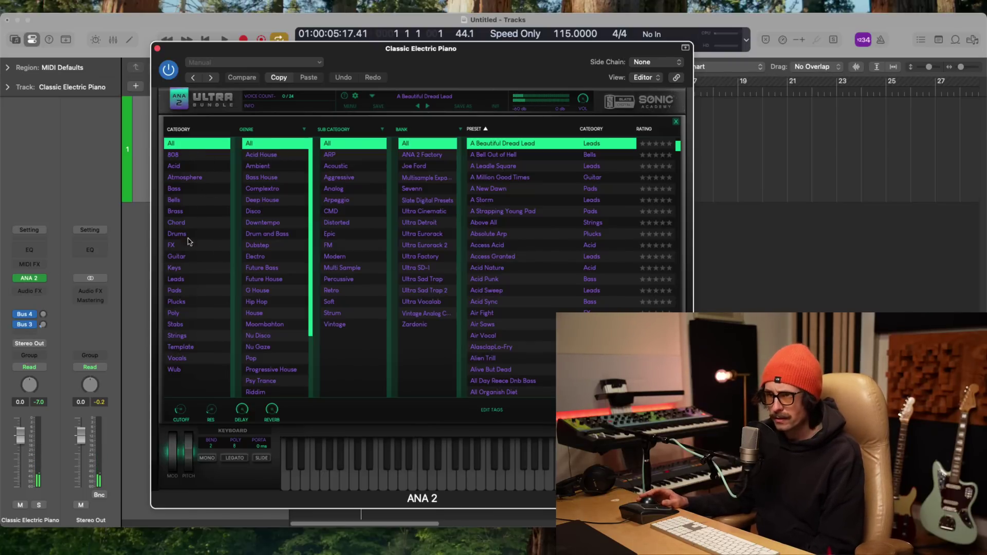
click(186, 272)
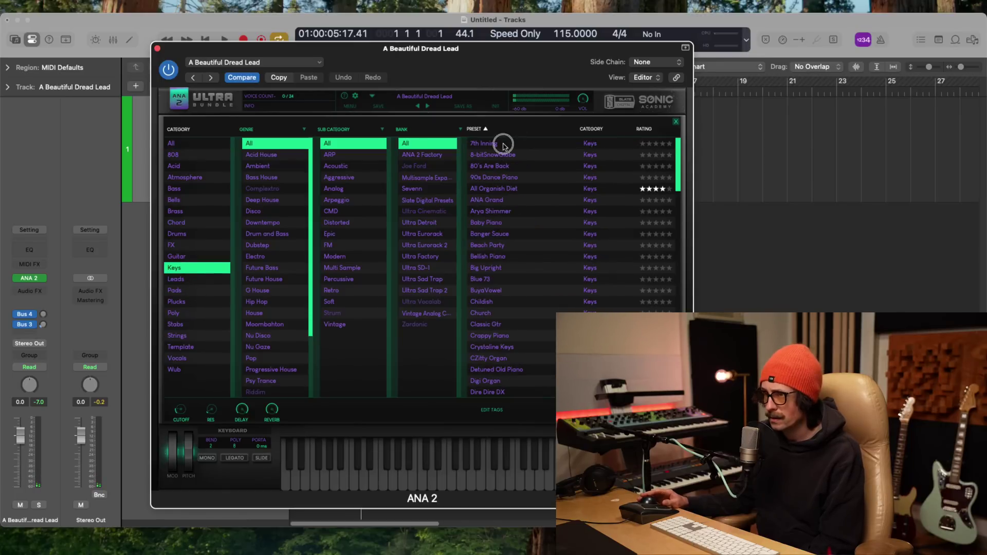
click(502, 144)
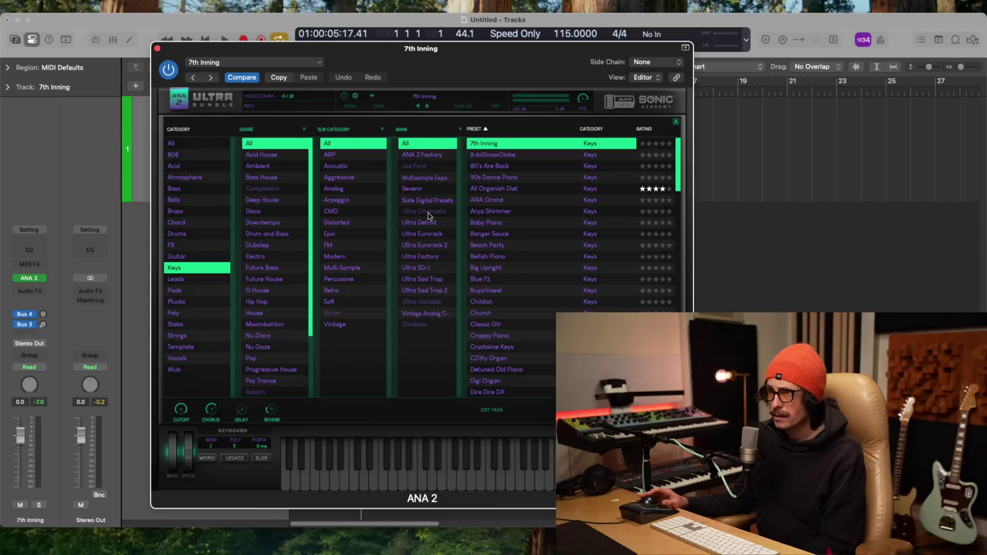
click(429, 314)
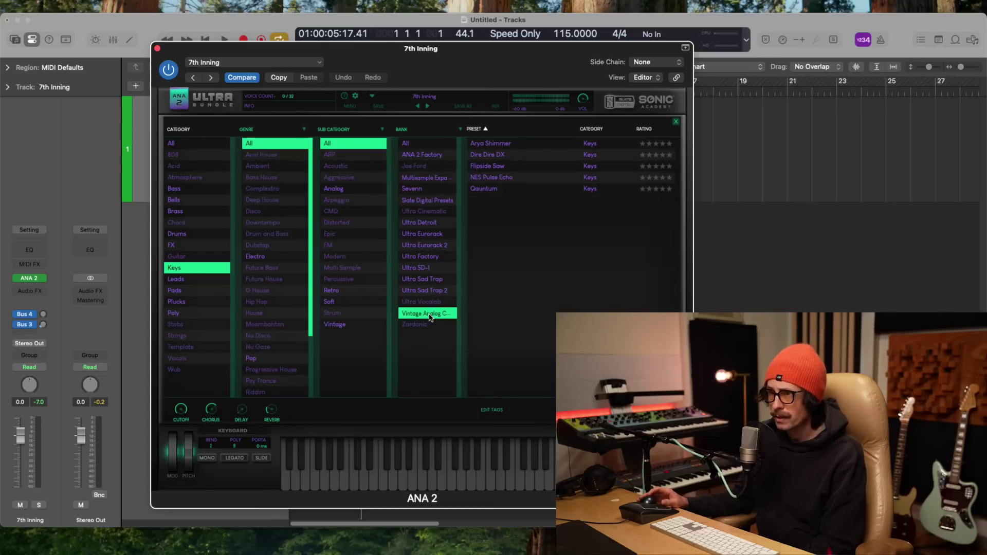
click(496, 145)
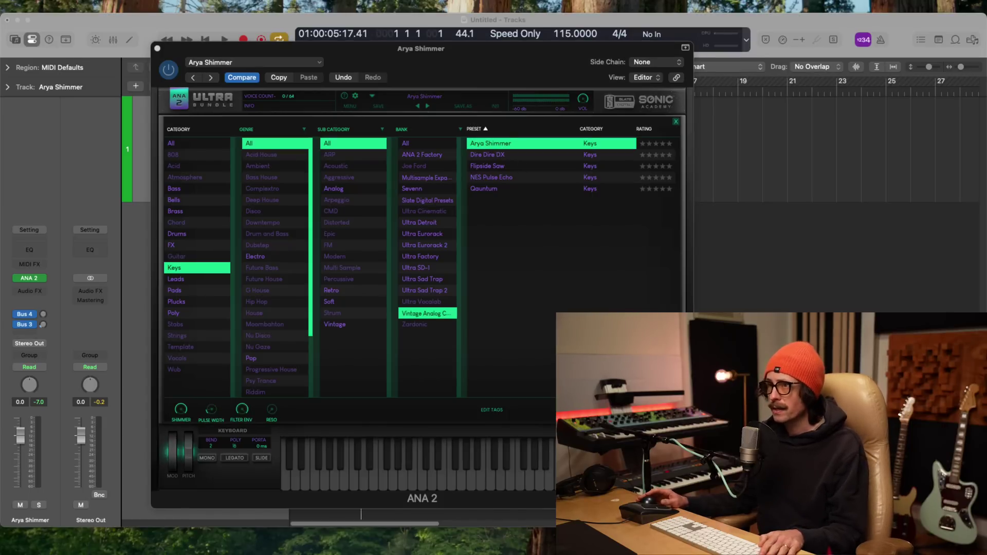
- Move the ANA 2 window aside, audition Dire Dire DX, Flipside Saw and NES Pulse Echo, and load the Qauntum preset
drag(466, 48, 354, 22)
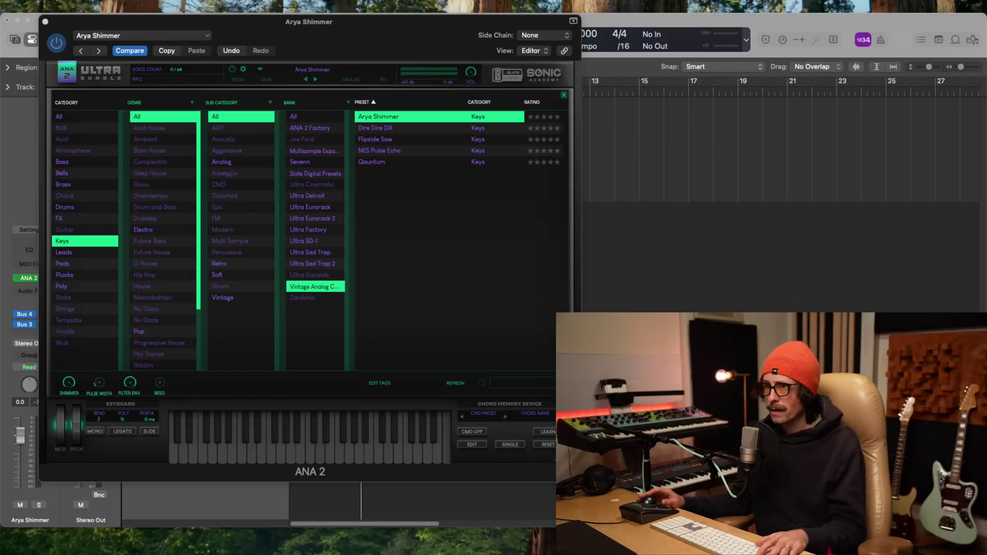
click(715, 165)
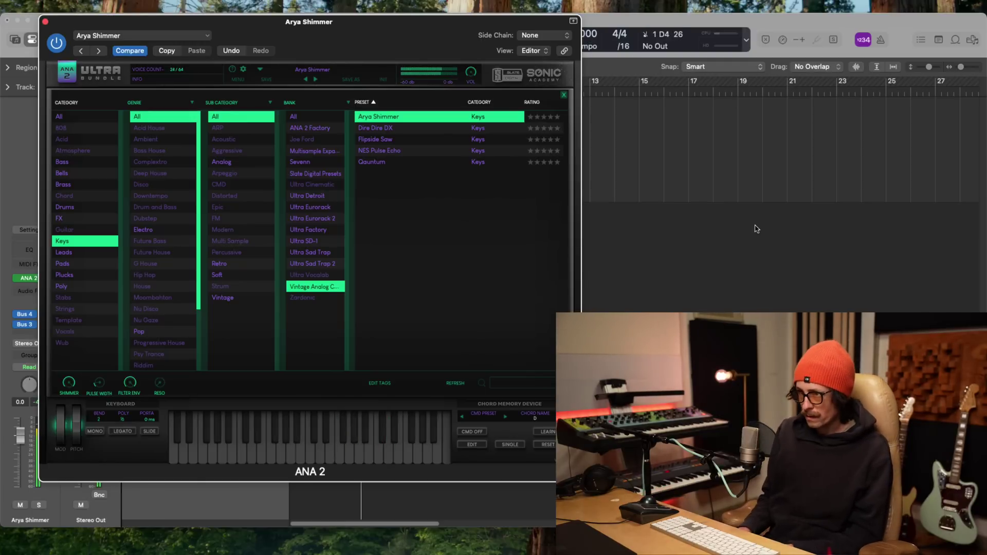
click(399, 128)
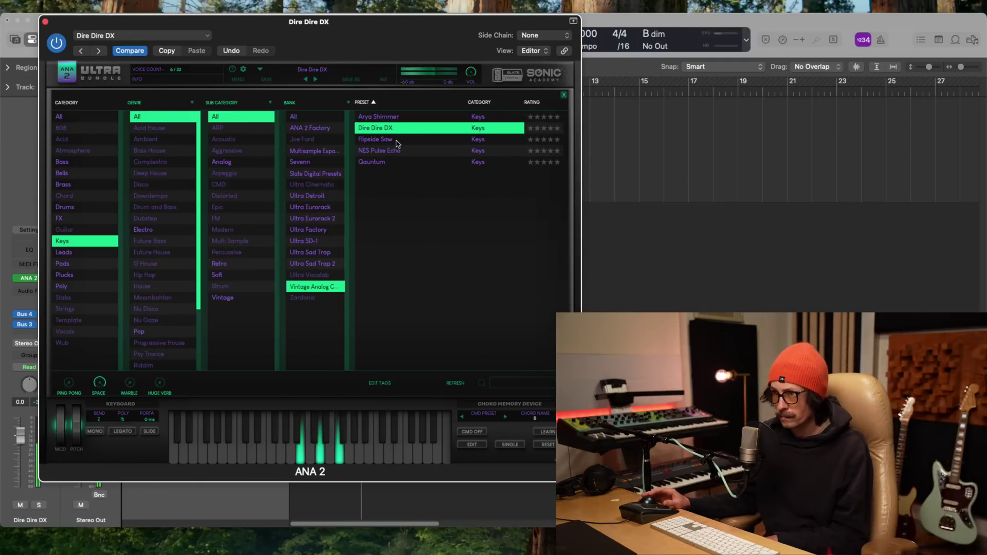
click(398, 140)
click(403, 152)
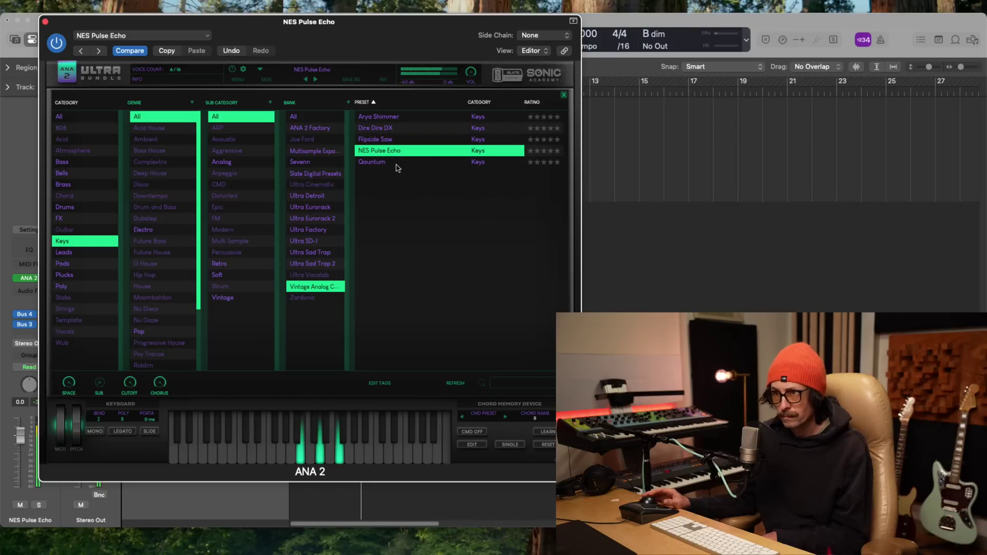
click(397, 163)
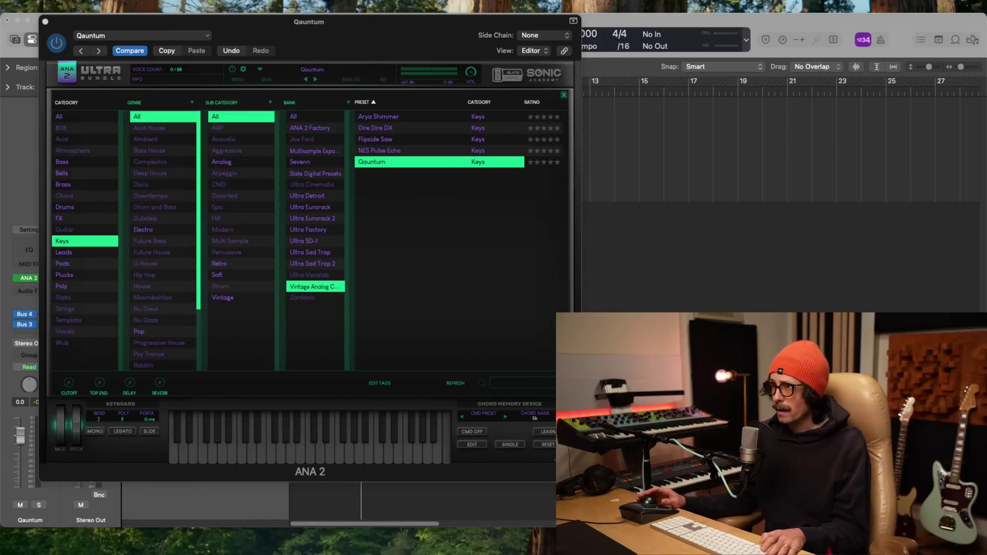
click(331, 220)
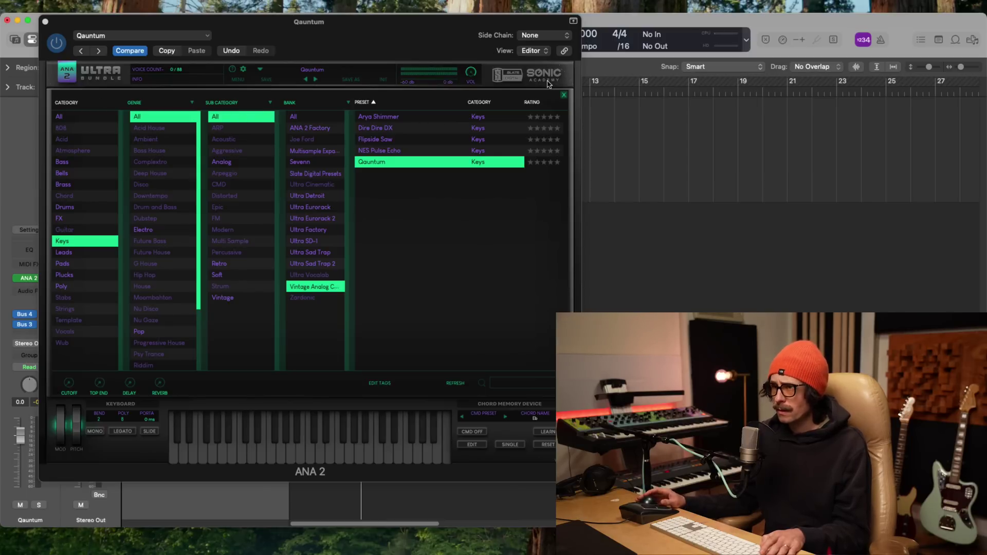
- Close ANA 2's preset browser and shift the plug-in window slightly to show the full synth controls
click(564, 95)
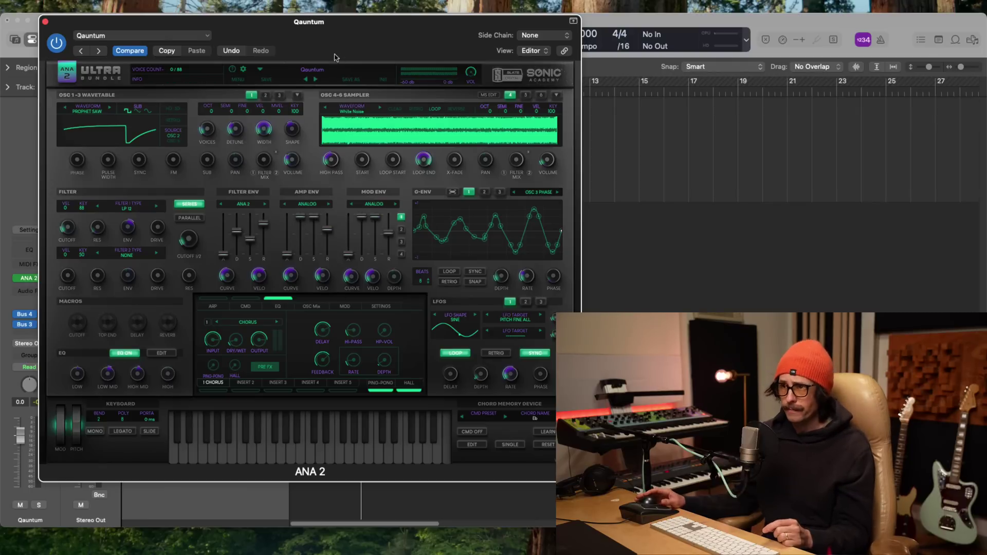
drag(335, 57, 303, 37)
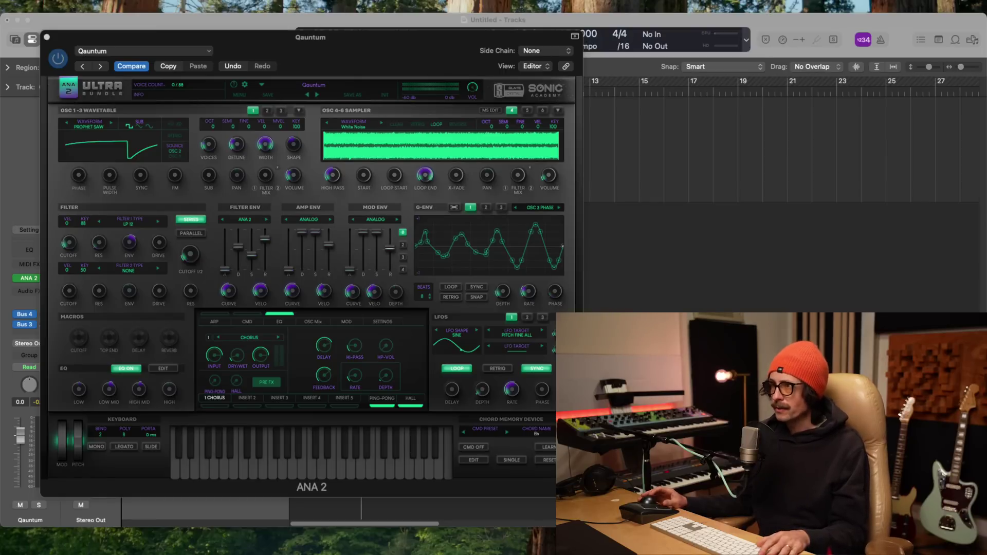
click(324, 253)
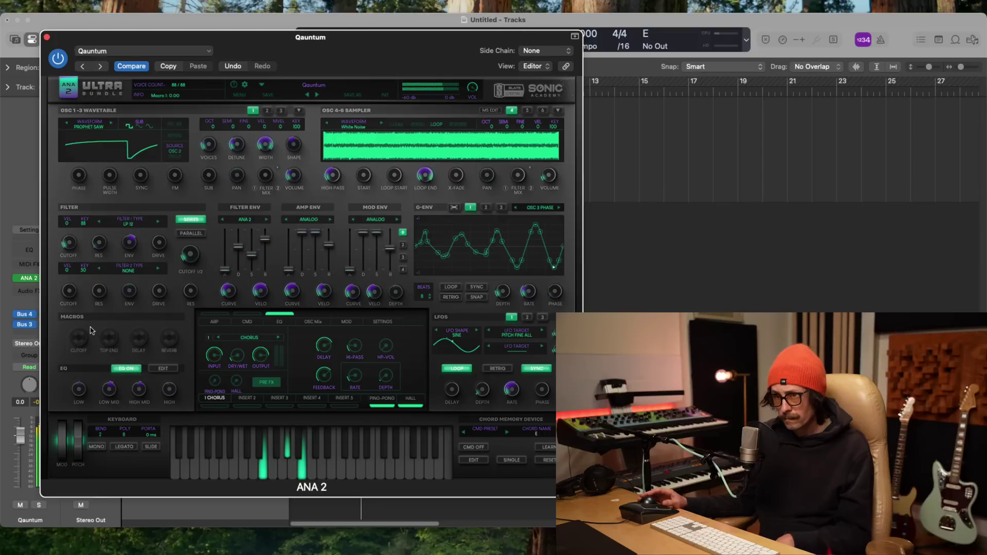
- Adjust filter 1's cutoff and drive on the Qauntum patch while playing chords
mouse_move(67, 291)
mouse_down()
mouse_move(64, 334)
mouse_move(102, 163)
mouse_move(77, 293)
mouse_up()
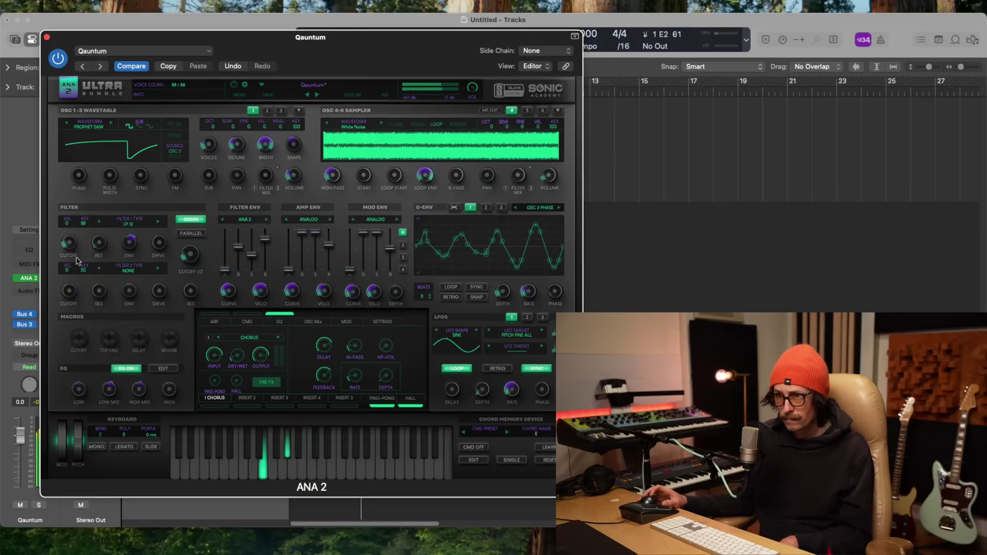
drag(68, 242, 146, 210)
mouse_move(159, 244)
mouse_down()
mouse_move(161, 260)
mouse_move(176, 165)
mouse_move(154, 256)
mouse_move(157, 247)
mouse_up()
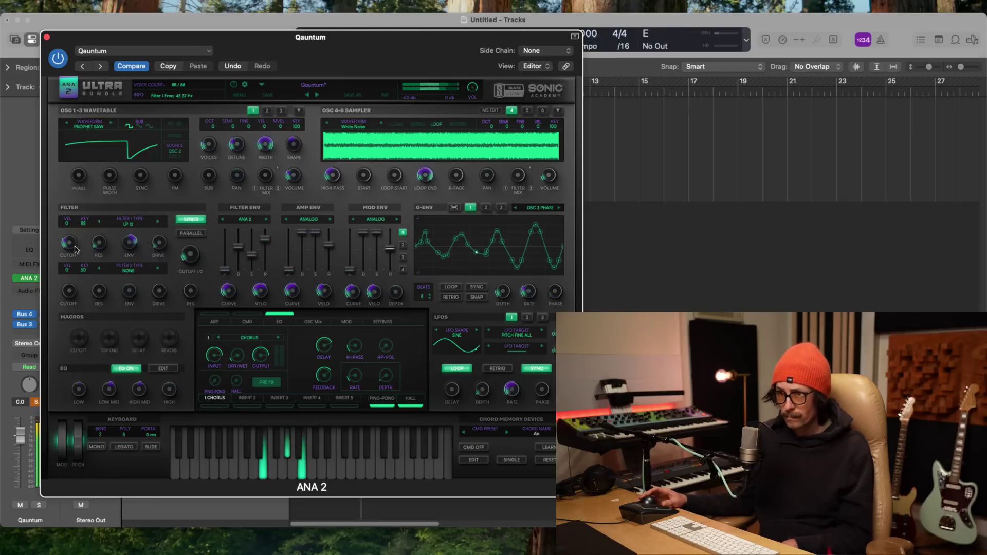
drag(73, 246, 71, 256)
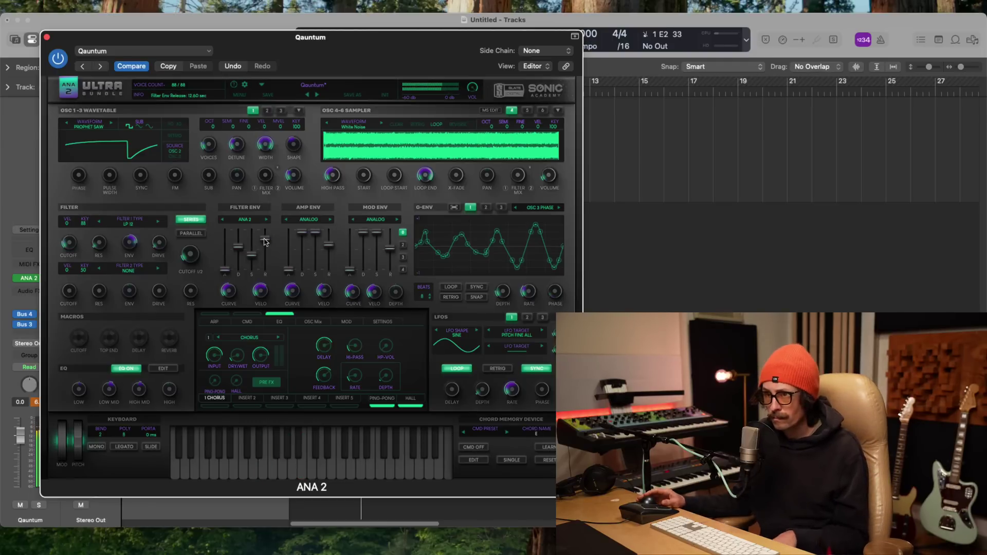
- Shorten the filter envelope's release to about 1.24 sec and mod envelope 1's release to about 0.12 sec
drag(265, 238, 263, 259)
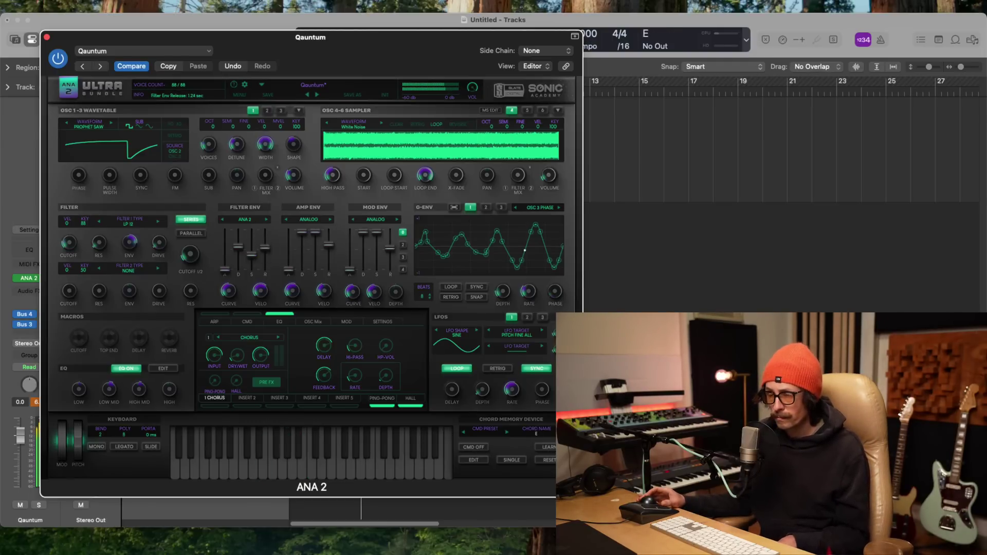
click(389, 250)
mouse_move(389, 251)
mouse_down()
mouse_move(401, 196)
mouse_move(399, 267)
mouse_move(391, 259)
mouse_up()
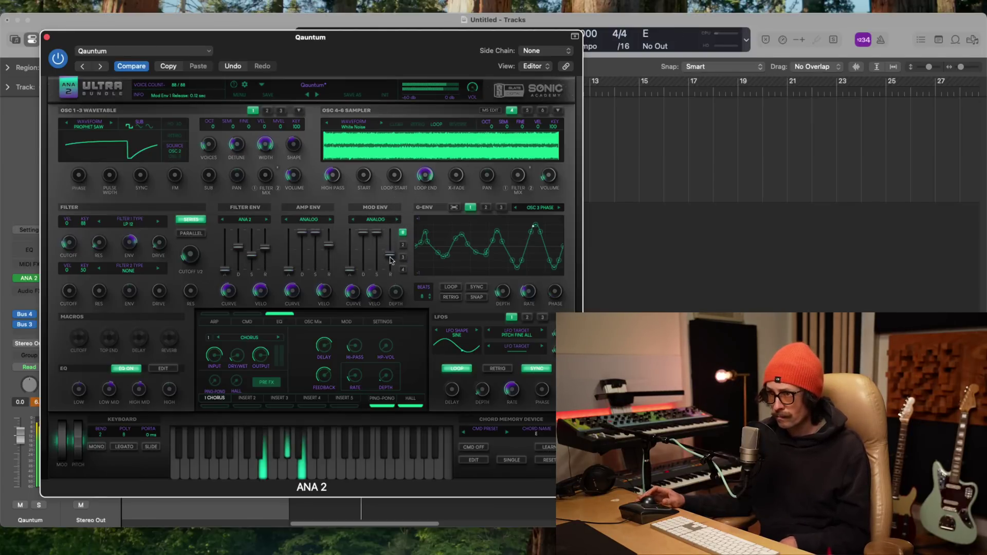
- Lower the amp envelope's decay and sustain, and lengthen the filter envelope's release
drag(333, 249, 310, 321)
mouse_move(302, 234)
mouse_down()
mouse_move(301, 307)
mouse_move(304, 220)
mouse_up()
drag(314, 258, 319, 278)
drag(264, 246, 270, 222)
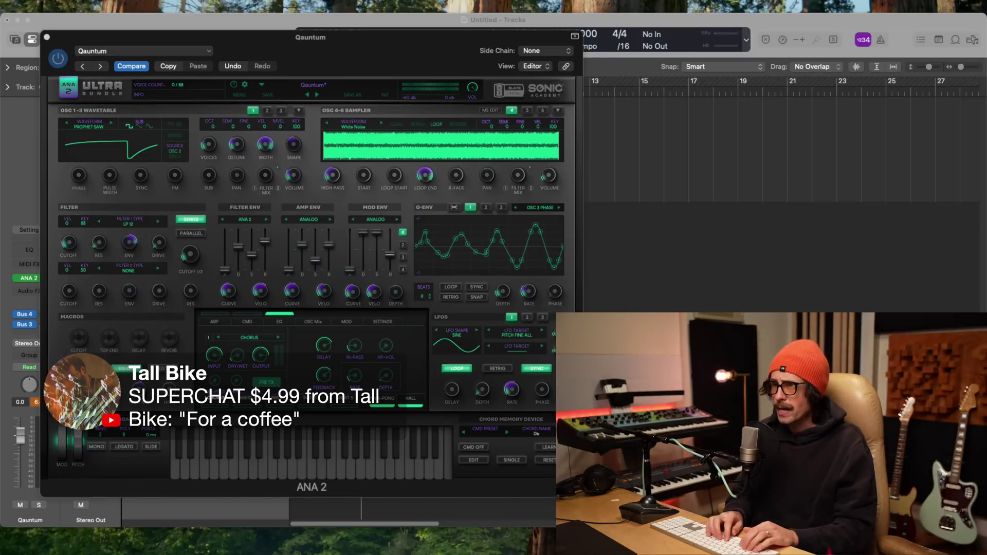
- Switch to the Spotify web player in the browser, search for "tall bike" and open the song Time And Space
key(super+Tab)
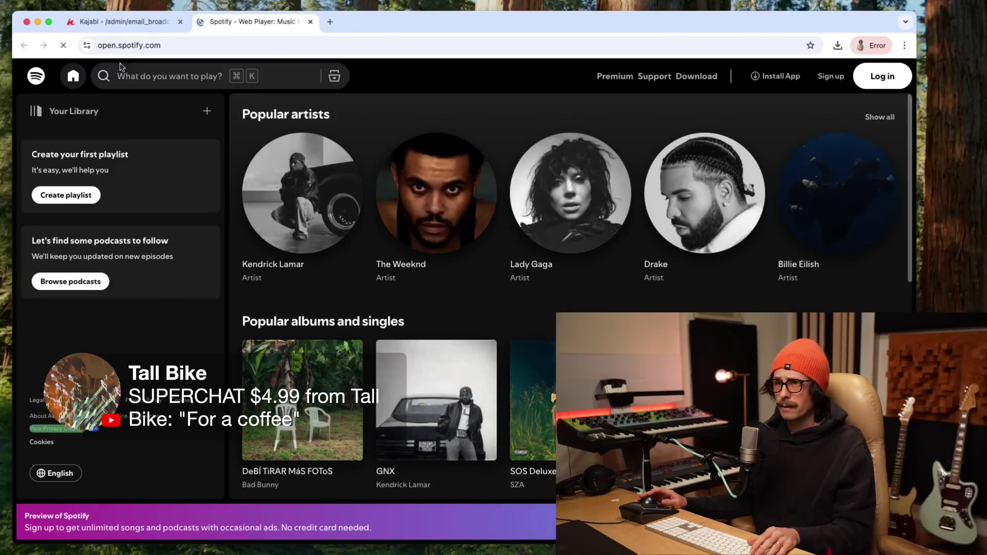
click(153, 78)
text(tall bike)
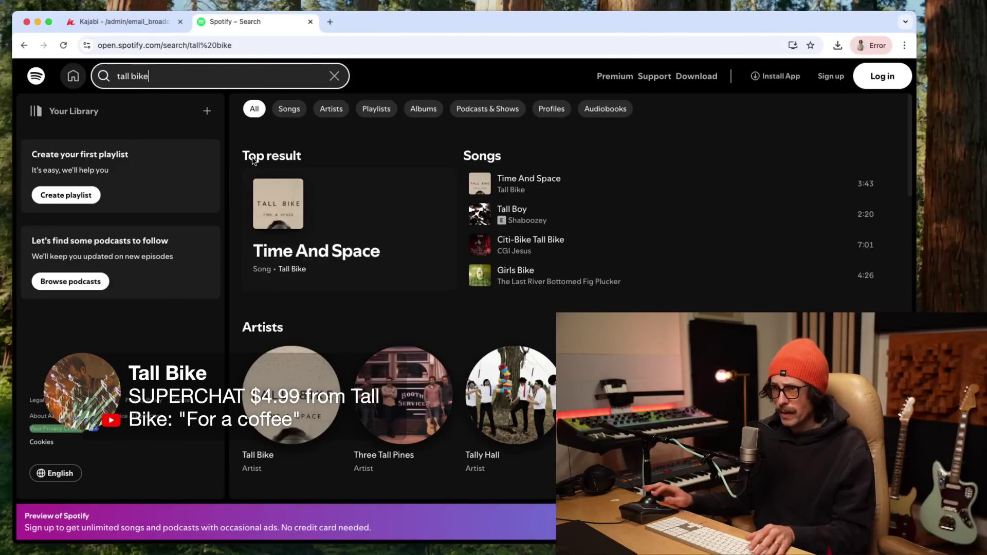
click(357, 258)
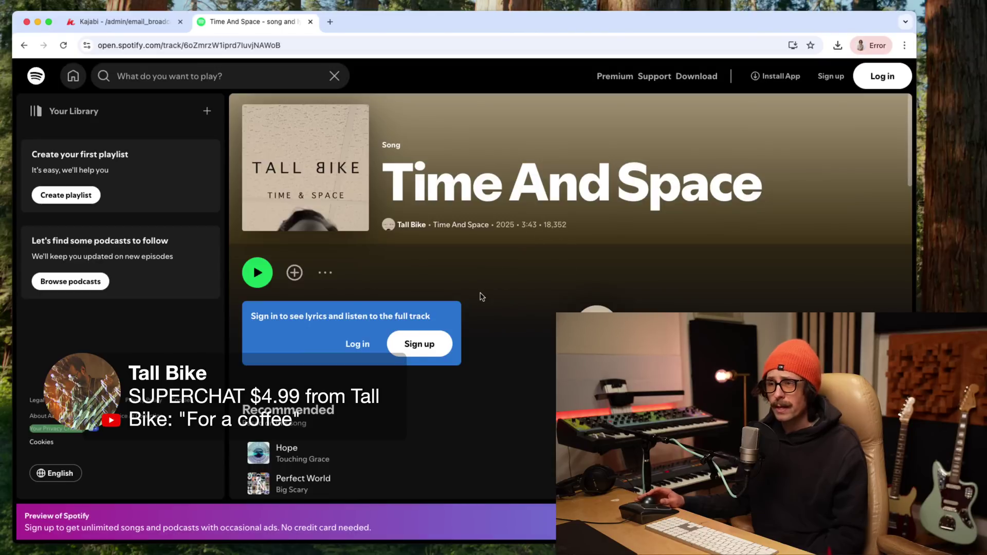
- Look over the Time And Space song page, then open Tall Bike's artist page and view the popular tracks
scroll(480, 294, down, 10)
scroll(474, 293, up, 10)
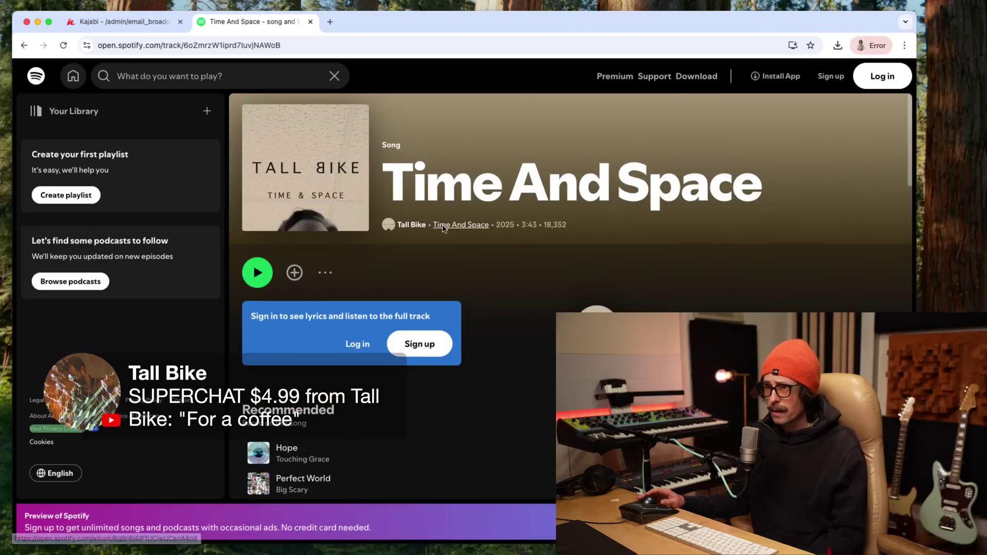
click(411, 226)
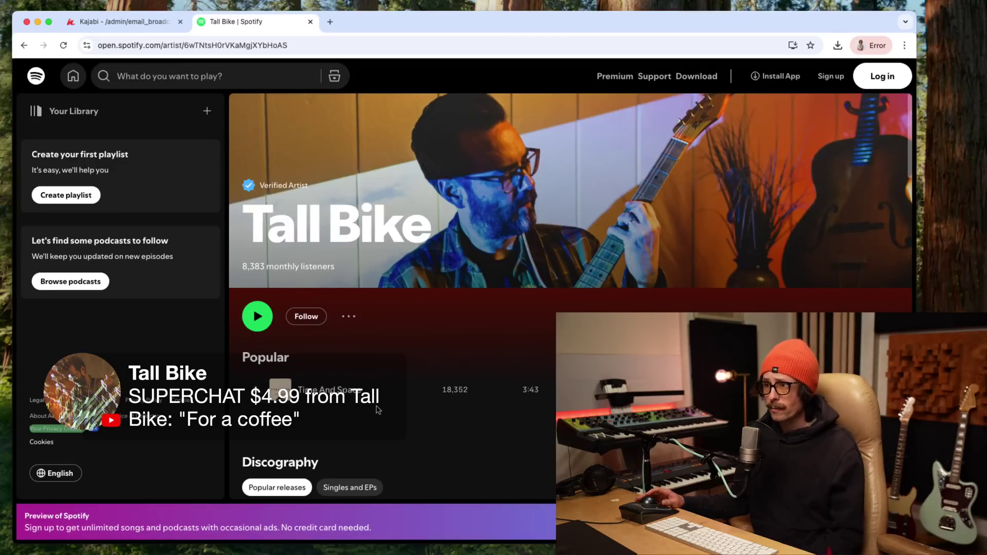
scroll(377, 409, down, 2)
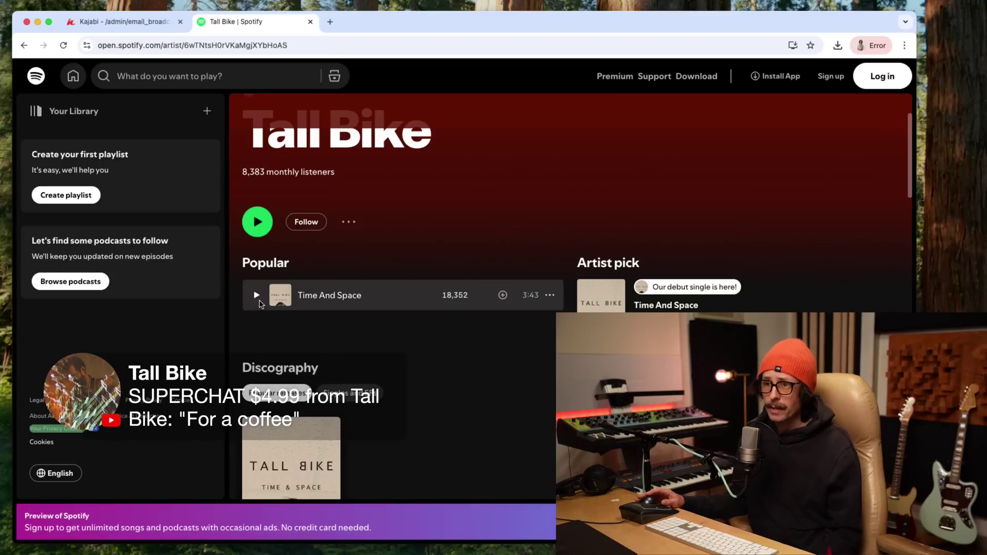
- Close the Spotify page, quit the browser and switch back to Logic Pro
click(310, 22)
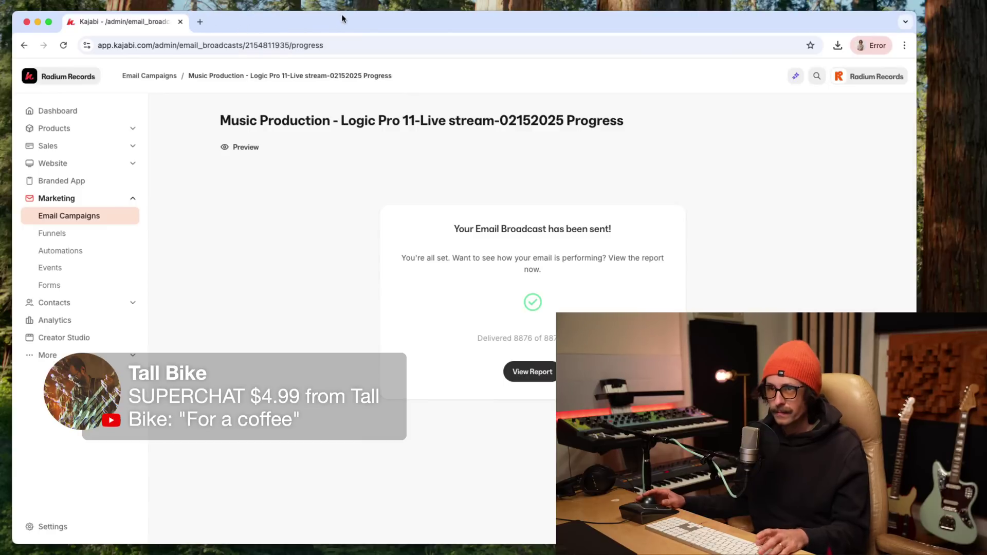
key(super+q)
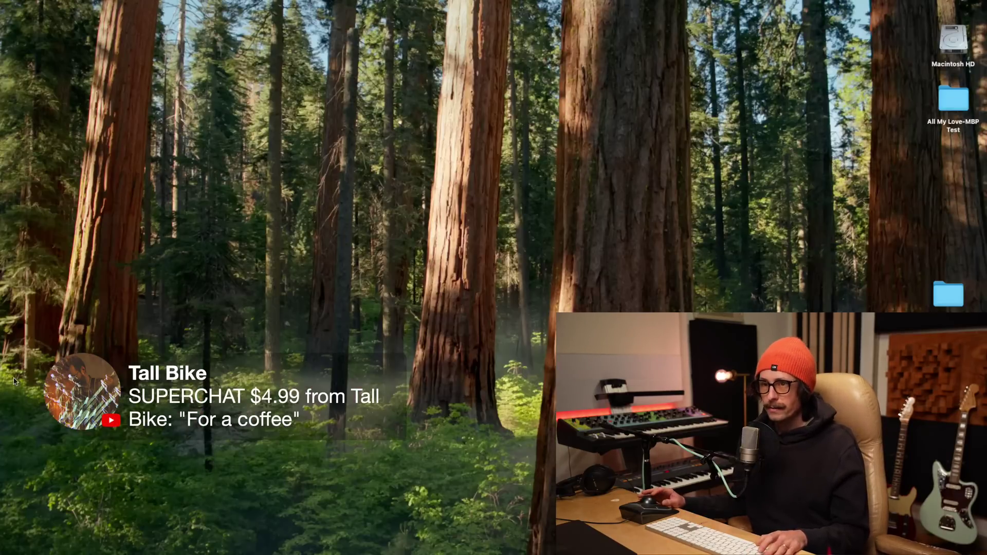
key(super+Tab)
key(super+h)
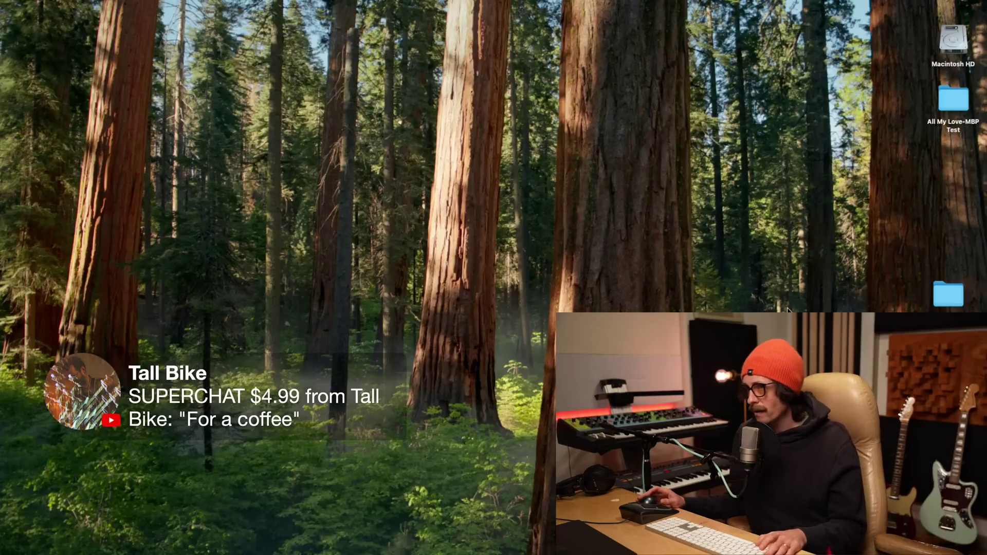
key(super+Tab)
key(super+Tab)
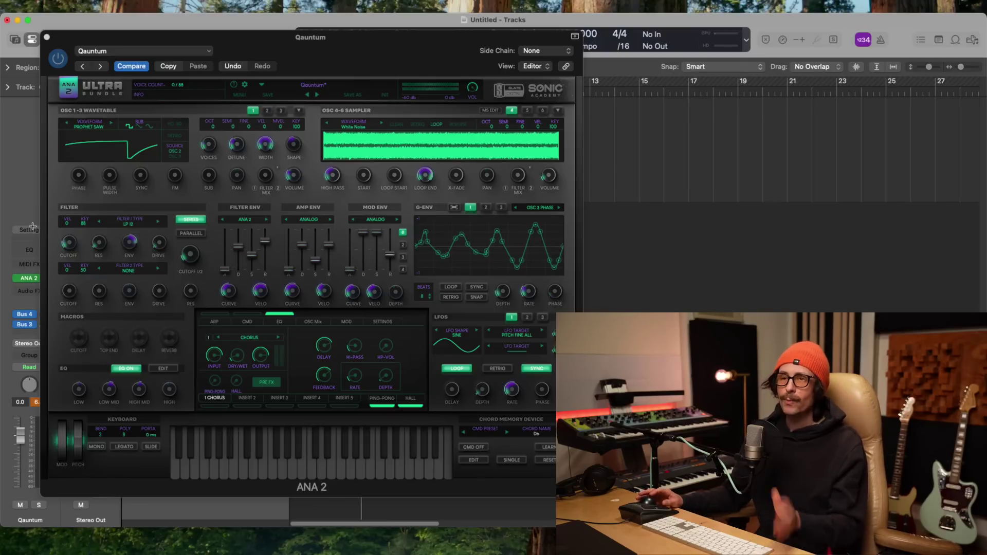
- Move the ANA 2 plug-in window aside and close it to reveal the Tracks area
click(251, 54)
drag(252, 53, 276, 30)
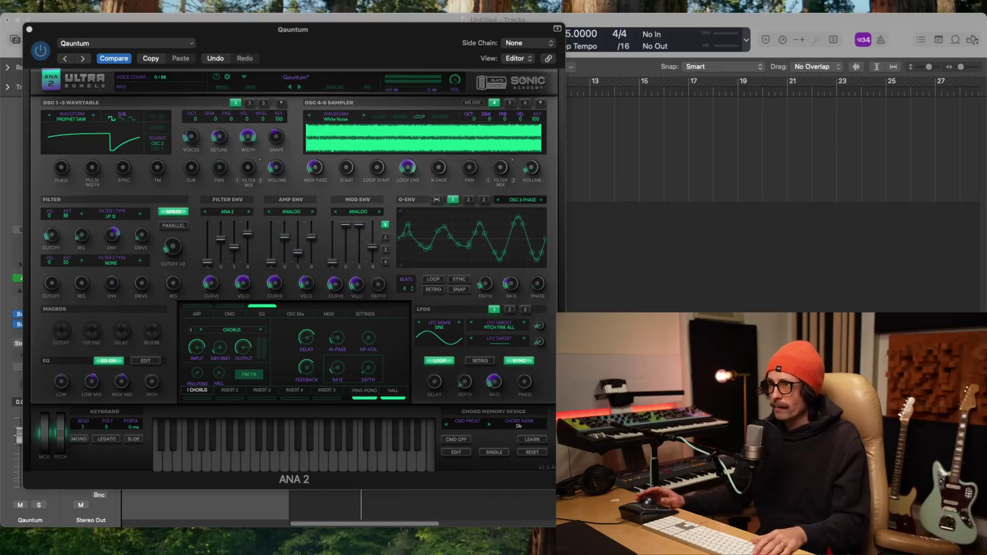
click(474, 27)
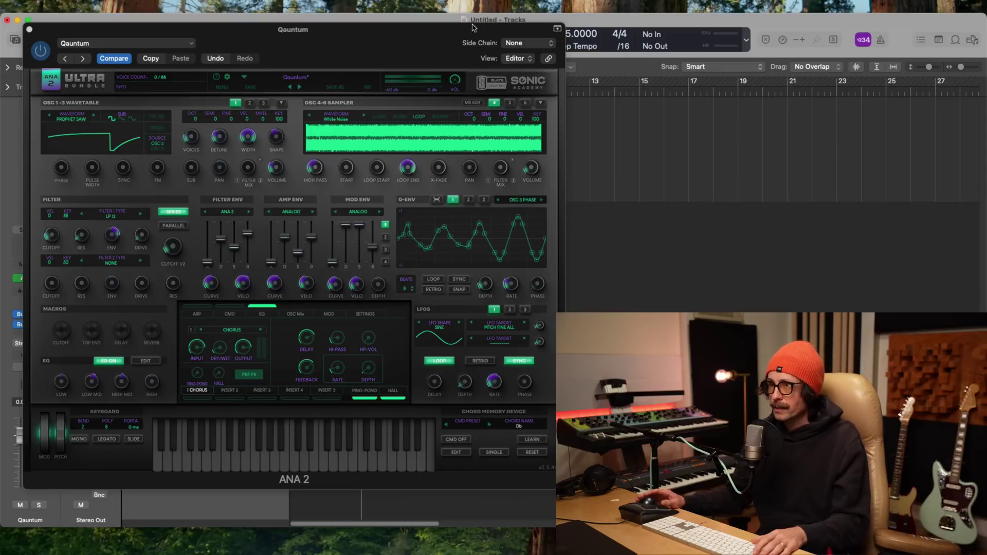
click(28, 30)
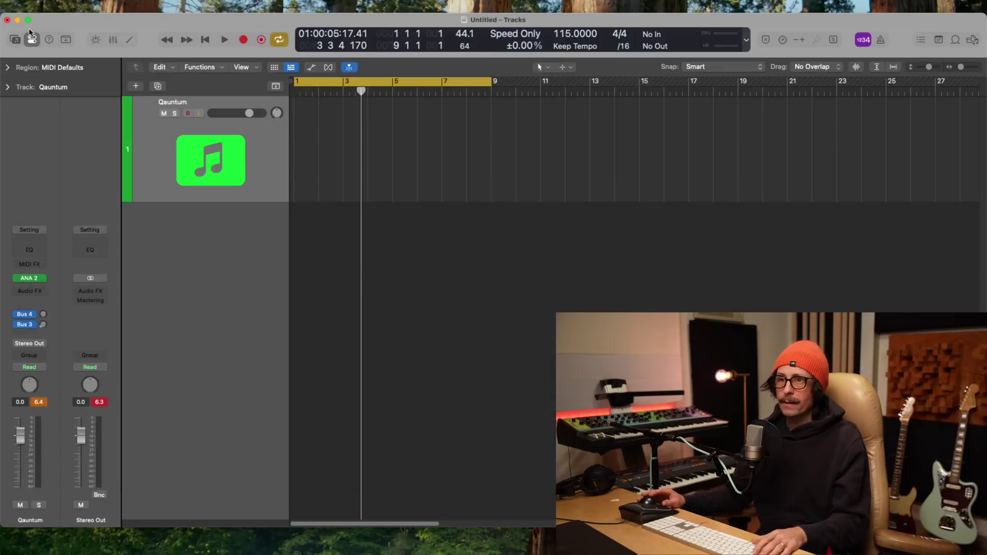
- Rename the Qauntum track as "Synth pop lead/ chords"
double_click(166, 101)
text(Synth)
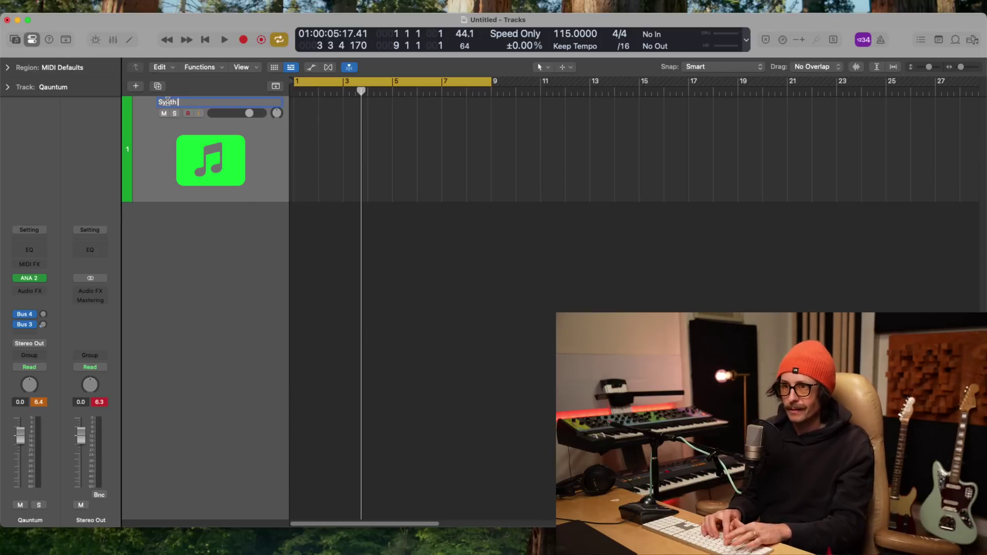
text( pop)
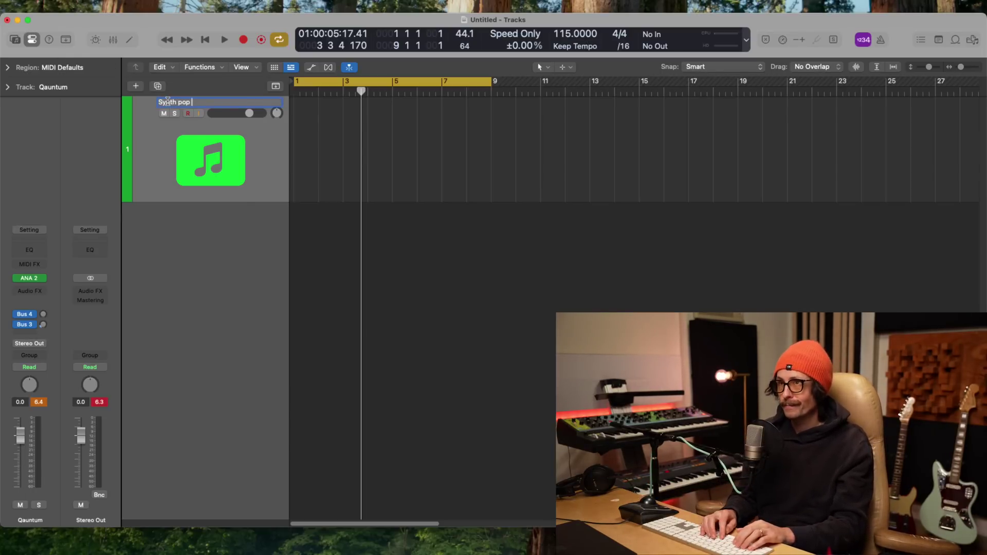
text( lead/ ch)
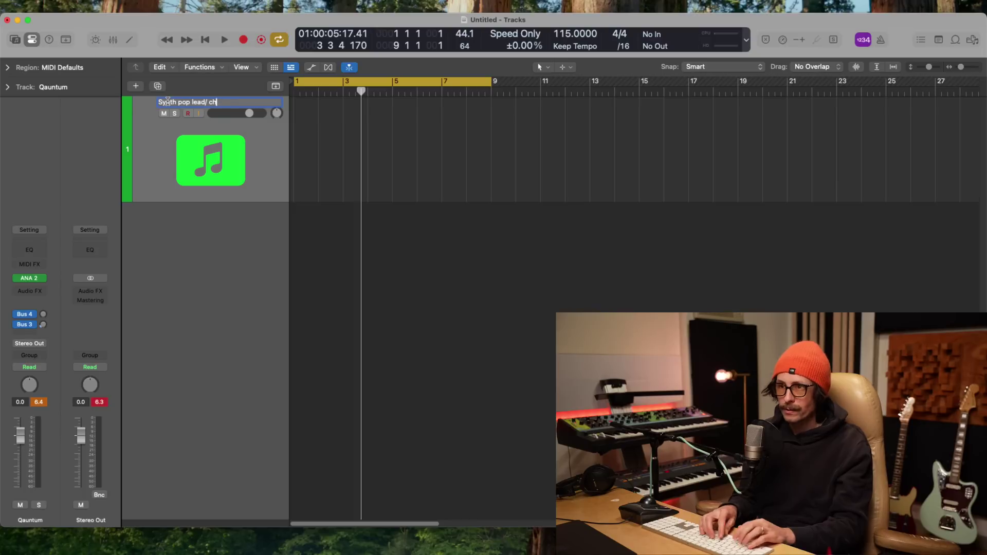
text(ords)
key(Return)
- Duplicate the synth track and replace ANA 2 on the new track with Universal Audio's UADx Waterfall B3 Organ
key(super+d)
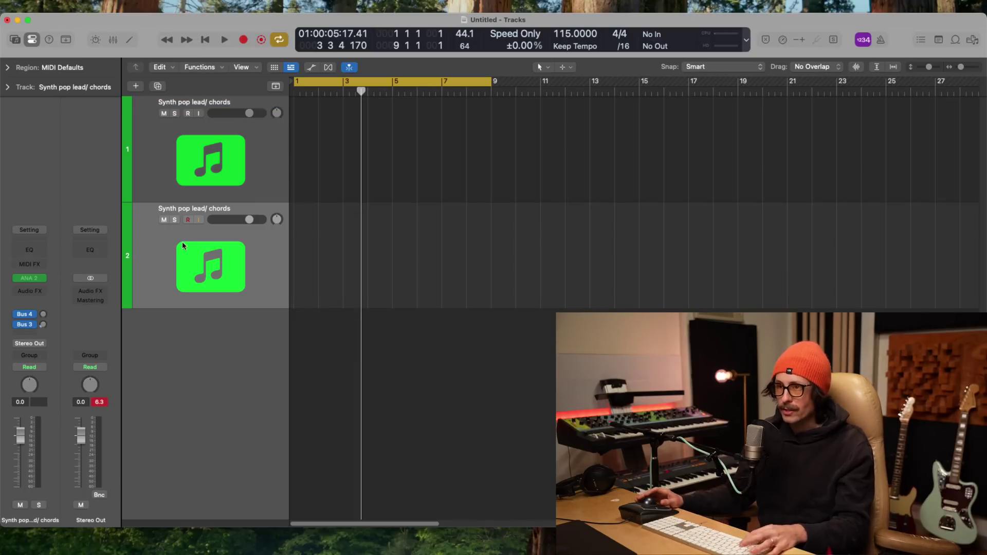
click(43, 278)
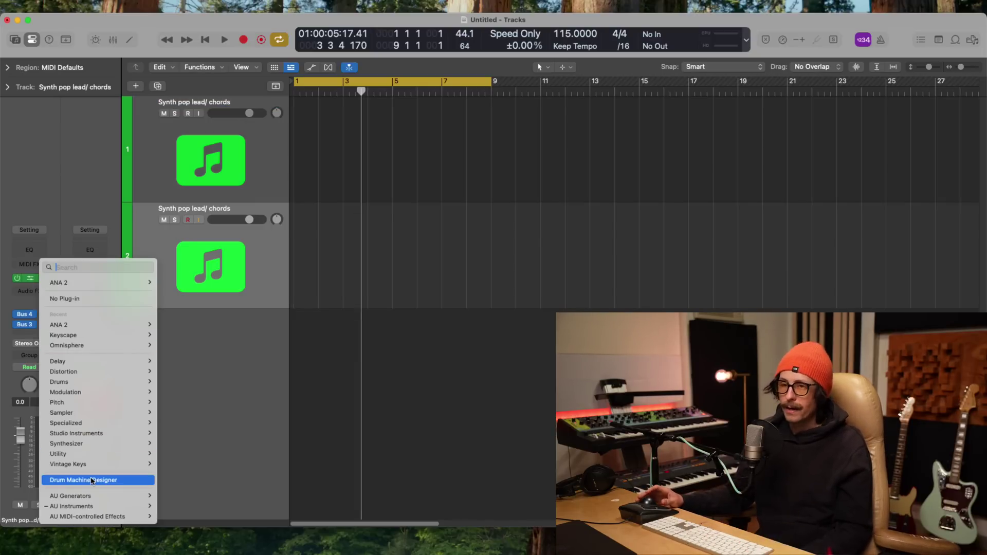
mouse_move(98, 506)
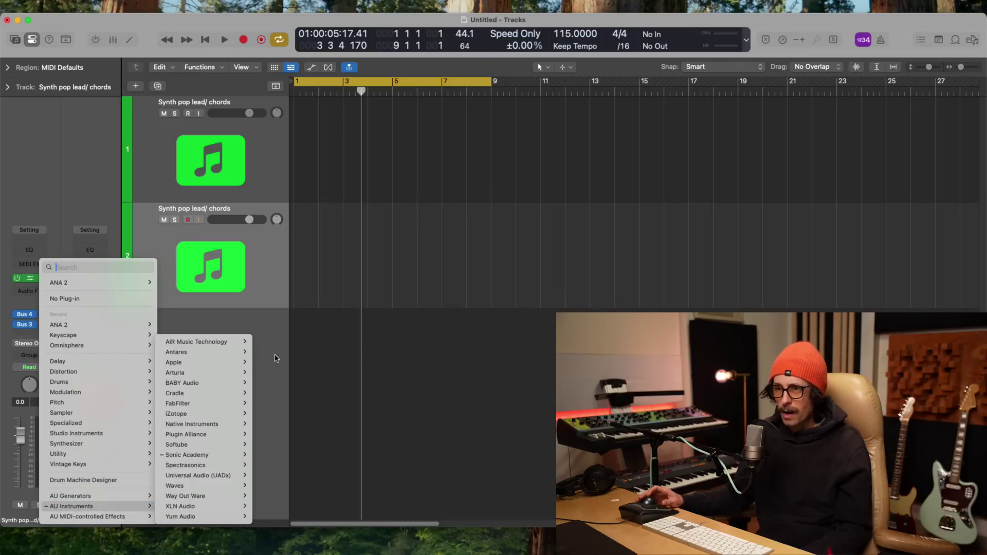
mouse_move(221, 496)
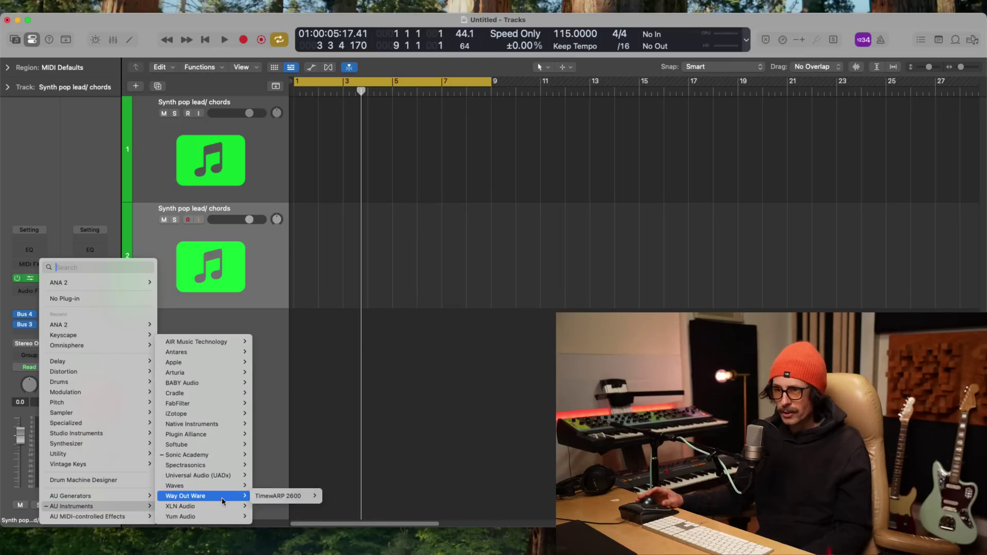
mouse_move(225, 475)
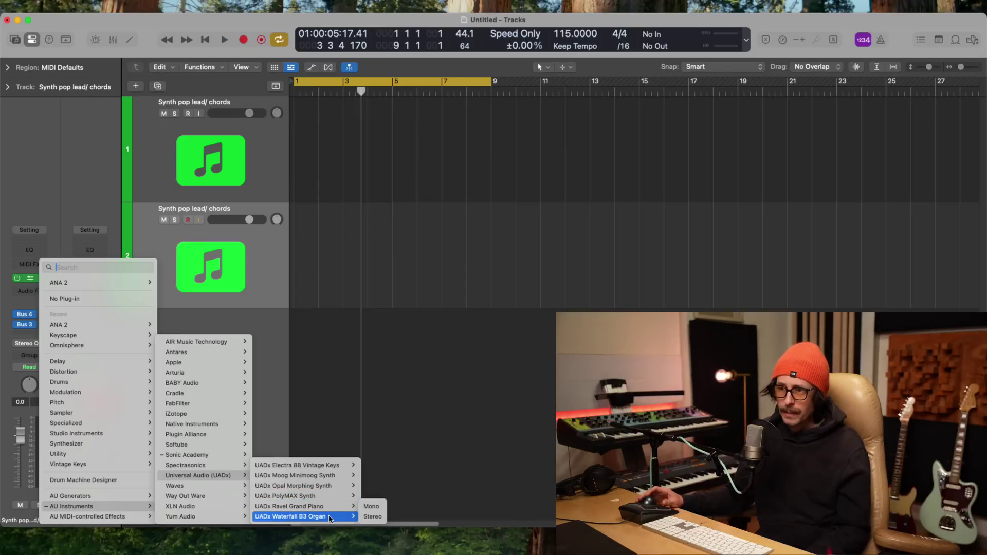
click(329, 516)
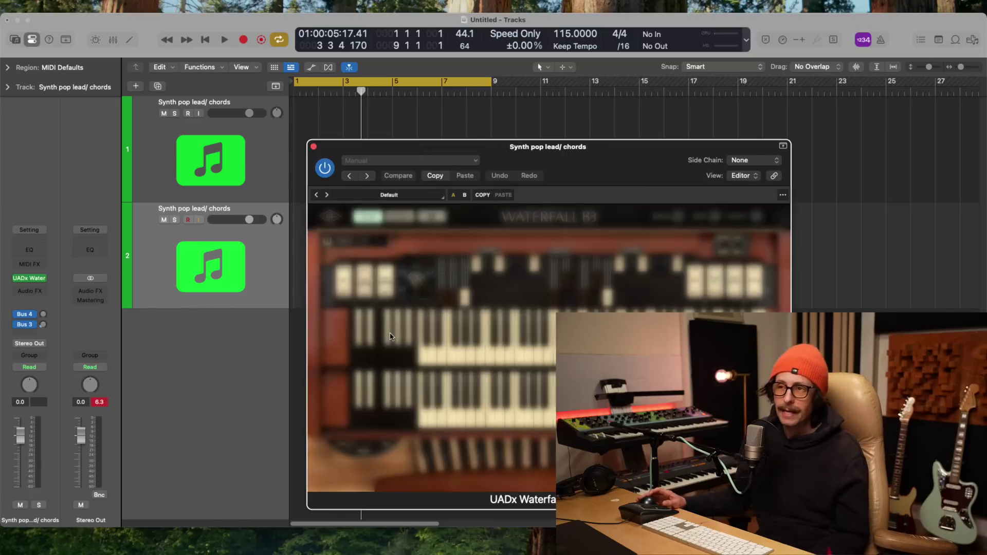
- Reposition the Waterfall B3 window, open its preset browser and load the Dial Tones preset on track 2
drag(589, 162, 532, 139)
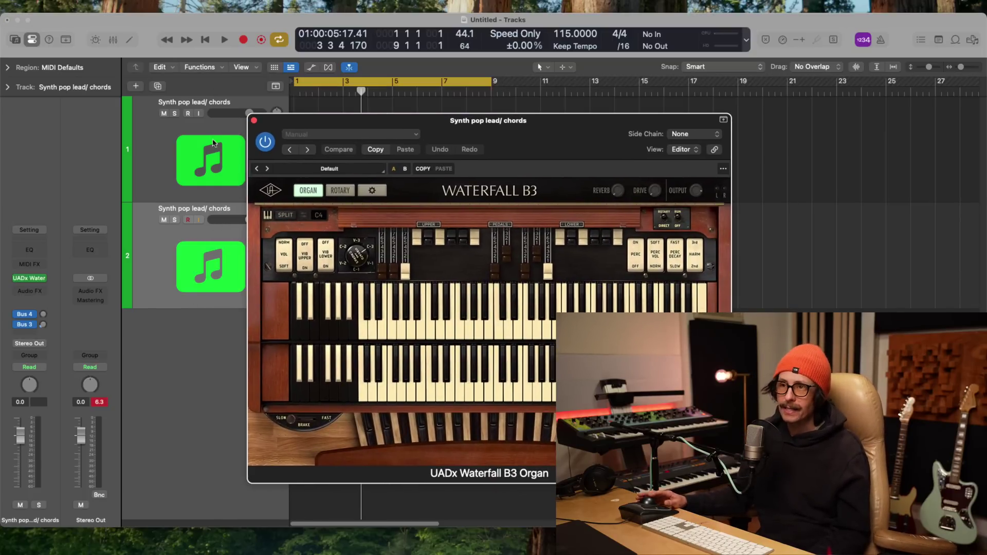
click(148, 228)
click(164, 265)
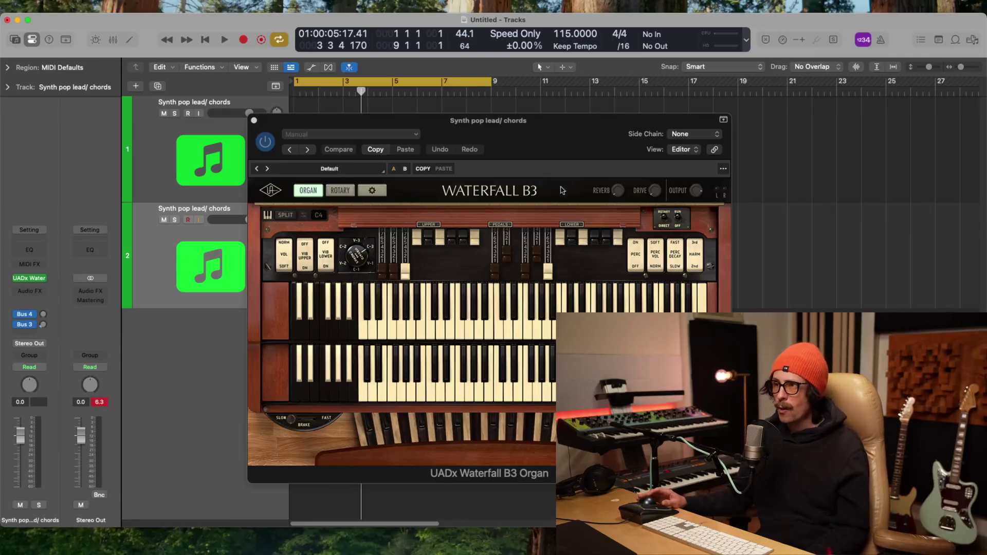
click(343, 168)
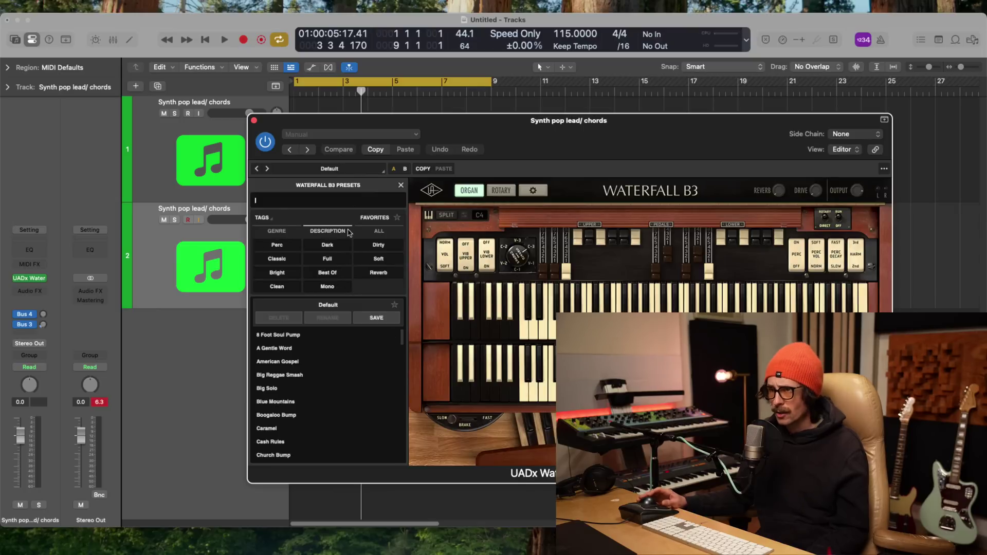
click(268, 169)
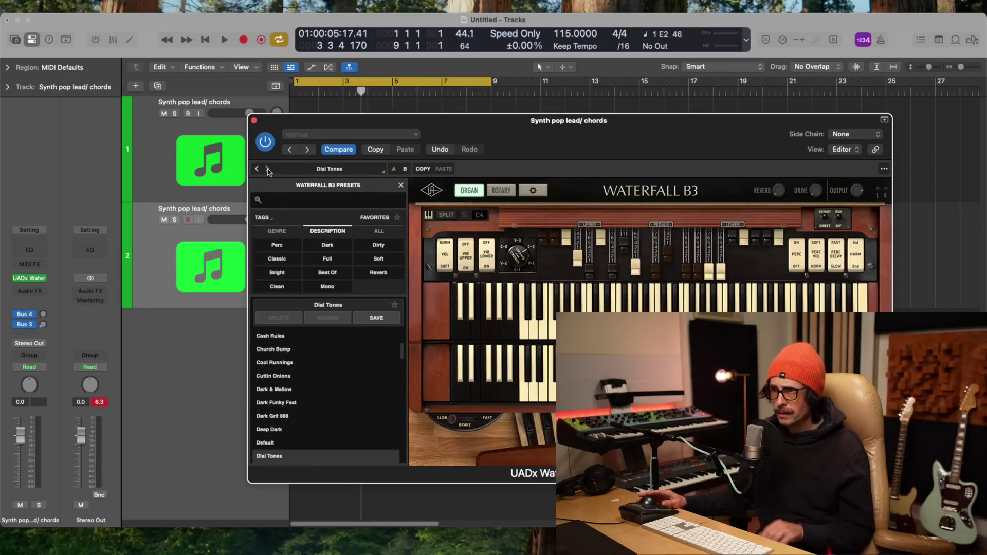
key(super+Tab)
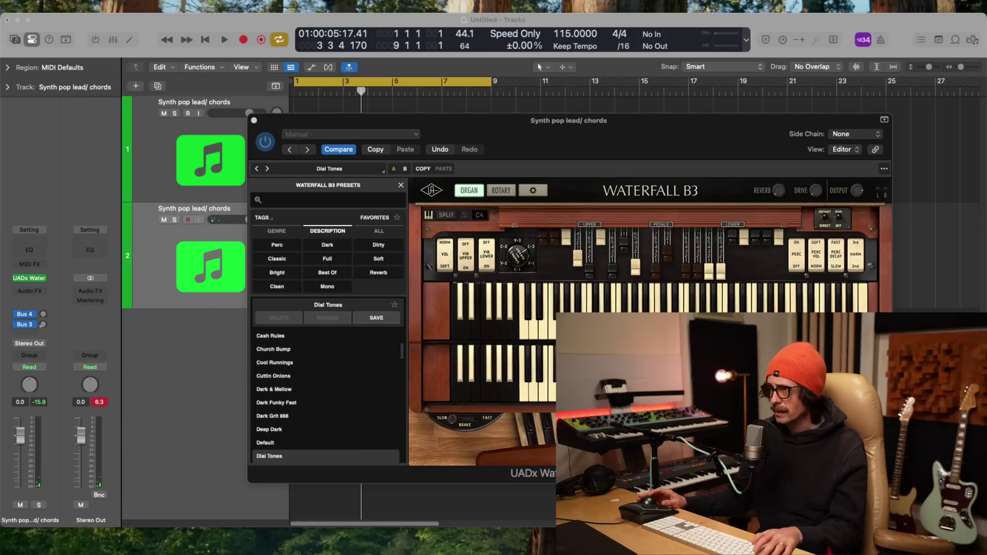
key(super+Tab)
key(super+Tab)
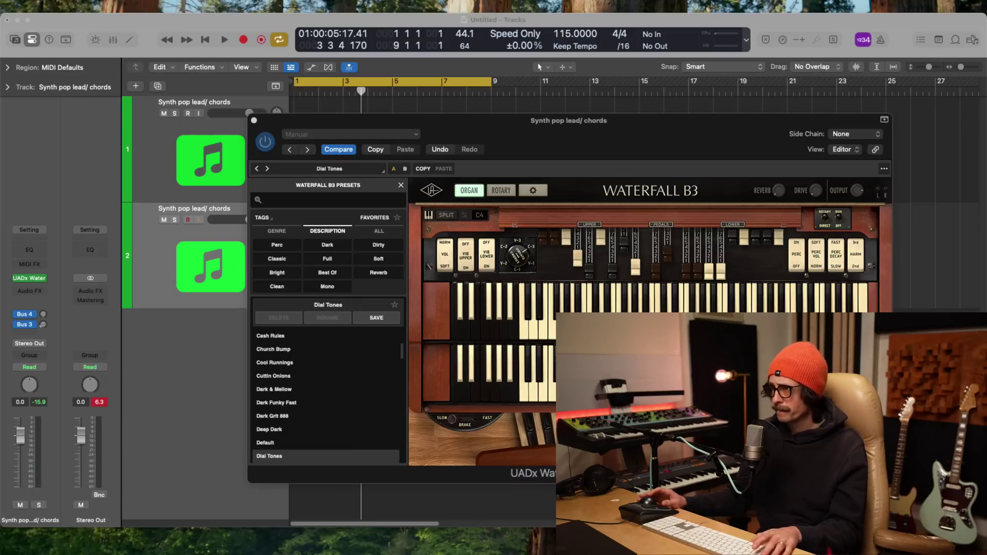
key(super+Tab)
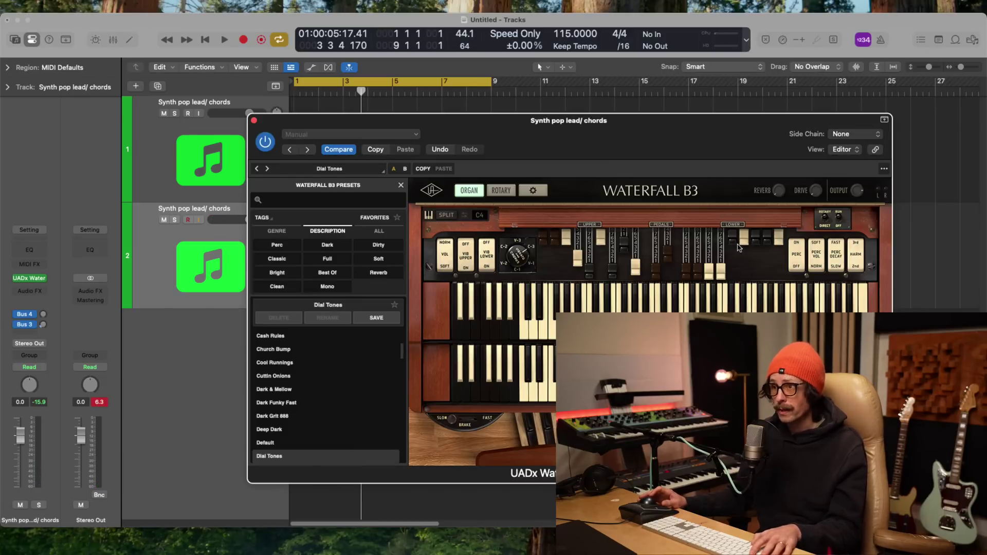
key(super+Tab)
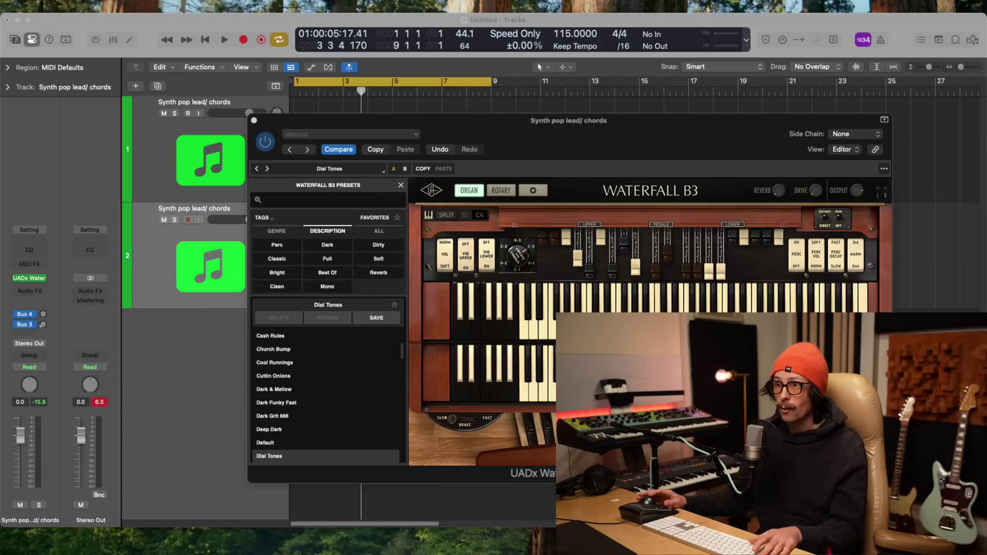
click(505, 358)
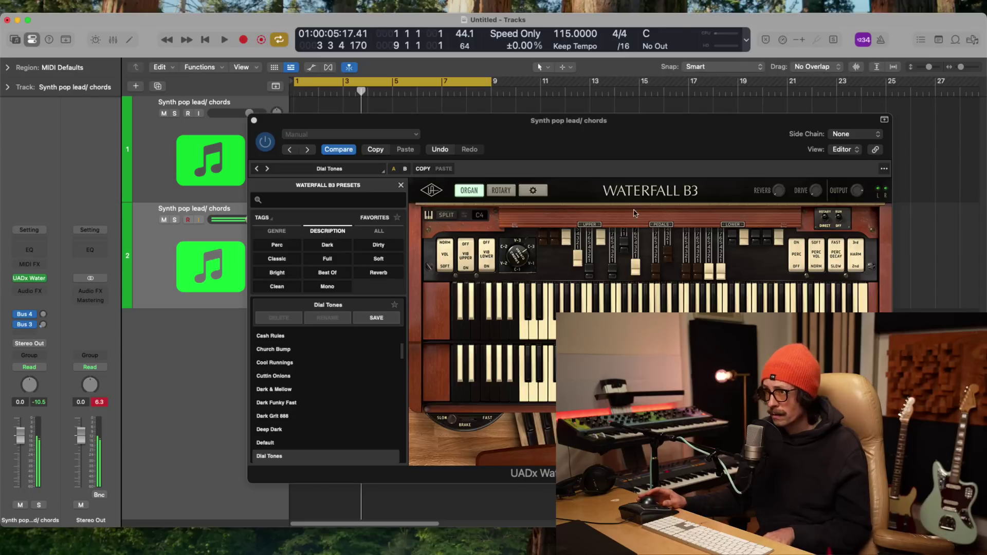
- Audition the Waterfall B3 presets one after another from Church Bump through to Dial Tones
click(299, 349)
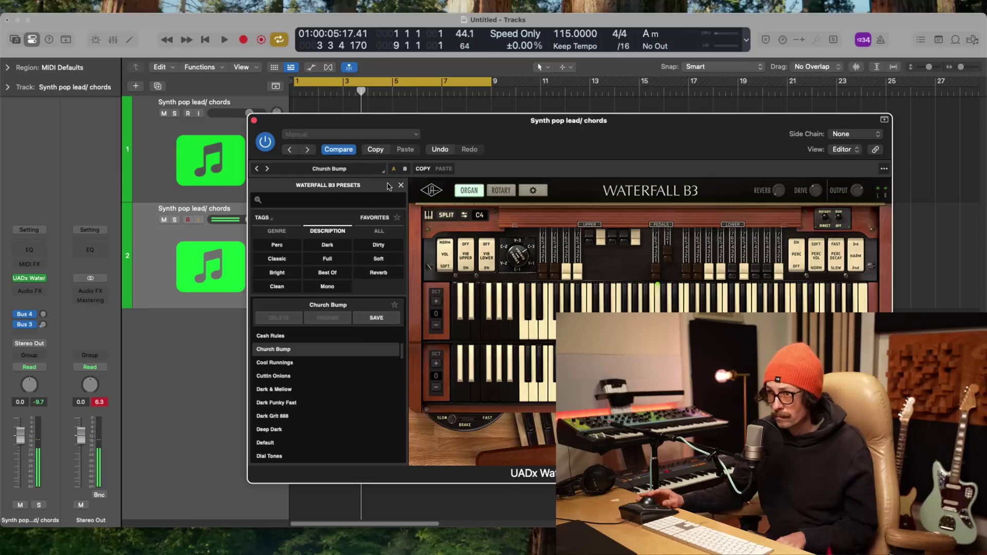
click(267, 169)
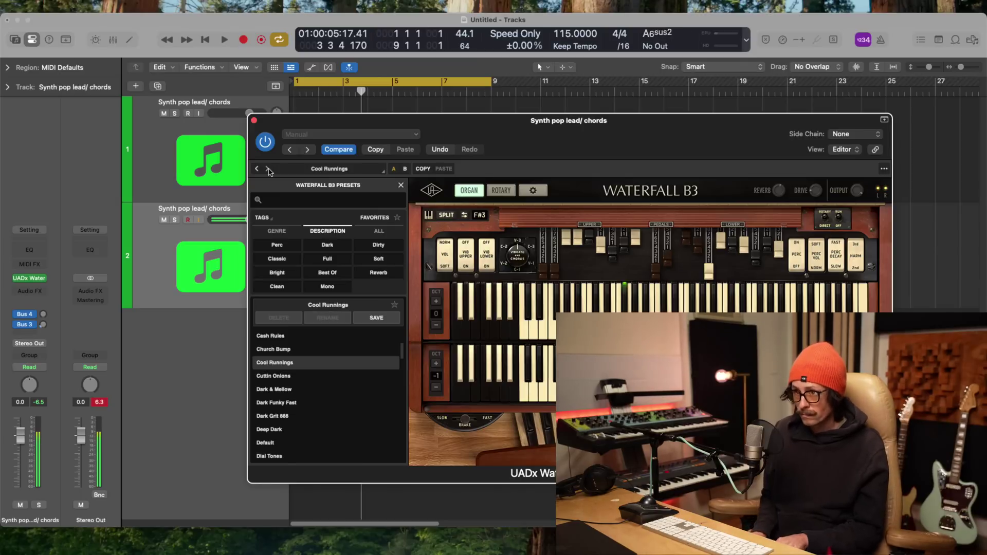
click(268, 169)
click(267, 168)
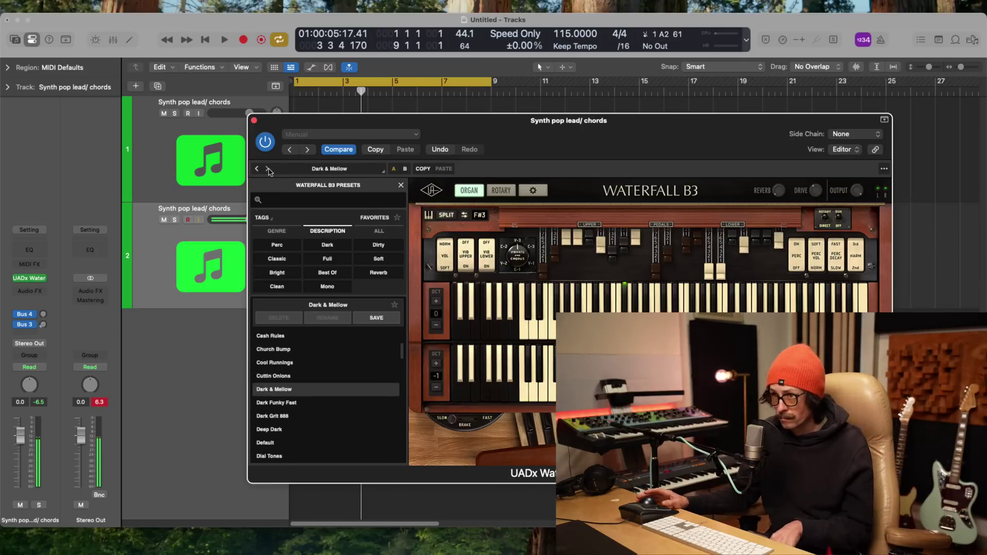
click(267, 169)
click(268, 169)
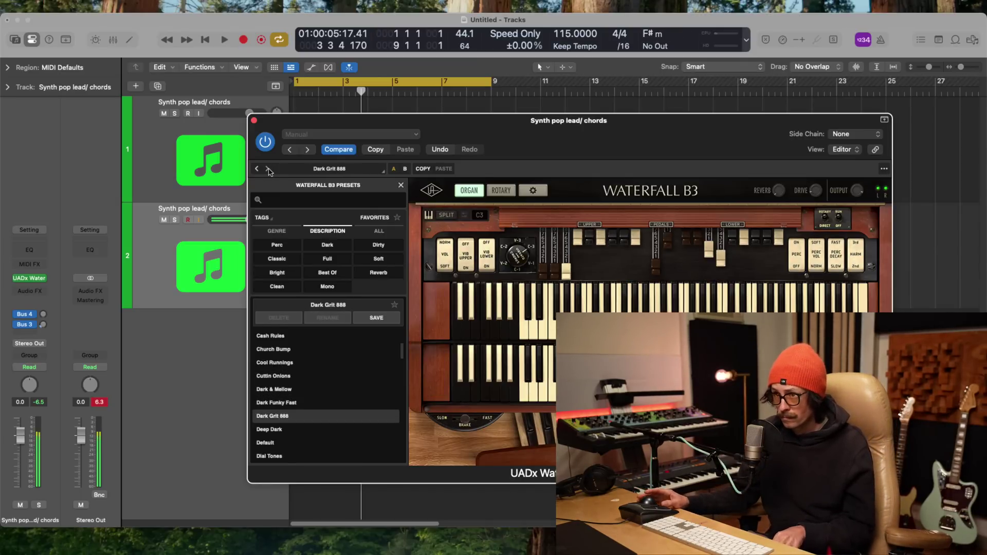
click(268, 168)
click(268, 168)
click(267, 168)
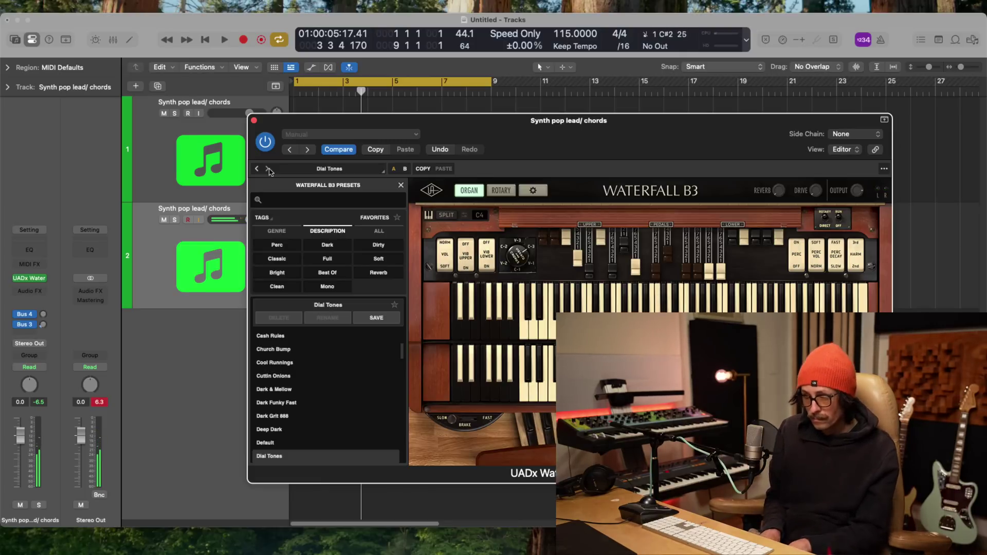
- Advance through the Waterfall B3 presets after Dial Tones to load Funky Hustlin, and close the plug-in window
click(268, 170)
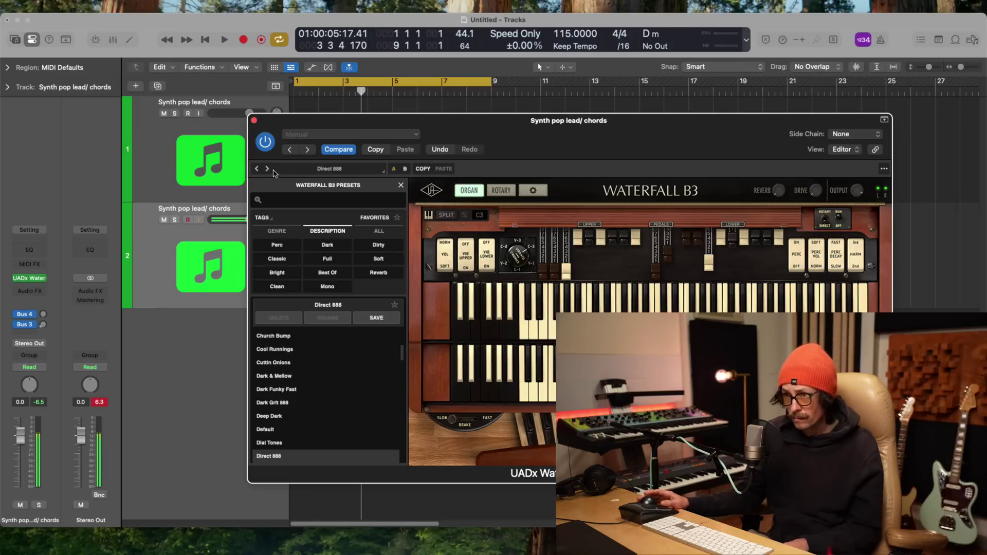
click(268, 170)
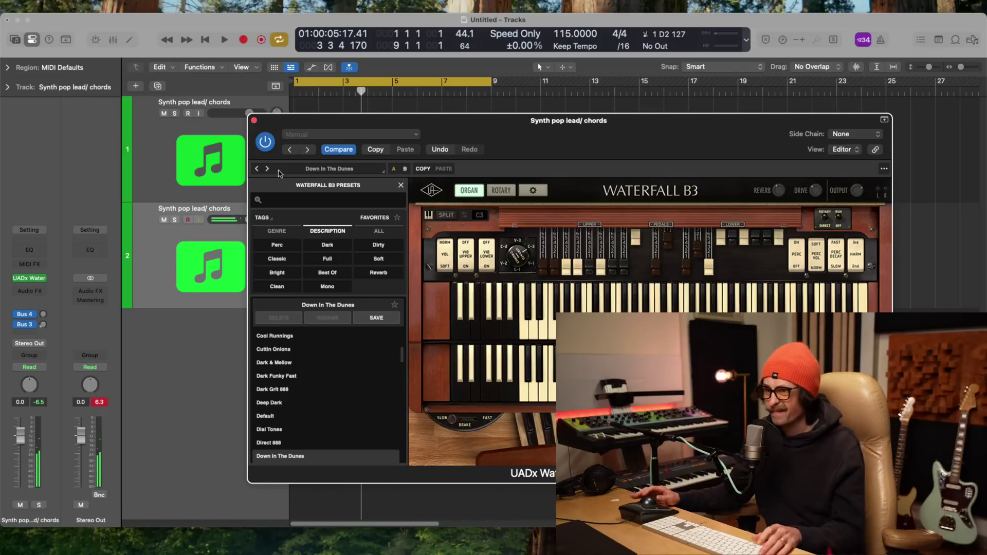
click(268, 168)
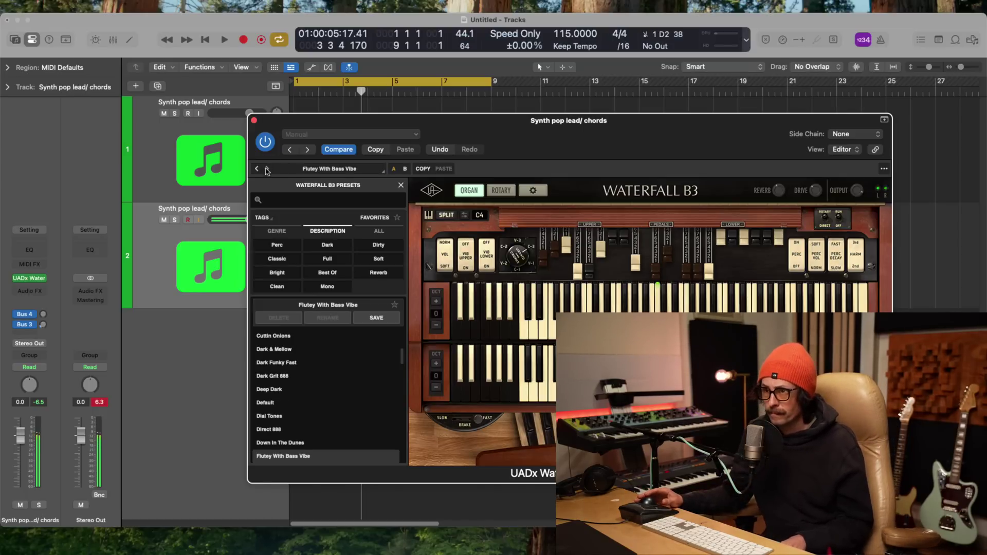
click(268, 169)
click(269, 168)
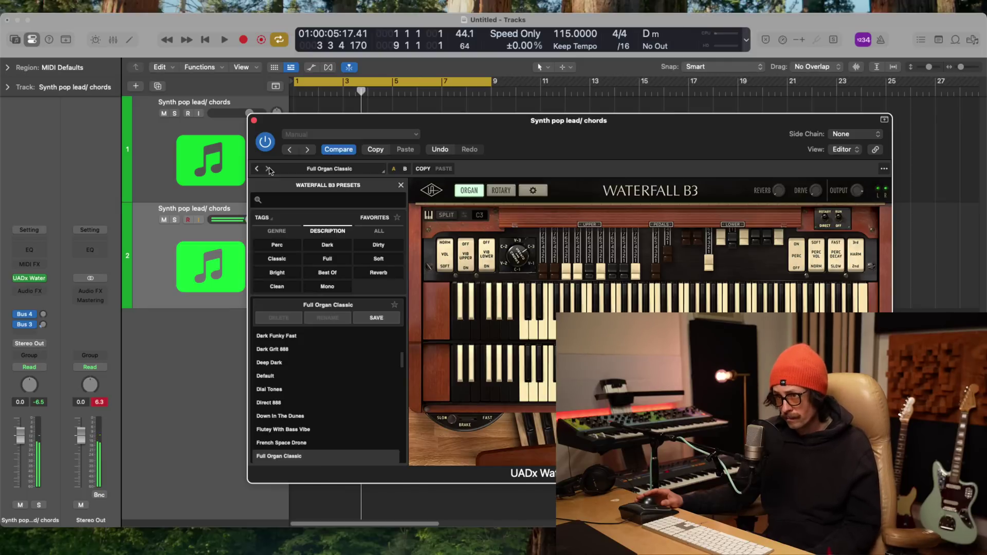
click(268, 169)
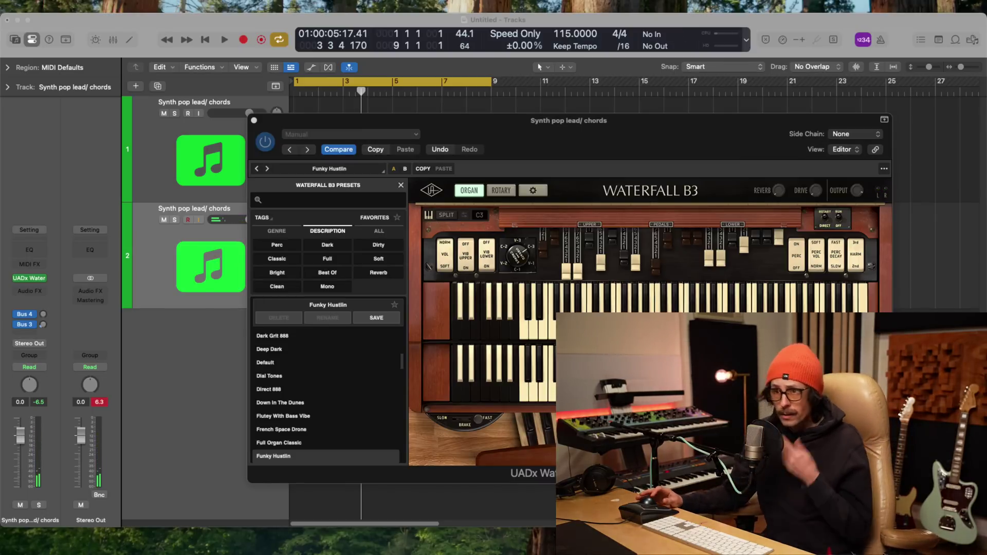
click(257, 126)
click(254, 121)
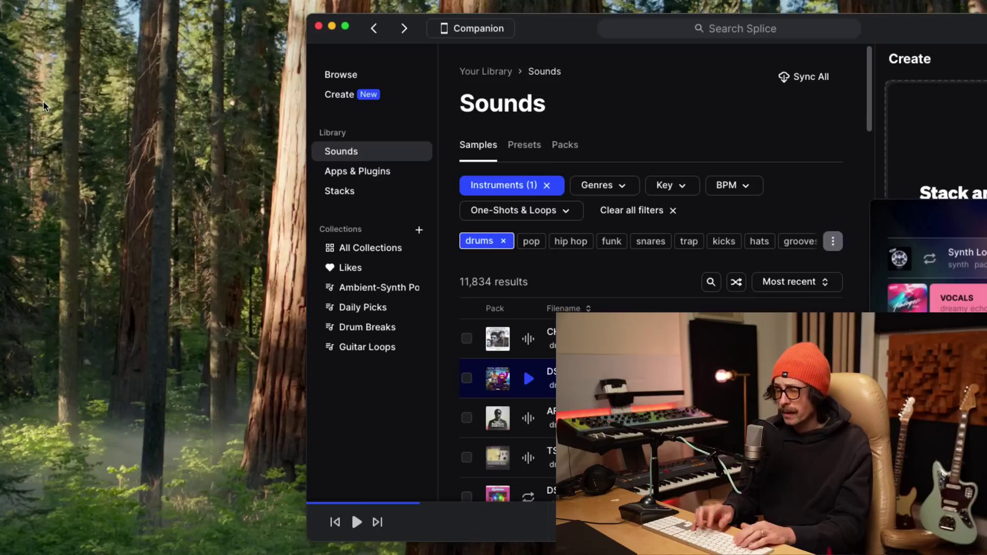
- Switch to Splice and audition the first few drum samples in the Sounds library, starting with the CHROMEO kick drum machine sample
click(534, 349)
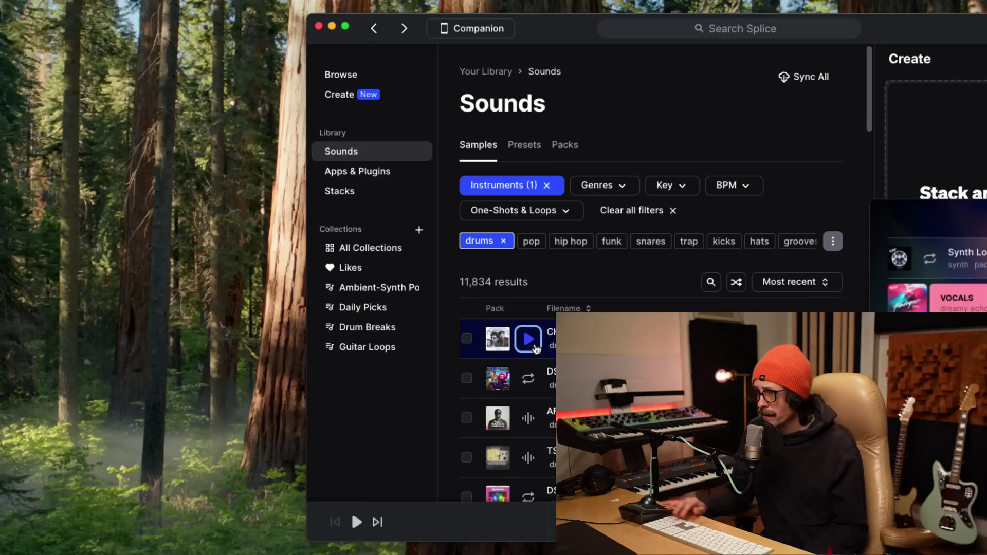
key(Down)
key(Down)
key(Down)
key(Down)
key(Up)
key(Up)
key(Up)
key(Up)
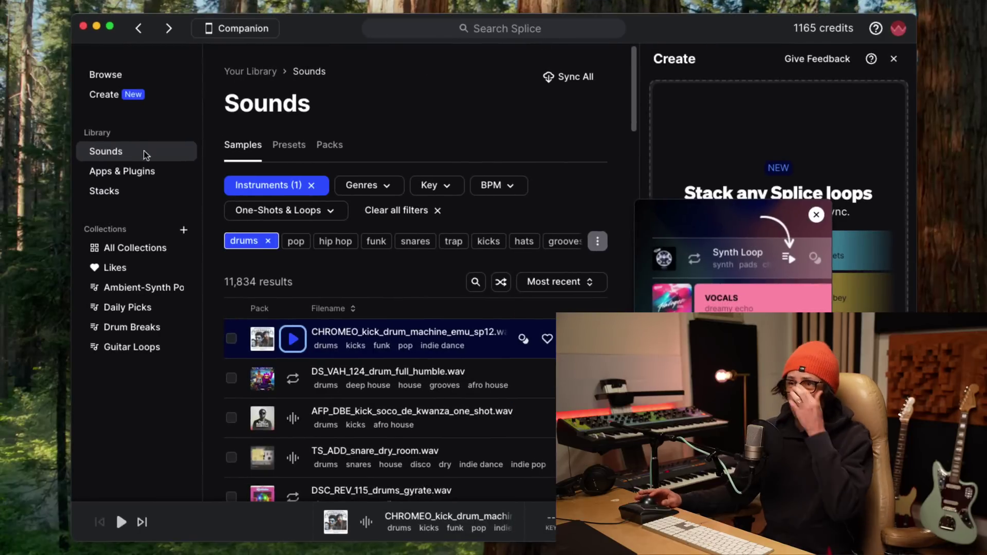
- Browse Splice's featured sample packs and open the pack "DivinationTech, a LAN Party moment" from What's New This Week
click(96, 76)
scroll(452, 441, down, 10)
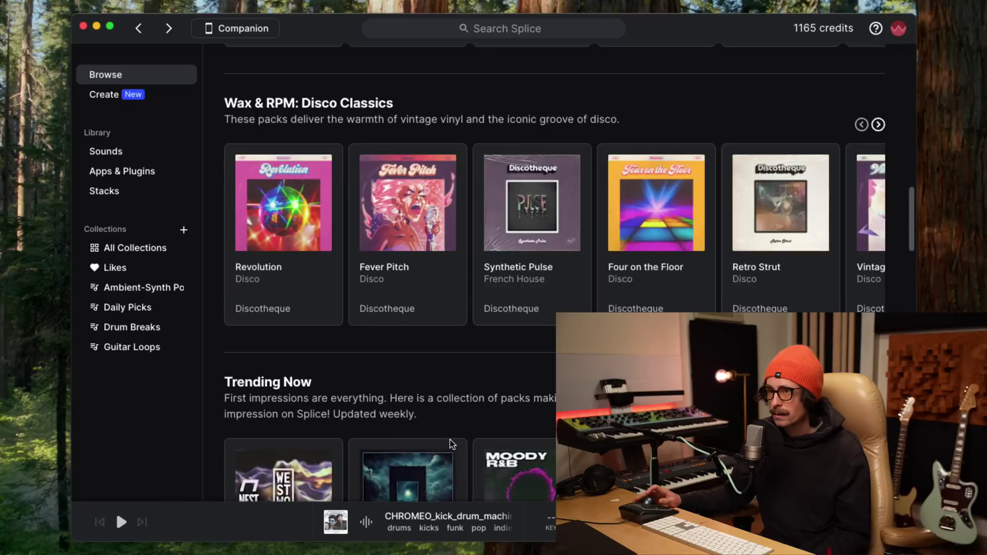
scroll(452, 300, up, 10)
scroll(514, 306, down, 3)
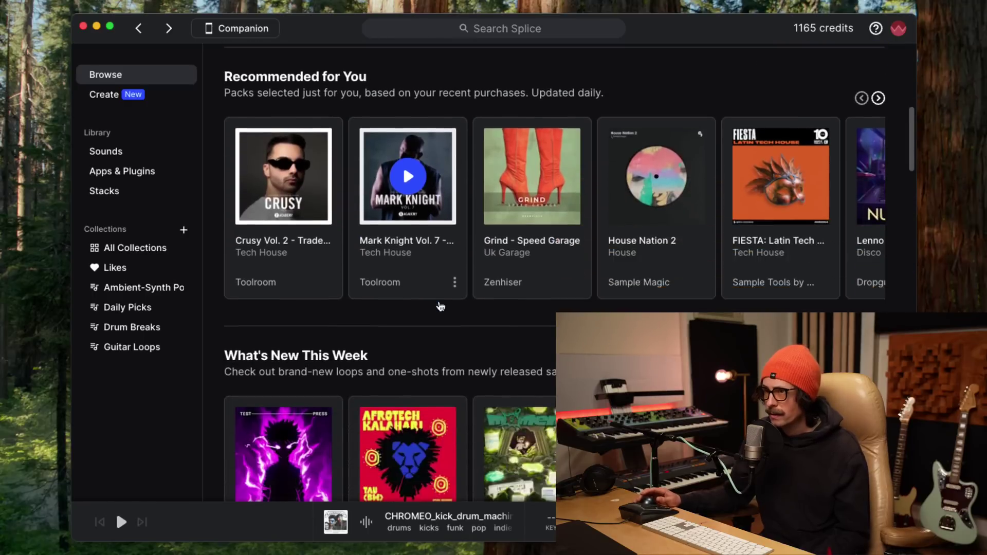
scroll(594, 292, down, 4)
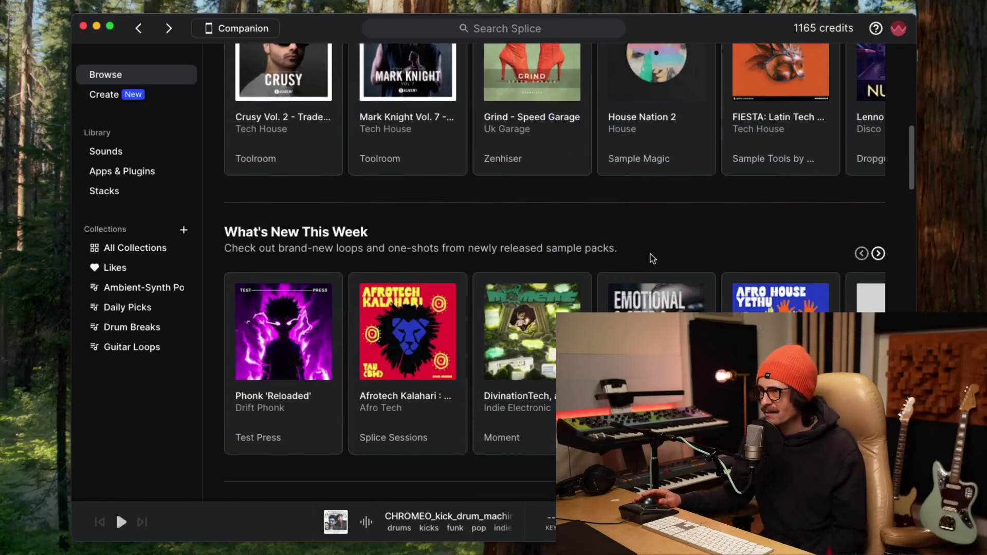
scroll(651, 259, down, 3)
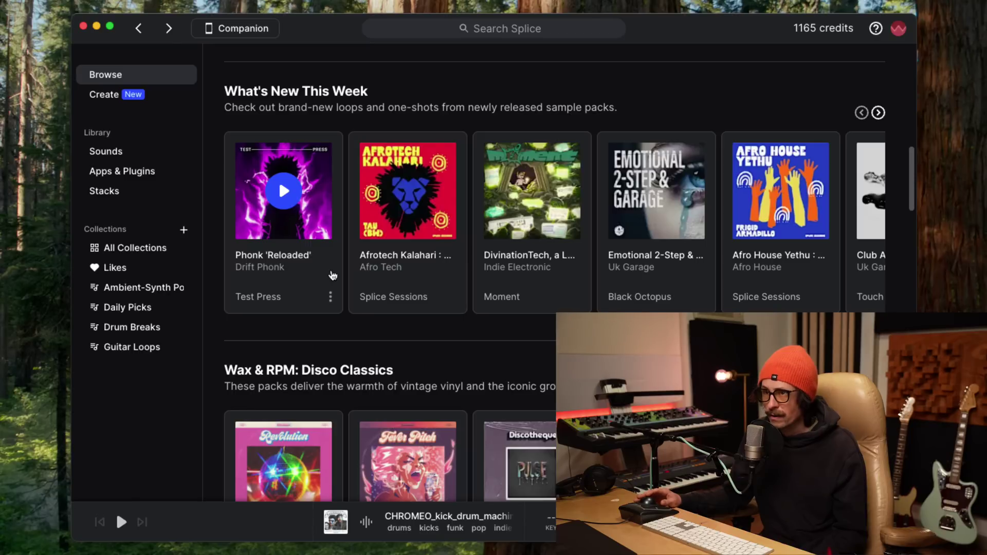
scroll(437, 317, down, 1)
scroll(549, 271, down, 1)
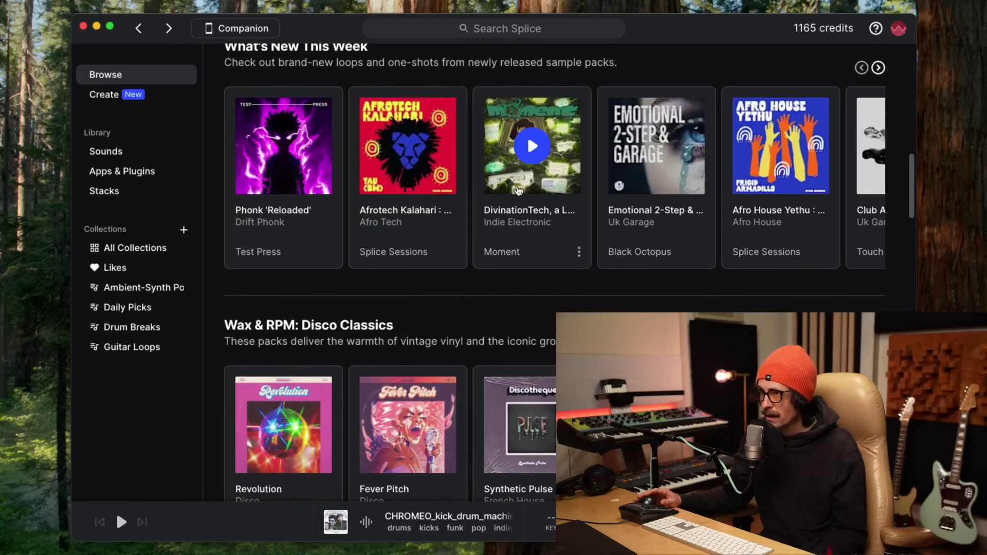
click(516, 212)
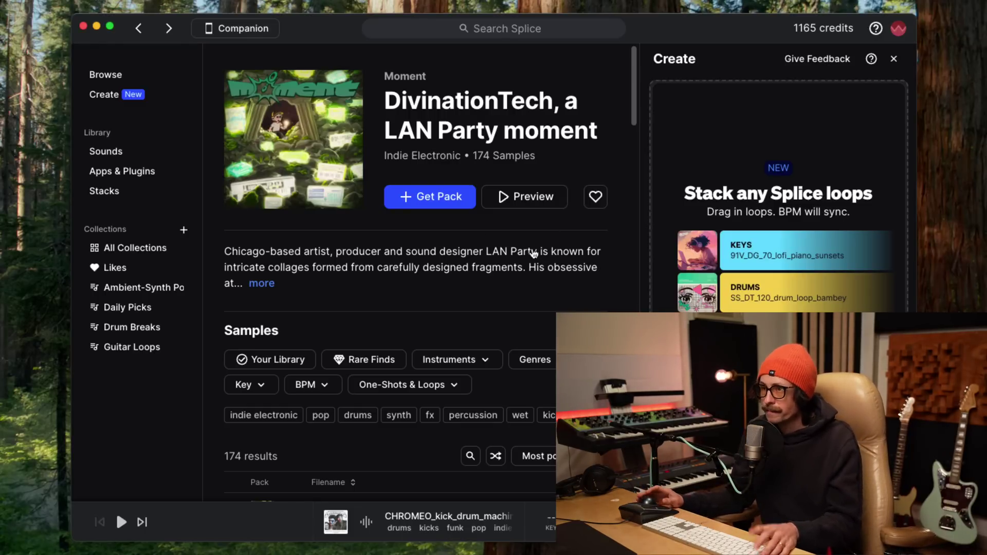
- Audition the pack's samples in order from the MO_LAN_116 synth loop down to the MO_LAN_168 drum loop
scroll(132, 438, down, 5)
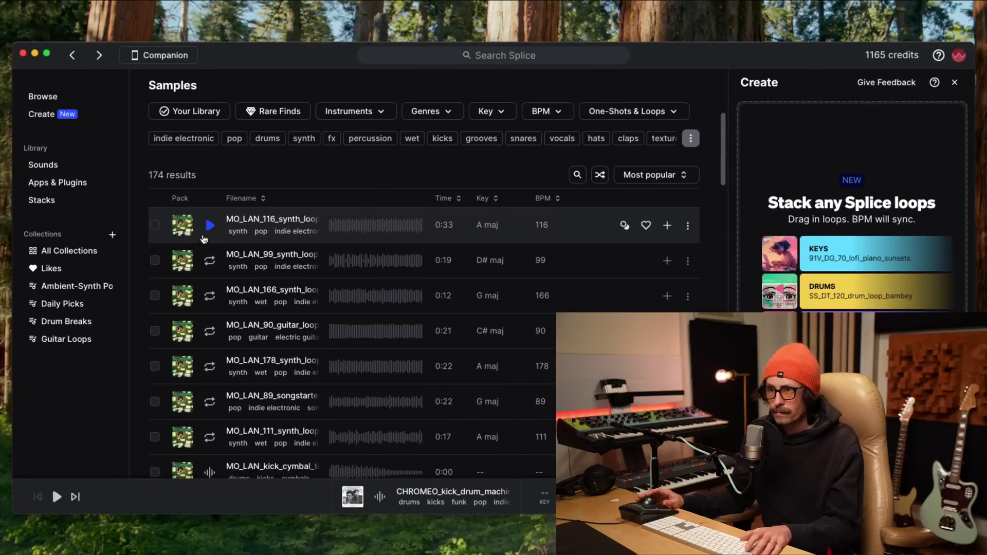
click(210, 226)
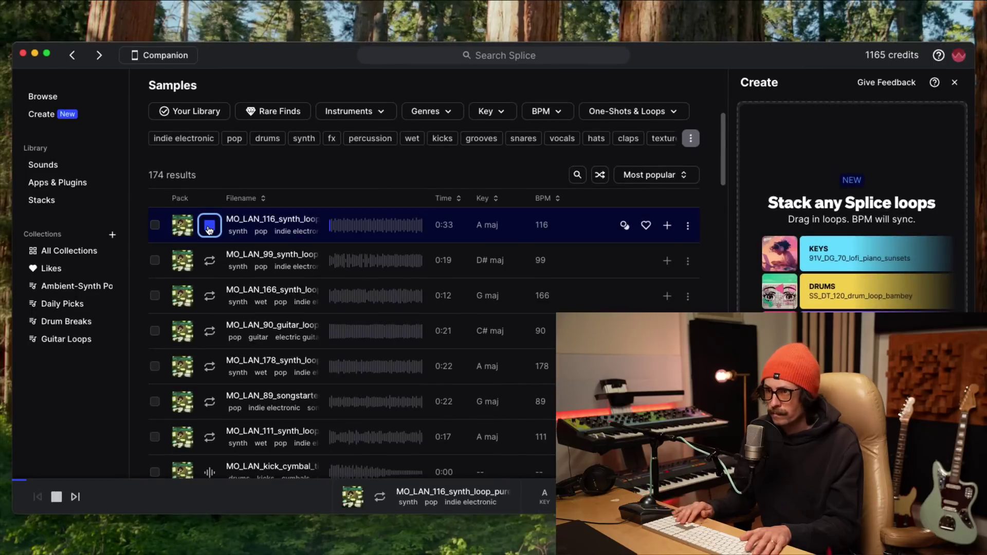
key(Down)
key(Down)
key(Down)
key(Down)
key(Down)
key(Down)
key(Down)
key(Down)
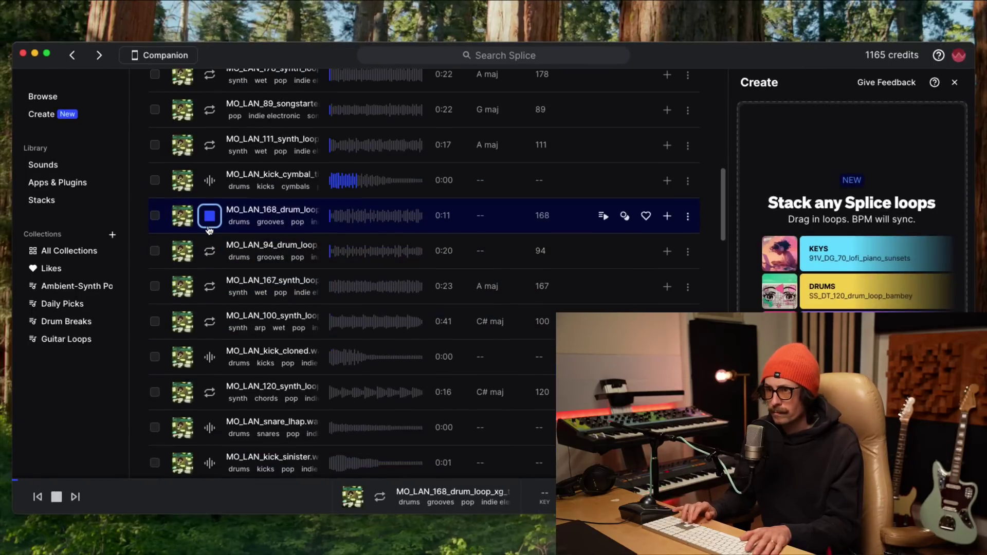
- Compare the MO_LAN kick cymbal sample with the 168 BPM drum loop and preview the following loops through MO_LAN_100
key(Up)
key(Down)
key(Up)
key(Down)
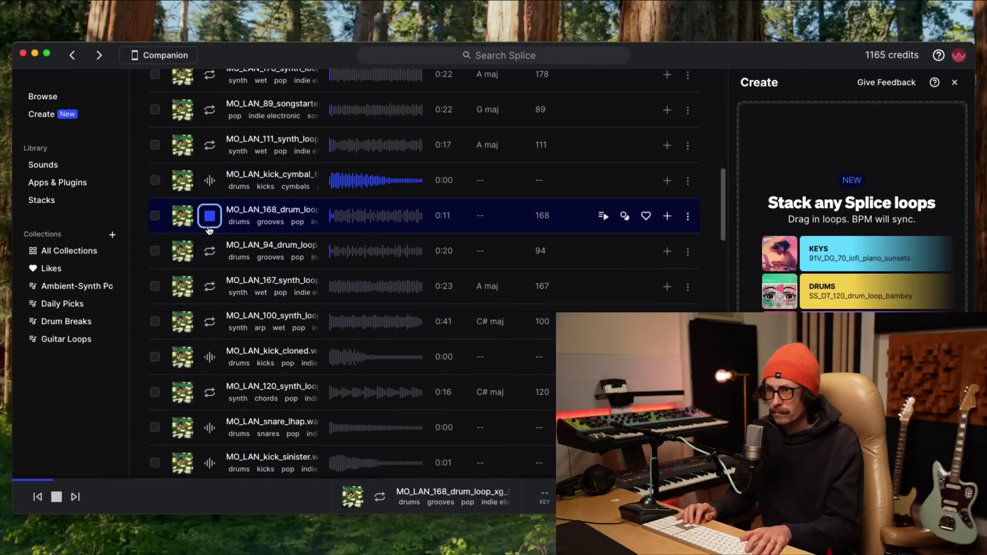
key(Down)
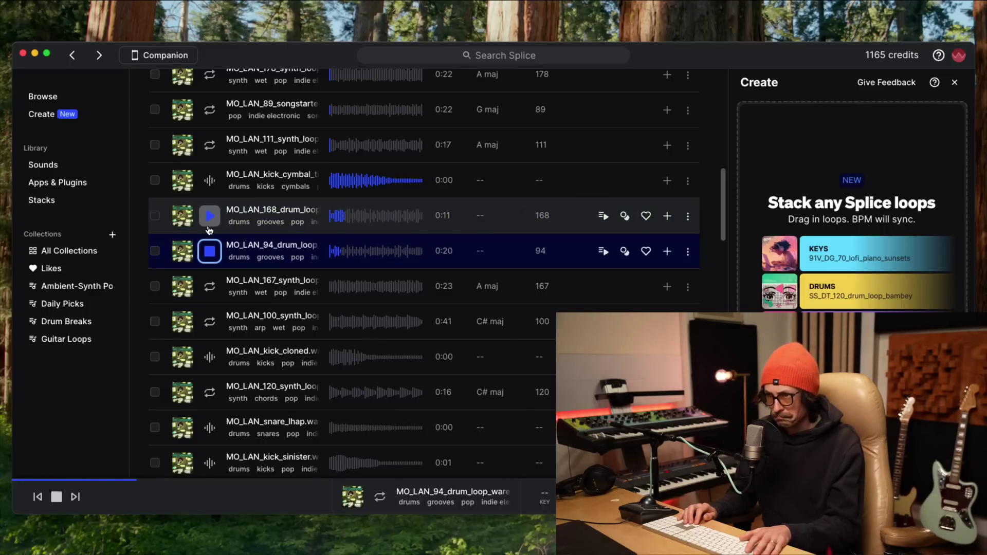
key(Down)
key(Down)
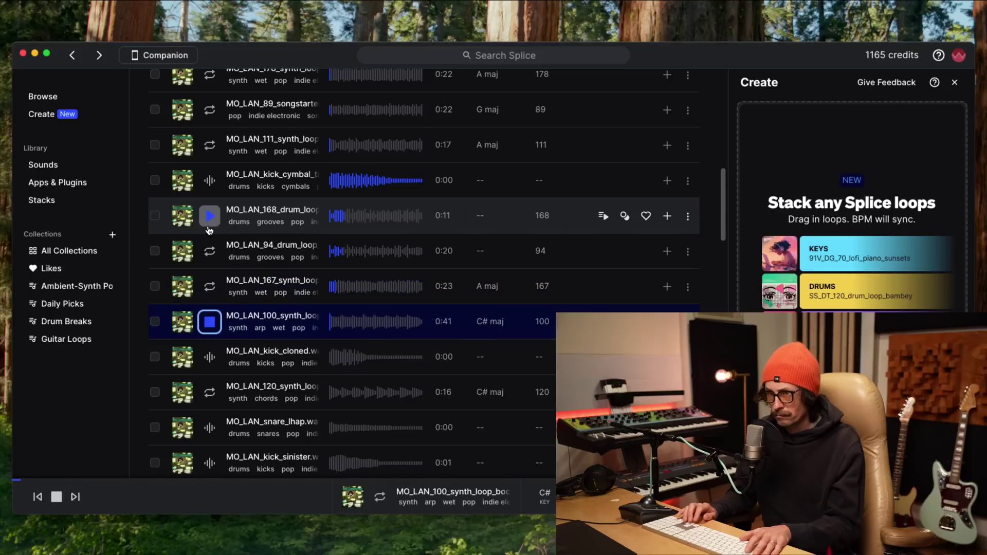
- Audition and compare the one-shots and synth loop between MO_LAN_kick_cloned.wav and MO_LAN_snare_lhap.wav
key(Down)
key(Down)
key(Down)
key(Down)
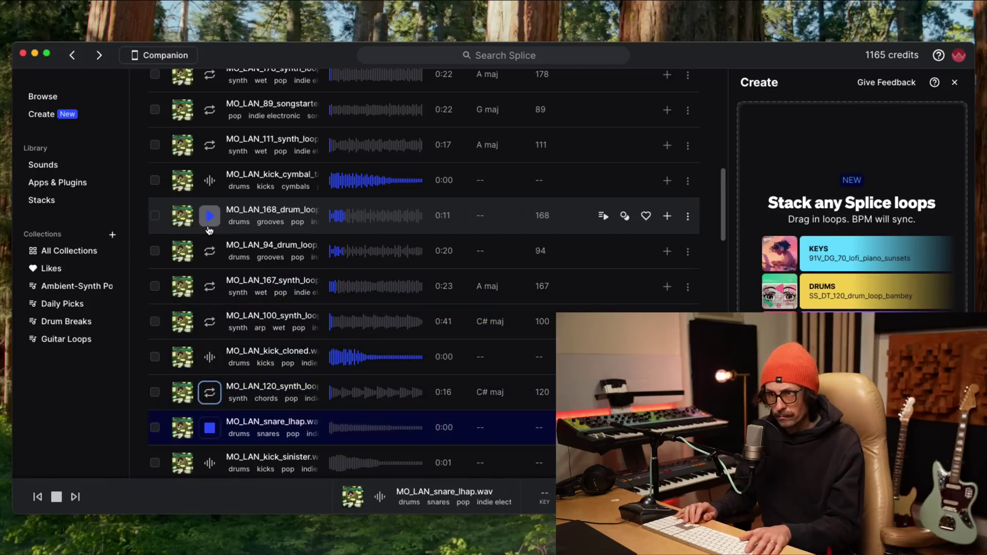
key(Up)
key(Up)
scroll(209, 229, up, 5)
key(Up)
key(Down)
key(Down)
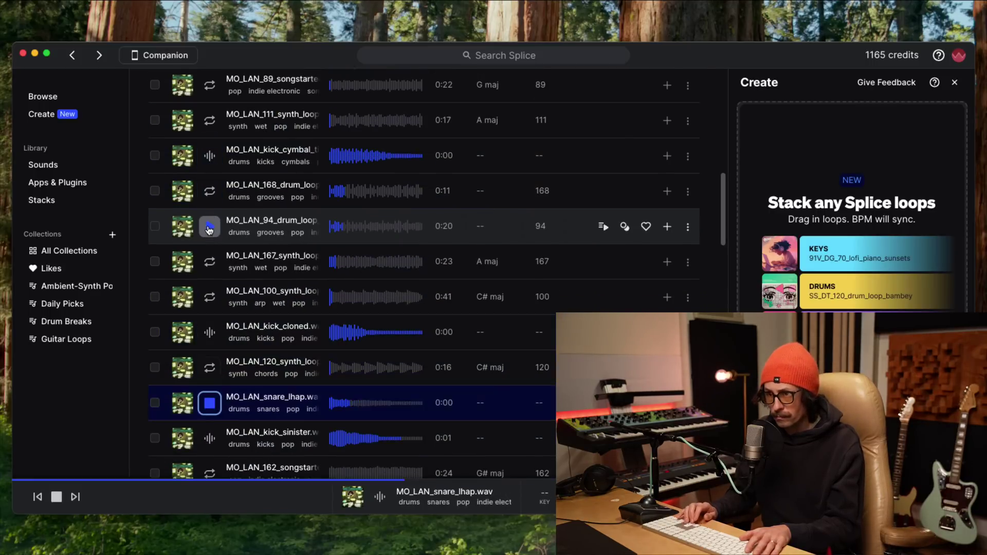
- Compare the one-shots and synth loop between MO_LAN_kick_sinister.wav and MO_LAN_kick_cloned.wav by auditioning back up the list
key(Down)
scroll(209, 229, down, 3)
key(Up)
key(Up)
key(Up)
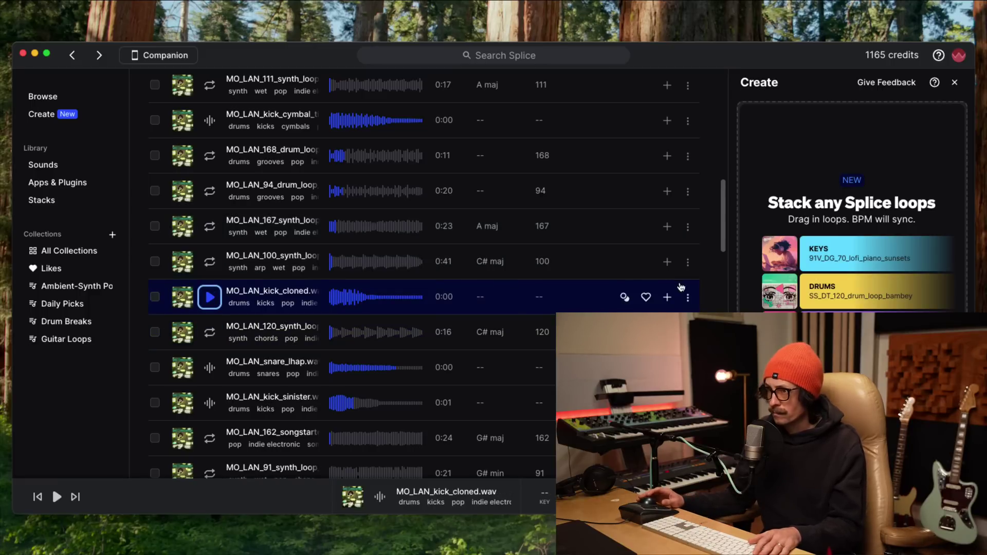
- Add MO_LAN_kick_cloned.wav to the Splice library and load it into Logic Pro on a new Quick Sampler (Original) track
click(667, 298)
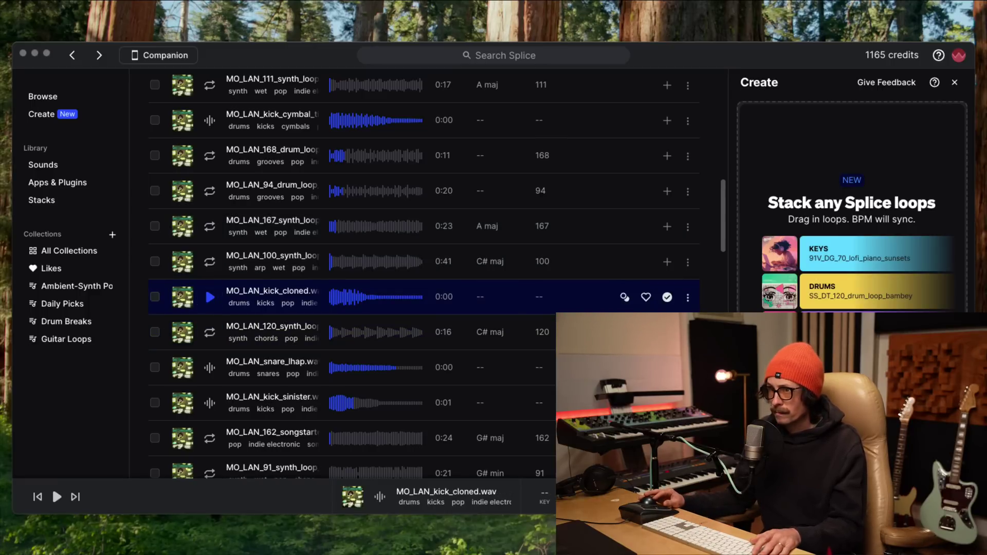
click(218, 55)
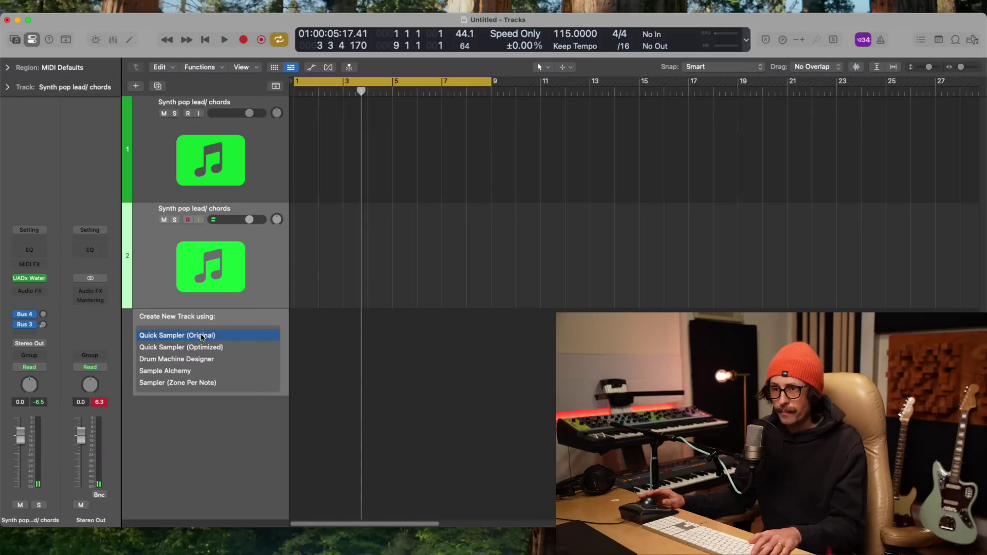
click(202, 335)
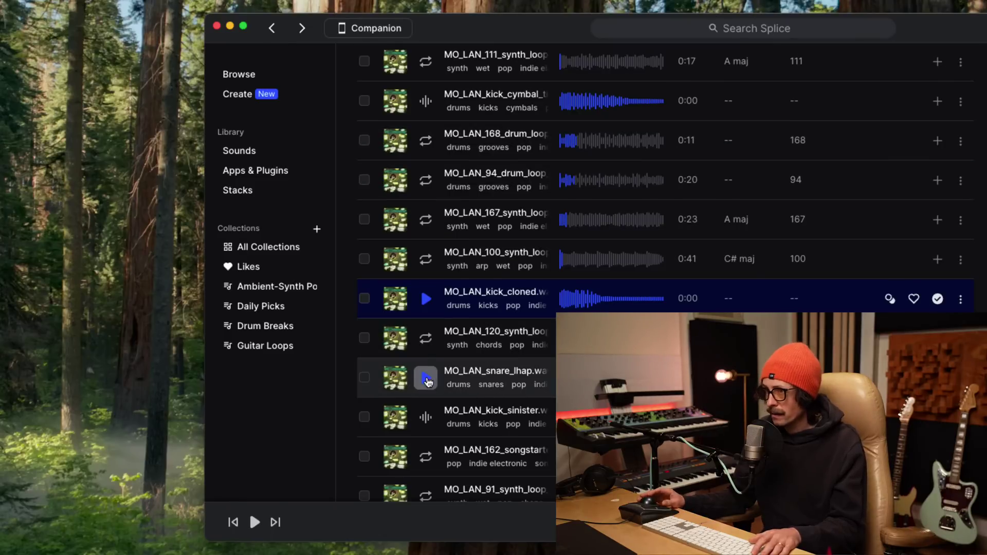
- In Splice, audition the pack's samples from MO_LAN_snare_lhap.wav down to the next kick cymbal and return to the MO_LAN_snare_plateto sample
click(427, 380)
click(425, 416)
key(Down)
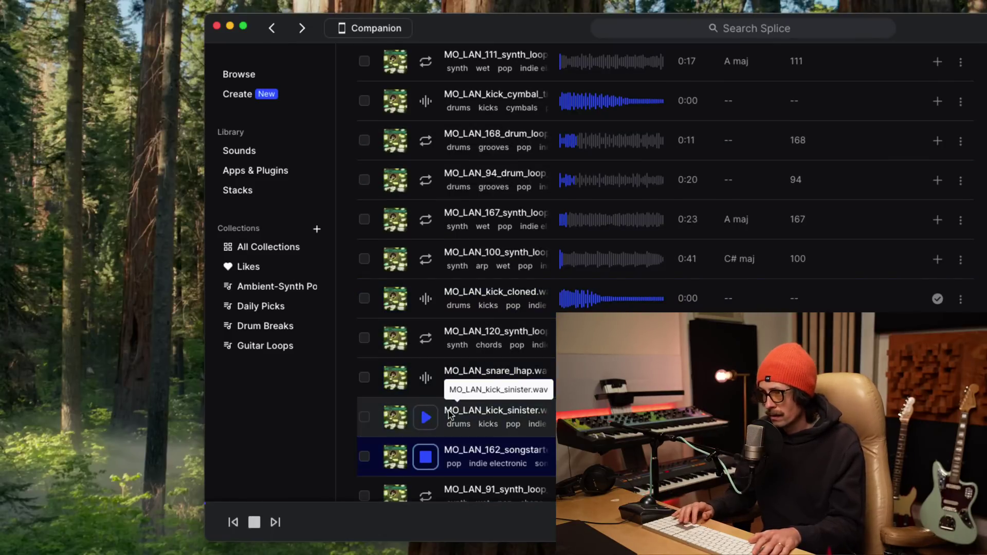
key(Down)
key(Down)
key(Down)
key(Up)
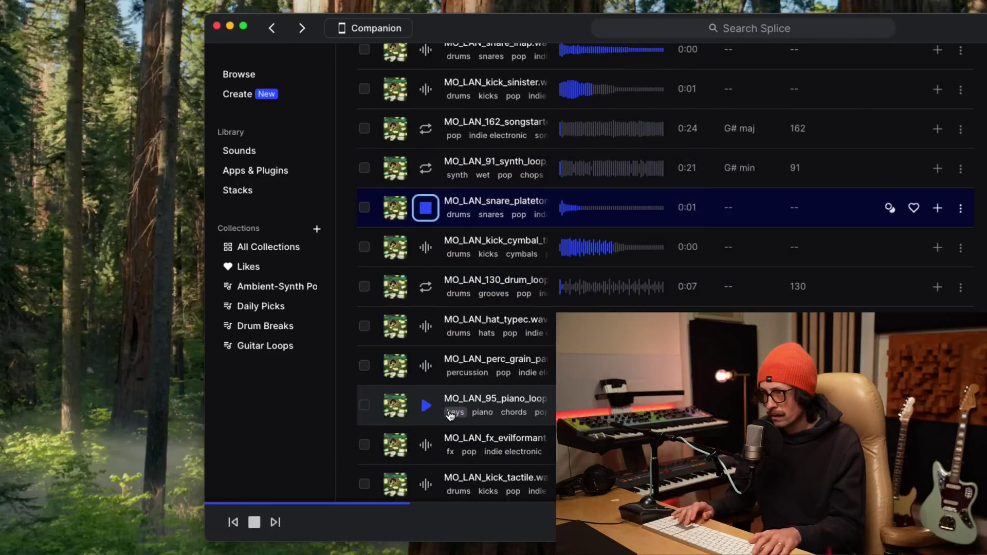
- Audition the kick cymbal, 130 BPM drum loop and hat samples, and add MO_LAN_hat_typec.wav to the library
key(Down)
key(Down)
key(Down)
key(Up)
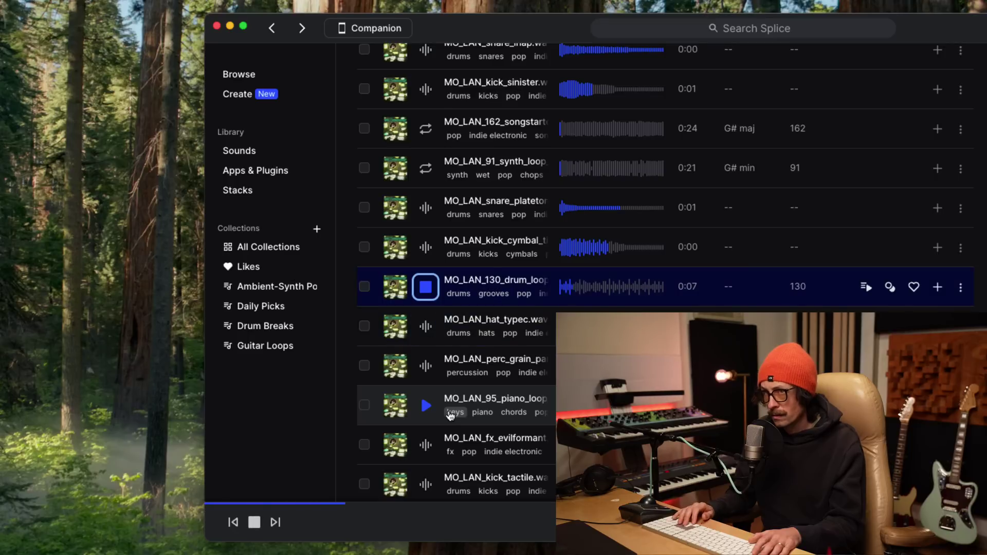
key(Down)
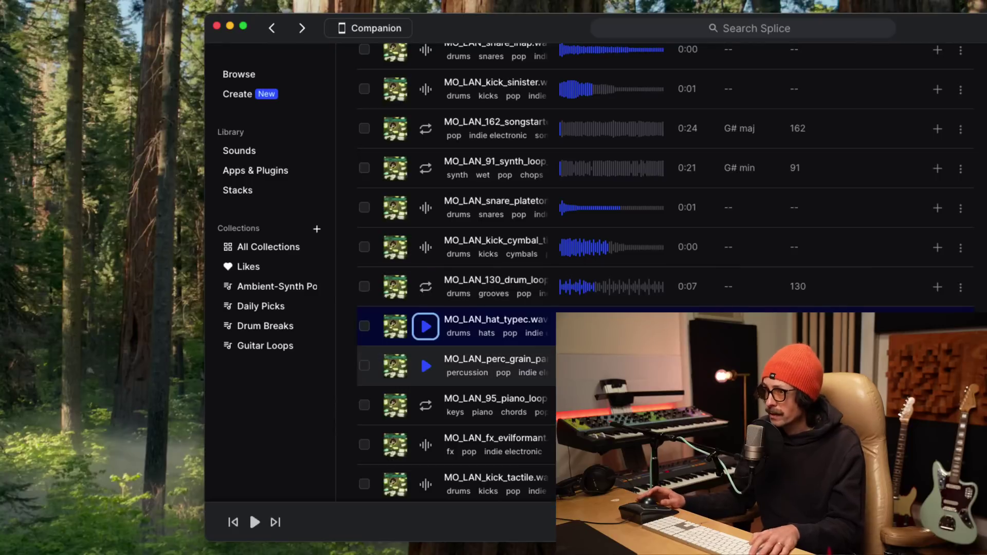
key(space)
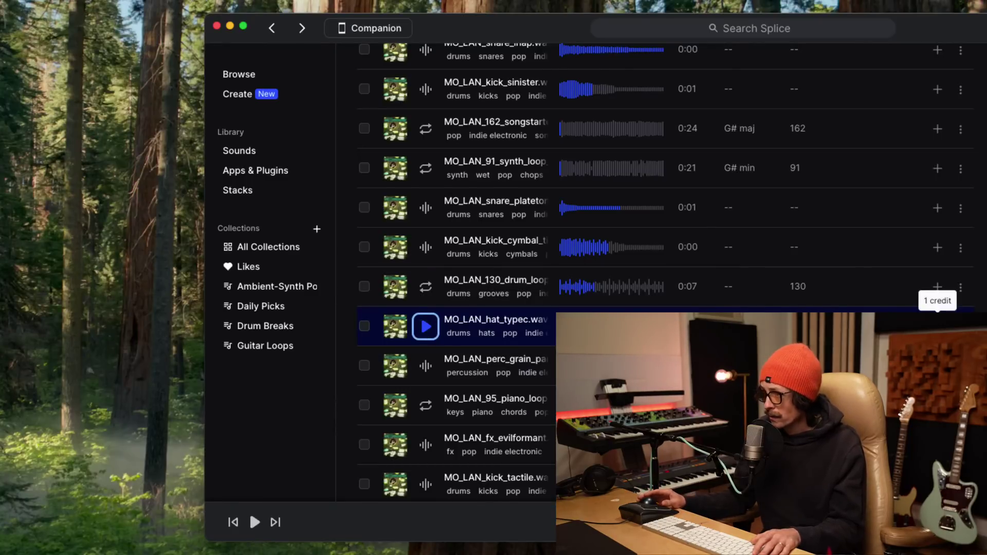
- Preview the MO_LAN_perc_grain one-shot and the MO_LAN_95 piano loop, and stop the playback
click(426, 366)
click(425, 405)
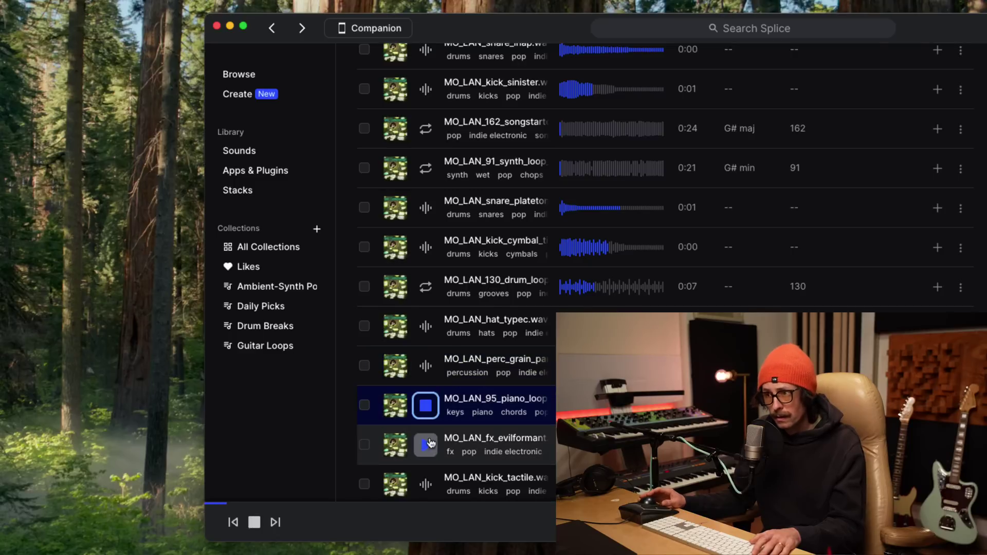
click(426, 404)
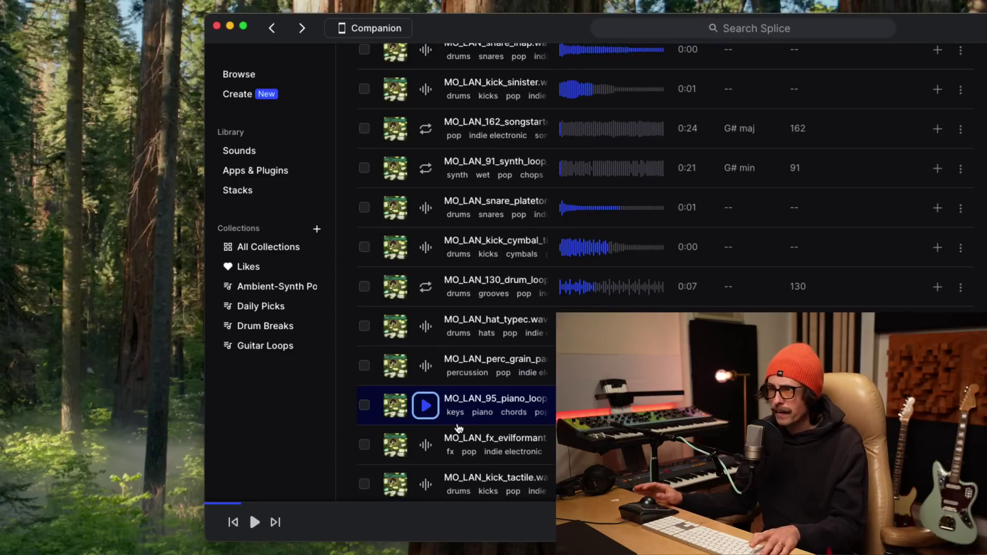
key(super+Tab)
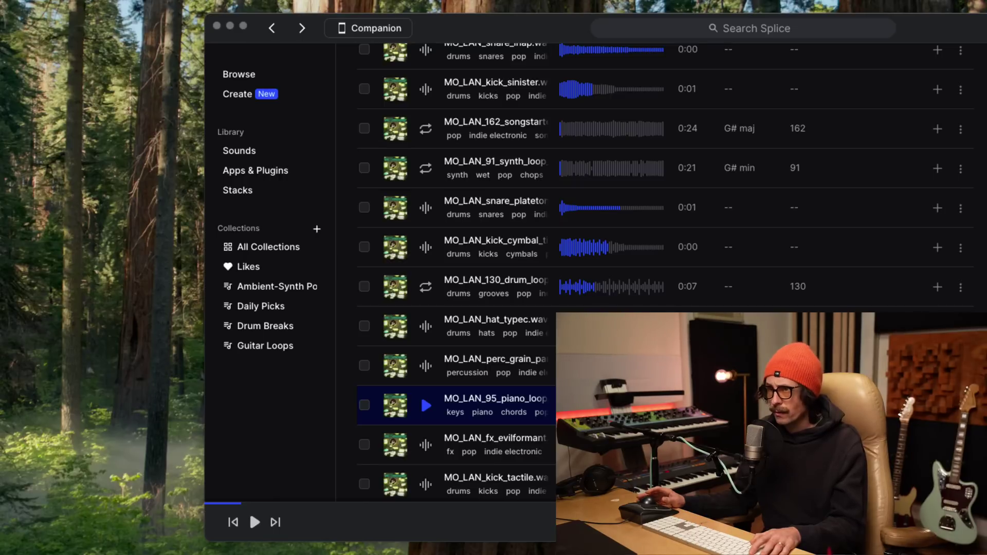
click(447, 10)
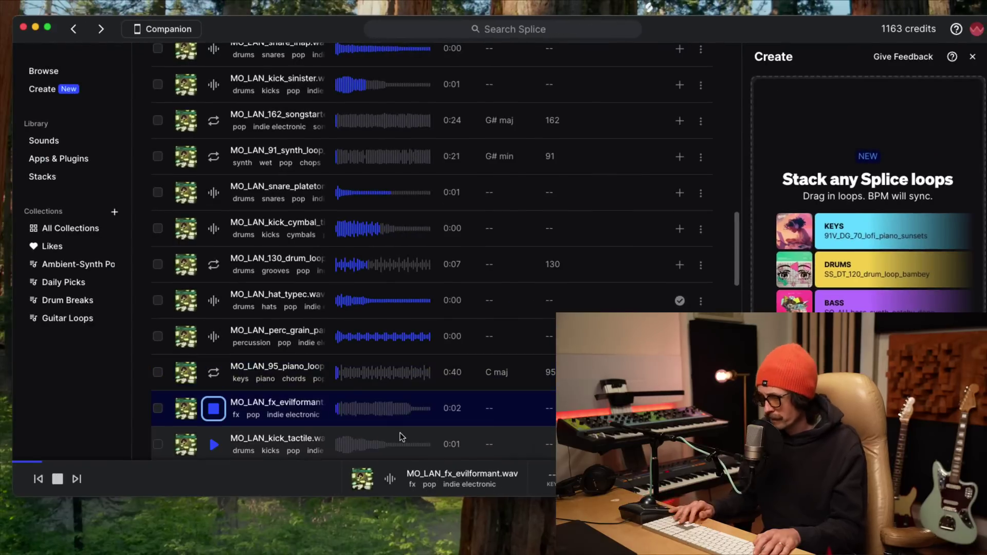
- Audition the samples following MO_LAN_fx_evilformant.wav, from MO_LAN_kick_tactile.wav down to MO_LAN_kick_squared.wav
key(Down)
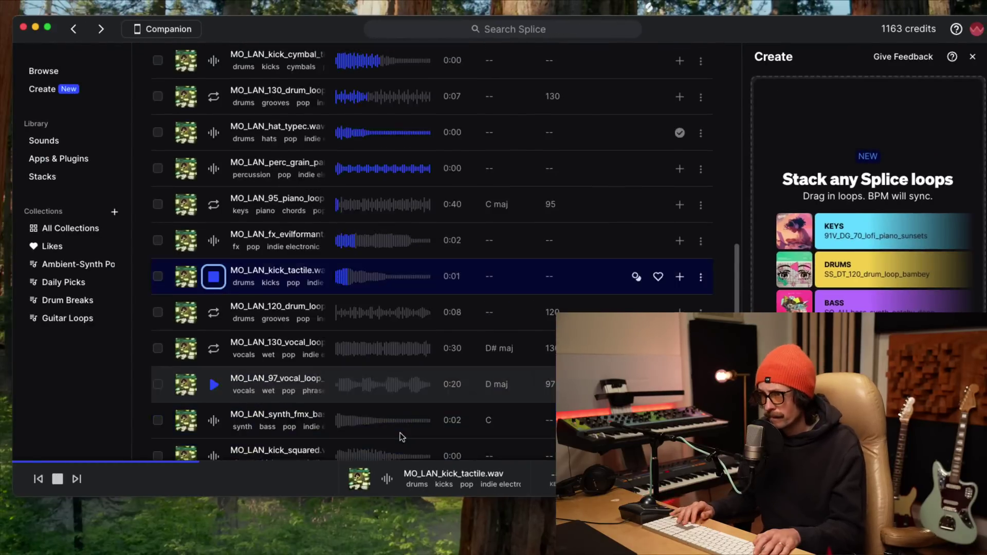
key(Down)
key(Up)
key(Down)
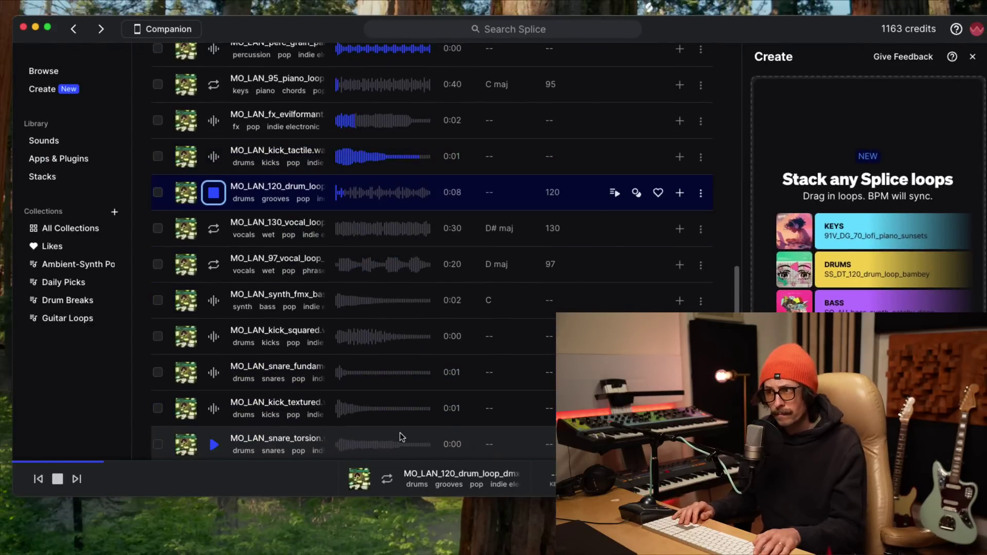
key(Down)
key(Down)
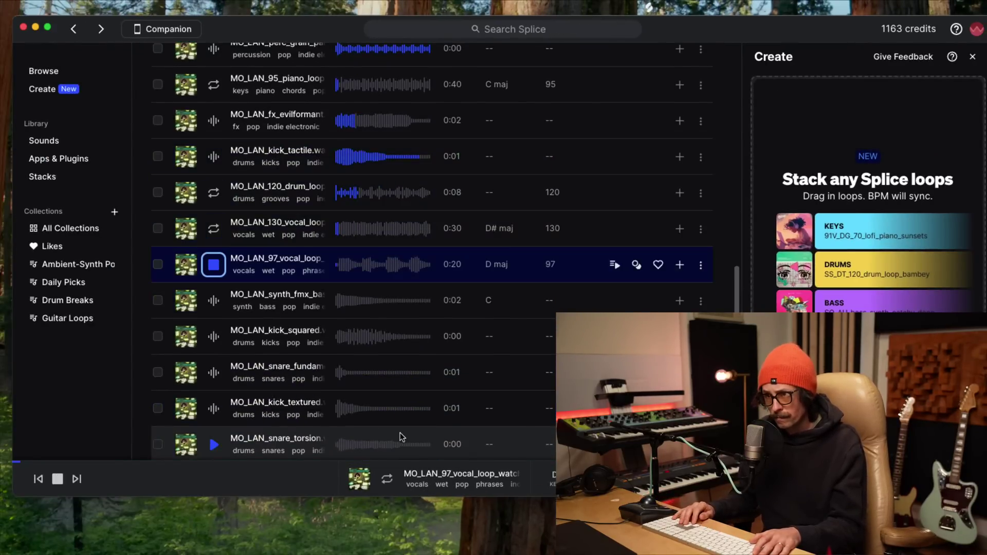
key(Down)
key(Down)
key(Down)
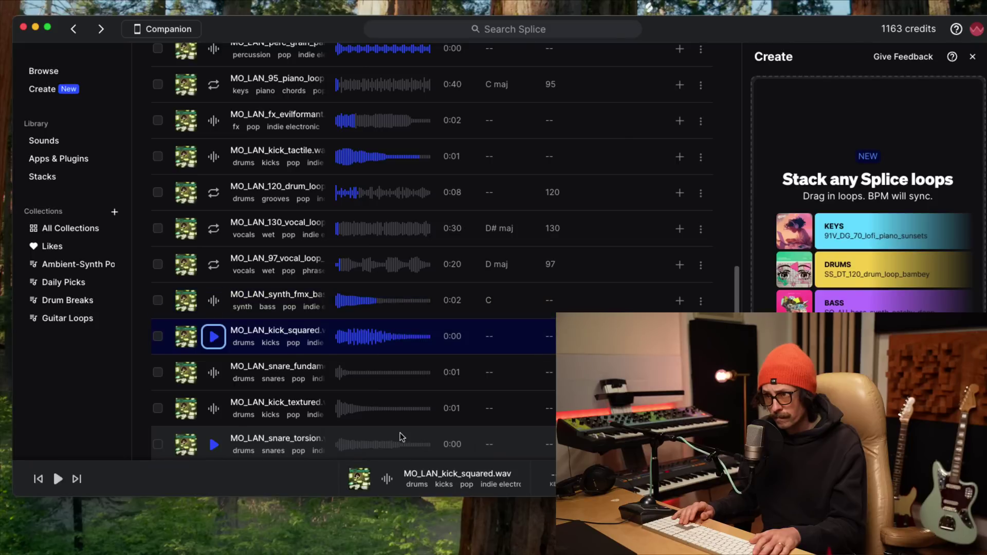
- Compare the kicks and snares between MO_LAN_kick_squared.wav and the MO_LAN_snare_torsion sample, and add MO_LAN_kick_textured.wav to the library
key(Up)
key(Down)
key(Down)
key(Up)
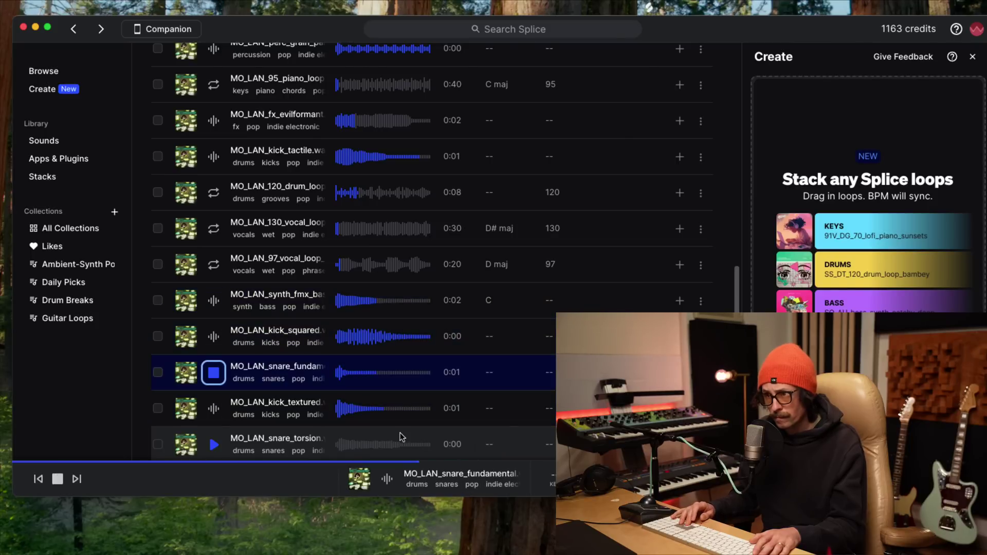
key(Down)
key(Down)
key(Up)
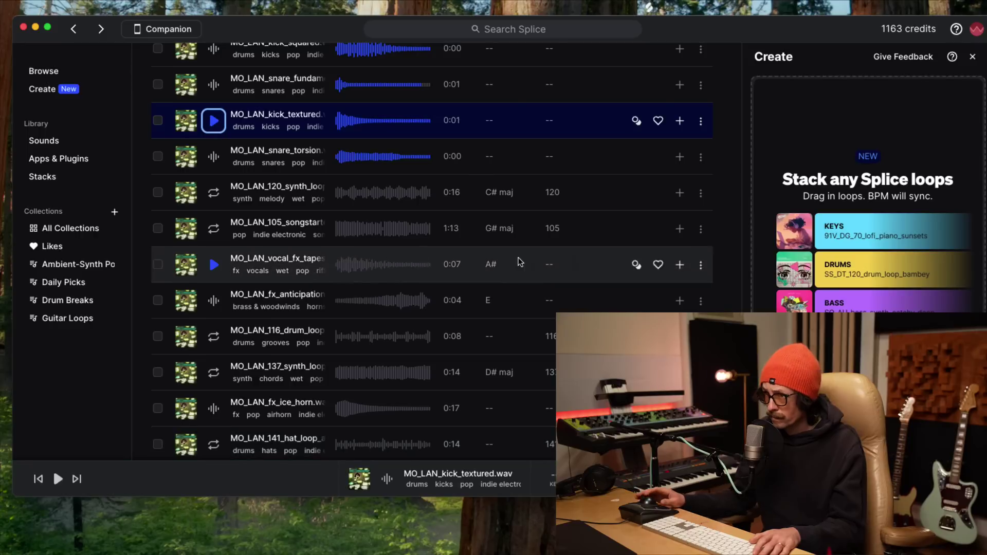
click(680, 122)
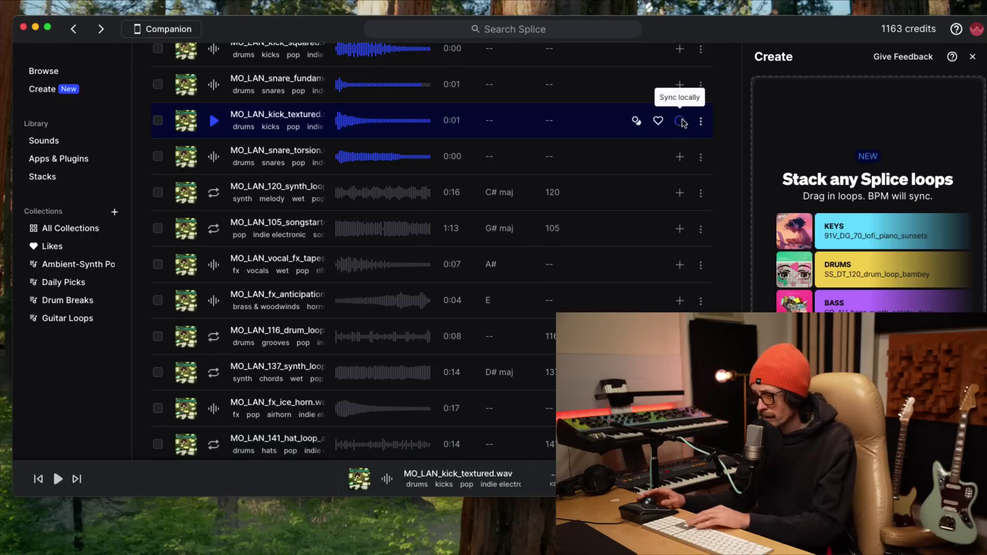
- Audition the samples from MO_LAN_snare_torsion through the 105 BPM songstarter to the MO_LAN_vocal_fx_tapespeed sample
key(Down)
key(Down)
key(Down)
key(Down)
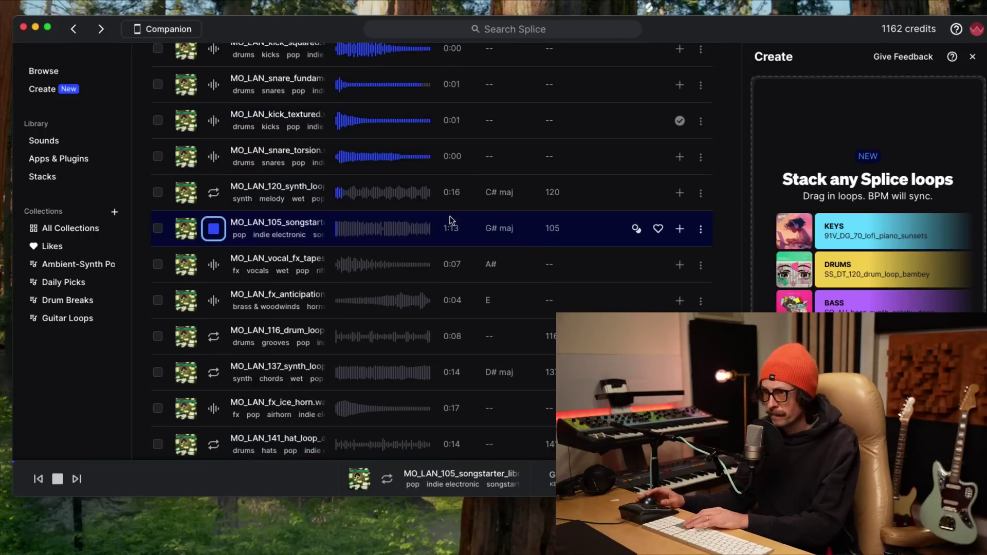
key(Return)
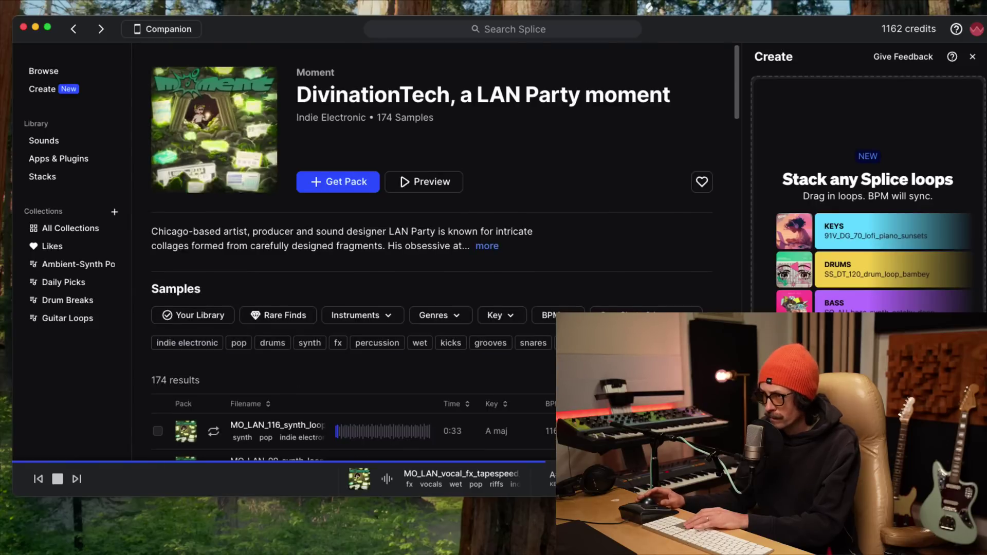
click(444, 346)
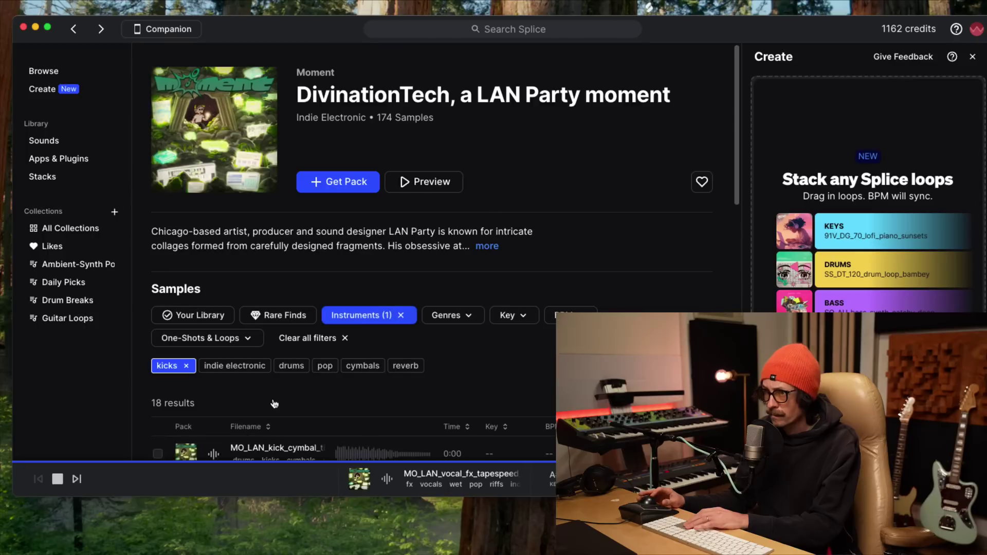
click(401, 316)
scroll(462, 313, down, 5)
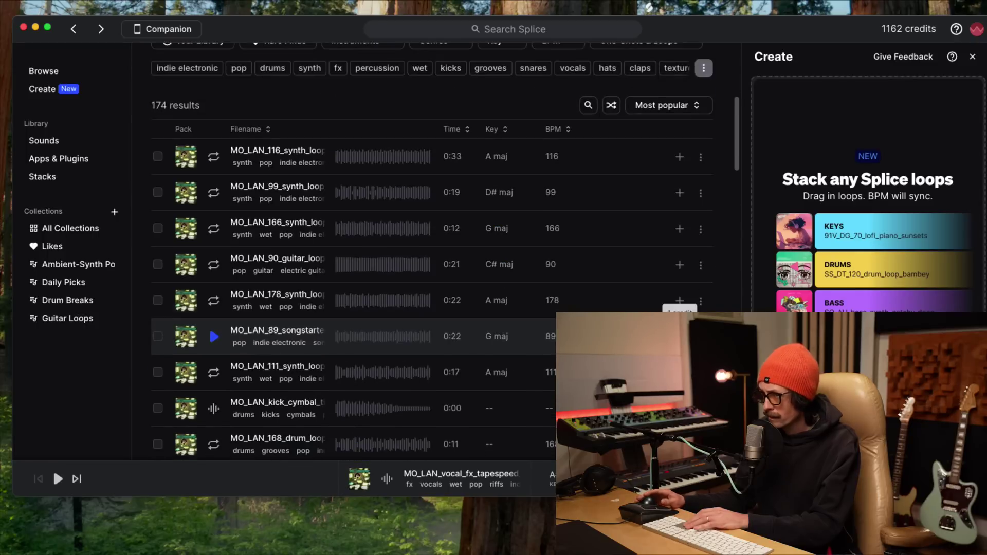
scroll(496, 298, up, 5)
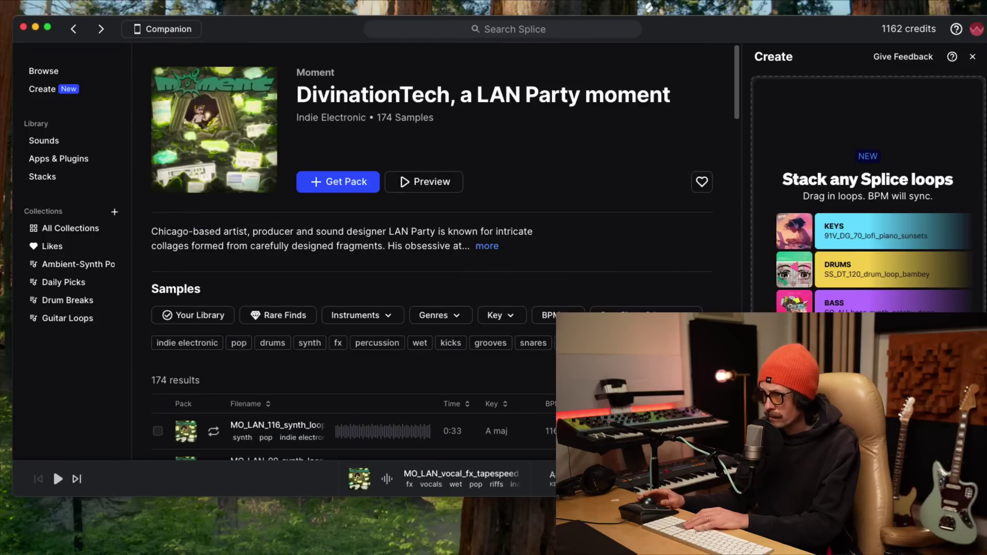
- Filter the pack's samples to claps and audition them from MO_LAN_clap_interest.wav down to MO_LAN_clap_easier.wav
click(569, 343)
scroll(304, 354, down, 5)
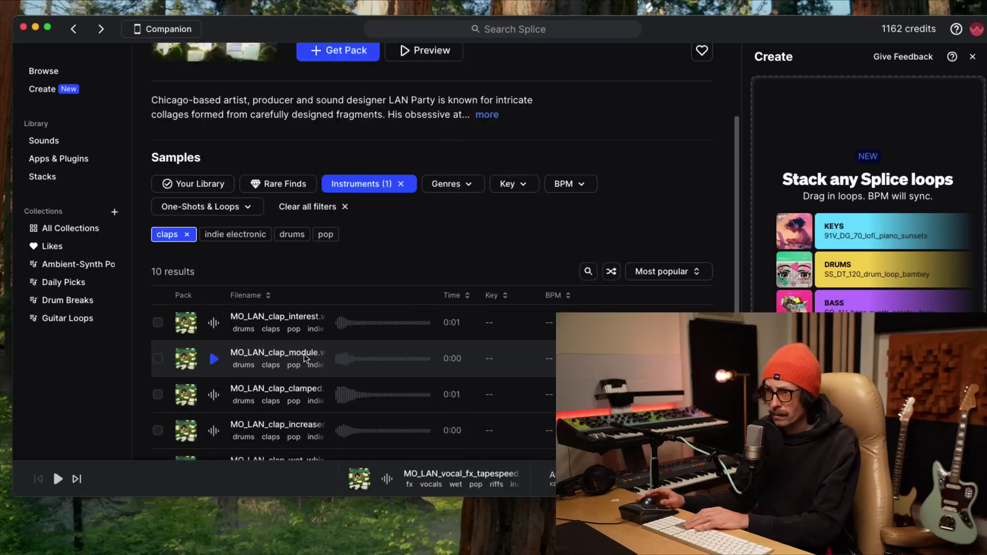
click(214, 239)
key(Down)
key(Down)
key(Down)
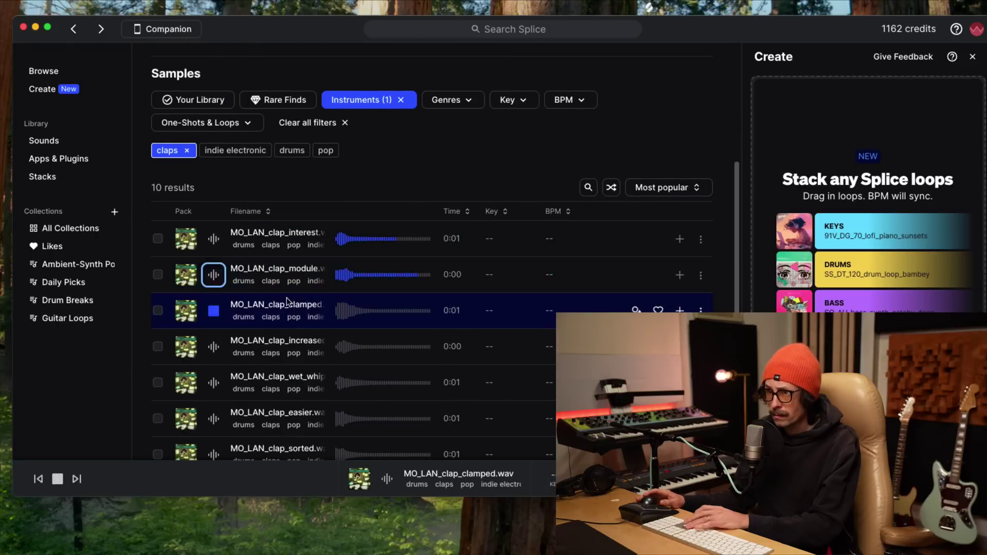
key(Down)
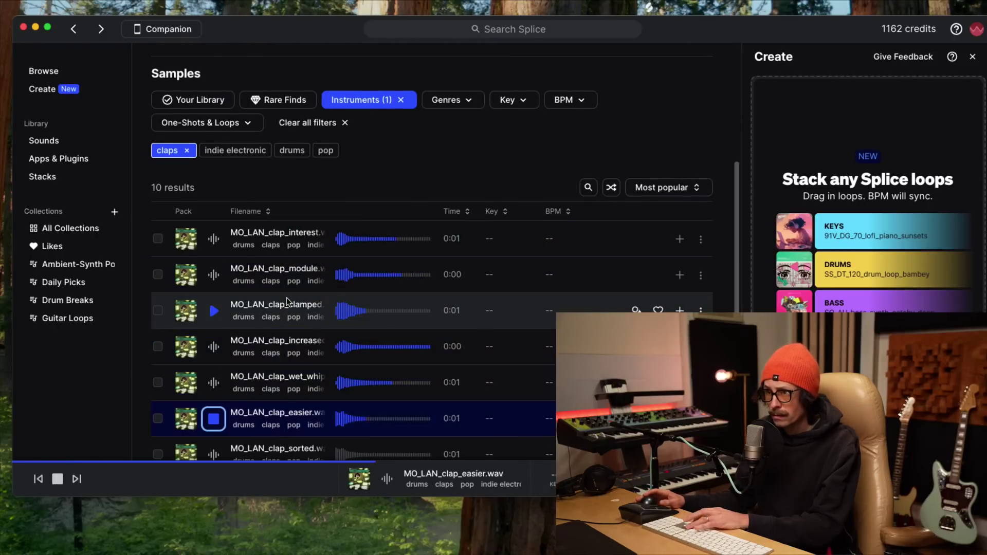
- Audition the remaining claps from MO_LAN_clap_sorted.wav down to MO_LAN_clap_triton.wav, including the 99 BPM clap loop
key(Down)
key(Down)
key(Up)
key(Down)
key(Down)
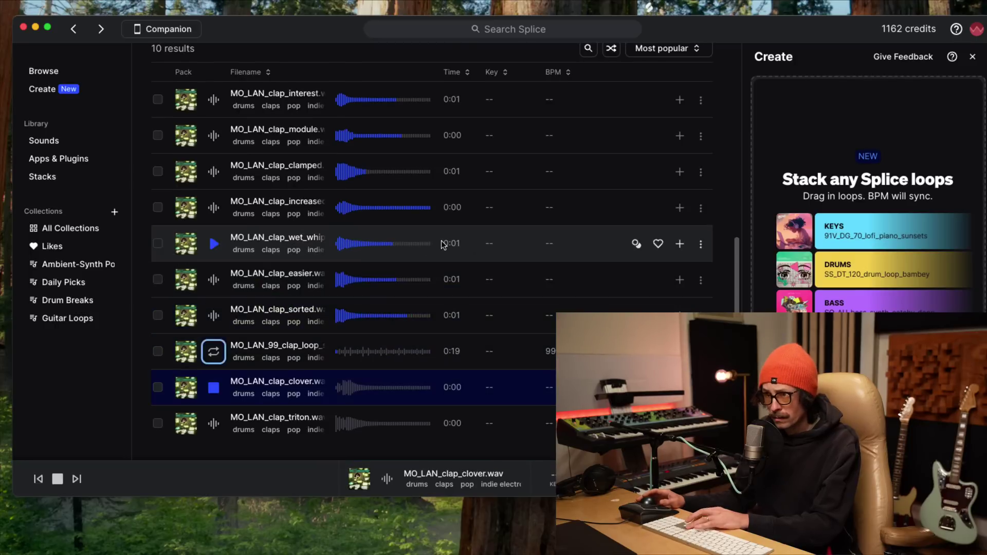
key(Down)
key(Up)
key(Down)
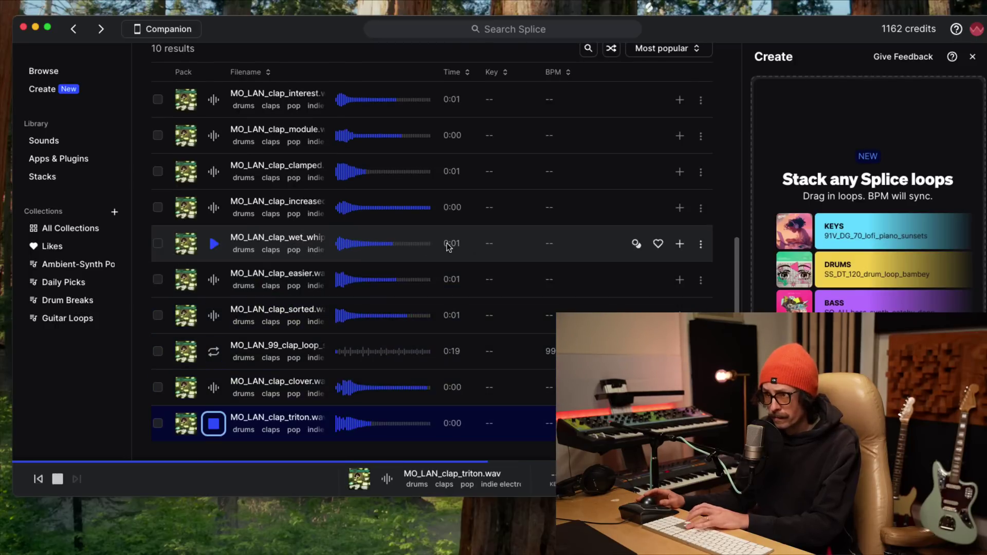
- Compare the claps again by auditioning them in reverse order from MO_LAN_clap_triton.wav up to MO_LAN_clap_interest.wav
key(Up)
key(Up)
key(Up)
key(Up)
key(Up)
key(Up)
key(Up)
key(Up)
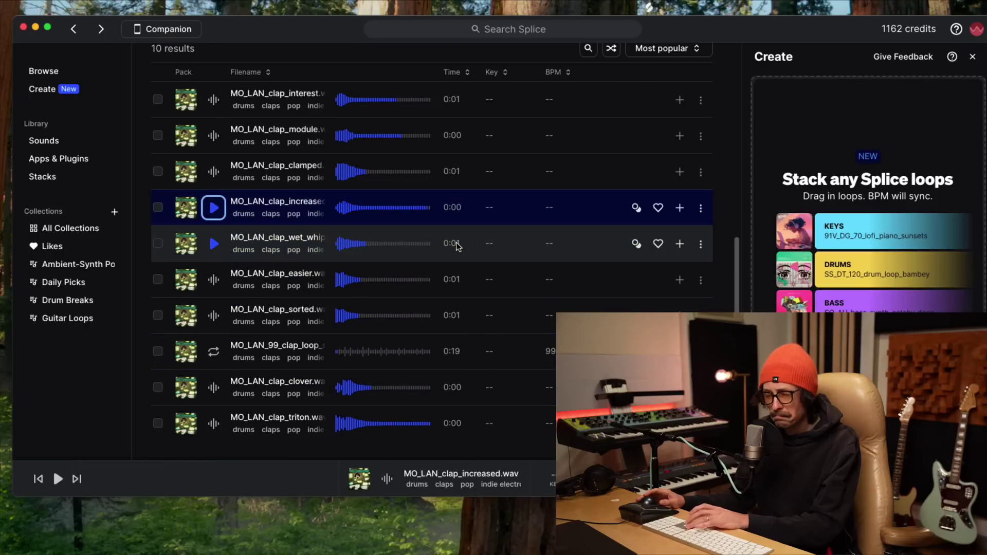
key(Up)
key(Down)
key(Up)
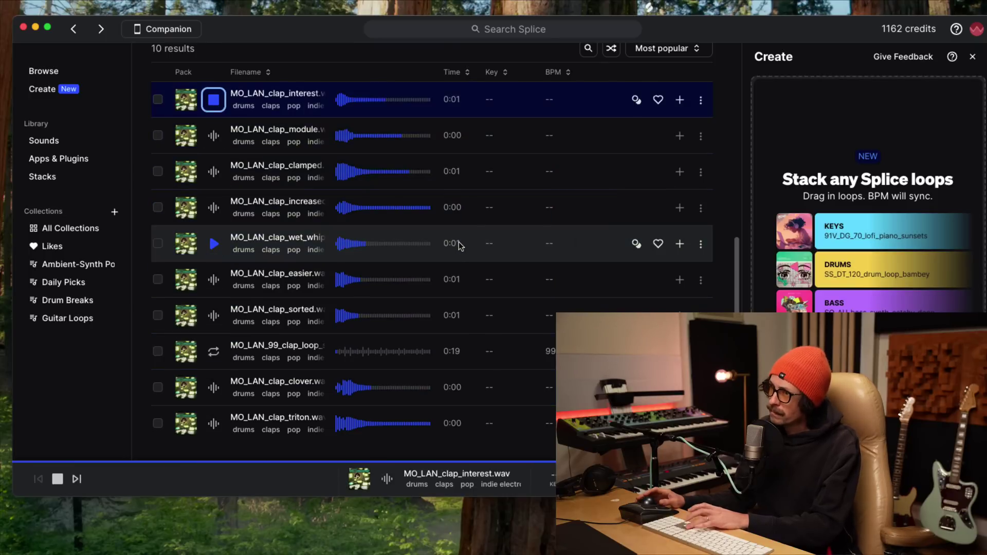
- Search Splice for "snare" and audition the first results, starting with the OS_FLINT and DSC_NGL snare one-shots
scroll(437, 221, up, 7)
click(514, 28)
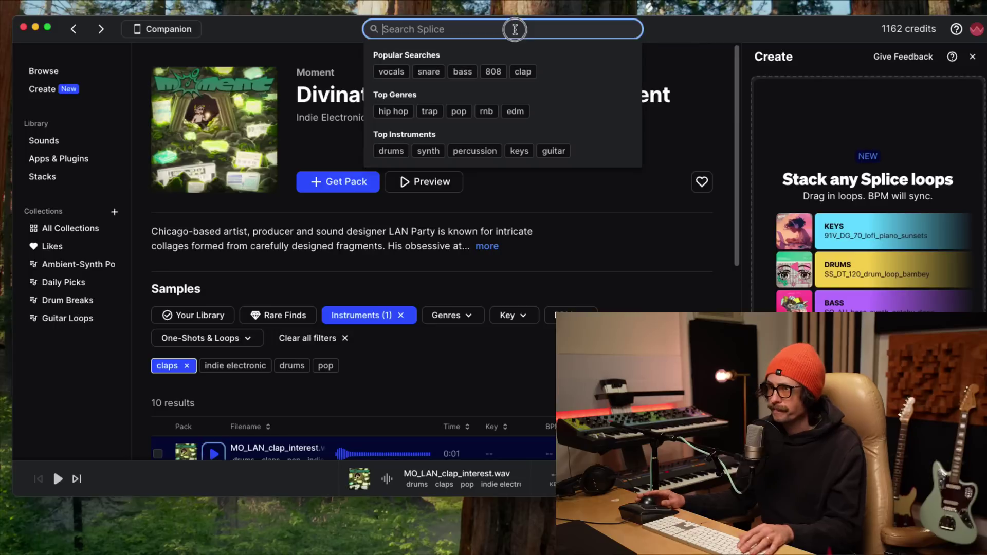
text(snare)
key(Return)
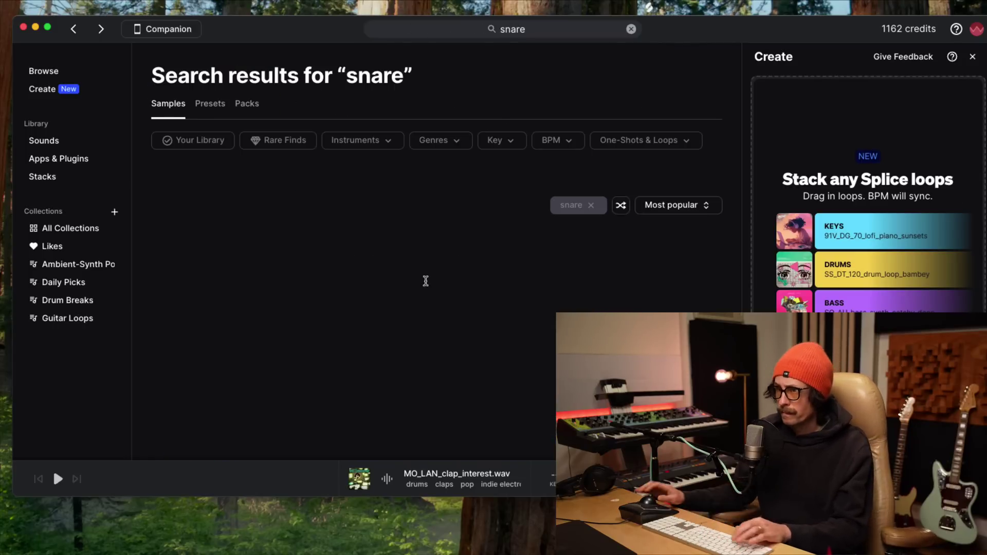
click(215, 256)
key(Down)
key(Down)
key(Down)
key(Down)
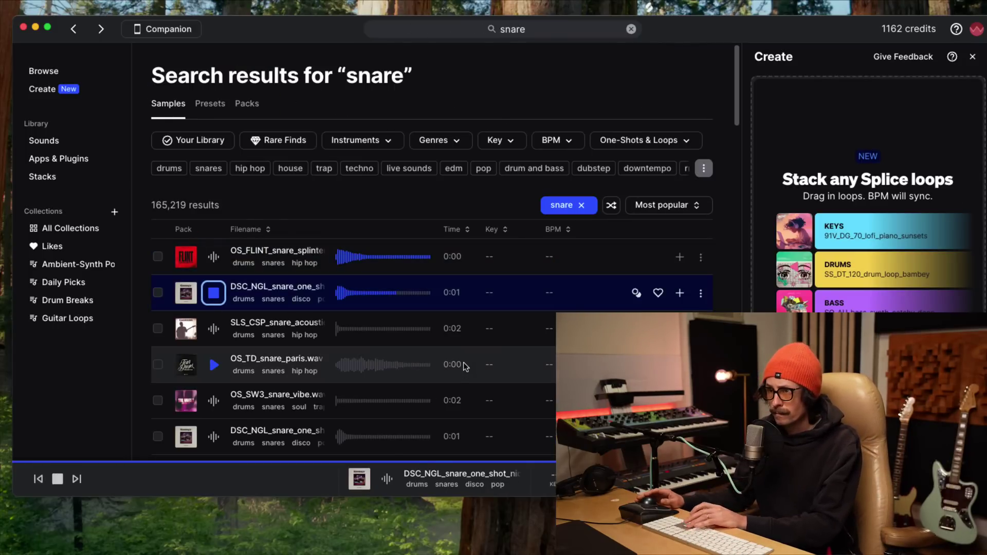
- Audition the snares from the first SLS_CSP acoustic snare down to the DS_VS soft snare, stepping back to compare neighbours
key(Down)
key(Down)
key(Up)
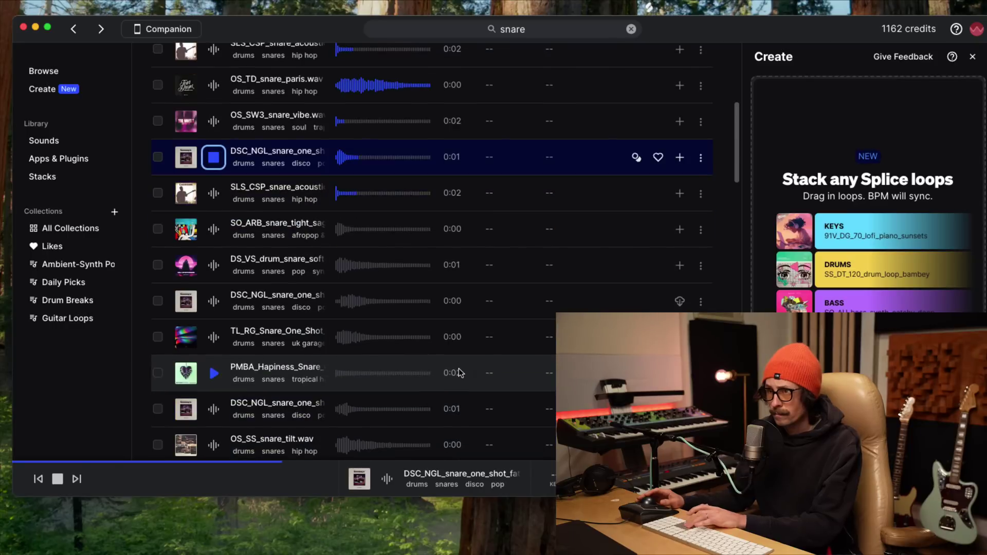
key(Up)
key(Down)
key(Down)
key(Down)
key(Up)
key(Down)
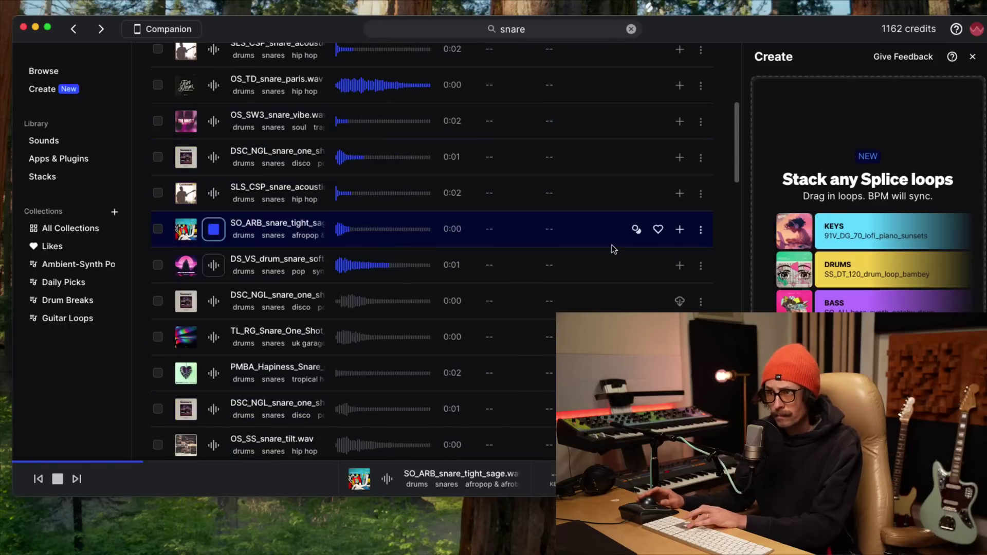
- Compare the SO_ARB tight, DS_VS soft, DSC_NGL and TL_RG snare one-shots by auditioning them back and forth
key(Up)
key(Down)
key(Down)
key(Down)
key(Up)
key(Down)
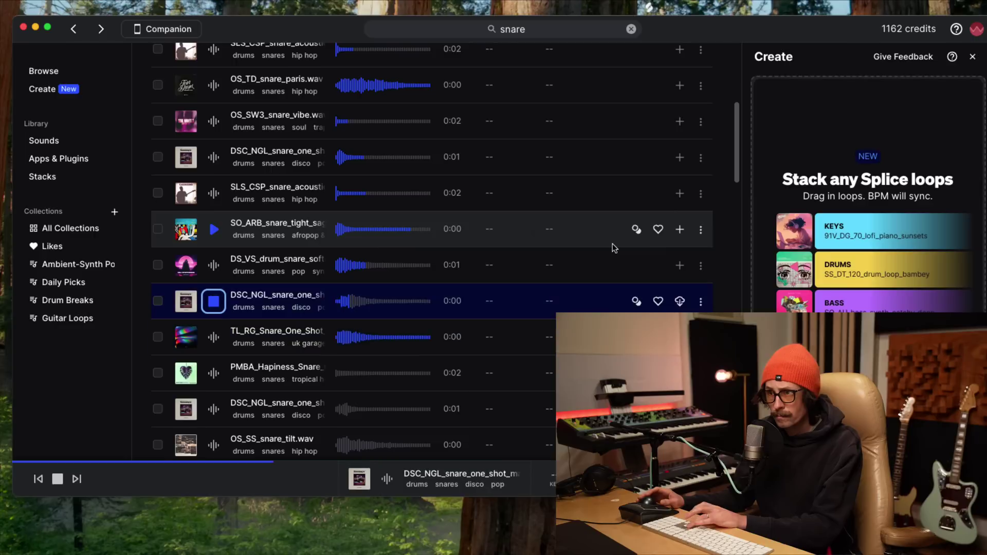
key(Up)
key(Down)
- Download the DSC_NGL_snare_one_shot_magic sample and load it into Logic Pro as a new Quick Sampler (Original) track
click(680, 301)
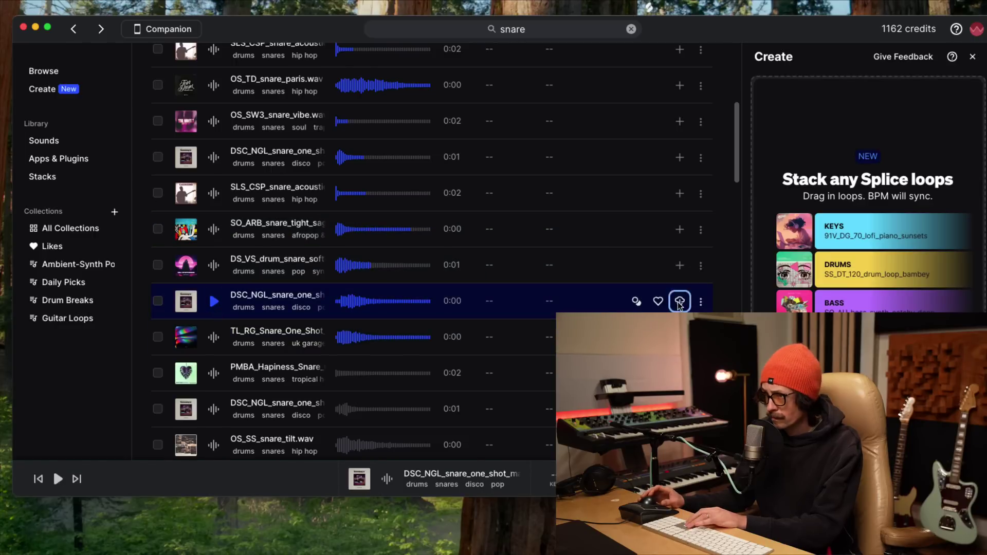
key(Down)
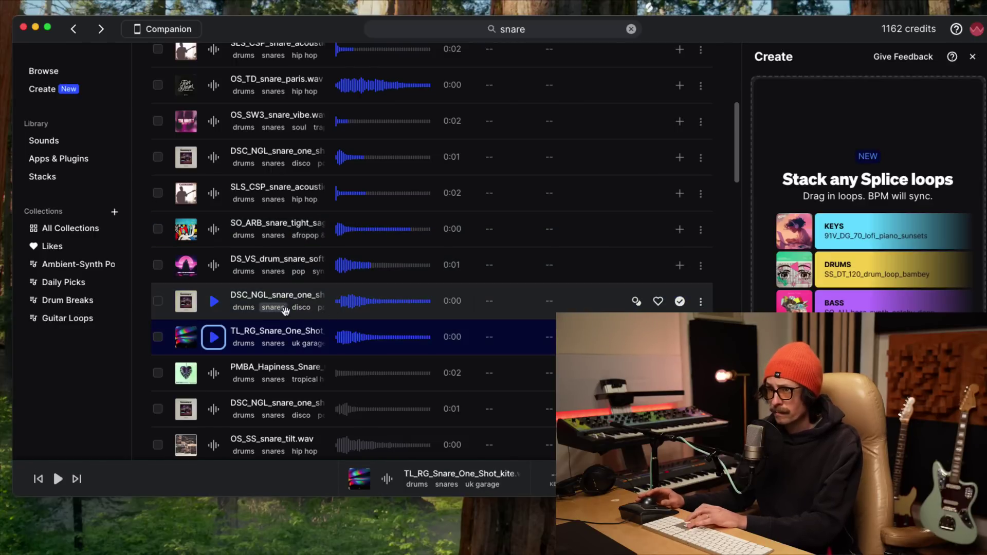
key(Up)
key(Up)
key(Down)
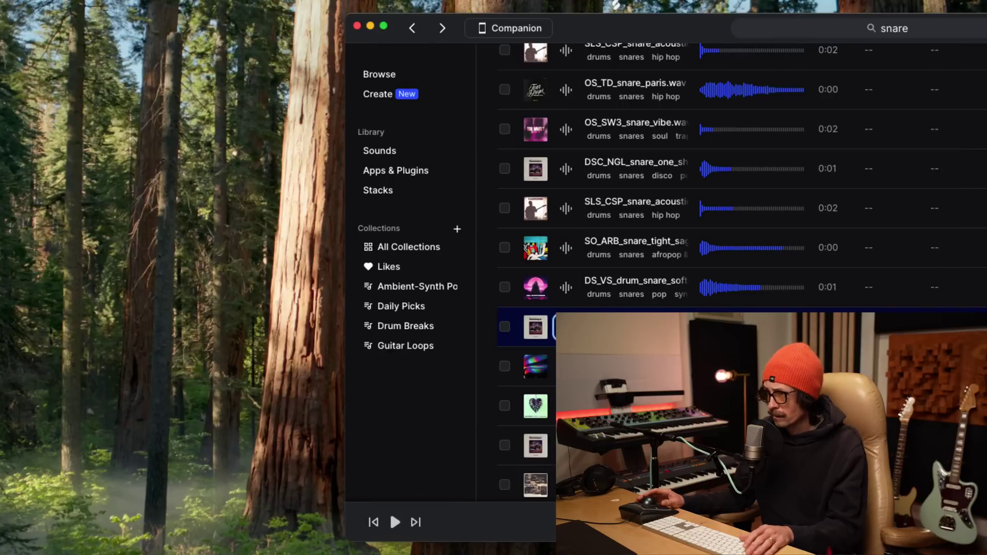
drag(566, 327, 6, 481)
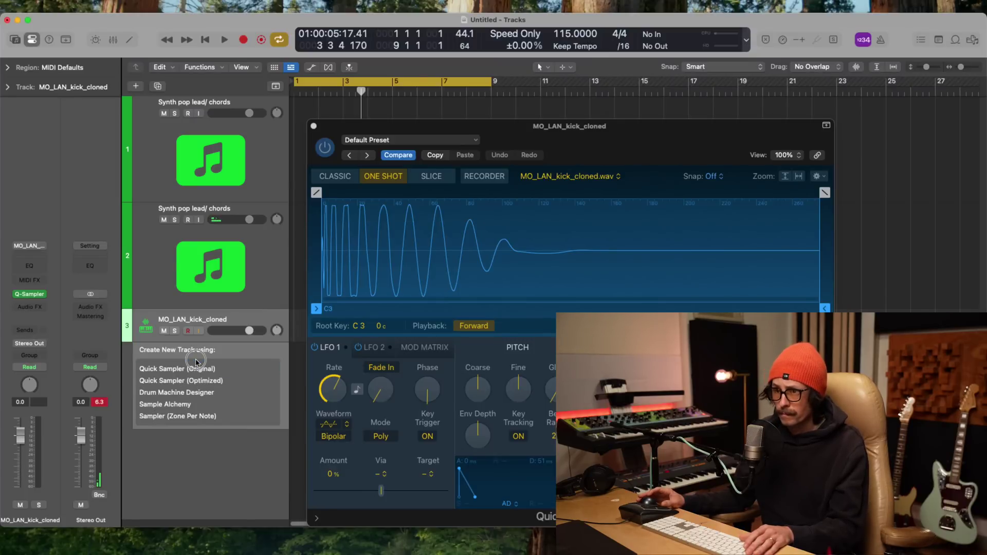
click(195, 368)
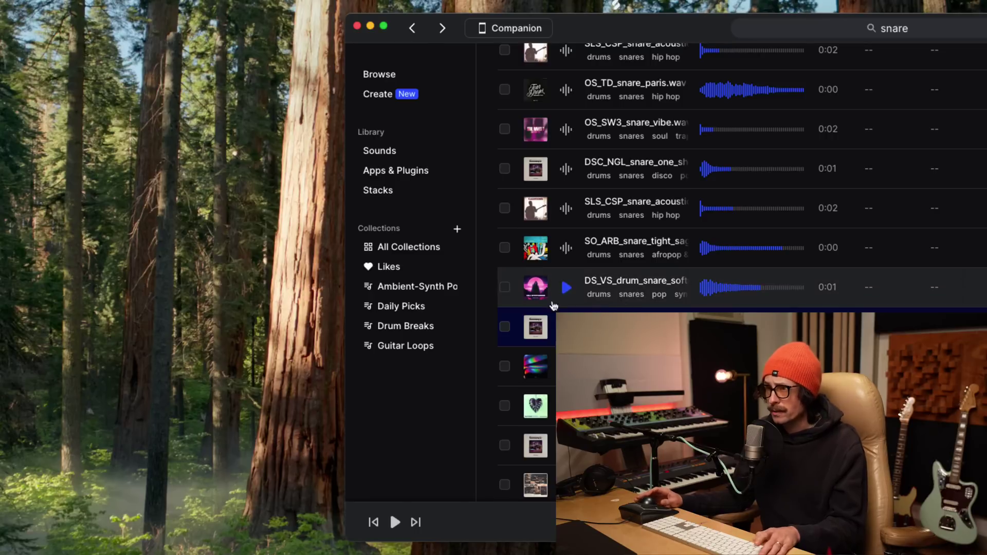
- Switch to Splice and search for "indie drums"
scroll(683, 214, up, 5)
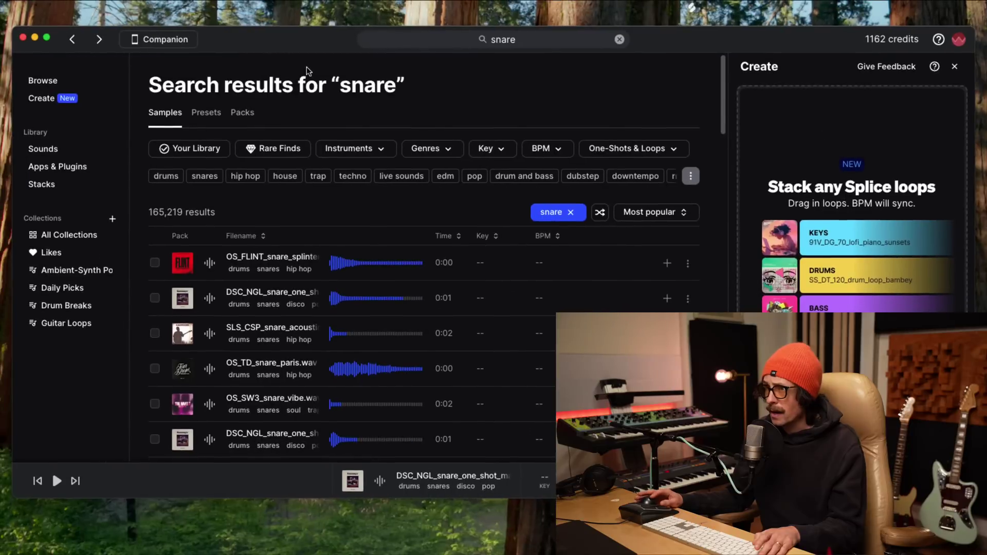
click(517, 48)
key(super+a)
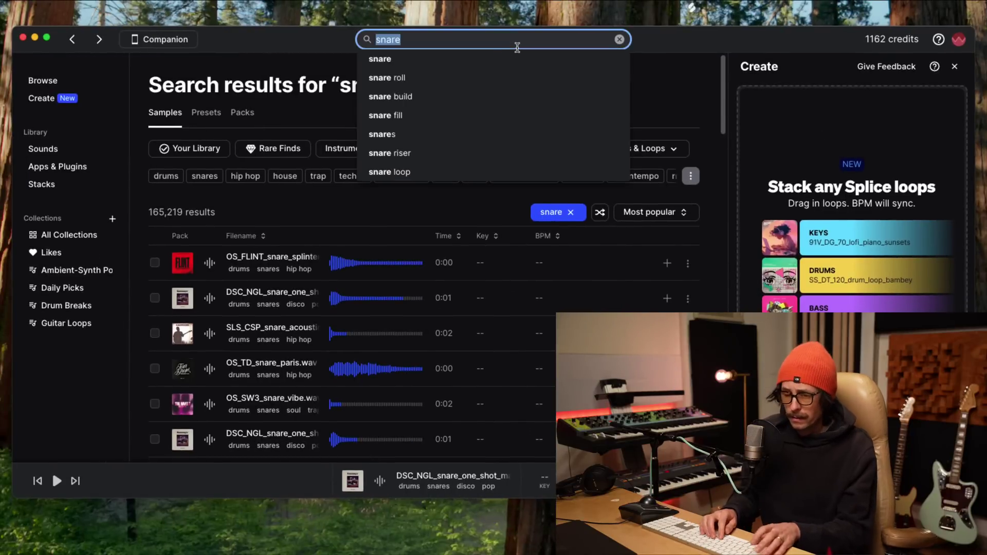
text(indie )
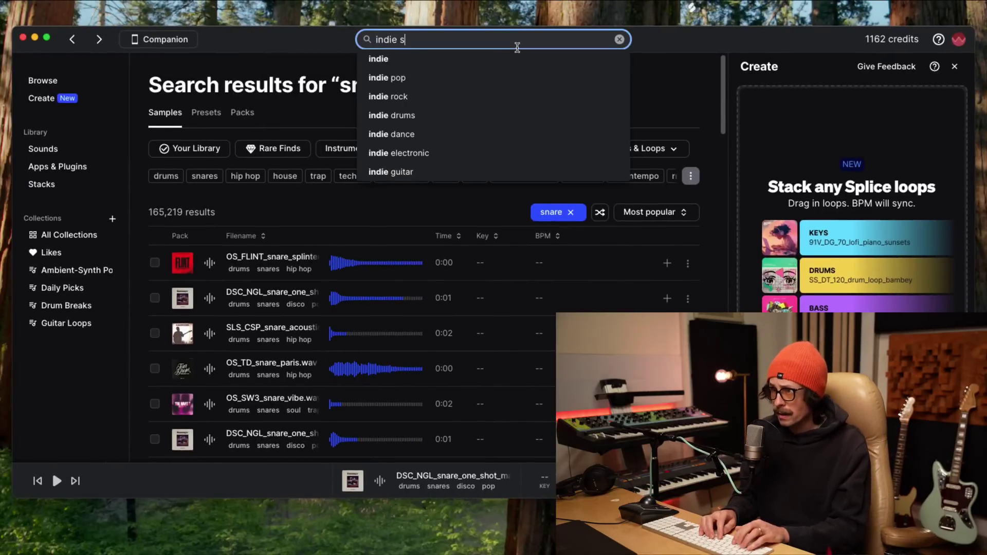
text(drums)
key(Return)
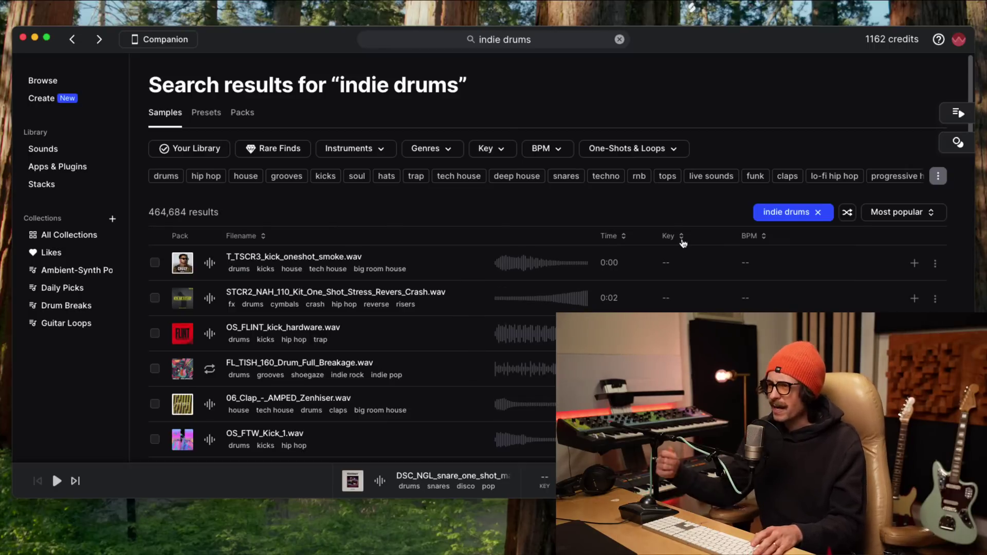
- Look through the "indie drums" results and filter them to drums and hats
scroll(914, 135, down, 15)
scroll(558, 198, up, 15)
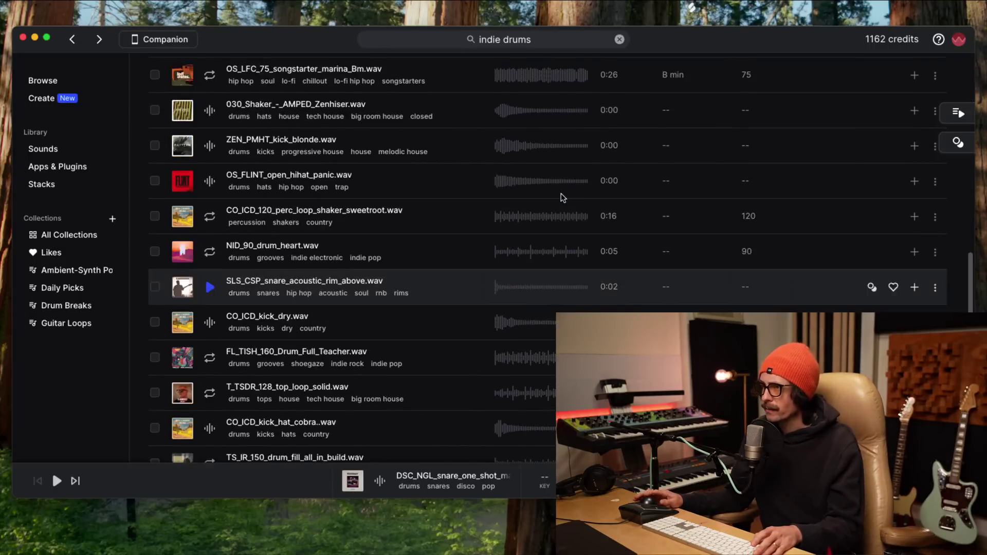
click(174, 178)
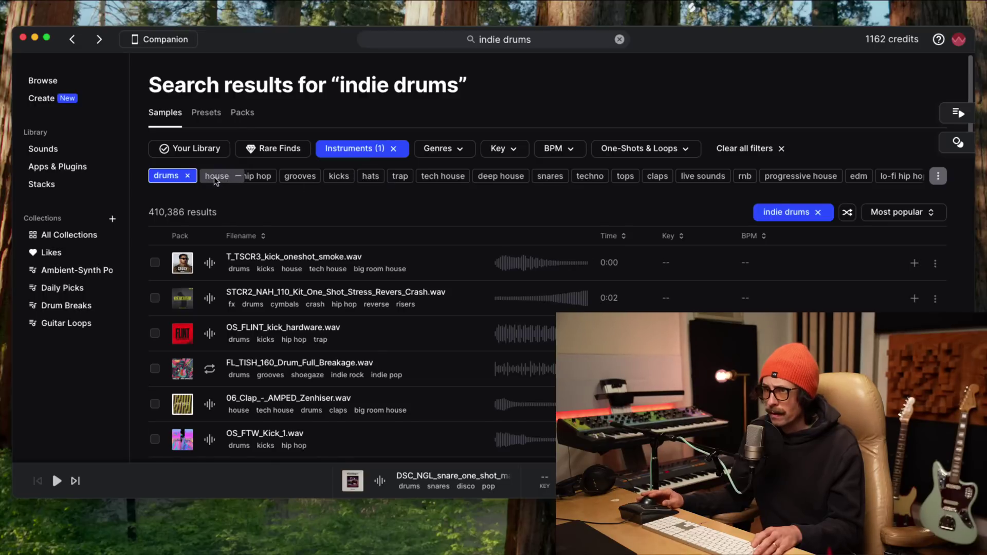
click(369, 177)
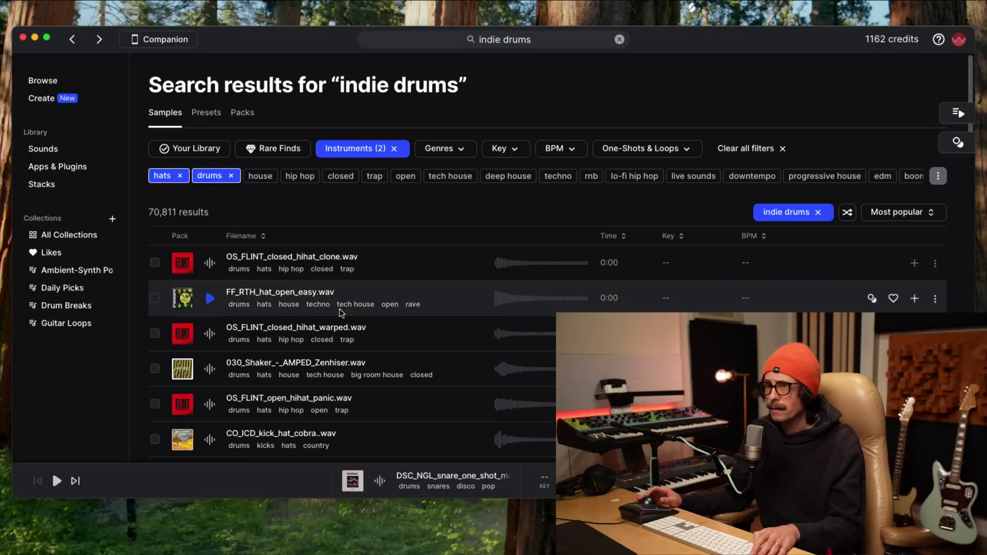
- Audition the hats from OS_FLINT_closed_hihat_clone.wav down to ZEN_GSG_closed_hi_hat_one_shot_polish.wav and back to OS_CL_hihat_under.wav
click(210, 263)
key(Down)
key(Down)
key(Down)
key(Down)
key(Down)
key(Down)
key(Down)
key(Down)
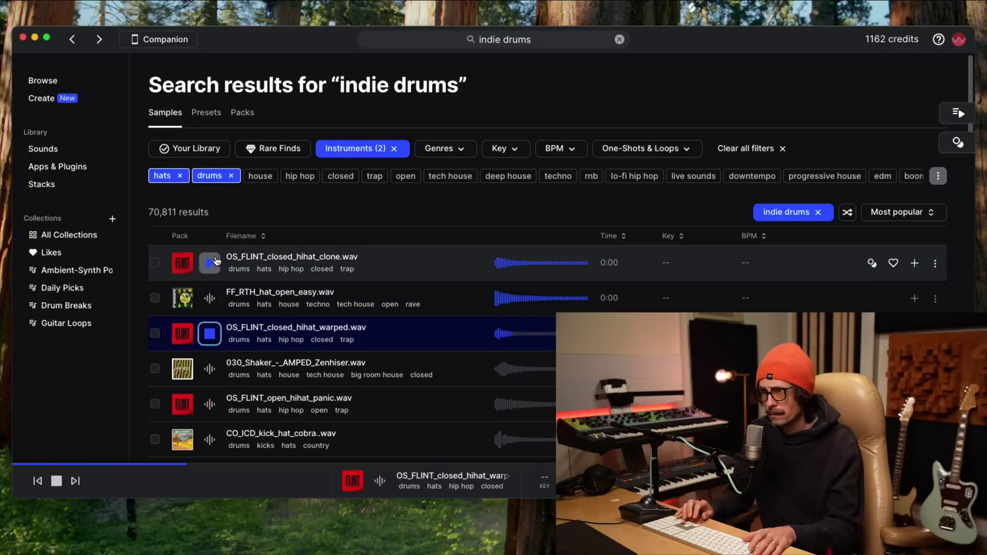
key(Up)
key(Up)
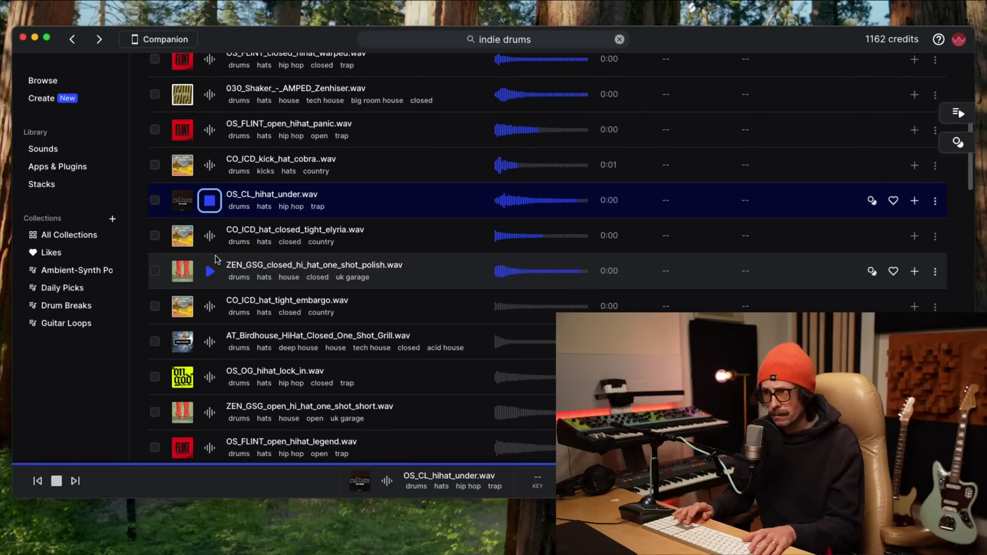
- Compare the closed hats between CO_ICD_hat_closed_tight_elyria.wav and AT_Birdhouse_HiHat_Closed_One_Shot_Grill.wav by auditioning them back and forth
key(Down)
key(Down)
key(Down)
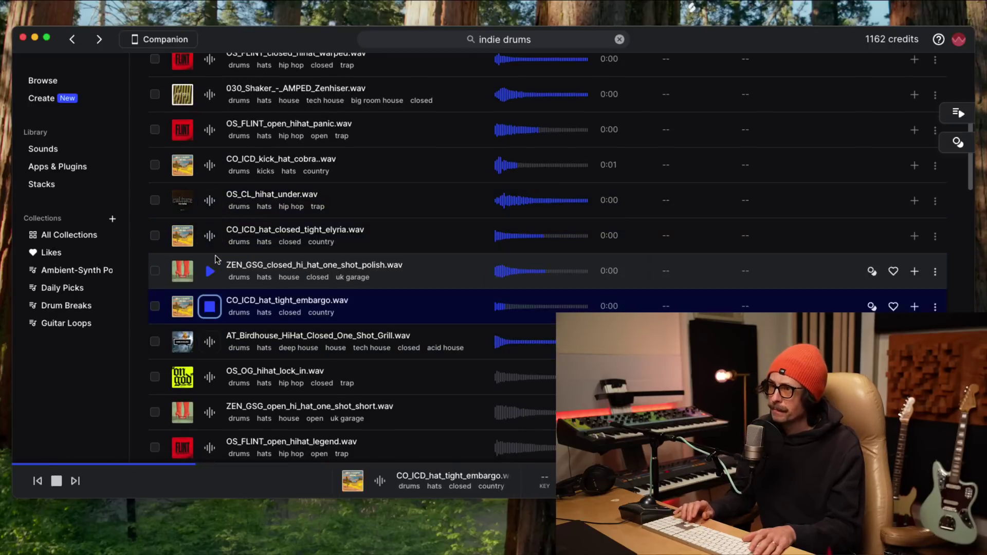
key(Up)
key(Up)
key(Down)
key(Down)
key(Down)
key(Up)
- Audition the hats from OS_OG_hihat_lock_in.wav down to SS_IND_110_drum_loop_kit01_lights_hats.wav, returning to DS_LENNO_120_drum_hat_moving.wav
key(Down)
key(Down)
key(Down)
key(Down)
key(Down)
key(Down)
key(Down)
key(Down)
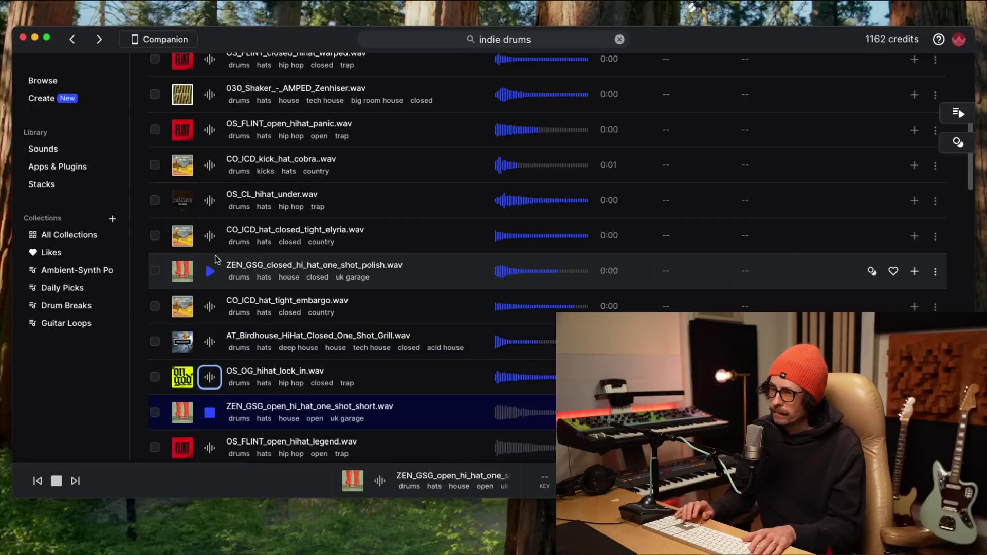
key(Up)
key(Up)
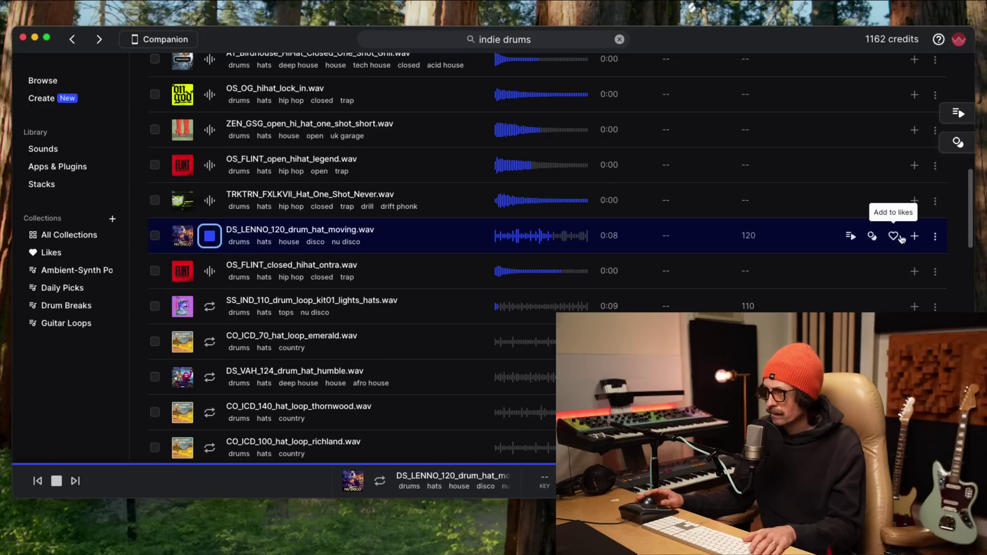
- Download DS_LENNO_120_drum_hat_moving.wav and place it at bar 1 on a new audio track in Logic Pro
click(915, 238)
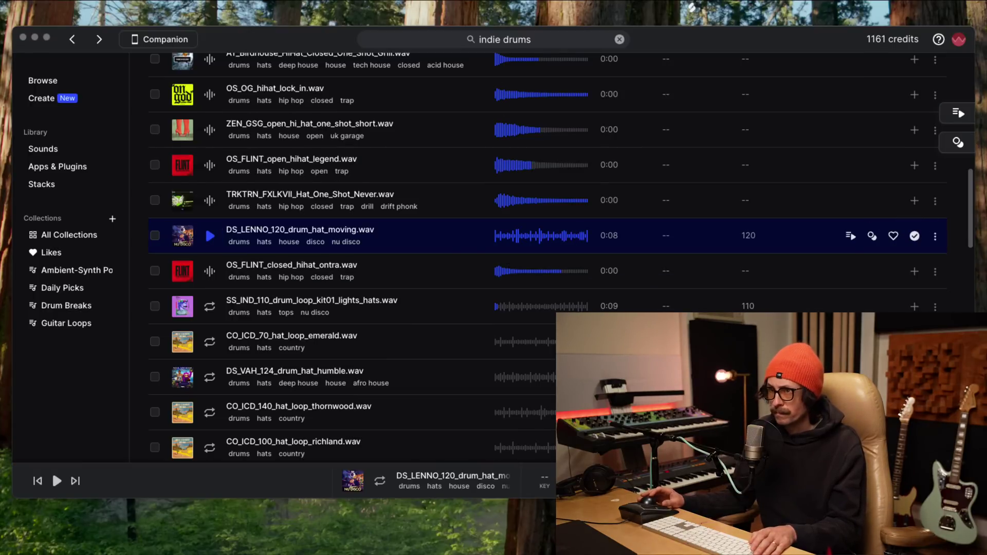
click(223, 227)
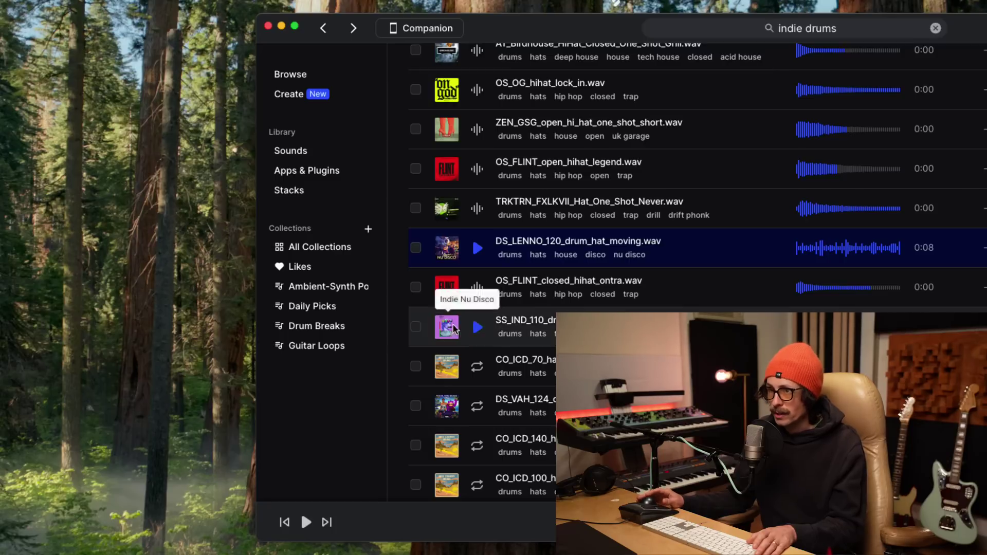
click(477, 249)
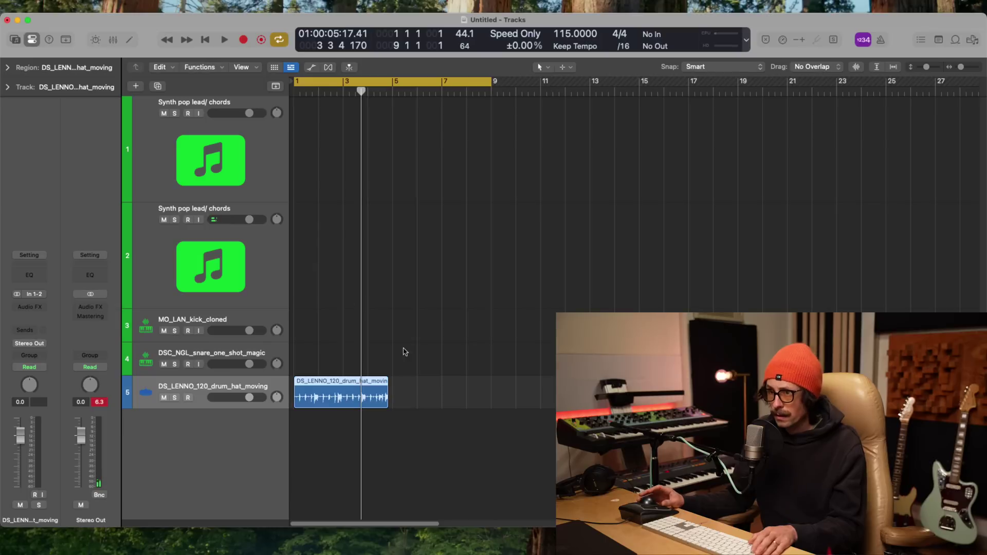
drag(447, 337, 248, 447)
- Time-stretch the DS_LENNO_120_drum_hat_moving region to end at bar 5 and repeat it with one copy
drag(621, 473, 635, 472)
ctrl+alt+click(630, 309)
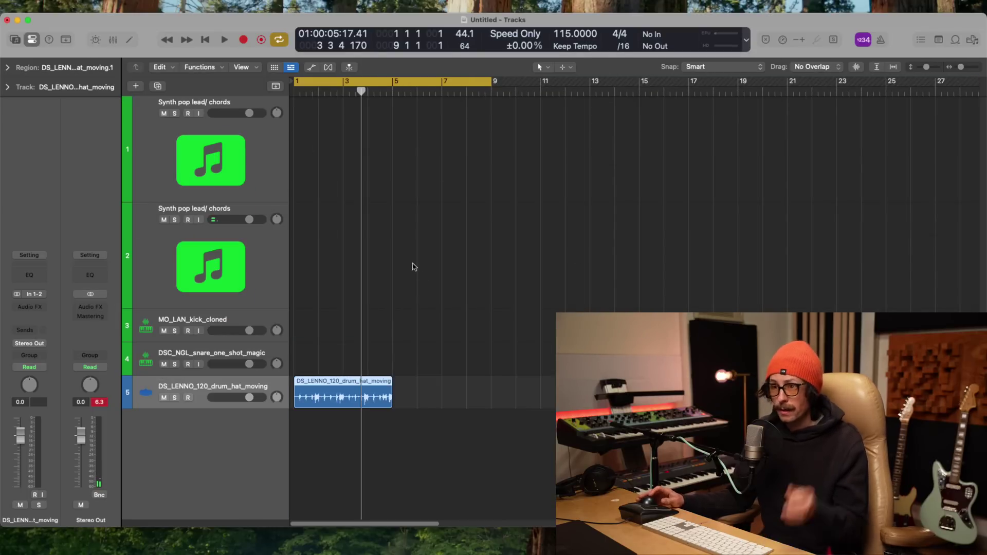
key(super+r)
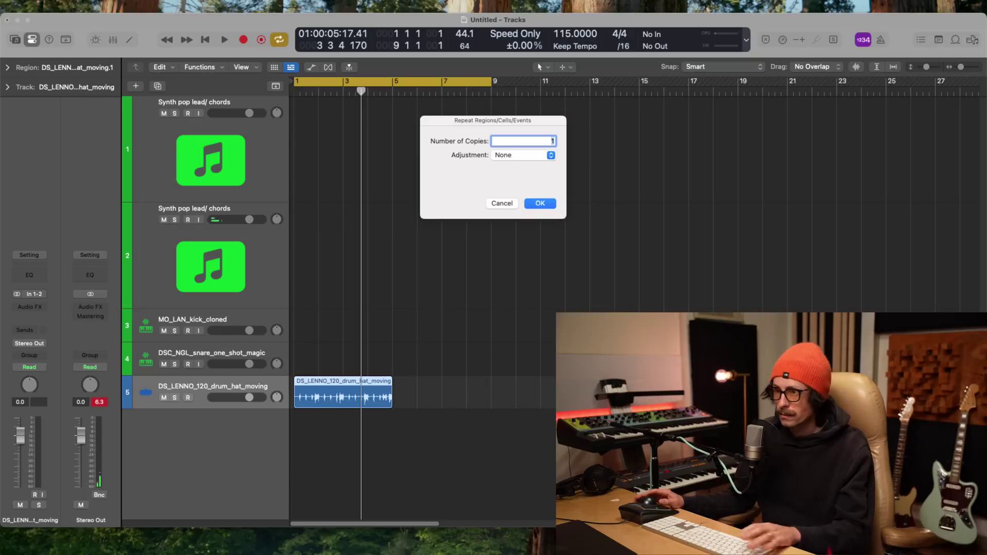
key(Return)
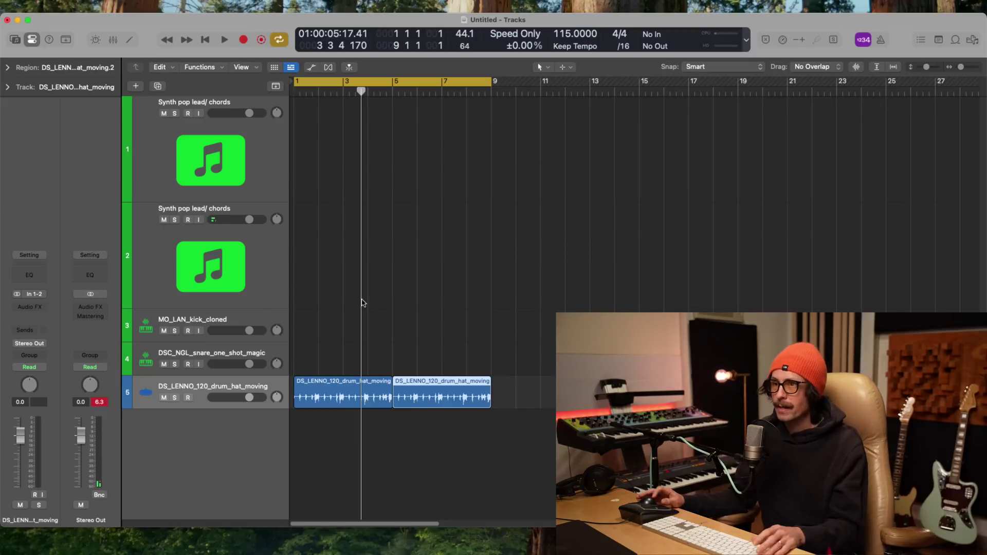
- Increase the height of the DS_LENNO_120_drum_hat_moving track and select the MO_LAN_kick_cloned track
drag(184, 410, 176, 441)
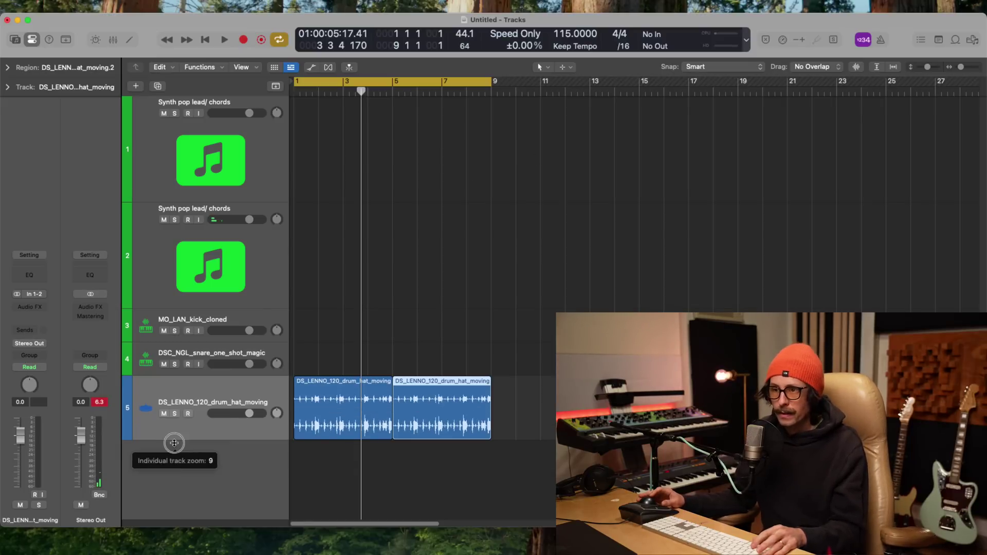
click(205, 354)
click(220, 325)
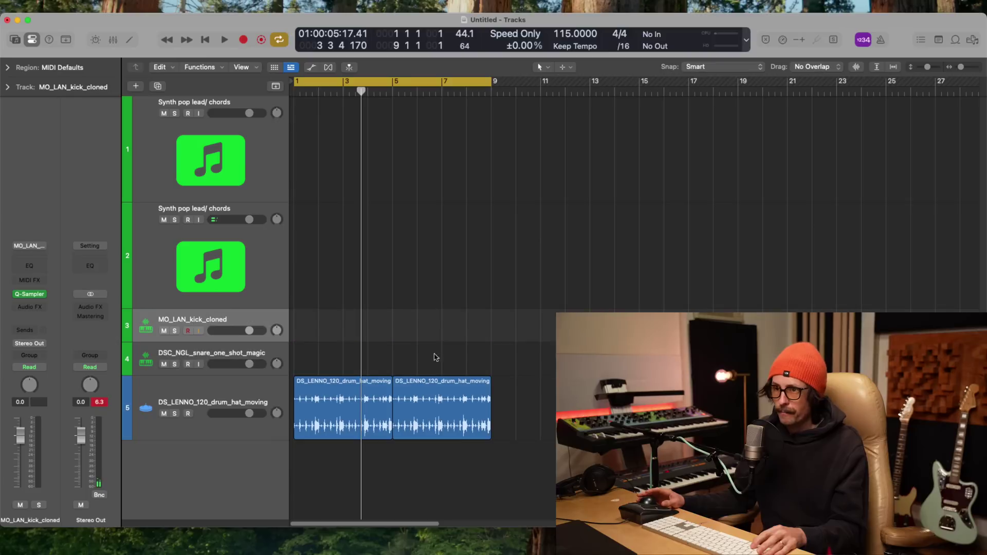
scroll(273, 440, up, 3)
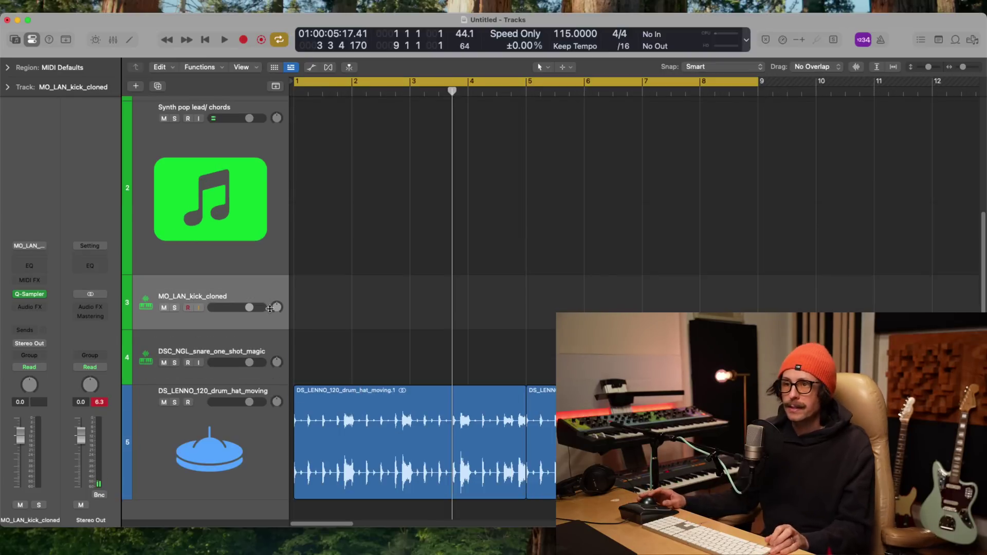
click(198, 345)
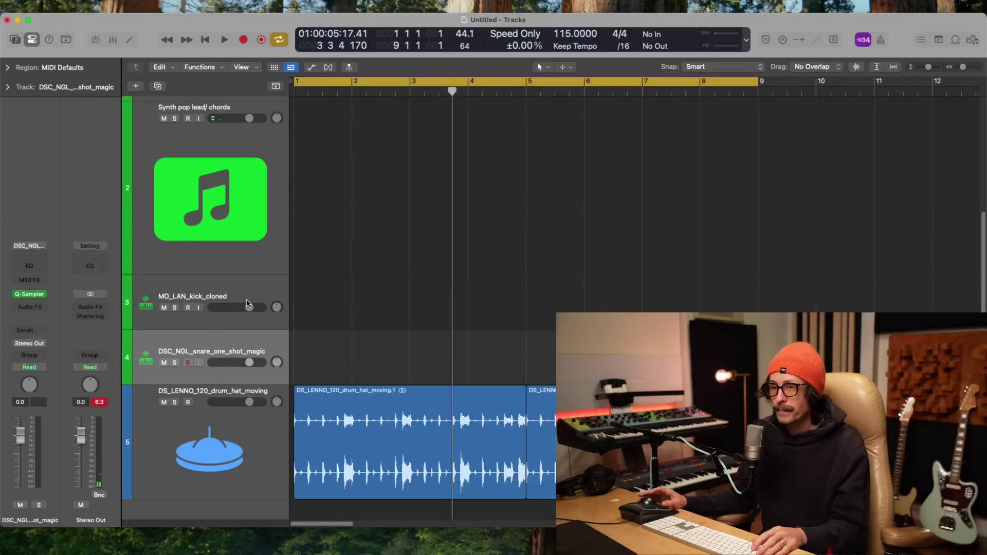
click(227, 297)
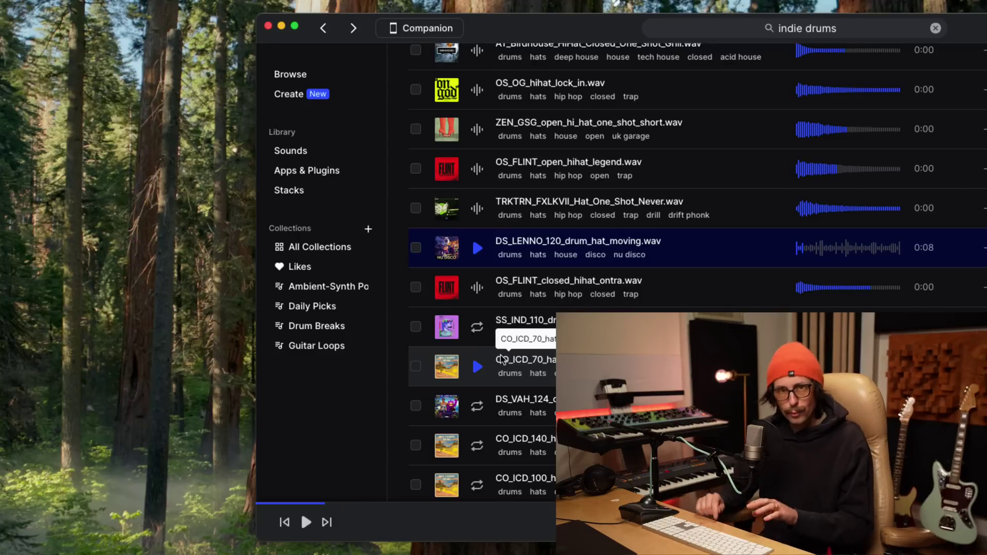
- Import SS_IND_110_drum_loop_kit01_lights_hats.wav from Splice onto a new Logic Pro track at bar 1 and fit its region to end at bar 5
click(478, 327)
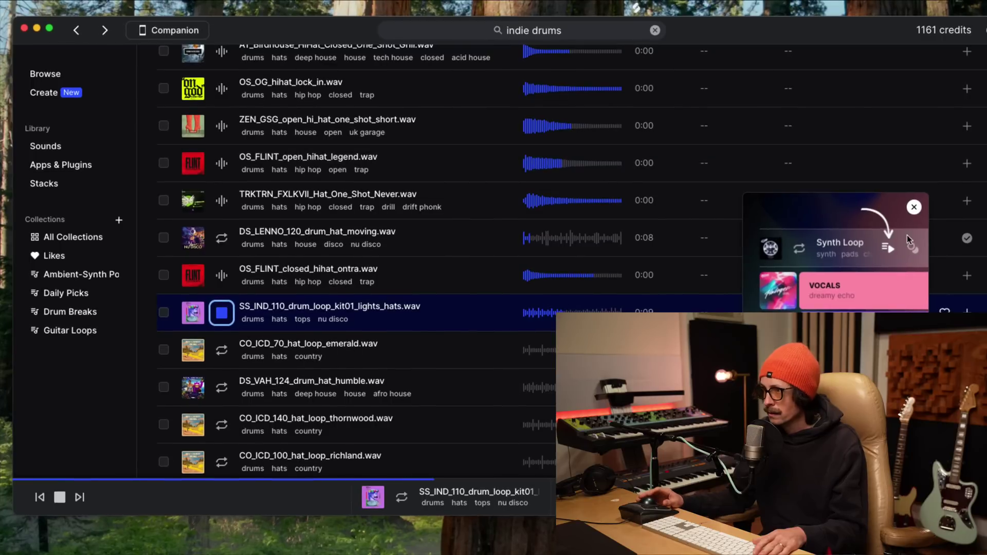
click(915, 207)
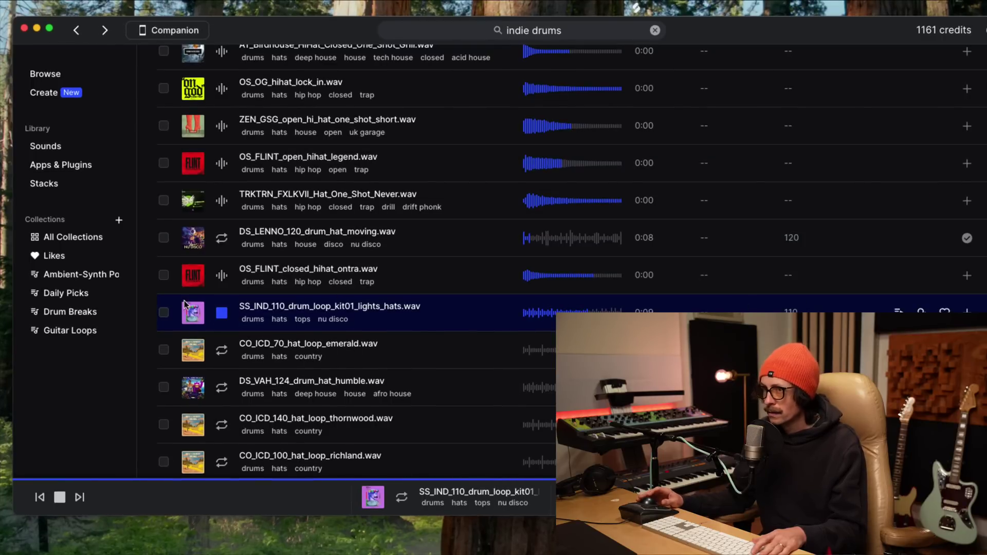
click(220, 314)
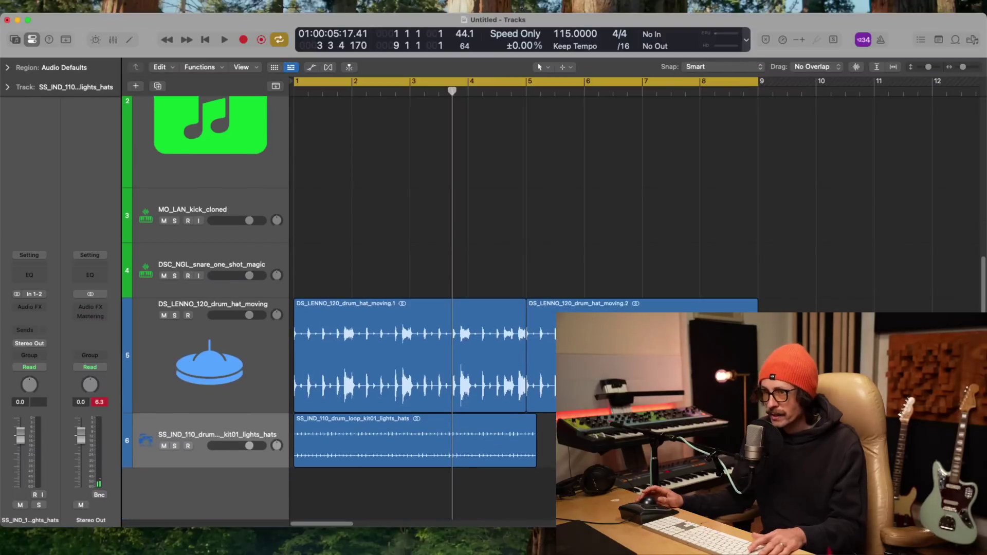
drag(535, 463, 526, 462)
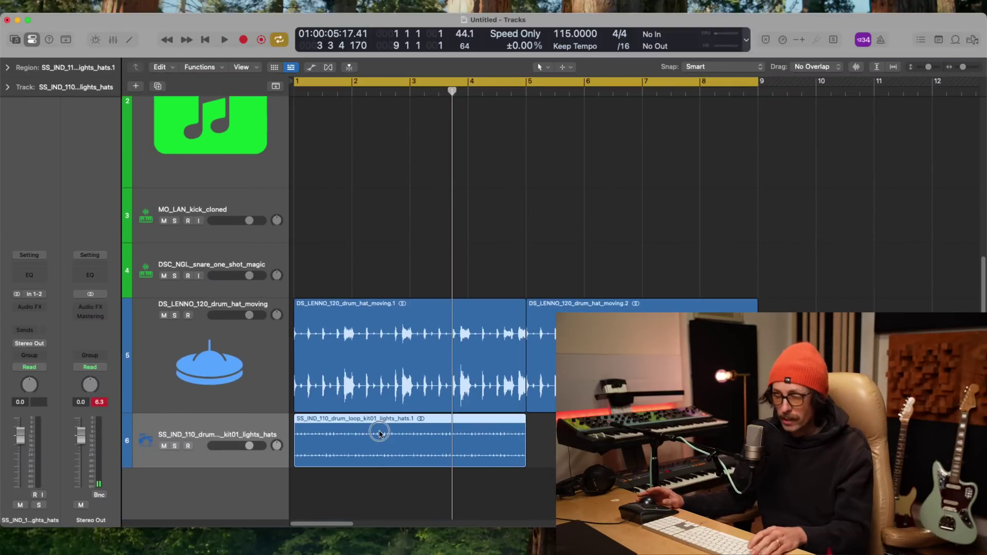
- Insert Arturia's Phaser BI-TRON in stereo on the SS_IND_110_drum_loop_kit01_lights_hats track and accept its feature tour
click(31, 305)
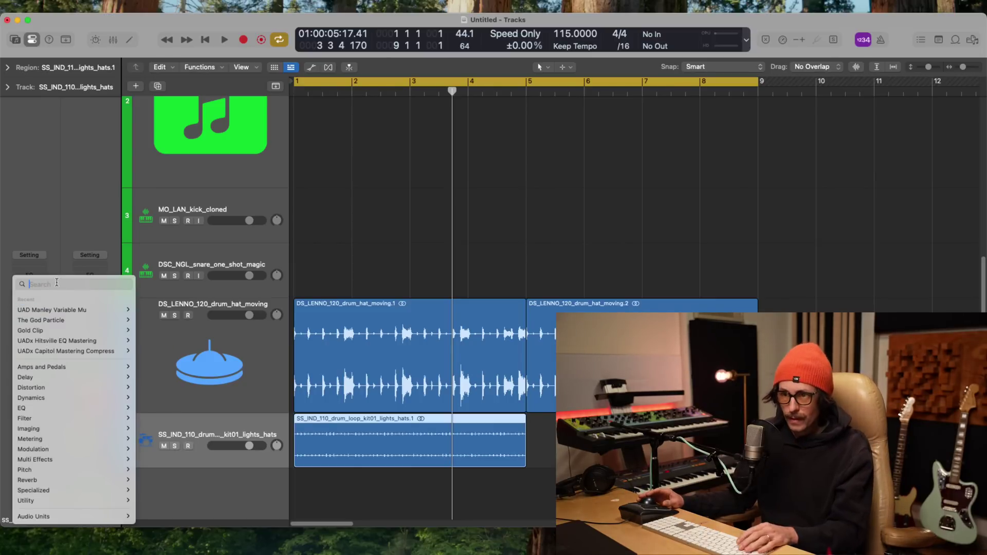
text(a)
key(BackSpace)
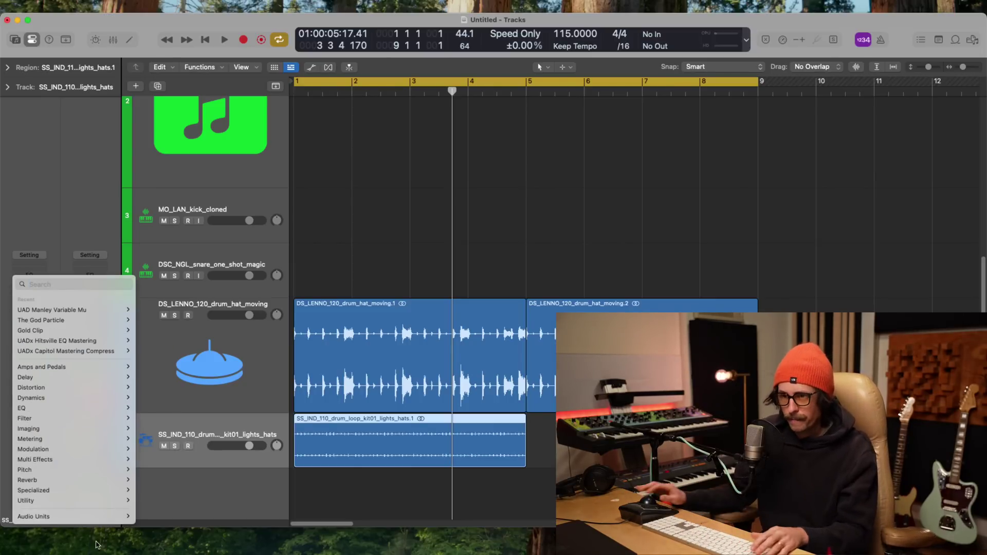
mouse_move(103, 516)
mouse_move(177, 172)
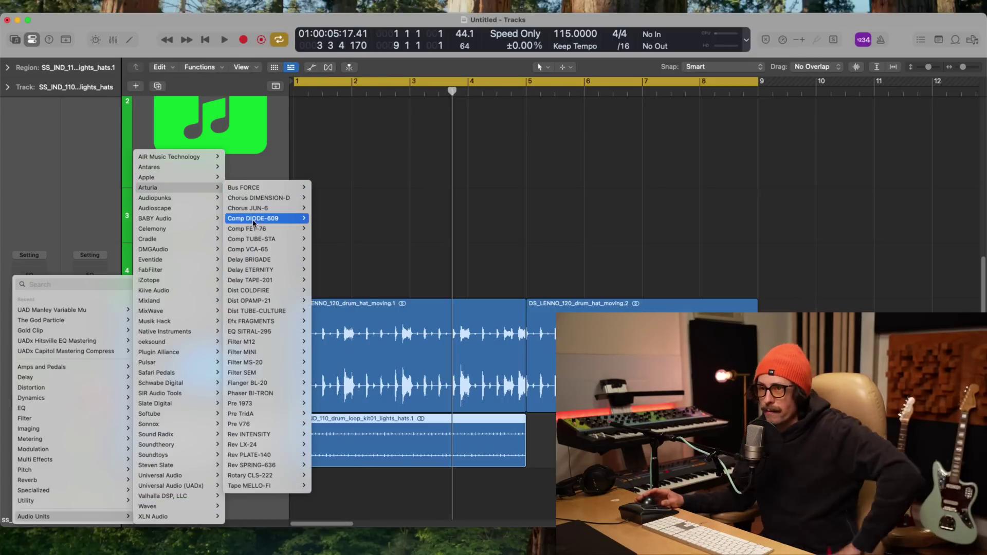
mouse_move(262, 269)
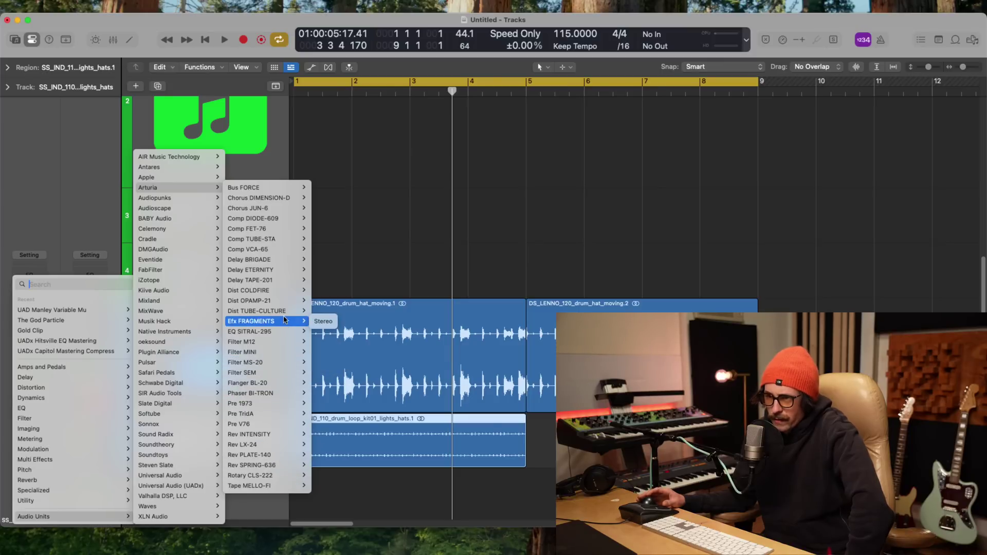
mouse_move(286, 291)
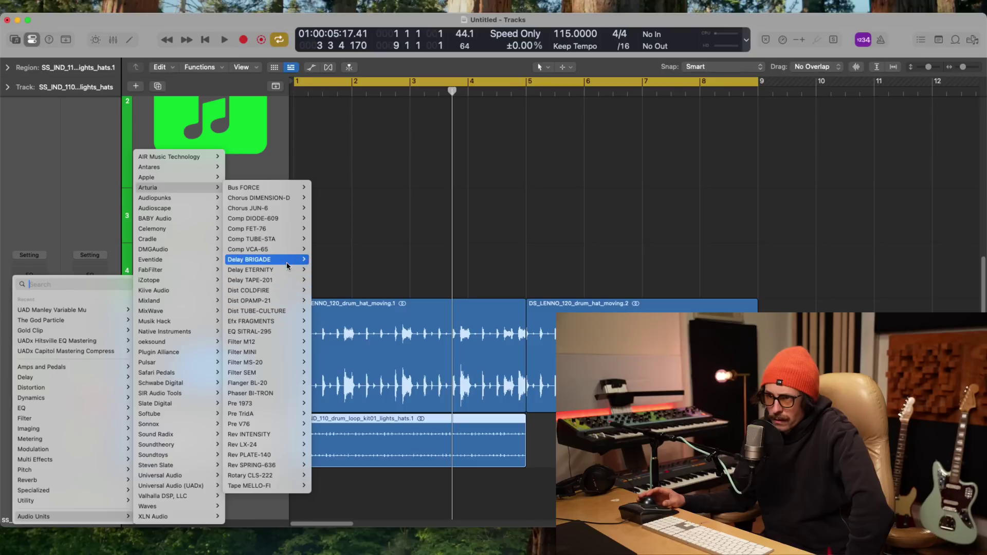
mouse_move(291, 188)
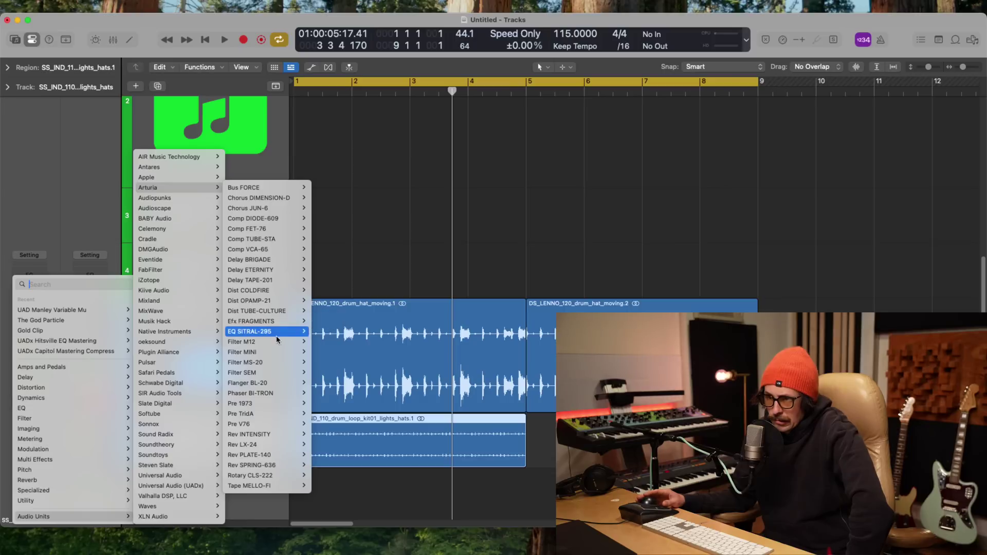
mouse_move(270, 365)
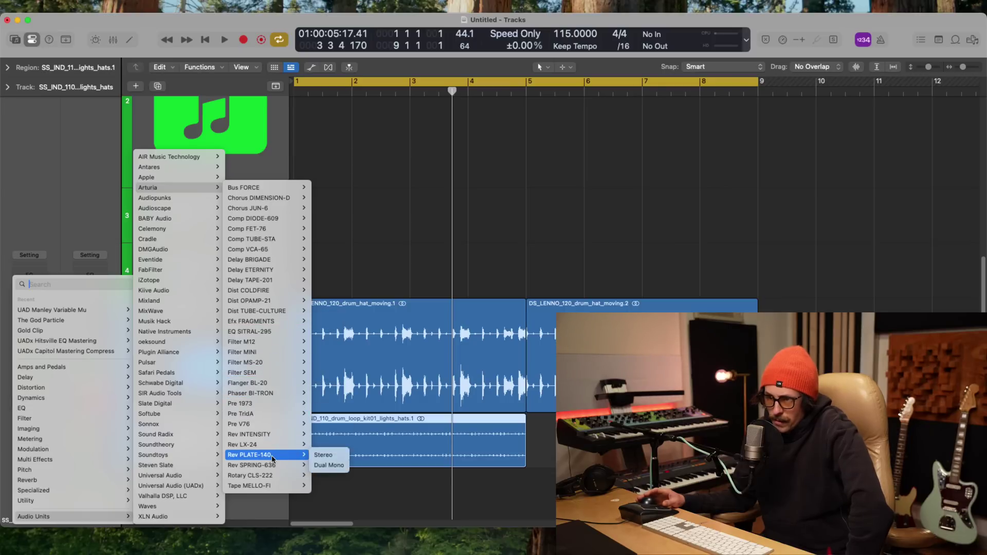
mouse_move(272, 467)
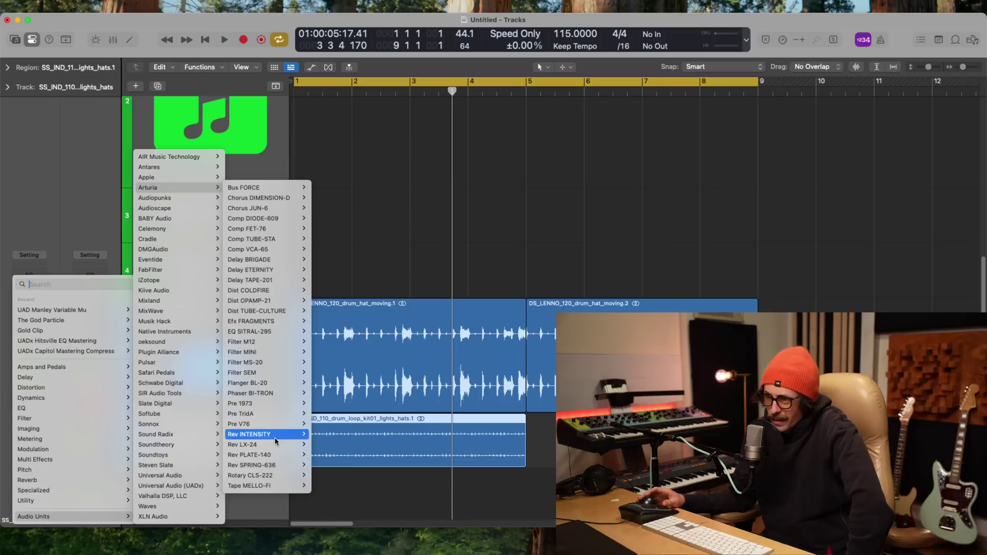
click(324, 393)
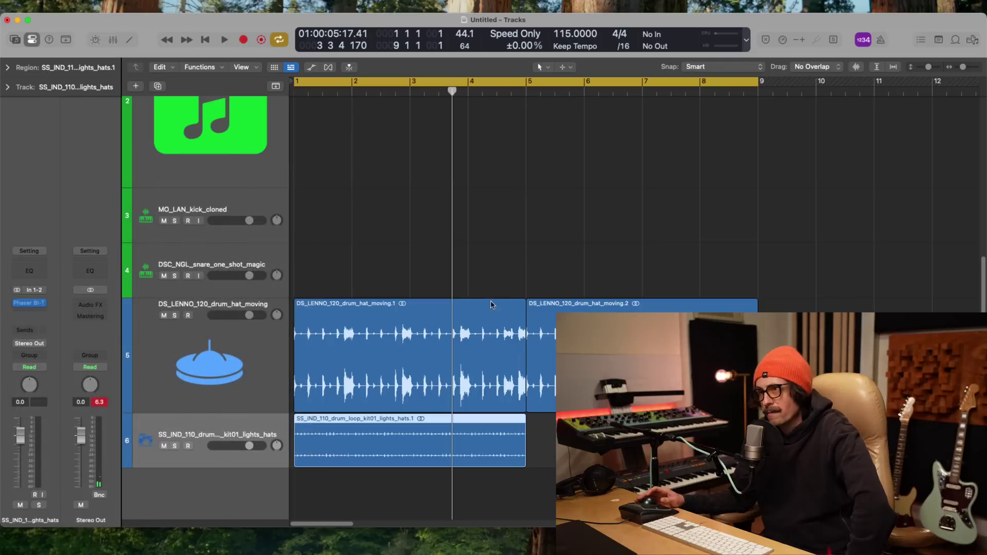
drag(659, 143, 488, 30)
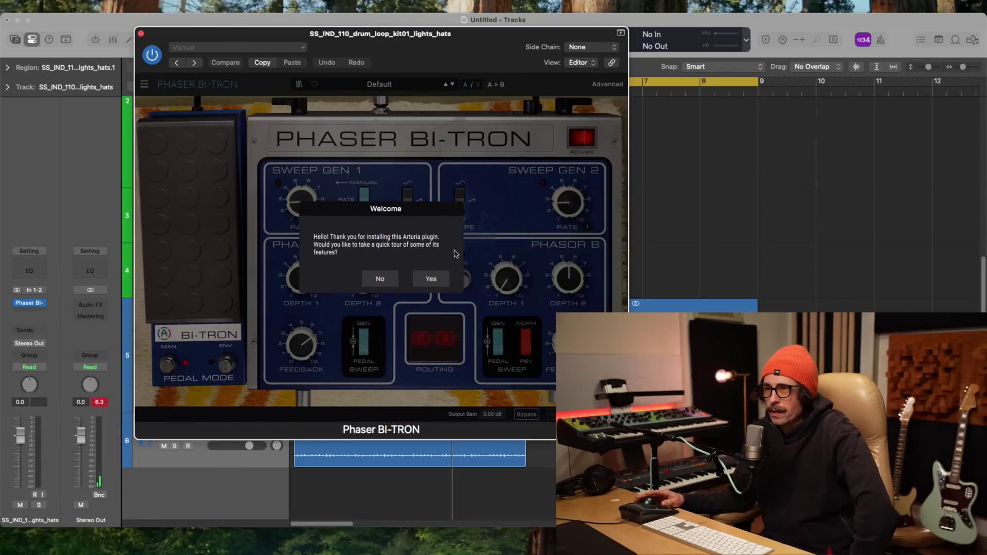
click(430, 281)
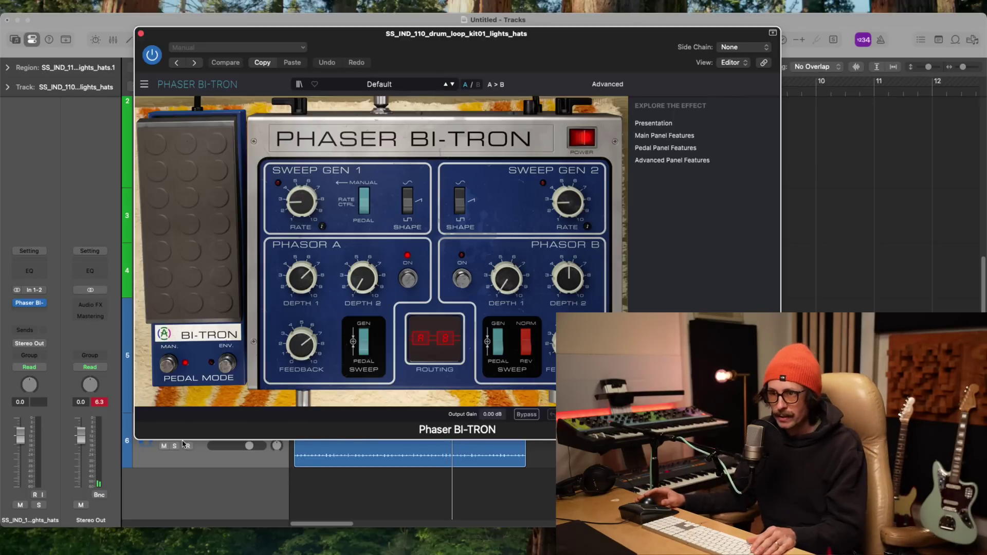
- Solo the SS_IND_110_drum_loop_kit01_lights_hats track and start playback
key(super+Tab)
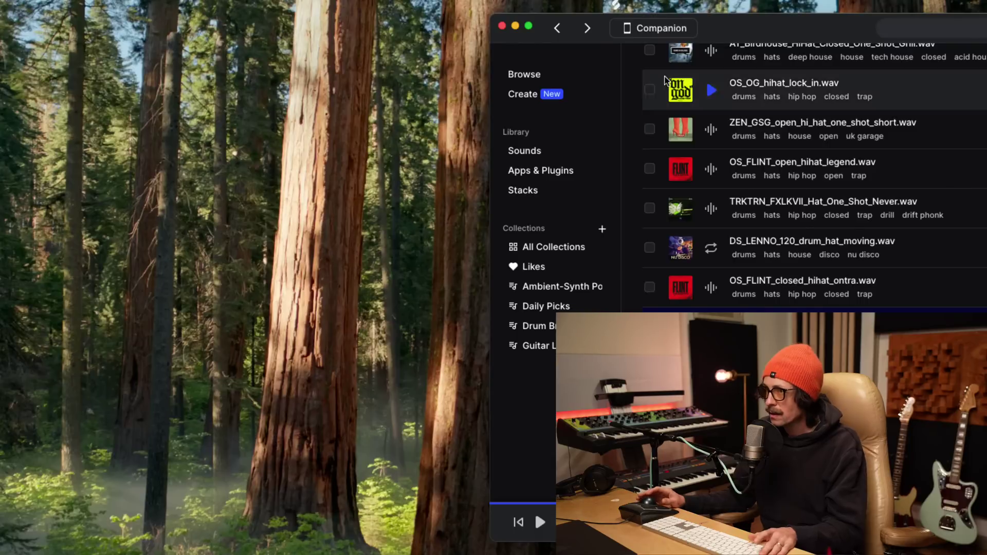
key(super+Tab)
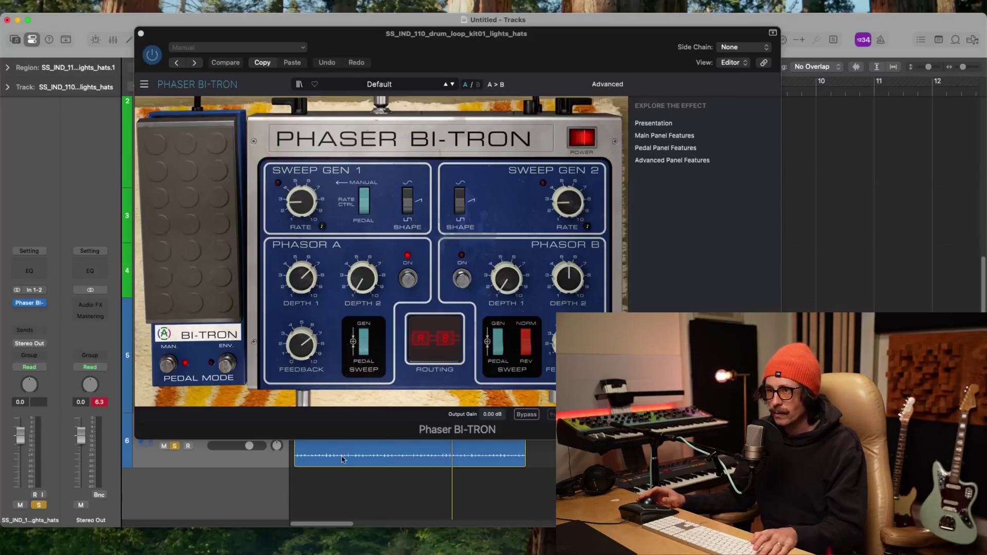
key(super+Tab)
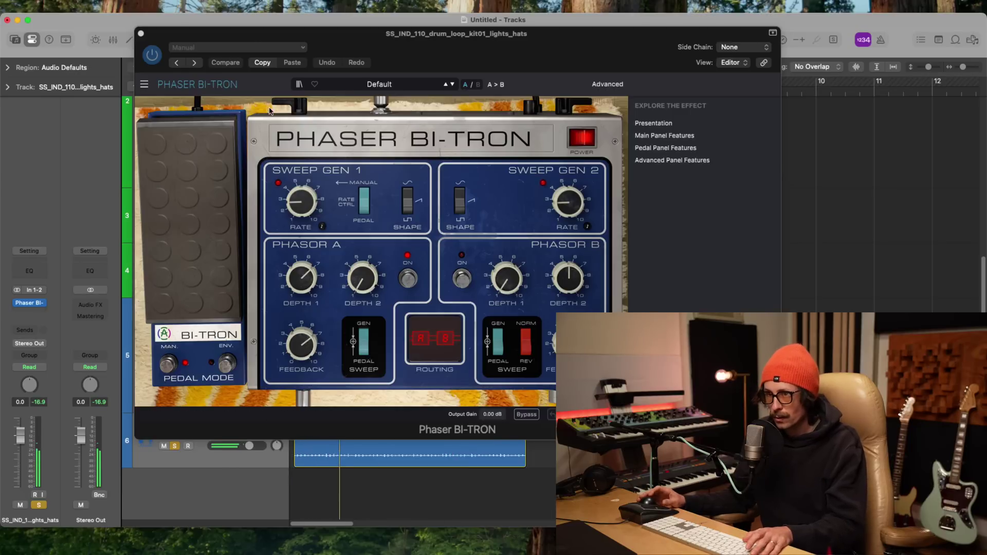
- Audition Phaser BI-TRON presets in order from 2-Speed Phaser through to Drums Fast Mod
click(453, 85)
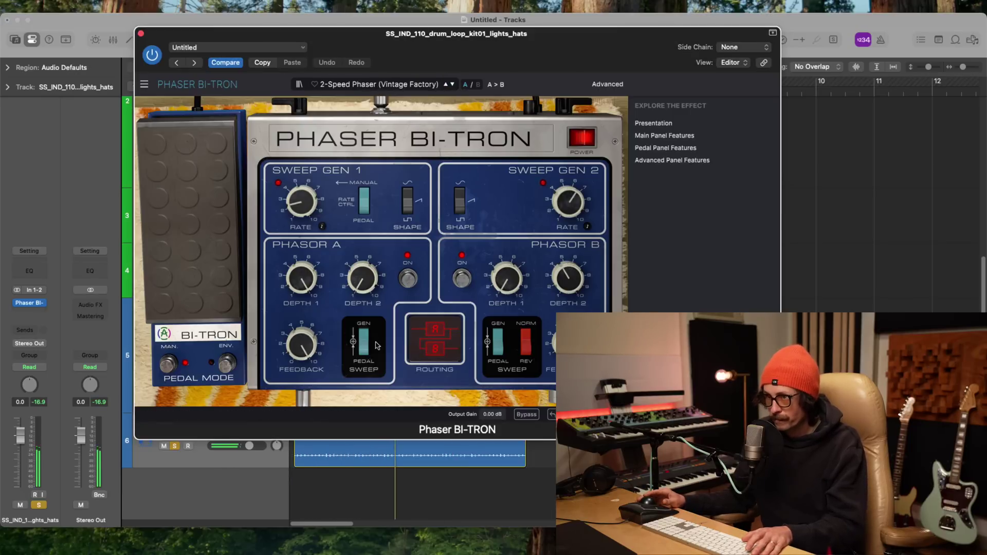
click(453, 82)
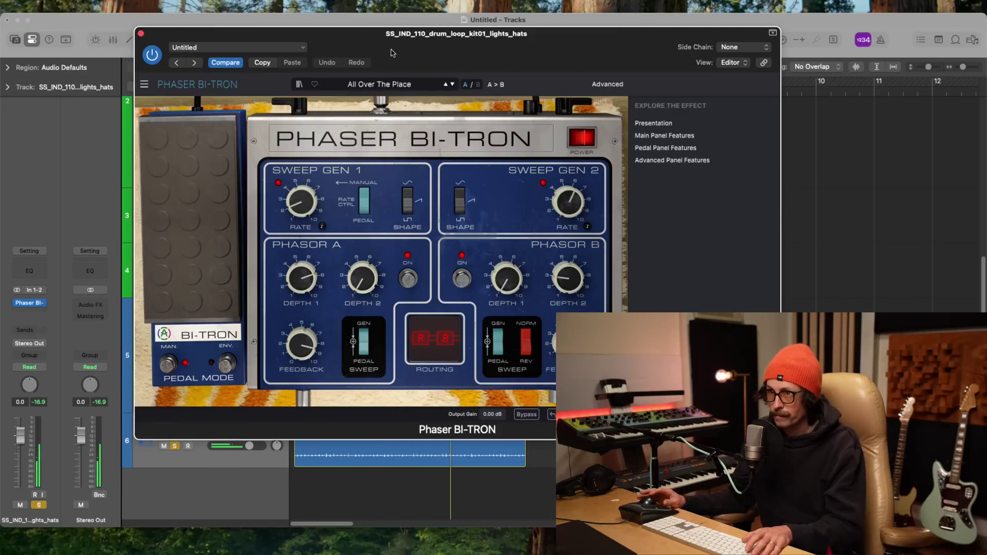
click(452, 85)
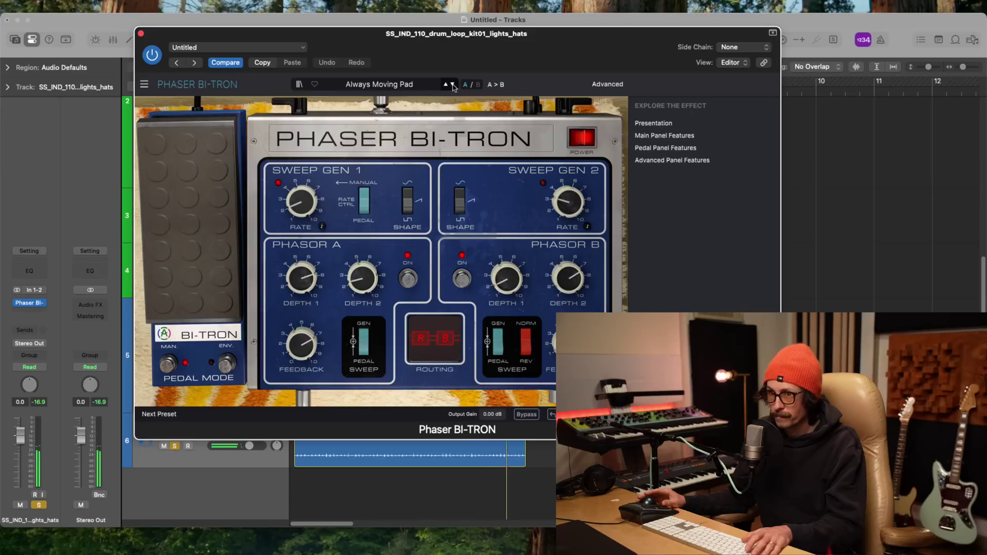
click(452, 85)
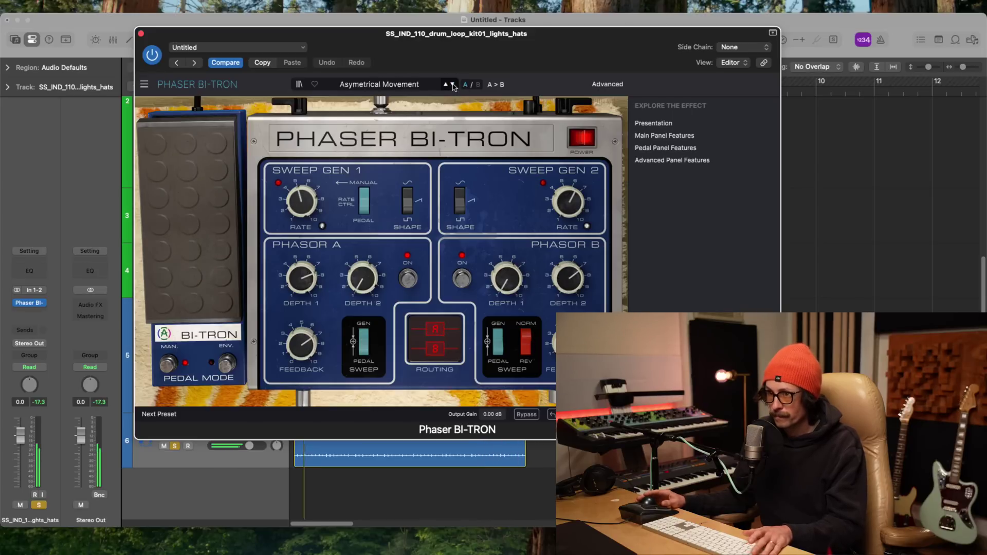
click(452, 85)
click(452, 85)
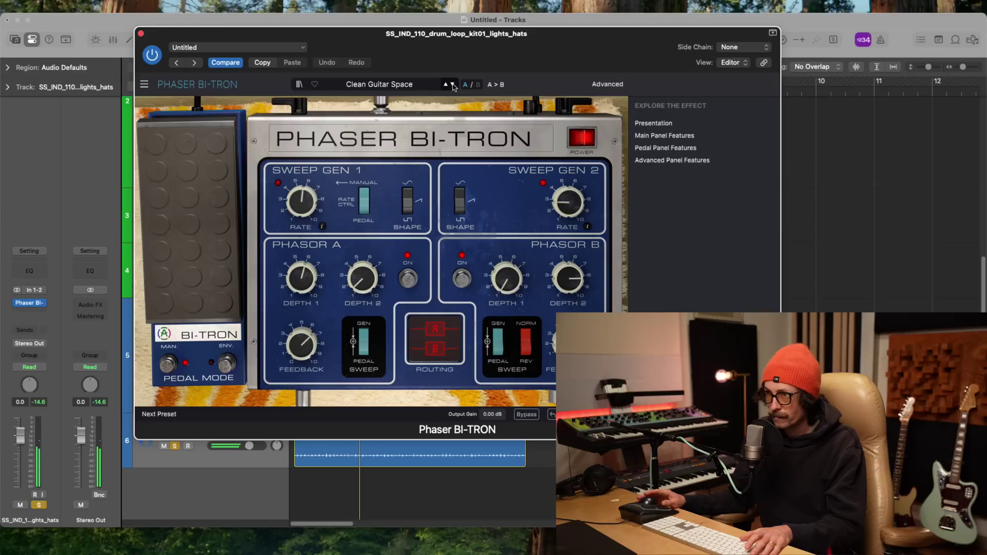
click(452, 86)
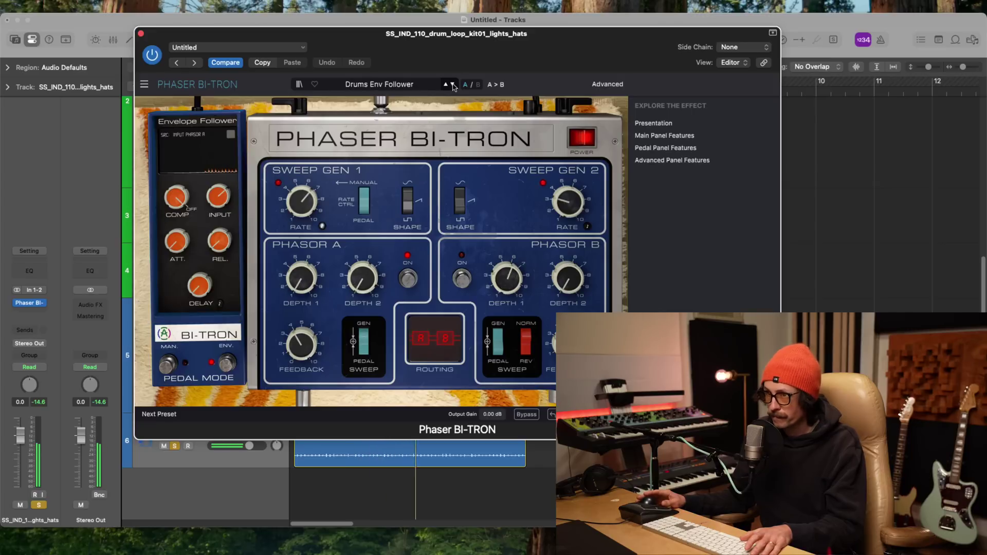
click(453, 86)
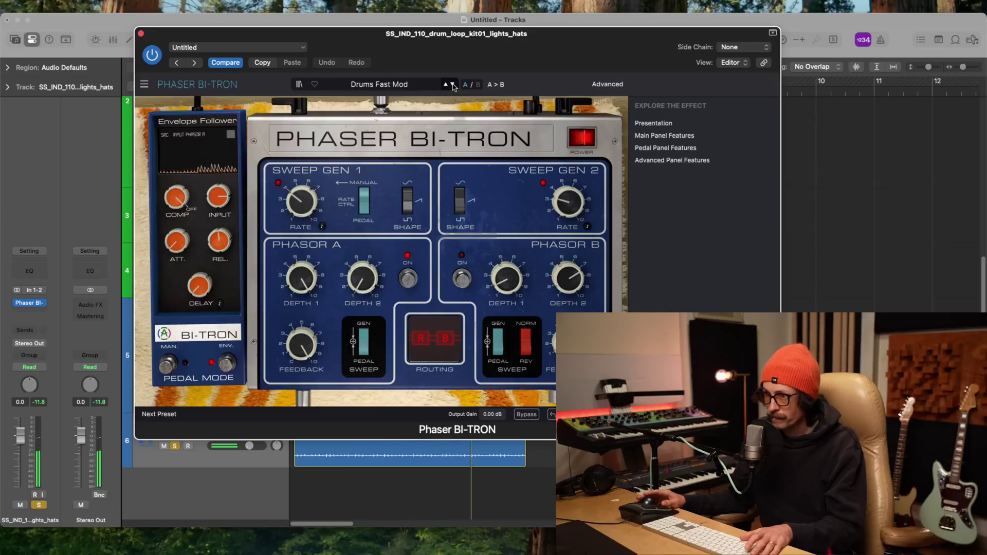
- Close the phaser window and set the gain of the SS_IND_110_drum_loop_kit01_lights_hats region to +7.8 dB
click(140, 34)
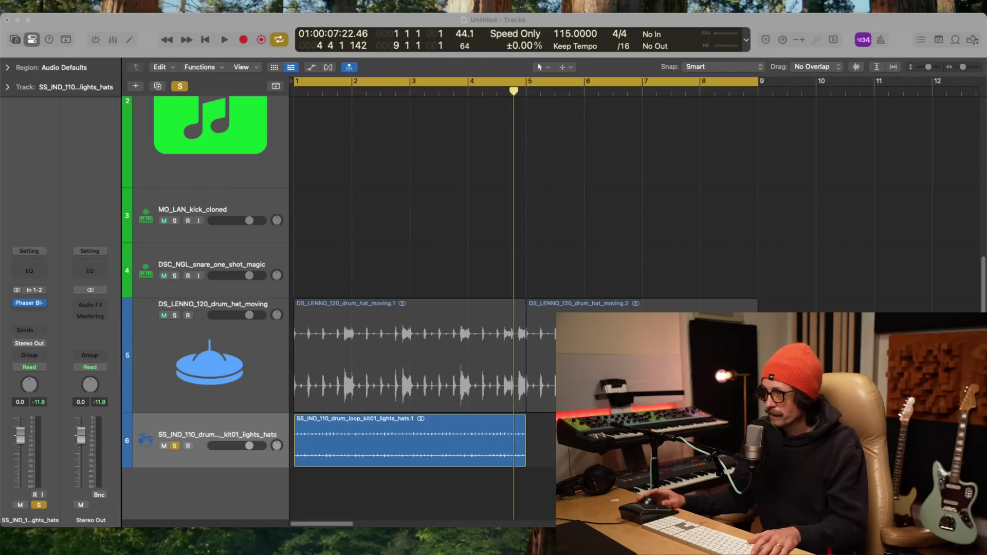
click(362, 431)
click(8, 67)
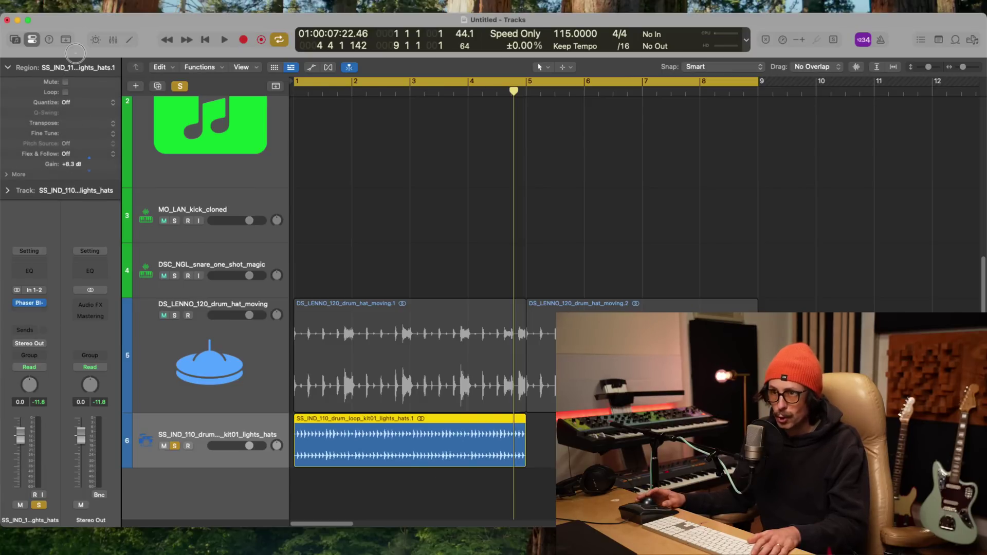
key(super+Tab)
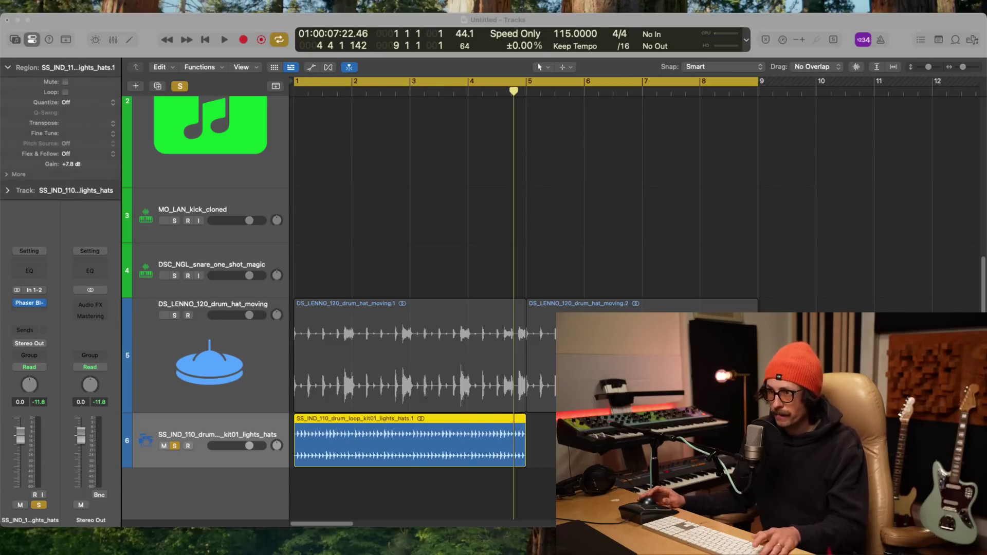
key(super+Tab)
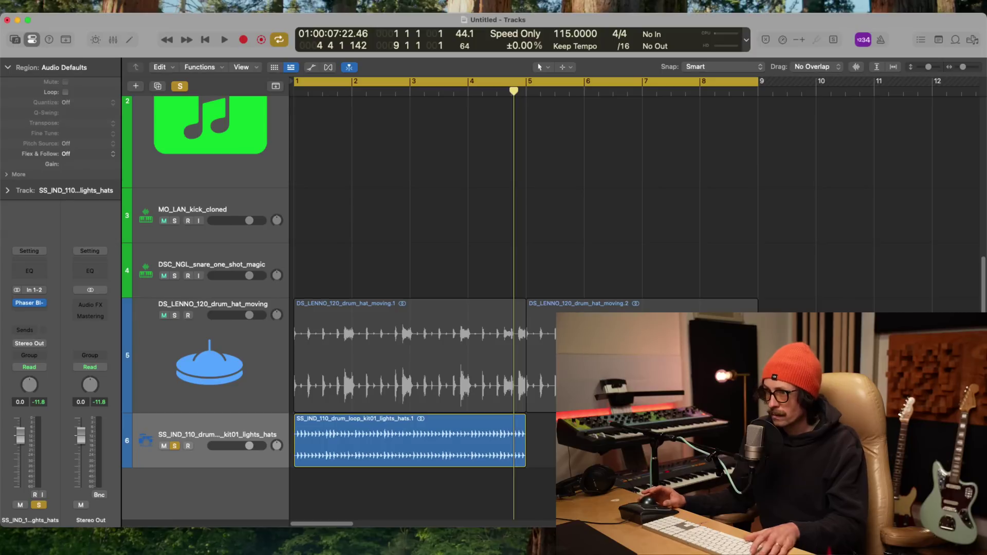
- Play the soloed hats region and load the Dual Square Movement preset in its Phaser BI-TRON
key(space)
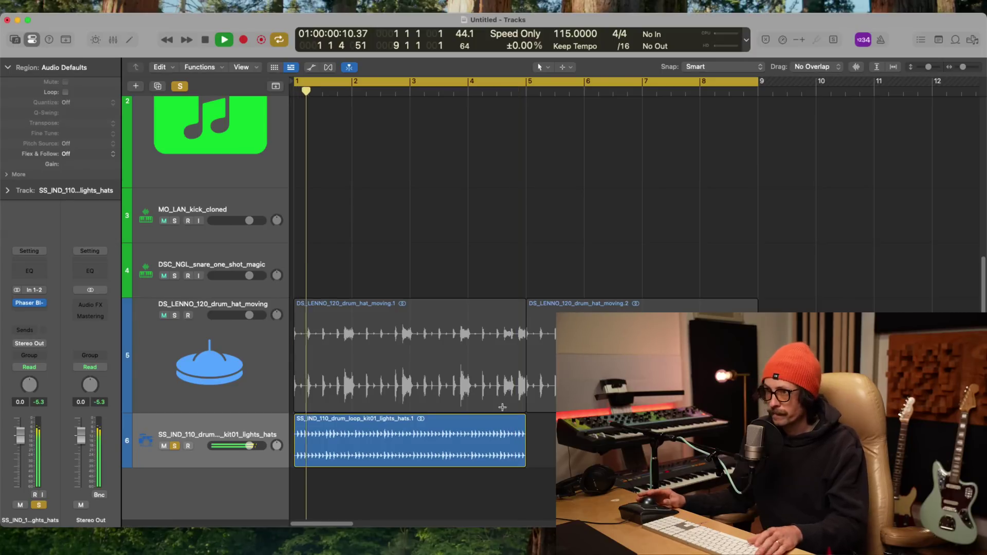
key(Right)
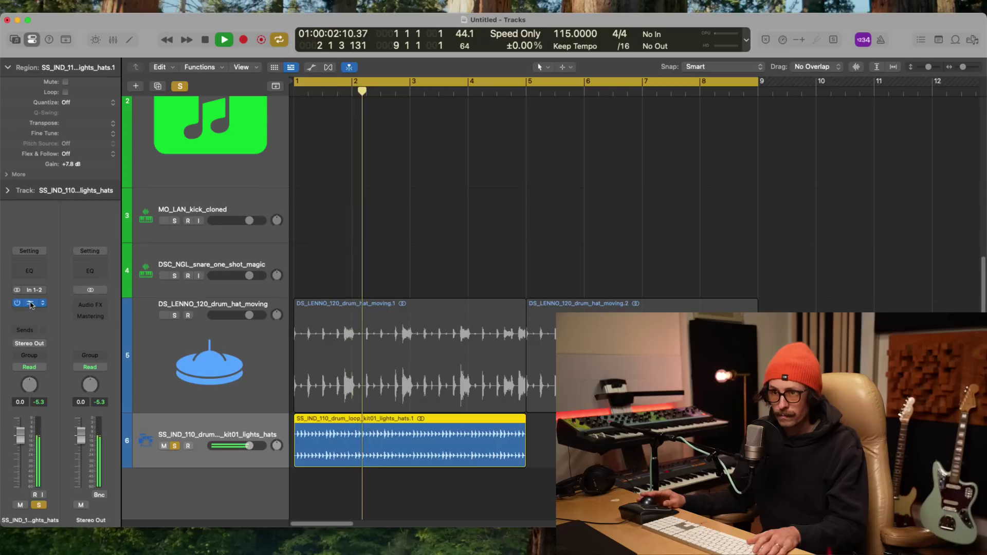
click(32, 303)
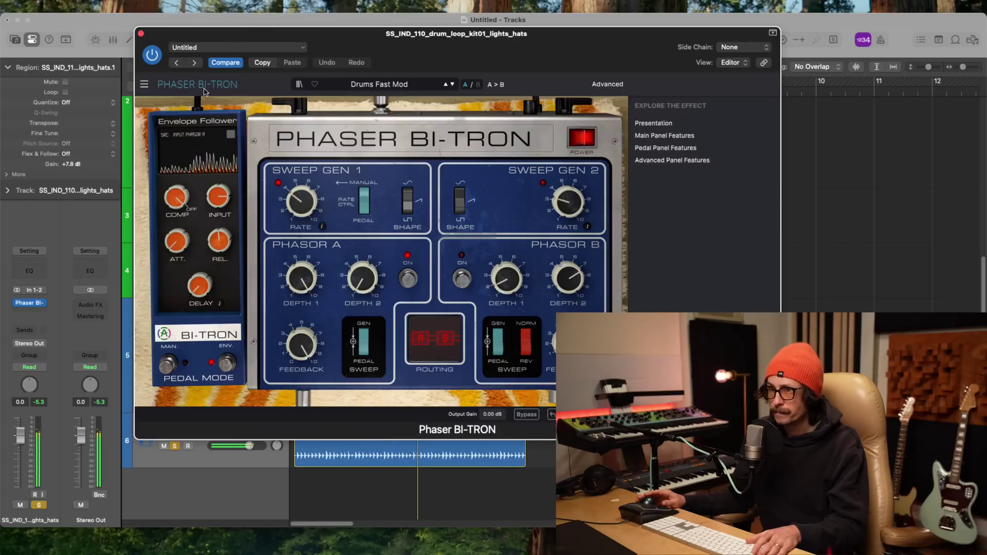
click(452, 84)
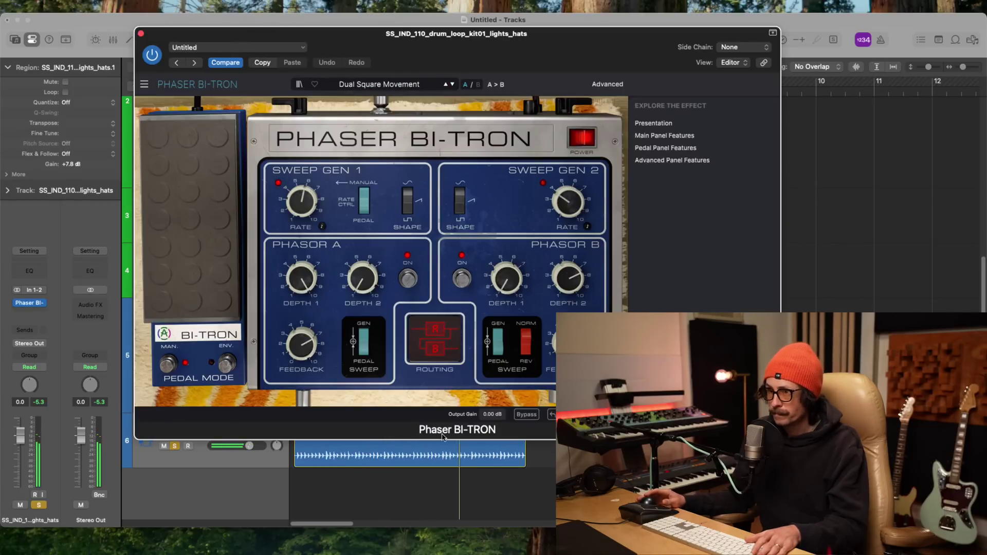
- Repeat the SS_IND_110_drum_loop_kit01_lights_hats region with one copy and no adjustment
click(431, 459)
key(super+r)
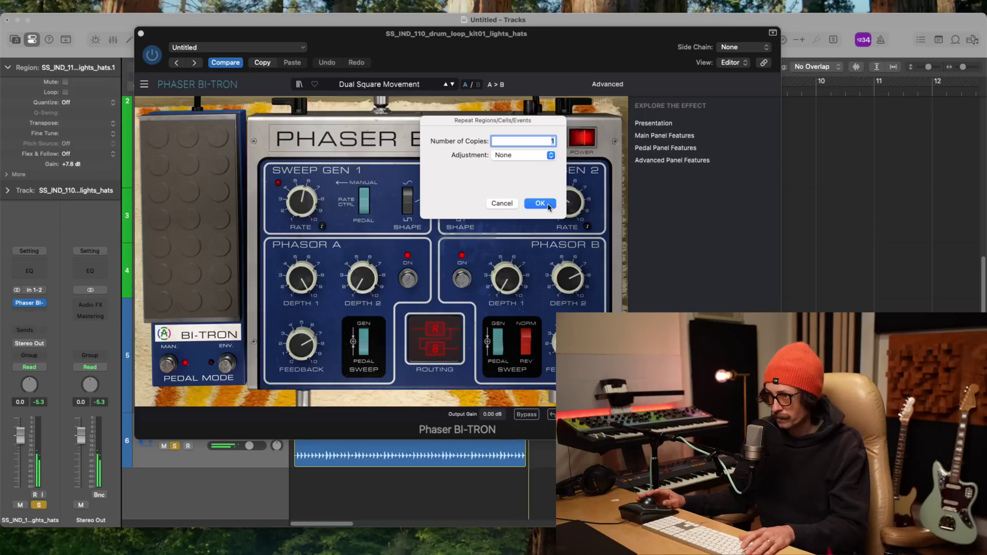
click(548, 205)
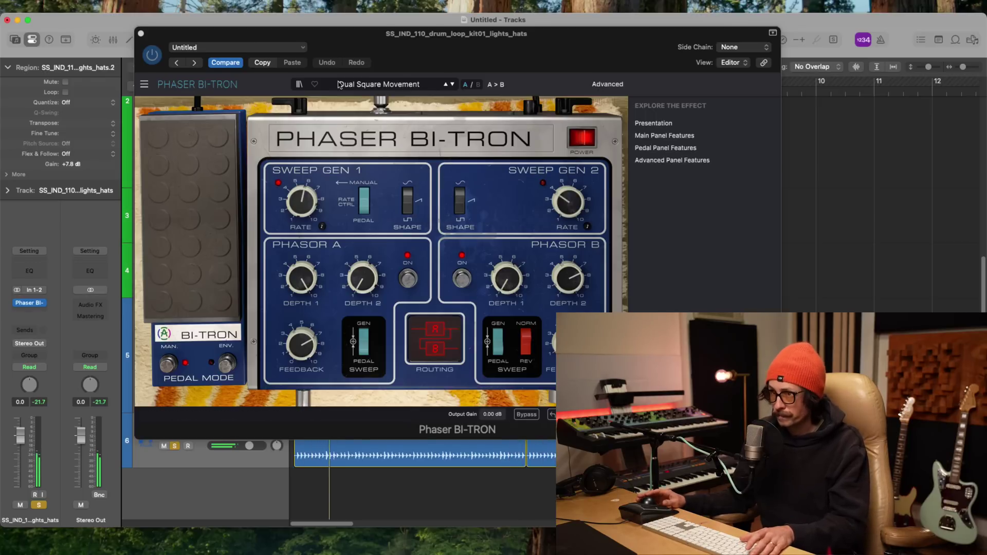
- Audition further Phaser BI-TRON presets up to Full Speed One Phasor and go back to Env Follower And Generator
click(452, 85)
click(453, 84)
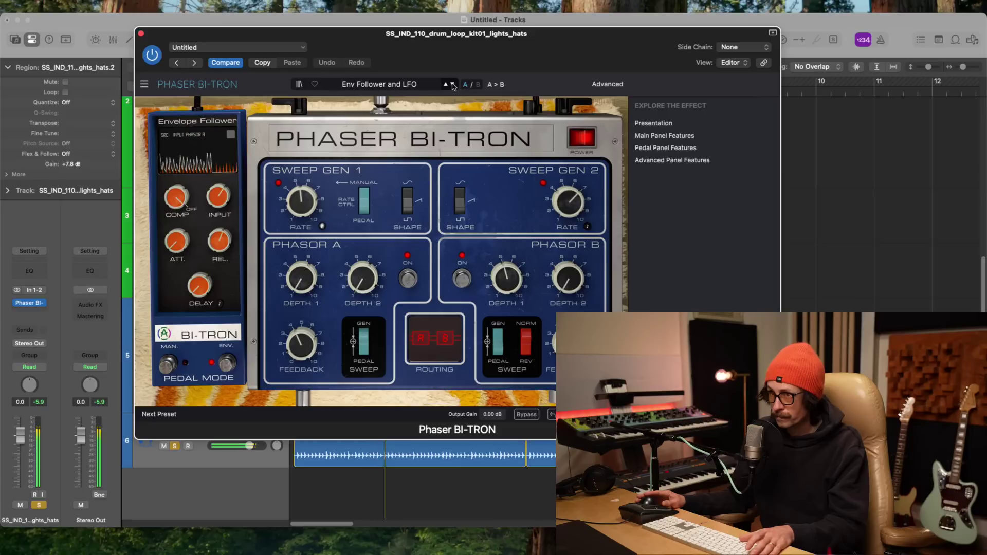
click(452, 85)
click(452, 86)
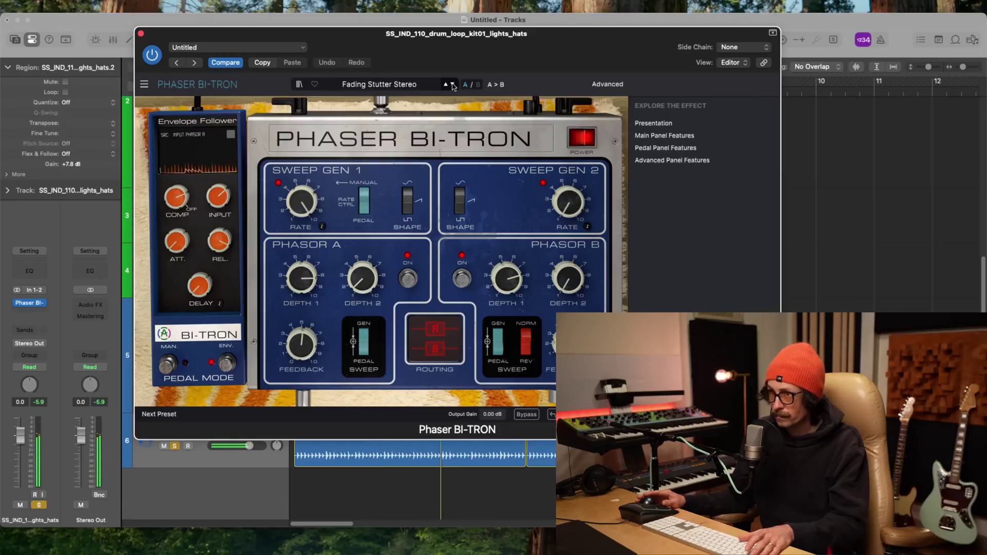
click(452, 85)
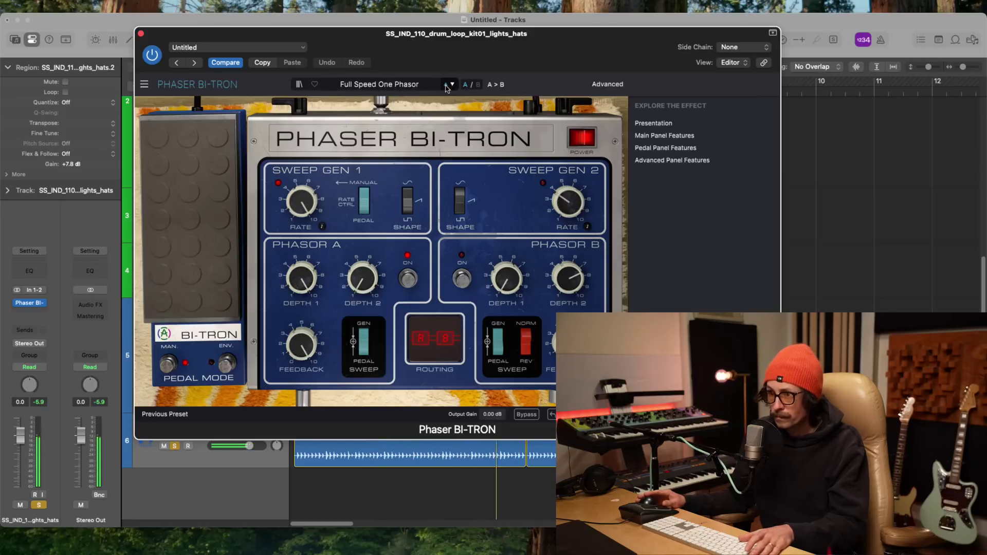
click(445, 85)
click(445, 85)
click(446, 86)
click(446, 85)
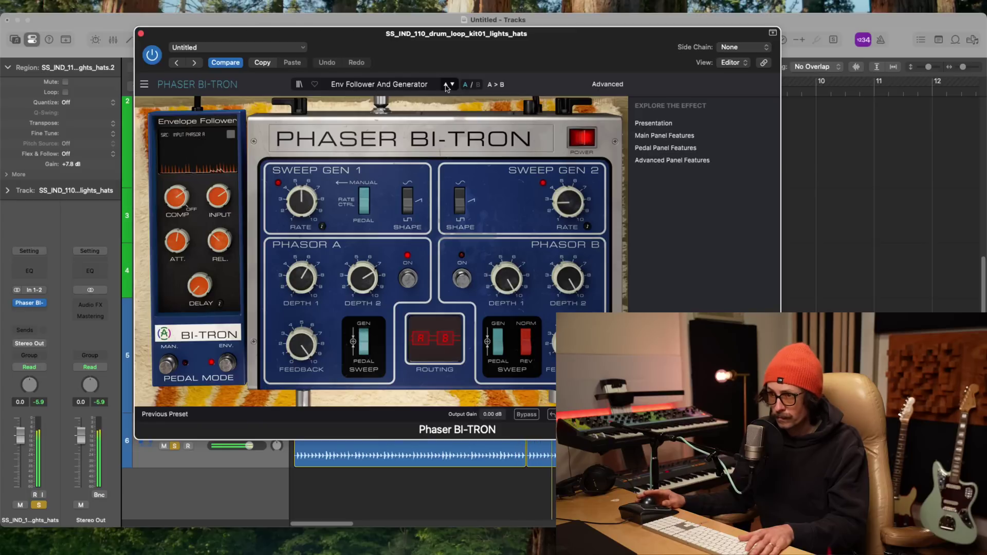
- Load the Dual Square Movement preset in Phaser BI-TRON and close the plug-in window
click(446, 85)
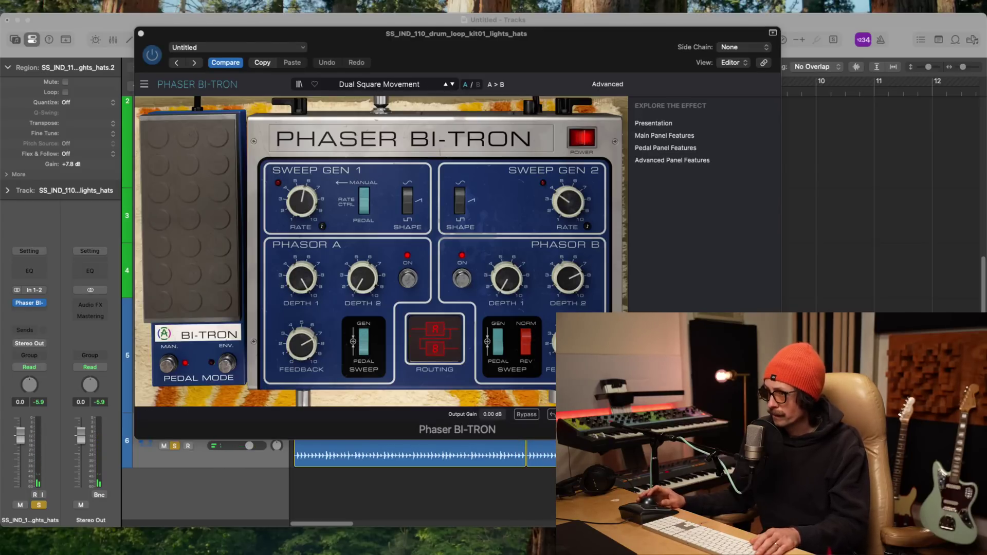
click(325, 330)
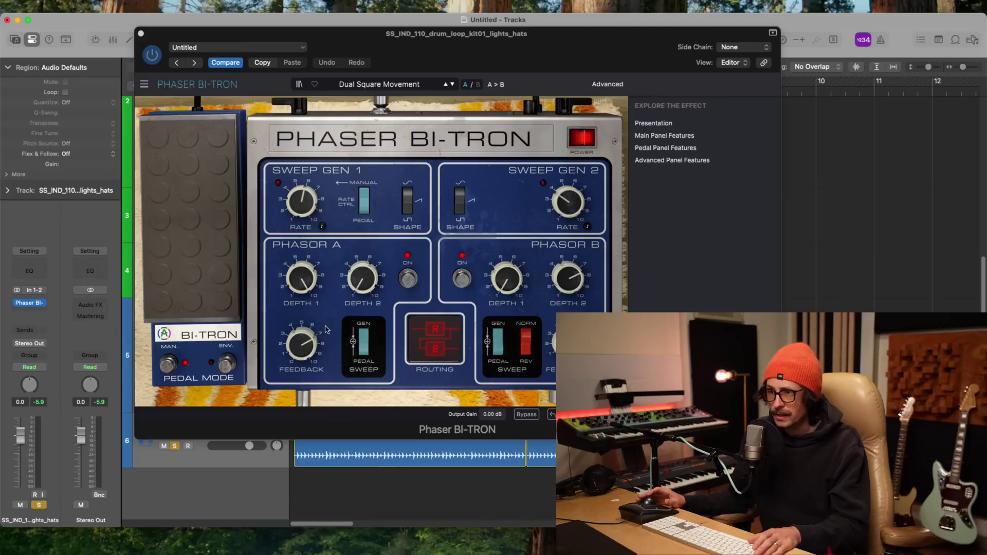
click(141, 34)
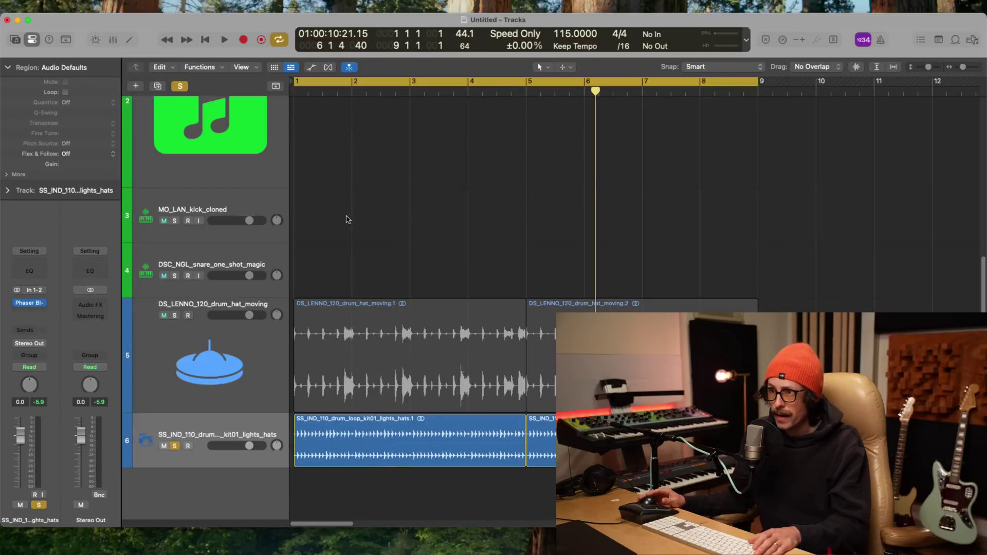
- Take the DS_LENNO_120_drum_hat_moving and SS_IND_110_drum_loop_kit01_lights_hats tracks out of solo
click(342, 335)
click(193, 353)
click(175, 316)
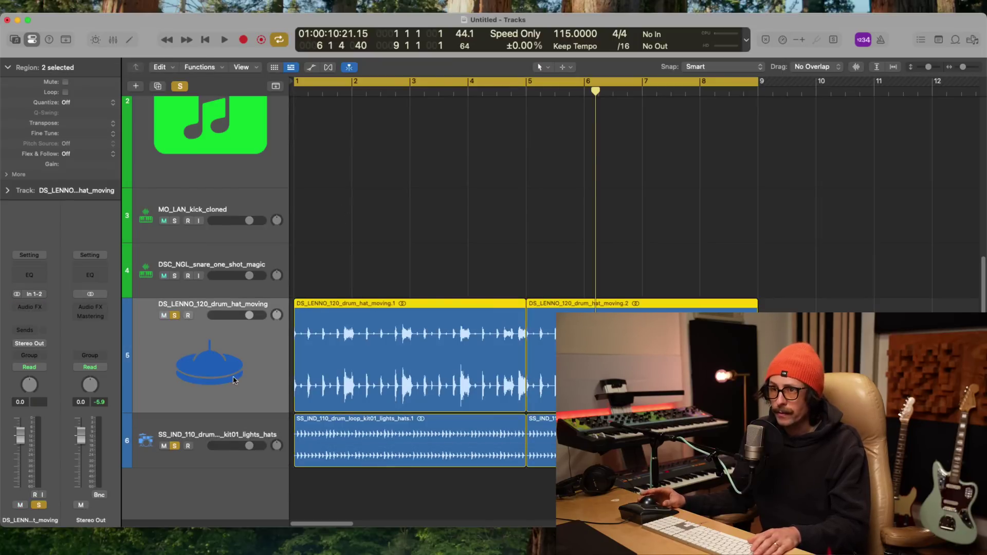
click(192, 437)
click(174, 316)
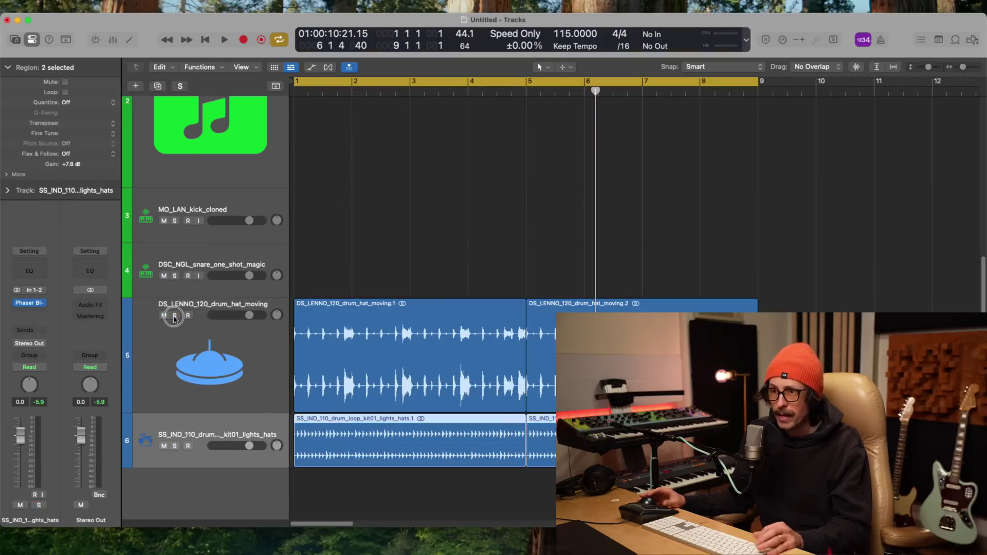
click(239, 369)
click(241, 432)
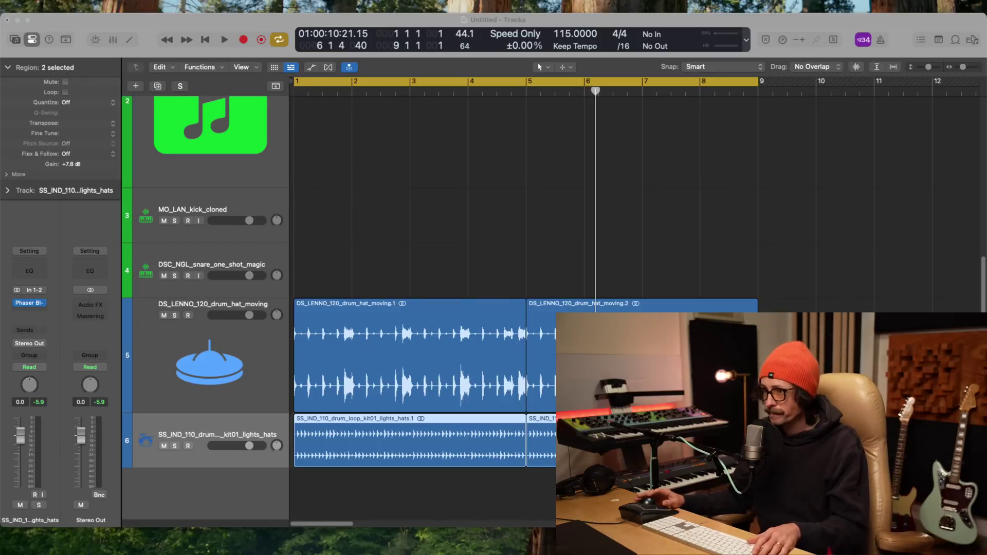
- Play the project and slightly lower the volume of the SS_IND_110_drum_loop_kit01_lights_hats track
click(235, 438)
key(space)
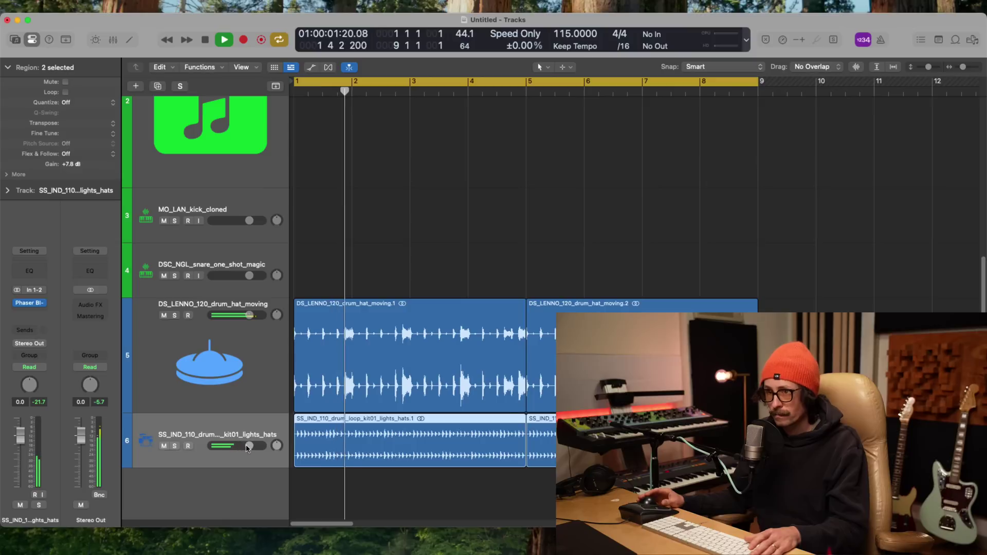
drag(249, 445, 237, 449)
- Select the MO_LAN_kick_cloned track, turn on Low Latency Mode and restart playback from bar 1
click(221, 215)
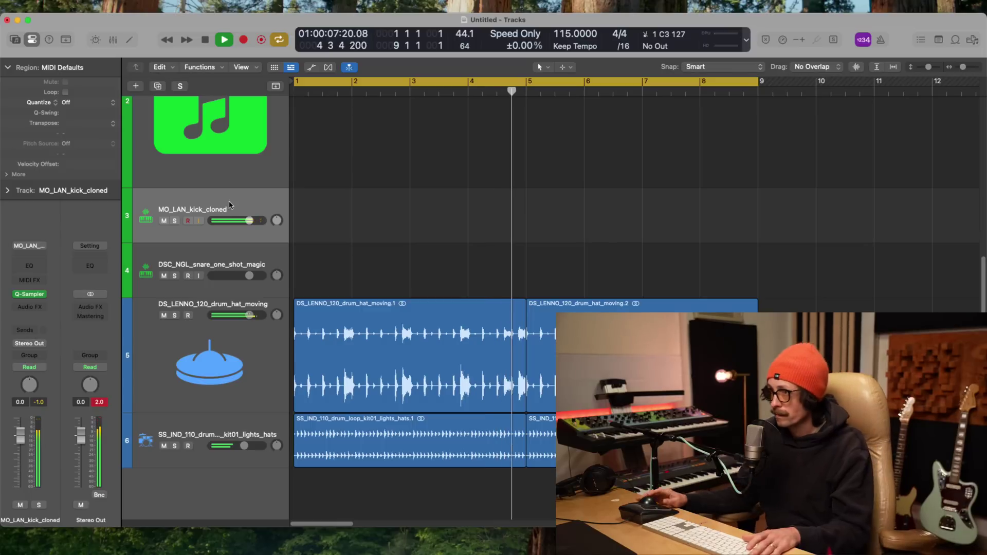
click(782, 40)
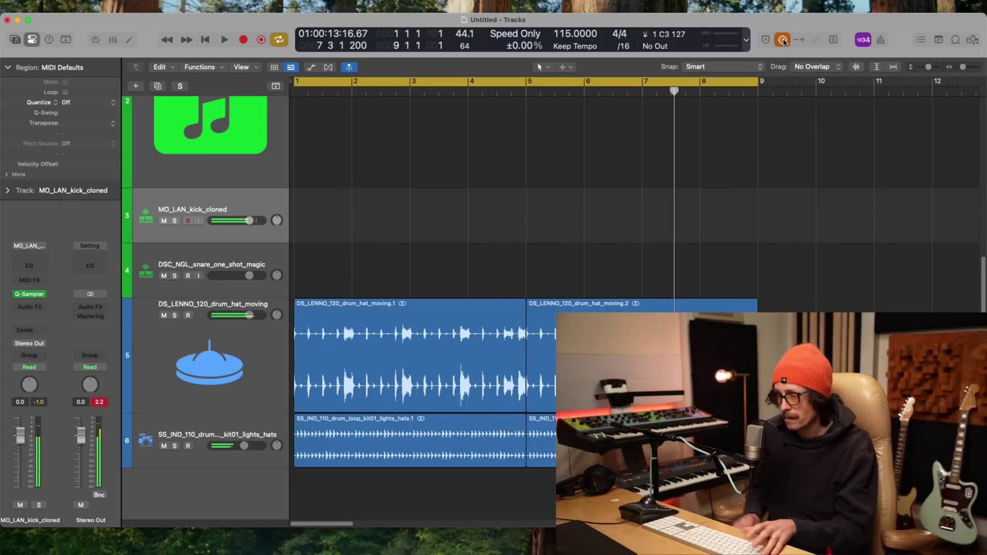
key(Return)
key(Return)
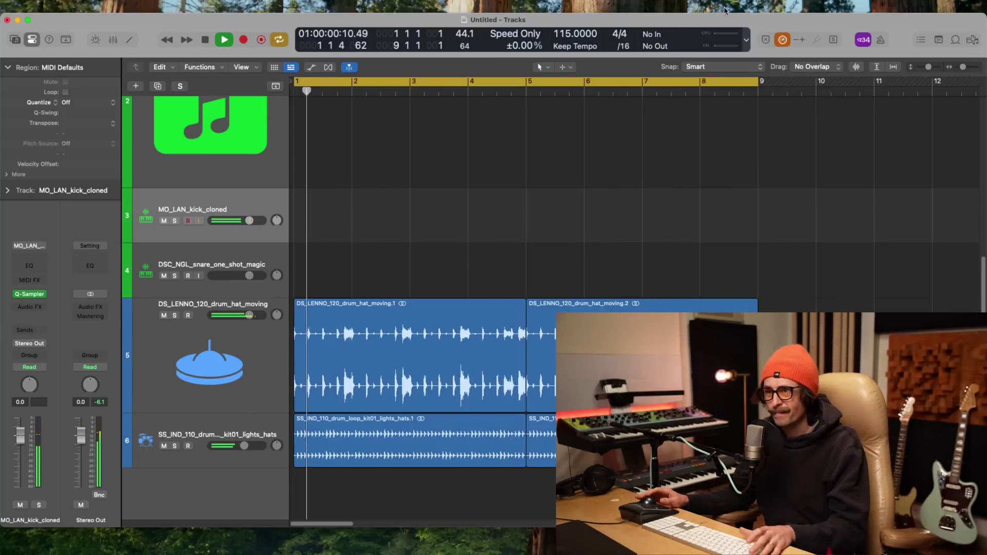
- Rehearse and record a snare part on the DSC_NGL_snare_one_shot_magic track over the hat loops
click(254, 259)
key(Return)
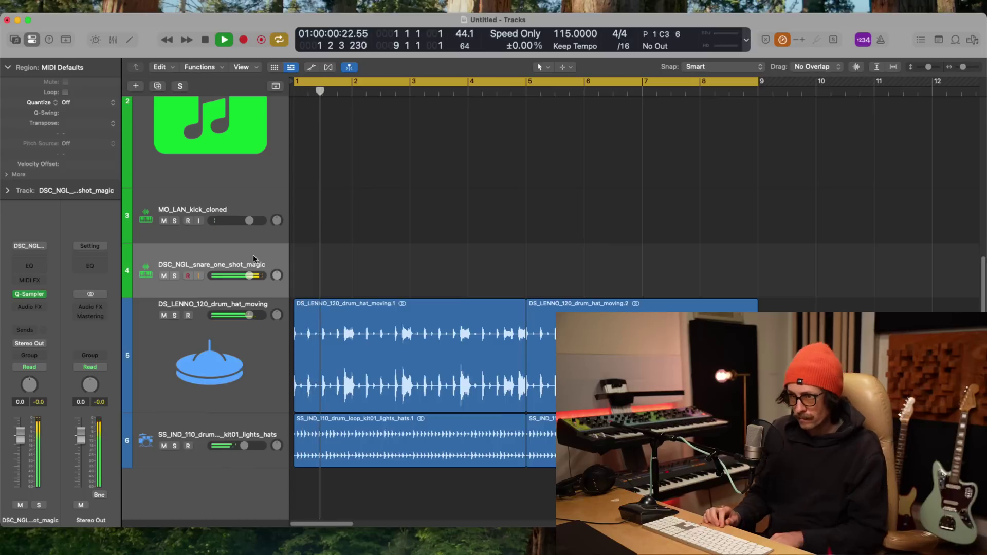
key(Return)
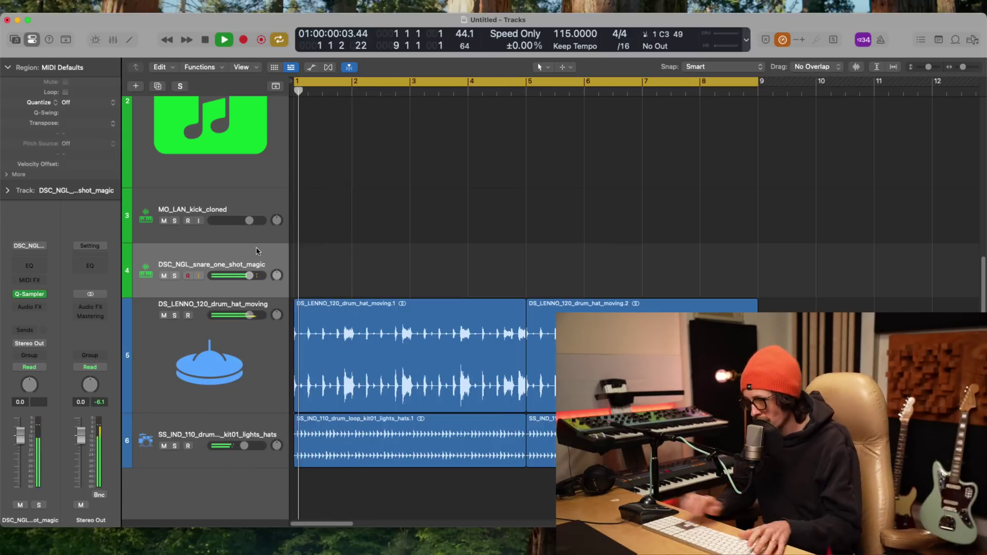
key(space)
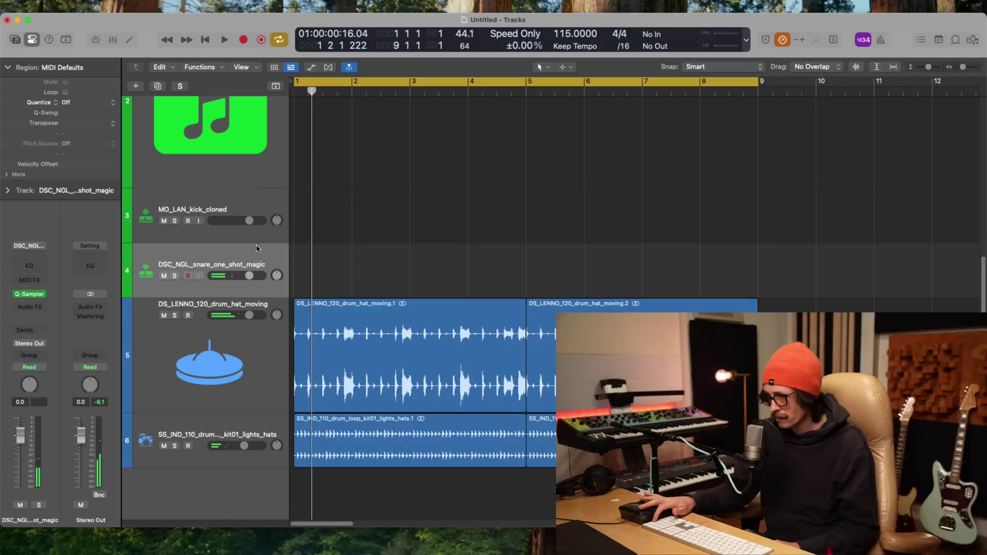
click(242, 40)
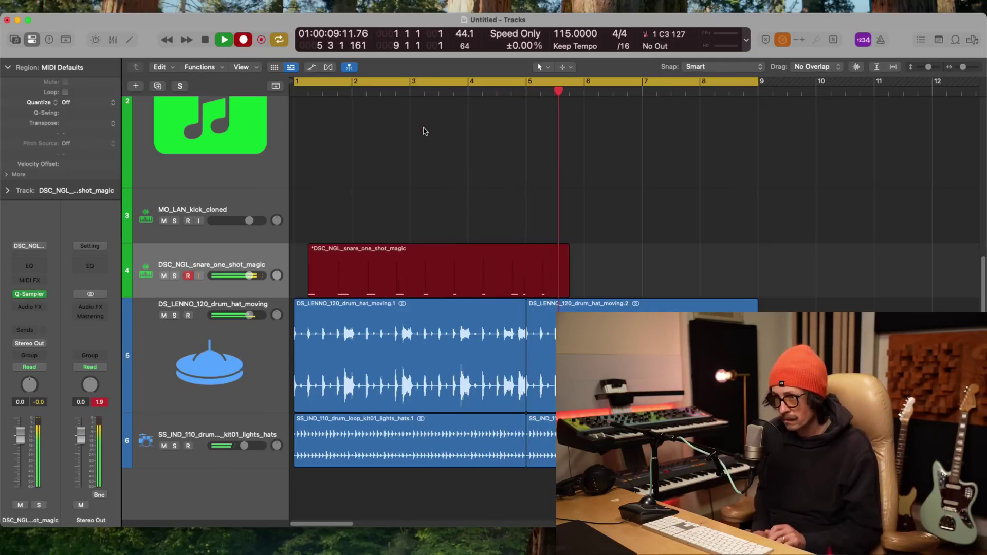
key(space)
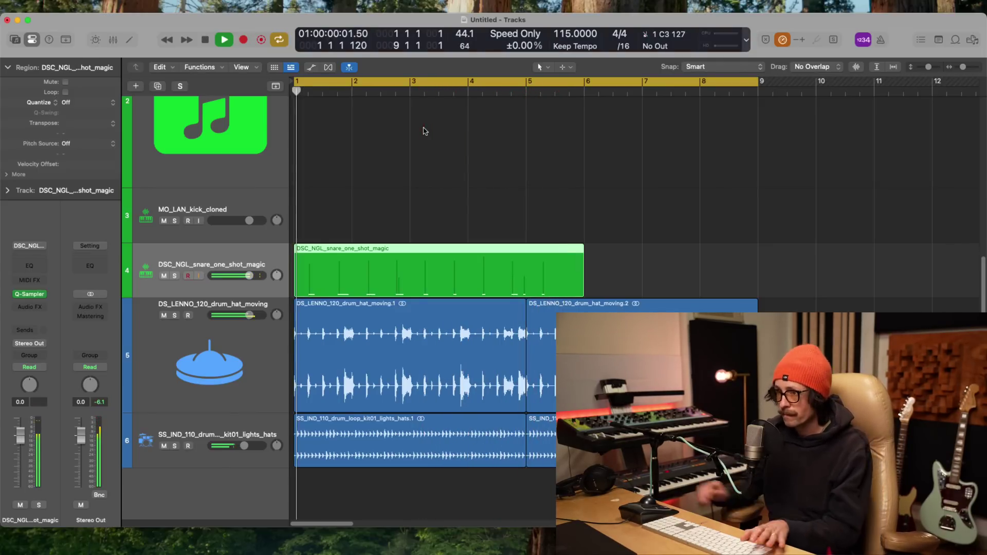
- Split the recorded snare region at bar 5 and delete the part after it
super+click(524, 249)
click(525, 249)
key(Delete)
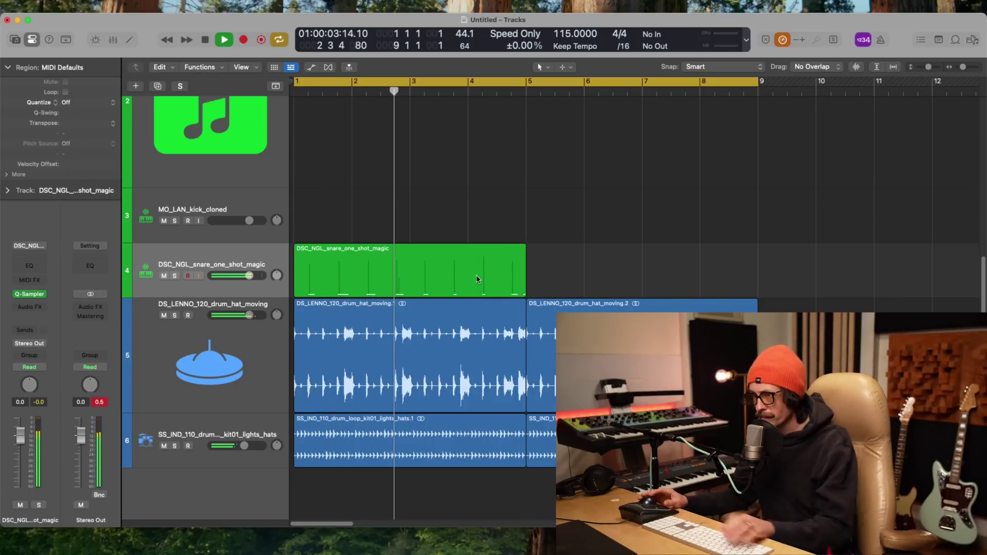
- Open the snare region in the Piano Roll, select all its notes and close the editor
double_click(476, 275)
key(super+a)
key(Return)
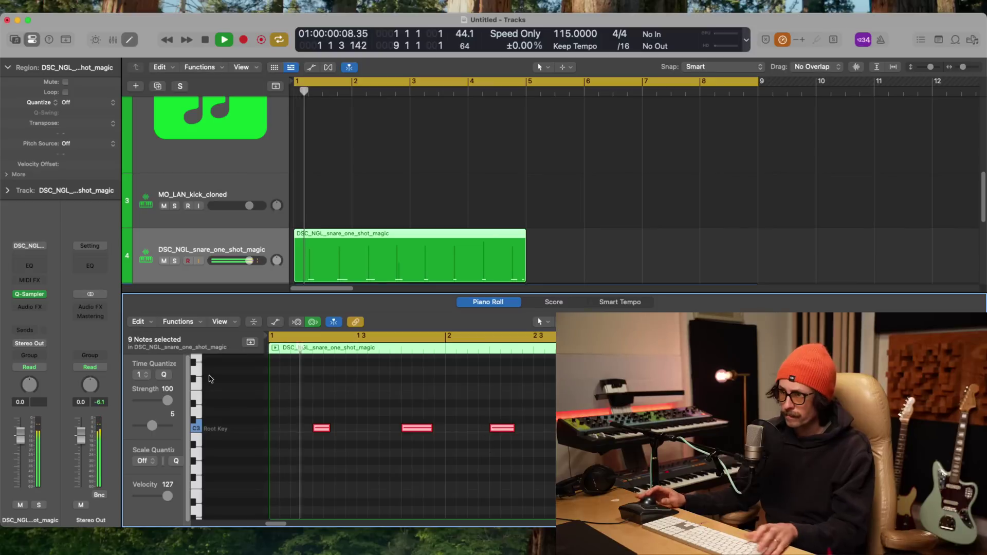
key(e)
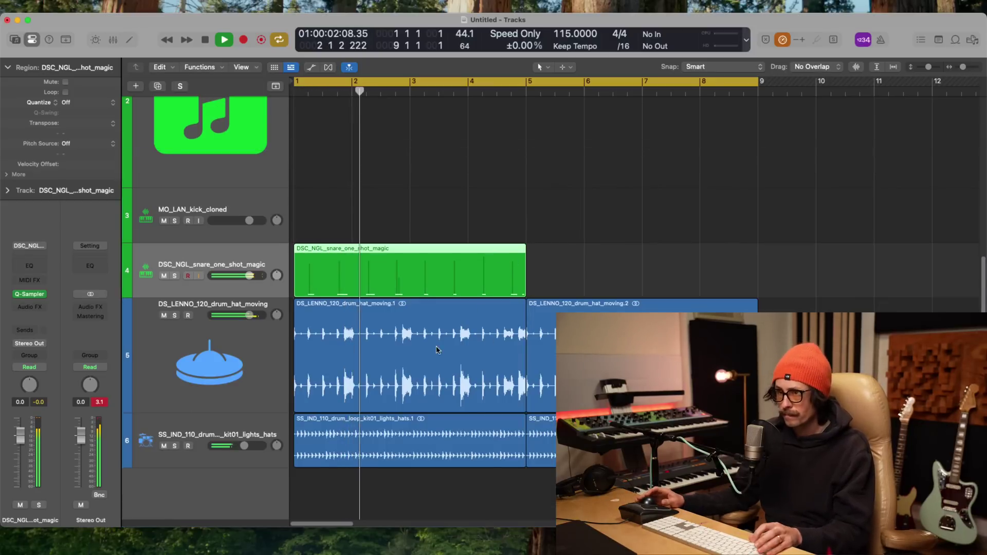
- Set the volume of the DS_LENNO_120_drum_hat_moving track to -1.6 dB
click(269, 353)
drag(250, 315, 239, 316)
- Repeat the DSC_NGL_snare_one_shot_magic region with one copy and no adjustment
click(516, 267)
key(super+r)
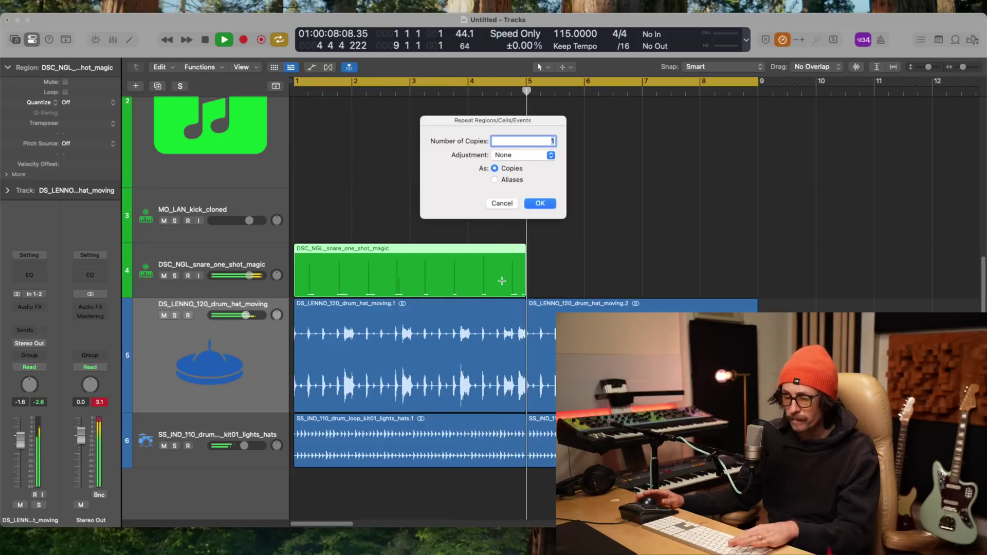
key(Return)
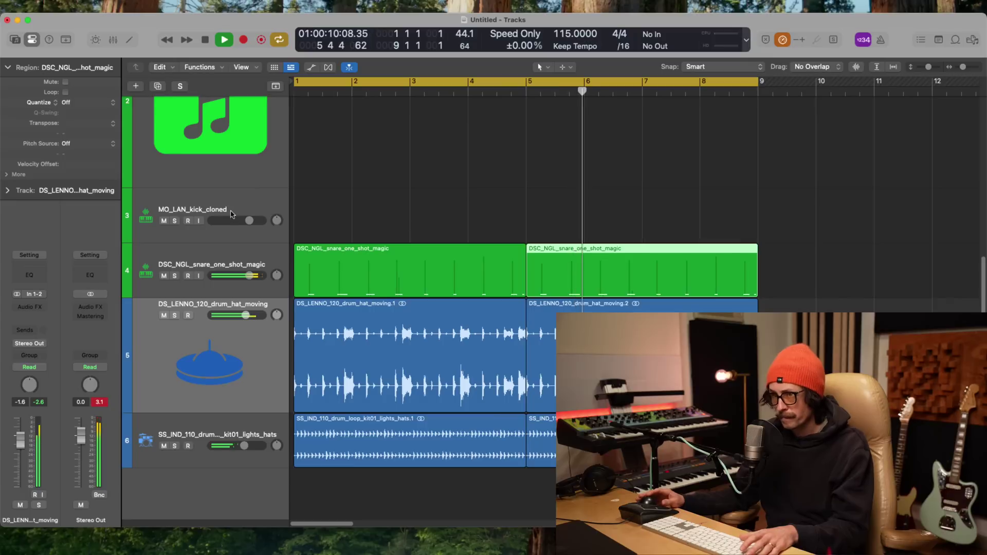
- Select the MO_LAN_kick_cloned track, audition the kick over the loop from bar 1 and stop playback
click(462, 229)
key(Return)
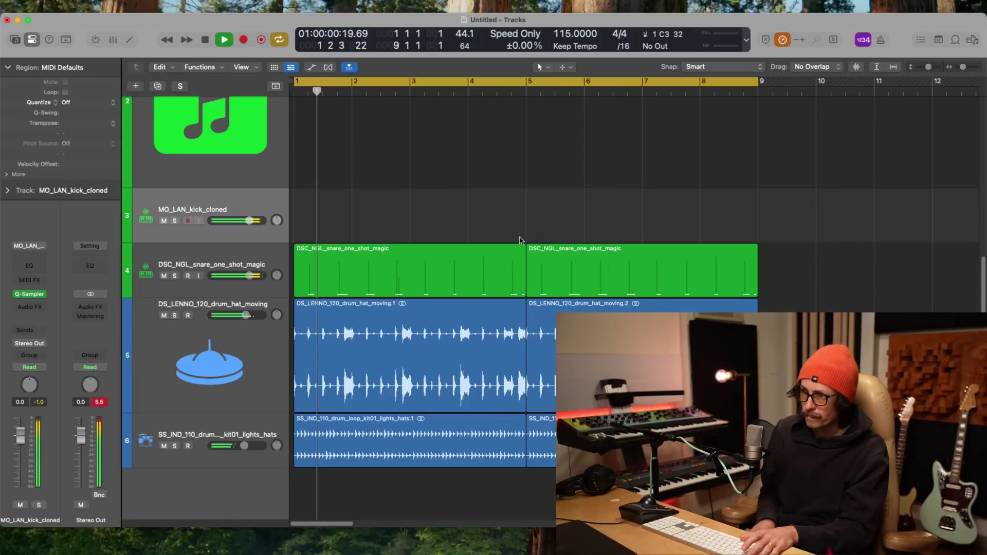
key(space)
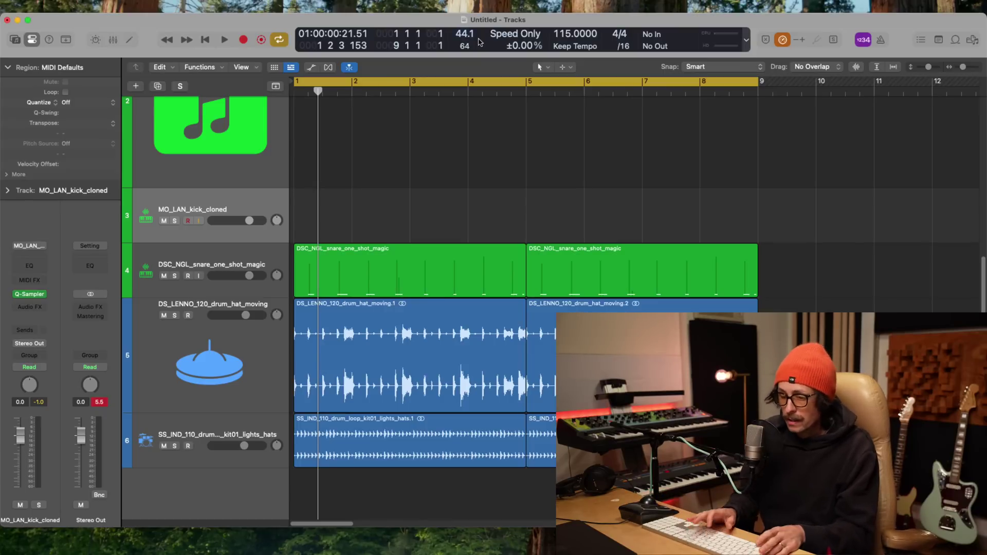
- Assign the numeric keypad * to the Record command by key position and close the Key Command Assignments window
key(alt+k)
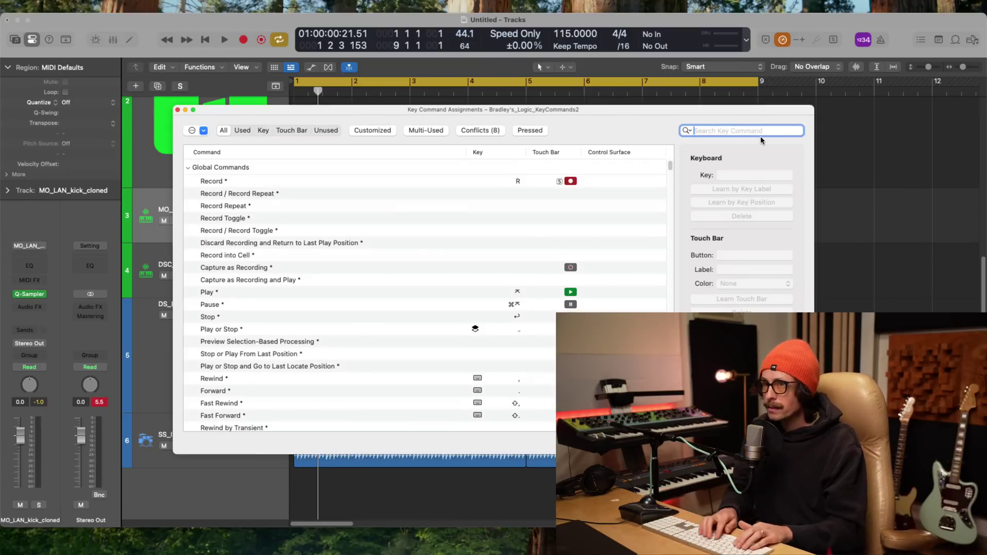
click(380, 183)
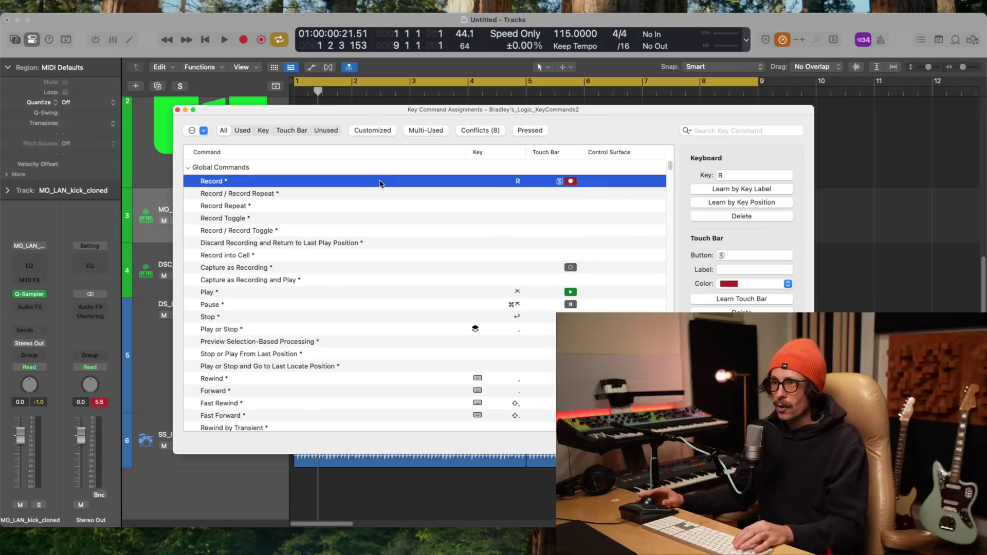
click(753, 204)
key(KP_Multiply)
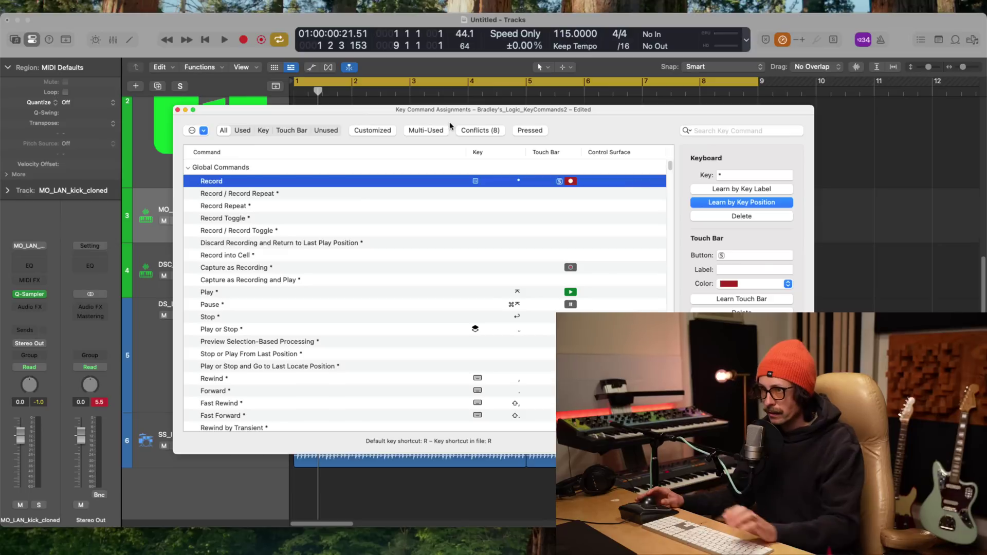
click(177, 109)
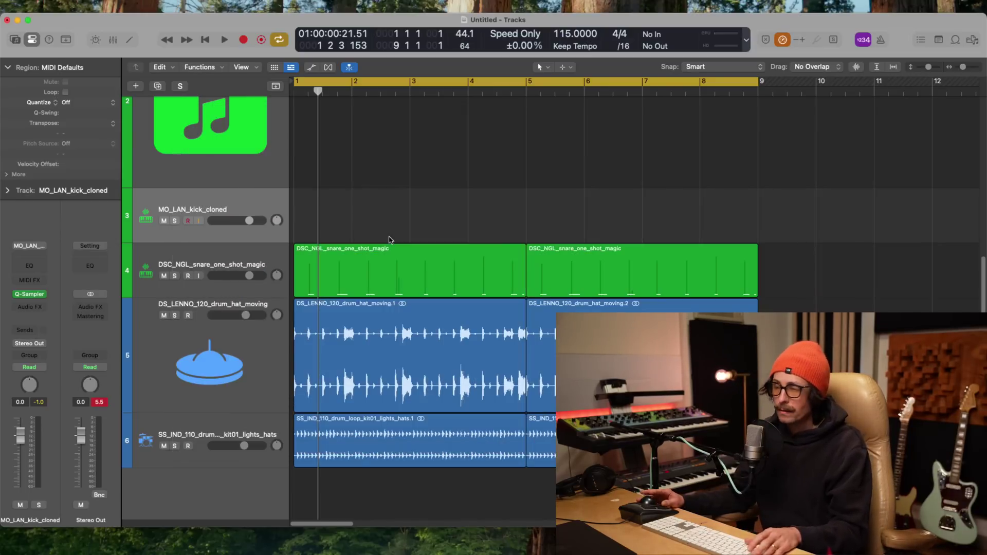
- Test the new Record key command on the MO_LAN_kick_cloned track and check its entry in Key Command Assignments
key(KP_Multiply)
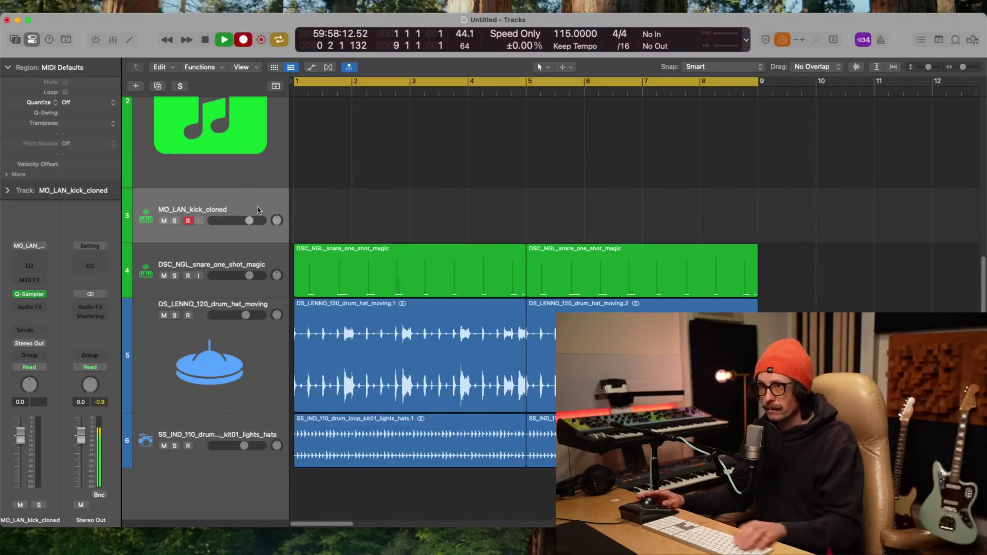
key(space)
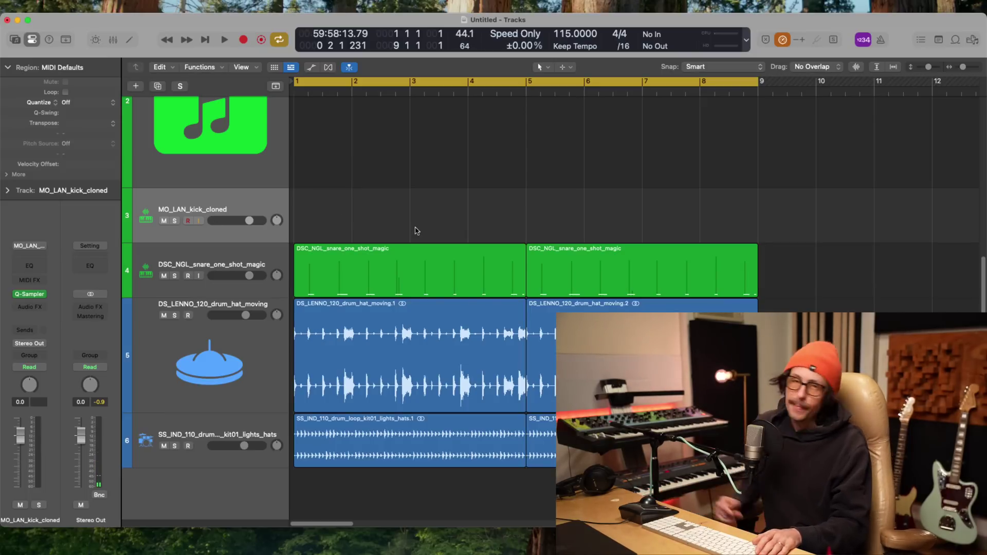
key(alt+k)
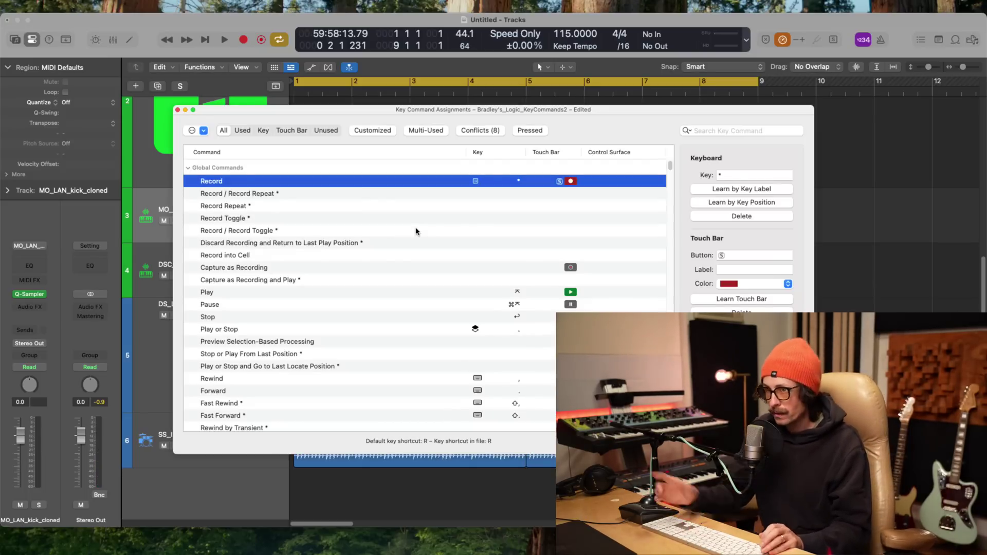
click(178, 110)
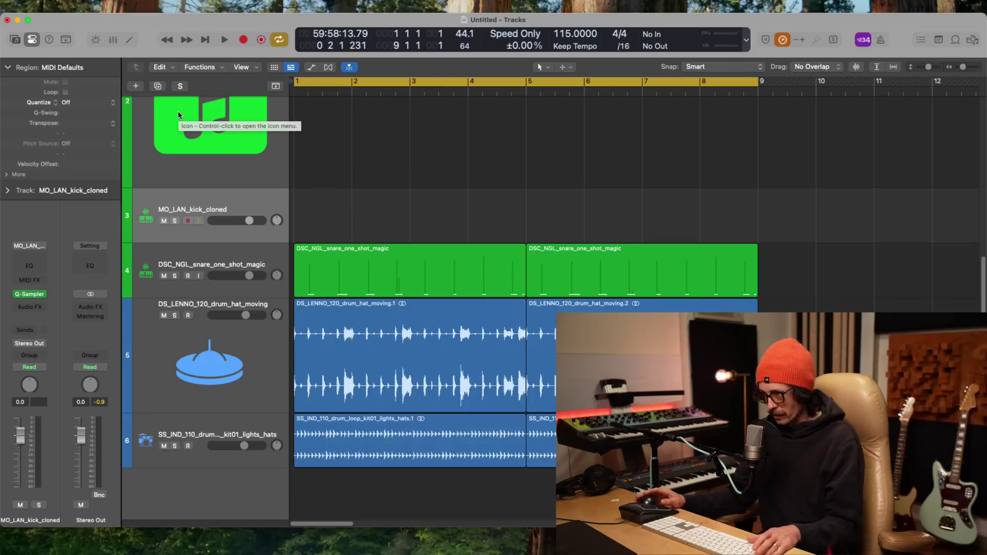
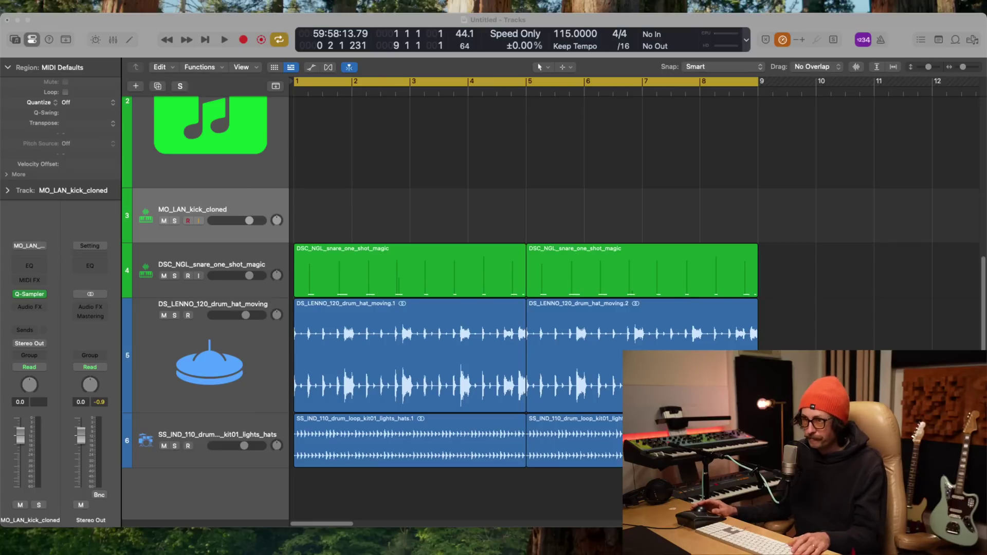
- Select the DS_LENNO_120_drum_hat_moving track, clear the region selection and briefly play the drum loop
click(216, 359)
click(741, 256)
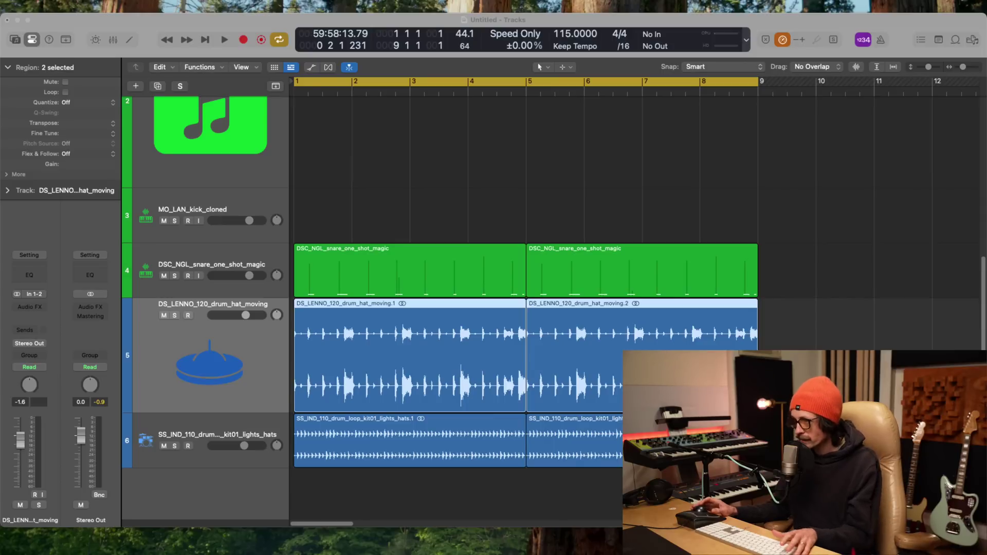
click(832, 346)
key(space)
key(a)
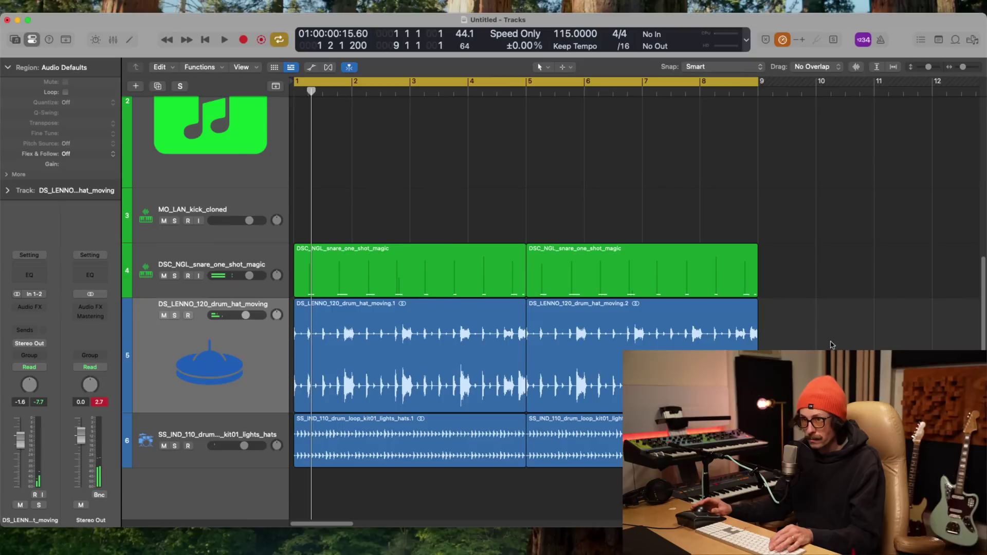
- Record a kick pattern over bars 1 to 8 on the MO_LAN_kick_cloned track and stop playback
click(236, 210)
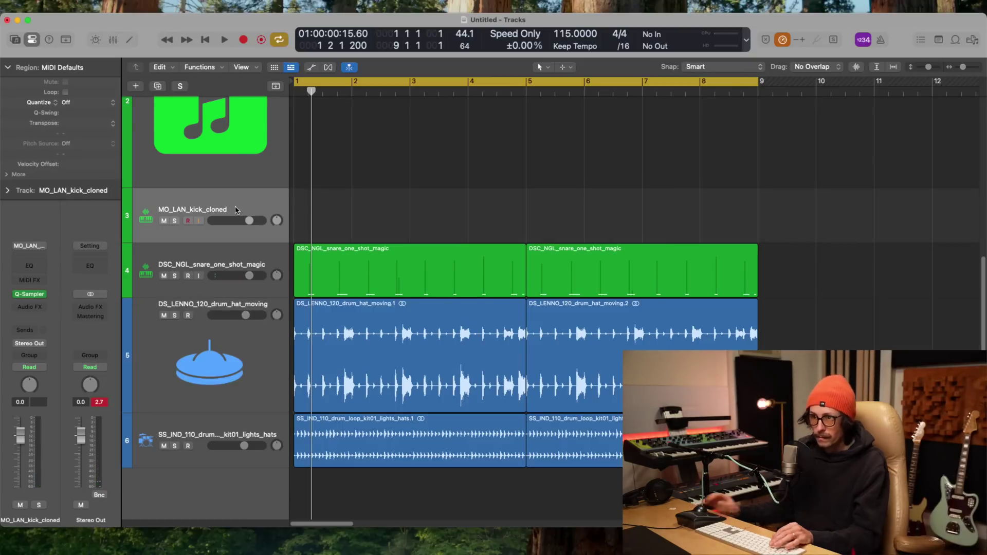
key(a)
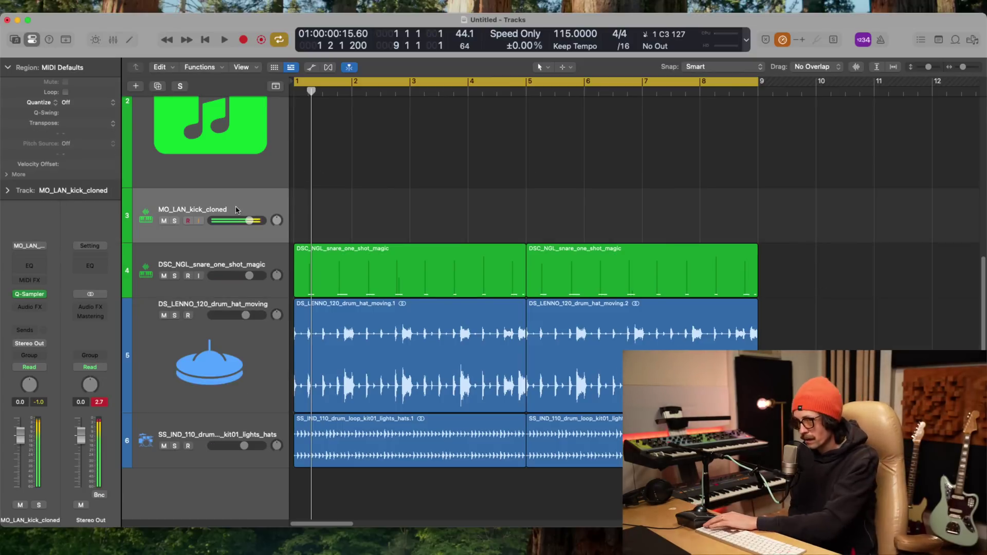
key(r)
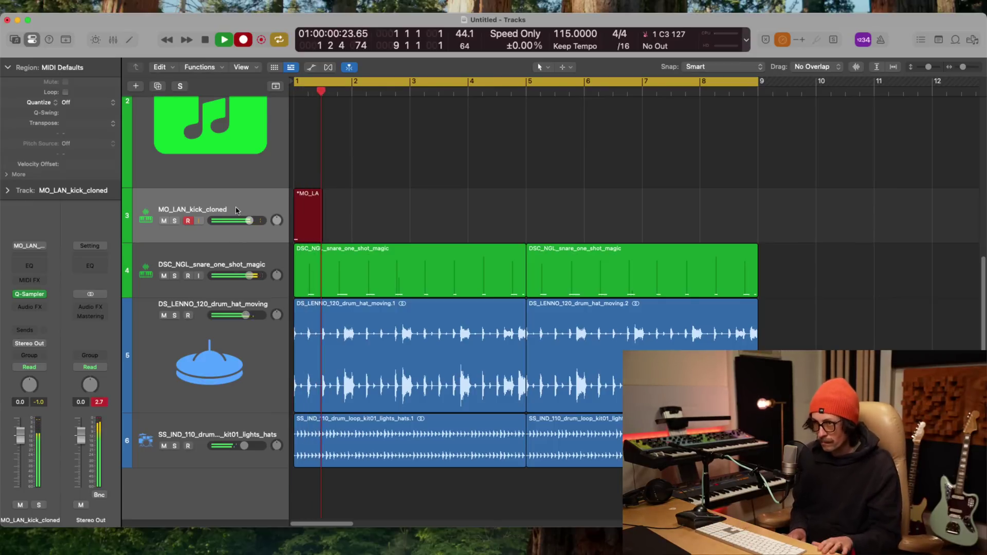
key(a)
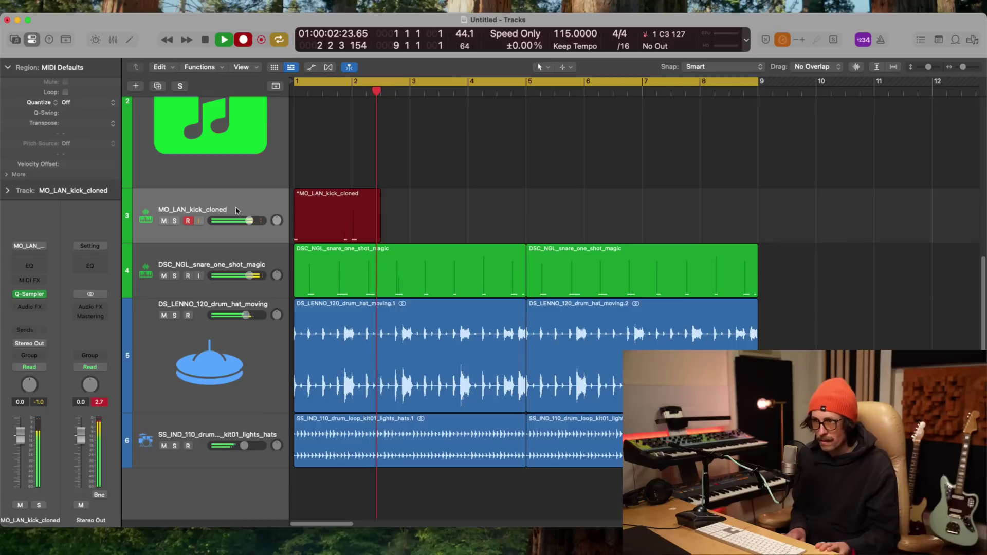
key(a)
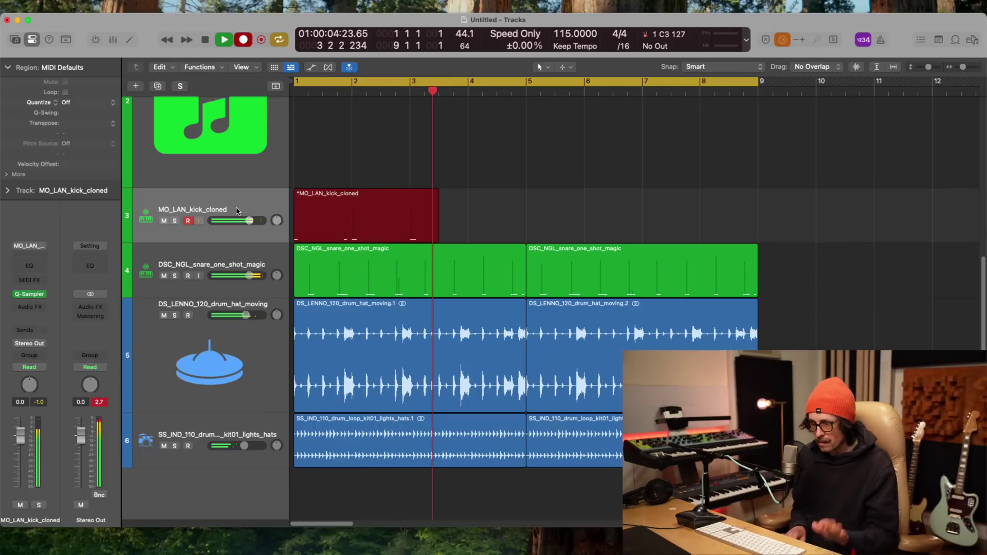
key(a)
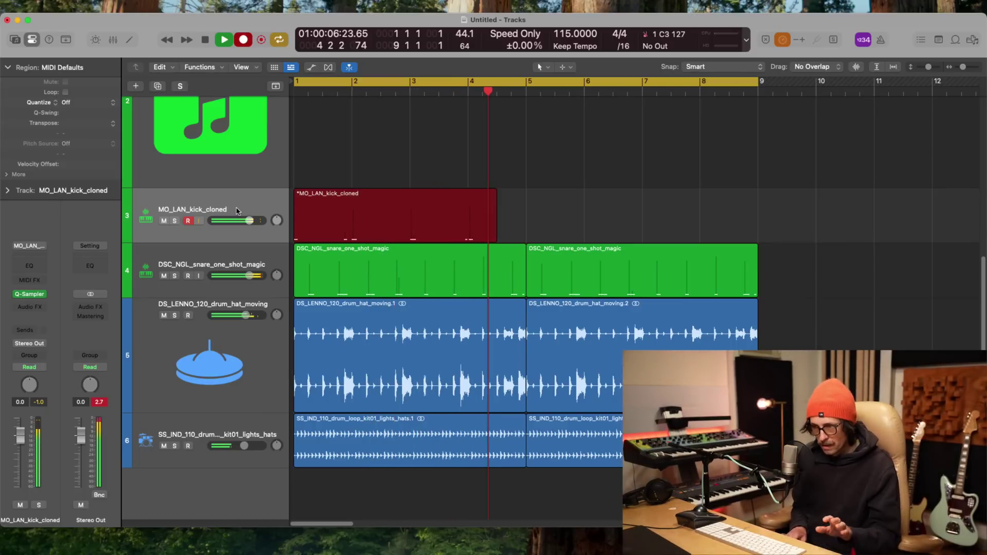
key(a)
key(a)
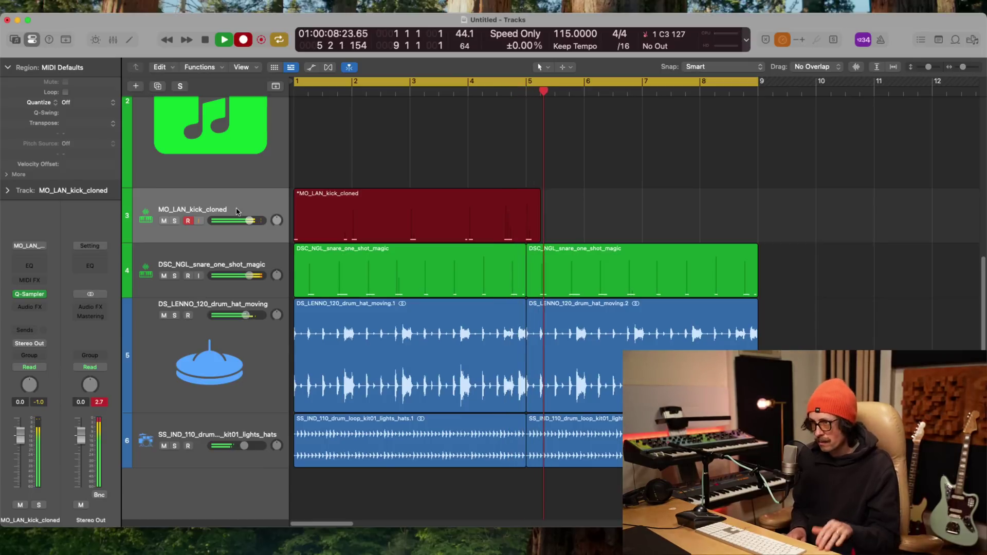
key(a)
key(a)
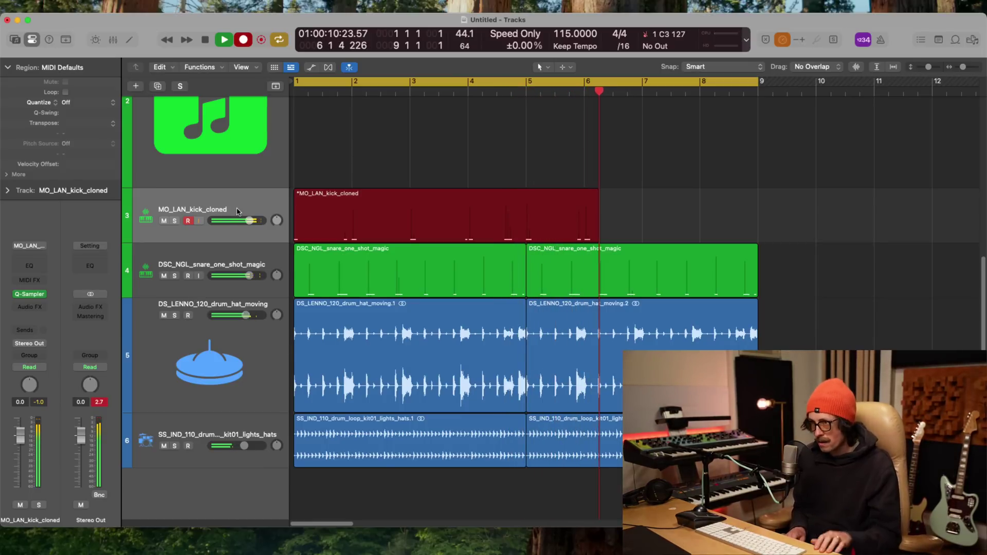
key(a)
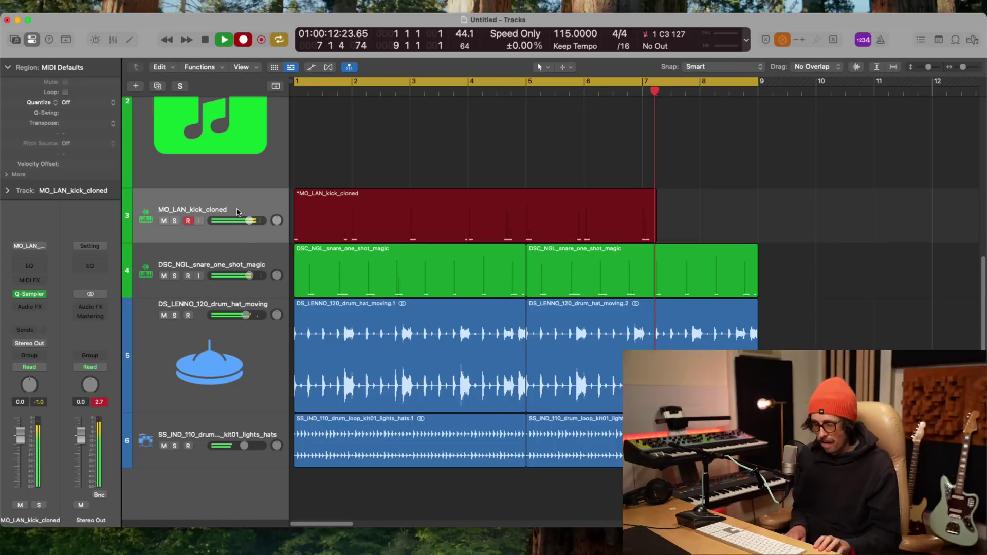
key(a)
key(a)
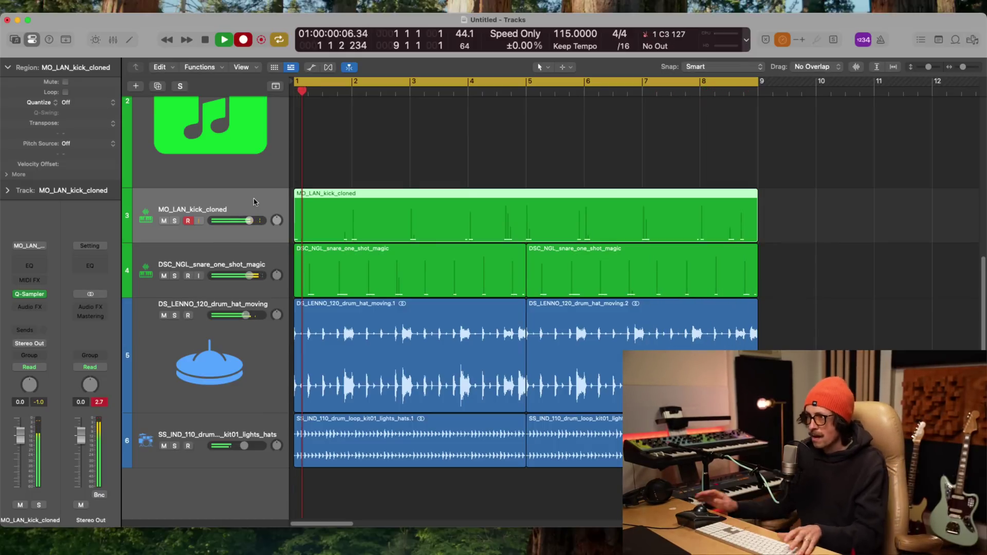
key(space)
- Open the recorded kick region in the Piano Roll, lower the kick track's volume to -1.5 dB during playback and close the editor
key(space)
double_click(470, 214)
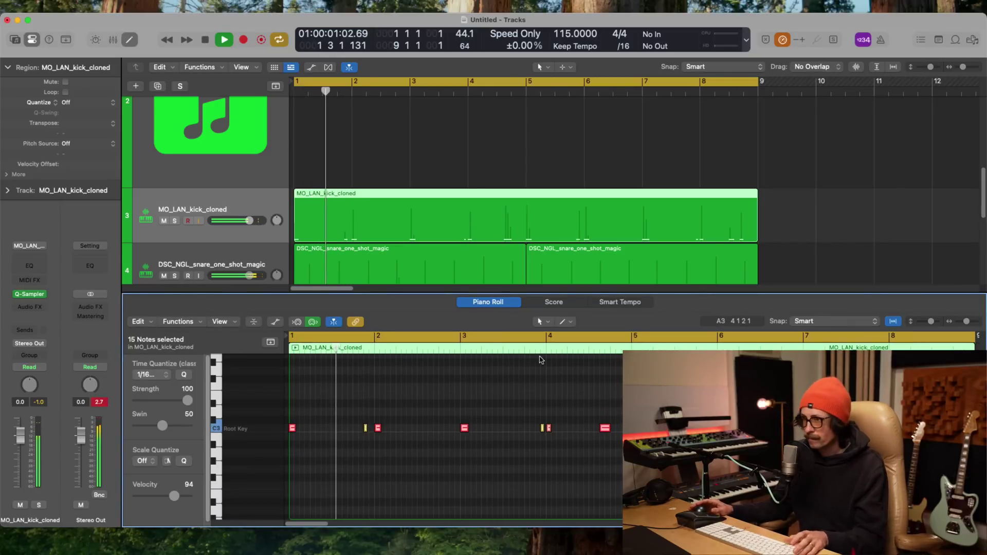
drag(244, 221, 240, 221)
key(space)
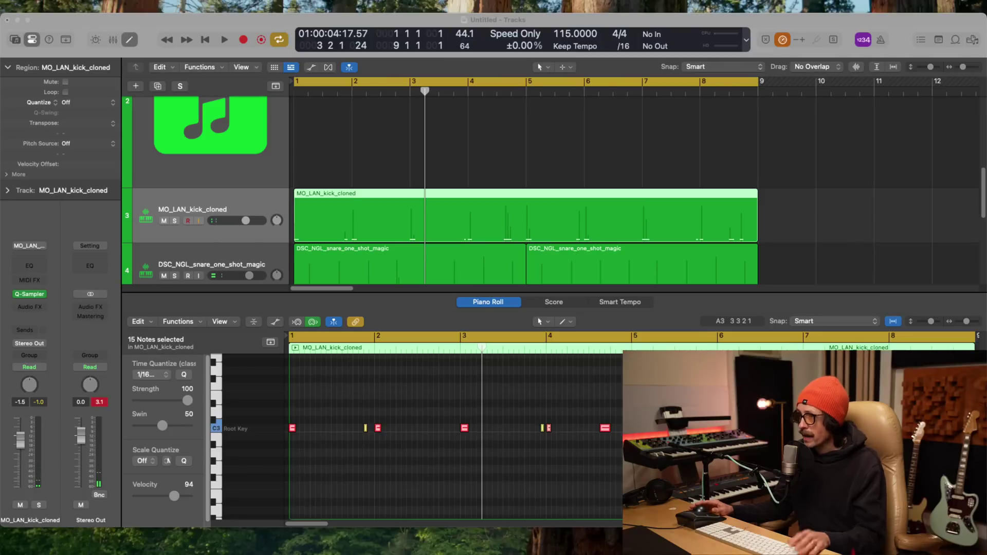
click(640, 221)
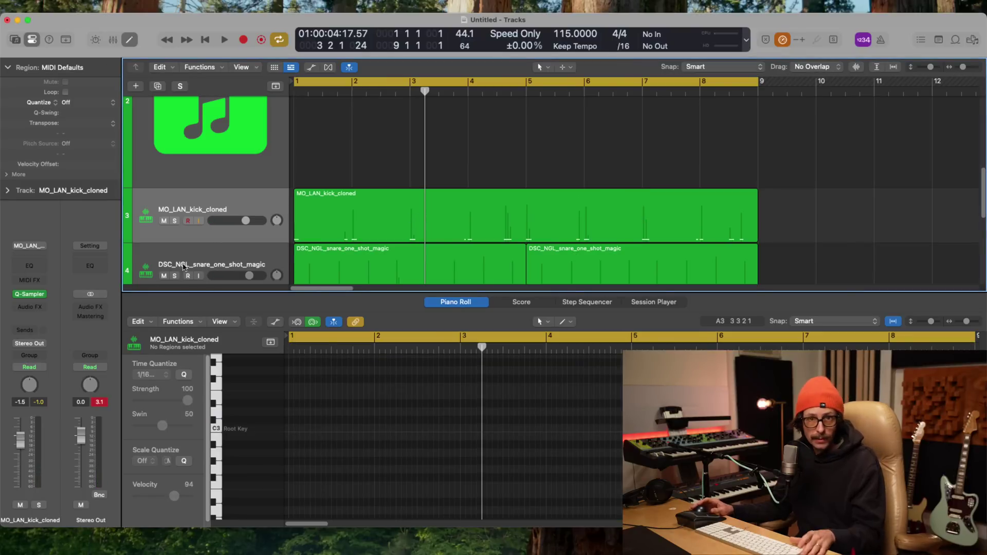
key(e)
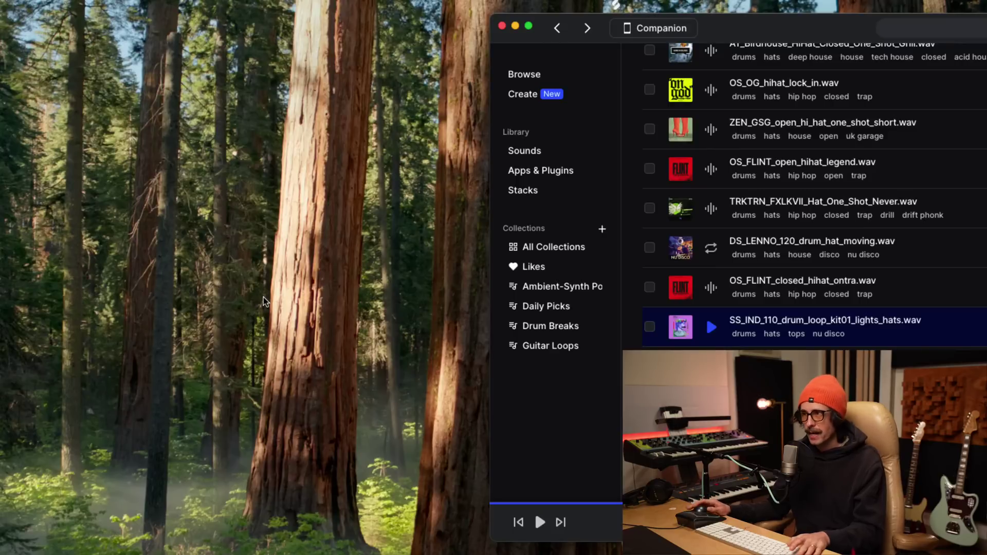
- Switch to Splice and filter the "indie drums" sample results by kicks instead of hats
drag(784, 24, 325, 26)
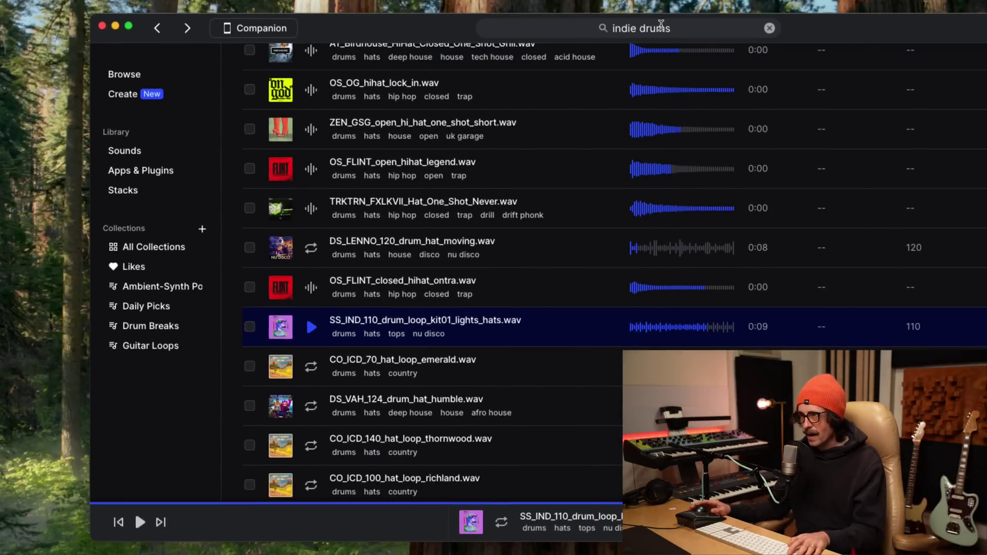
key(Return)
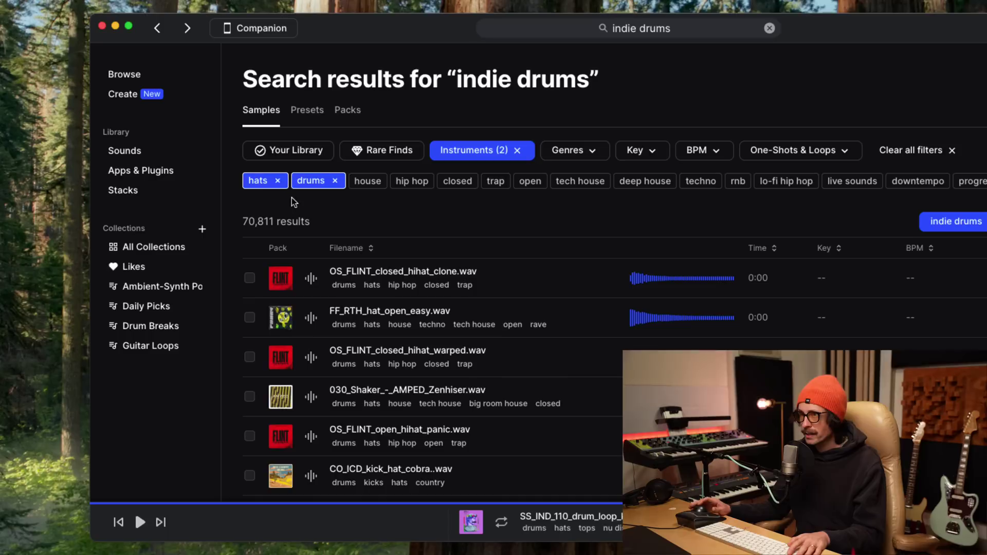
click(277, 180)
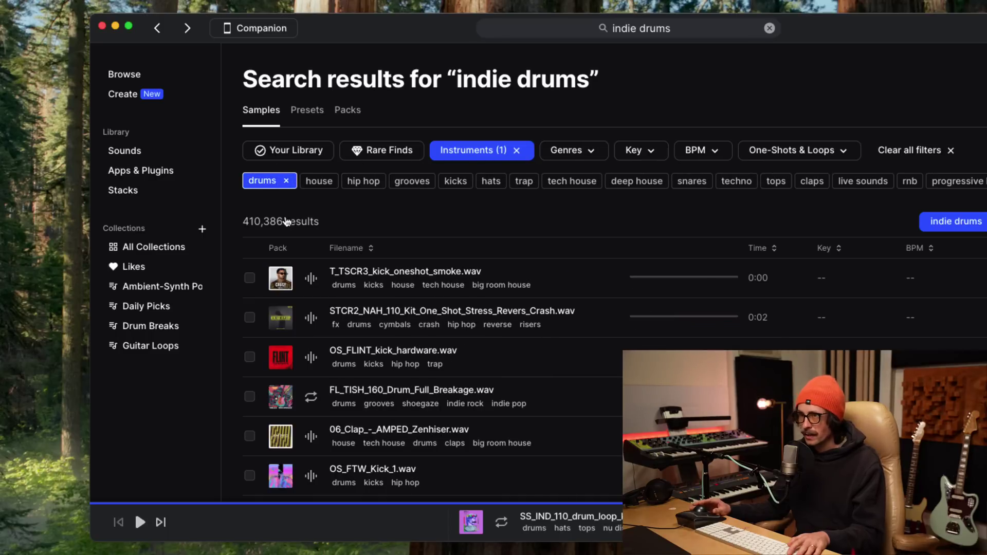
click(456, 181)
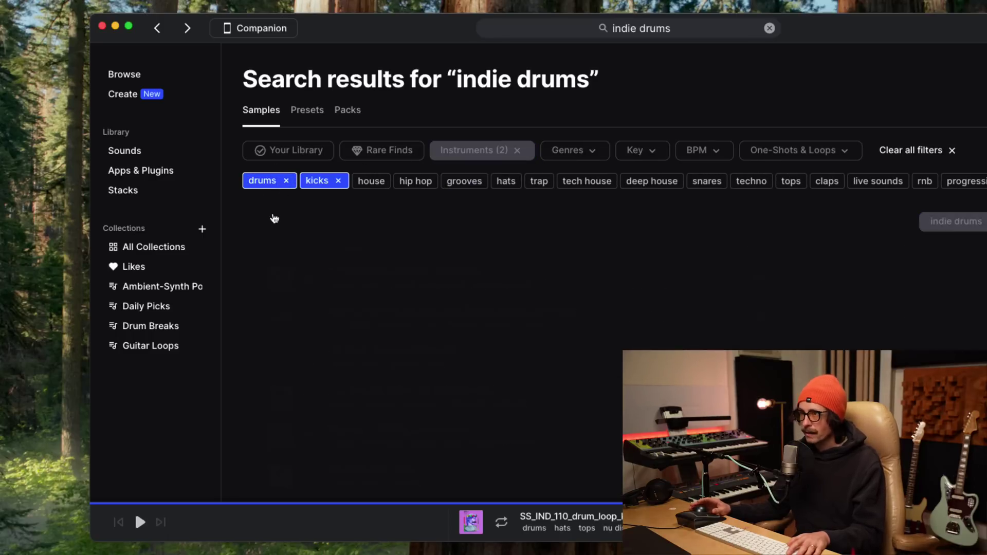
drag(335, 31, 596, 4)
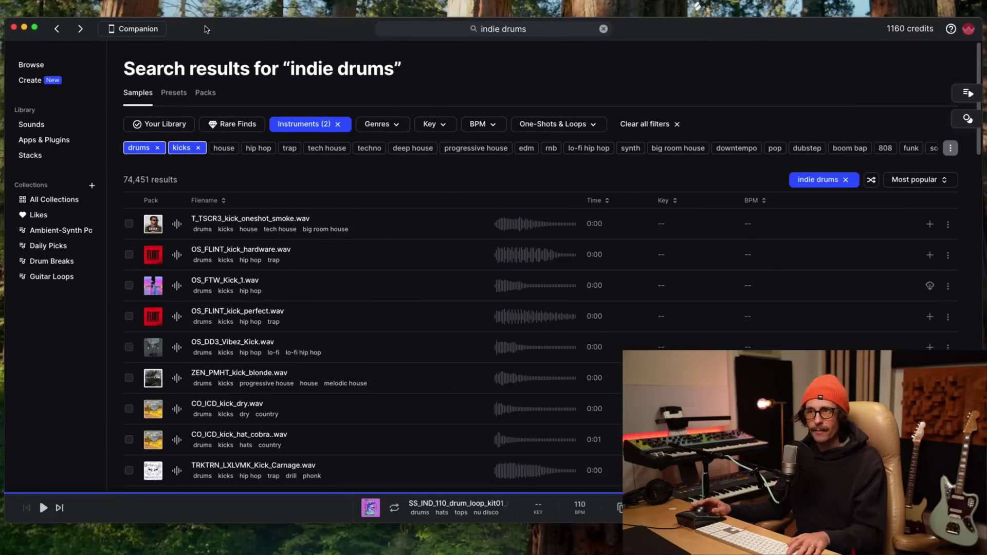
drag(205, 26, 800, 7)
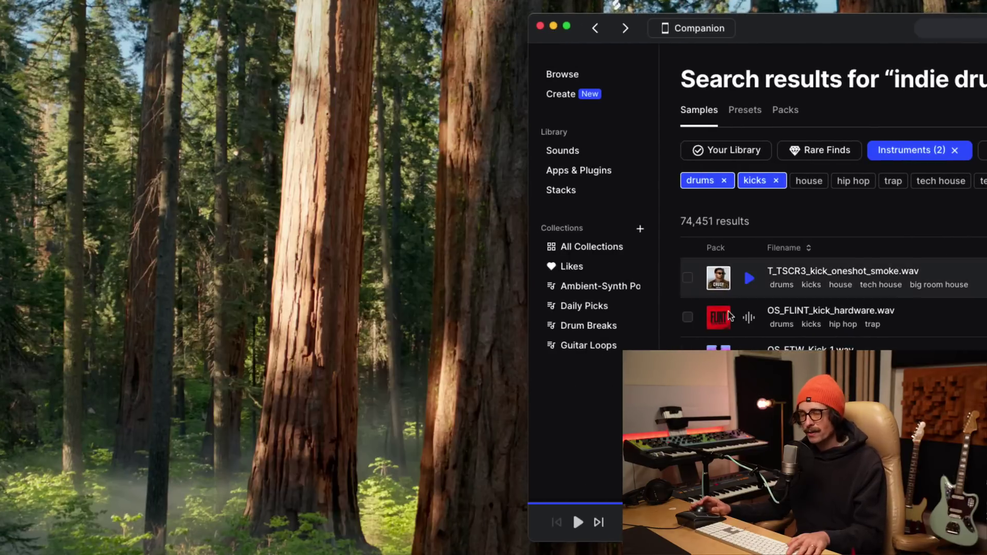
- Audition the kick samples from T_TSCR3_kick_oneshot_smoke.wav down to CO_ICD_kick_dry.wav
key(super+Tab)
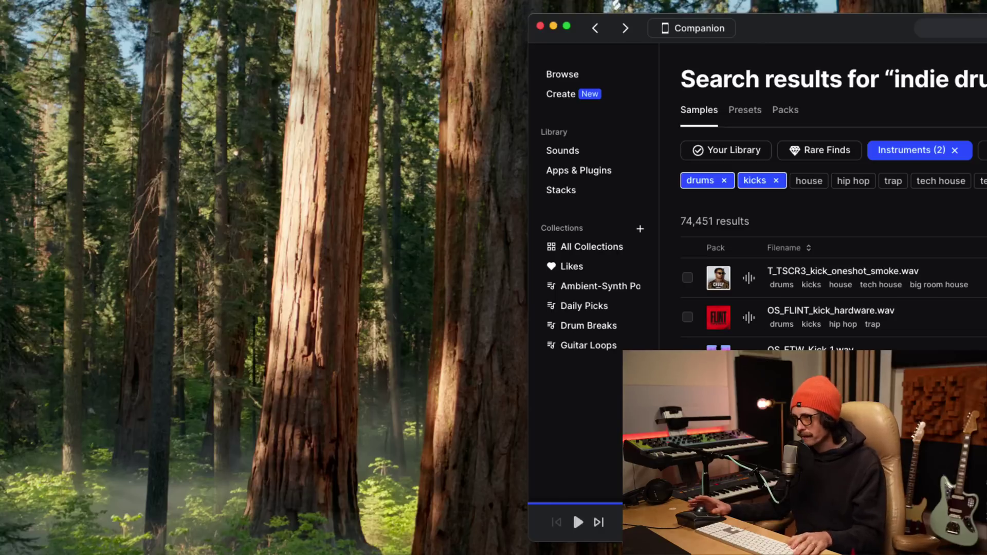
click(748, 278)
key(Down)
key(Down)
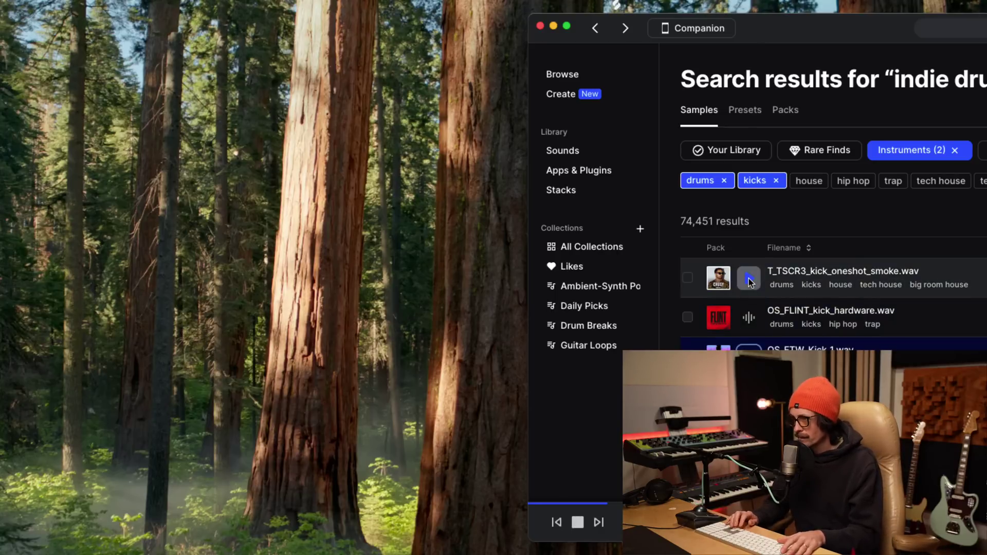
key(Down)
key(Down)
key(Down)
key(Down)
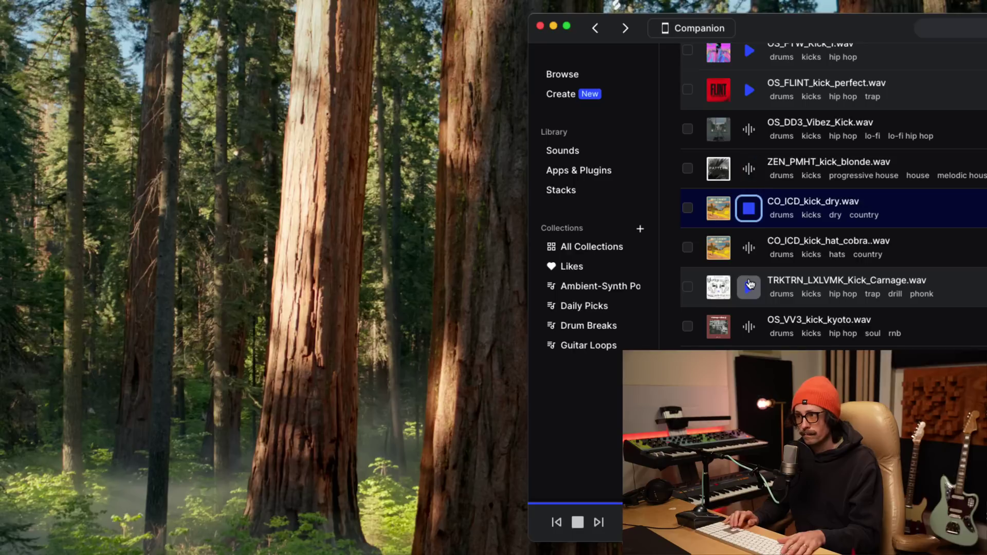
- Compare CO_ICD_kick_dry.wav with the neighbouring kicks and add it to the library
key(Up)
key(Down)
key(Down)
key(Down)
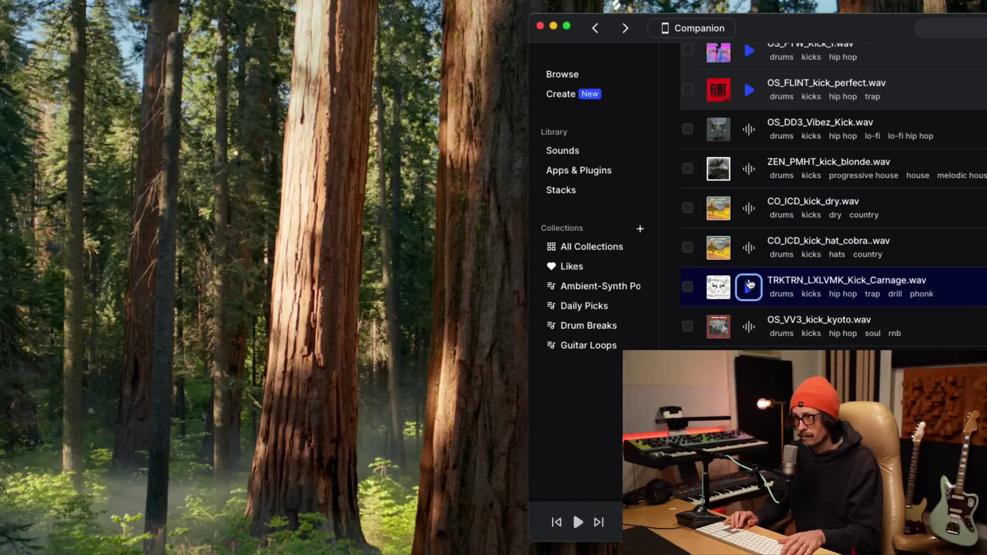
key(Up)
key(Up)
key(Down)
key(Up)
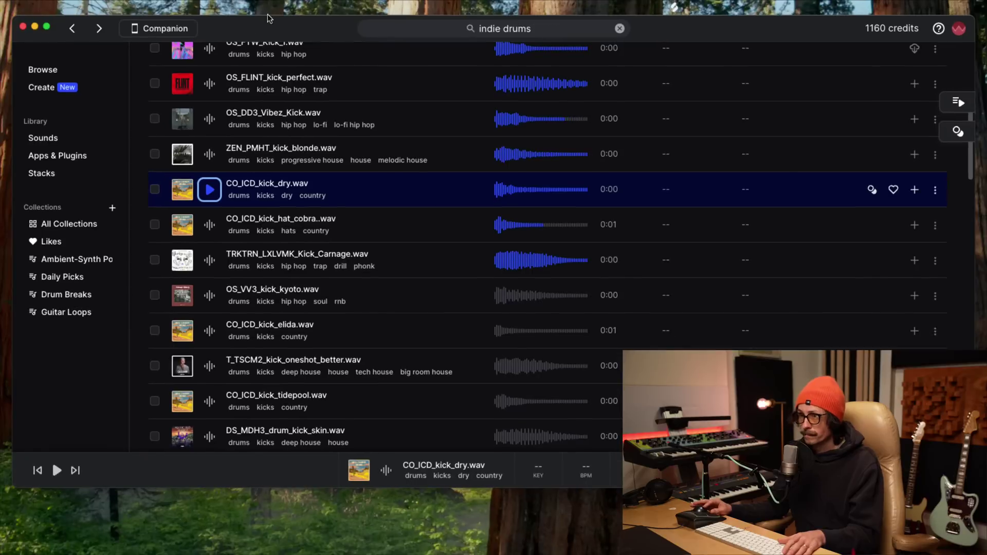
click(919, 195)
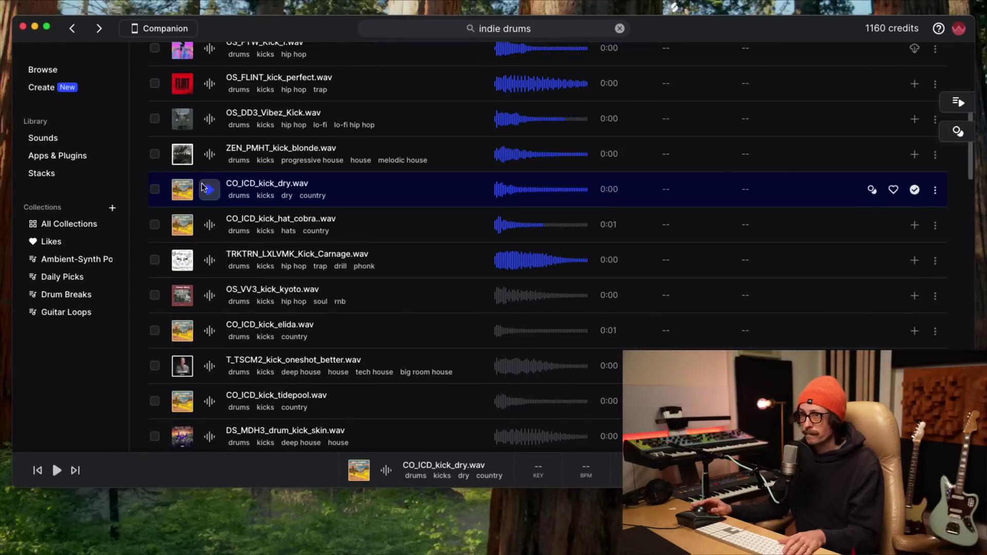
- Audition the kicks below CO_ICD_kick_dry.wav and add CO_ICD_kick_elida.wav to the library
click(207, 191)
key(Down)
key(Down)
key(Down)
key(Down)
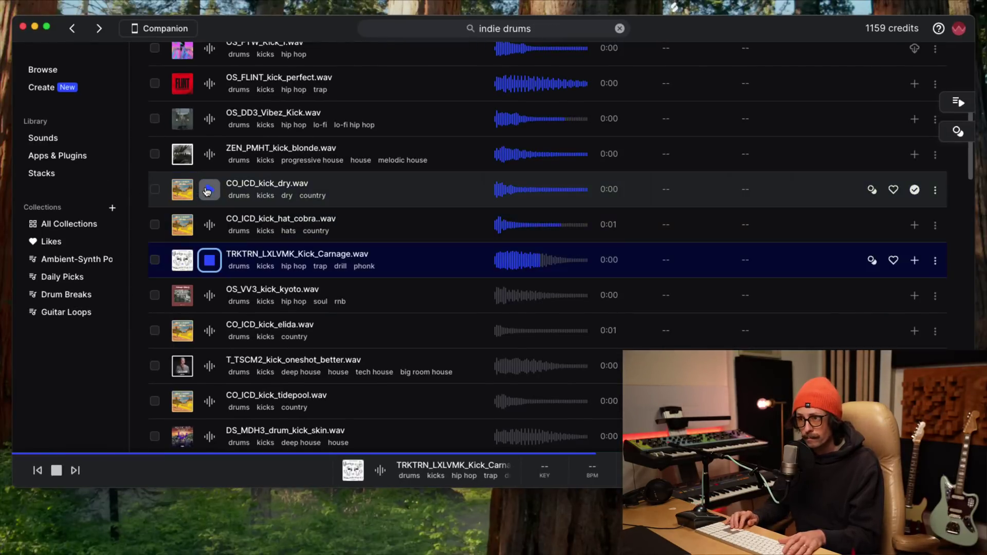
key(Down)
key(Up)
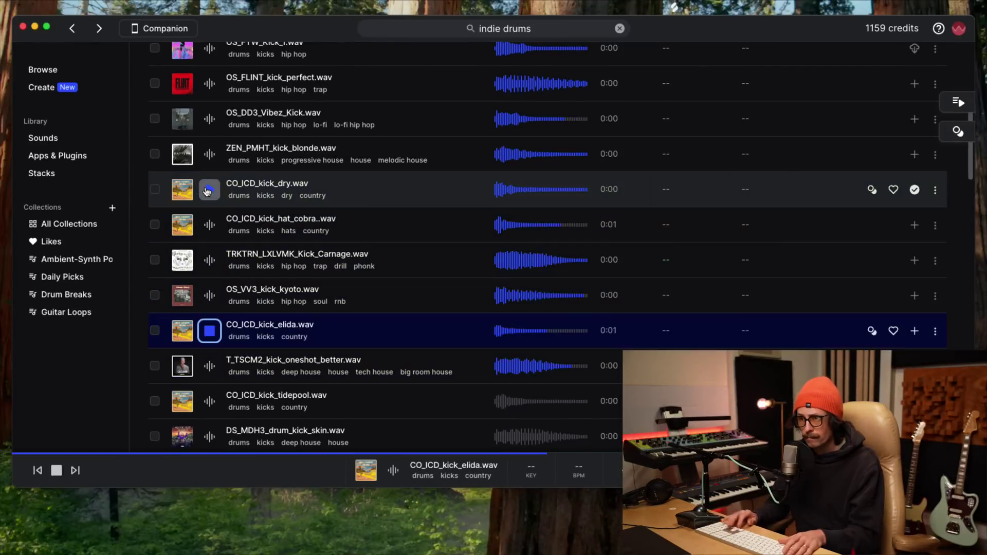
click(915, 331)
- Audition the kicks down to DS_MDH3_drum_kick_skin.wav and add CO_ICD_kick_tidepool.wav to the library
key(Down)
key(Down)
key(Down)
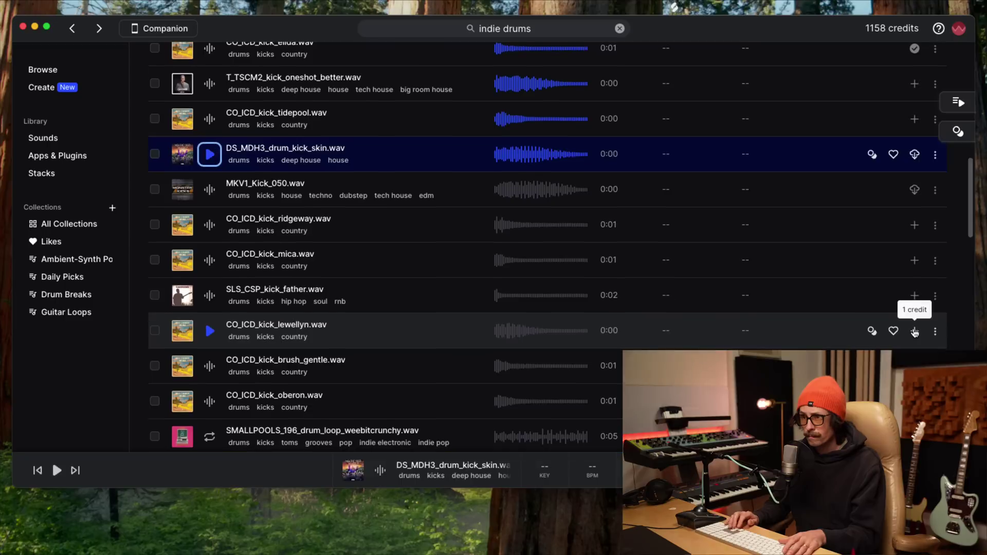
key(Up)
click(914, 118)
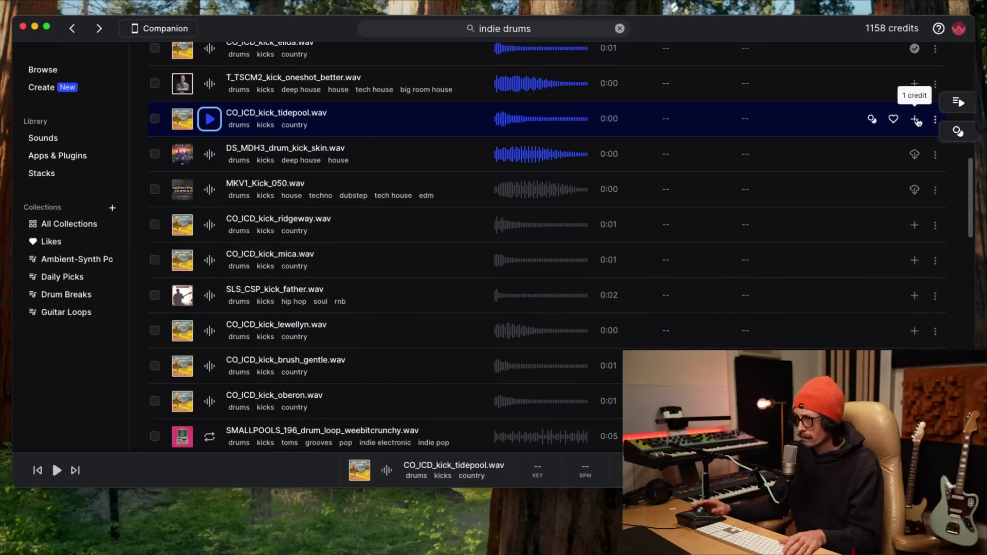
- Audition the kicks down to CO_ICD_kick_mica.wav and add CO_ICD_kick_ridgeway.wav to the library
key(Down)
key(Down)
key(Down)
key(Down)
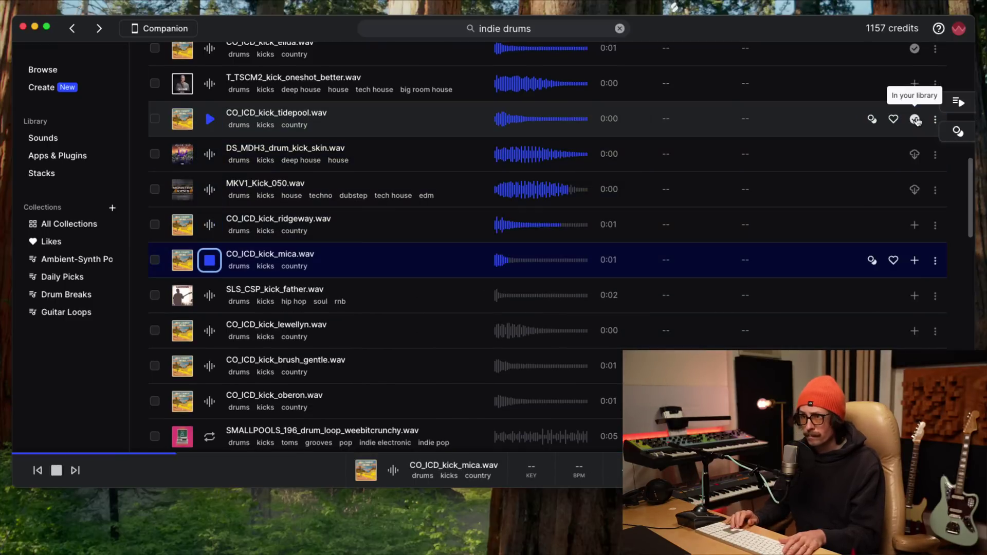
key(Up)
click(914, 224)
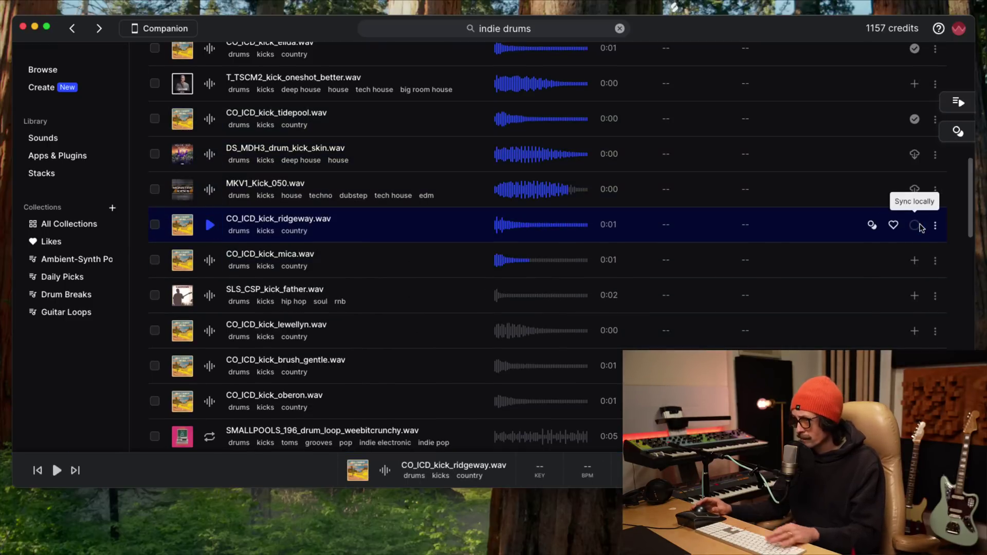
- Audition the kicks down to CO_ICD_kick_lewellyn.wav and add SLS_CSP_kick_father.wav to the library
key(Down)
key(Down)
key(Down)
key(Up)
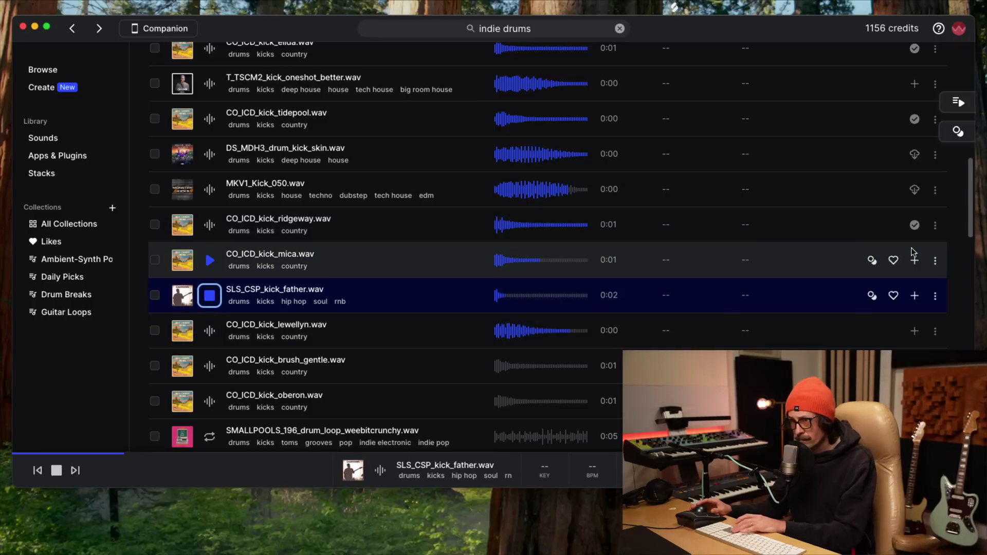
click(912, 302)
- Audition the kicks from CO_ICD_kick_lewellyn.wav down to CO_ICD_kick_soft.wav
key(Down)
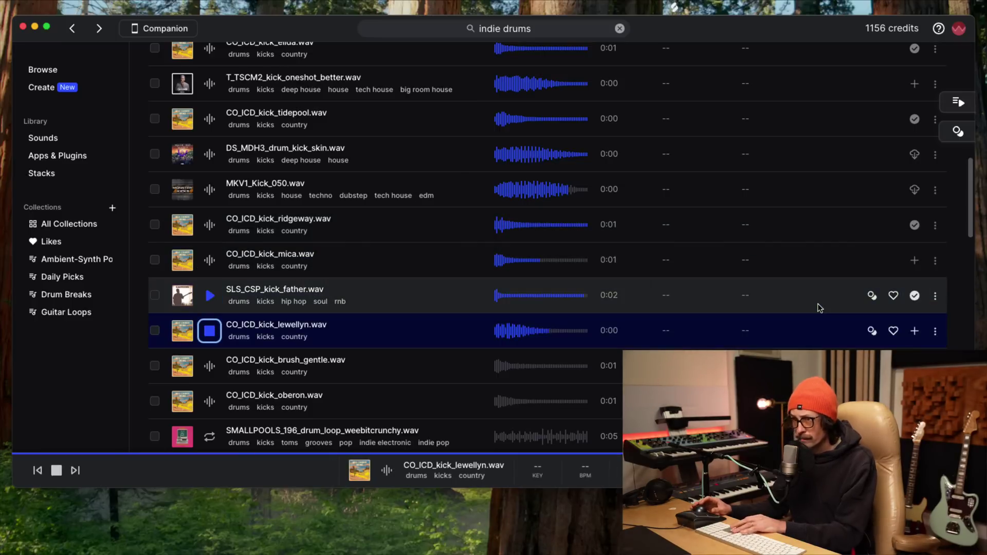
key(Down)
key(Down)
key(Down)
key(Down)
key(Down)
key(Down)
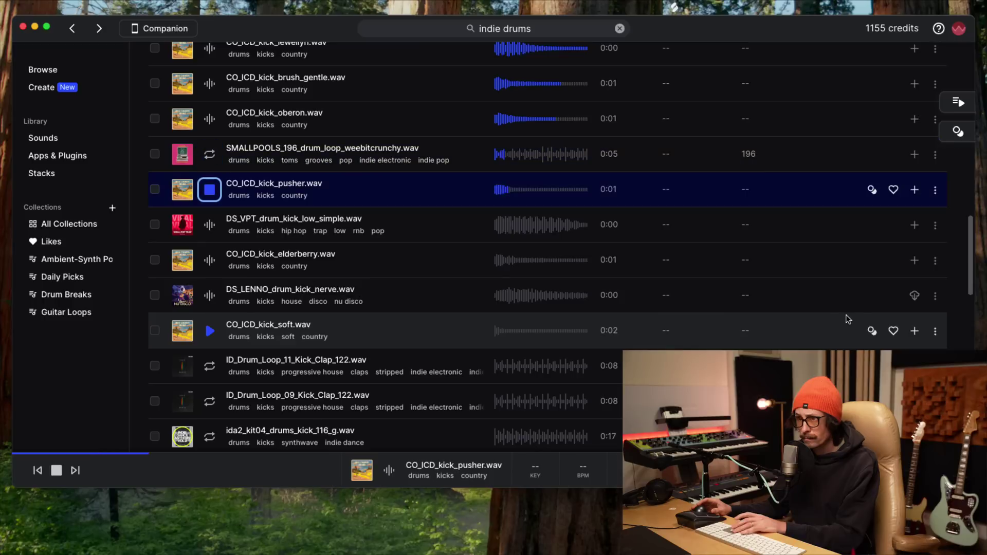
key(Down)
key(Down)
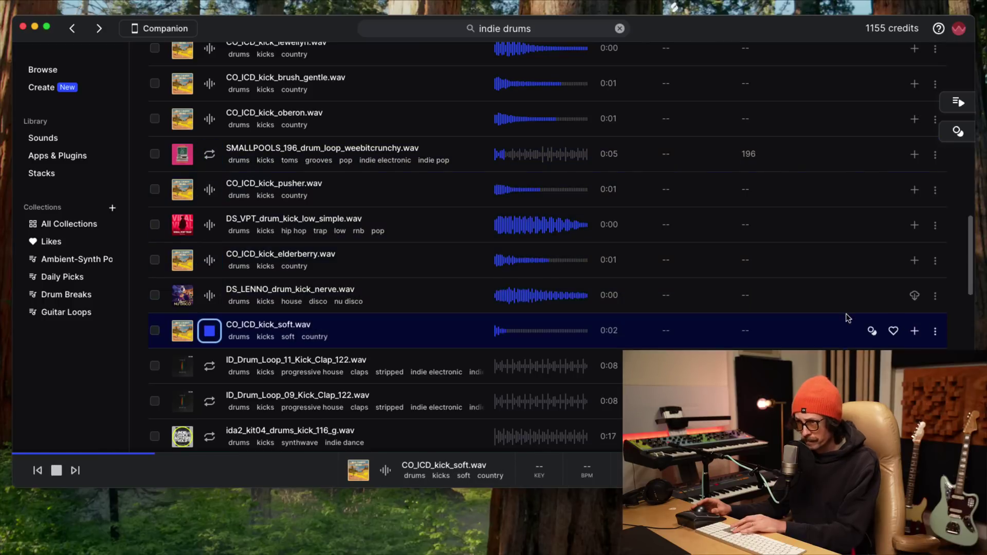
- Compare CO_ICD_kick_soft.wav with the neighbouring kicks, from CO_ICD_kick_elderberry.wav to ID_Drum_Loop_11_Kick_Clap_122.wav
key(Up)
key(Up)
key(Down)
key(Down)
key(Down)
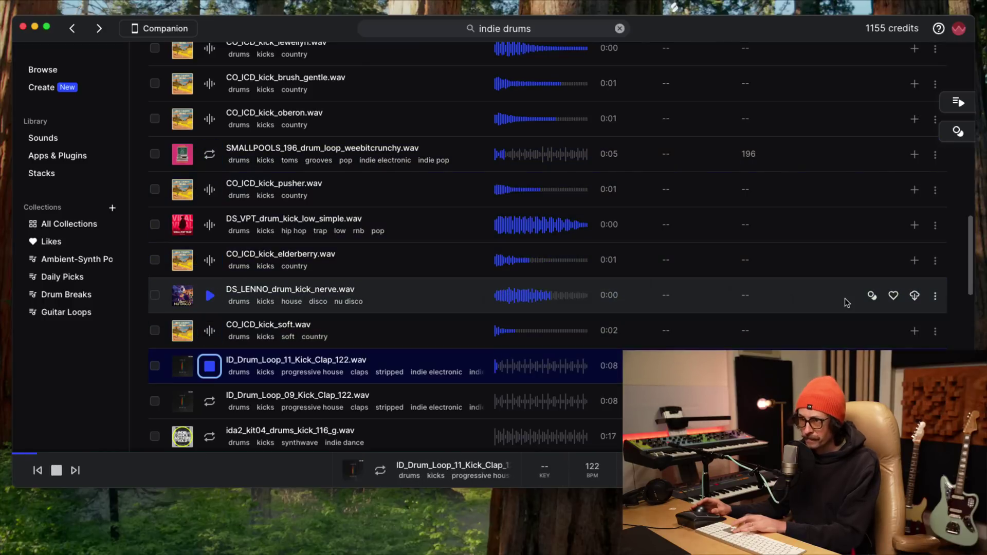
key(Up)
- Audition the remaining kick samples and loops down to the RT_Astro_Nautico_Kick_2 one-shot
key(Down)
key(Down)
key(Down)
key(Down)
key(Down)
key(Down)
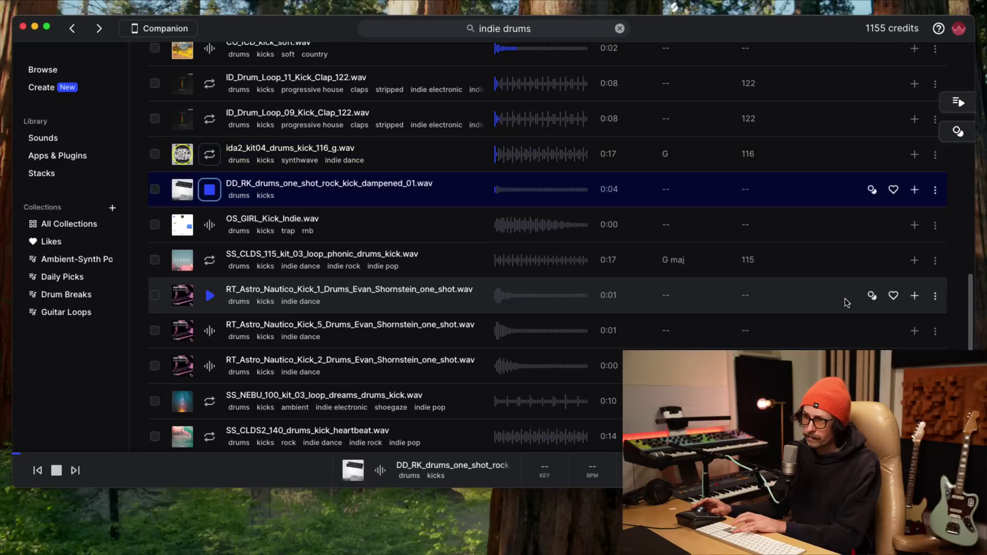
key(Down)
key(Down)
key(Down)
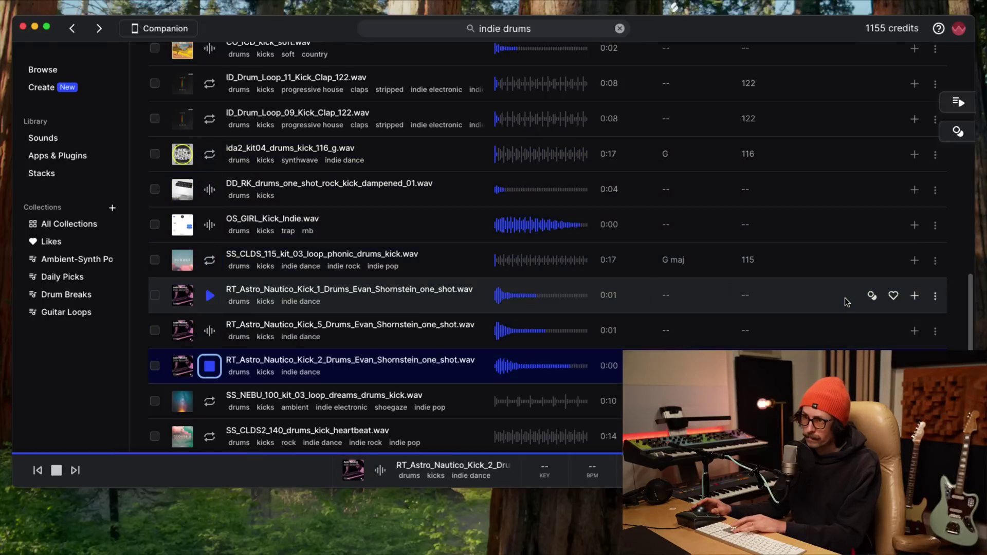
- Compare the RT_Astro_Nautico kicks and add the RT_Astro_Nautico_Kick_1 one-shot to the library
key(Up)
key(Up)
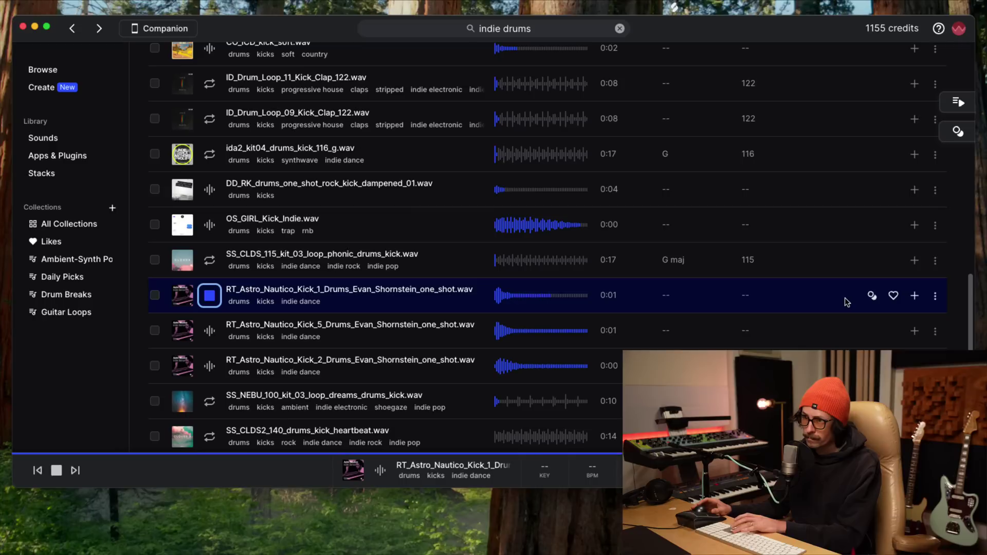
key(Down)
key(Up)
click(914, 294)
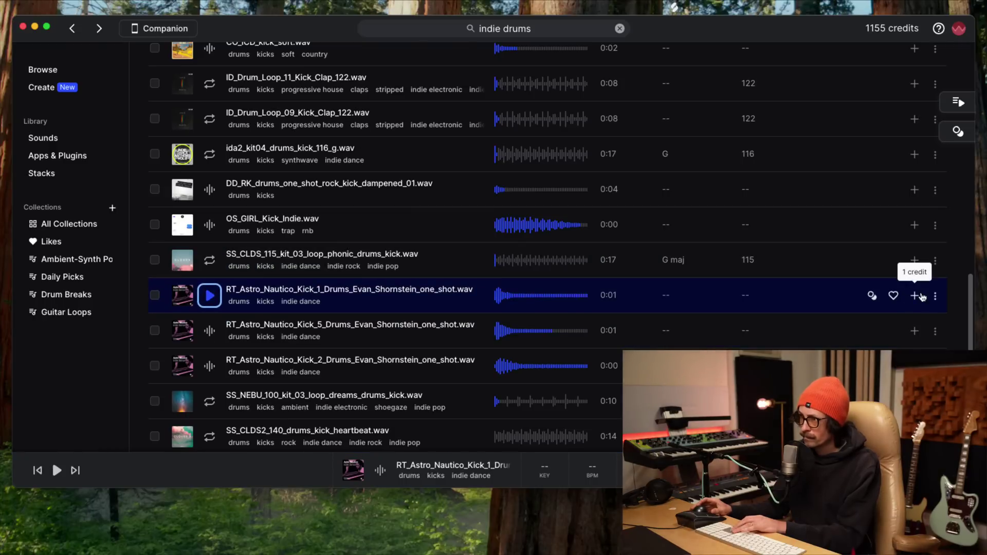
- Open the library's Sounds list and move the Splice window aside to uncover the Logic Pro track headers
click(43, 137)
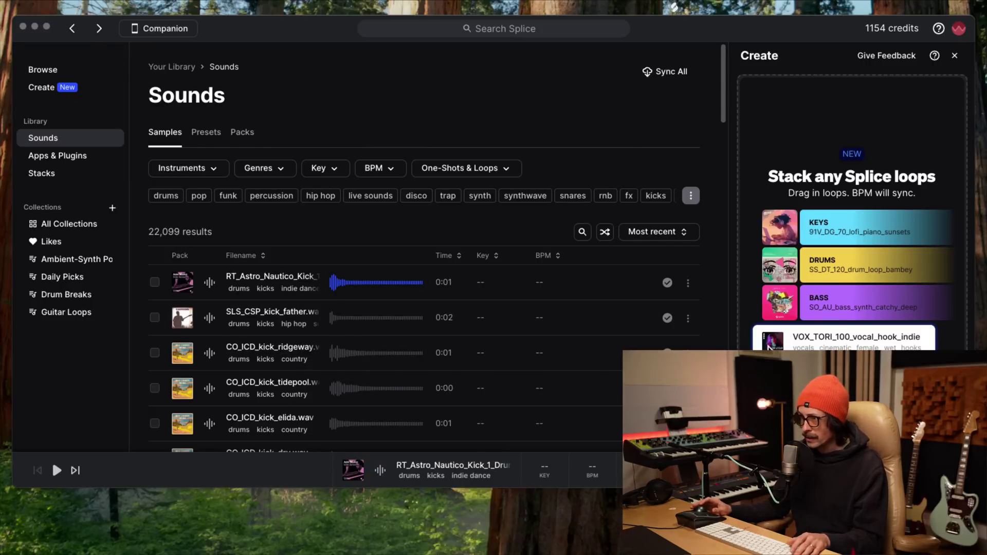
click(394, 73)
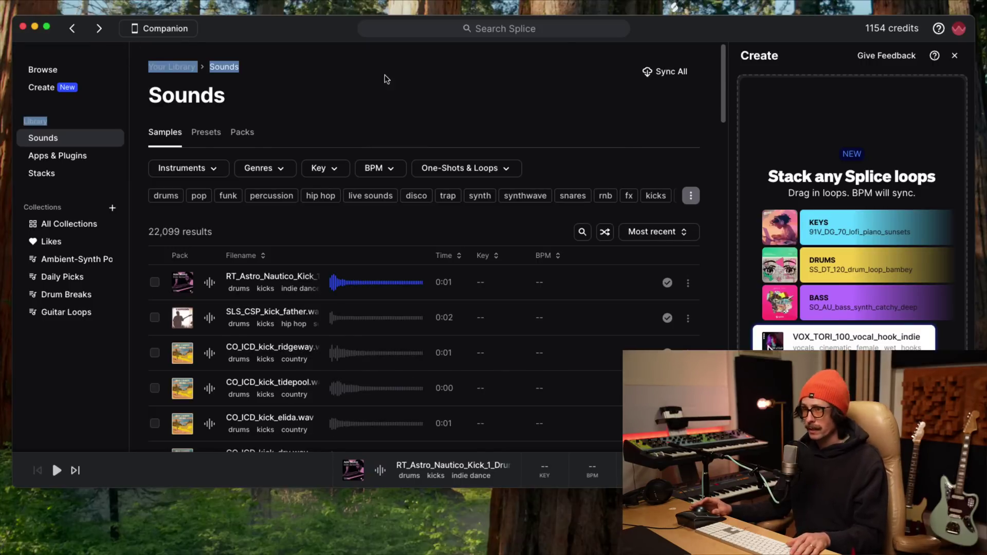
drag(255, 30, 645, 29)
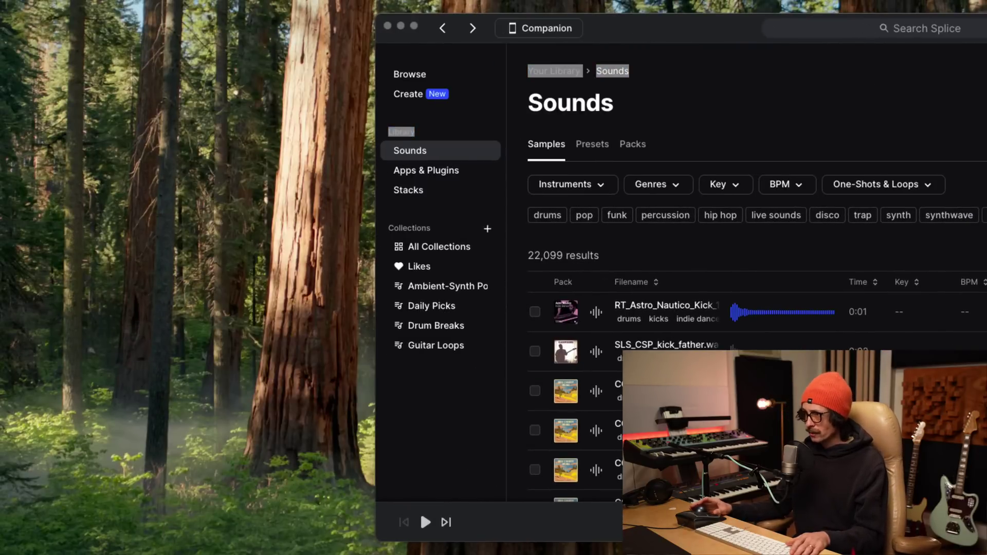
drag(614, 28, 510, 27)
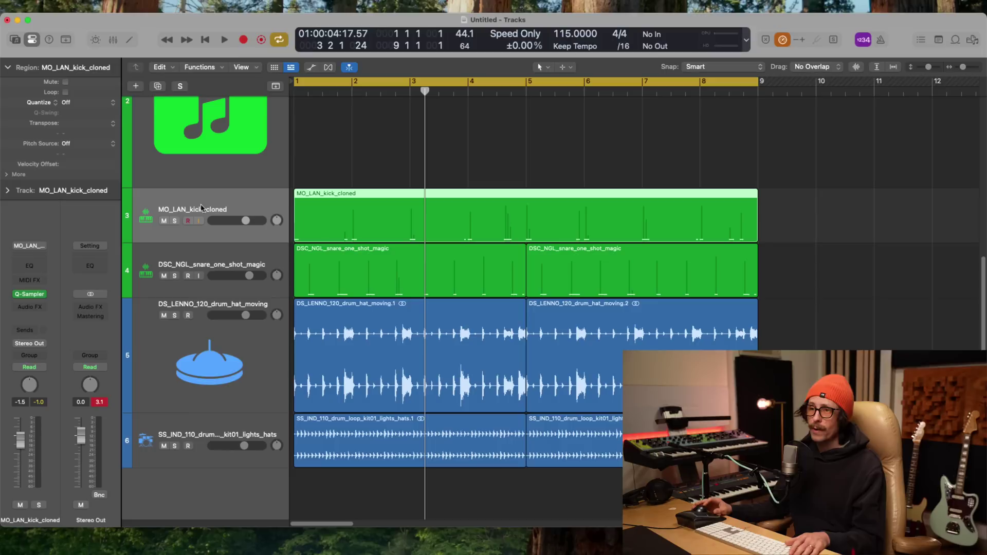
- Duplicate the MO_LAN_kick_cloned track in Logic Pro, and audition RT_Astro_Nautico_Kick_1 and SLS_CSP_kick_father.wav in Splice
key(super+d)
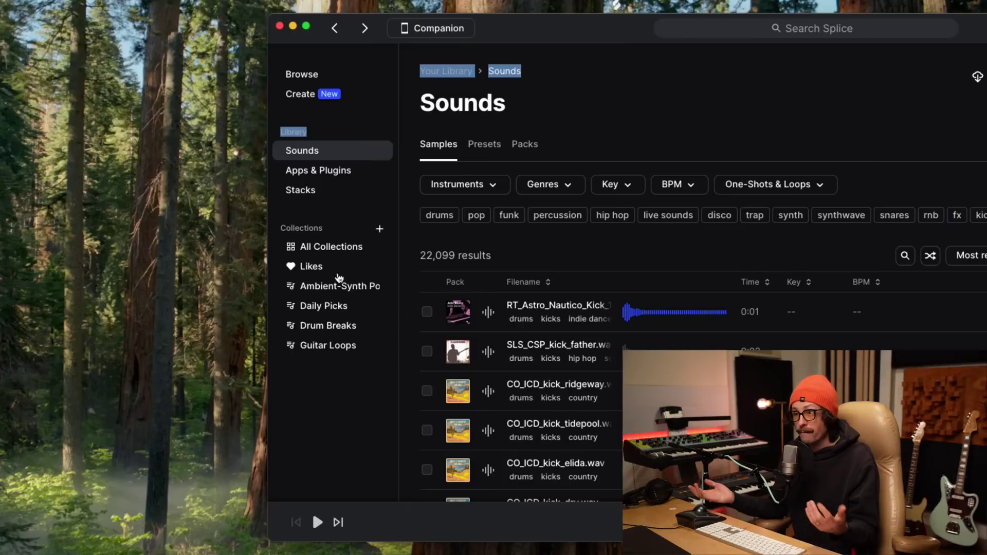
click(490, 314)
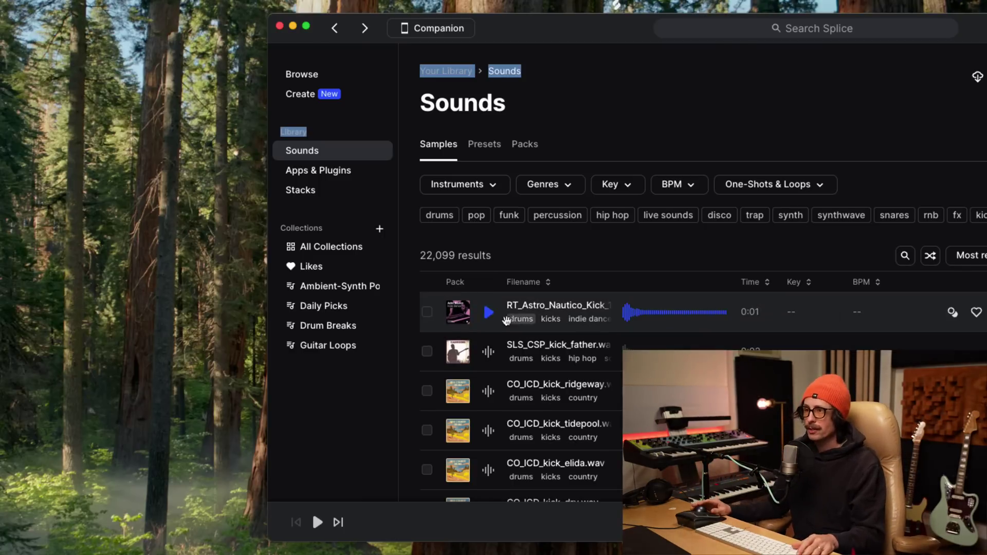
click(490, 318)
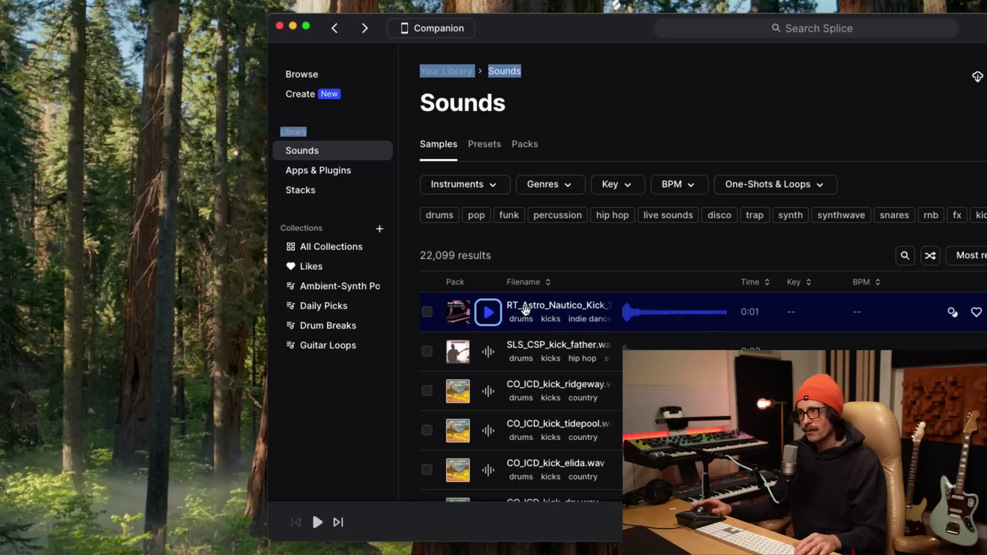
click(492, 353)
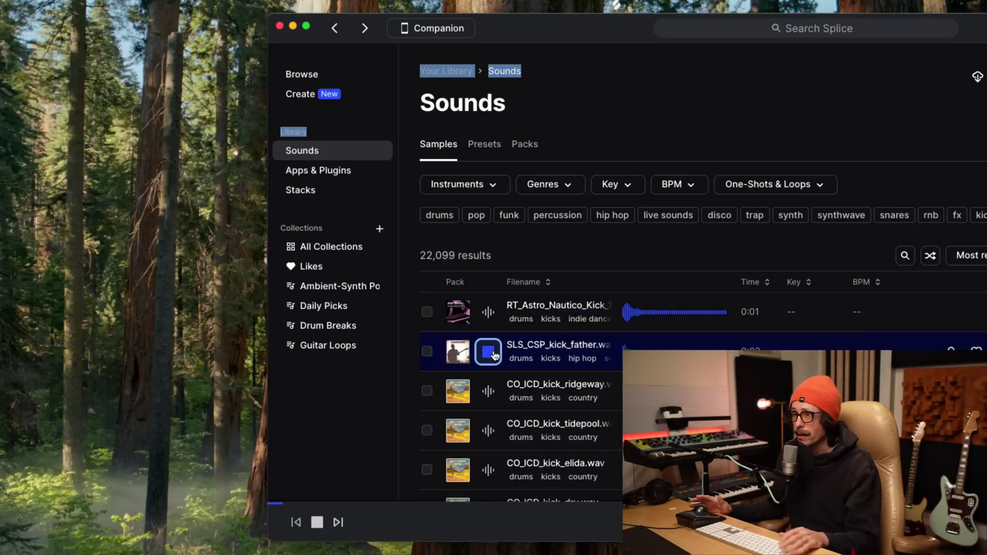
click(492, 353)
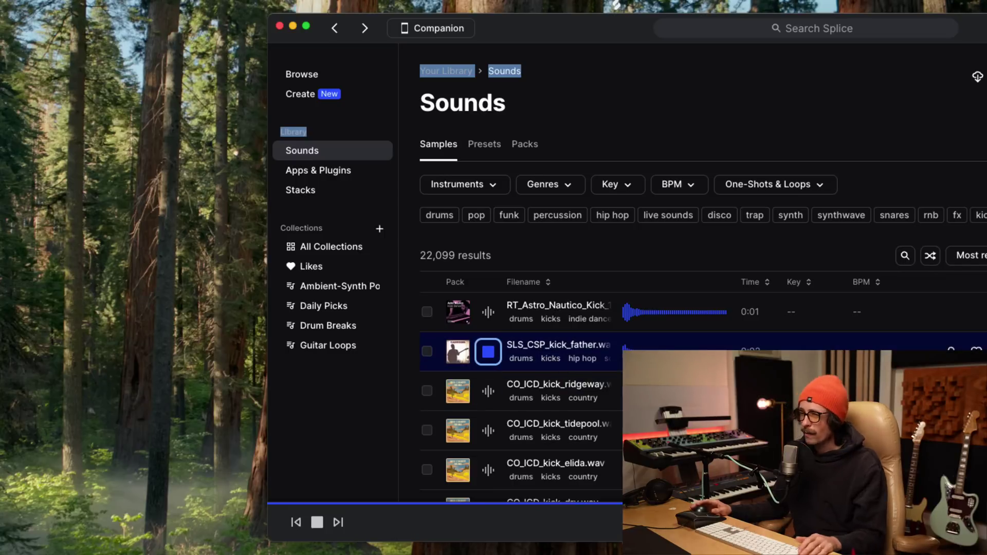
- Load SLS_CSP_kick_father.wav onto the duplicated track as Quick Sampler (Original) and move the MO_LAN_kick_cloned region onto that track
drag(548, 347, 15, 354)
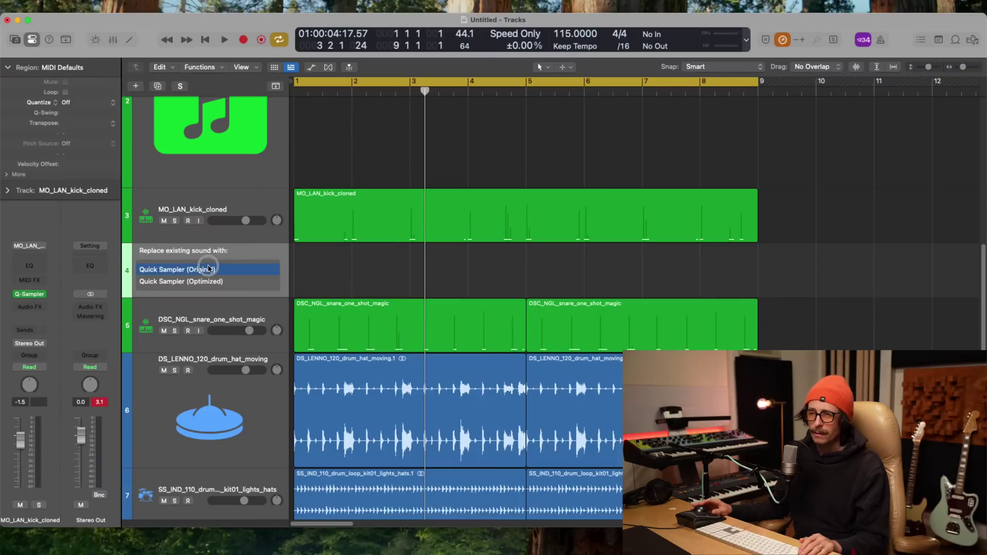
click(209, 268)
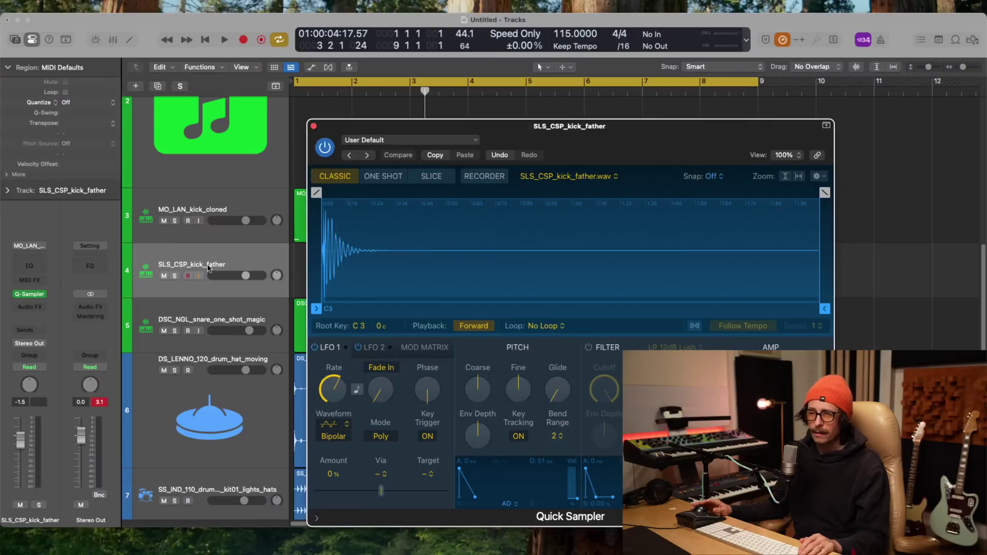
click(313, 127)
click(343, 222)
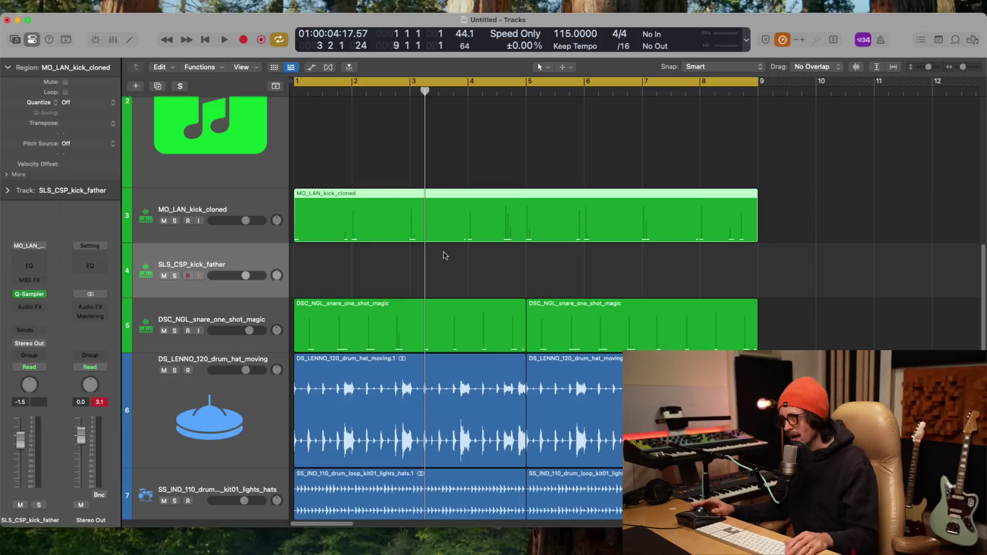
drag(380, 242, 359, 289)
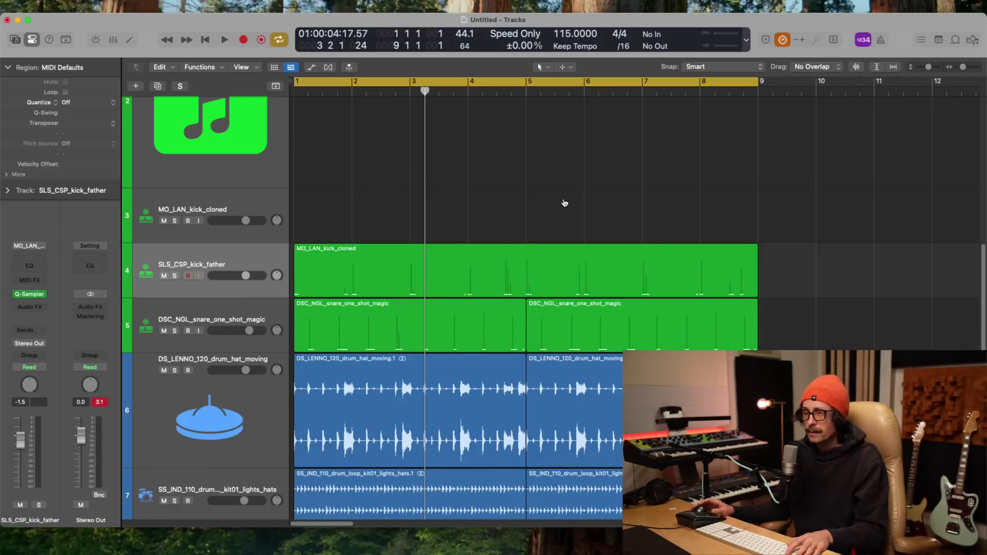
- Play the loop in Logic Pro with the new kick and set the SLS_CSP_kick_father track's volume to -1.3 dB
key(super+Tab)
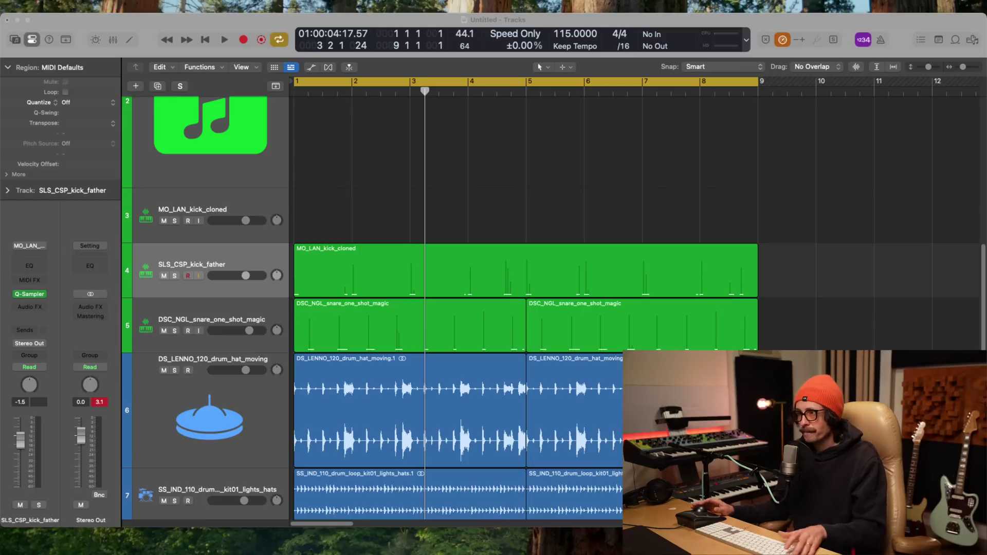
key(super+Tab)
key(space)
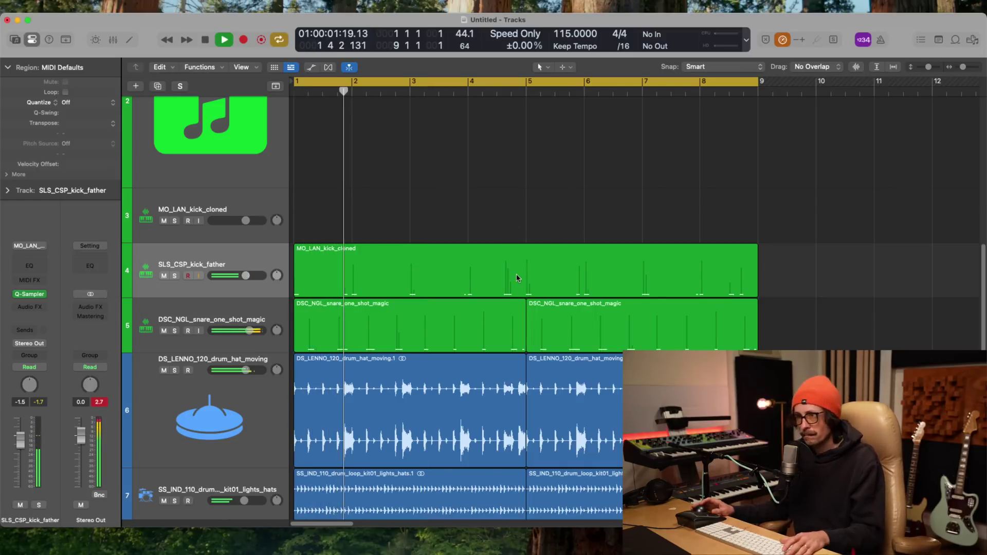
drag(246, 276, 248, 276)
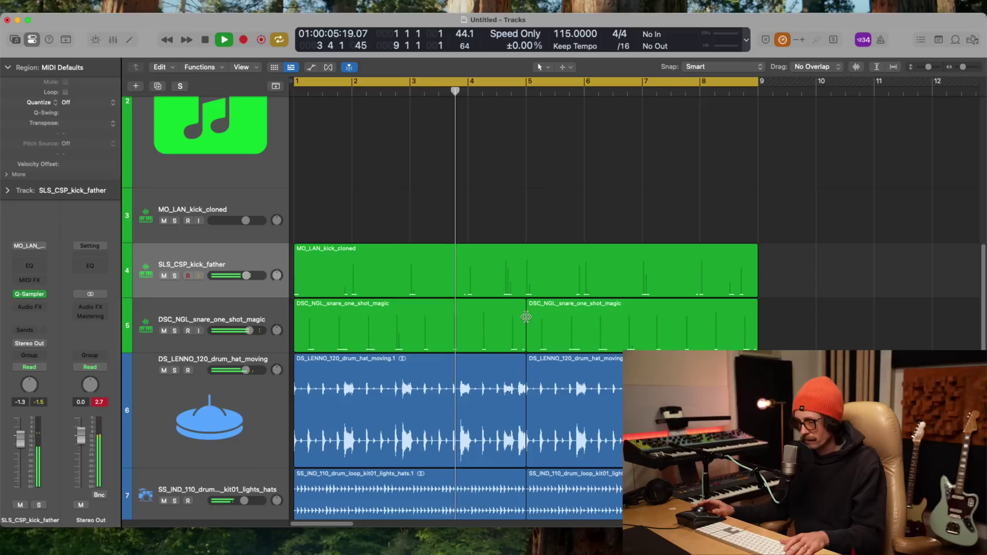
key(space)
key(super+Tab)
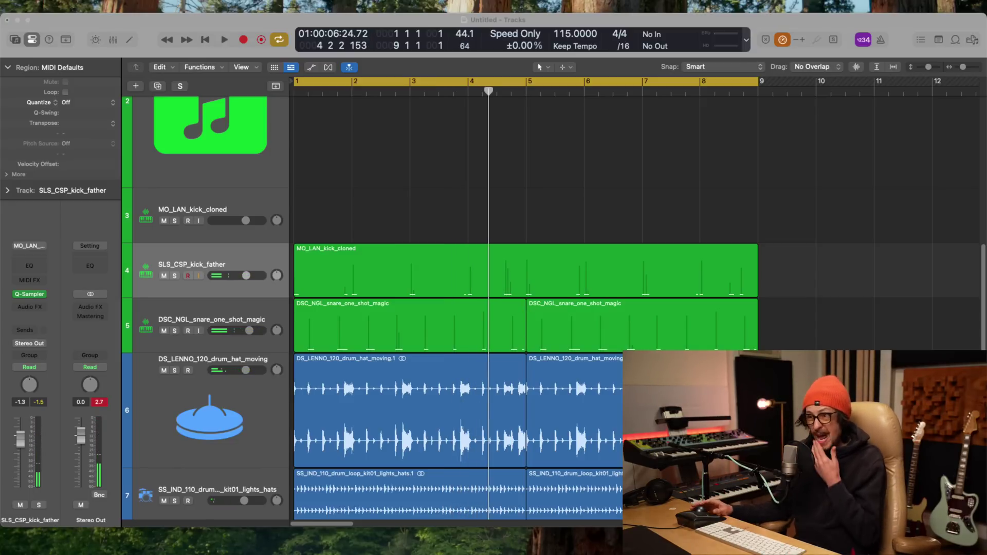
- Add a send to Bus 5 on the SLS_CSP_kick_father track
click(209, 257)
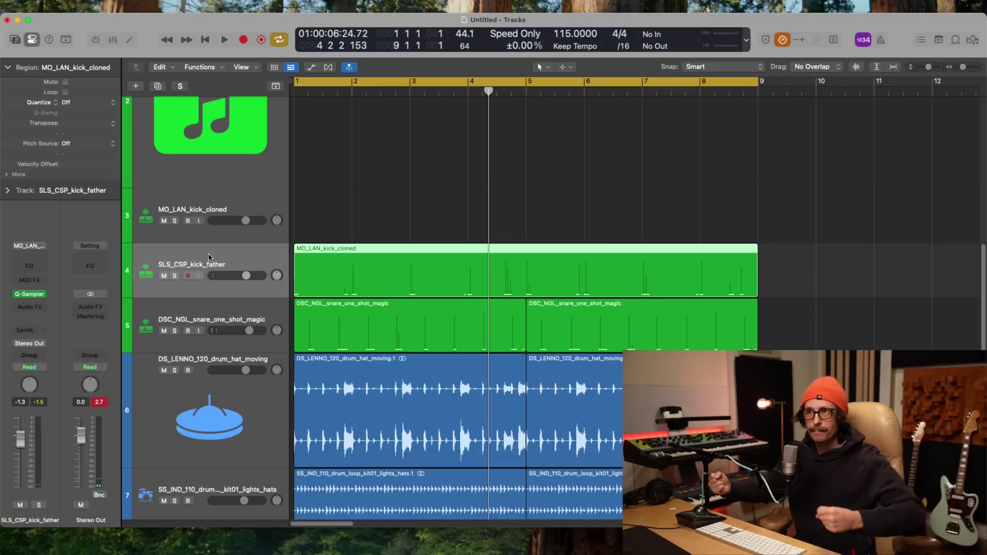
mouse_move(32, 298)
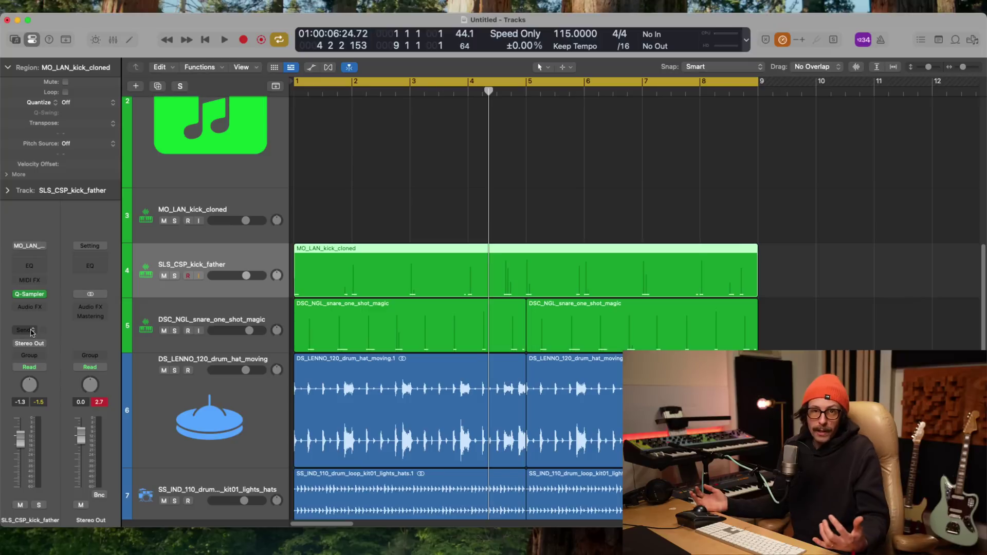
click(29, 330)
mouse_move(49, 429)
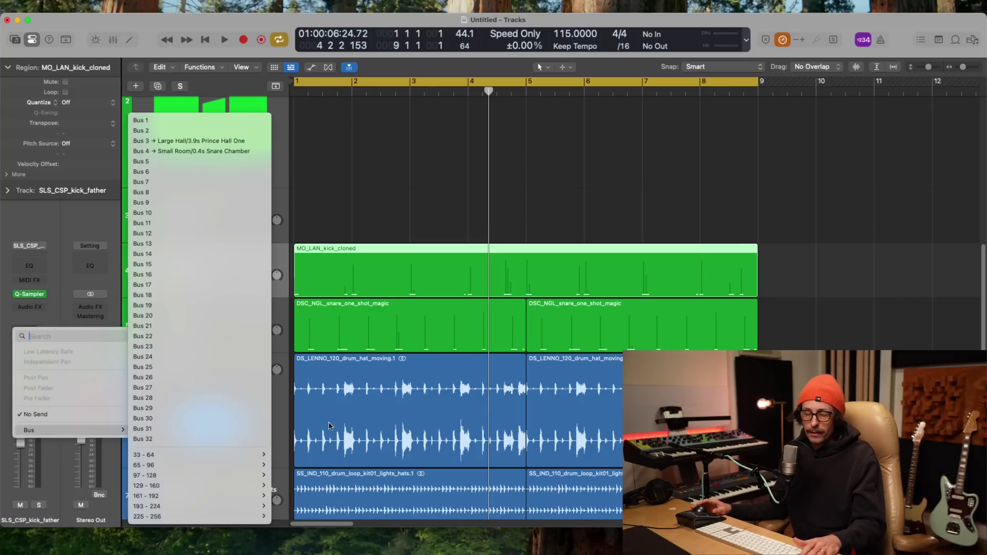
click(235, 161)
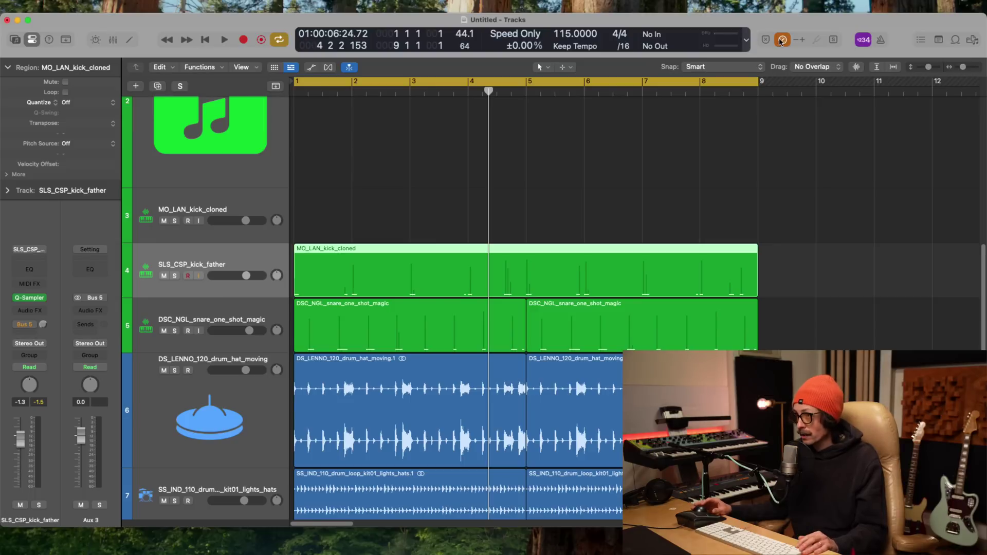
- Insert the AS V-Comp compressor as an audio effect on the Bus 5 aux channel
click(89, 311)
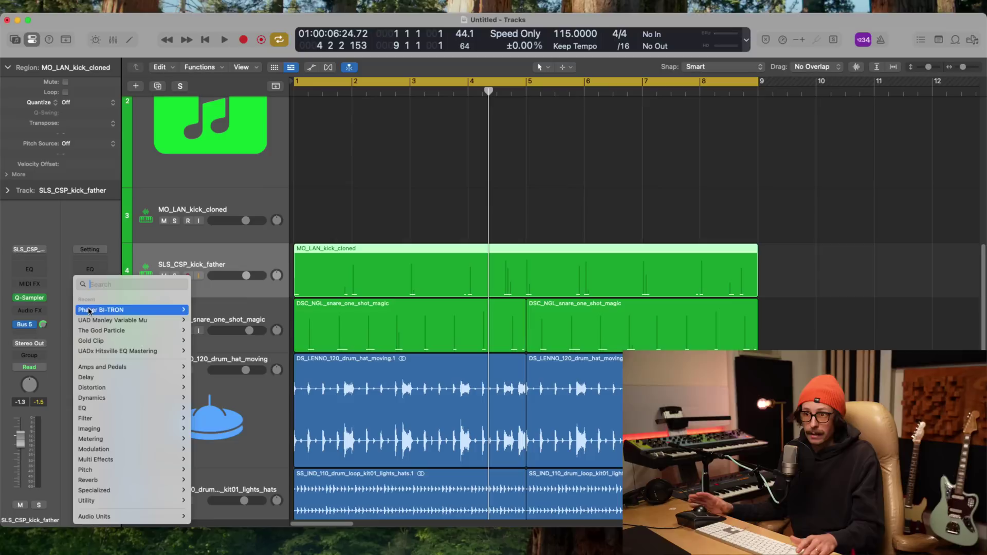
text(v-com)
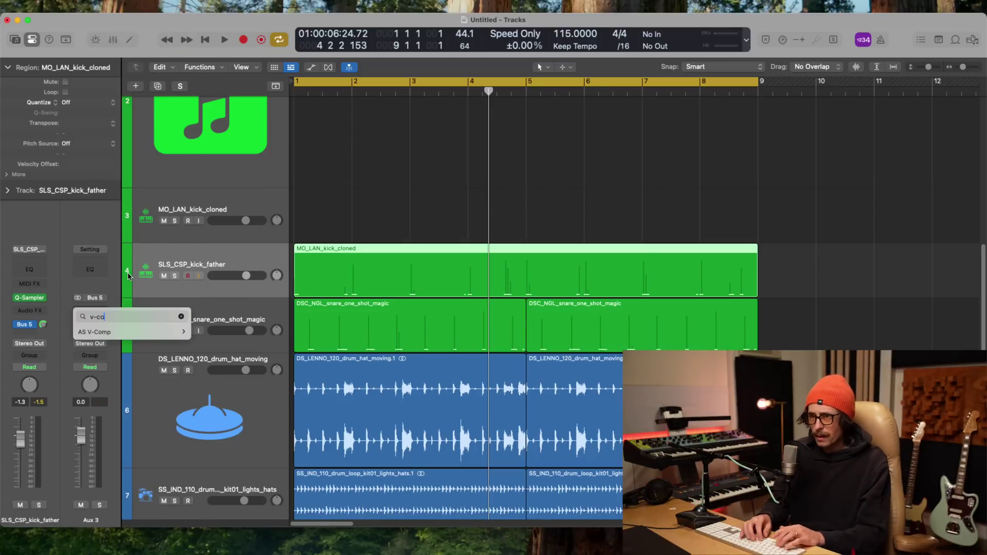
click(120, 332)
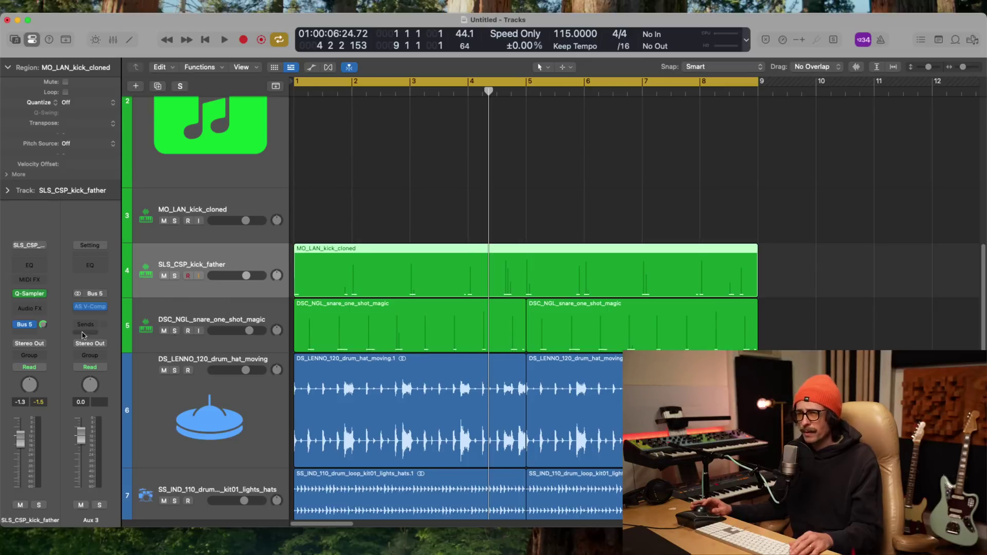
- Reposition the AS V-Comp window over the arrangement and raise the compressor's Input level
click(691, 130)
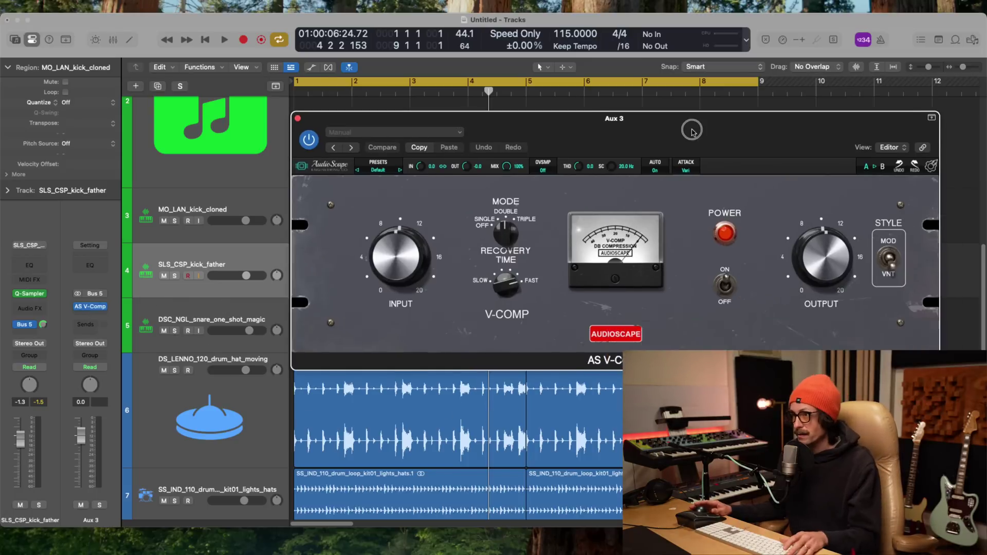
drag(691, 130, 539, 56)
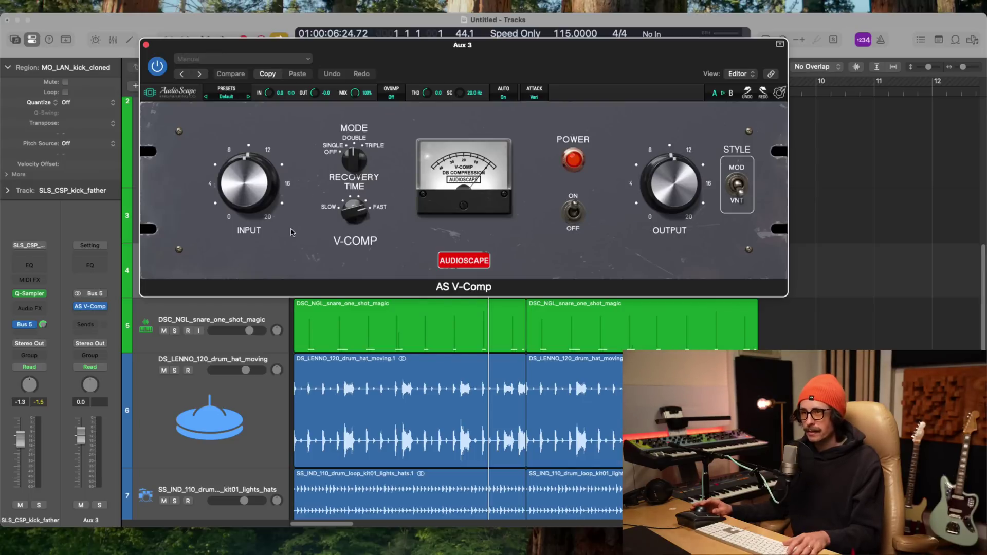
drag(264, 198, 260, 171)
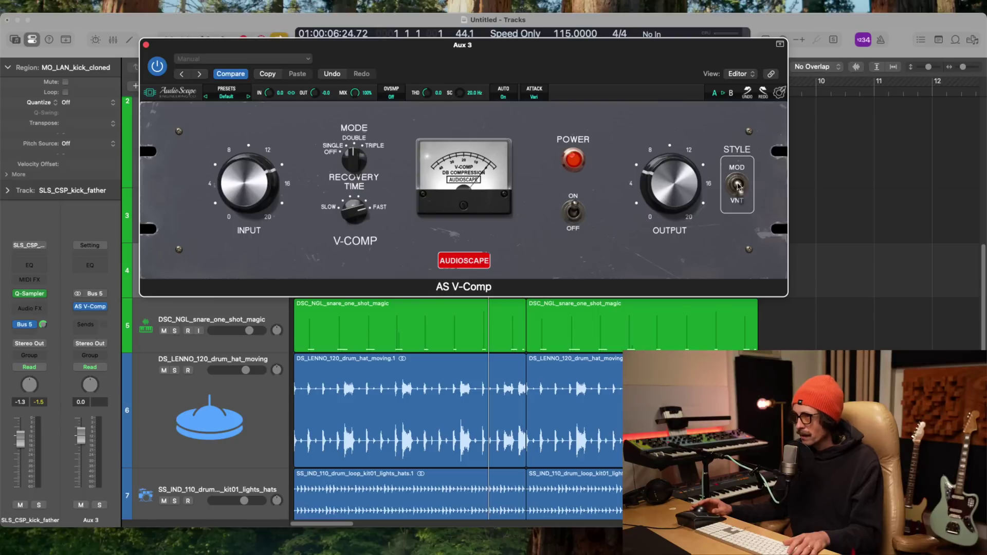
- Set the AS V-Comp compressor's mode to Single and adjust its recovery time
drag(344, 153, 360, 184)
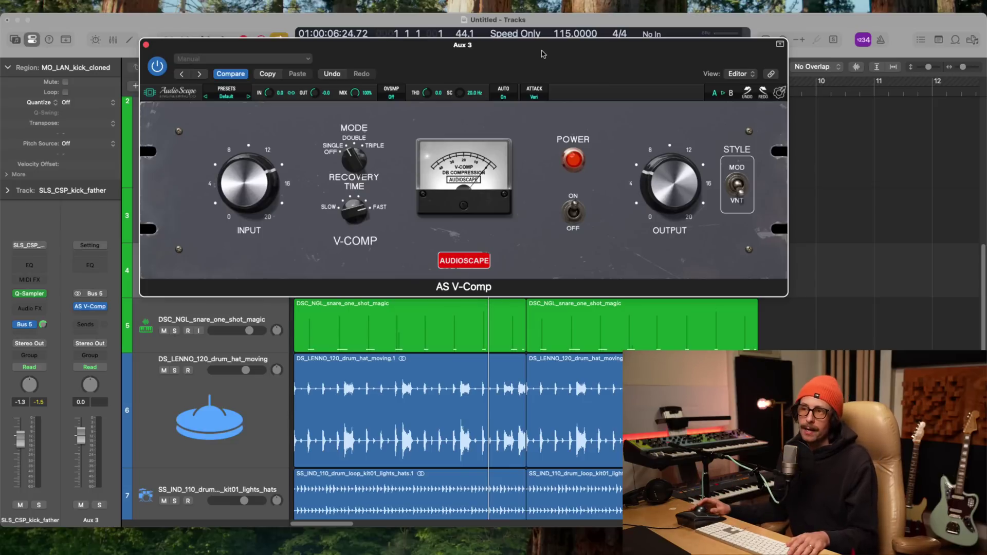
drag(358, 209, 355, 227)
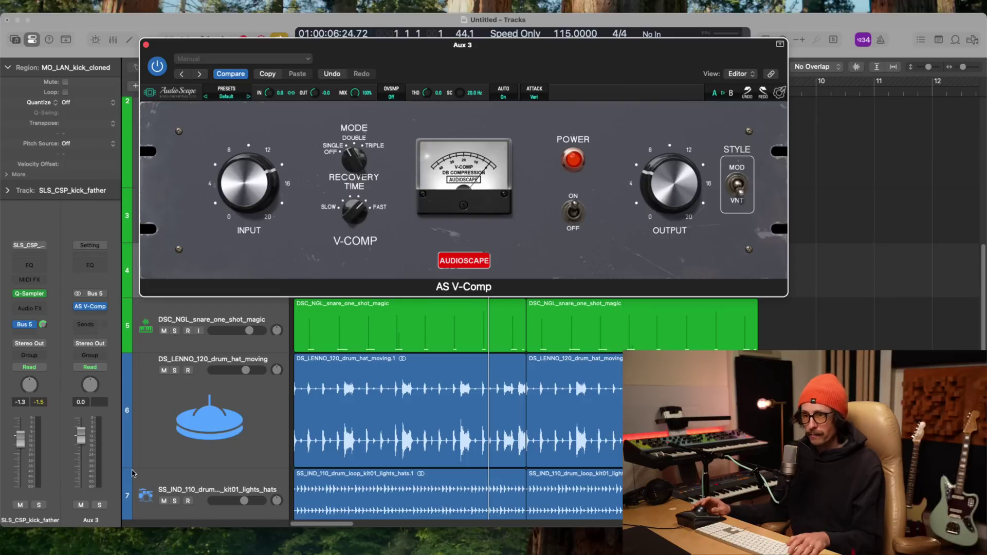
- Rename the Aux 3 channel to "P comp"
double_click(91, 520)
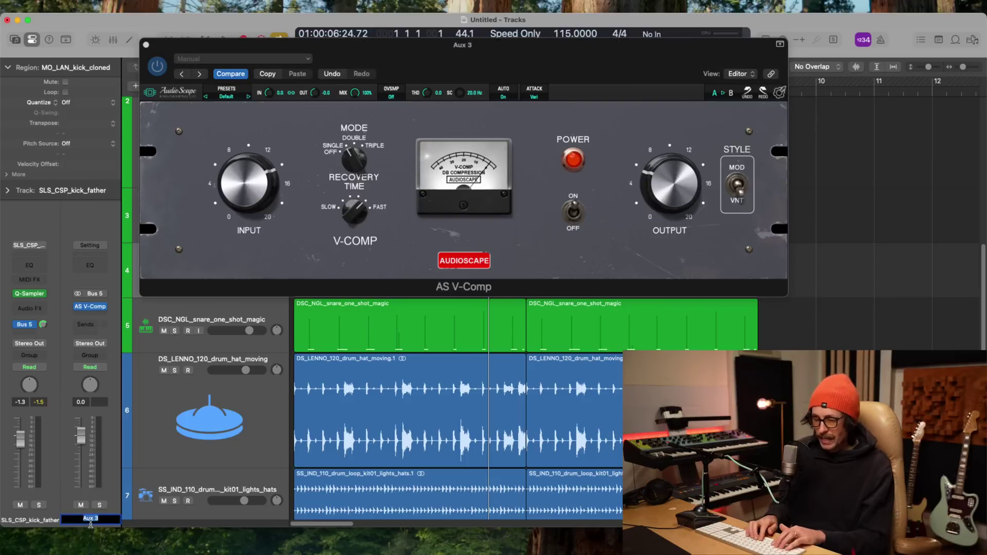
text(B comp)
key(Return)
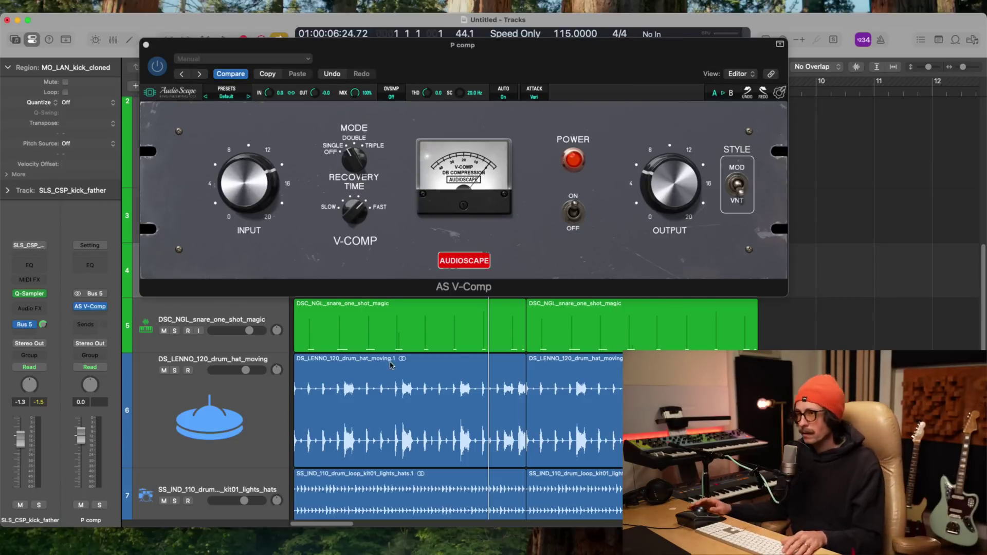
click(355, 93)
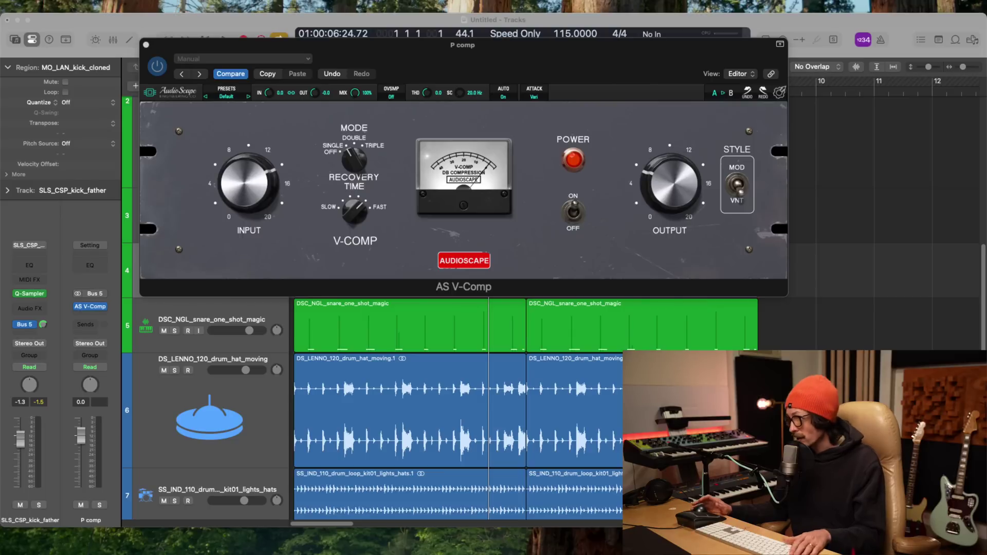
- Play the loop from the beginning and set the P comp channel's volume to -2.0 dB
click(516, 306)
key(Return)
key(space)
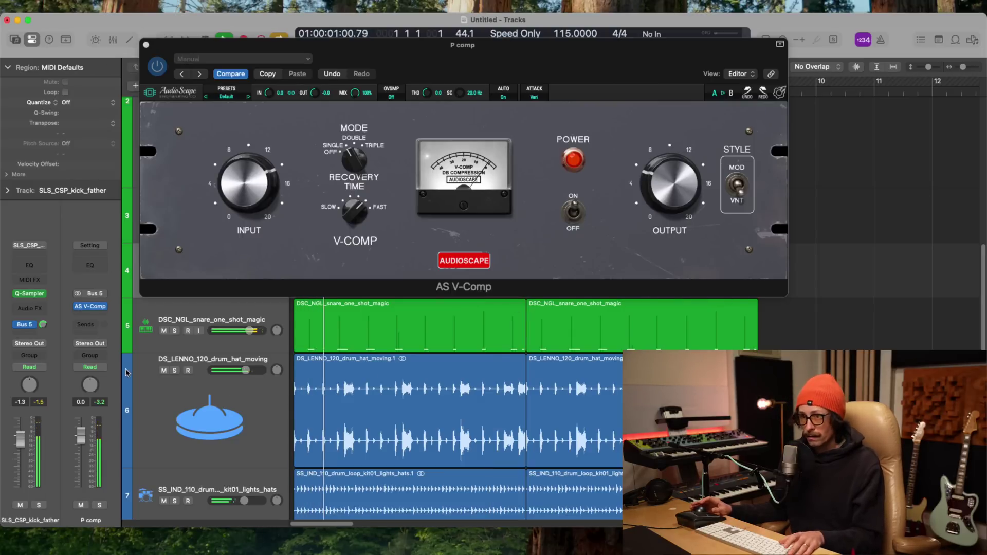
drag(81, 437, 82, 445)
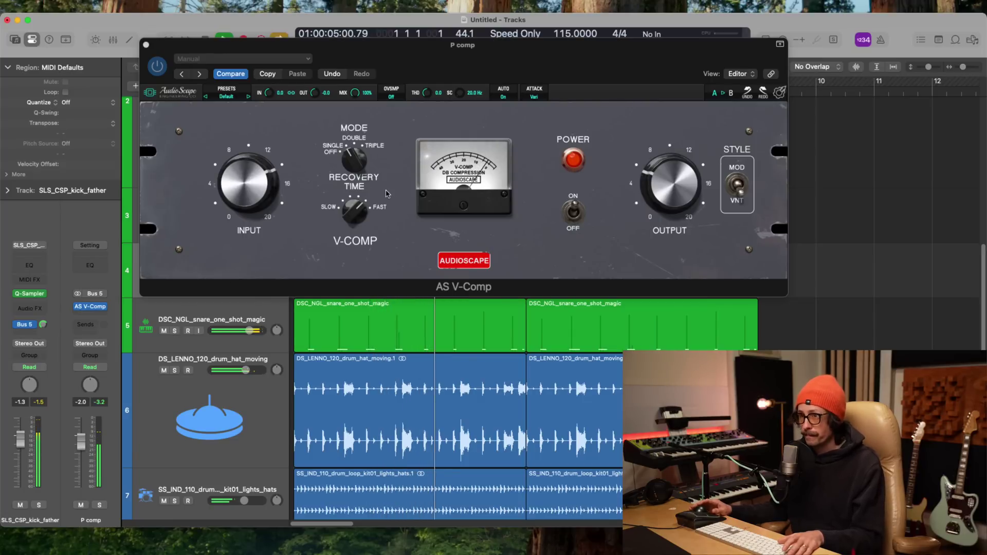
- Adjust the AS V-Comp output level and recovery time during playback, trying the MOD style before returning to VNT
click(358, 161)
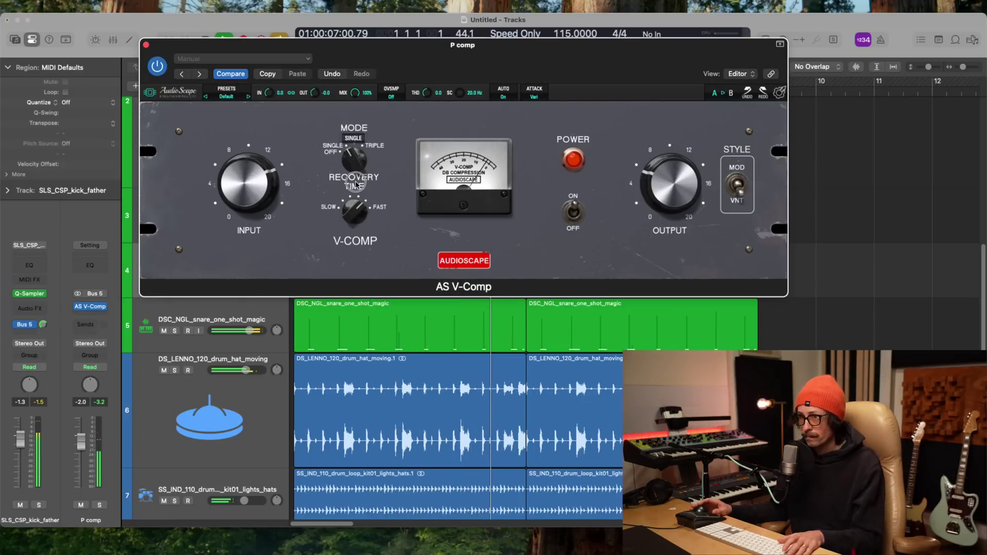
mouse_move(240, 167)
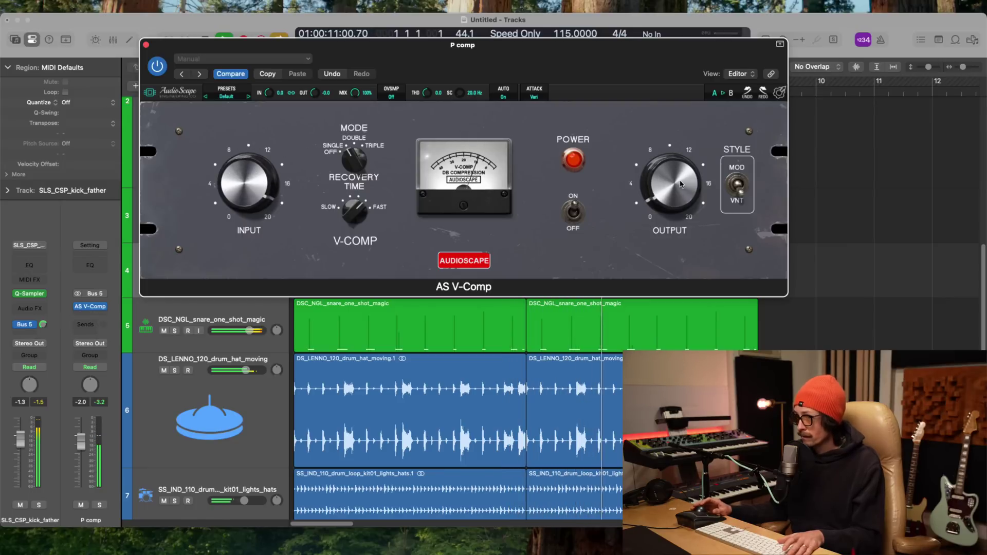
drag(674, 180, 675, 167)
click(742, 143)
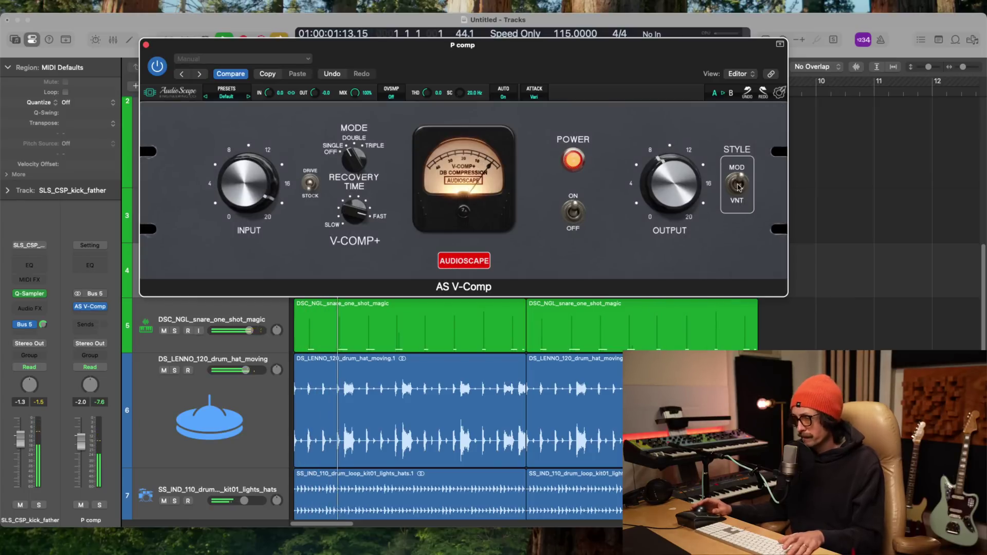
click(360, 243)
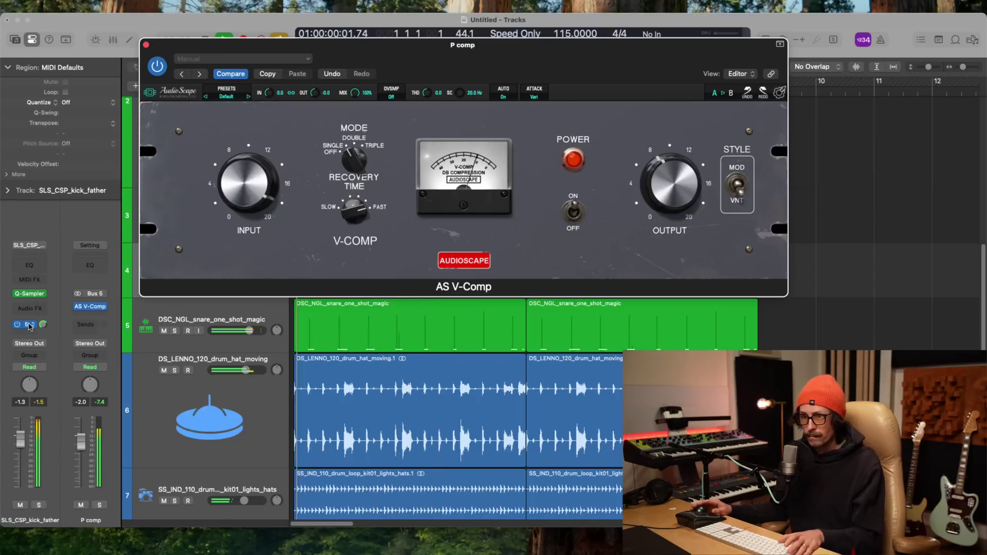
- Compare the playback with the P comp channel muted and unmuted, and close the AS V-Comp window
click(81, 504)
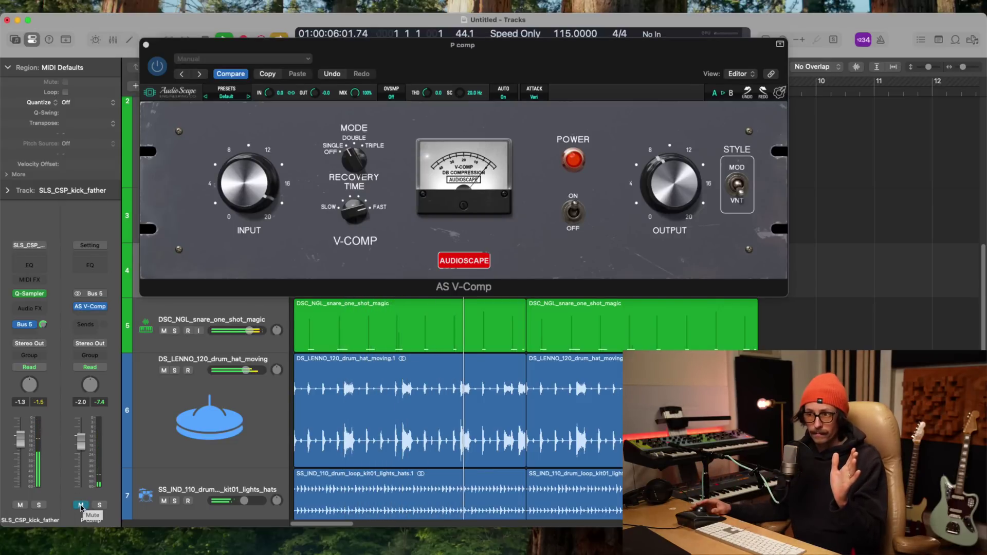
click(80, 505)
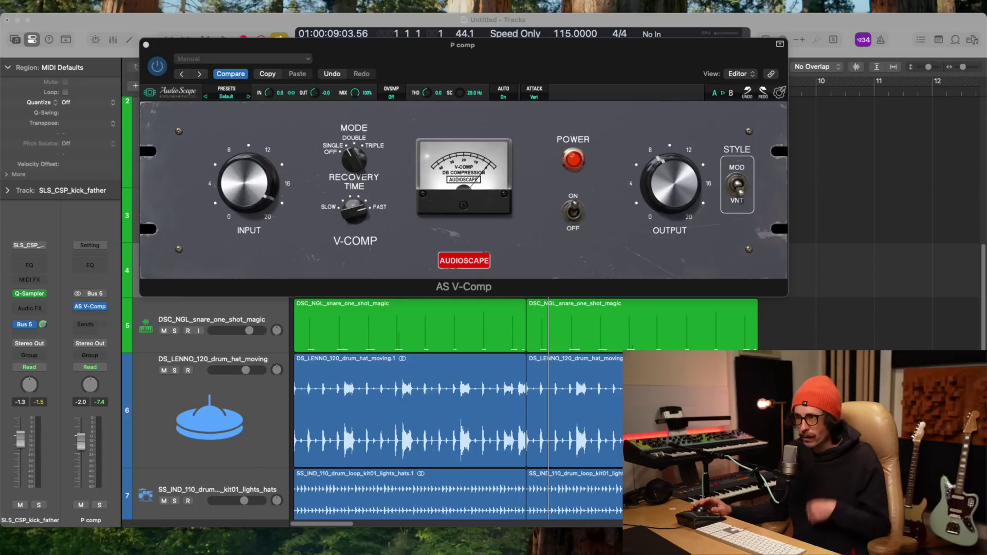
click(216, 411)
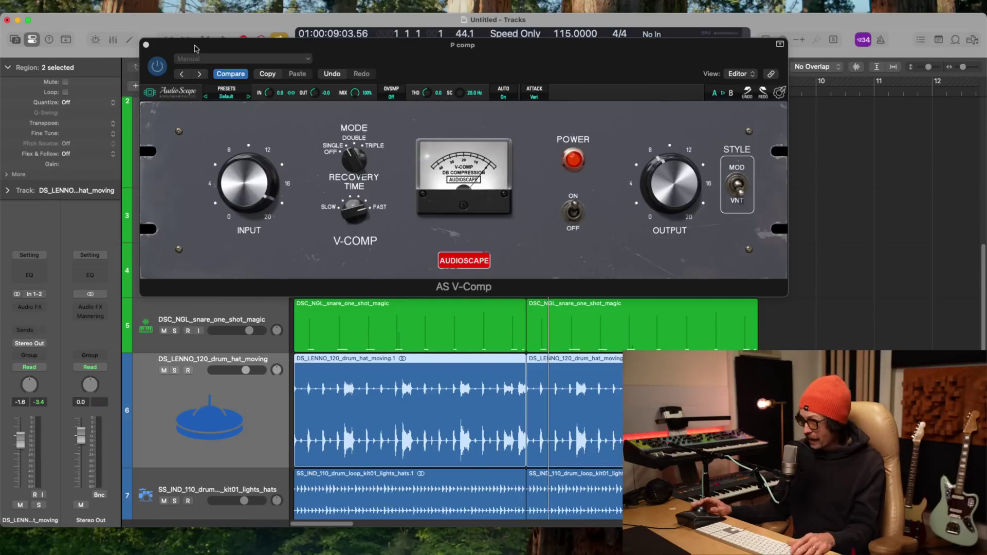
click(147, 46)
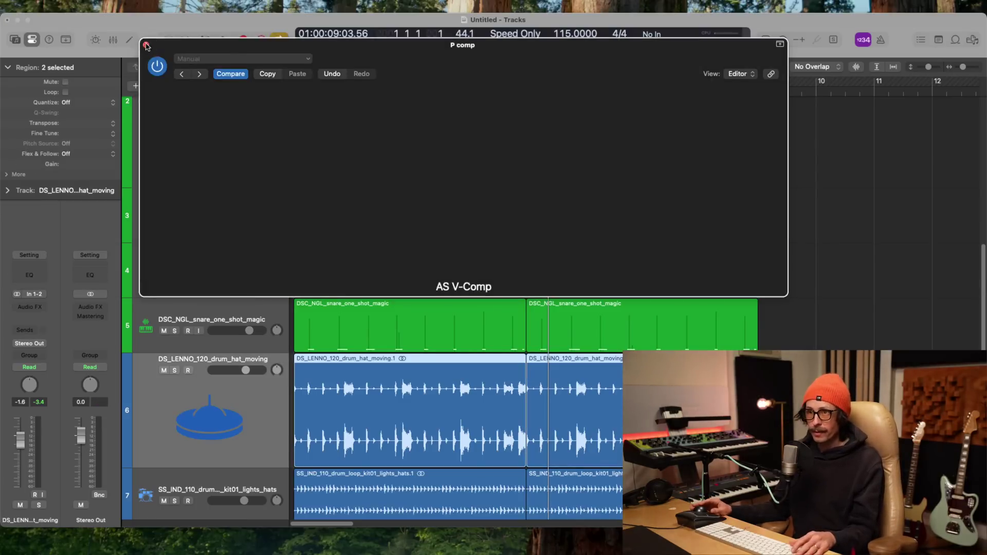
- Duplicate the SLS_CSP_kick_father track with its sampler and Bus 5 send, without its region
ctrl+alt+click(350, 249)
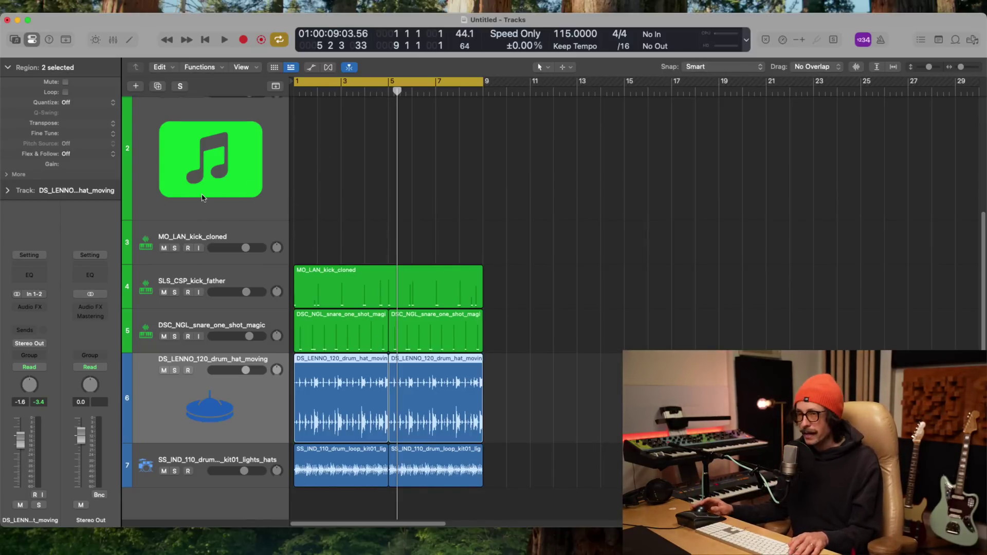
scroll(331, 290, up, 5)
scroll(360, 288, down, 5)
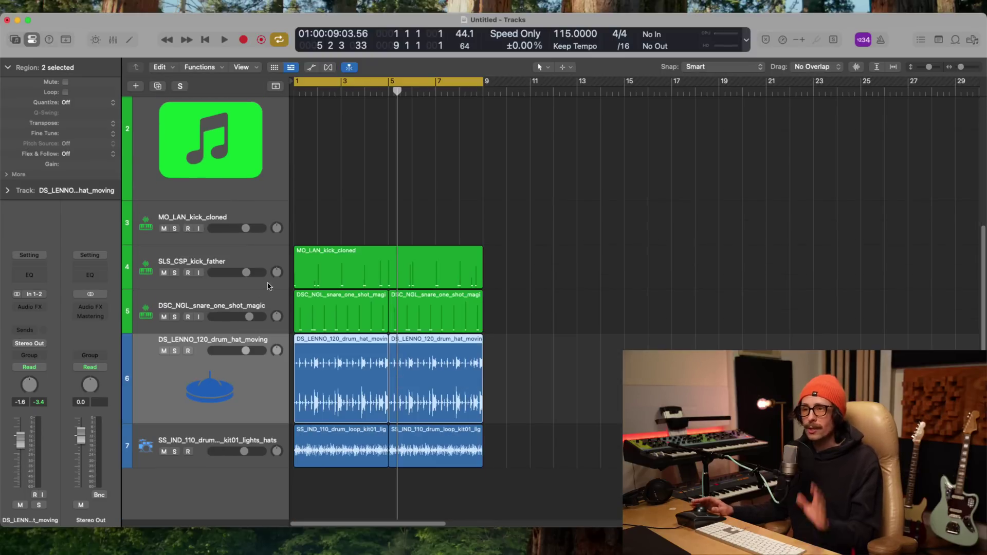
click(228, 264)
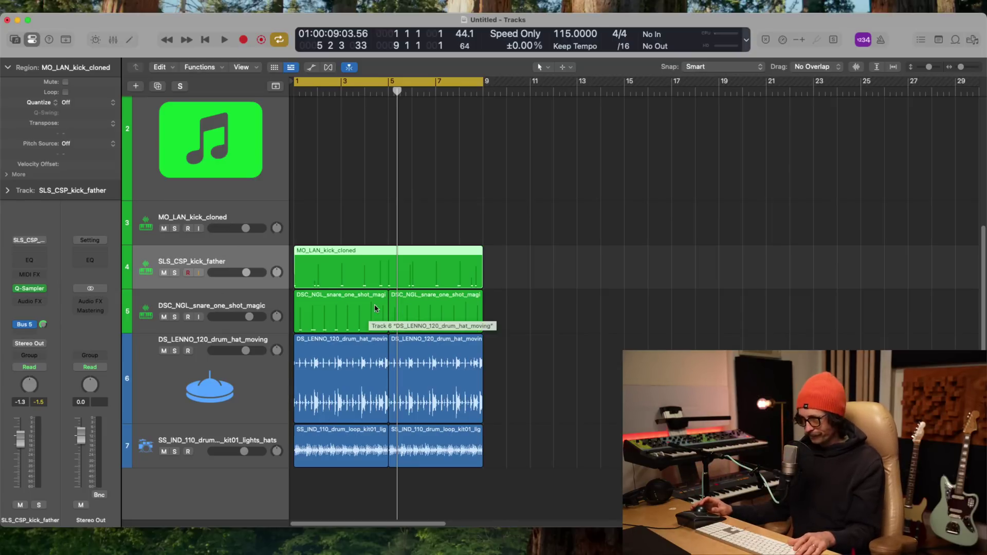
scroll(439, 281, up, 5)
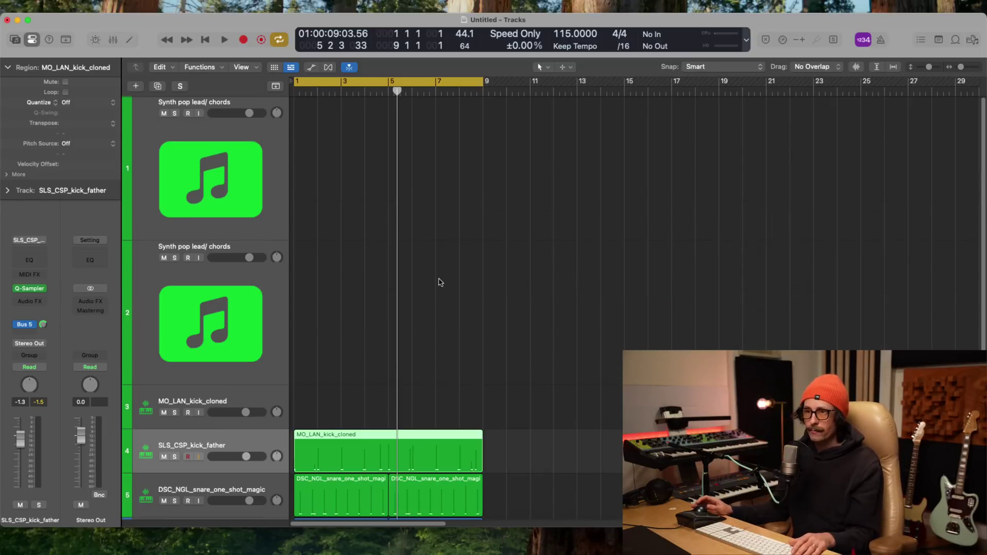
scroll(416, 370, down, 3)
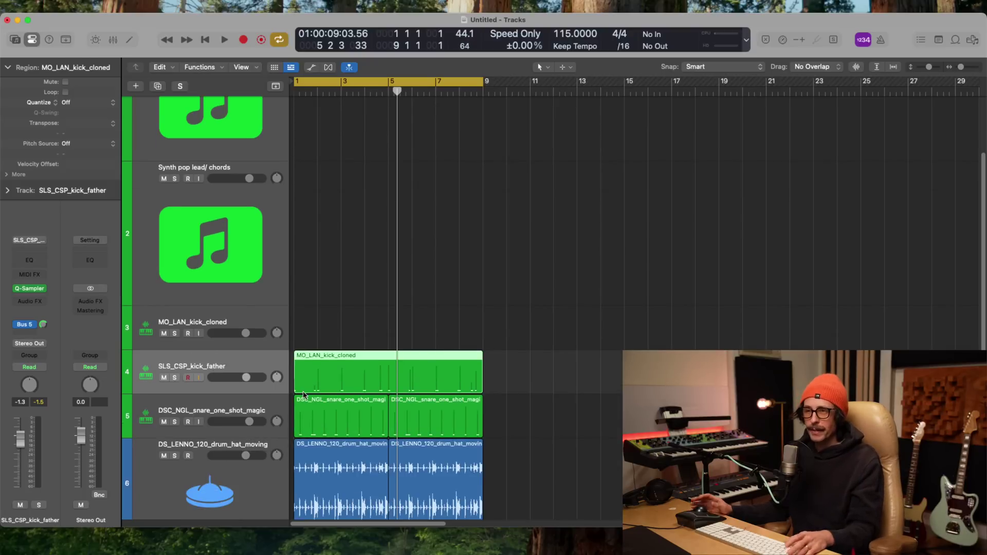
key(super+d)
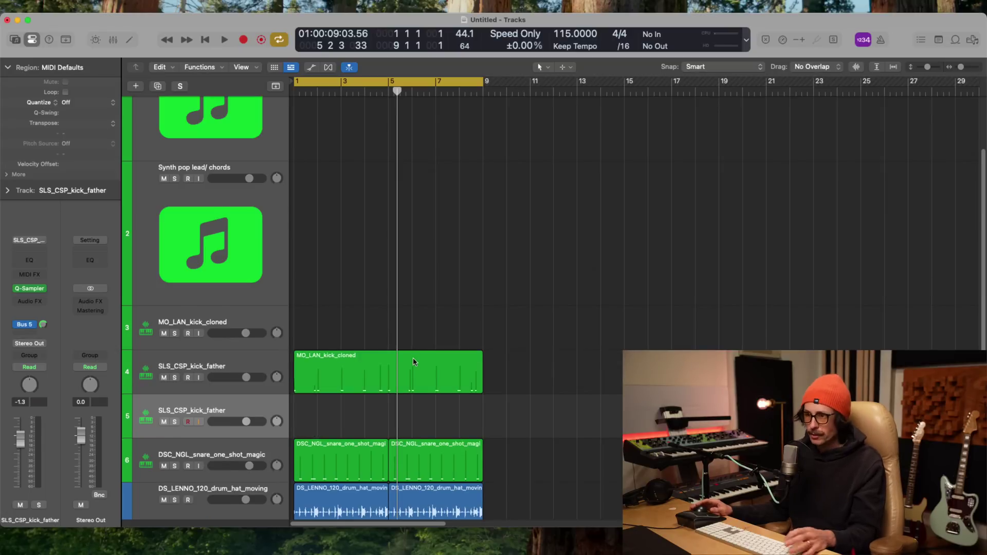
- Switch to the Sounds library in Splice to look for another drum sample
scroll(412, 357, down, 3)
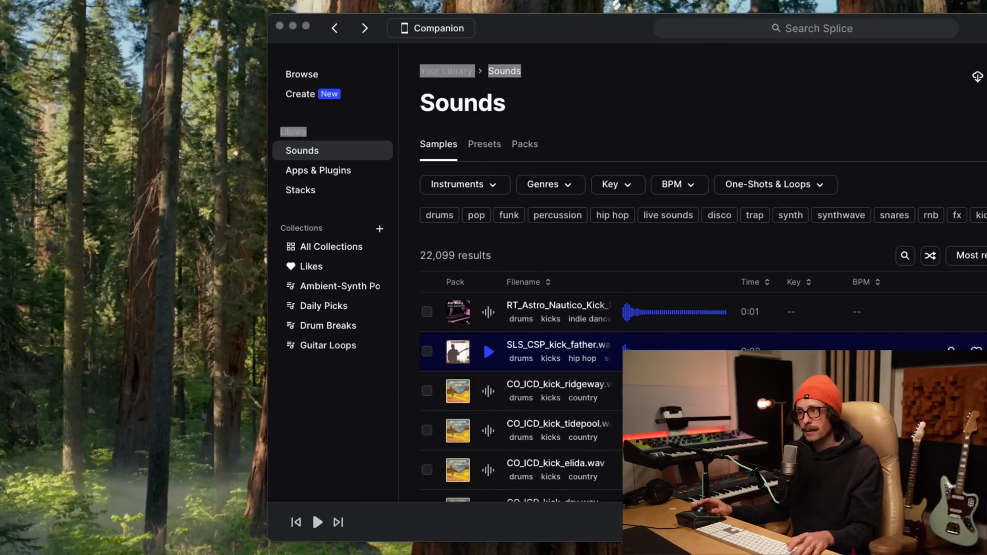
click(394, 405)
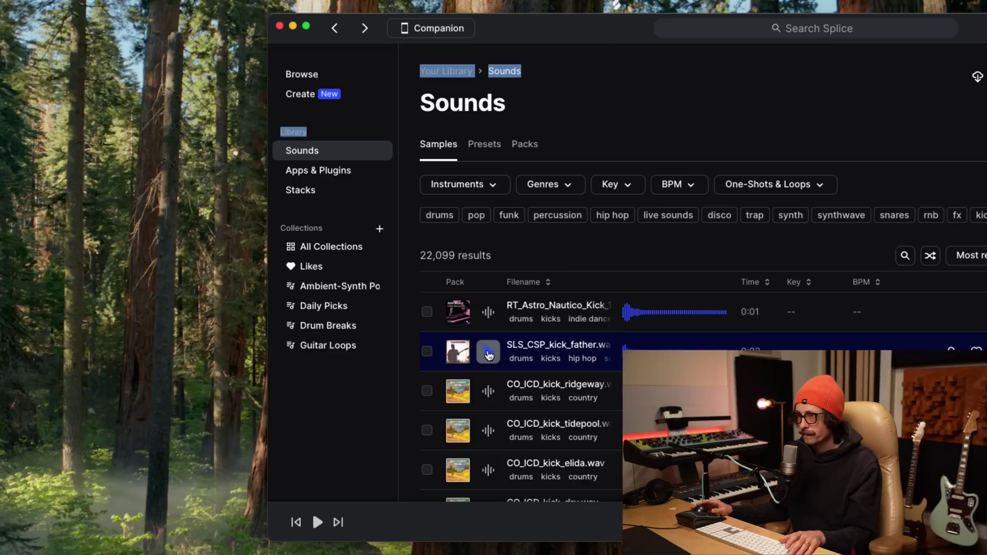
- Audition the kick samples in the Splice library from SLS_CSP_kick_father.wav through CO_ICD_kick_dry.wav
click(488, 352)
key(Down)
key(Down)
key(Down)
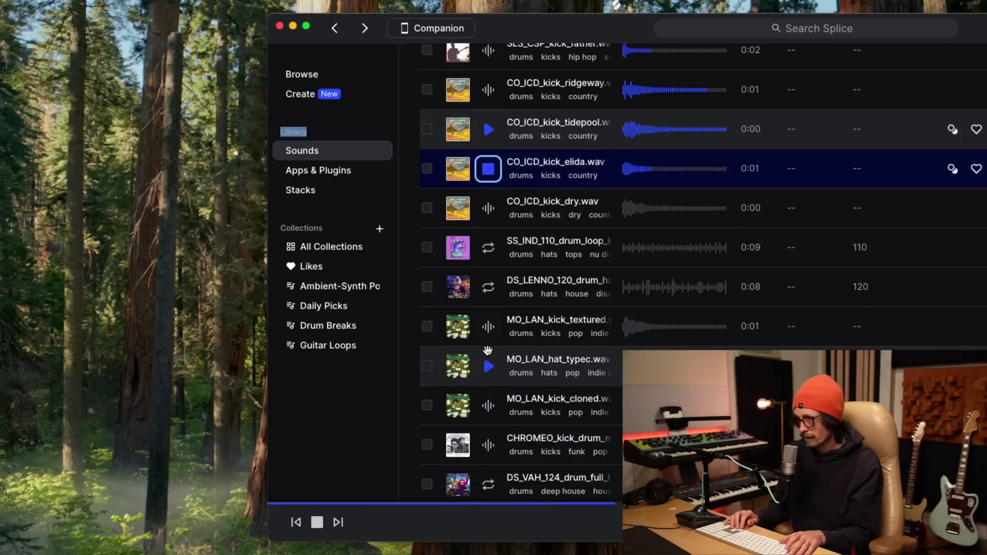
key(Up)
key(Down)
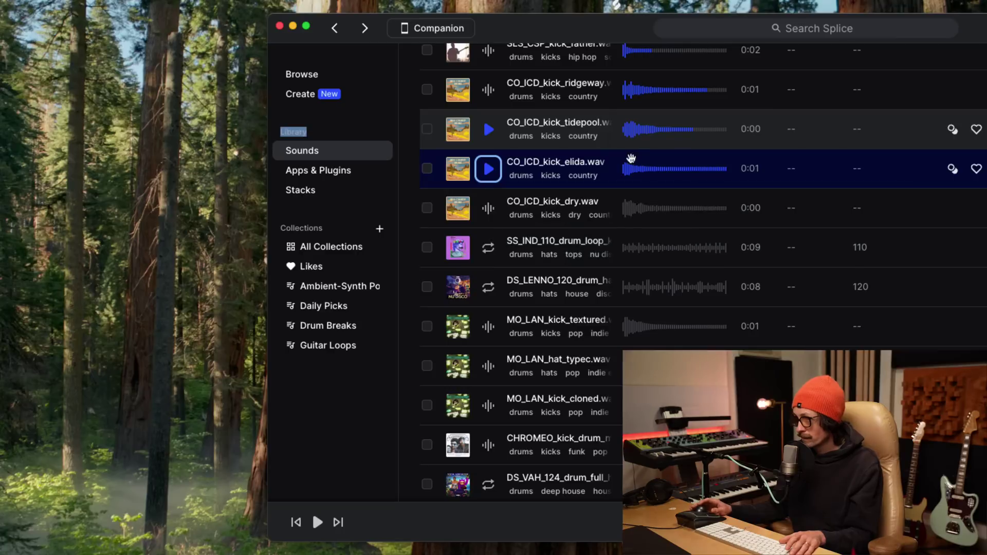
key(Down)
key(Up)
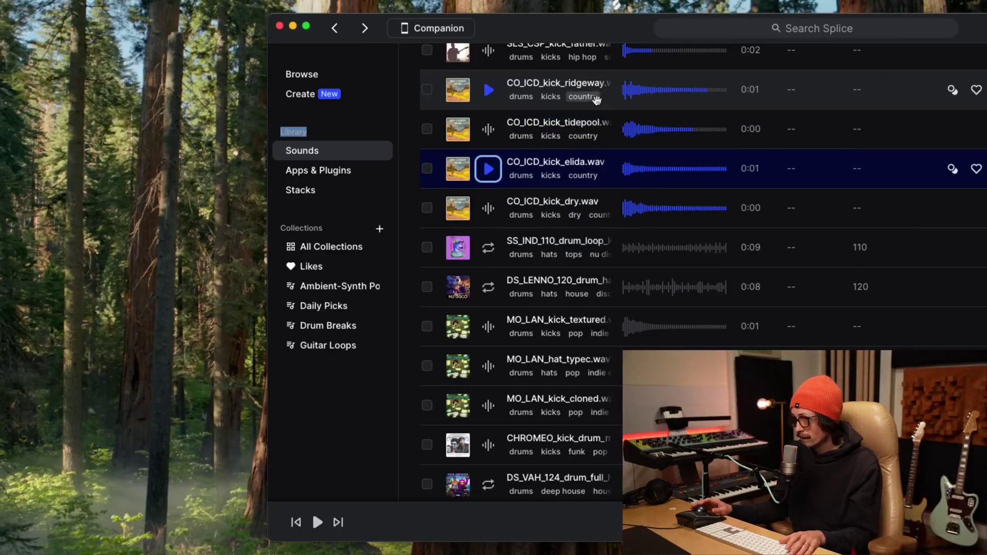
- Load CO_ICD_kick_elida.wav from Splice onto track 5 of the Logic Pro project as Quick Sampler (Original)
drag(597, 35, 343, 31)
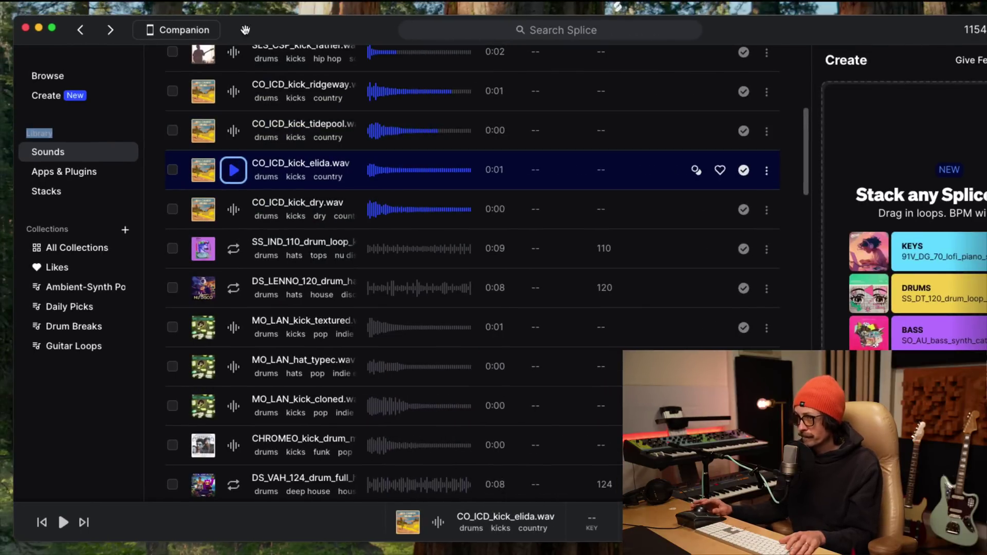
drag(258, 33, 650, 35)
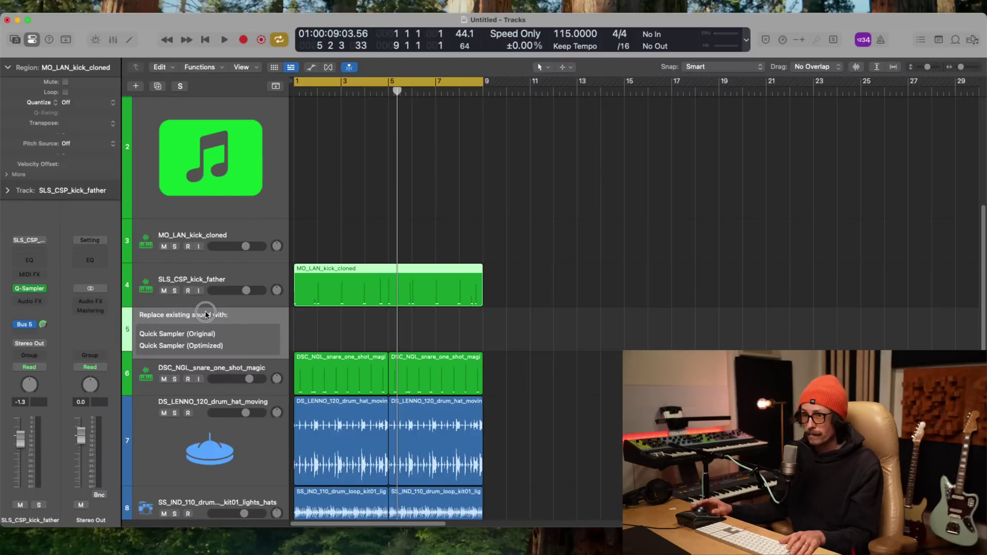
click(226, 333)
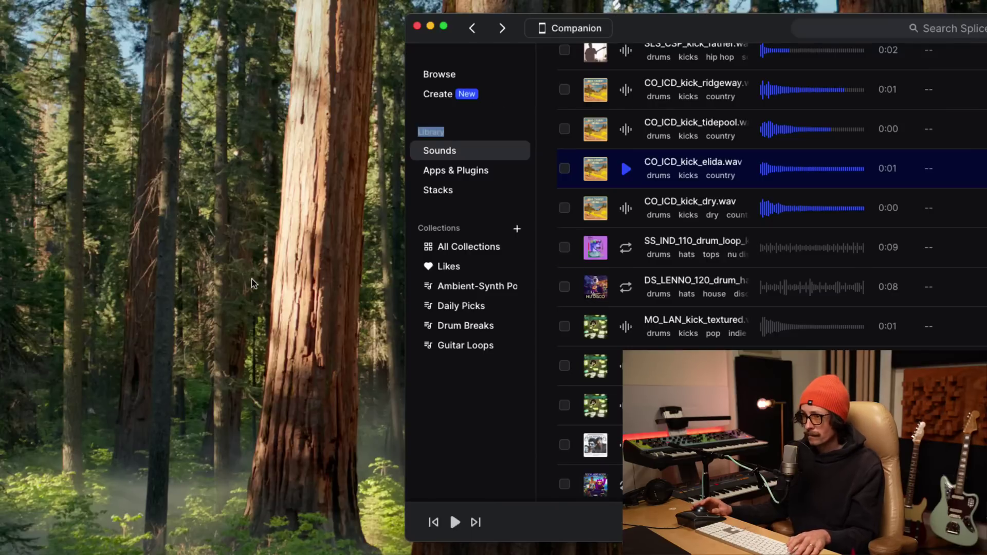
key(super+Tab)
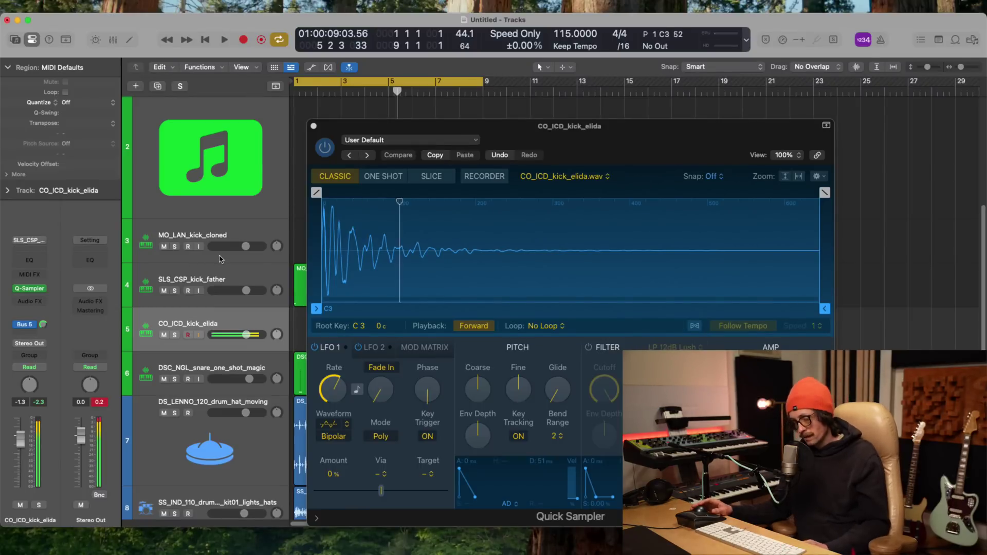
- Compare the sounds of the SLS_CSP_kick_father and CO_ICD_kick_elida tracks, and close the Quick Sampler window
click(244, 295)
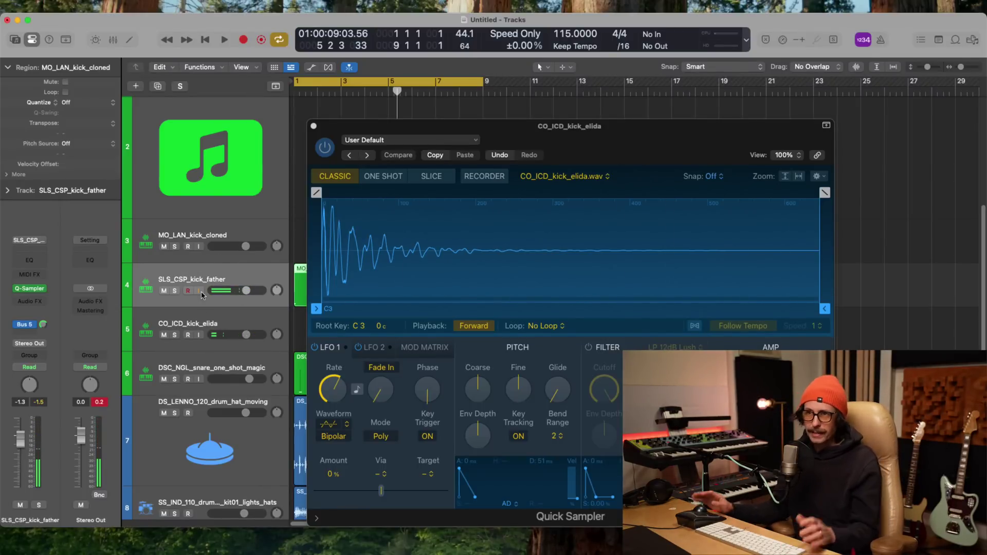
click(179, 326)
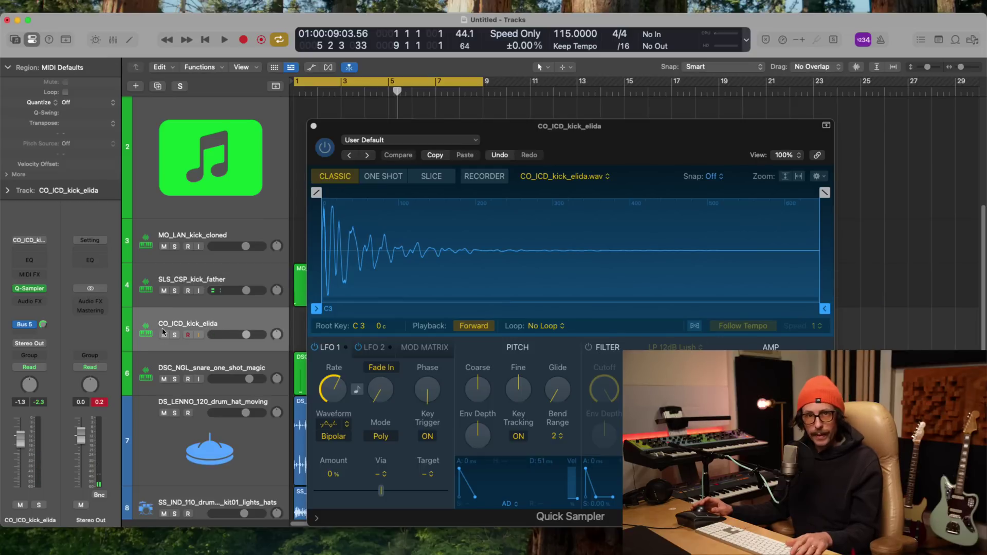
click(313, 126)
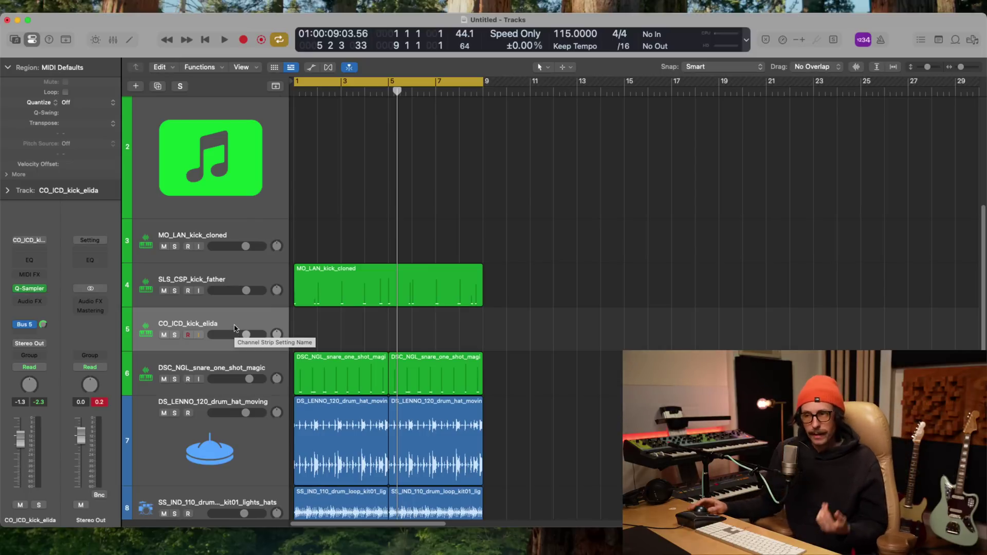
- Inspect the Bus 5 send on the SLS_CSP_kick_father and CO_ICD_kick_elida tracks, including the destination of the latter
click(249, 264)
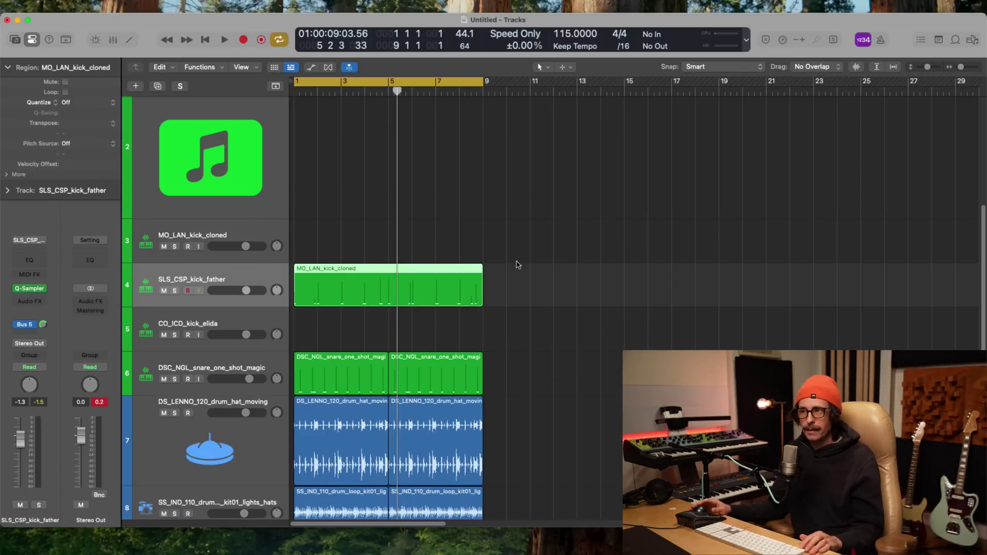
drag(518, 264, 241, 399)
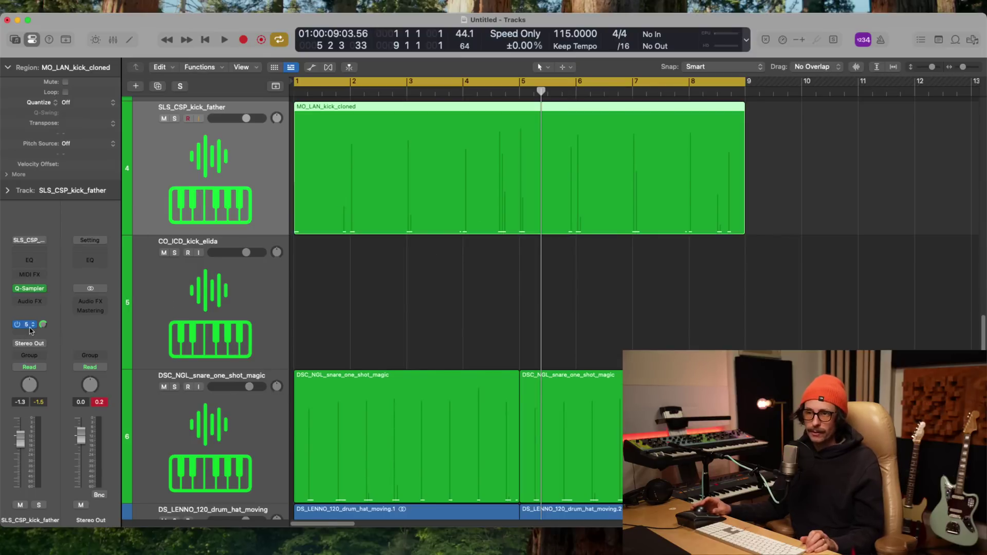
click(218, 324)
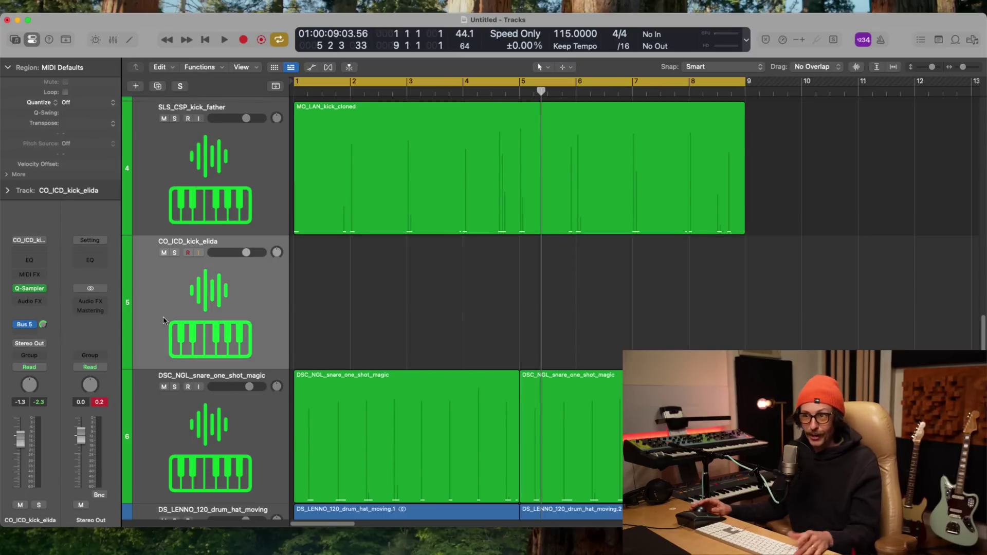
click(26, 324)
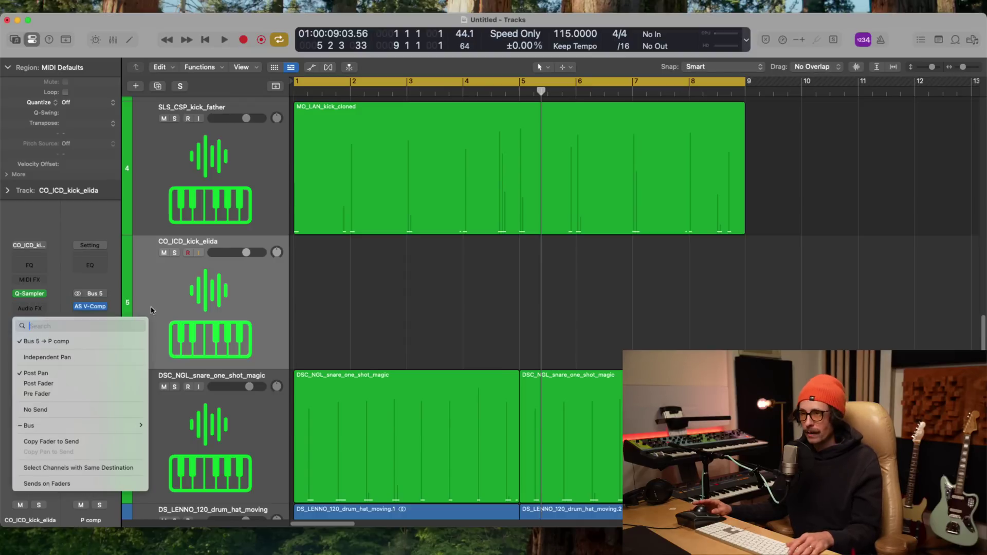
click(31, 334)
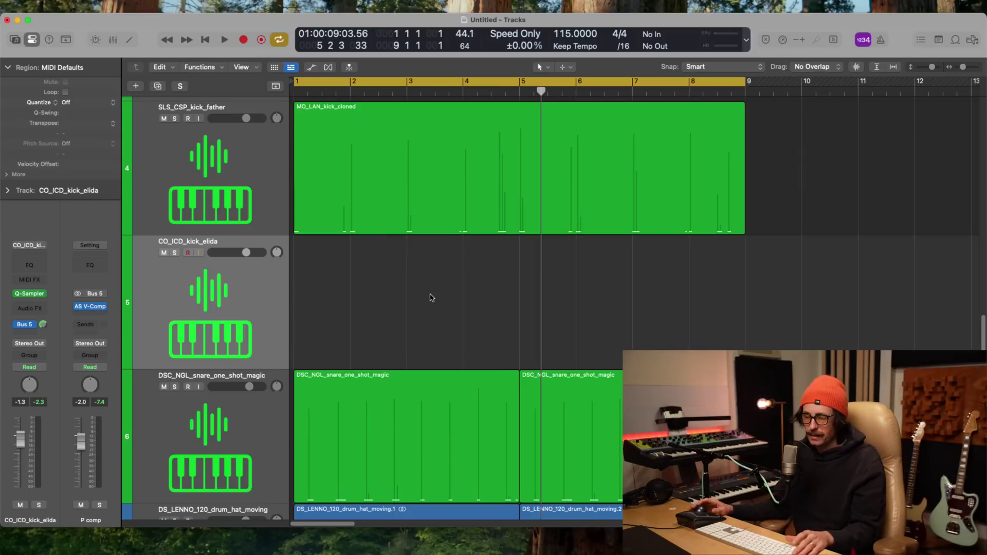
- Copy the MO_LAN_kick_cloned region from the SLS_CSP_kick_father track to the CO_ICD_kick_elida track at bar 1
click(504, 198)
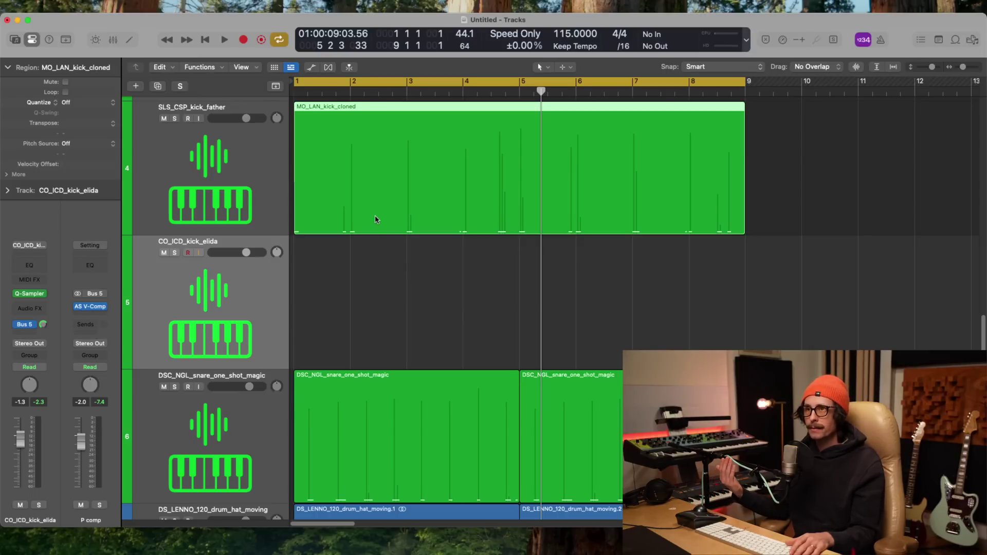
drag(375, 217, 371, 273)
click(601, 230)
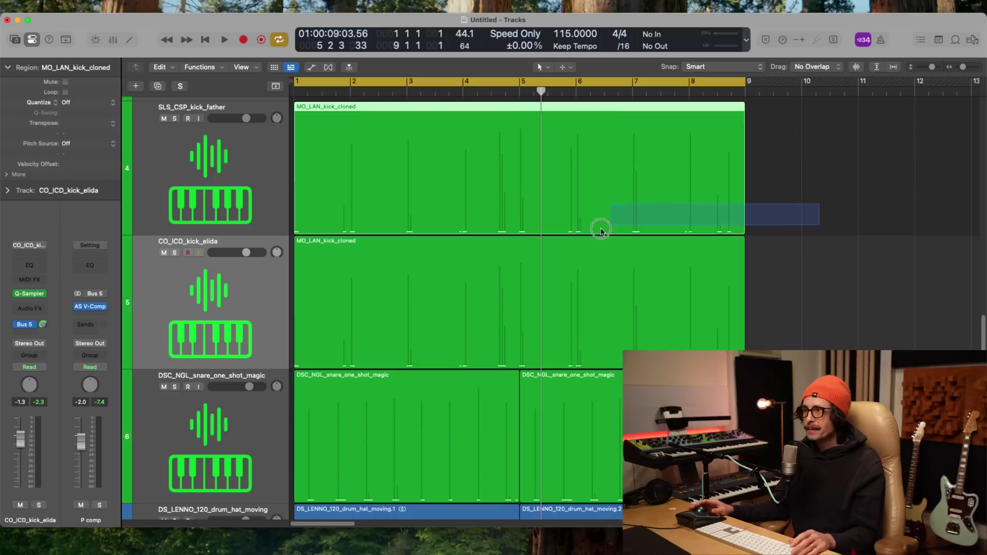
drag(601, 231, 574, 243)
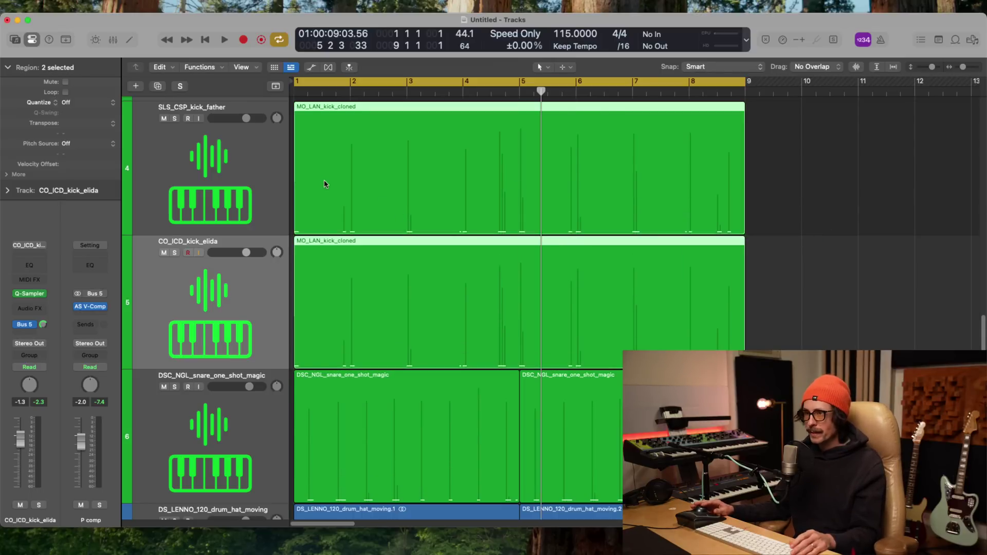
click(212, 163)
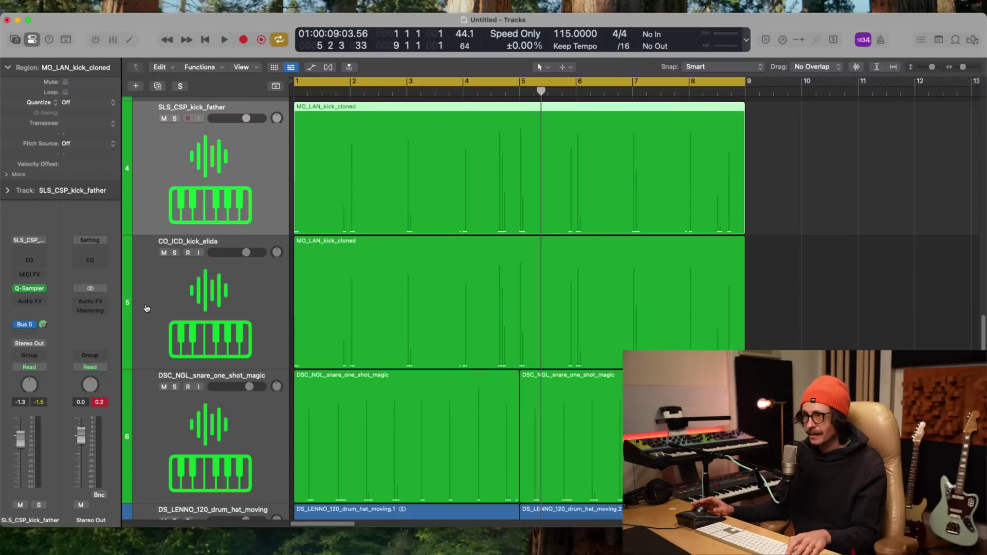
- Play the loop from bar 1 to hear the two layered kicks together, and stop playback
key(super+Tab)
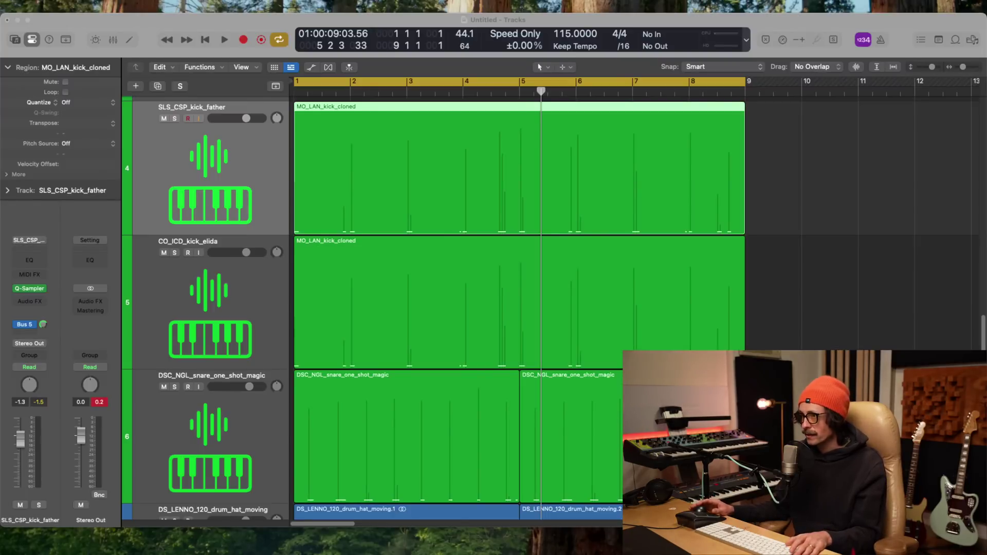
click(465, 337)
key(space)
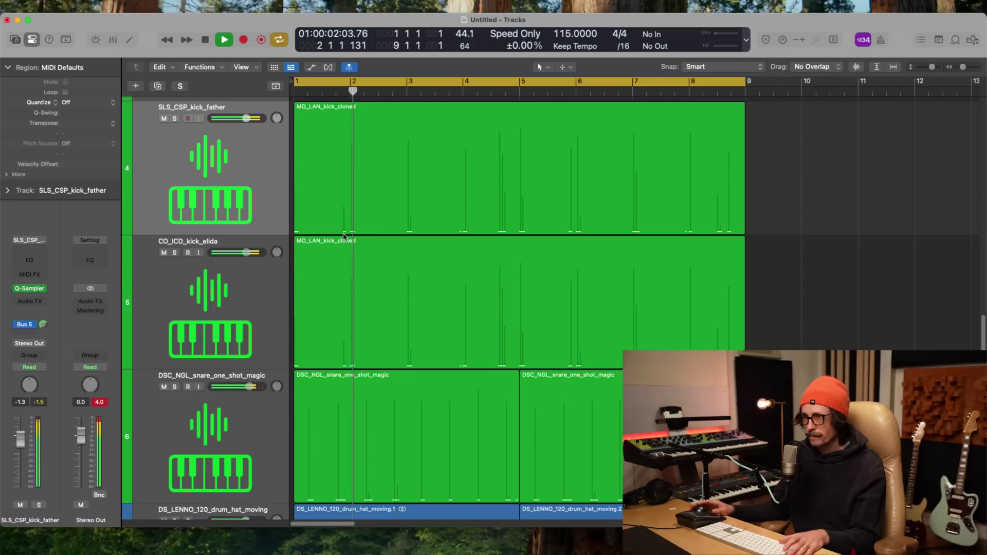
key(space)
key(super+Tab)
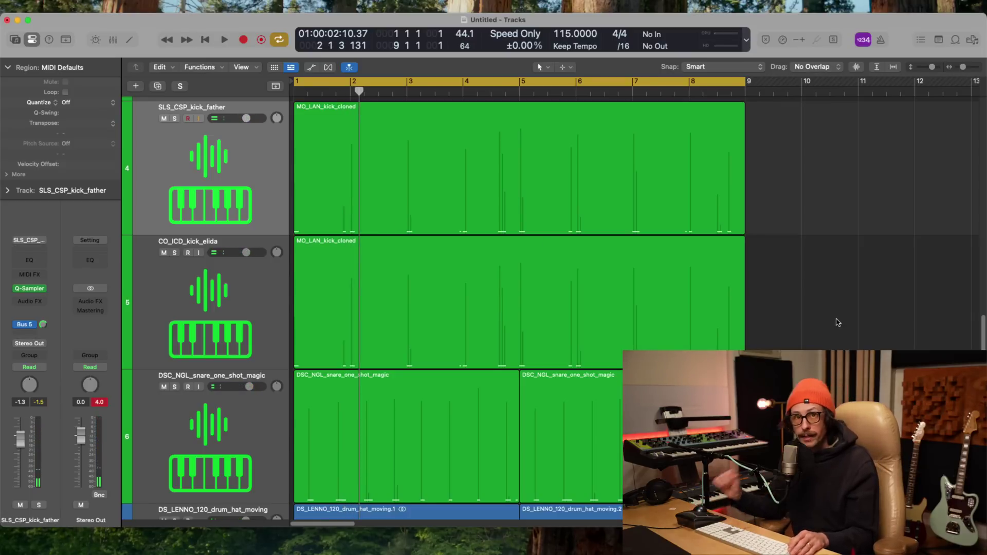
click(825, 291)
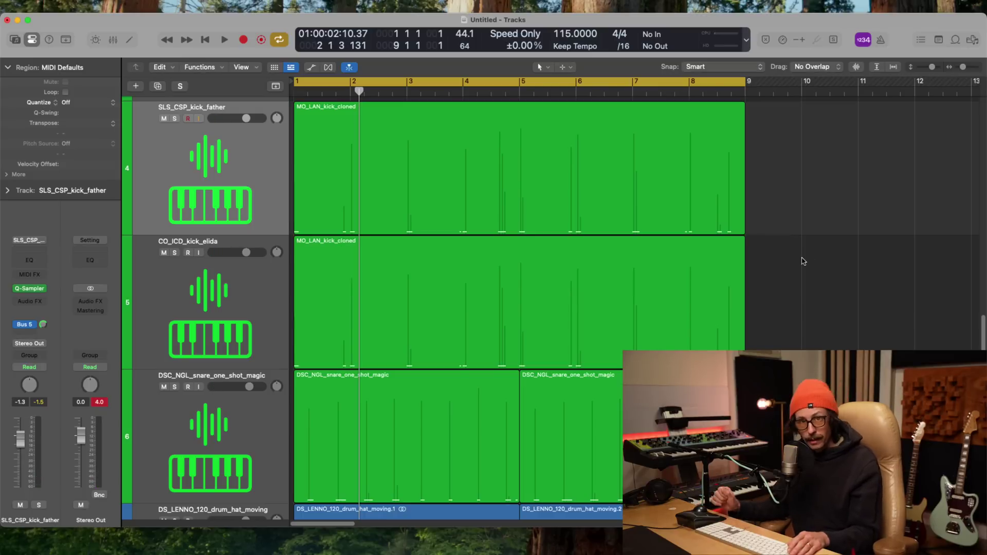
- Open the layered kick regions in the Piano Roll and delete the notes at bars 1 and 2 from the SLS_CSP_kick_father region
click(344, 218)
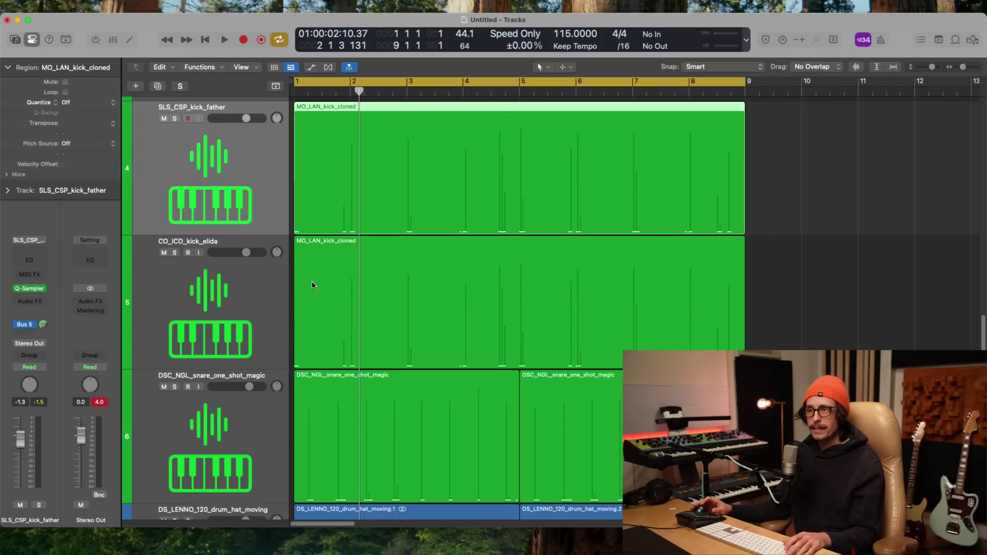
double_click(317, 298)
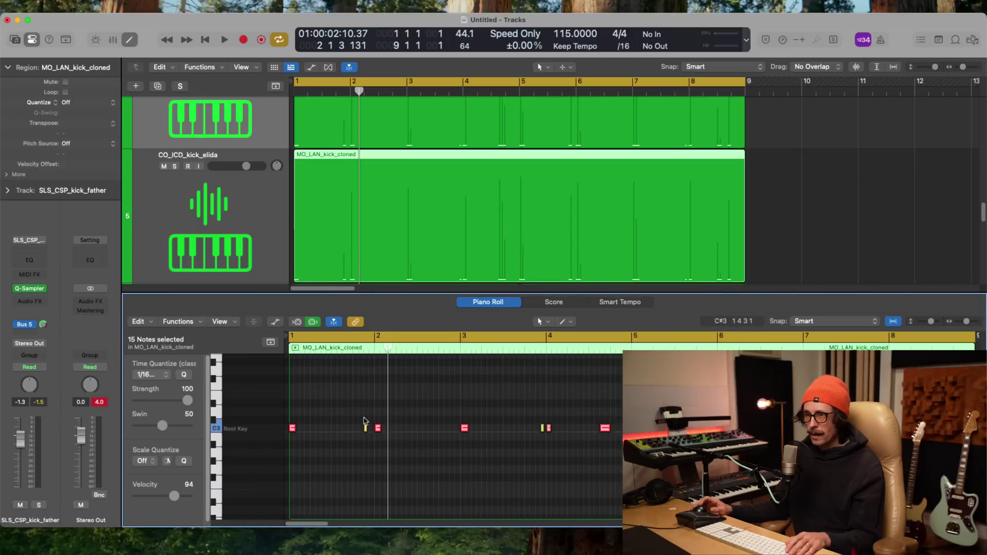
click(365, 427)
key(Delete)
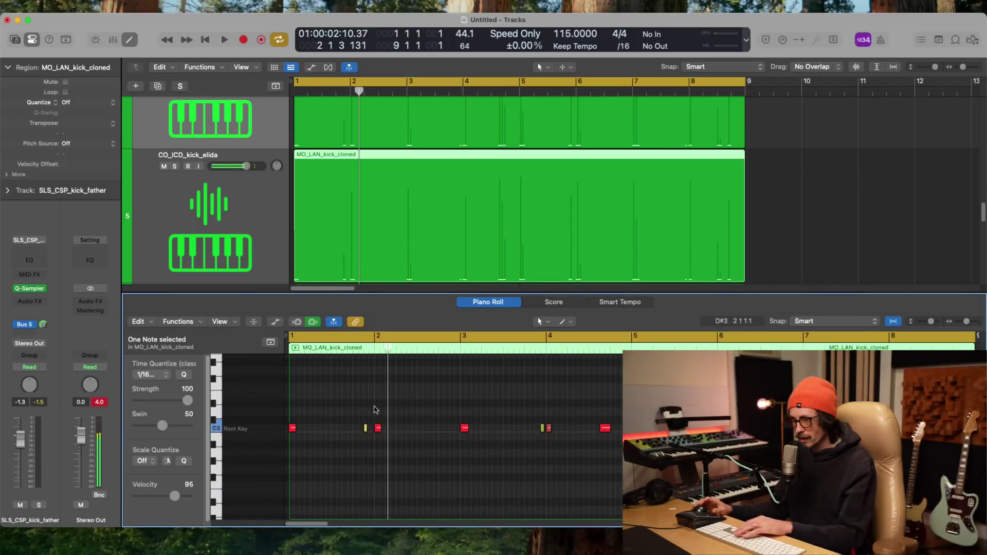
click(378, 427)
key(super+z)
key(super+z)
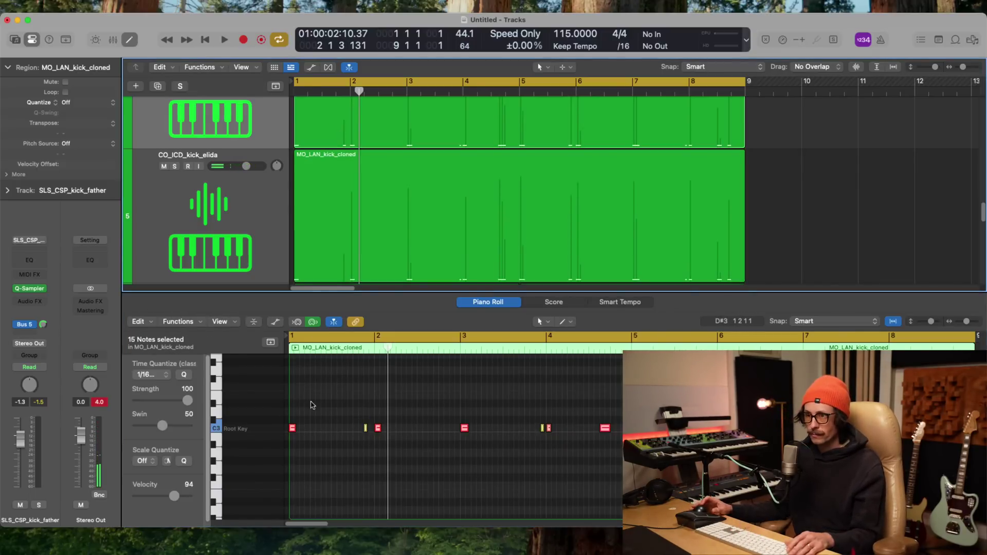
click(378, 427)
key(Delete)
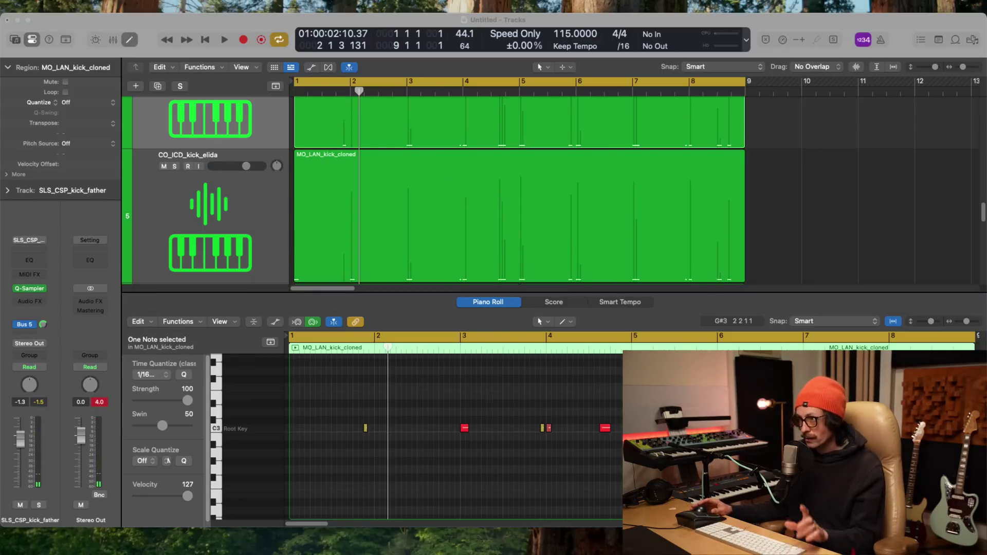
- Play the loop to hear the varied kick layering, stop playback, and close the Piano Roll
click(683, 304)
key(space)
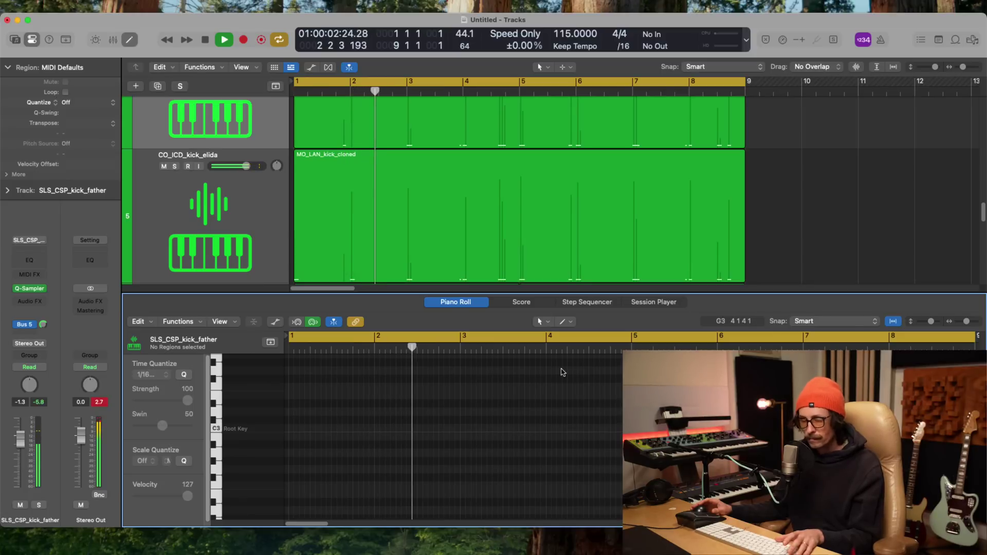
key(space)
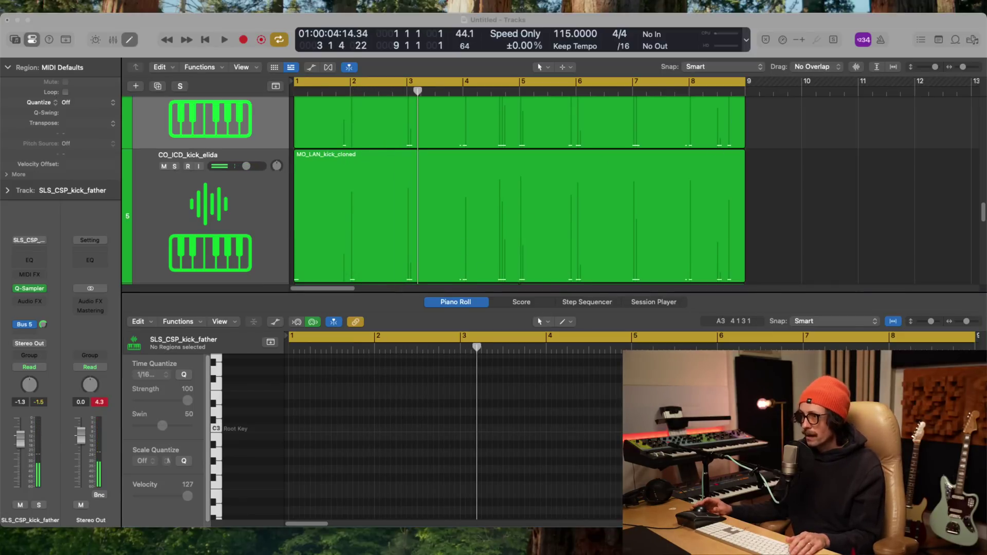
click(247, 204)
key(e)
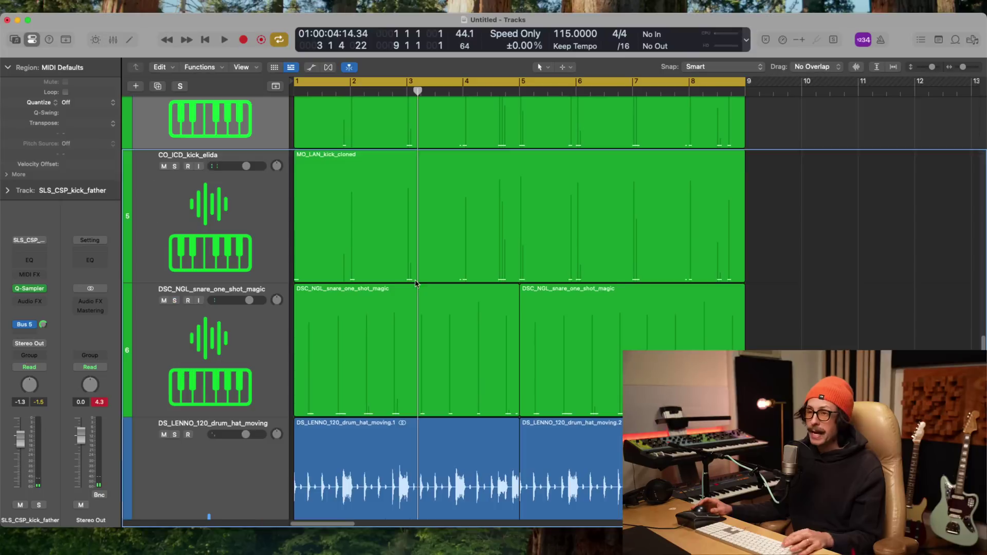
- Review the regions on both kick tracks and play the loop again to hear the layers with the snare
click(358, 229)
scroll(358, 229, up, 5)
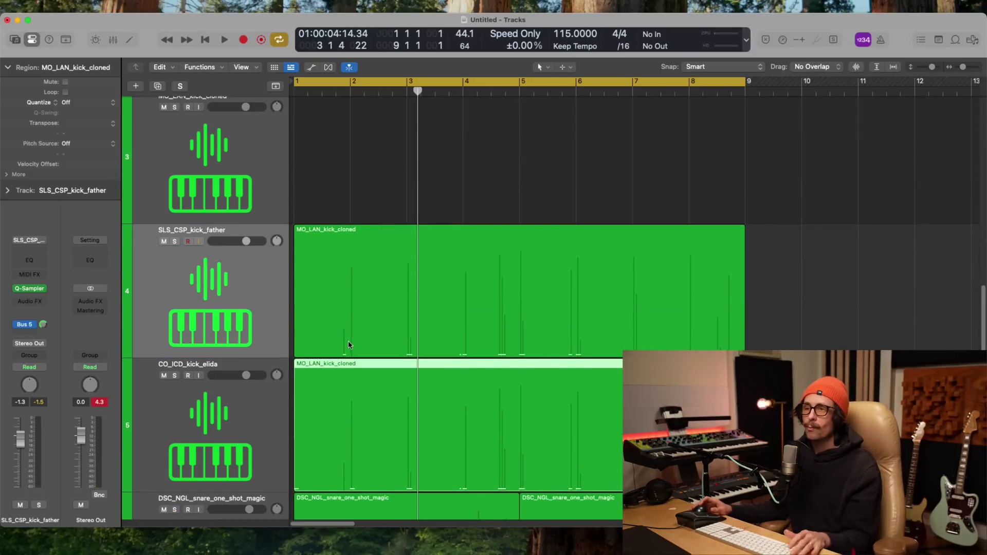
click(315, 303)
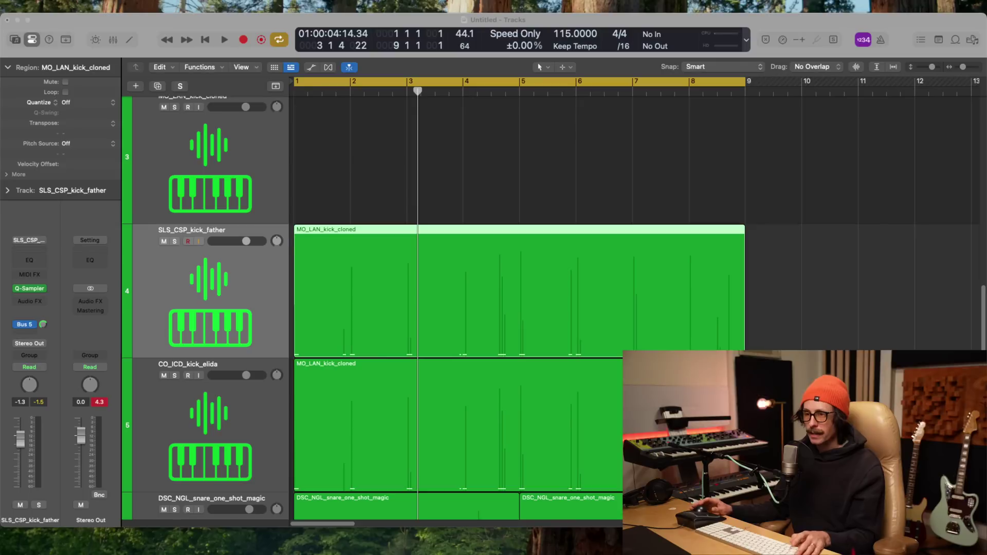
click(557, 496)
key(space)
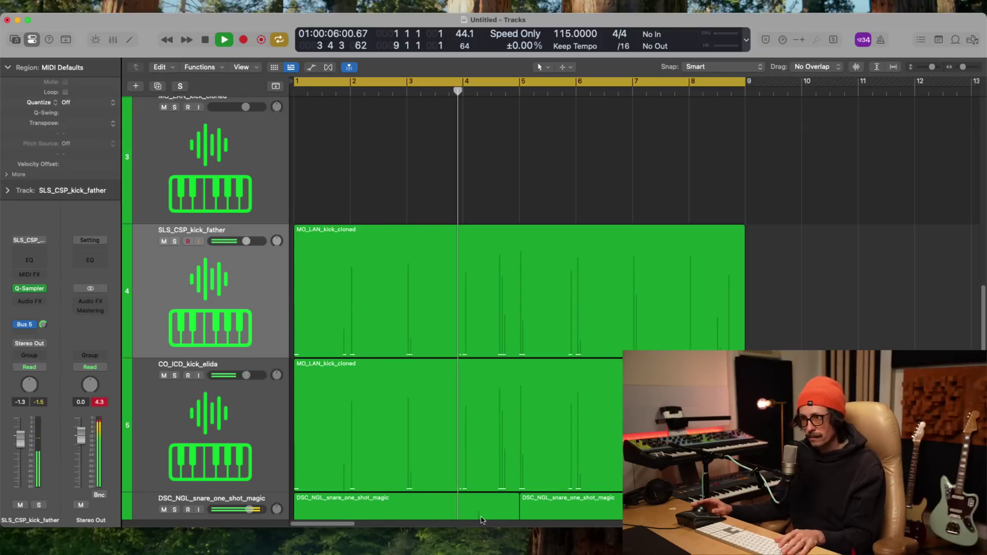
key(space)
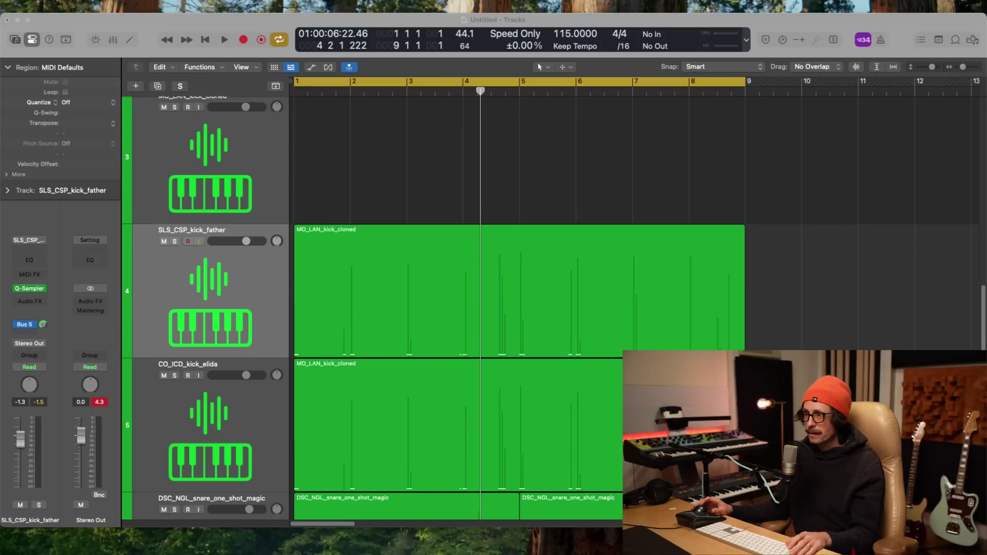
- Open the layered kick regions in the Piano Roll, delete the note just before bar 4 from CO_ICD_kick_elida's region, and close the editor
click(439, 326)
shift+click(471, 417)
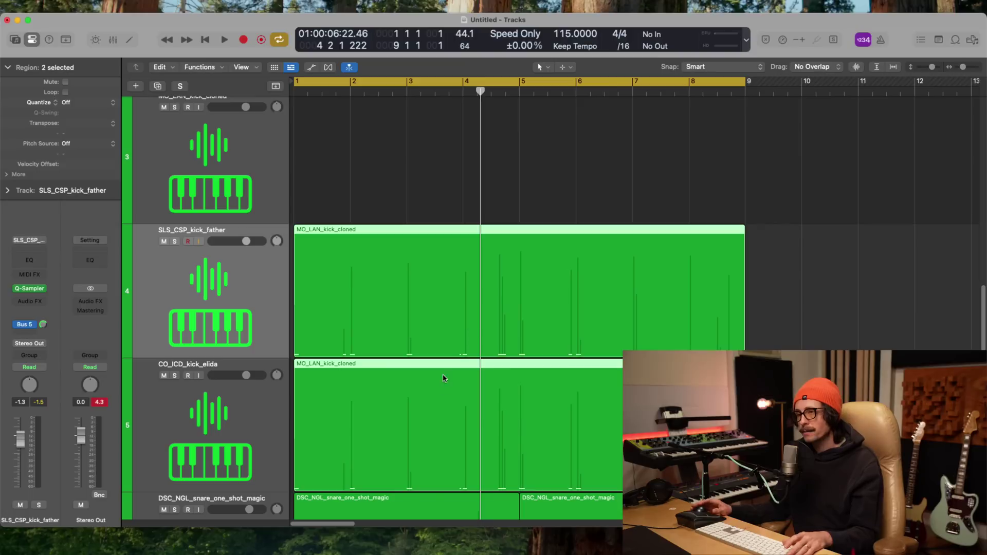
double_click(478, 309)
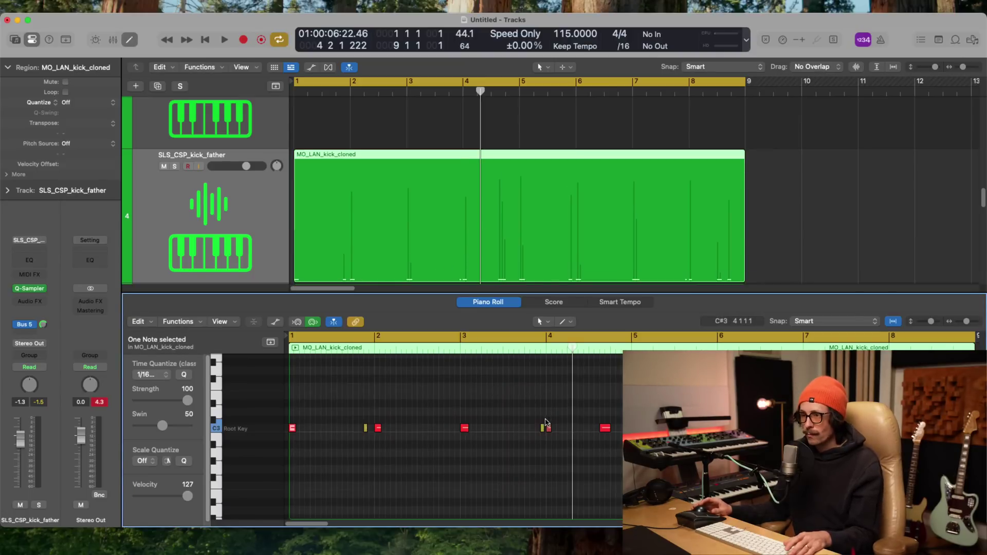
scroll(509, 252, down, 2)
click(509, 251)
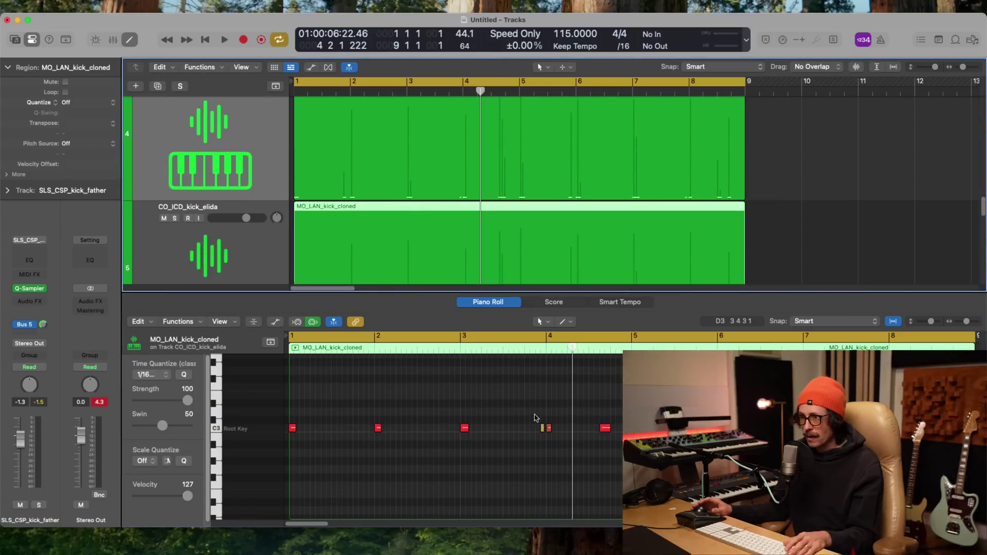
click(545, 427)
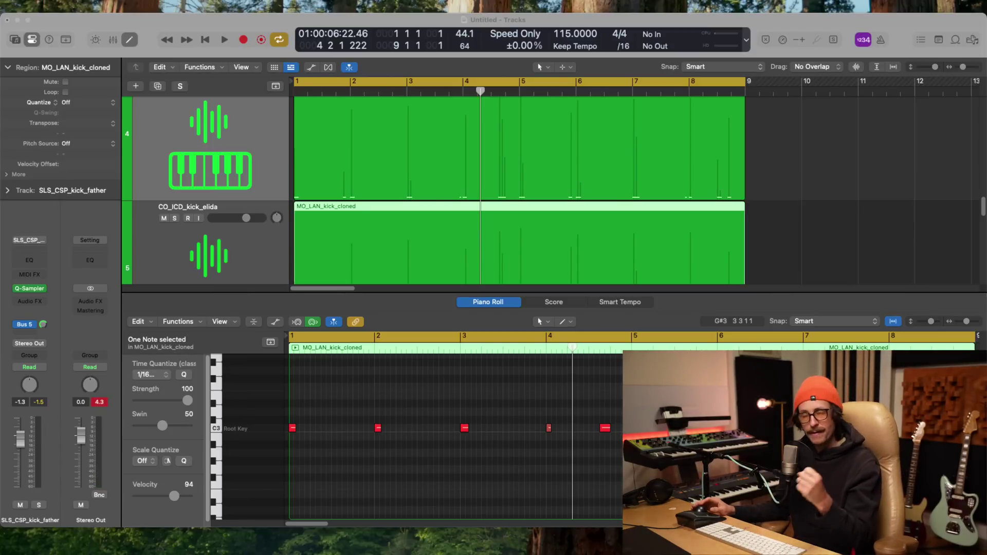
click(900, 177)
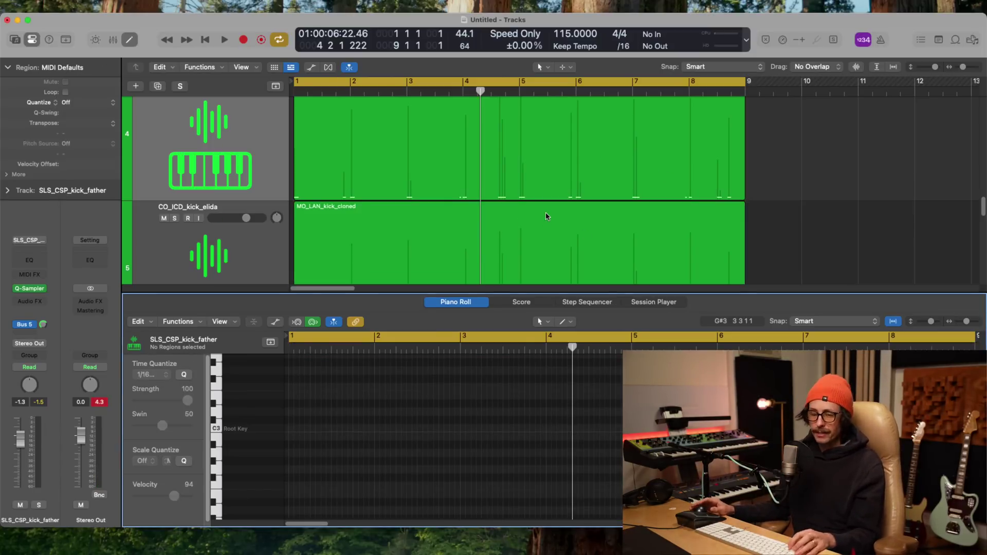
key(e)
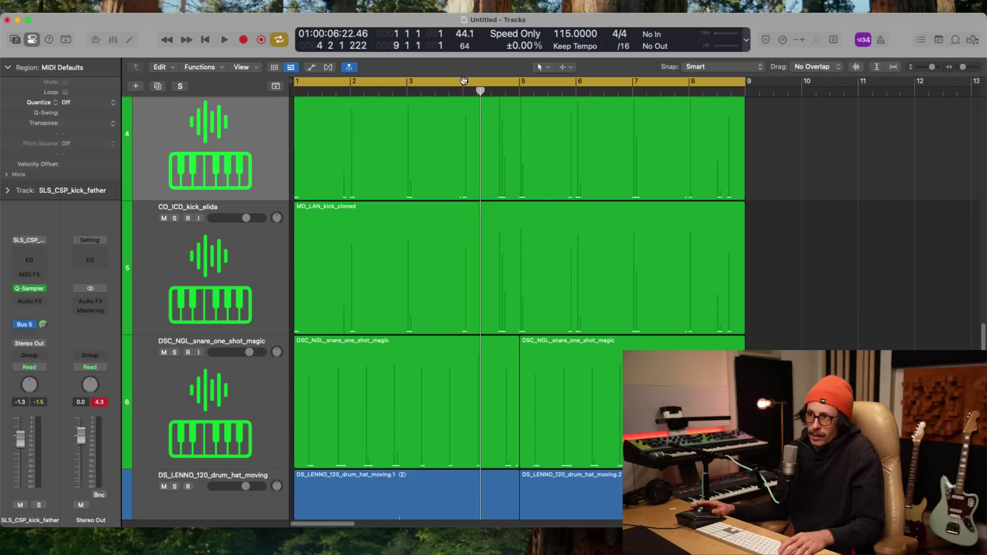
- Shorten the cycle range to start at bar 4 and end at bar 9, and play the loop
drag(464, 80, 750, 106)
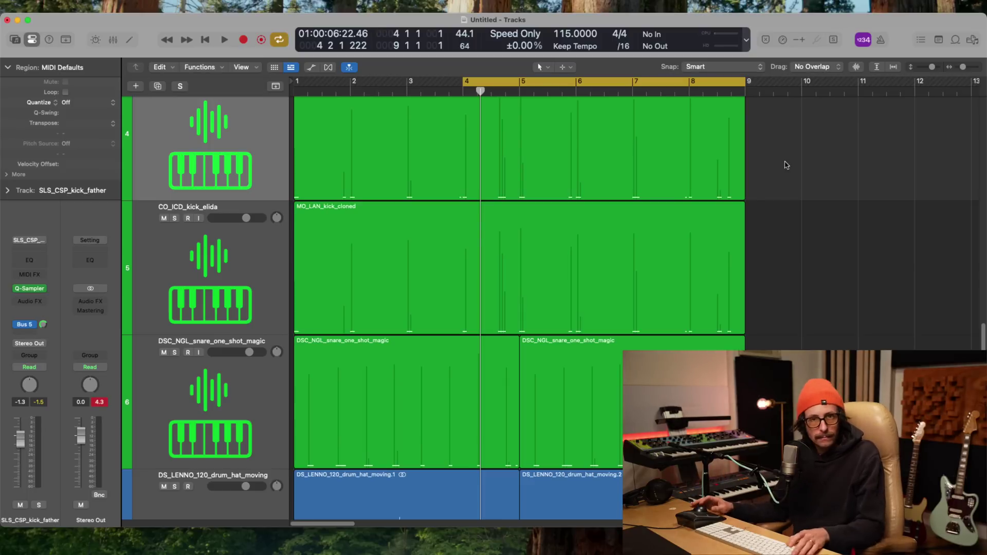
ctrl+alt+click(480, 324)
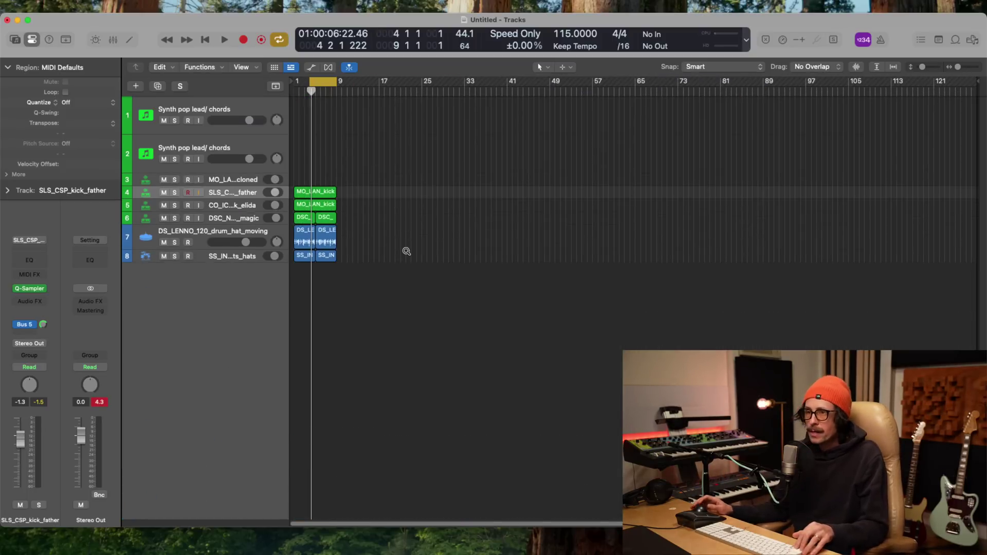
drag(387, 189, 274, 288)
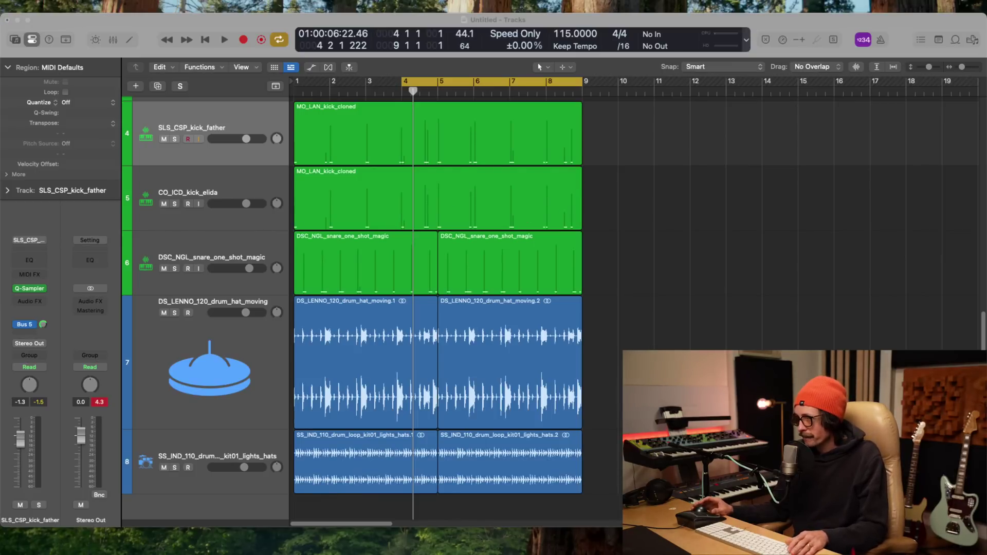
key(space)
drag(367, 147, 602, 427)
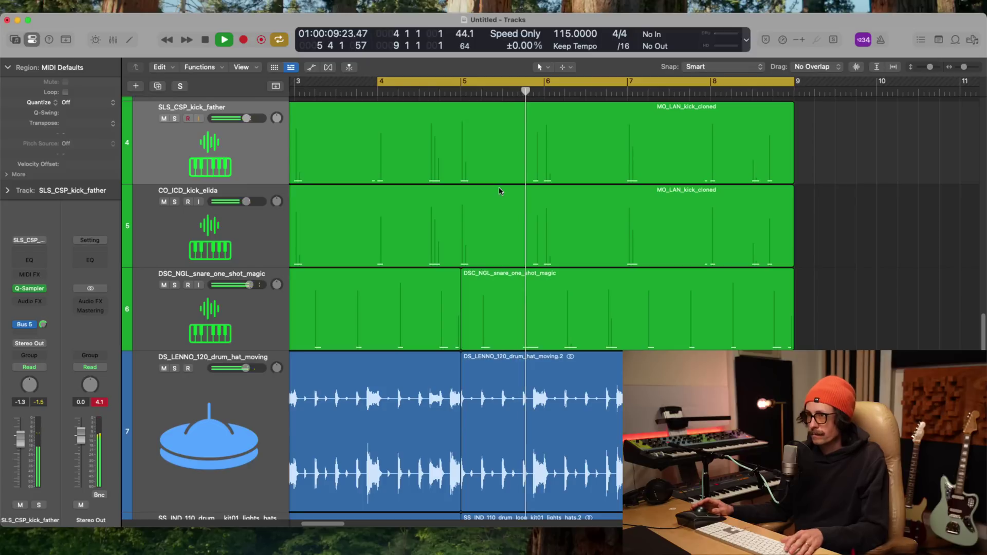
- Lower the SLS_CSP_kick_father track's volume to -2.2 dB and slightly reduce the CO_ICD_kick_elida track's volume while the loop plays
click(452, 170)
drag(245, 118, 231, 123)
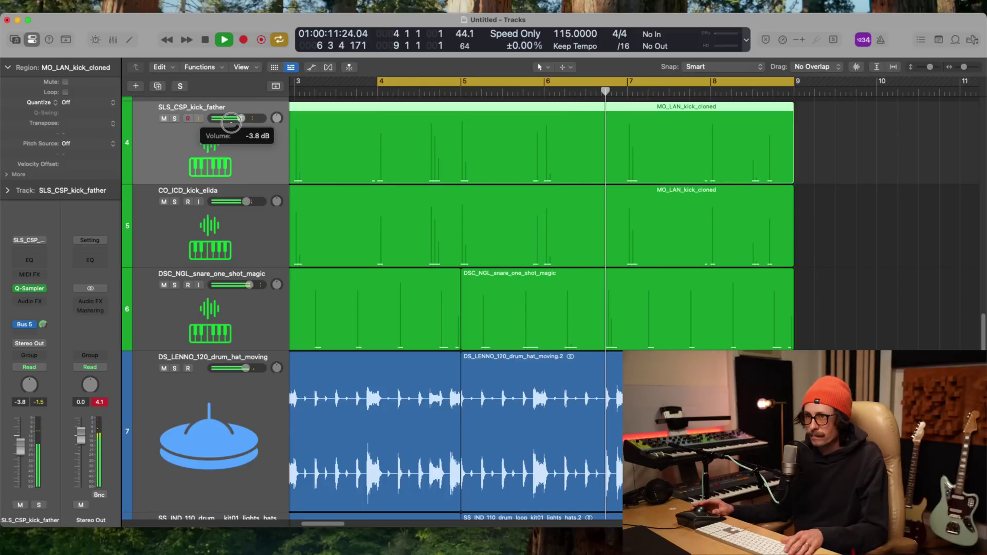
drag(247, 202, 235, 201)
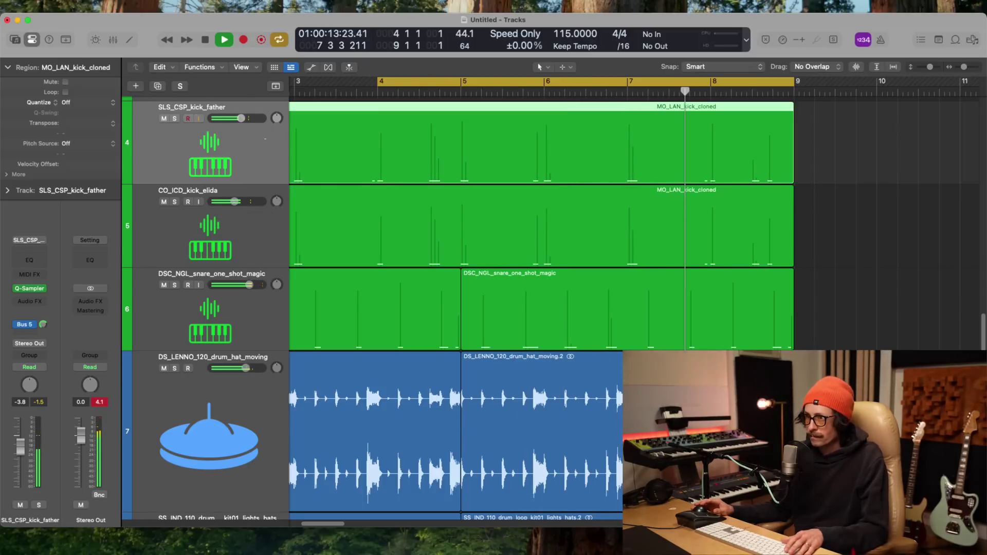
drag(241, 118, 244, 118)
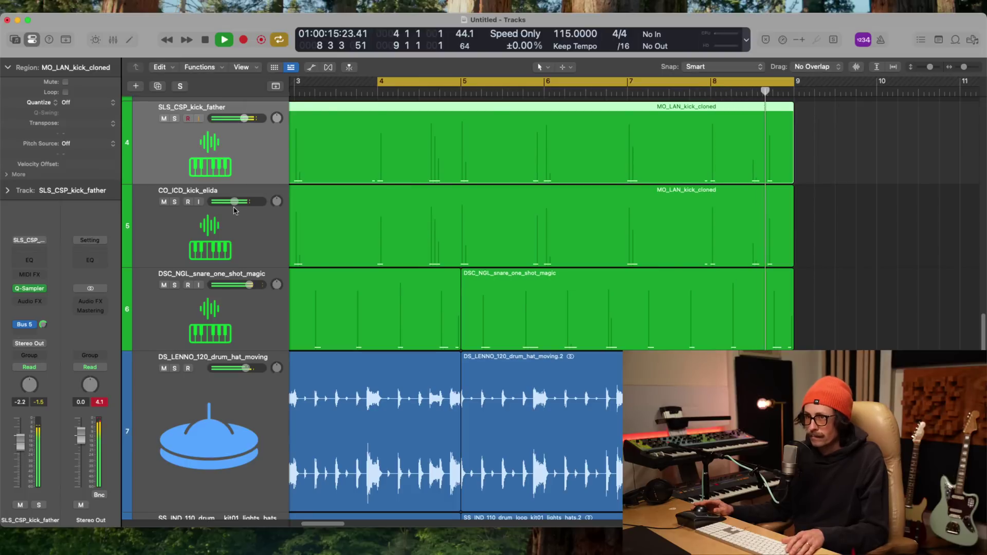
drag(234, 205, 239, 205)
- Select the CO_ICD_kick_elida region and restart the loop to hear the rebalanced kicks
click(621, 186)
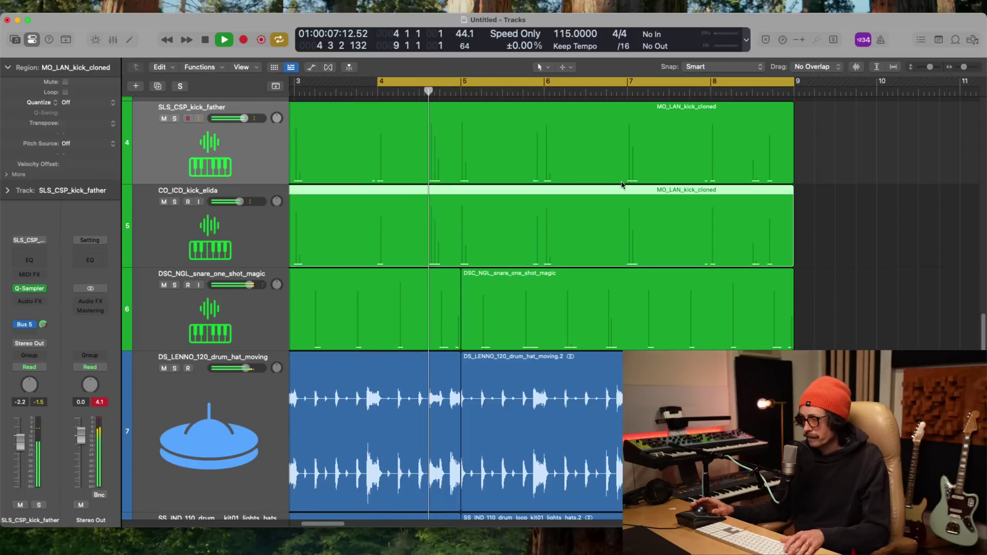
key(space)
key(space)
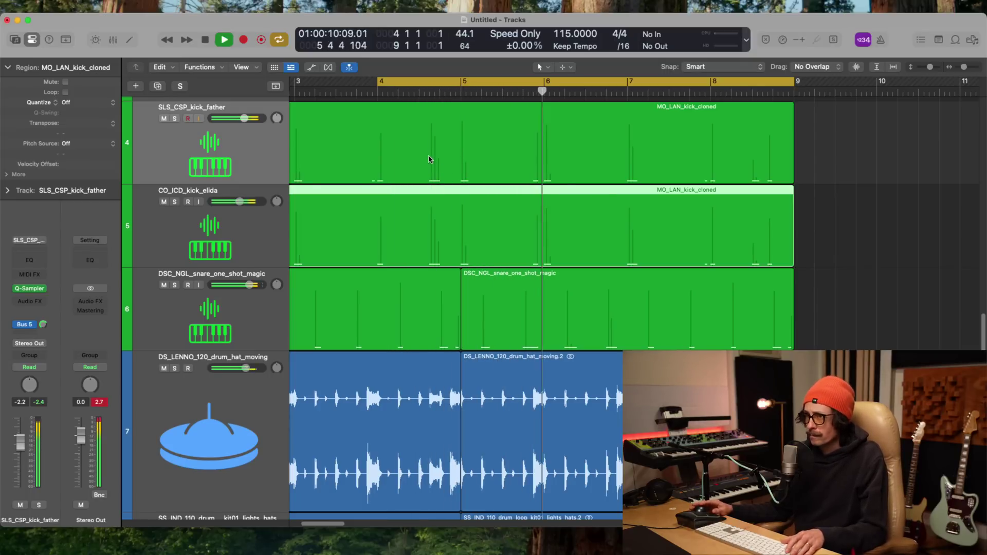
- Delete the note midway between bars 4 and 5 and the note just before bar 6 from CO_ICD_kick_elida's region, and stop playback
double_click(430, 246)
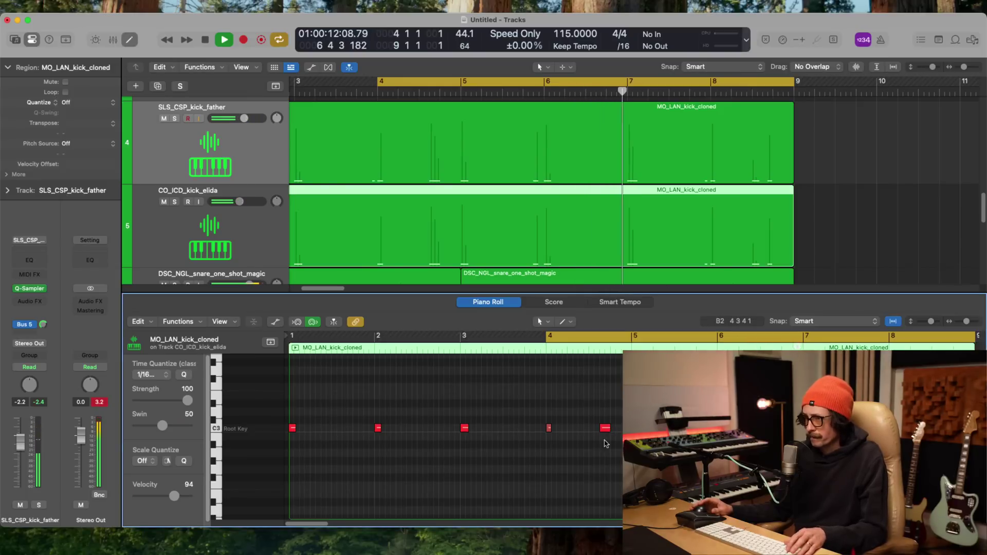
click(605, 428)
key(Delete)
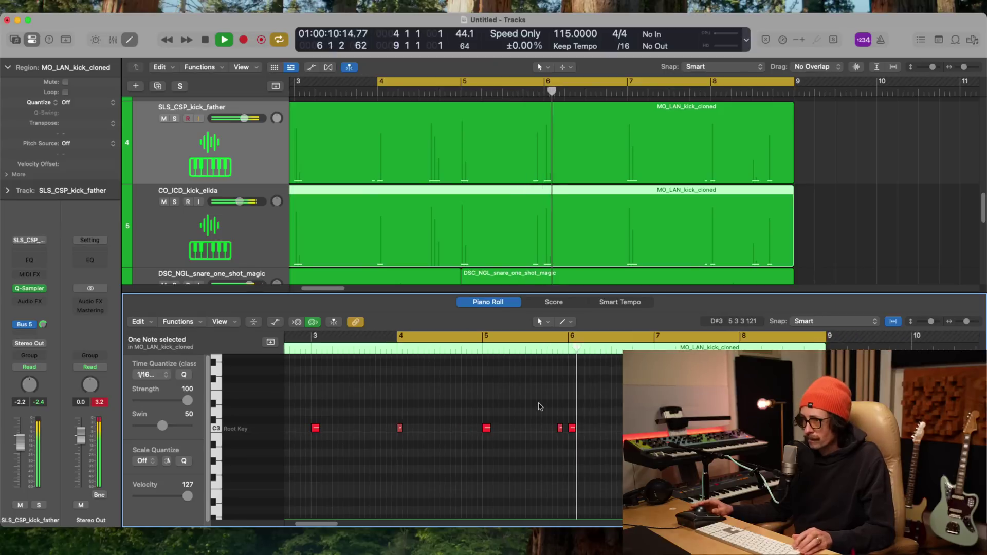
drag(544, 402, 560, 440)
key(Delete)
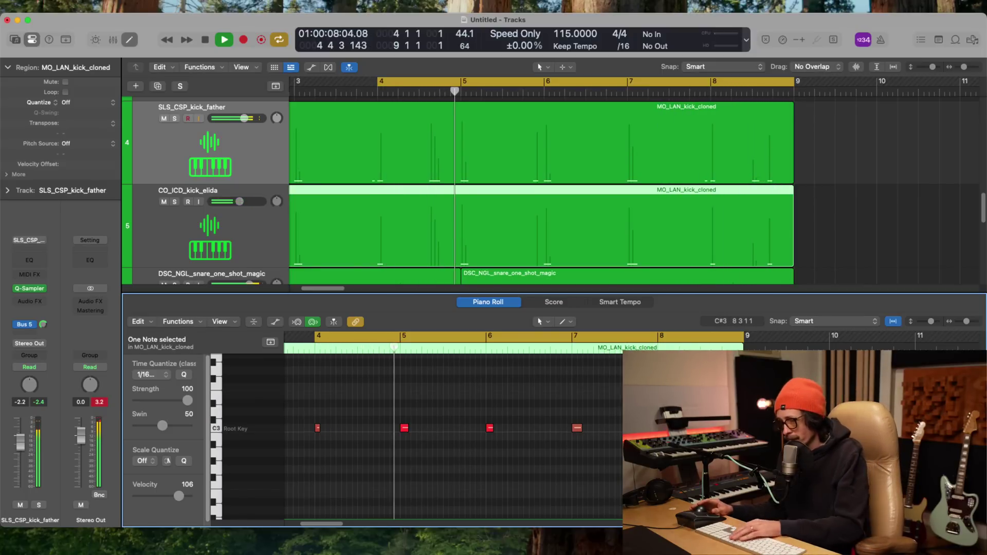
key(e)
scroll(494, 160, up, 2)
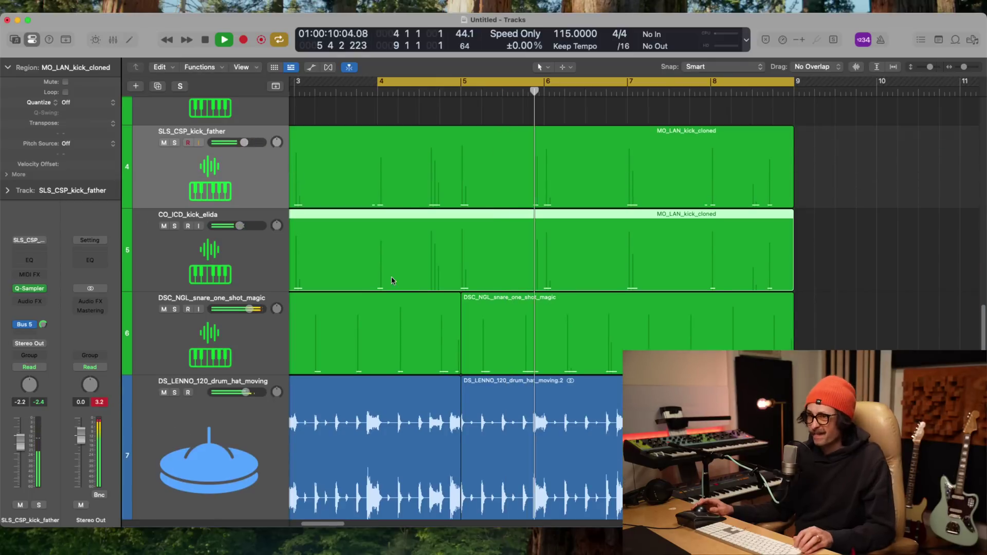
key(space)
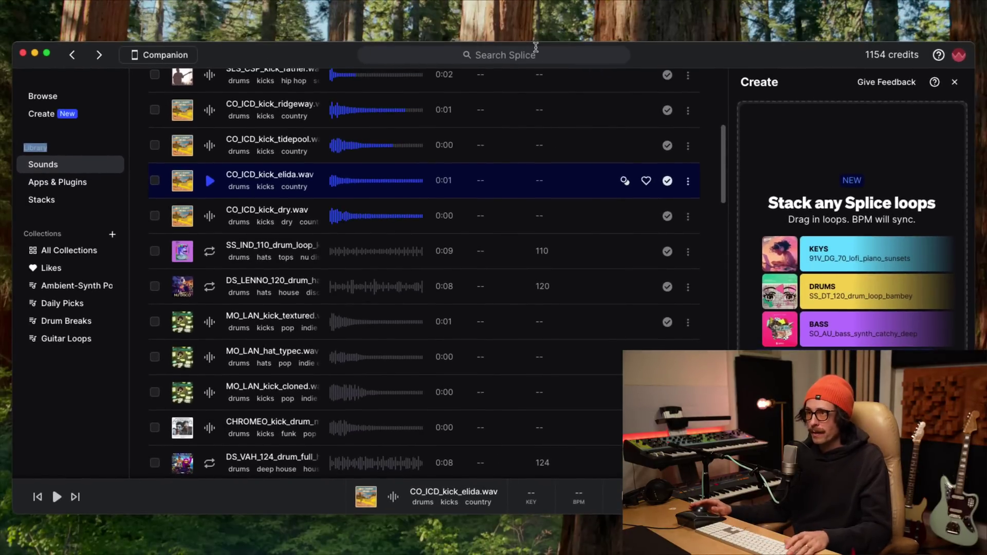
- Switch to Splice, search for "snare roll", and change the search to "snare ghost"
click(534, 52)
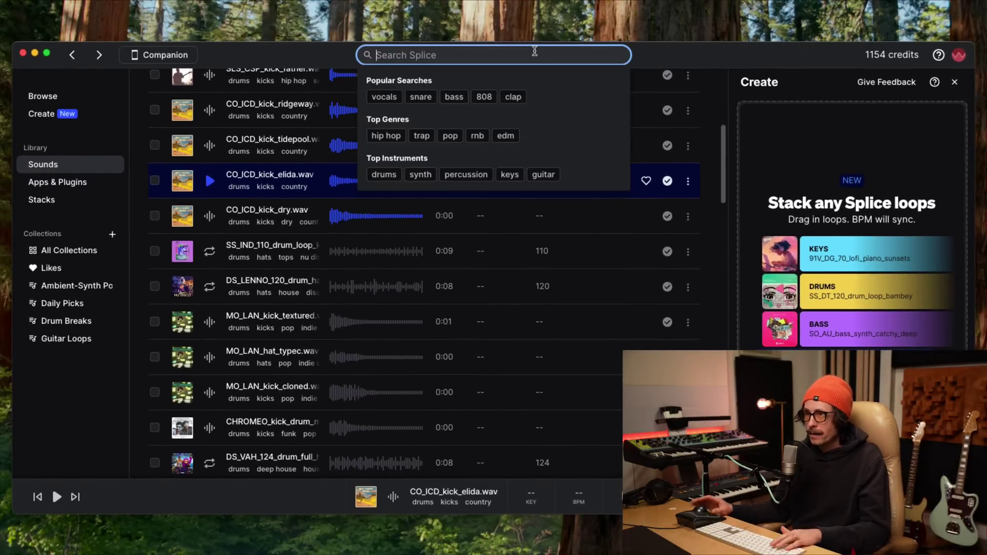
text(snare roll)
key(Return)
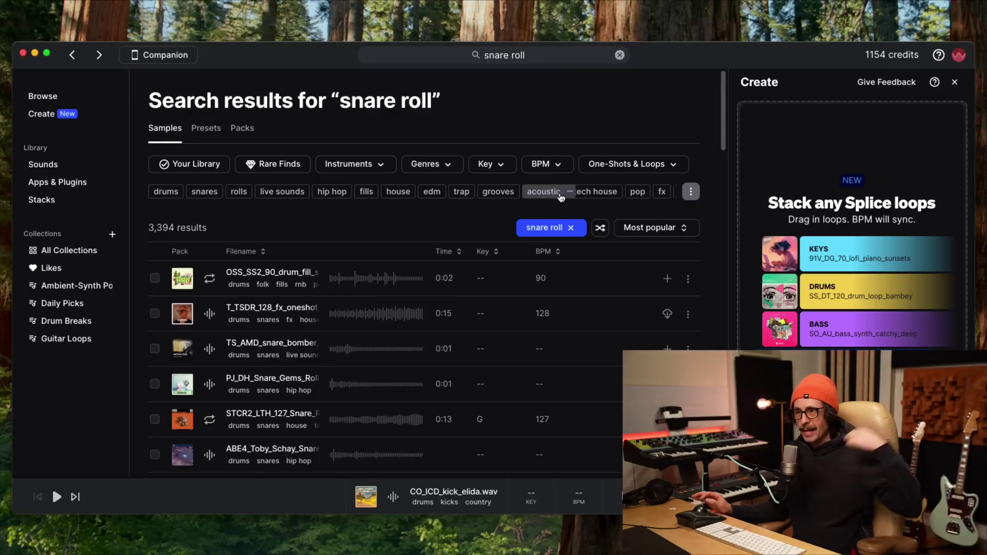
click(531, 55)
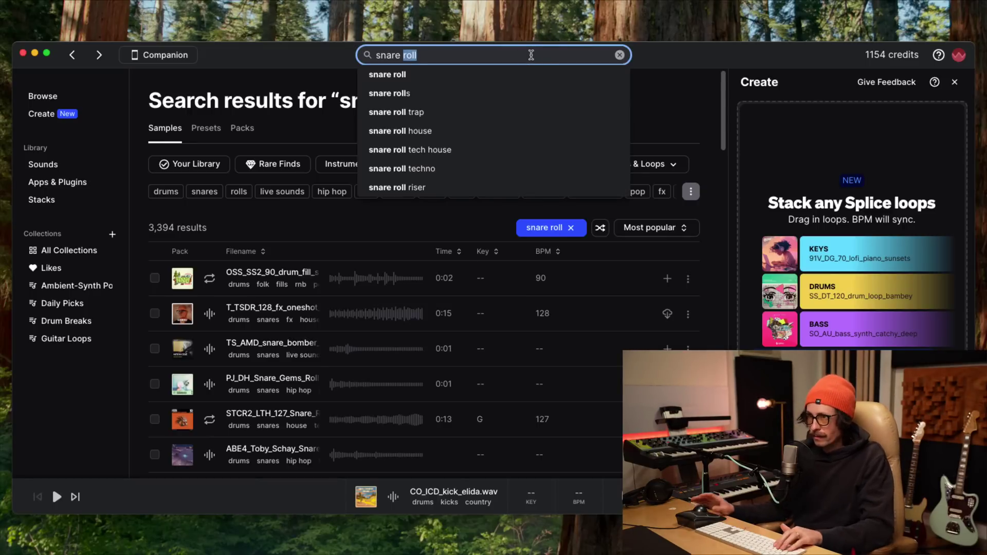
key(Return)
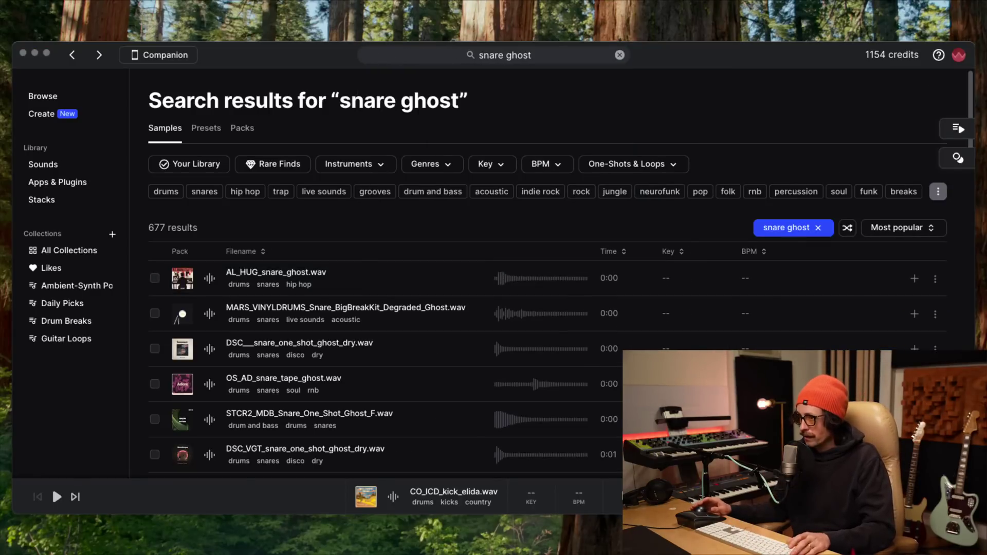
- Audition the first snare ghost samples and add DSC_VGT_snare_one_shot_ghost_dry.wav to the library
click(298, 313)
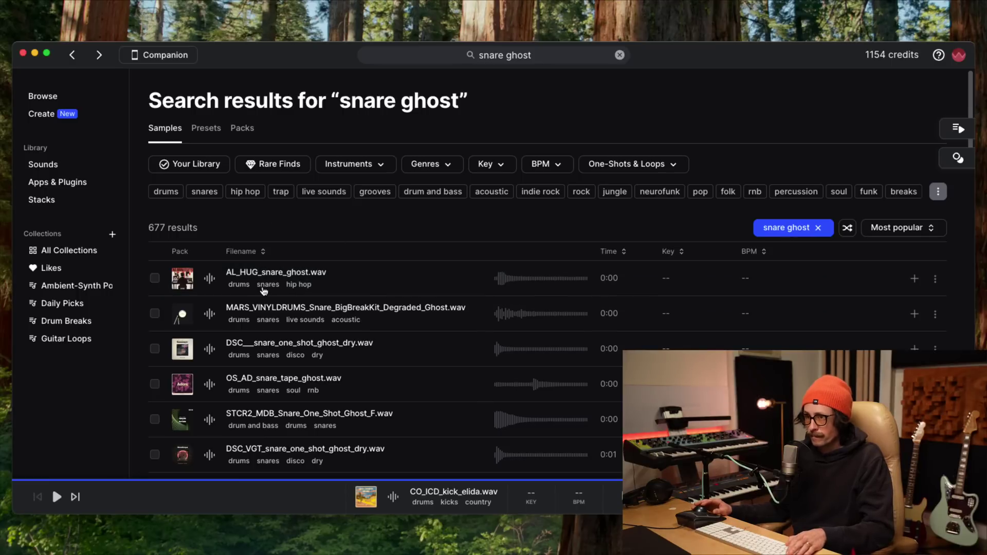
click(209, 278)
key(Down)
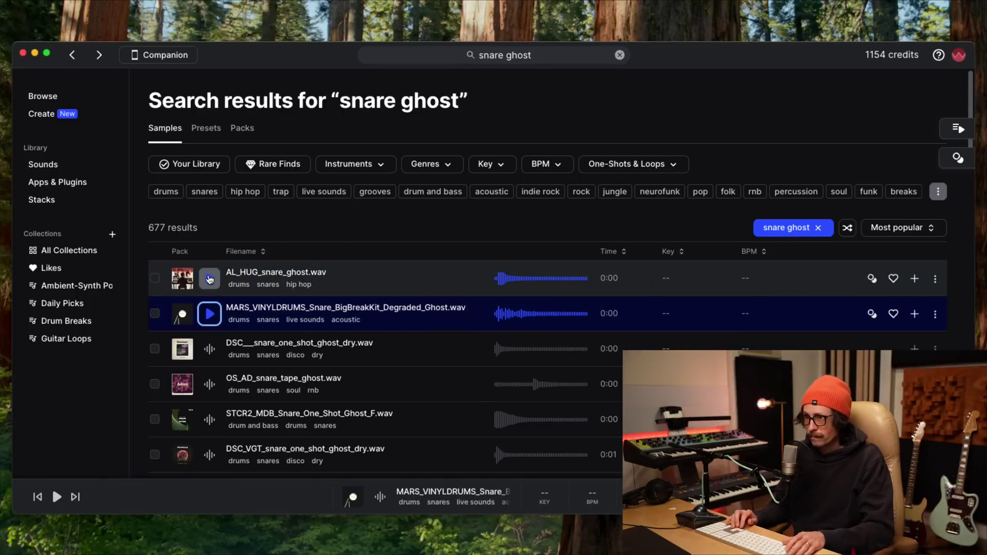
key(Down)
key(Down)
key(Down)
key(Down)
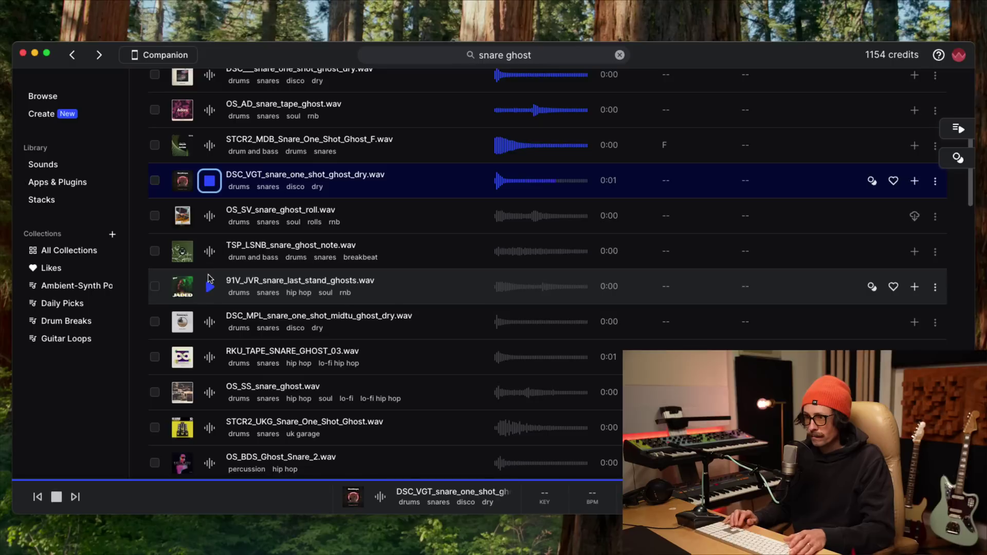
key(Down)
key(Up)
key(Up)
key(Down)
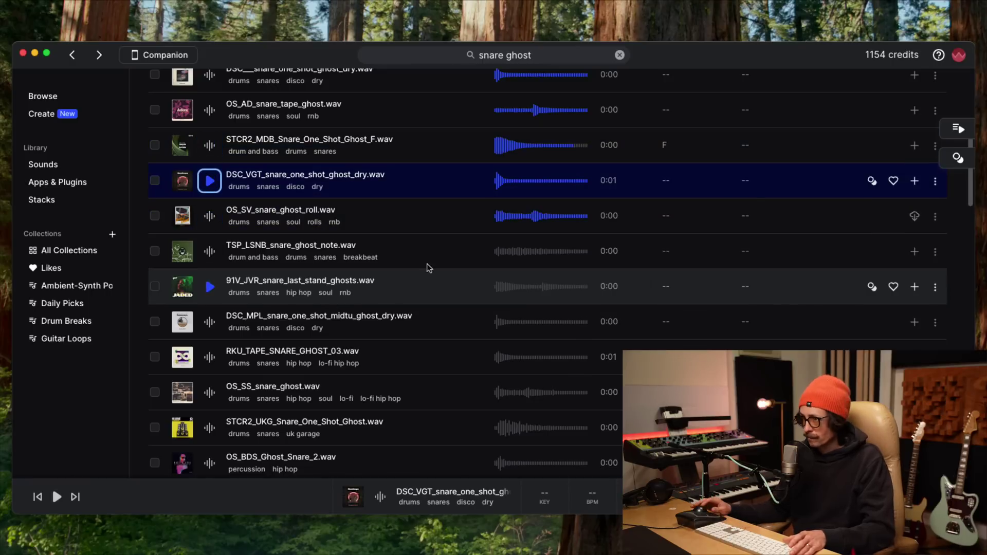
click(914, 180)
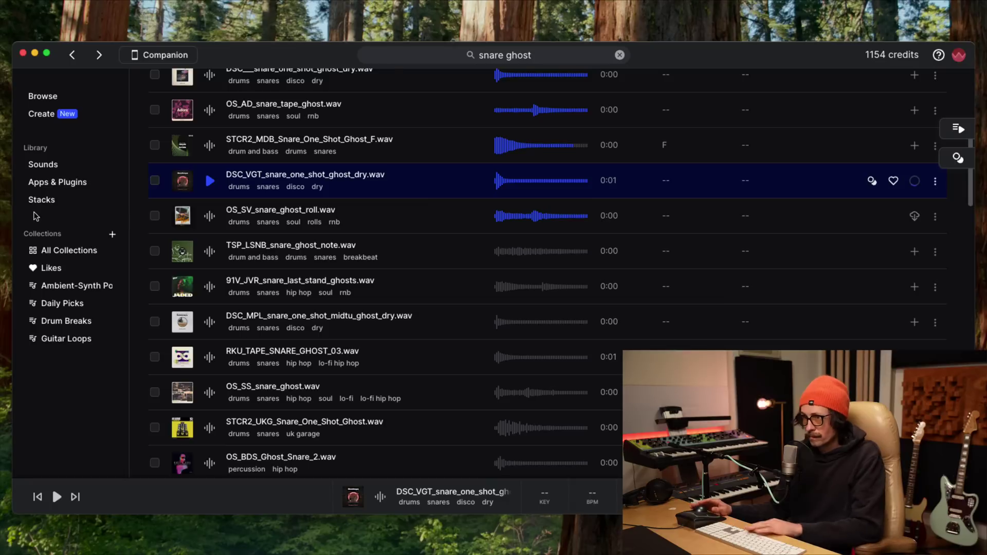
- Audition the remaining snare ghost results one after another, from OS_SV_snare_ghost_roll.wav to IAN_EWING_drum_loop_snare_lakehouse_ghost_notes_87.wav
click(221, 223)
key(Down)
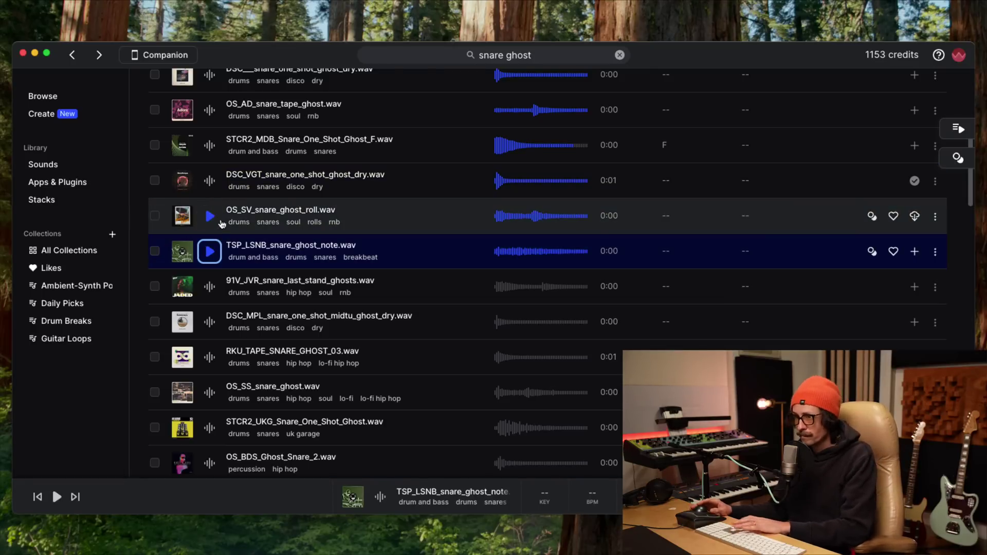
key(Down)
key(Down)
key(Down)
key(Up)
key(Down)
key(Down)
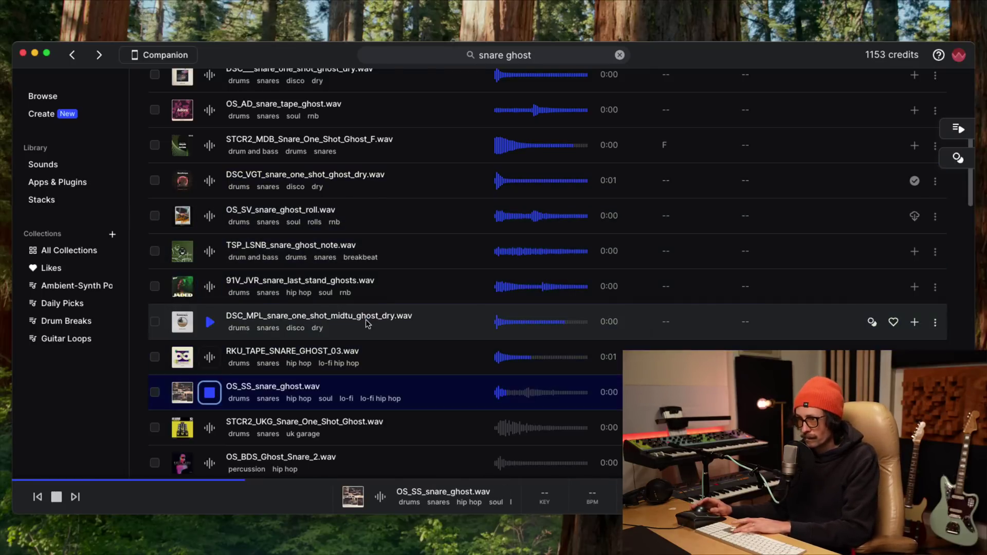
key(Down)
key(Down)
key(Down)
key(Down)
key(Down)
key(Down)
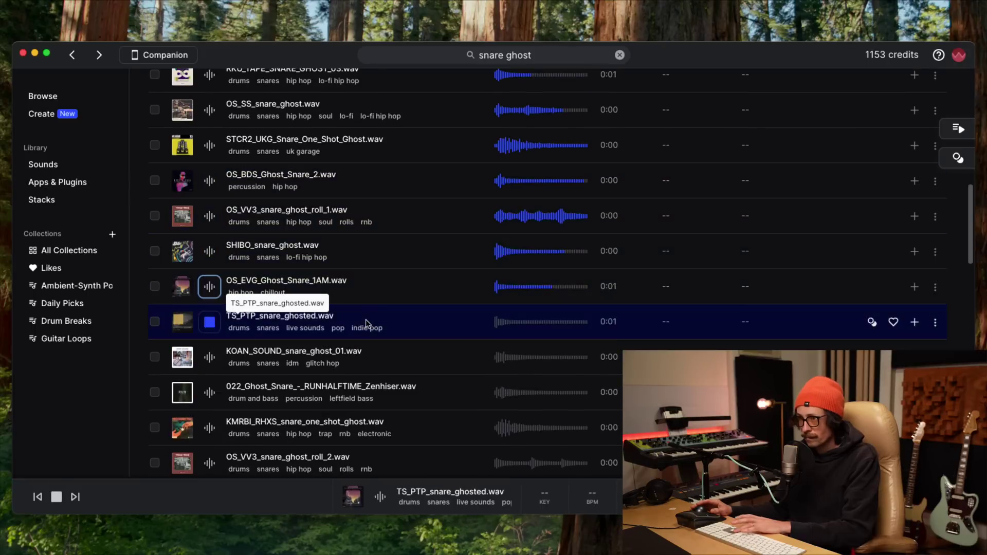
key(Down)
key(Down)
key(Down)
key(Down)
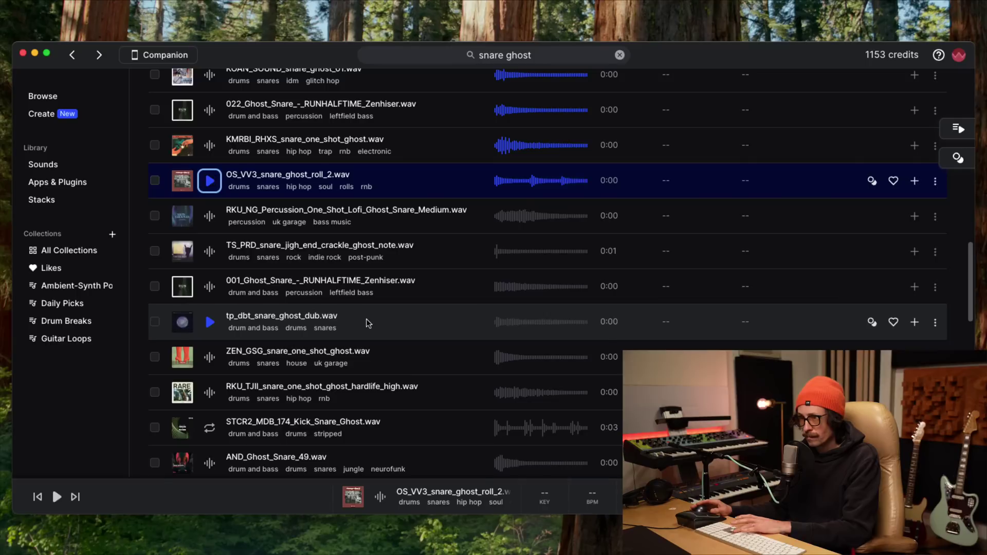
key(Down)
key(Down)
key(Down)
key(Down)
key(Down)
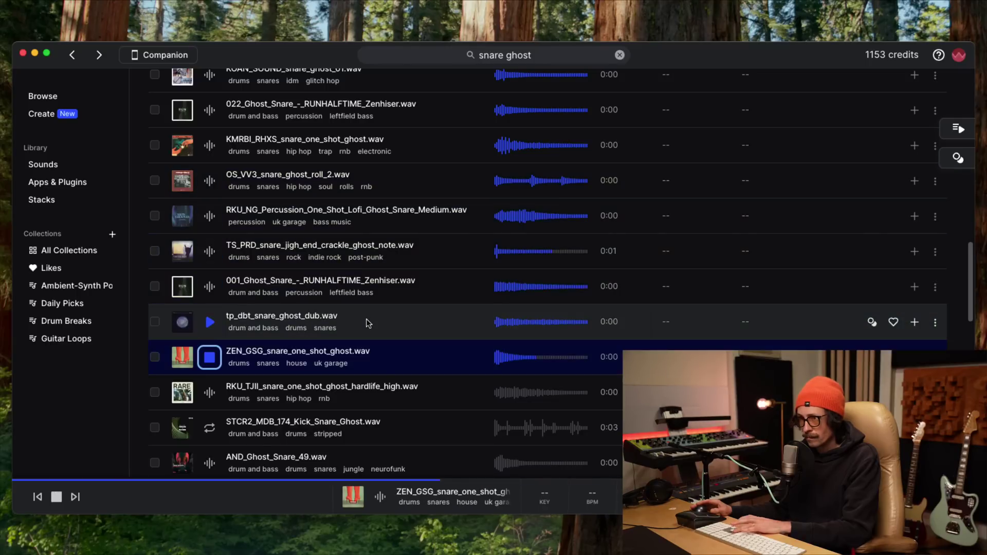
key(Down)
key(Down)
key(Down)
key(Down)
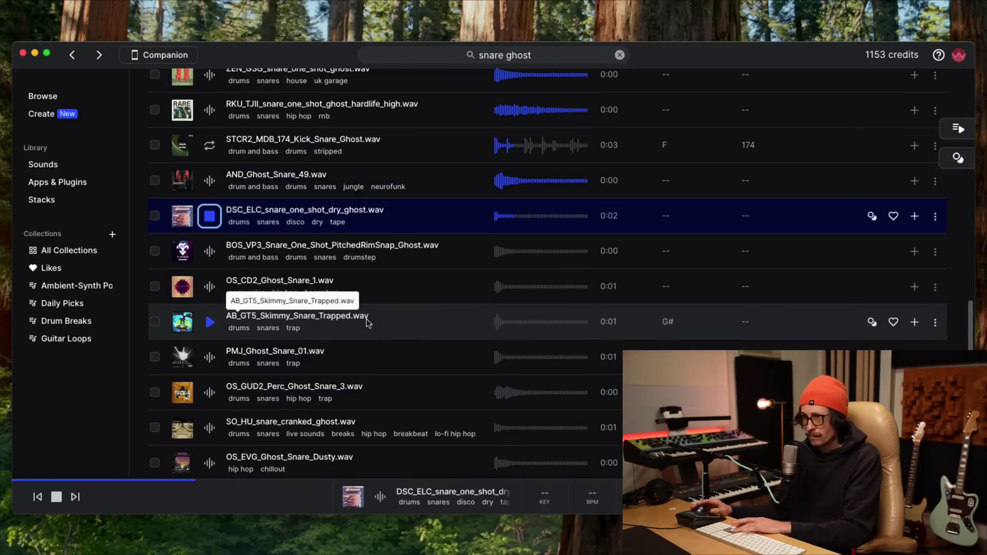
key(Down)
key(Down)
key(Down)
key(Down)
key(Down)
key(Down)
key(Down)
key(Down)
key(Down)
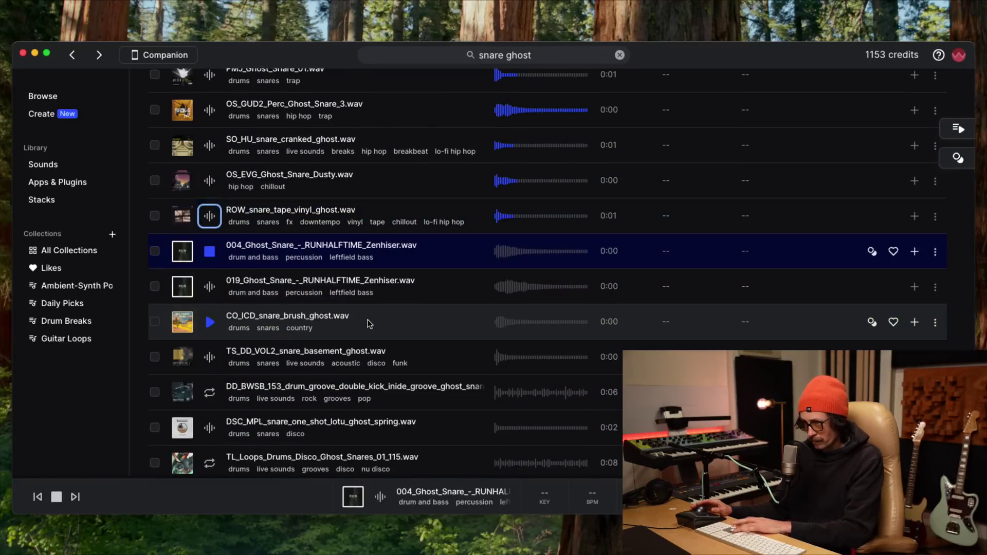
key(Down)
key(Down)
key(Down)
key(Down)
key(Up)
key(Up)
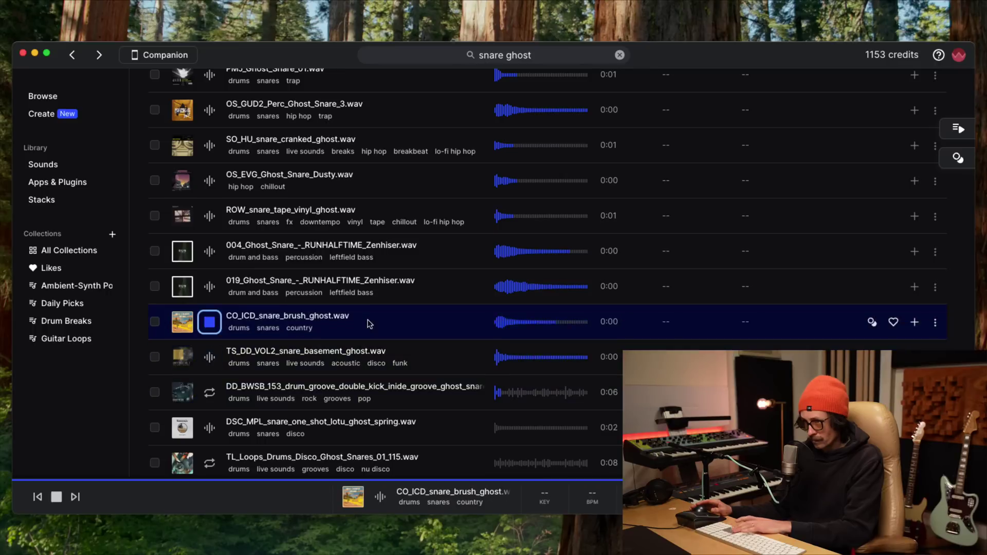
key(Down)
key(Down)
key(Down)
key(Down)
key(Up)
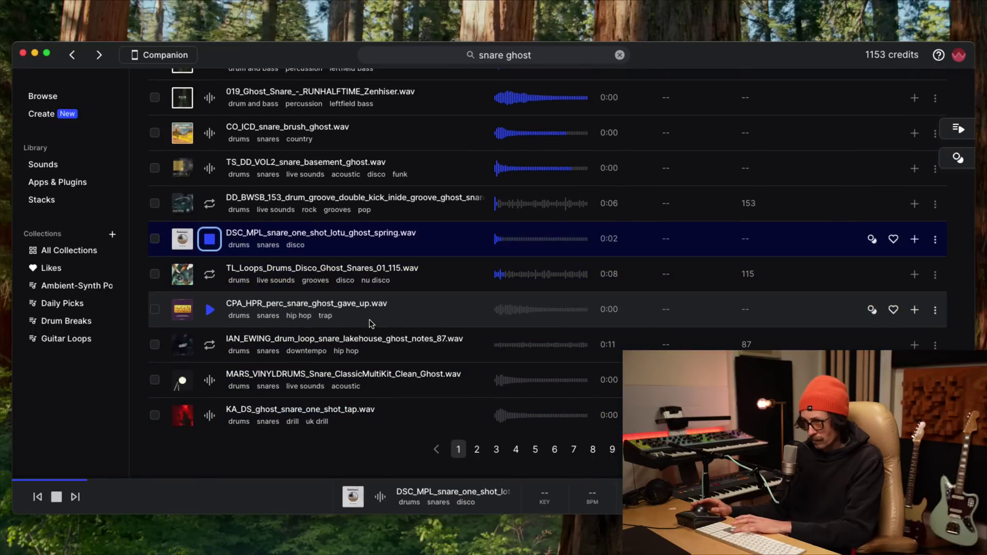
key(Up)
key(Down)
key(Down)
key(Down)
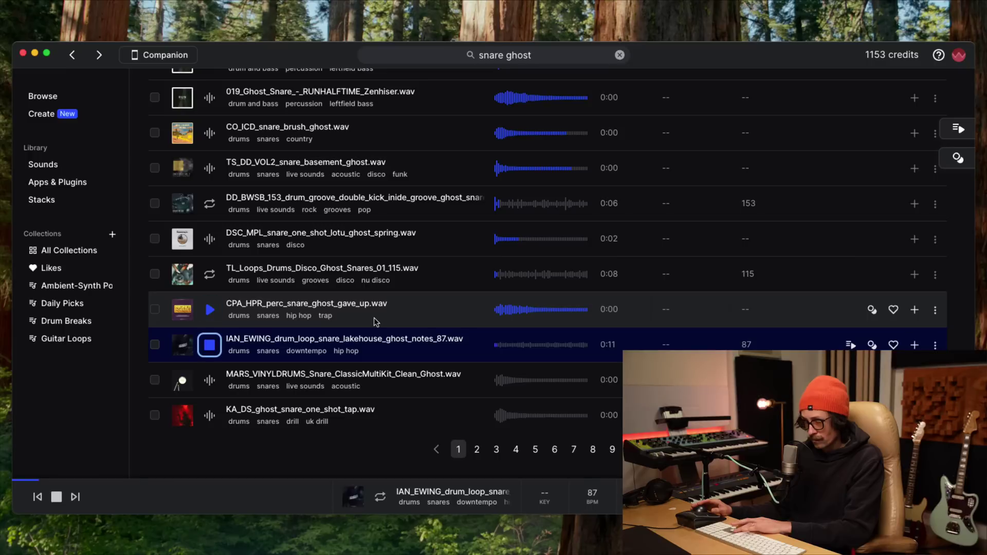
- Audition the last two samples on the page and add MARS_VINYLDRUMS_Snare_ClassicMultiKit_Clean_Ghost.wav to the library
key(Down)
key(Down)
key(Up)
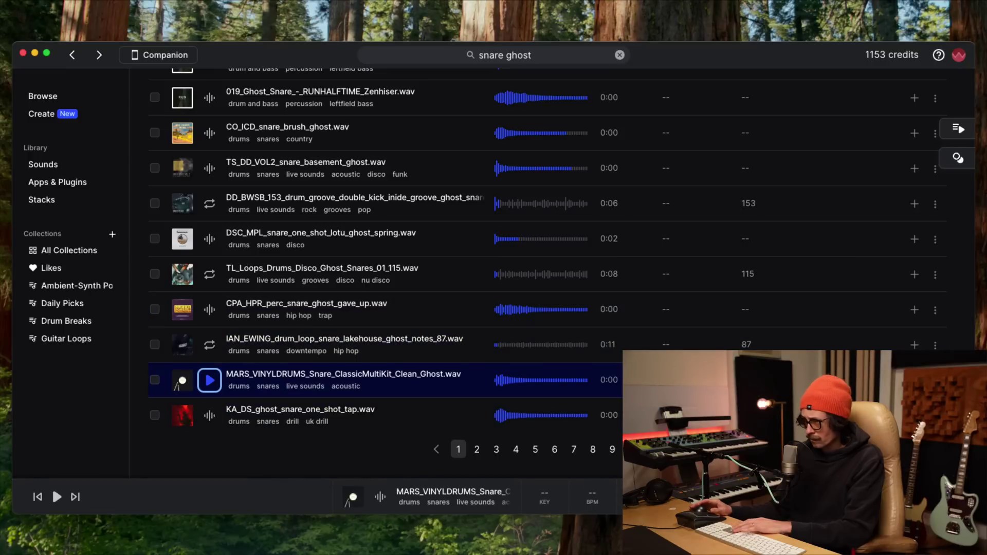
key(super+Tab)
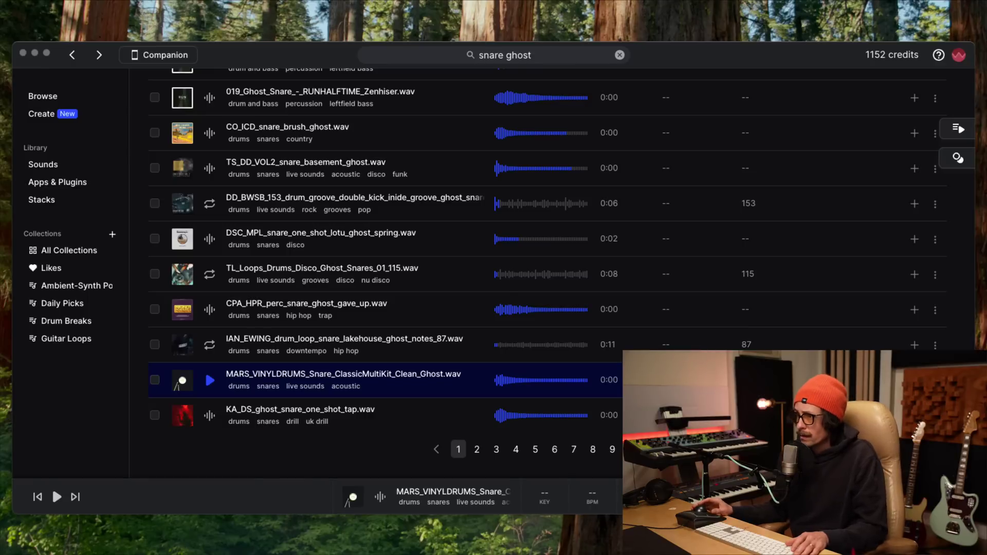
click(238, 60)
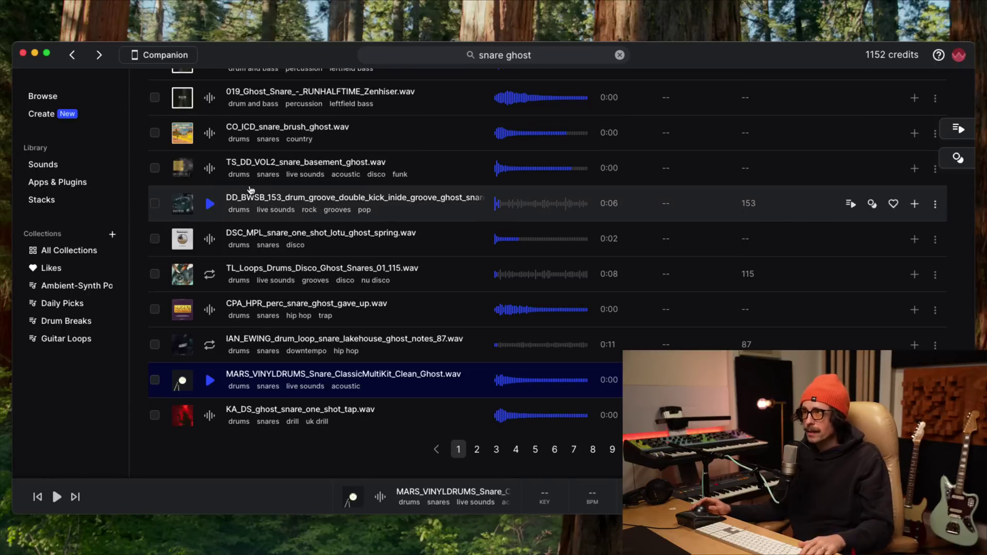
- Open the library's sounds and compare the two newly added ghost snare samples by playing them
click(46, 165)
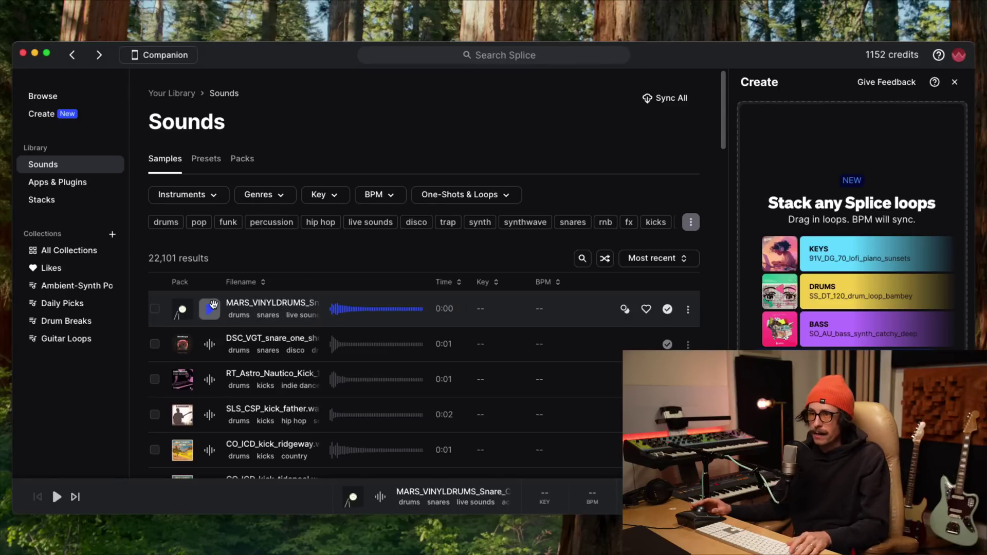
click(210, 344)
click(211, 383)
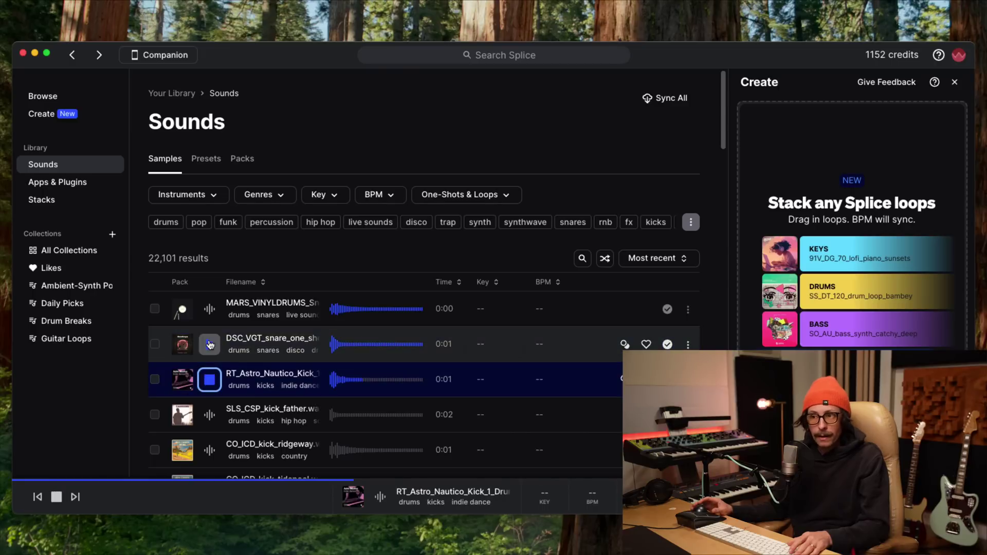
click(211, 342)
key(Up)
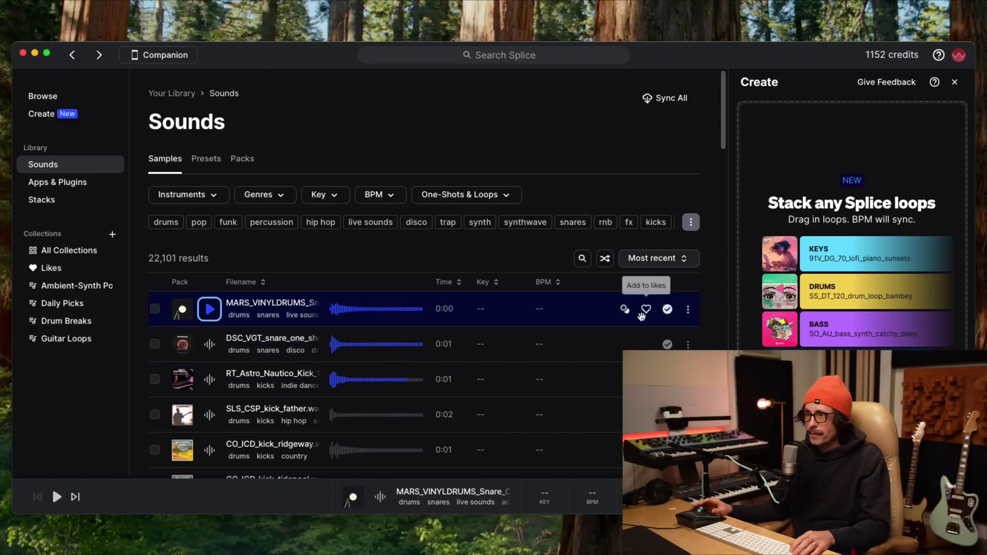
- Switch to Logic Pro and duplicate the DSC_NGL_snare_one_shot_magic track twice to make two empty tracks below it
click(258, 44)
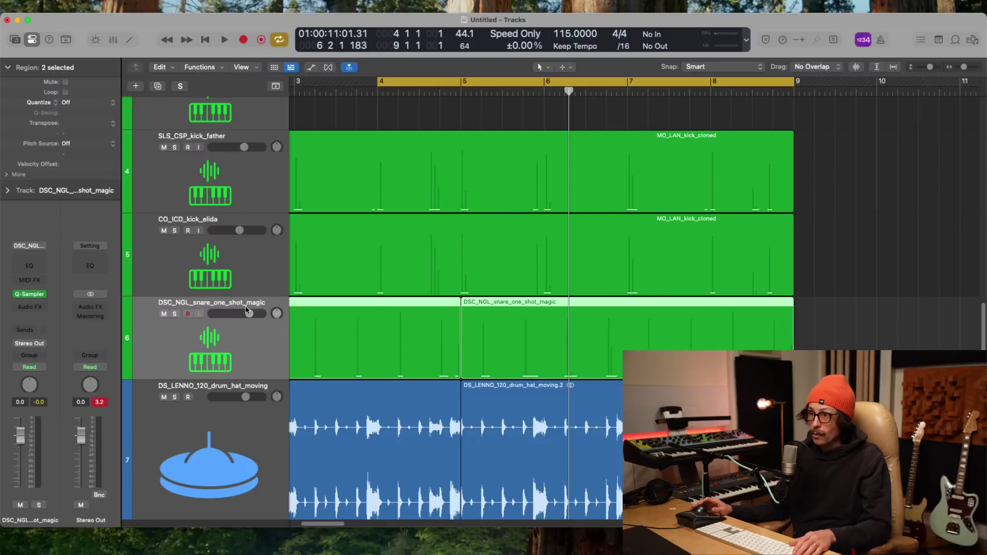
key(super+d)
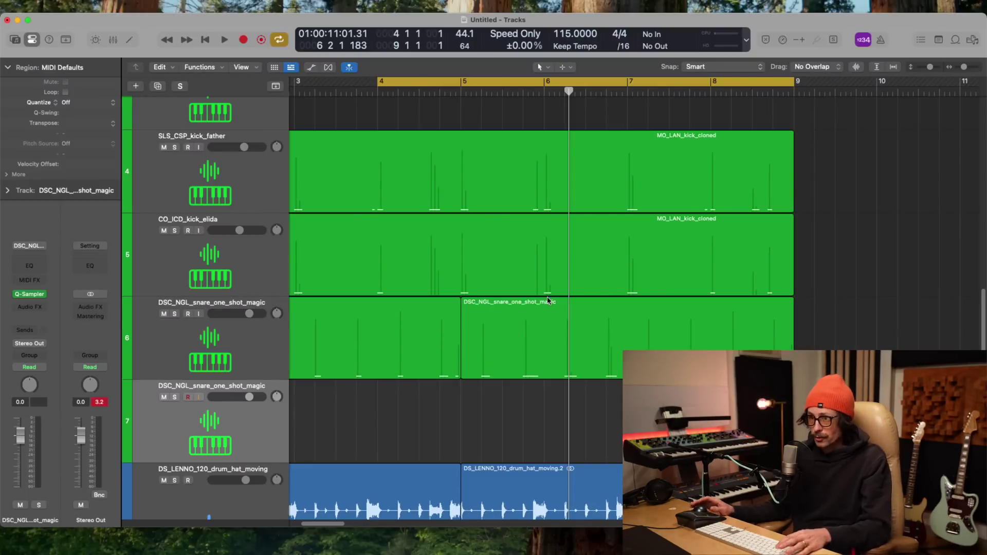
scroll(581, 284, down, 2)
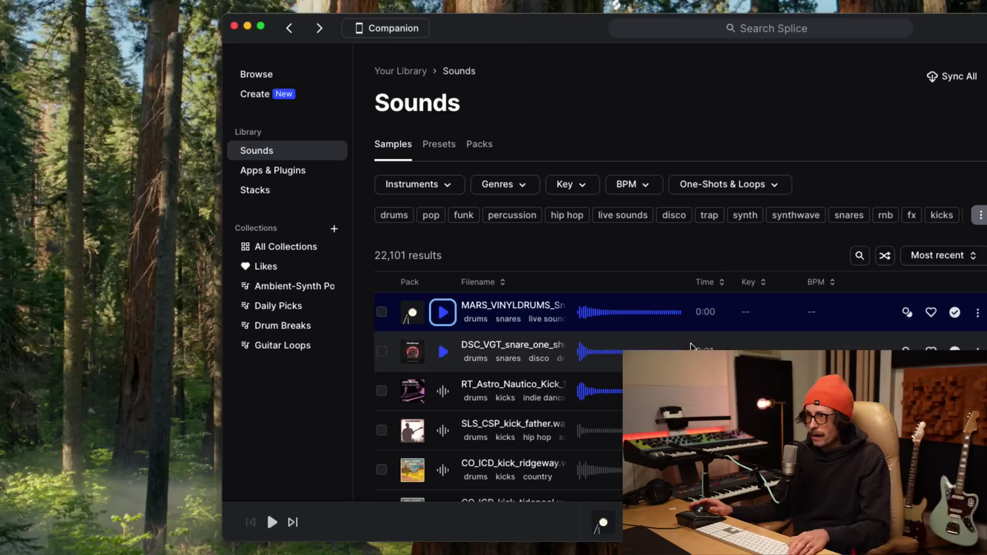
- Load the MARS_VINYLDRUMS ghost snare from Splice onto the first duplicate track as Quick Sampler (Original)
drag(489, 313, 25, 424)
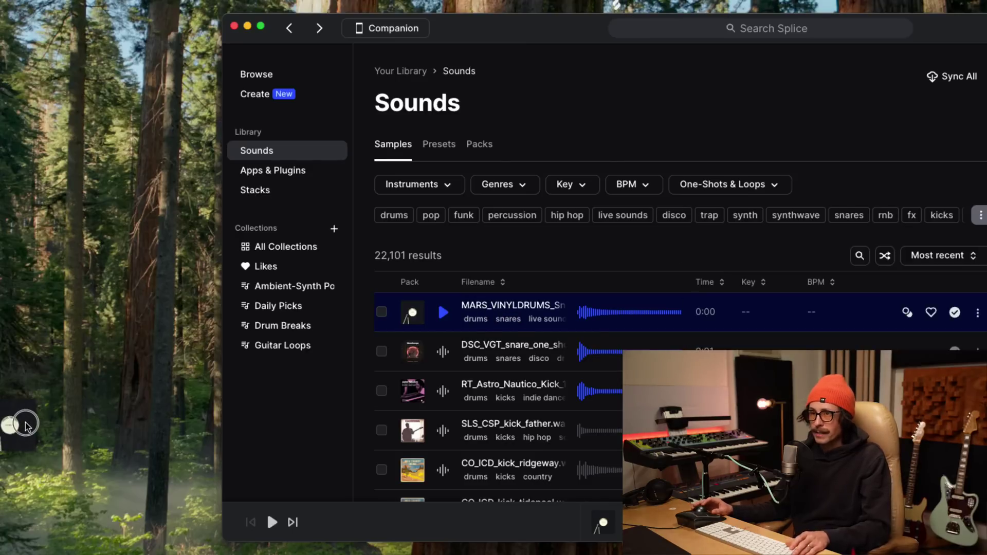
drag(26, 425, 231, 331)
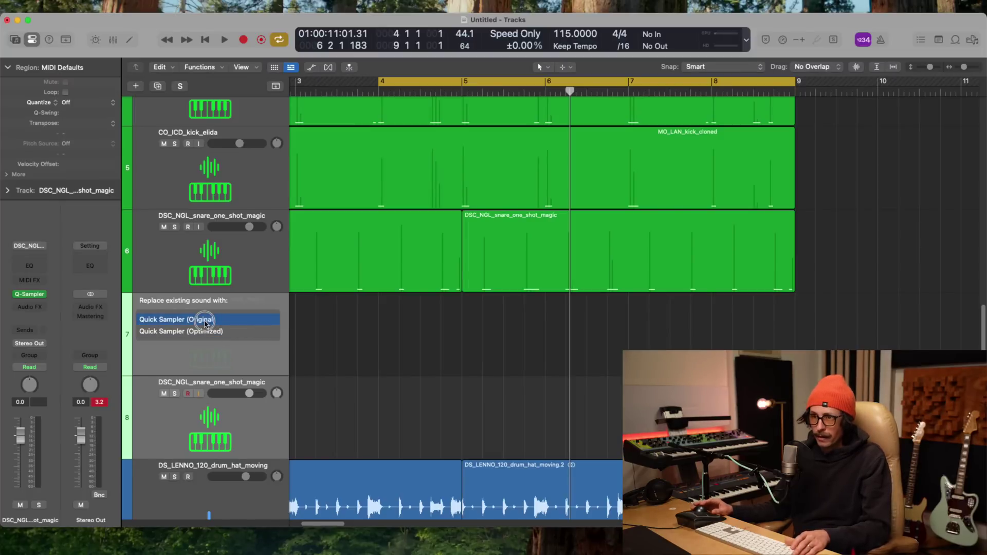
click(208, 317)
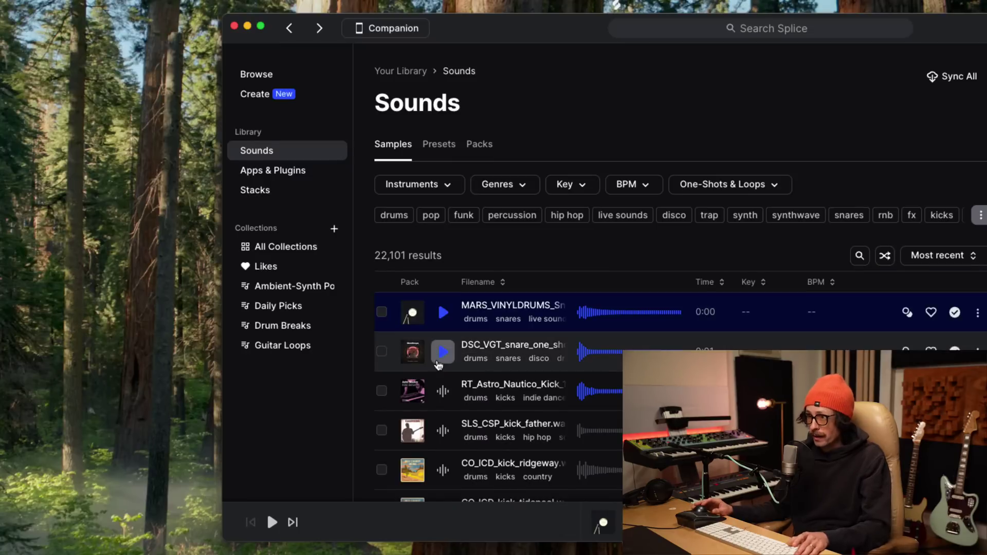
- Load the DSC_VGT ghost snare from Splice onto the second duplicate track as Quick Sampler (Original), and close both sampler windows
drag(490, 347, 18, 516)
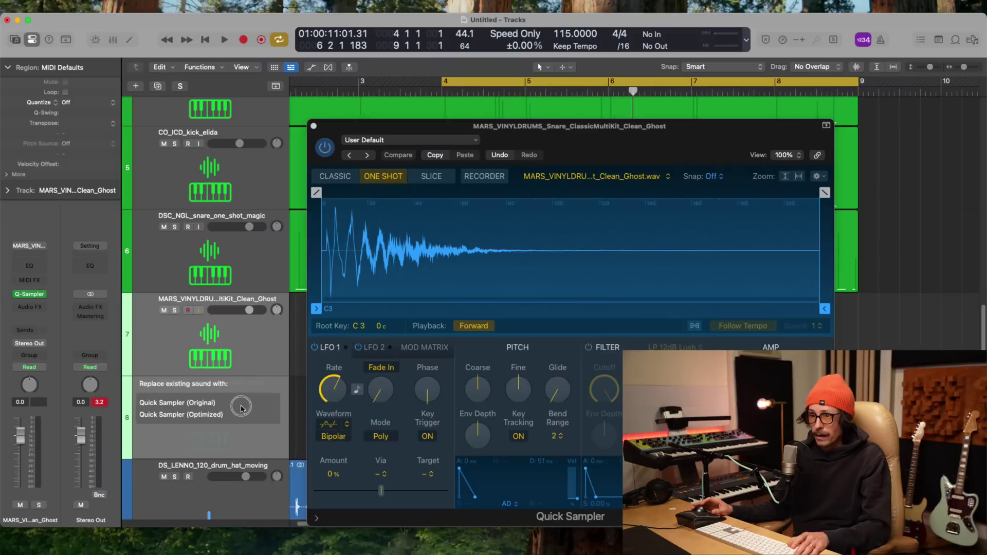
drag(391, 385, 194, 402)
click(213, 341)
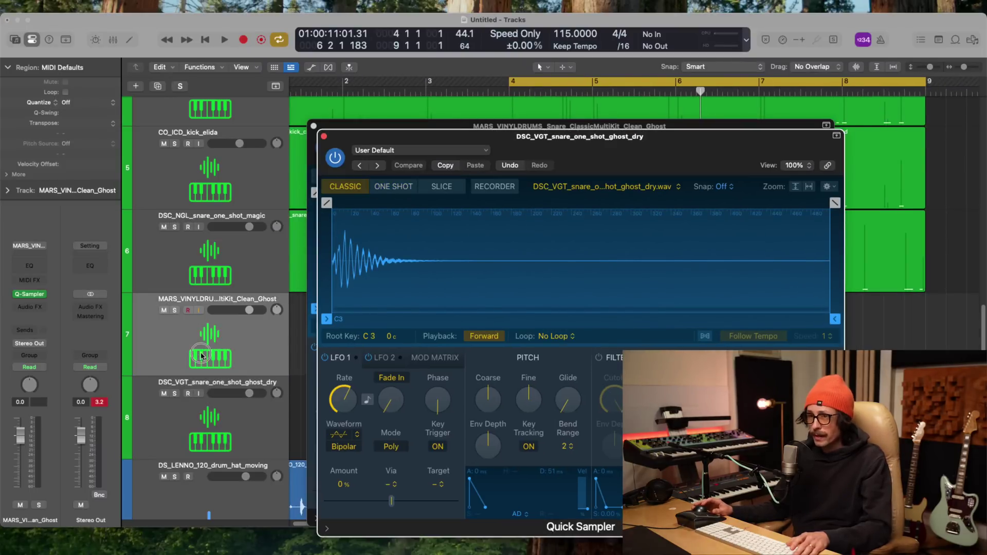
click(322, 137)
click(314, 126)
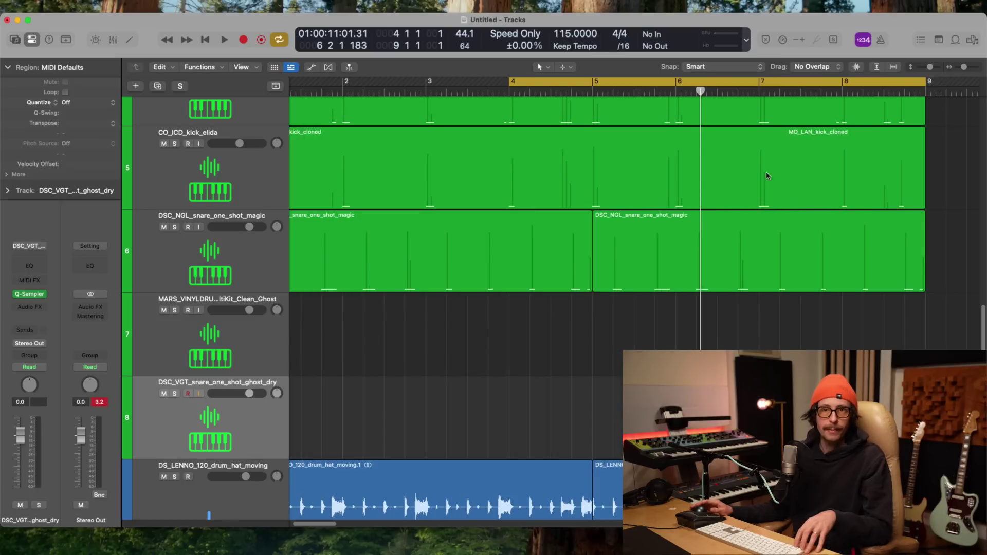
- Extend the start of the cycle range back to bar 1 so it spans bars 1 to 9
scroll(766, 176, down, 3)
drag(769, 229, 423, 379)
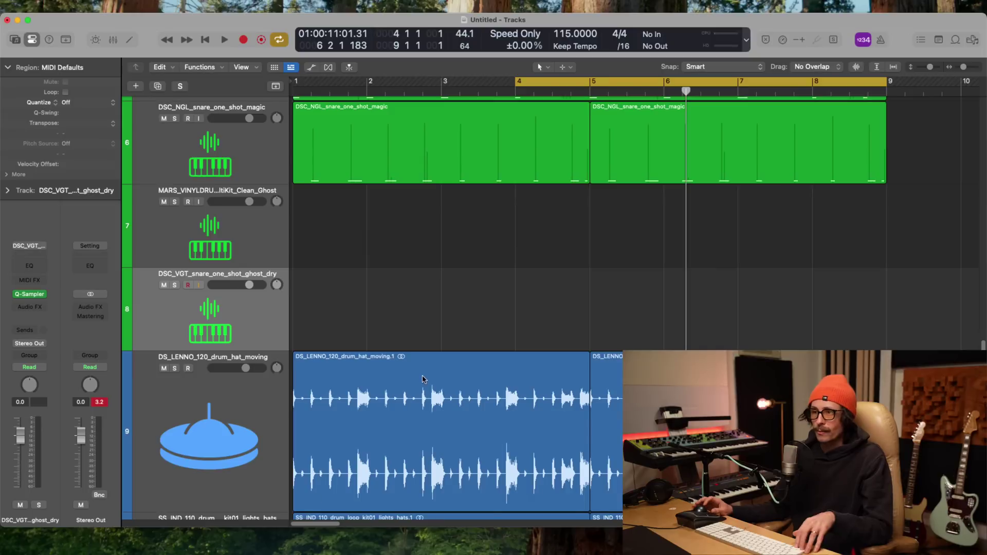
ctrl+alt+click(524, 285)
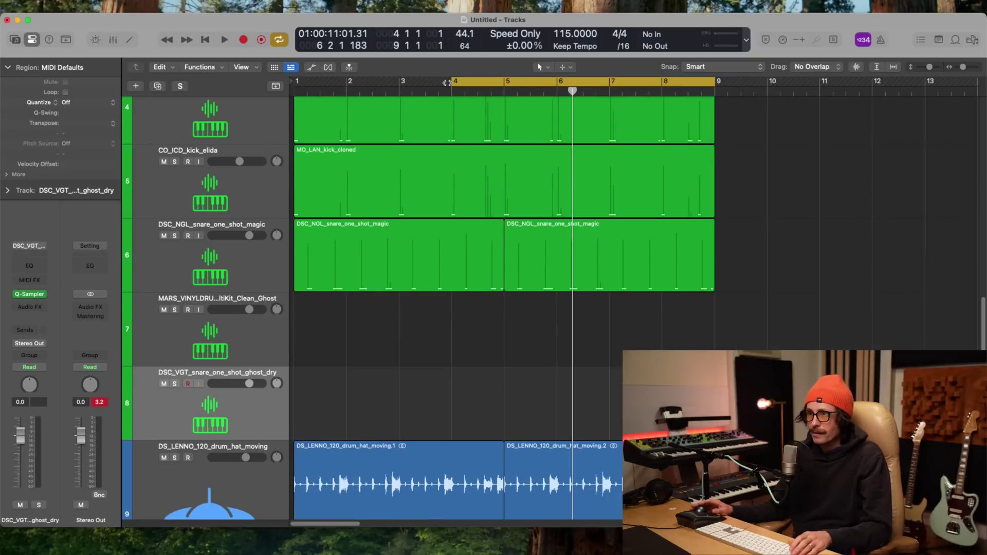
drag(447, 82, 294, 83)
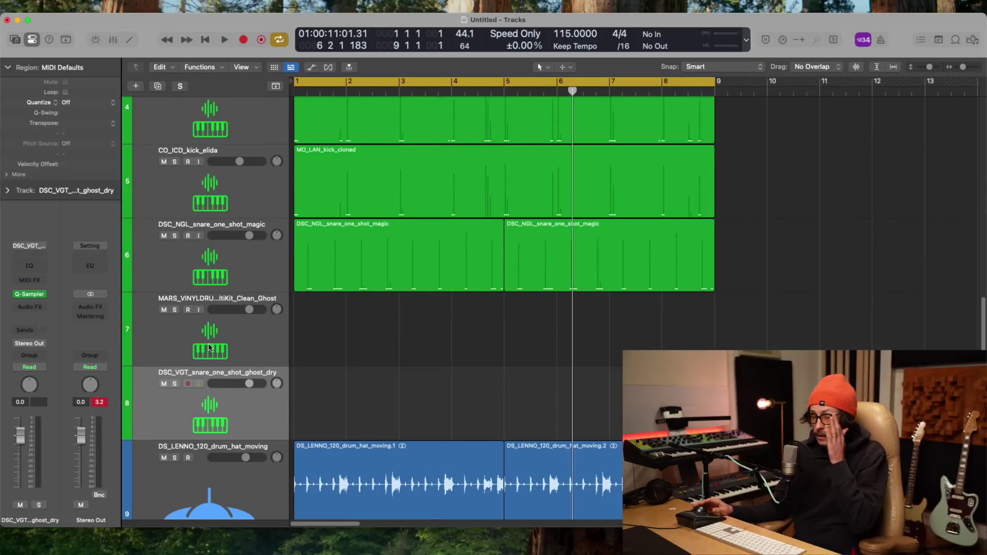
- Try out both ghost snares and lower the MARS_VINYLDRUMS track to -7.0 dB and the DSC_VGT track to -2.2 dB
click(203, 329)
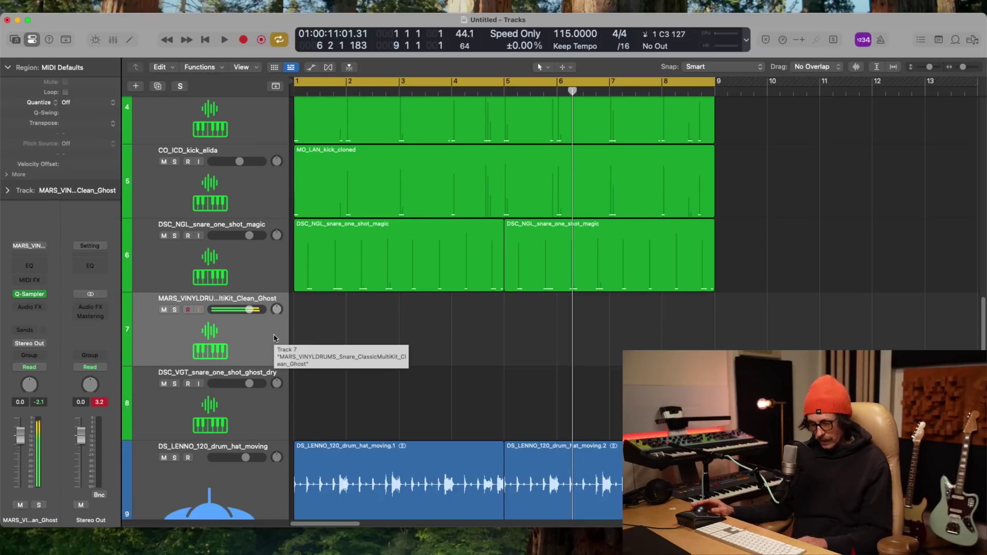
click(250, 309)
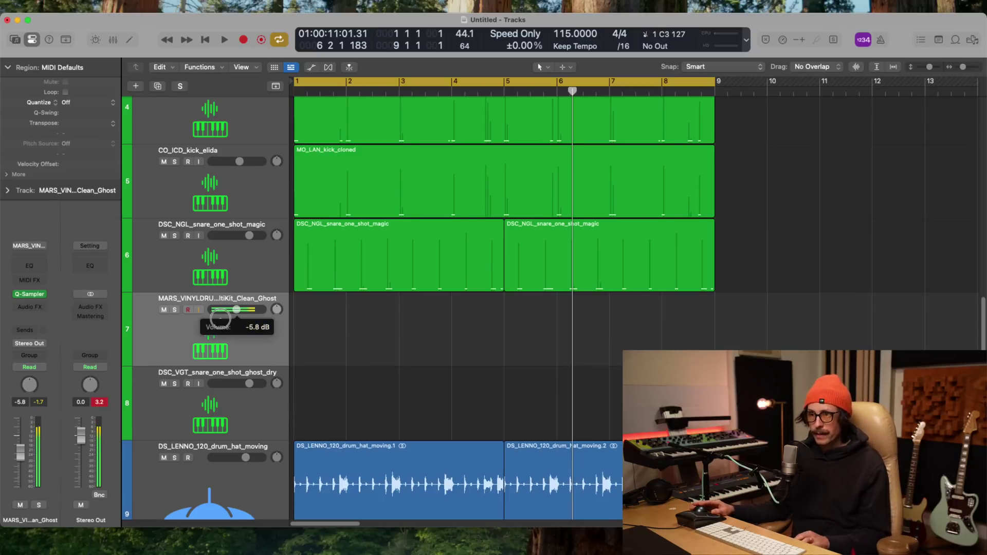
click(232, 414)
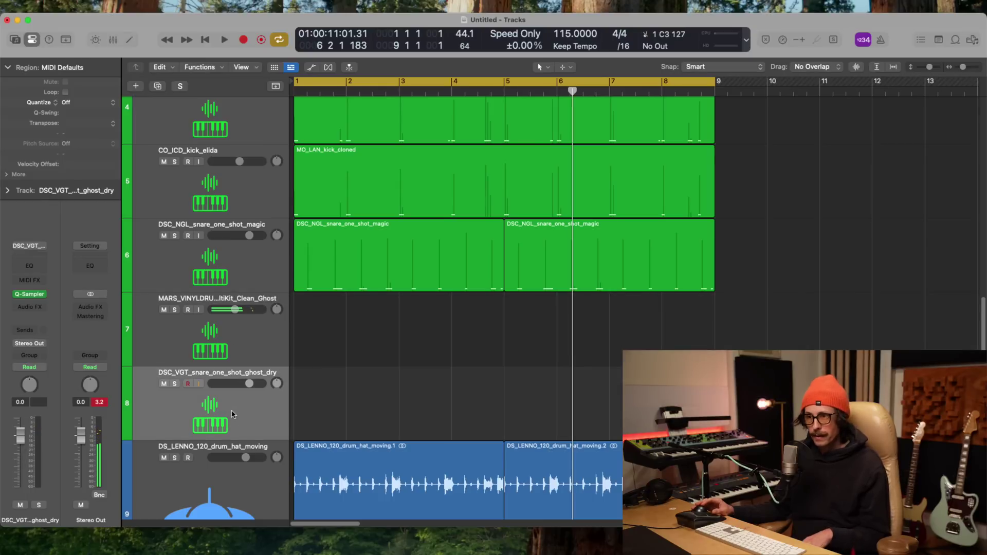
drag(249, 385, 238, 387)
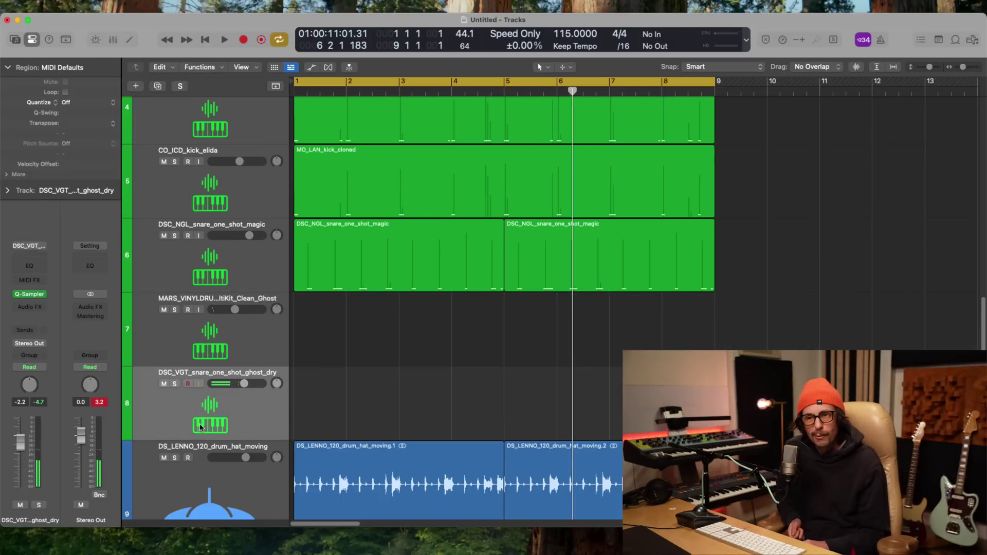
- Select the MARS_VINYLDRUMS ghost snare track, rehearse ghost hits over the playing loop, and stop playback
click(239, 342)
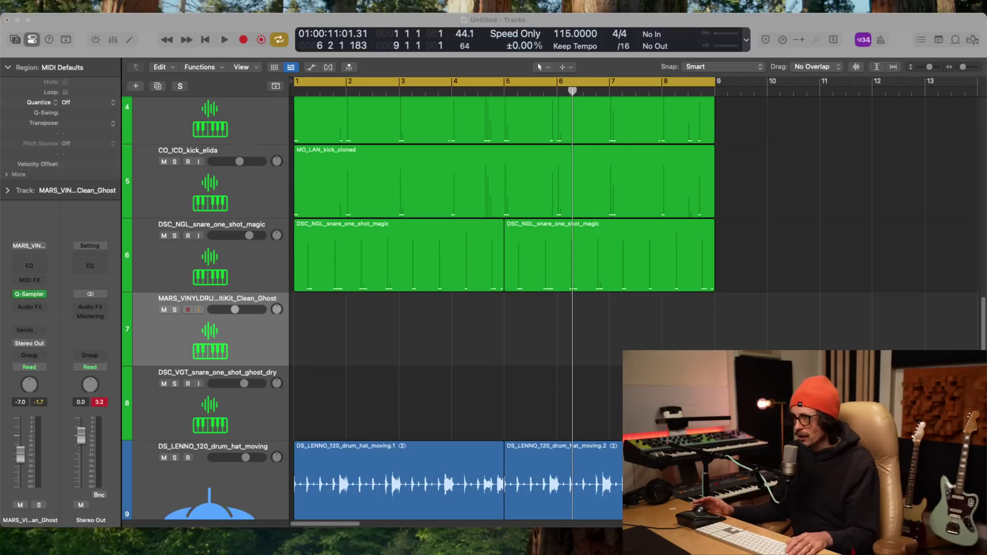
key(space)
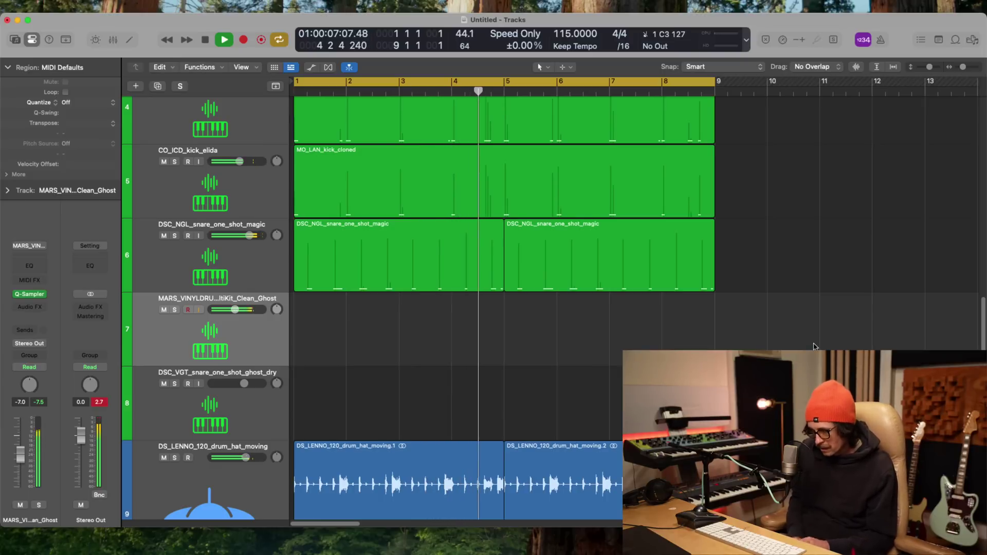
key(space)
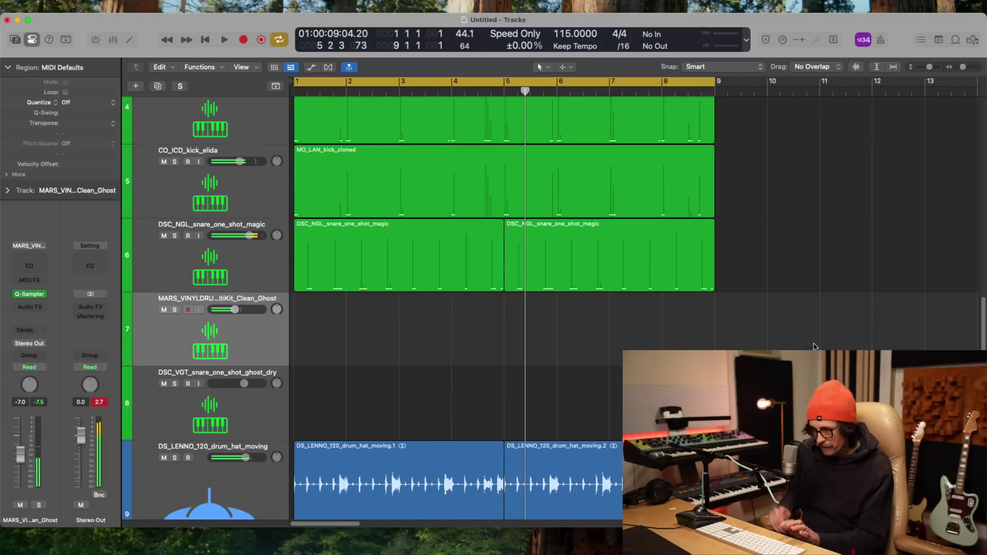
- Record a ghost snare part on the MARS_VINYLDRUMS track from bar 1, trim it to a region ending at bar 5, and stop playback
key(Return)
key(space)
key(space)
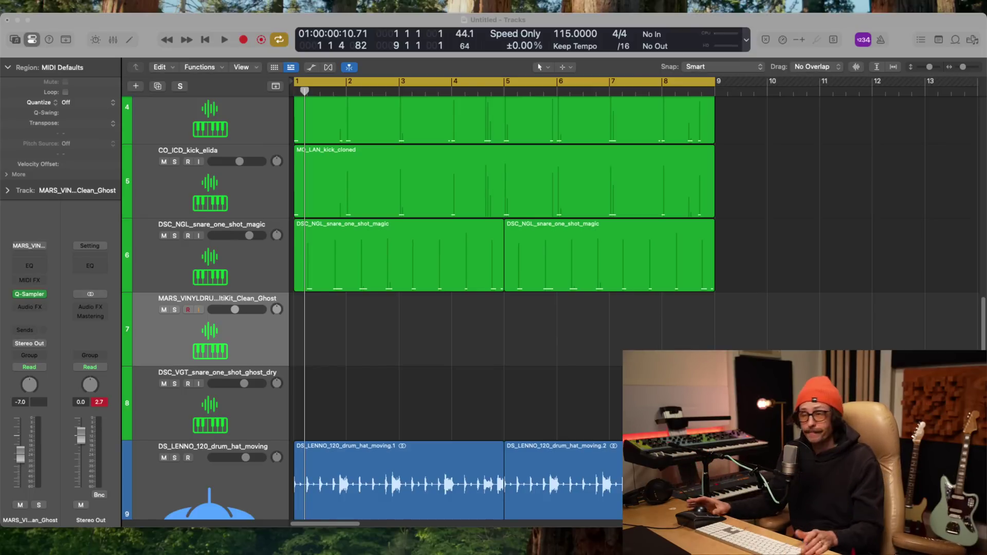
key(r)
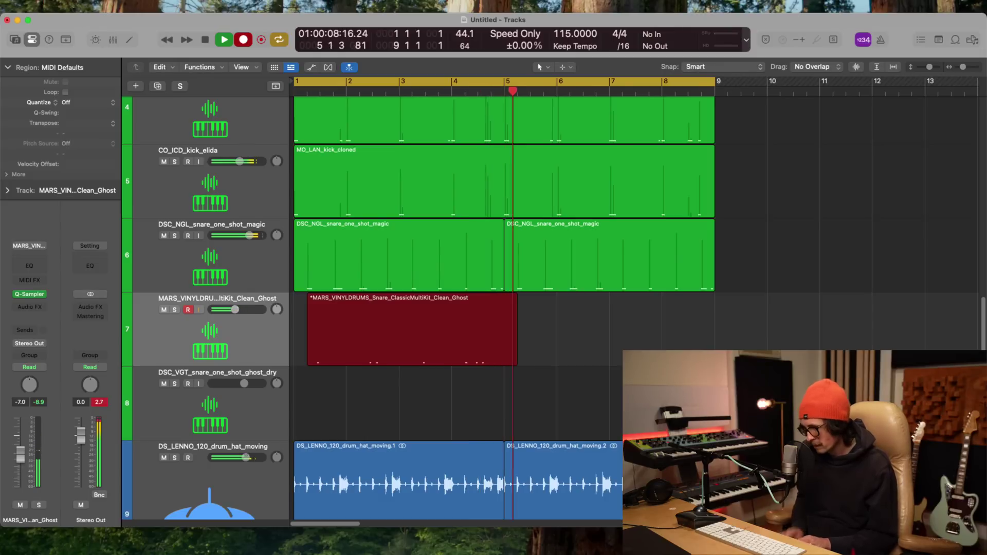
key(space)
click(529, 341)
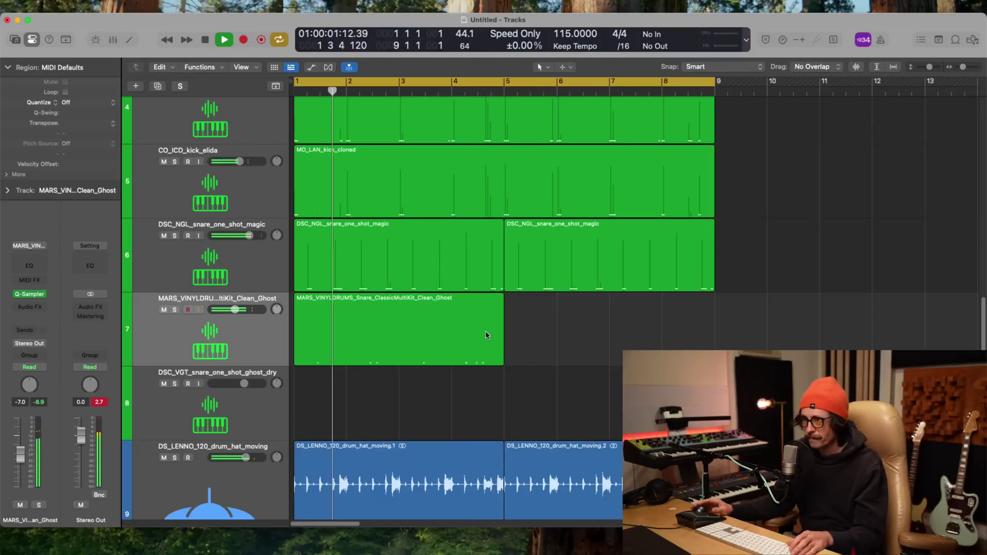
key(space)
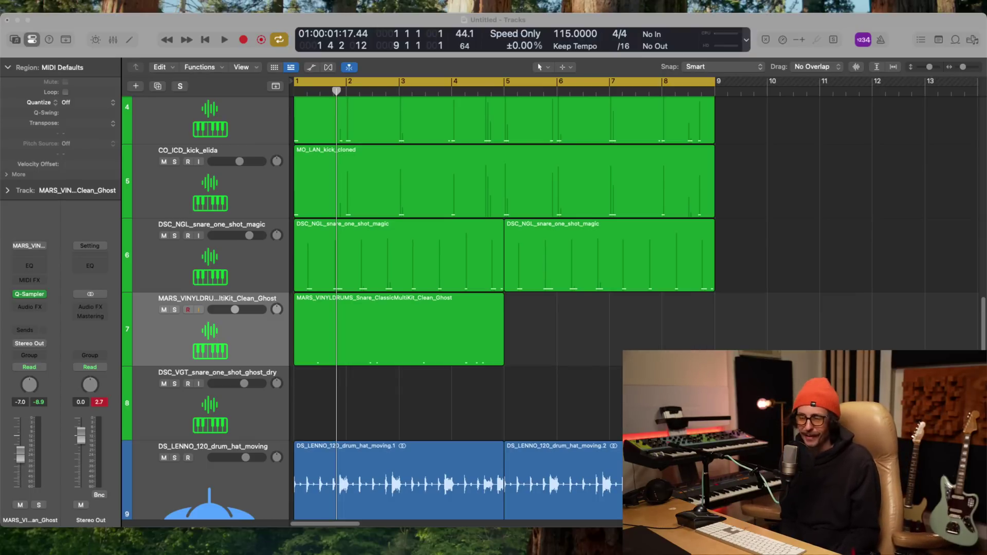
- Examine the timing of the recorded MARS_VINYLDRUMS ghost notes in the Piano Roll, and play back the loop to check them
click(253, 338)
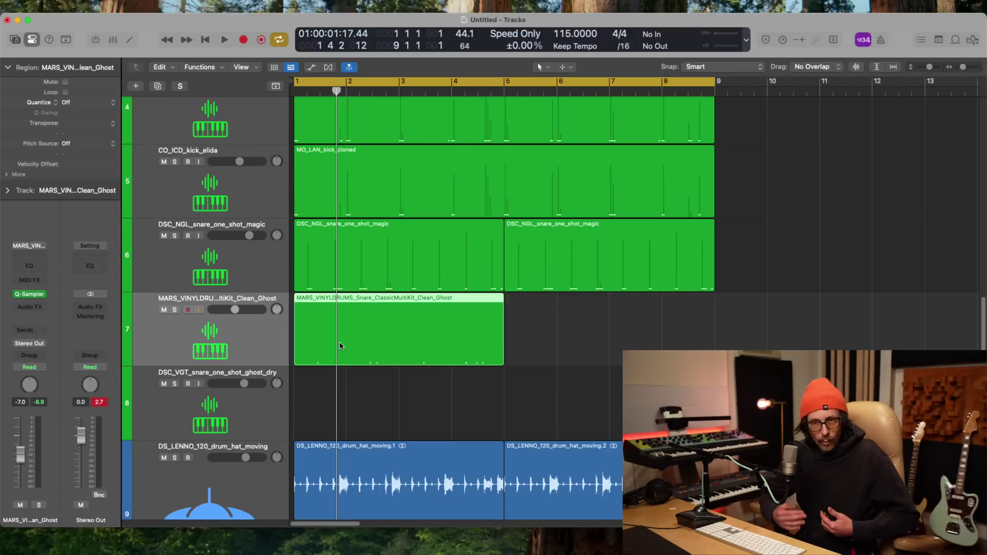
double_click(389, 317)
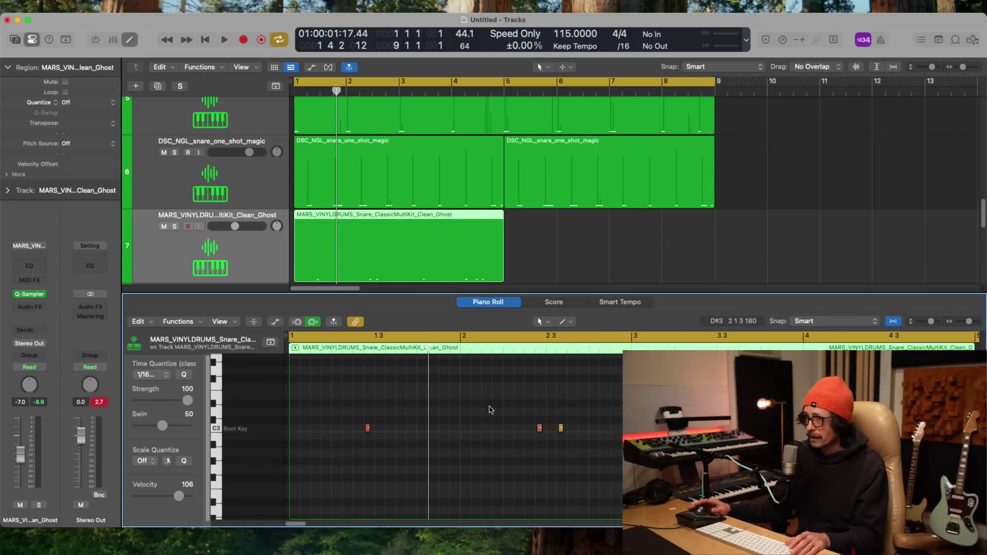
drag(469, 392, 286, 463)
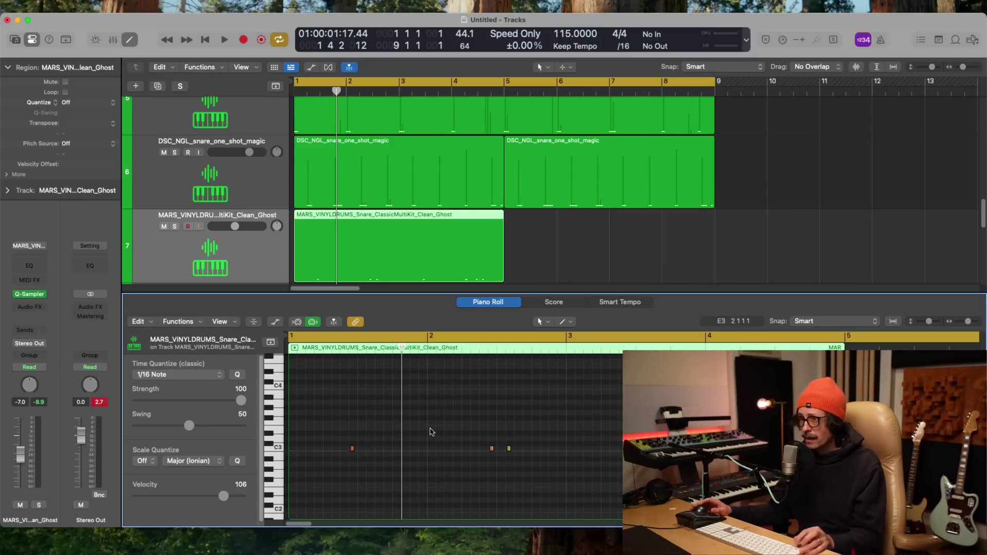
drag(331, 412, 434, 478)
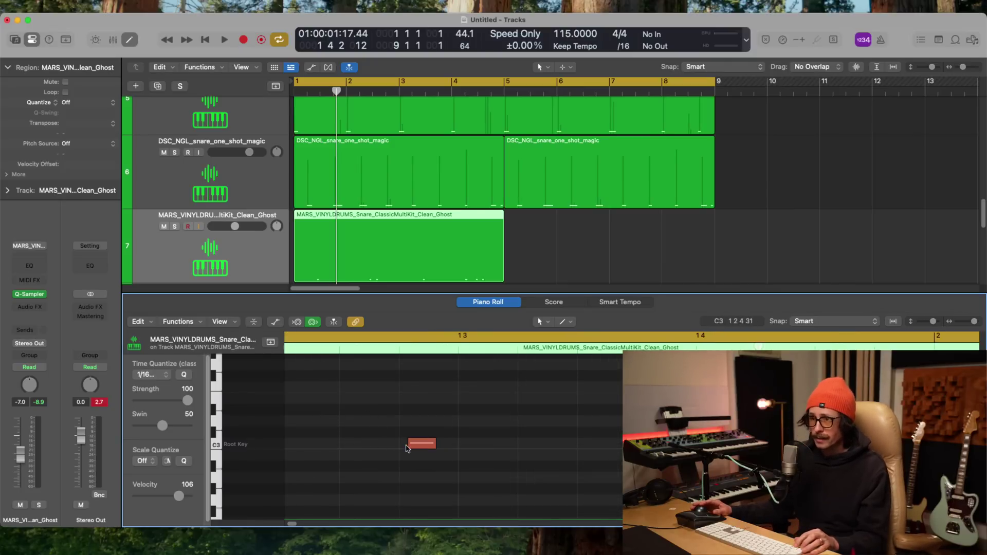
ctrl+alt+click(512, 445)
drag(494, 406, 565, 437)
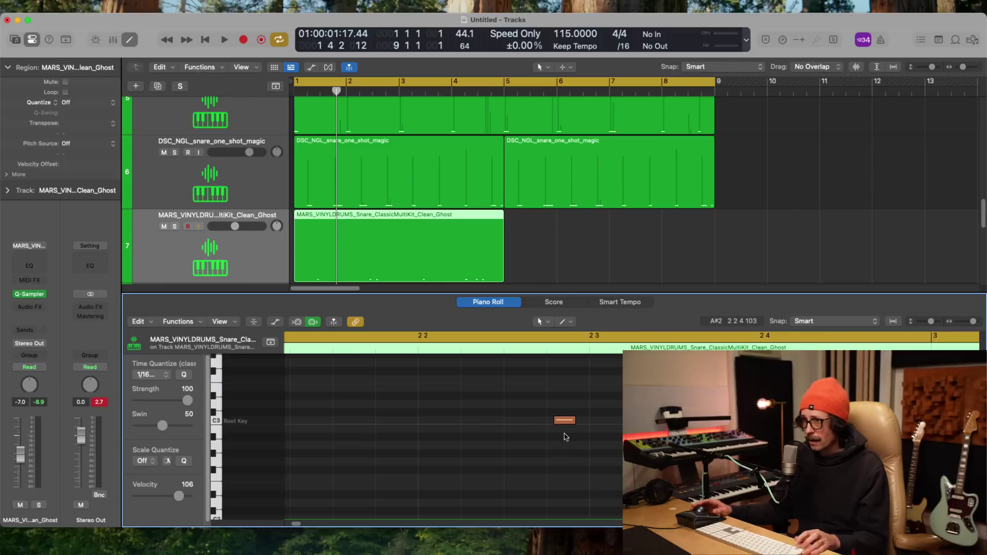
key(z)
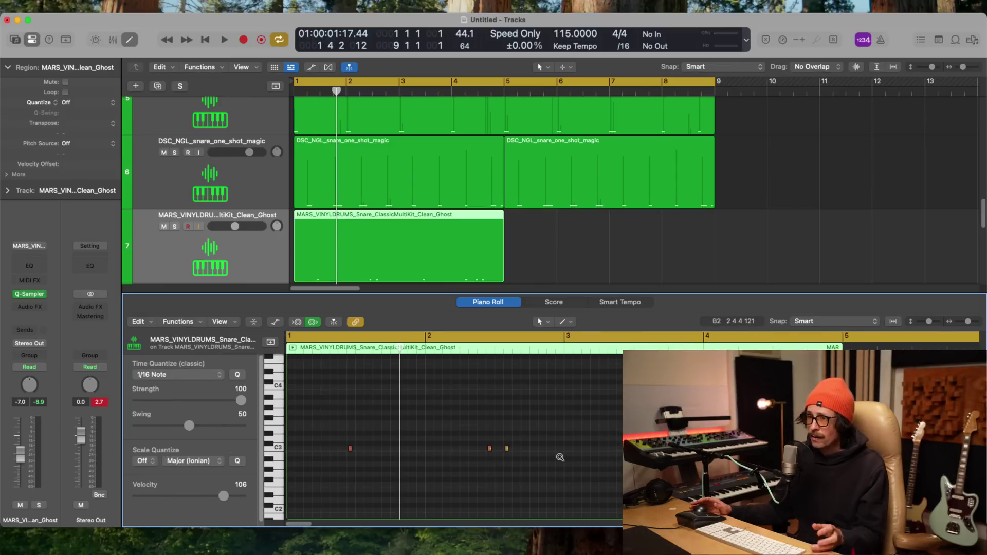
drag(600, 422, 730, 452)
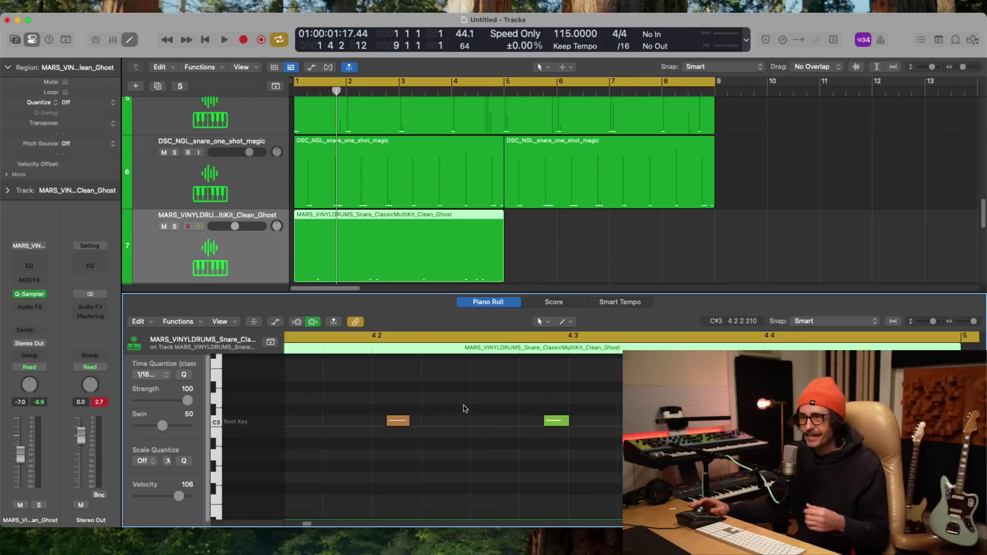
key(x)
key(x)
scroll(393, 295, down, 3)
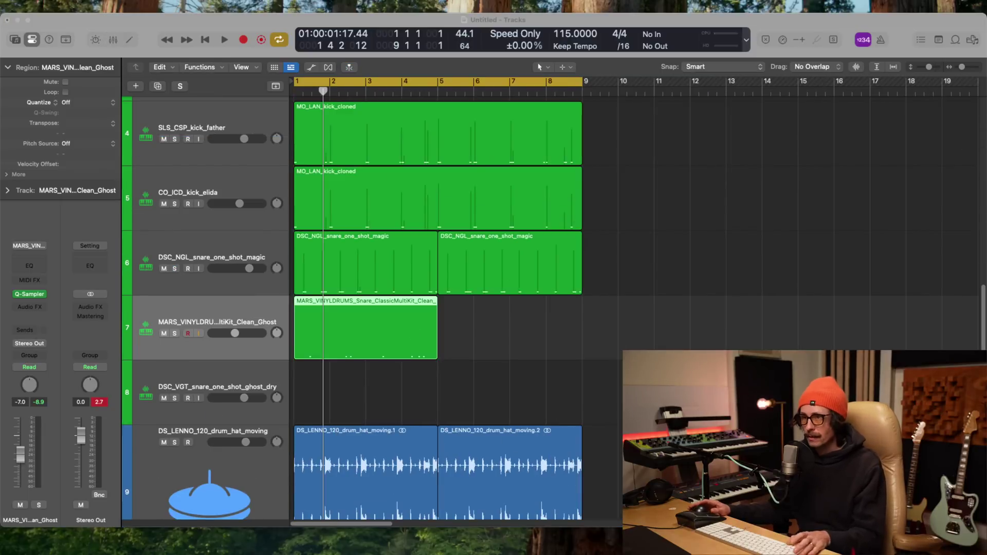
click(458, 392)
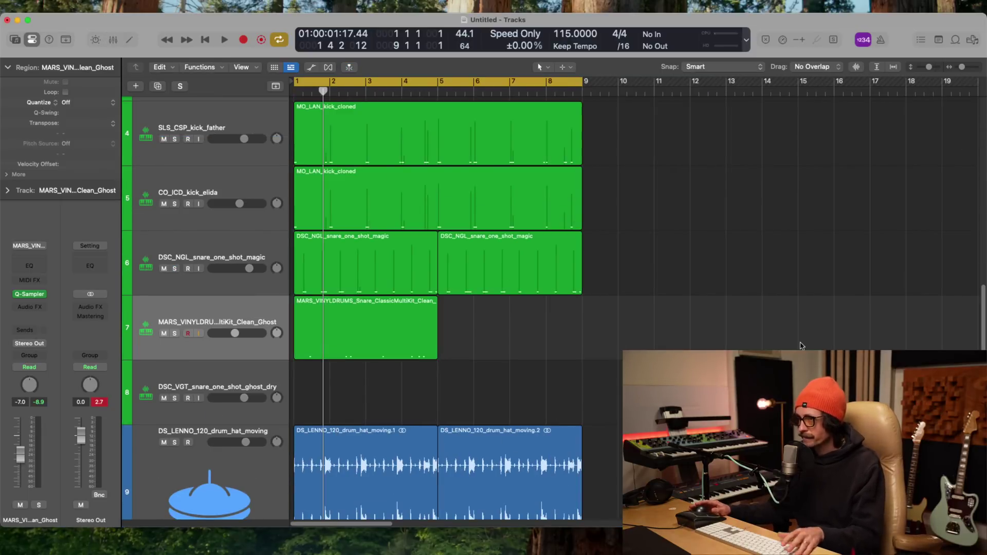
key(space)
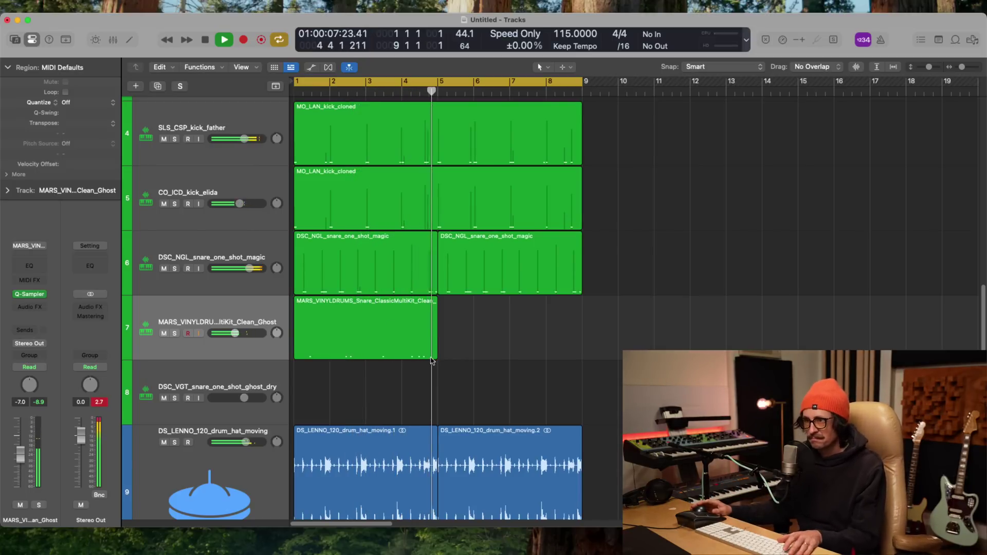
key(space)
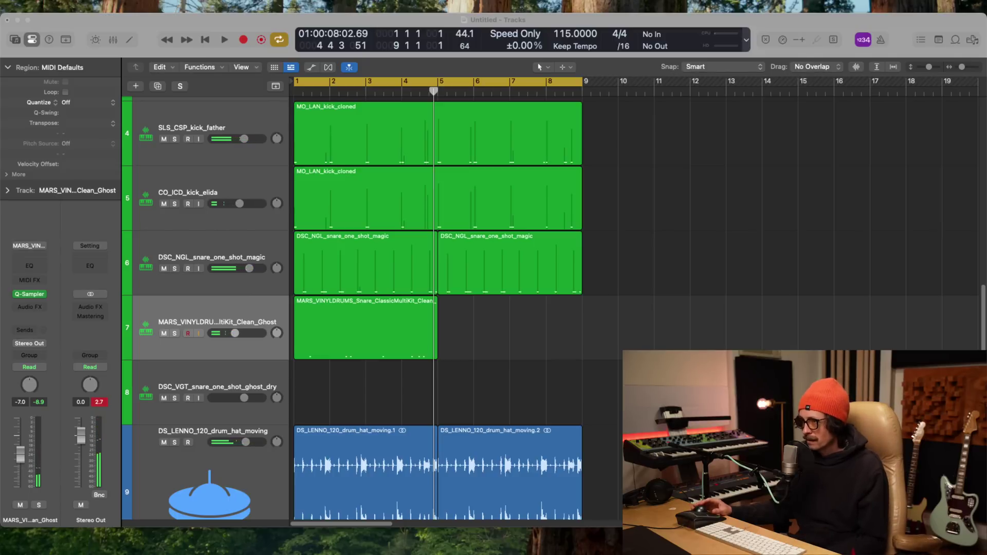
- Move the bar 3 ghost note of the MARS_VINYLDRUMS region slightly earlier in the Piano Roll
click(621, 344)
double_click(406, 343)
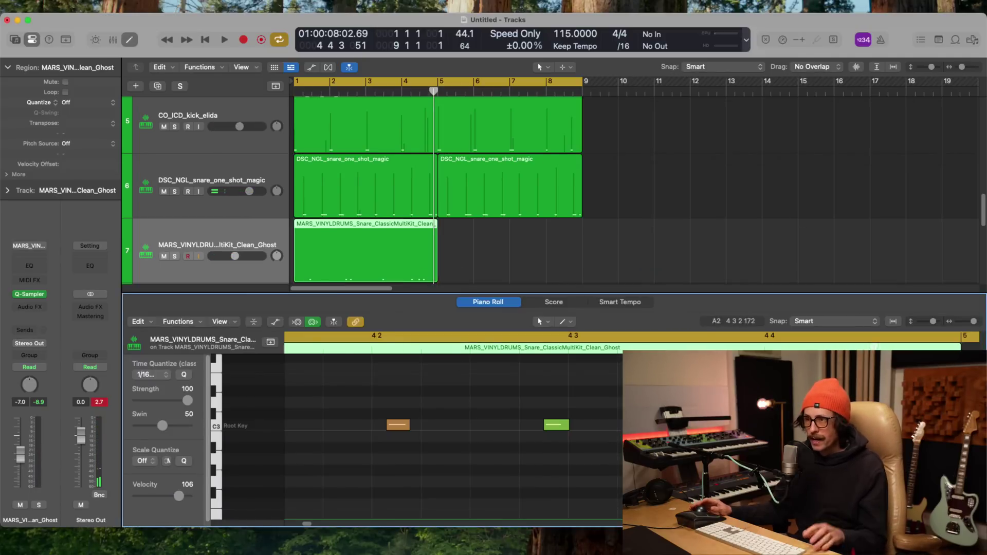
drag(370, 397, 573, 467)
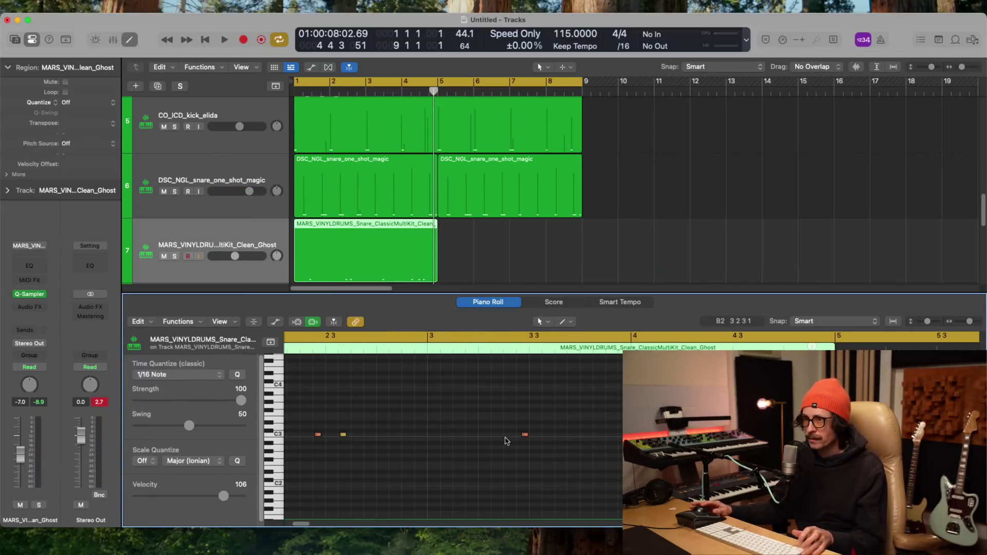
drag(464, 385, 542, 463)
drag(515, 417, 499, 419)
ctrl+alt+click(529, 383)
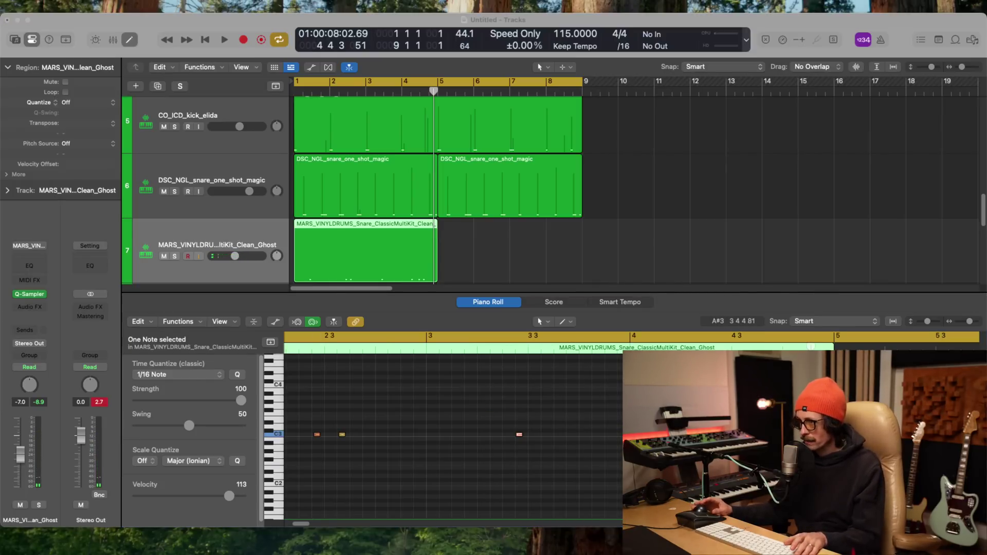
- Close the Piano Roll and raise the MARS_VINYLDRUMS track volume to -4.6 dB while the loop plays
click(420, 318)
key(space)
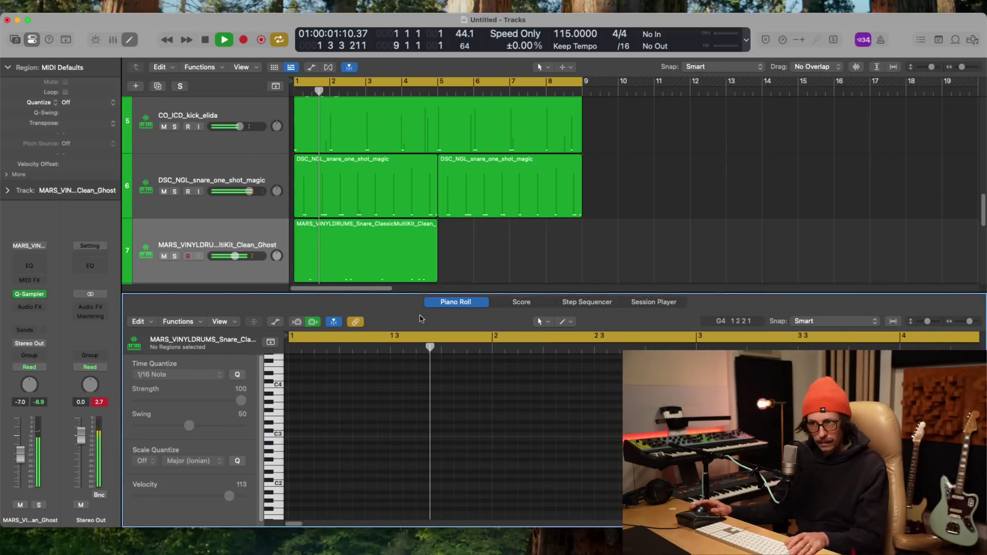
key(e)
drag(235, 256, 248, 251)
key(space)
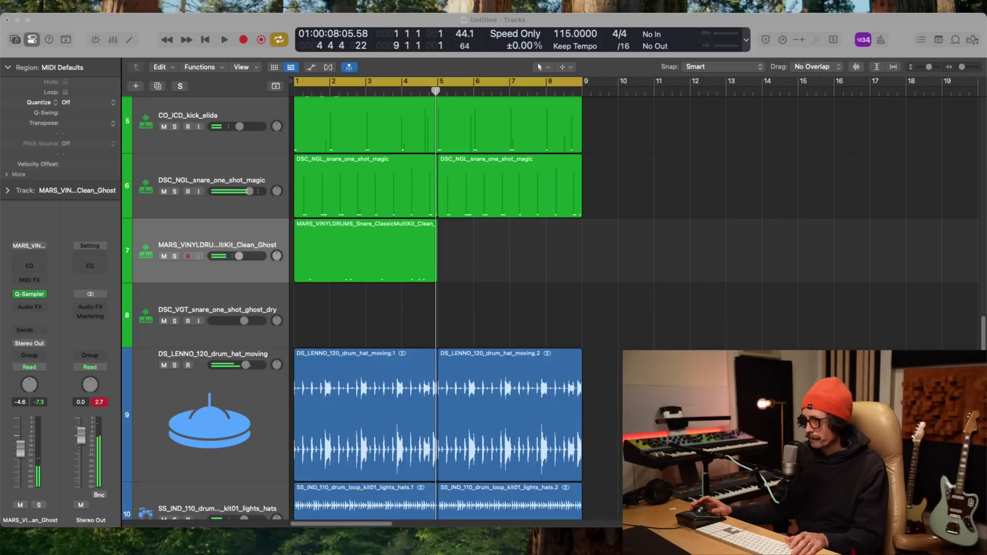
- Raise the velocities of the two ghost notes around bar 4 beat 3 with the Velocity tool, the second to about 67, and close the editor
click(536, 302)
double_click(424, 254)
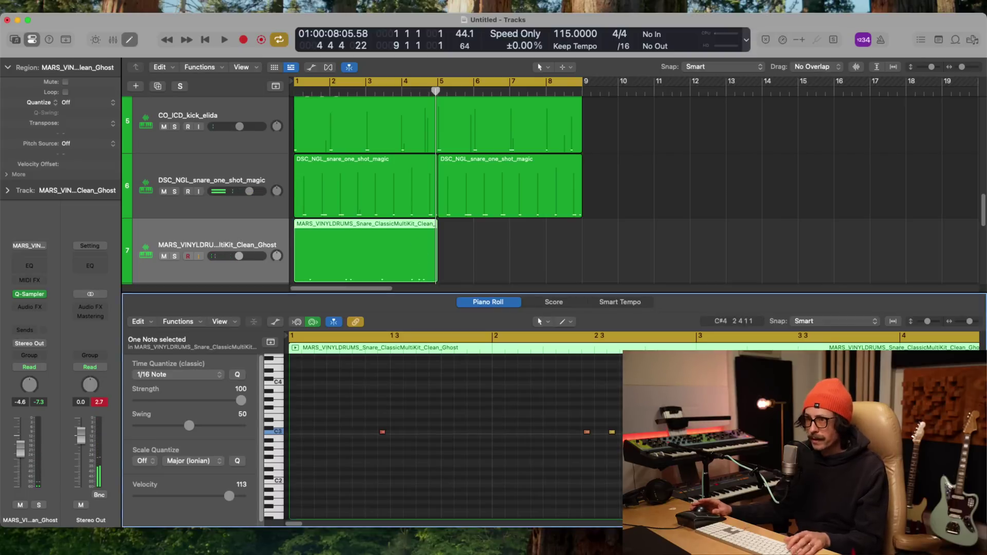
drag(488, 398, 572, 459)
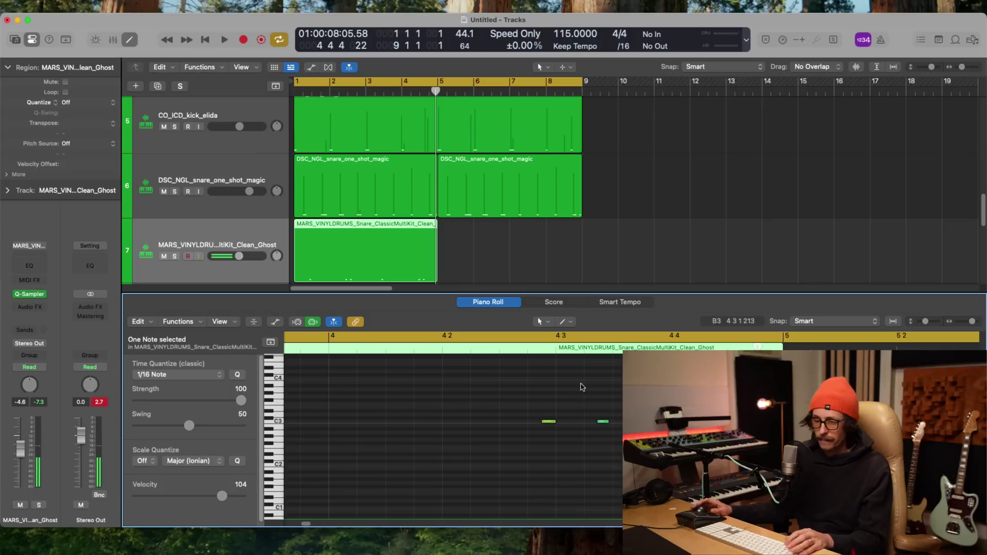
drag(463, 393, 542, 429)
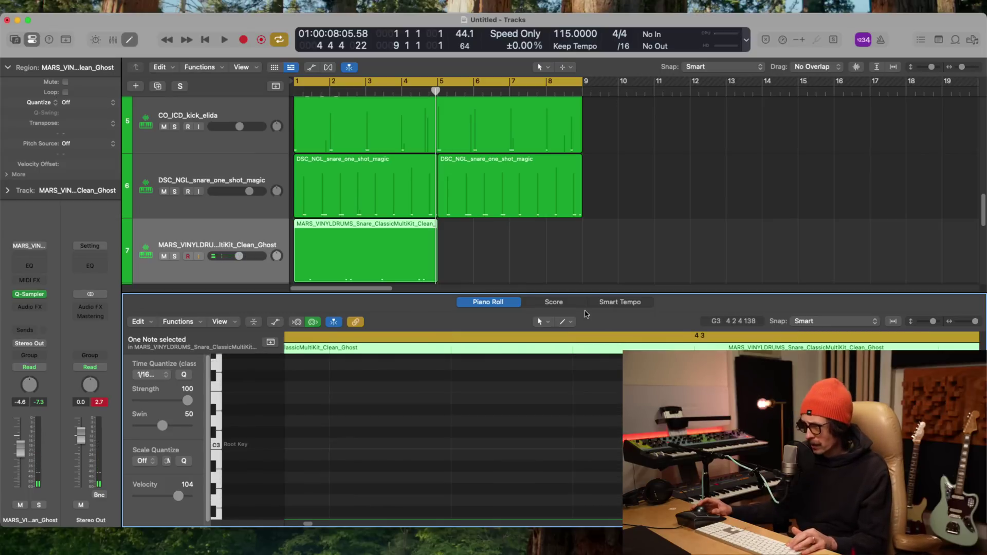
click(555, 327)
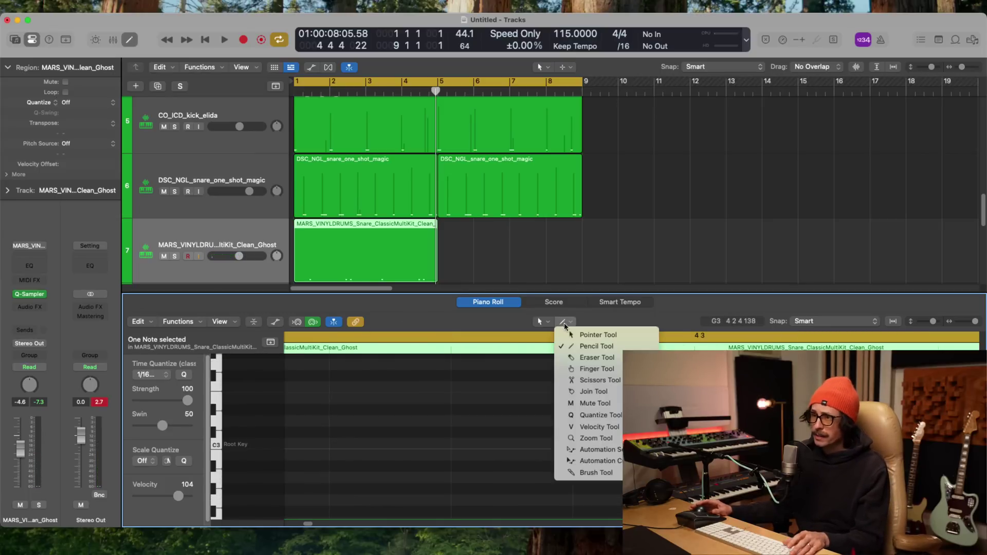
click(584, 421)
scroll(577, 404, right, 5)
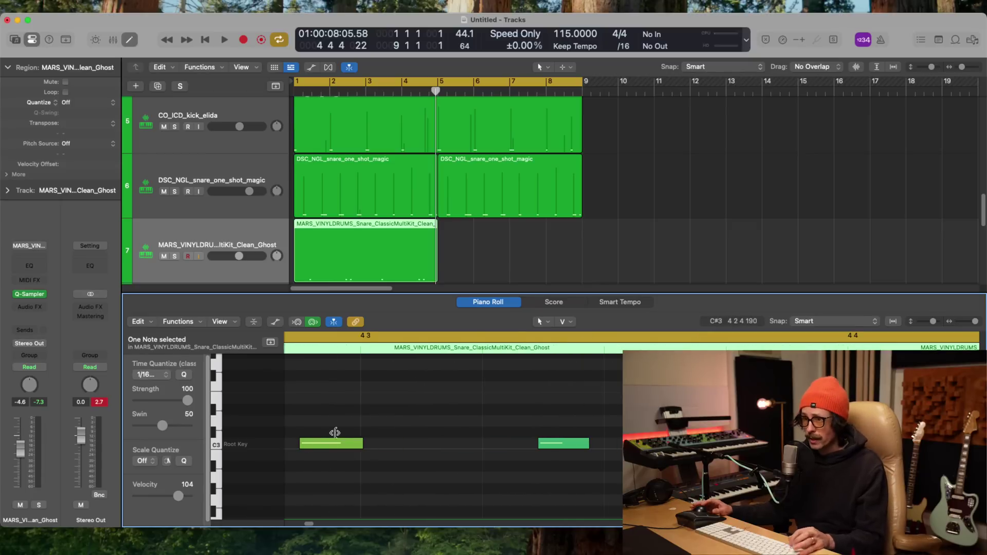
drag(339, 442, 341, 422)
click(556, 443)
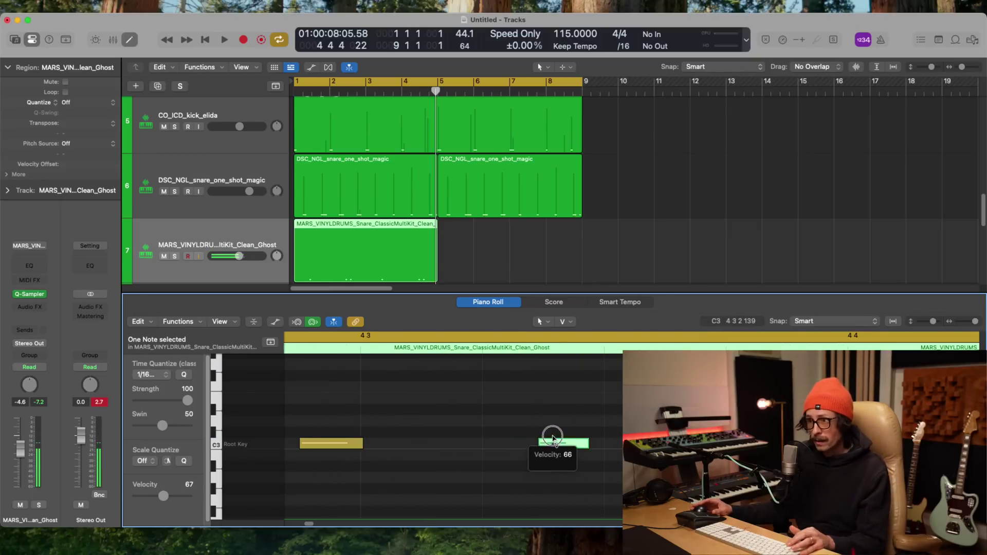
key(p)
scroll(591, 257, down, 5)
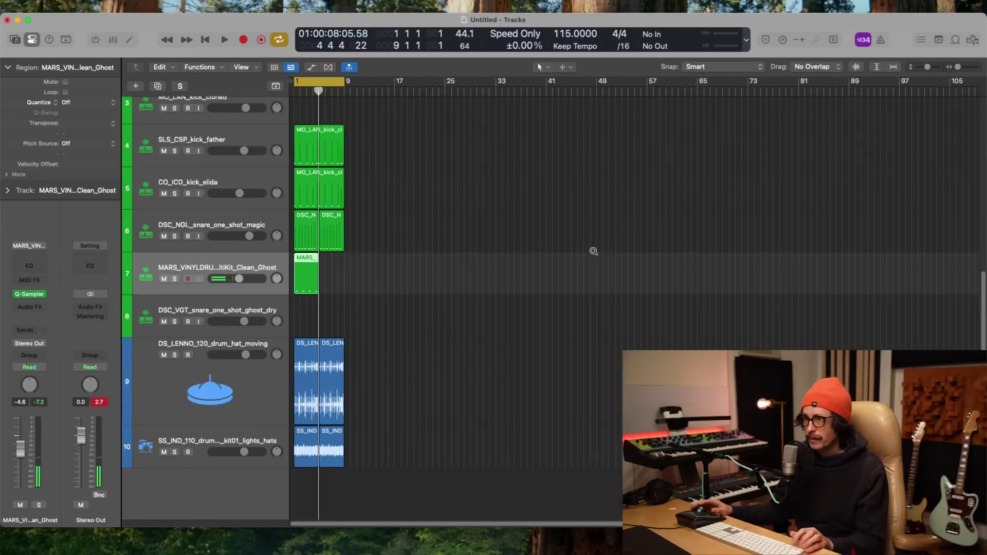
- Play back the loop with the edited ghost part, and mute the MARS_VINYLDRUMS track
drag(356, 275, 291, 430)
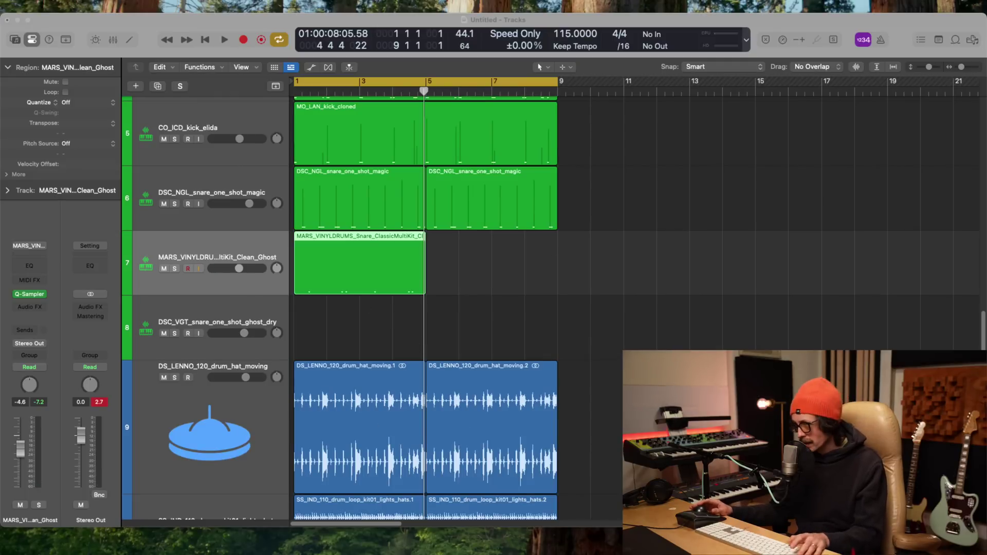
click(581, 370)
key(space)
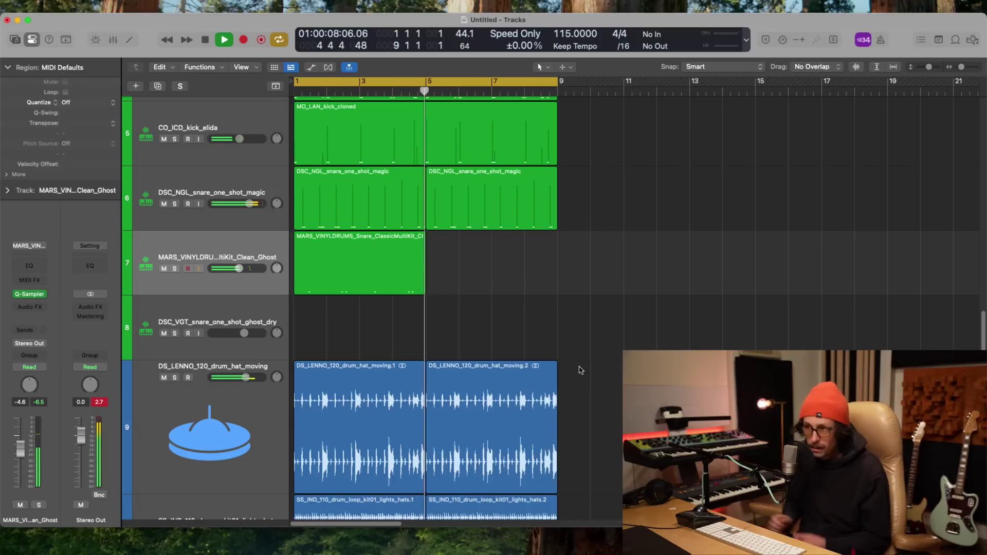
key(space)
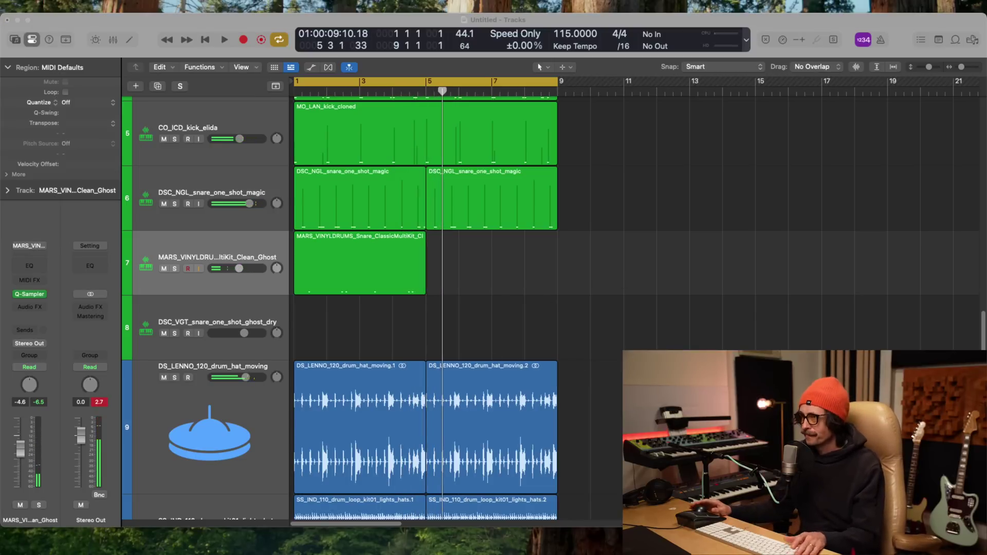
click(432, 291)
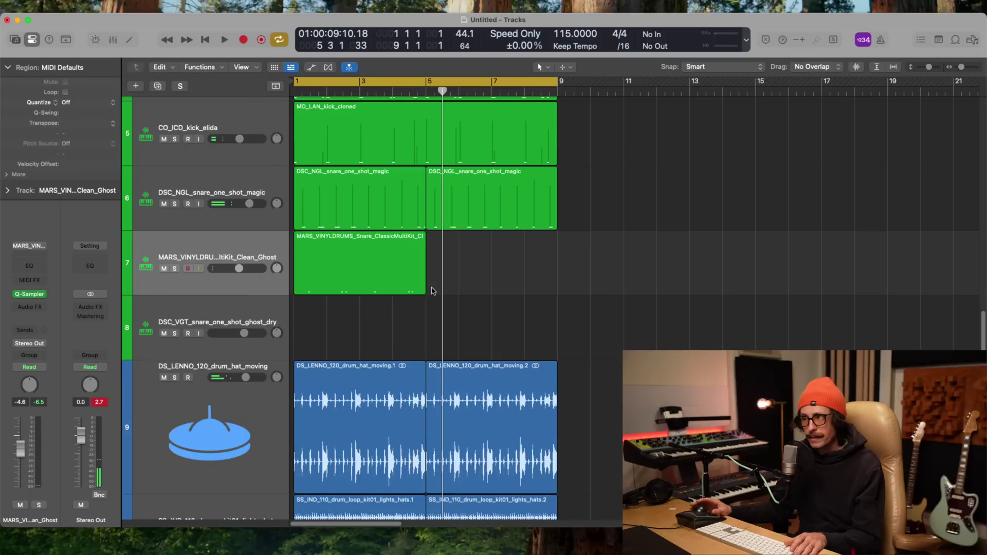
click(177, 266)
click(164, 272)
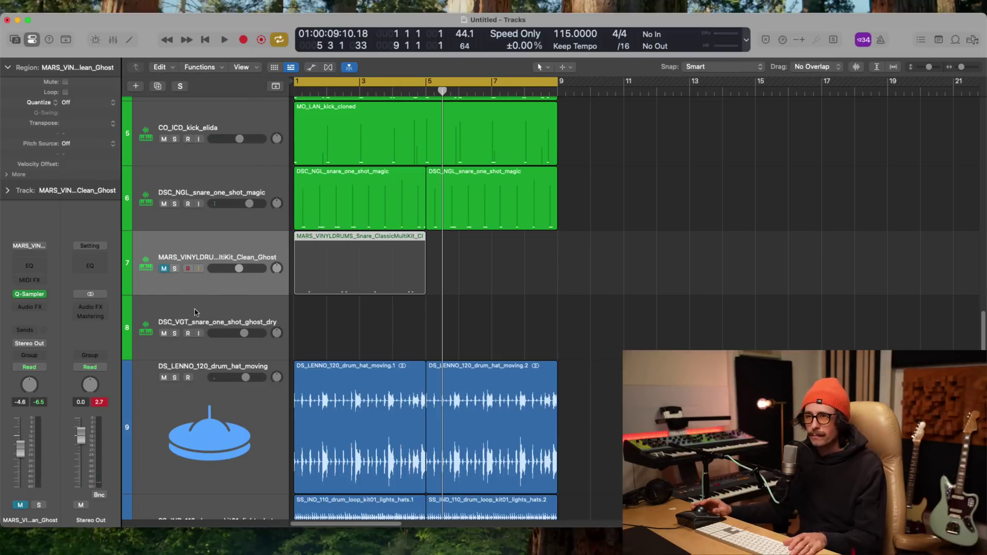
- Record a ghost snare part over the eight-bar cycle on the DSC_VGT_snare_one_shot_ghost_dry track, and play back the take
click(246, 333)
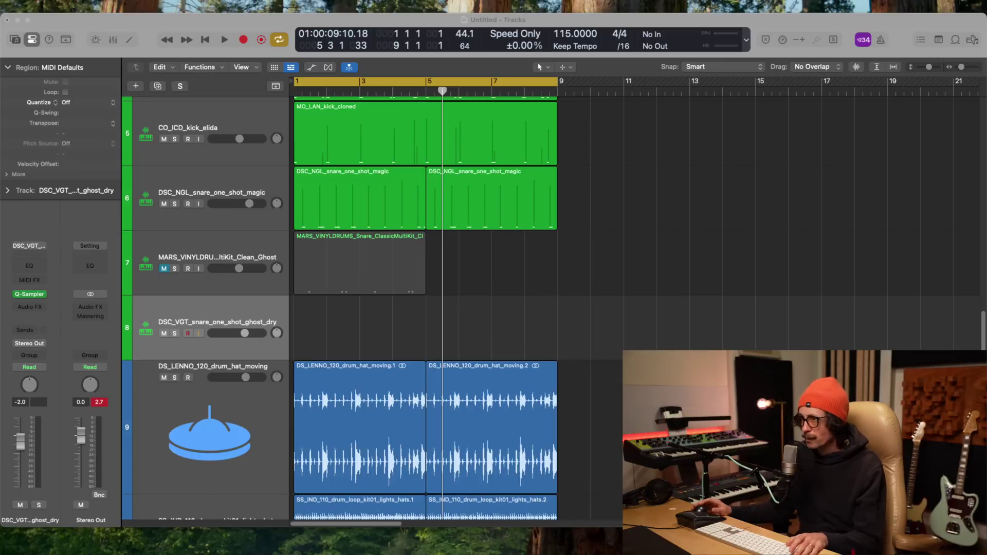
click(535, 65)
mouse_move(555, 81)
mouse_down()
mouse_move(425, 95)
mouse_move(584, 92)
mouse_move(555, 103)
mouse_move(557, 94)
mouse_up()
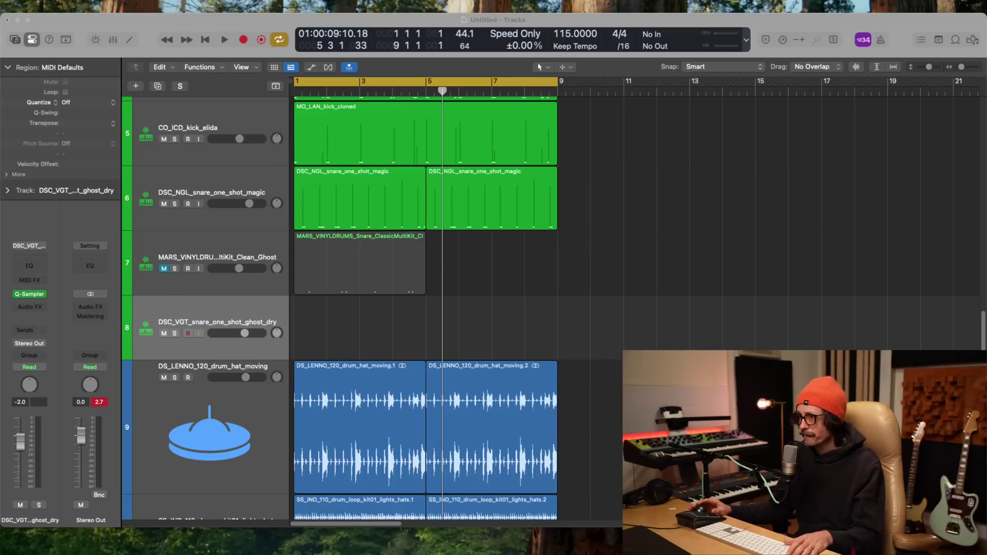
click(797, 331)
key(space)
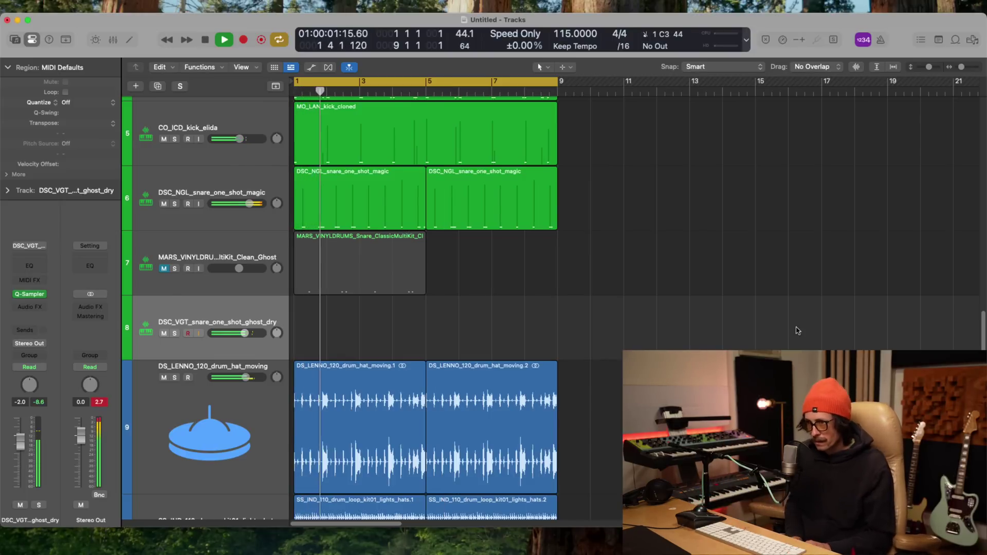
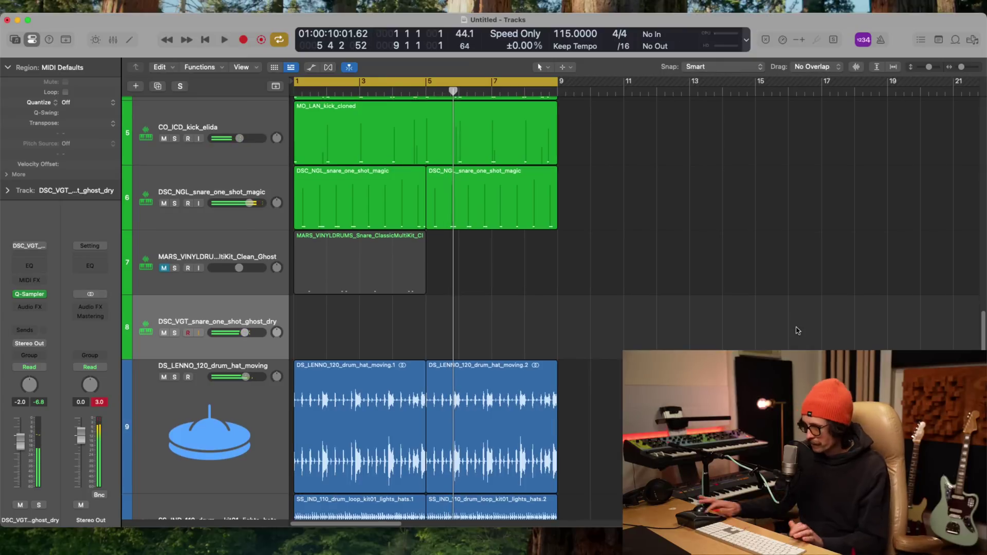
key(r)
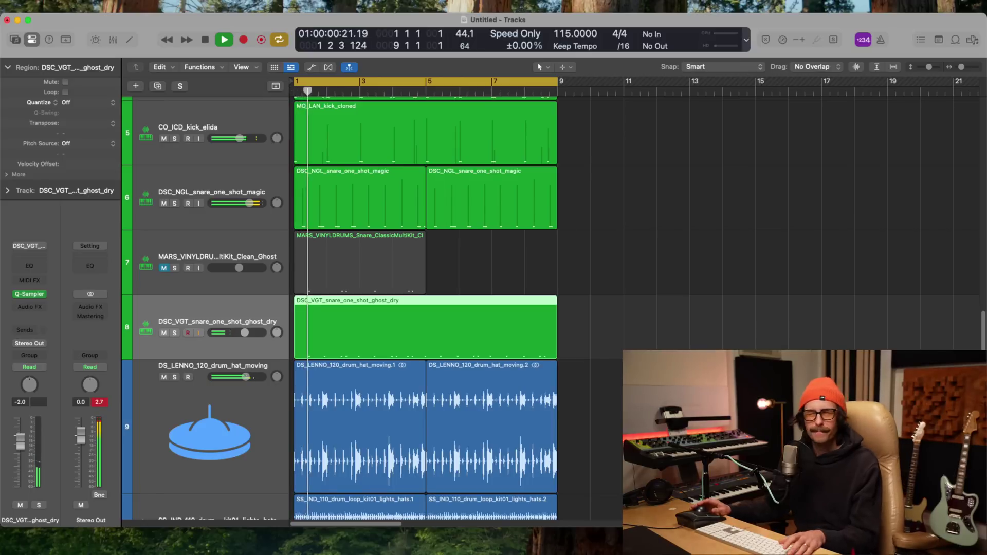
key(space)
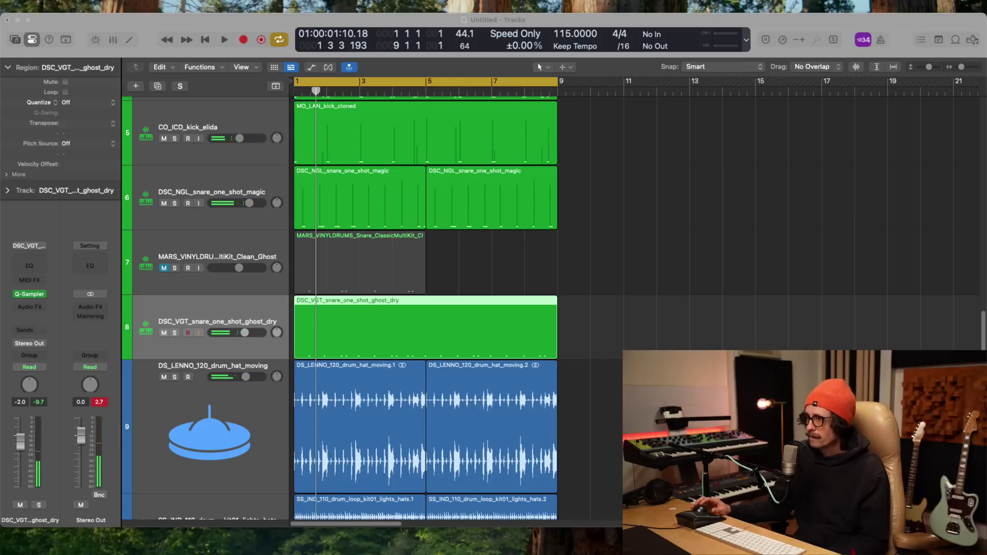
- Open the recorded DSC_VGT region in the Piano Roll and play the loop to examine the timing of its ghost notes
click(531, 367)
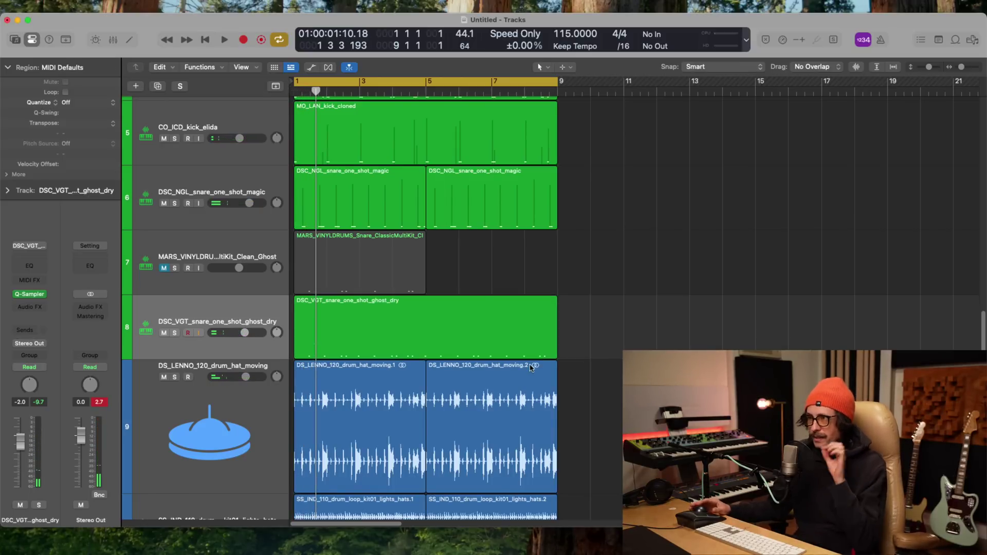
double_click(386, 327)
ctrl+alt+click(550, 440)
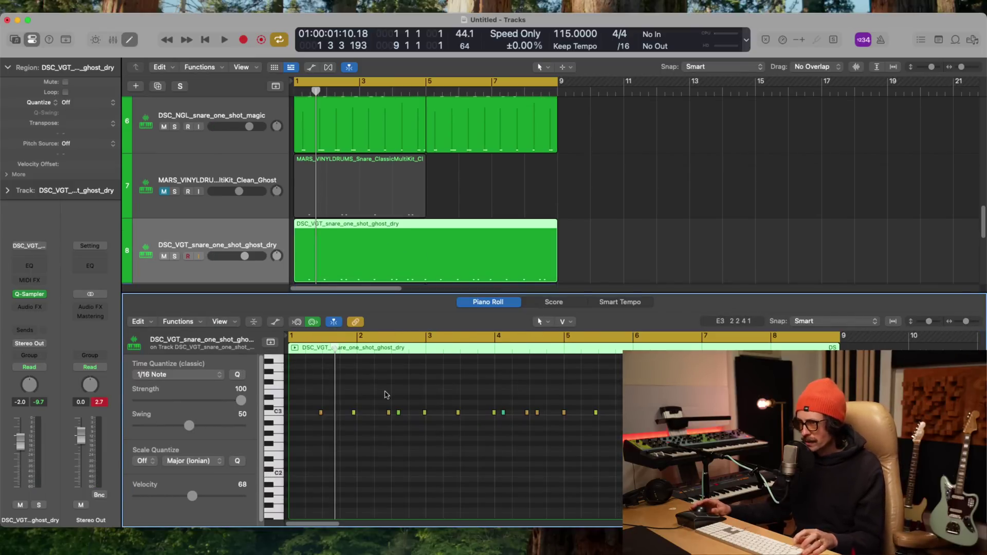
drag(386, 395, 487, 440)
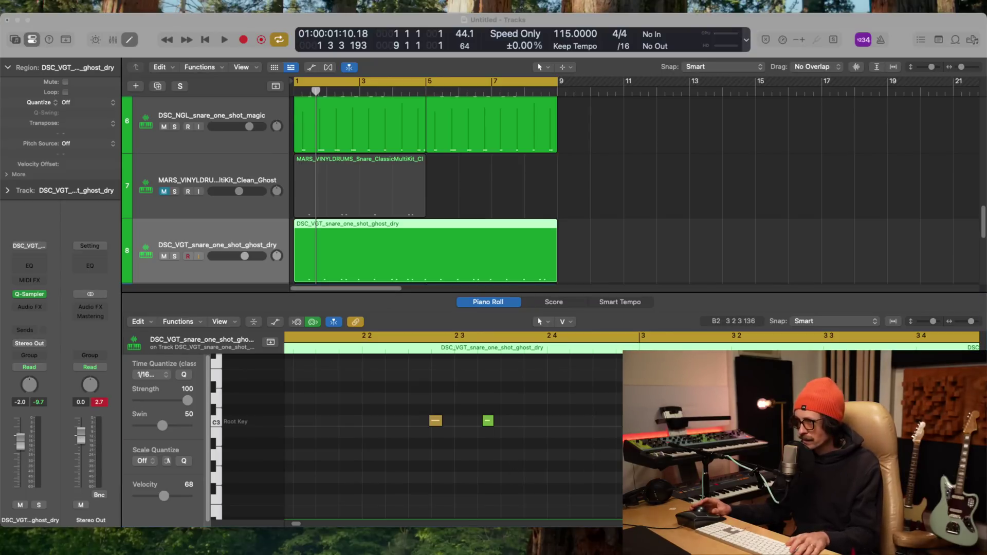
click(420, 264)
key(space)
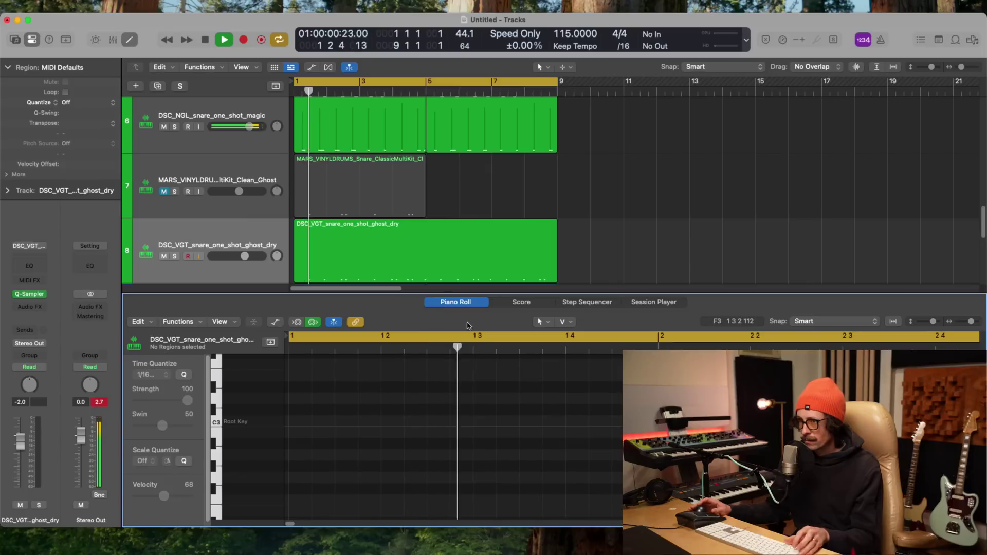
ctrl+alt+click(527, 434)
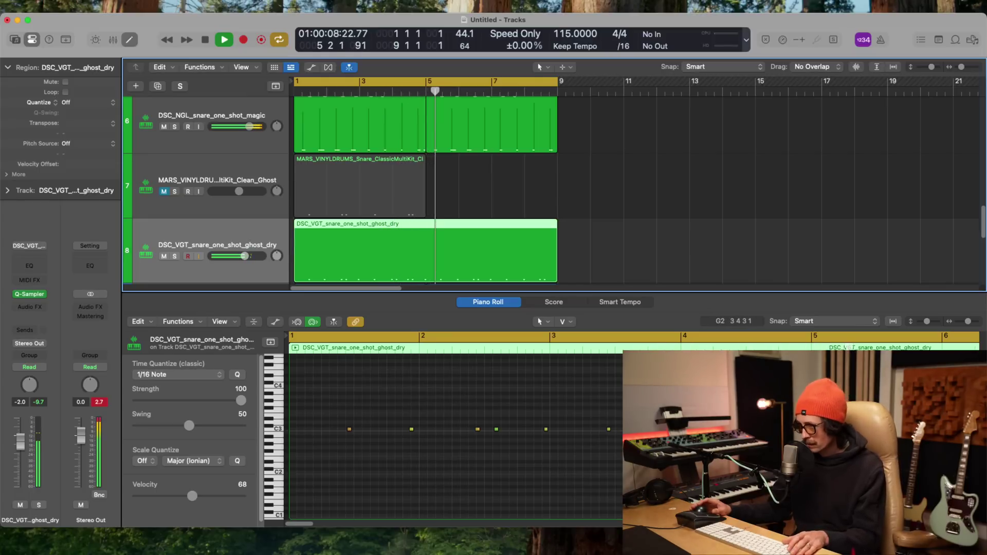
key(super+Tab)
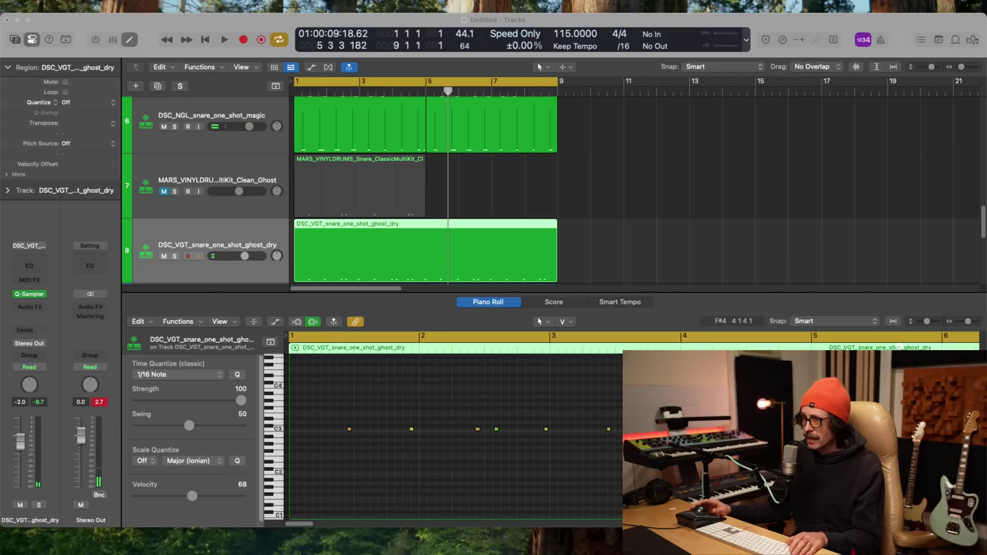
click(608, 133)
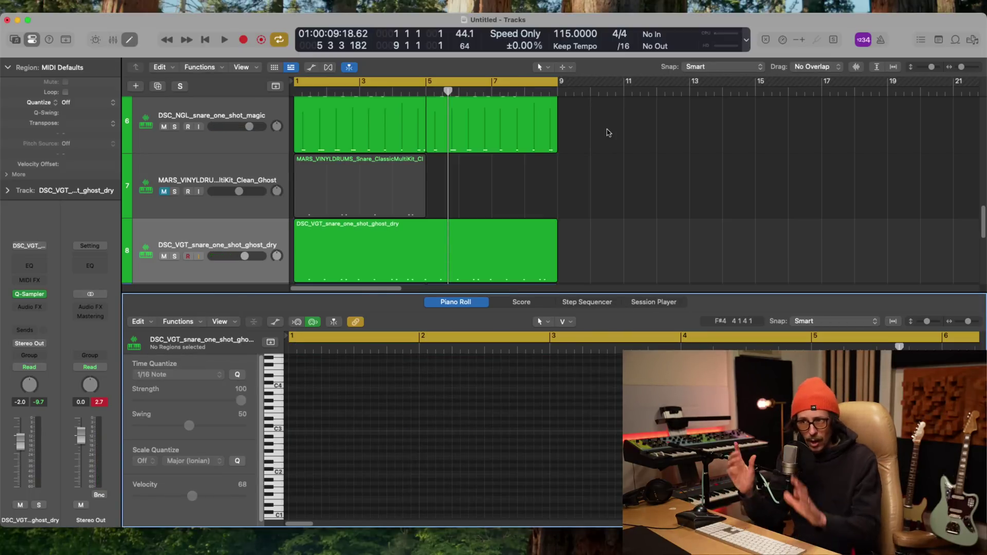
- Select all notes of the DSC_VGT region in the Piano Roll and quantize them to 1/16 Swing B
click(436, 273)
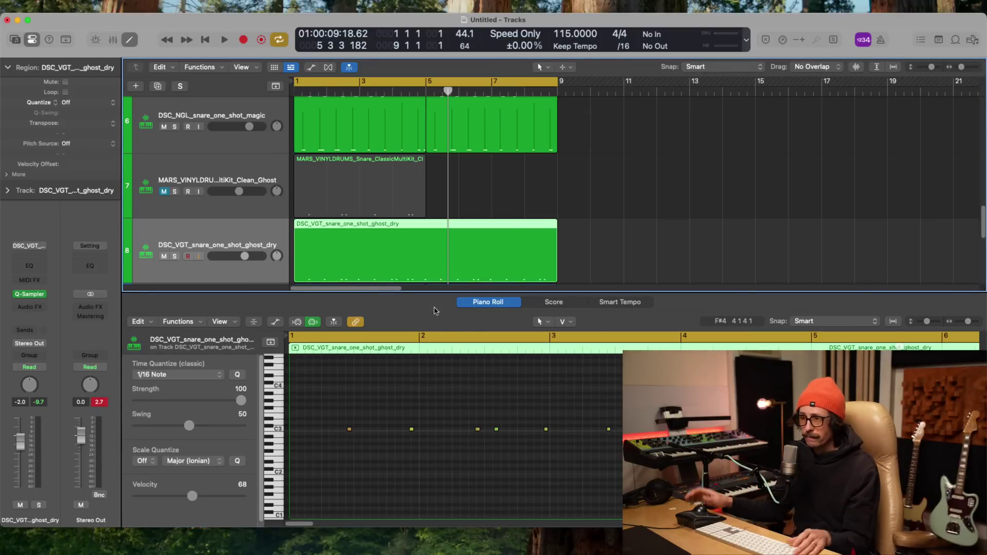
click(472, 466)
key(super+a)
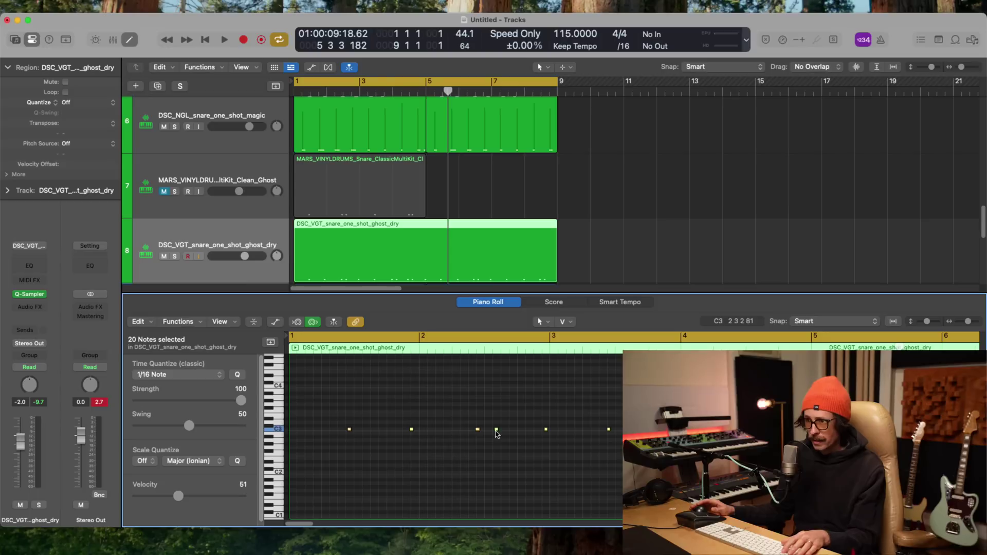
click(195, 376)
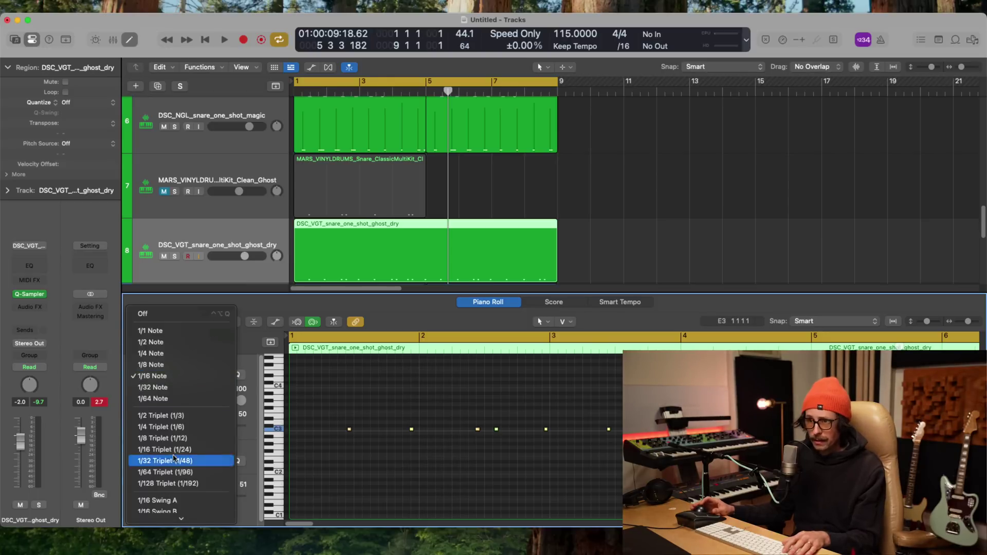
scroll(176, 509, down, 3)
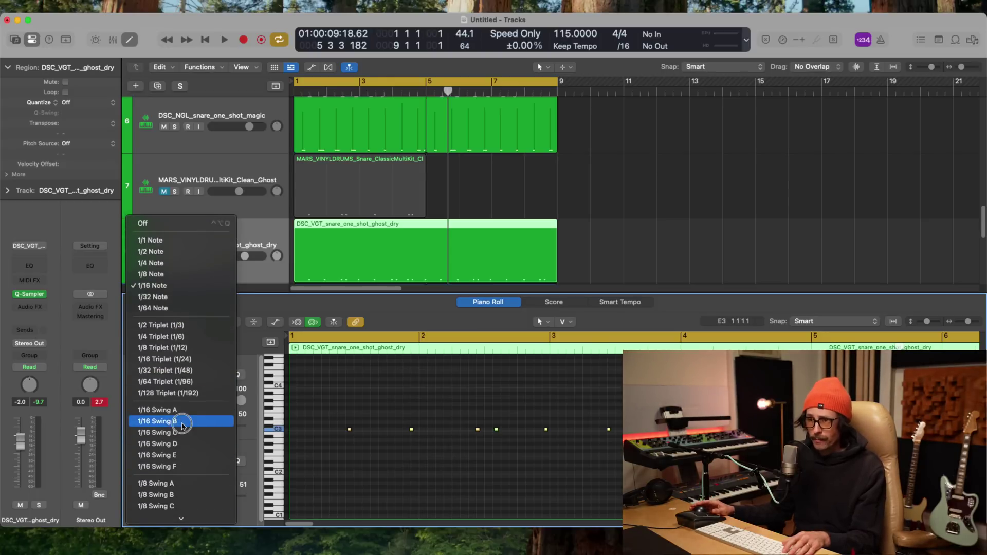
click(182, 425)
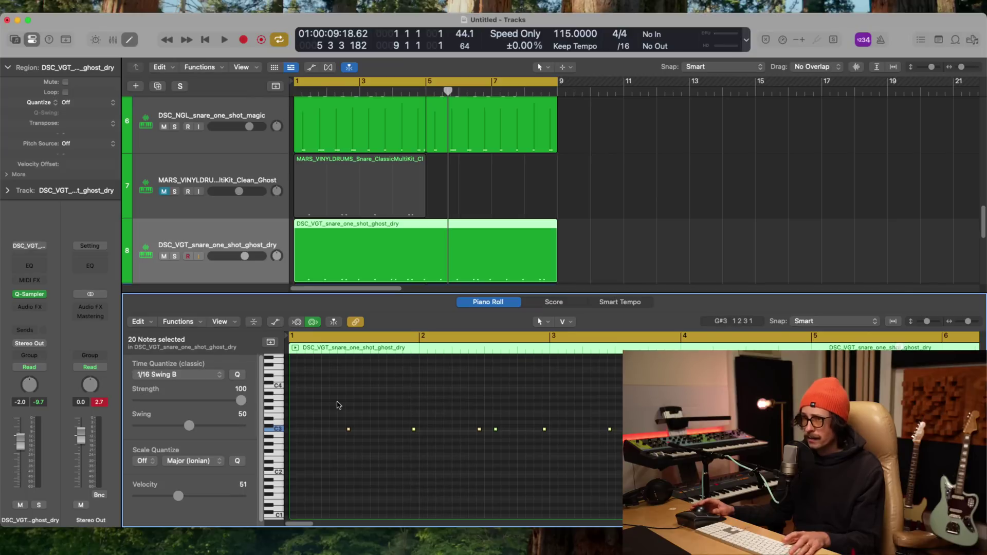
- Change the time quantize of the selected ghost notes to 1/16 Swing A
click(179, 370)
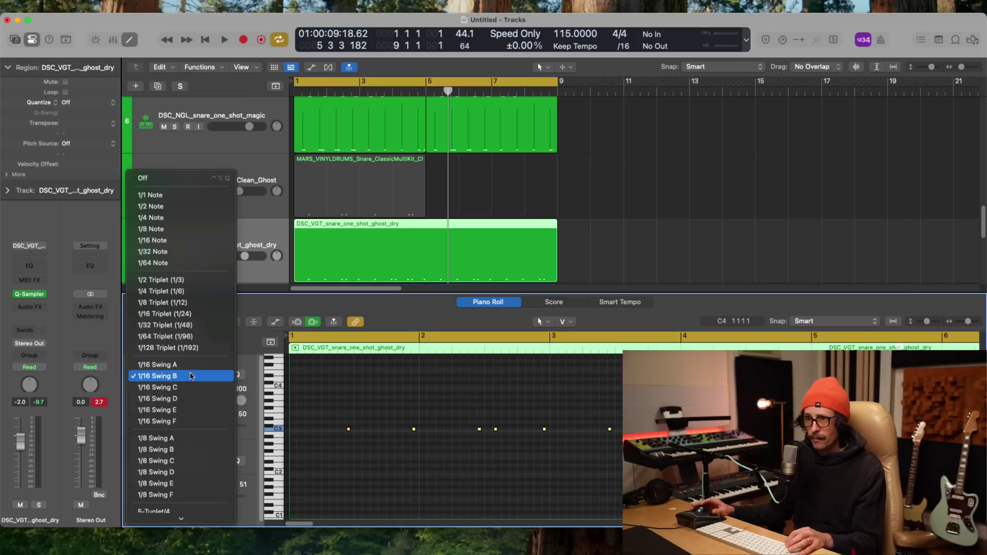
click(403, 437)
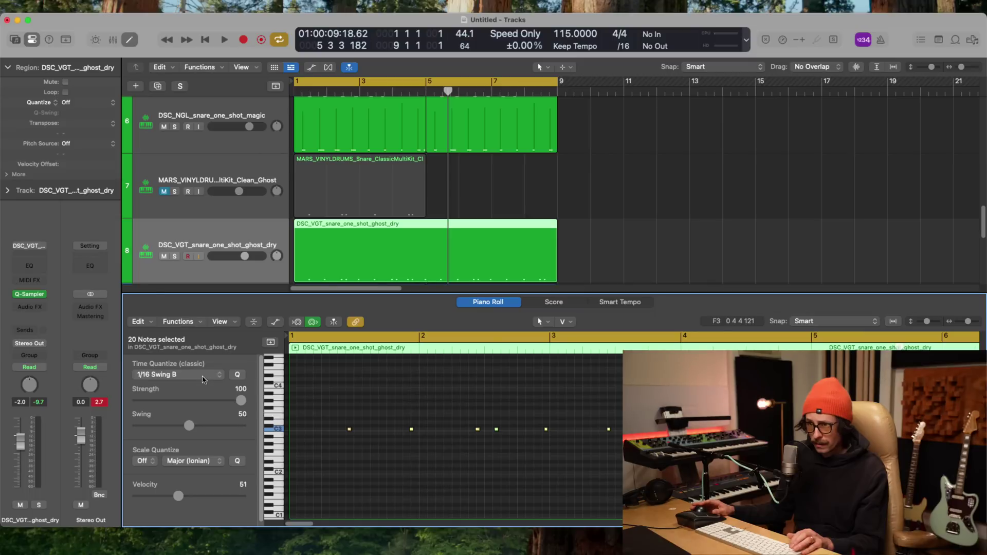
click(203, 379)
click(205, 366)
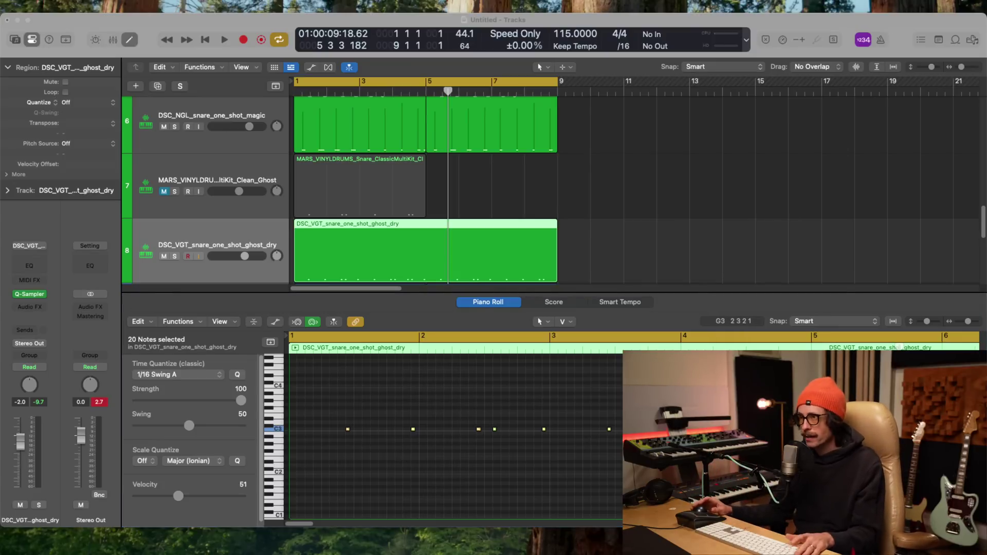
- Play back the quantized ghost part and examine the notes around bar 5 in the Piano Roll
key(space)
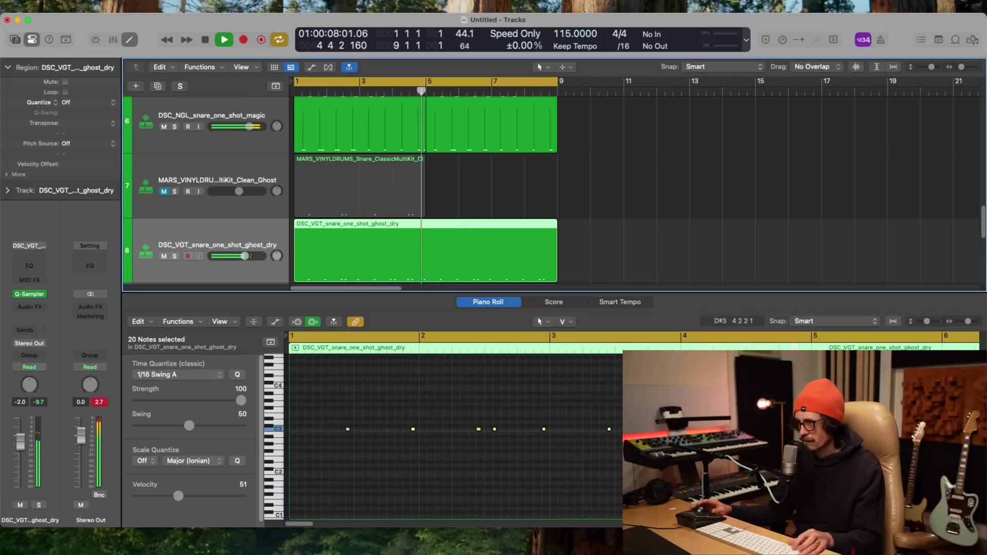
key(space)
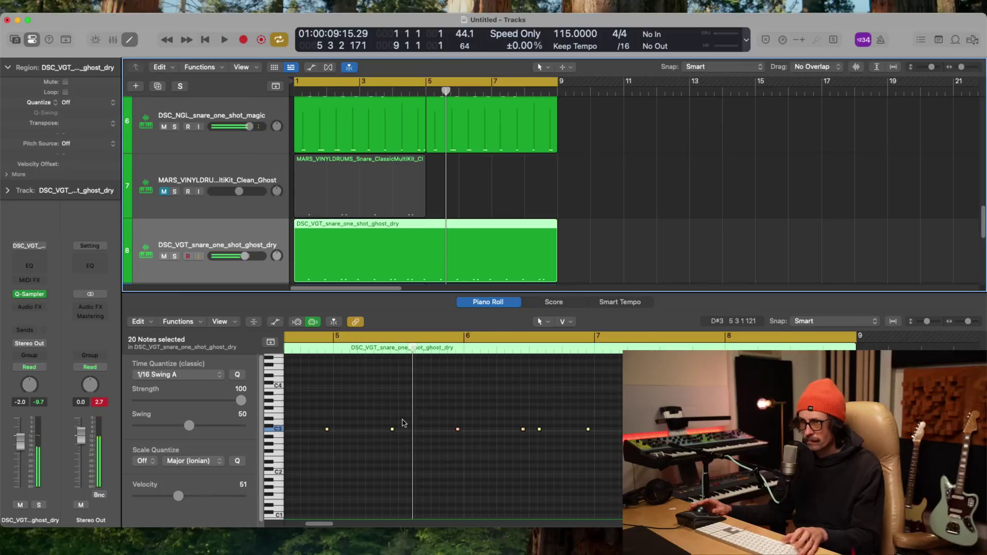
drag(344, 388, 490, 461)
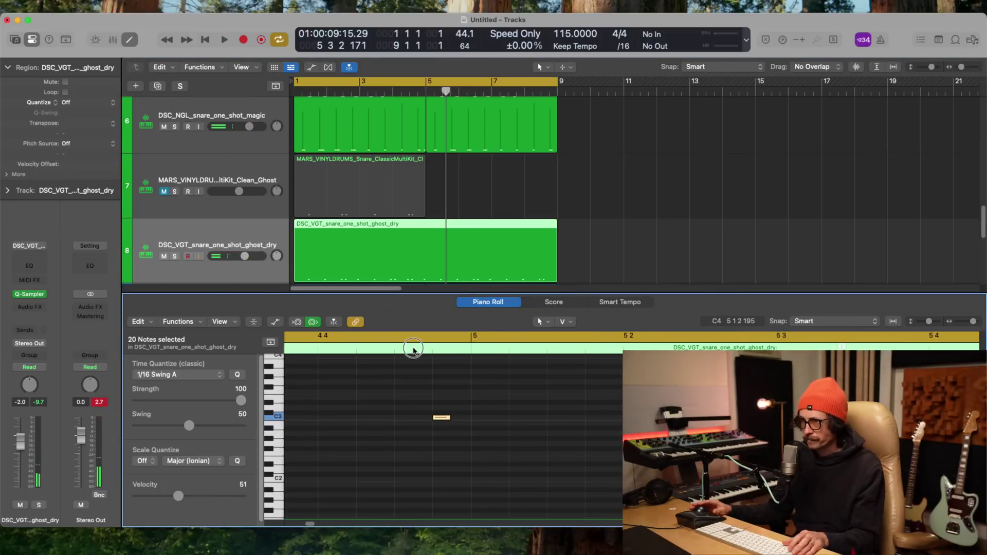
click(413, 350)
key(space)
key(space)
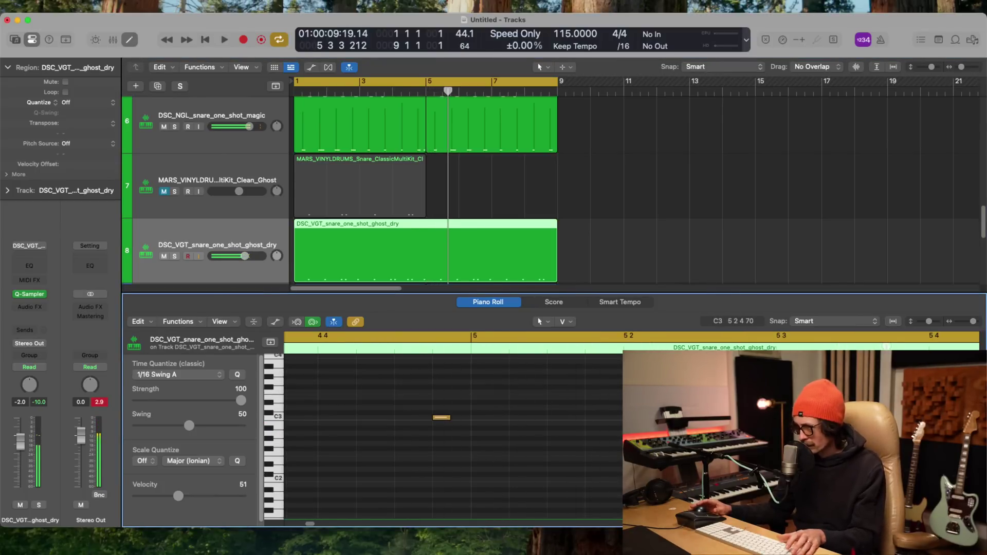
- Raise the velocity of the bar 1 ghost note to about 102 and replay the loop from the start
key(Return)
key(space)
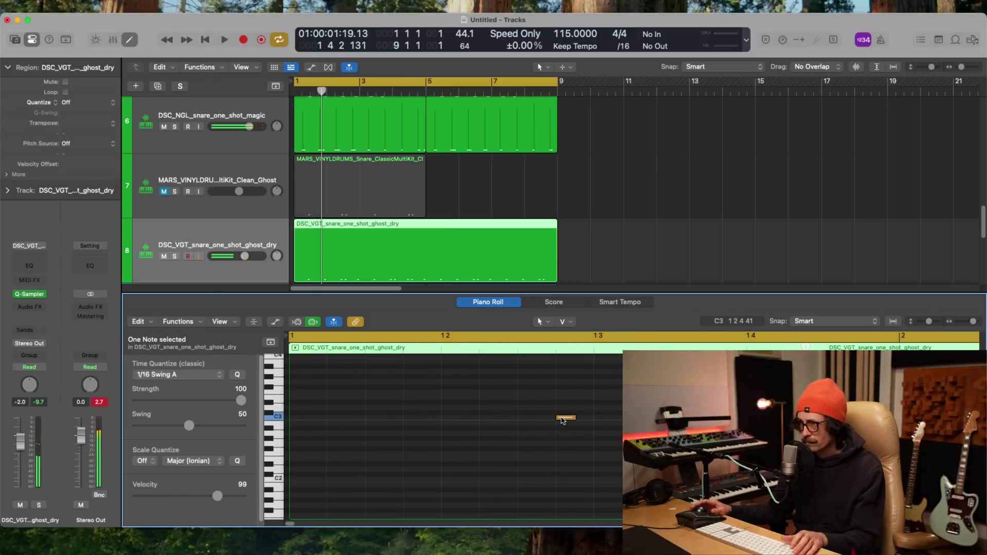
drag(563, 420, 565, 418)
key(Return)
key(space)
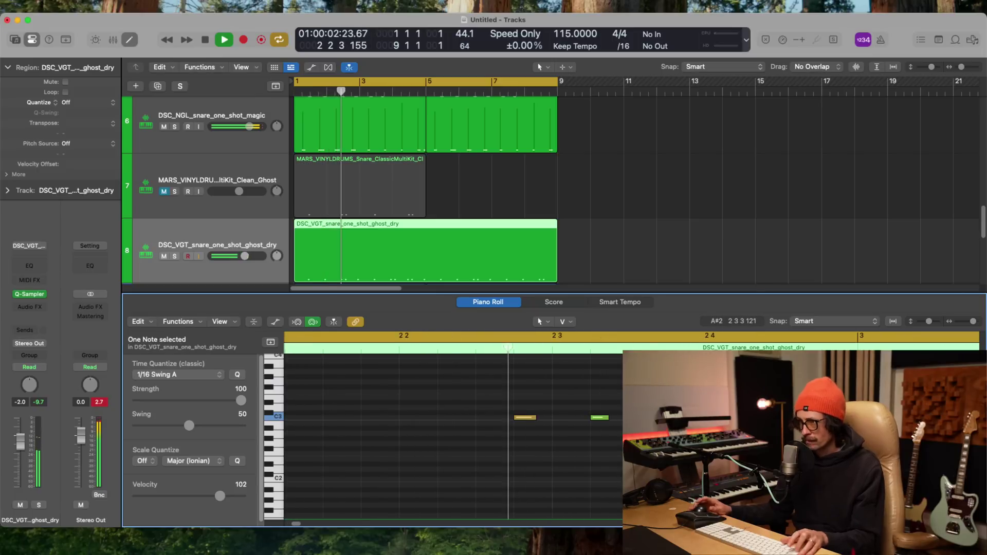
- Raise the velocities of the two ghost notes around bar 2 beat 3 and the one just before bar 3, the last to about 101
drag(597, 420, 596, 407)
drag(523, 421, 525, 413)
key(space)
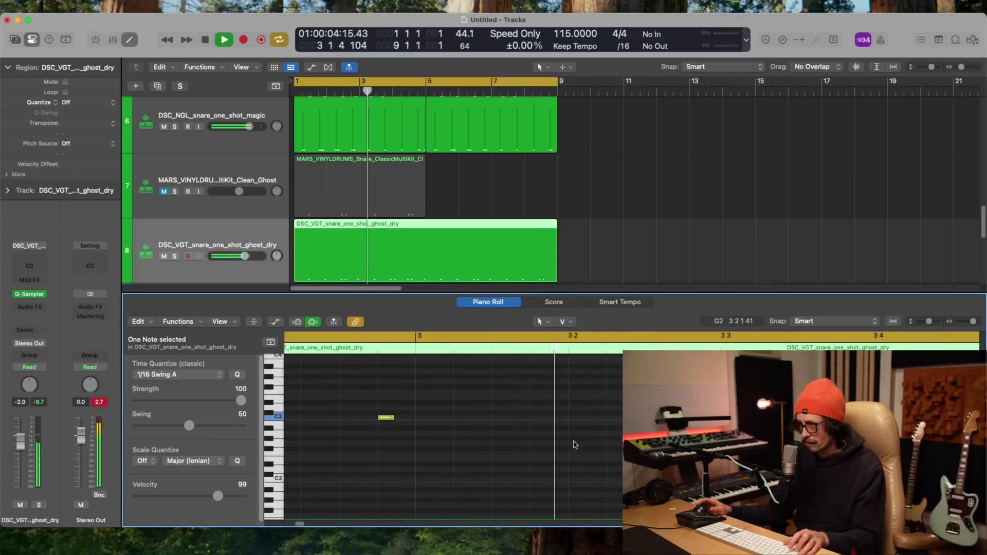
drag(389, 417, 392, 407)
key(space)
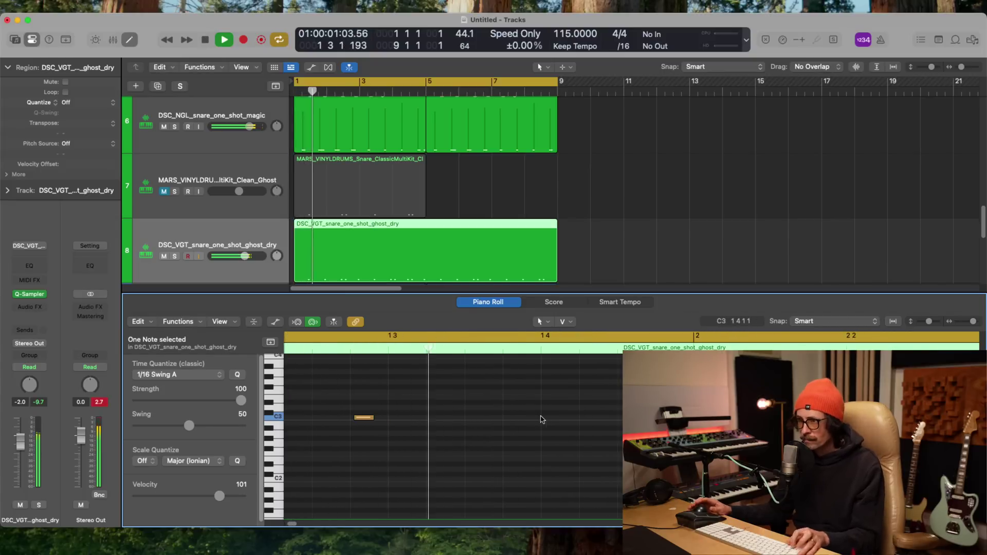
- Raise the velocity of the quiet ghost note just after the start of bar 4 to 65
key(z)
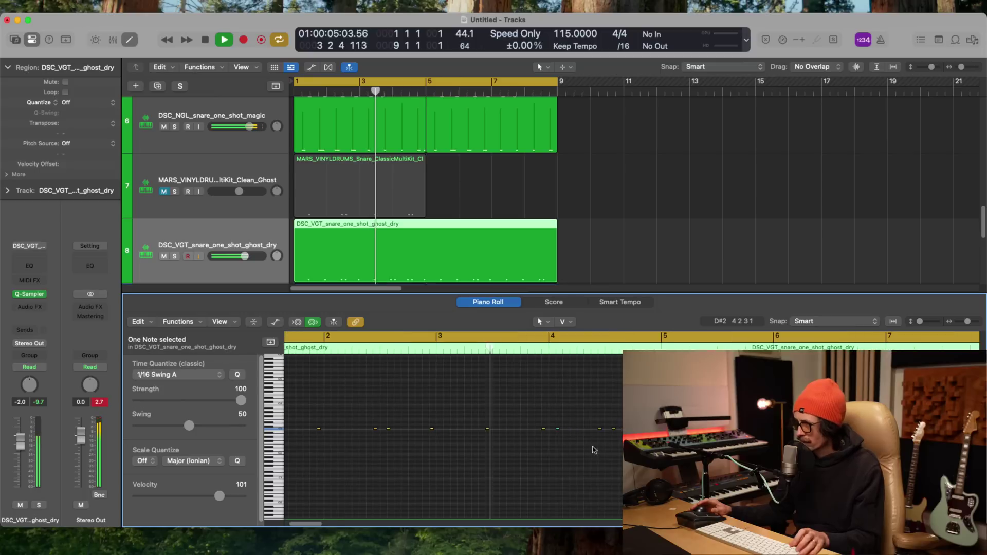
key(z)
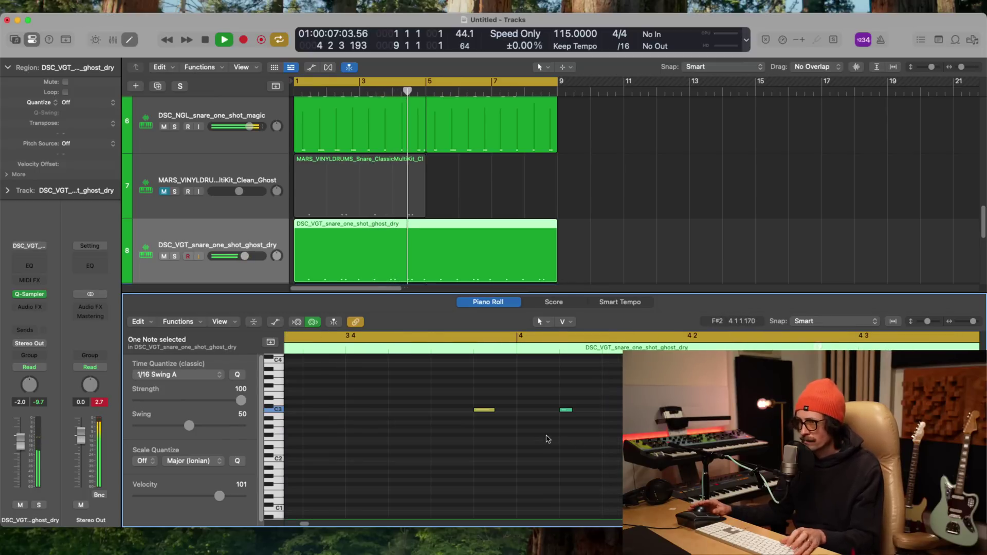
drag(568, 414, 571, 401)
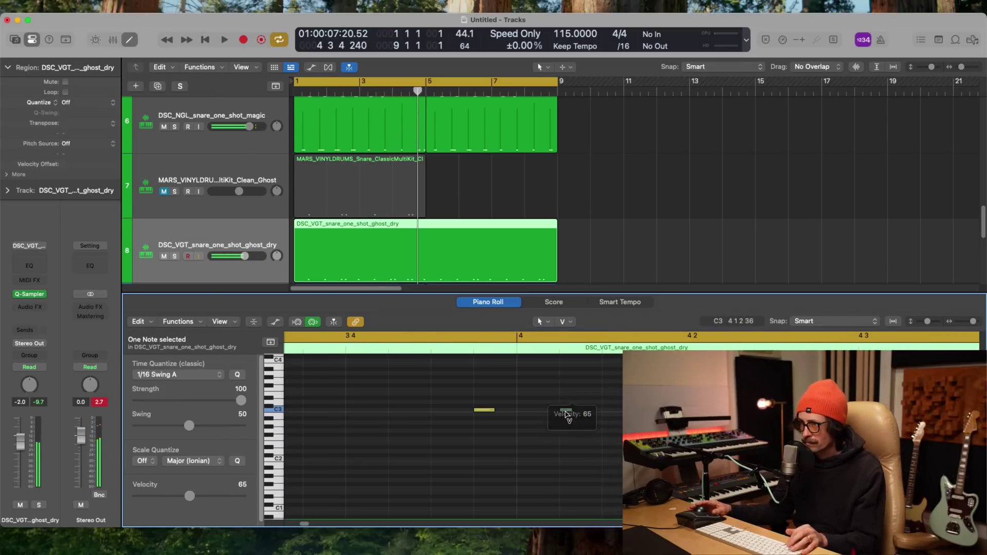
- Replay the ghost part and set the velocity of the ghost note just after bar 4 beat 3 to 89
key(space)
key(z)
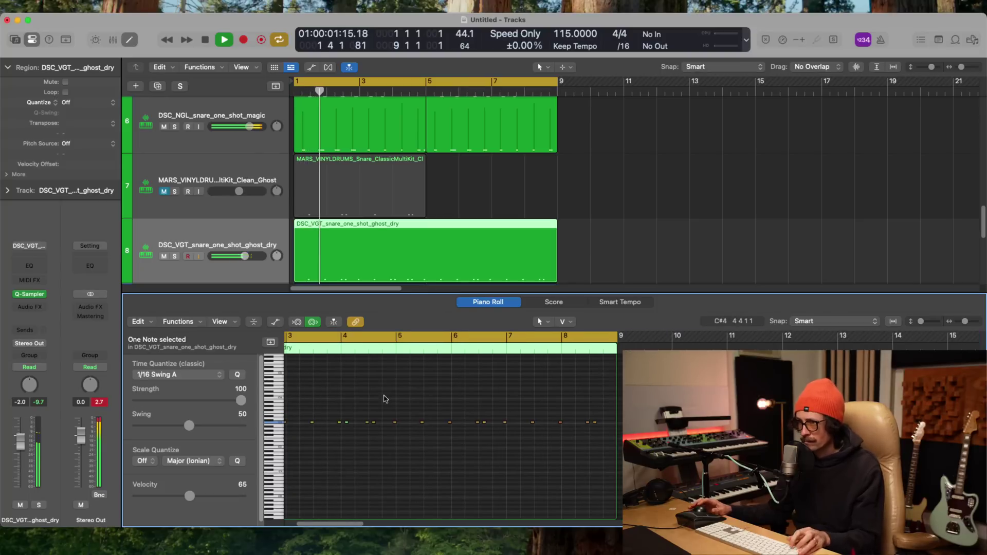
scroll(380, 380, left, 2)
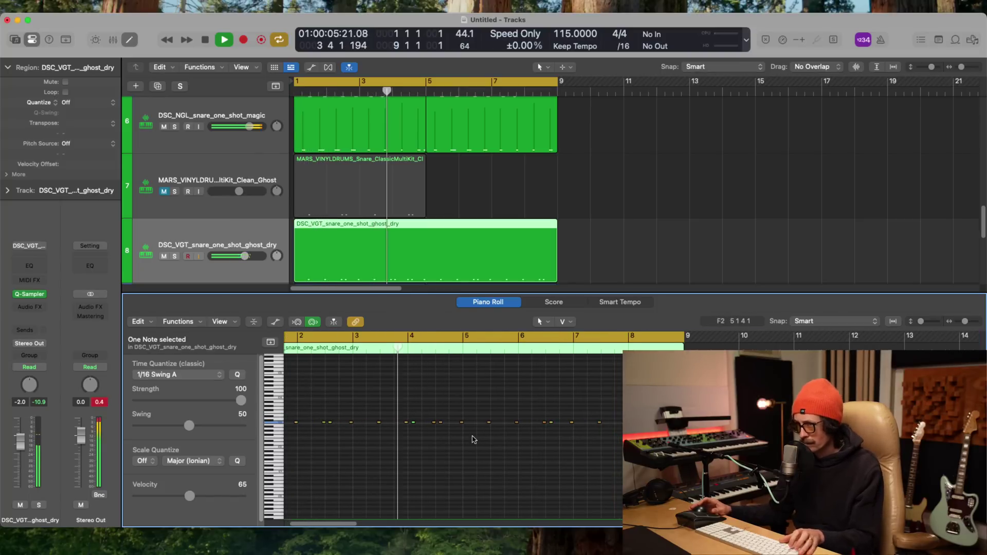
drag(385, 387, 532, 465)
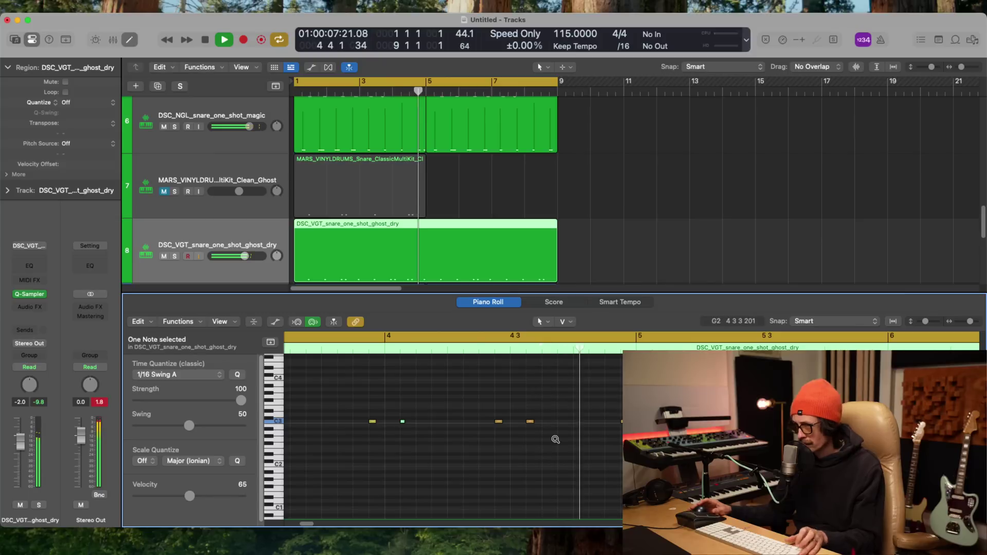
mouse_move(531, 423)
mouse_down()
mouse_move(524, 447)
mouse_move(531, 432)
mouse_up()
ctrl+alt+click(540, 434)
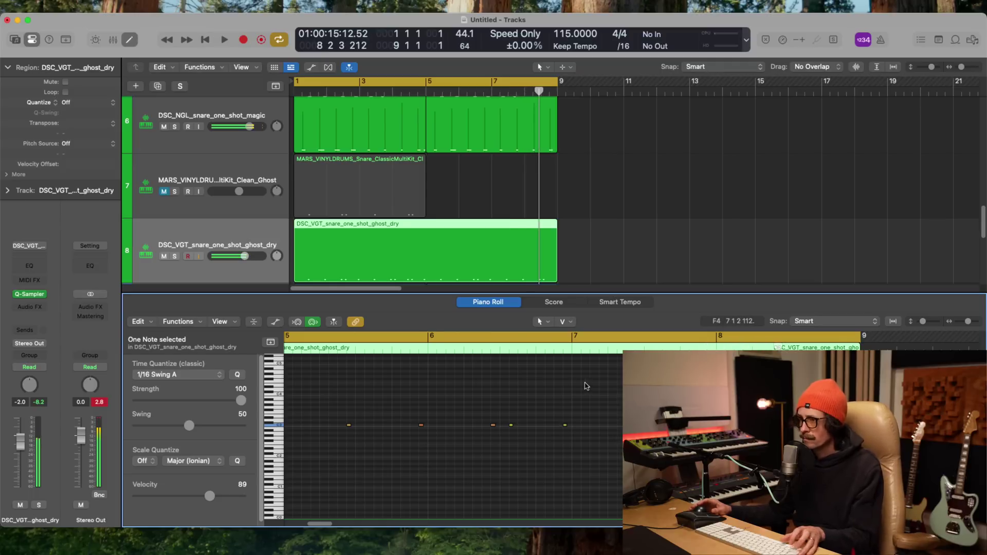
- Replay the loop from the start to check the edited ghost notes, and close the Piano Roll
ctrl+alt+click(586, 386)
key(z)
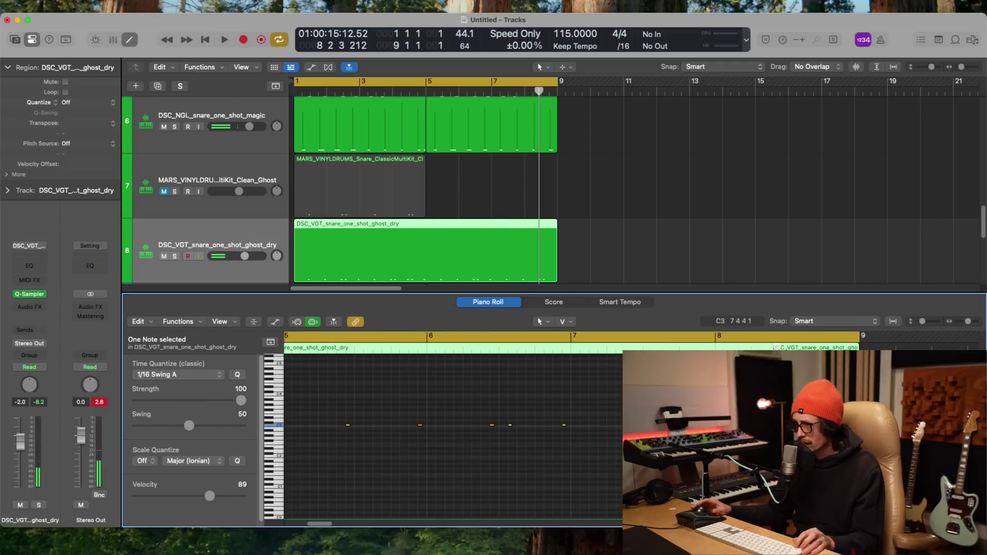
key(space)
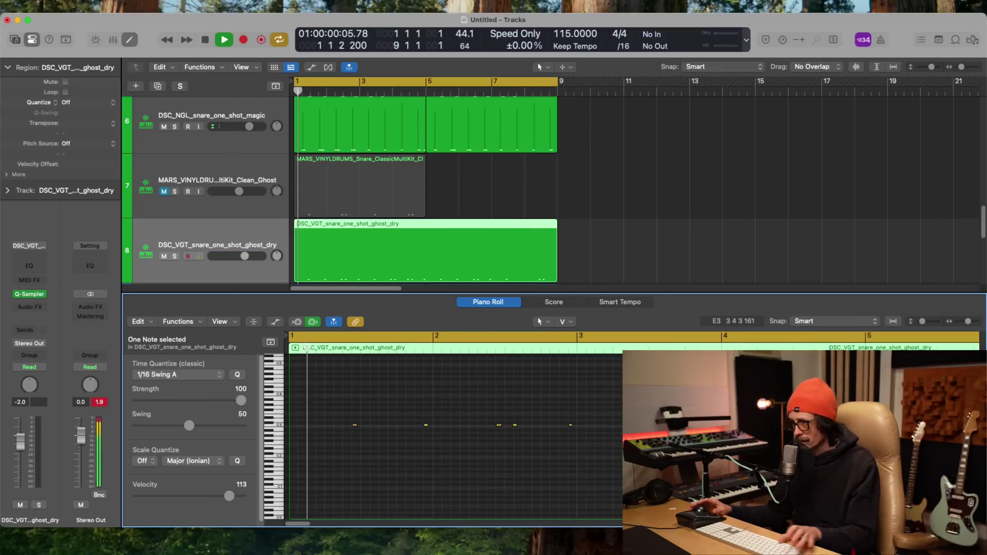
key(e)
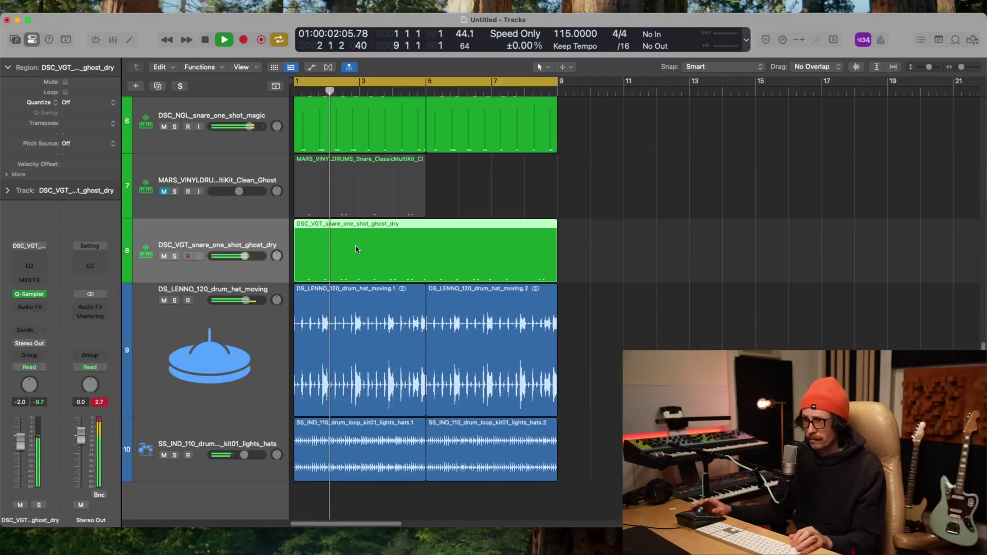
- Copy the DSC_VGT ghost region over the MARS_VINYLDRUMS region, unmute the MARS_VINYLDRUMS track and mute the DSC_VGT track
mouse_move(352, 194)
mouse_down()
mouse_move(374, 236)
mouse_move(369, 195)
mouse_up()
click(163, 192)
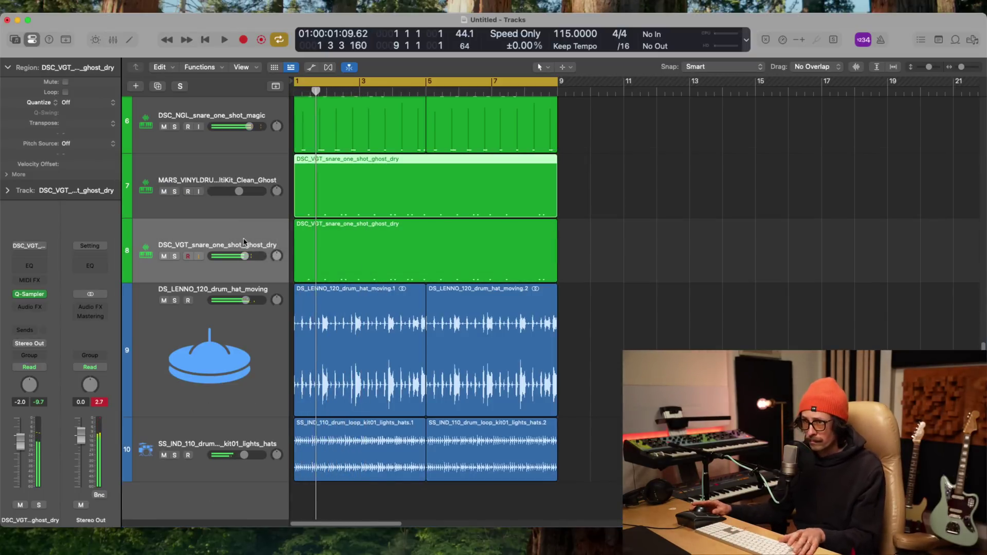
click(164, 256)
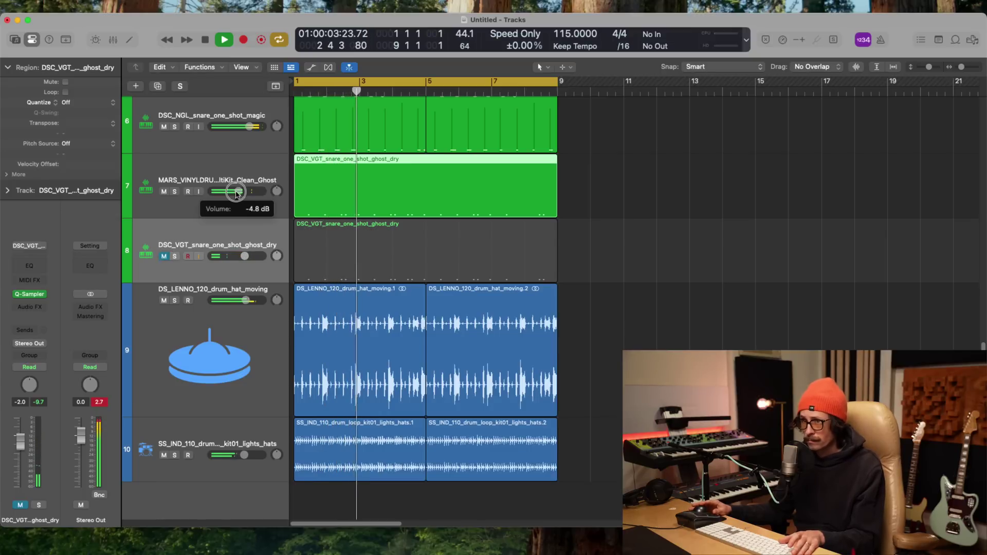
- Unmute the DSC_VGT ghost track, mute the MARS_VINYLDRUMS ghost track, and set the DSC_VGT volume to -1.6 dB
click(164, 256)
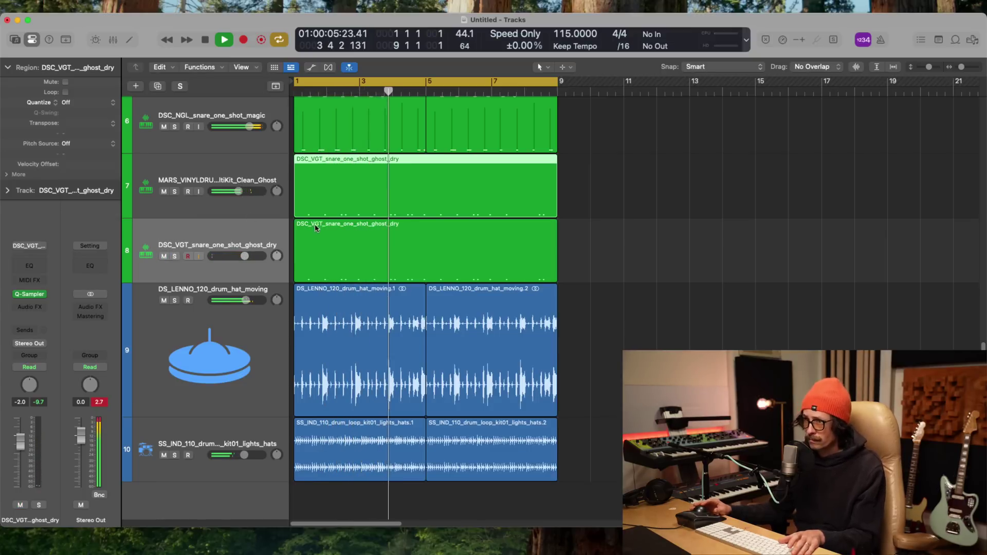
click(165, 193)
click(164, 192)
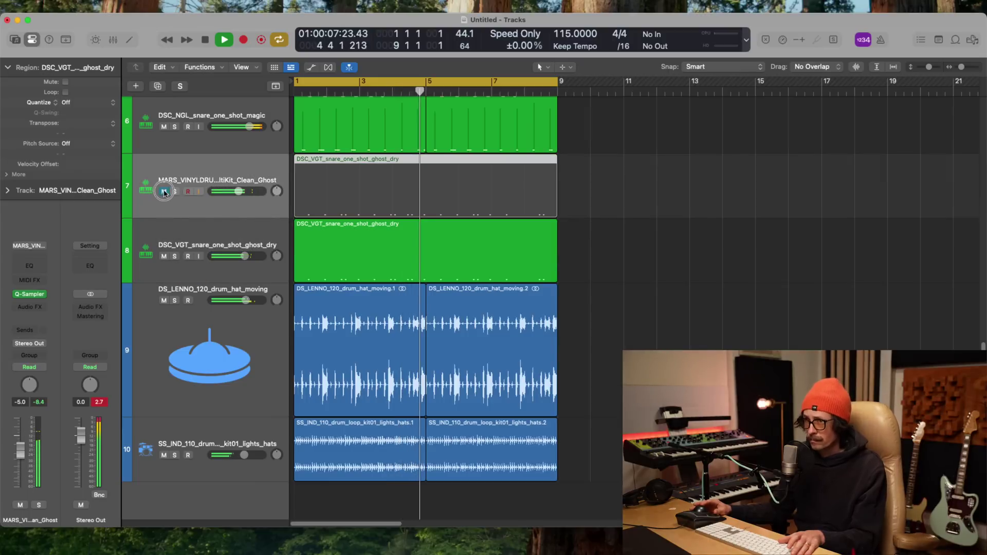
click(180, 229)
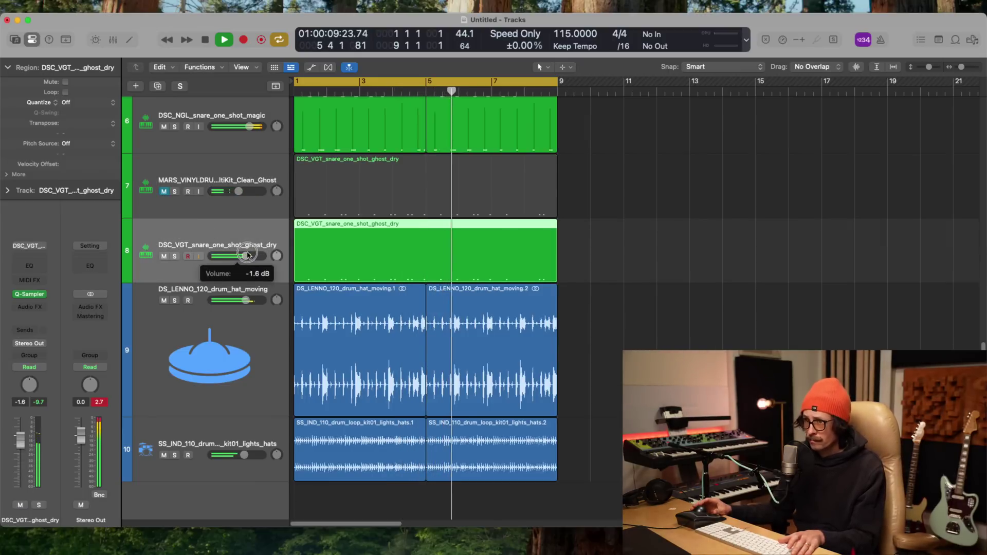
key(space)
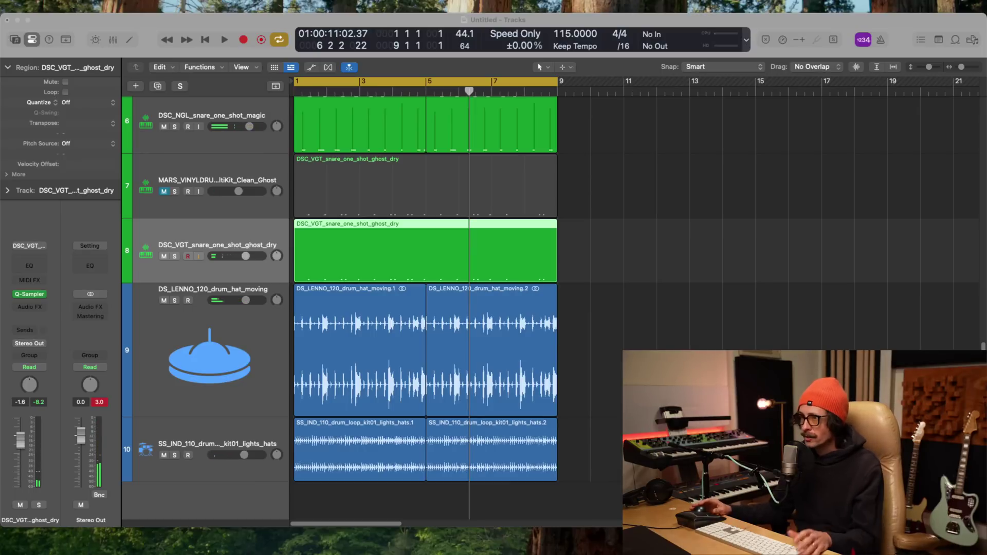
click(642, 146)
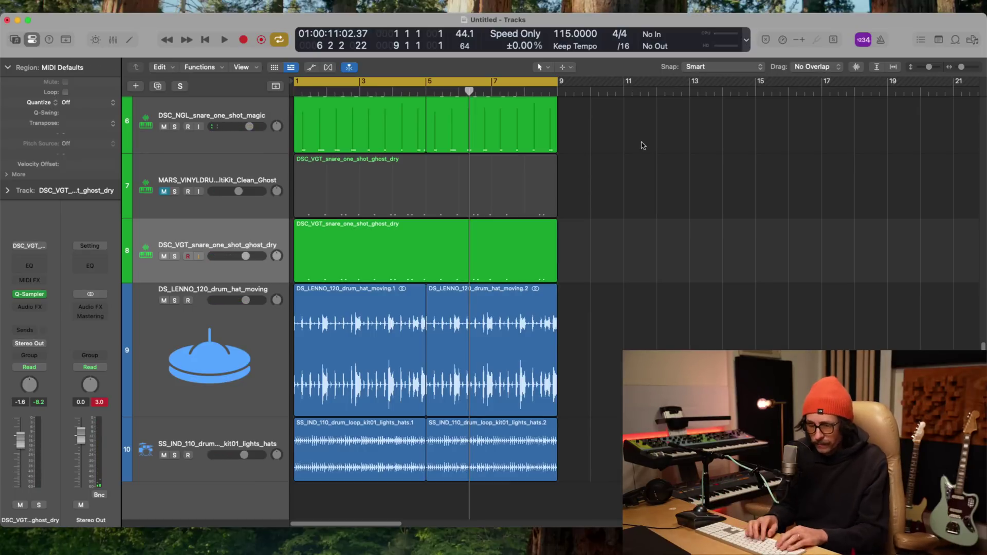
- Switch to Splice and bring its whole window into view
key(super+Tab)
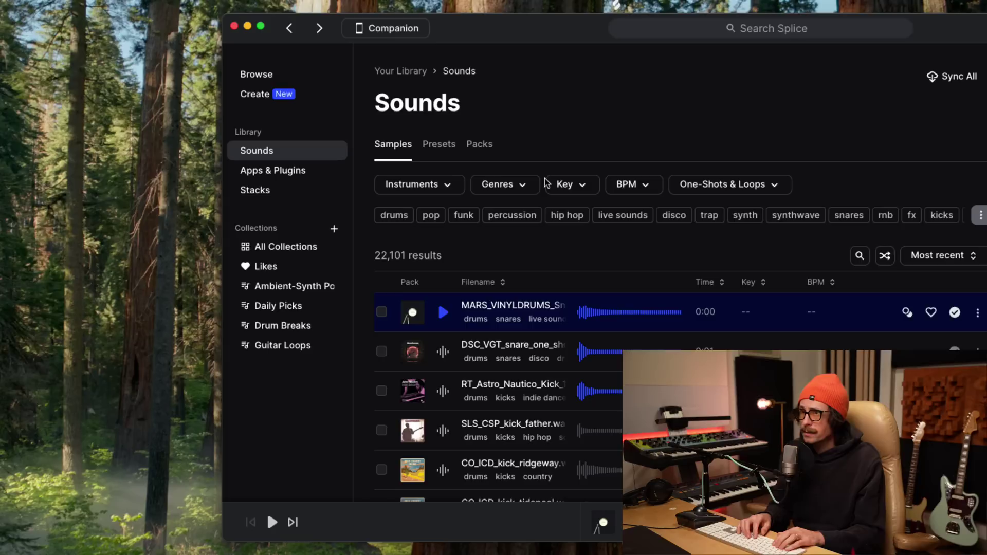
click(238, 22)
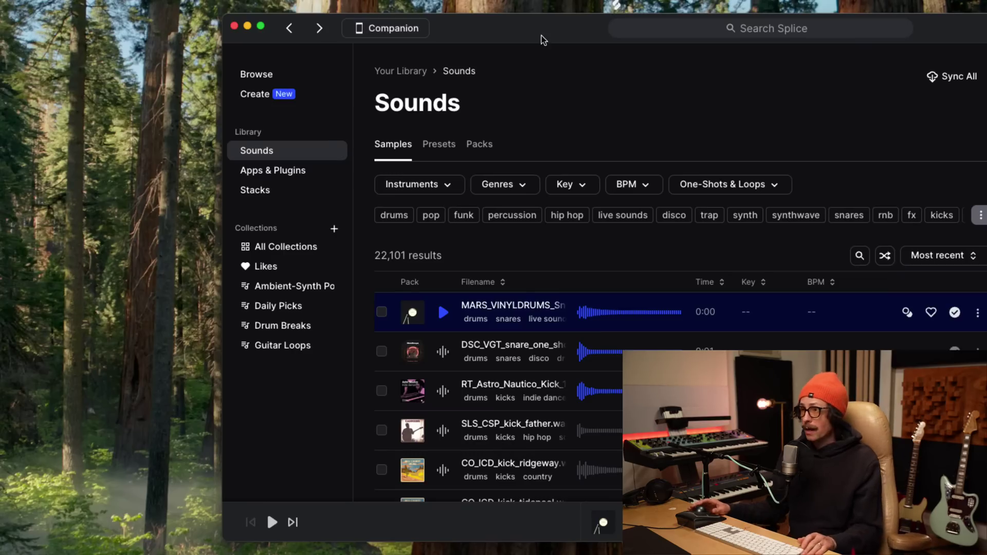
double_click(542, 32)
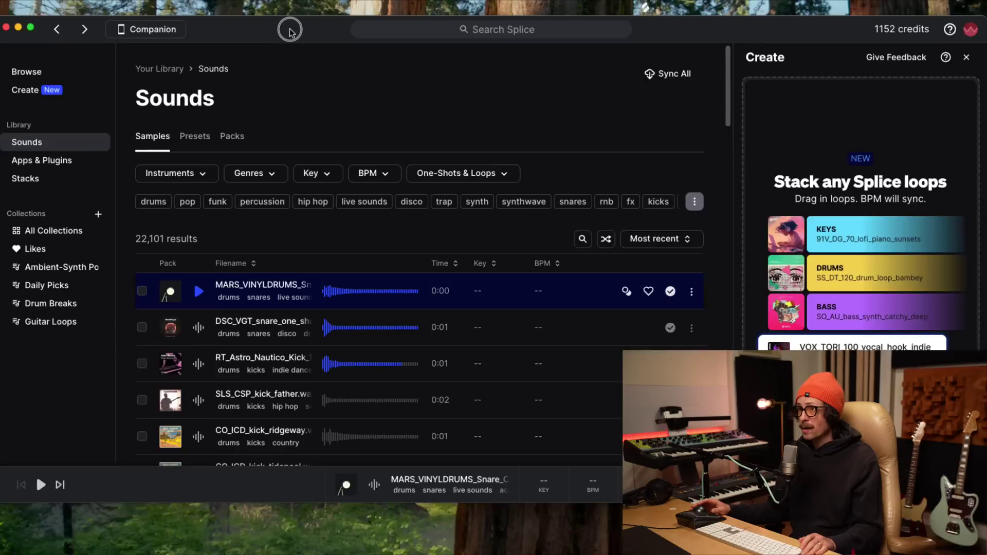
- Search the Splice catalogue for "hi hats"
click(534, 27)
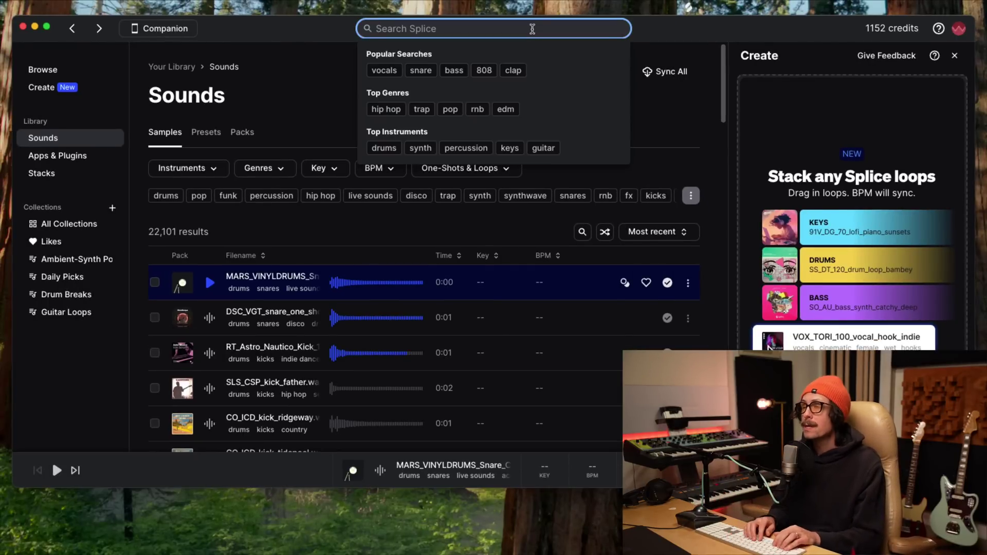
text(break)
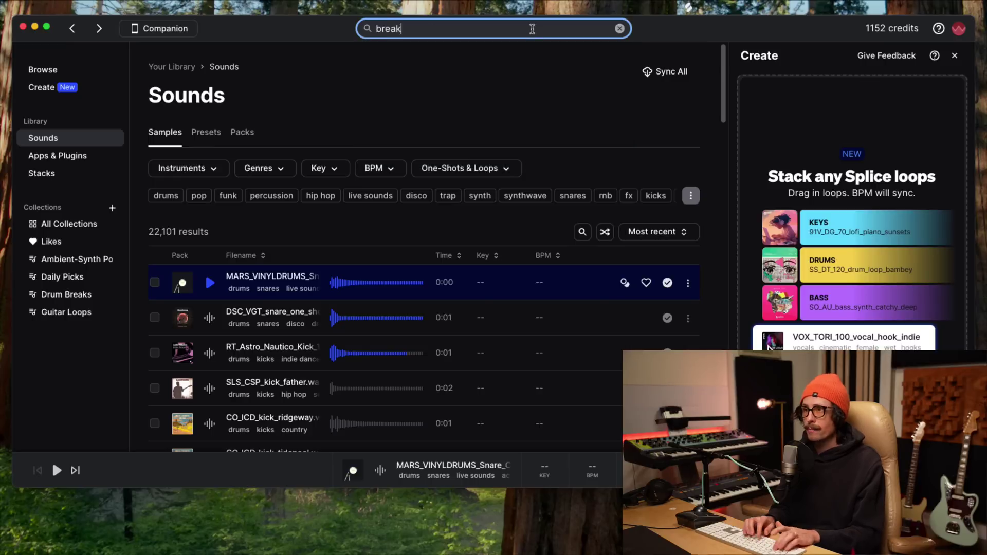
key(BackSpace)
key(BackSpace)
key(BackSpace)
text(h hats)
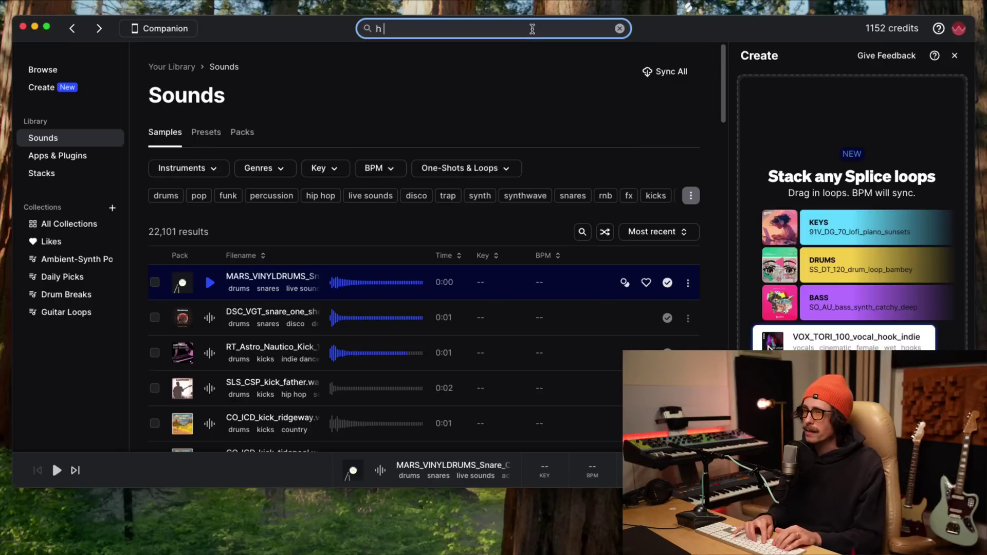
key(BackSpace)
key(BackSpace)
key(BackSpace)
key(BackSpace)
key(BackSpace)
text(i hats)
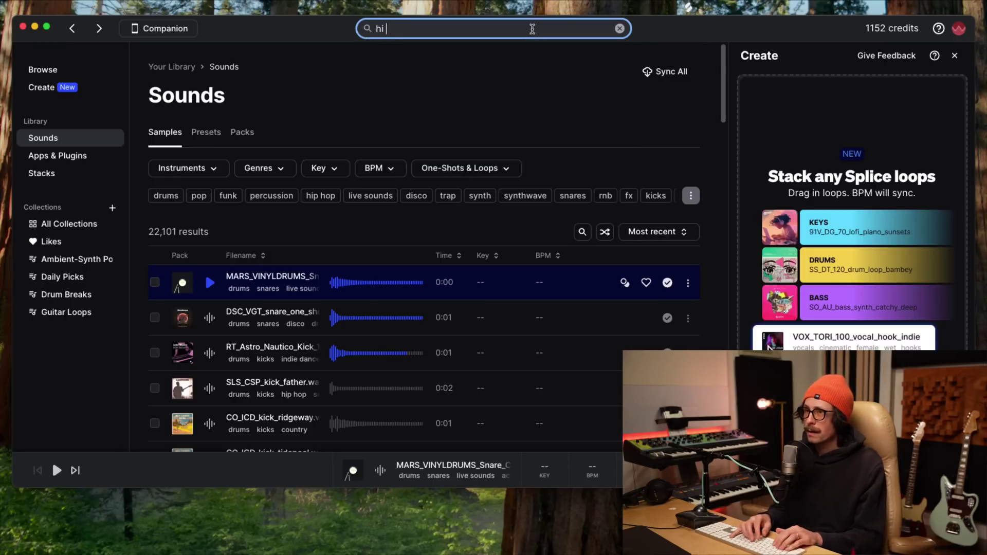
key(Return)
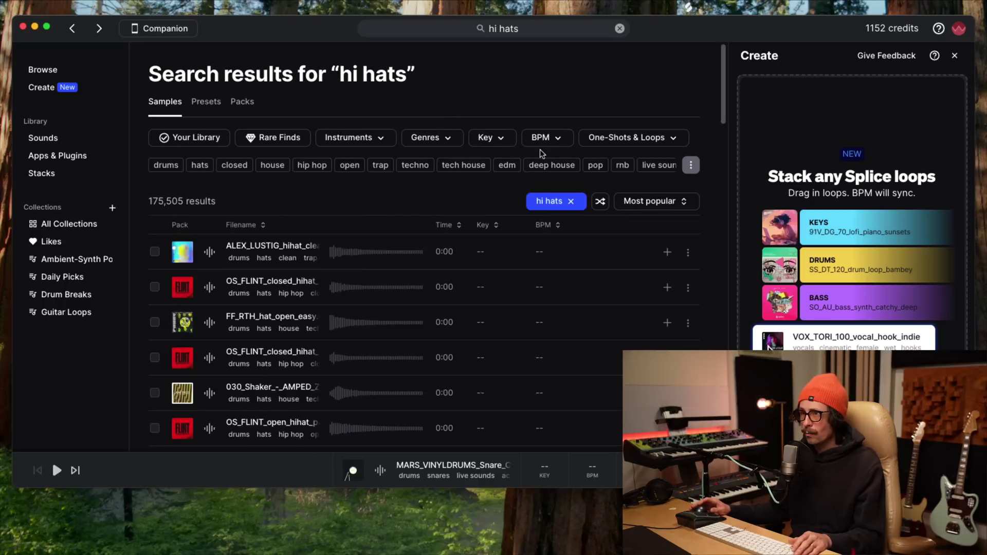
- Filter the hi-hat results to a tempo range of 110–120 BPM and enlarge the window
click(555, 146)
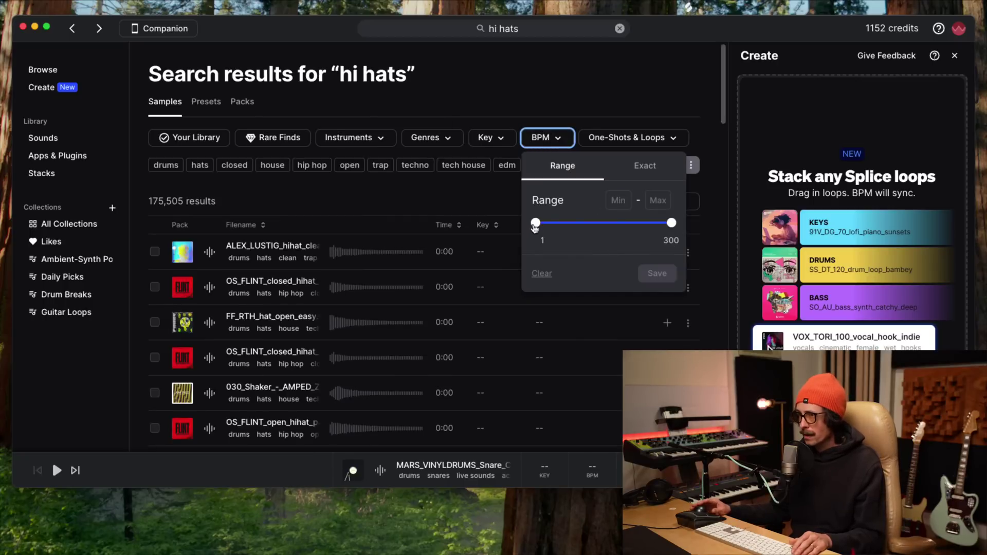
drag(536, 224, 583, 208)
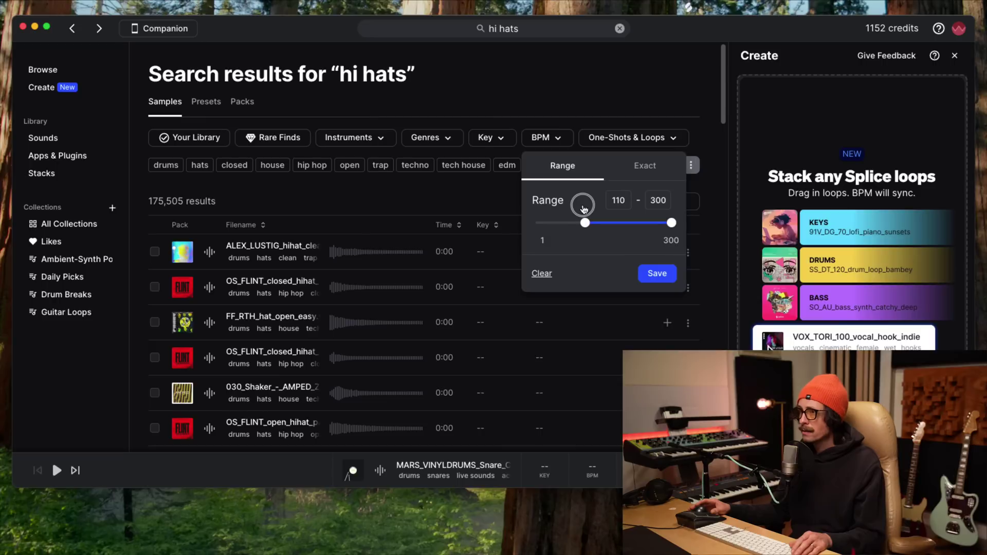
drag(671, 223, 590, 251)
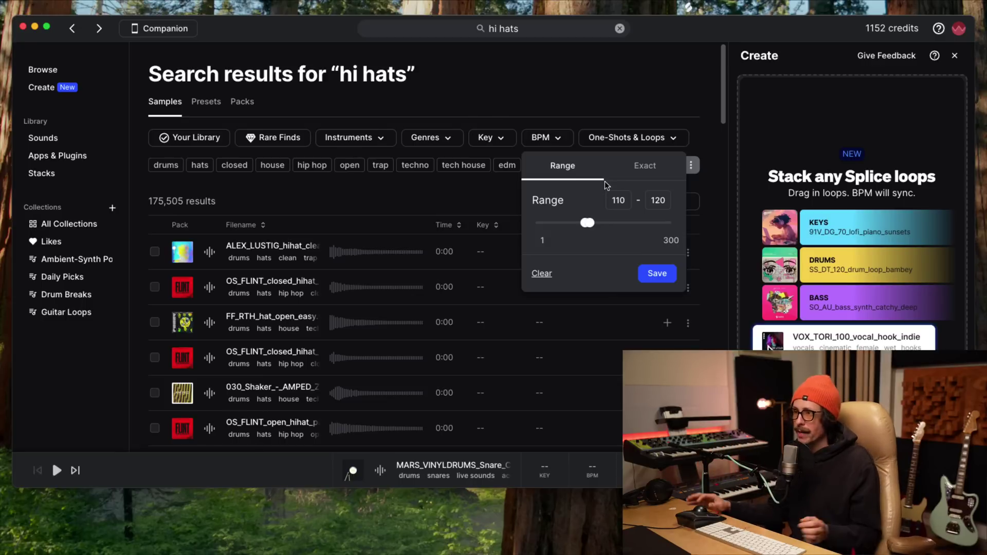
click(660, 276)
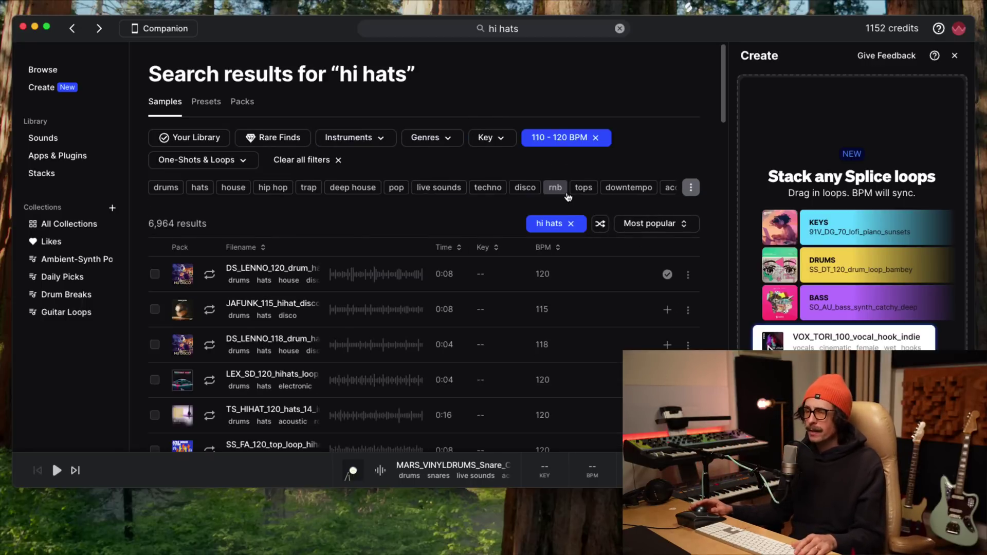
drag(14, 486, 0, 518)
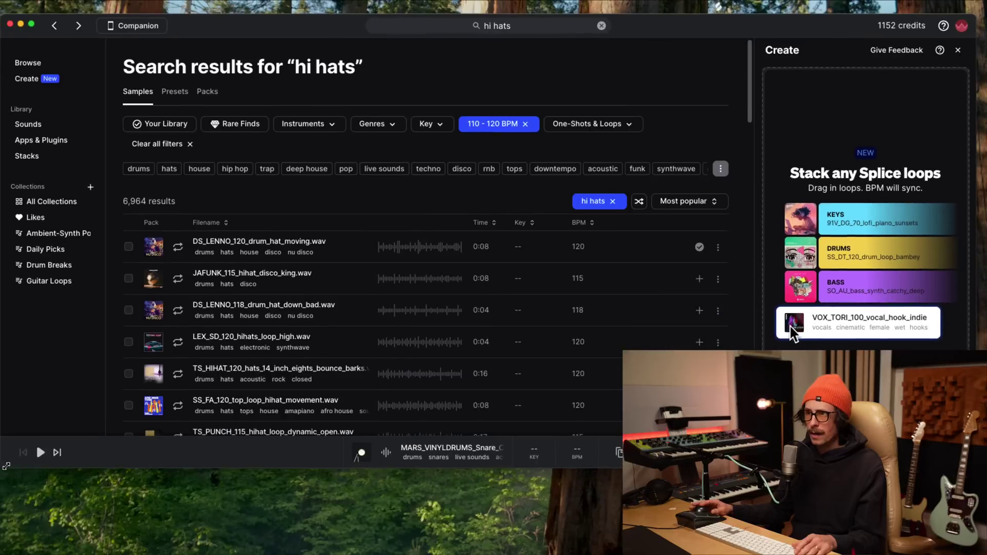
- Narrow the hi-hat results to loops only with the hats and funk tags
click(583, 123)
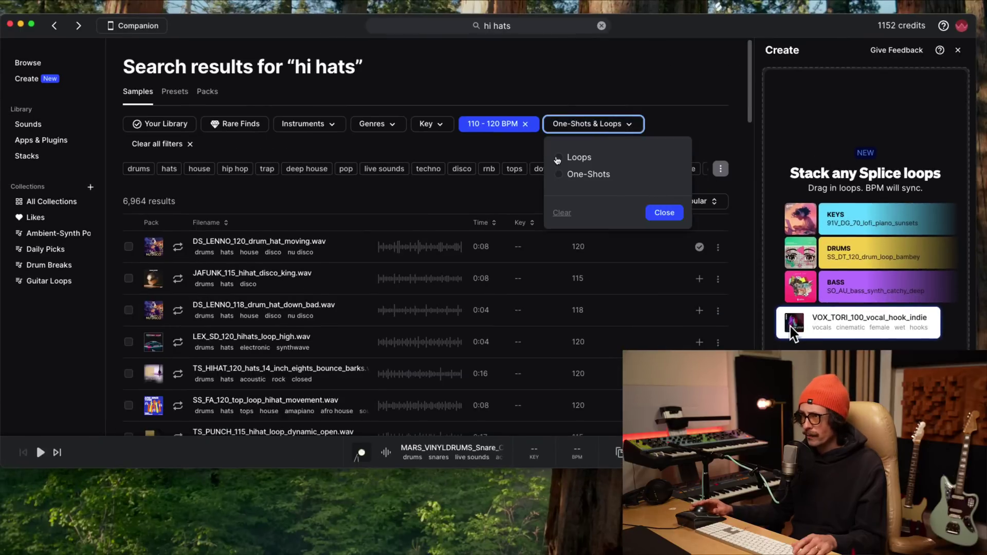
click(557, 158)
click(715, 101)
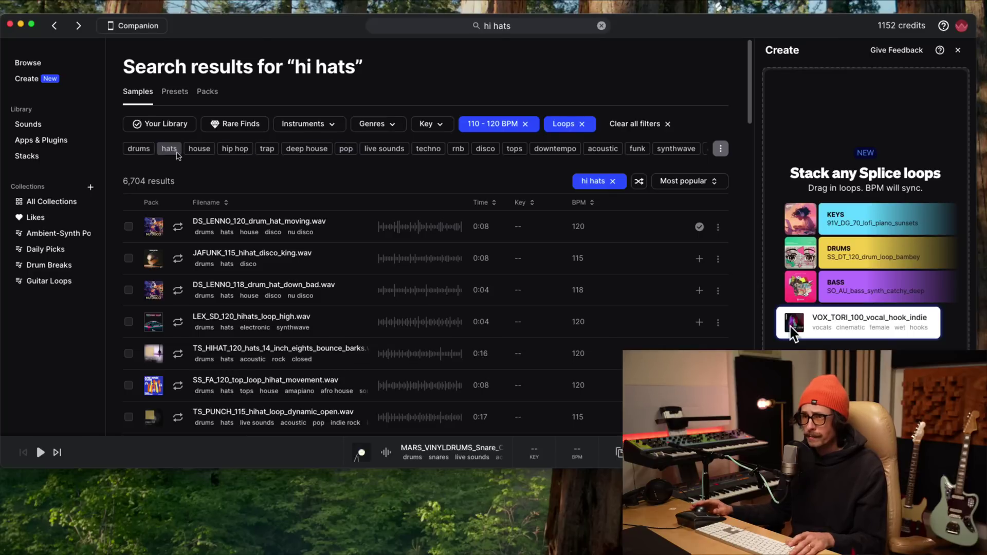
click(170, 151)
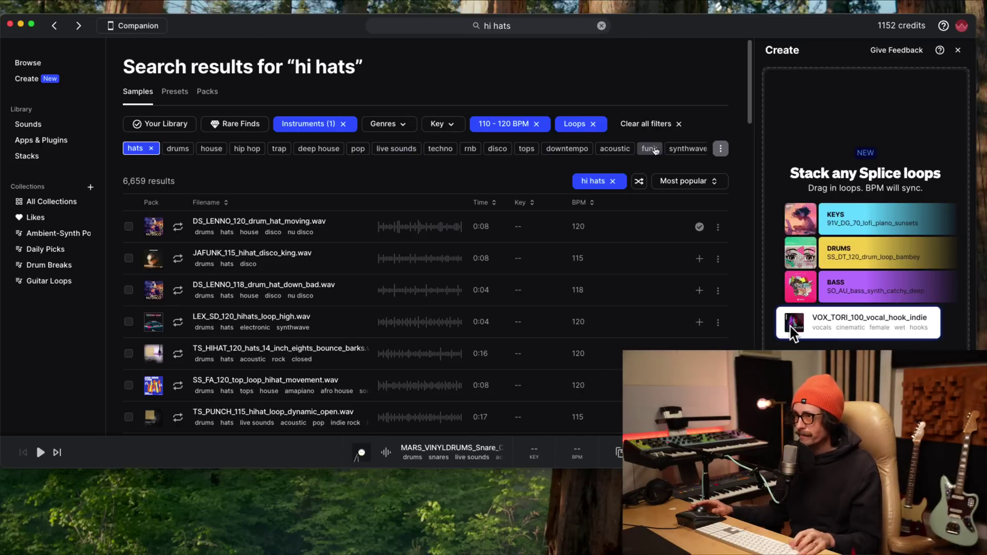
click(648, 149)
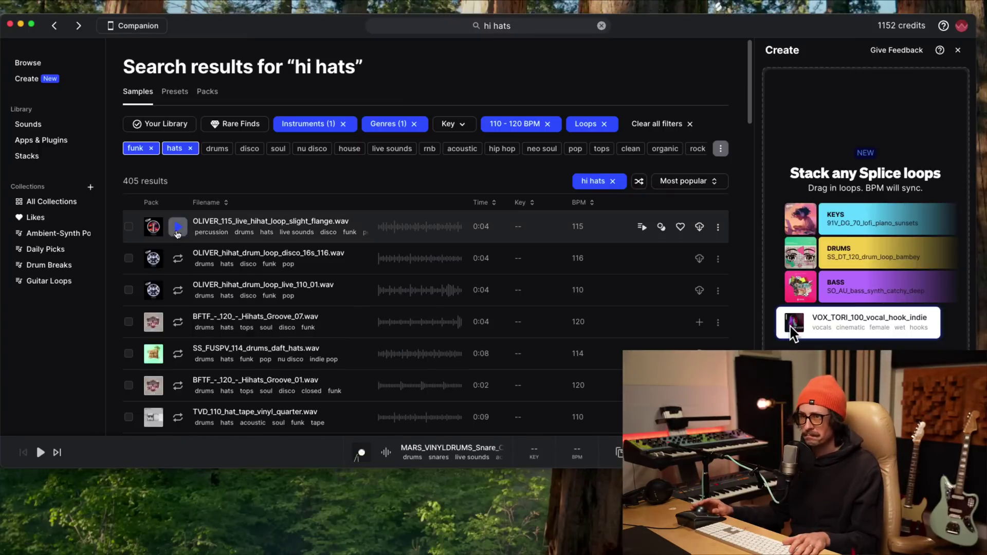
- Audition the first four hi-hat loops in the results, from OLIVER_115_live_hihat_loop_slight_flange to BFTF_-_120_-_Hihats_Groove_07
click(177, 227)
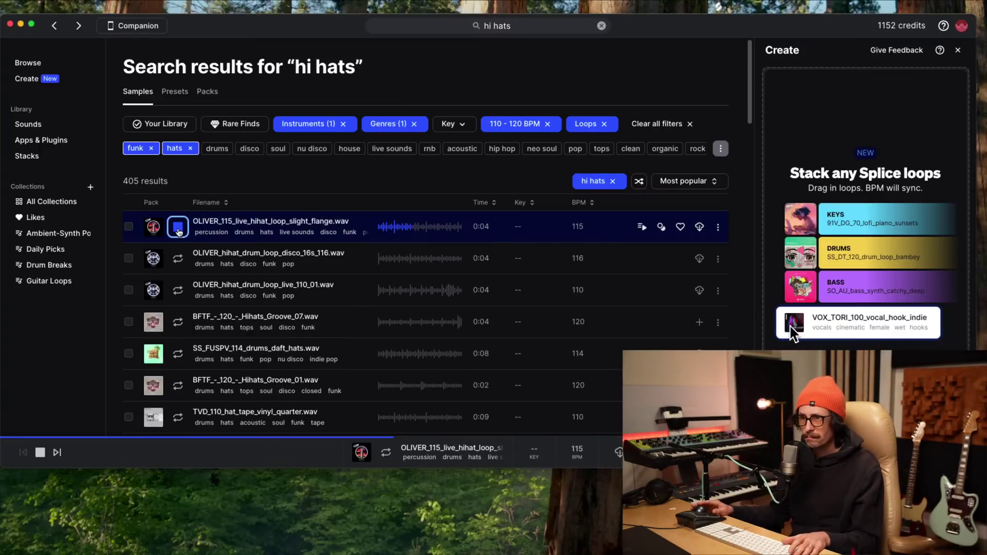
click(177, 258)
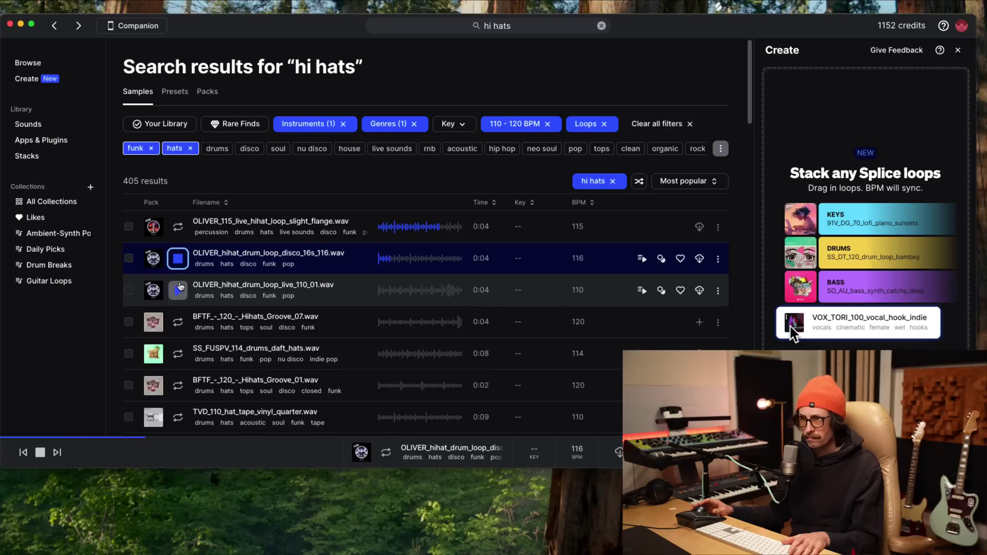
click(177, 291)
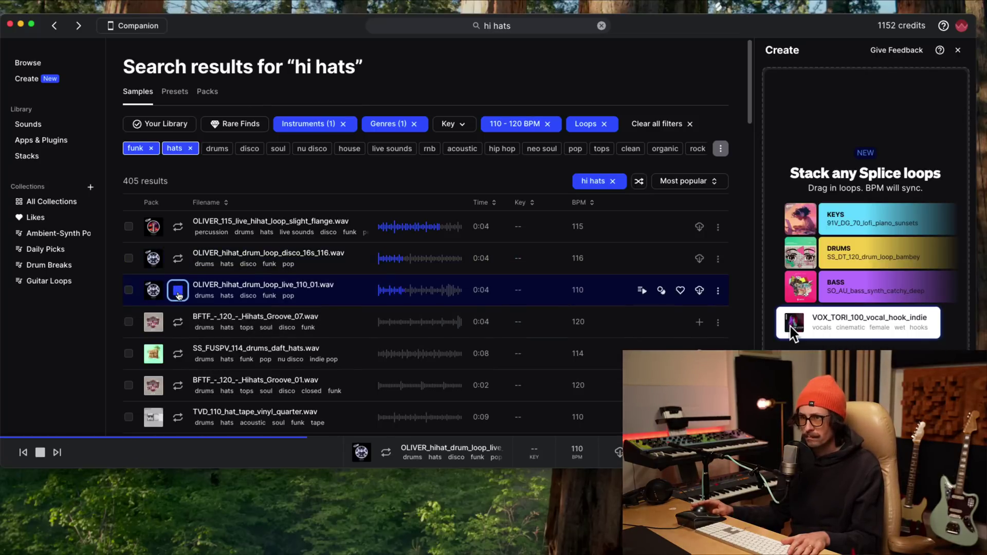
click(178, 324)
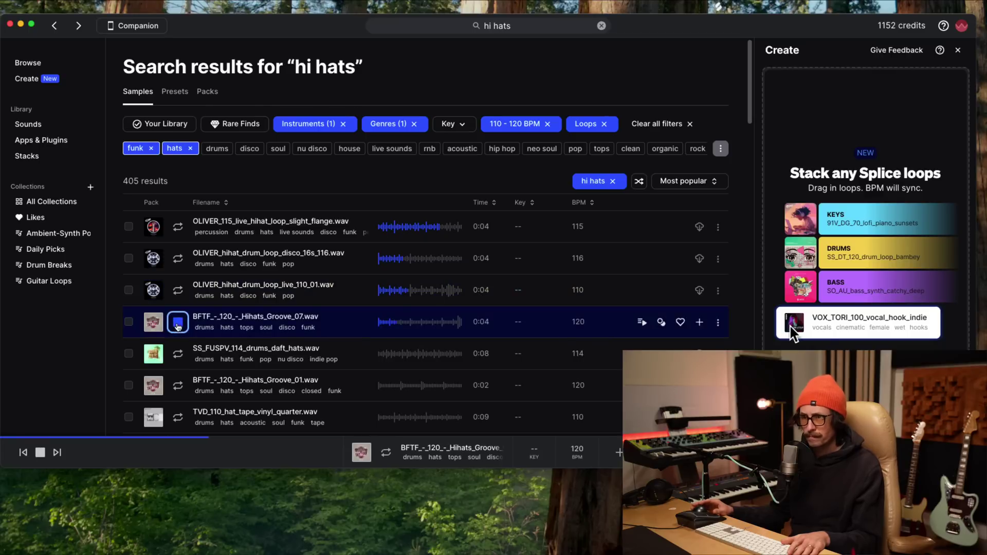
- Audition the hi-hat loops from SS_FUSPV_114_drums_daft_hats.wav down to TVD_120_drum_tape_vinyl_sunny_hat.wav
click(178, 355)
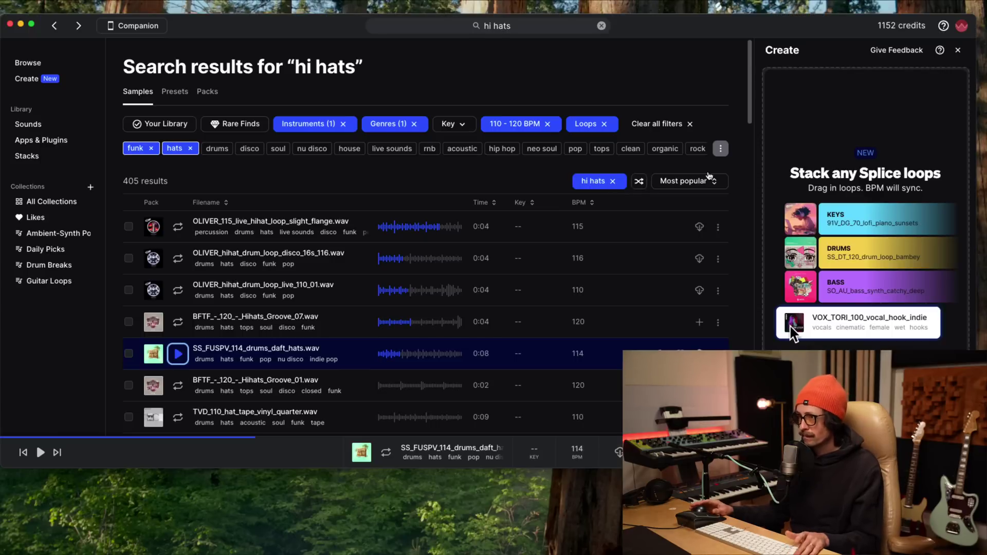
click(178, 354)
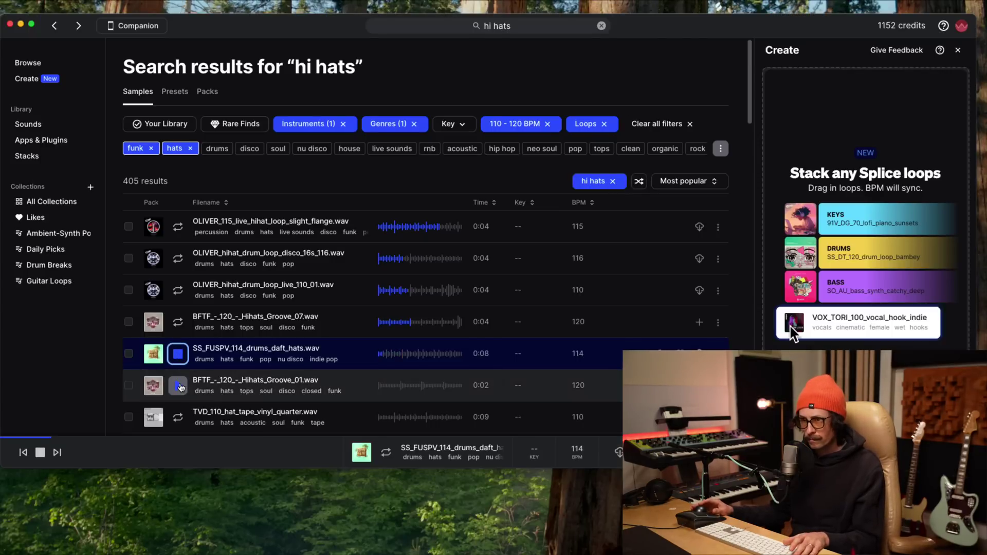
click(178, 386)
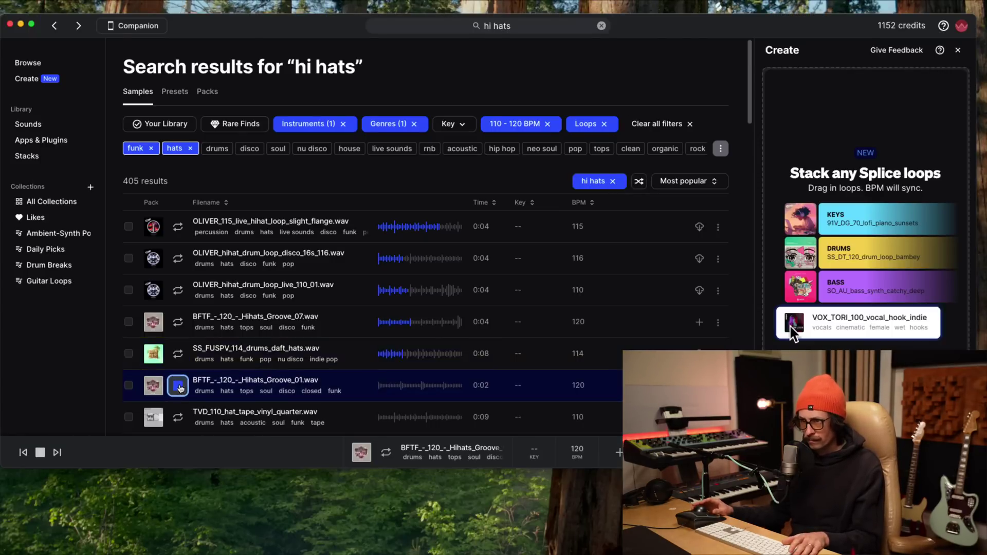
click(178, 417)
scroll(308, 362, down, 5)
key(Down)
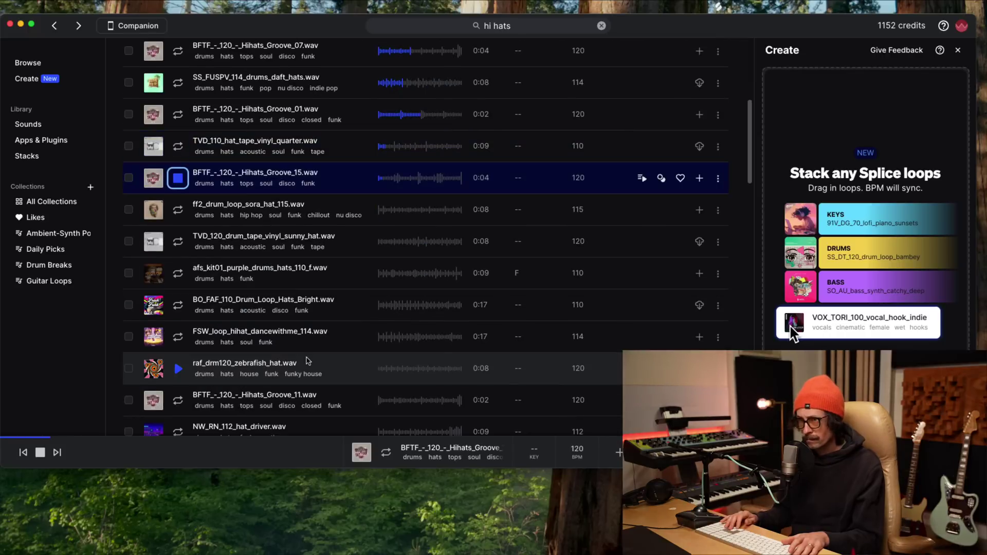
key(Down)
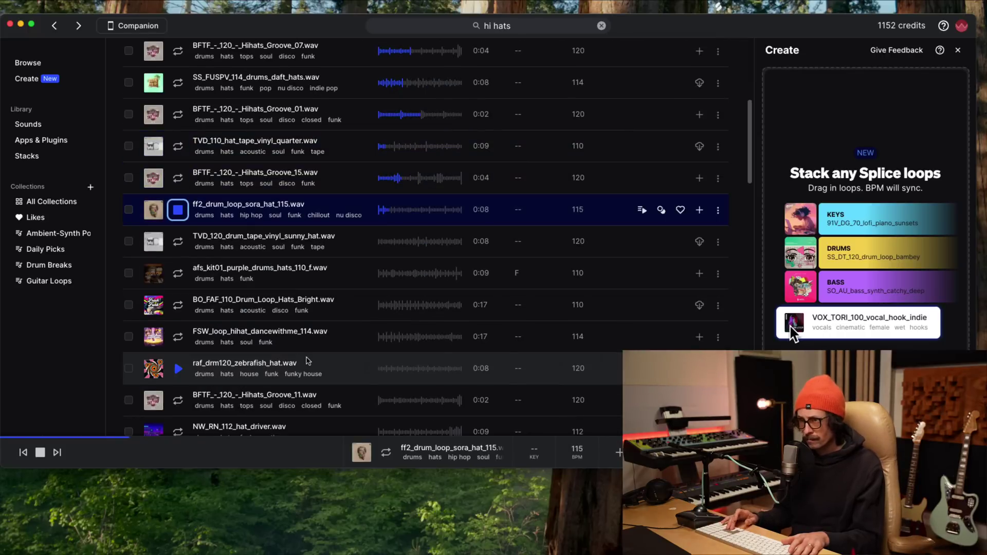
key(Down)
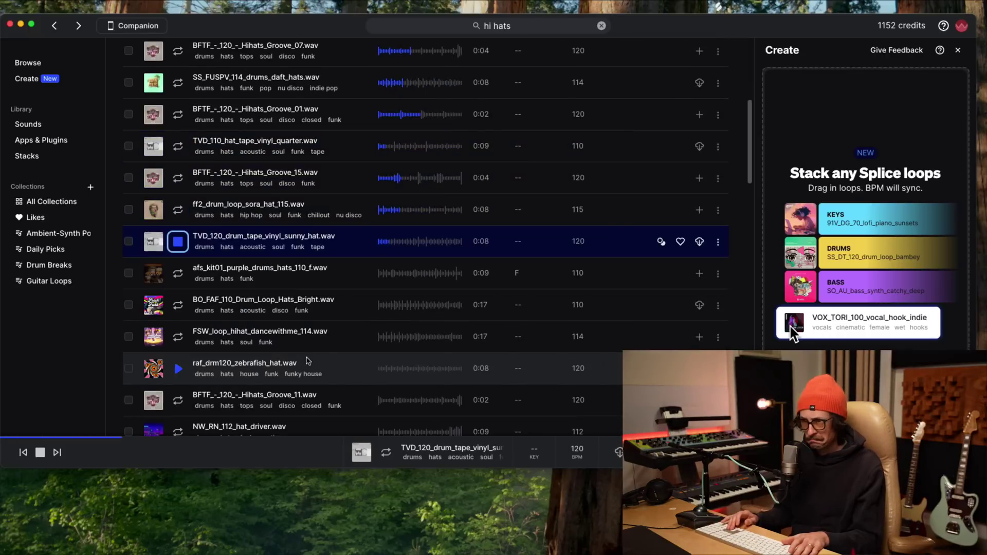
- Audition the next hi-hat loops, from afs_kit01_purple_drums_hats_110_f.wav to raf_drm120_rainbowfish_hat.wav
key(Down)
key(Down)
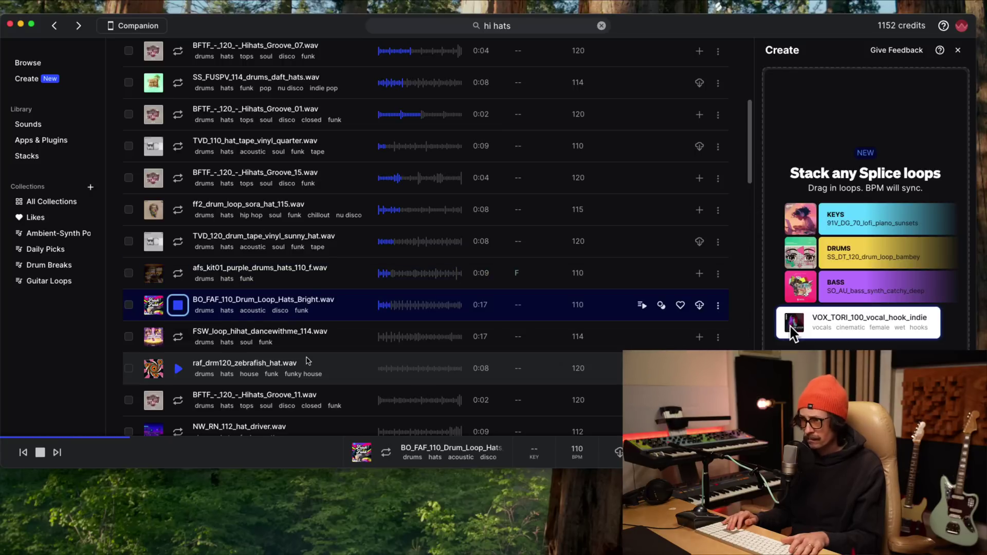
key(Down)
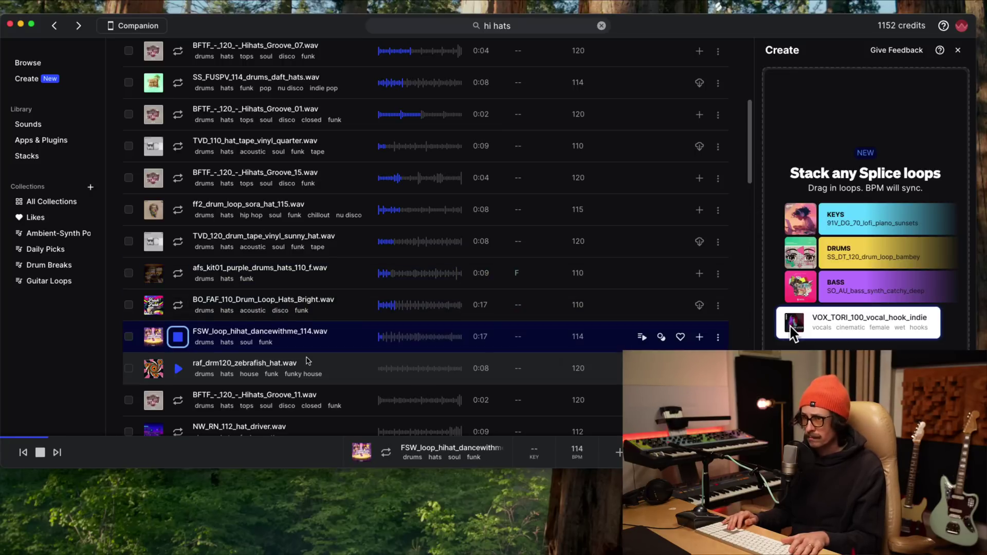
key(Down)
key(Down)
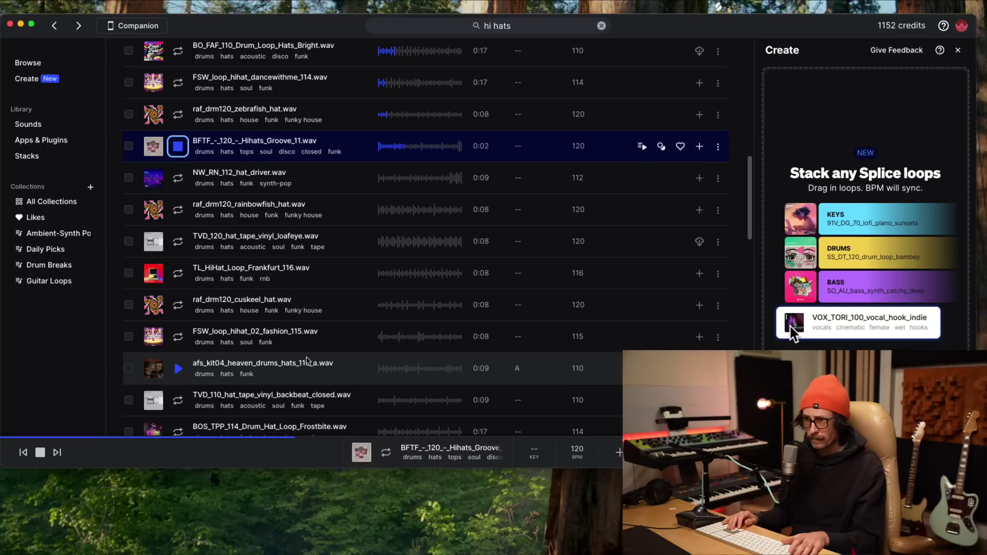
key(Down)
key(Down)
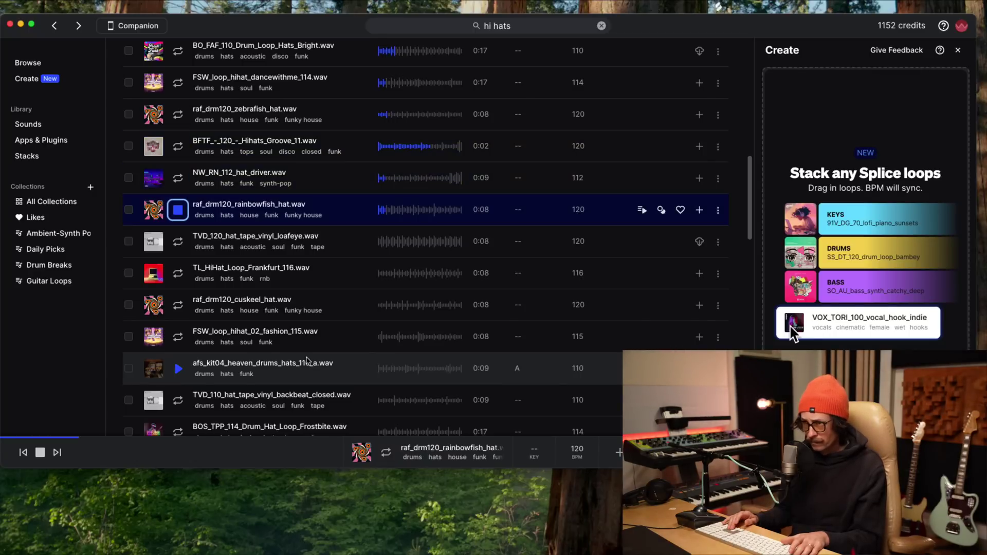
- Audition the loops from TVD_120_hat_tape_vinyl_loafeye.wav to FSW_loop_hihat_02_fashion_115.wav and add FSW_loop_hihat_02_fashion_115.wav to the library
key(Down)
key(Down)
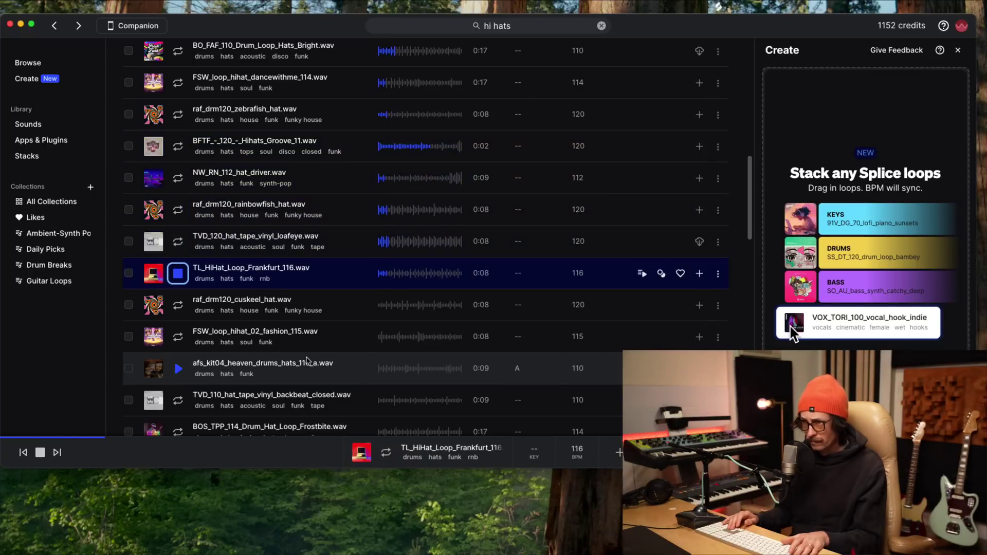
key(Down)
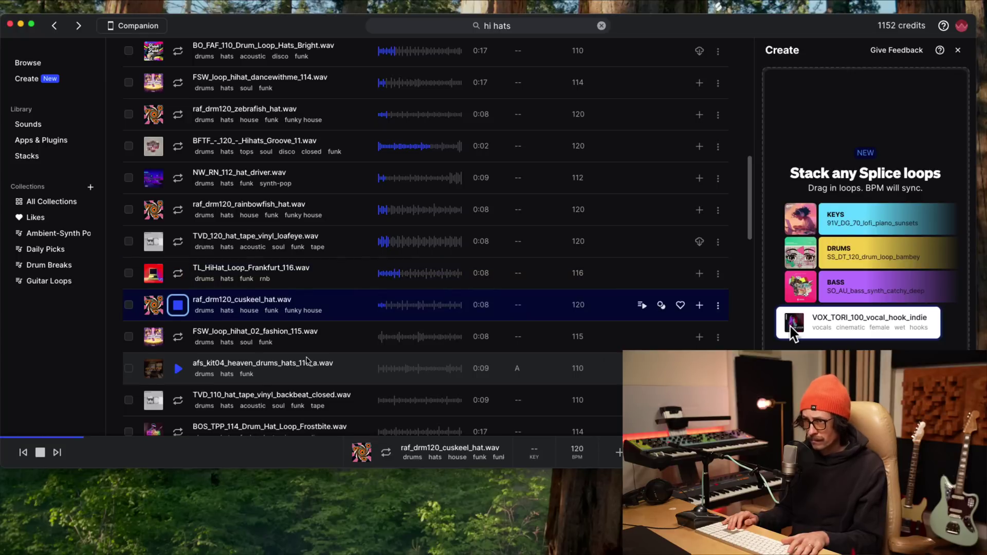
key(Down)
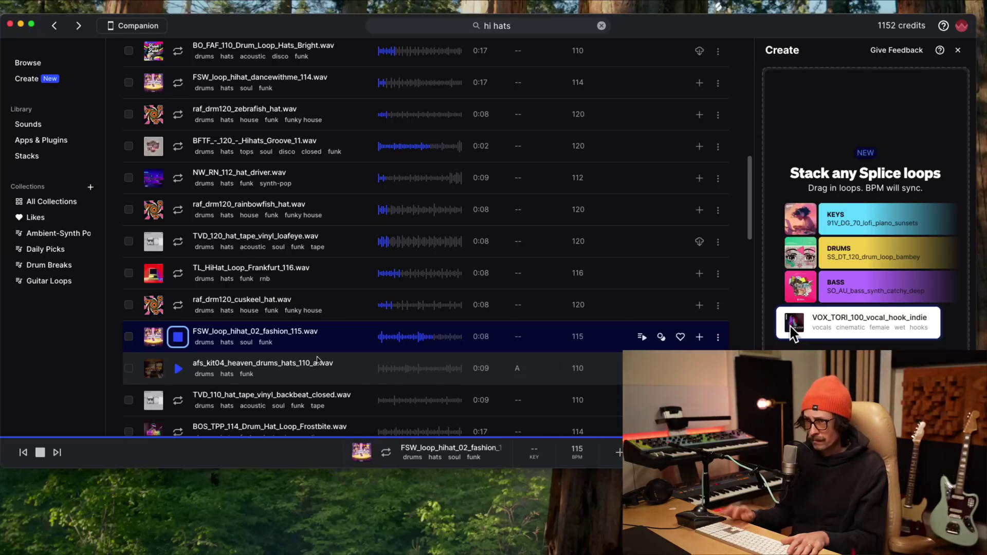
click(700, 338)
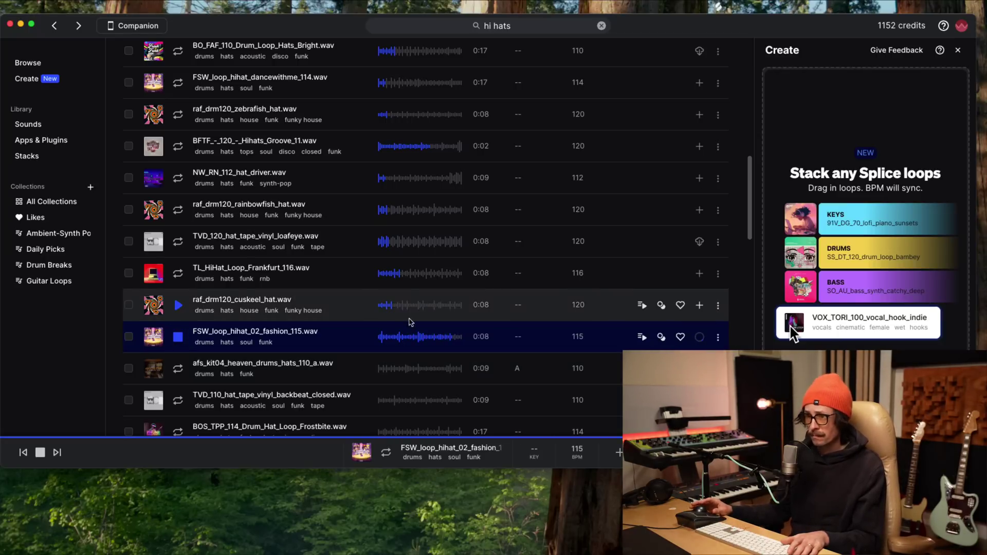
- Stop the added loop's preview and audition the loops from afs_kit04_heaven_drums_hats_110_a.wav to BOS_TPP_116_Drum_Hat_Loop_Nightshade.wav
scroll(406, 334, down, 3)
click(178, 239)
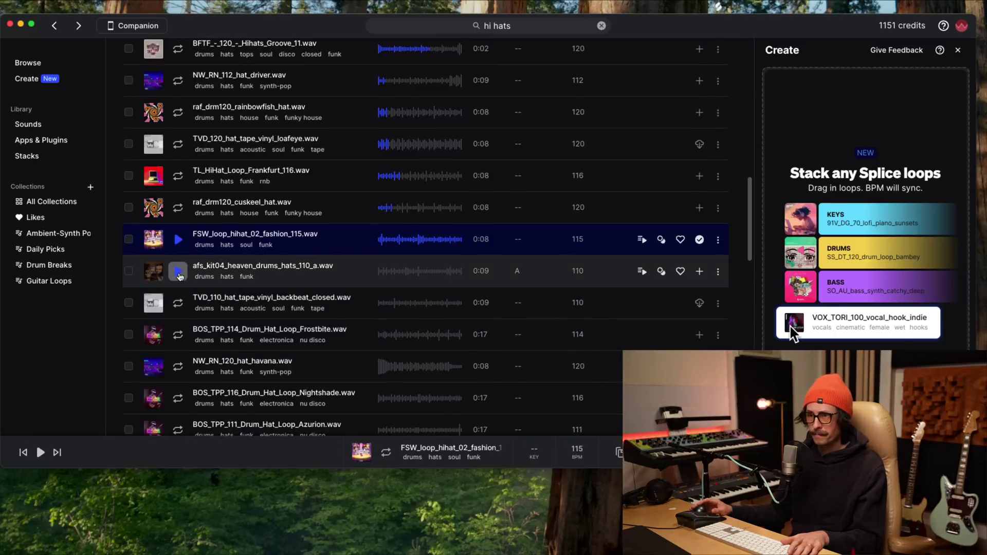
click(178, 270)
click(182, 303)
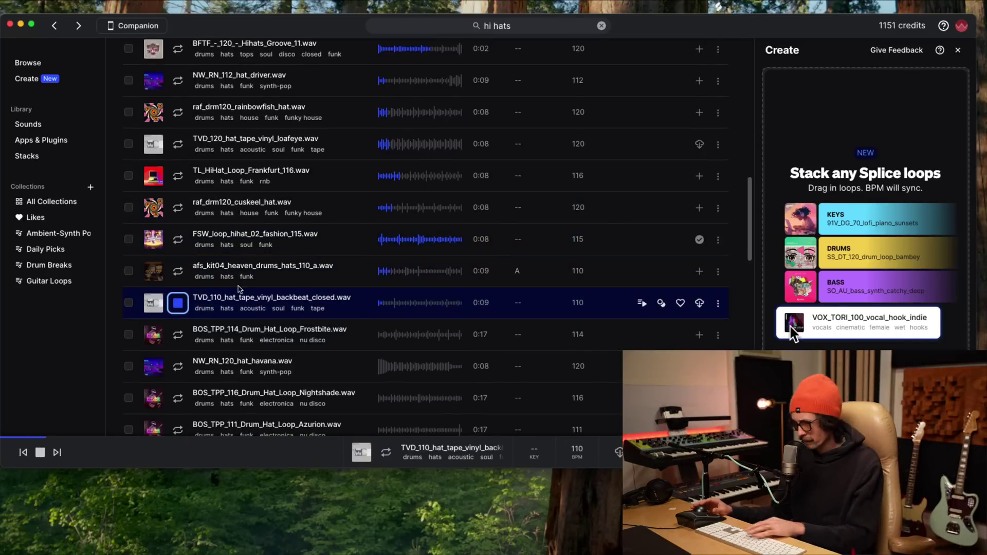
click(179, 335)
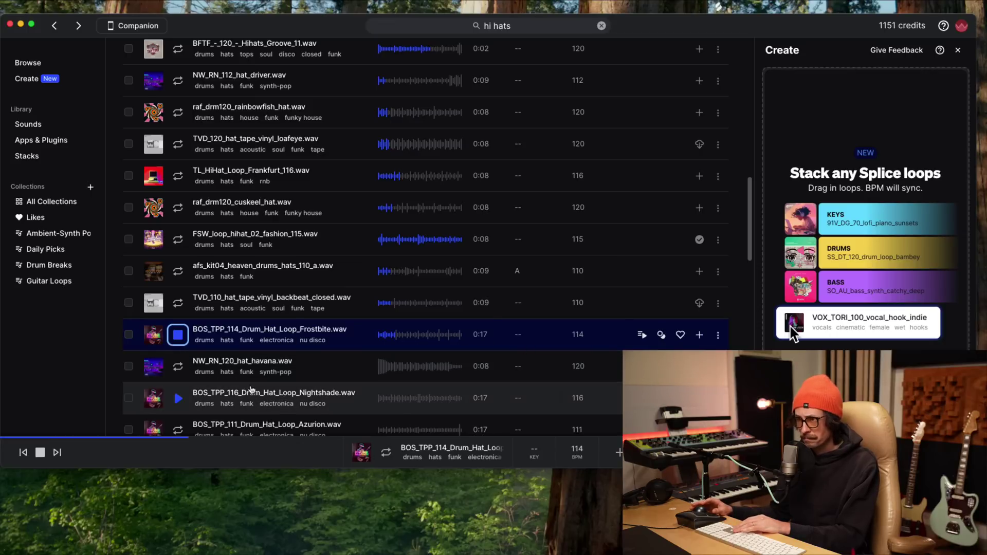
click(253, 365)
scroll(334, 329, down, 3)
key(Down)
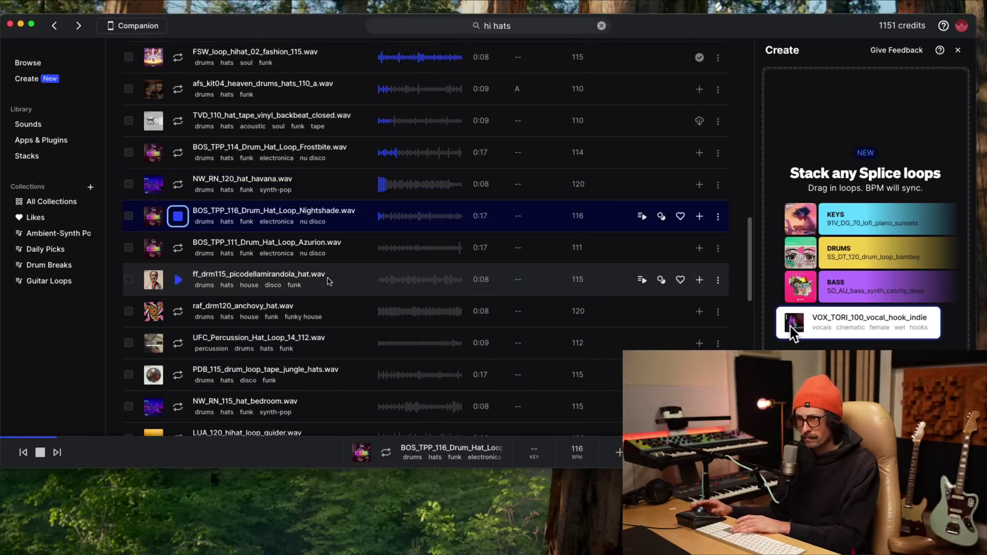
- Audition the hi-hat loops from BOS_TPP_111_Drum_Hat_Loop_Azurion.wav to LUA_120_hihat_loop_guider.wav
key(Down)
key(Down)
key(Down)
key(Down)
key(Down)
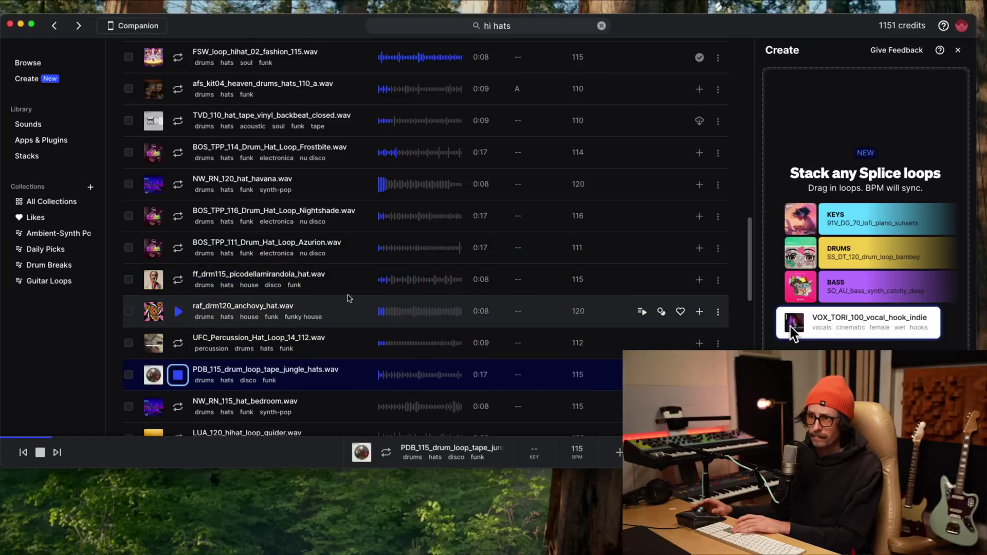
key(Down)
key(Down)
scroll(314, 328, down, 5)
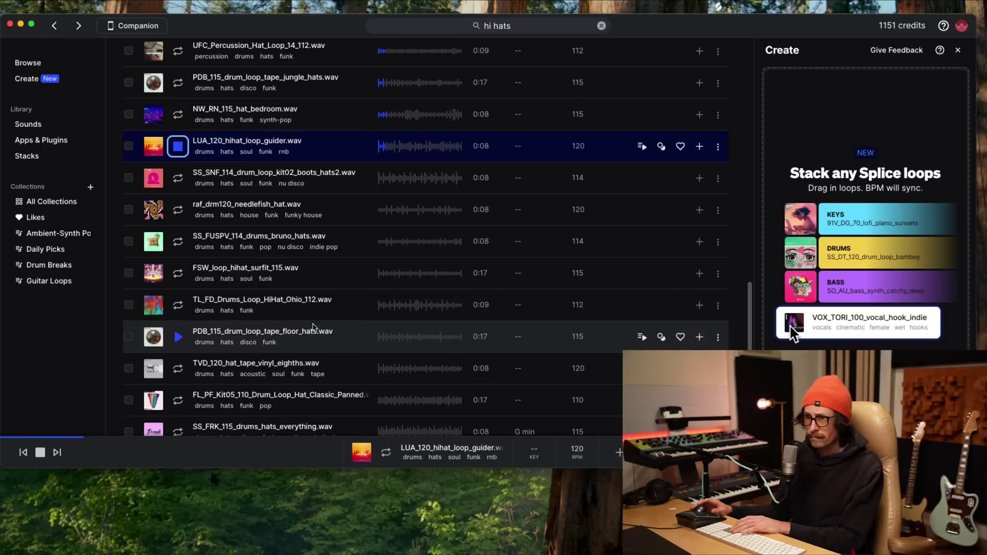
- Audition the hi-hat loops from SS_SNF_114_drum_loop_kit02_boots_hats2.wav to SS_FRK_115_drums_hats_everything.wav
key(Down)
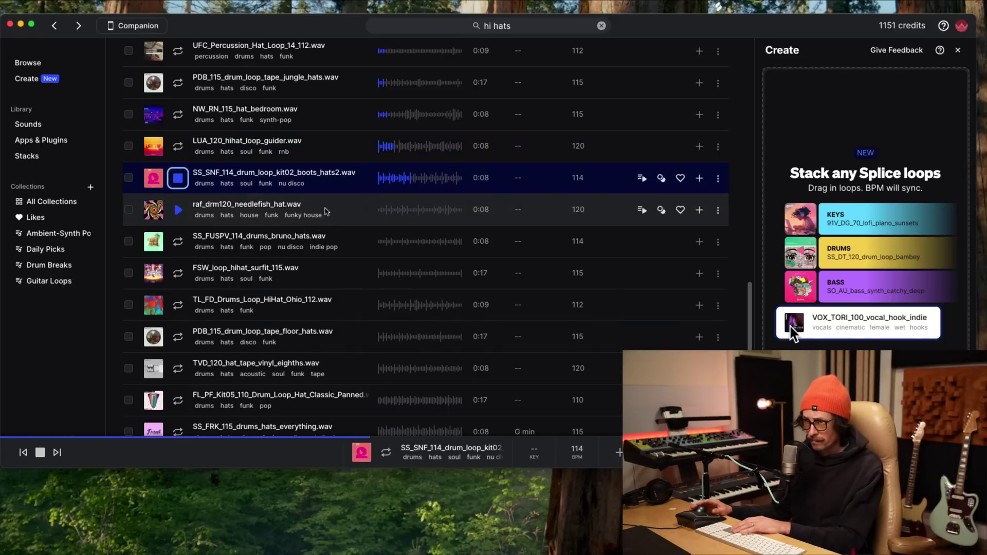
key(Down)
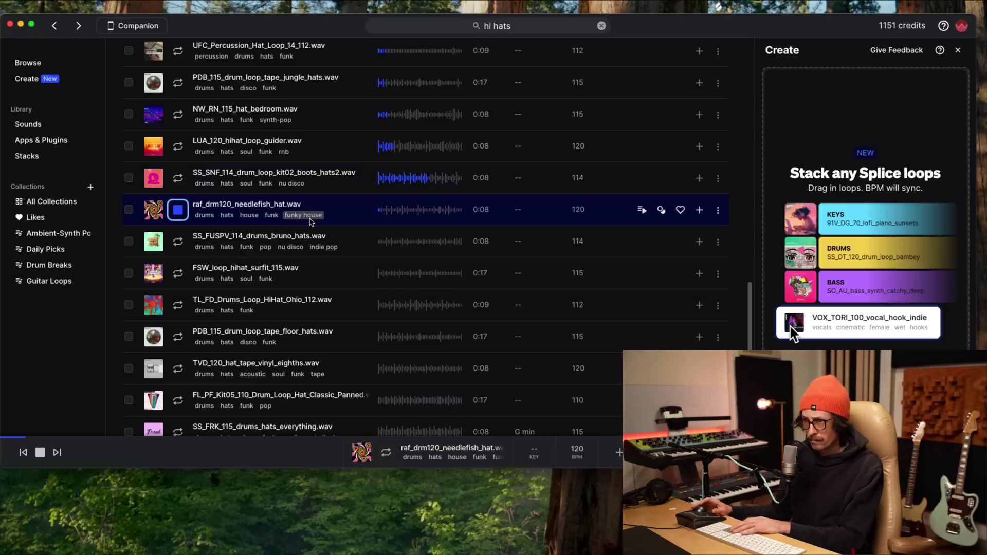
key(Down)
key(Down)
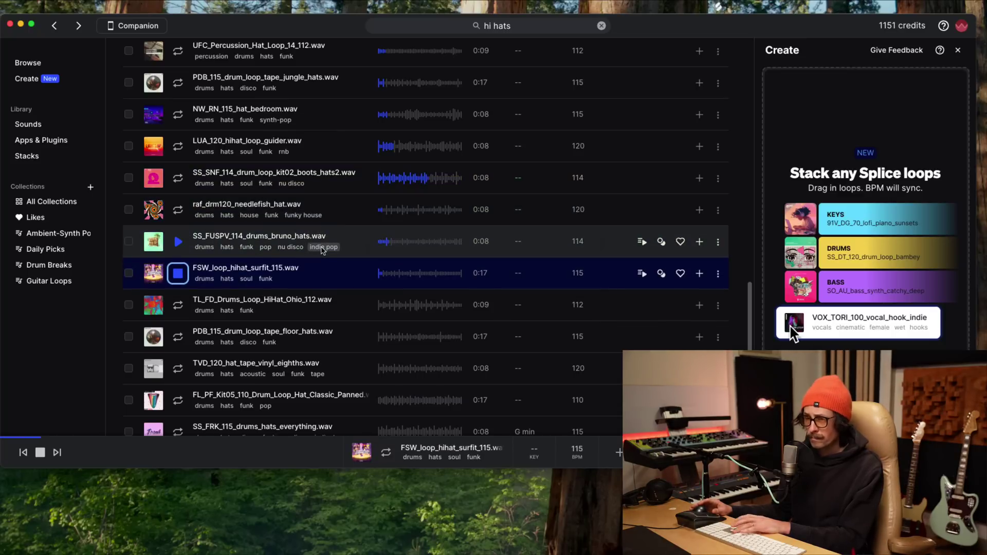
key(Down)
key(Down)
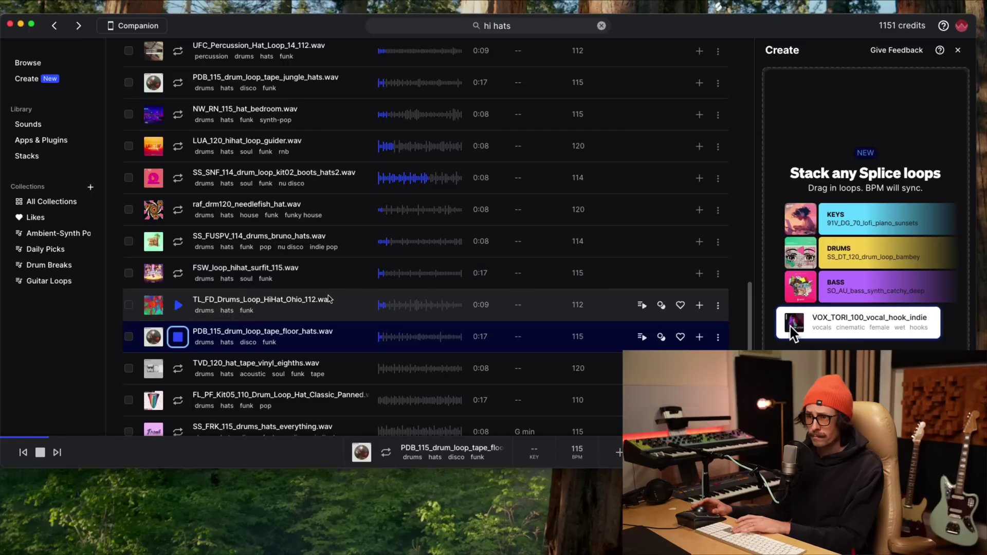
key(Down)
key(Down)
scroll(329, 301, down, 5)
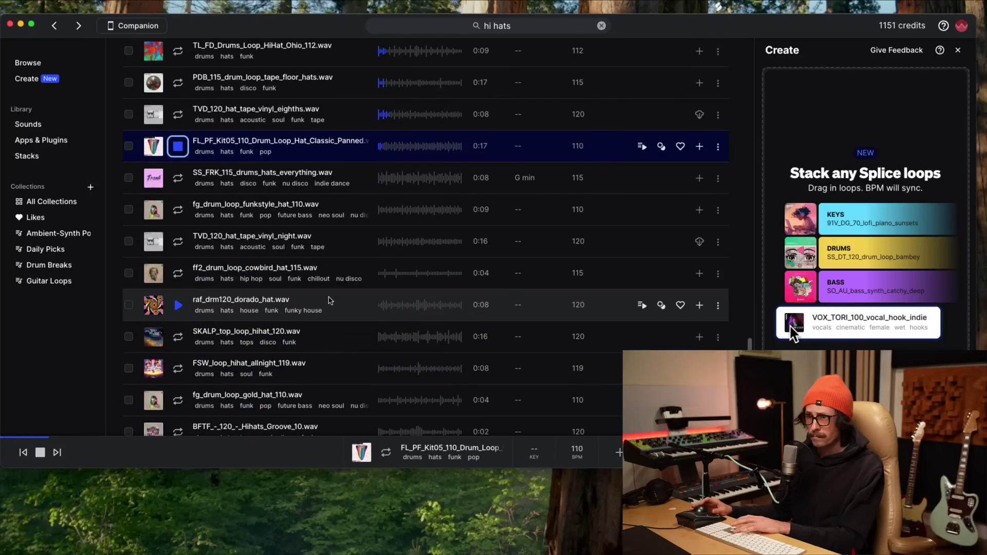
key(Down)
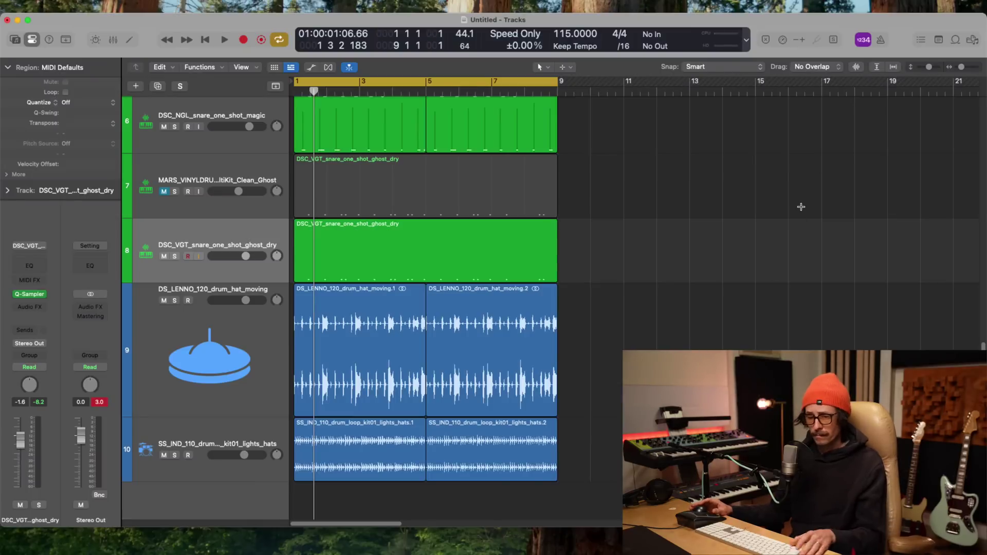
- Switch from Logic Pro back to Splice, replay SS_FRK_115_drums_hats_everything.wav, and audition TVD_120_hat_tape_vinyl_night.wav
key(super+Tab)
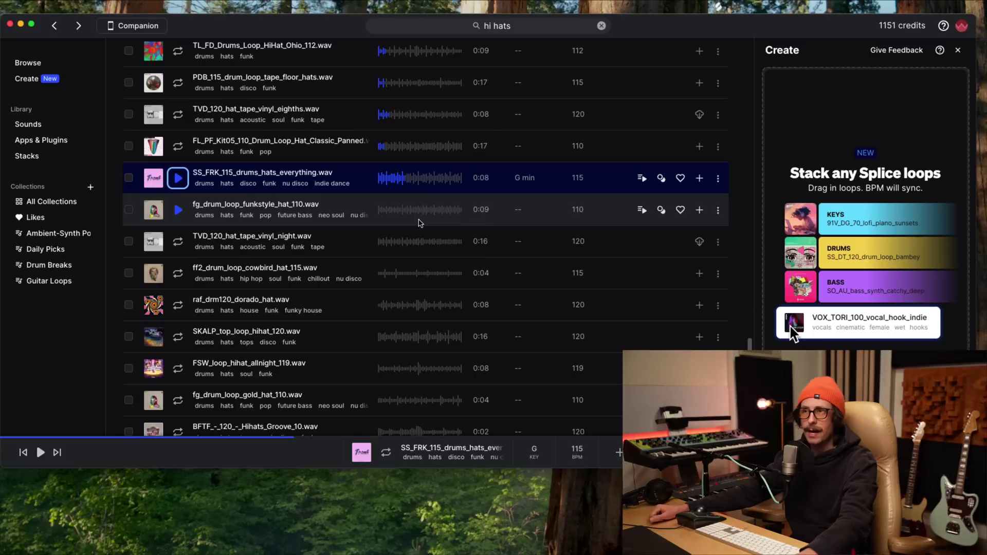
click(178, 179)
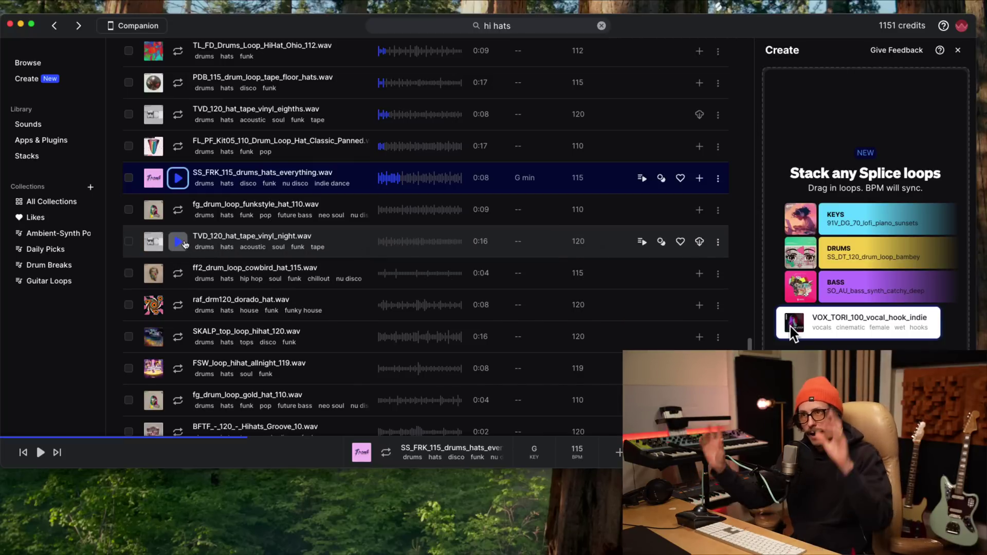
click(184, 243)
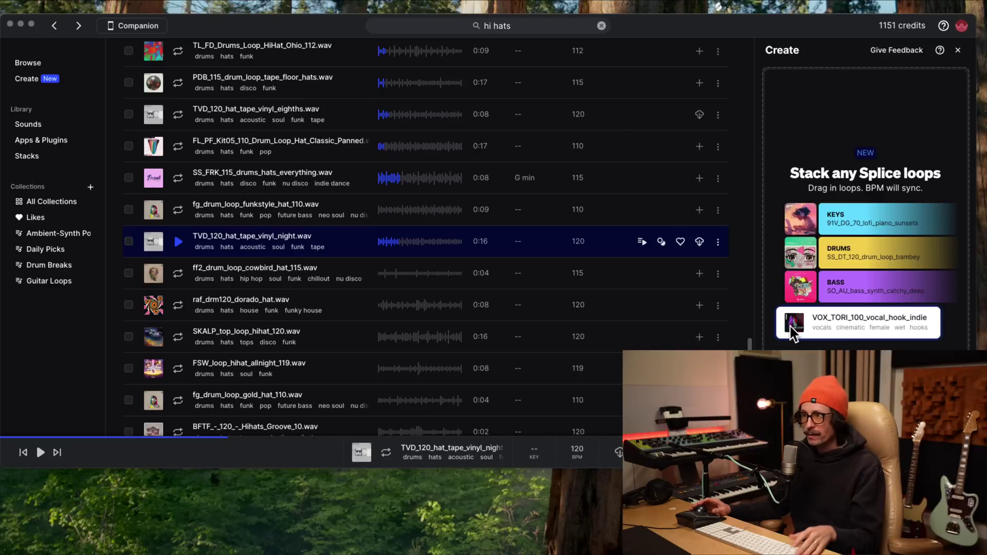
- Audition the remaining loops on the first results page, from ff2_drum_loop_cowbird_hat_115.wav to BFTF_-_120_-_Hihats_Groove_10.wav
click(178, 273)
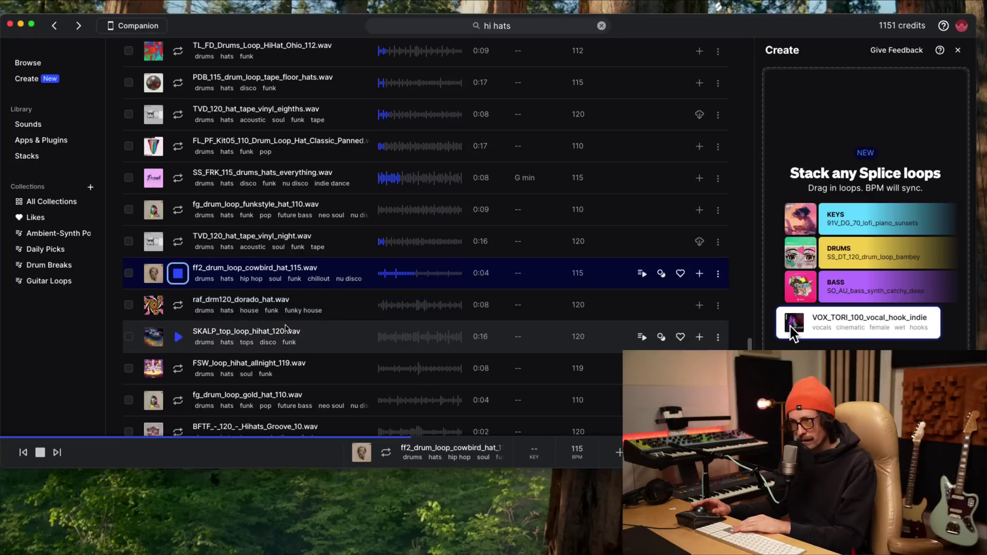
key(Down)
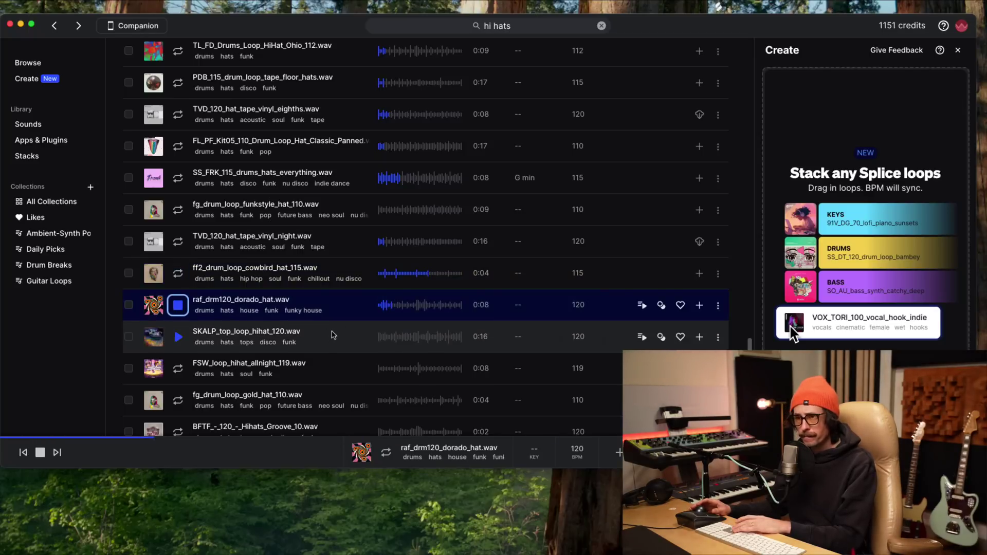
key(Down)
key(Down)
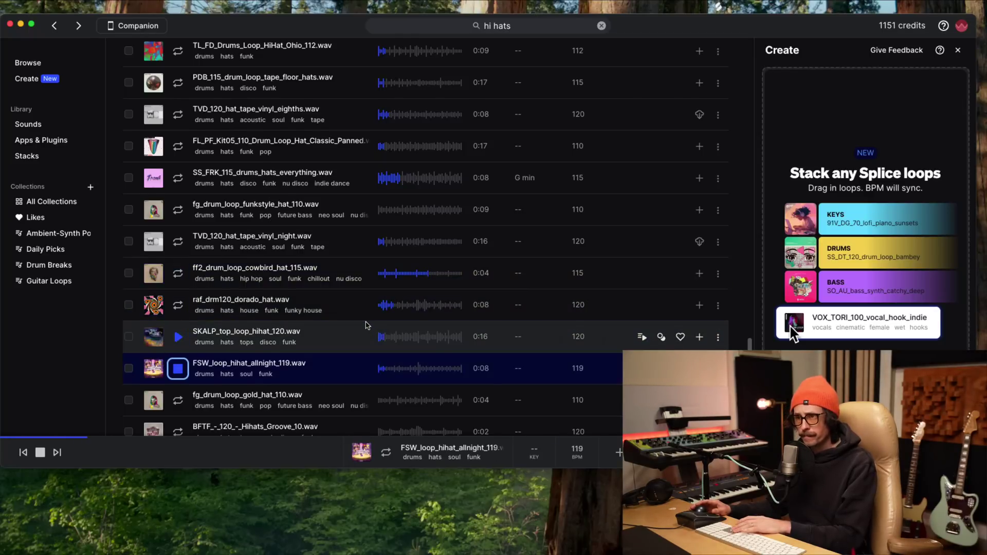
key(Down)
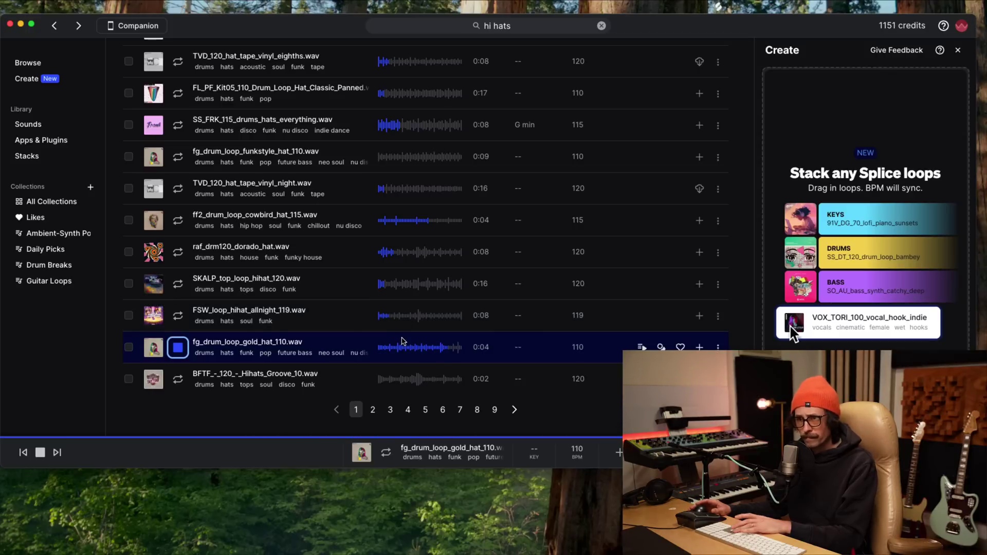
key(Down)
- Replay raf_drm120_dorado_hat.wav and step back up the results to audition SS_FRK_115_drums_hats_everything.wav again
click(309, 266)
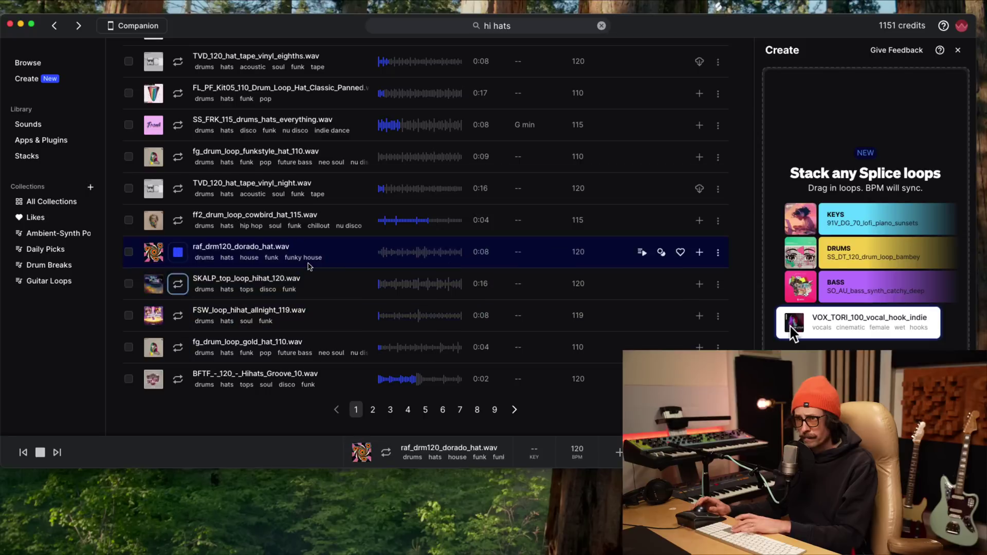
key(Up)
key(Up)
key(Up)
key(Up)
key(Up)
key(Down)
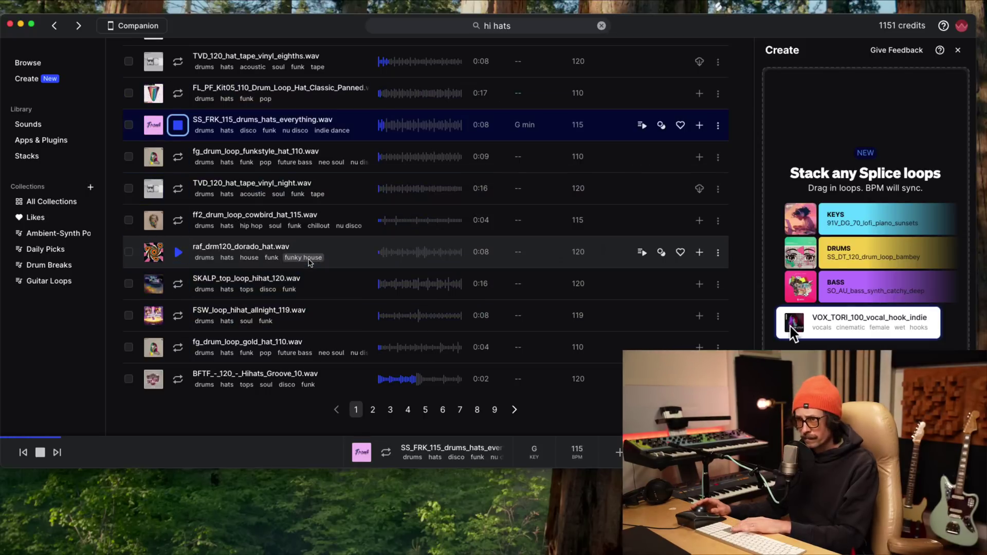
- Audition FSW_loop_hihat_dancewithme_114.wav and its neighbours from afs_kit01_purple_drums_hats_110_f.wav to raf_drm120_zebrafish_hat.wav
scroll(308, 263, up, 15)
scroll(231, 246, down, 10)
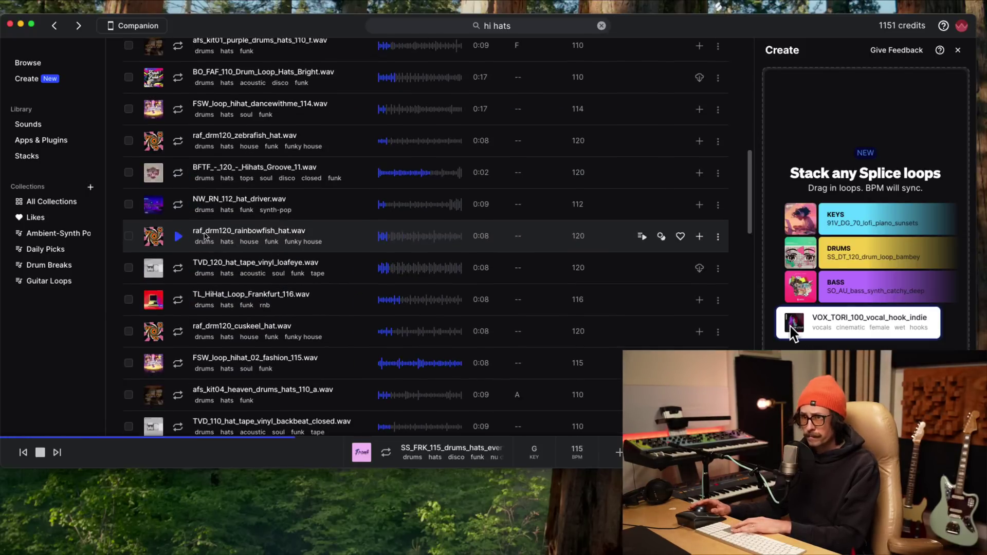
click(178, 109)
scroll(272, 177, up, 3)
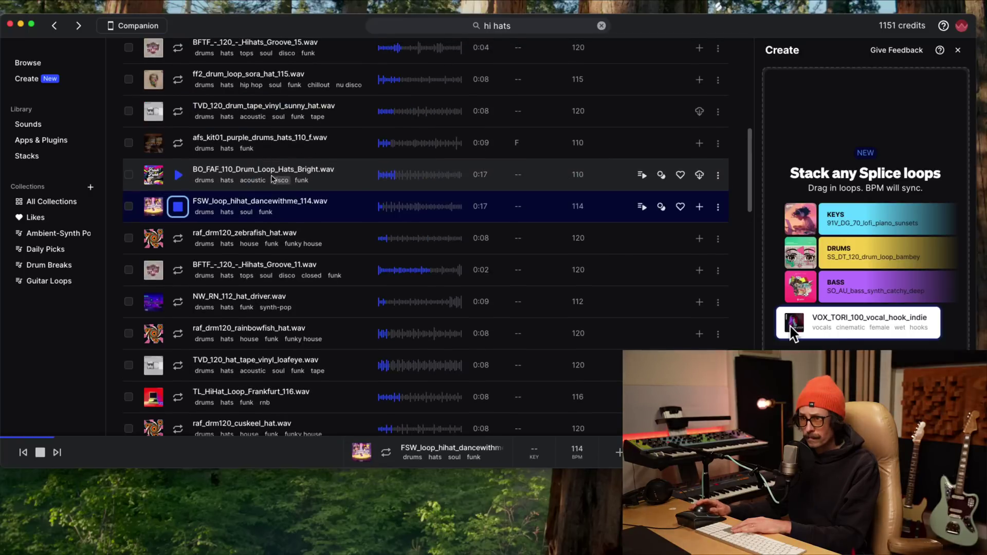
key(Up)
key(Up)
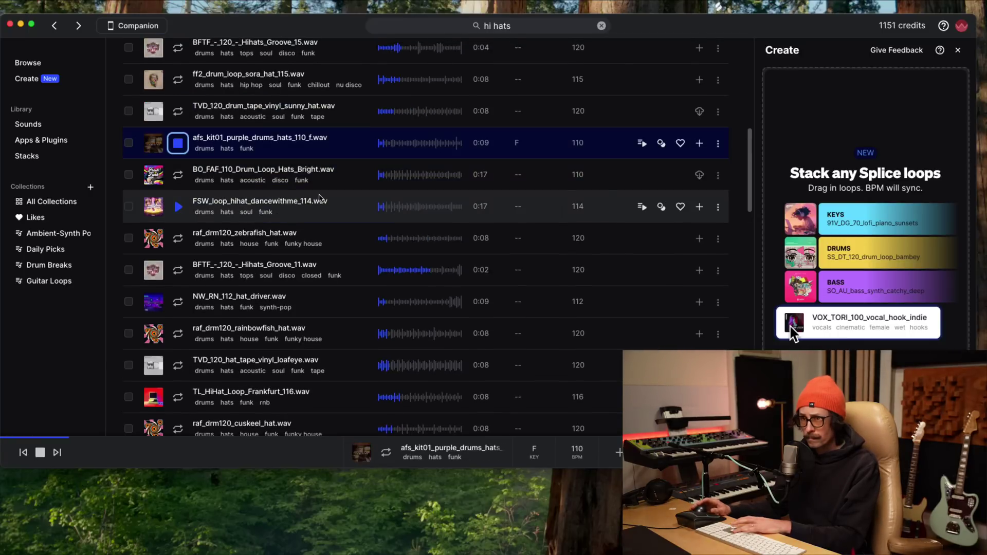
key(Down)
key(Down)
key(Down)
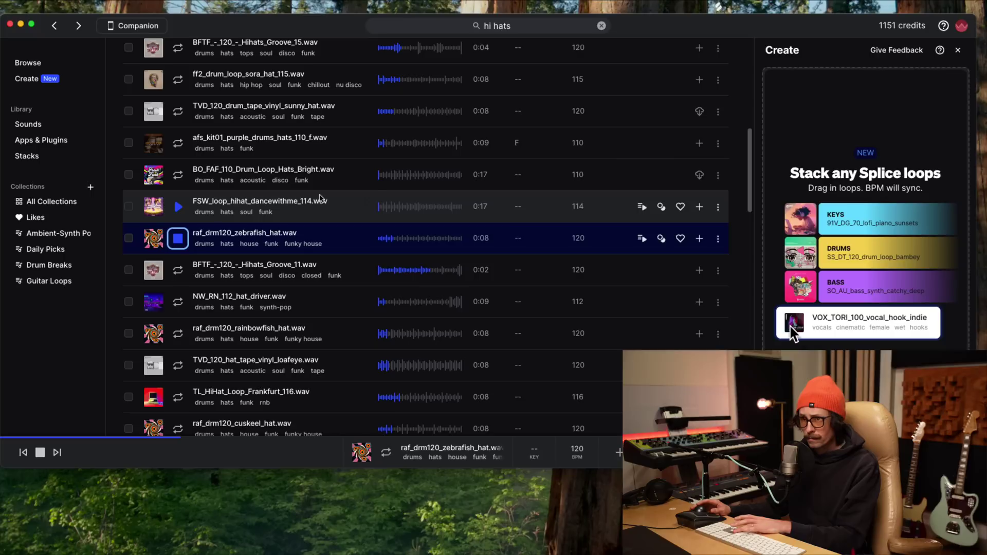
- Audition the hi-hat loops from BFTF_-_120_-_Hihats_Groove_11.wav to FSW_loop_hihat_02_fashion_115.wav
key(Down)
key(Down)
key(Down)
key(Down)
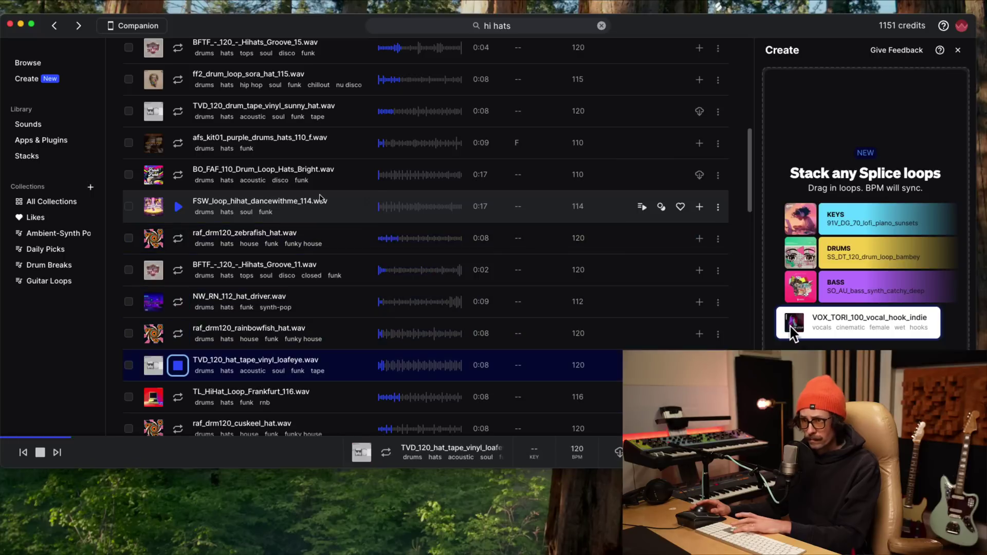
key(Down)
scroll(321, 195, down, 3)
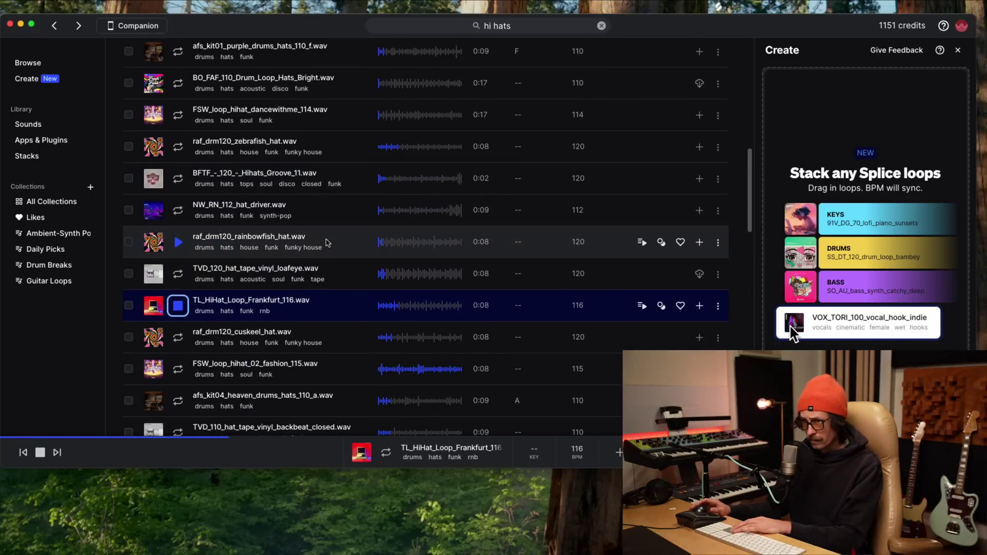
key(Down)
key(Down)
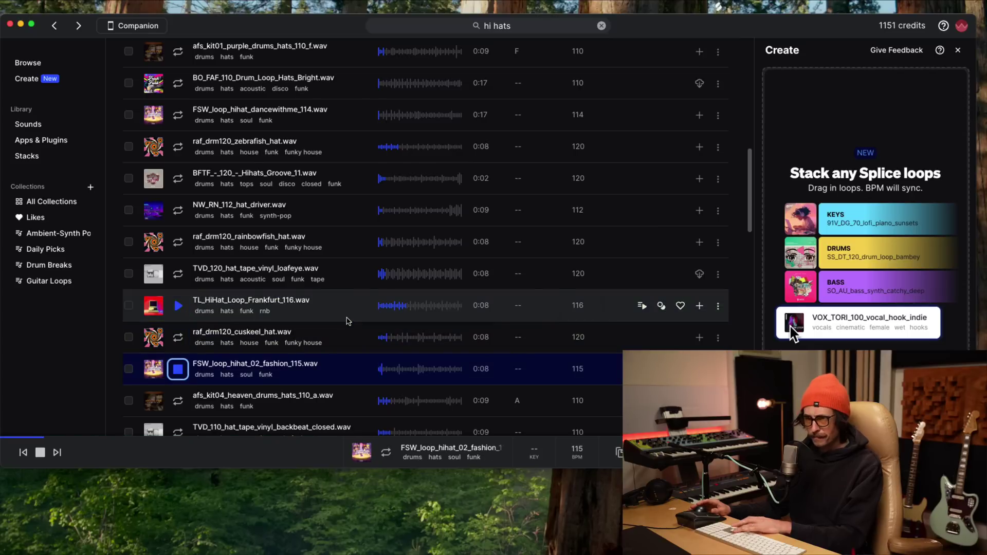
scroll(347, 320, down, 2)
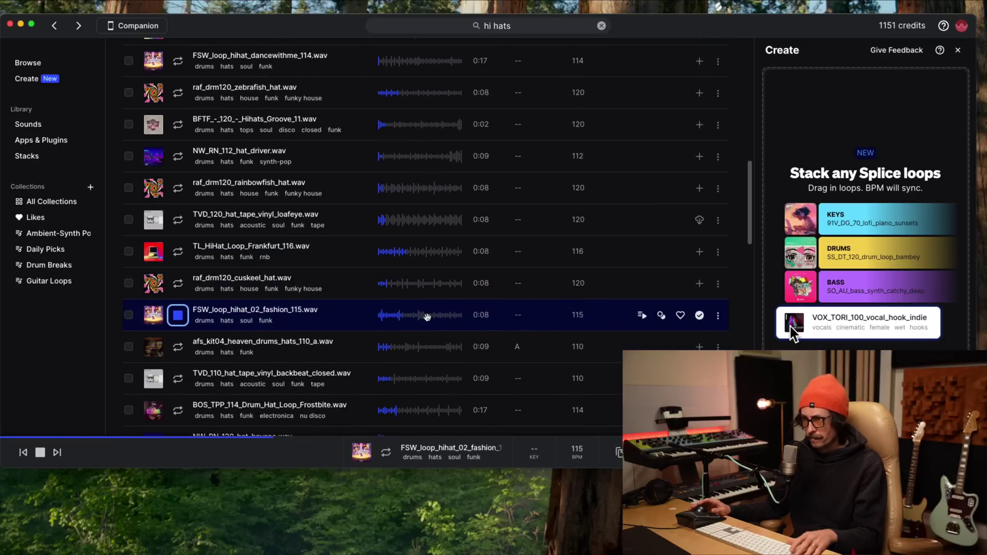
- Replay FSW_loop_hihat_02_fashion_115.wav and bring it into Logic Pro on a new track starting at bar 1
click(177, 316)
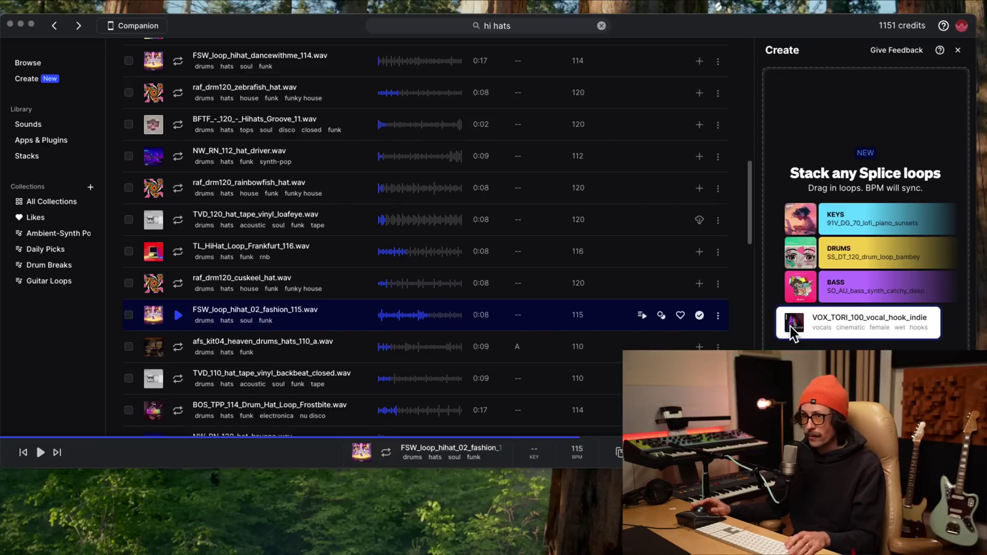
key(Up)
key(Up)
click(178, 316)
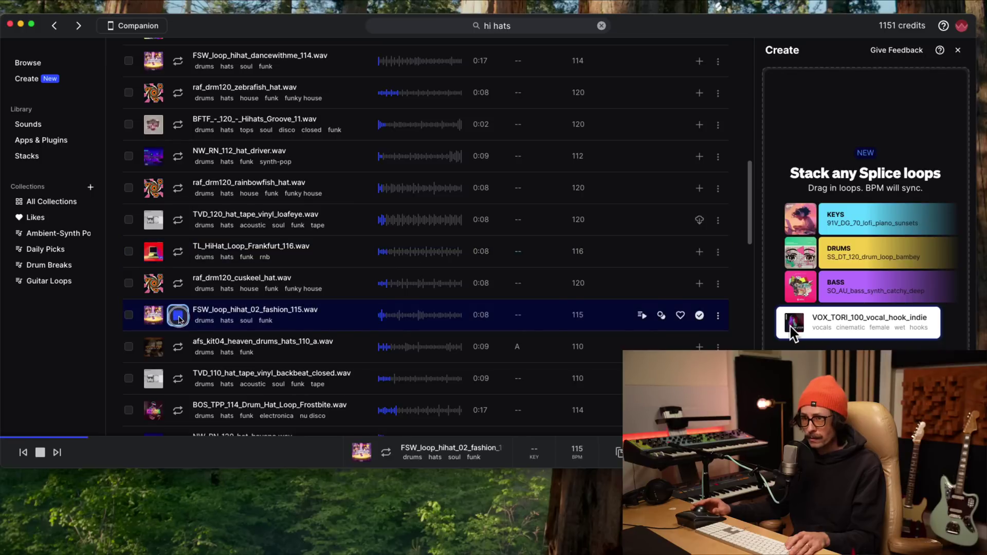
click(179, 319)
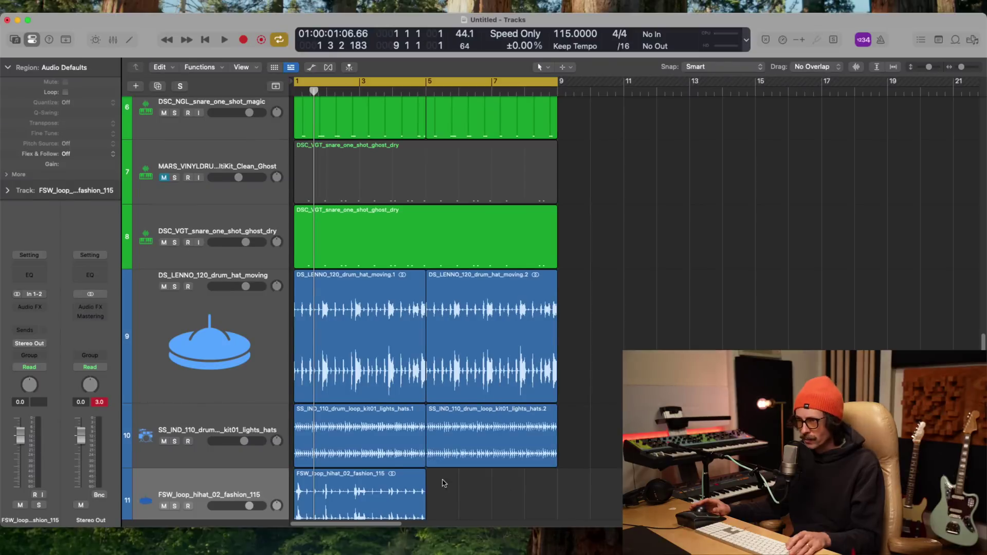
- Mute the FSW_loop_hihat_02_fashion_115 track and play the beat with only the two earlier hat loops
scroll(441, 480, down, 2)
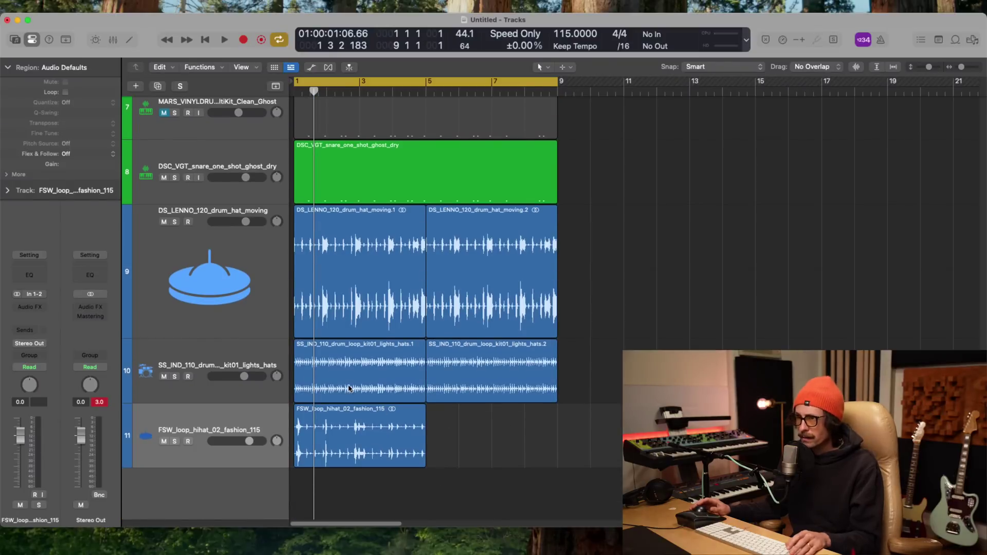
click(301, 370)
click(317, 287)
click(167, 231)
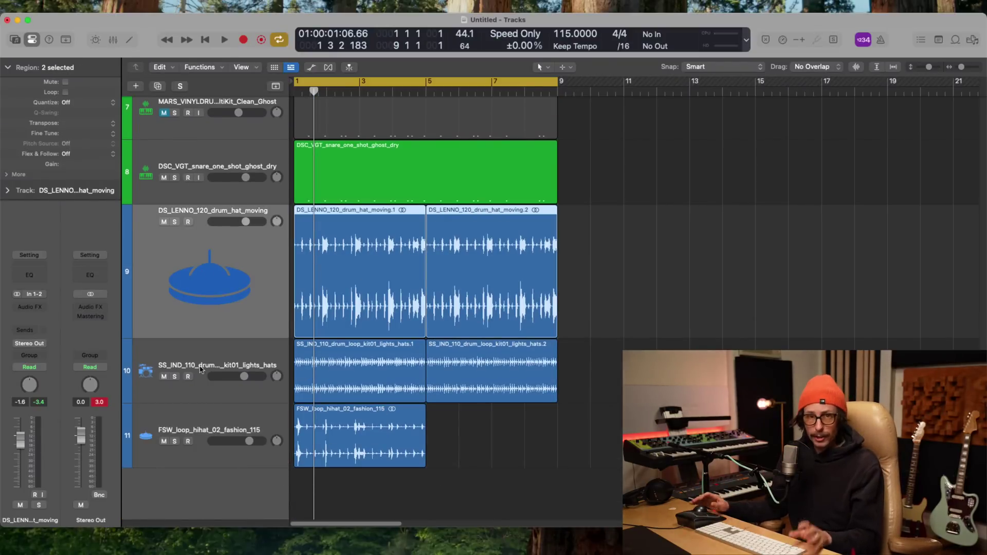
click(164, 442)
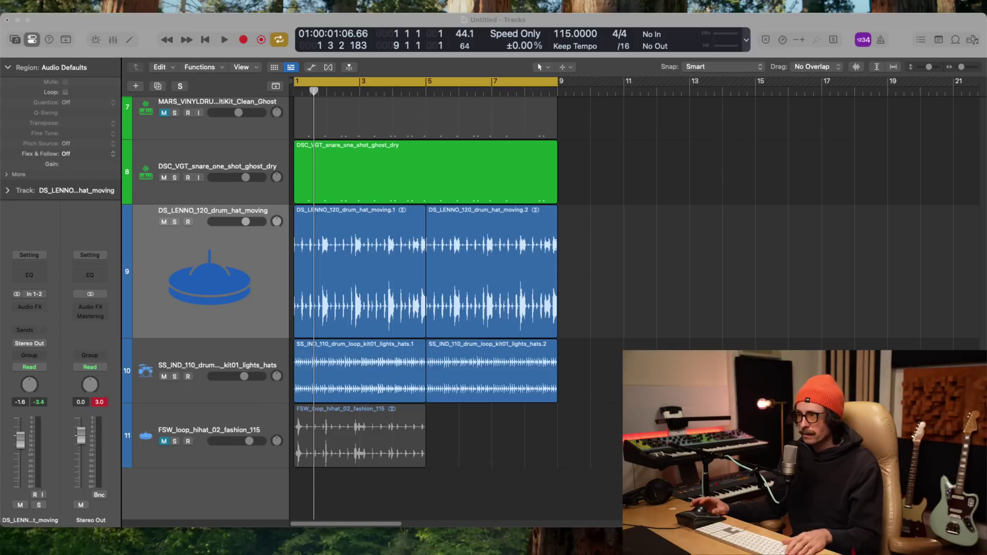
click(377, 344)
key(space)
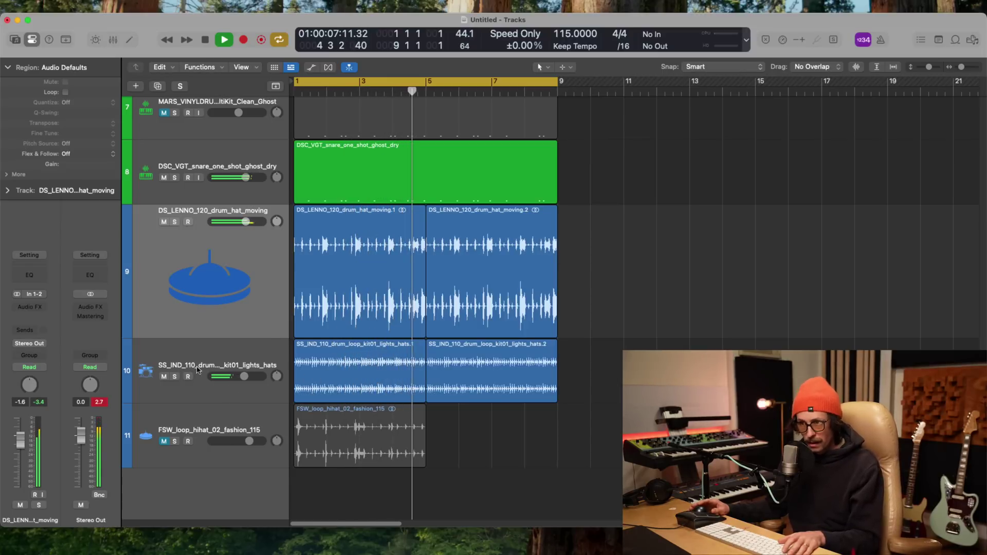
key(space)
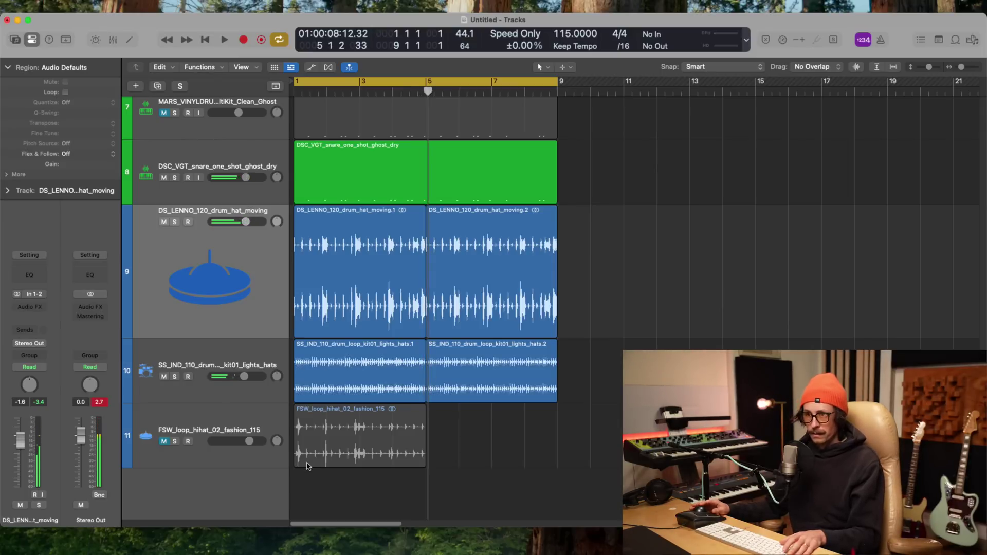
- Mute the DS_LENNO_120_drum_hat_moving and SS_IND_110 lights_hats tracks, unmute the FSW_loop_hihat_02_fashion_115 track, and play the beat
click(162, 377)
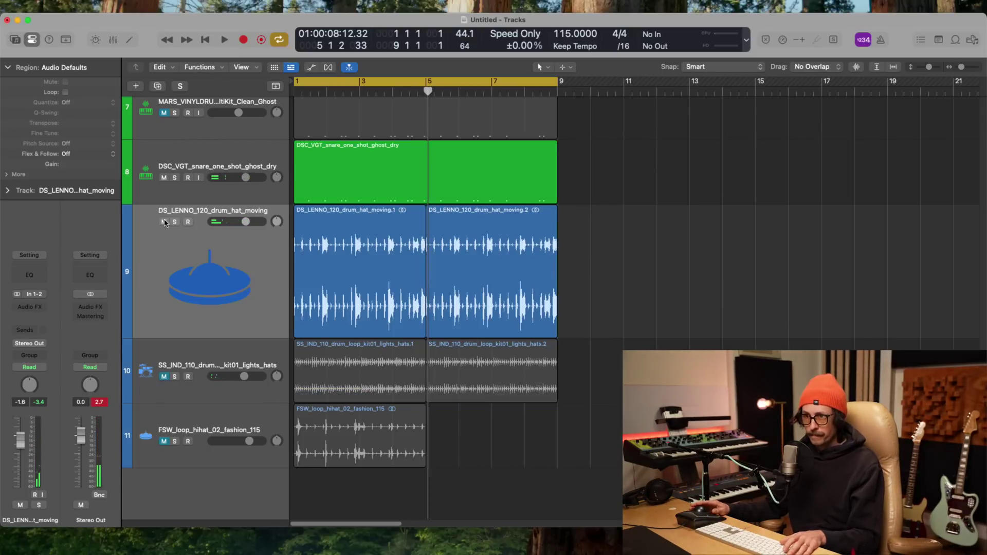
click(164, 222)
click(164, 441)
key(space)
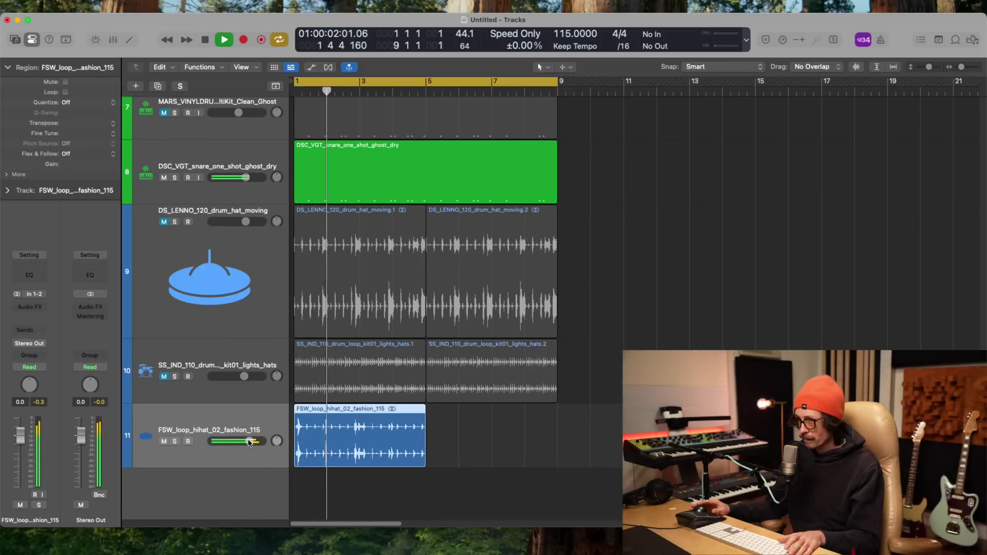
- Repeat the FSW_loop_hihat_02_fashion_115 region once, and unmute the SS_IND_110 lights_hats track to hear both loops together
key(super+r)
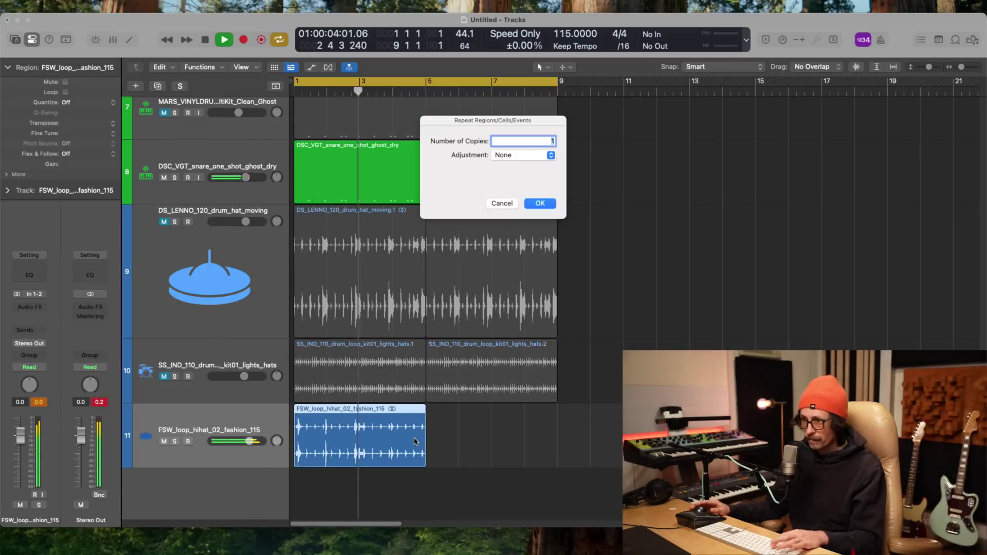
click(549, 202)
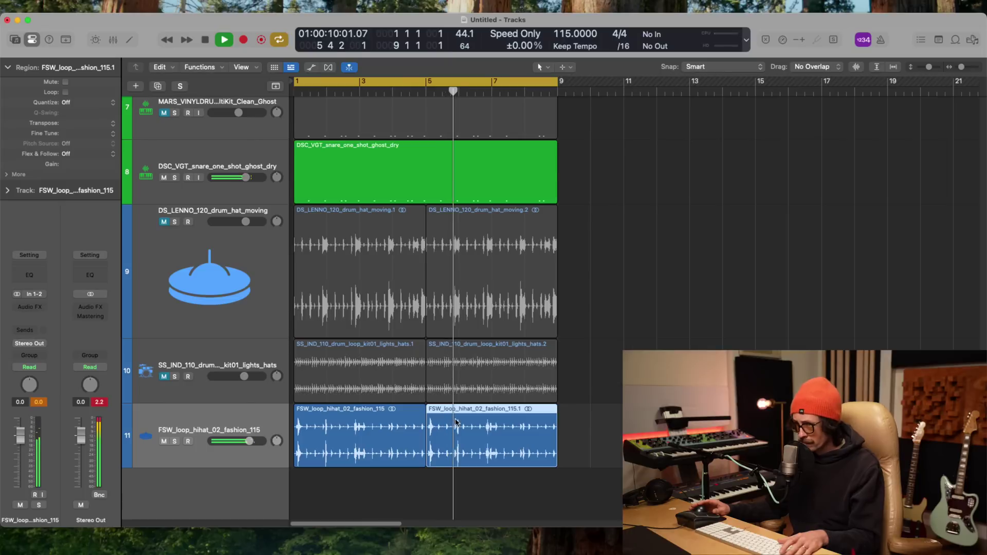
click(607, 390)
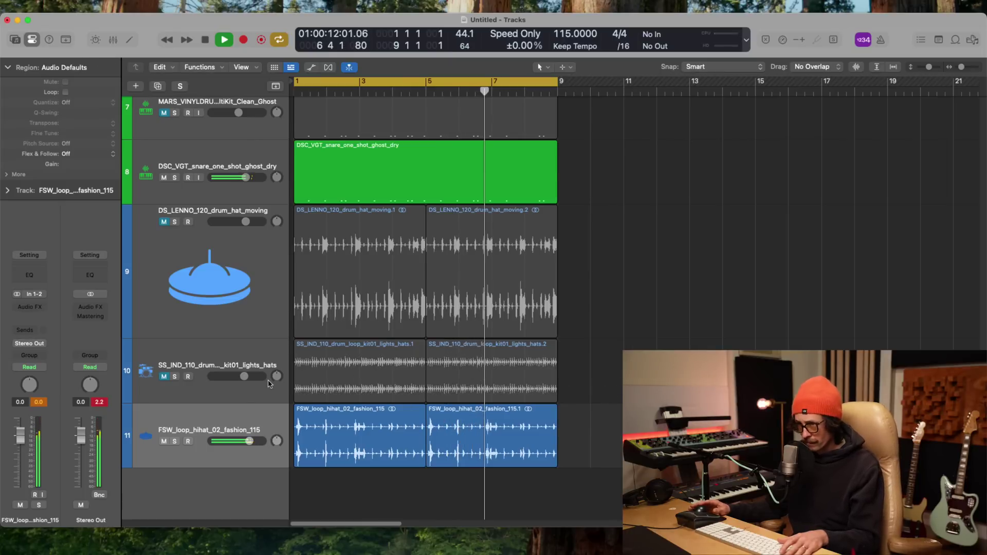
click(199, 372)
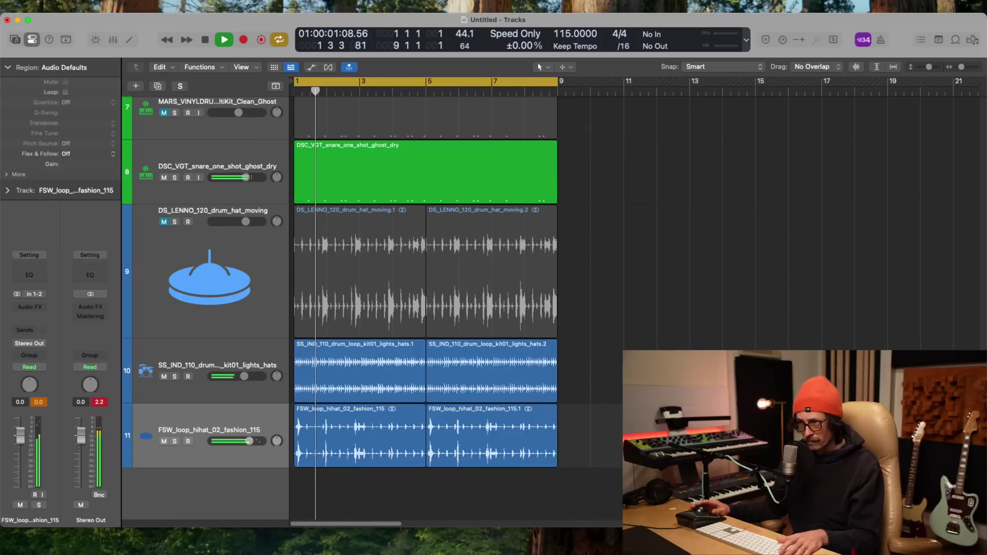
key(space)
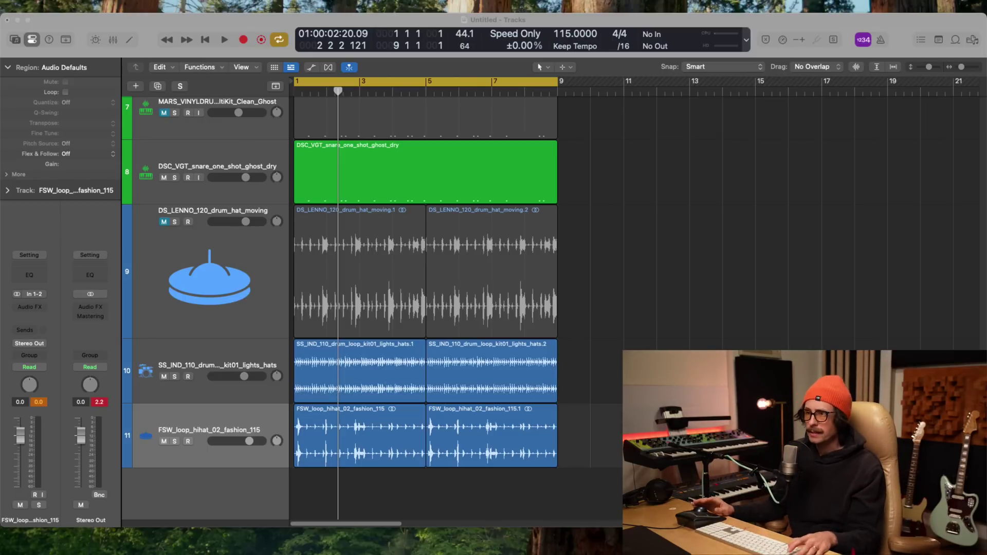
- Switch to Splice and open the second page of the hi hats search results
key(super+Tab)
scroll(514, 380, down, 10)
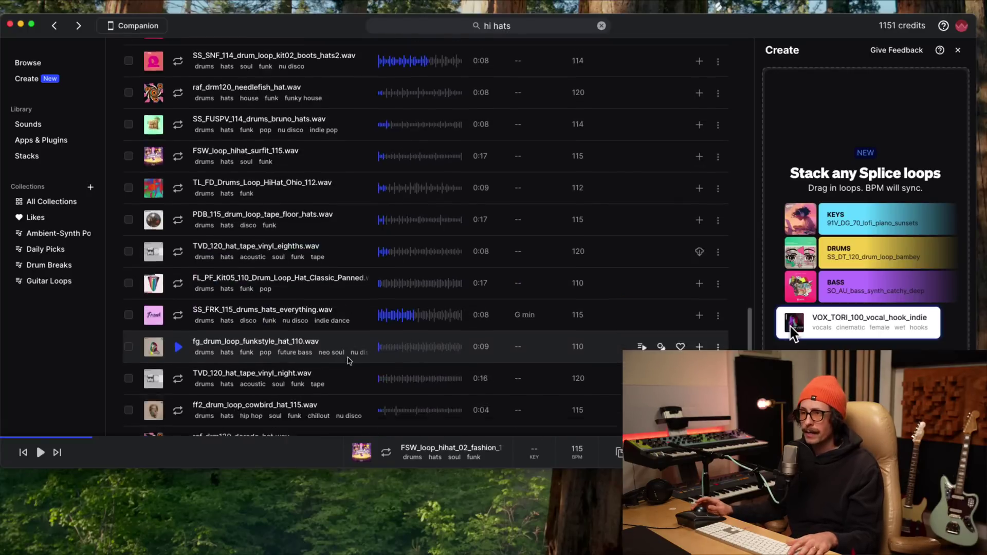
click(514, 410)
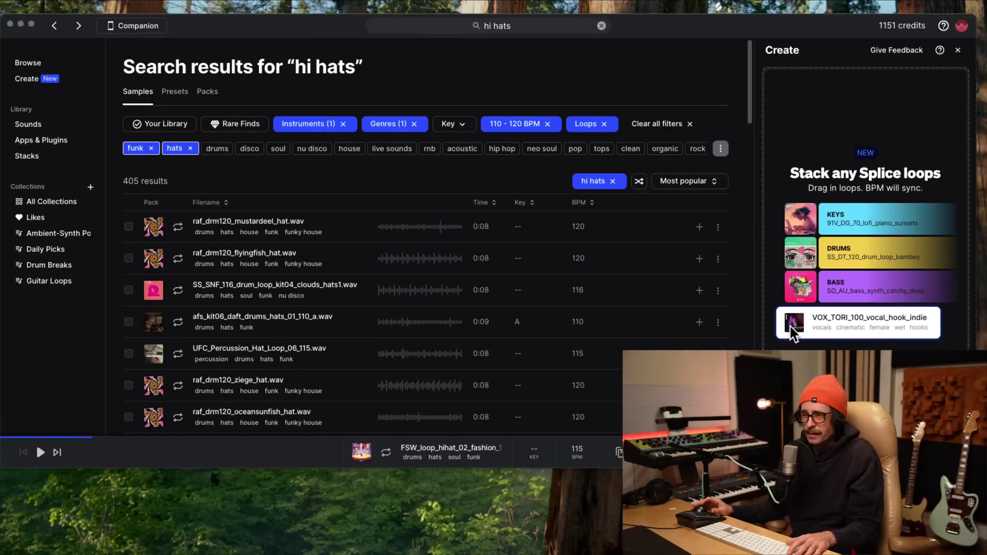
- Switch to Logic Pro, mute the four regions on the SS_IND_110 lights_hats and FSW_loop_hihat_02_fashion_115 tracks, and return to Splice
key(super+Tab)
click(350, 434)
drag(619, 441, 325, 340)
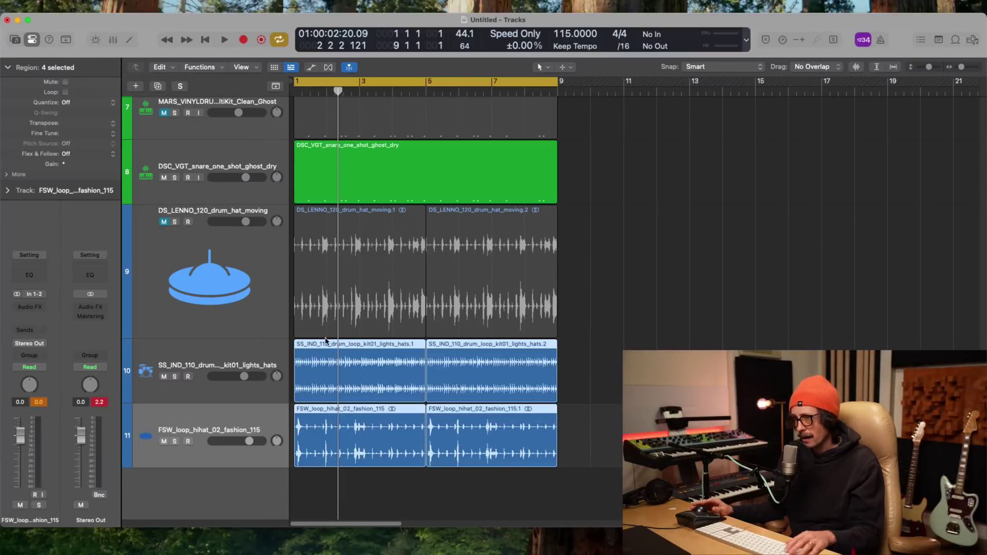
key(ctrl+m)
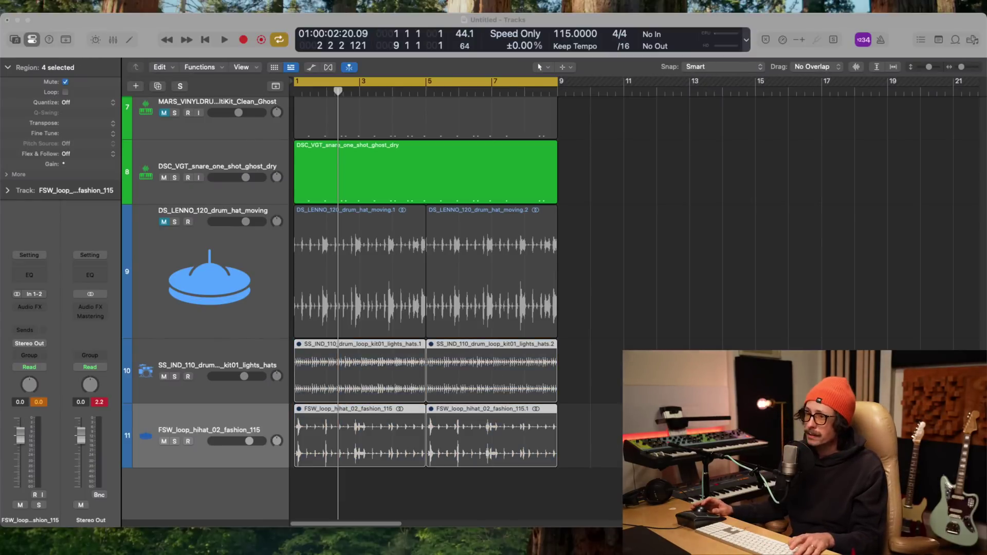
key(super+Tab)
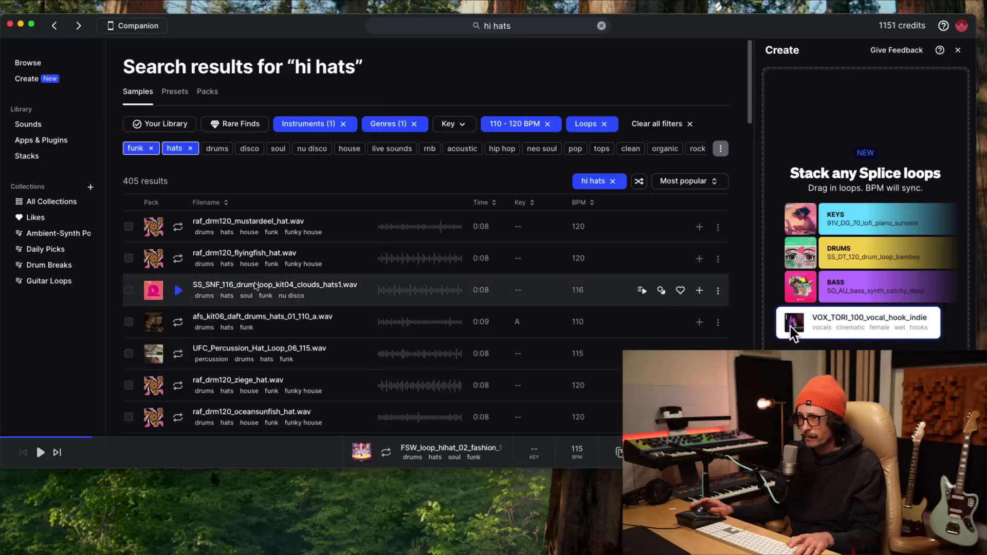
key(super+Tab)
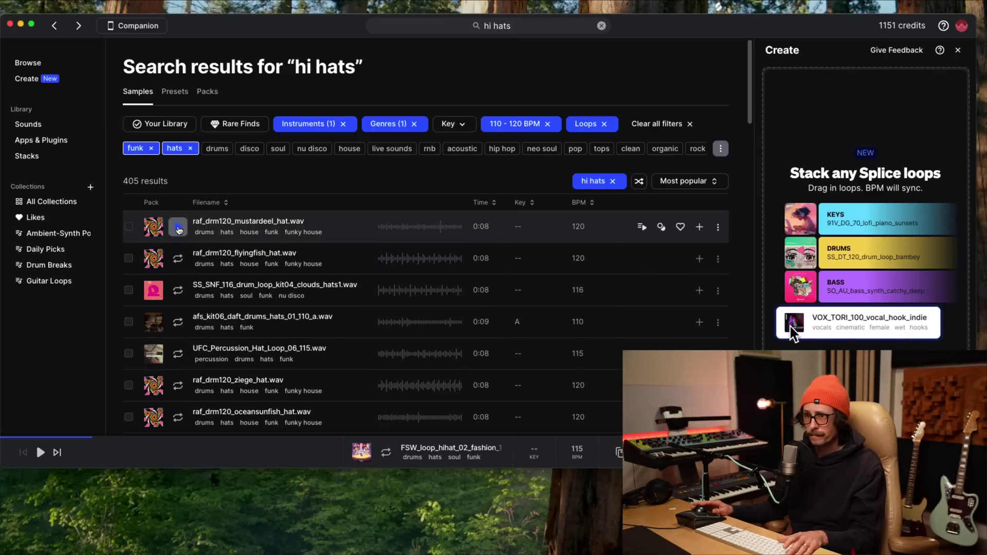
- Audition the second-page hi-hat loops from raf_drm120_mustardeel_hat.wav to raf_drm120_eelpout_hat.wav
click(177, 258)
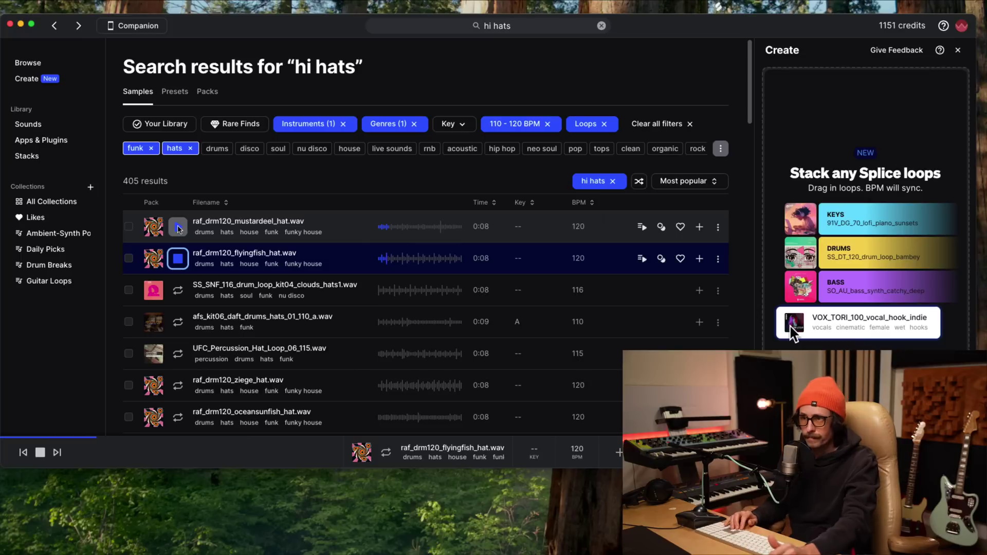
key(Down)
key(Down)
key(Down)
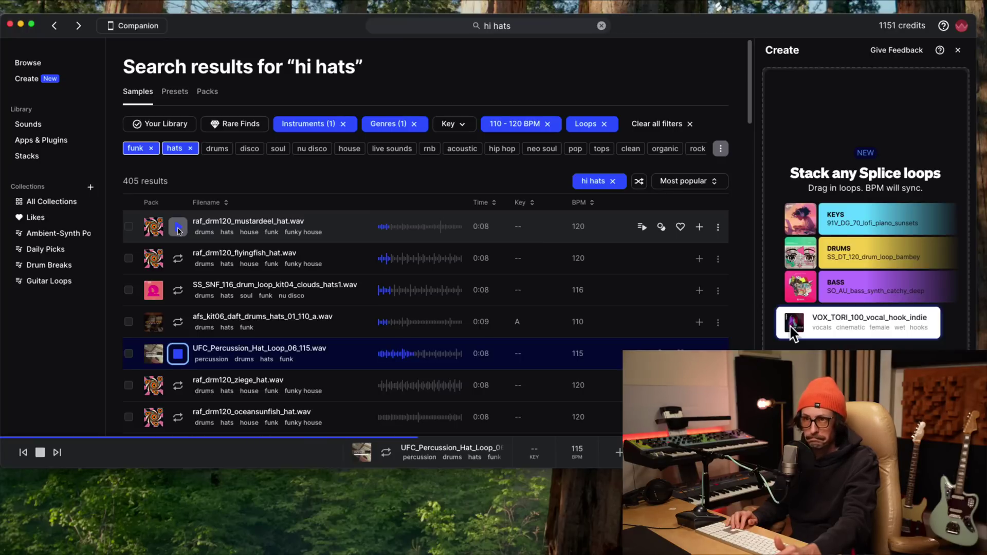
key(Down)
key(Down)
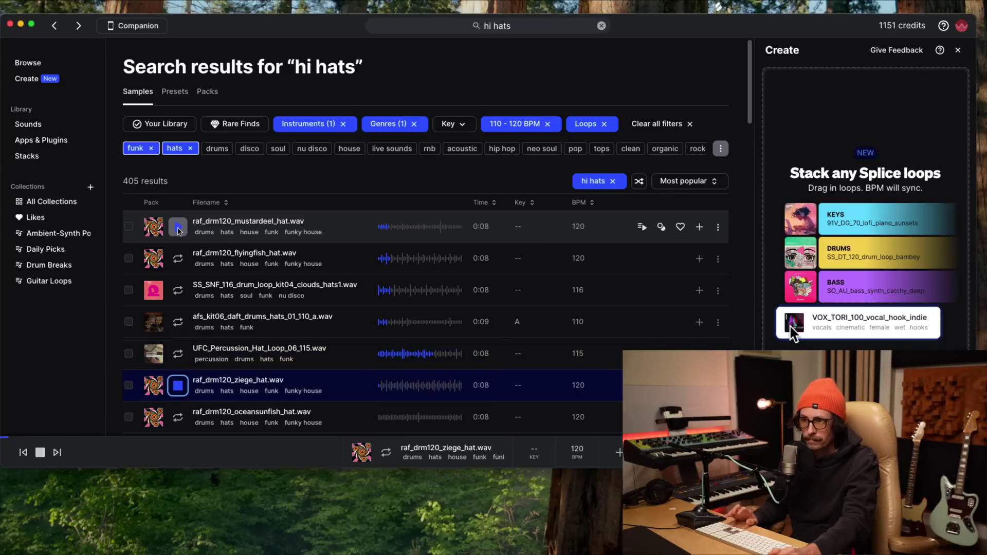
key(Down)
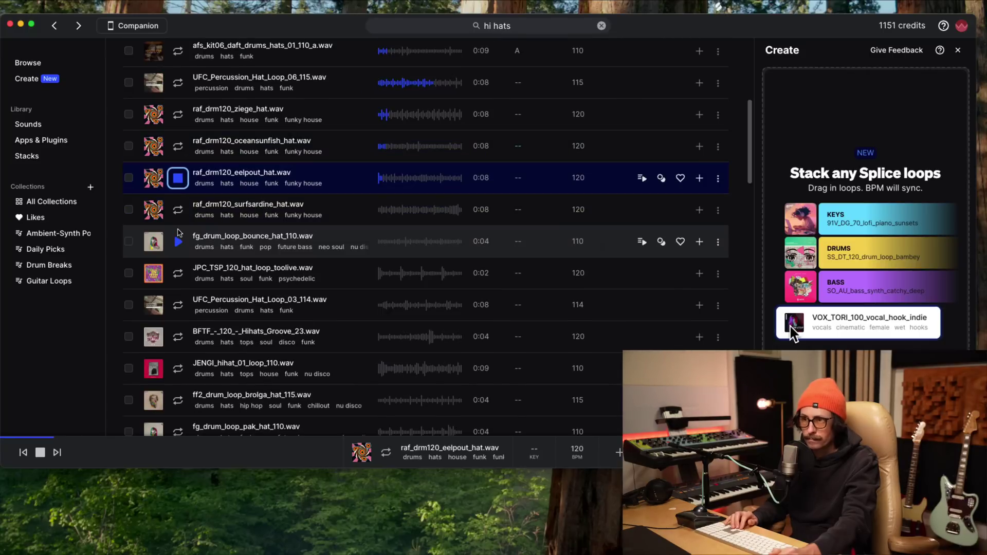
- Audition raf_drm120_surfsardine_hat.wav and fg_drum_loop_bounce_hat_110.wav, and add fg_drum_loop_bounce_hat_110.wav to the library for 1 credit
key(Down)
key(Down)
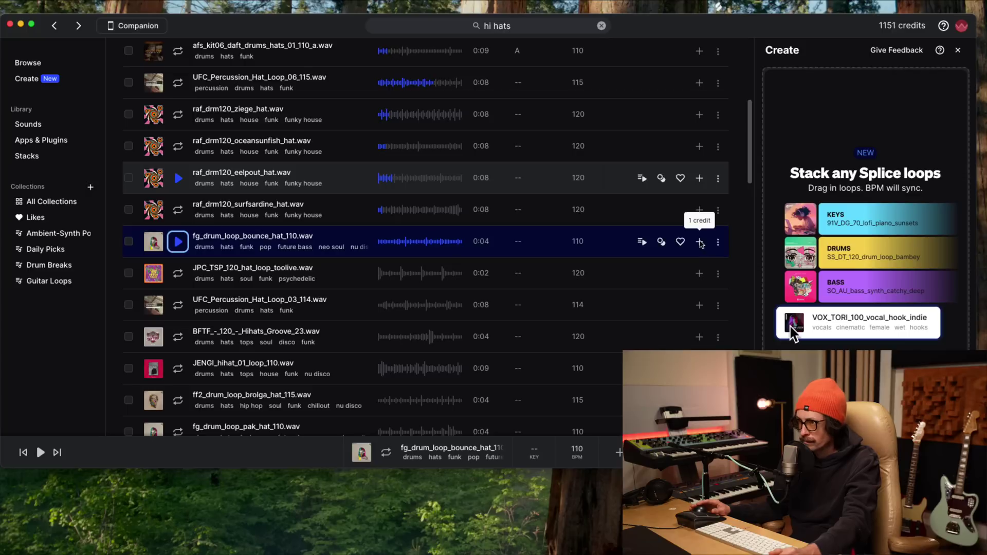
click(699, 242)
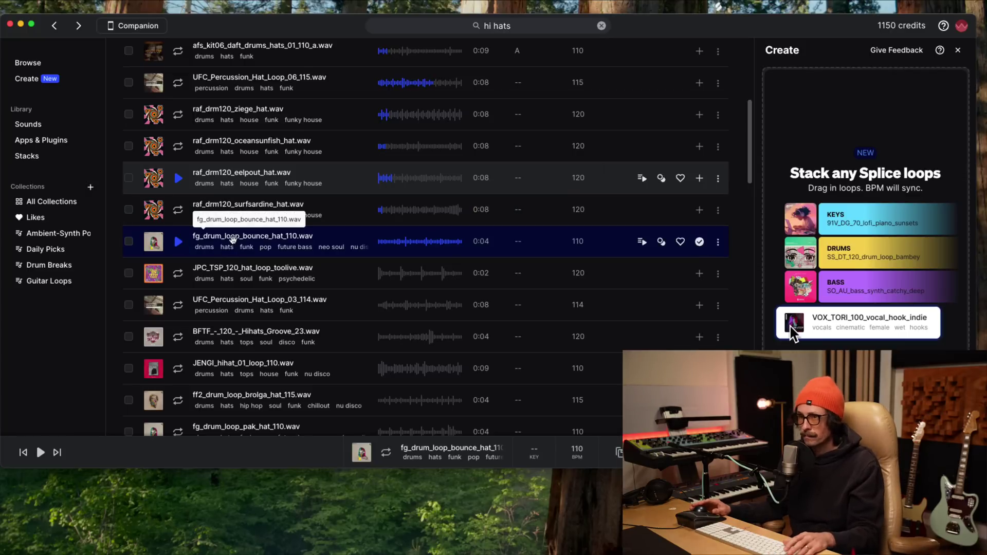
- Place fg_drum_loop_bounce_hat_110.wav on a new track at bar 1 in Logic Pro and trim its end to bar 3
drag(234, 239, 309, 494)
scroll(415, 418, down, 2)
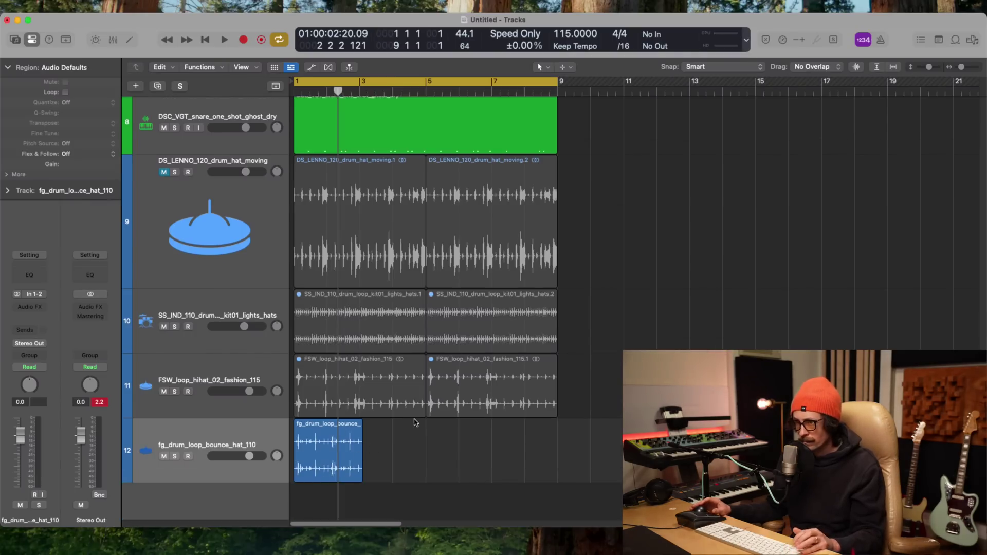
key(z)
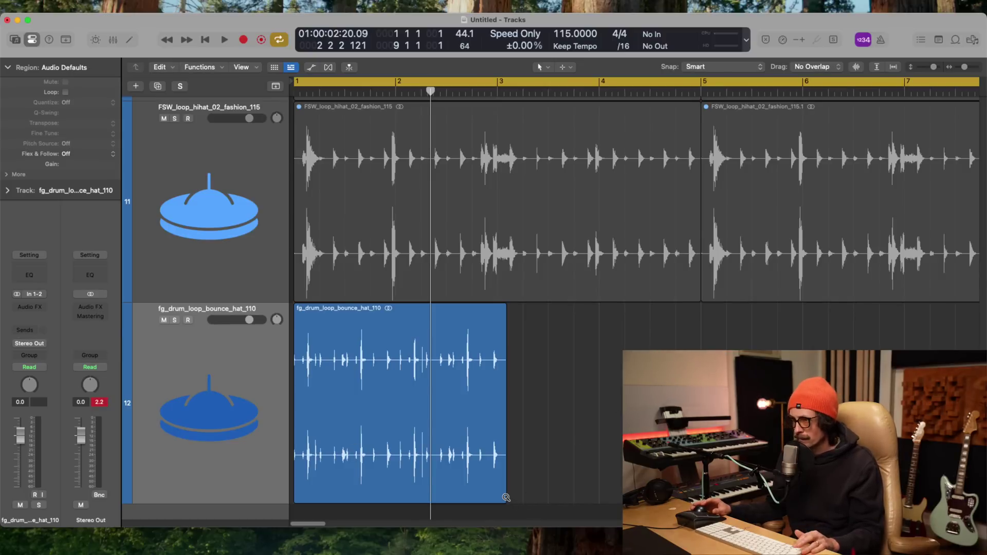
drag(505, 498, 498, 497)
key(z)
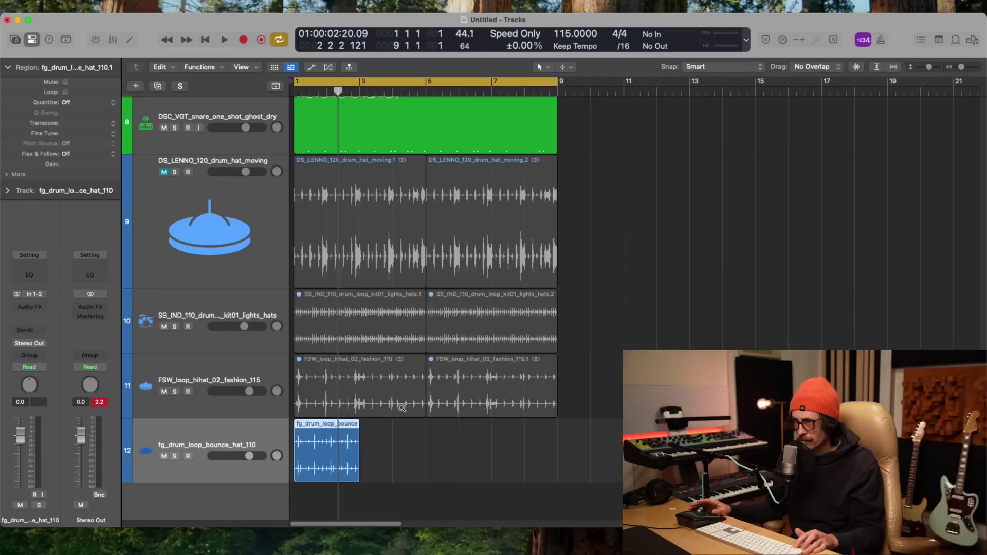
- Repeat the trimmed fg_drum_loop_bounce_hat_110 region with 3 copies
key(super+r)
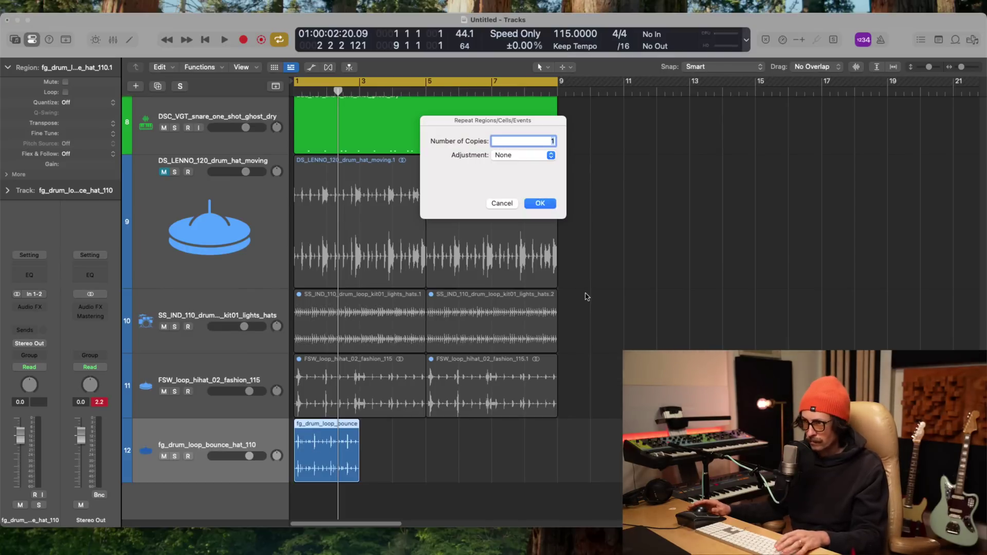
text(3)
key(Return)
- Play the beat and set the fg_drum_loop_bounce_hat_110 track's volume to -0.3 dB
key(space)
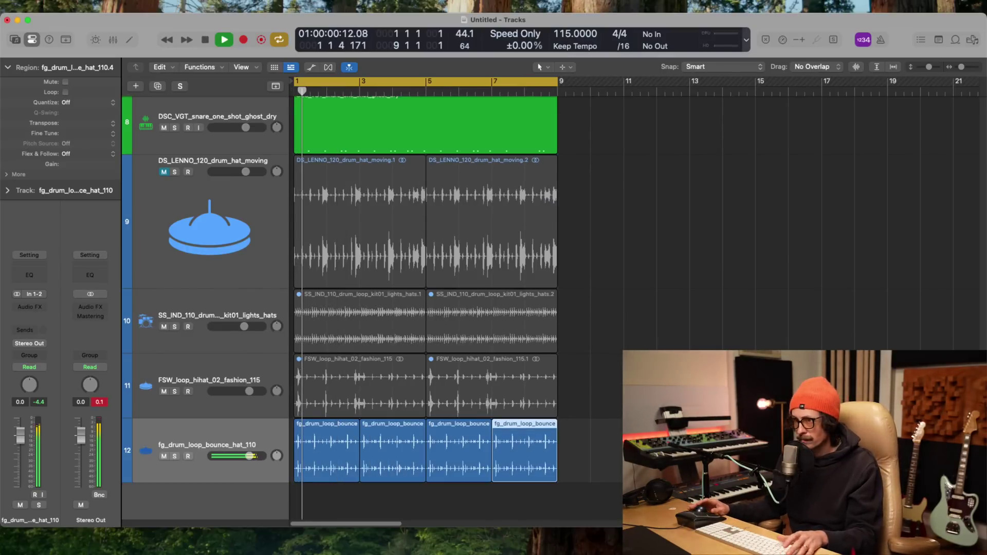
click(249, 456)
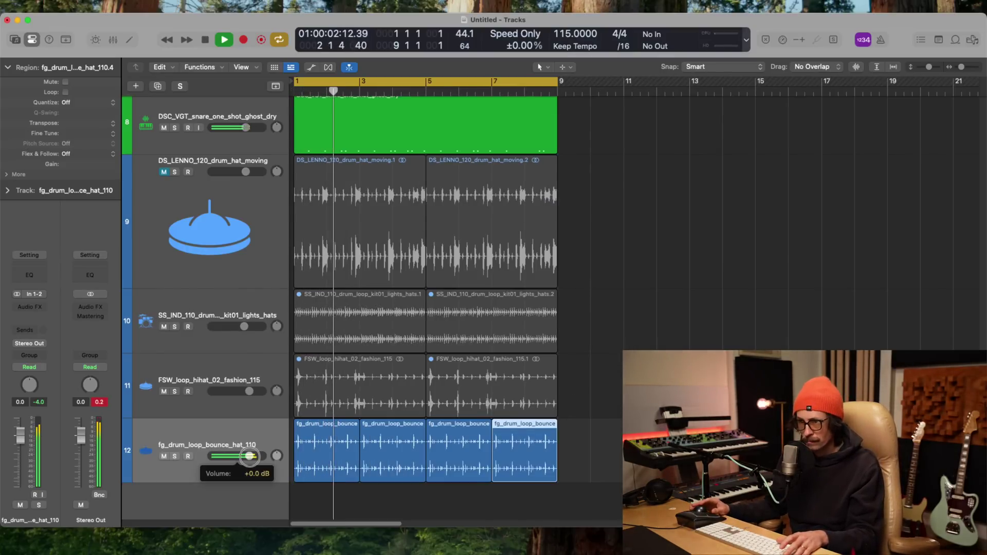
drag(249, 456, 248, 456)
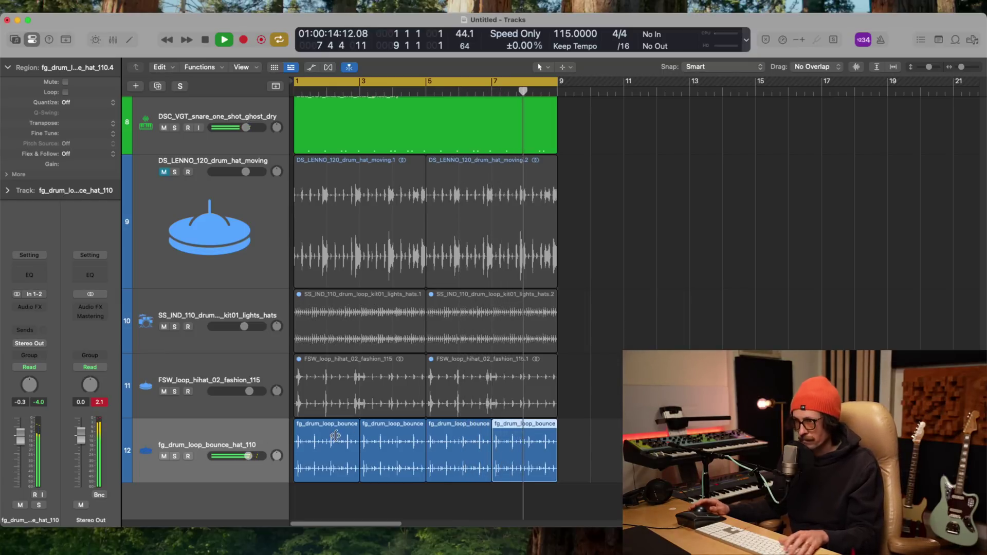
key(z)
key(space)
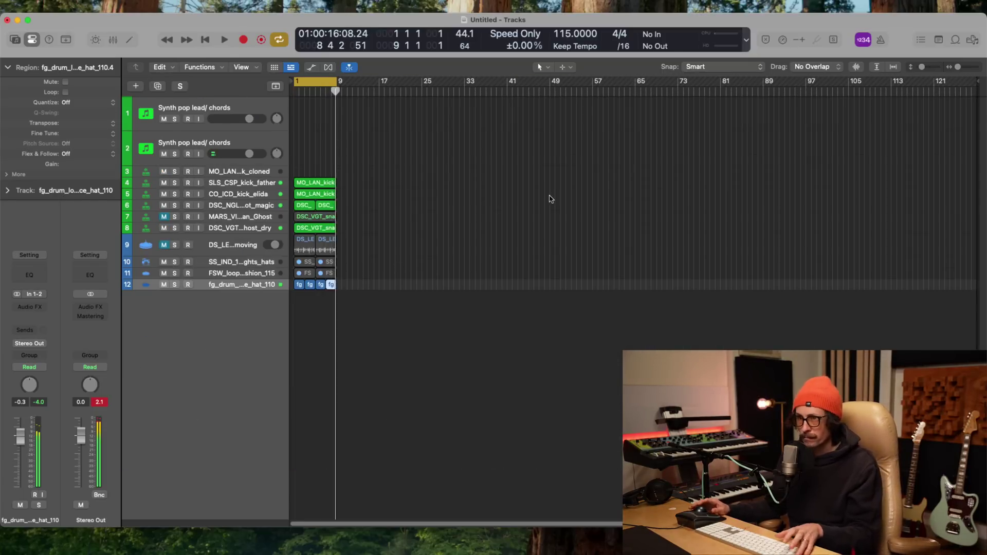
- Switch to Splice, audition JPC_TSP_120_hat_loop_toolive.wav and UFC_Percussion_Hat_Loop_03_114.wav, and add the UFC loop to the library
key(super+Tab)
click(178, 272)
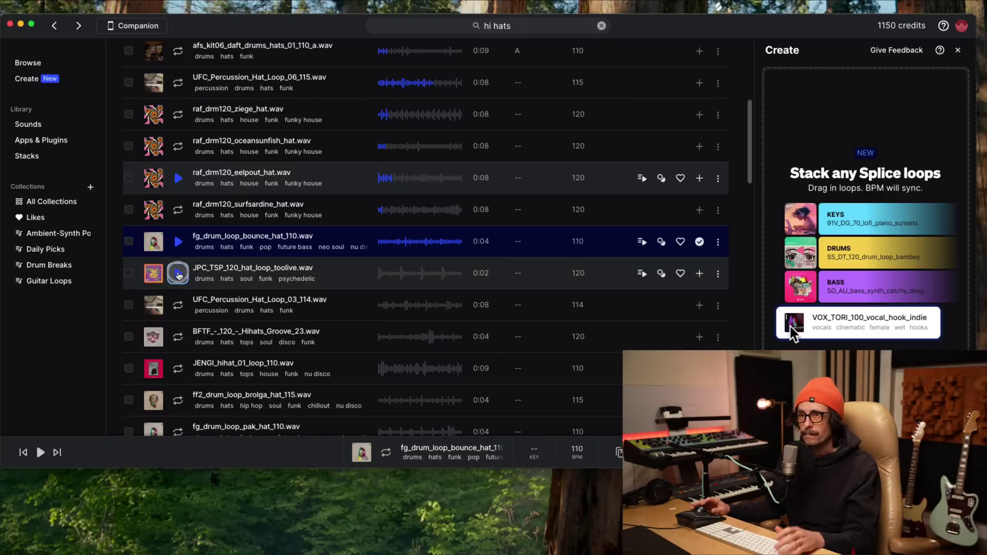
key(Down)
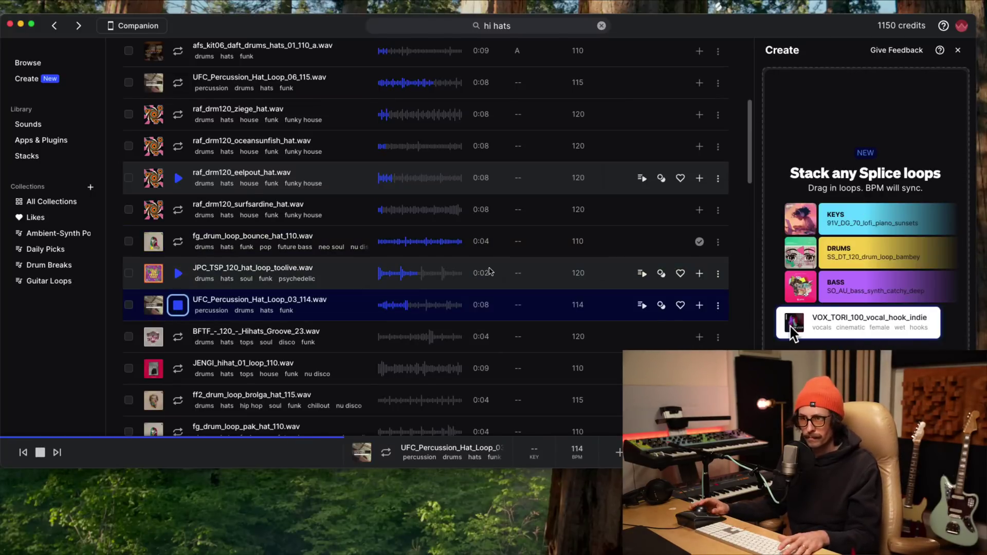
click(700, 305)
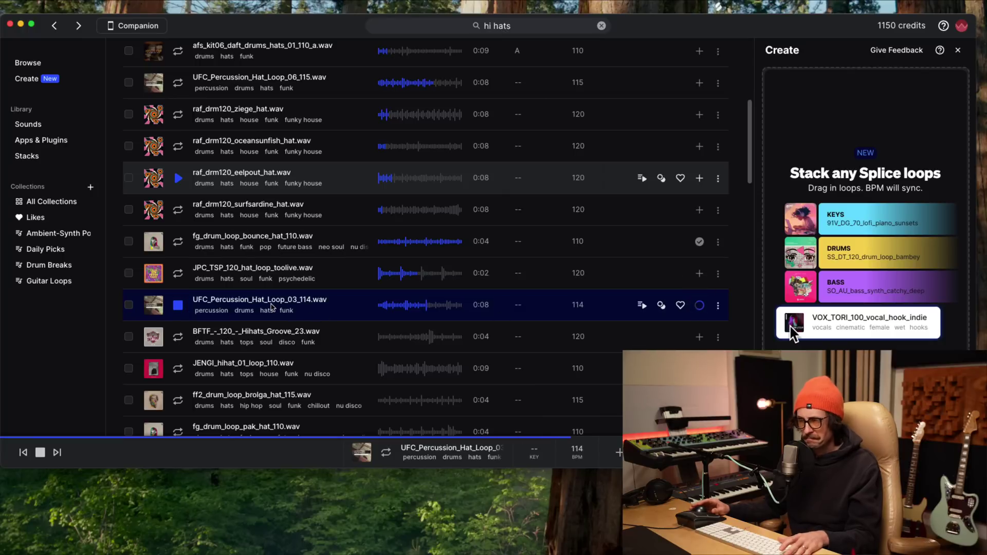
- Place UFC_Percussion_Hat_Loop_03_114.wav on a new Logic Pro track, move it to bar 1 and trim its end to bar 5
drag(263, 303, 236, 313)
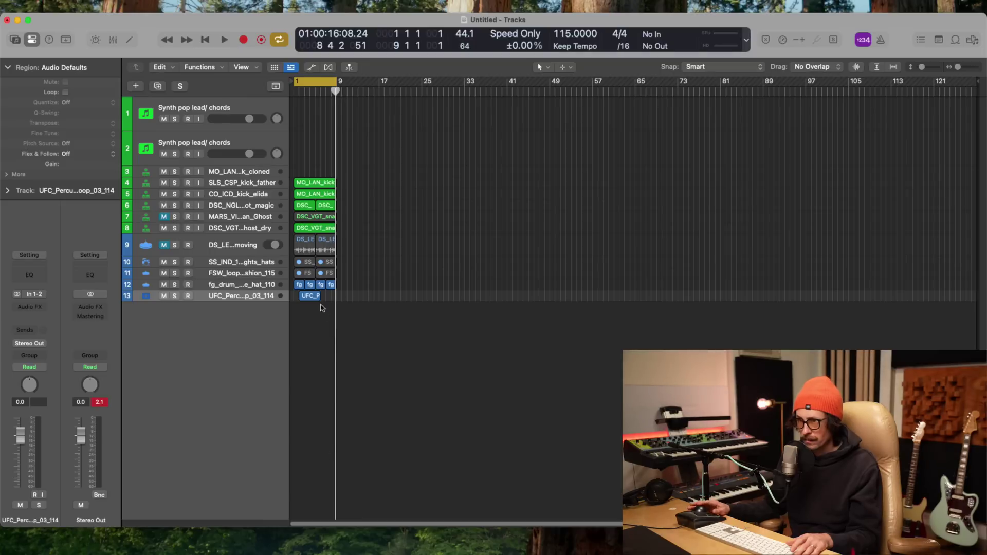
drag(386, 229, 262, 368)
click(431, 391)
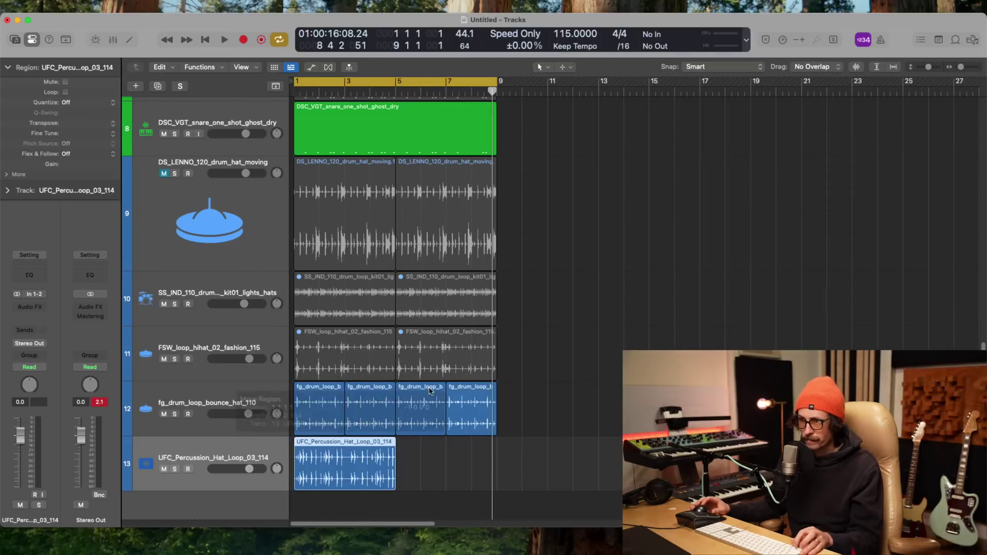
drag(431, 391, 329, 507)
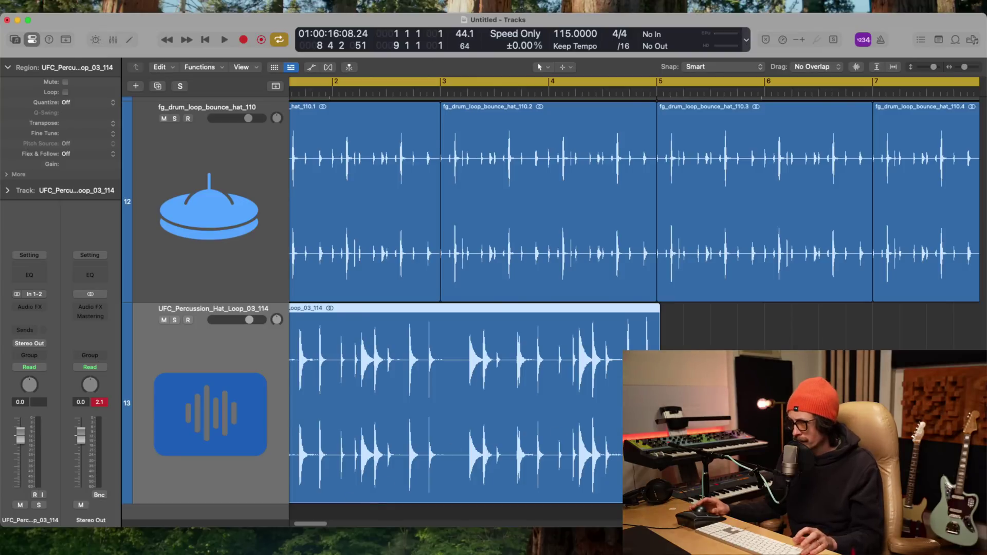
ctrl+alt+click(478, 393)
- Set the UFC_Percussion_Hat_Loop_03_114 track to -5.2 dB and repeat its region up to bar 9, deleting the extra copies beyond
drag(251, 466, 253, 428)
key(space)
key(super+r)
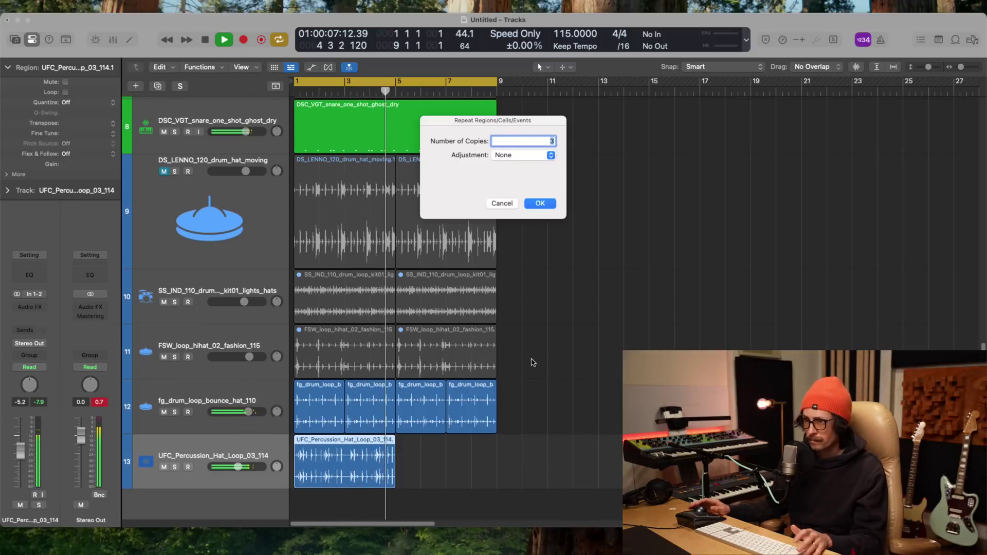
key(Return)
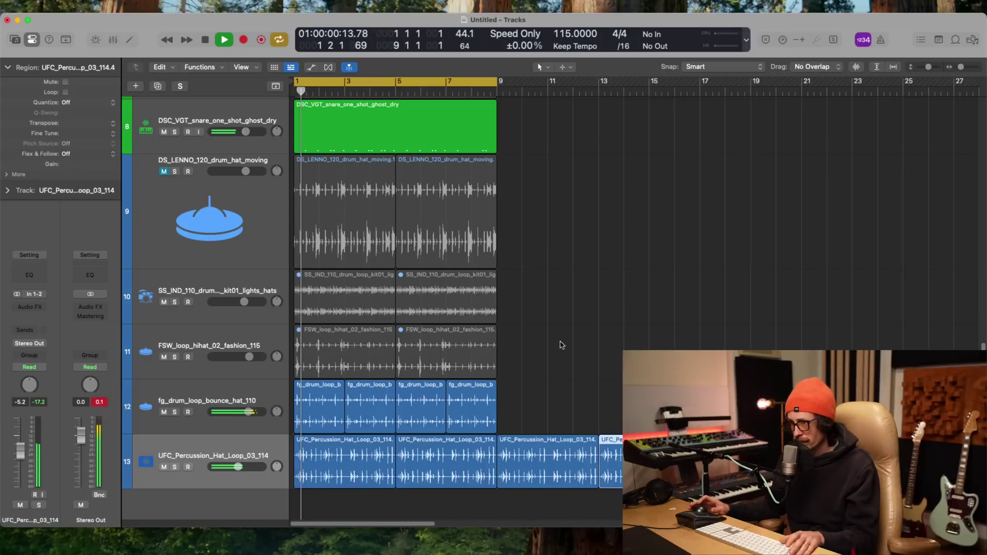
drag(560, 344, 628, 445)
key(Delete)
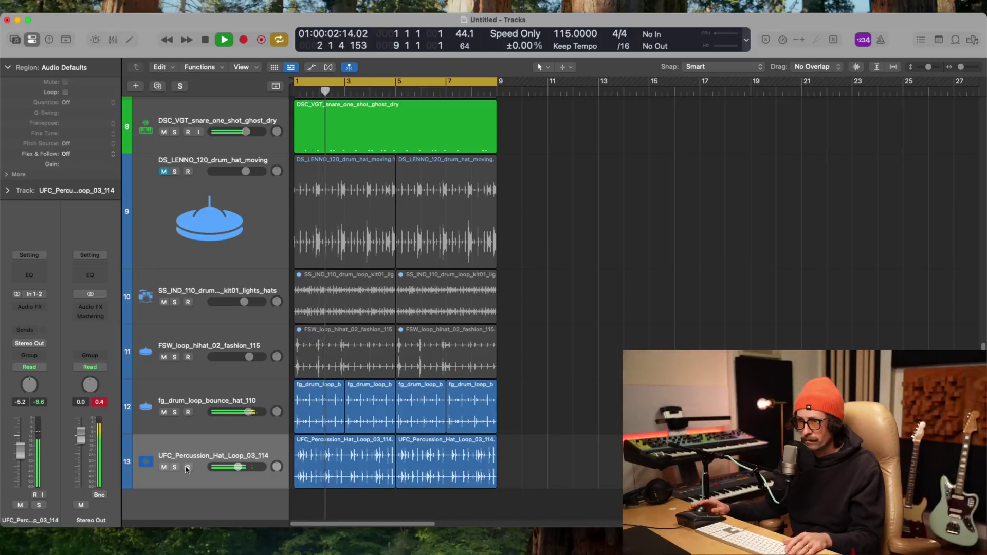
- Balance the hat loops during playback: UFC_Percussion_Hat_Loop_03_114 at -0.9 dB, fg_drum_loop_bounce_hat_110 at -5.9 dB and panned to -10
drag(238, 467, 244, 461)
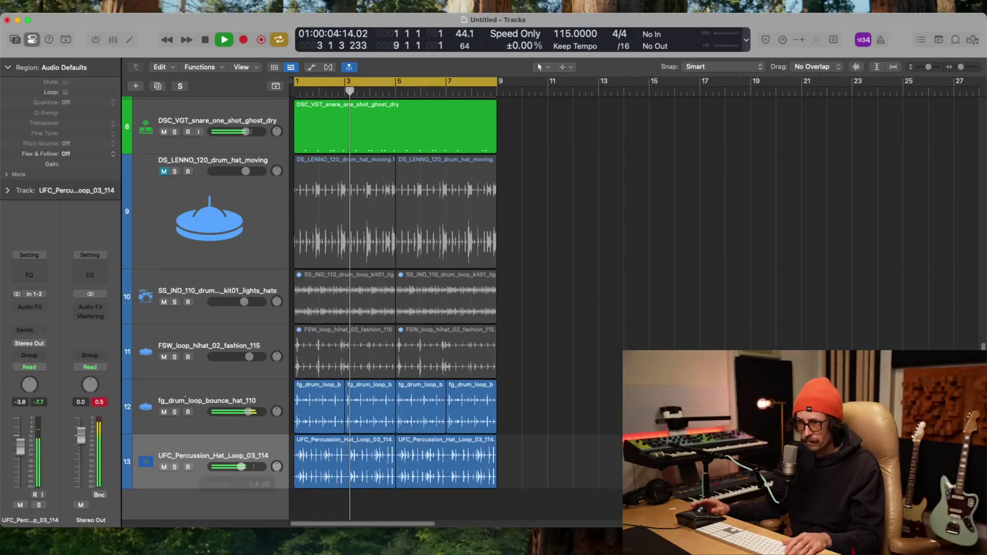
click(235, 416)
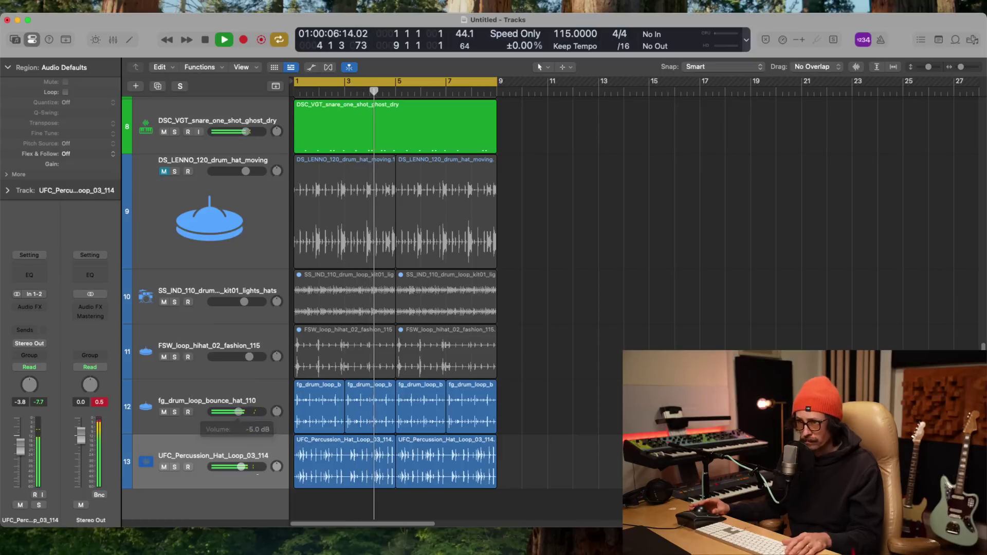
drag(241, 466, 245, 467)
drag(239, 411, 229, 412)
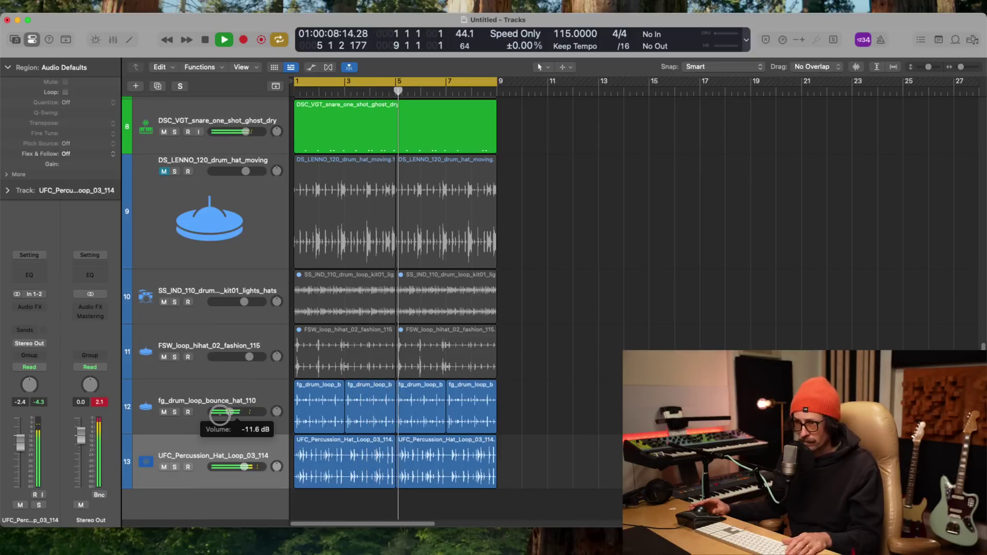
key(Return)
drag(245, 467, 247, 466)
drag(229, 414, 237, 407)
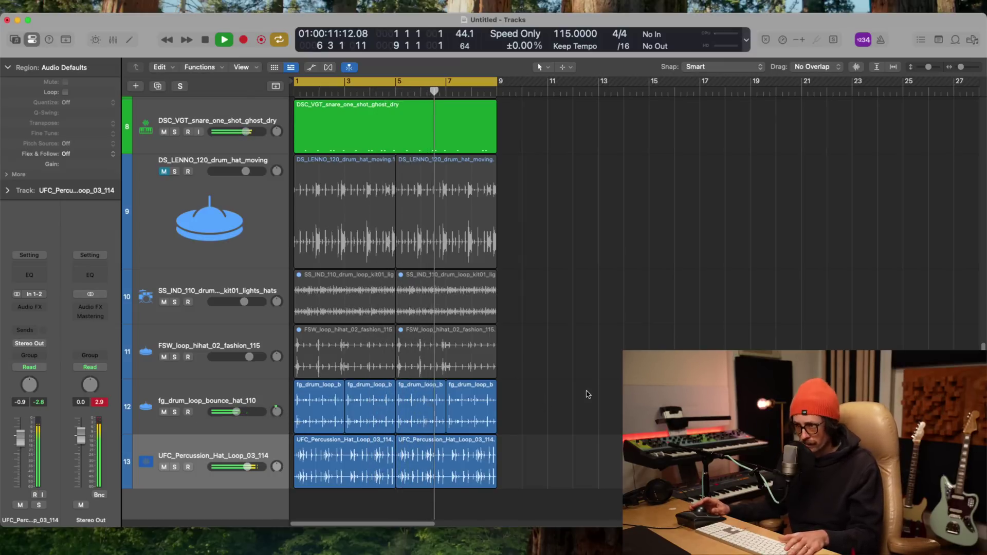
key(space)
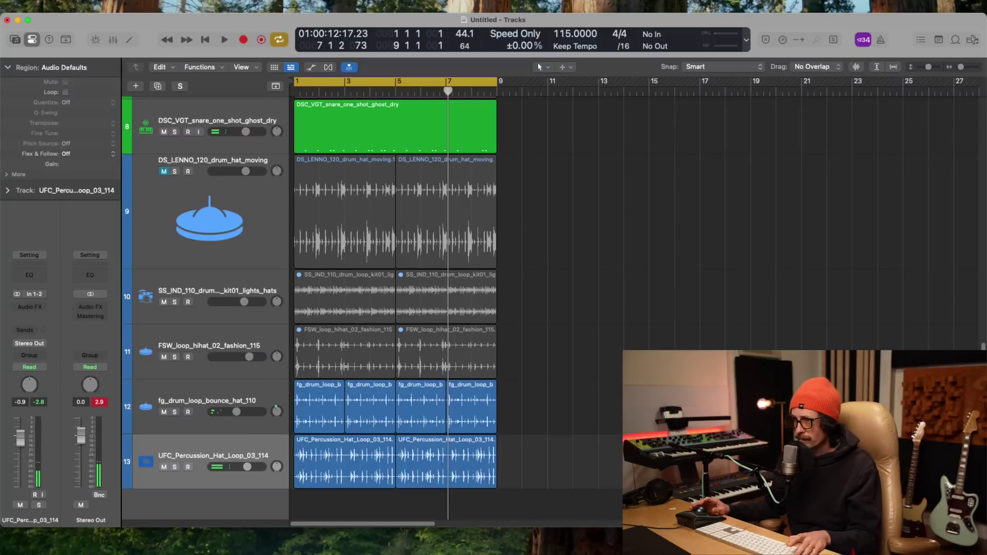
key(super+Tab)
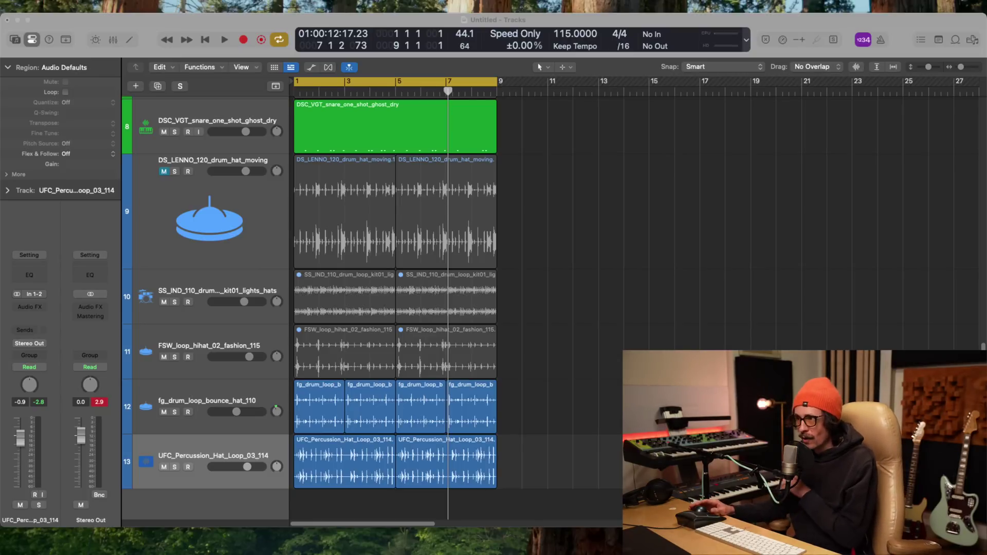
click(374, 452)
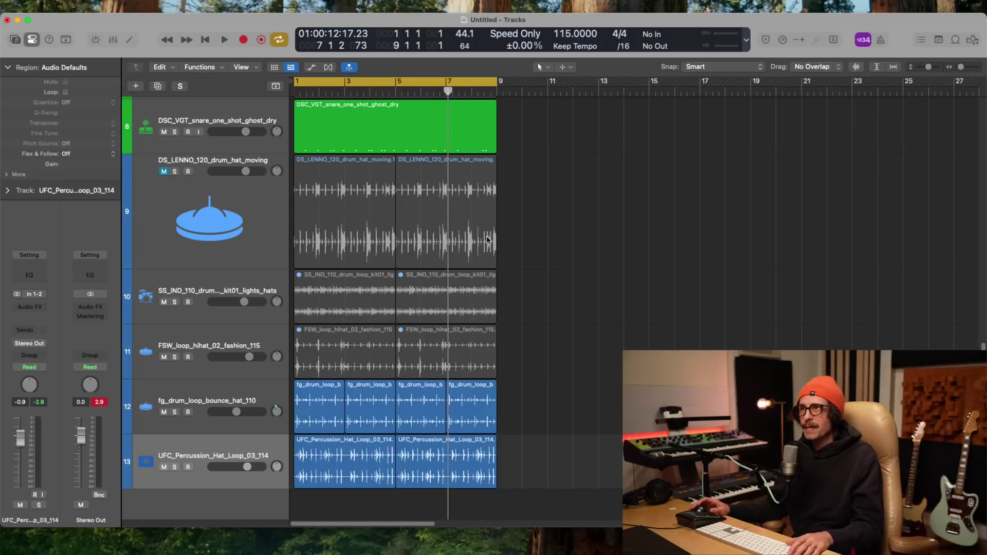
scroll(335, 394, down, 1)
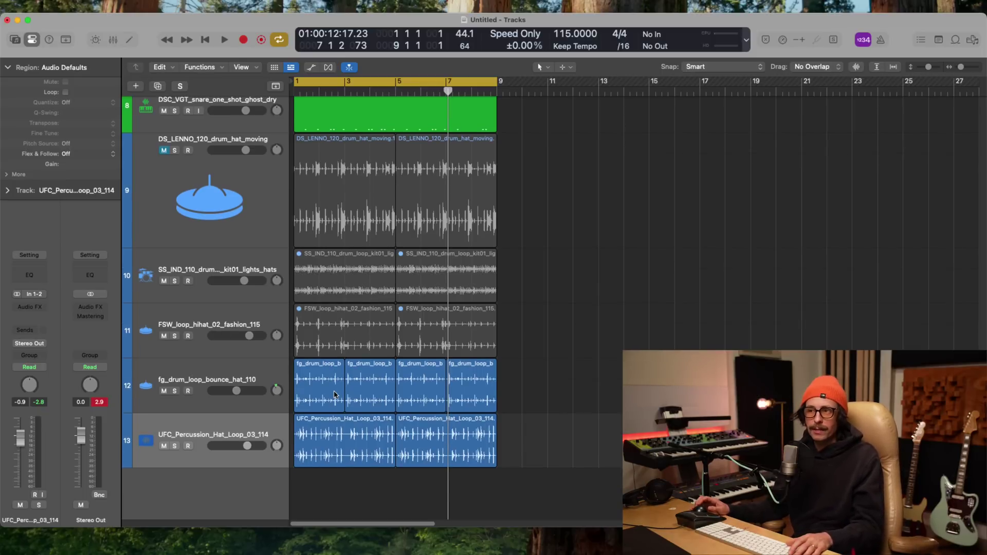
click(203, 307)
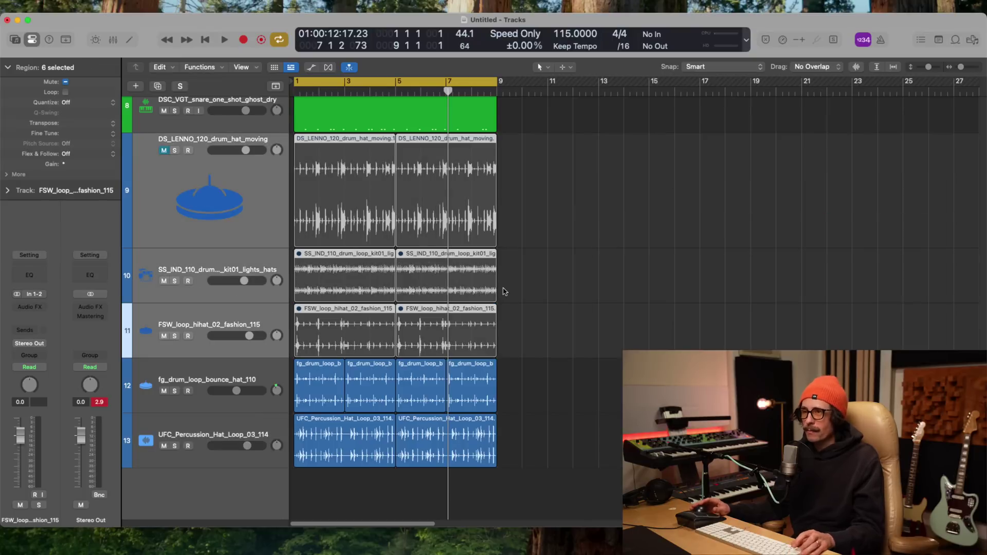
click(577, 279)
click(201, 386)
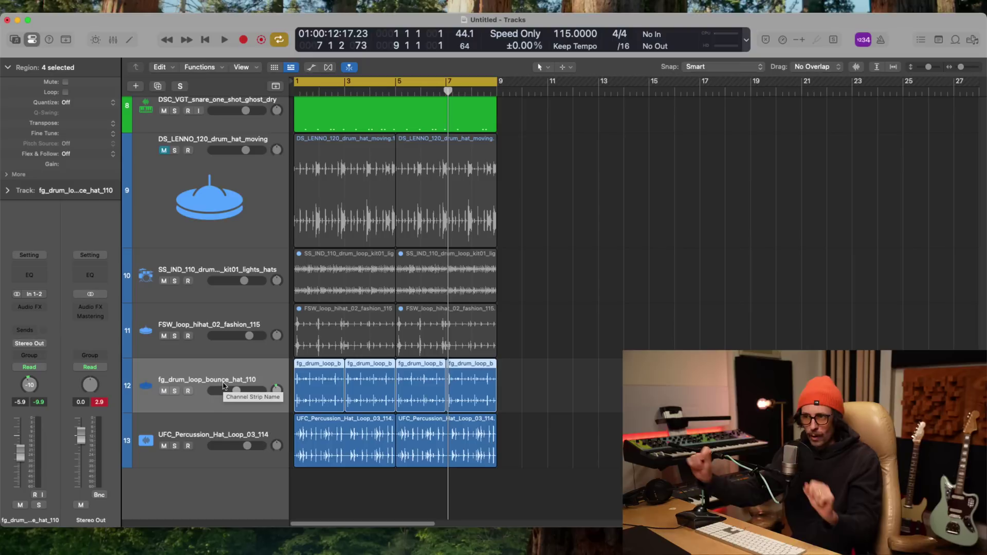
- Set the UFC_Percussion_Hat_Loop_03_114 track's volume to -9.8 dB and the fg_drum_loop_bounce_hat_110 track's volume to 0.0 dB
click(216, 433)
drag(238, 445, 223, 445)
drag(243, 391, 262, 379)
click(213, 380)
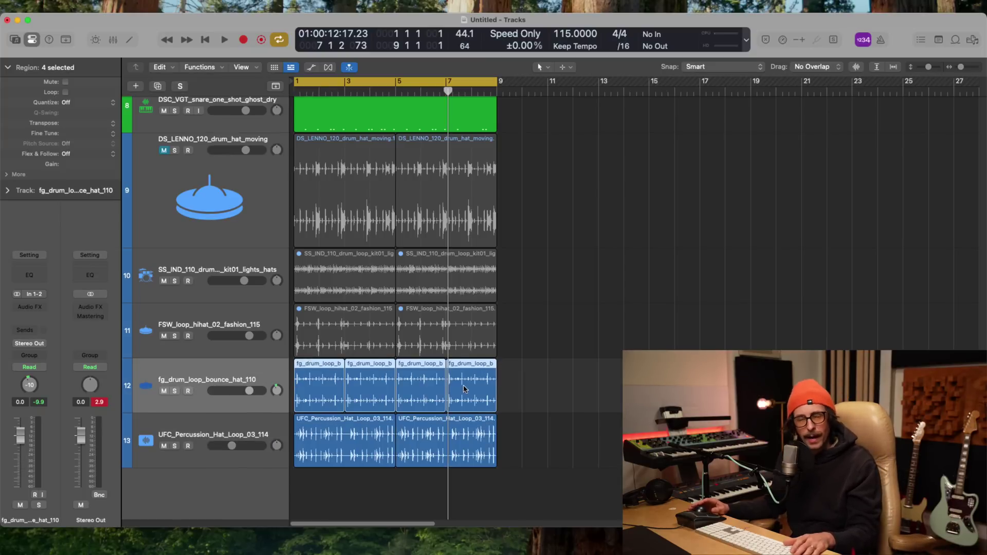
- Mute the fg_drum_loop_bounce_hat_110 track and select the UFC_Percussion_Hat_Loop_03_114 track
click(193, 432)
click(191, 385)
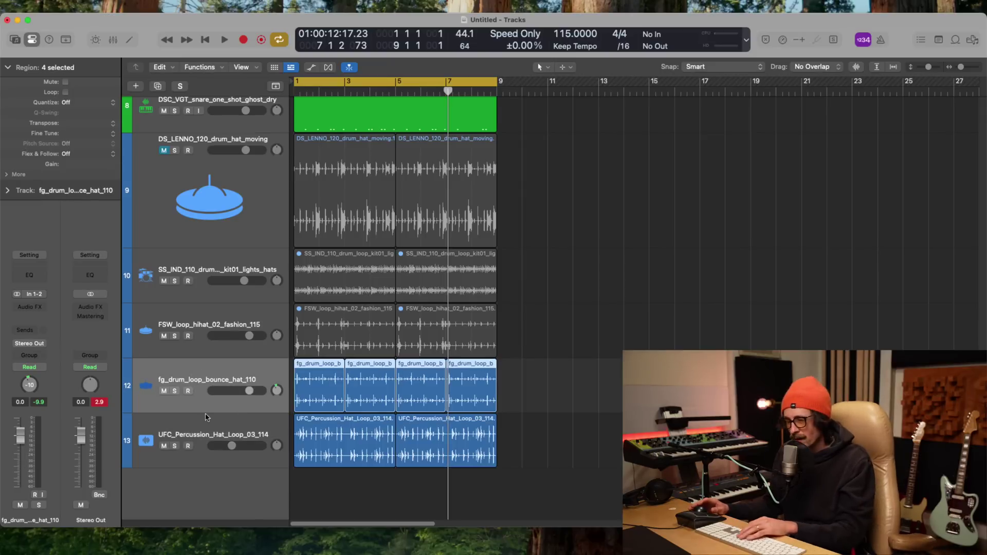
click(163, 391)
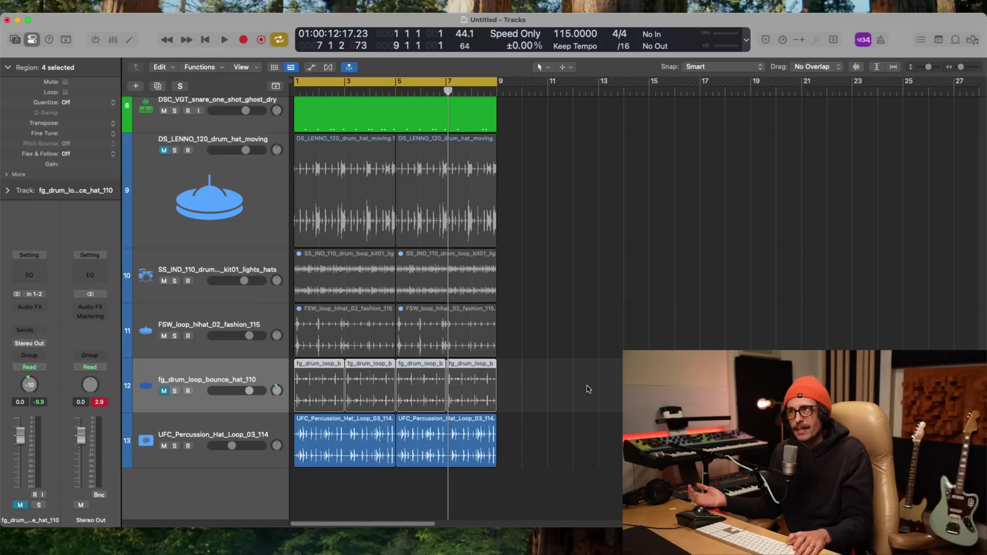
click(201, 428)
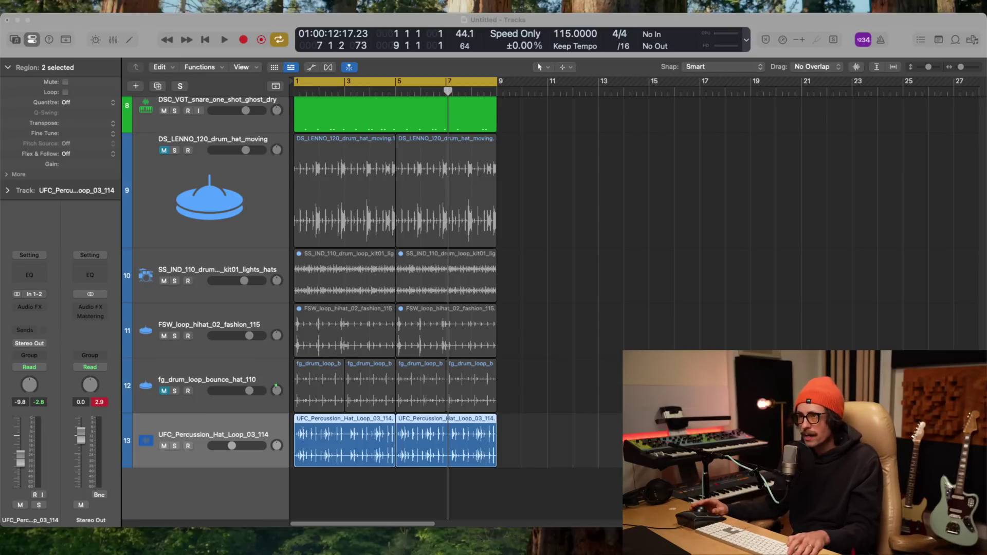
- Switch to Splice and search for tambourine samples
click(507, 283)
key(super+Tab)
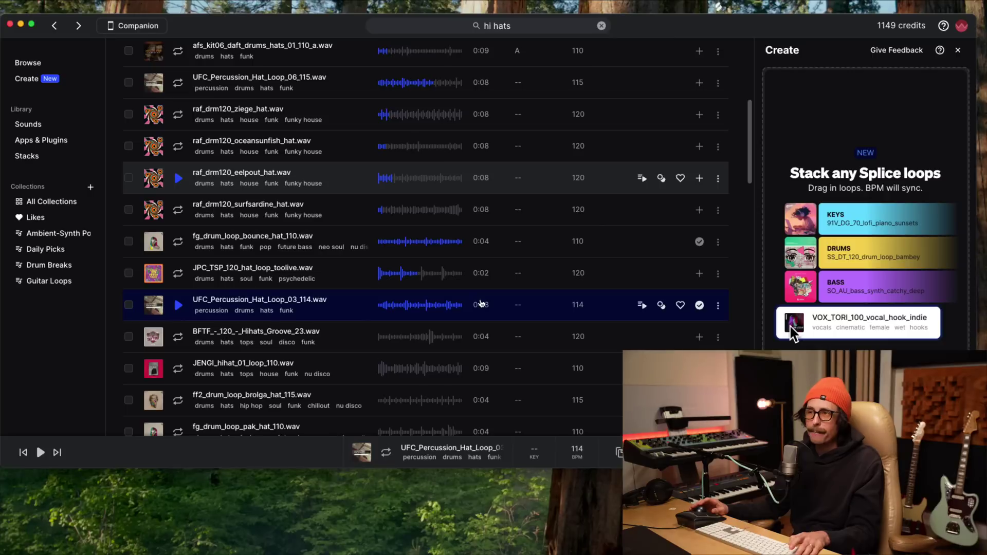
double_click(493, 30)
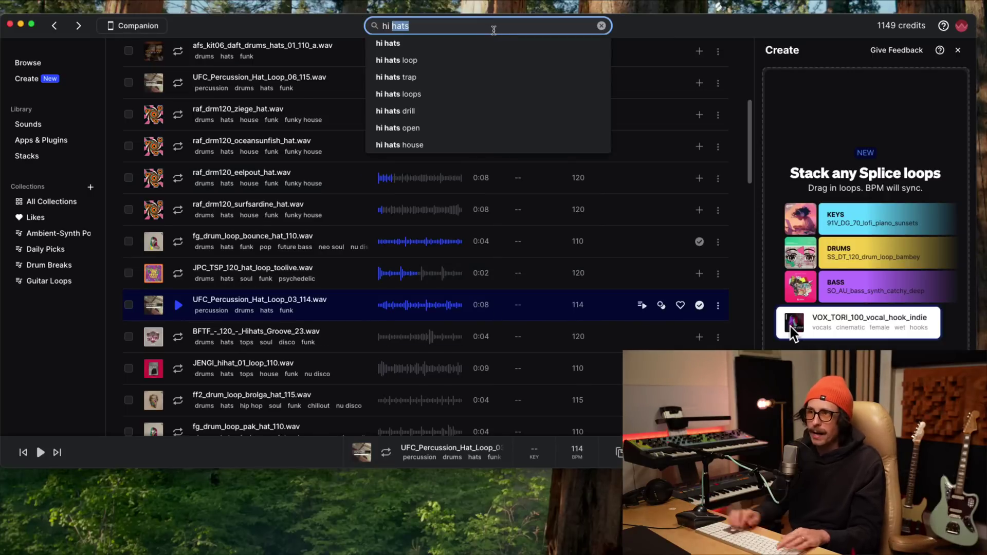
text(Tamb)
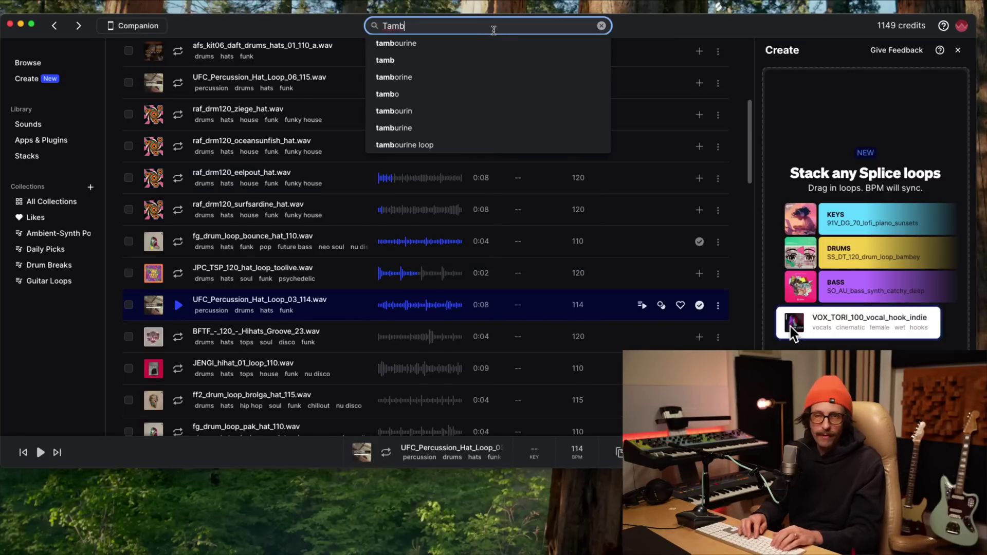
click(444, 45)
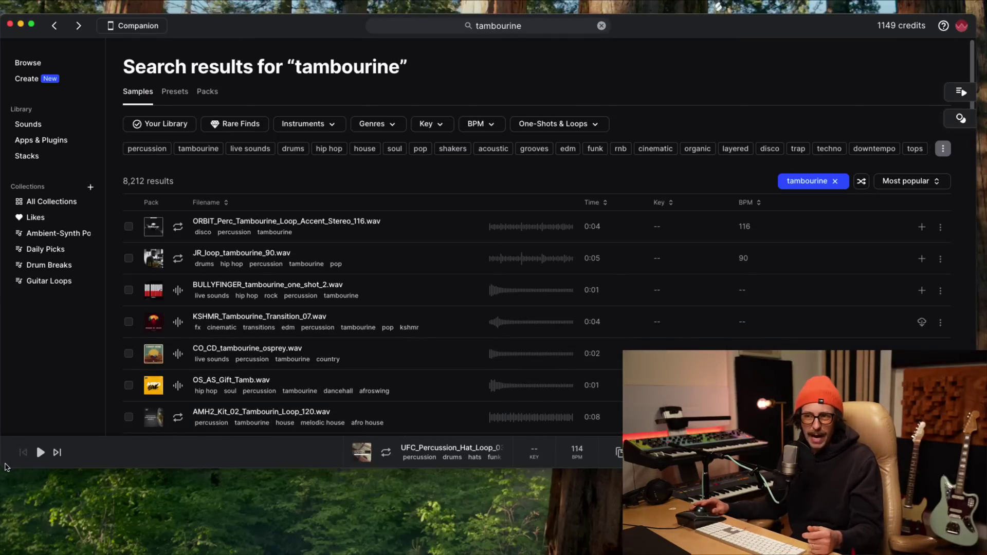
- Audition the tambourine samples from ORBIT_Perc_Tambourine_Loop_Accent_Stereo_116.wav down to CO_CD_115_tambourine_loop_sumac.wav
drag(5, 466, 5, 517)
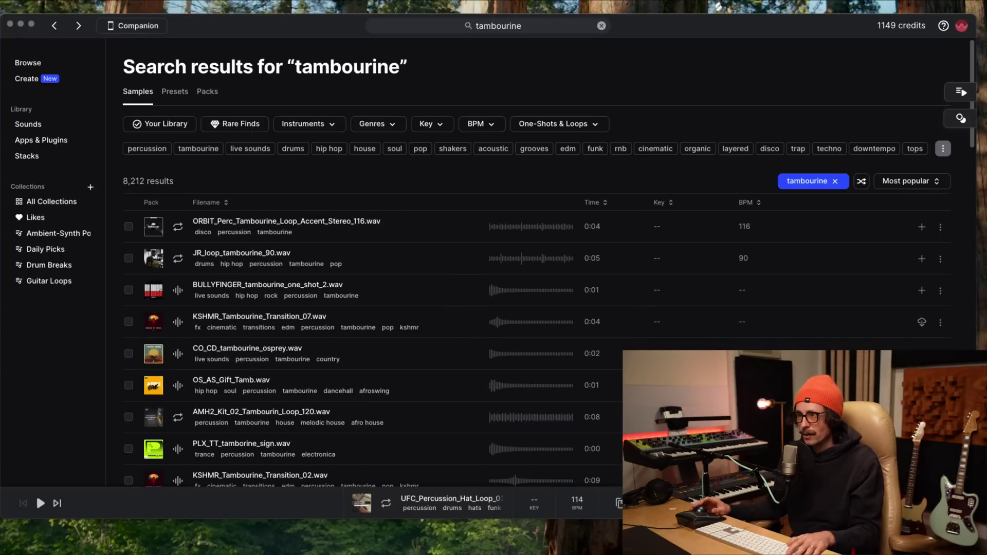
click(178, 227)
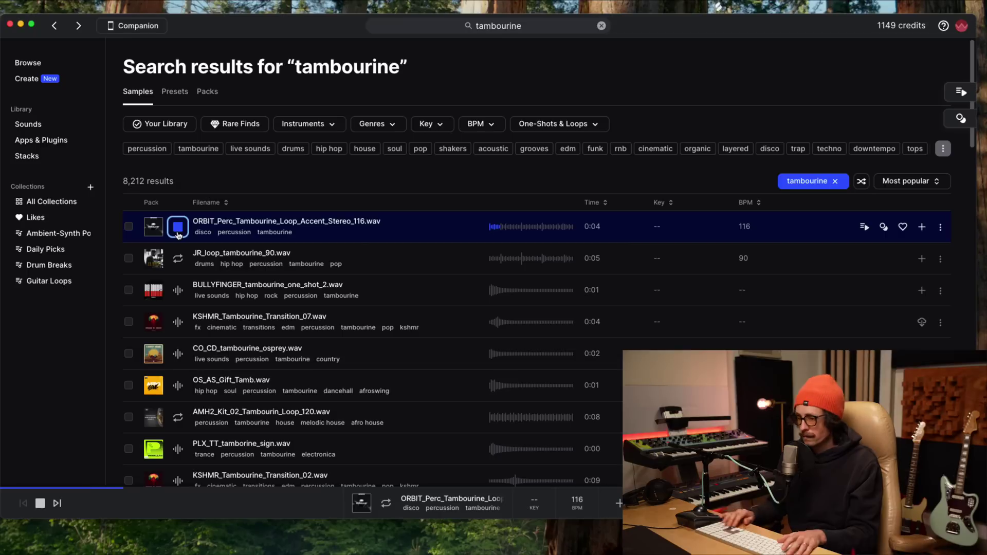
key(Down)
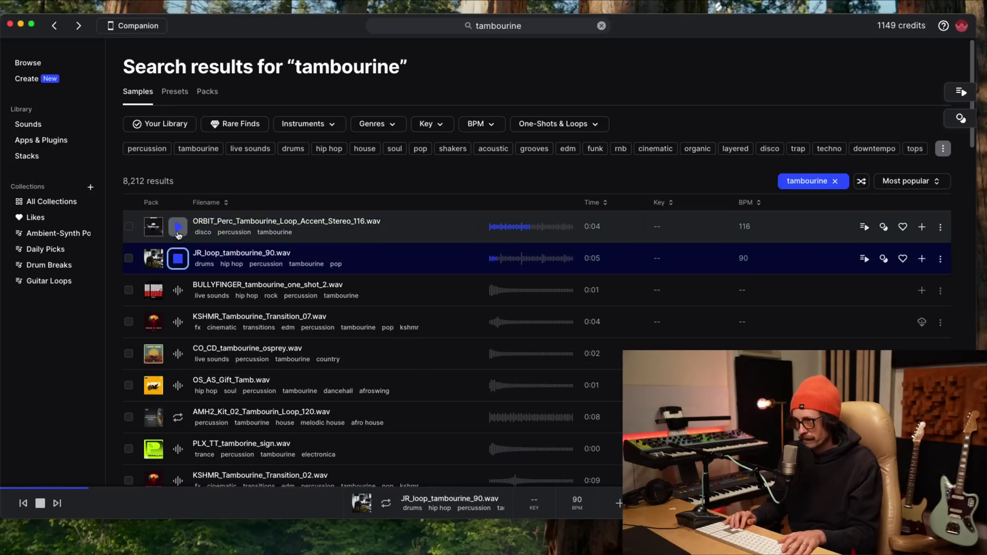
key(Down)
key(Down)
key(Down)
key(Down)
key(Down)
key(Down)
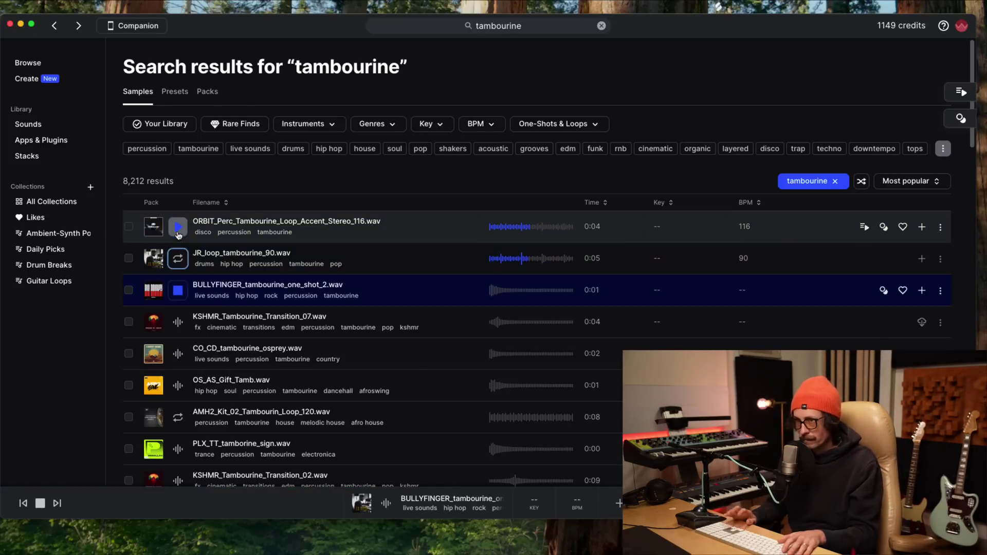
key(Down)
key(Down)
key(Down)
key(Down)
key(Down)
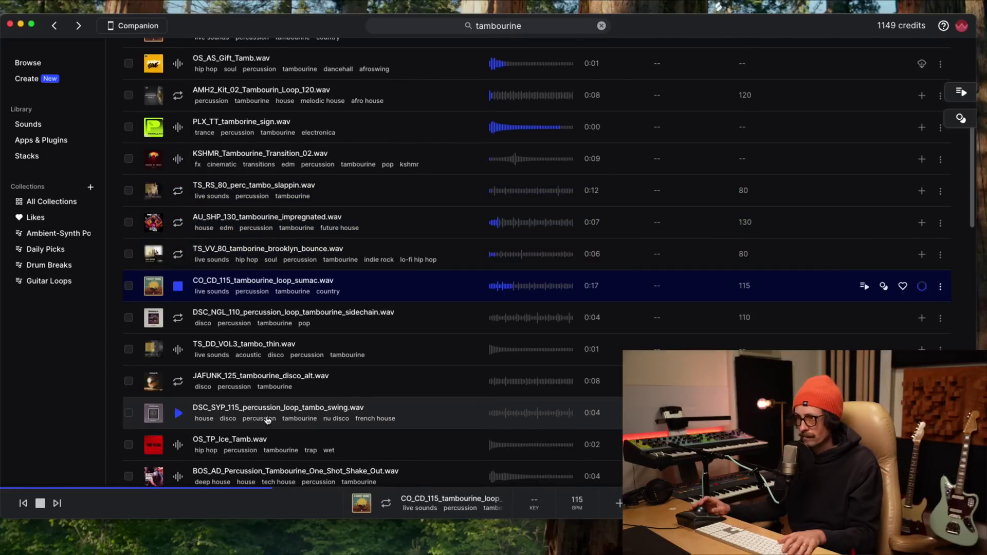
- Compare DSC_SYP_115_percussion_loop_tambo_swing.wav with CO_CD_115_tambourine_loop_sumac.wav and bring the sumac loop into Logic Pro as a new track
click(178, 414)
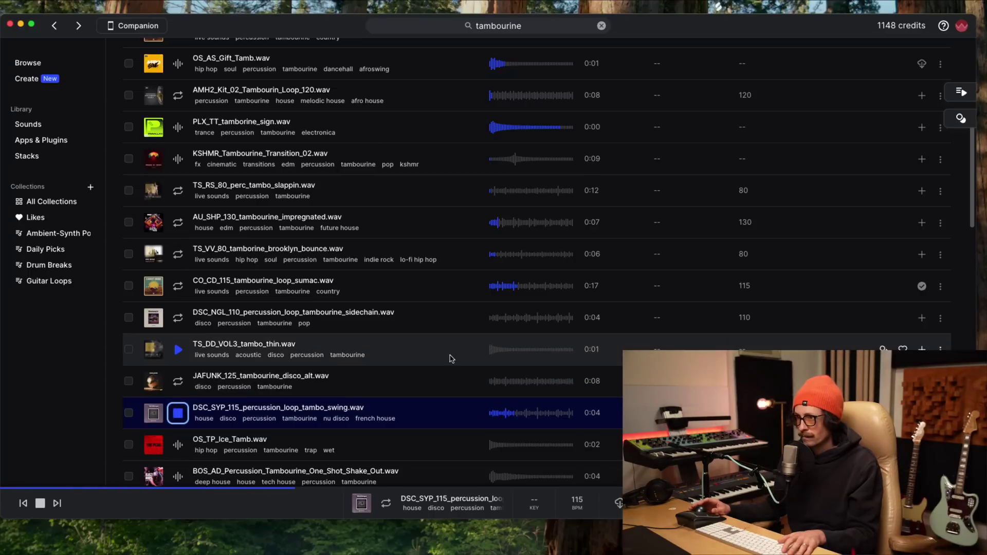
click(179, 286)
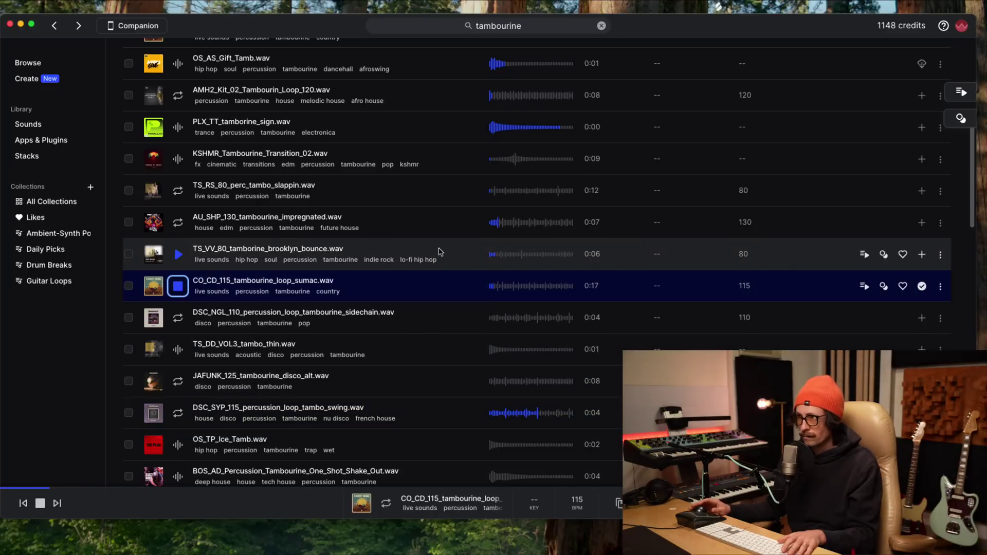
drag(199, 34, 822, 20)
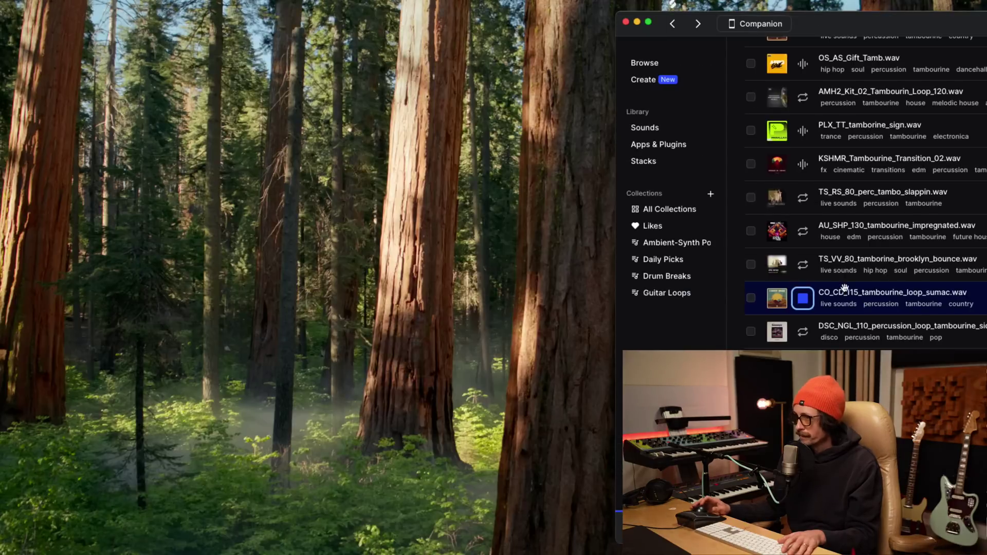
drag(300, 536, 234, 537)
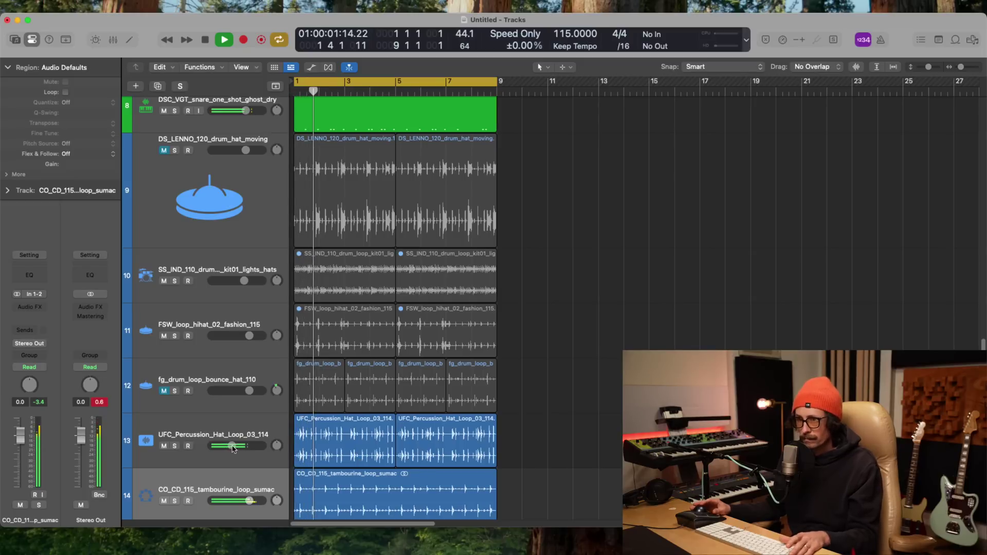
- Set the CO_CD_115_tambourine_loop_sumac track's volume to -2.5 dB and raise the UFC_Percussion_Hat_Loop_03_114 track's volume slightly
drag(249, 501, 243, 501)
click(233, 445)
drag(233, 445, 237, 445)
- Move the four muted hat loop tracks, DS_LENNO_120_drum_hat_moving through fg_drum_loop_bounce_hat_110, below the tambourine track
ctrl+alt+click(337, 324)
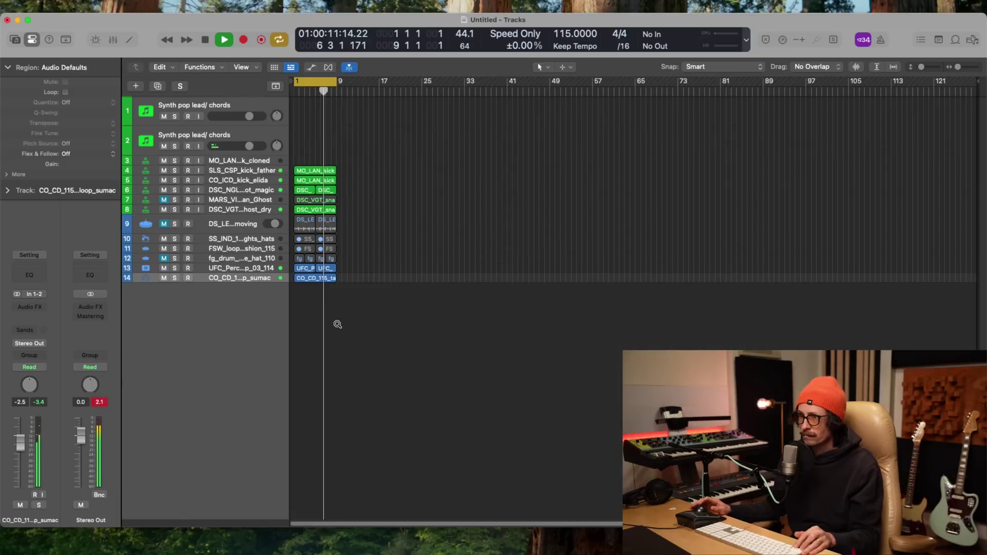
ctrl+alt+click(389, 147)
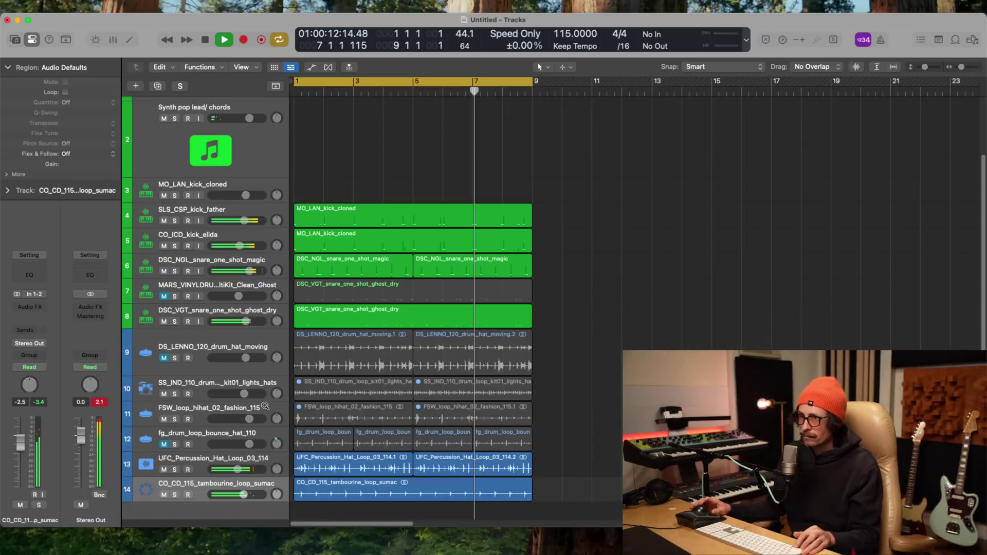
click(207, 436)
shift+click(208, 347)
drag(208, 347, 207, 518)
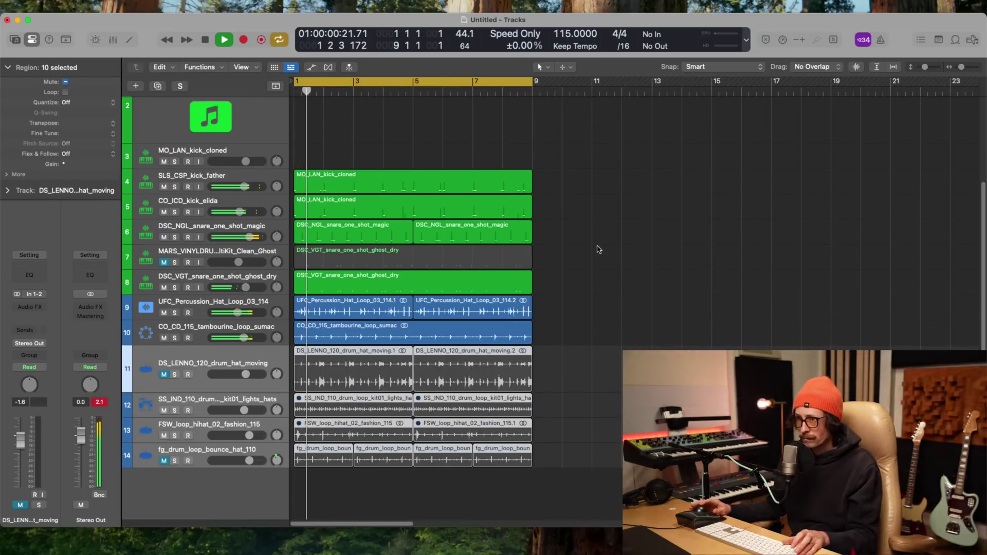
- Switch to Splice and search for clap samples
key(super+h)
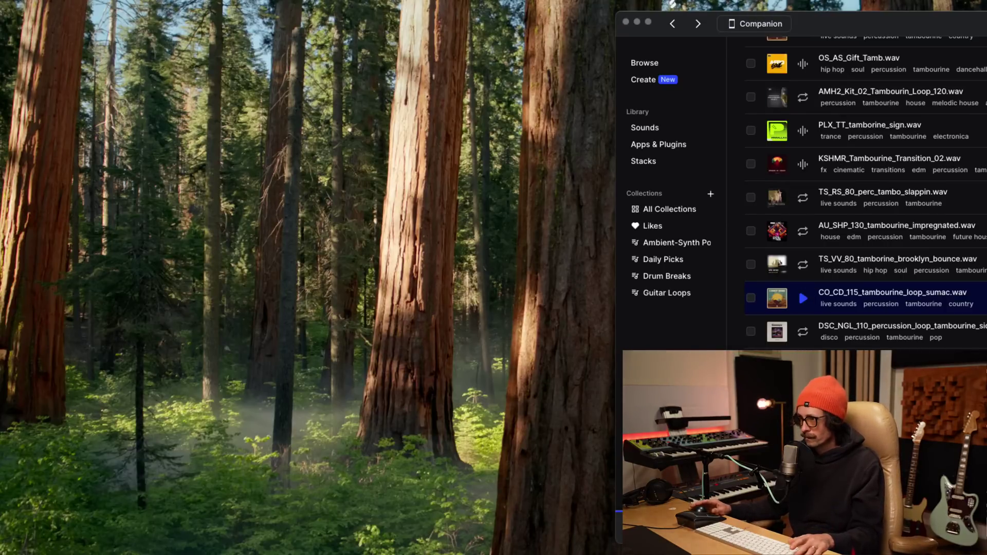
key(super+Tab)
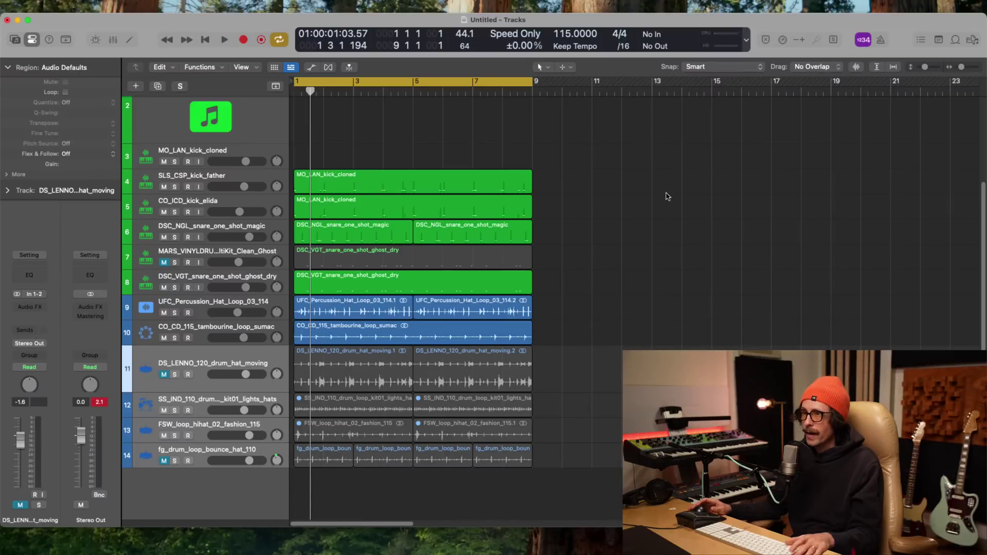
key(super+h)
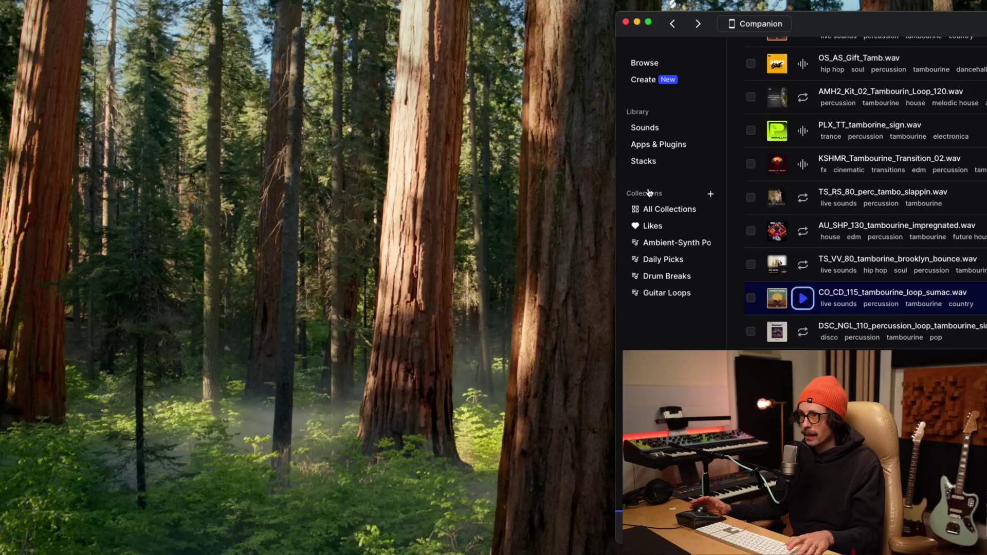
drag(824, 24, 369, 24)
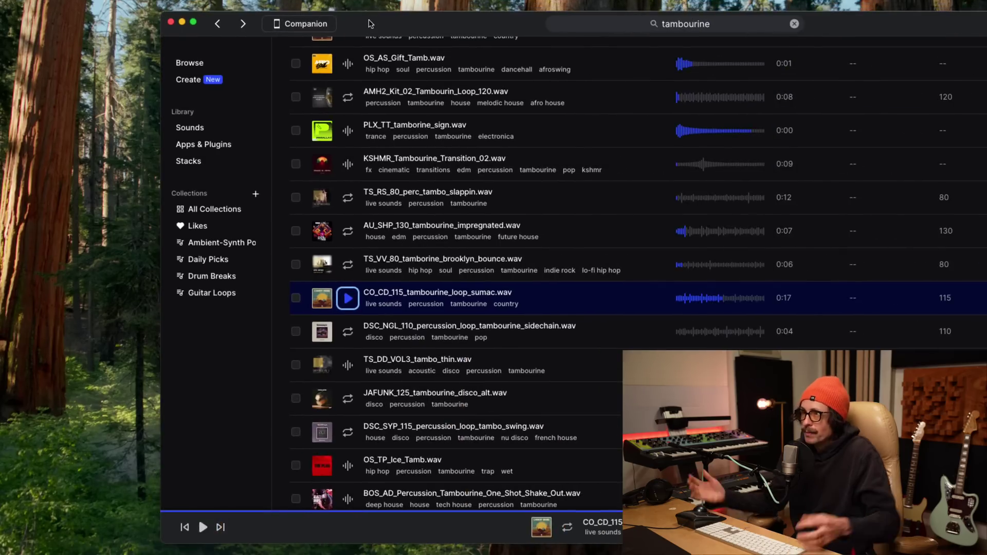
click(718, 25)
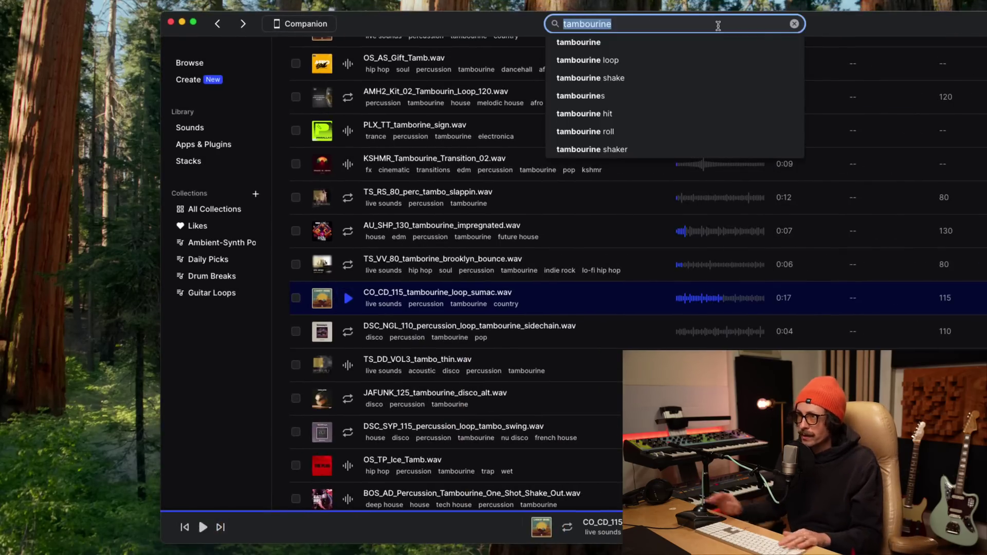
key(Return)
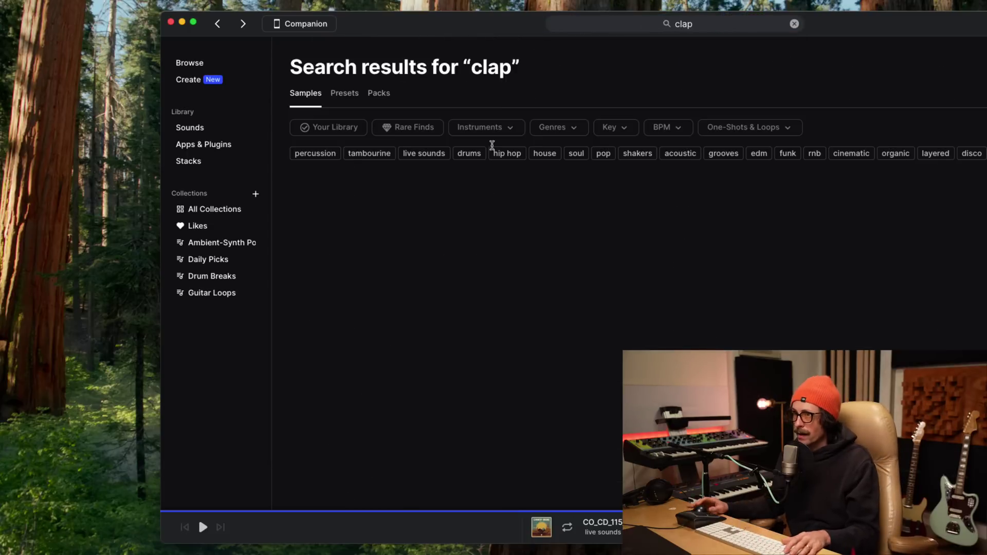
- Audition the first clap results and bring DSC_NGL_clap_one_shot_lays.wav into Logic Pro as a new track
click(345, 235)
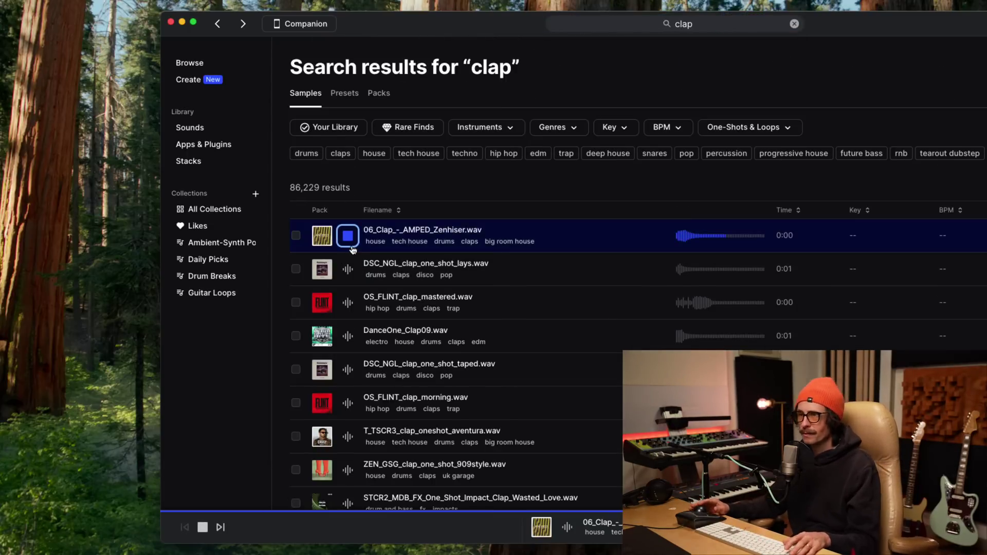
click(348, 269)
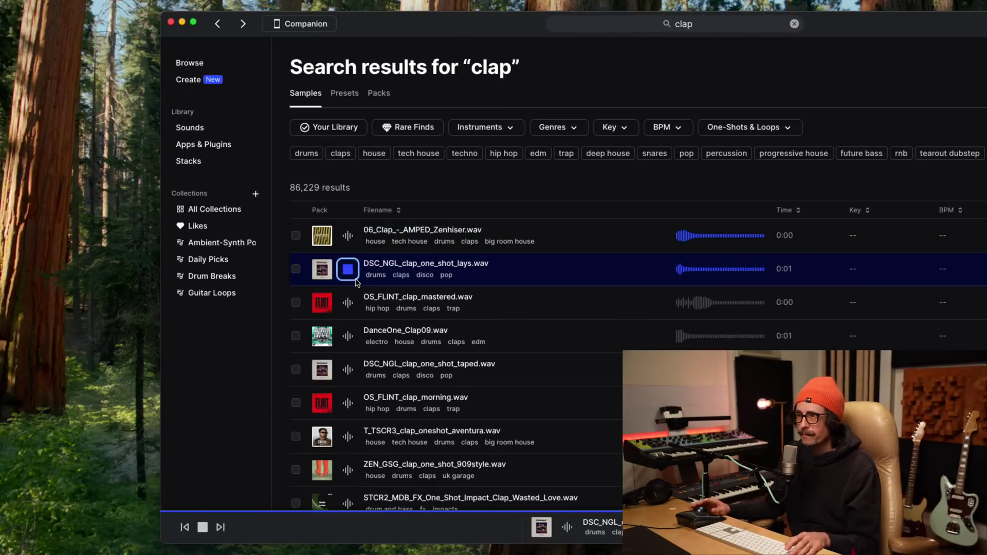
key(Down)
key(Up)
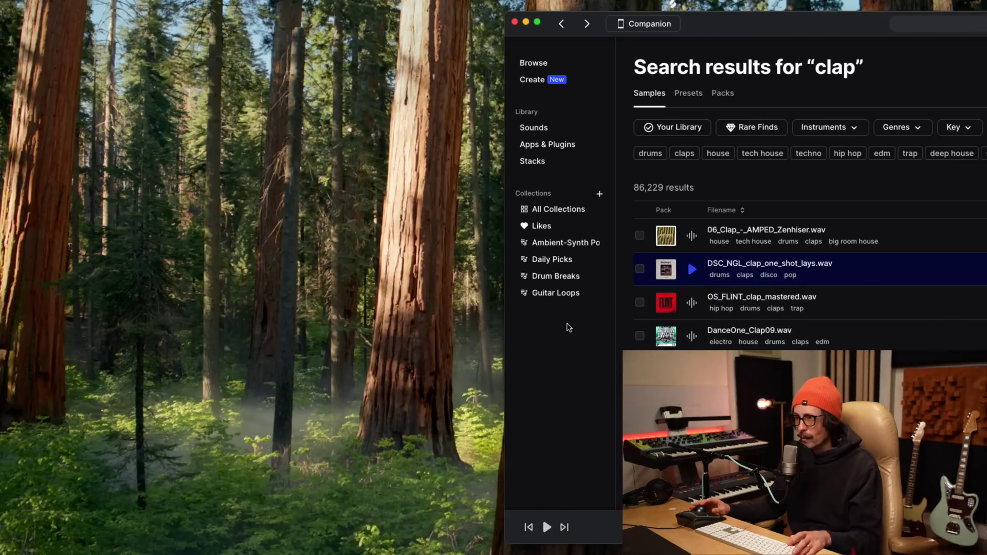
drag(712, 264, 183, 505)
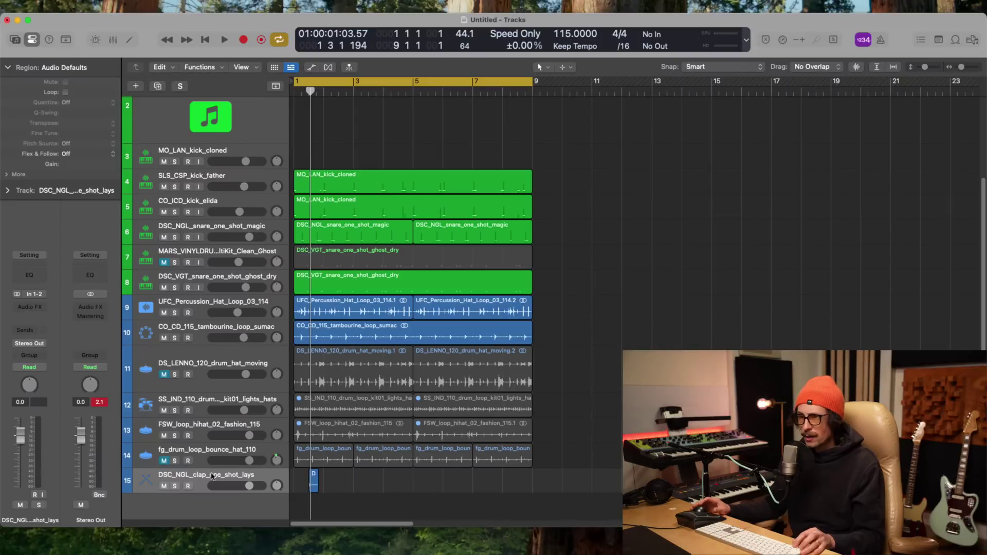
- Move the DSC_NGL_clap_one_shot_lays track directly below MO_LAN_kick_cloned and place the DSC_VGT_snare_one_shot_ghost_dry track beneath it
drag(281, 505, 291, 173)
drag(676, 166, 284, 417)
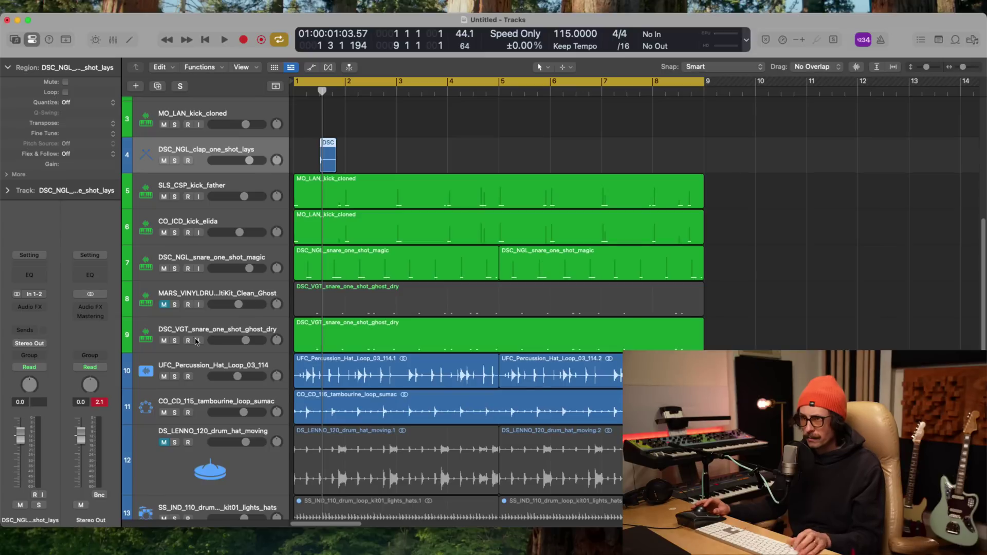
drag(205, 330, 205, 191)
ctrl+alt+click(324, 189)
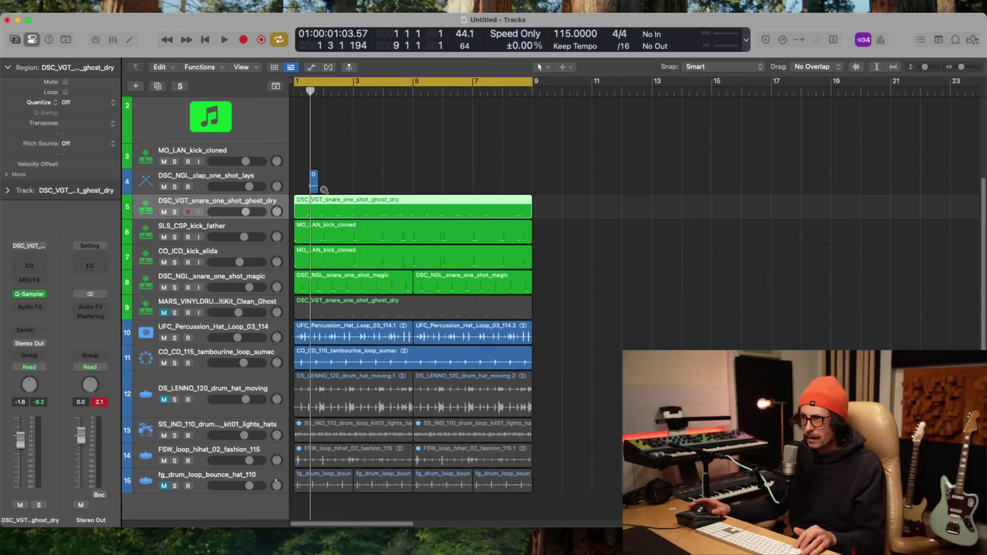
- Select the tracks from MO_LAN_kick_cloned through fg_drum_loop_bounce_hat_110 and color all their regions orange-brown
click(207, 153)
scroll(468, 184, up, 3)
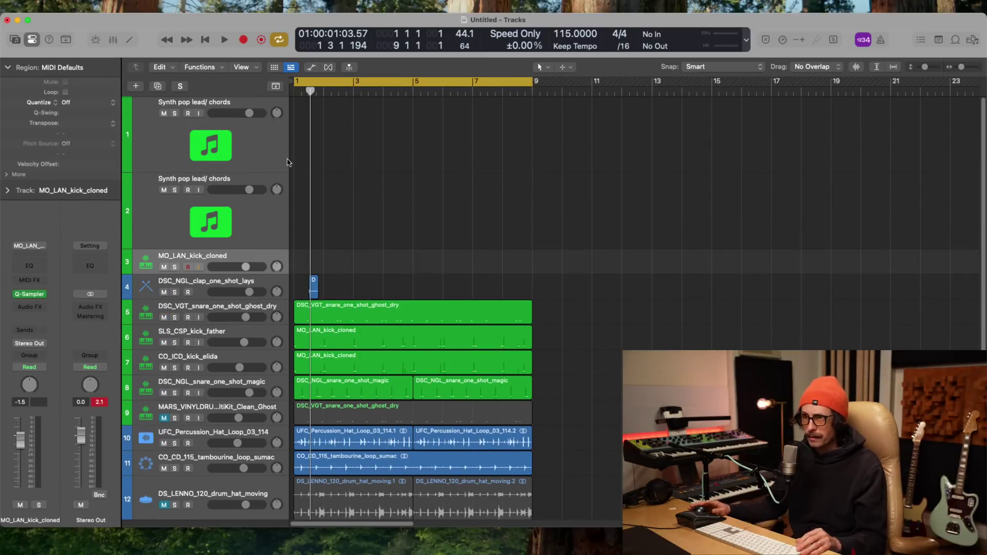
scroll(238, 286, down, 5)
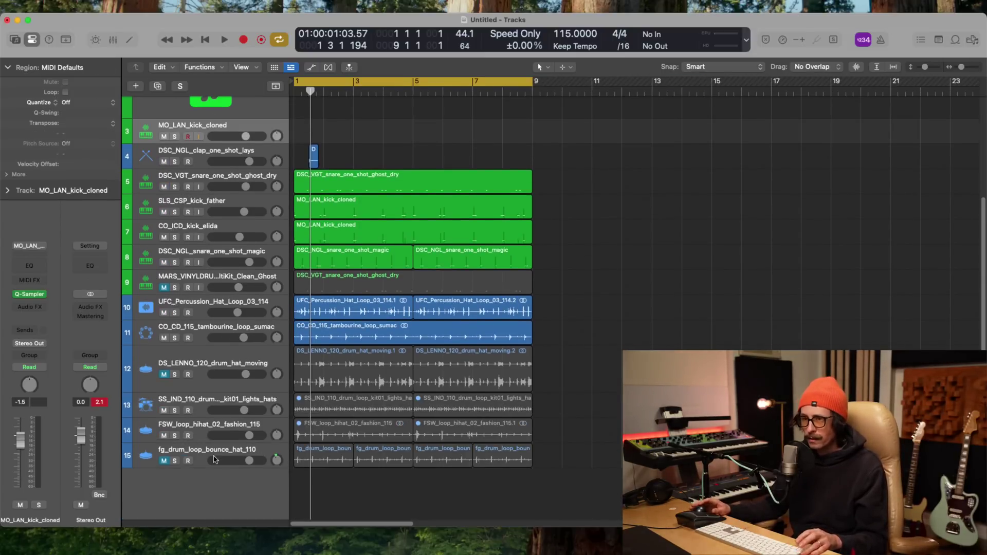
shift+click(202, 455)
key(alt+c)
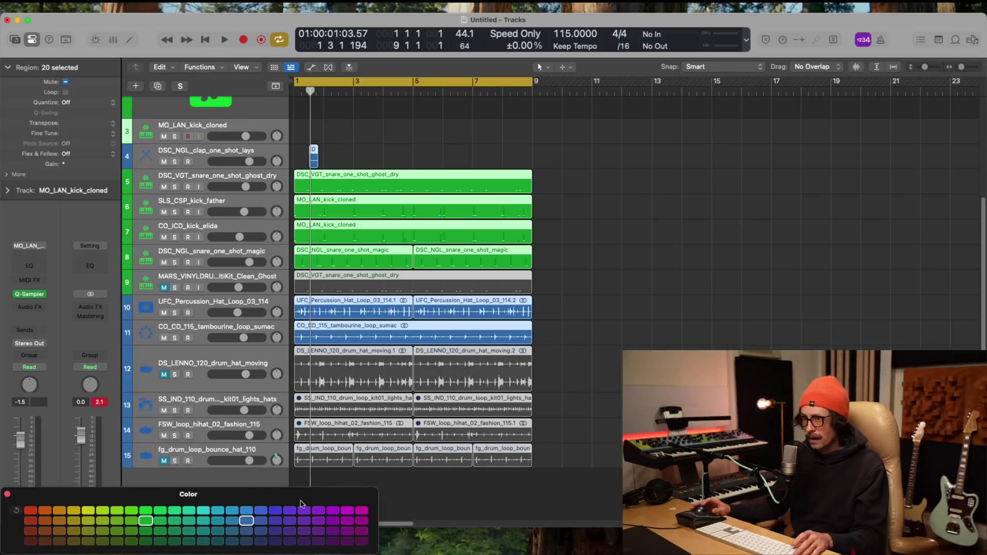
drag(198, 493, 456, 215)
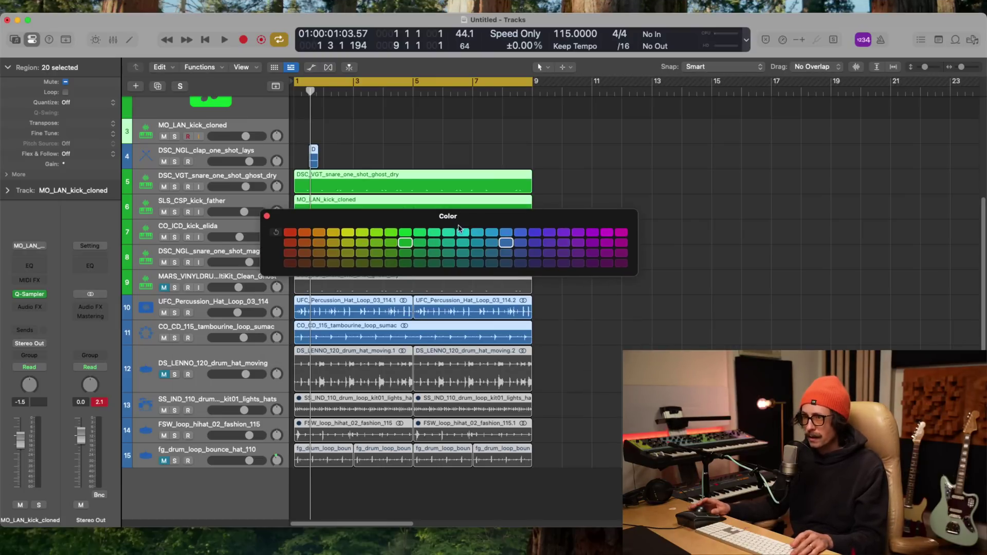
click(319, 244)
- Deselect the regions and give the selected drum and percussion tracks the same orange-brown color
click(564, 286)
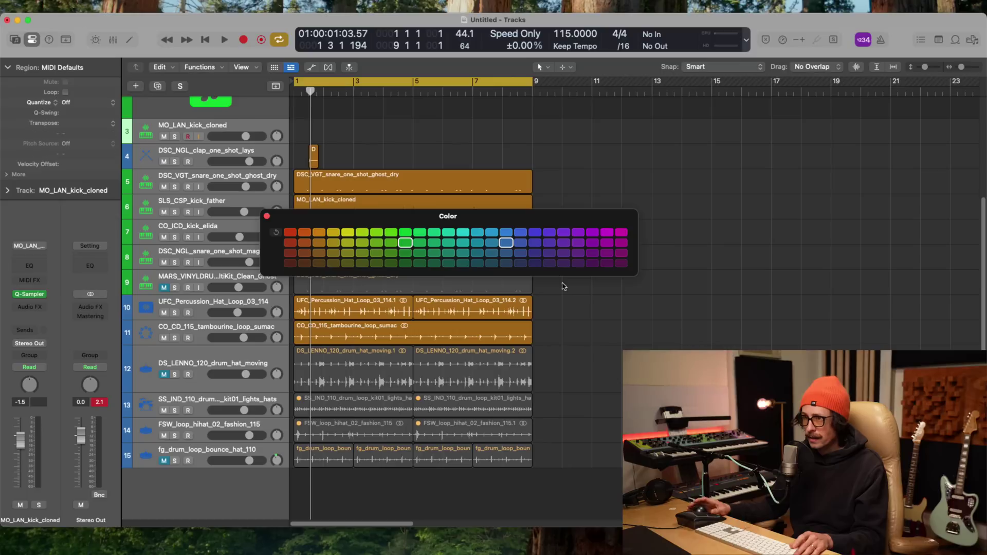
click(317, 244)
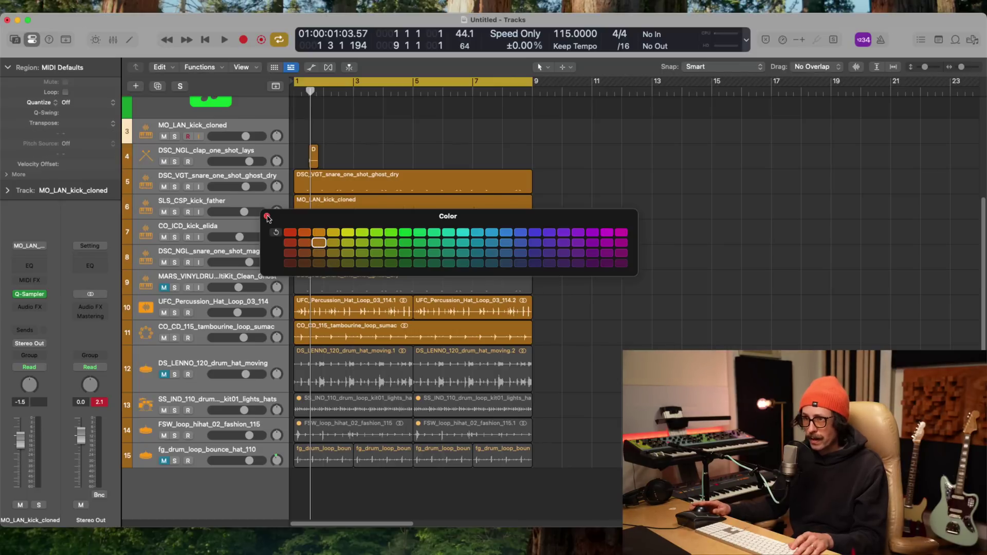
click(266, 216)
- Color both Synth pop lead/ chords tracks bright blue-violet
scroll(637, 223, up, 5)
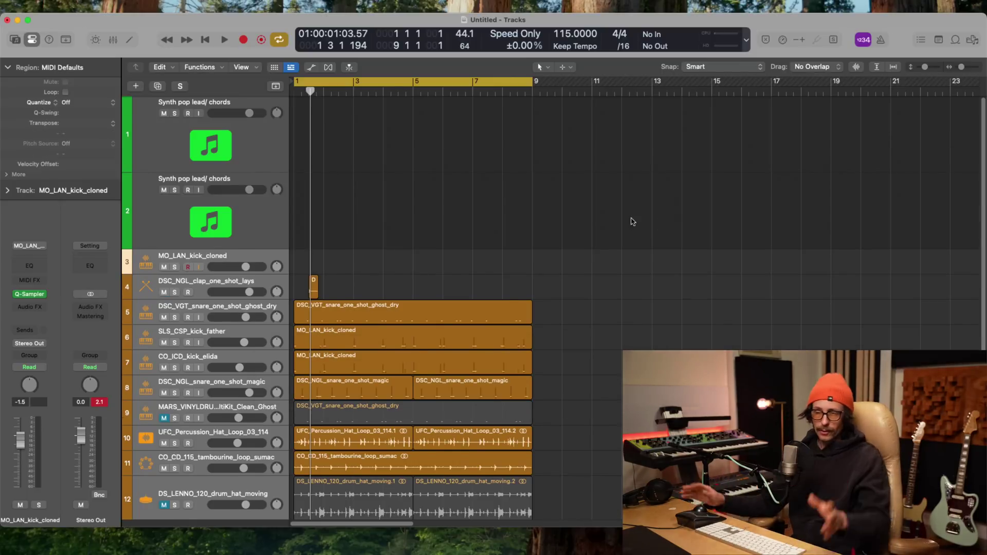
click(225, 210)
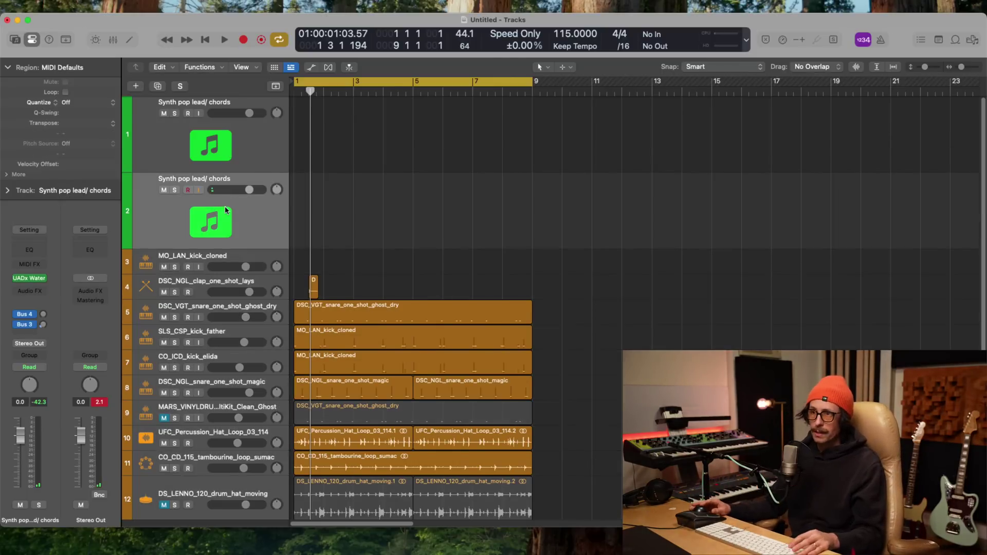
shift+click(216, 146)
key(alt+c)
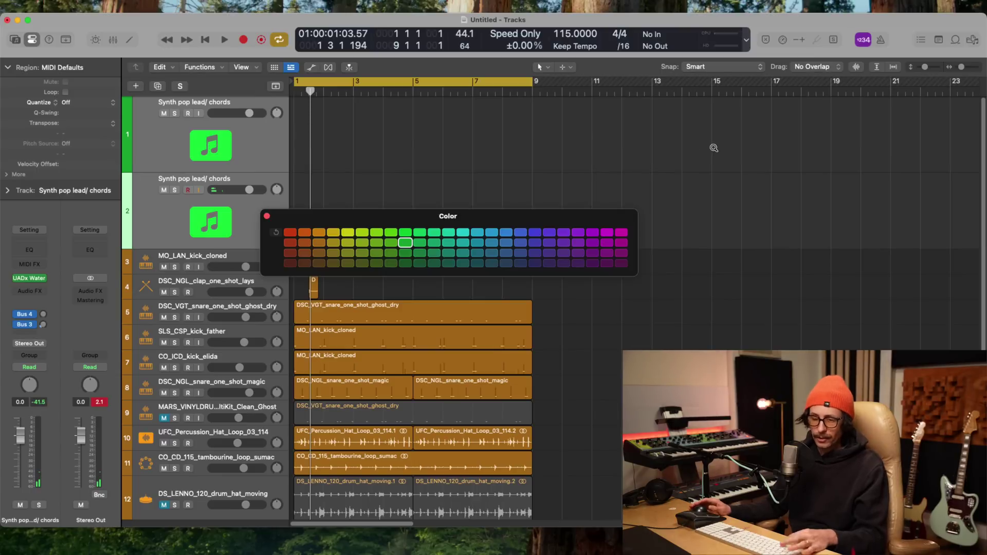
click(539, 233)
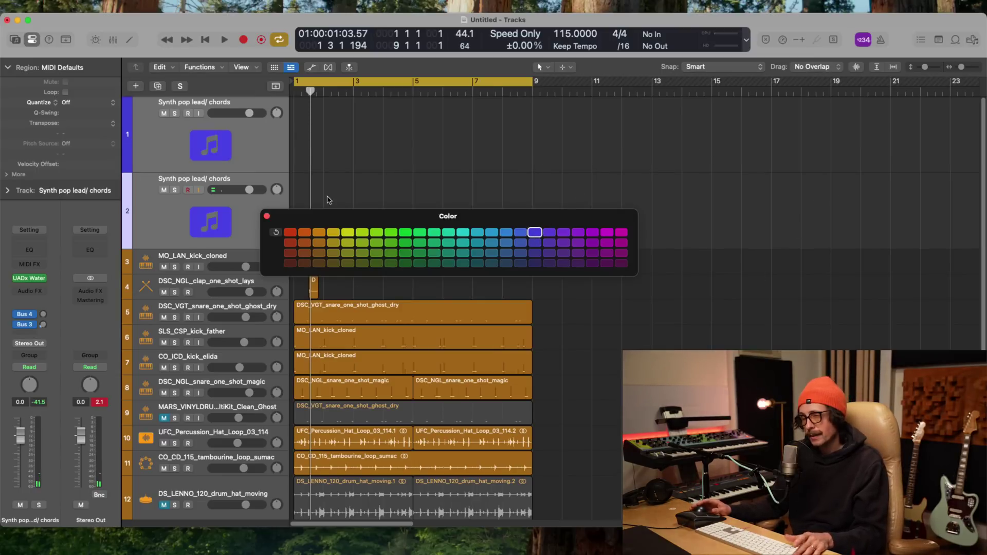
click(267, 216)
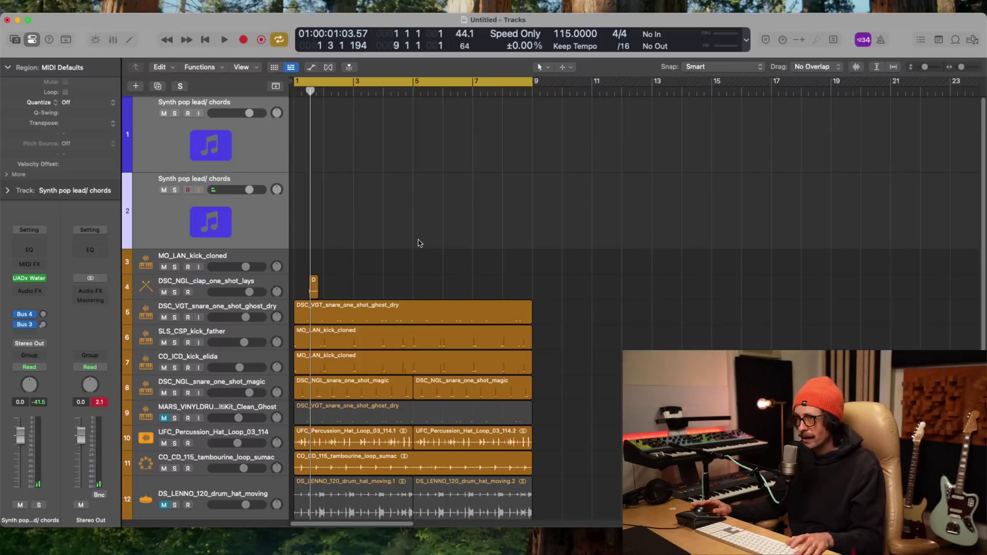
- Lower the DSC_NGL_clap_one_shot_lays track's volume and reposition its clap region from the first bar to the start of bar 2
drag(542, 215, 329, 345)
scroll(445, 323, left, 2)
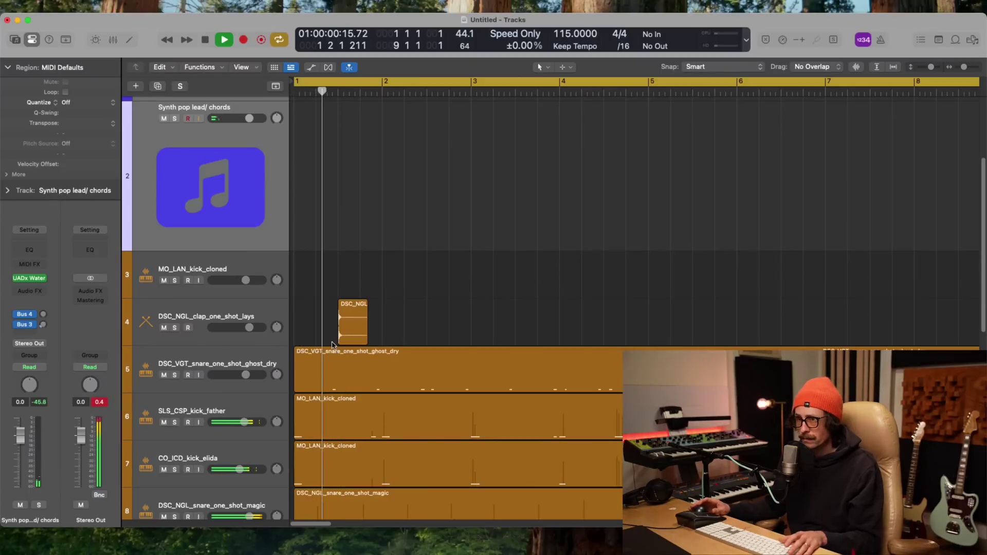
drag(348, 335, 327, 334)
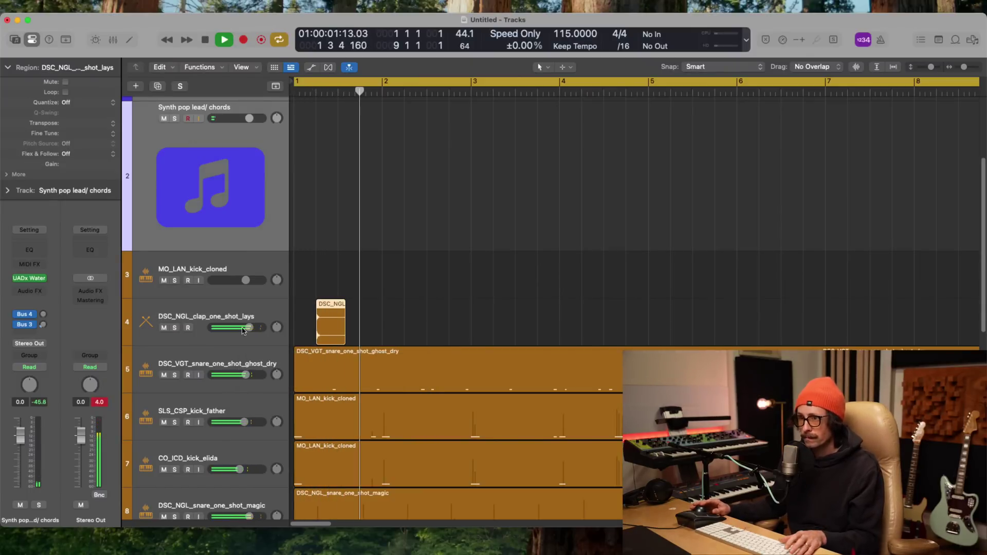
drag(243, 331, 233, 330)
drag(339, 325, 400, 326)
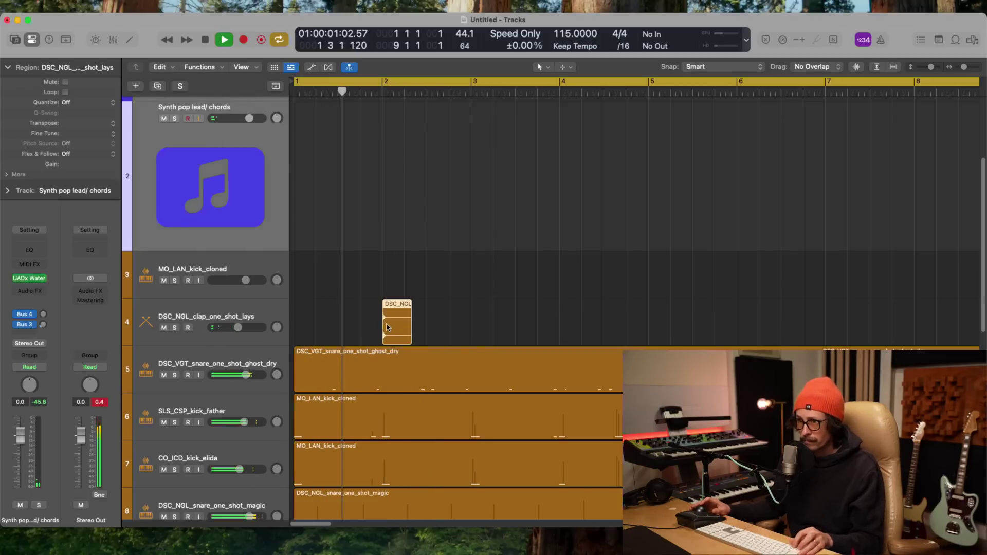
- Stop playback and move the DSC_NGL_snare_one_shot_magic track directly below the DSC_NGL_clap_one_shot_lays track
key(space)
scroll(450, 427, down, 4)
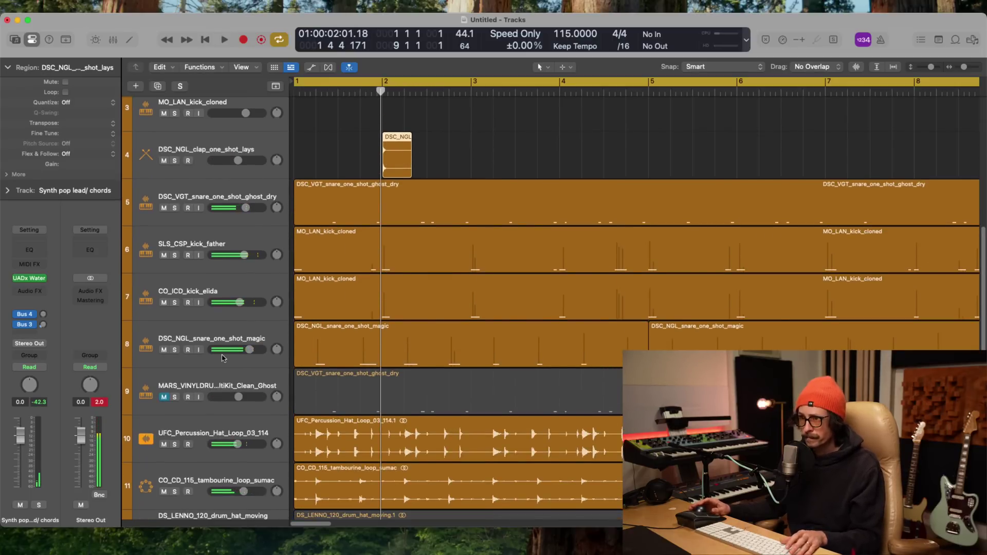
drag(204, 336, 208, 202)
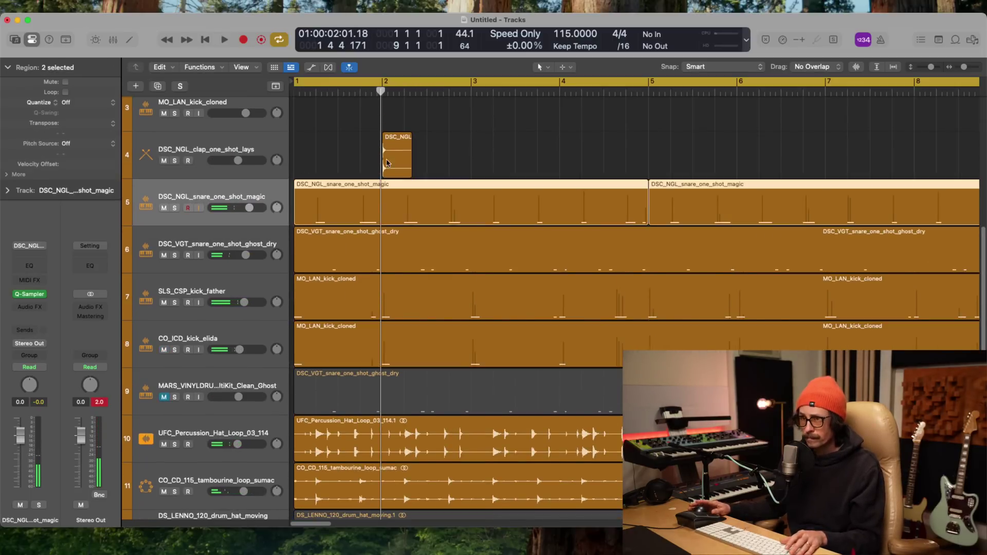
- Align the clap region with the snare on beat 4 of bar 1, position 1 4 1 1, and play it back
ctrl+alt+click(517, 227)
click(344, 153)
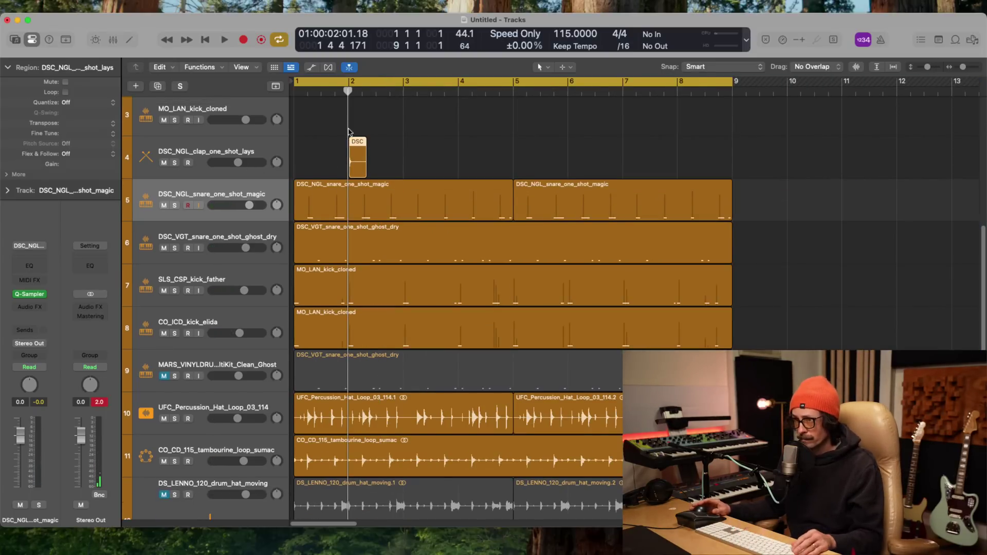
drag(348, 119, 480, 181)
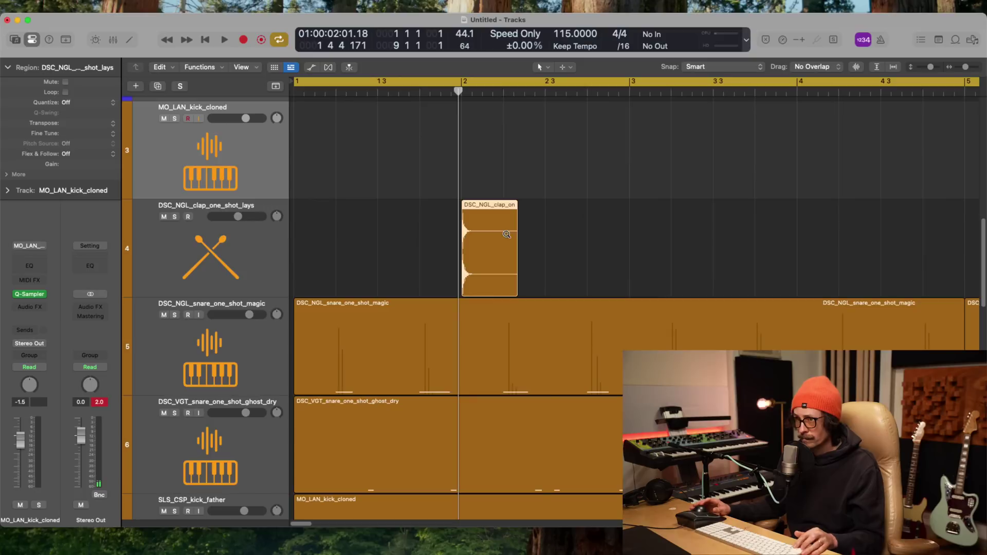
drag(492, 261, 451, 267)
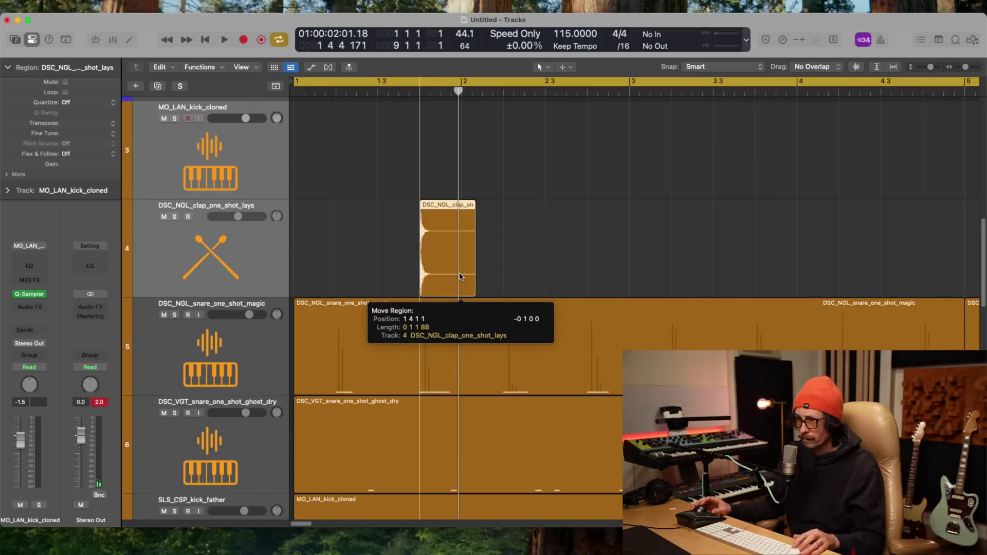
key(space)
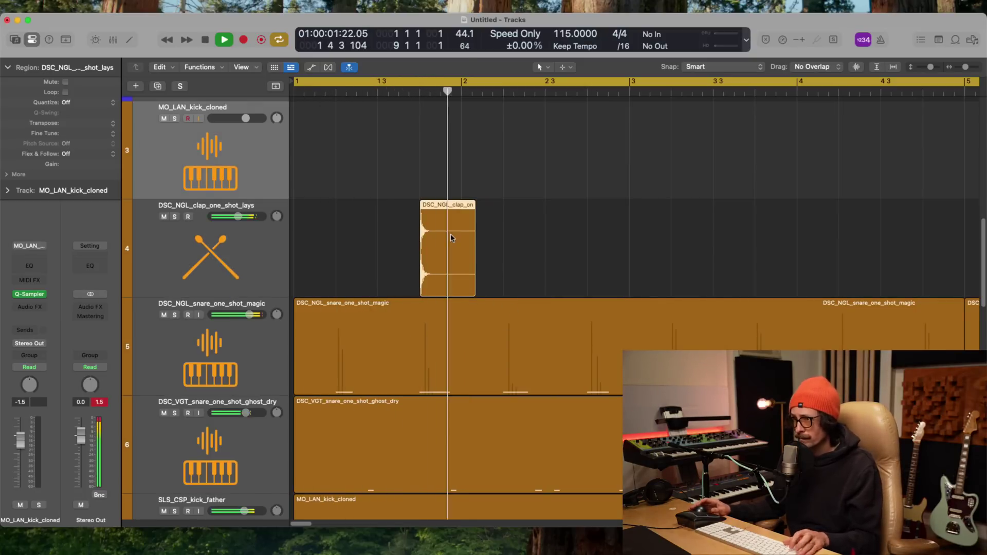
- Copy the clap region to beat 4 of every bar from 2 through 8, leaving all regions deselected
ctrl+alt+click(466, 386)
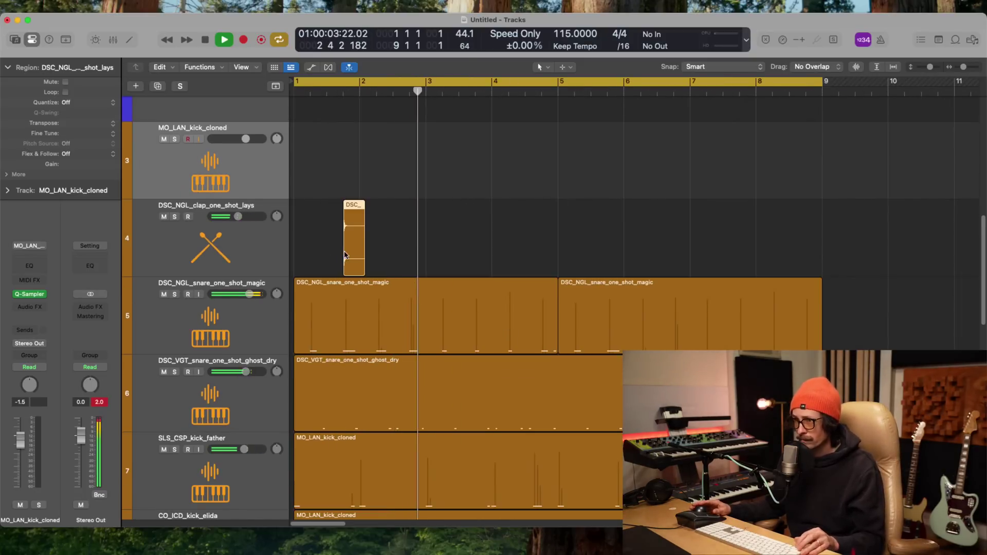
drag(356, 252, 814, 211)
click(379, 221)
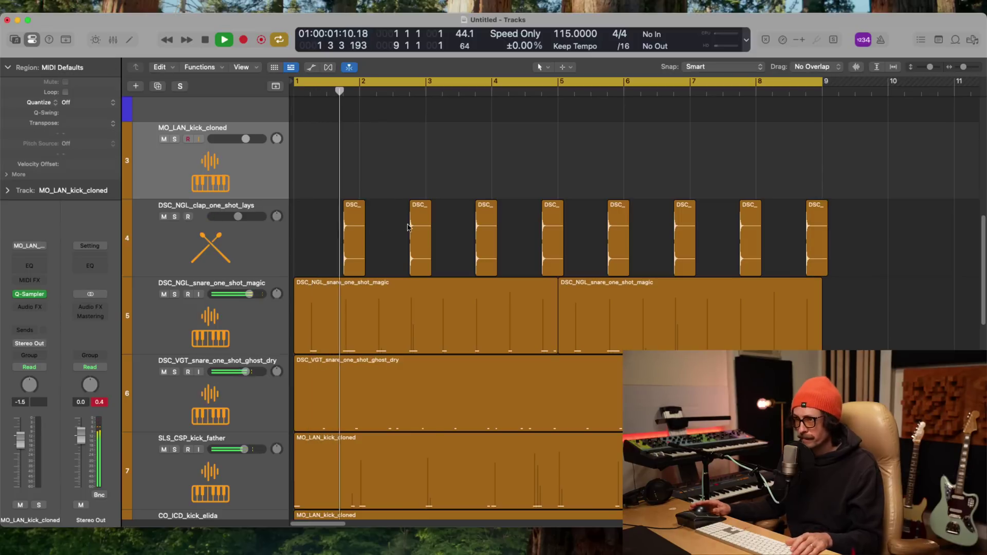
- Transpose the second clap region by -1, then fine-tune the third region to +3 and the fourth to +4
click(420, 231)
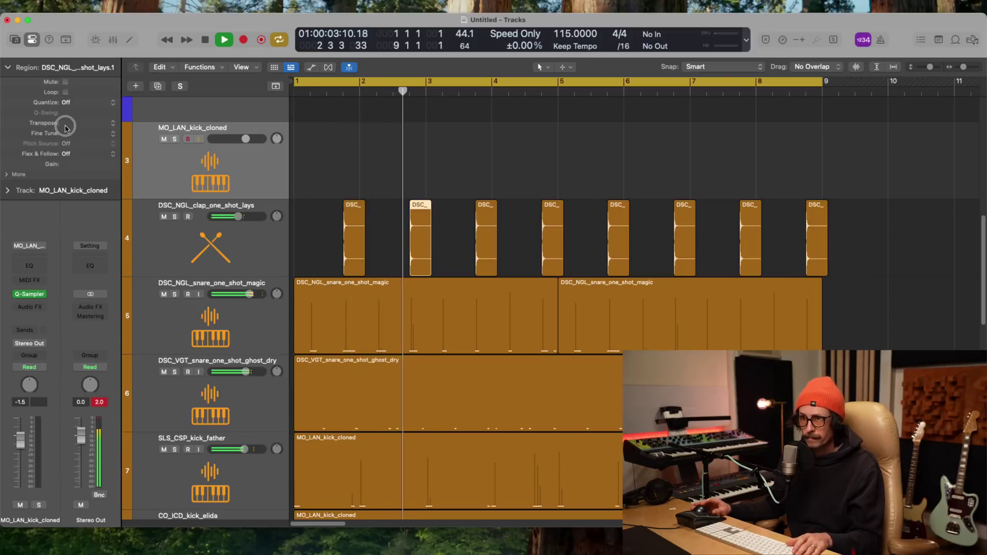
click(483, 247)
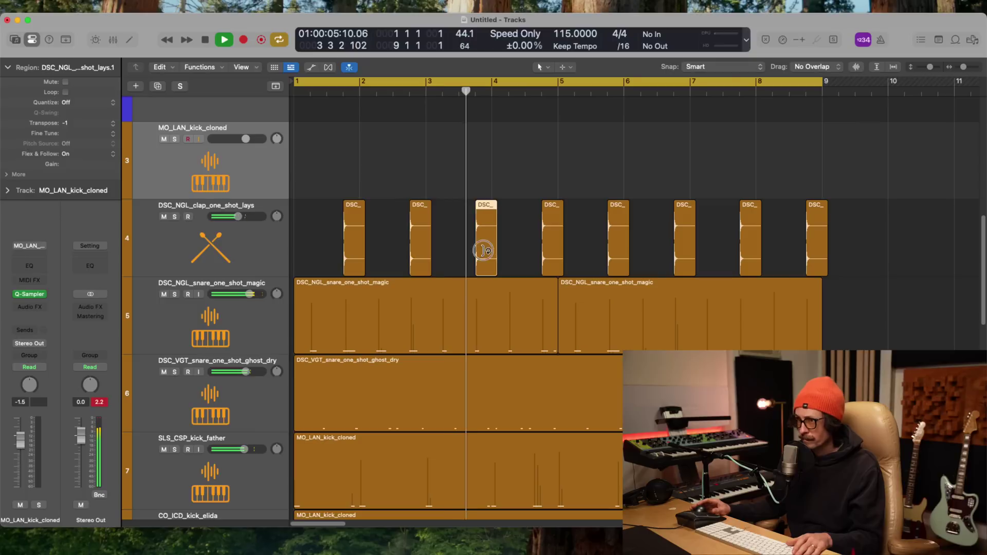
mouse_move(65, 134)
mouse_down()
mouse_move(66, 114)
mouse_move(66, 127)
mouse_up()
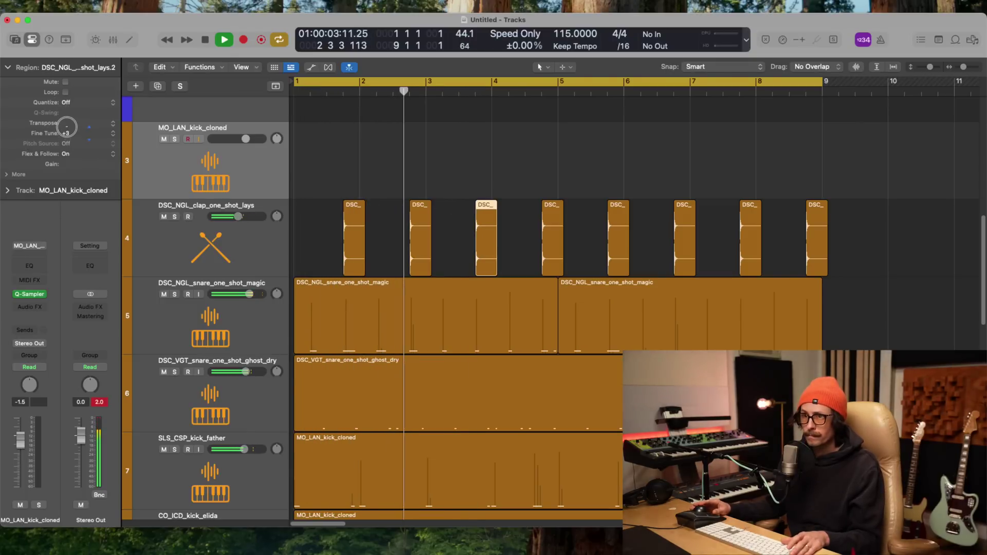
click(545, 244)
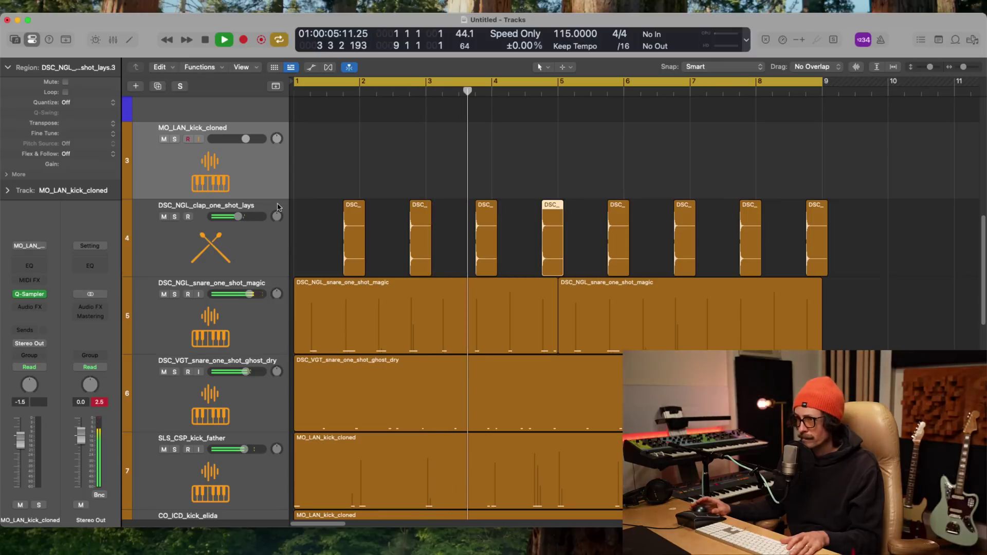
drag(71, 136, 76, 126)
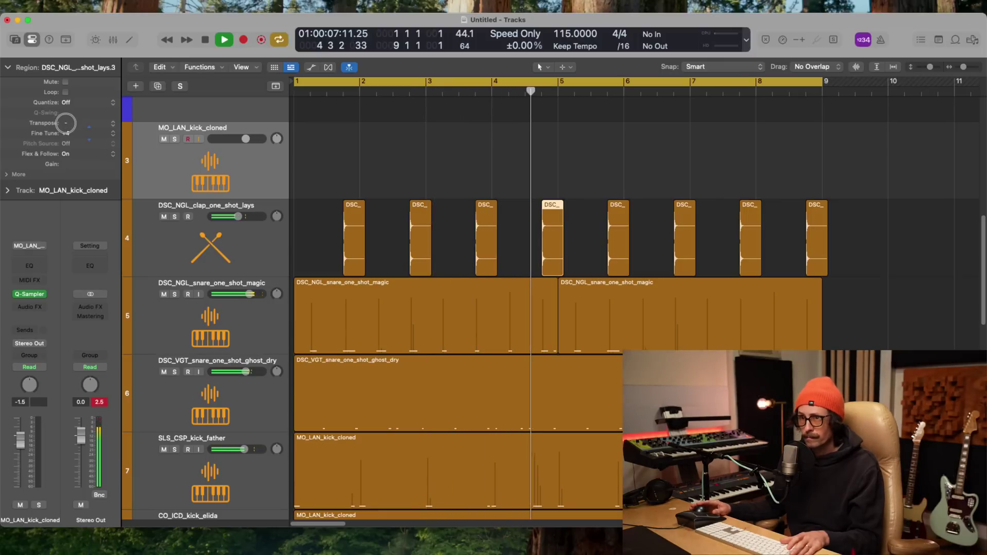
- Transpose the clap regions in bars 5, 7 and 8 individually, setting the bar 7 region to 1 and the bar 8 region to 2
click(617, 245)
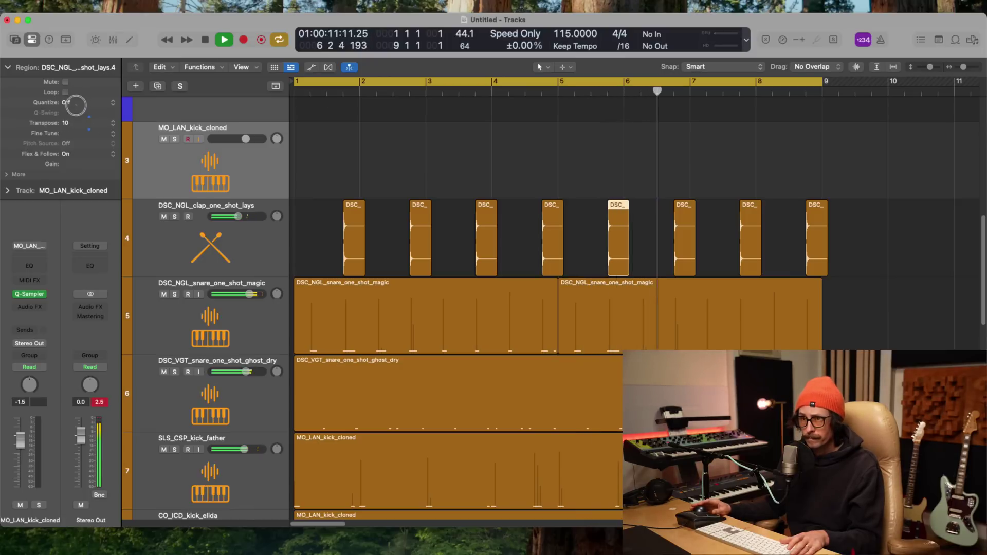
click(747, 241)
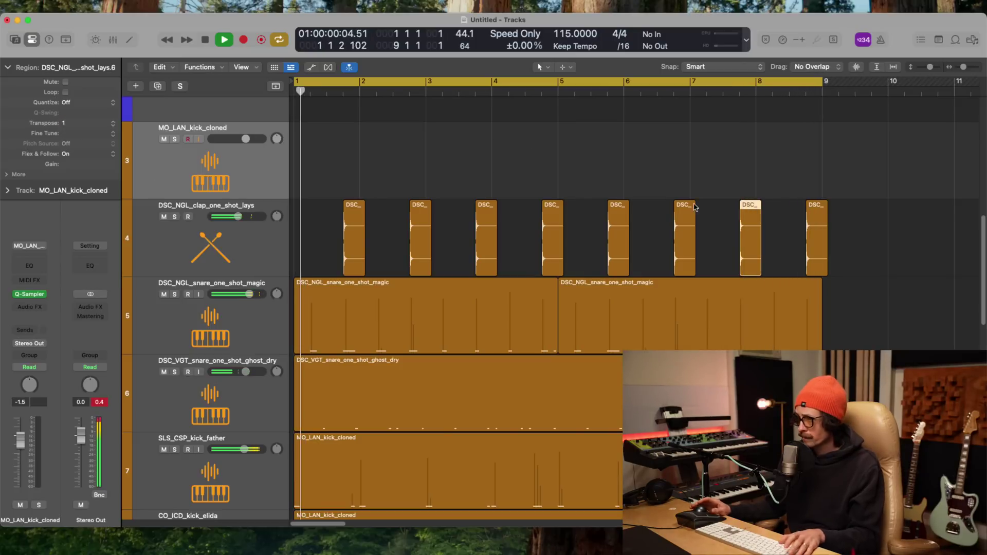
click(821, 259)
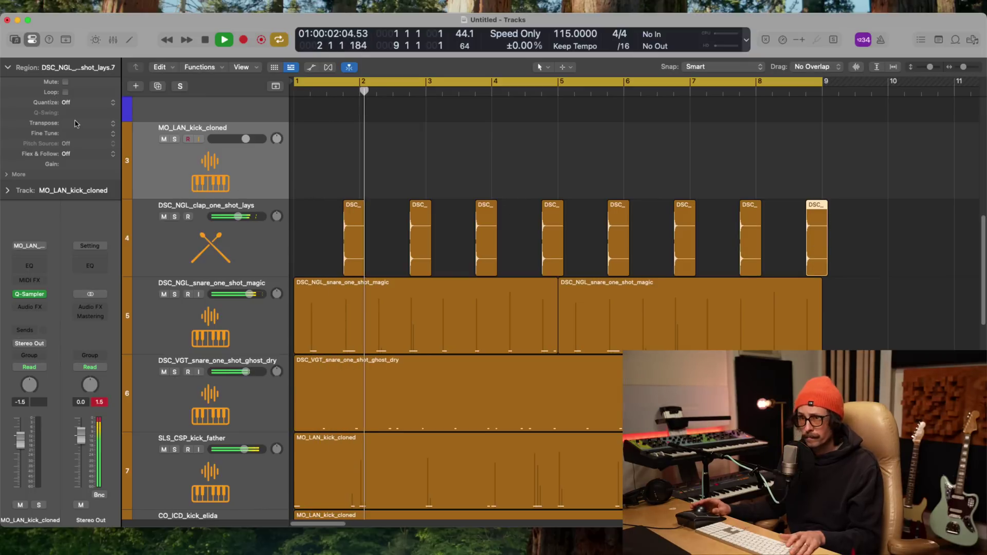
drag(73, 122, 73, 117)
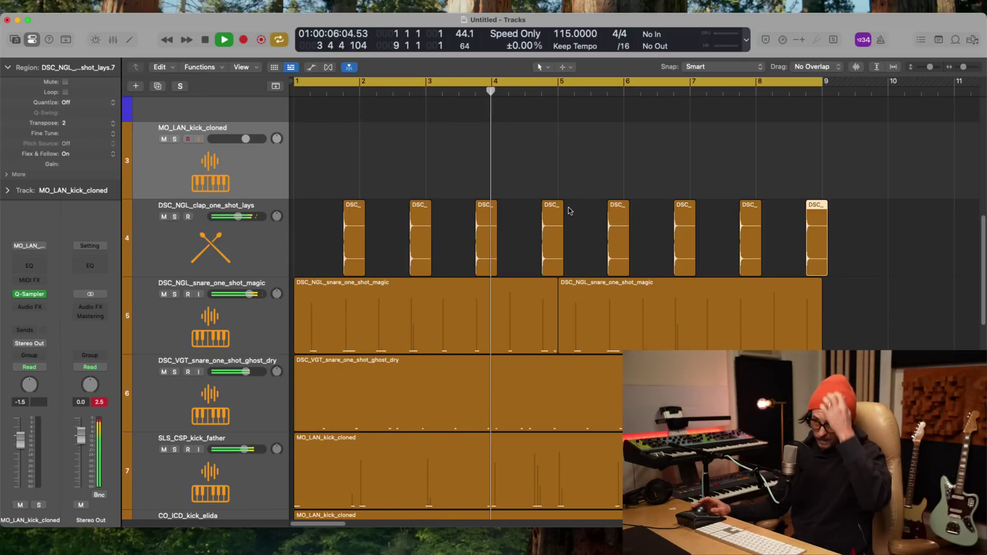
- Raise the DSC_NGL_clap_one_shot_lays track's volume to -3.4 dB and stop playback
click(251, 237)
drag(238, 217, 242, 216)
key(space)
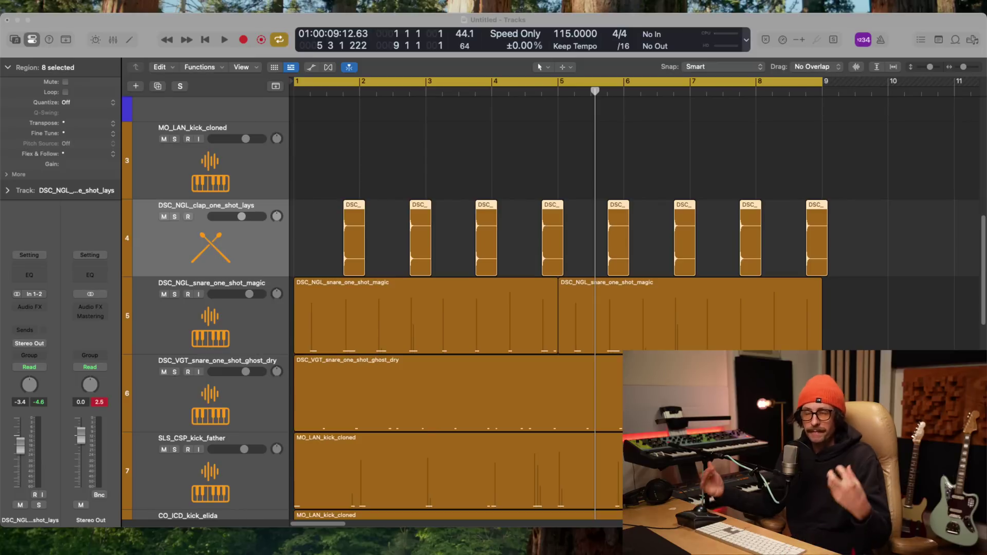
- Insert the Melodyne audio effect on the UFC_Percussion_Hat_Loop_03_114 track and dismiss its welcome window
scroll(582, 341, down, 10)
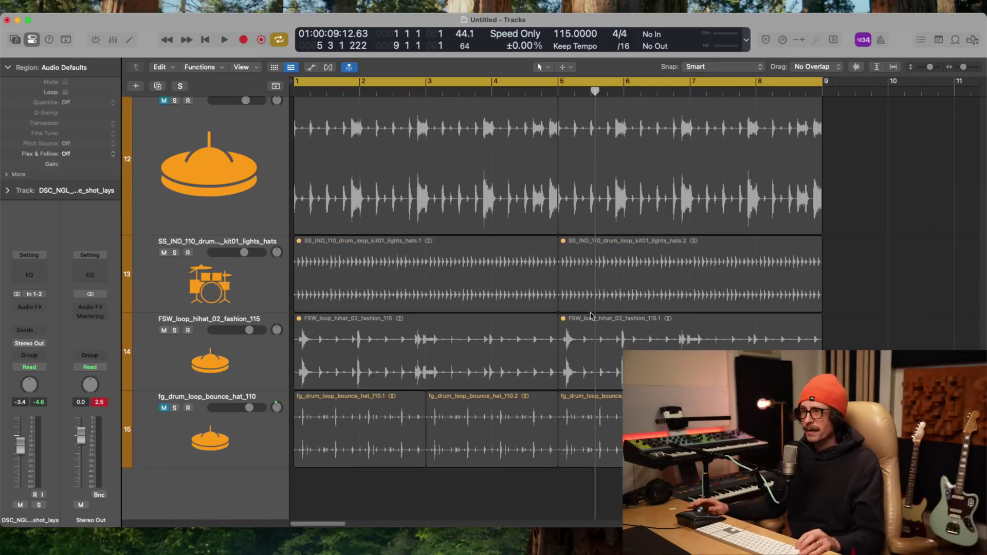
scroll(590, 315, up, 5)
click(192, 323)
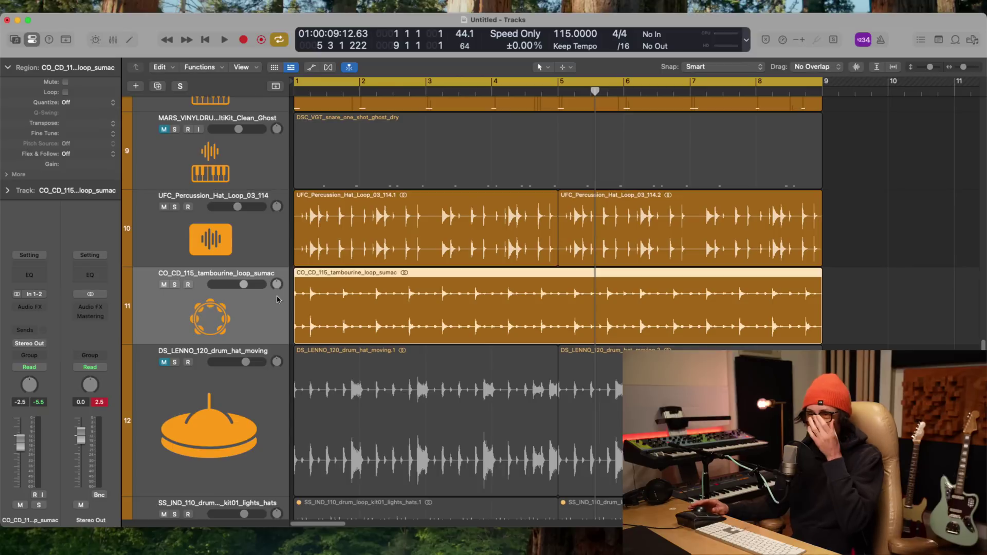
click(253, 224)
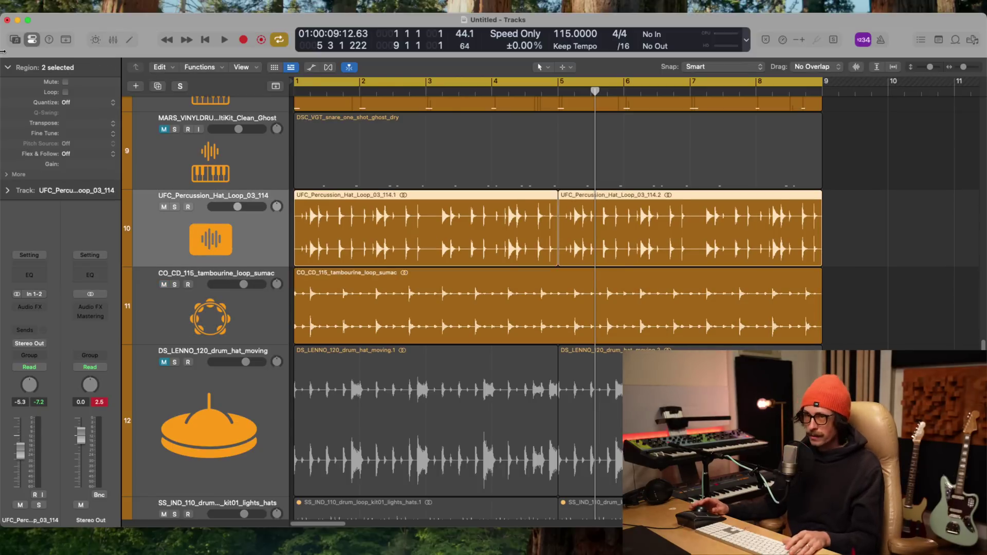
click(11, 68)
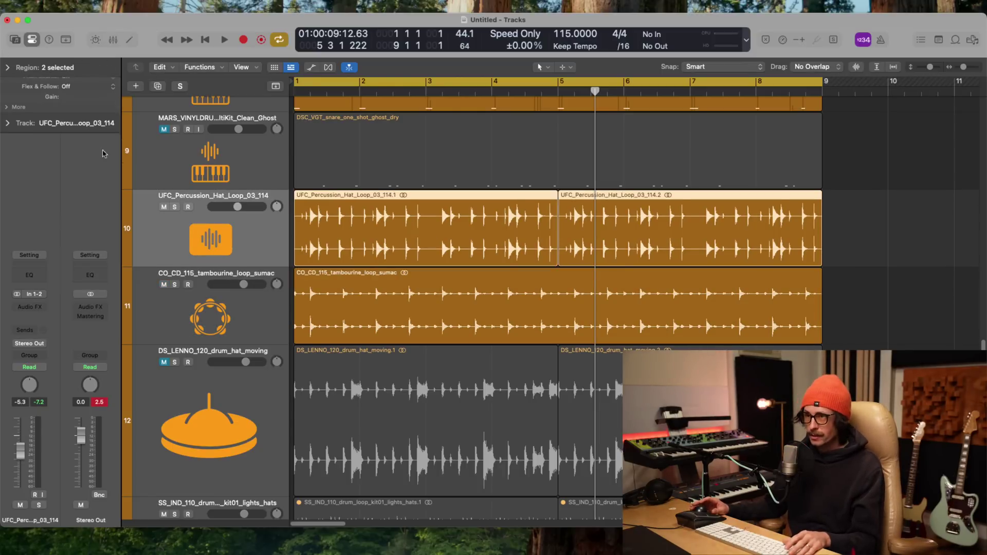
click(31, 307)
text(celem)
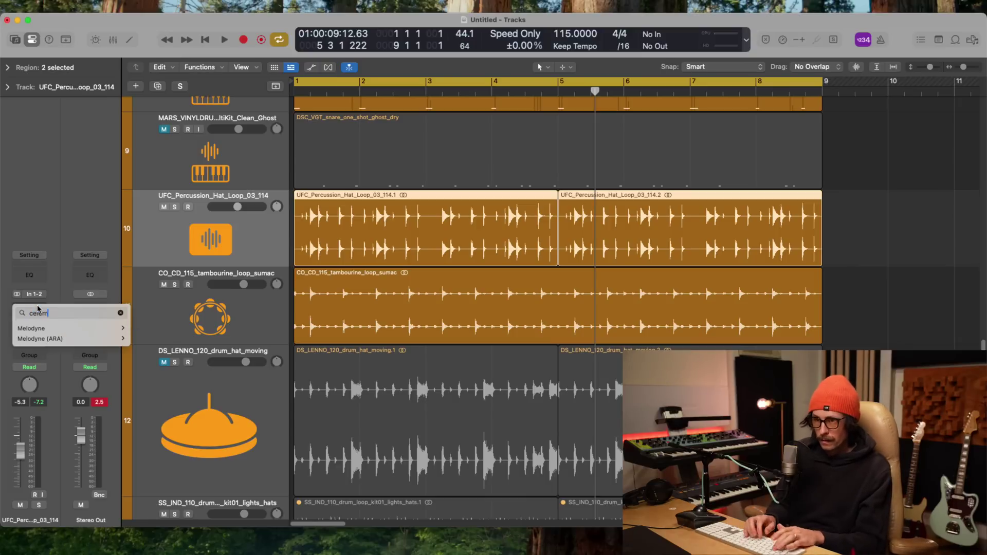
click(142, 328)
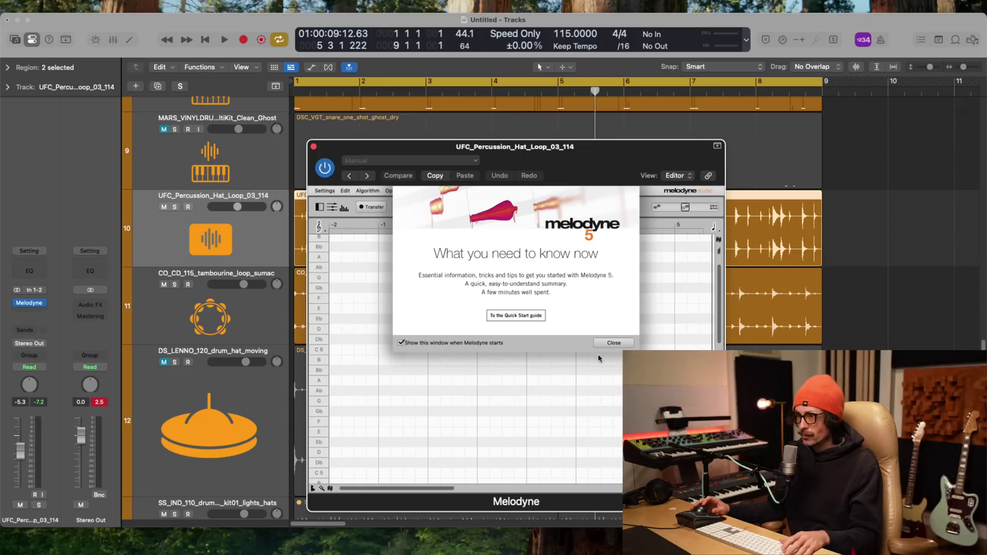
click(614, 343)
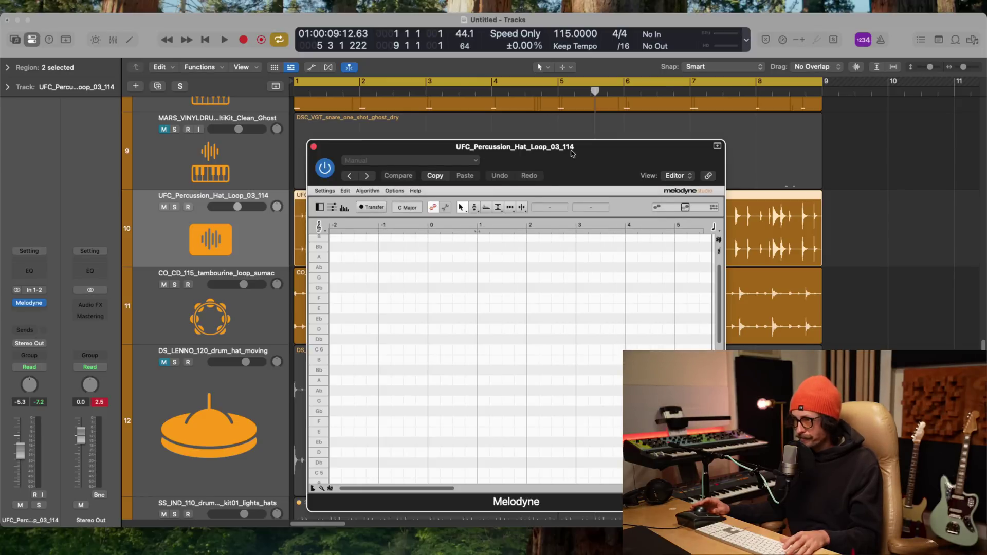
- Enlarge the Melodyne window and play the song to transfer the UFC_Percussion_Hat_Loop_03_114 audio into it
drag(572, 153, 362, 37)
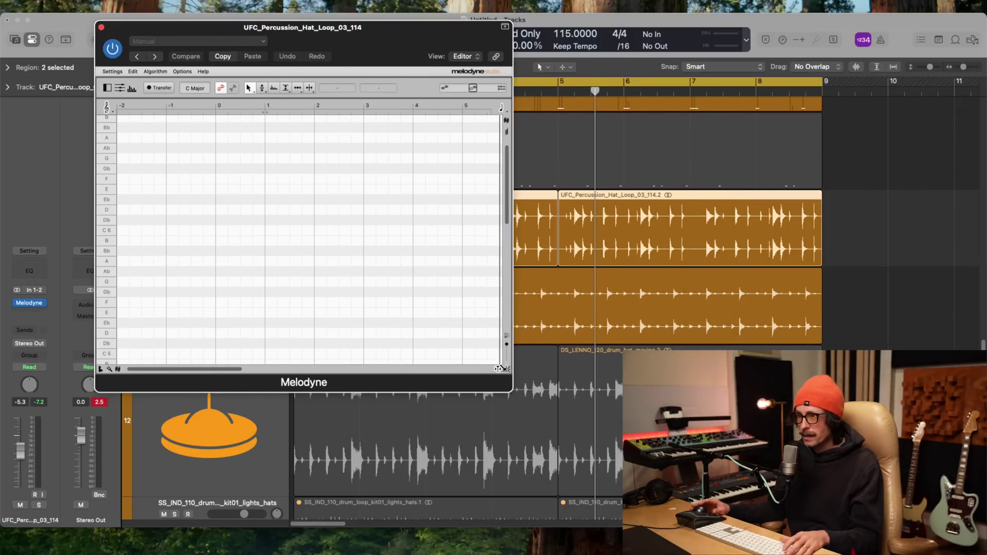
drag(499, 368, 904, 535)
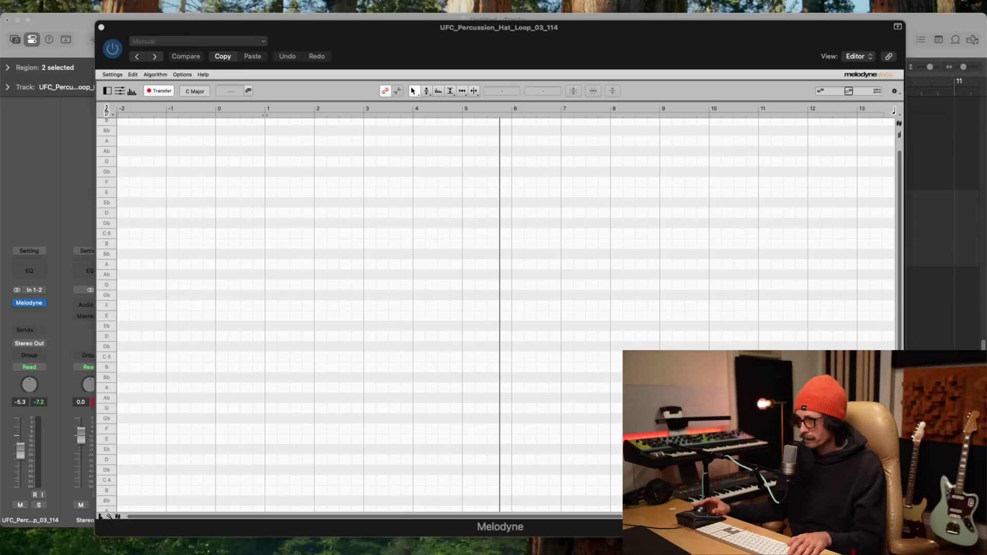
click(588, 339)
key(space)
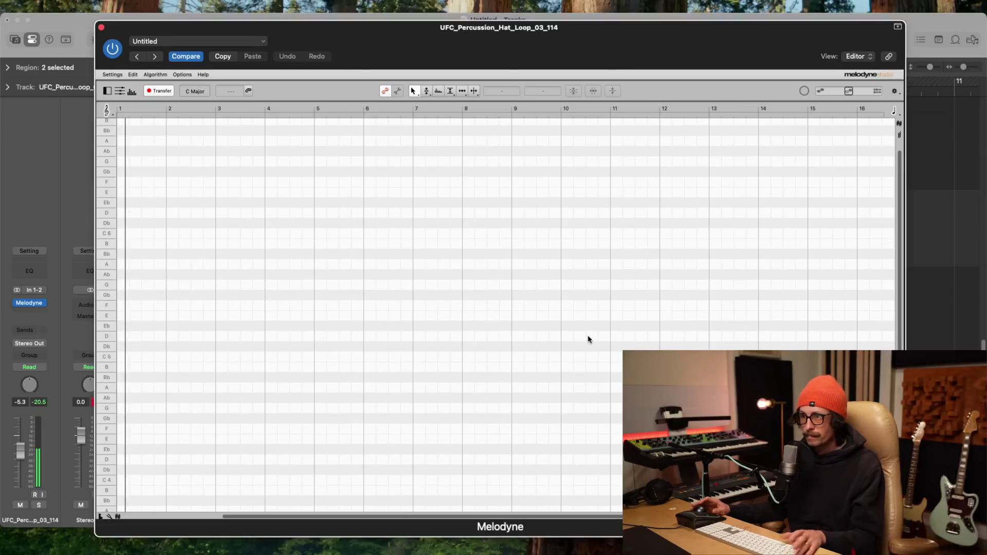
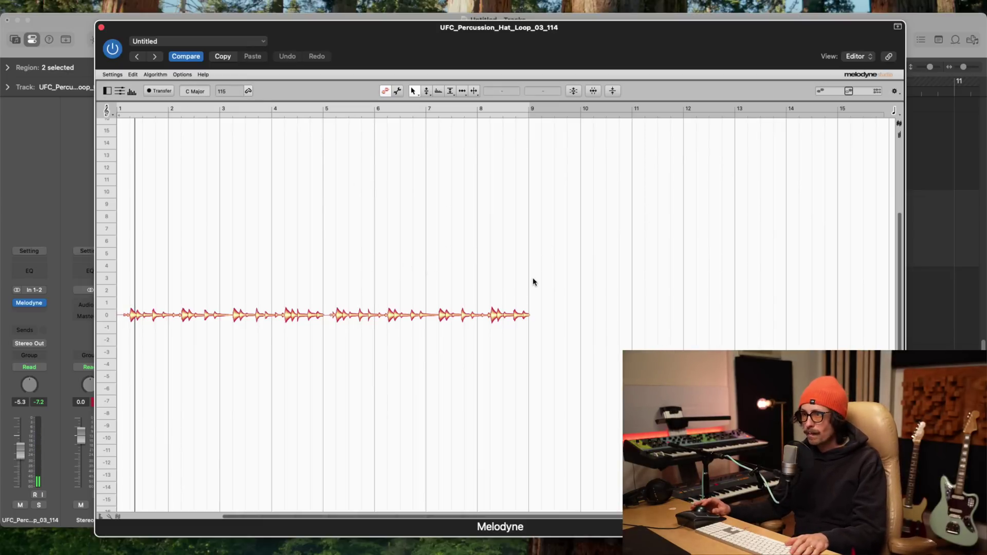
- Move the Melodyne window up and show the sound editor below the note area
drag(534, 281, 80, 349)
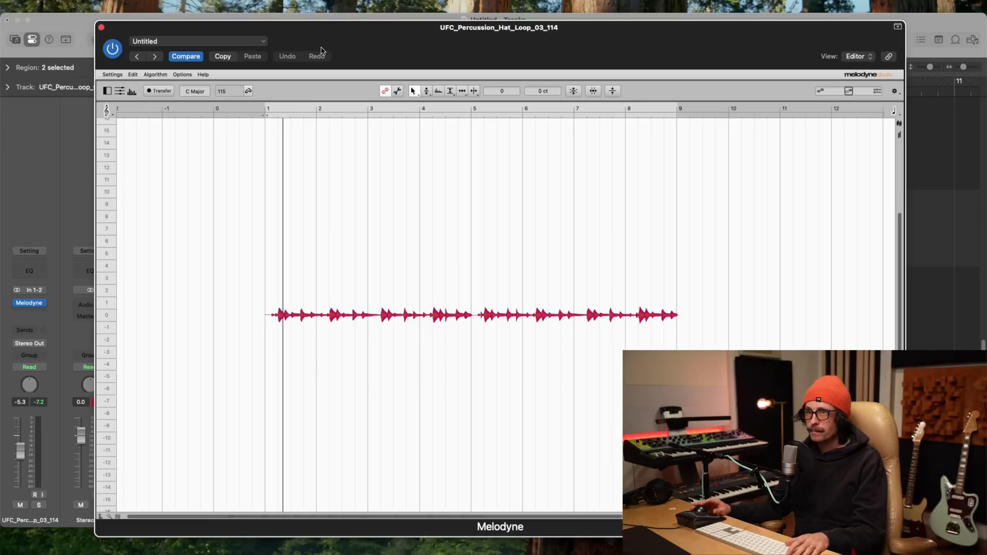
drag(351, 41, 316, 34)
click(97, 85)
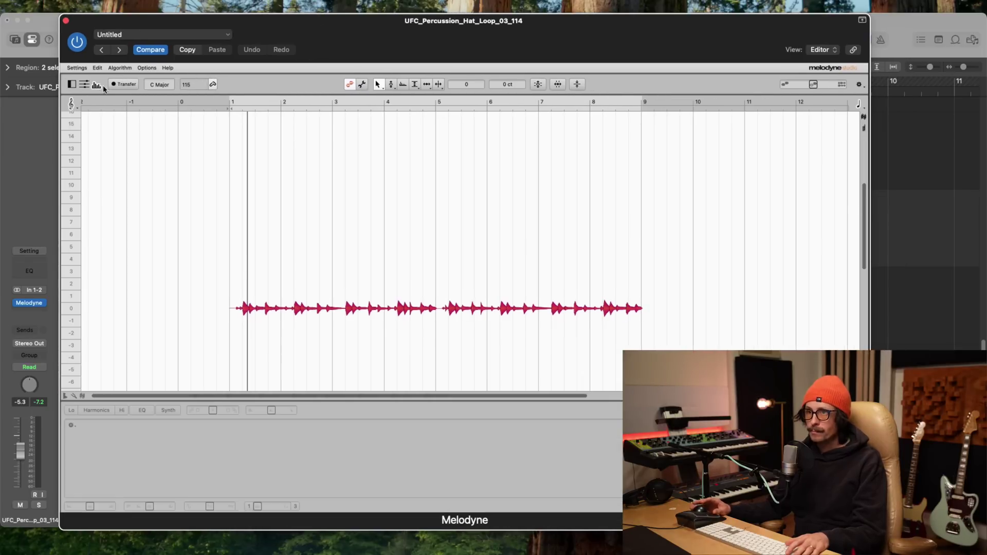
click(284, 339)
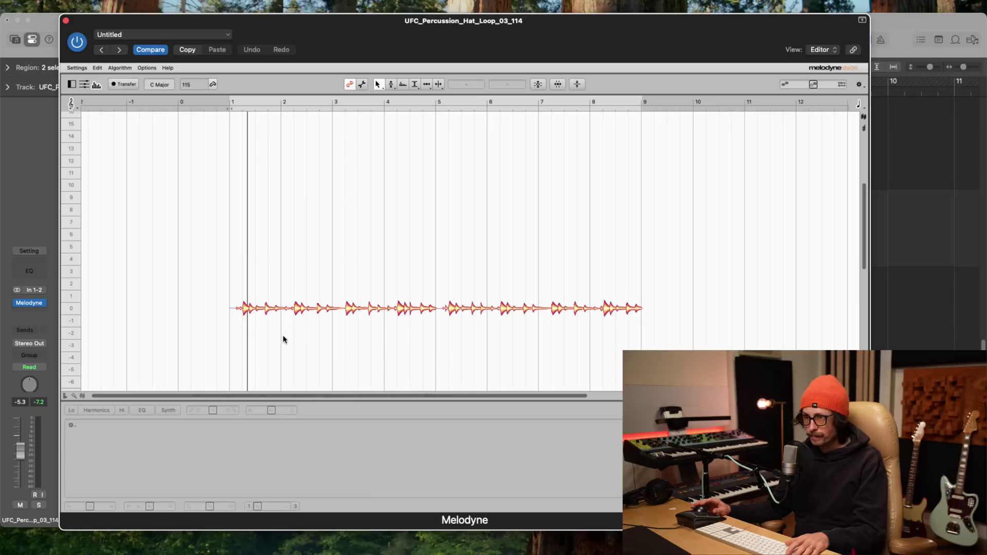
- Select all percussive notes of the hat loop and set their detection algorithm to Polyphonic Decay
drag(259, 331, 686, 237)
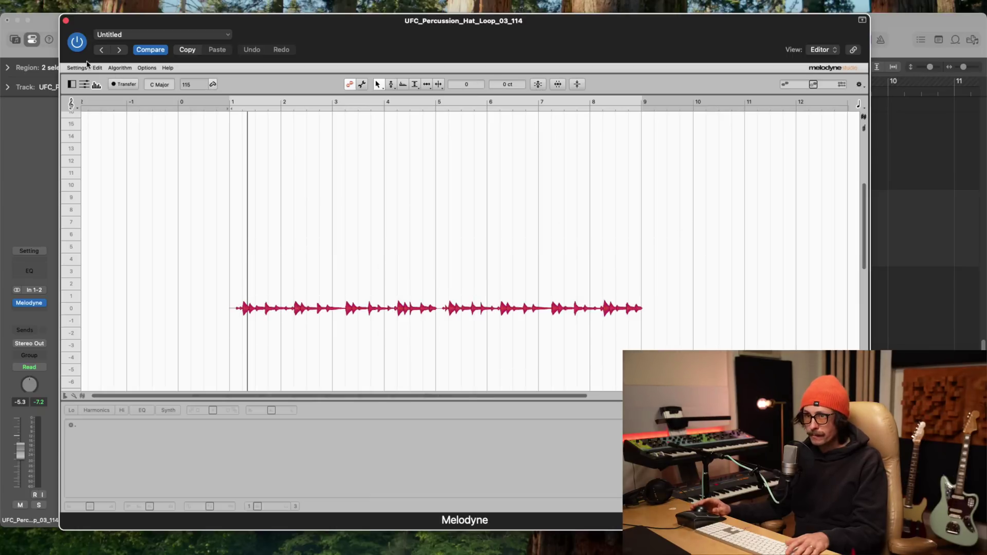
click(125, 69)
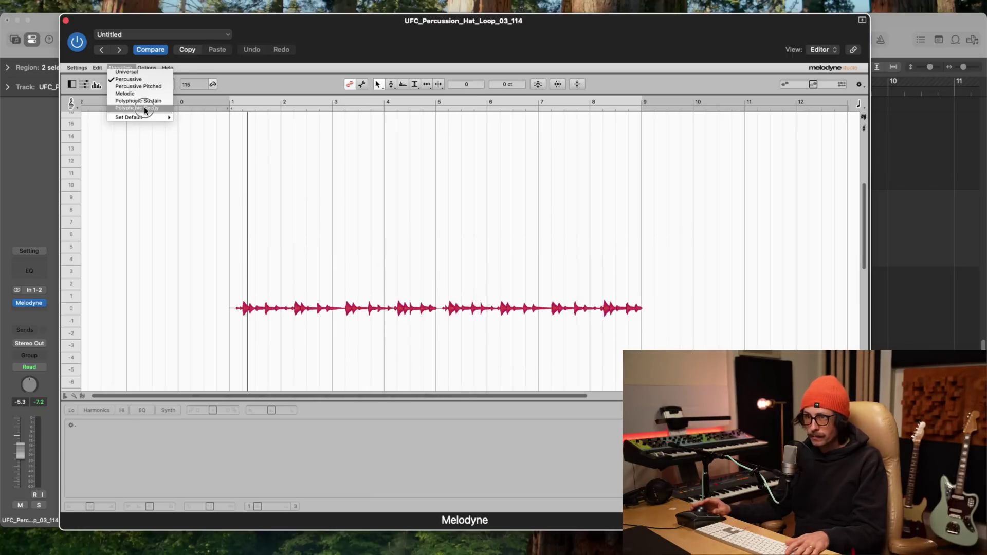
click(145, 109)
click(528, 222)
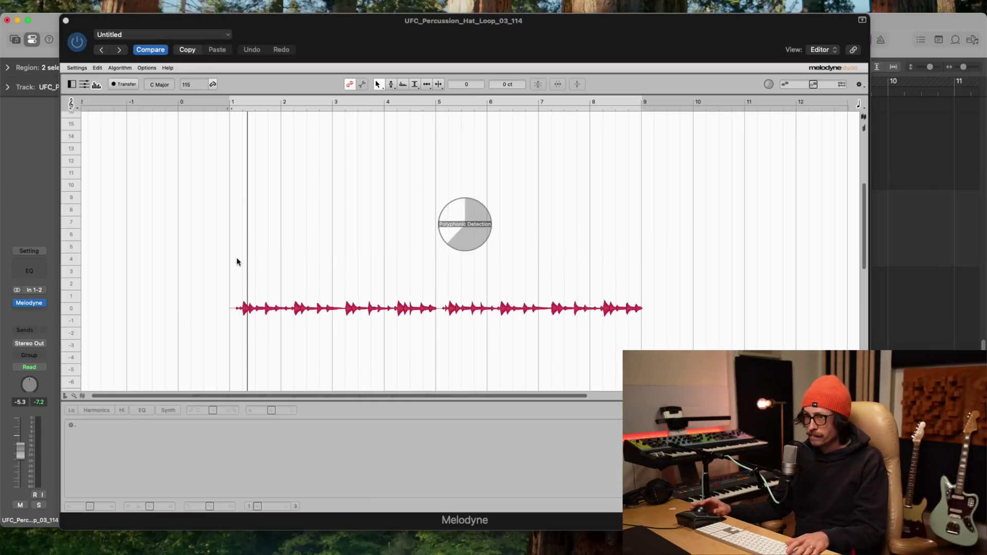
- Select every polyphonic note and, during playback, turn down the Emphasis and Dynamics in the sound editor
click(696, 297)
key(super+a)
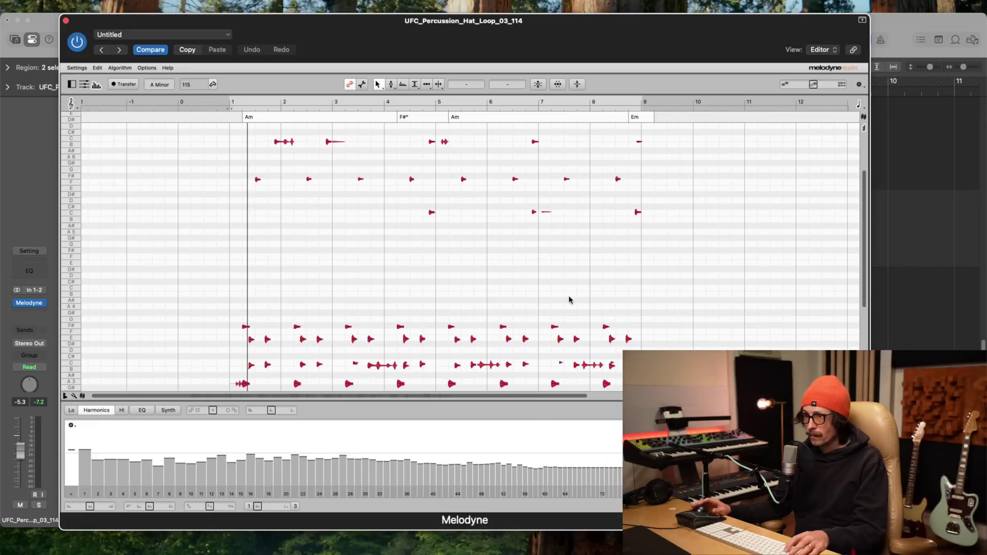
scroll(568, 300, down, 4)
key(space)
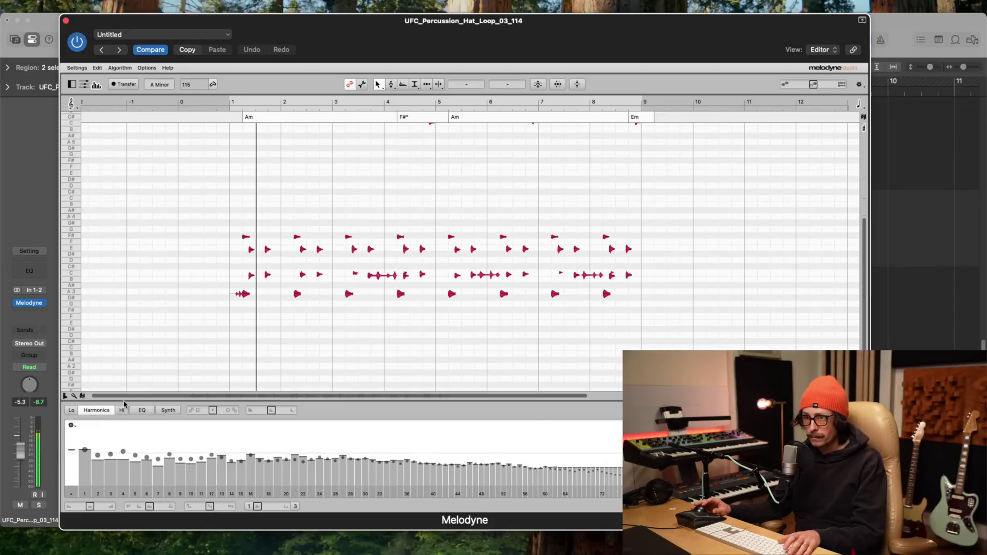
mouse_move(211, 413)
mouse_down()
mouse_move(195, 421)
mouse_move(194, 412)
mouse_up()
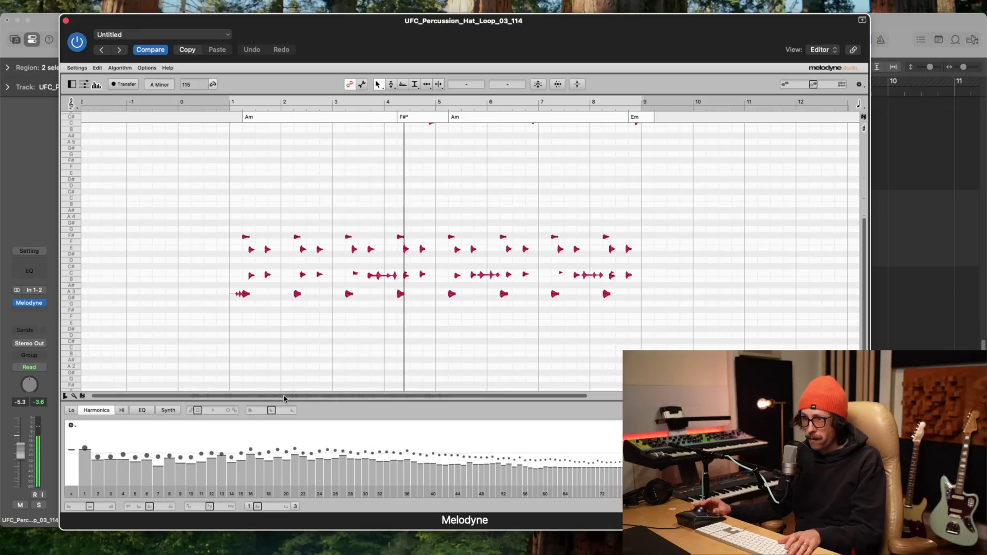
mouse_move(271, 410)
mouse_down()
mouse_move(286, 405)
mouse_move(257, 416)
mouse_up()
mouse_move(258, 415)
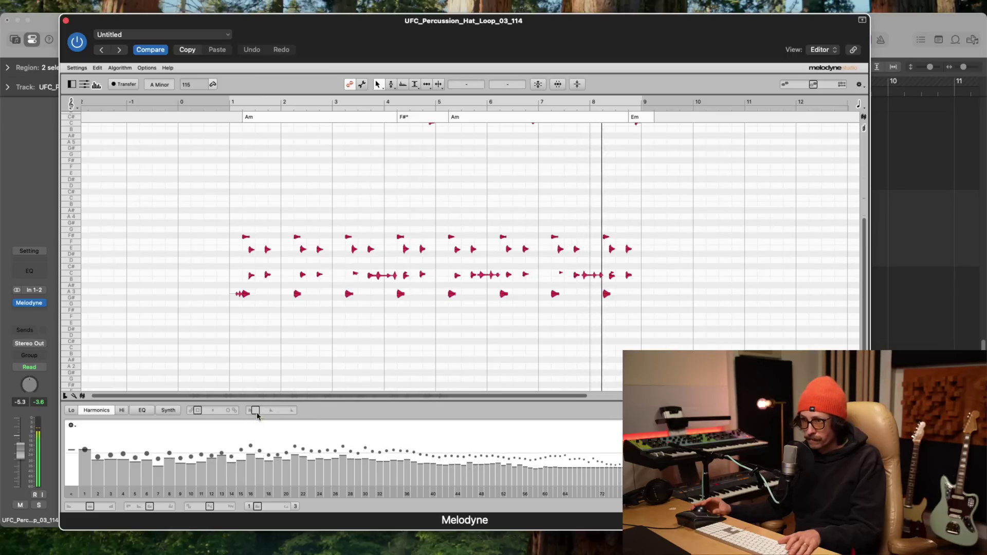
- Slightly lower the harmonics' Brilliance, Contour and Comb, bring Emphasis closer to neutral and set Dynamics to about -59 %
mouse_move(94, 508)
drag(94, 509, 86, 508)
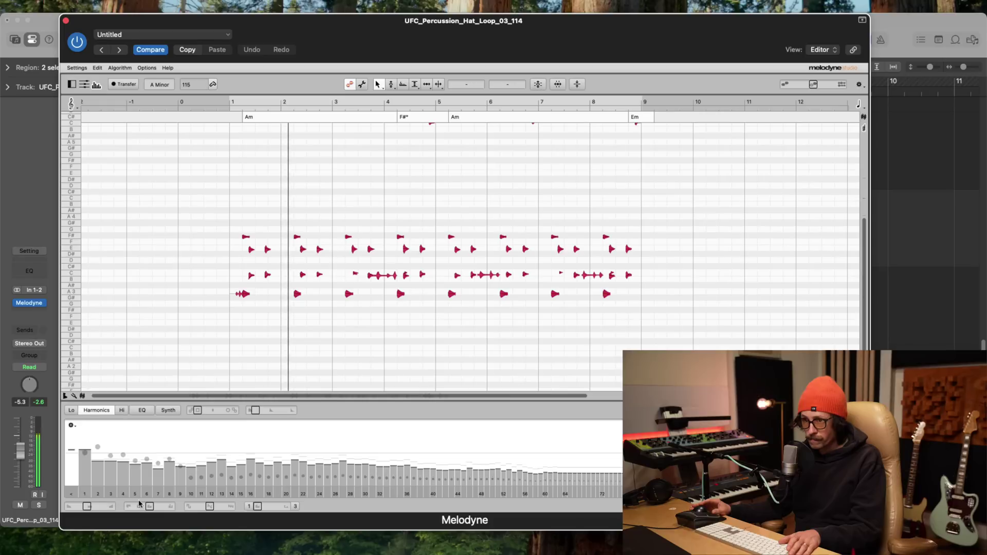
drag(155, 506, 143, 512)
drag(210, 511, 212, 505)
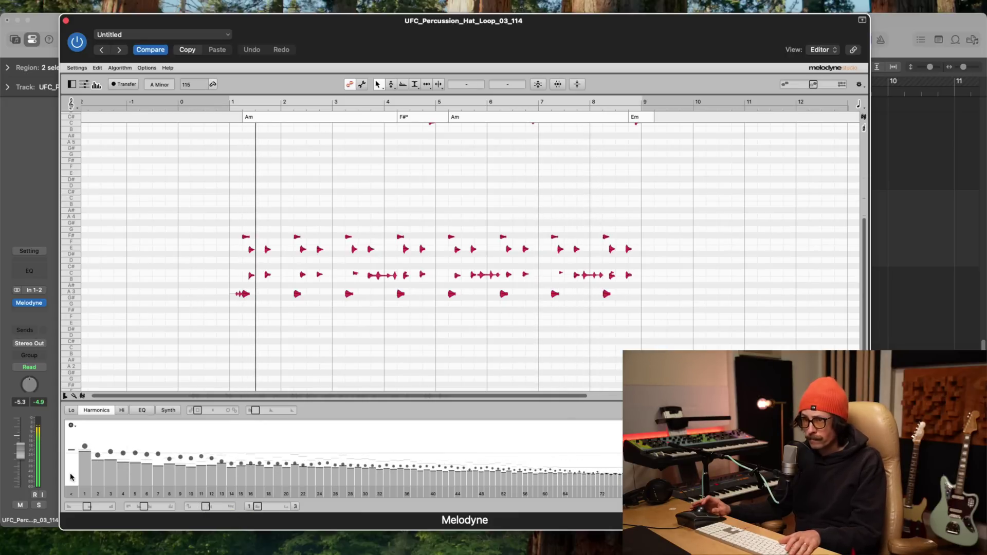
mouse_move(199, 412)
mouse_down()
mouse_move(190, 411)
mouse_move(209, 409)
mouse_up()
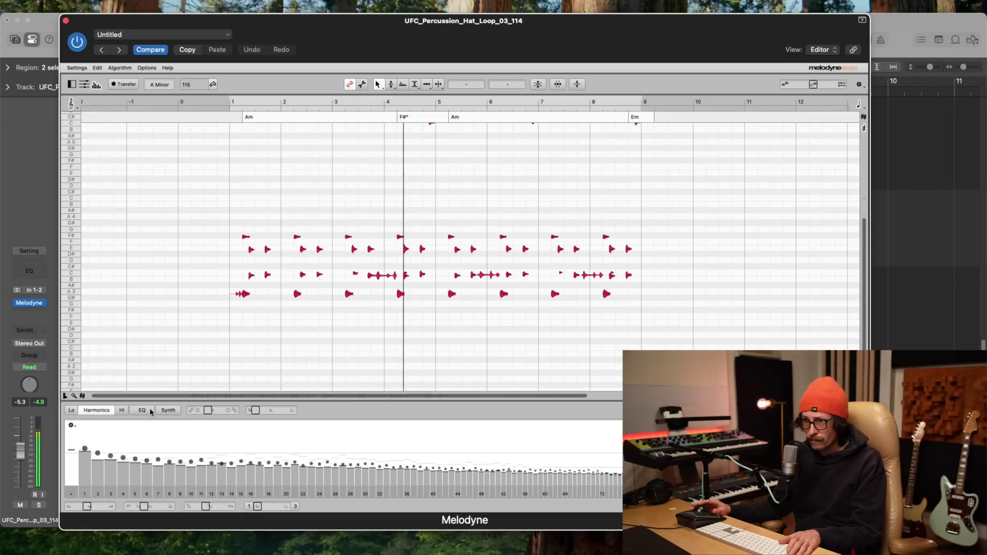
drag(262, 410, 260, 410)
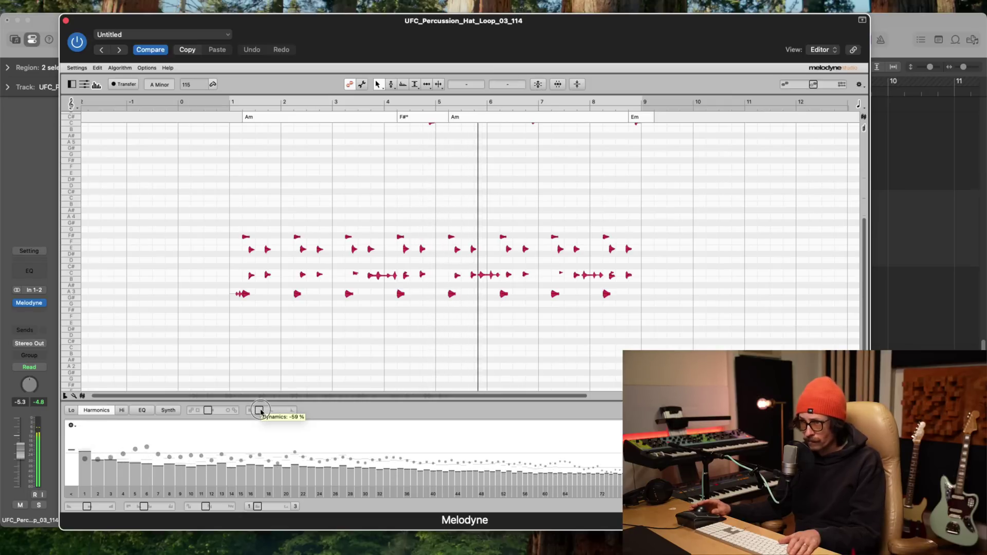
- Set the synth's first Resynthesize amount to about half and the second to a low level, and close Melodyne
click(167, 410)
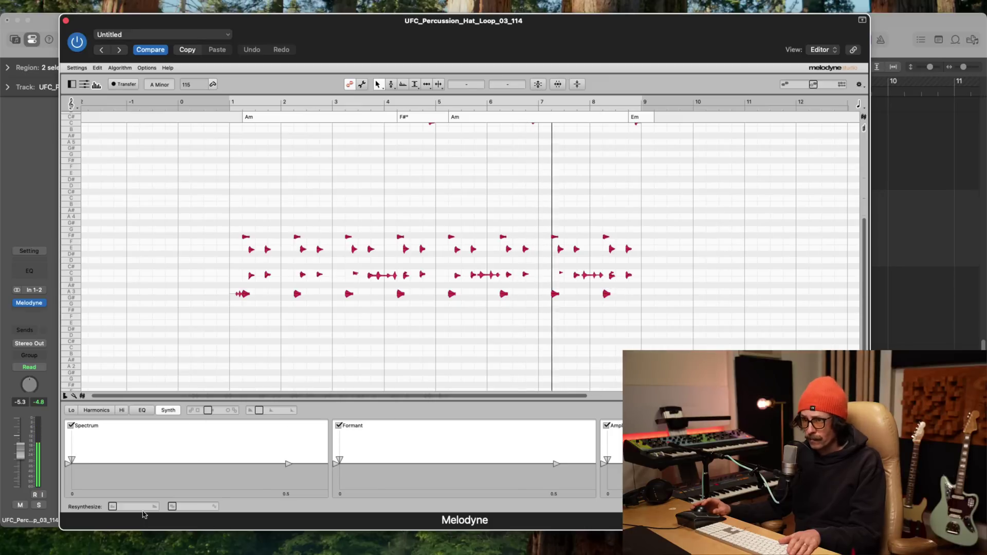
click(125, 497)
drag(125, 497, 140, 473)
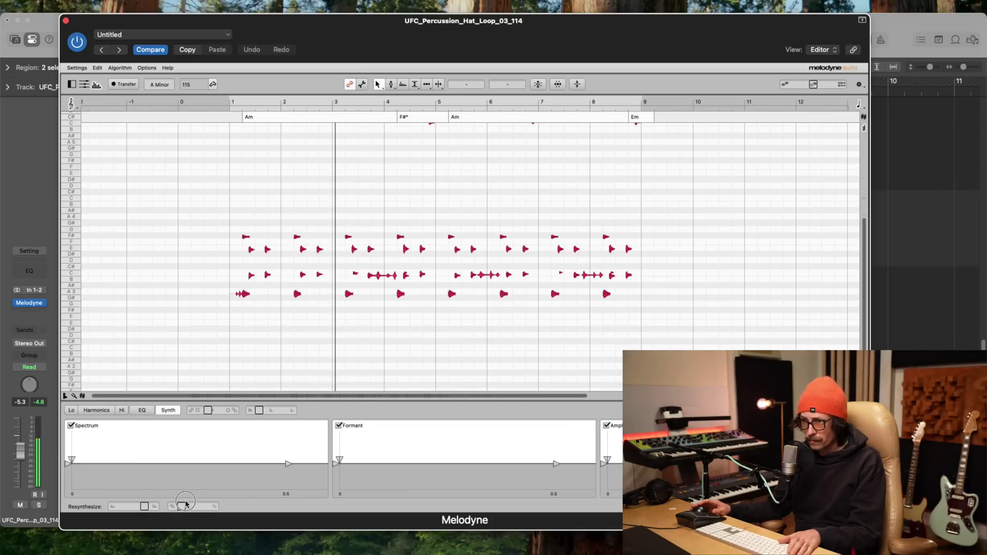
drag(186, 503, 135, 507)
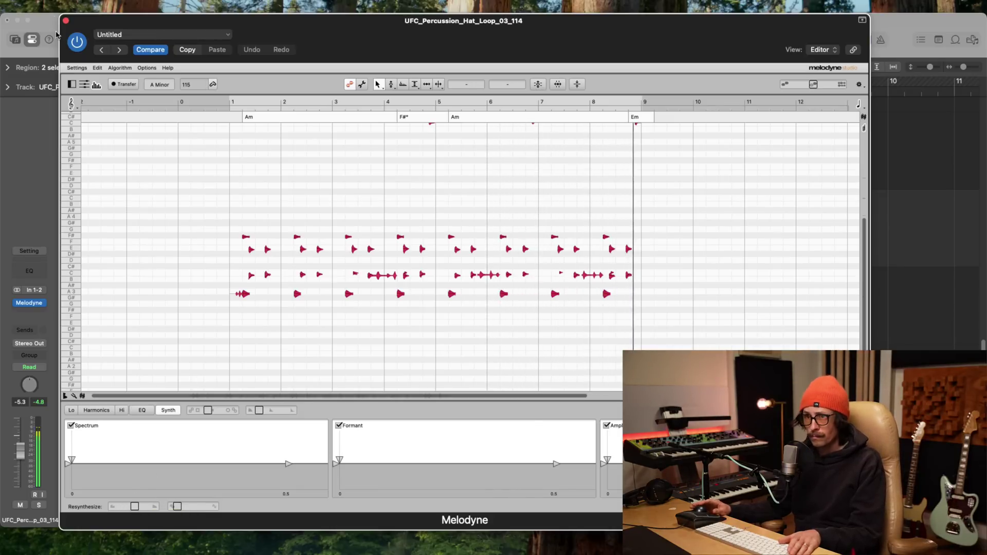
click(66, 21)
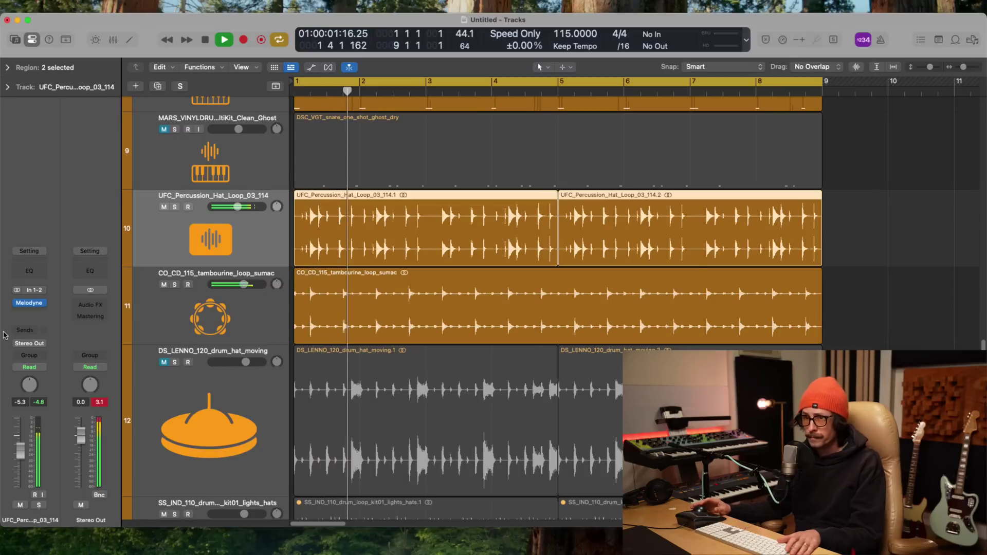
- Add a send from the hat loop track to Bus 5 (P comp) and raise its level to about -2.7 dB
click(27, 330)
mouse_move(72, 420)
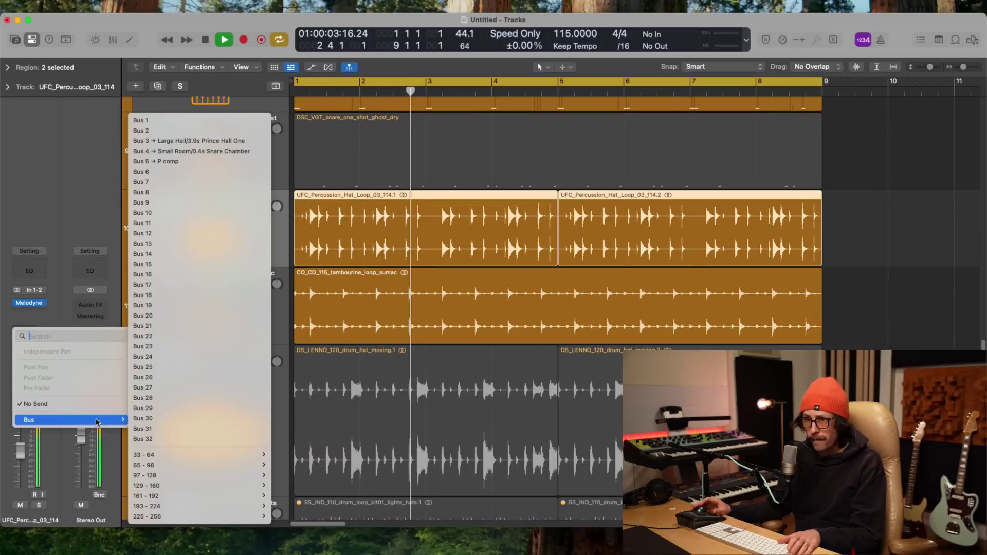
click(215, 162)
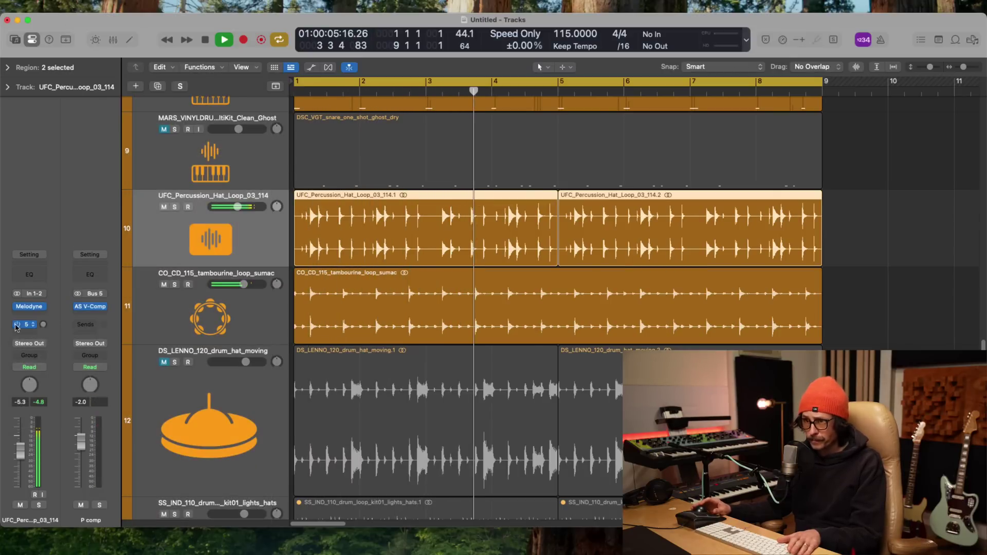
drag(44, 325, 52, 259)
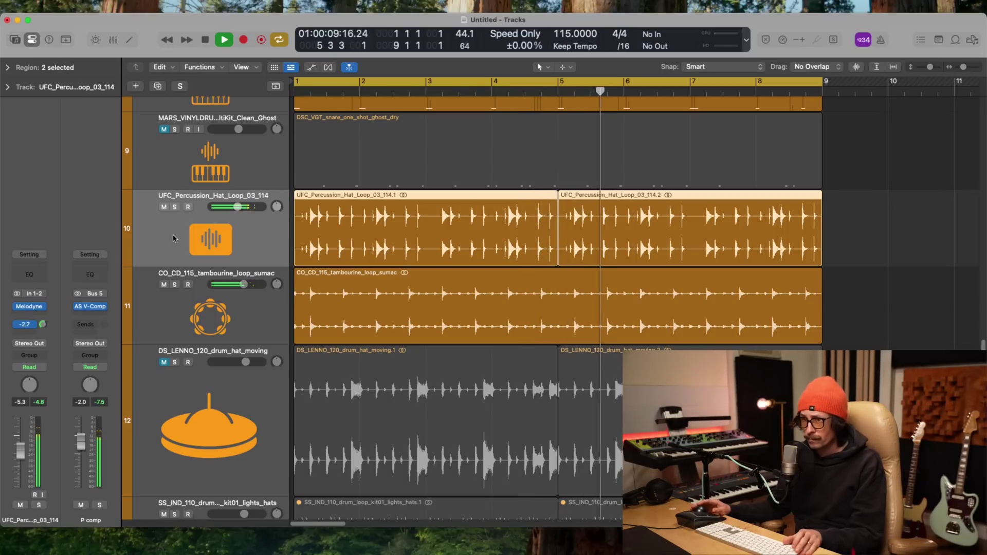
- Lower the hat loop track's volume to -10.8 dB and the tambourine loop track's volume to -3.1 dB
drag(246, 207, 222, 227)
click(219, 310)
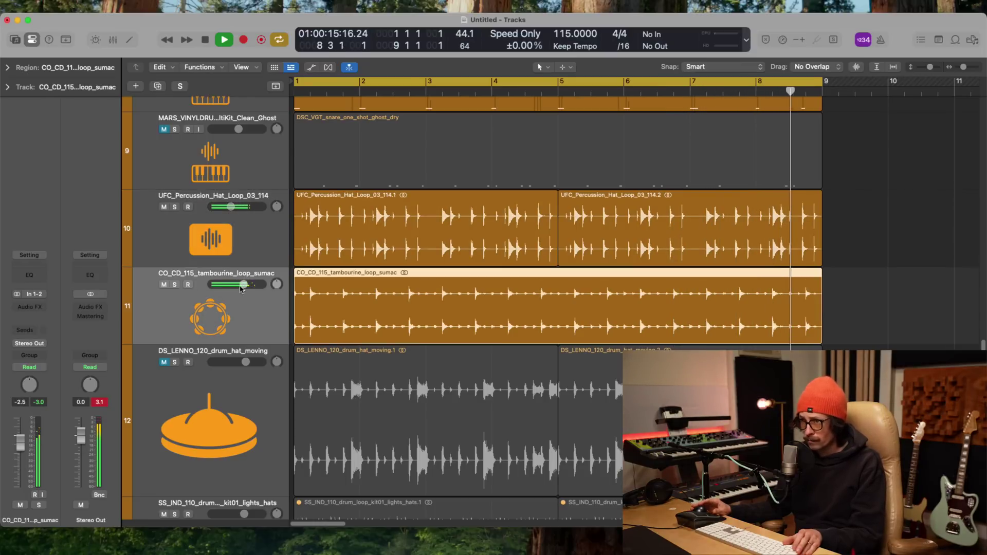
drag(240, 289, 239, 291)
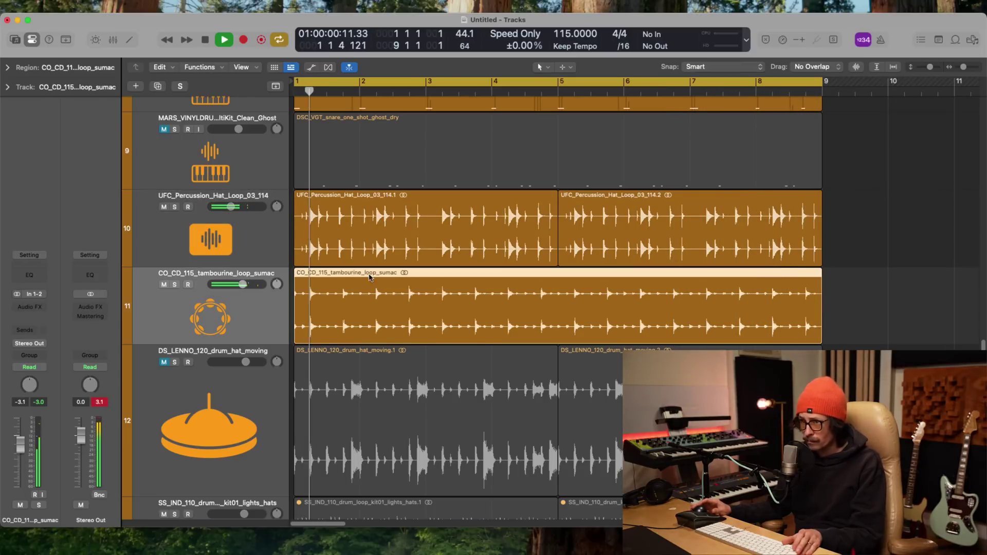
- Reduce the UFC_Percussion_Hat_Loop_03_114 track's volume to -12.6 dB and stop playback
click(237, 239)
scroll(154, 308, up, 2)
click(144, 321)
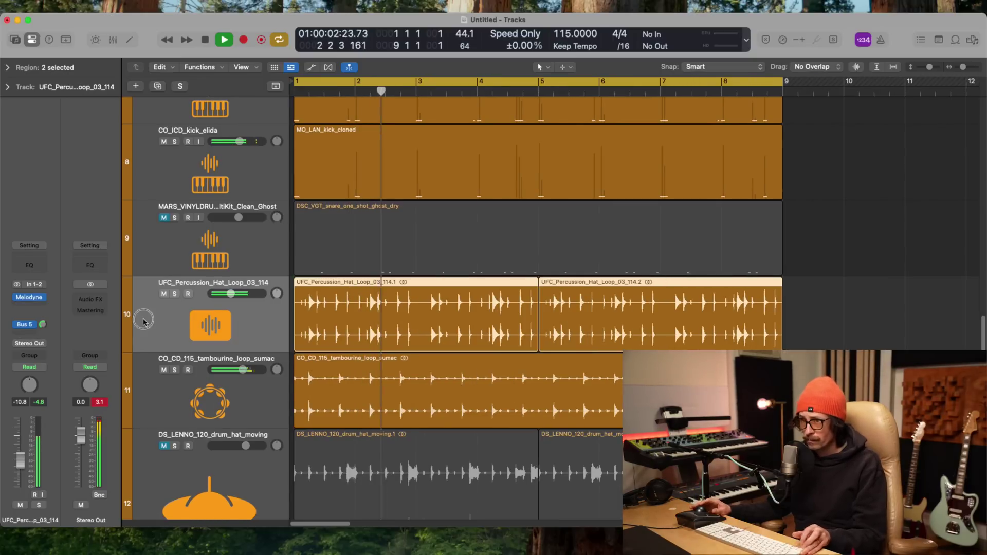
mouse_move(230, 295)
mouse_down()
mouse_move(225, 301)
mouse_move(226, 282)
mouse_up()
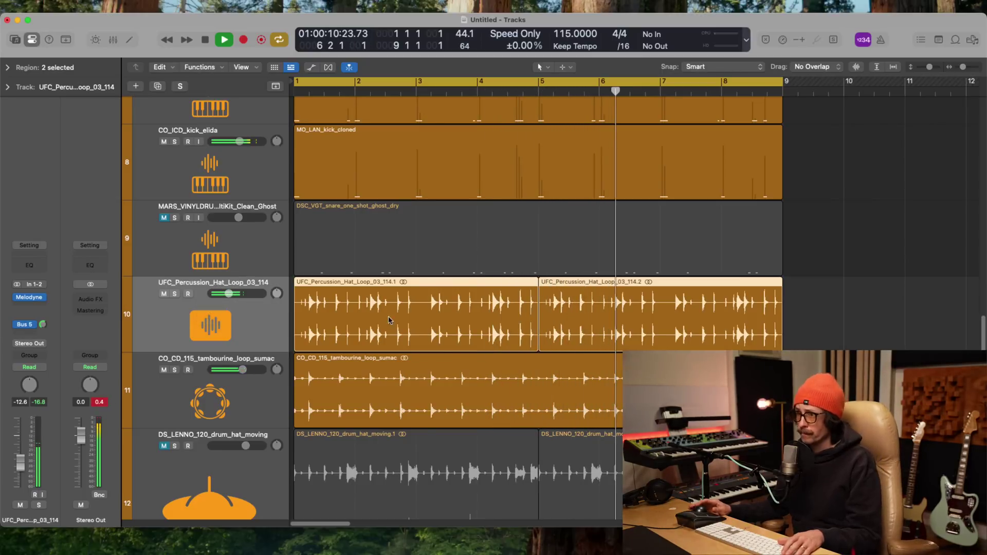
key(space)
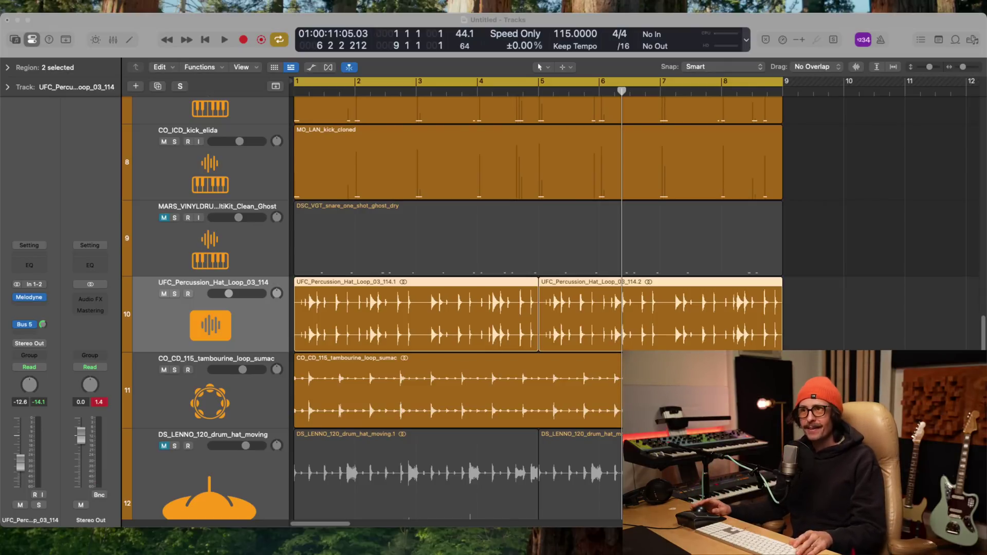
click(424, 285)
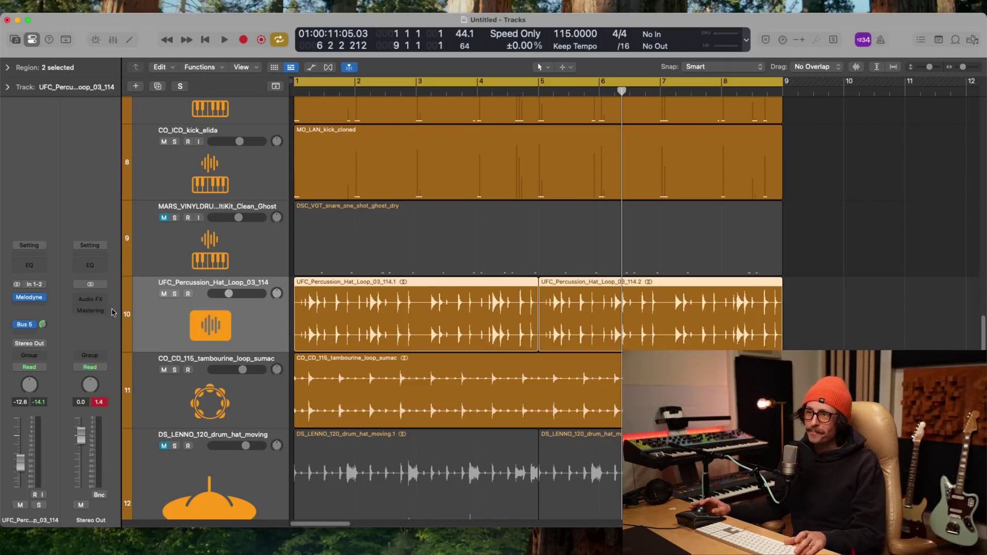
click(29, 306)
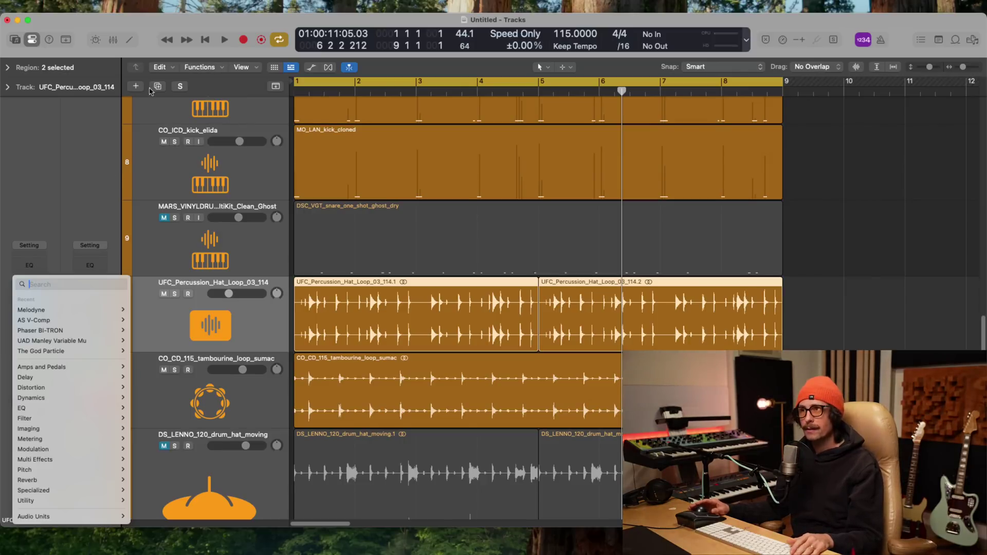
click(80, 170)
- Select the SLS_CSP_kick_father track and play its region from the beginning
scroll(411, 266, up, 3)
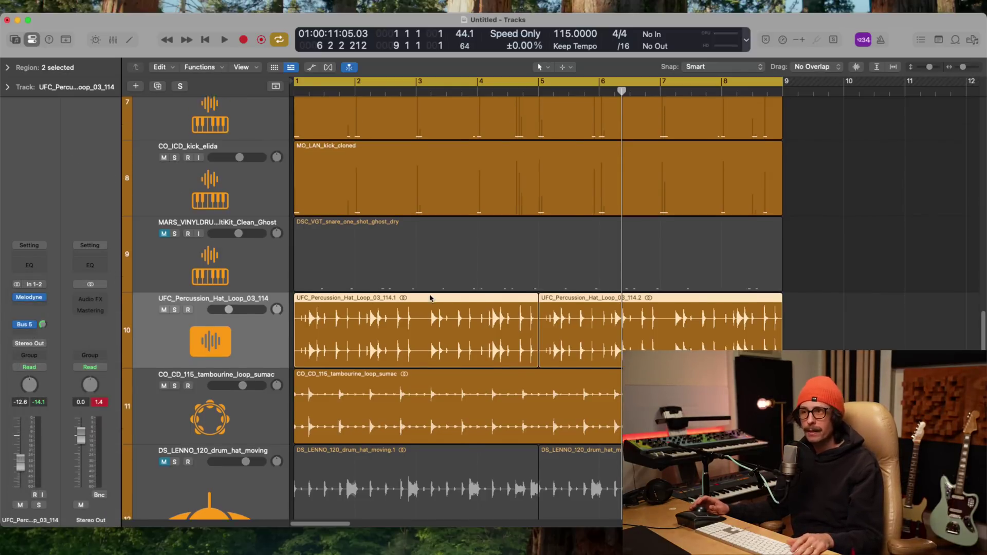
click(225, 171)
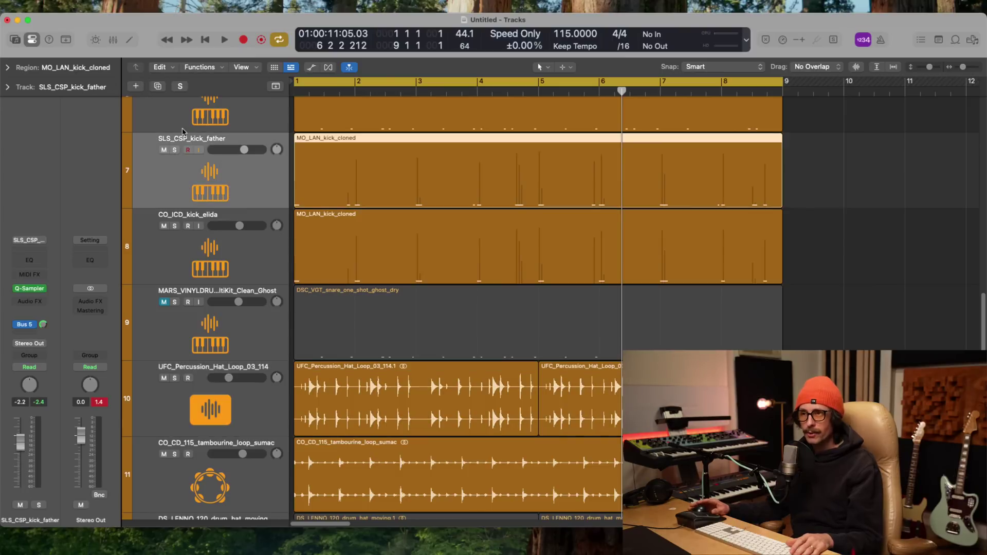
key(shift+space)
scroll(278, 172, up, 1)
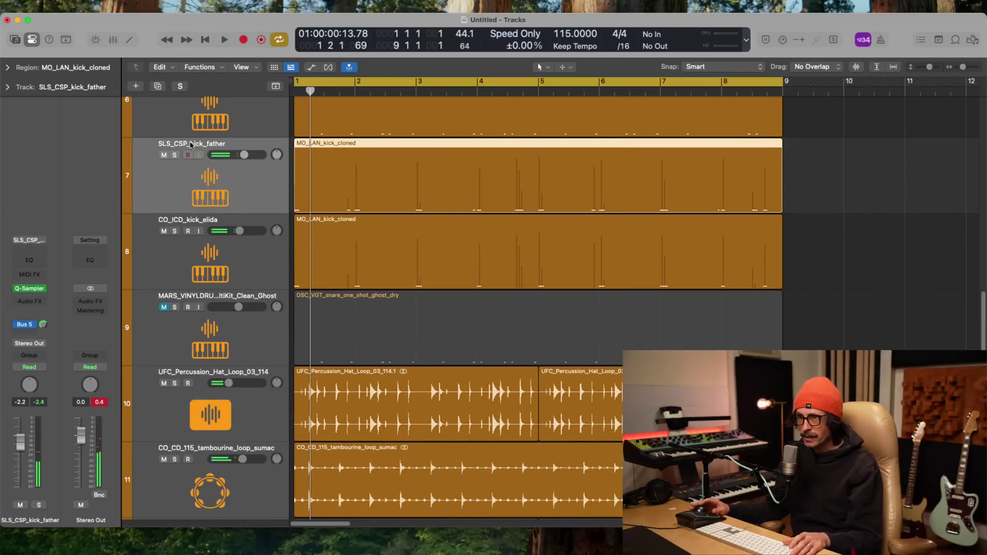
- Rename the SLS_CSP_kick_father track as "Kick 1"
double_click(190, 143)
text(Kick )
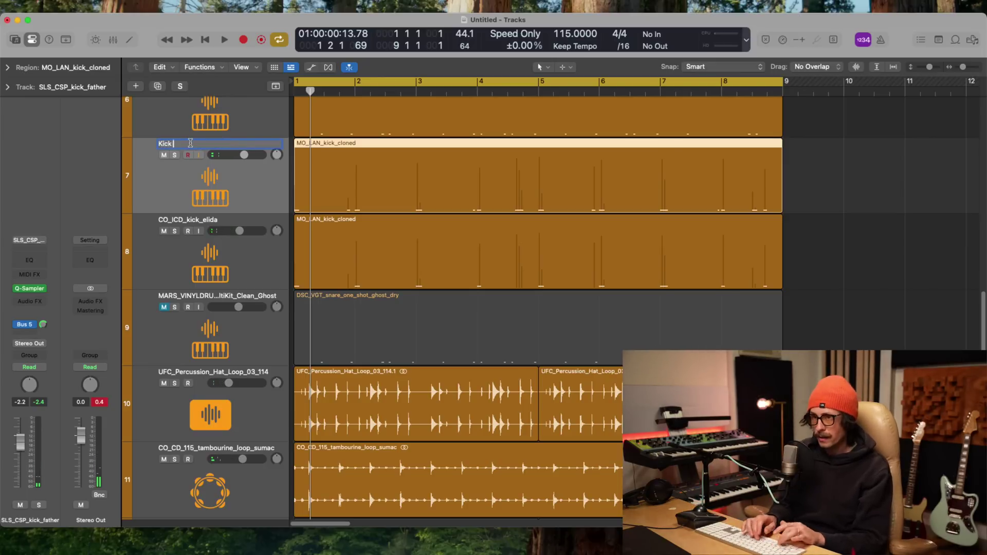
text(1)
key(Return)
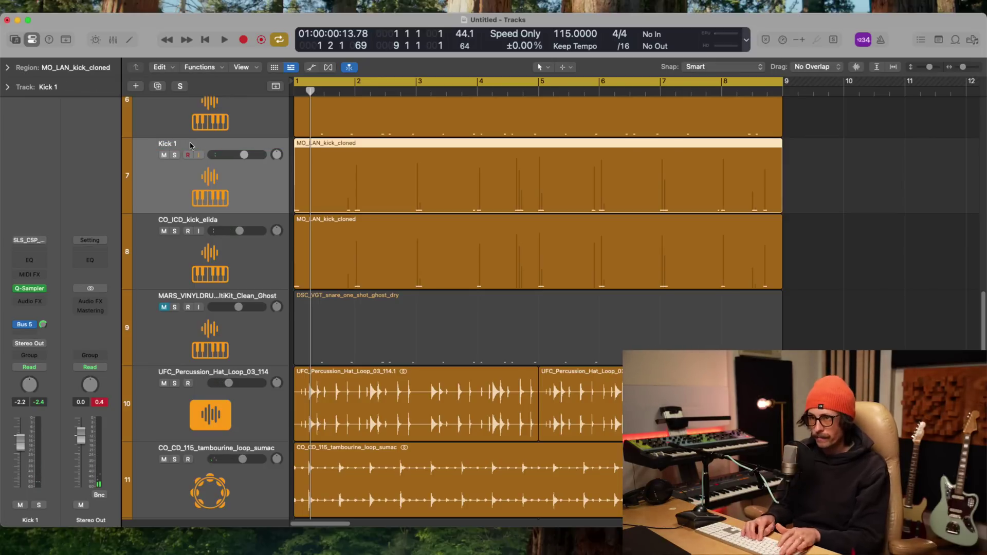
- Insert the soothe2 plug-in after Melodyne on the UFC_Percussion_Hat_Loop_03_114 track
click(188, 423)
click(23, 308)
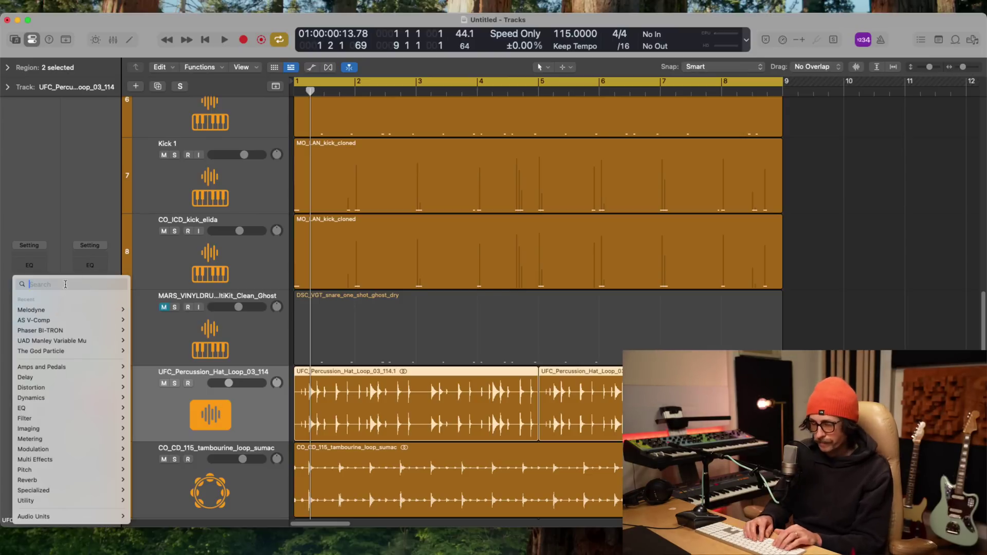
text(soothe)
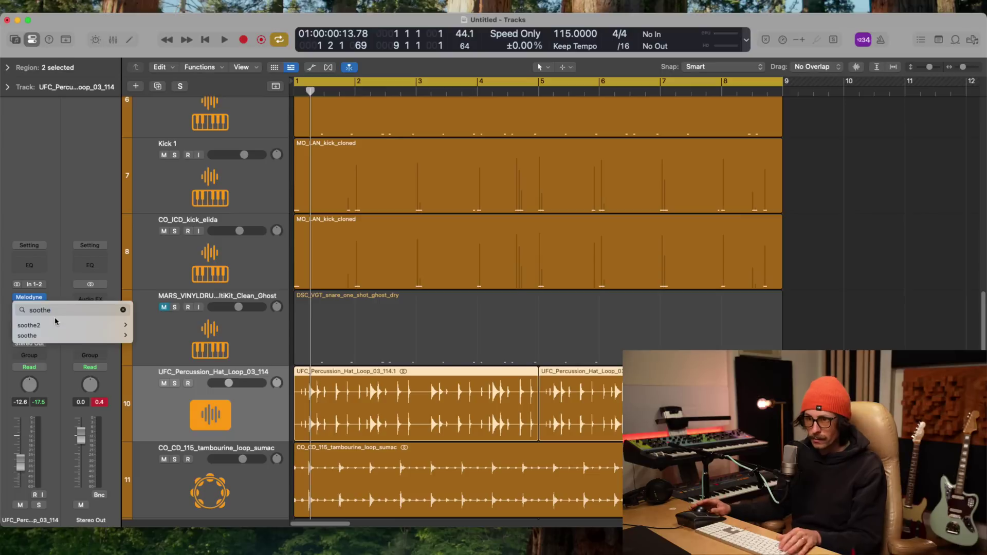
key(Down)
key(Return)
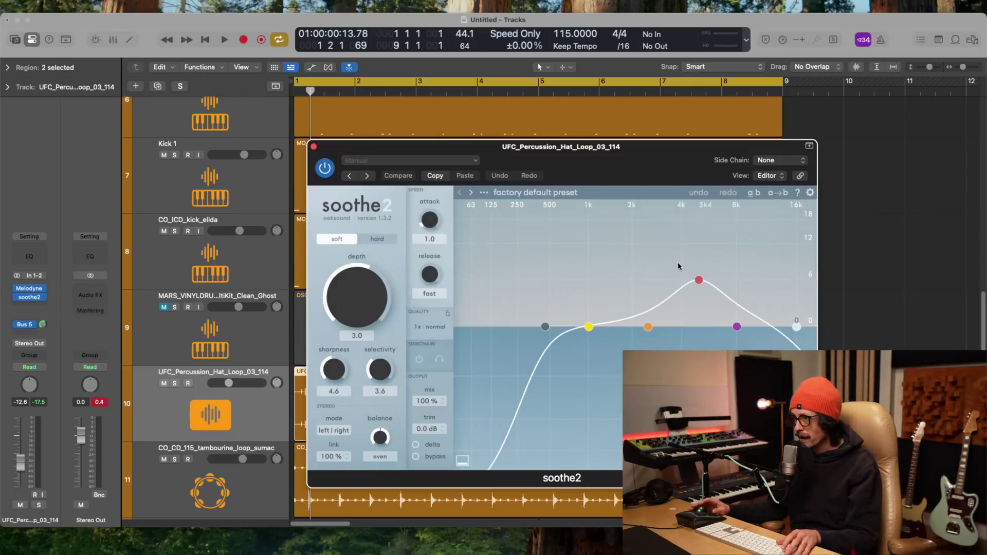
- Turn off band 3, the low cut and band 4 in soothe2, moving band 4 to about 854 Hz
click(699, 281)
double_click(699, 281)
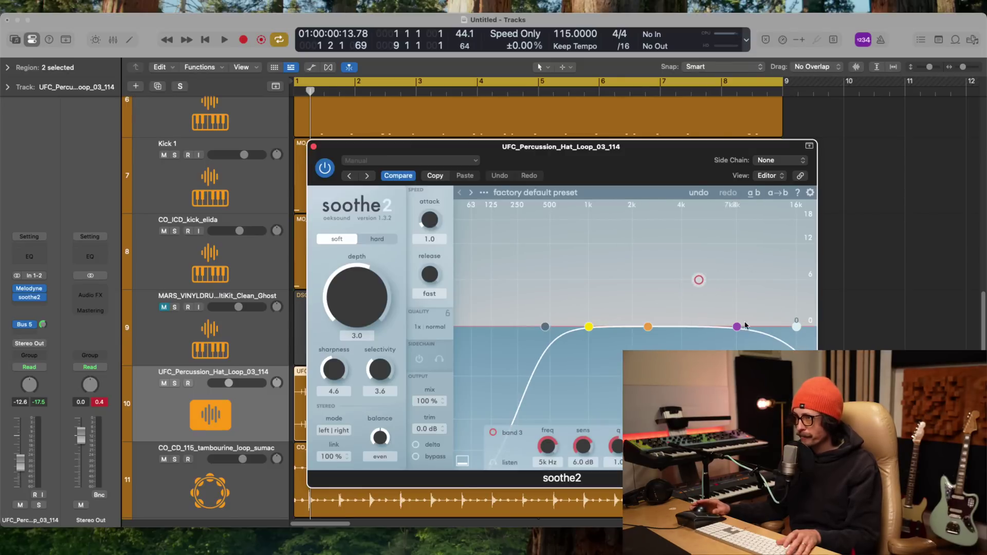
double_click(544, 327)
drag(739, 329, 583, 328)
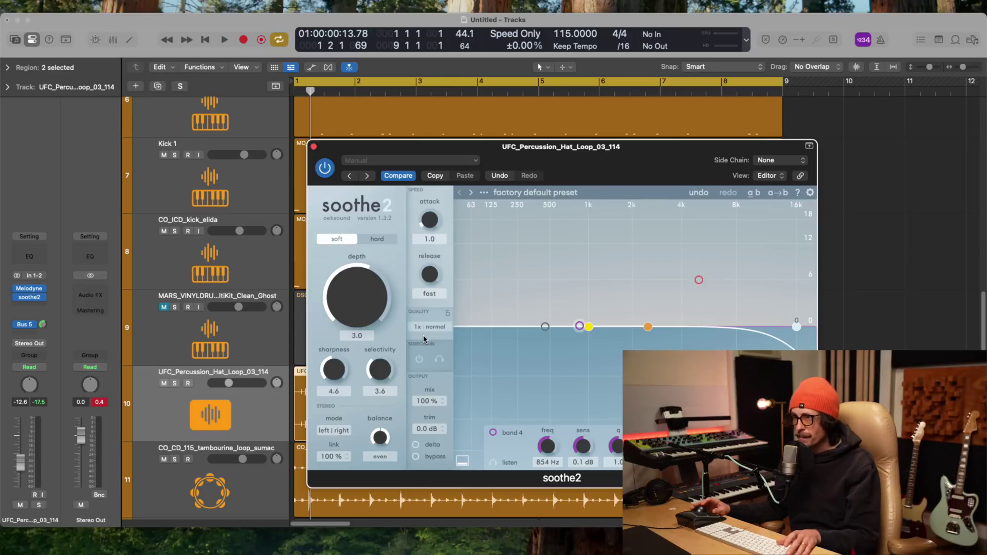
- Enable soothe2's sidechain and set Kick 1 (Inst 5) as its side chain source
click(419, 358)
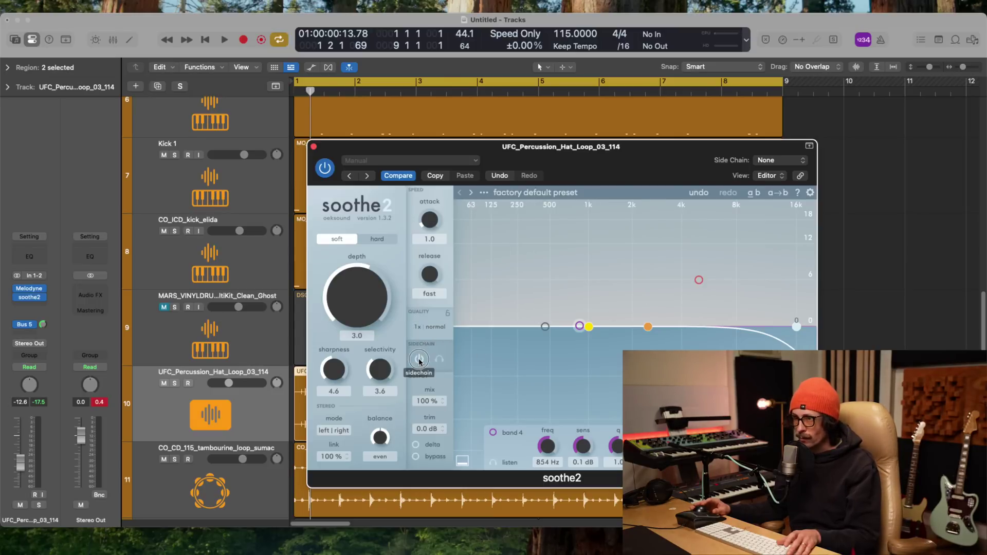
click(766, 162)
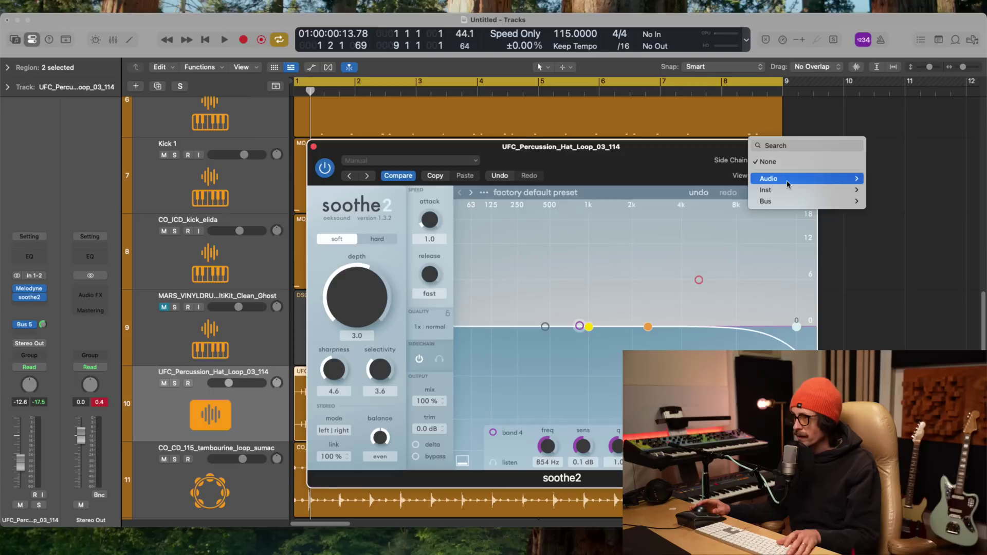
mouse_move(799, 194)
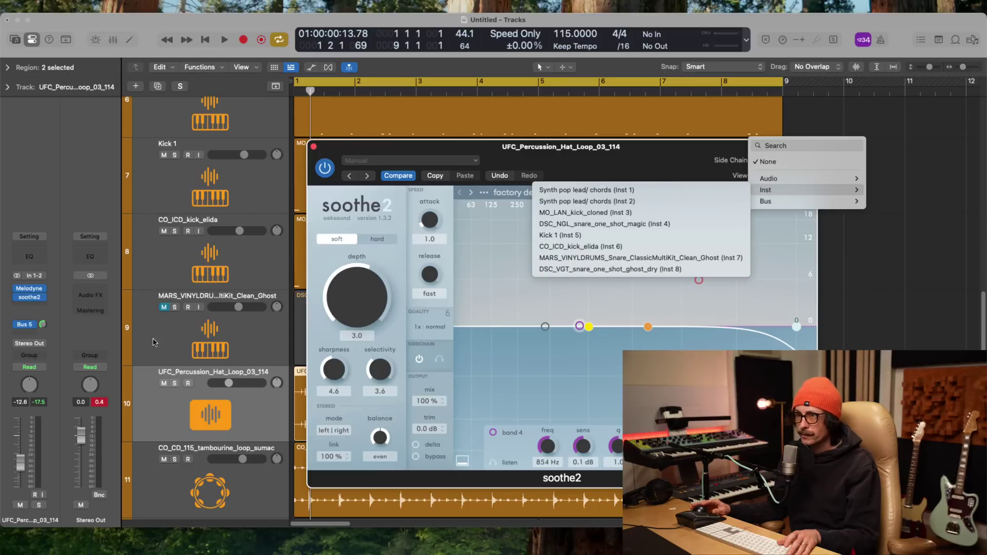
click(188, 335)
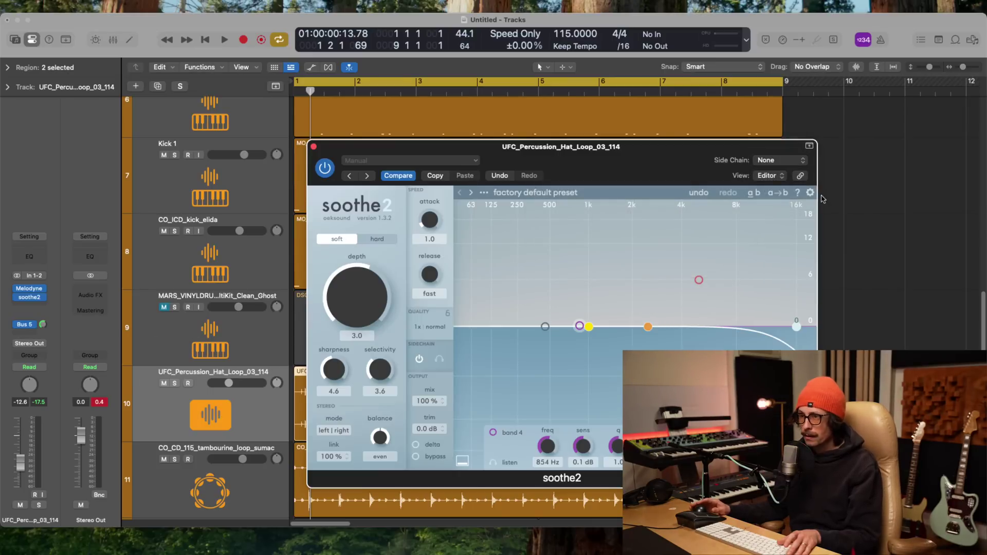
click(783, 162)
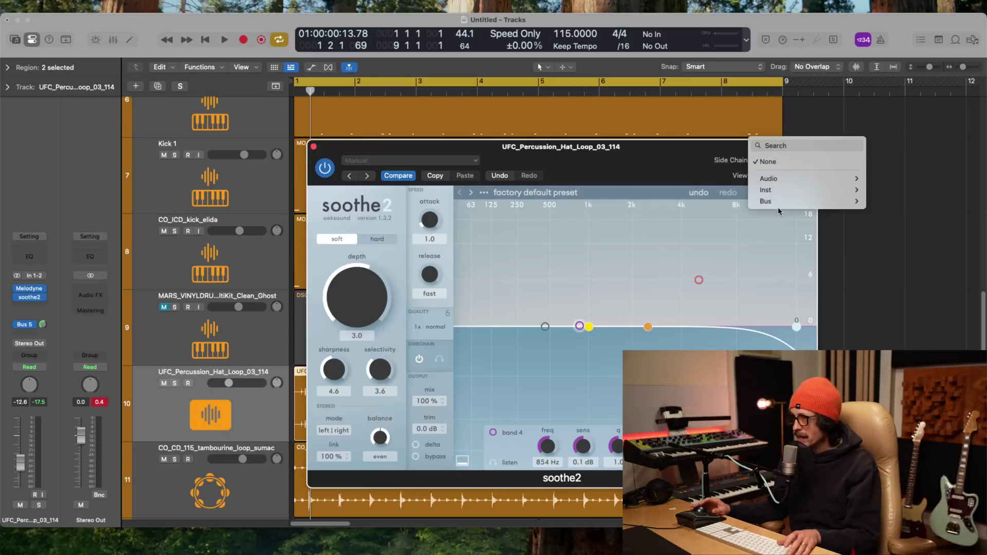
mouse_move(783, 193)
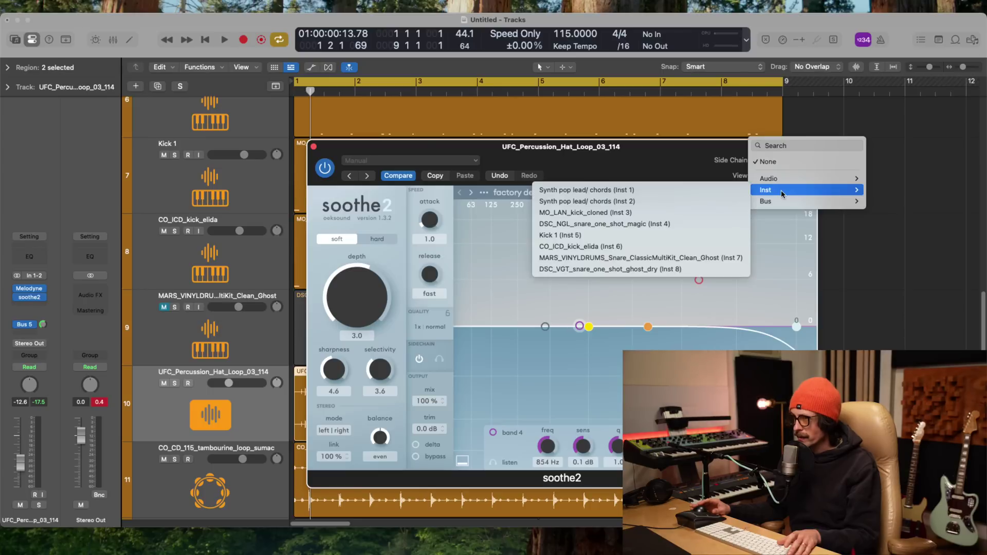
click(603, 238)
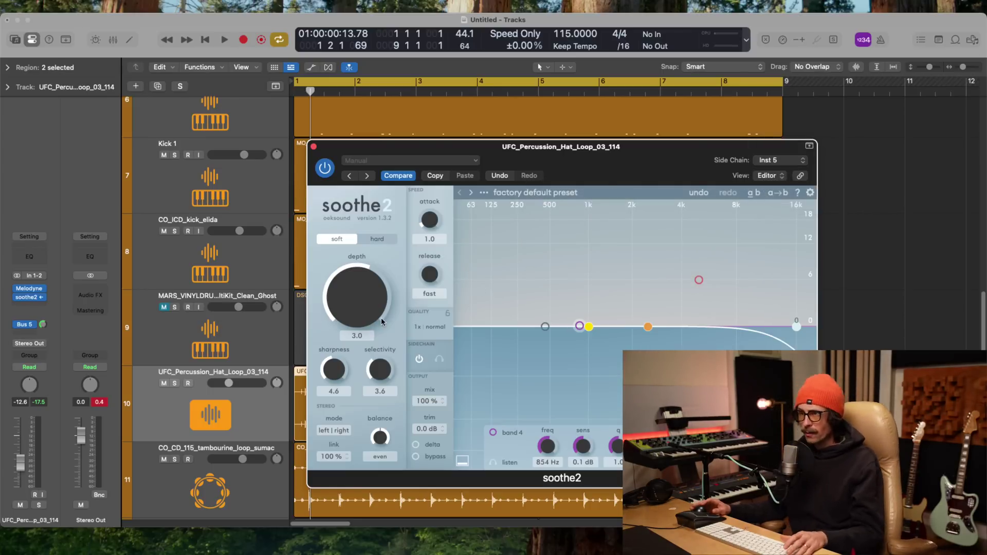
- Switch soothe2 to hard mode with depth 6.1, sharpness 6.7, selectivity 4.6, fast attack and release 1.2
click(377, 240)
drag(377, 288, 375, 278)
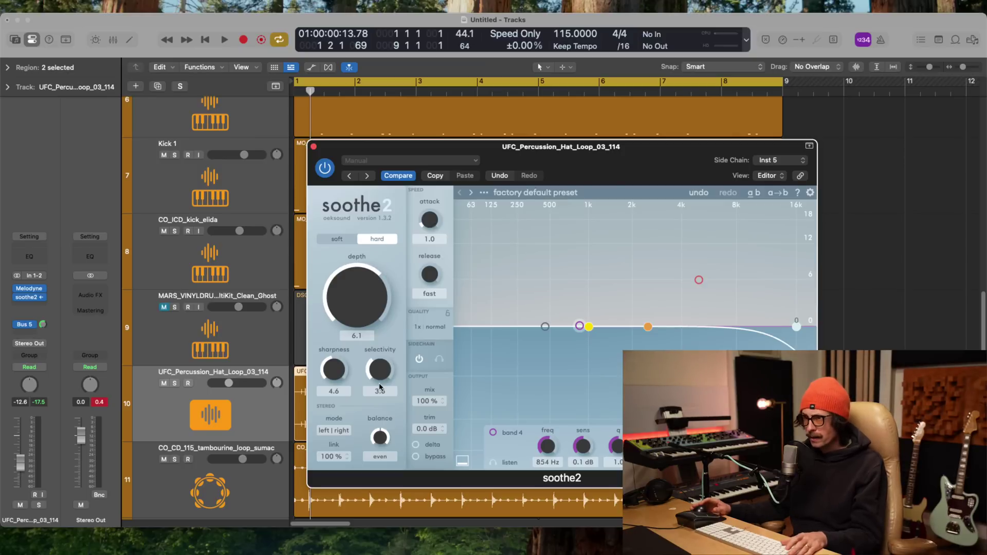
drag(381, 380, 331, 360)
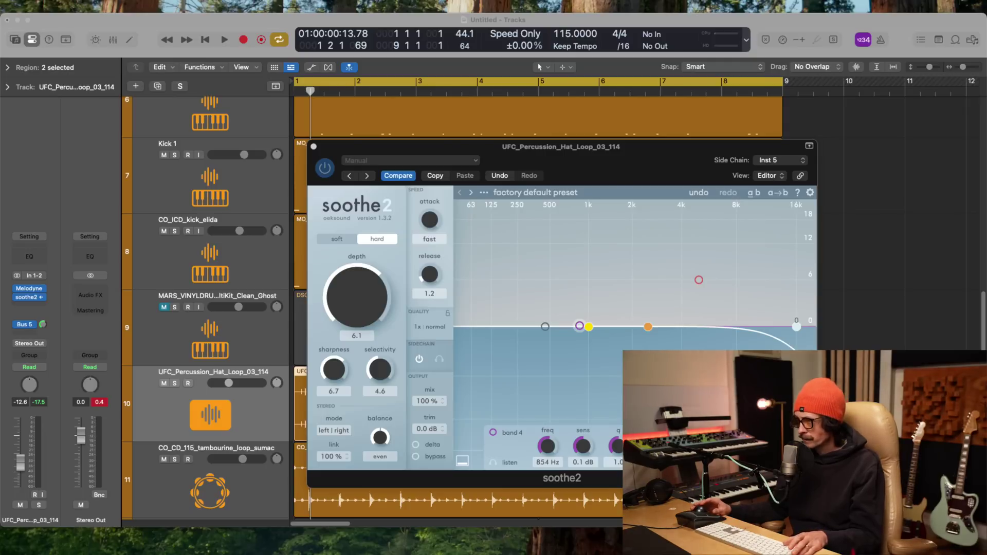
- During playback, raise soothe2's depth to 11.3 and lower its high cut to about 1.1 kHz, stopping and closing the plug-in when done
click(368, 304)
key(space)
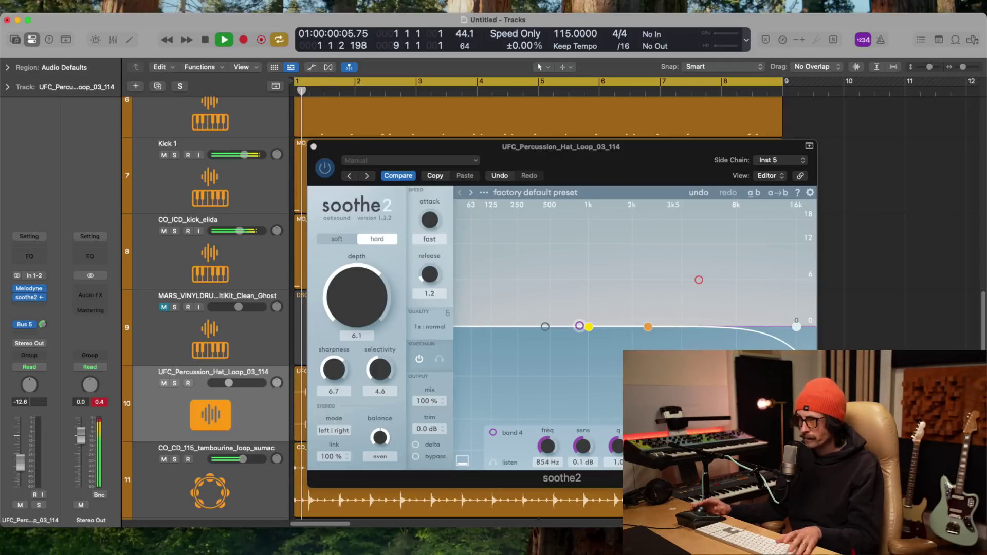
drag(368, 305, 374, 287)
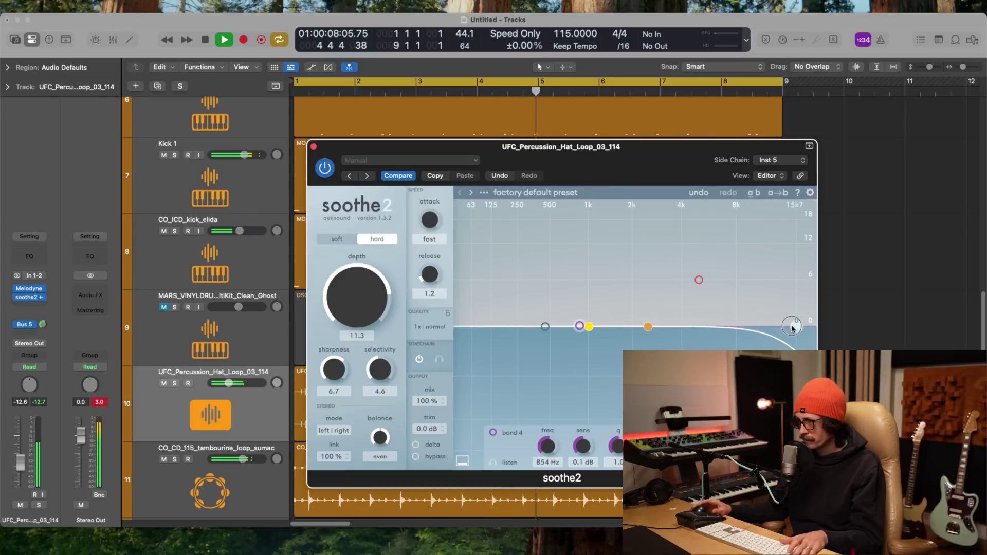
drag(796, 327, 592, 314)
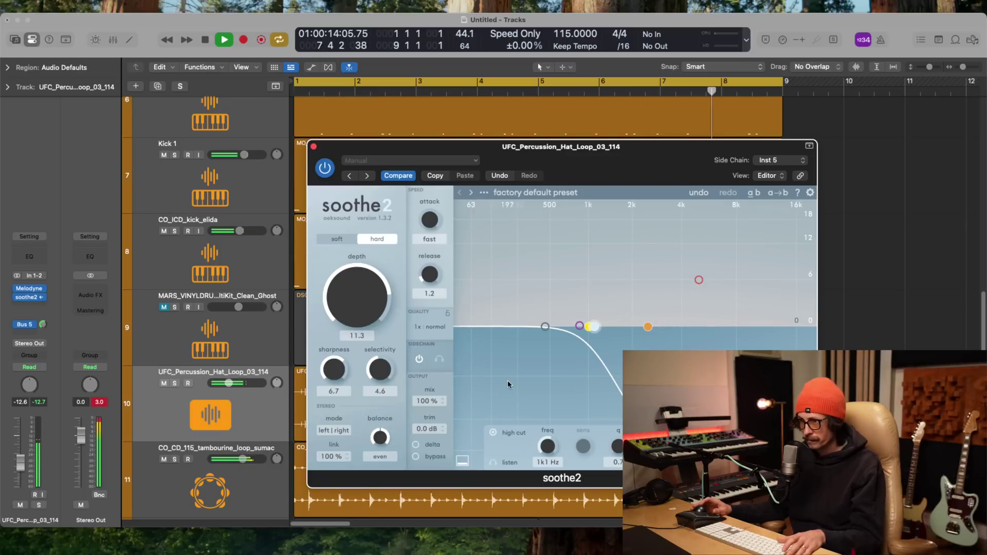
key(space)
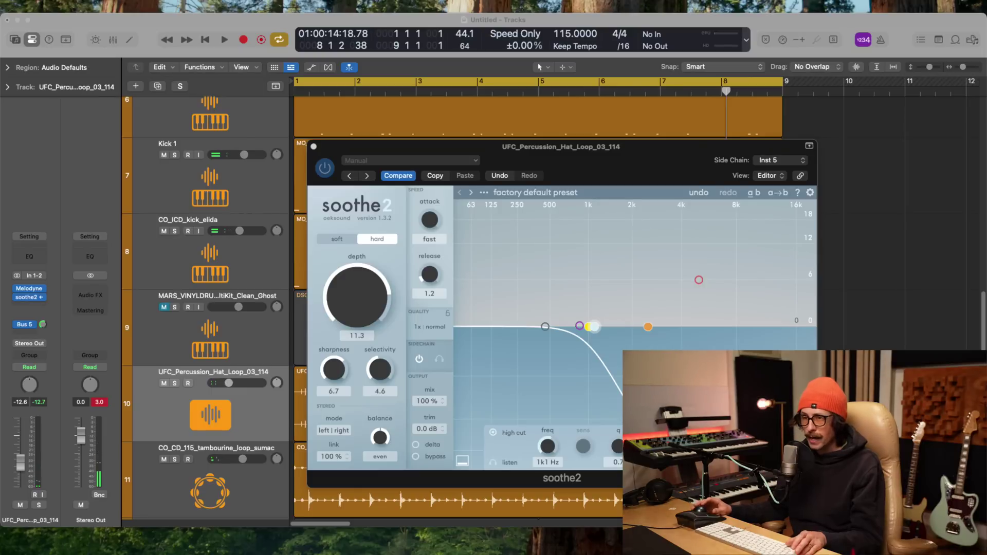
click(338, 451)
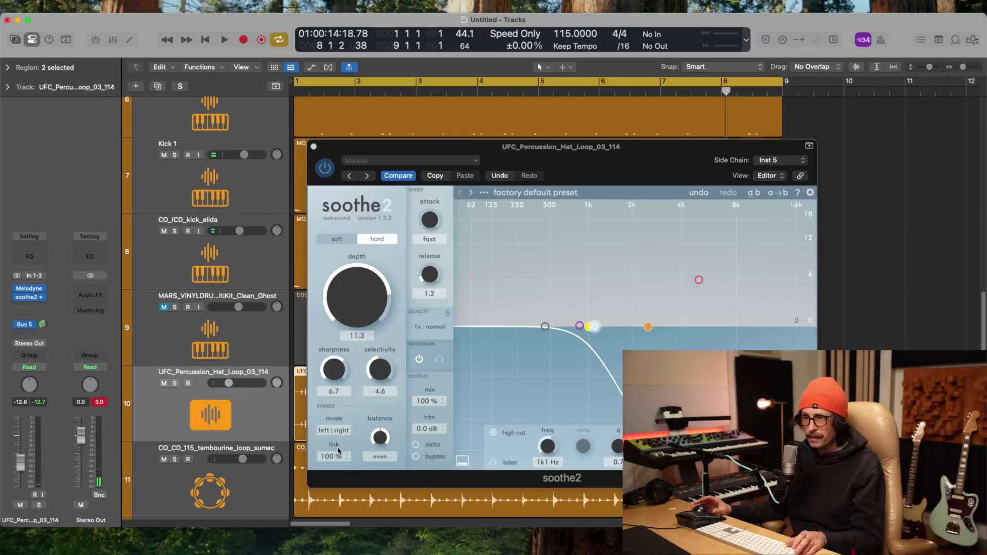
click(314, 147)
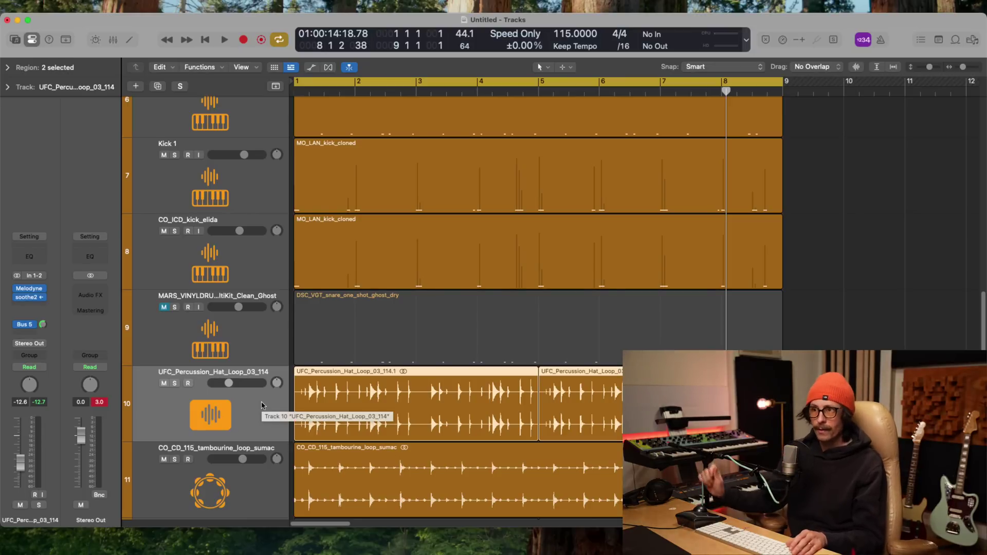
- Look over the tambourine and hi-hat loop tracks, and bypass soothe2 on the UFC_Percussion_Hat_Loop_03_114 track
click(234, 487)
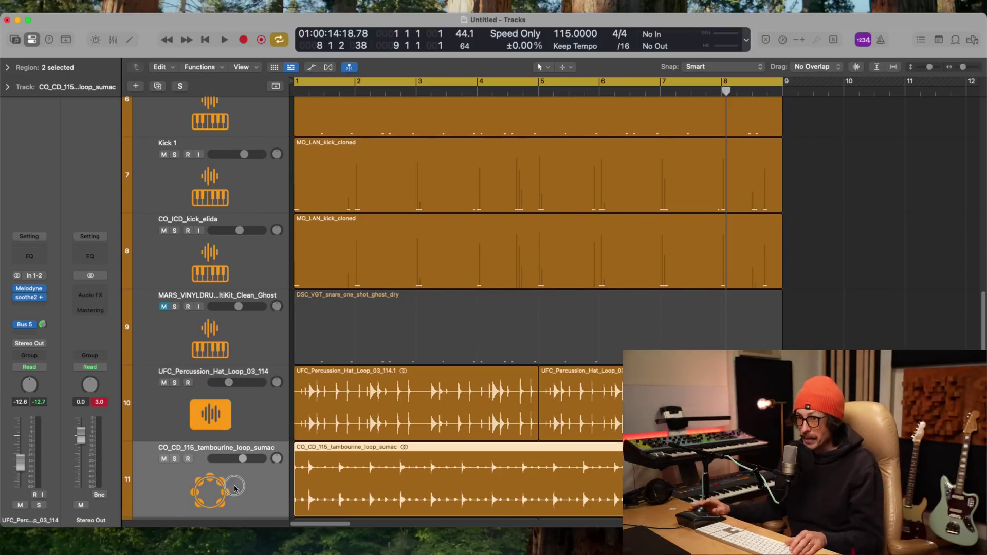
scroll(402, 421, down, 8)
scroll(401, 421, up, 8)
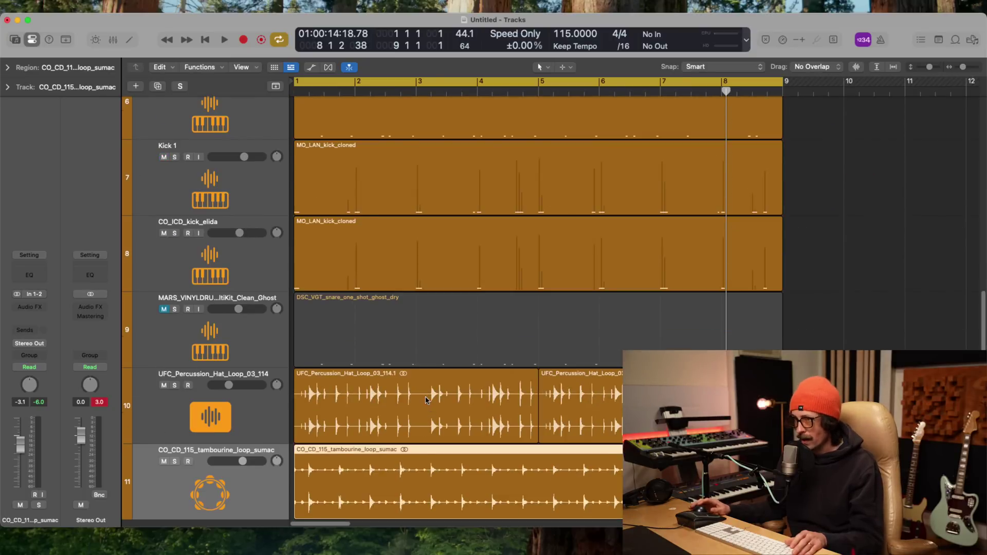
scroll(425, 400, up, 6)
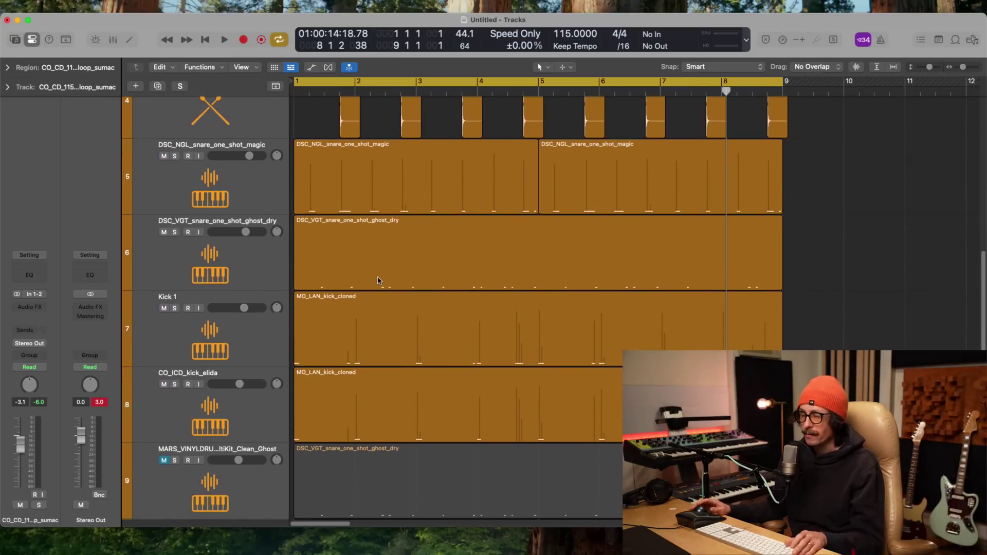
scroll(383, 290, down, 8)
scroll(216, 218, up, 2)
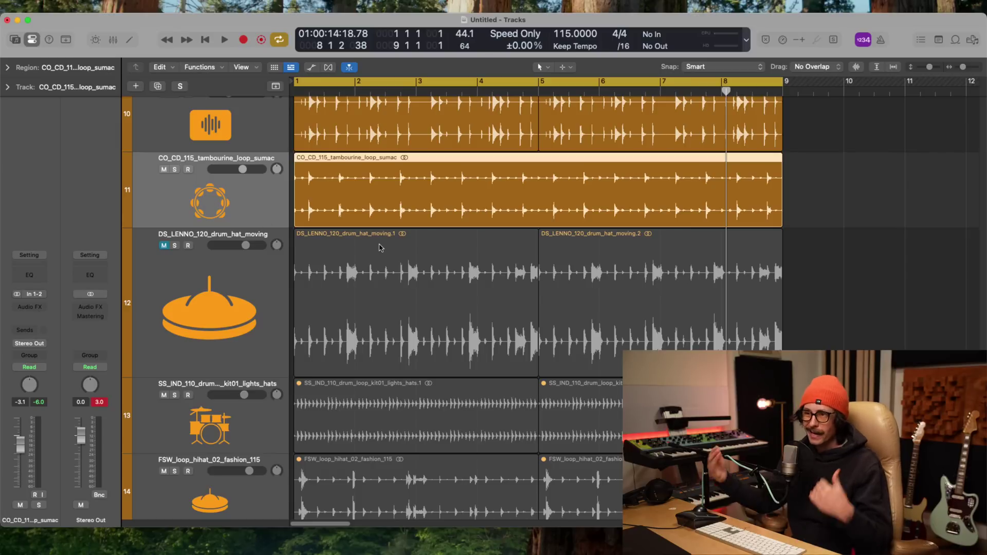
scroll(590, 274, up, 2)
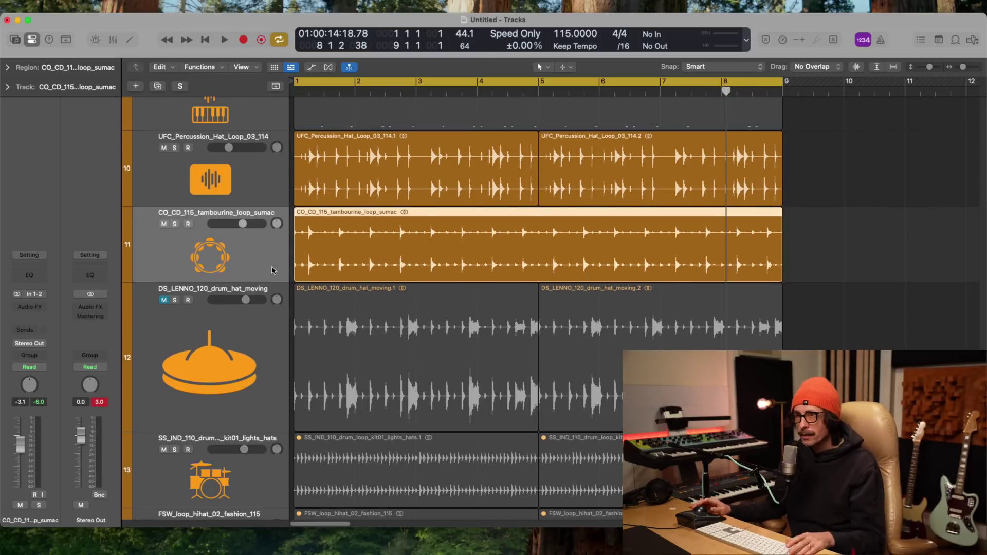
key(Up)
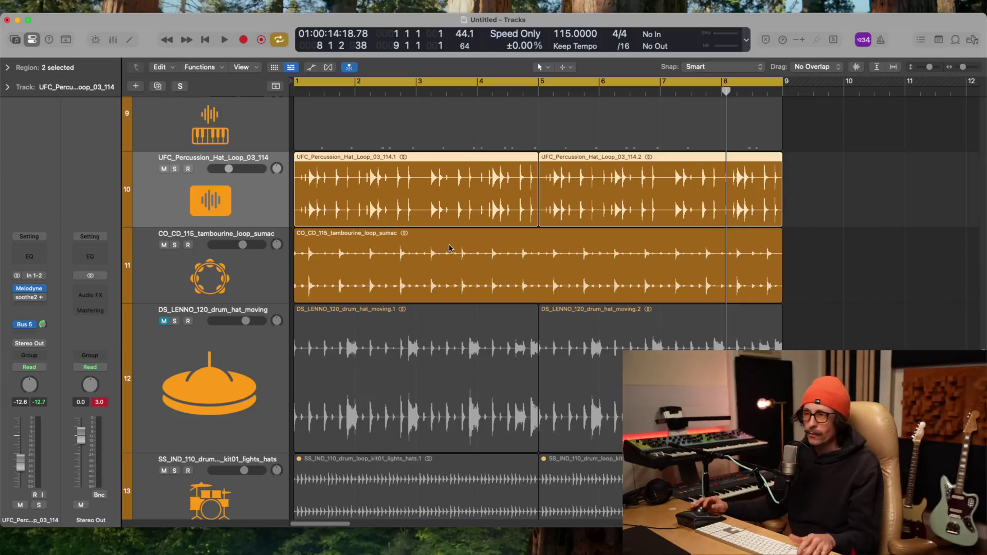
- Select the second Synth pop lead/ chords track and briefly play the drum arrangement from the beginning
scroll(516, 239, up, 10)
ctrl+alt+click(494, 283)
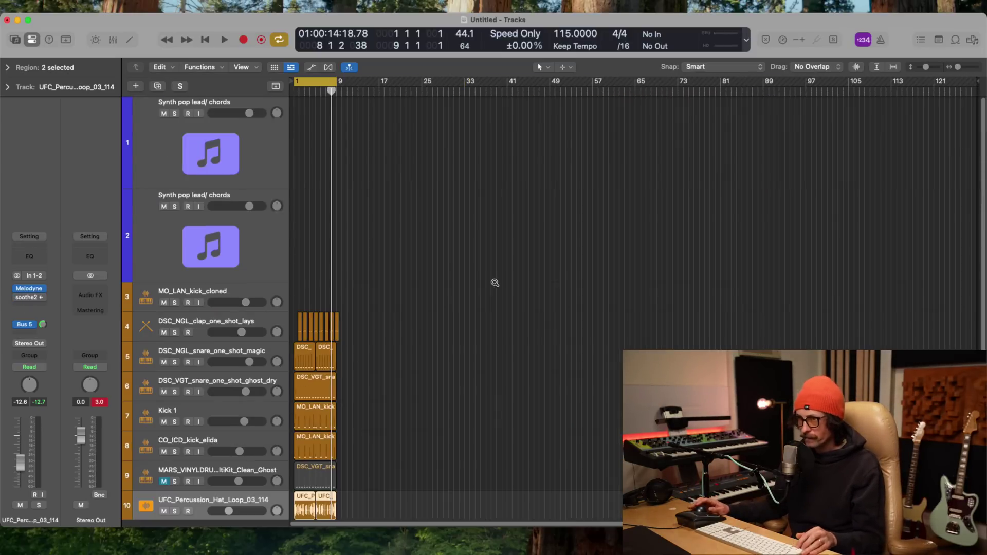
click(226, 251)
drag(399, 119, 298, 386)
key(space)
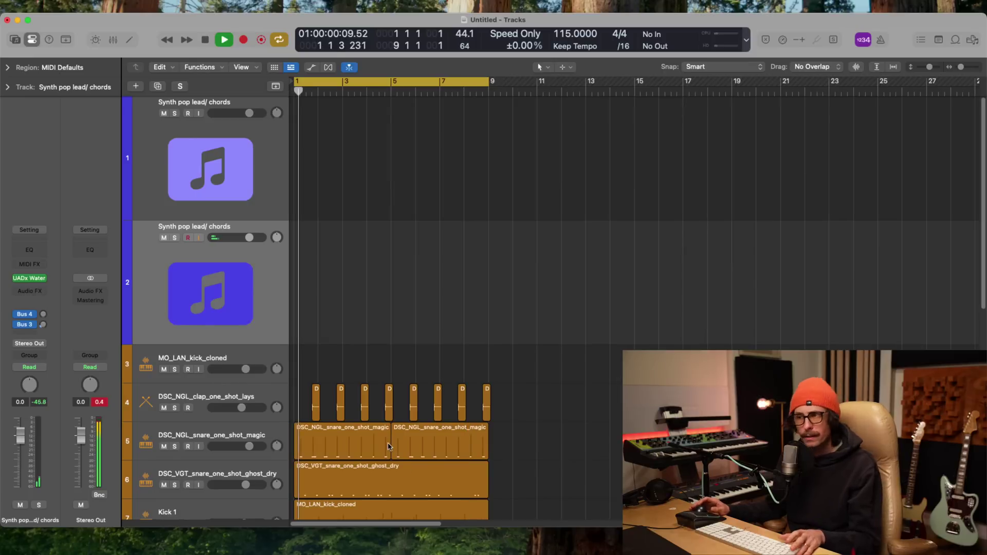
key(space)
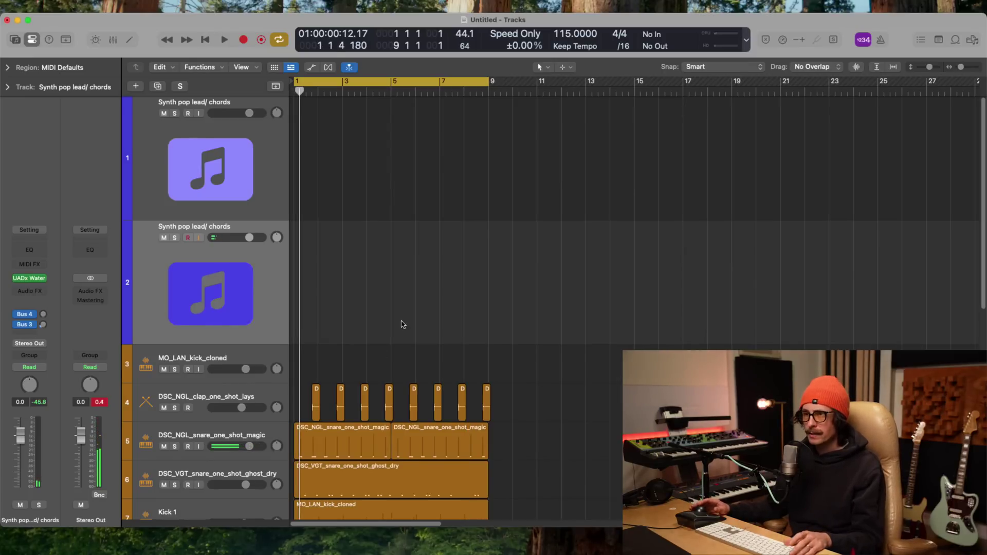
- Select all drum and percussion tracks from MO_LAN_kick_cloned through fg_drum_loop_bounce_hat_110 and show the mixer
click(530, 290)
scroll(529, 290, down, 8)
scroll(401, 205, up, 7)
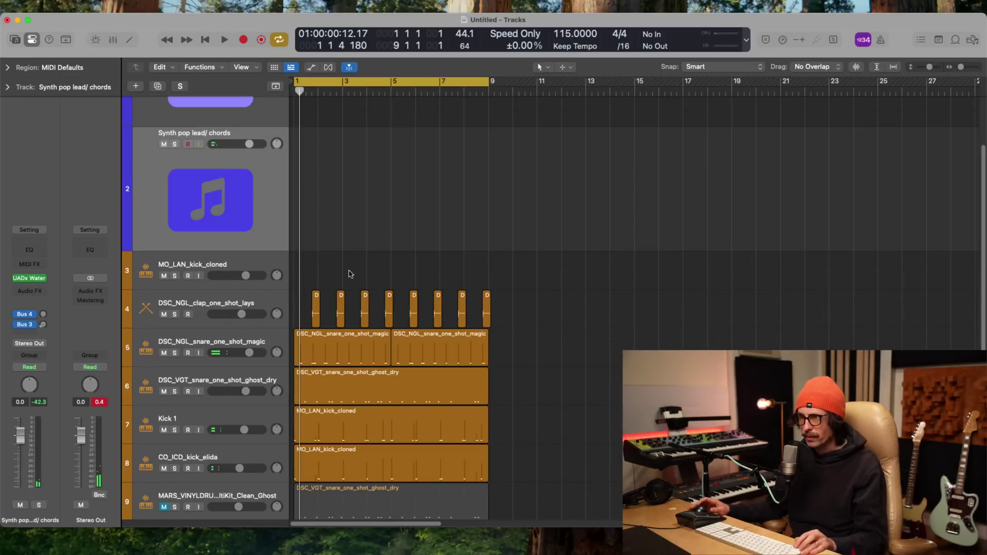
scroll(524, 280, down, 4)
scroll(554, 215, up, 2)
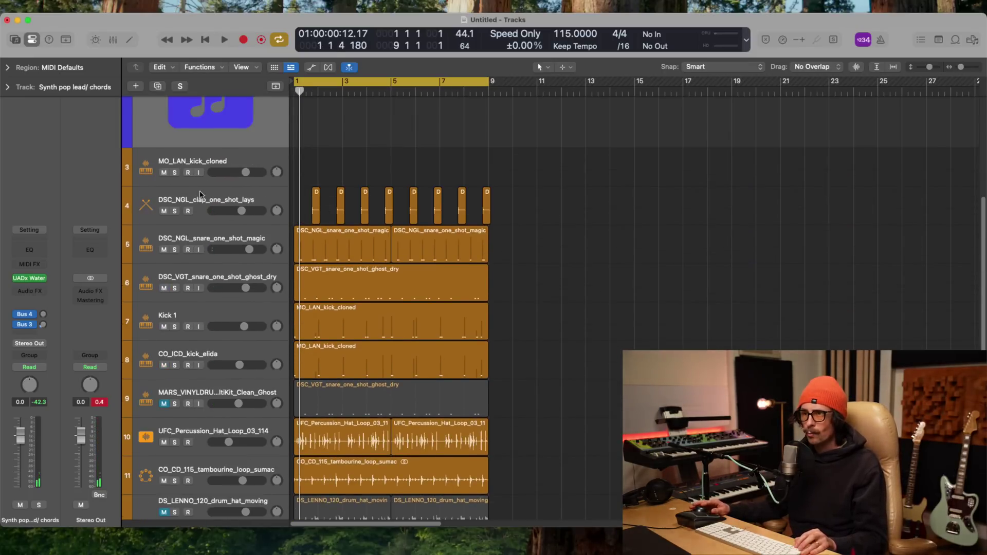
click(213, 157)
scroll(543, 180, down, 5)
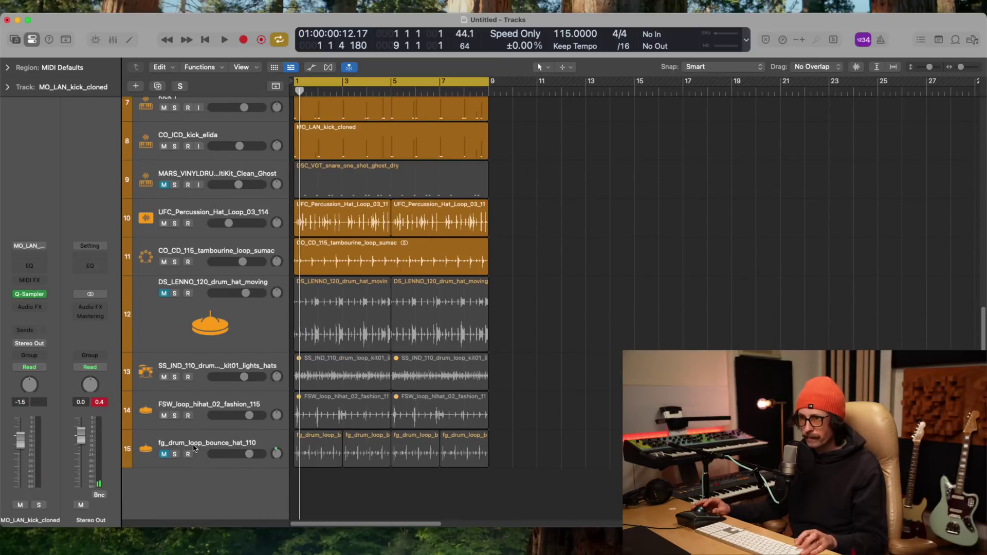
shift+click(194, 446)
key(x)
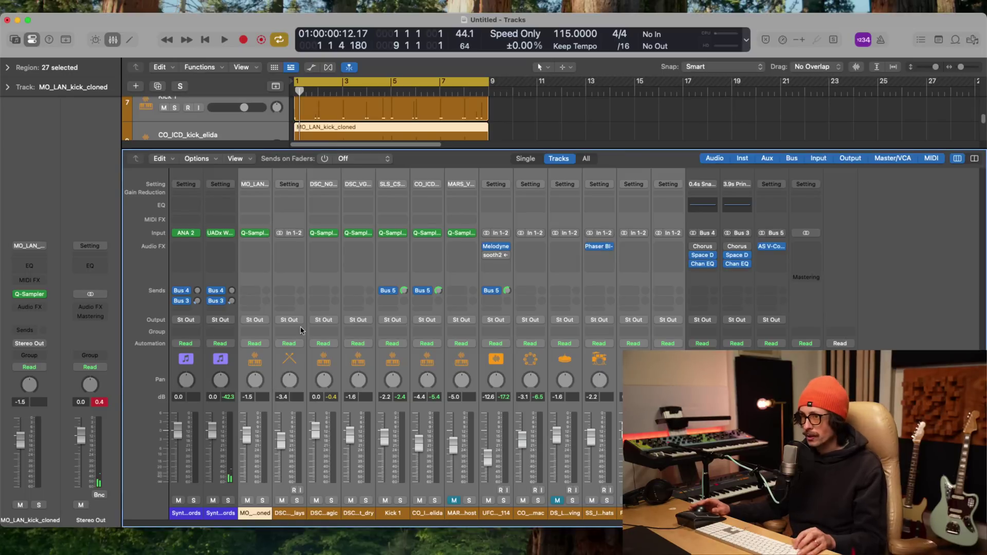
- Route the selected drum and percussion tracks' outputs to Bus 6 and rename the new aux channel Drm Mix
click(252, 320)
mouse_move(280, 381)
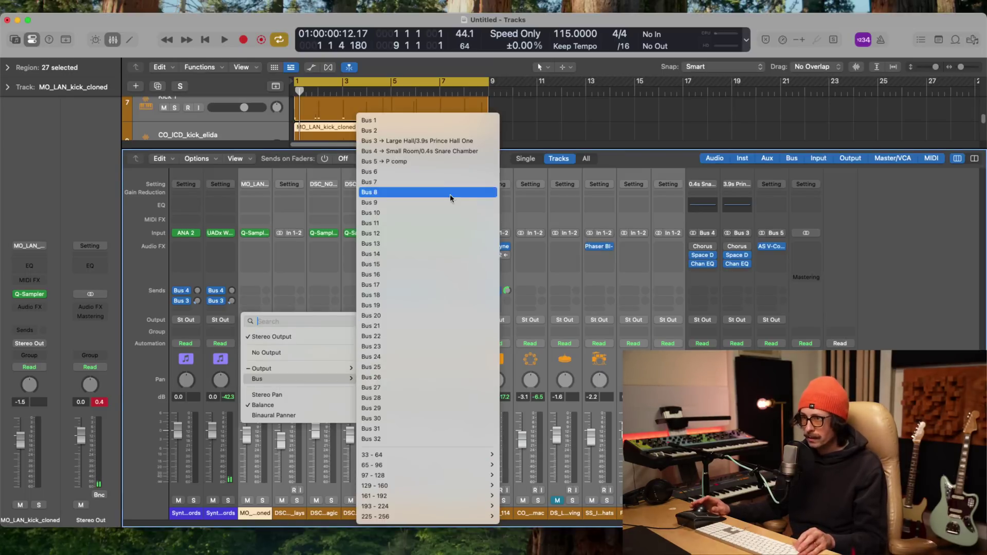
click(451, 177)
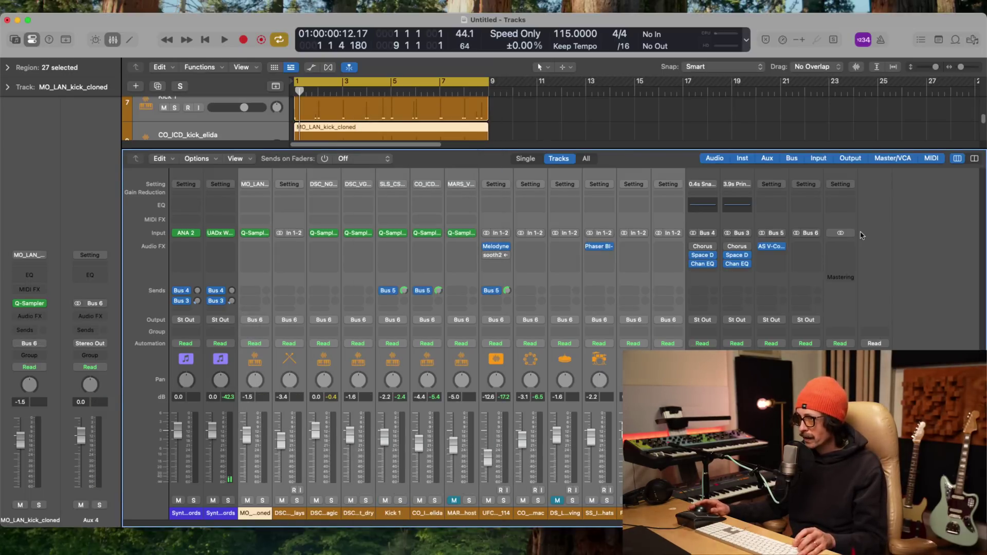
double_click(805, 513)
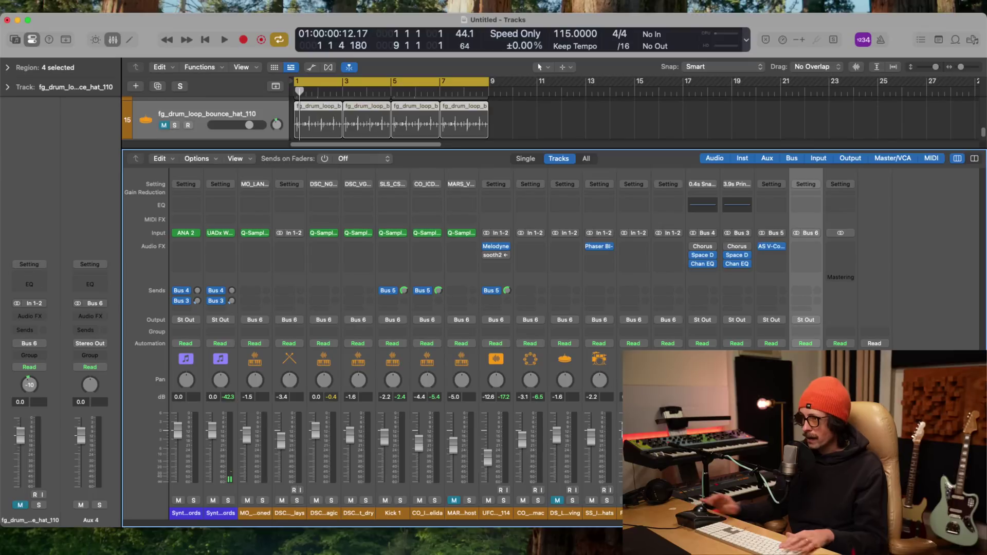
text(Drm Mix)
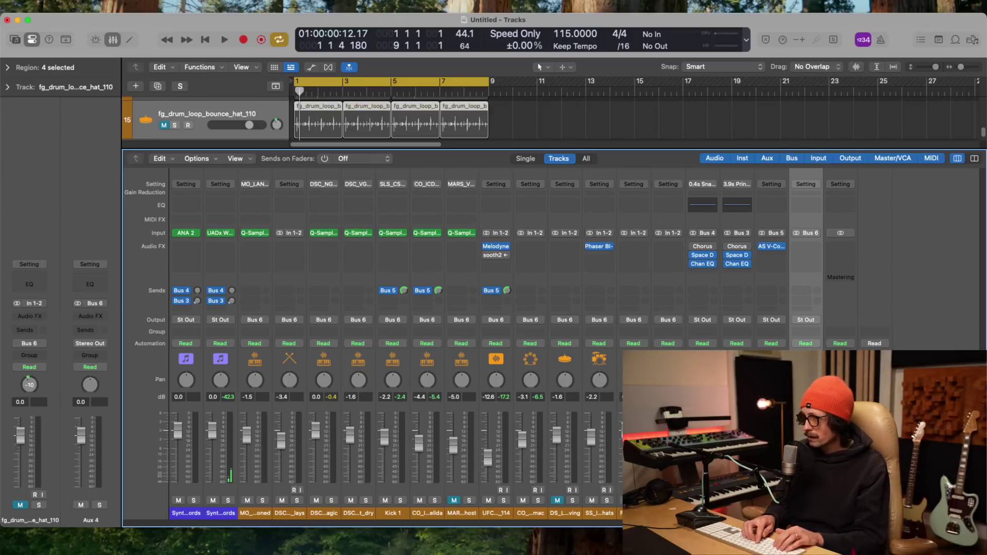
key(Return)
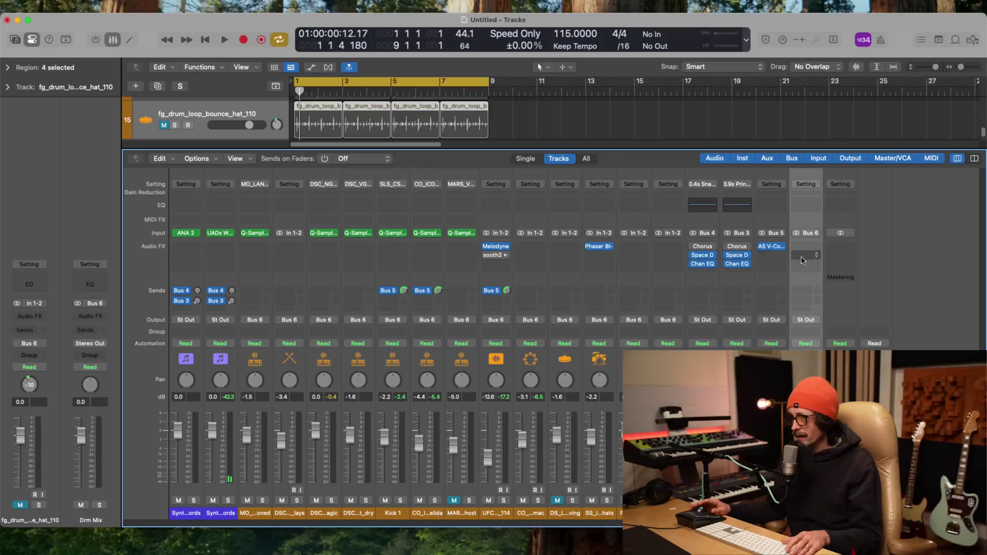
- Insert Pulsar's Mu compressor on the Drm Mix channel and move its plug-in window clear of that channel strip
click(812, 184)
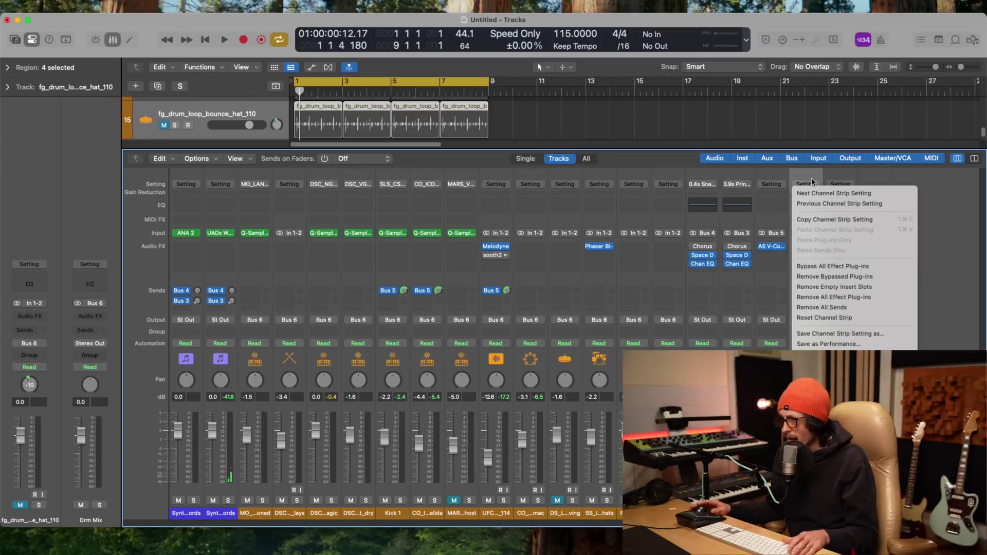
click(811, 182)
click(811, 246)
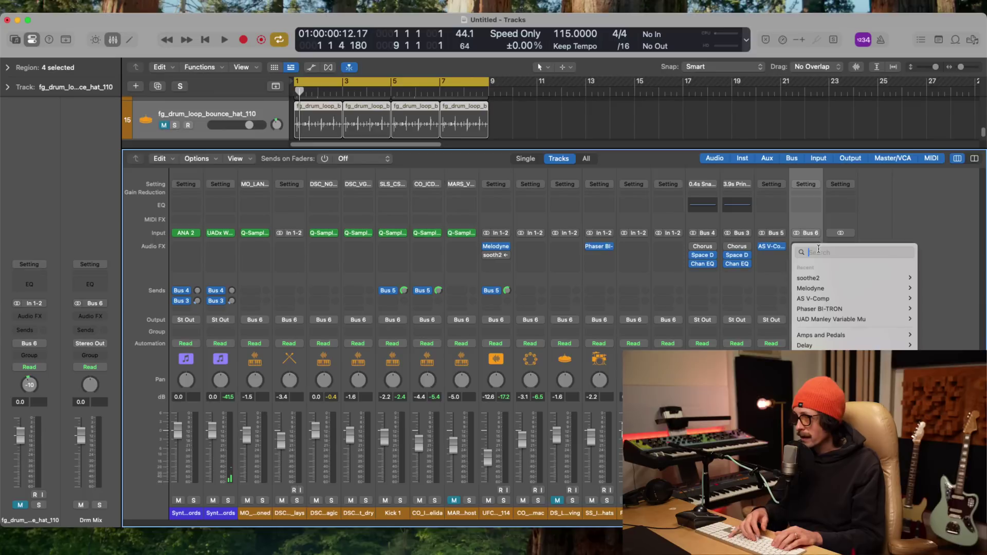
text(puls)
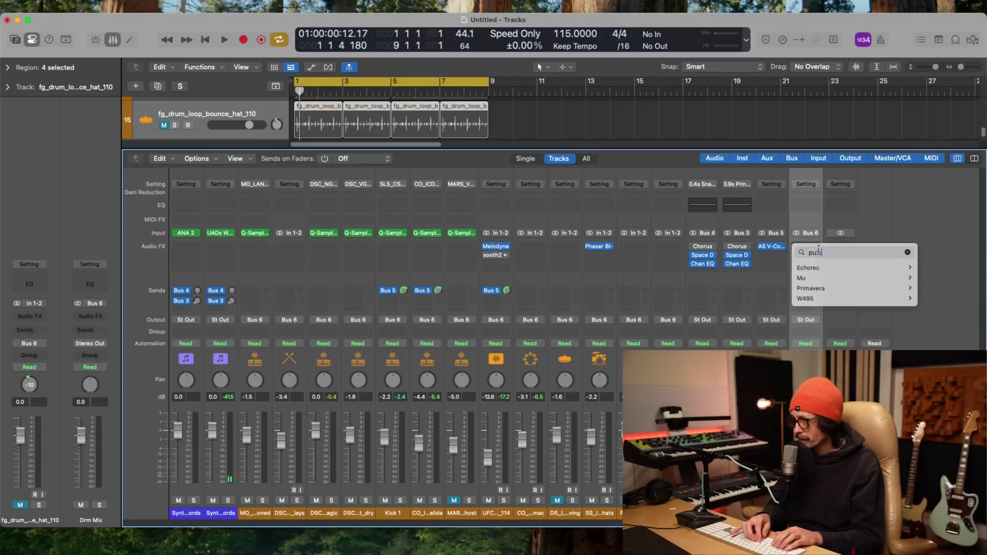
click(853, 281)
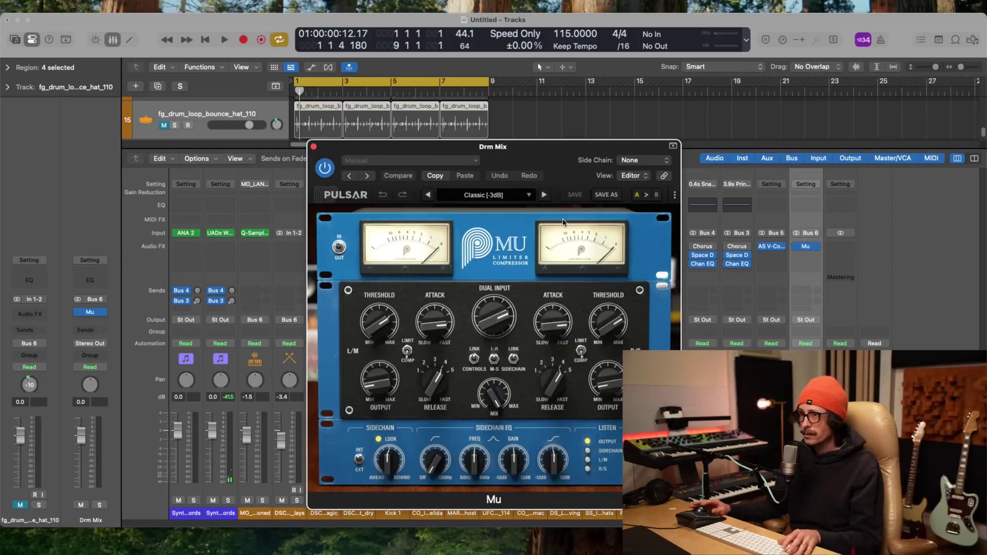
drag(562, 172, 447, 138)
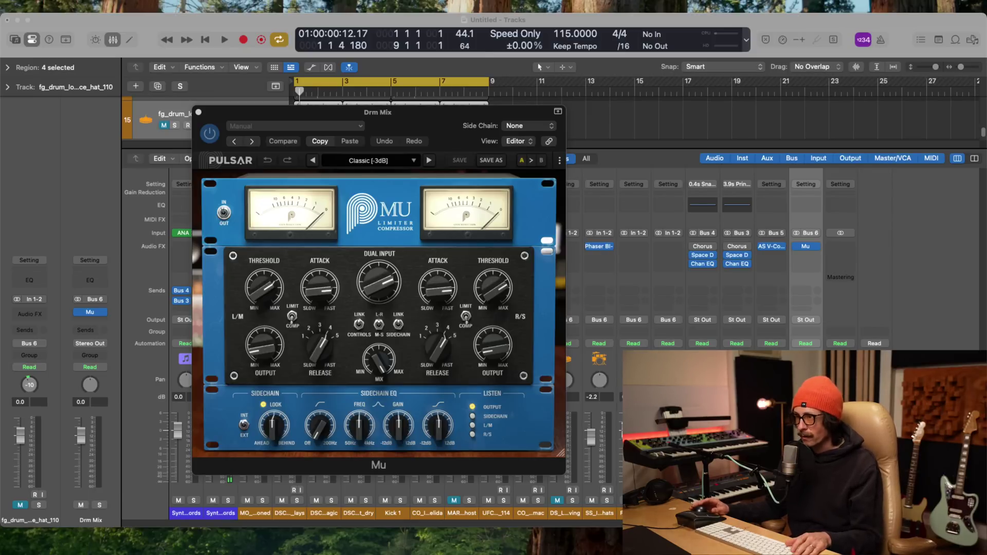
click(427, 287)
- During playback, set Mu's threshold to about 8.92 and its dual input to 4.74 dB
key(space)
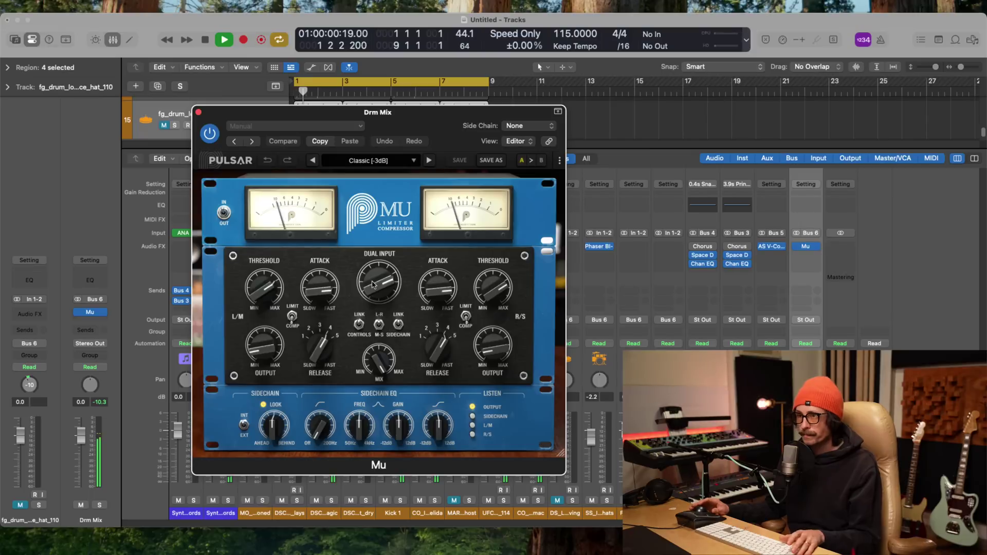
drag(379, 282, 380, 301)
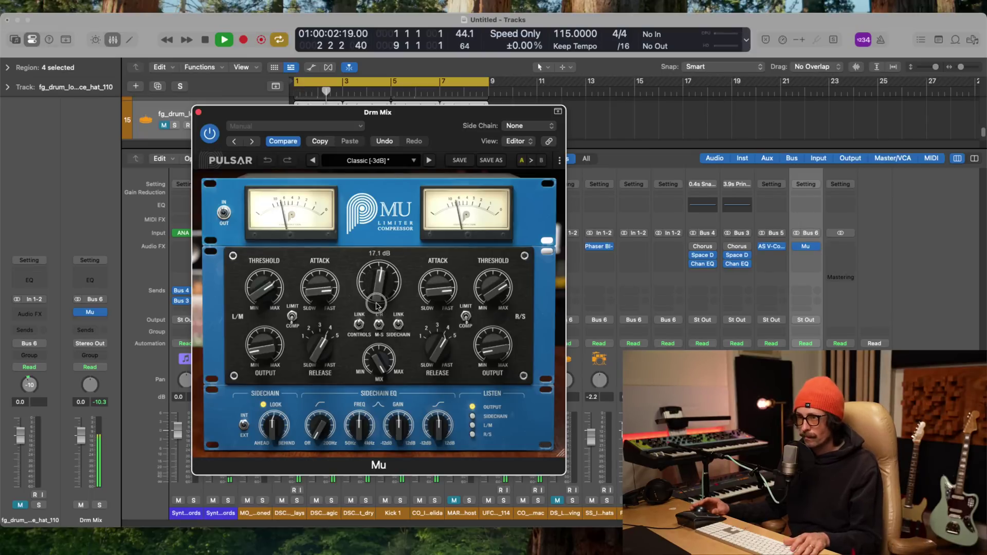
drag(277, 284, 277, 267)
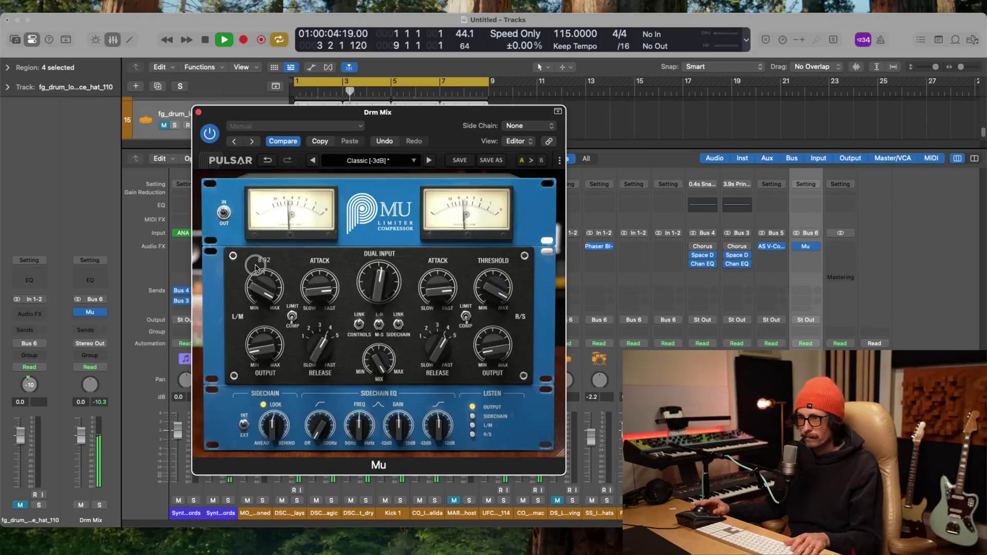
drag(375, 282, 374, 327)
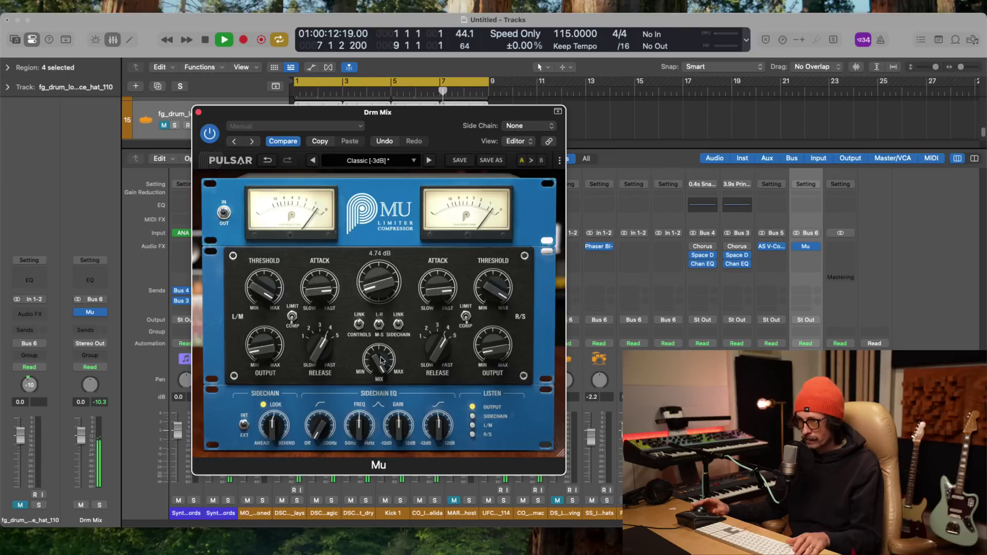
- Slow Mu's release, raise its output to about the middle of its range, and set the attack to 1.70, with threshold 8.87
drag(321, 346, 262, 352)
drag(259, 307, 256, 297)
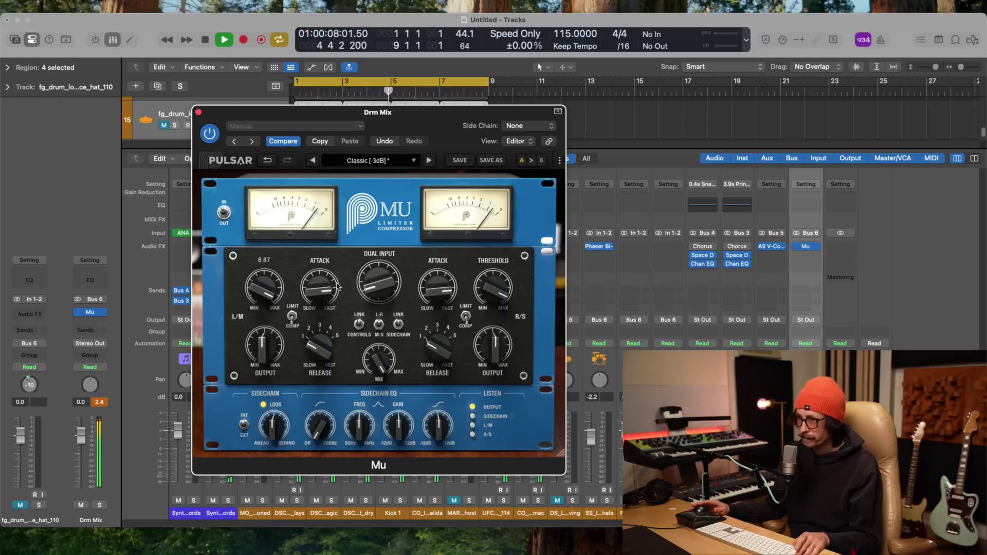
drag(327, 293, 317, 309)
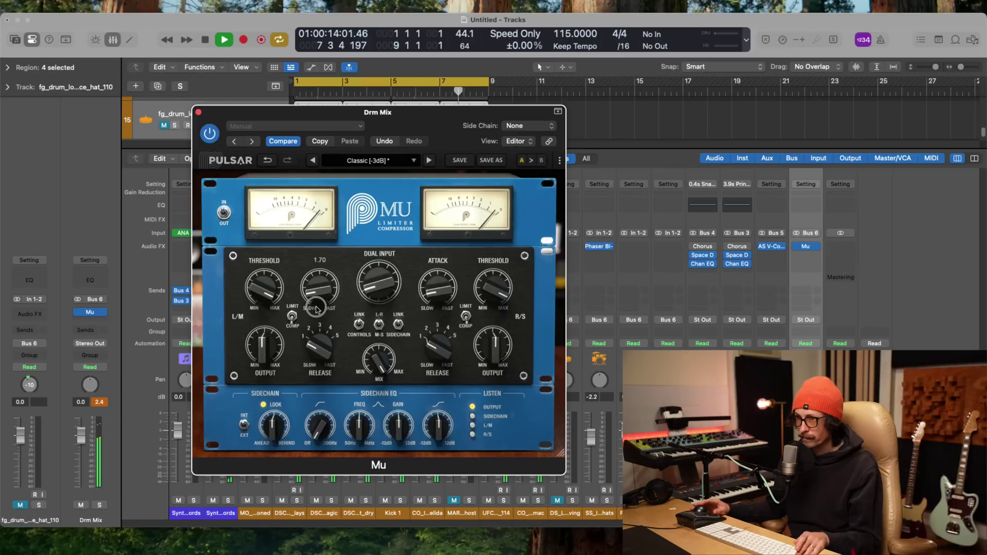
- Fine-tune Mu's threshold and dual input, set its output to about -7.08 dB, reset the Drm Mix peak reading, and stop playback
mouse_move(253, 286)
mouse_down()
mouse_move(256, 308)
mouse_move(256, 296)
mouse_up()
drag(365, 276, 365, 267)
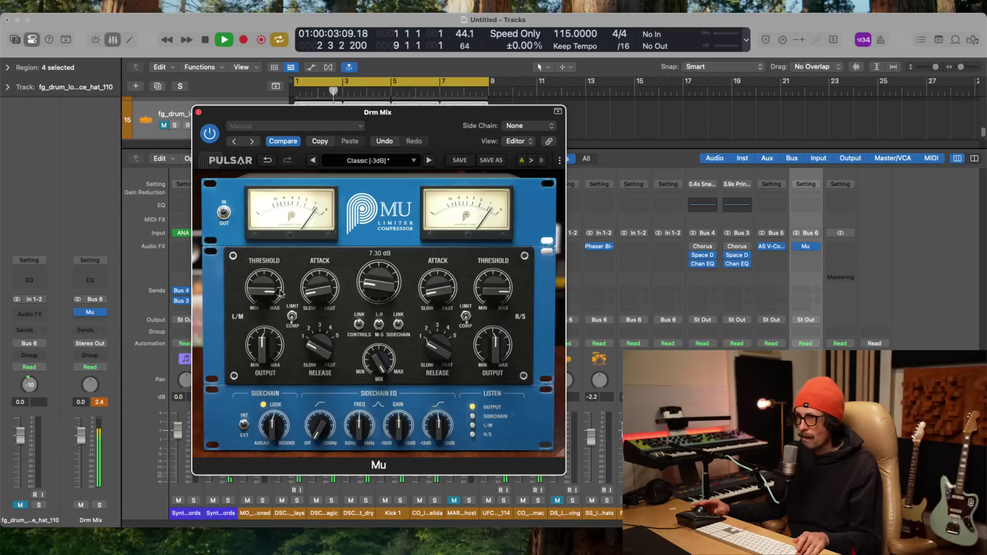
drag(271, 290, 271, 288)
drag(362, 282, 378, 280)
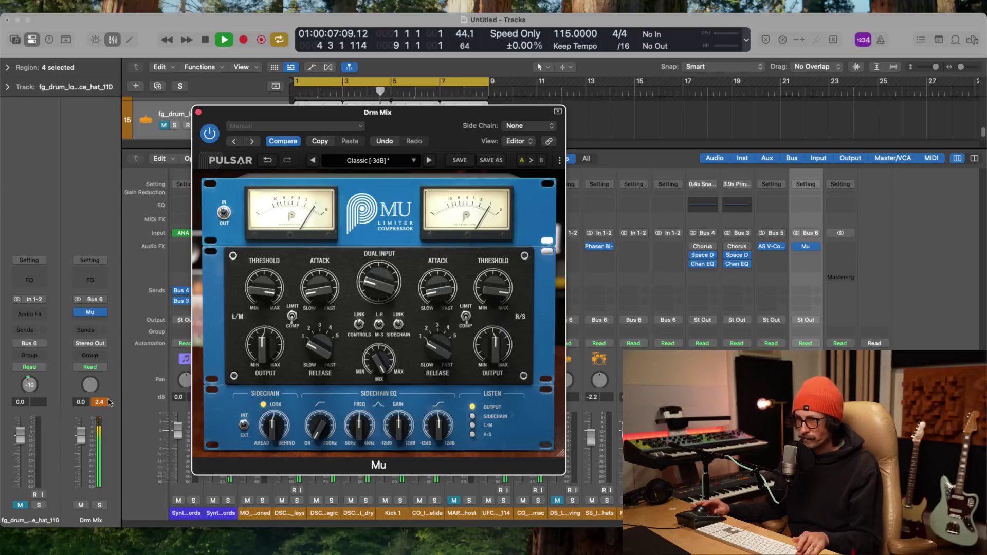
drag(260, 355, 259, 360)
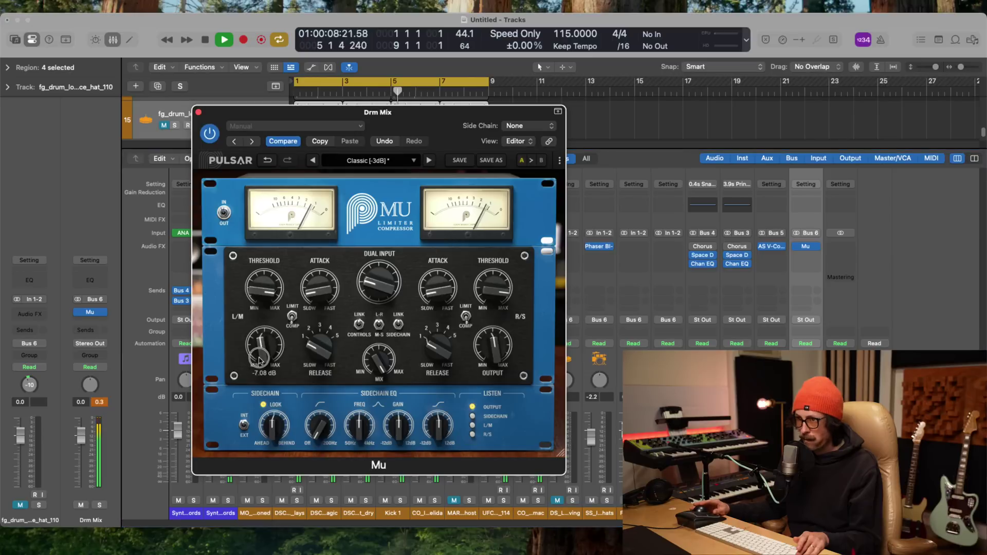
click(98, 402)
key(space)
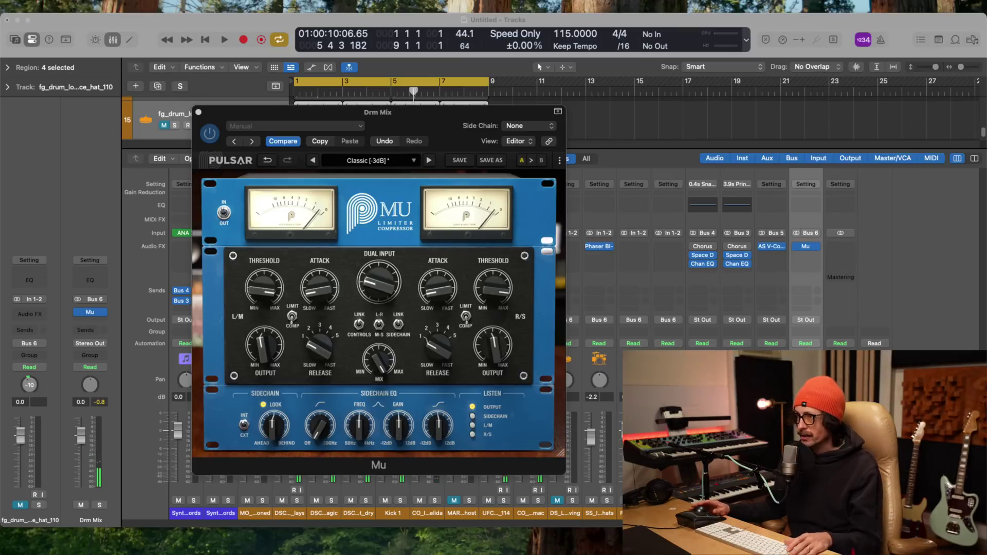
- Add the stereo L1 limiter below Mu on Drm Mix, with out ceiling -0.3 and threshold -0.8
click(822, 339)
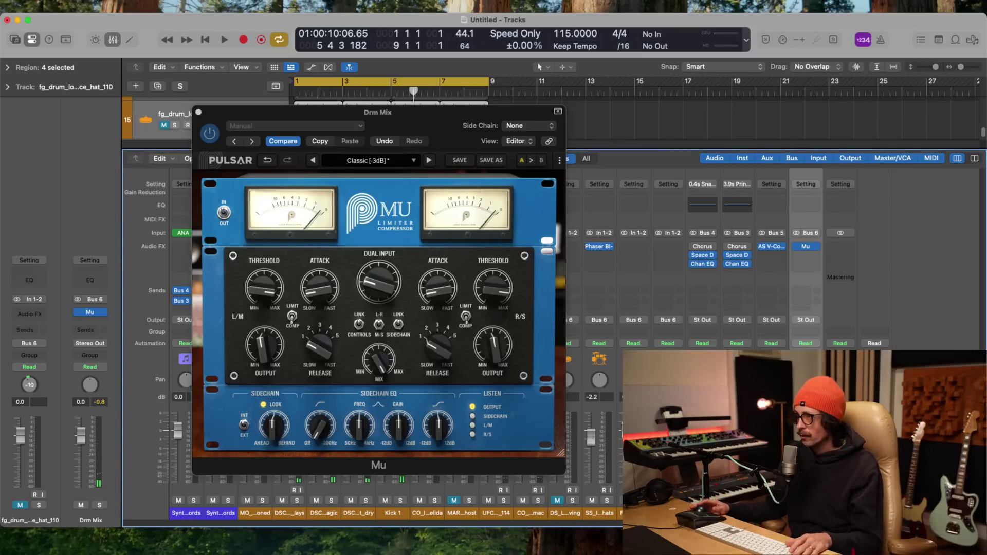
click(806, 257)
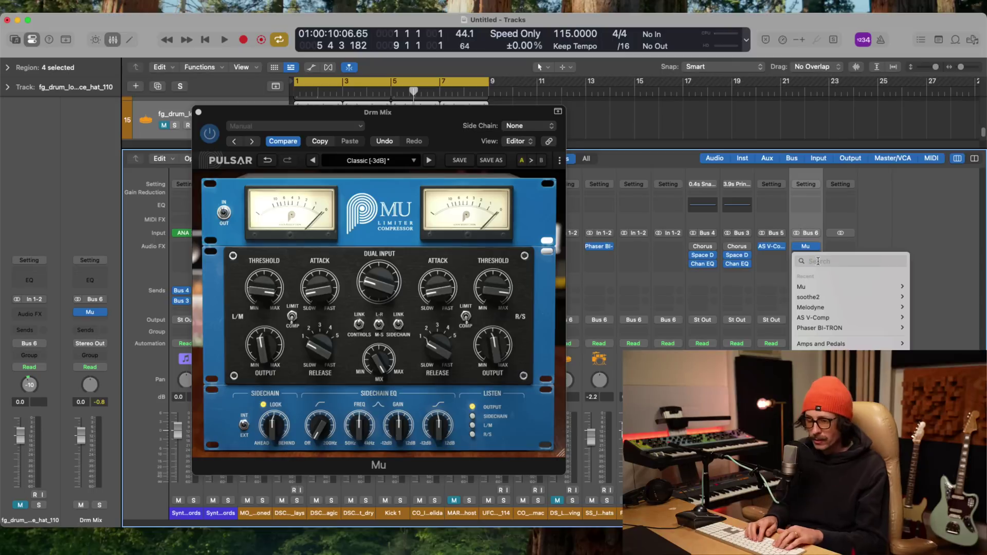
text(l)
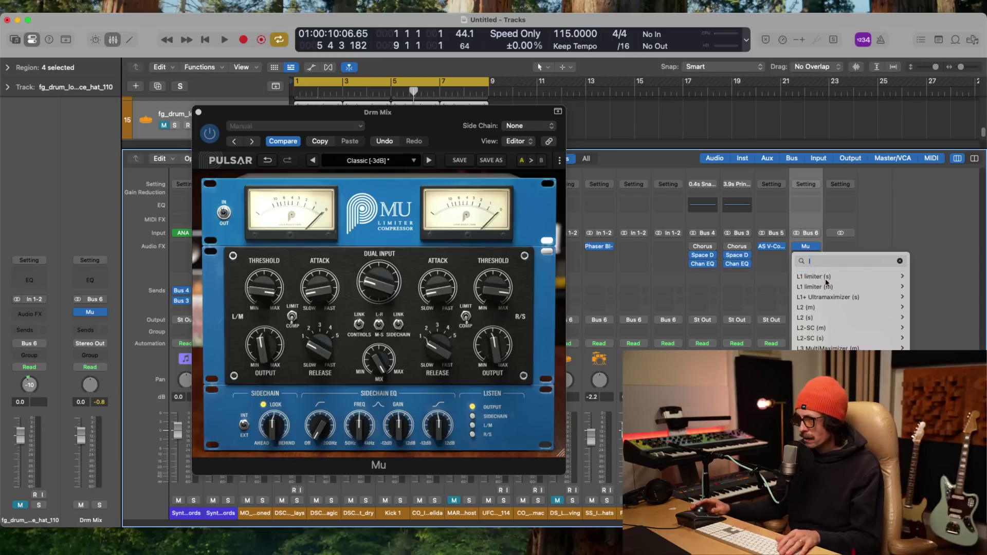
click(824, 276)
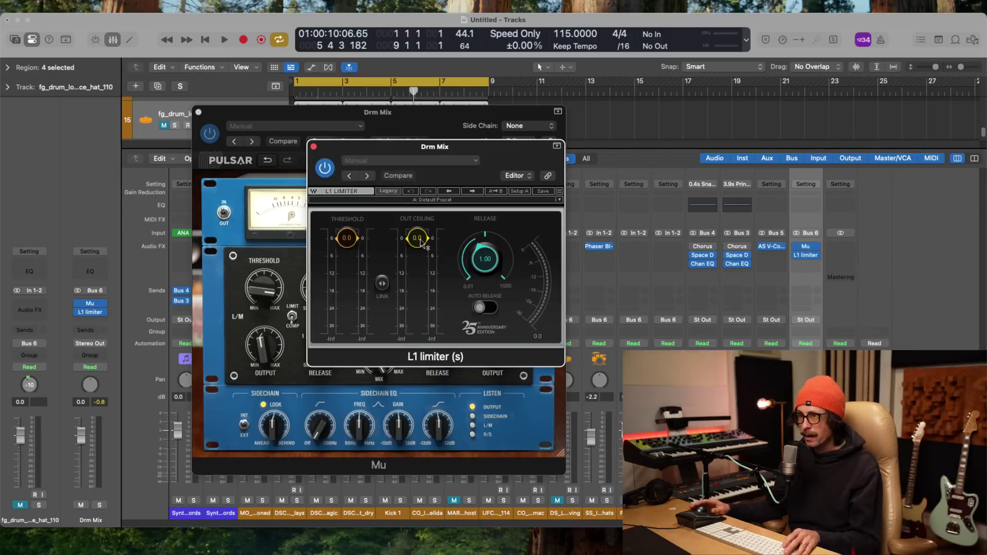
scroll(423, 244, down, 1)
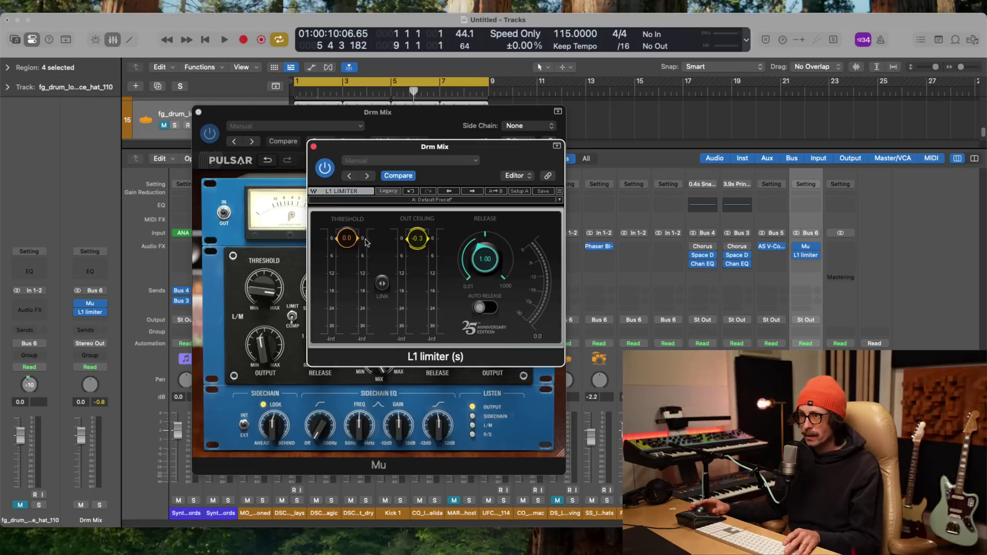
scroll(348, 243, down, 8)
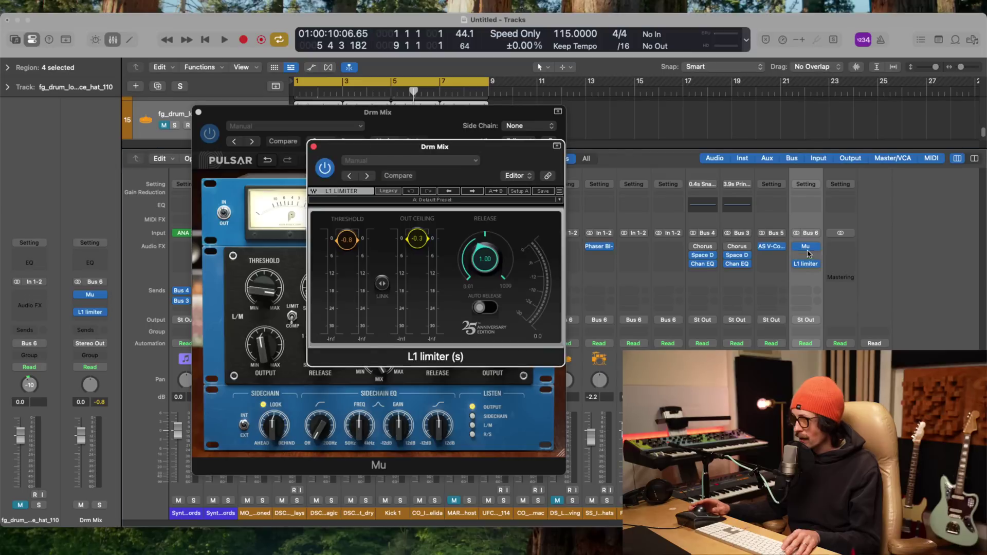
- Insert StandardCLIP between Mu and the L1 limiter on the Drm Mix channel
click(806, 262)
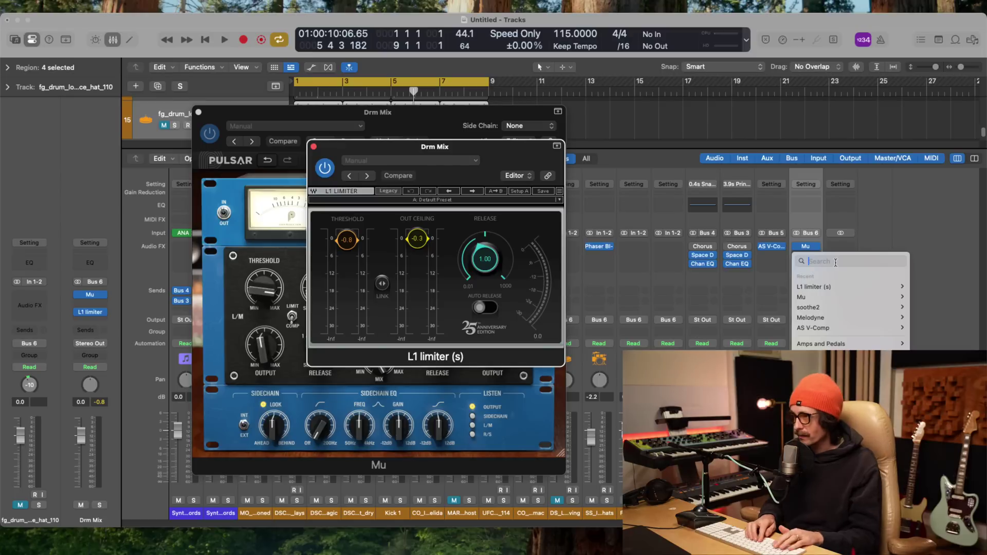
text(sir)
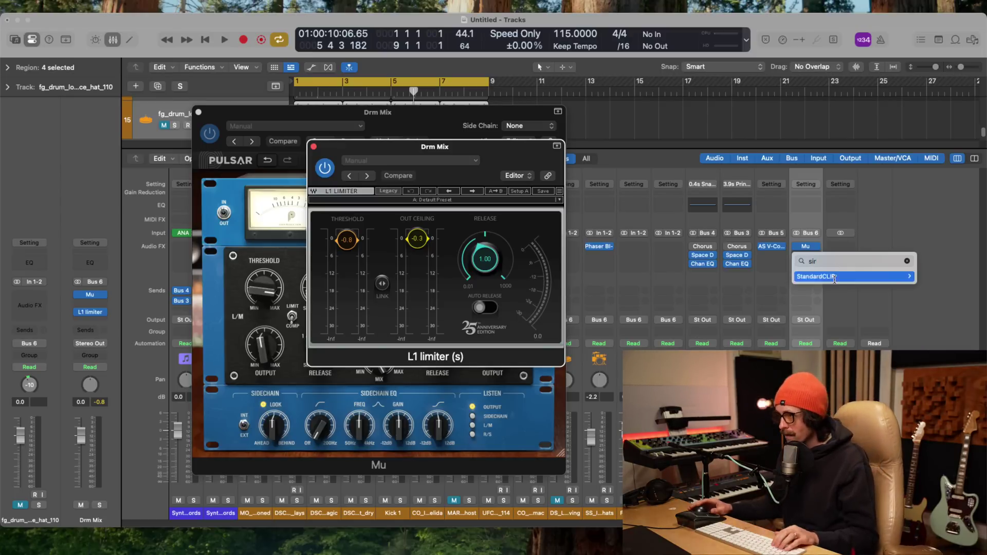
click(847, 280)
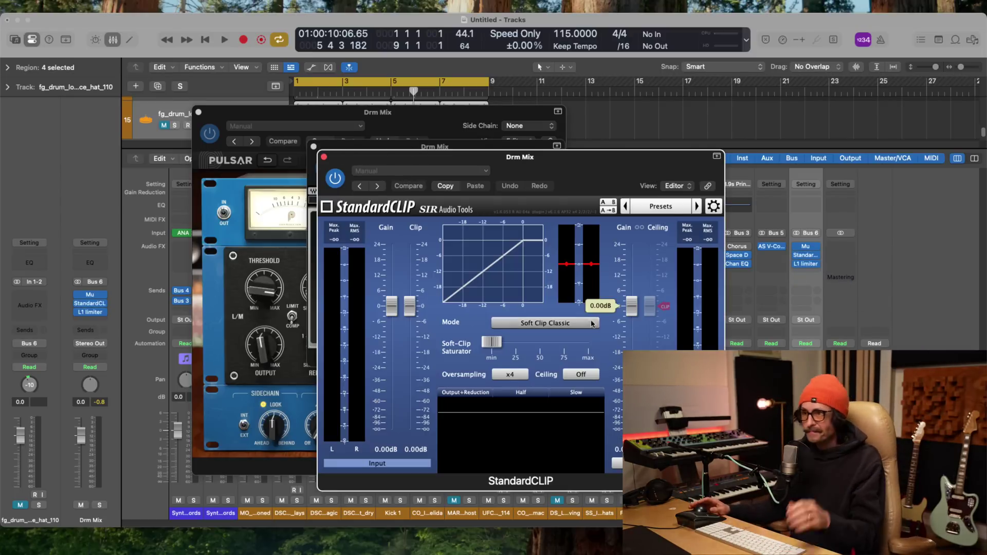
- Configure StandardCLIP with Soft Clip Pro mode, 5% soft-clip saturation, x1 oversampling, and the ceiling on
click(541, 321)
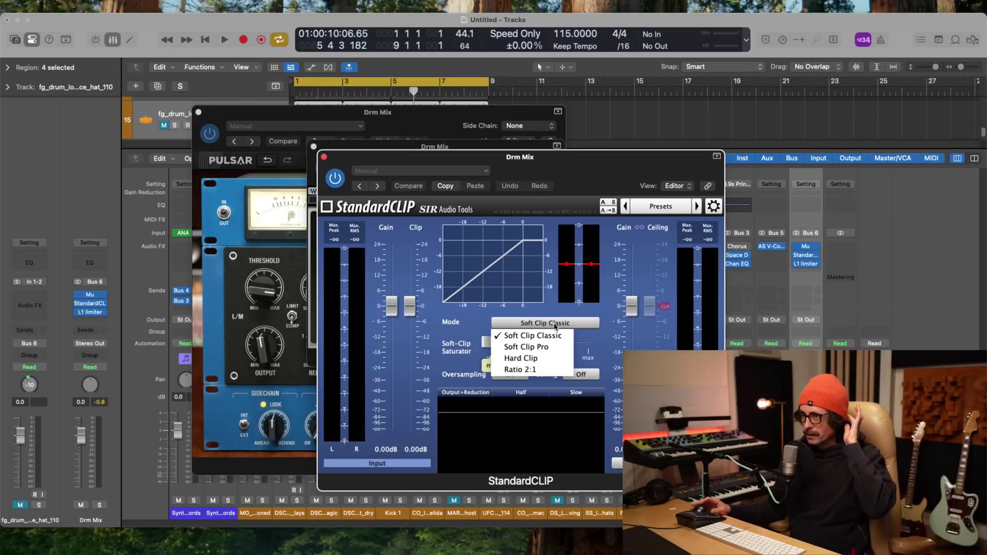
click(534, 348)
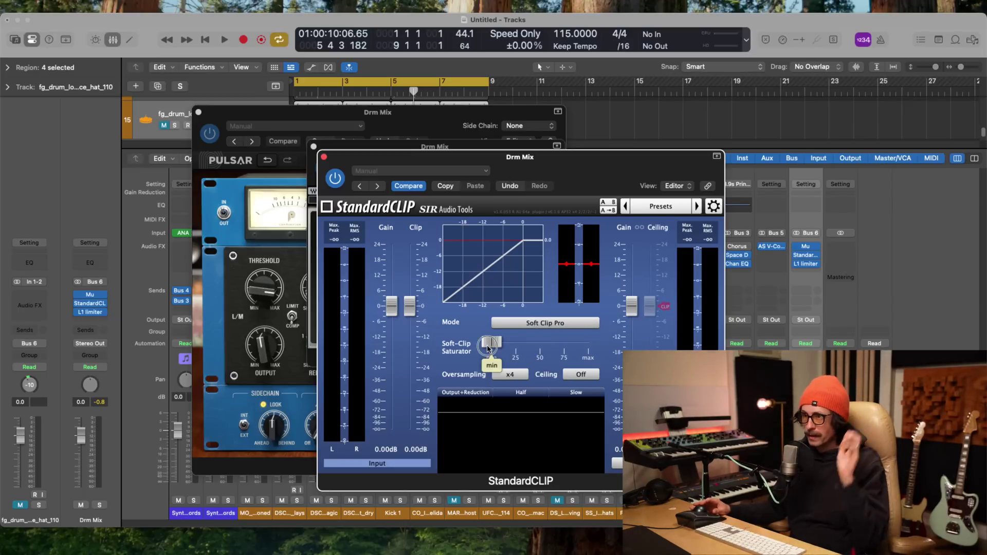
drag(488, 348, 494, 344)
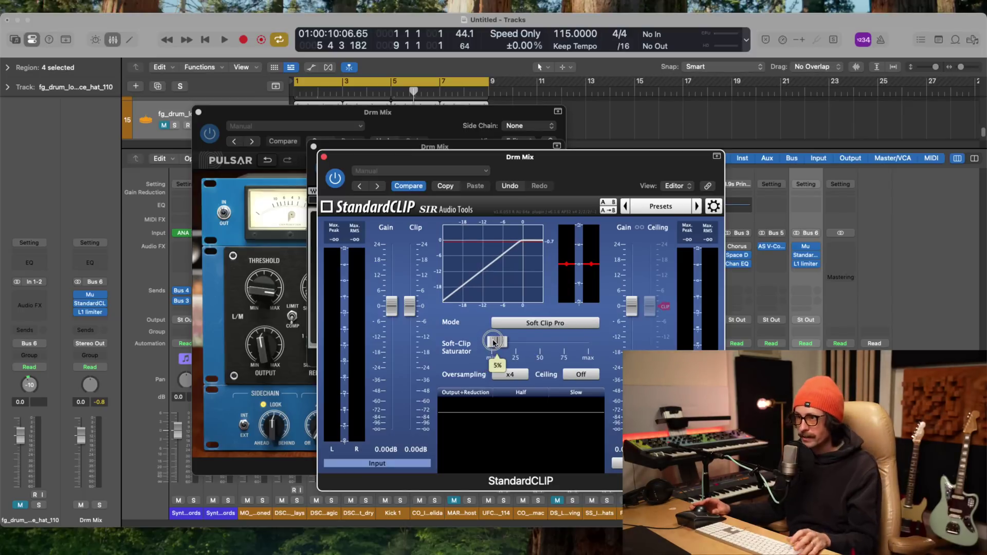
click(513, 380)
click(519, 243)
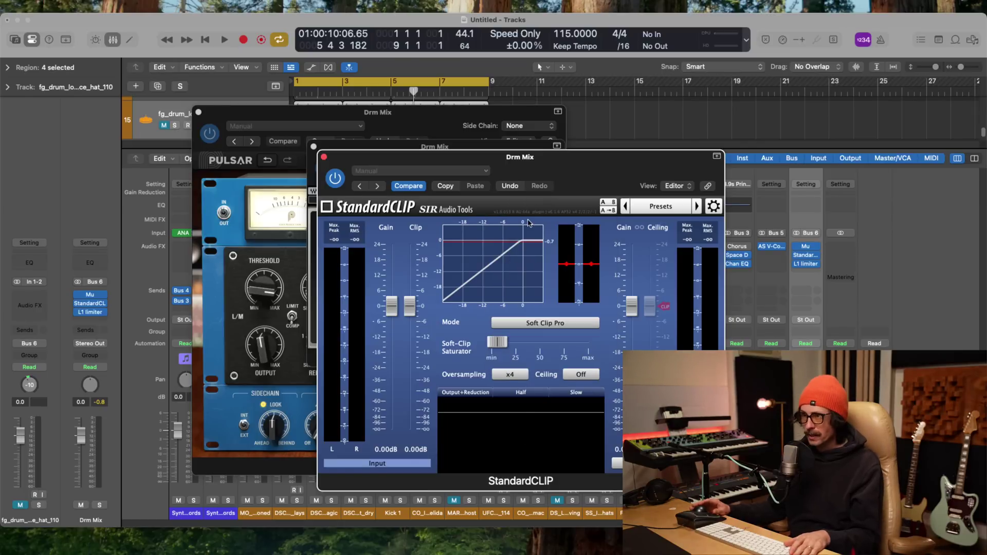
click(572, 378)
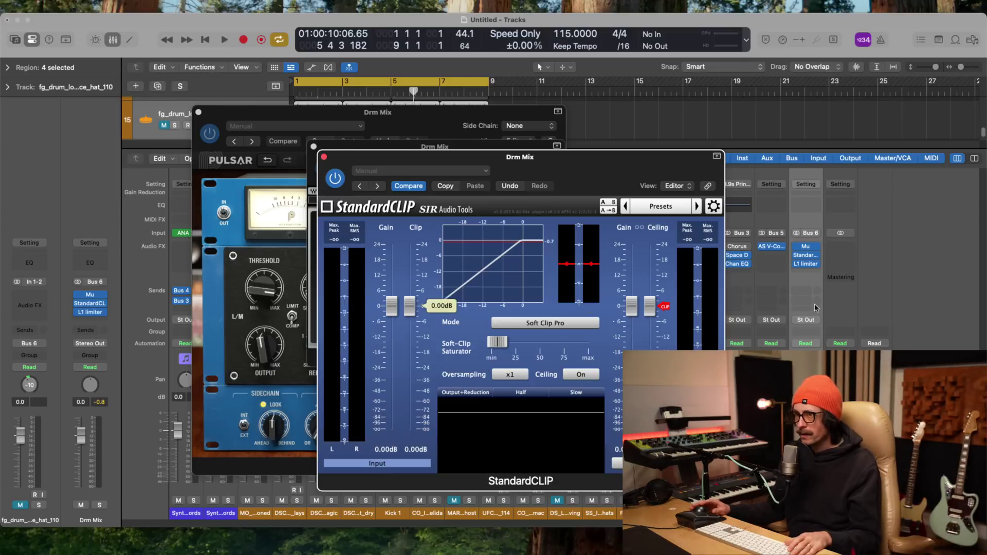
key(super+Tab)
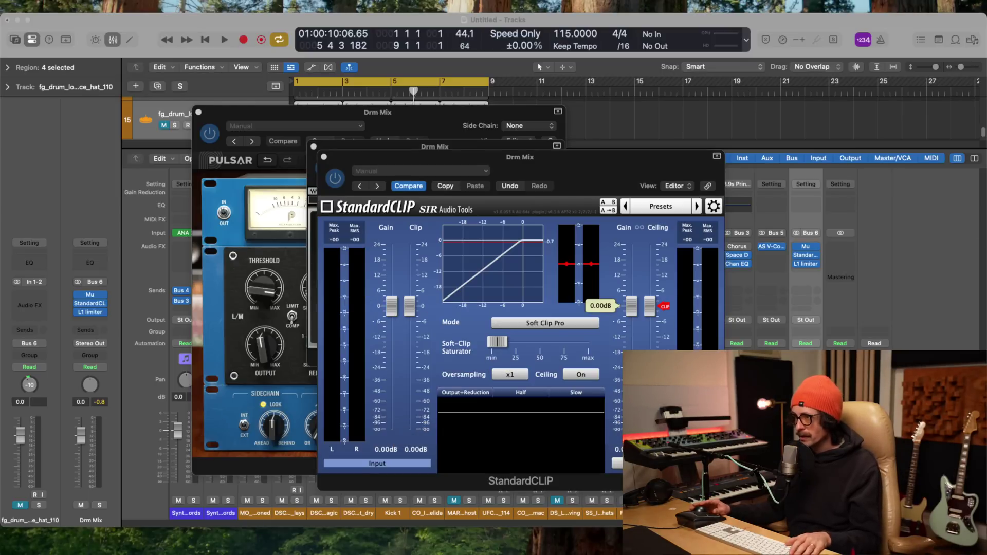
- Play the loop and set StandardCLIP's clip level to -0.40 dB, keeping the input gain at 0.00 dB
click(391, 309)
key(space)
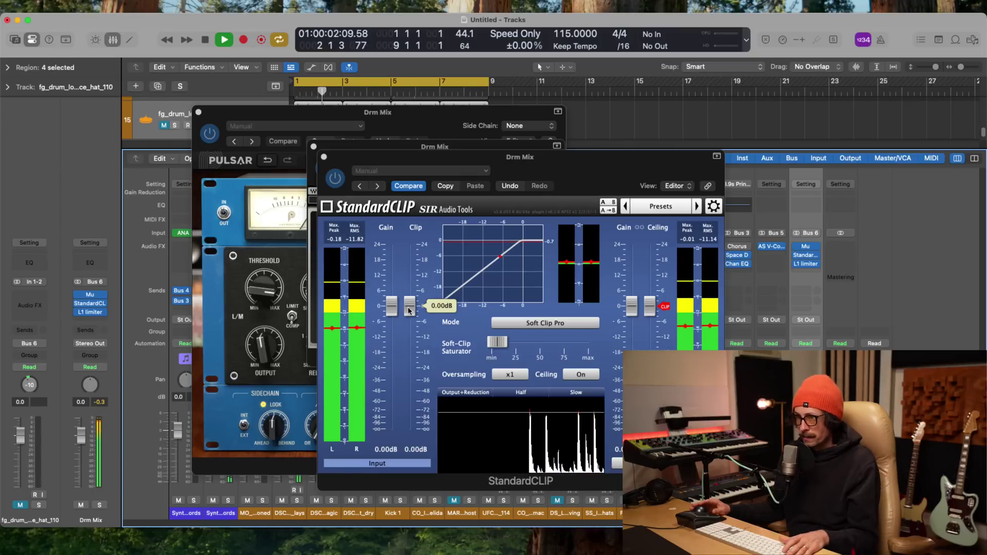
click(389, 308)
drag(388, 308, 405, 309)
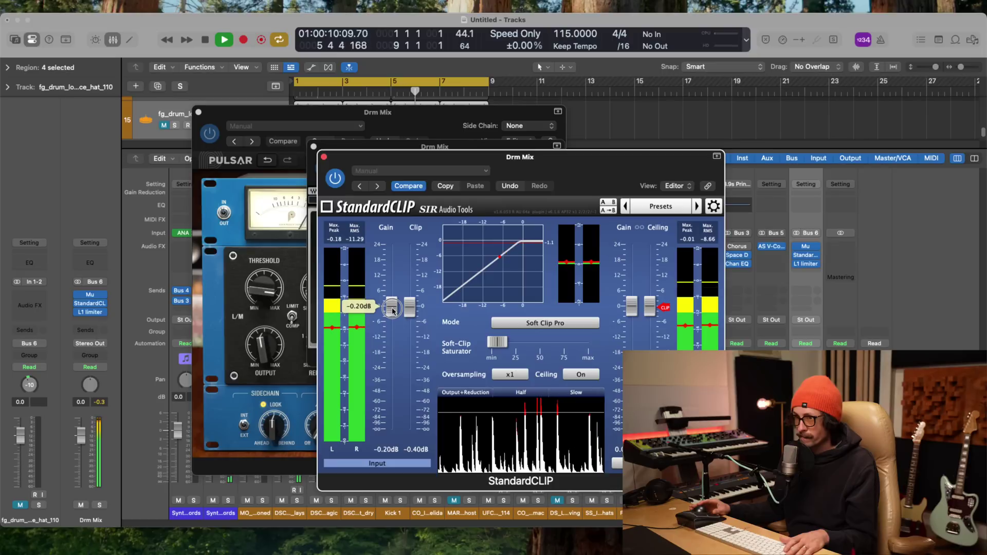
- Raise StandardCLIP's soft-clip saturation to about 17% while listening, and close its window
mouse_move(492, 352)
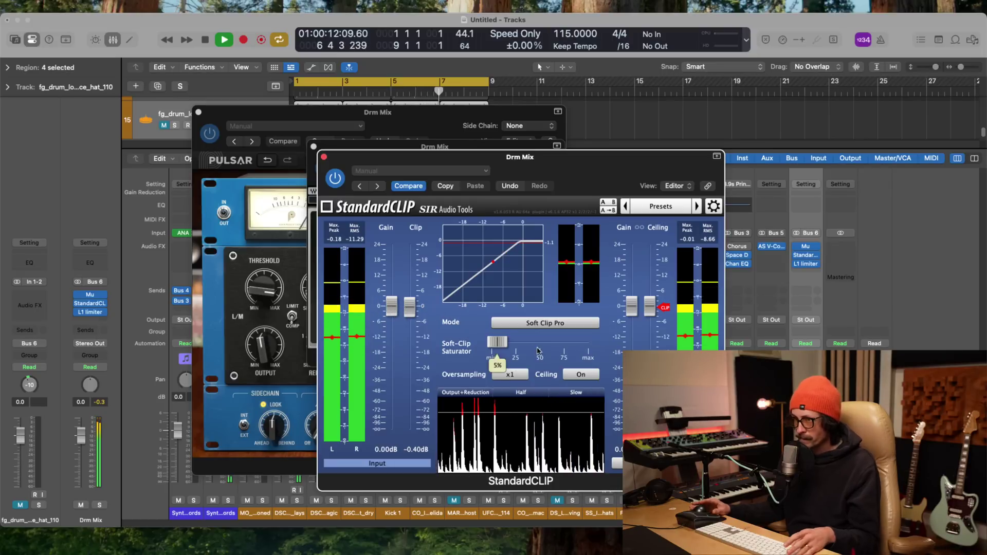
mouse_move(496, 345)
mouse_down()
mouse_move(538, 324)
mouse_move(507, 337)
mouse_up()
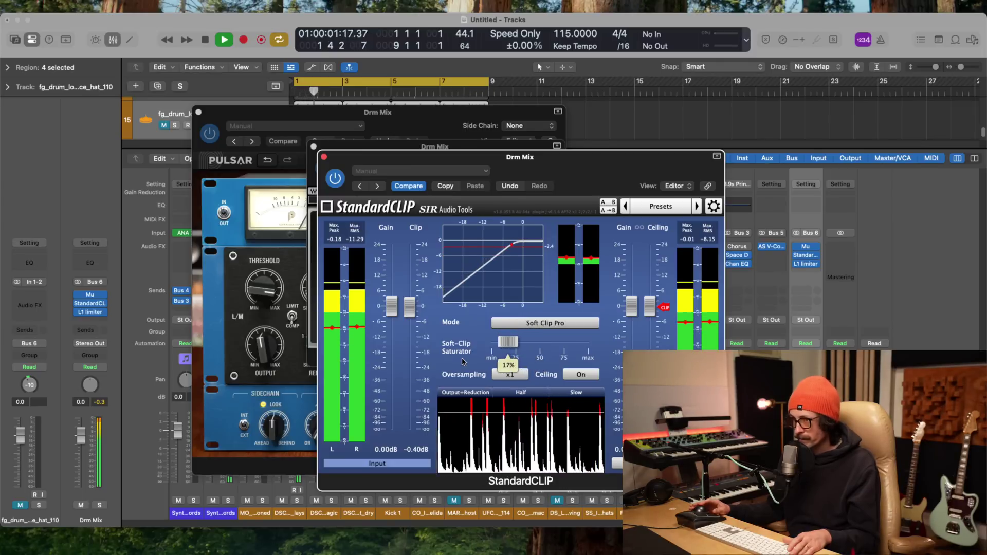
mouse_move(619, 315)
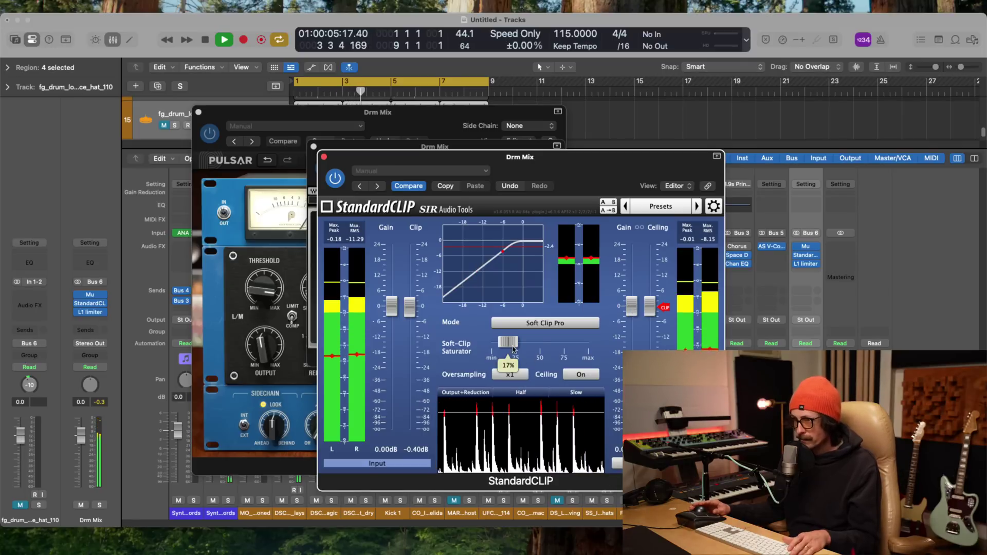
click(338, 178)
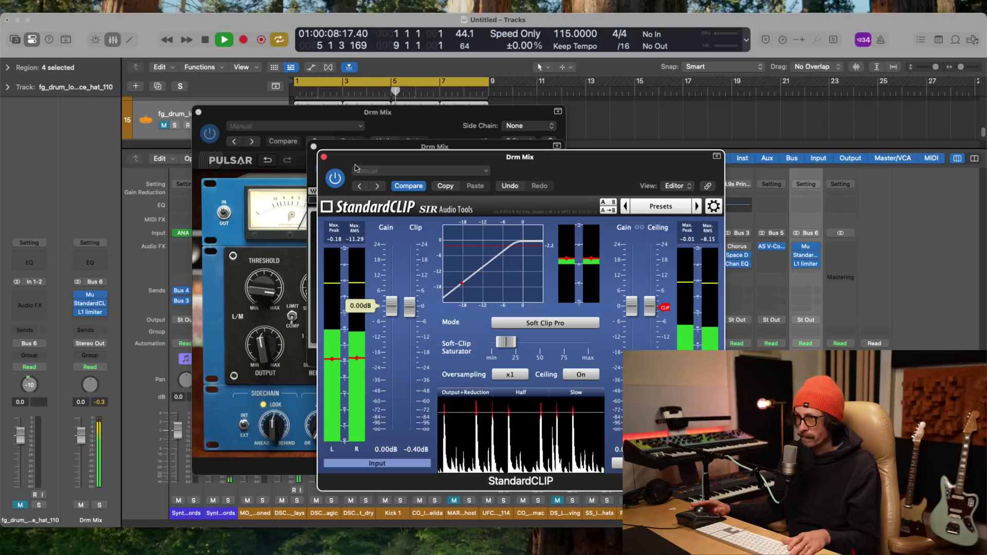
click(324, 157)
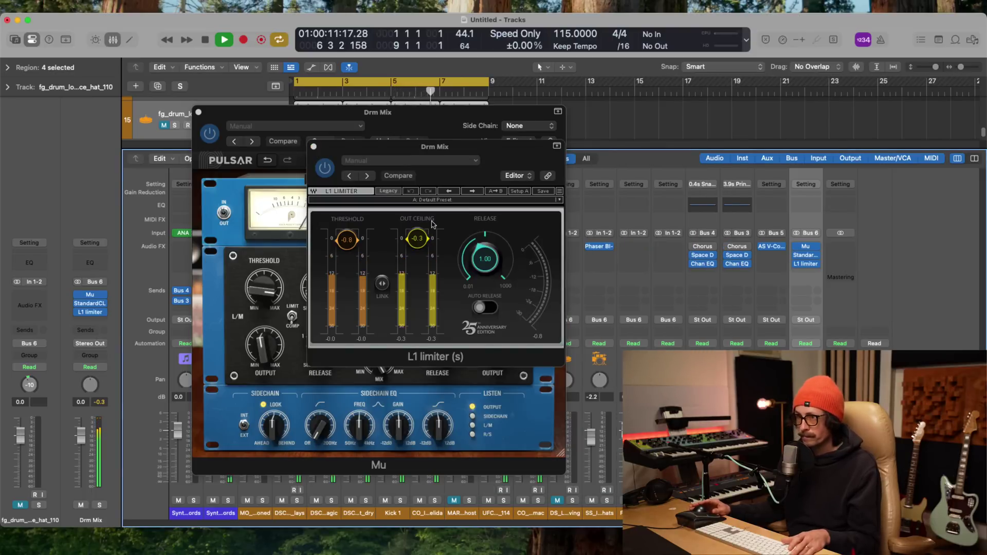
- Set the L1 limiter's threshold to -0.7, close its window and stop playback
click(424, 240)
drag(347, 240, 347, 236)
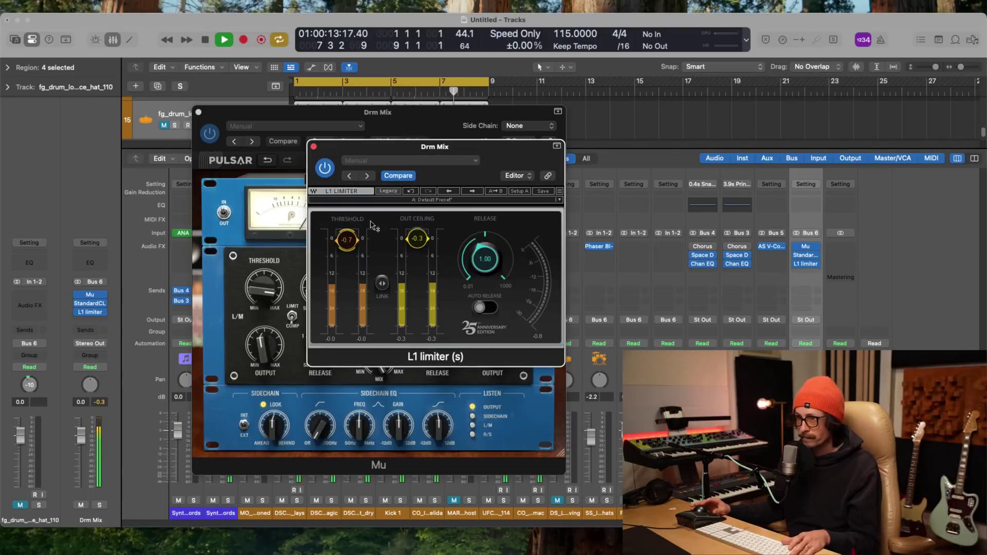
click(312, 145)
key(space)
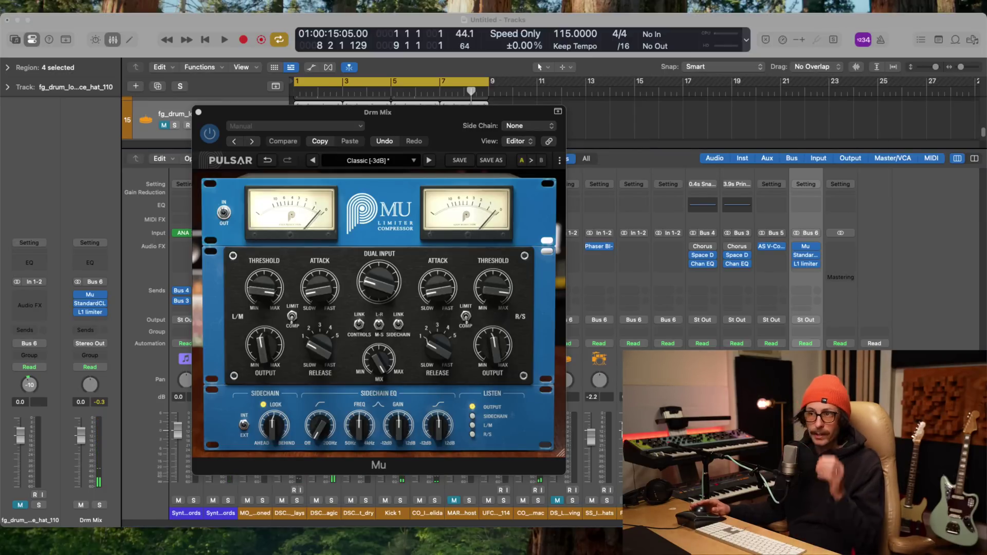
- Hide the mixer and close the Mu compressor window to reveal the full track area
key(x)
key(x)
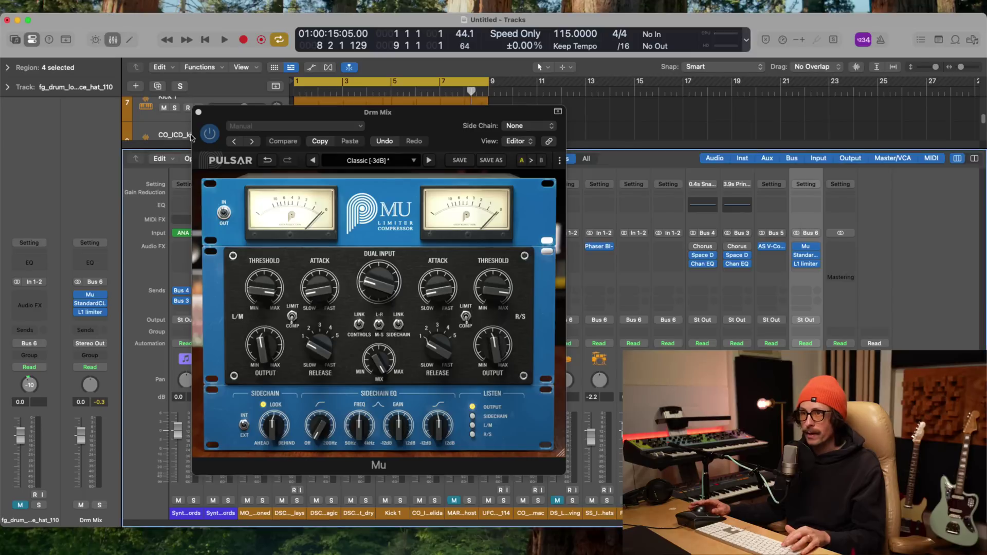
key(x)
click(198, 111)
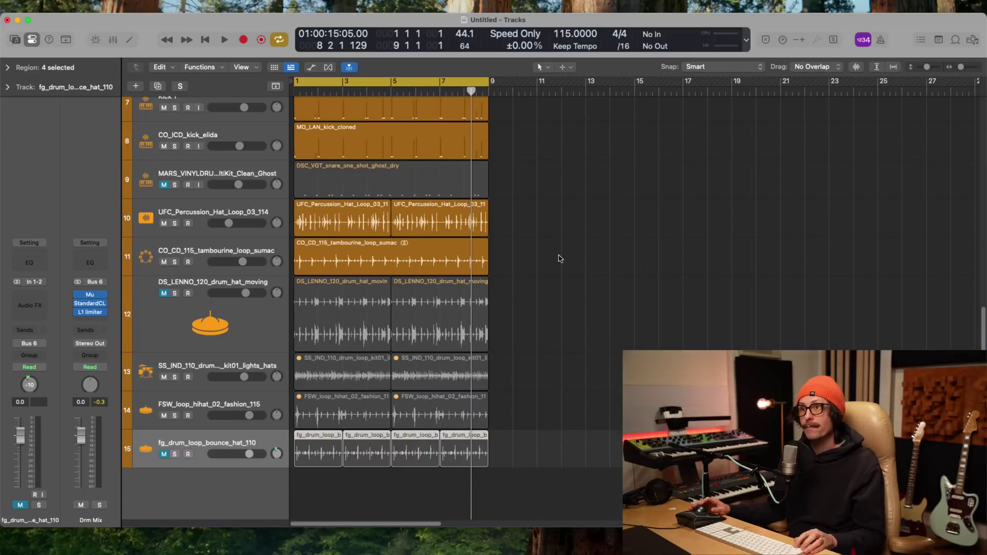
- Bounce both UFC_Percussion_Hat_Loop_03_114 regions in place to one file on a new track named "Perc loop-Melod"
key(super+Left)
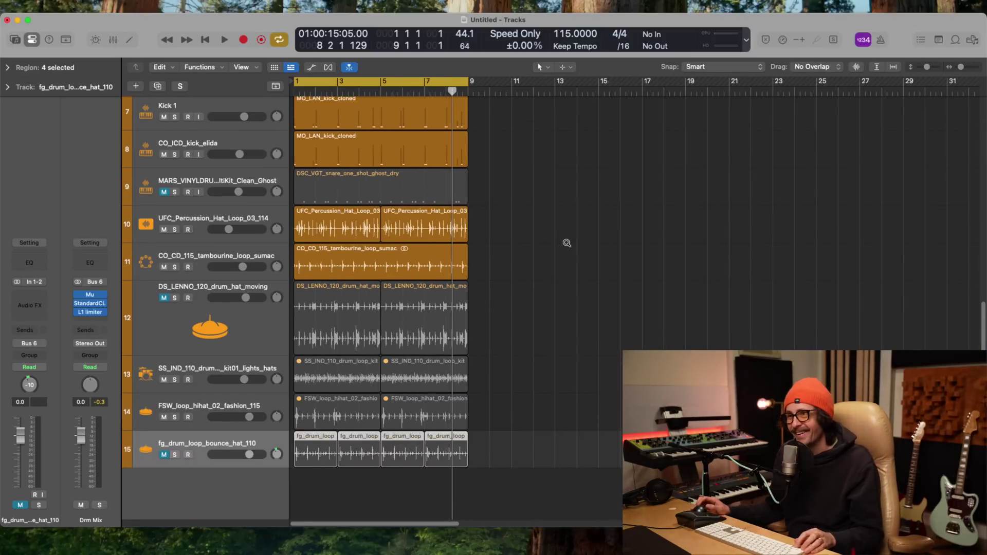
scroll(569, 243, up, 3)
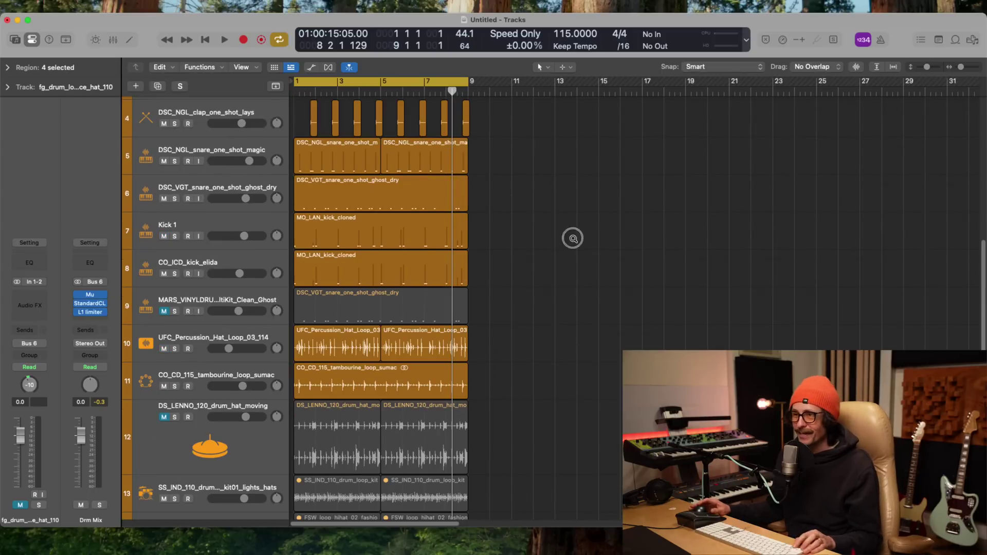
drag(573, 238, 226, 413)
click(270, 311)
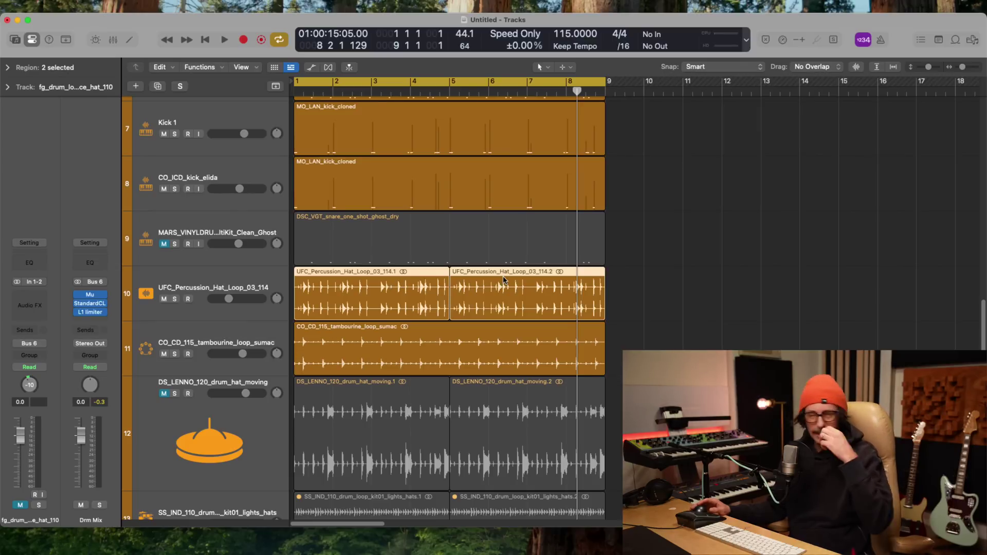
right_click(416, 289)
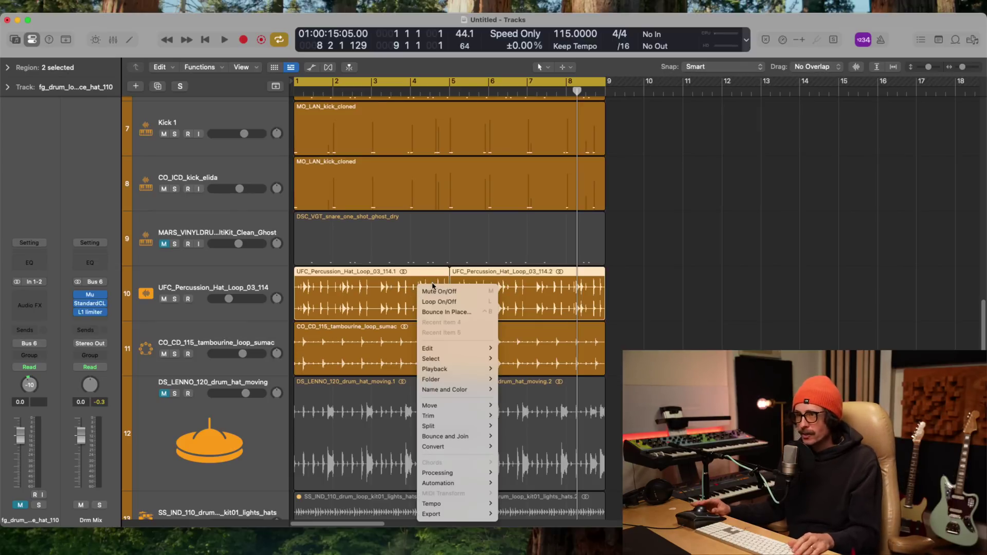
click(445, 312)
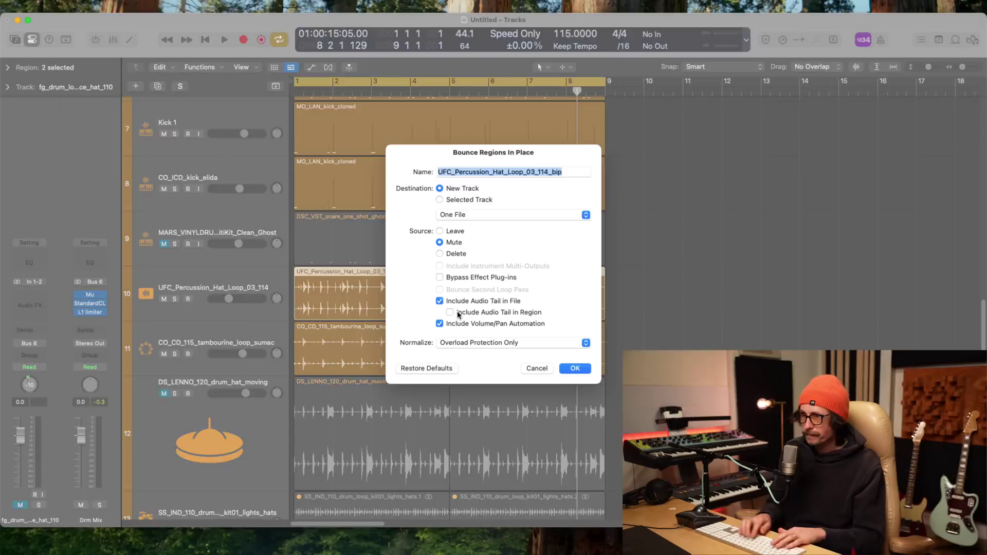
text(P)
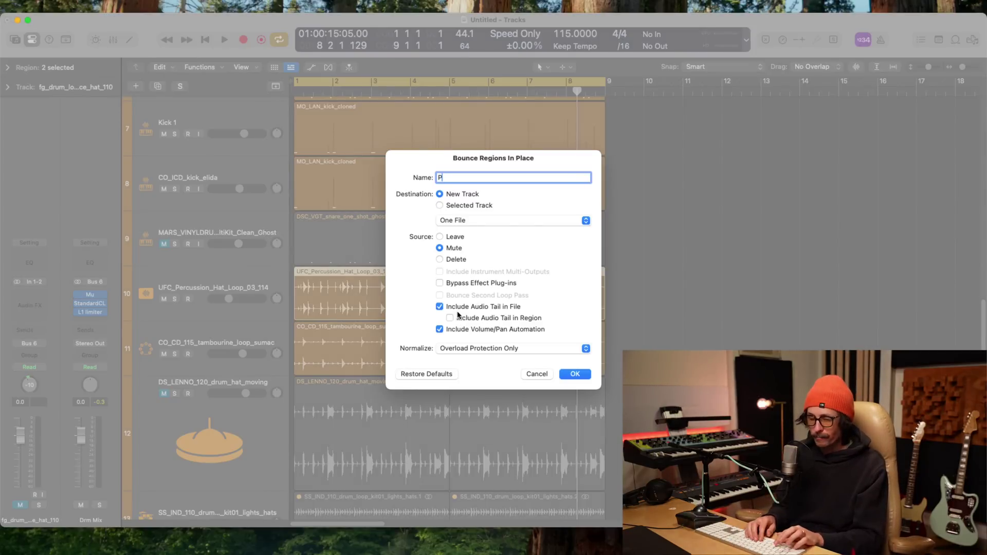
text(erc loop-Melod)
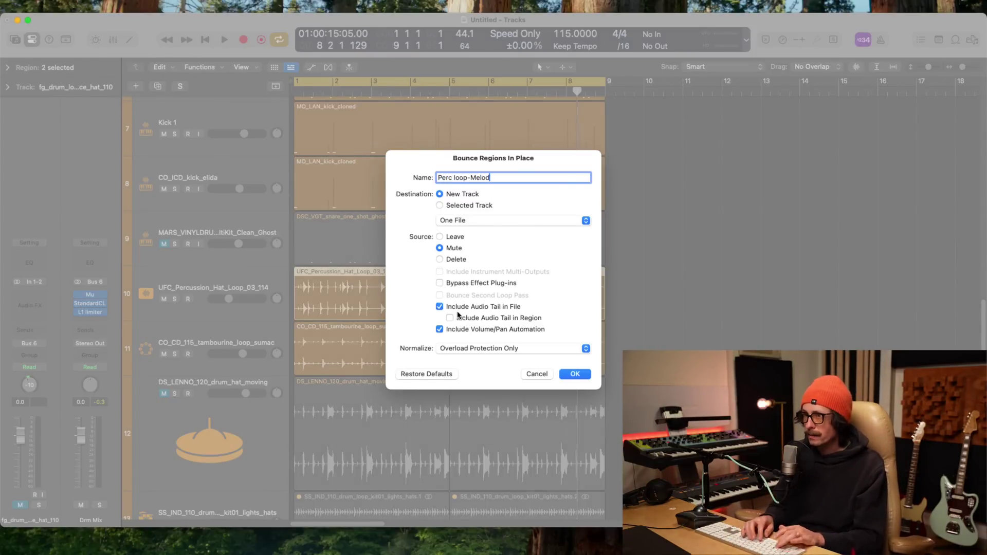
key(Return)
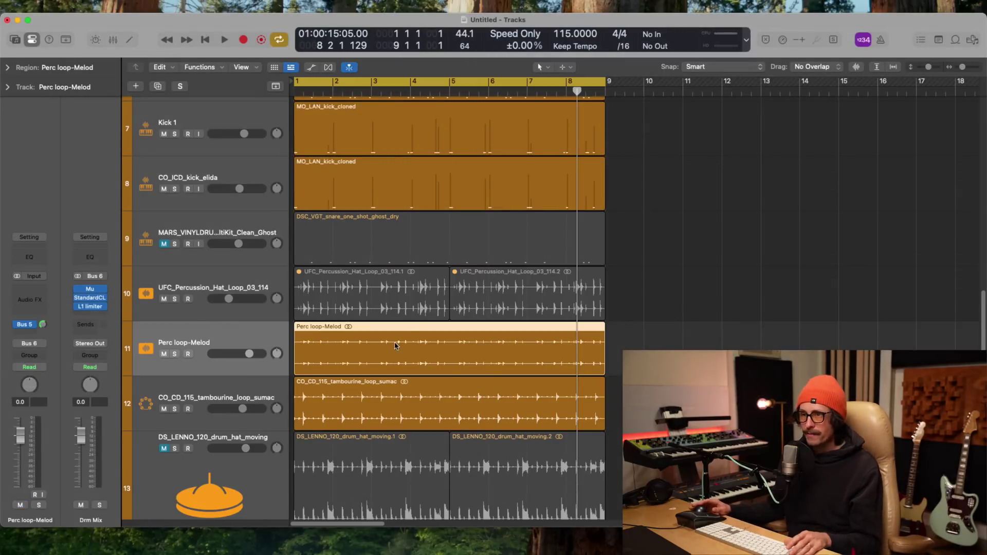
- Unmute the original UFC_Percussion_Hat_Loop_03_114 regions and mute the Perc loop-Melod track
click(240, 279)
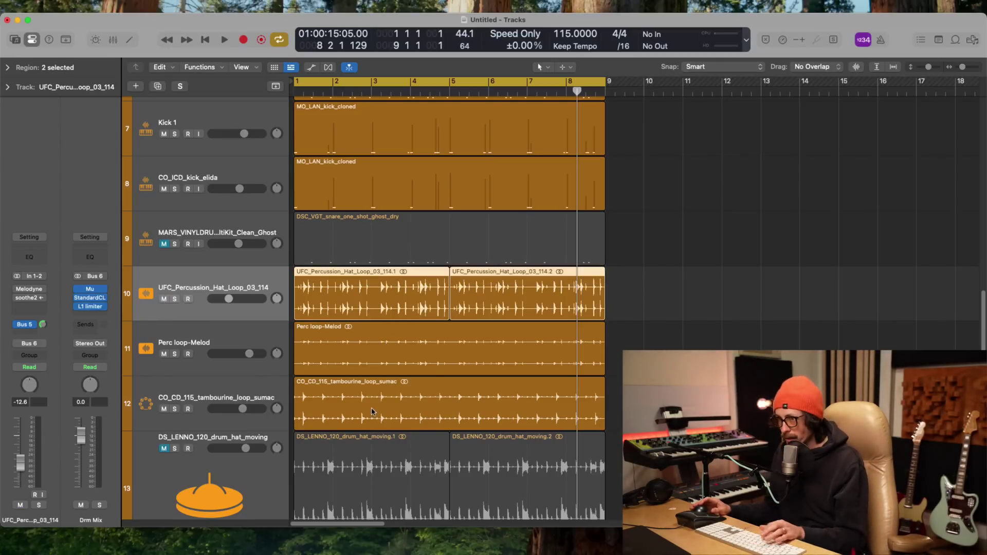
click(352, 355)
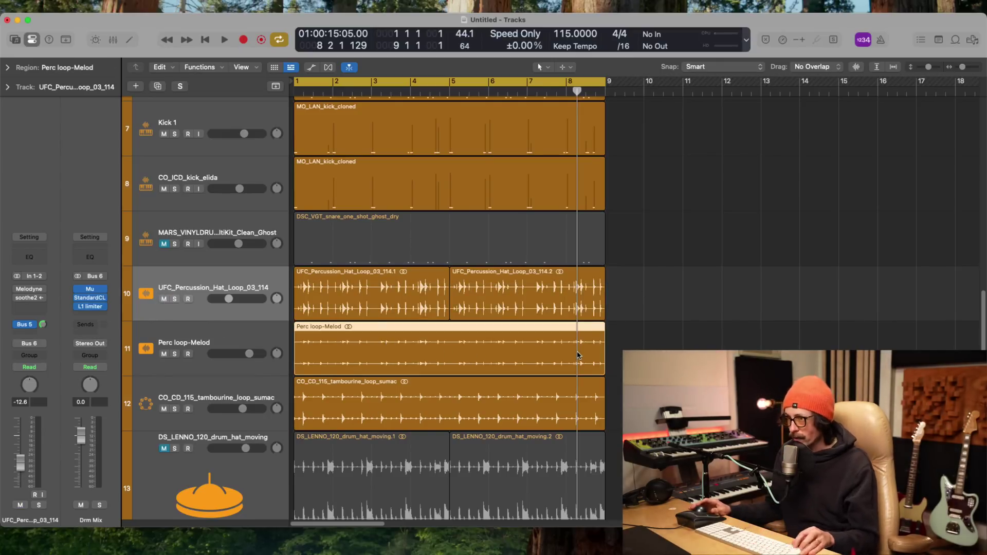
key(z)
mouse_move(332, 347)
mouse_down()
mouse_move(392, 338)
mouse_move(389, 345)
mouse_move(326, 341)
mouse_move(324, 333)
mouse_up()
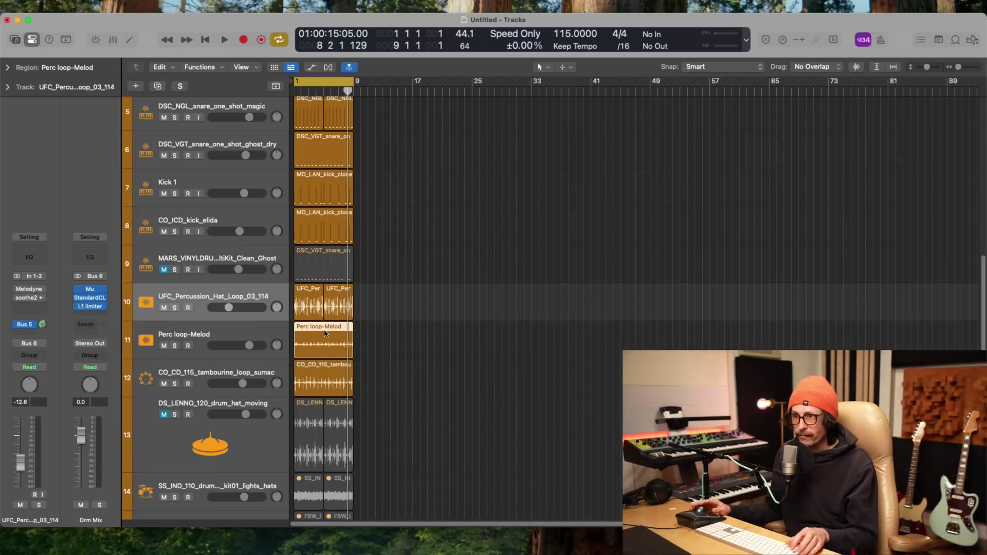
ctrl+alt+click(386, 286)
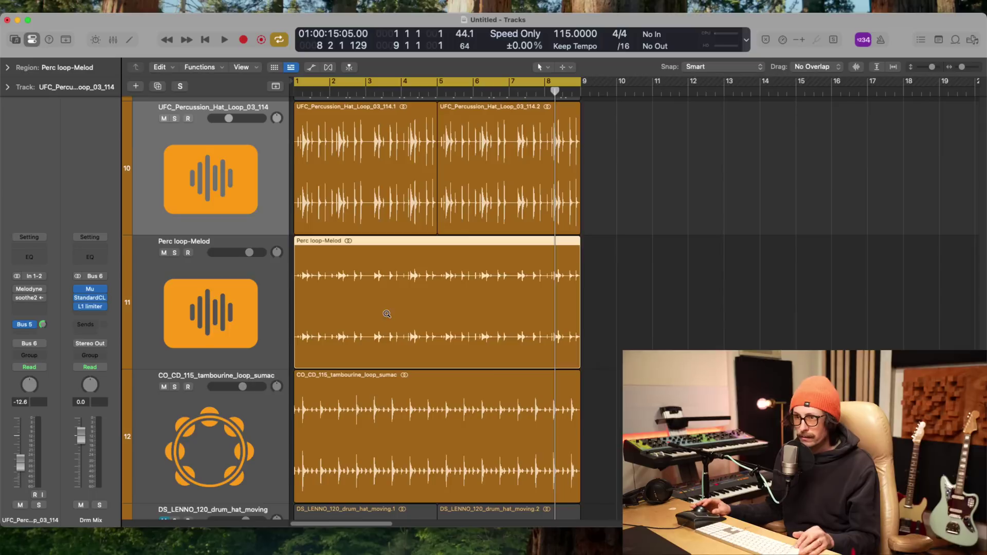
click(171, 303)
click(164, 252)
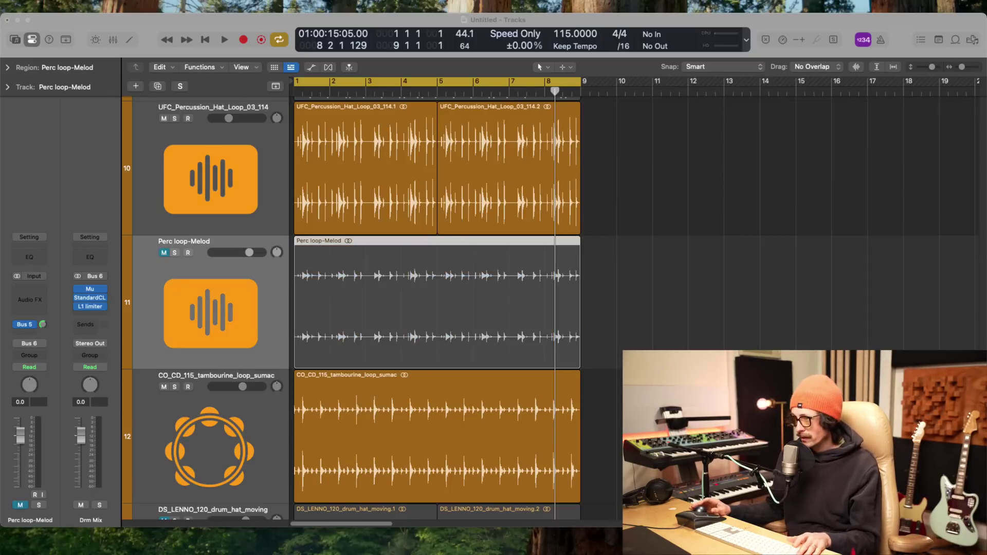
- Play the mix with the original percussion loop, and swap the mutes so Perc loop-Melod replaces UFC_Percussion_Hat_Loop_03_114
key(Return)
key(space)
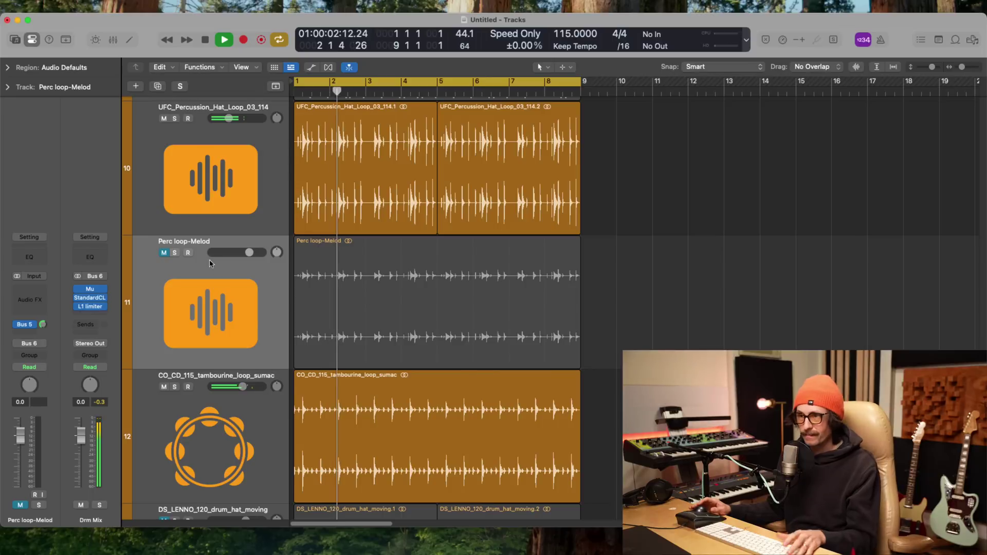
key(space)
click(163, 119)
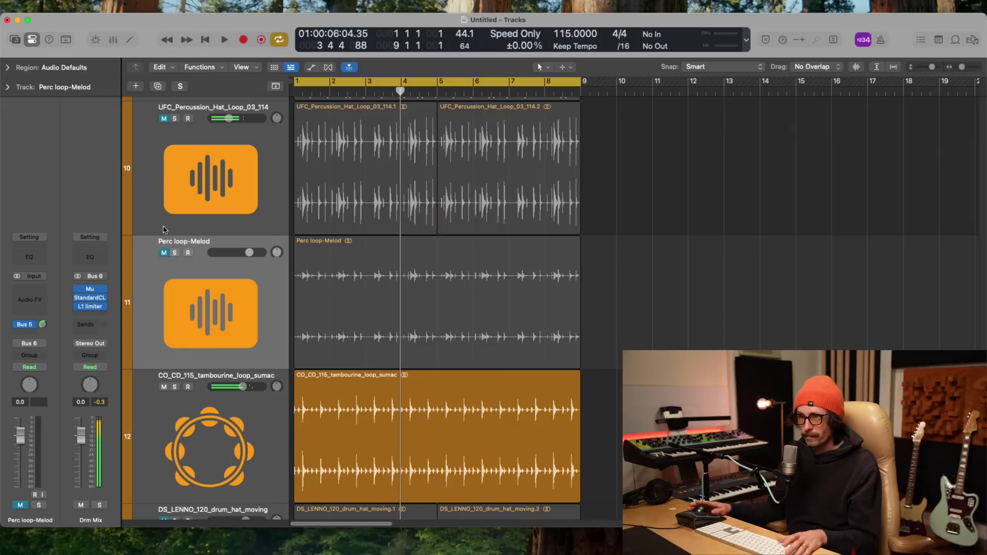
click(164, 252)
- Play the mix with the bounced loop and lower the Perc loop-Melod track volume to -0.5 dB
key(space)
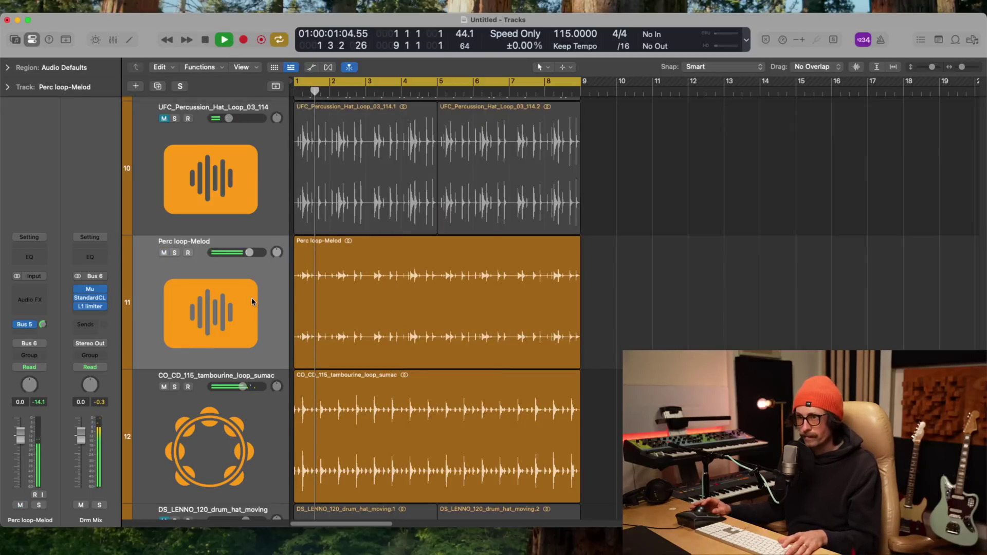
drag(250, 252, 247, 252)
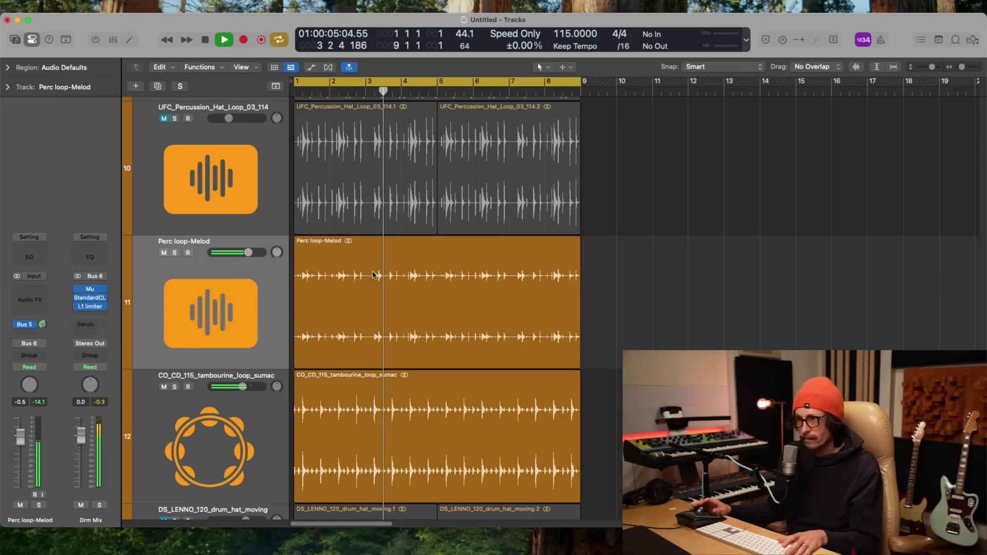
key(space)
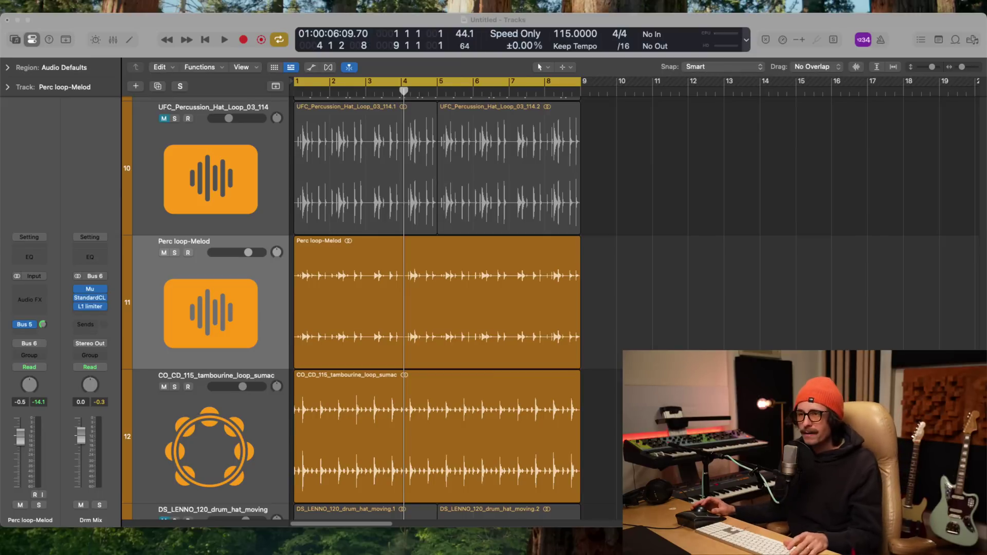
- Solo the Perc loop-Melod track and listen to the bounced loop on its own
click(209, 308)
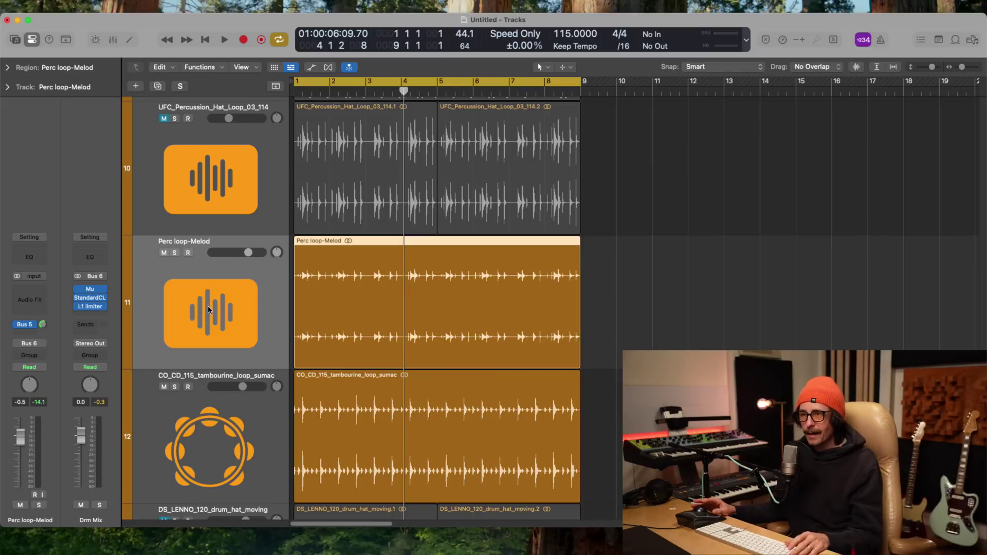
click(175, 253)
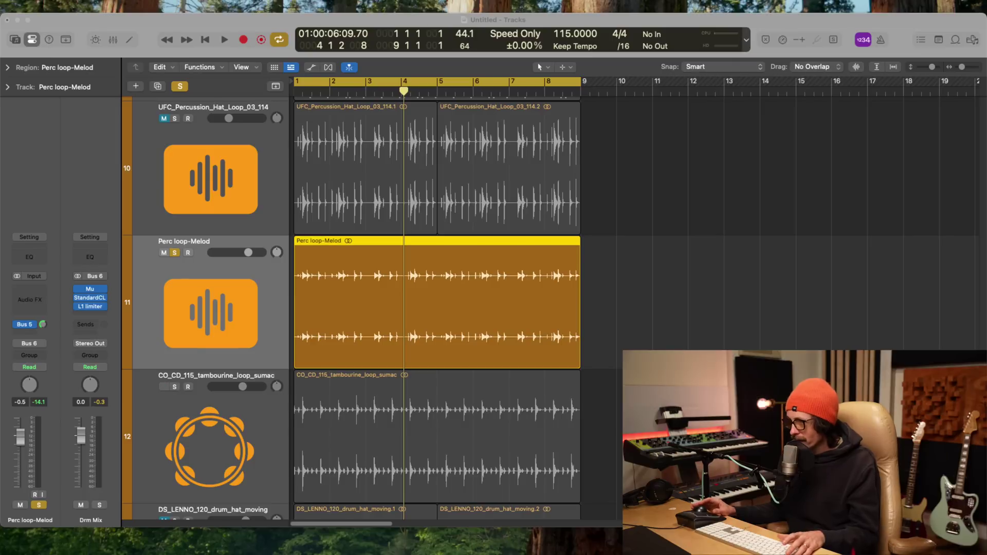
click(814, 345)
key(space)
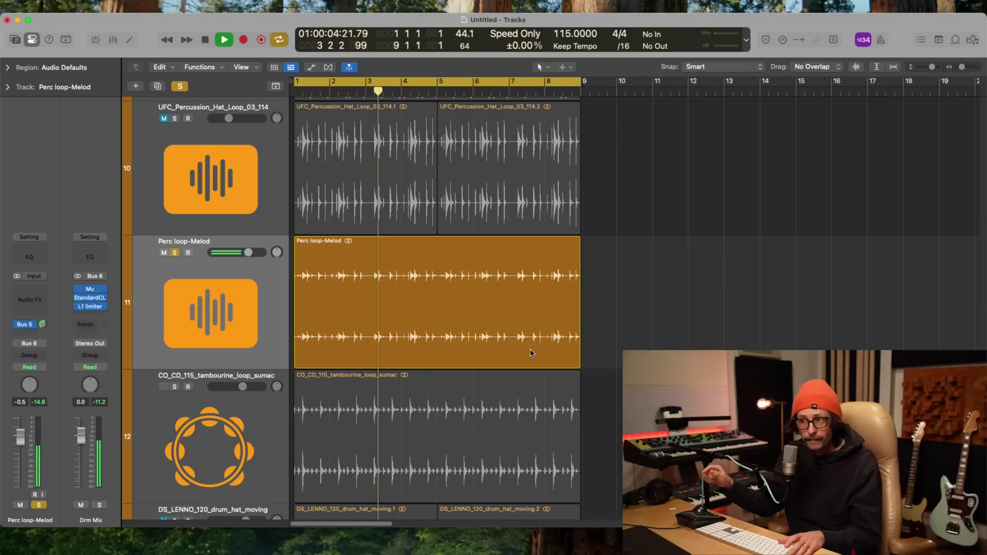
key(space)
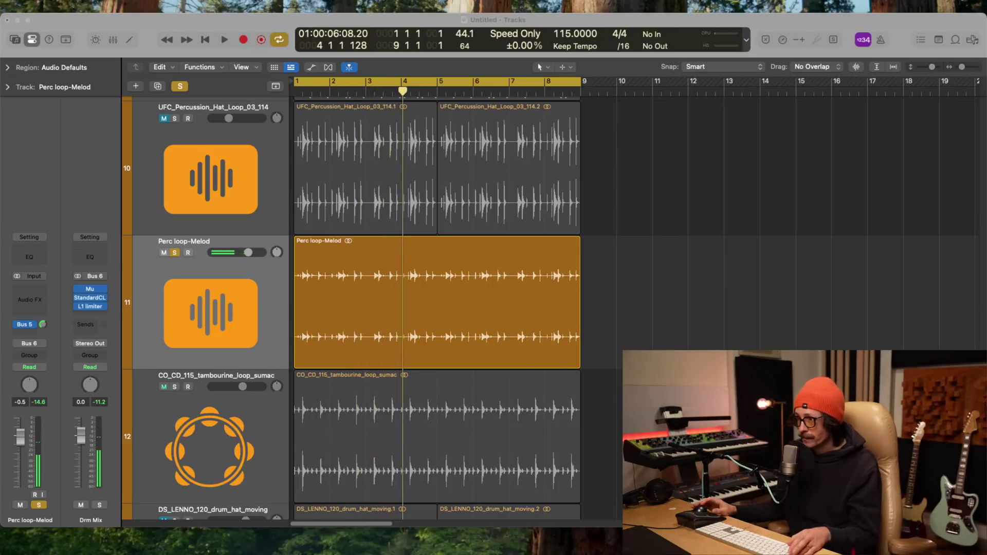
- Play the soloed Perc loop-Melod region on its own and examine its waveform from bar 1 into bar 2
click(316, 252)
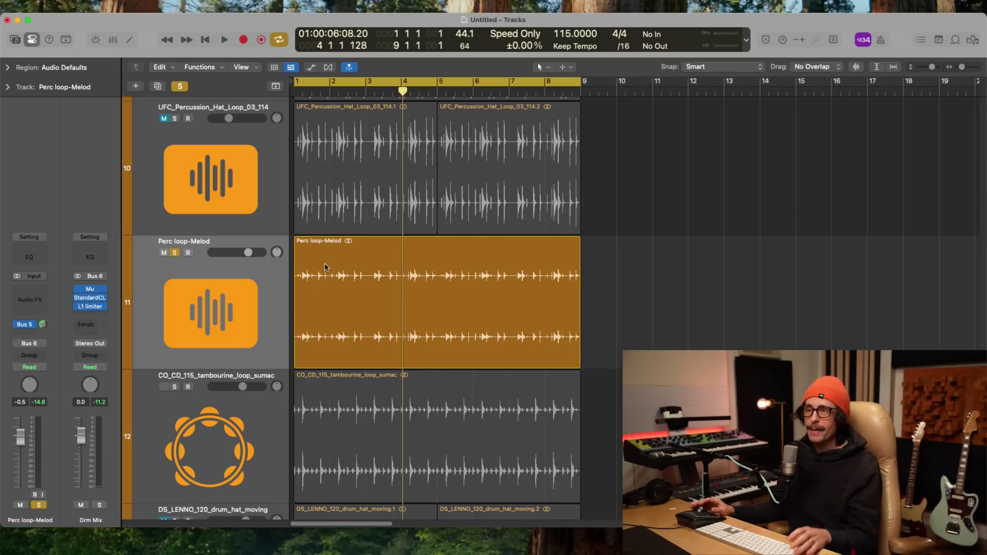
click(232, 185)
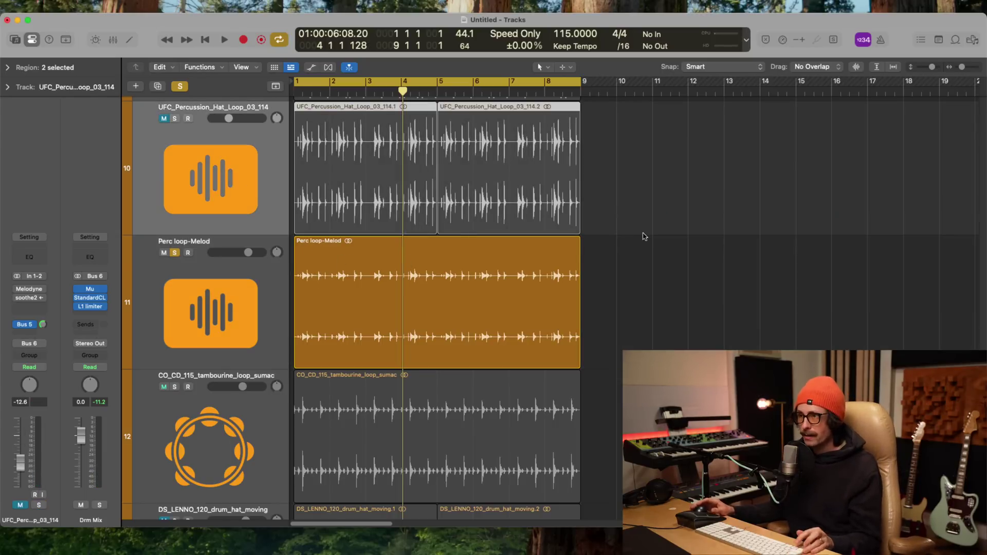
drag(644, 237, 310, 352)
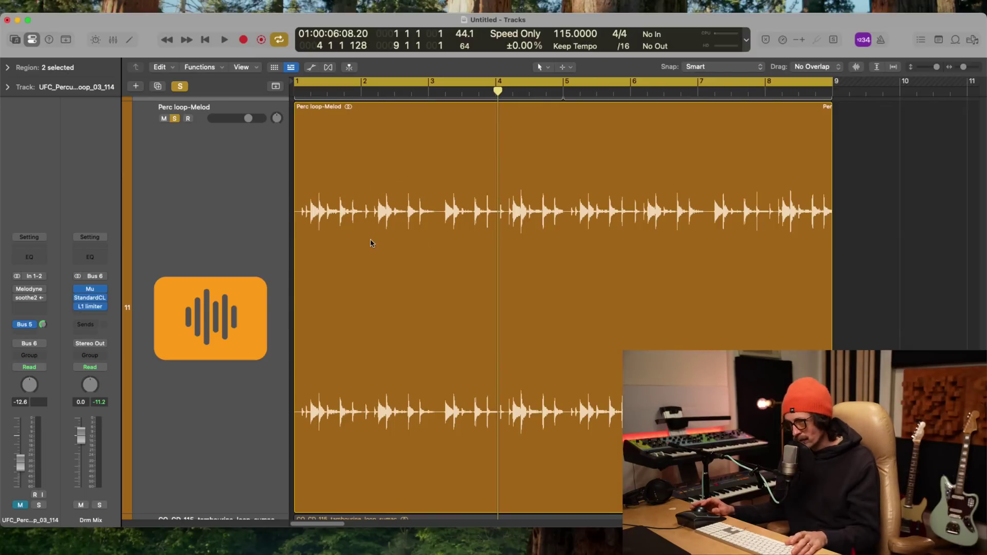
scroll(468, 229, down, 3)
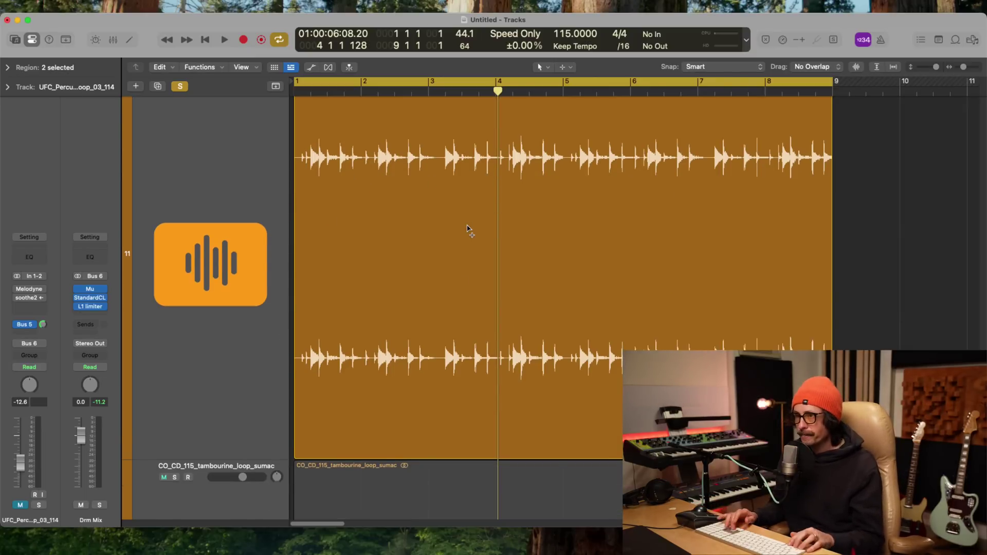
scroll(469, 231, up, 3)
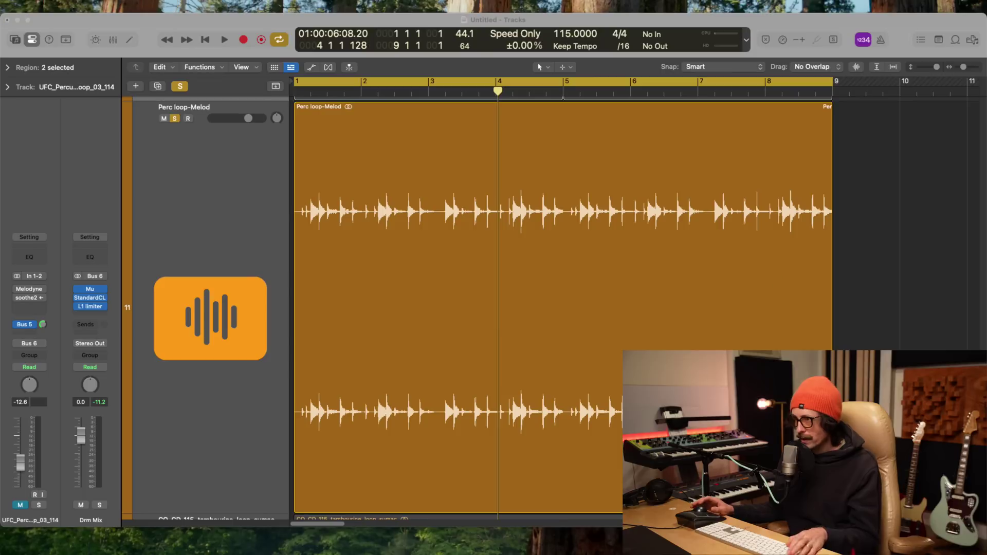
click(511, 326)
key(space)
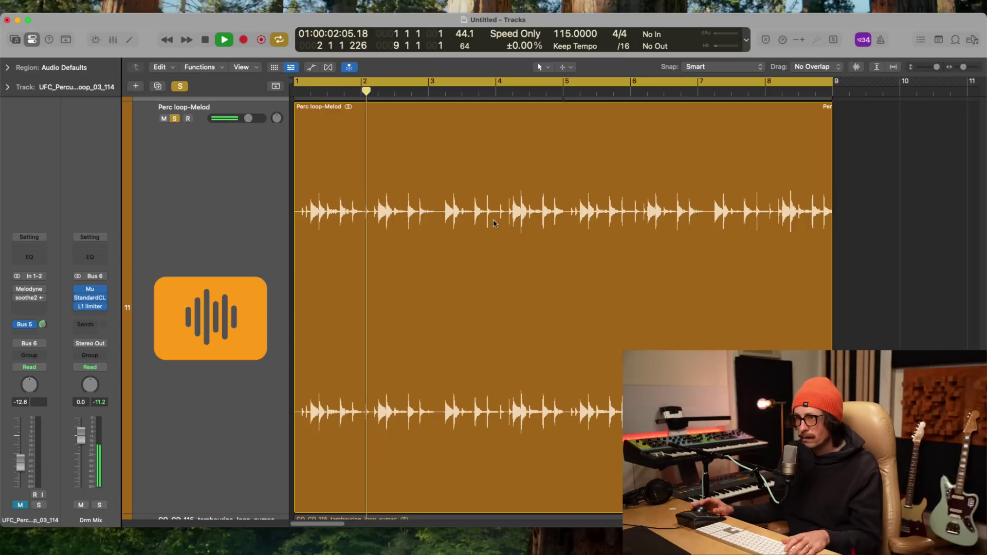
key(space)
- Split out the Perc loop-Melod section from about beat 3 of bar 1 to just after bar 2 starts, and mute it
drag(297, 173, 341, 249)
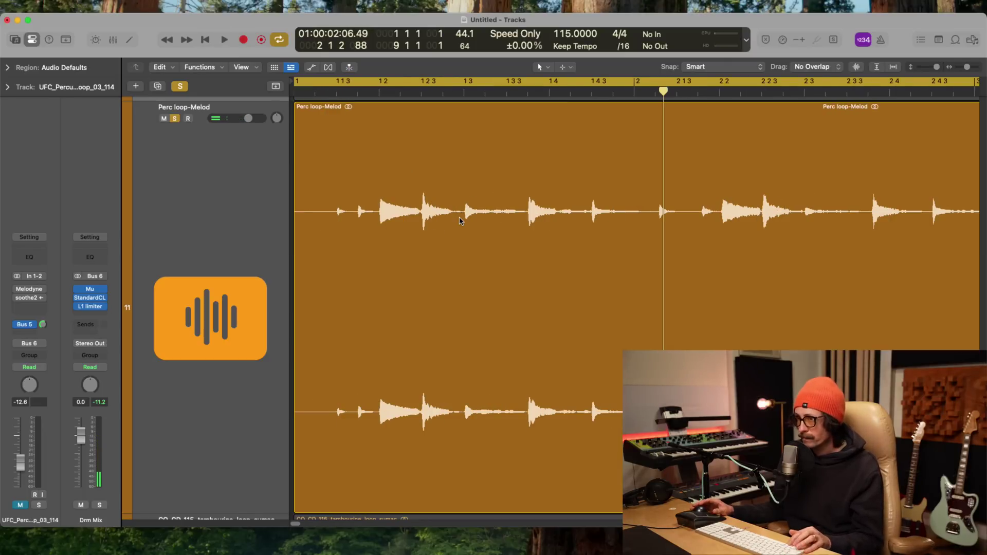
drag(460, 216, 652, 221)
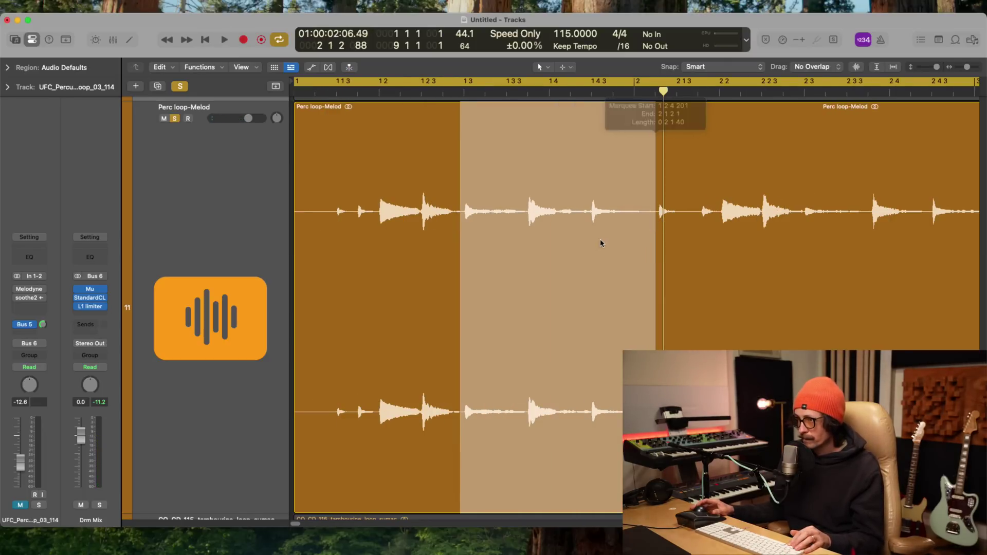
click(600, 239)
key(space)
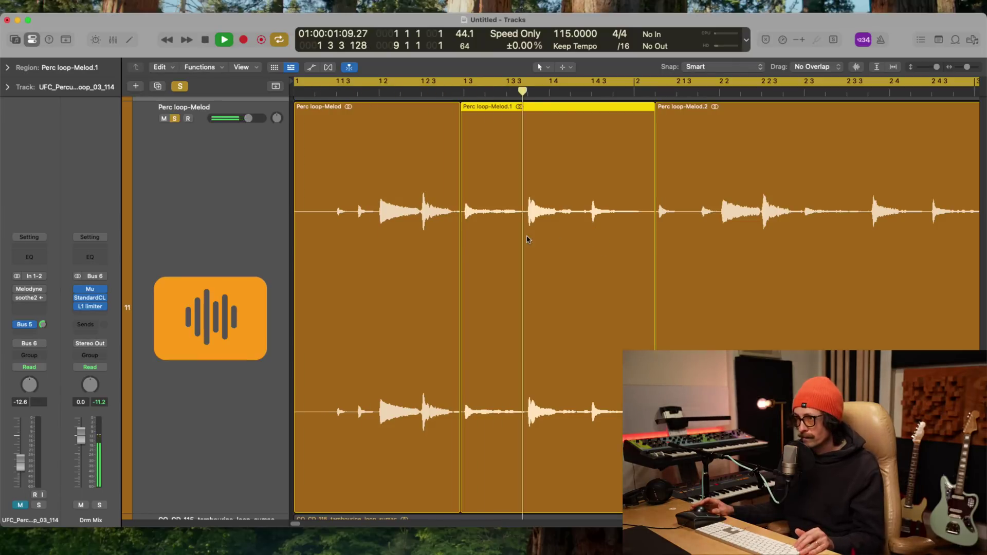
key(space)
key(ctrl+m)
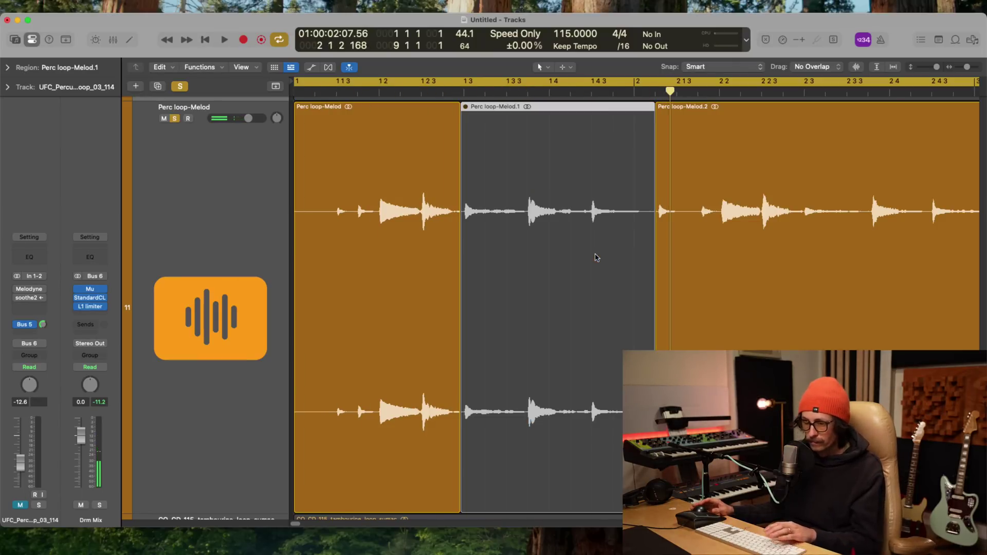
- Split out and mute the Perc loop-Melod section from about beat 3 of bar 2 to just before beat 2 of bar 3
key(space)
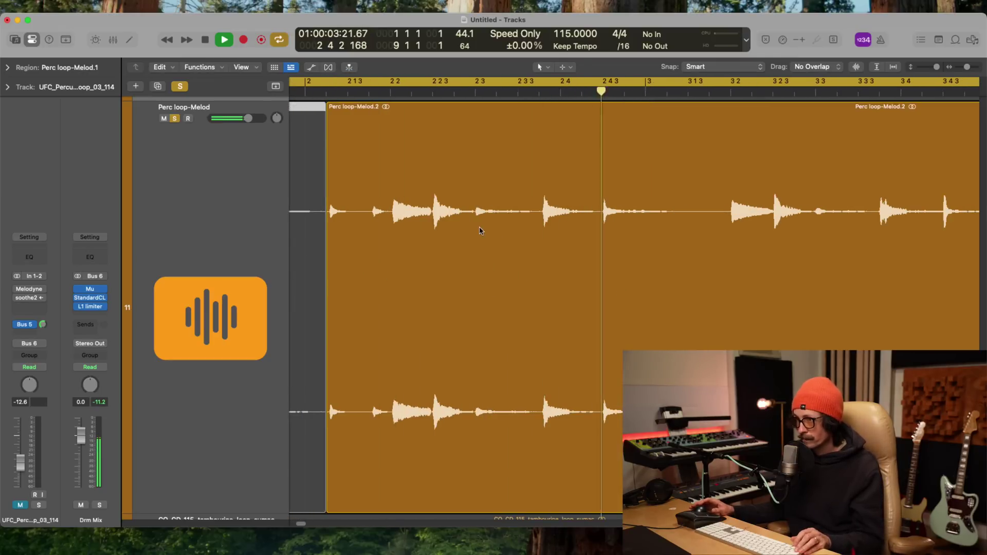
drag(473, 218, 730, 223)
click(667, 256)
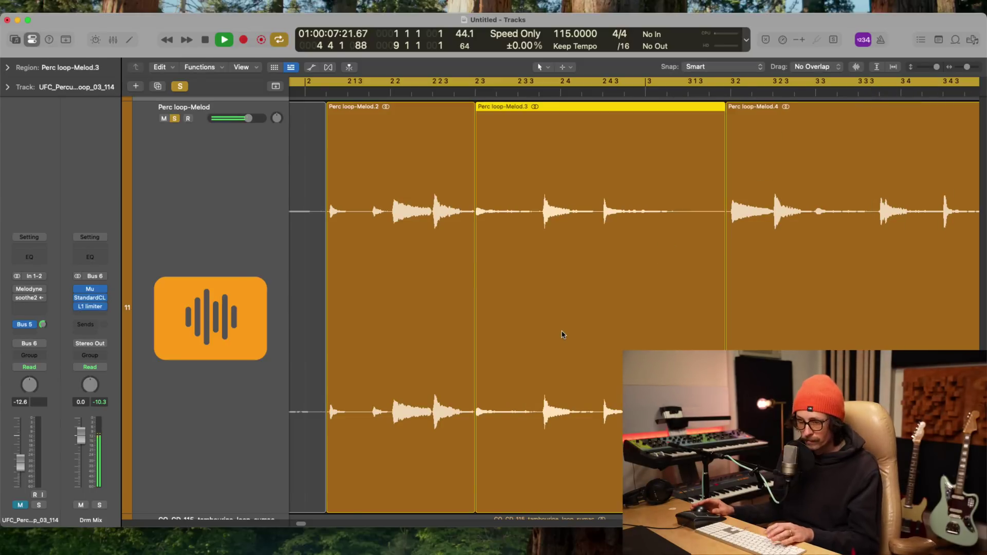
key(ctrl+m)
ctrl+alt+click(558, 297)
scroll(550, 235, right, 5)
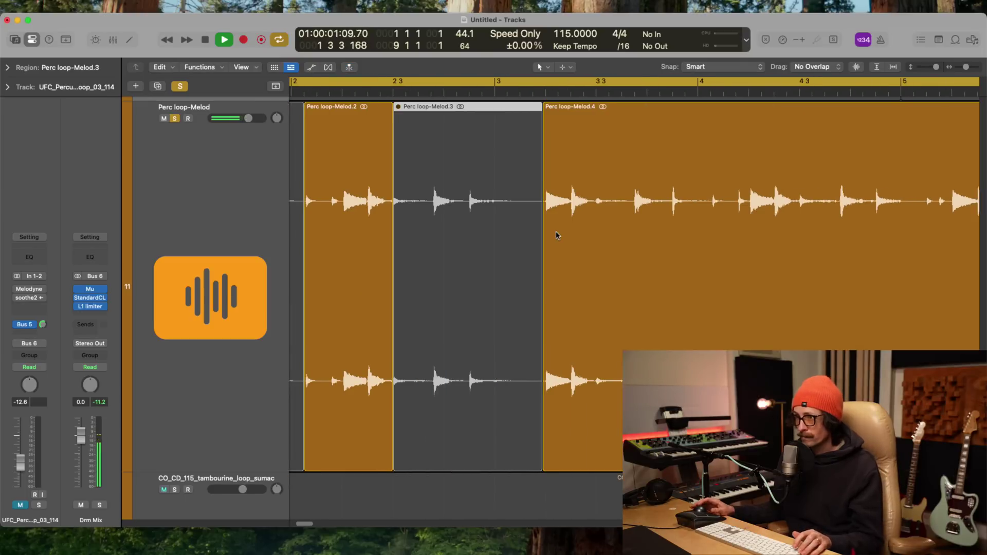
- Split out and mute the Perc loop-Melod section from about beat 3 of bar 3 to just after bar 4 starts
click(478, 90)
scroll(420, 205, right, 3)
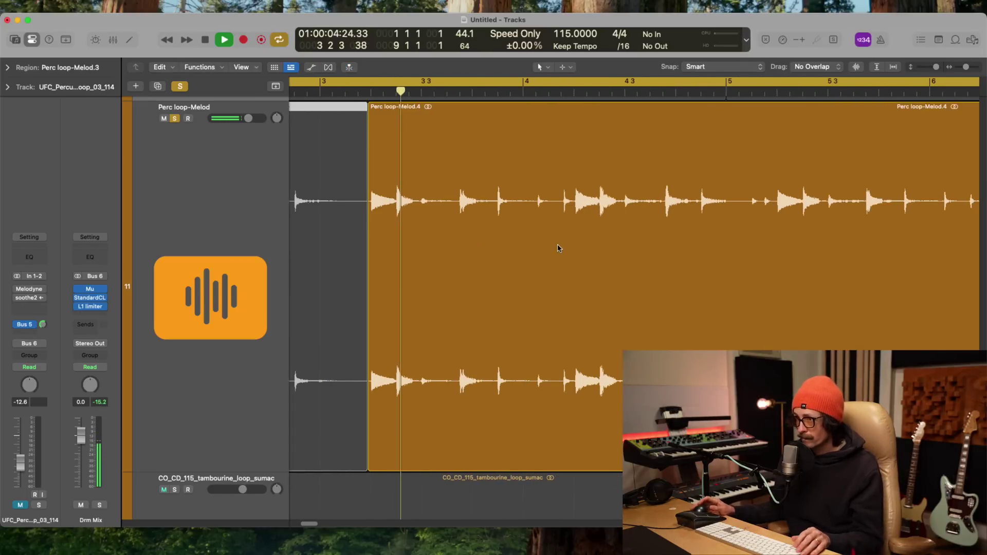
drag(419, 205, 532, 218)
click(476, 232)
key(ctrl+m)
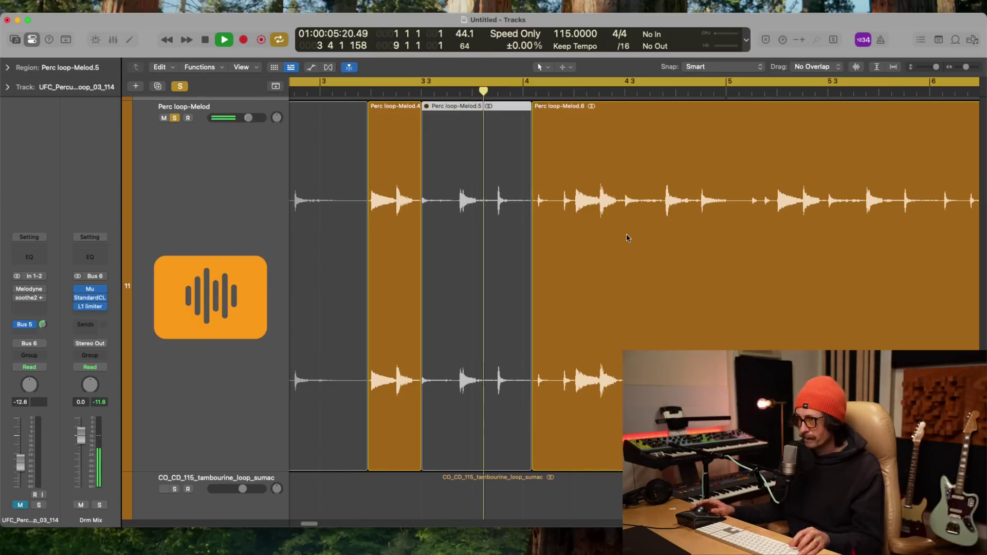
- Split out and mute the Perc loop-Melod section from about beat 3 of bar 4 to just after bar 5 starts
scroll(516, 229, right, 3)
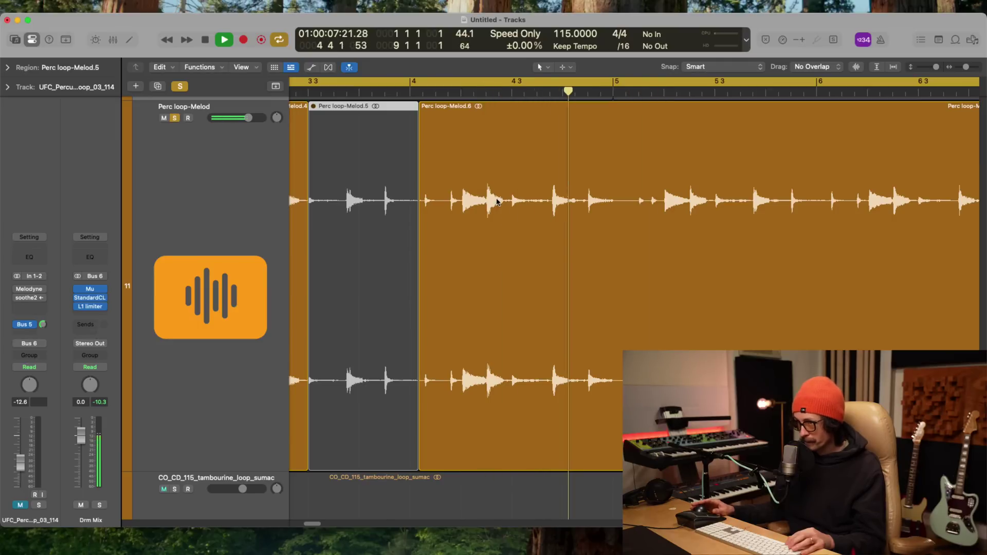
drag(507, 211, 637, 214)
key(ctrl+m)
scroll(584, 216, right, 5)
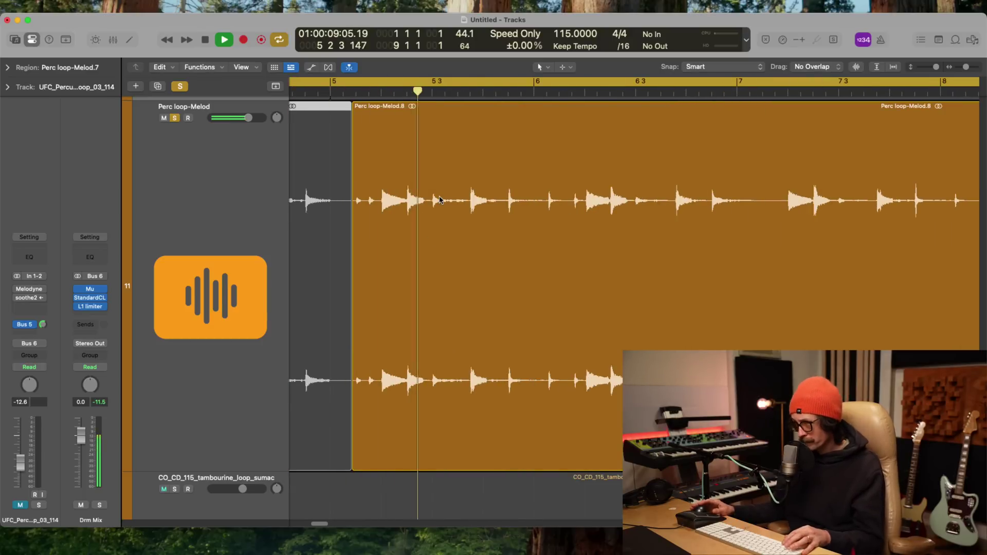
- Split the last muted Perc loop-Melod section at bar 5 and delete the leftover loop audio beyond it
key(space)
key(super+Left)
key(space)
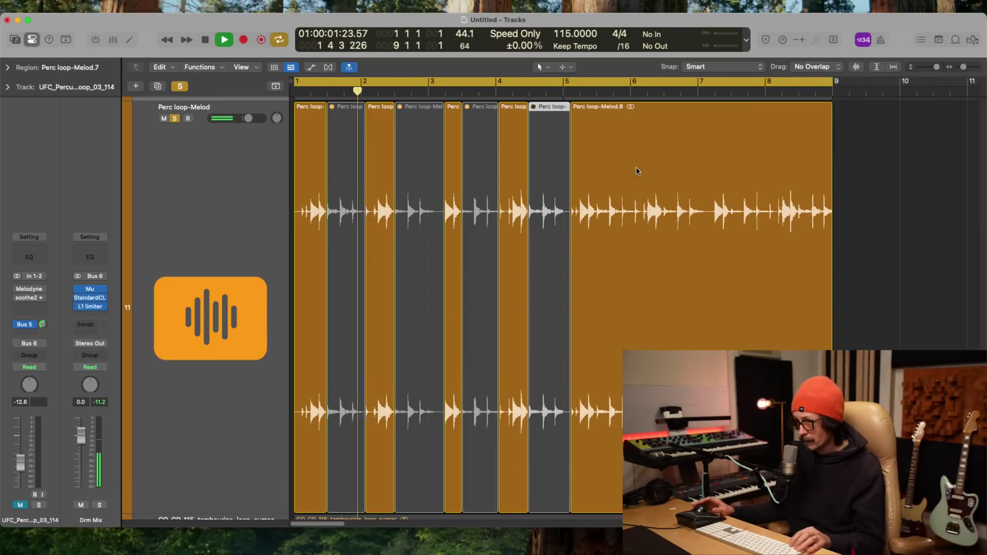
super+click(562, 114)
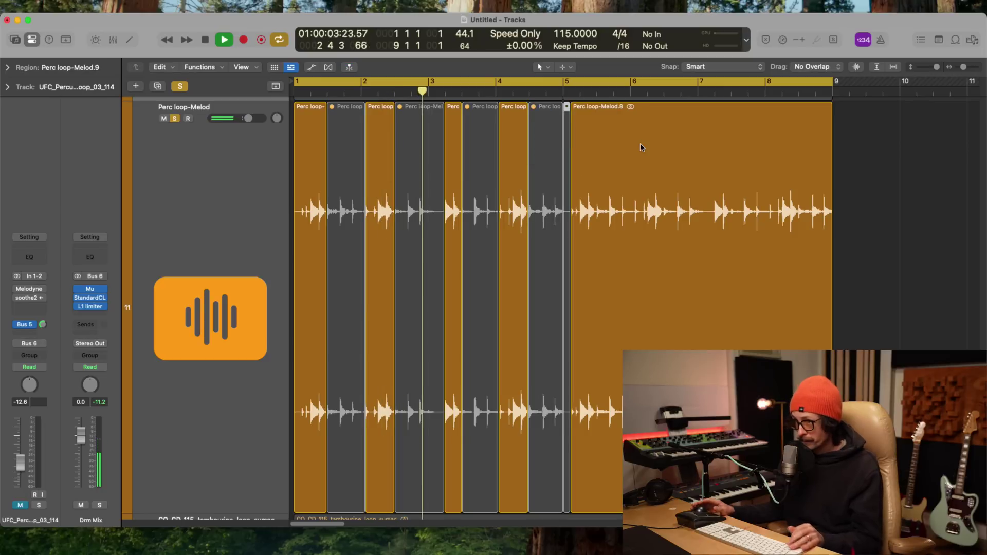
key(Delete)
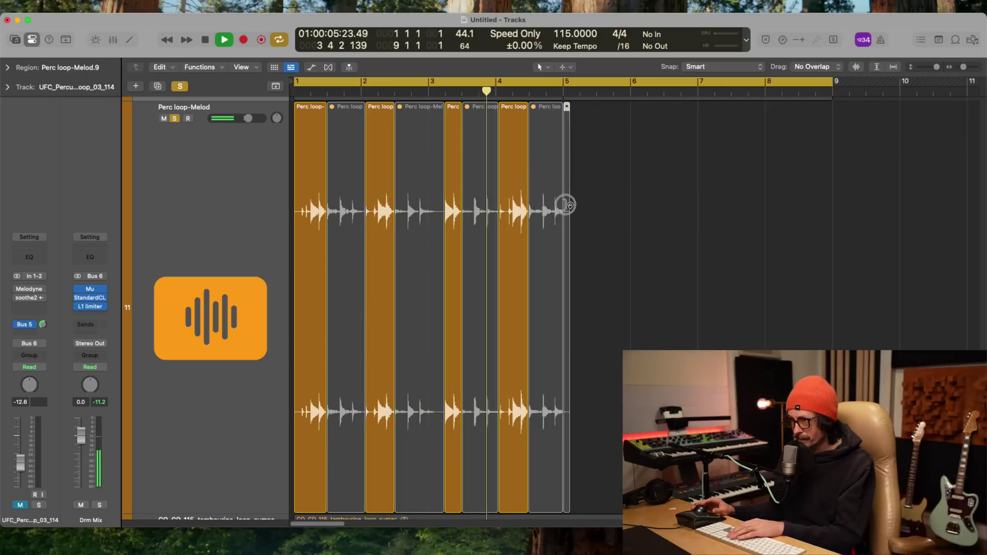
- Repeat the edited four-bar Perc loop-Melod pattern with 3 copies, and delete the copies that extend past bar 9
key(super+a)
key(super+r)
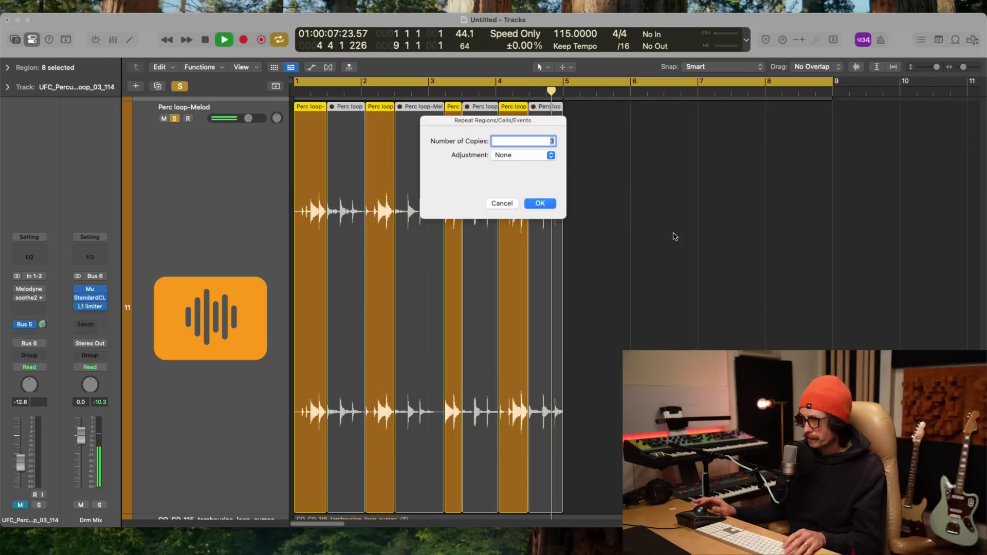
key(Return)
ctrl+alt+click(679, 235)
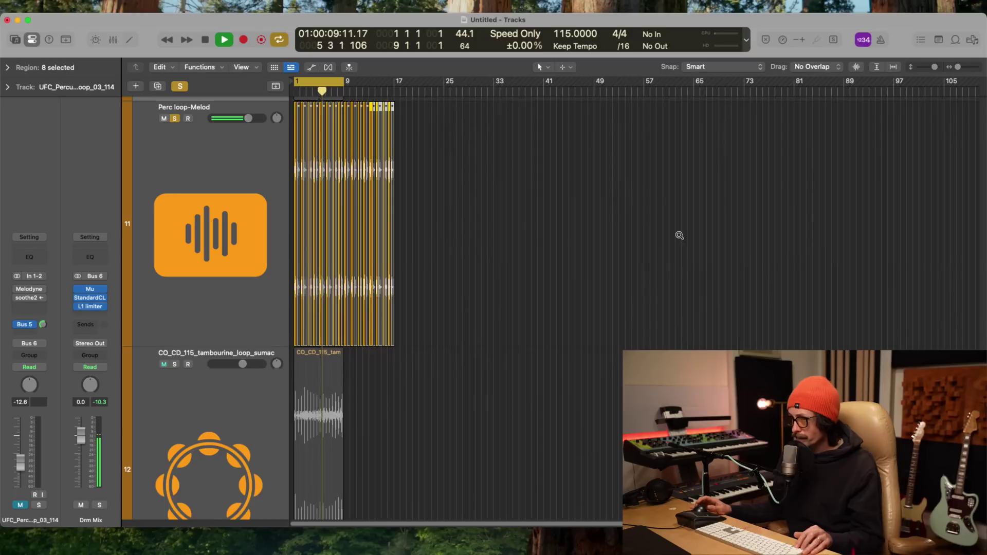
ctrl+alt+click(434, 137)
drag(806, 186, 517, 212)
key(Delete)
ctrl+alt+click(503, 210)
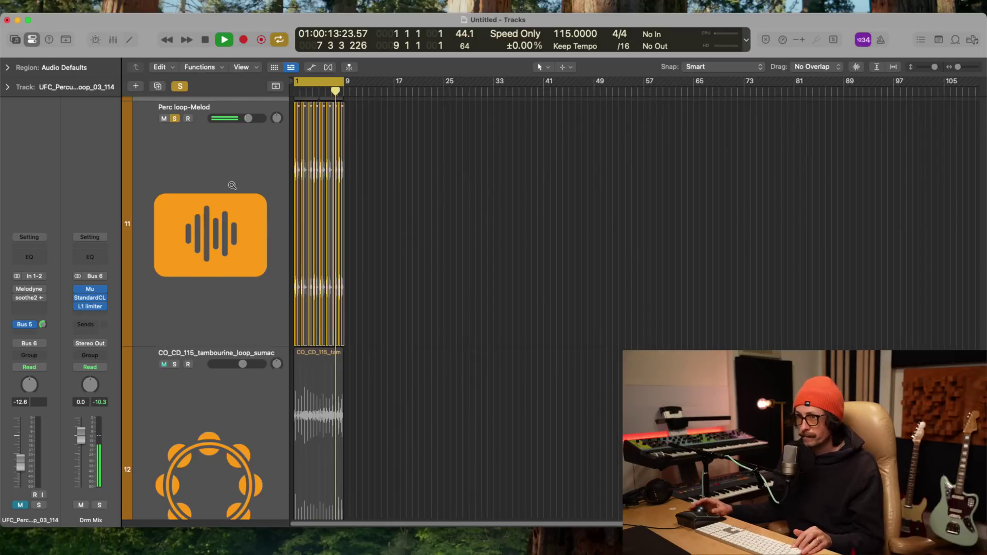
- Unsolo the Perc loop-Melod track and unmute UFC_Percussion_Hat_Loop_03_114 so both loops play in the mix
click(184, 126)
key(s)
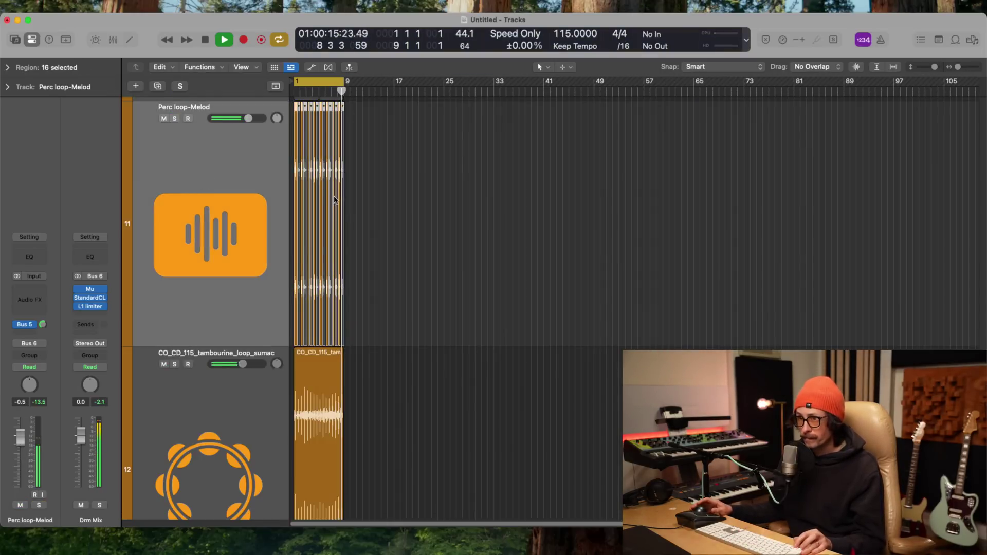
ctrl+alt+click(399, 227)
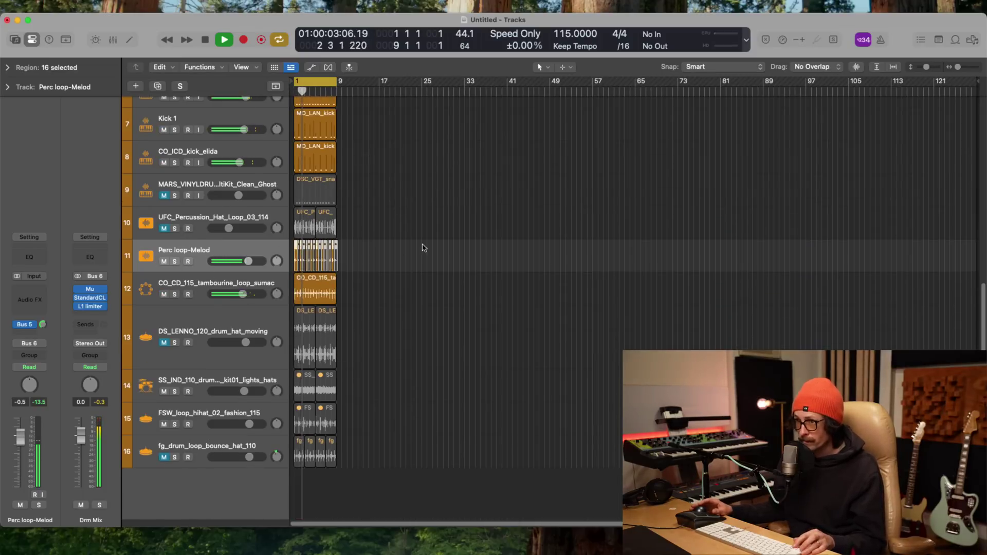
drag(389, 228, 316, 188)
click(161, 216)
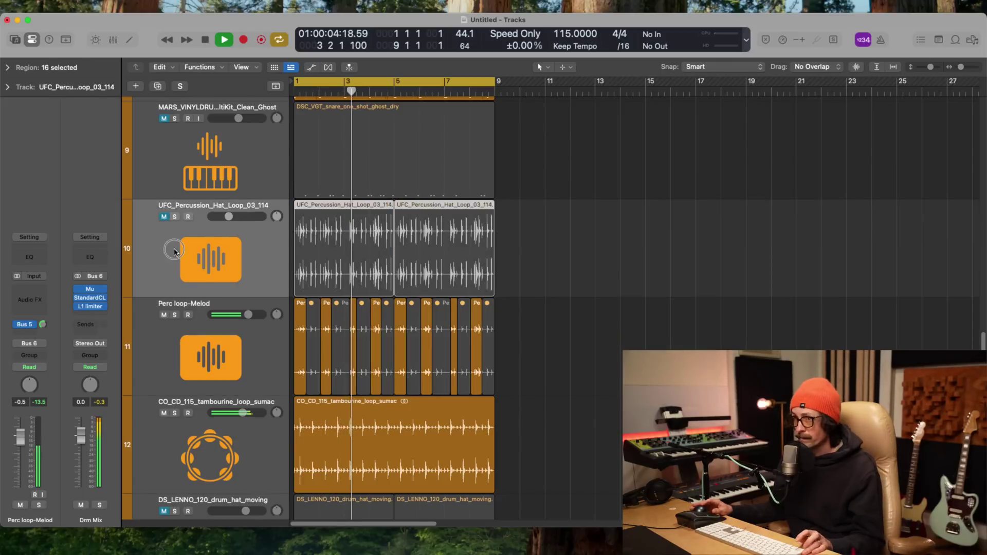
click(163, 217)
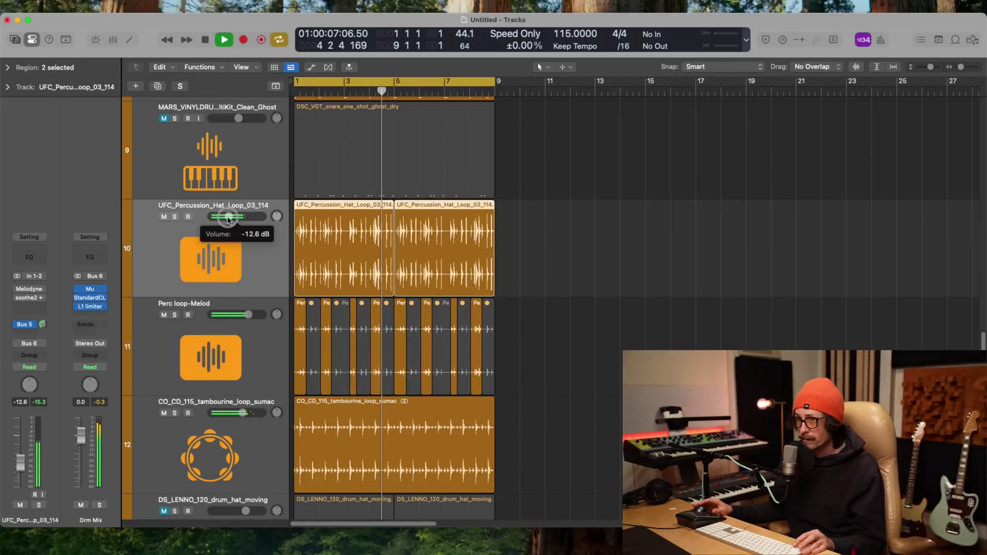
- Raise the UFC_Percussion_Hat_Loop_03_114 volume slightly and lower the Perc loop-Melod track to -4.9 dB
drag(228, 218, 232, 215)
drag(248, 314, 234, 319)
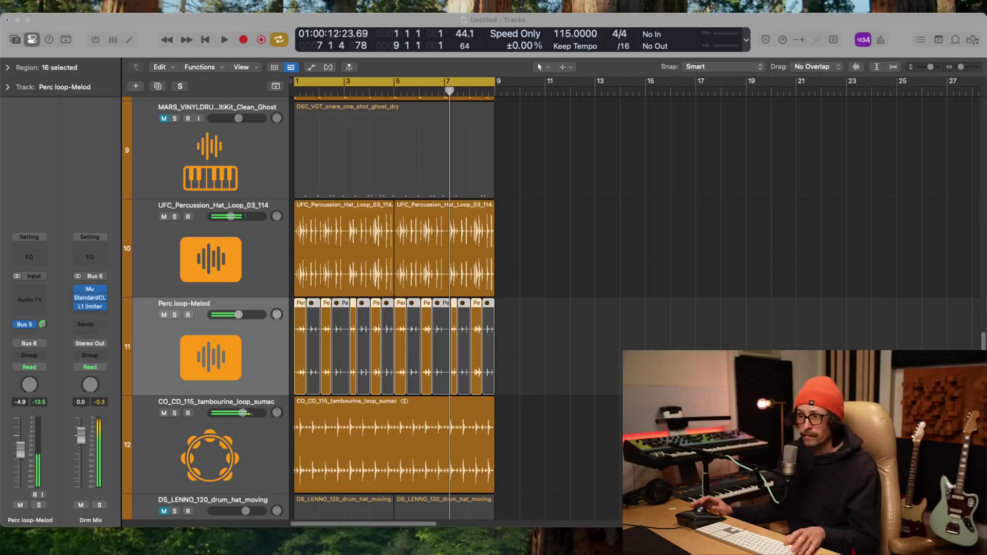
click(357, 316)
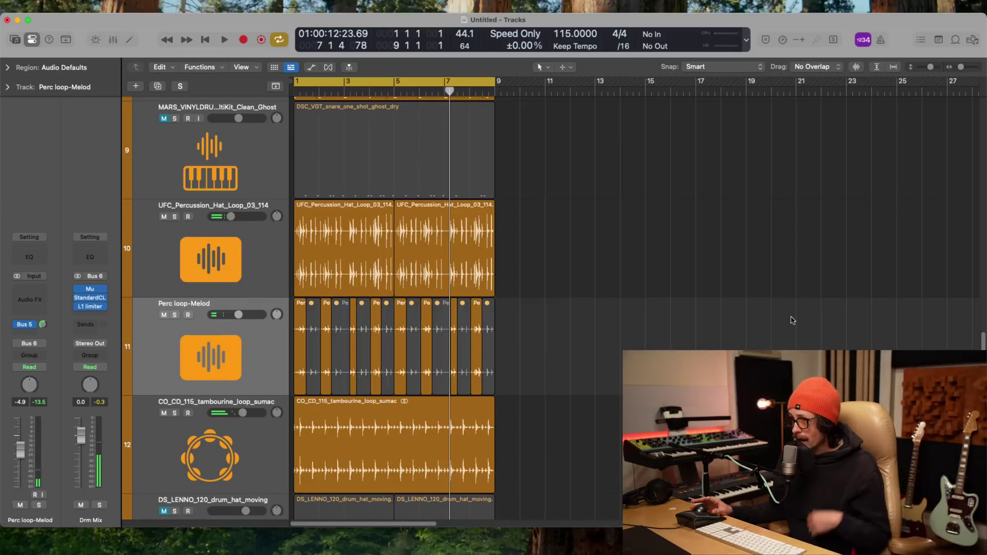
- Insert the PanMan plug-in on the Perc loop-Melod track
click(218, 342)
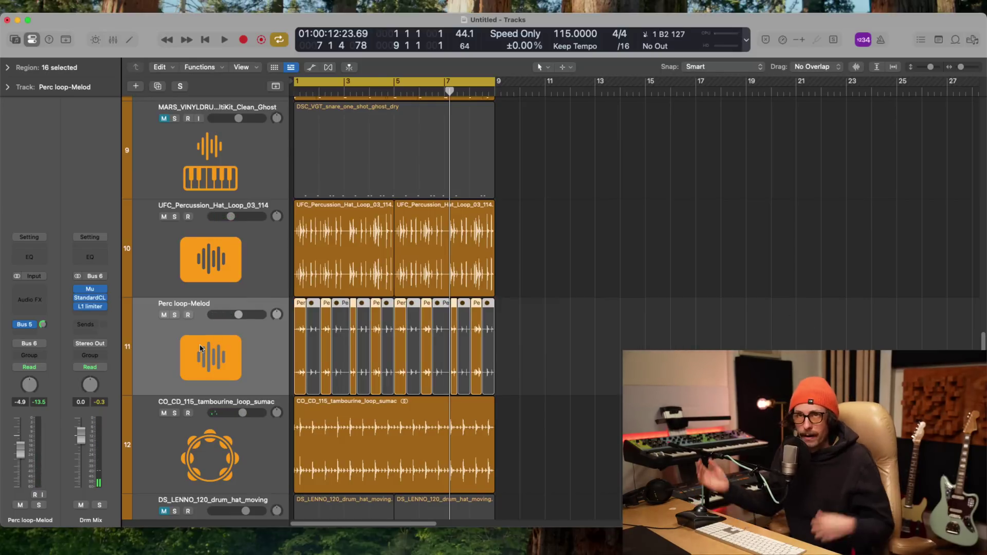
click(37, 292)
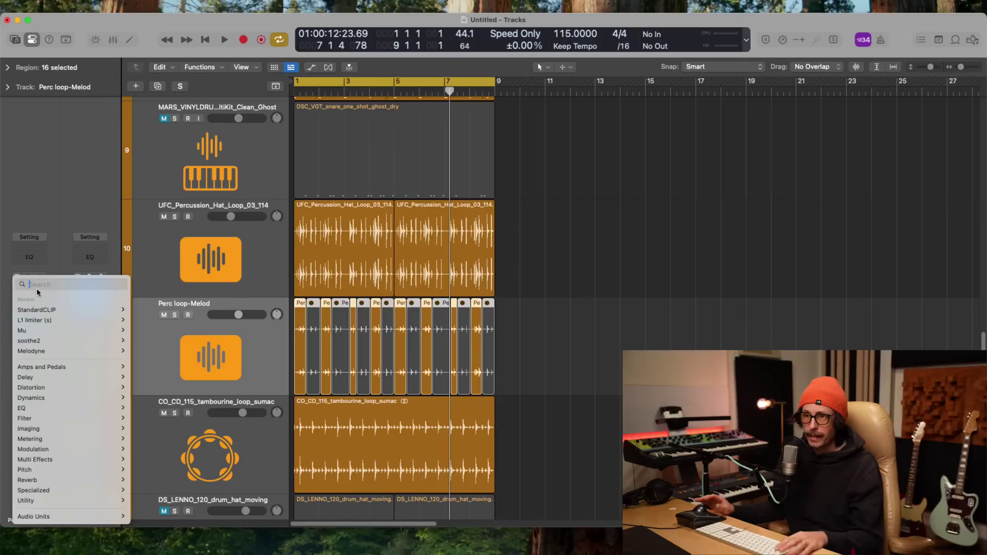
text(panm)
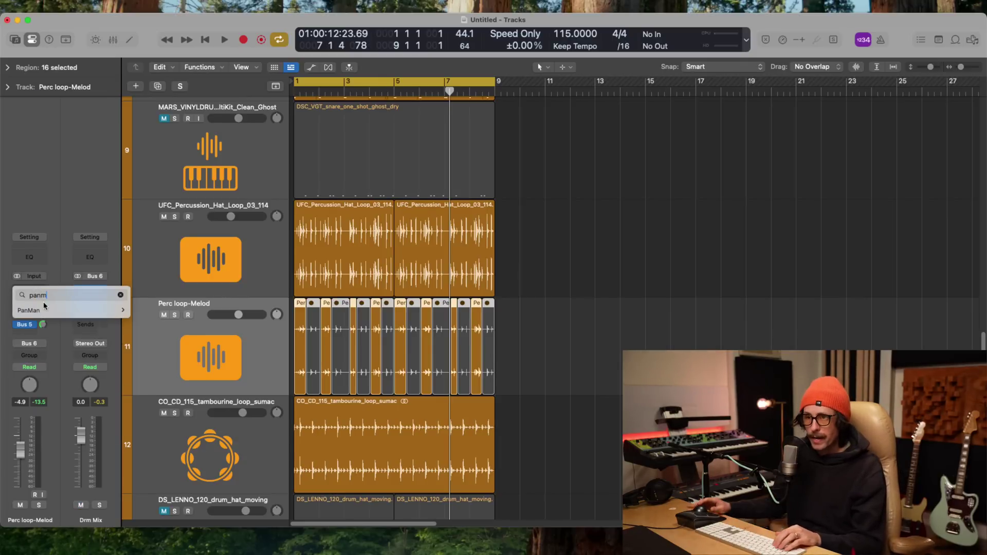
key(Down)
key(Right)
key(Return)
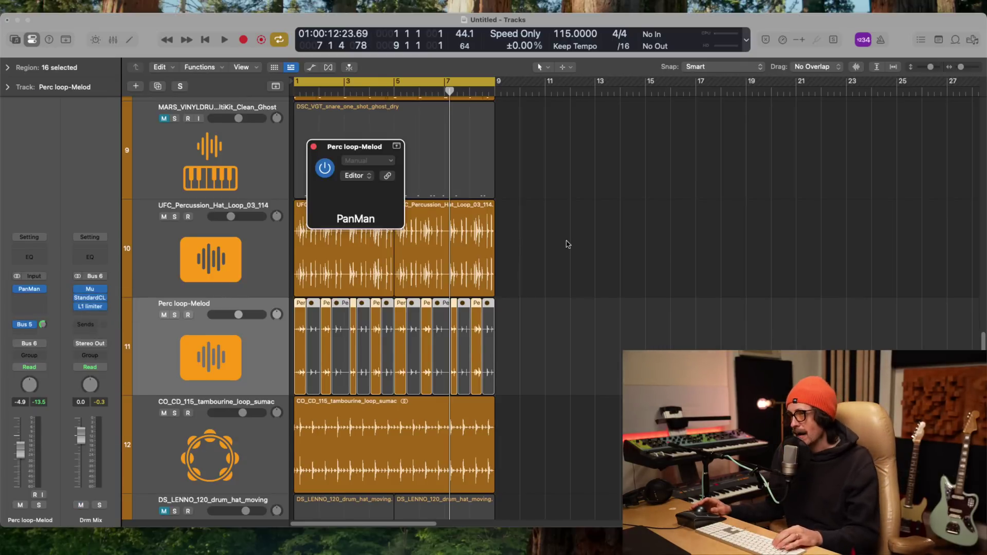
drag(581, 158, 483, 138)
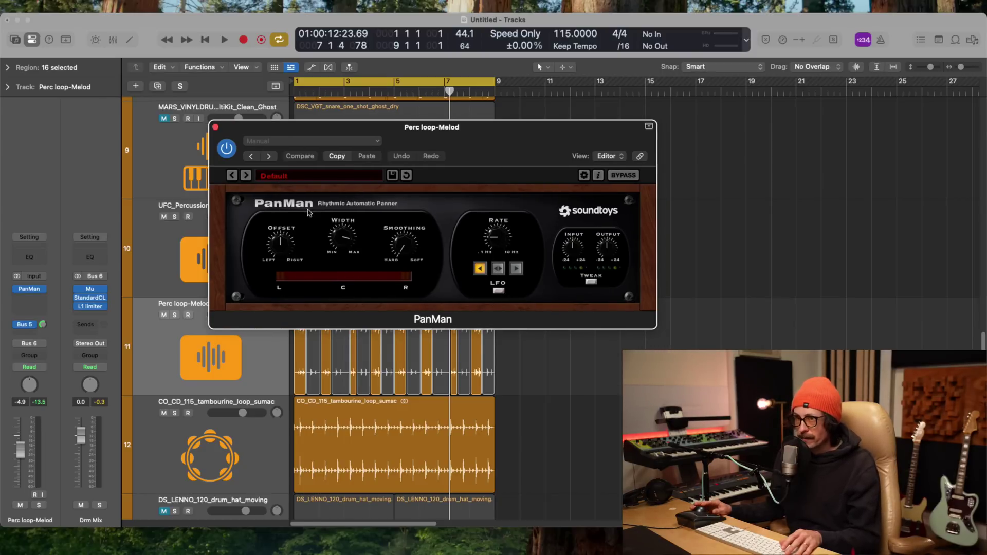
- Load the basic panning preset 2 BarWideSlow MIDI in PanMan and play the loop
click(300, 176)
mouse_move(301, 186)
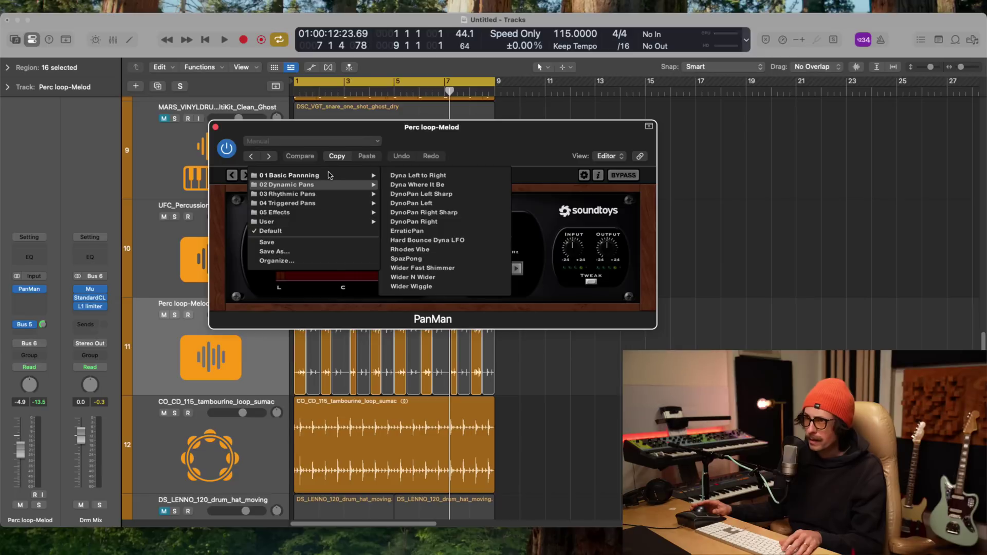
mouse_move(329, 175)
click(417, 176)
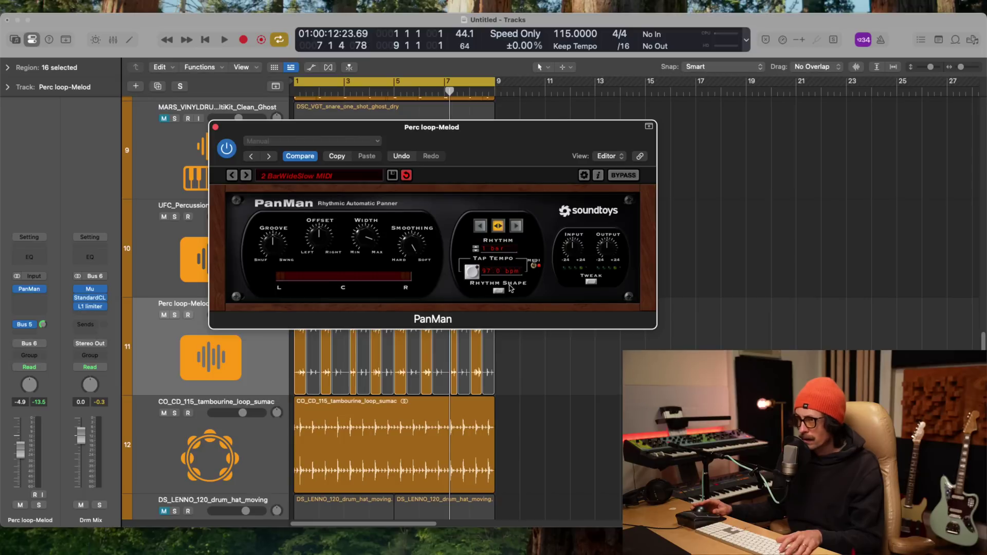
key(space)
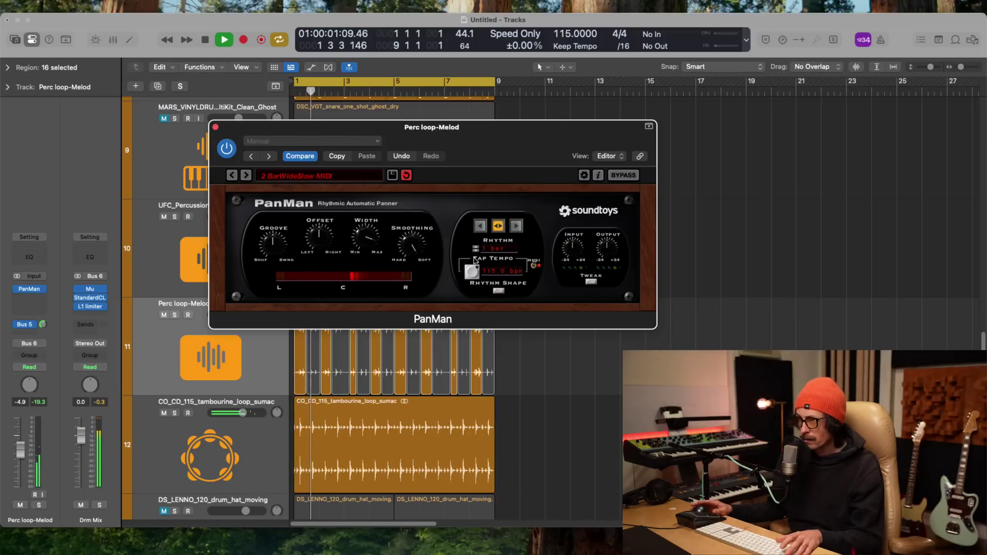
- Adjust PanMan's smoothing, narrow the width, lengthen the rhythm and move the groove toward shuffle during playback, then close the plug-in window
drag(411, 240, 405, 283)
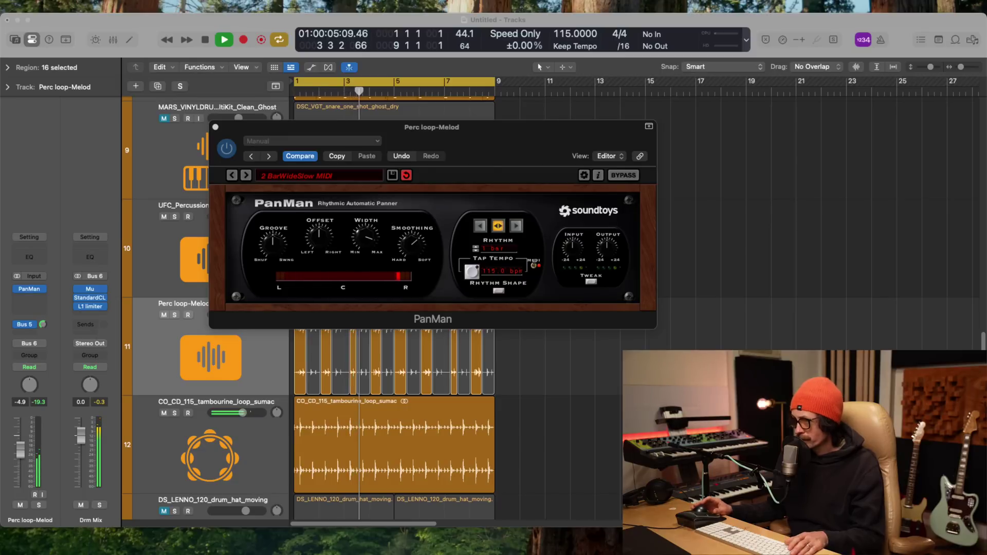
click(417, 310)
click(376, 237)
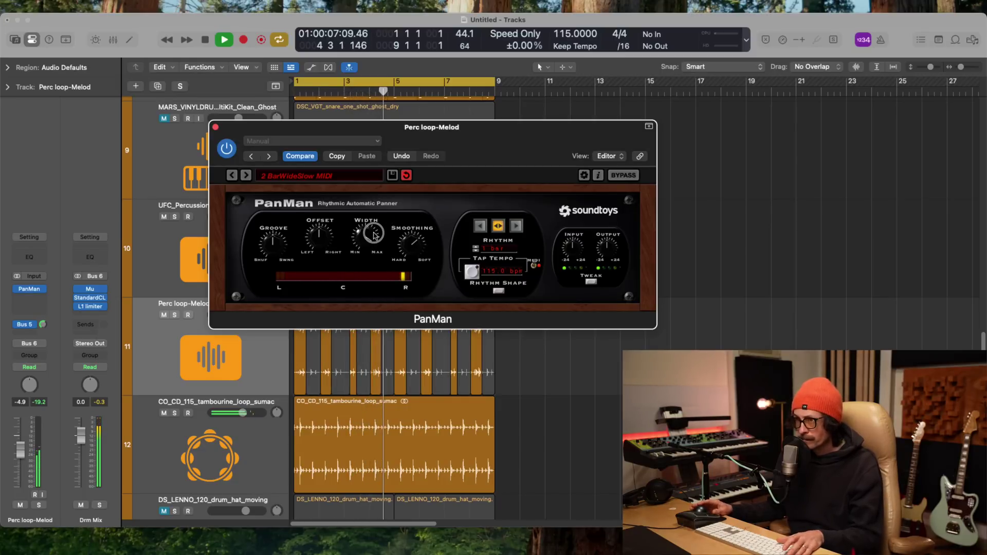
drag(375, 238, 375, 250)
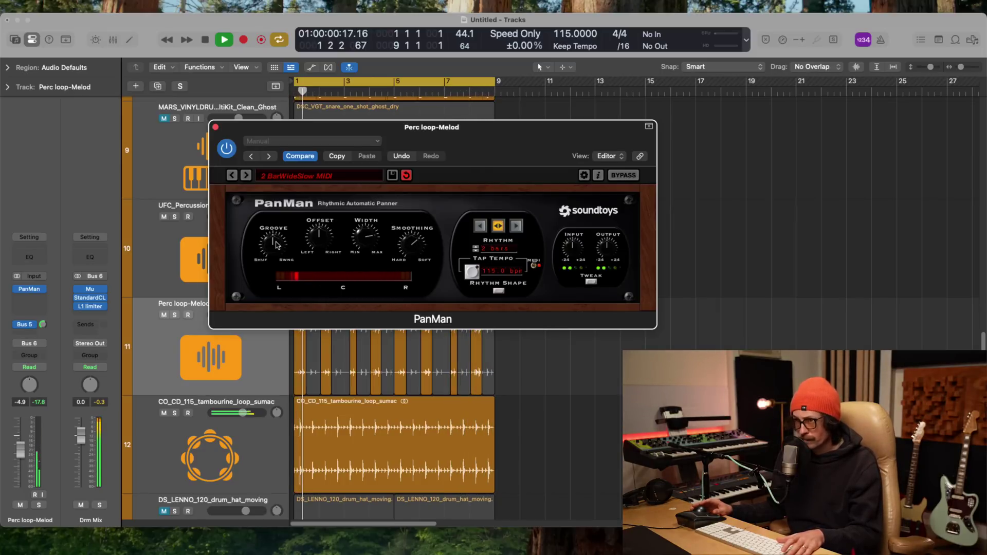
drag(276, 245, 276, 259)
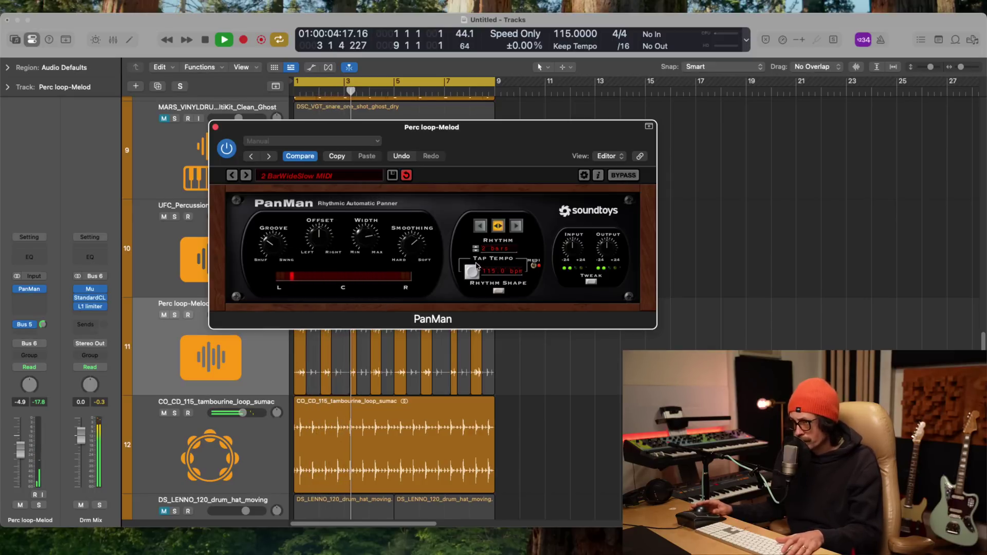
key(super+w)
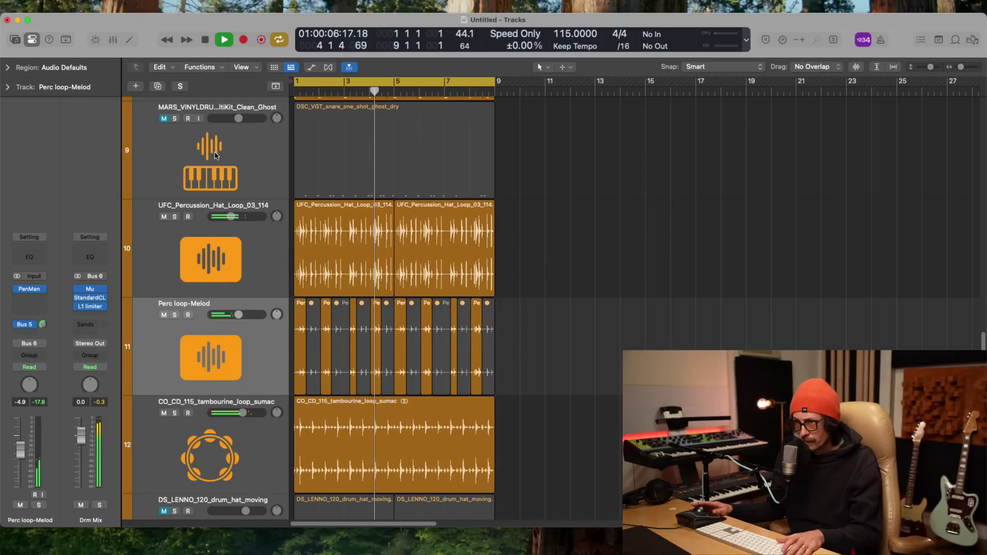
- Lower the Perc loop-Melod track to -7.8 dB, then stop playback with the whole arrangement in view
click(222, 339)
drag(238, 315, 222, 315)
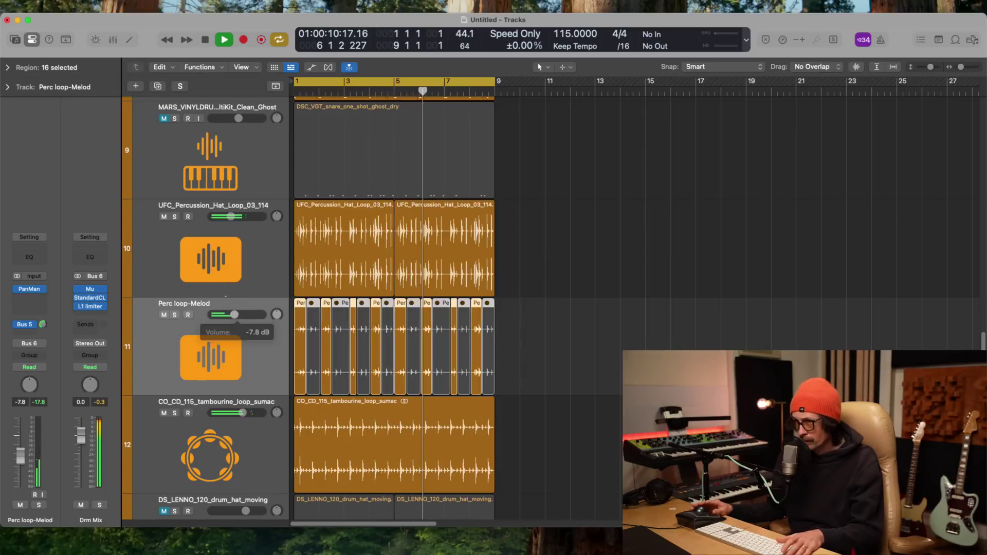
key(z)
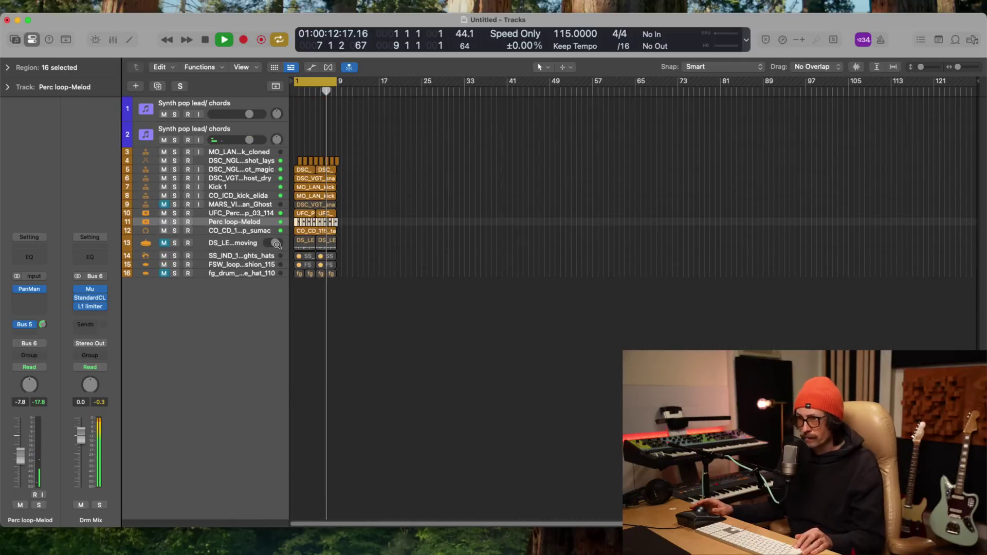
key(space)
- Turn on Low Latency Mode and duplicate the first Synth pop lead/ chords track with its settings
click(201, 130)
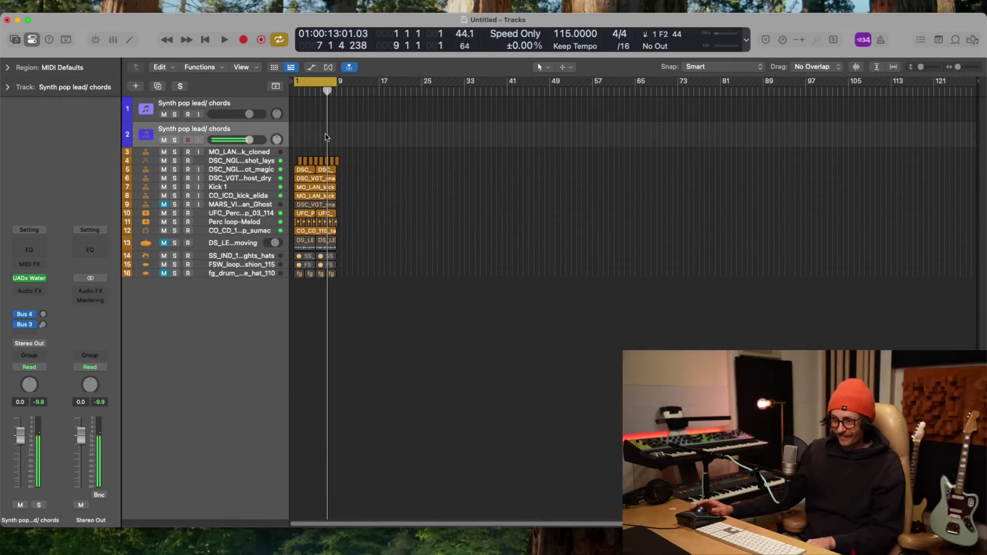
click(236, 103)
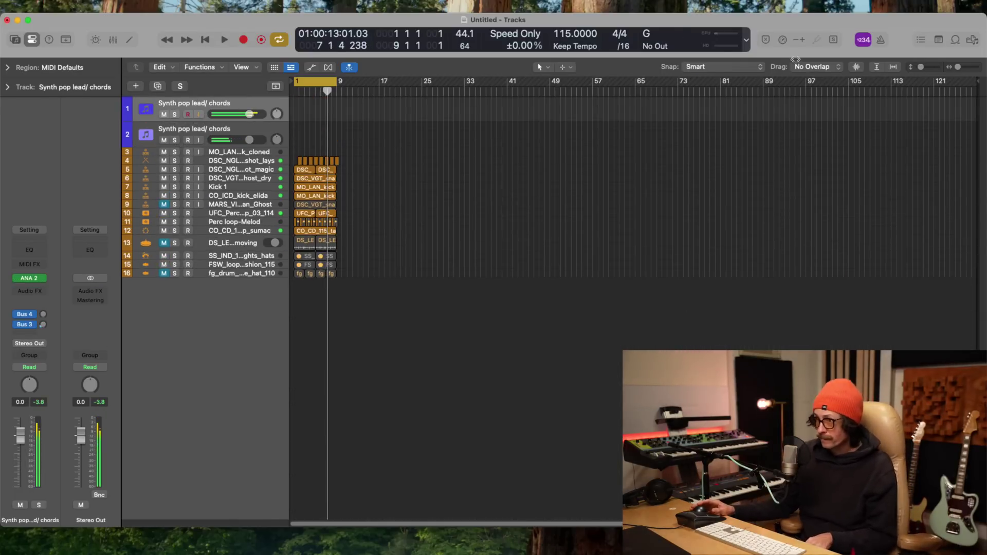
click(781, 40)
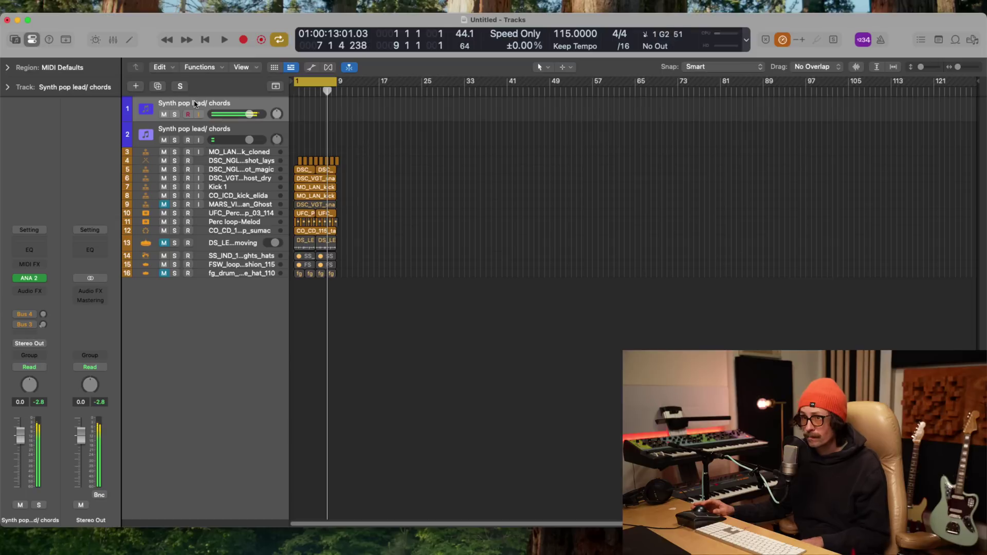
key(super+d)
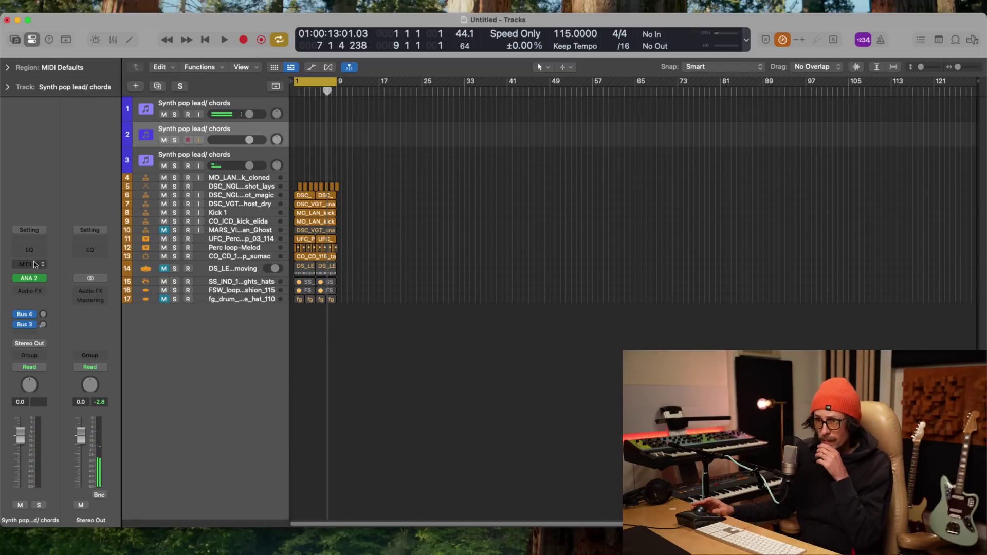
- Replace ANA 2 on the duplicated synth track with The Prince in stereo, placing its window fully in view
click(44, 279)
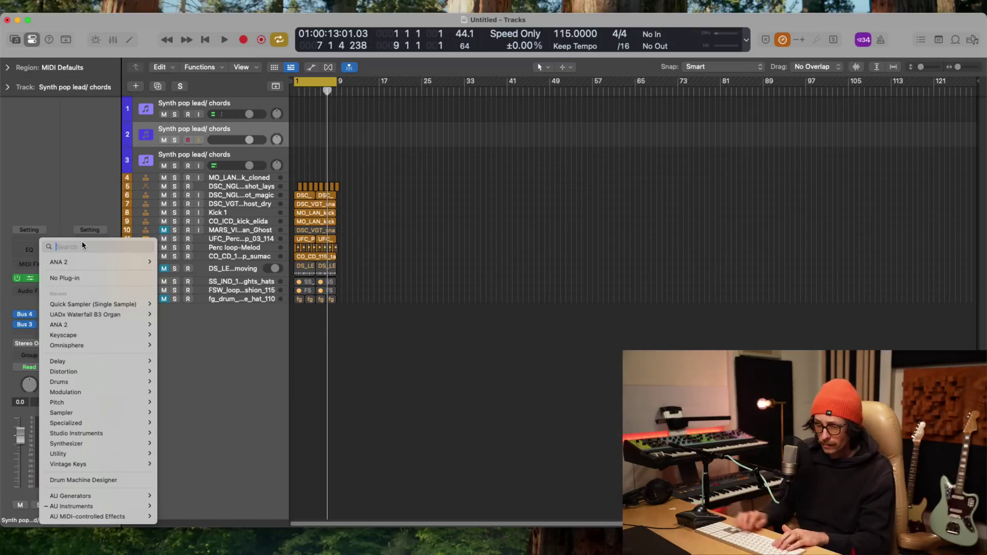
text(cra)
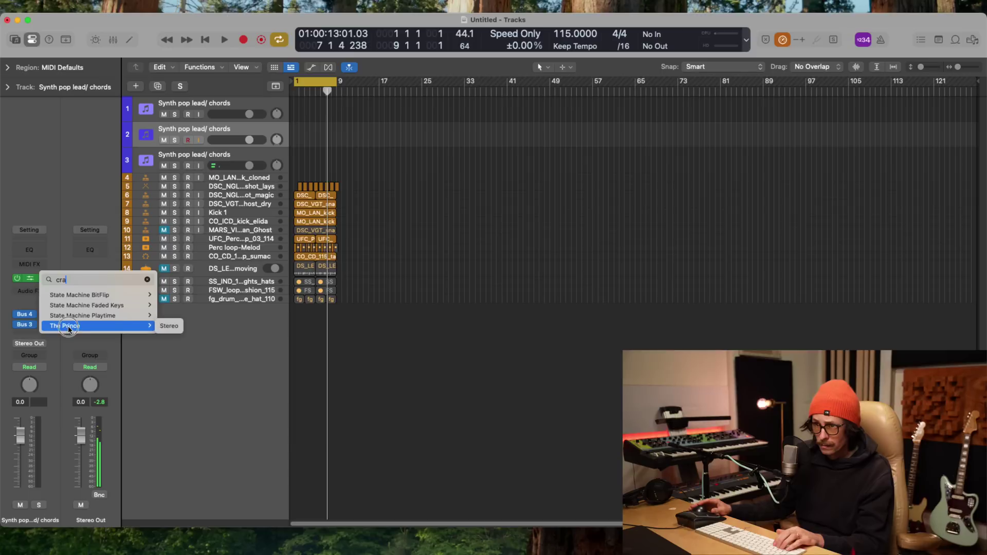
click(168, 326)
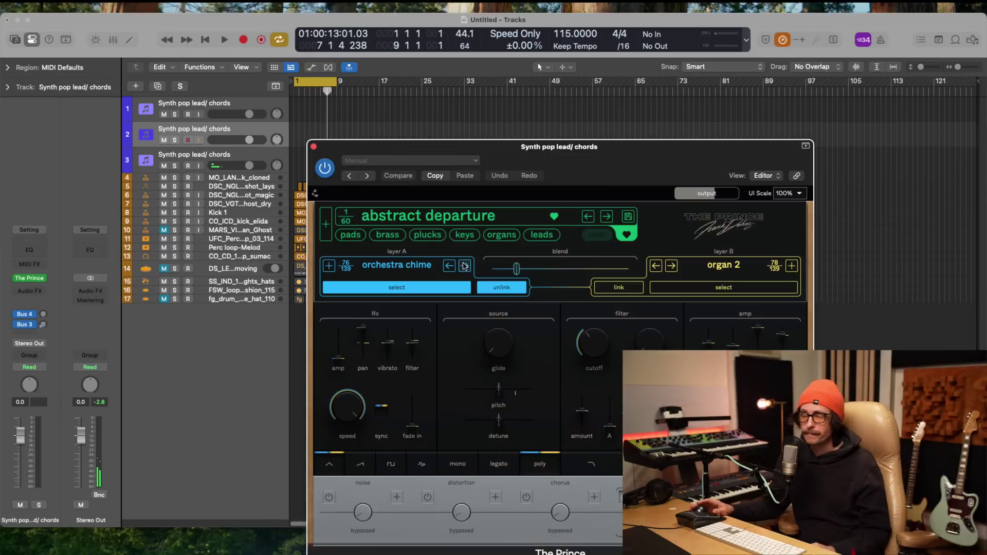
drag(651, 187, 399, 107)
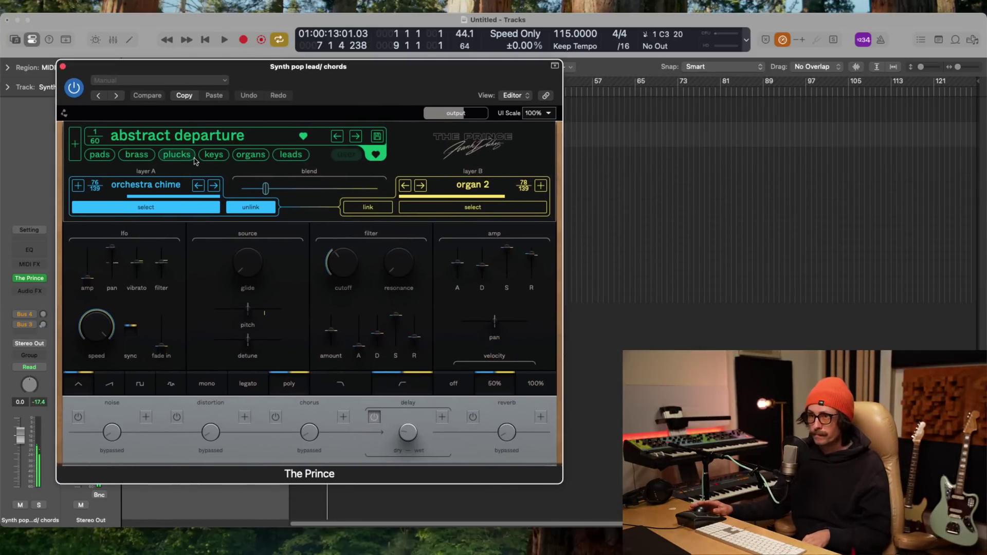
- Audition The Prince's first keys preset, then its brass presets from absence training through faint tea
click(214, 155)
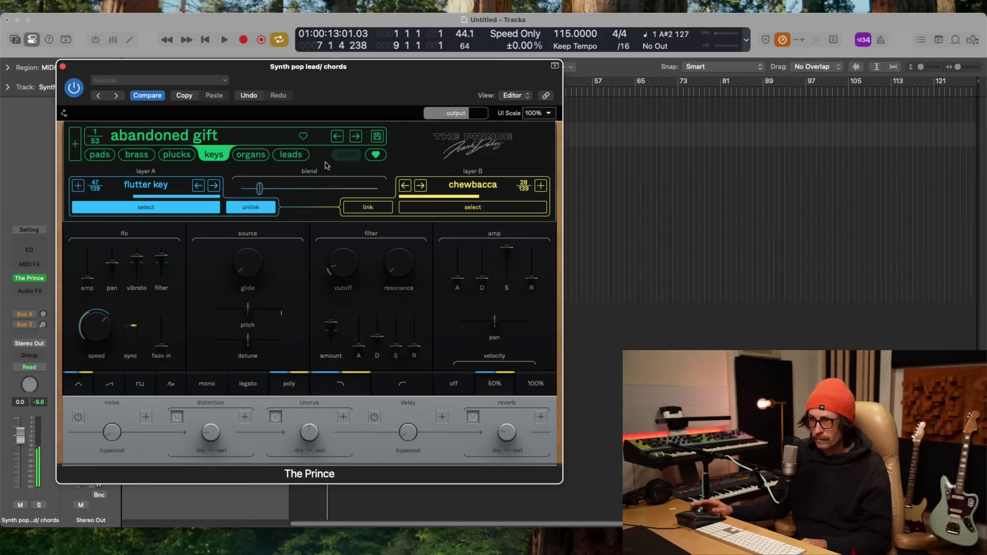
click(136, 154)
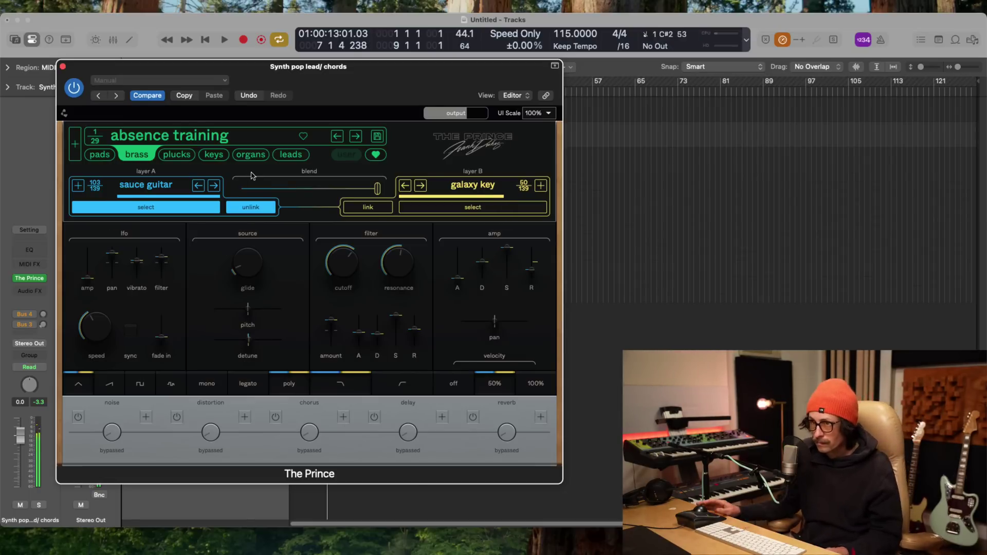
click(355, 142)
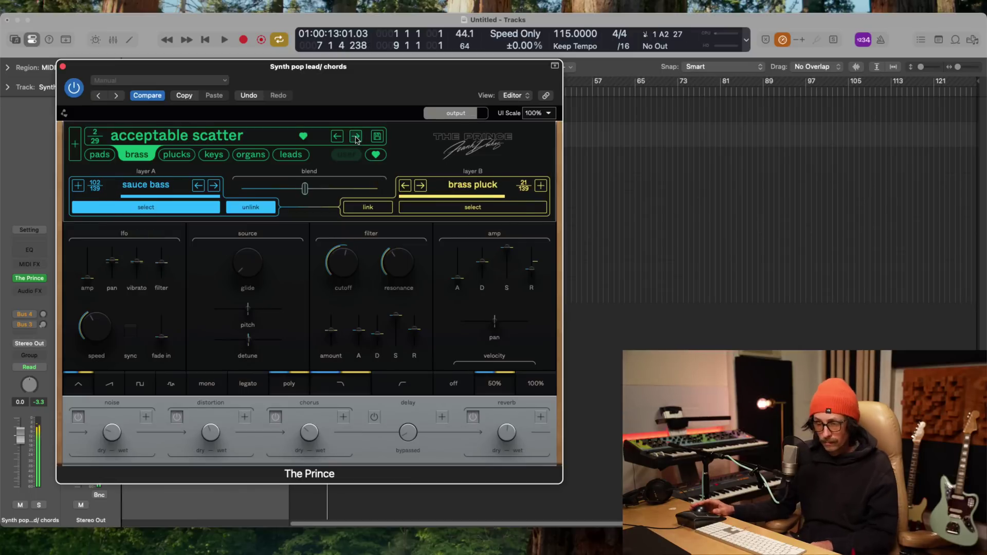
click(355, 138)
click(356, 140)
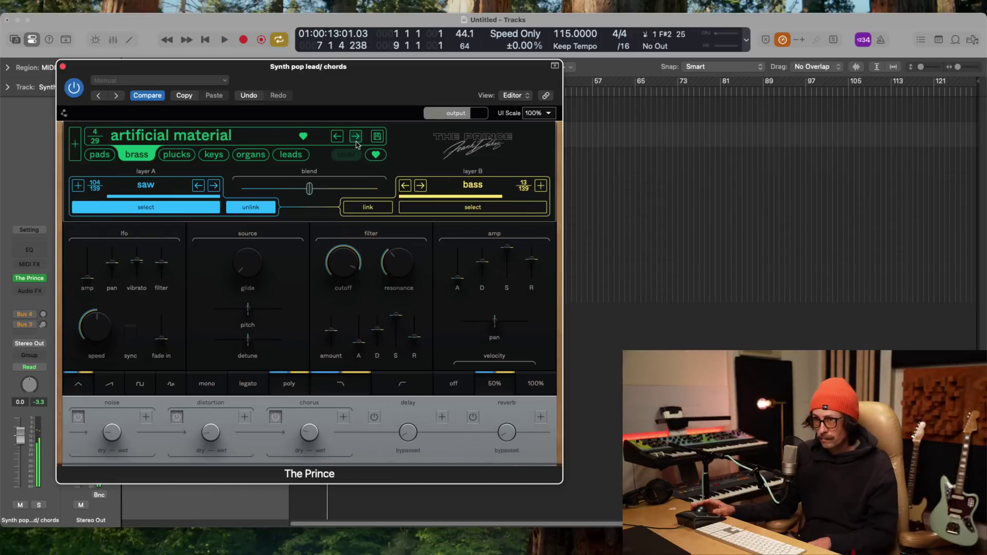
click(355, 139)
click(354, 140)
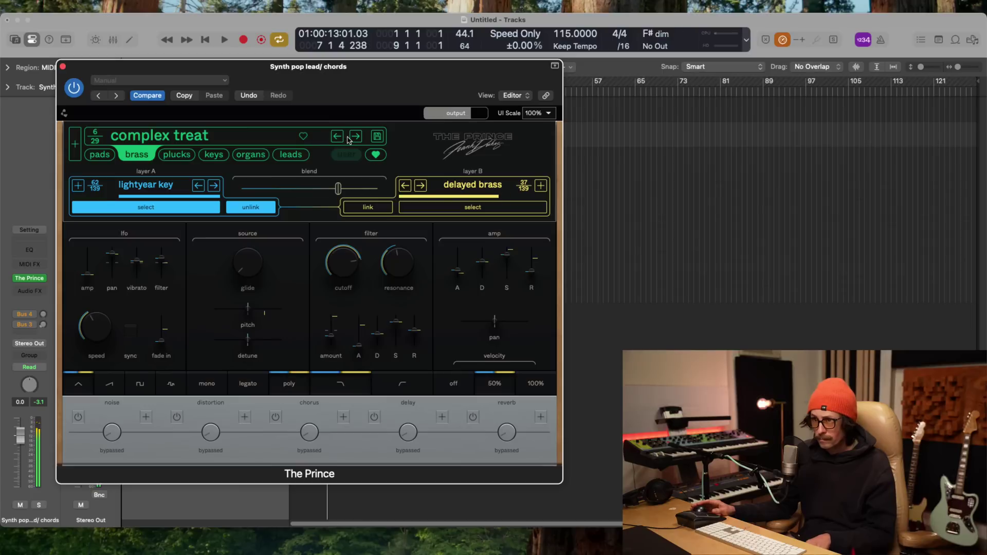
click(356, 137)
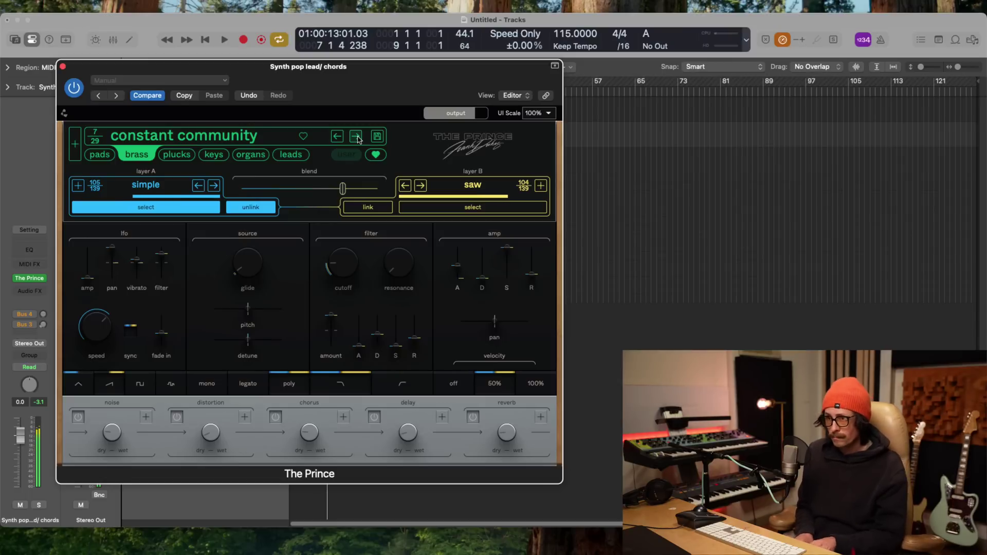
click(356, 138)
click(359, 136)
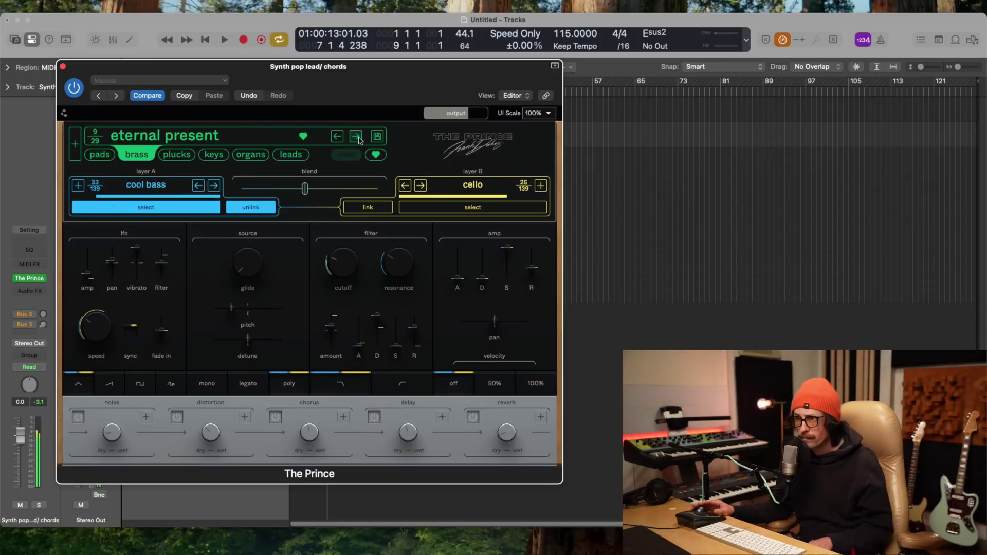
click(358, 138)
click(356, 137)
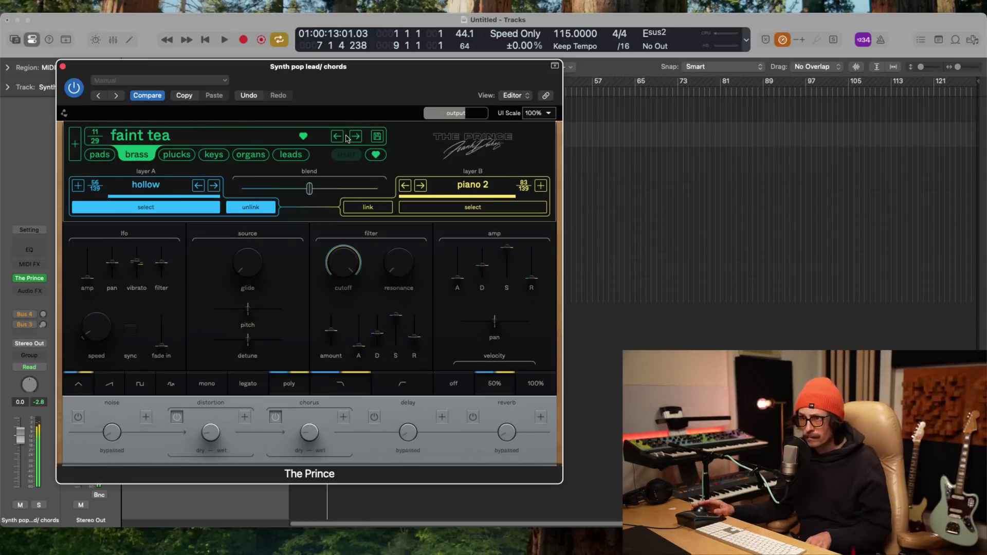
- Switch The Prince to the keys category and audition its presets one by one up to classify theme
click(214, 156)
click(358, 139)
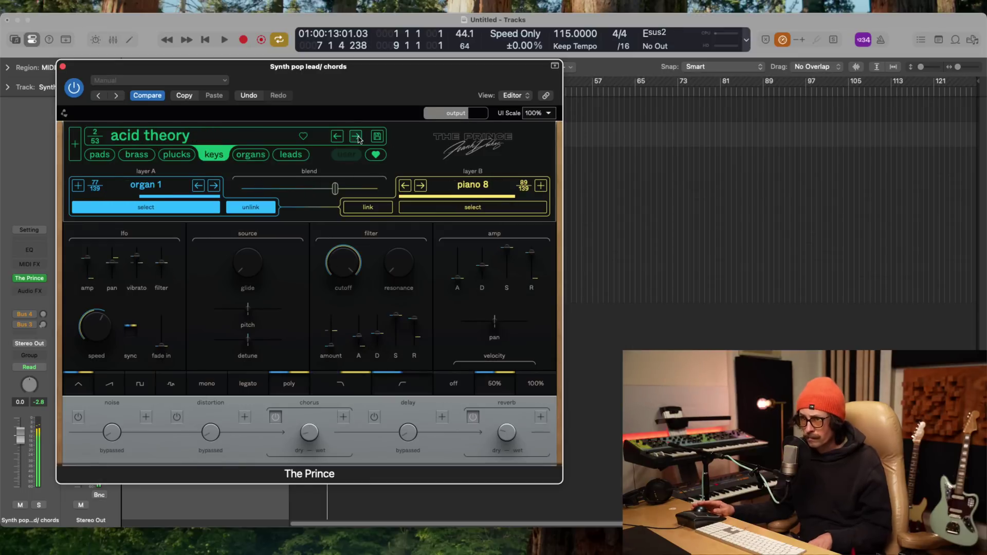
click(358, 138)
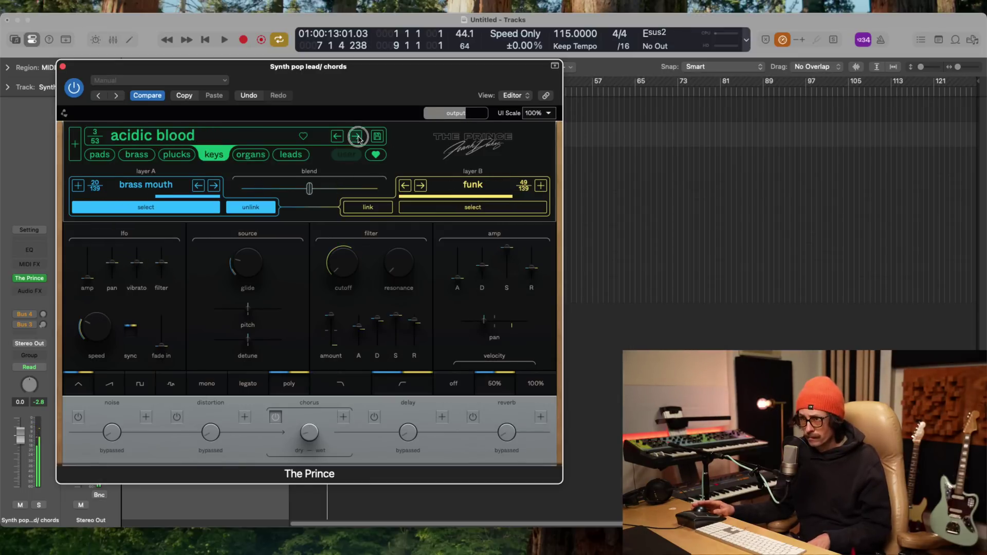
click(358, 139)
click(359, 139)
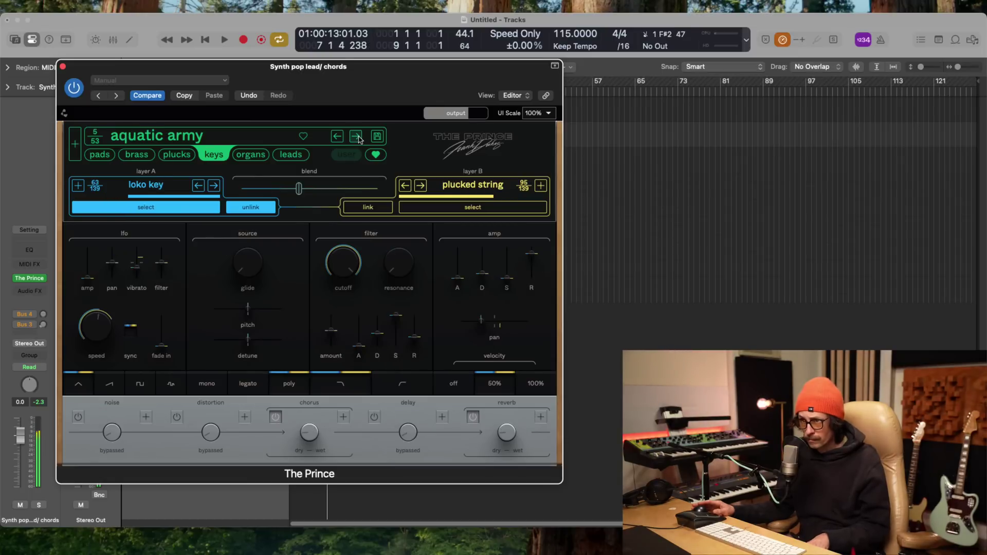
click(359, 139)
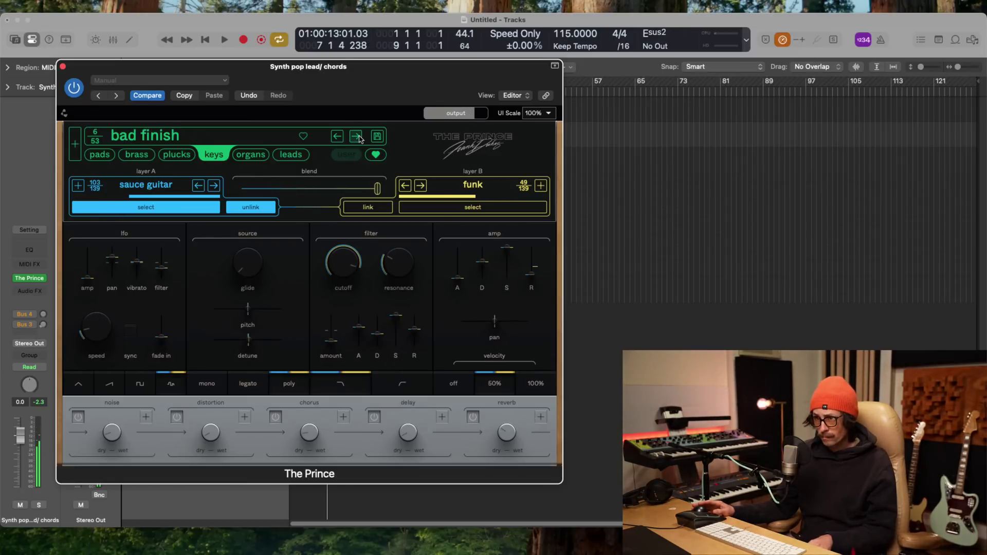
click(358, 139)
click(358, 139)
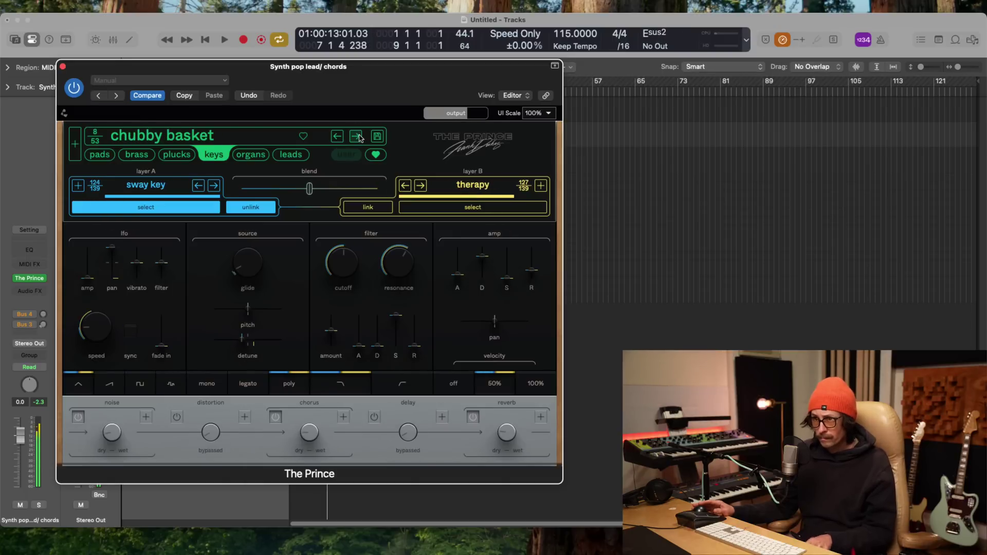
click(358, 139)
- Play the beat and audition The Prince's keys presets one by one, from classify theme up to deranged farmer
key(space)
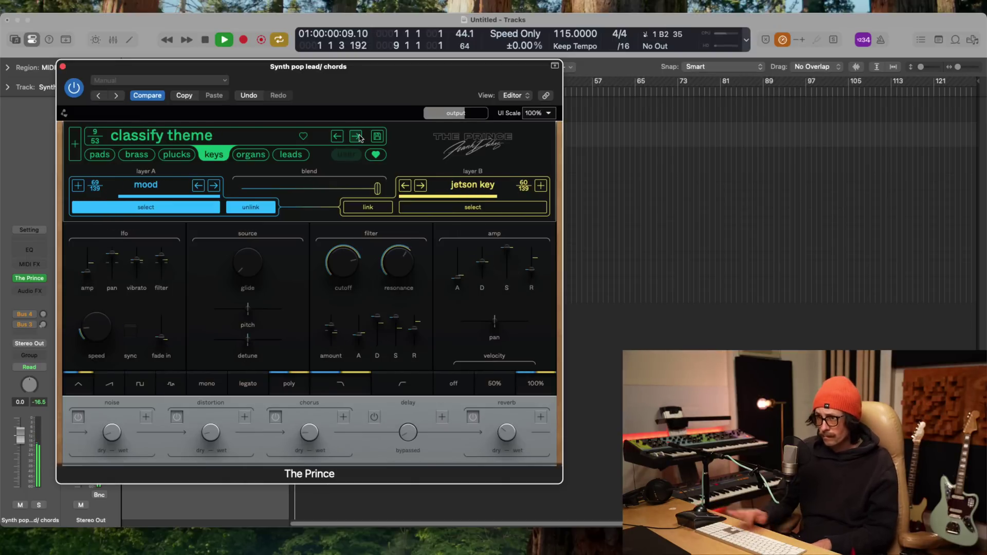
click(358, 139)
click(359, 139)
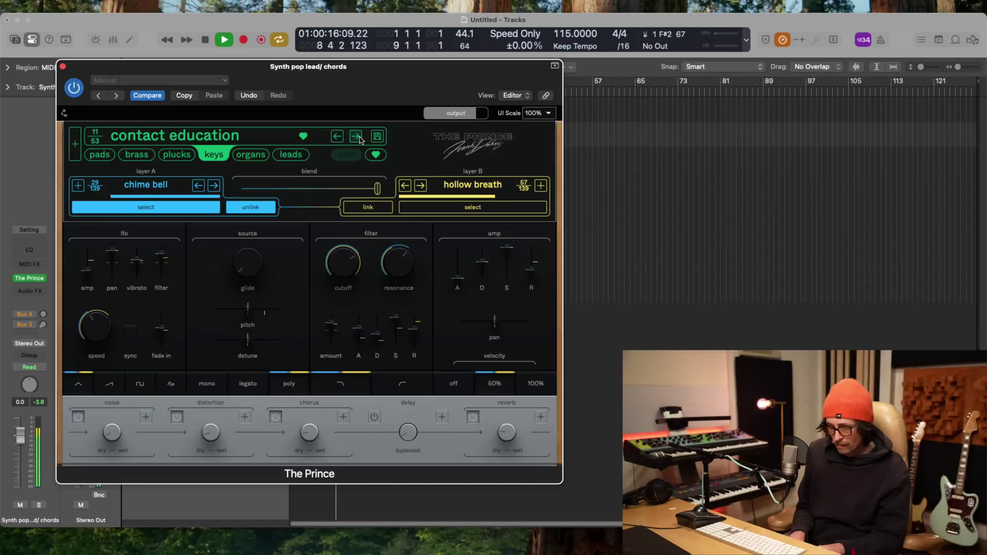
click(359, 138)
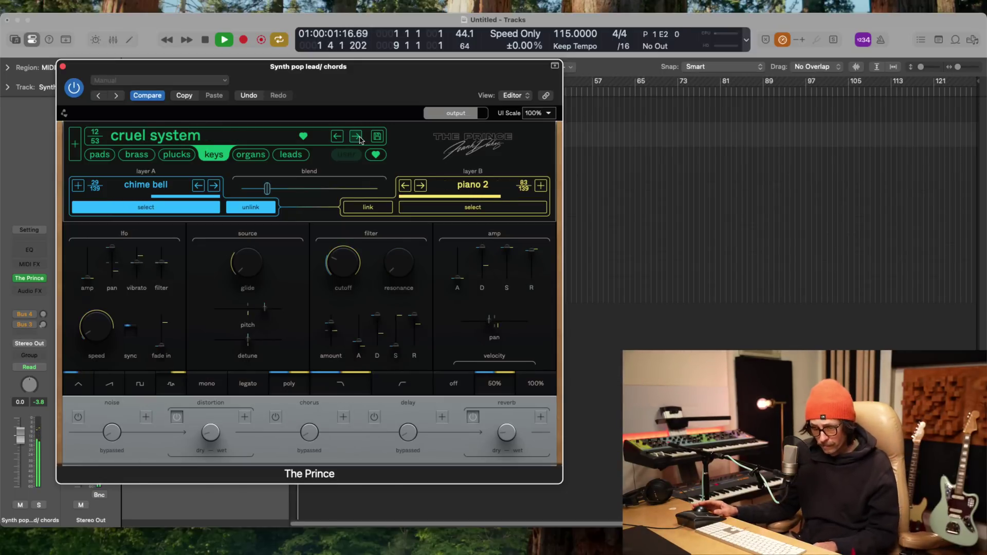
click(358, 138)
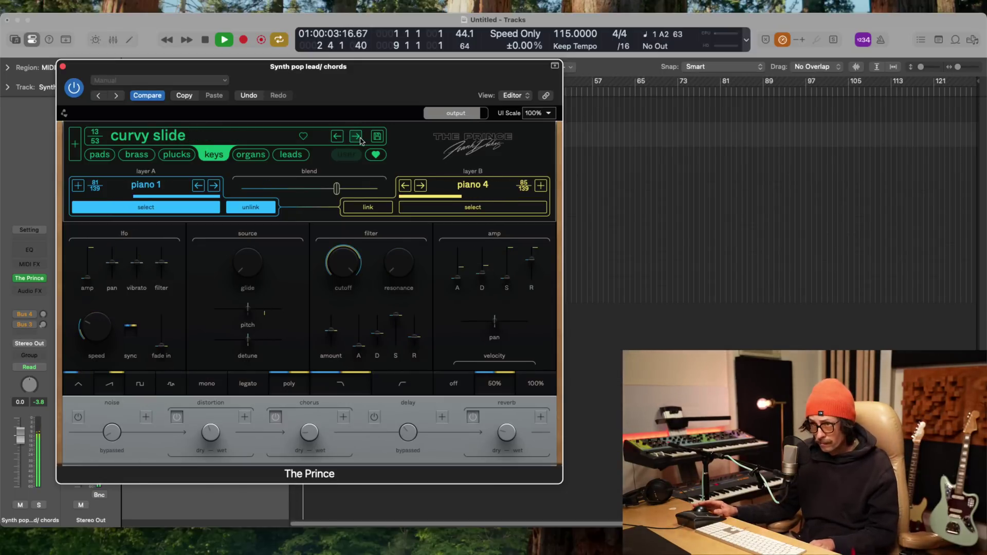
click(358, 138)
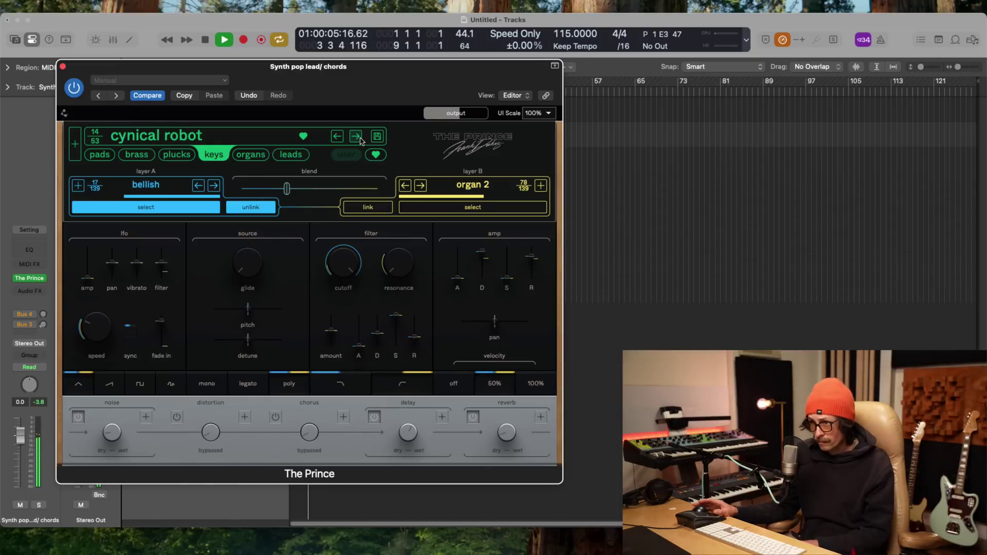
click(358, 137)
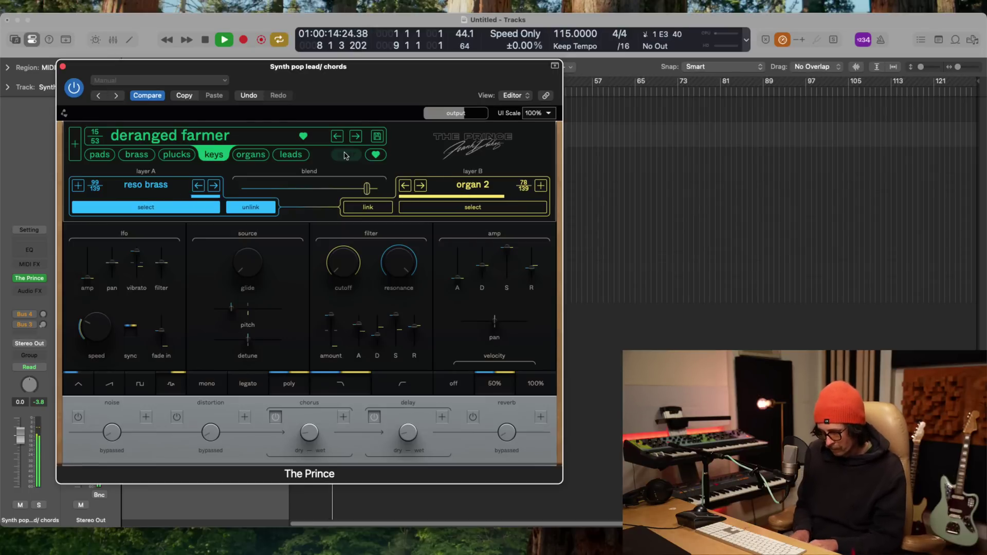
- Record a four-bar chord progression with the deranged farmer preset over the beat, restarting the take once
key(r)
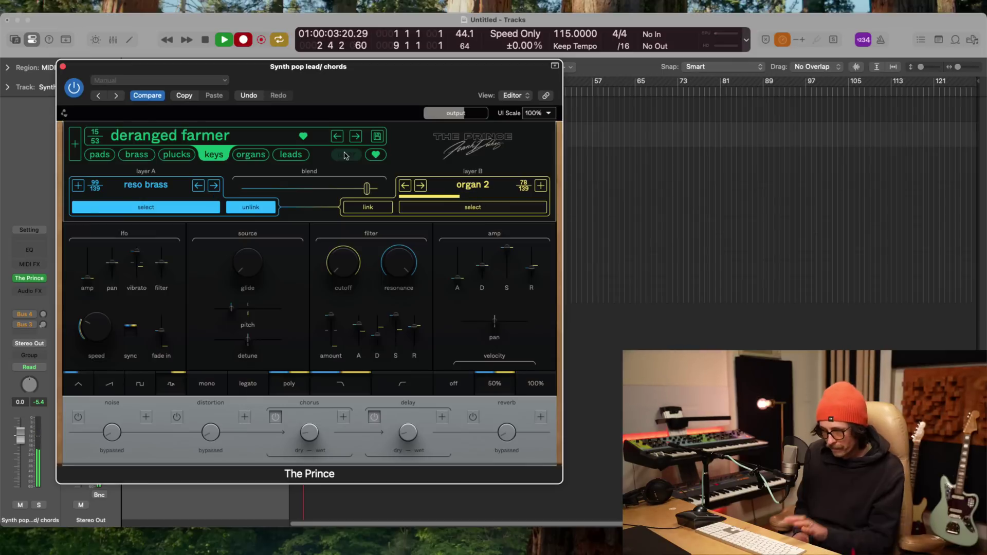
key(space)
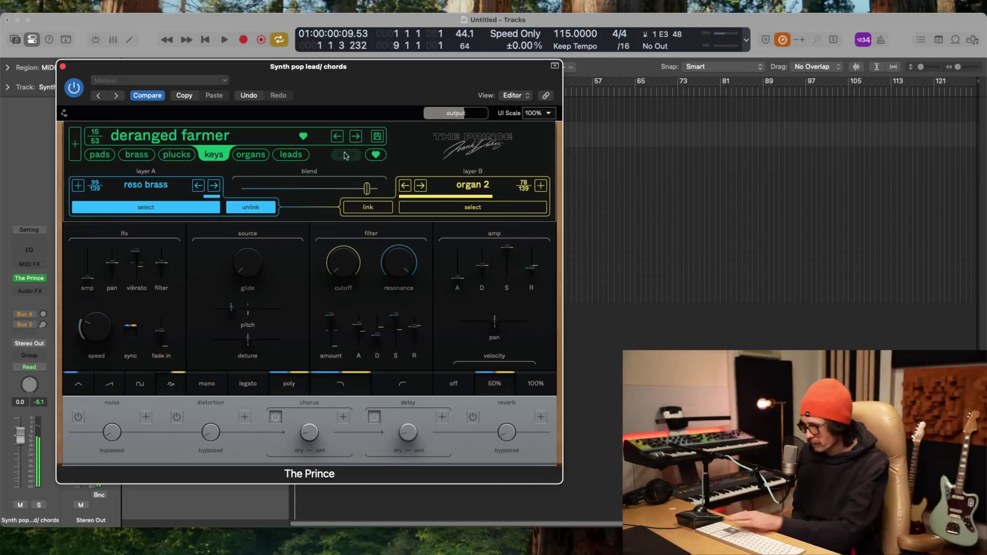
key(r)
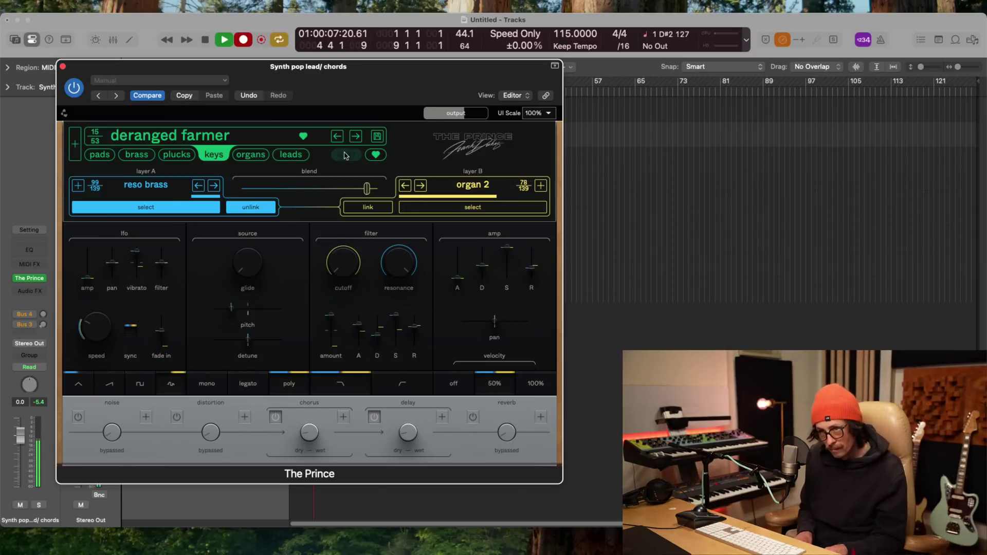
key(space)
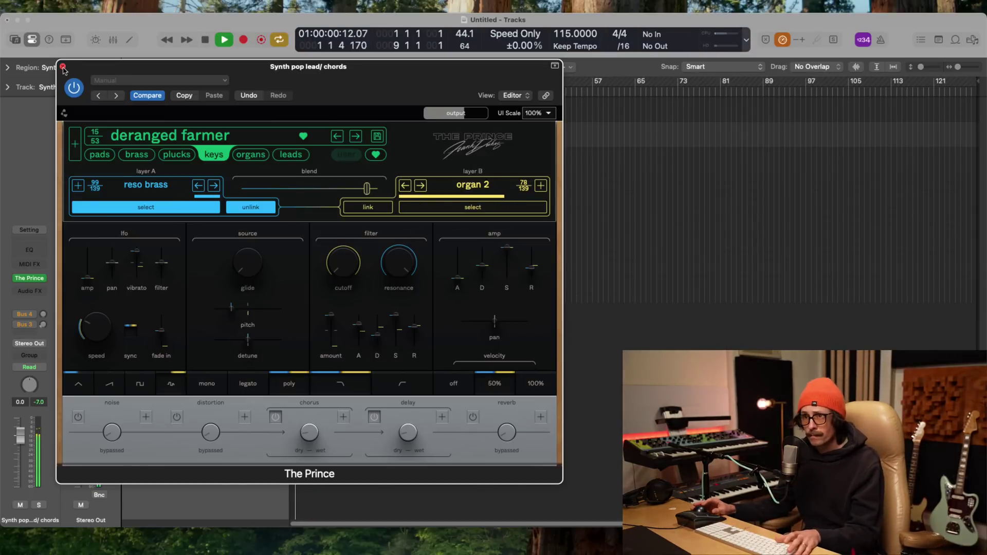
- Close The Prince's window and open the newly recorded chord region in the Piano Roll
click(62, 66)
click(304, 135)
key(z)
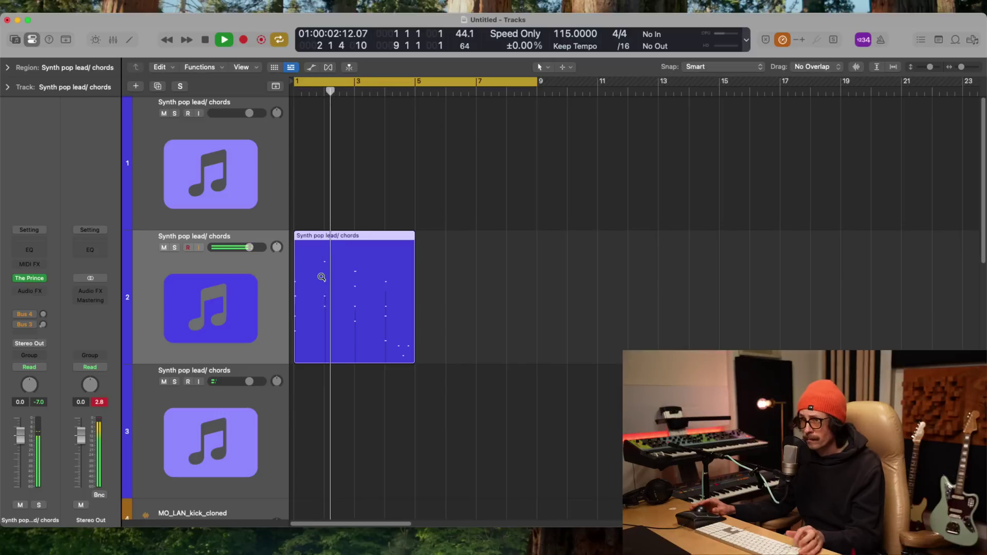
double_click(327, 278)
- Remove the last chord and the trailing notes in bar 4 of the recorded region, keeping the first three chords
key(super+a)
key(Return)
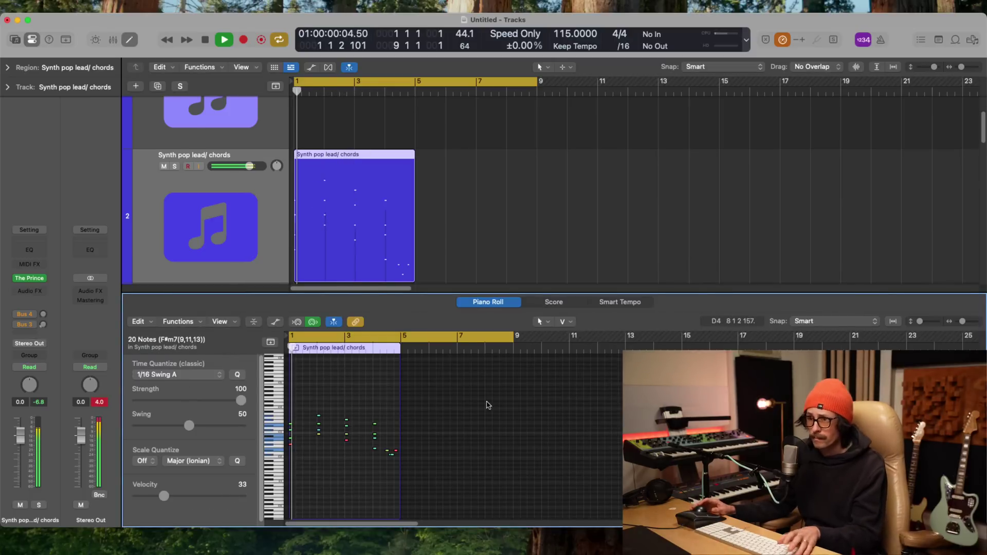
key(z)
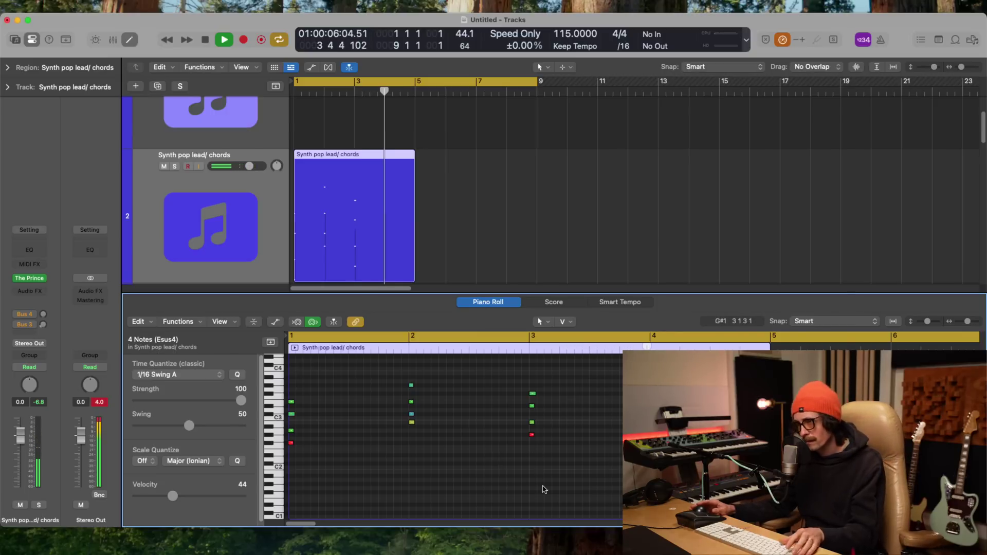
- Play the remaining chords repeatedly and rehearse a replacement for the fourth chord
key(space)
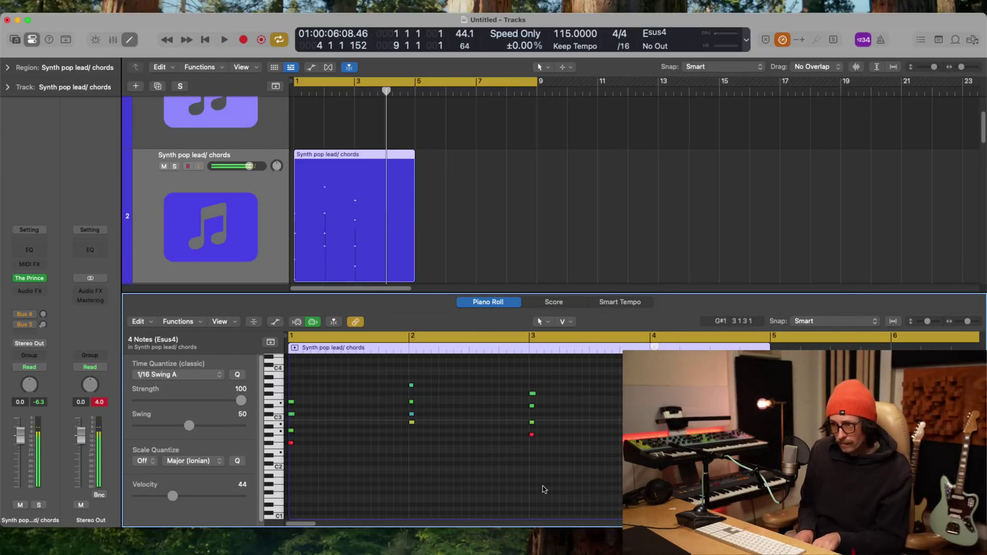
key(space)
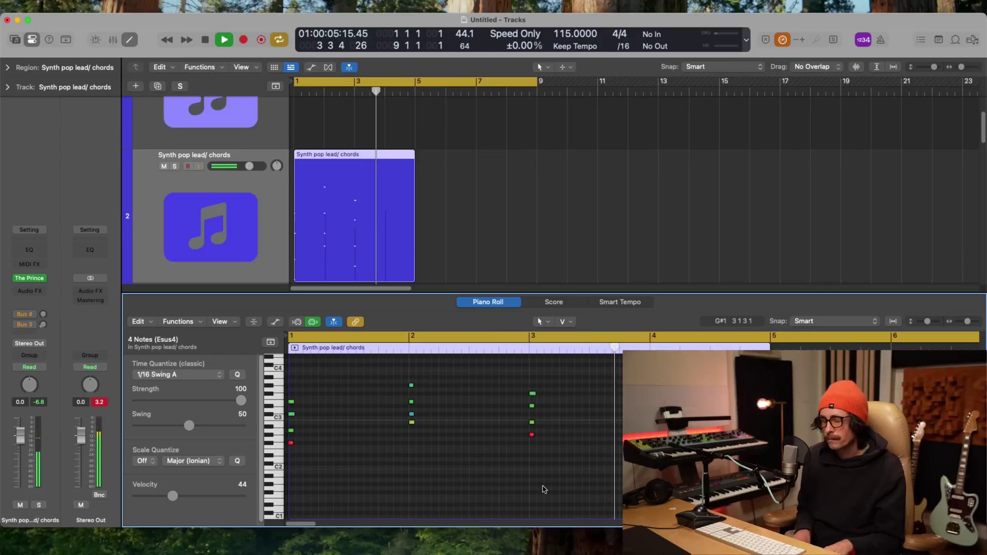
key(space)
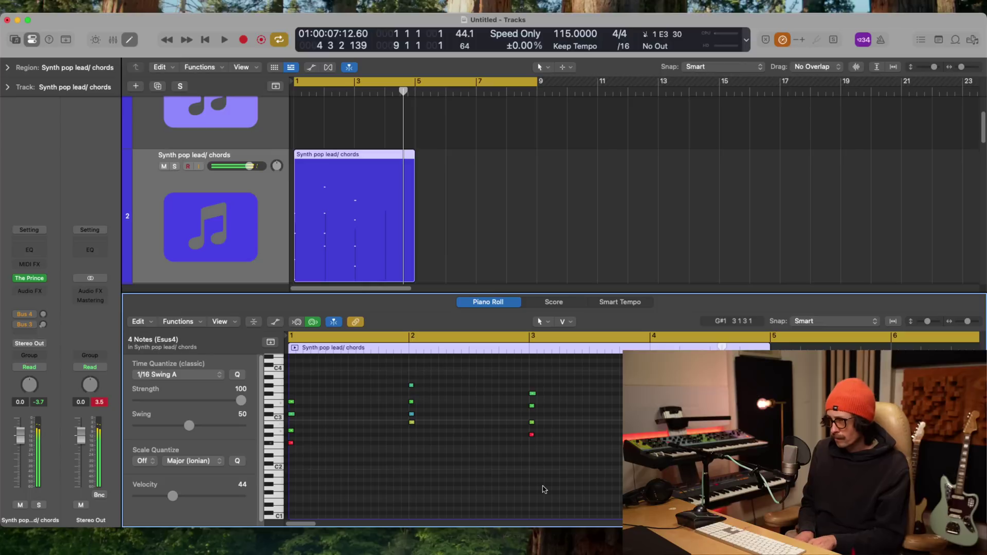
key(space)
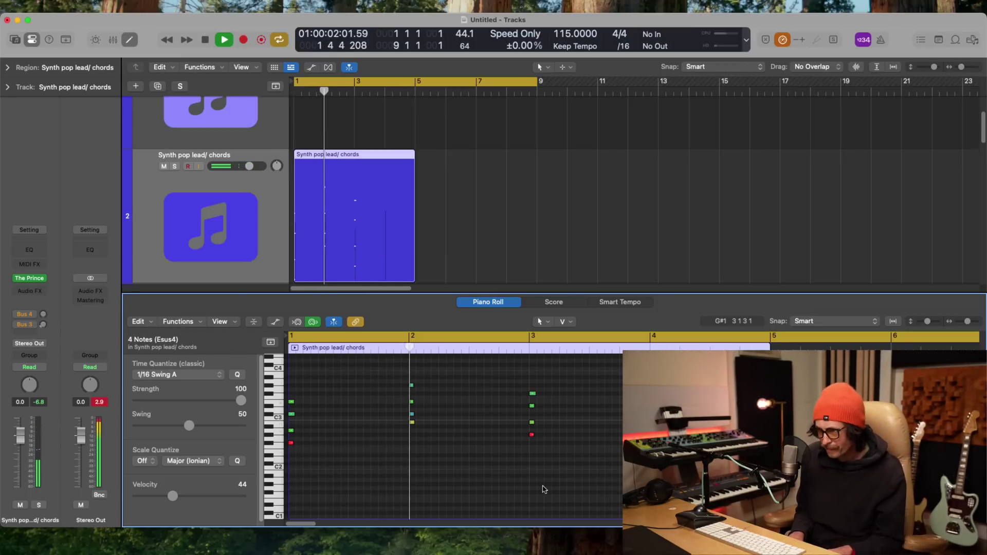
key(space)
key(space)
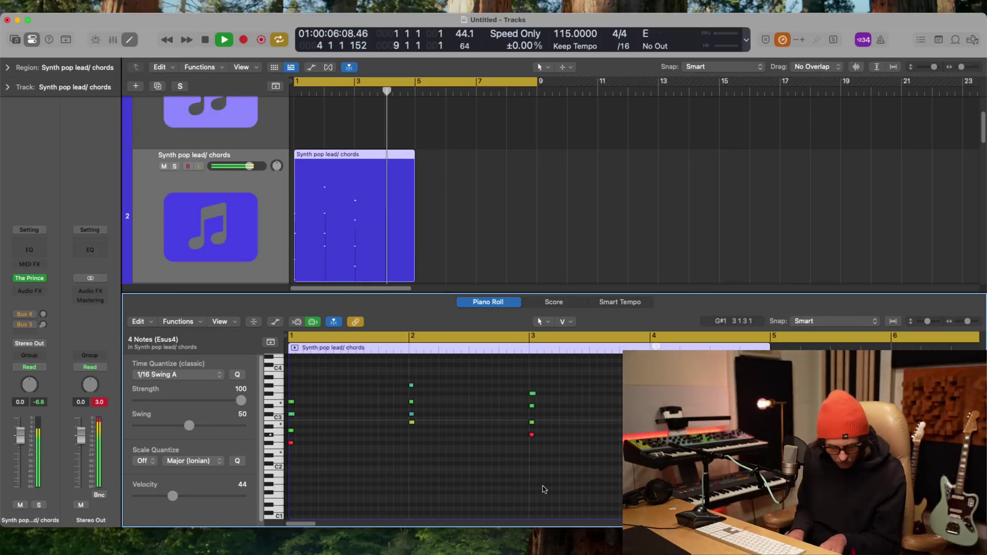
key(space)
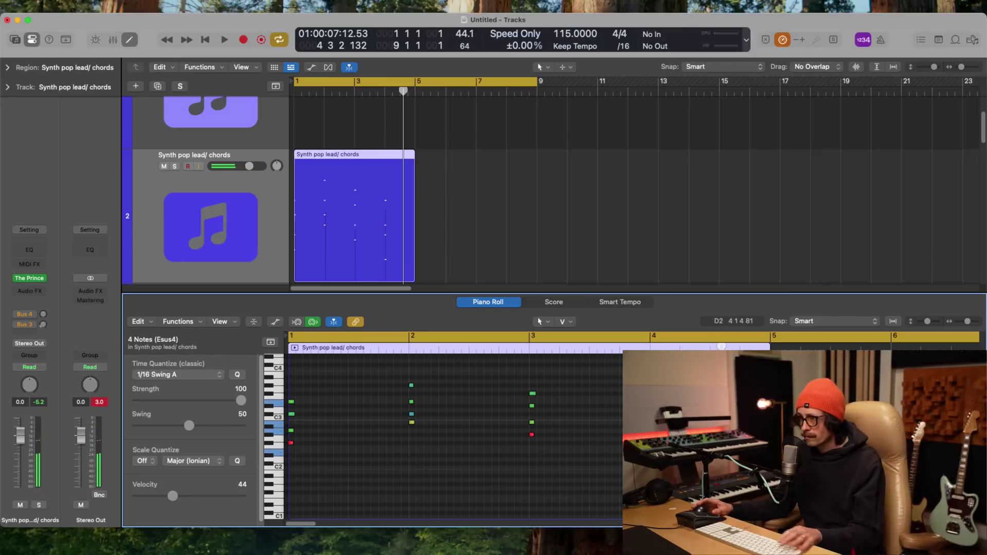
- Set the cycle range from bar 3 to about 5 3 3 and rehearse the fourth chord within it
click(524, 337)
drag(529, 338, 845, 339)
key(space)
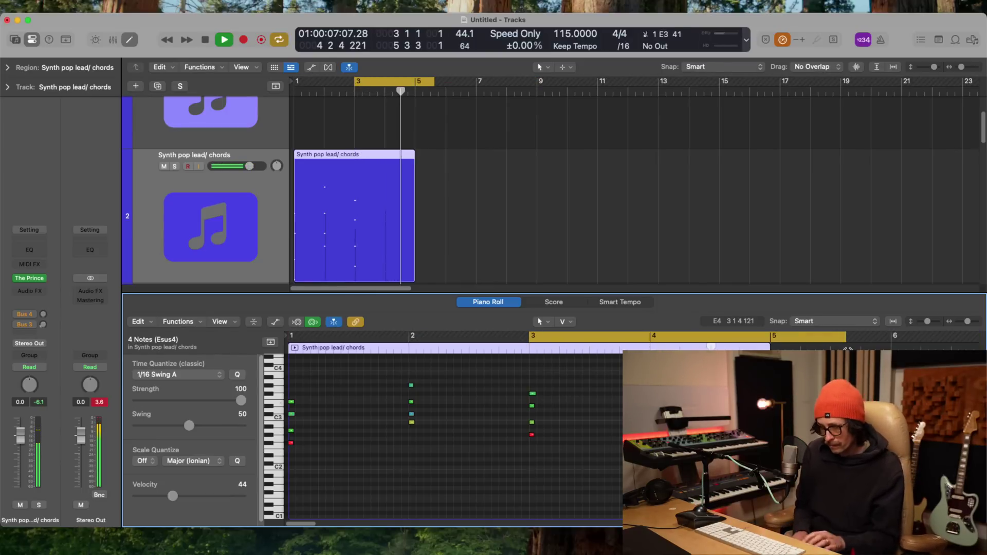
key(space)
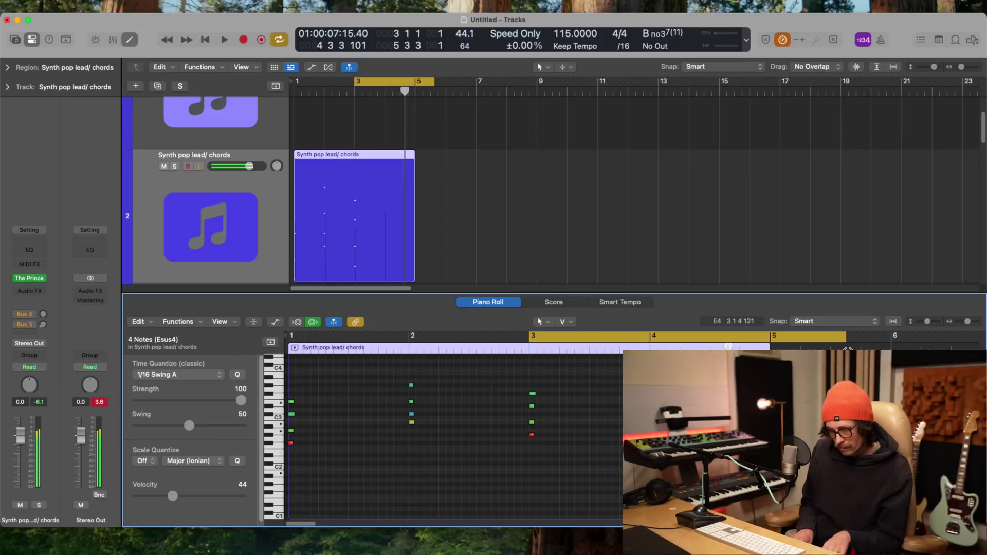
key(space)
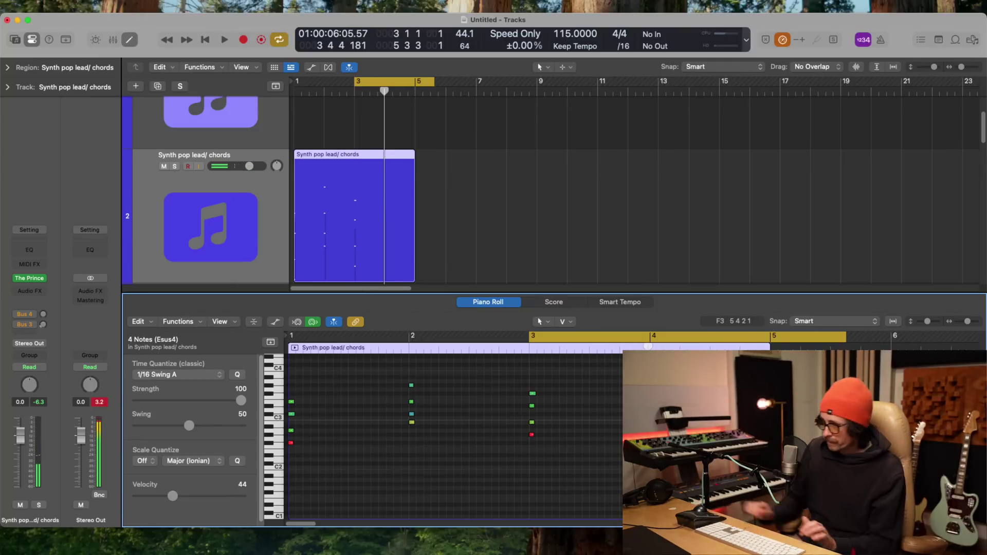
- Record the new fourth chord at bar 4 into the region, select all its notes and check the playback
key(r)
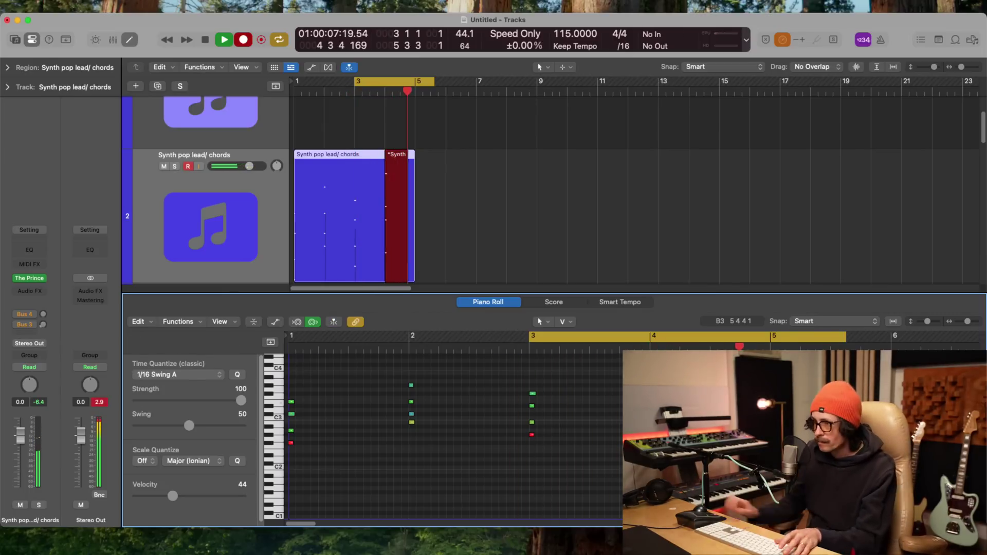
key(space)
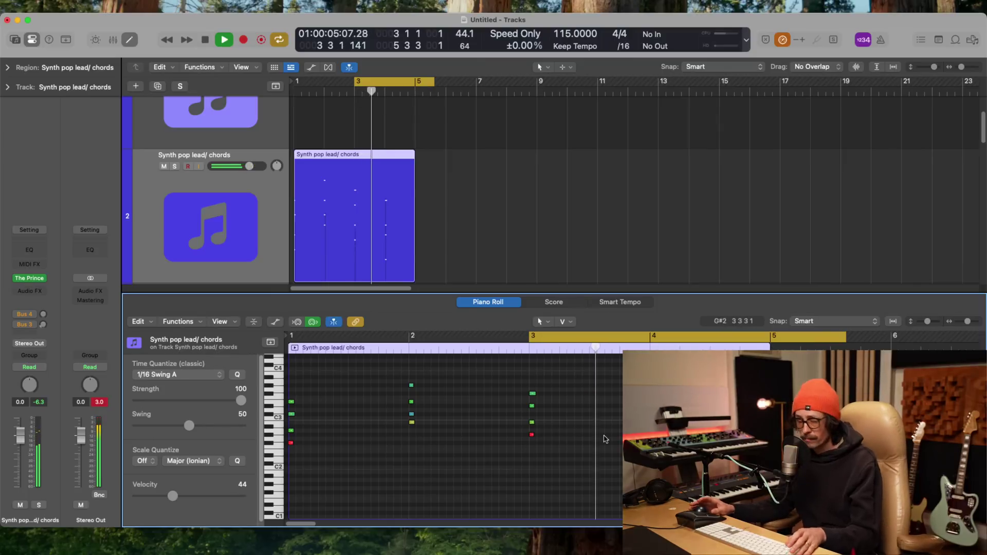
key(super+a)
key(space)
key(space)
scroll(590, 472, down, 3)
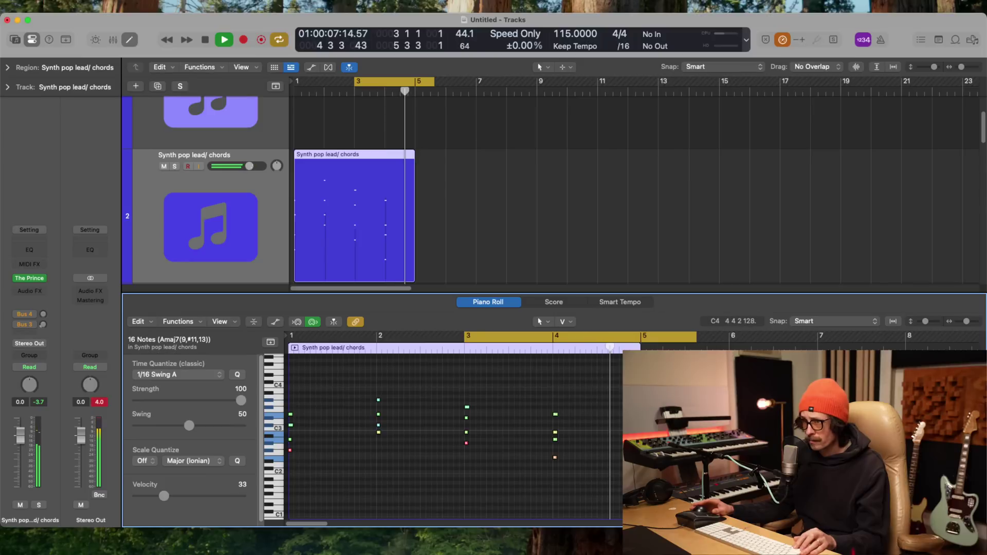
scroll(564, 386, up, 3)
key(space)
key(space)
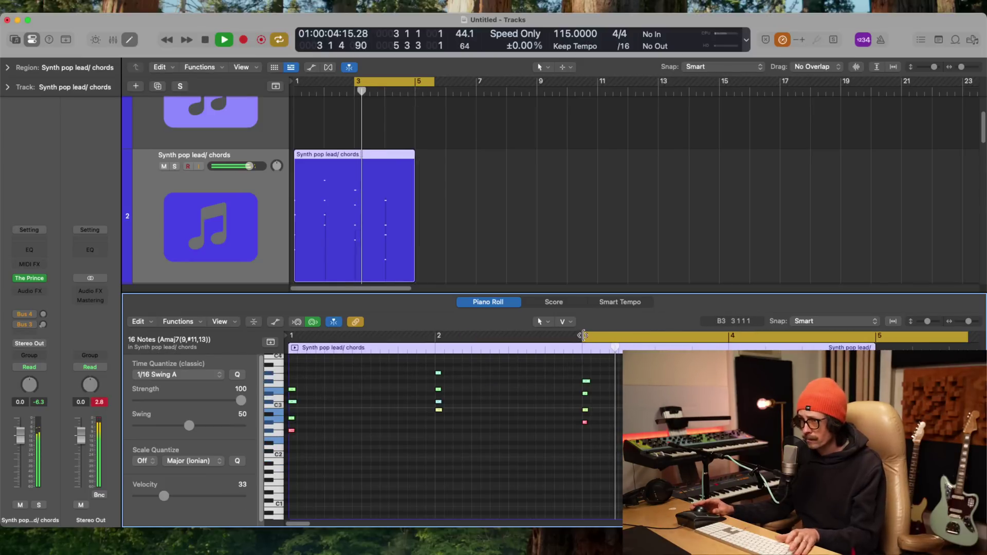
- Extend the cycle range back to bar 1 and end it at bar 5 to loop the whole chord region
drag(584, 336, 266, 340)
key(space)
click(396, 193)
key(space)
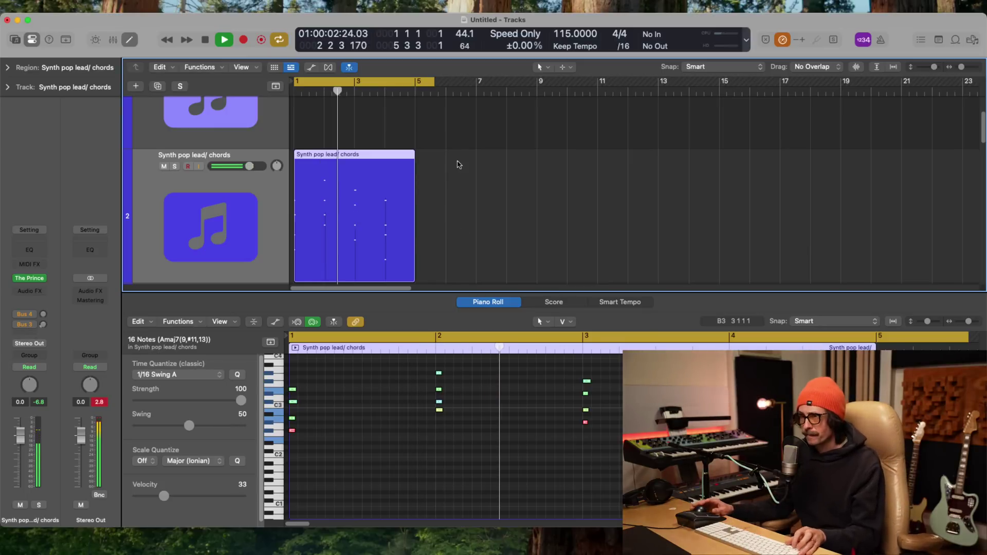
click(431, 82)
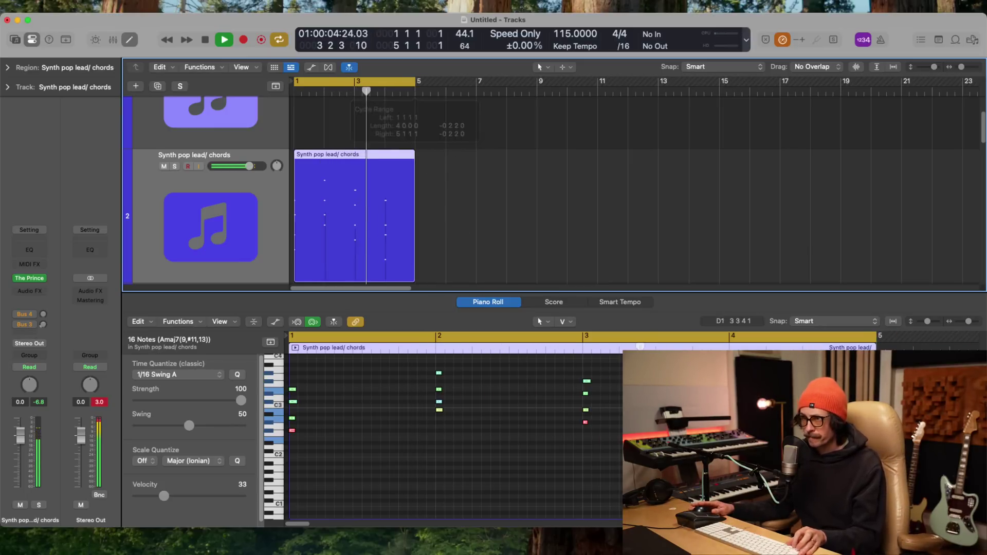
- Transpose the top note of the bar 2 chord down an octave and listen to the progression
click(438, 372)
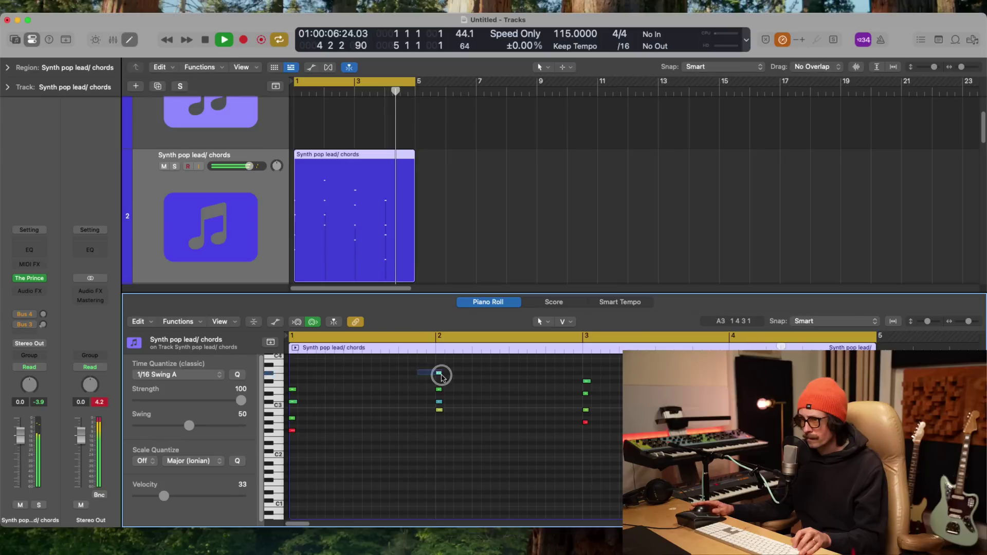
key(shift+alt+Down)
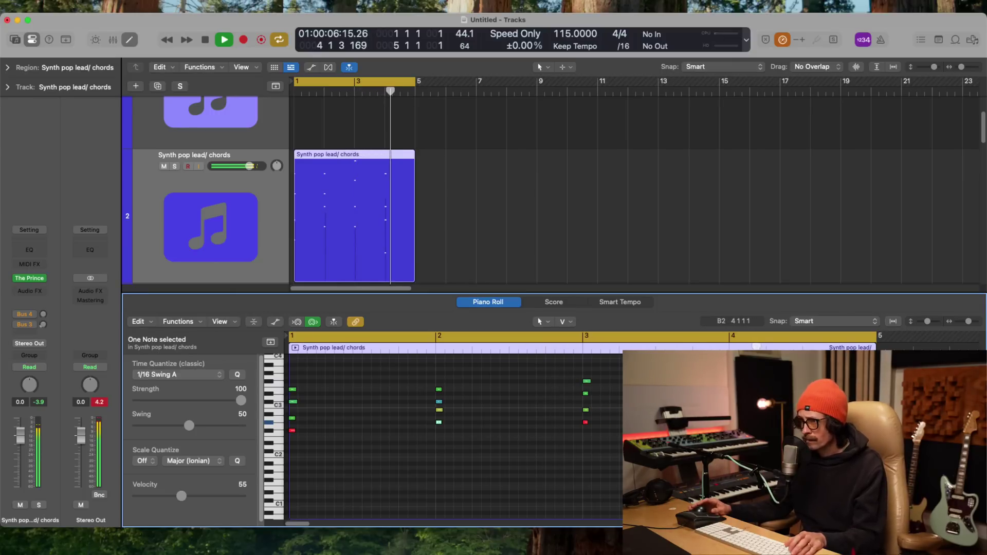
key(space)
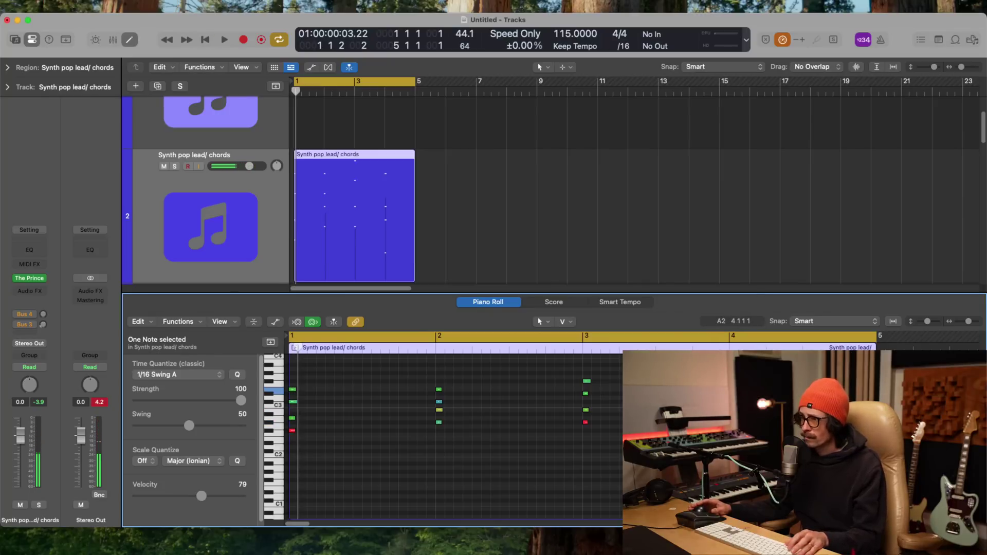
- Step through the later notes, transpose single notes of the bar 4 chord to revoice it, and play the loop
key(Right)
key(Right)
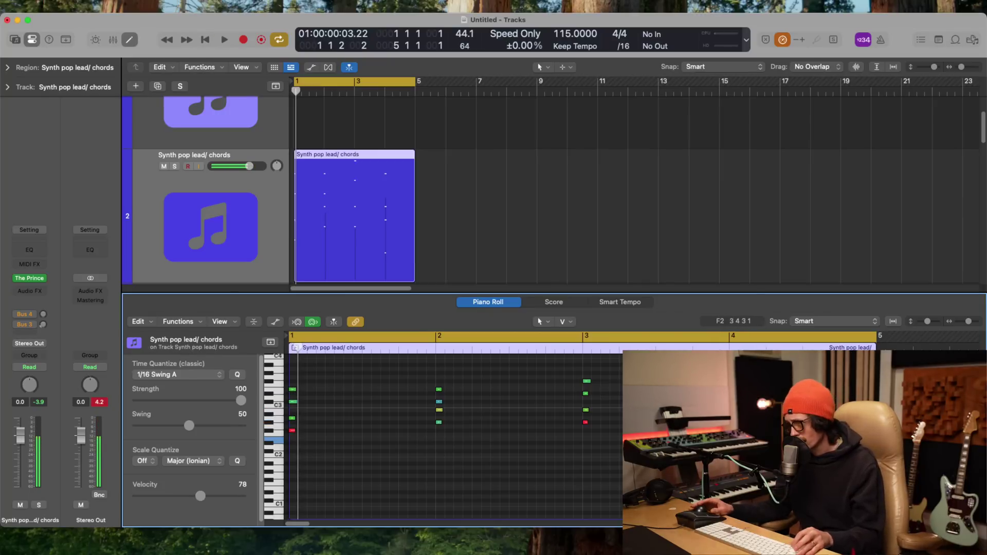
key(Right)
key(shift+alt+Up)
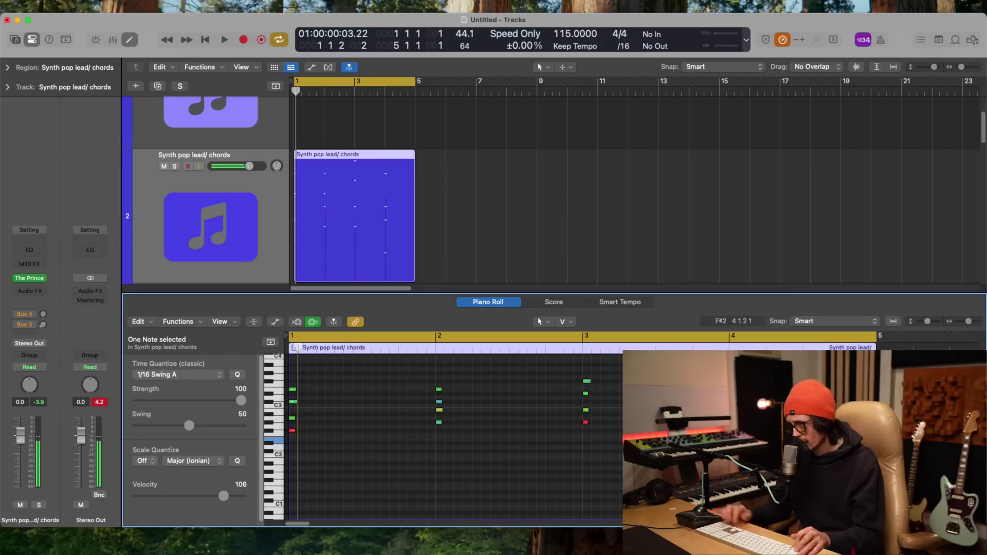
key(alt+Up)
key(alt+Up)
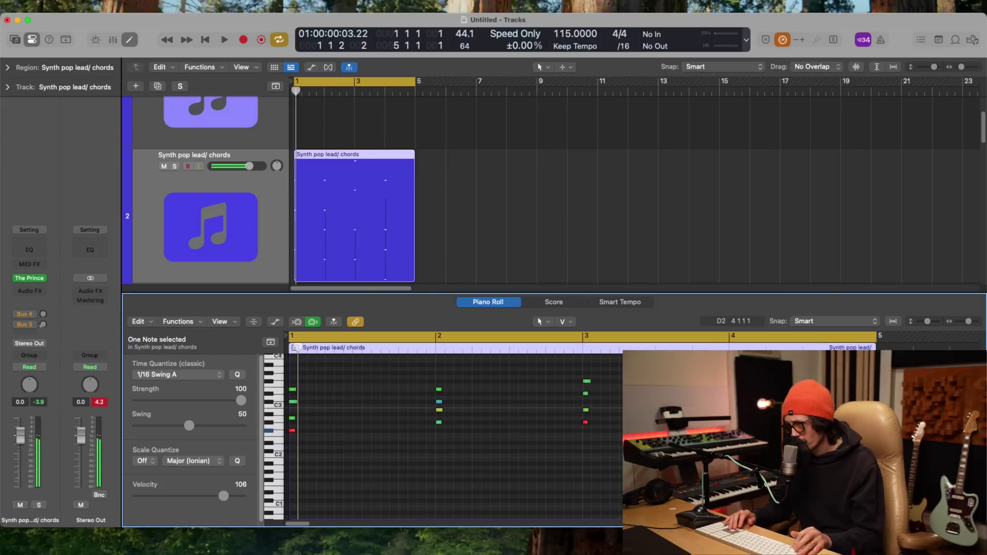
key(space)
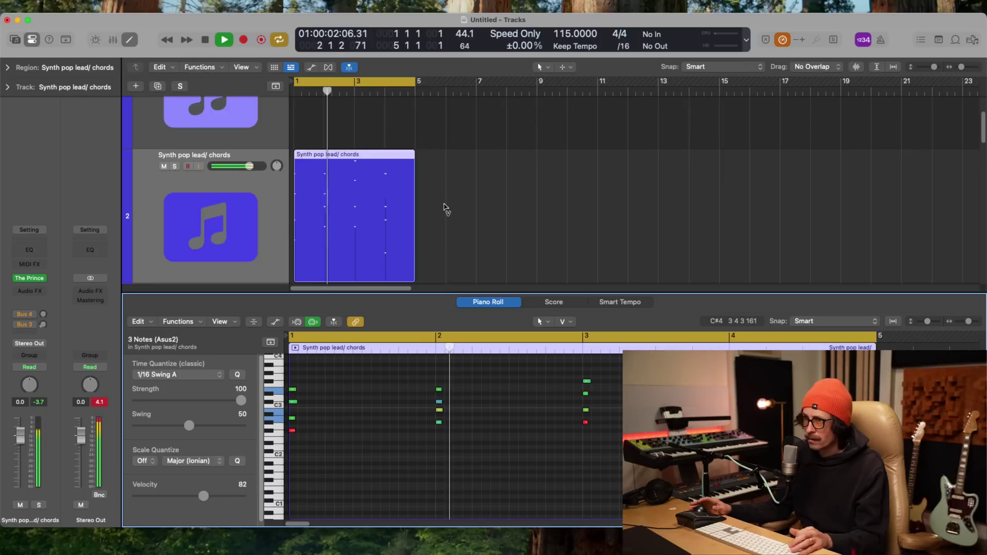
- Open The Prince on the synth chord track and try different filter resonance, glide and pitch settings during playback
click(235, 199)
click(40, 282)
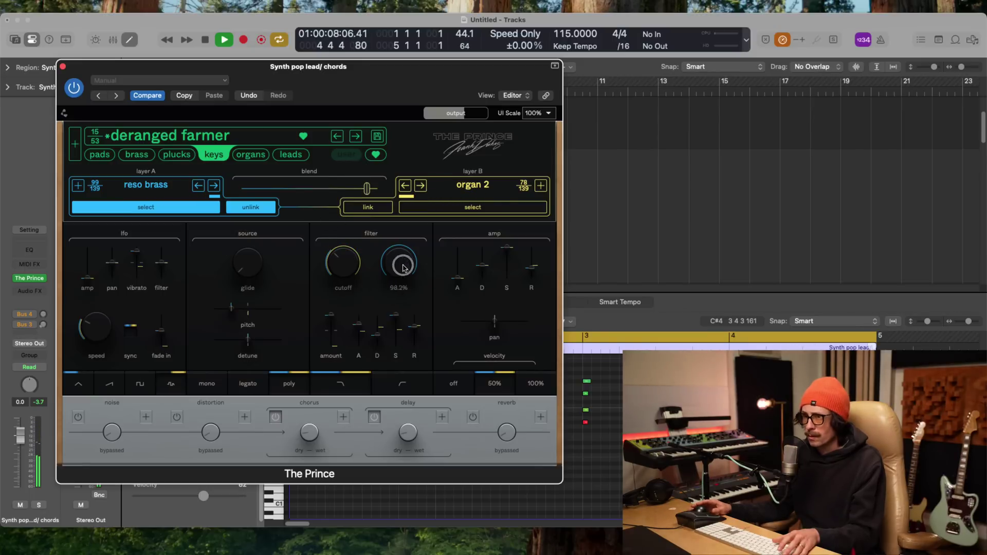
drag(402, 267, 400, 299)
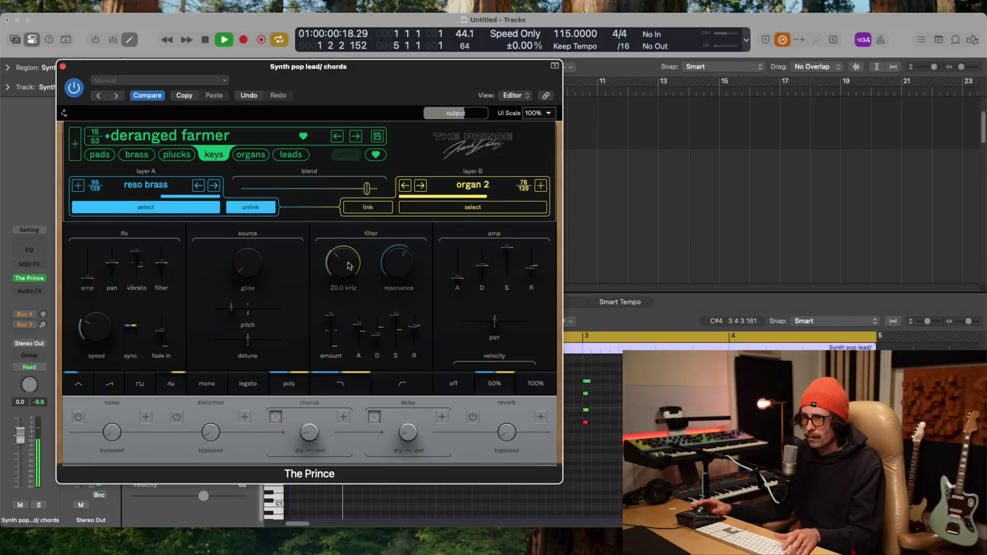
drag(240, 266, 236, 276)
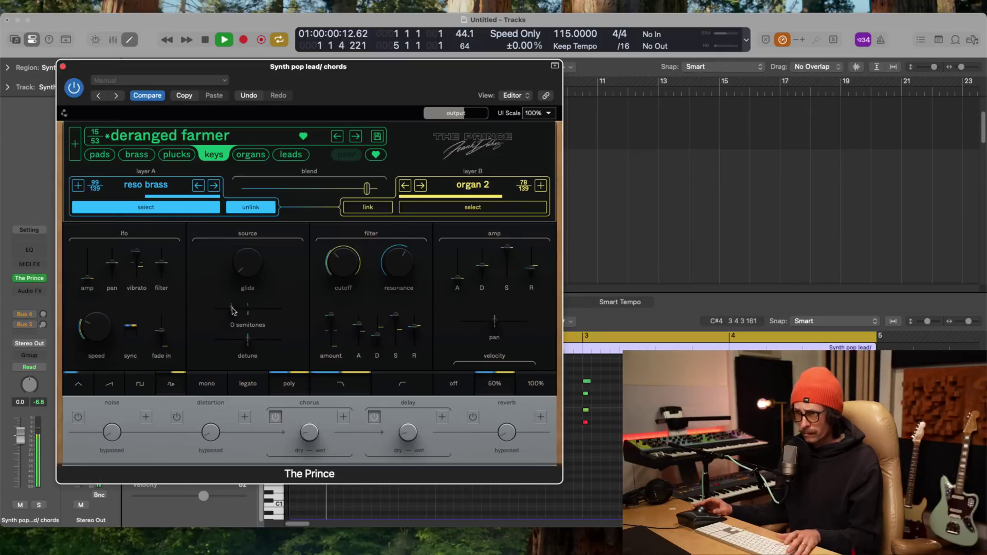
drag(281, 308, 224, 321)
key(space)
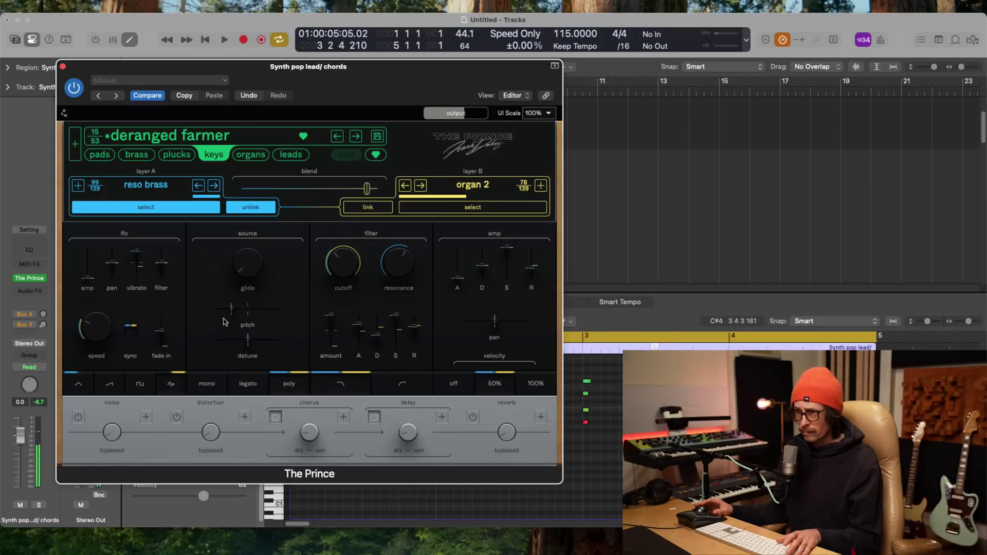
- Set the source glide to about 82 ms and move the pitch slider above its center while the loop plays
key(space)
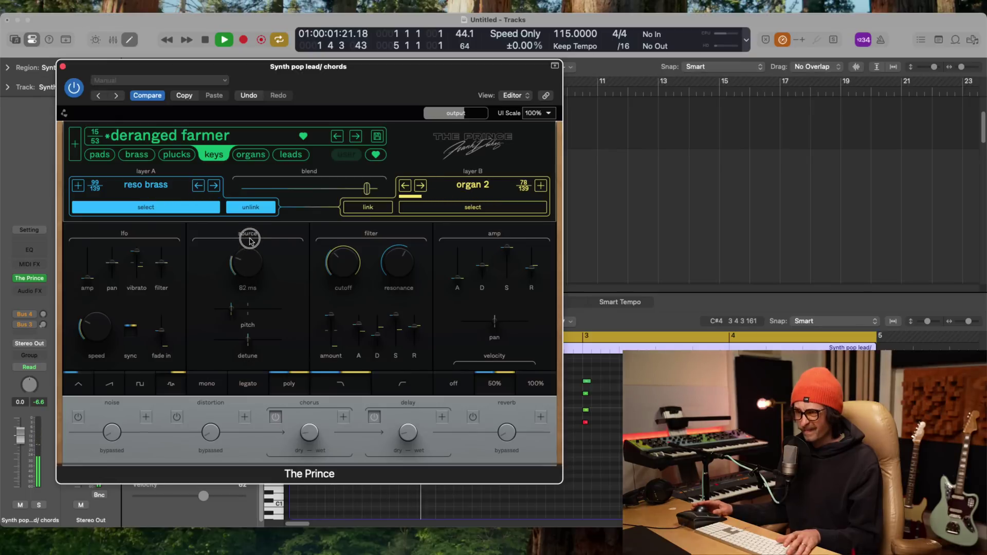
drag(250, 240, 247, 236)
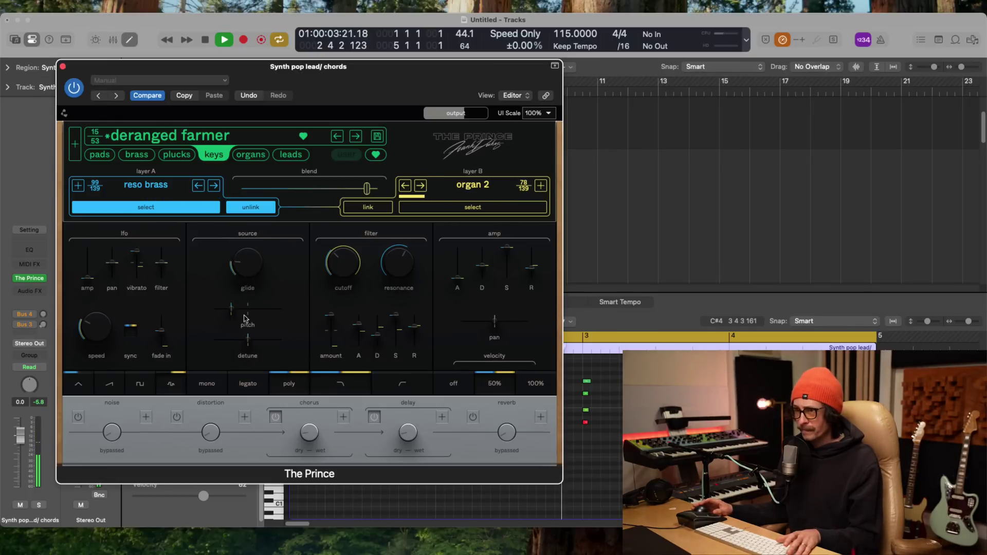
drag(231, 321, 362, 311)
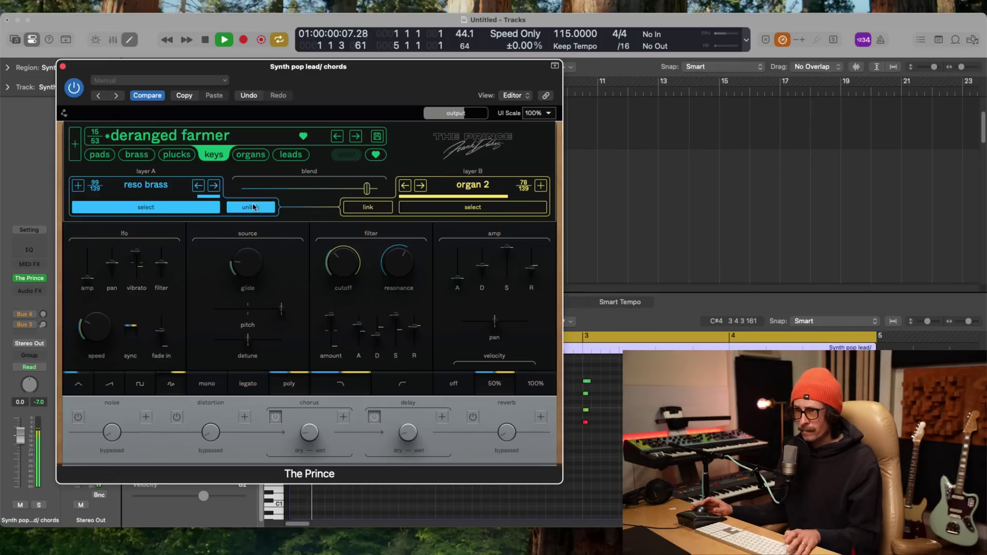
drag(282, 312, 249, 335)
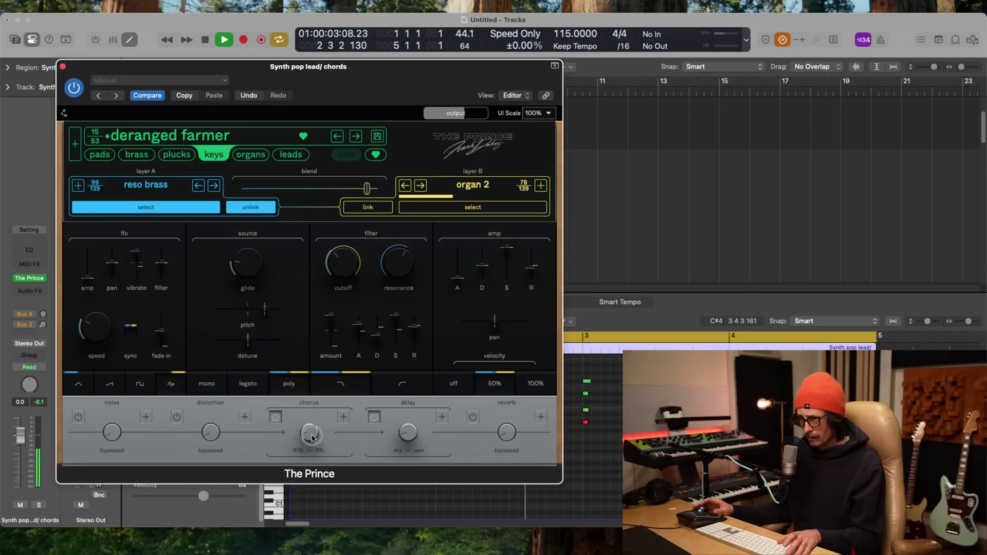
- Raise the chorus mix to about 28% wet, enable the reverb and adjust its dry/wet mix
drag(316, 400, 317, 394)
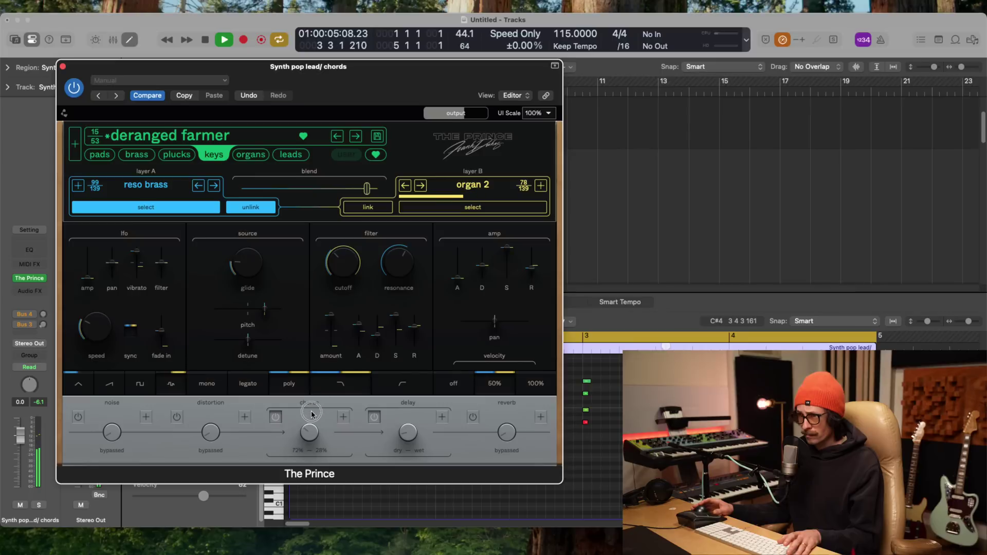
click(473, 420)
drag(509, 431, 506, 392)
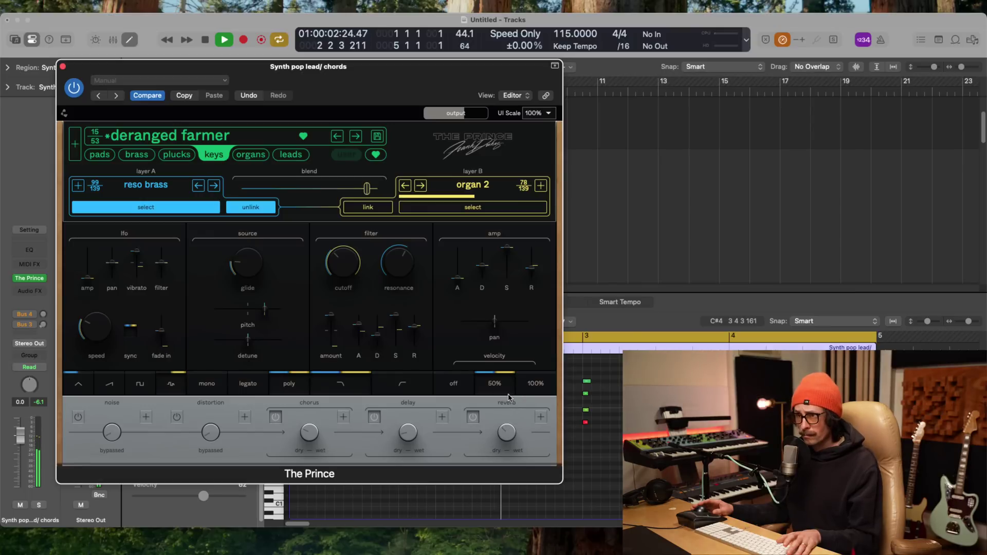
- Lower the filter resonance to 0% and reduce the filter envelope amount to about 29%
mouse_move(351, 265)
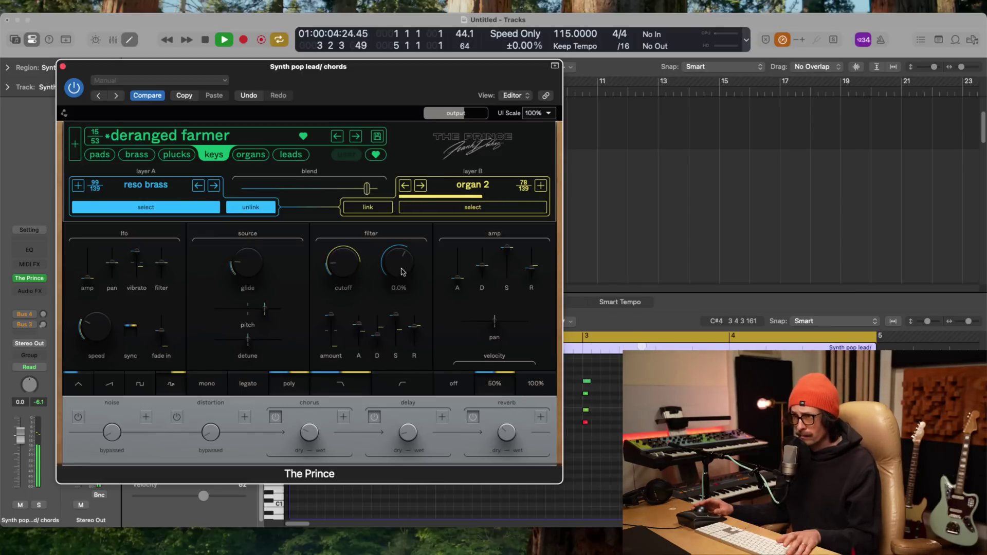
drag(398, 263, 397, 330)
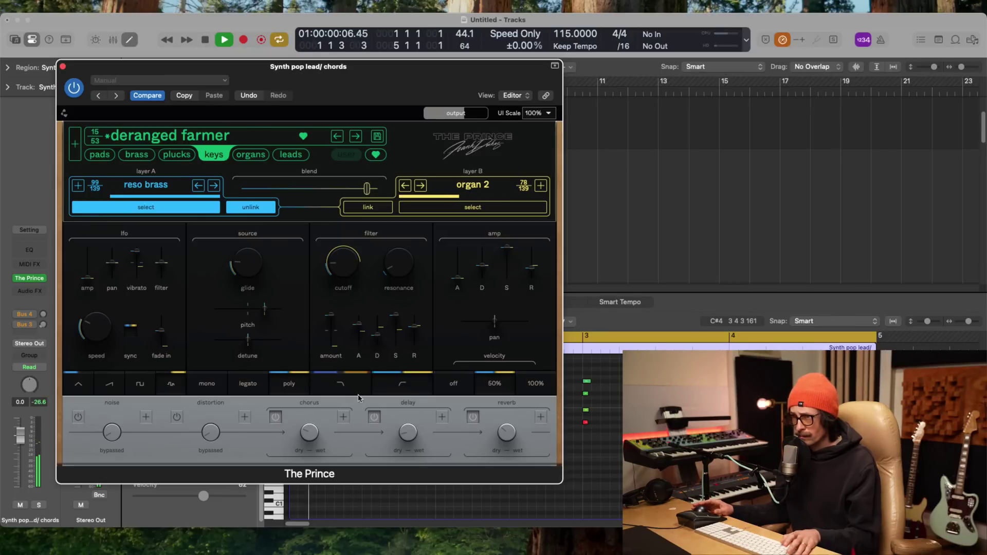
mouse_move(354, 316)
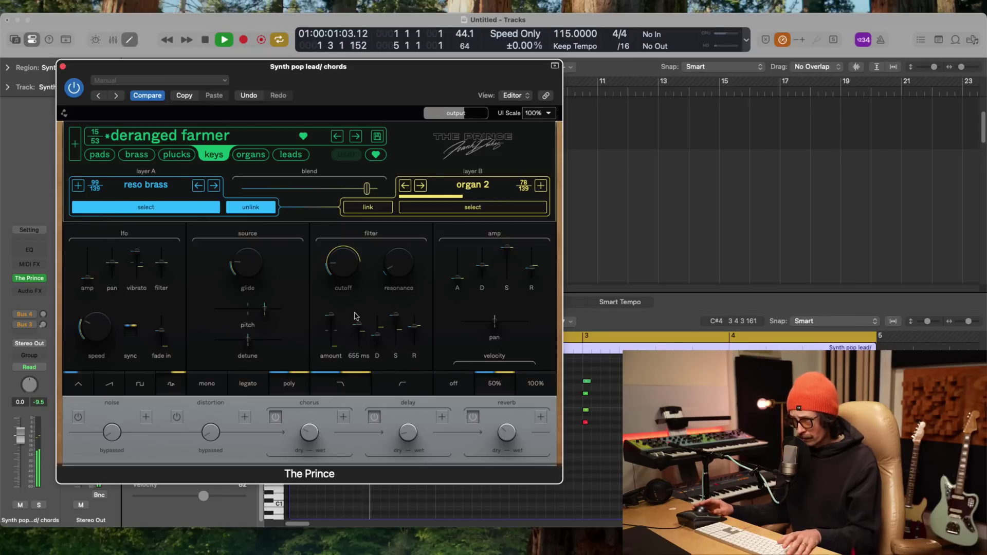
mouse_move(325, 324)
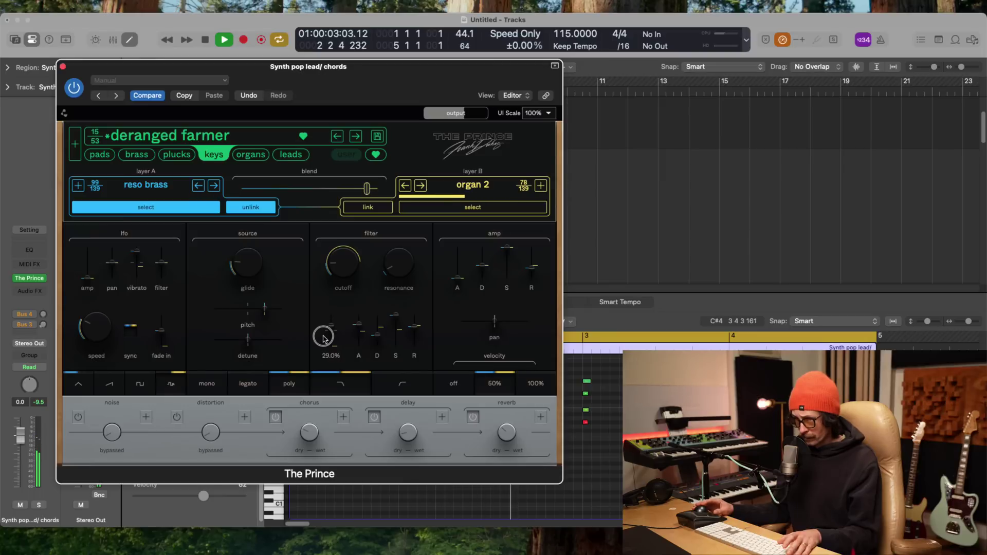
drag(324, 338, 325, 338)
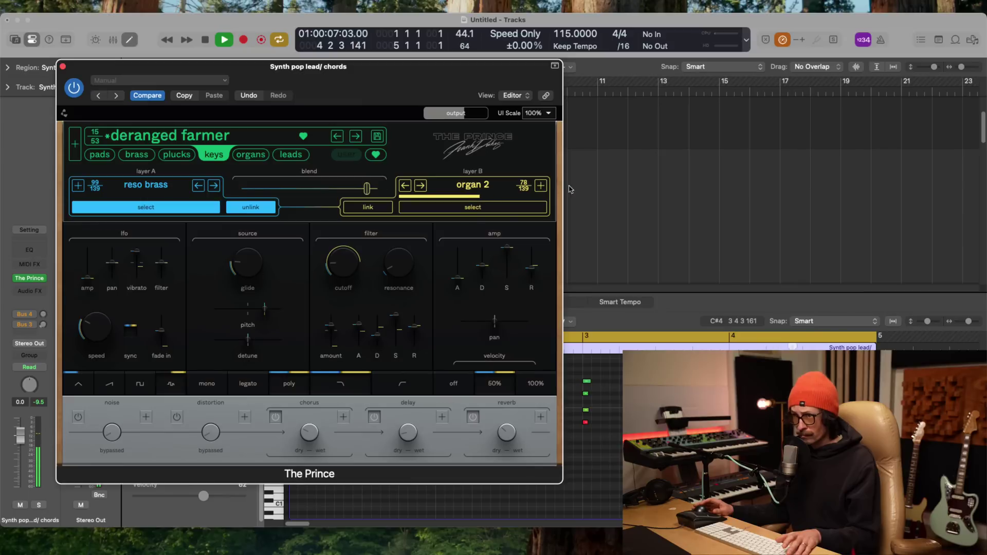
- Try the layer blend near reso brass with different LFO waveforms and return the blend toward organ 2
drag(375, 194, 266, 198)
key(space)
key(space)
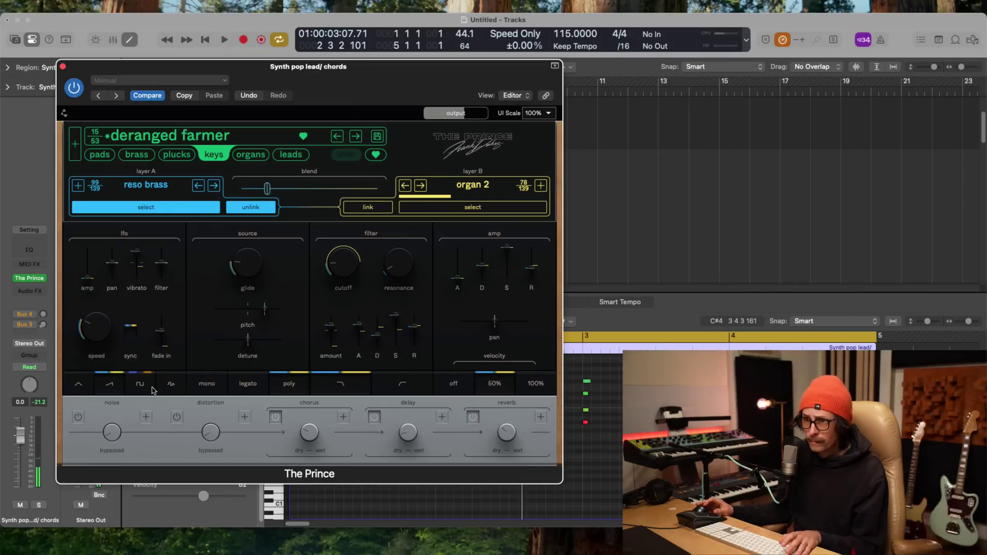
key(space)
key(space)
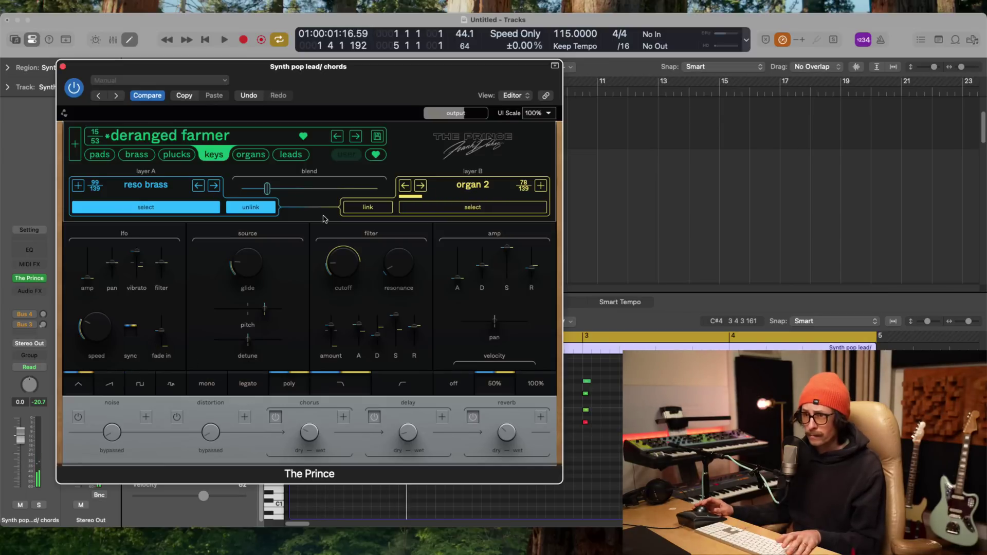
drag(266, 189, 363, 190)
key(space)
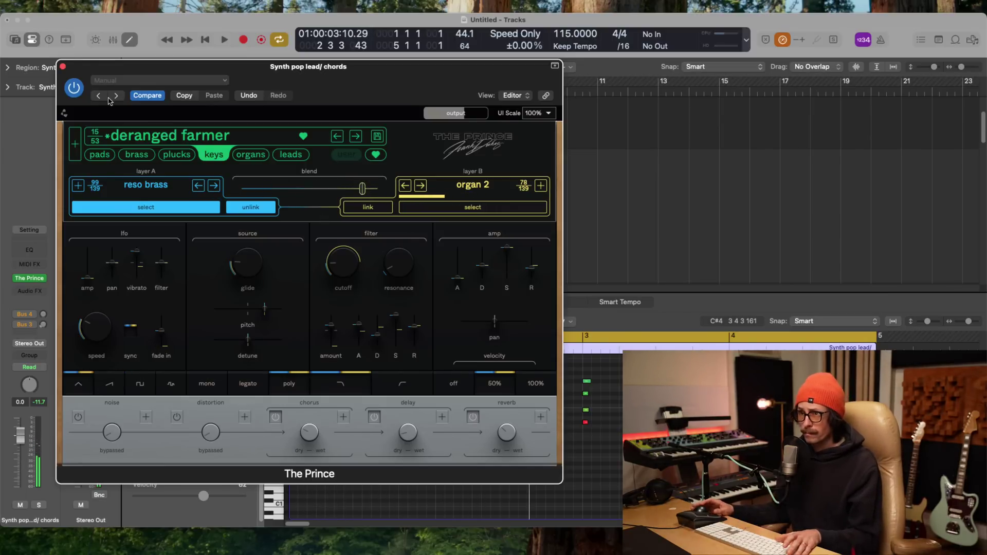
- Close the synth window and piano roll, and insert Arturia's Tape MELLO-FI on the chord track, declining its tour
click(63, 66)
key(e)
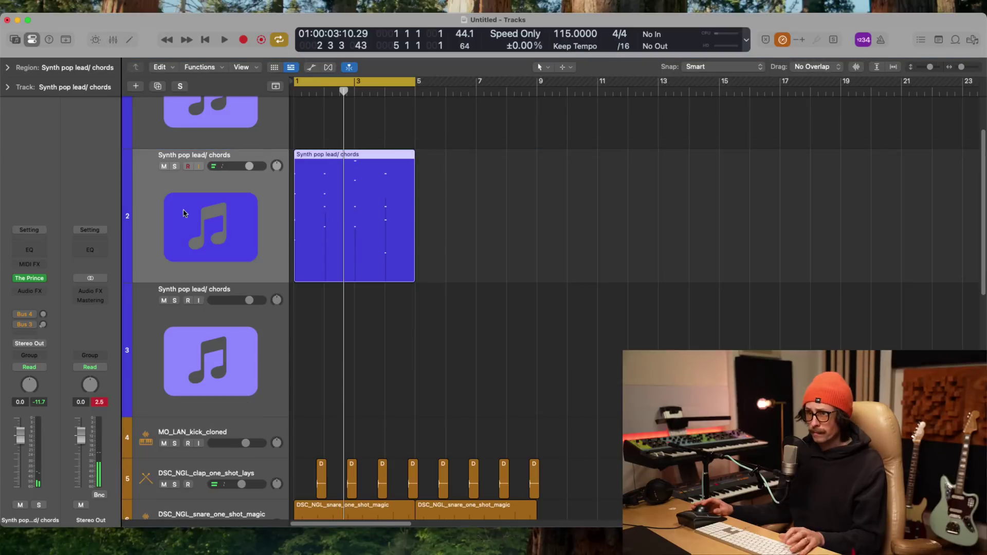
click(38, 292)
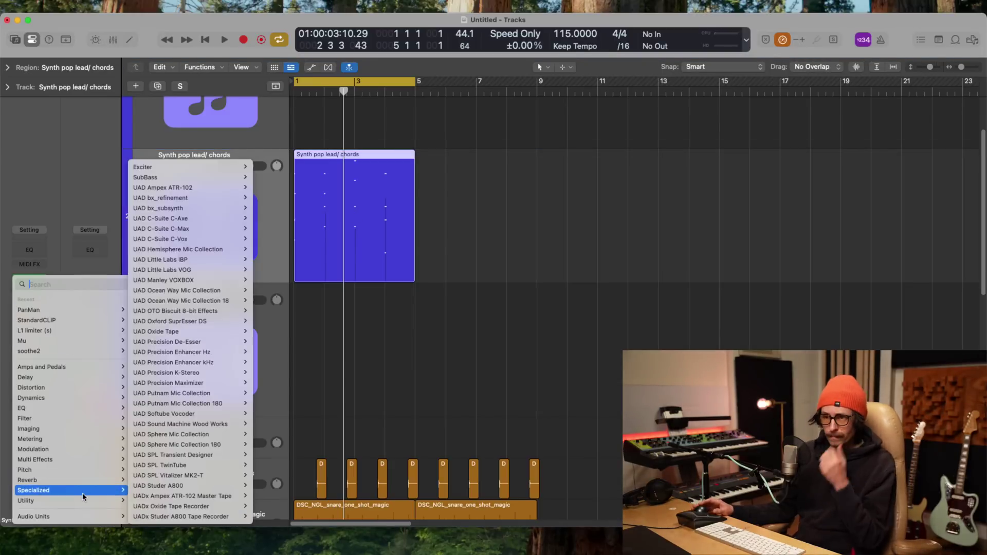
mouse_move(98, 516)
mouse_move(174, 220)
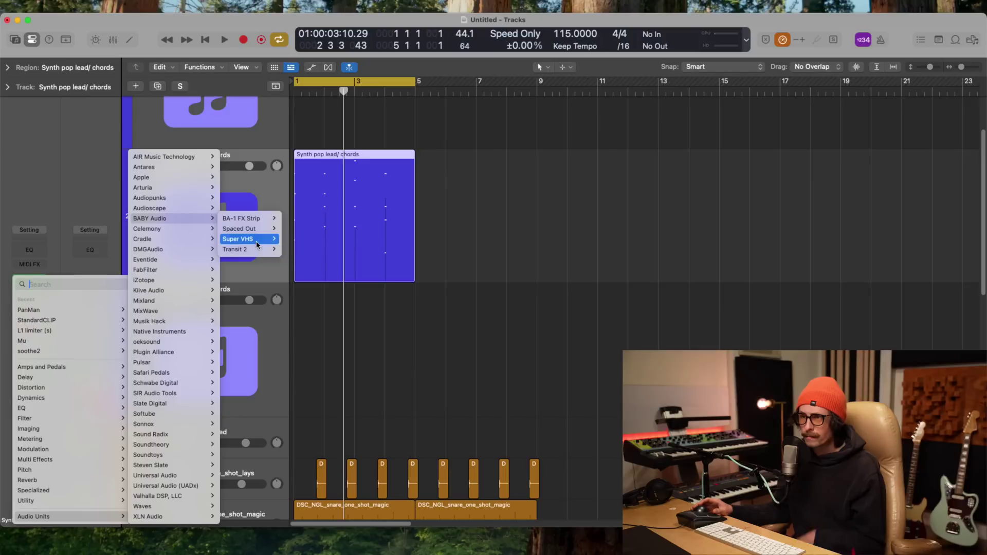
mouse_move(257, 245)
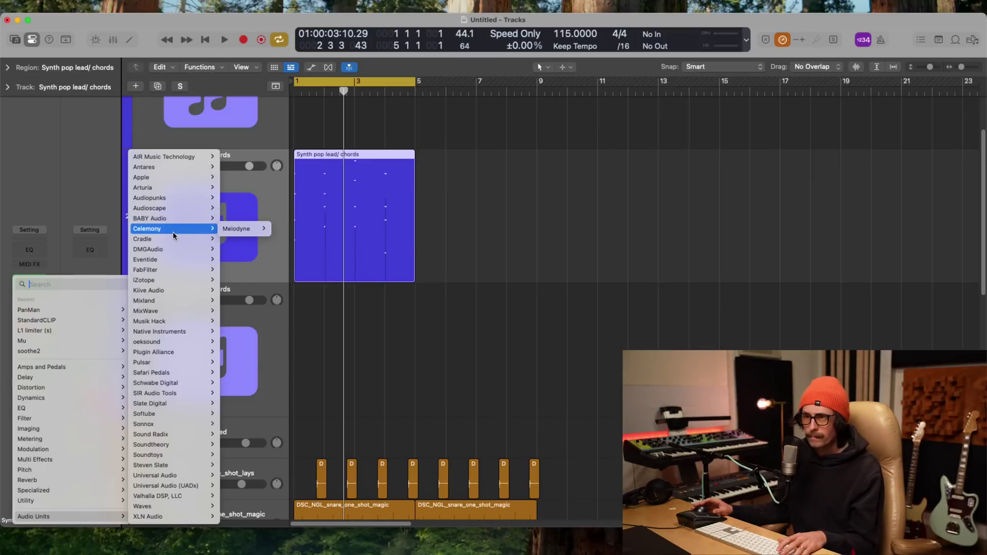
mouse_move(170, 240)
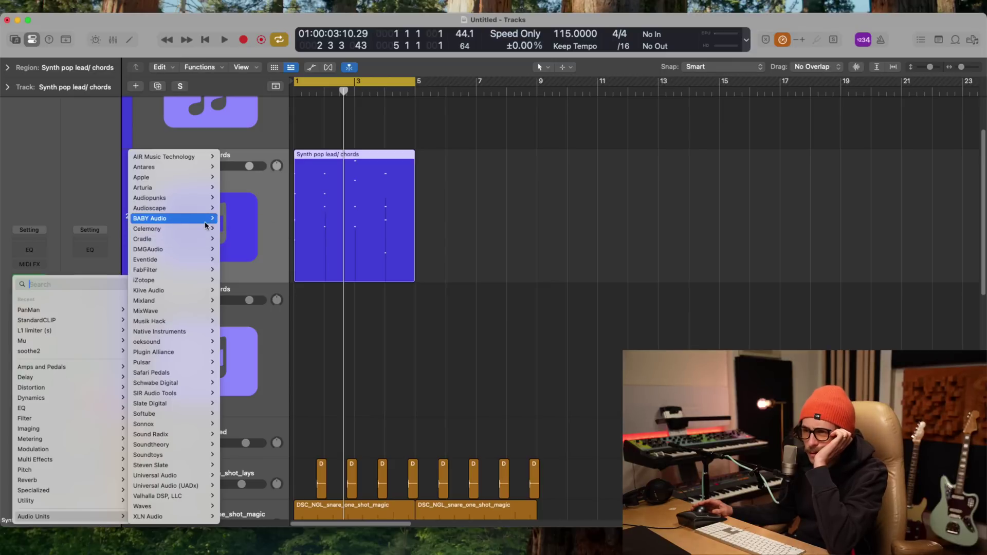
mouse_move(194, 190)
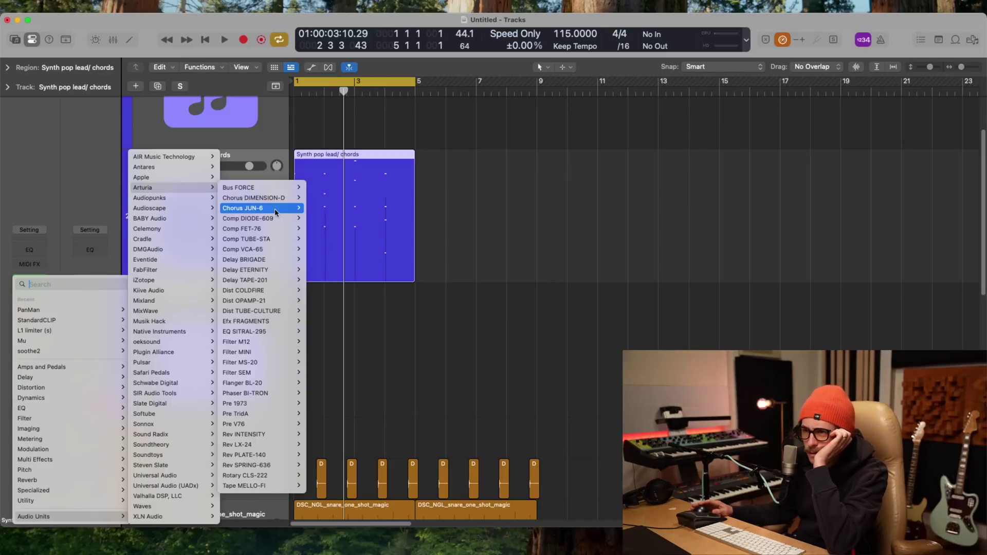
click(316, 486)
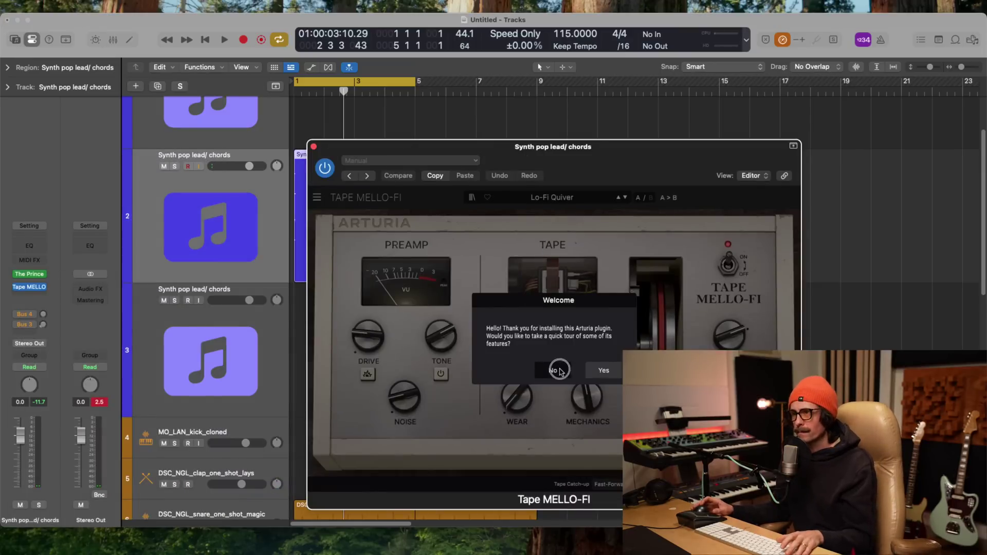
click(553, 369)
key(space)
drag(565, 146, 433, 92)
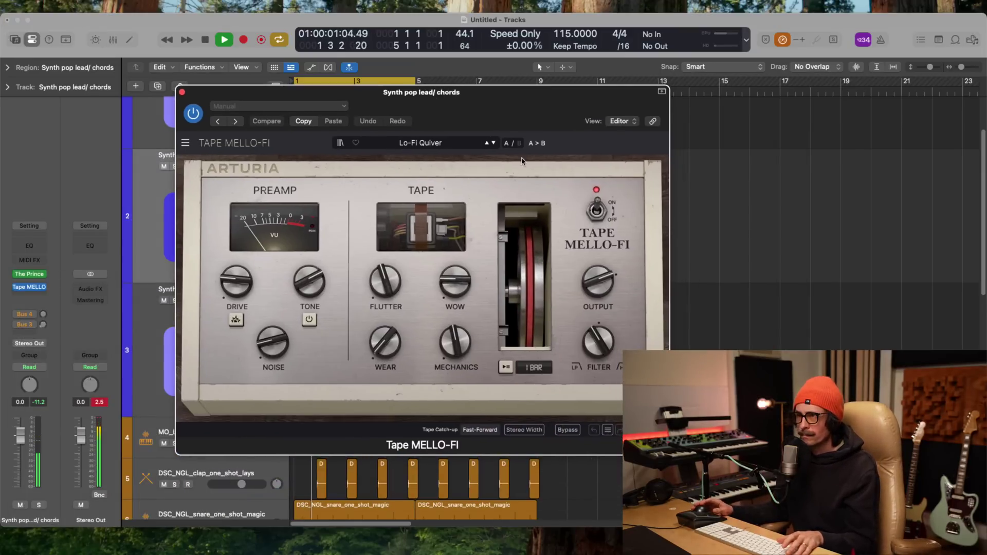
- Audition Tape MELLO-FI presets such as Lo-Fi Hi Pass, Rhodes Warmer, Subtle Width and Drum Warmer against the loop
click(486, 143)
click(486, 143)
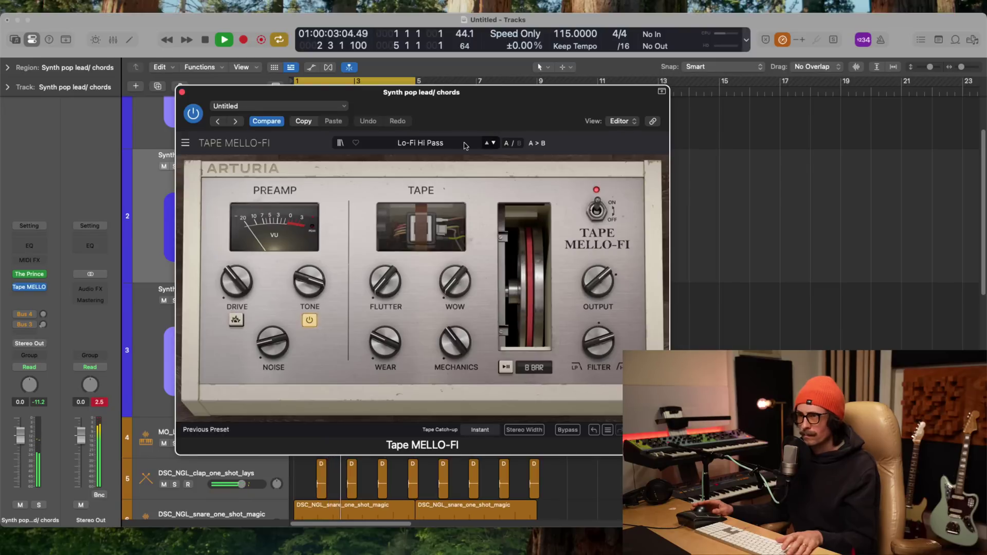
click(493, 143)
key(space)
key(space)
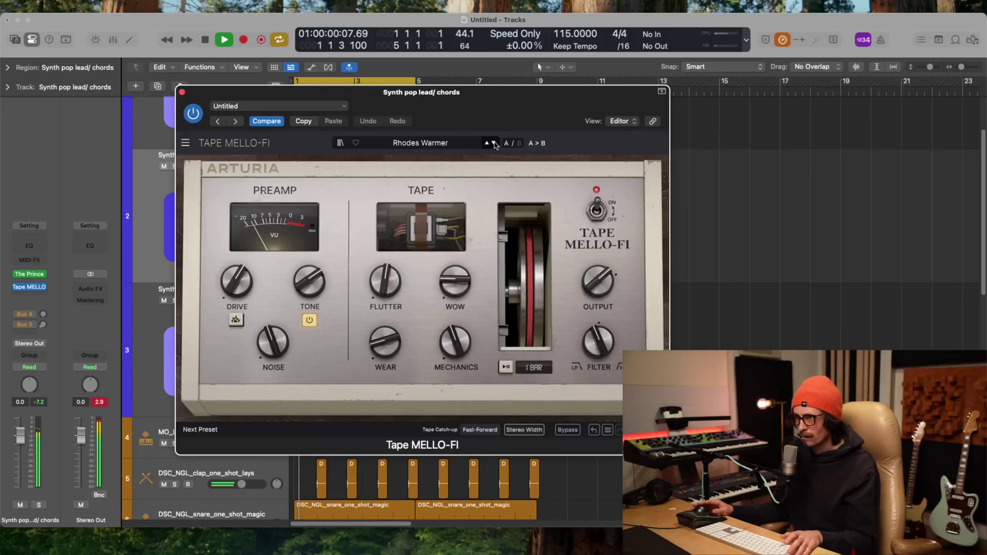
click(494, 143)
click(493, 143)
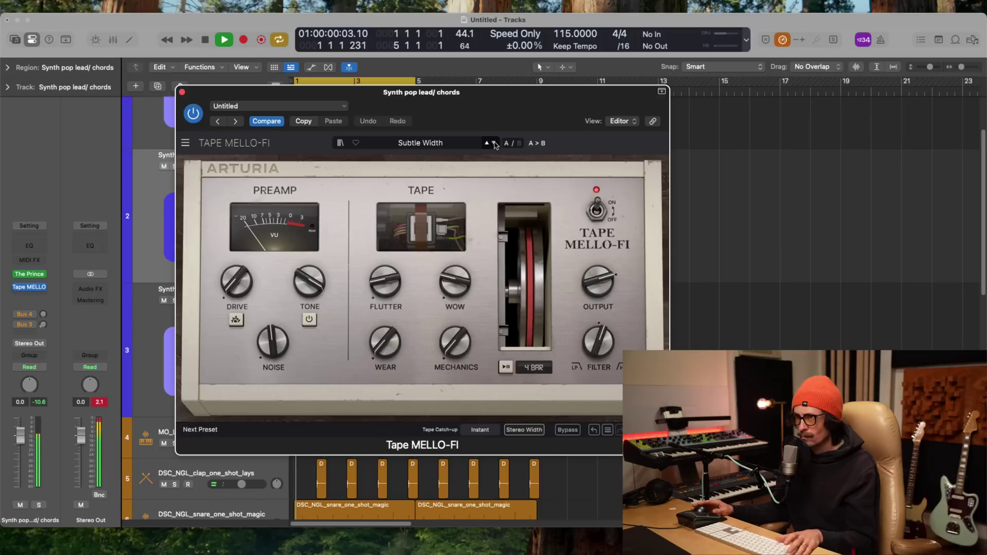
click(494, 144)
- Load the Lo-Fi Lo-Pass preset from Tape MELLO-FI's Other category
click(429, 147)
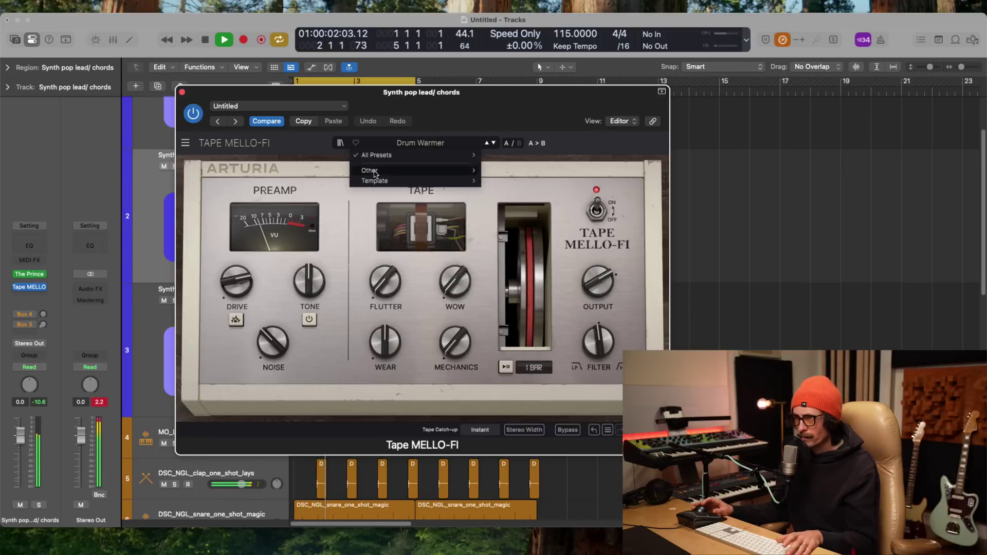
mouse_move(426, 170)
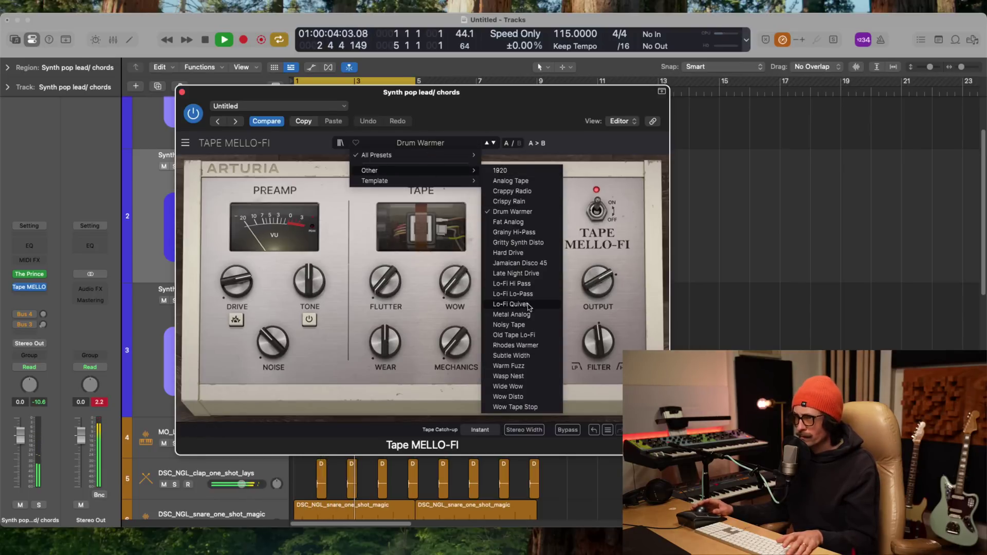
click(513, 293)
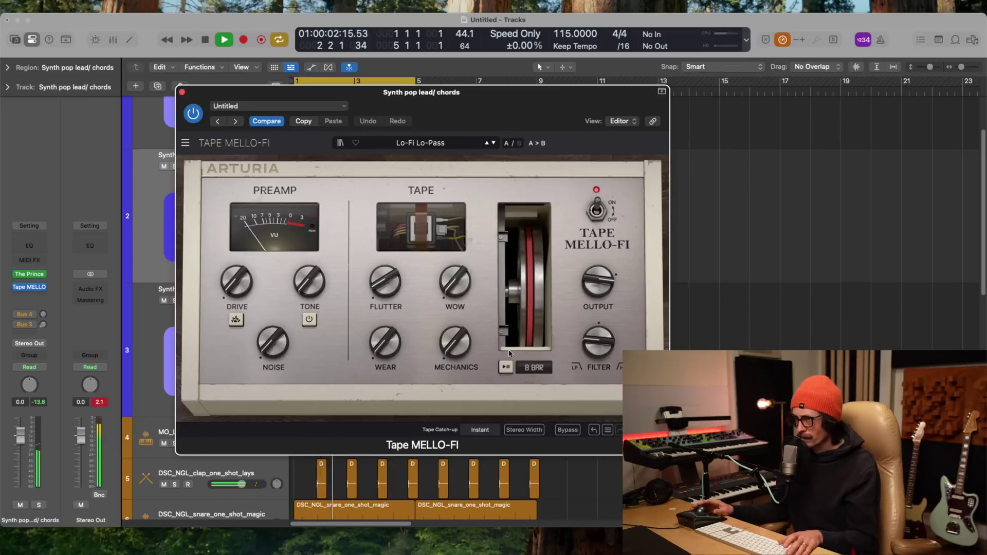
- Adjust the filter and wear amounts in Tape MELLO-FI and listen to the chord loop
mouse_move(606, 361)
mouse_down()
mouse_move(609, 304)
mouse_move(597, 355)
mouse_up()
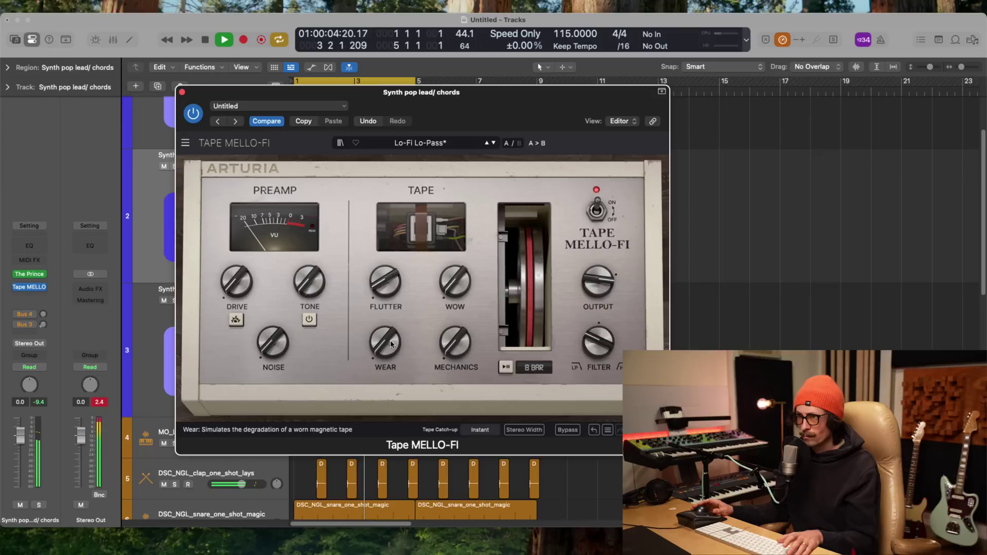
mouse_move(385, 343)
mouse_down()
mouse_move(388, 294)
mouse_move(391, 345)
mouse_up()
key(space)
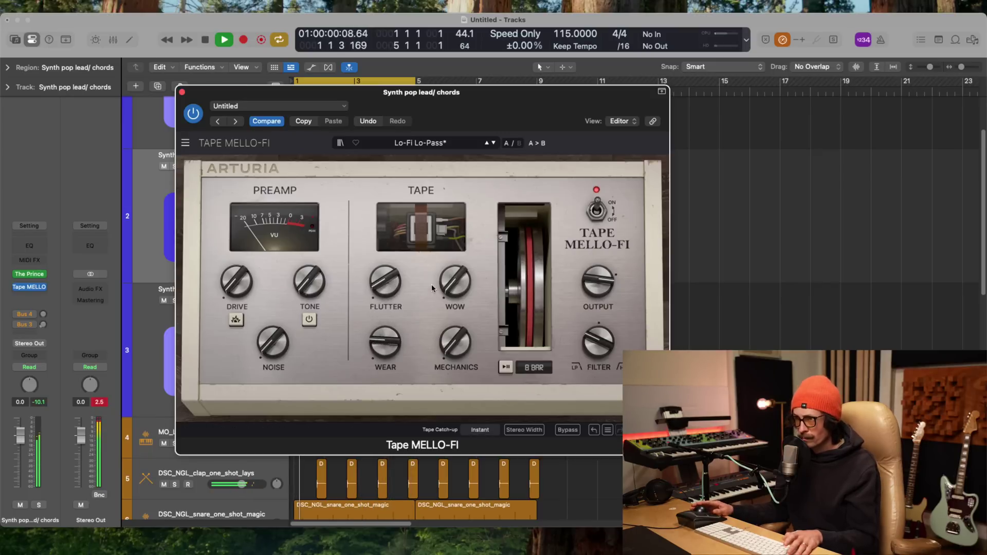
mouse_move(455, 269)
key(space)
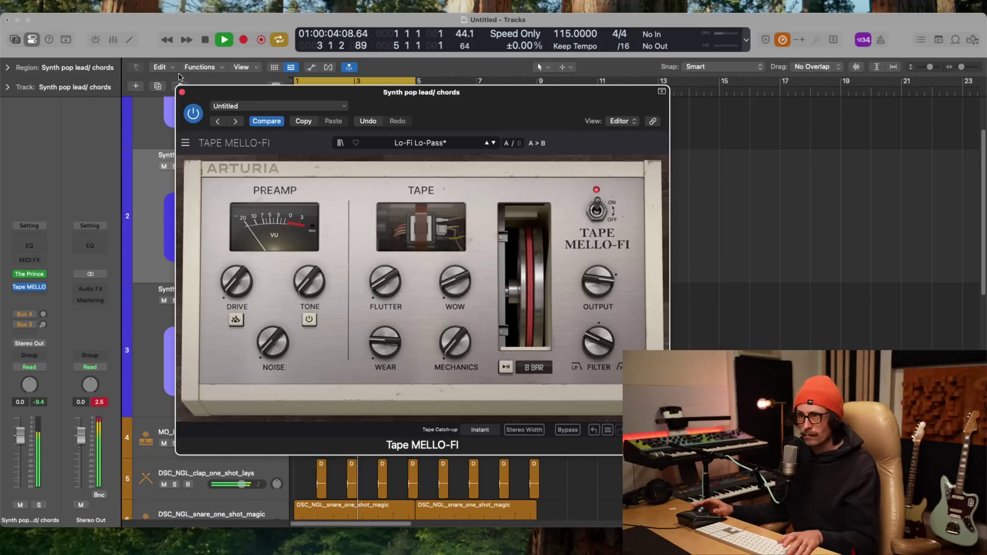
- Close the Tape MELLO-FI window, stop playback and select the chord region in the arrangement
click(181, 94)
key(space)
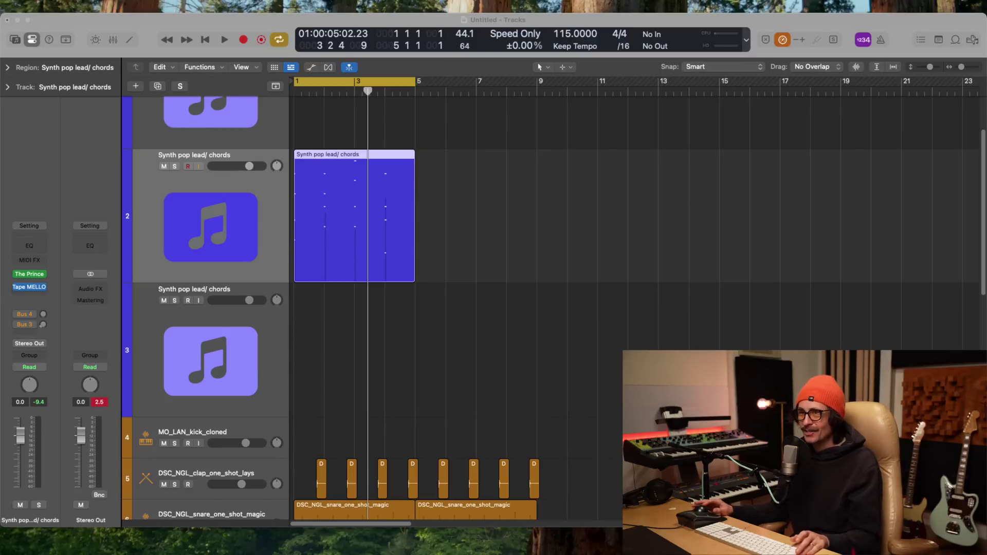
click(340, 183)
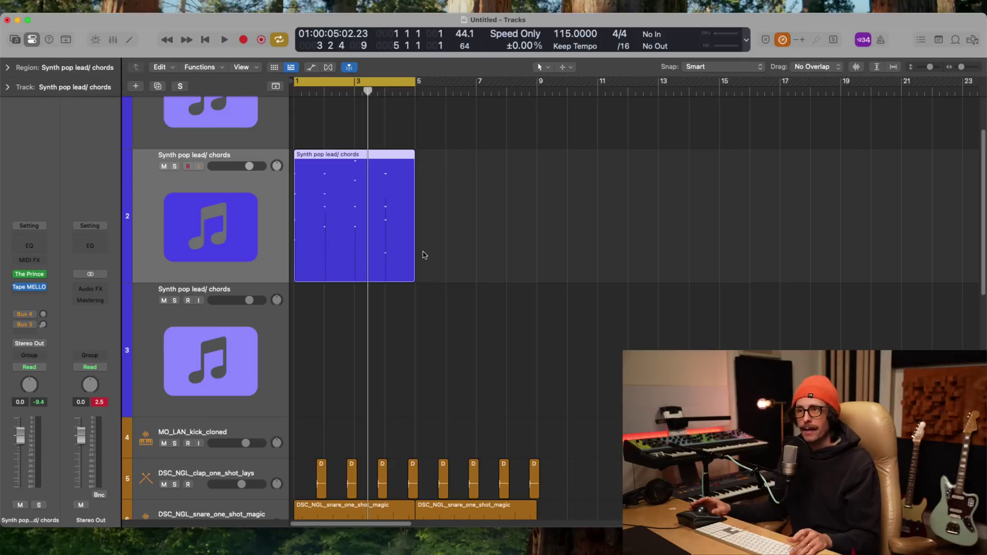
scroll(423, 252, up, 3)
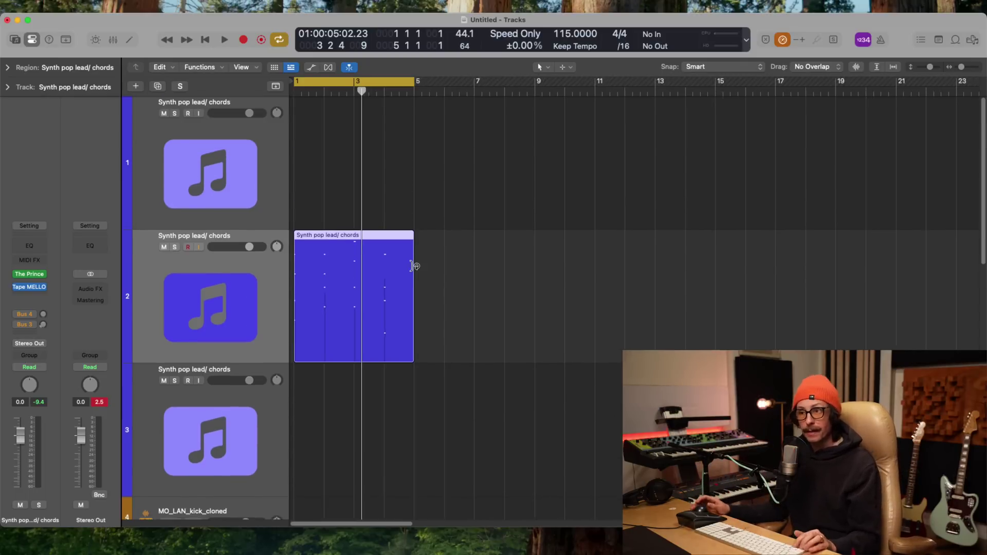
key(z)
drag(345, 119, 226, 409)
click(379, 289)
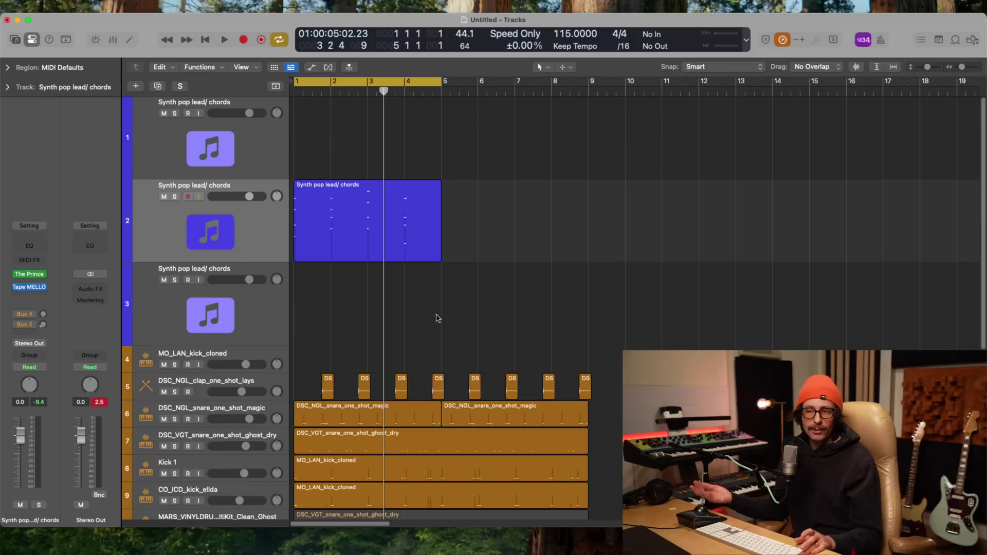
key(z)
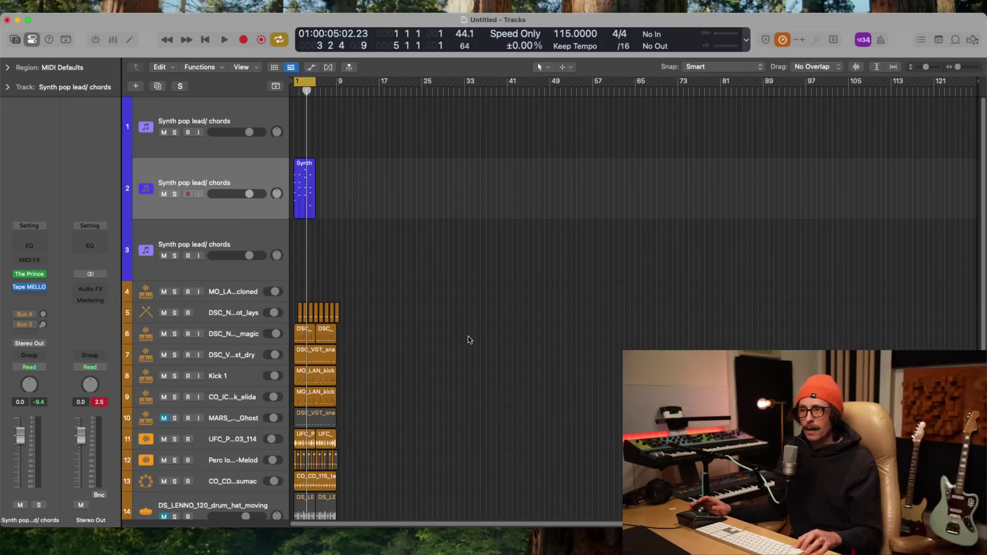
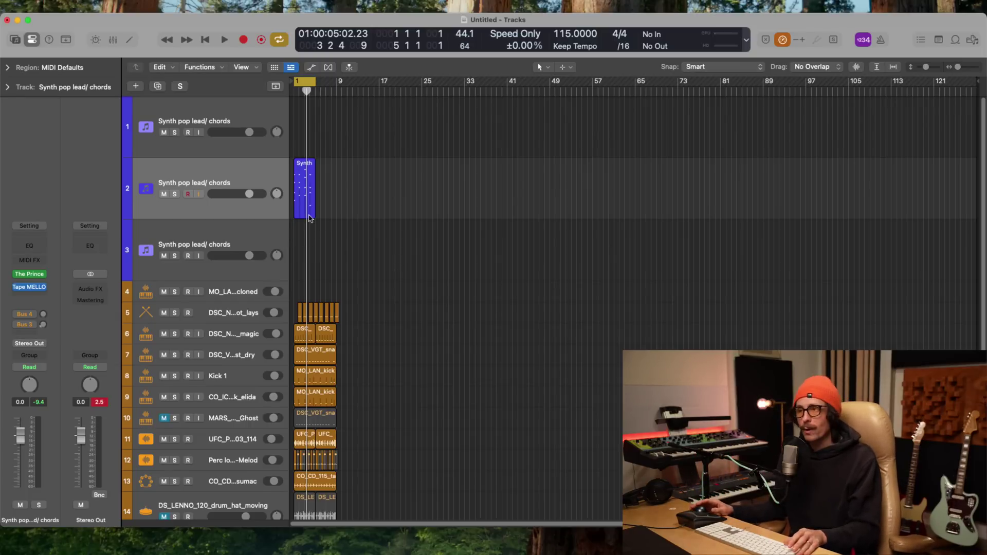
scroll(192, 399, up, 3)
click(327, 230)
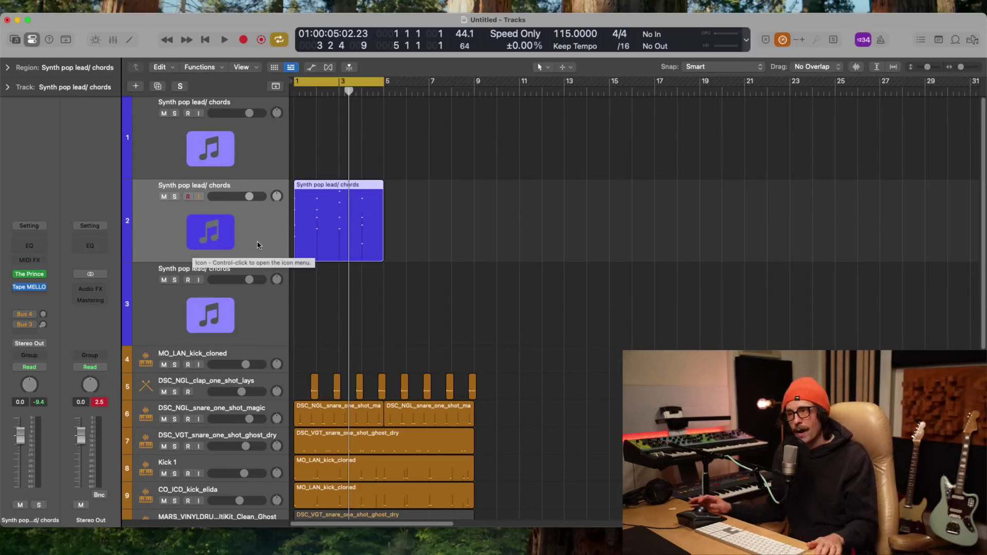
ctrl+alt+click(412, 263)
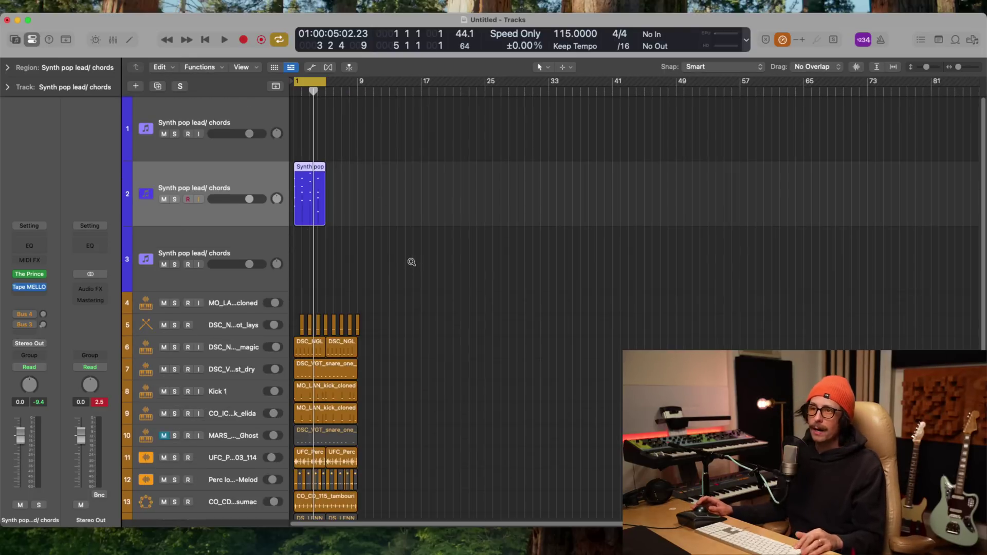
ctrl+alt+click(230, 351)
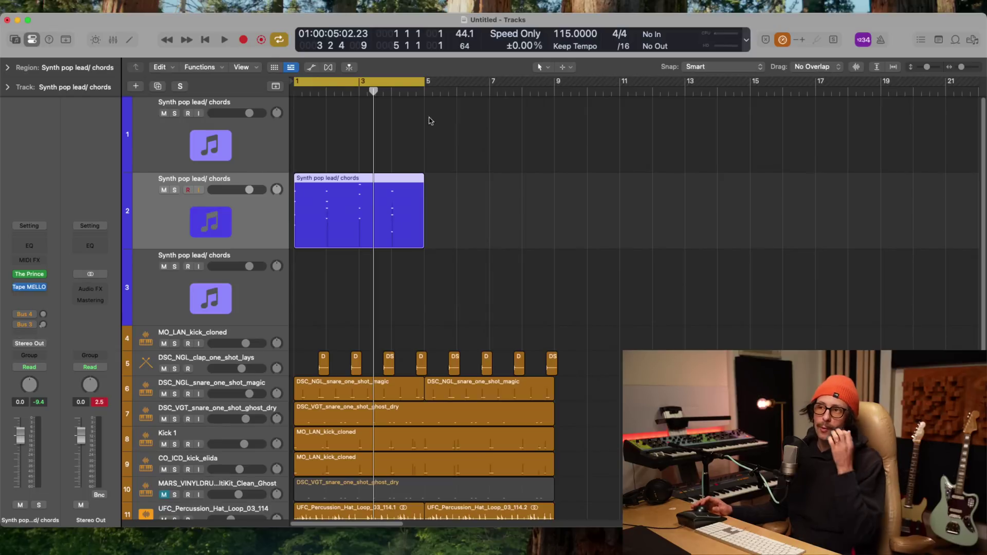
- Show the global tracks above the arrangement and reduce the tempo track's height
click(275, 87)
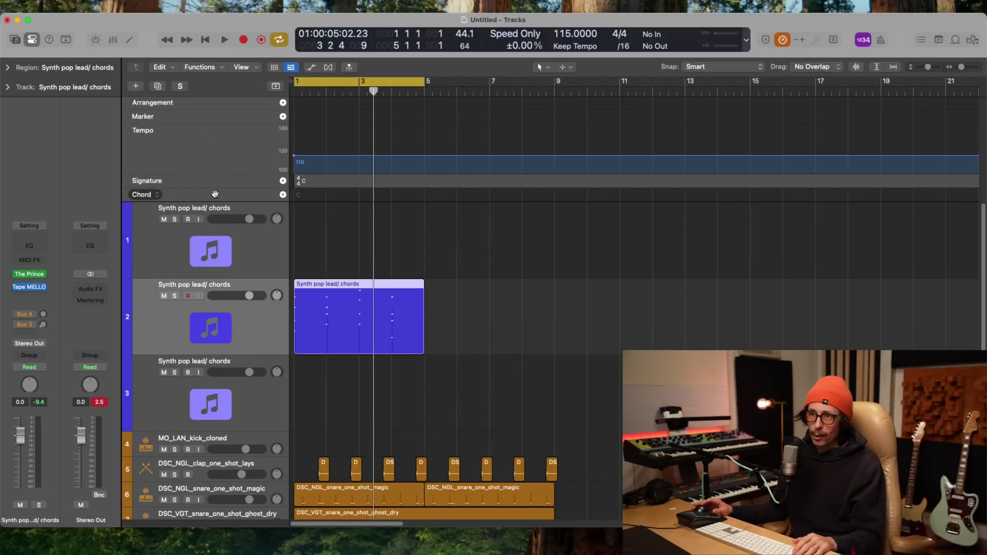
mouse_move(211, 201)
mouse_down()
mouse_move(210, 213)
mouse_move(216, 141)
mouse_up()
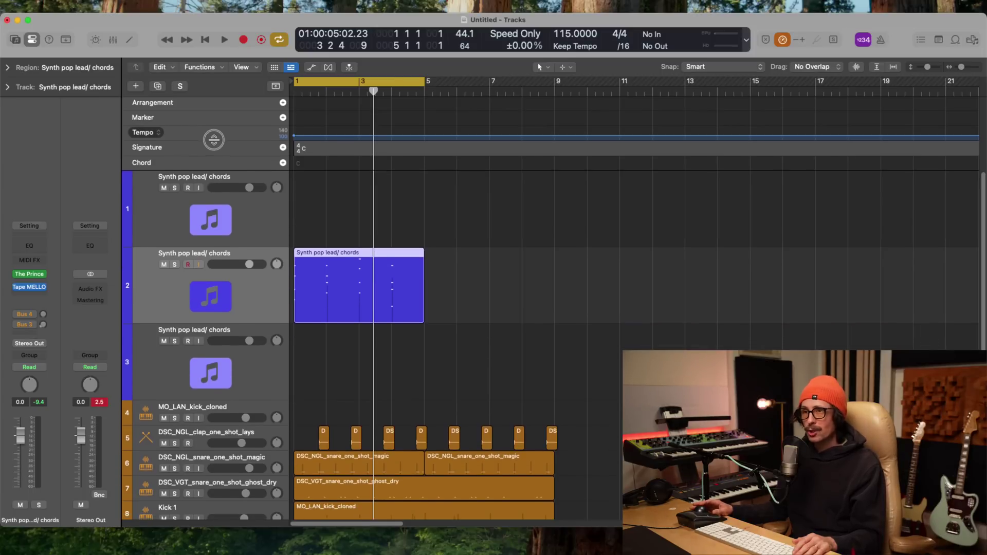
- Create one Session Player track with a Bass Player below the topmost synth track, and close the editor
click(233, 229)
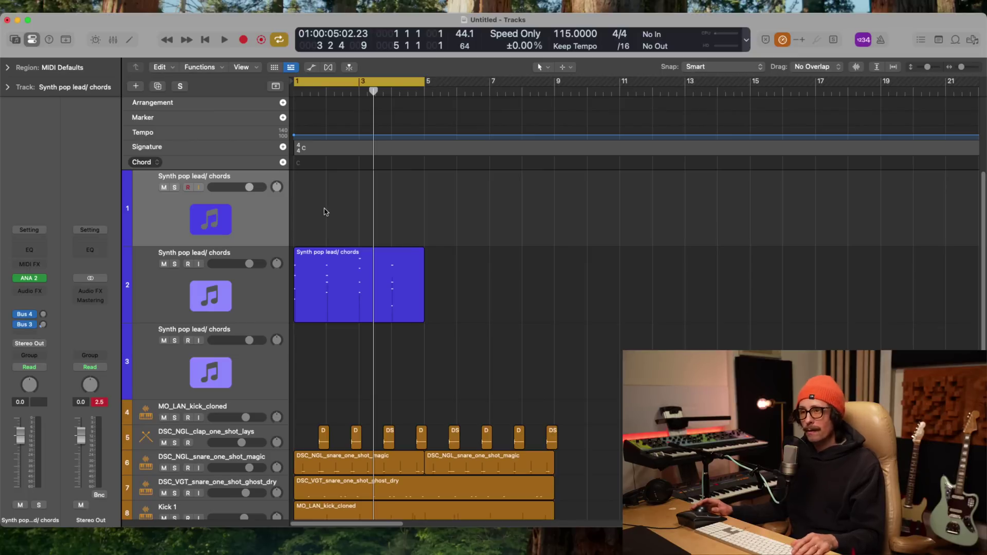
click(136, 86)
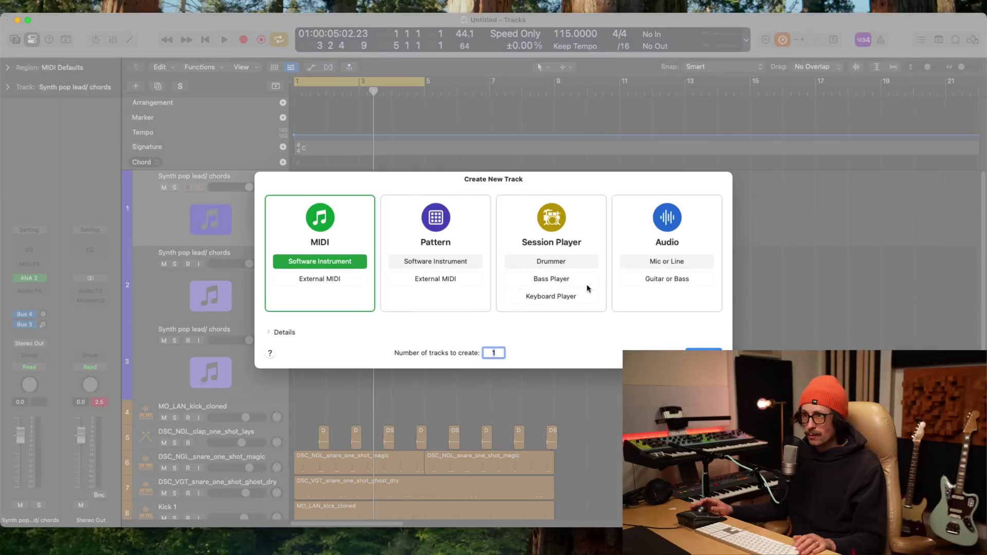
click(560, 279)
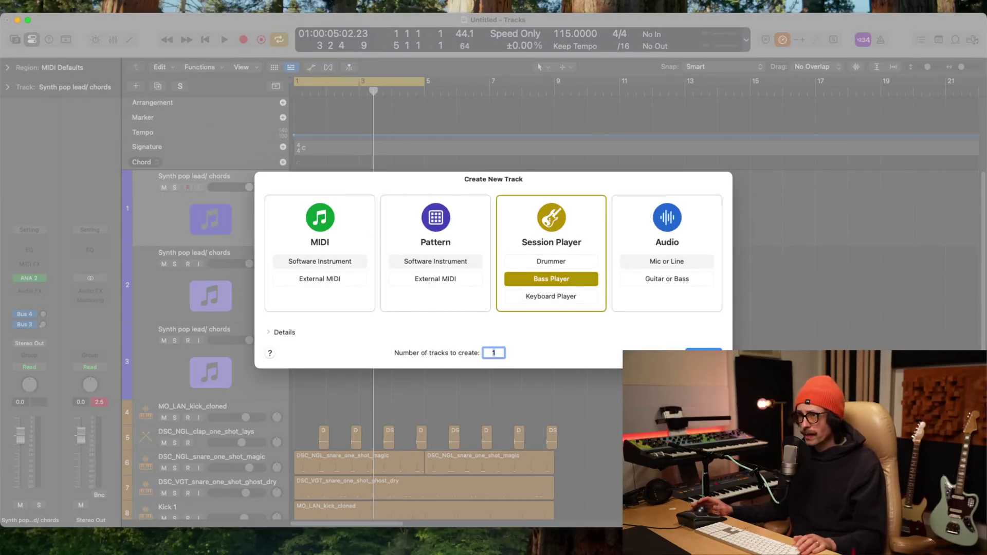
key(Return)
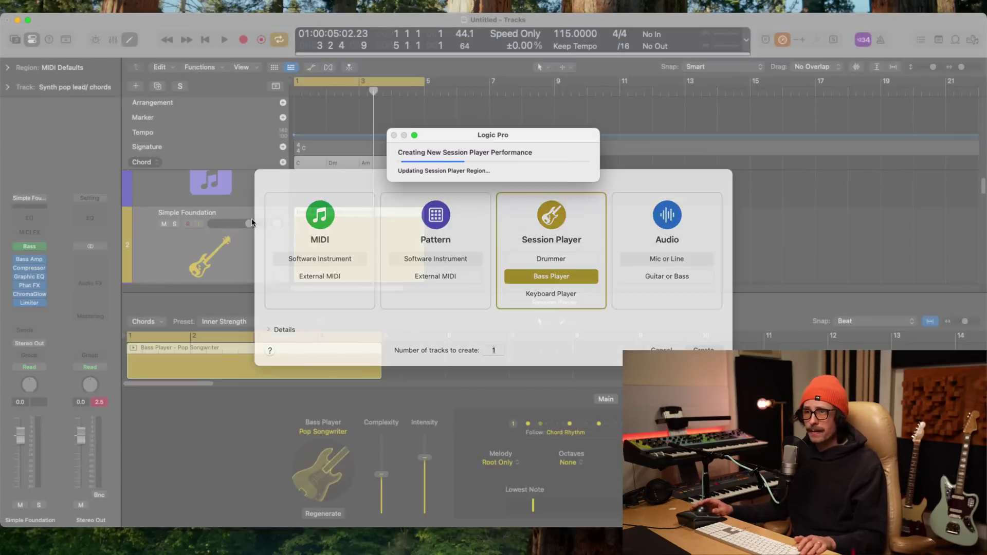
key(e)
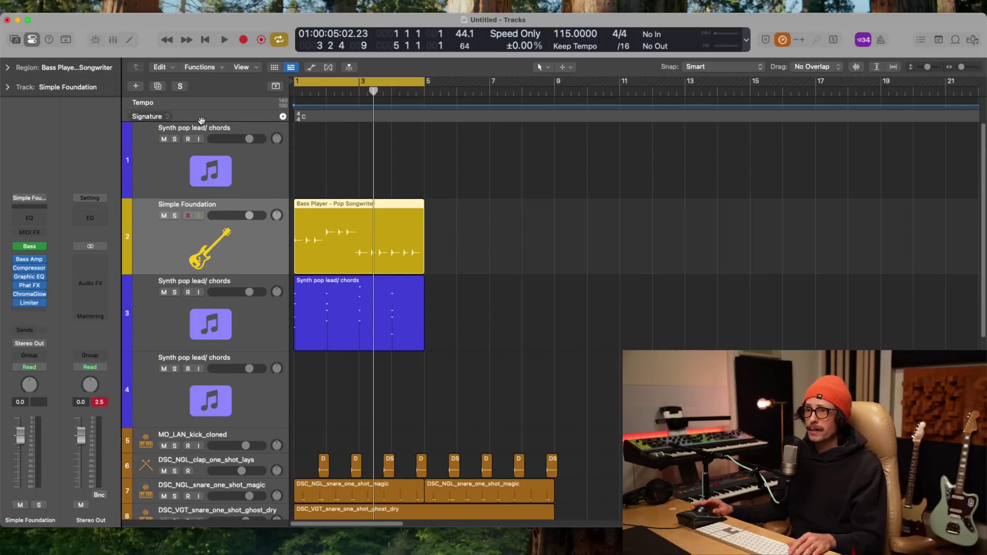
- Enlarge the global tracks area to reveal the chord track, and select the synth region's bar 1 chord notes in the Piano Roll to identify them
drag(201, 124, 196, 198)
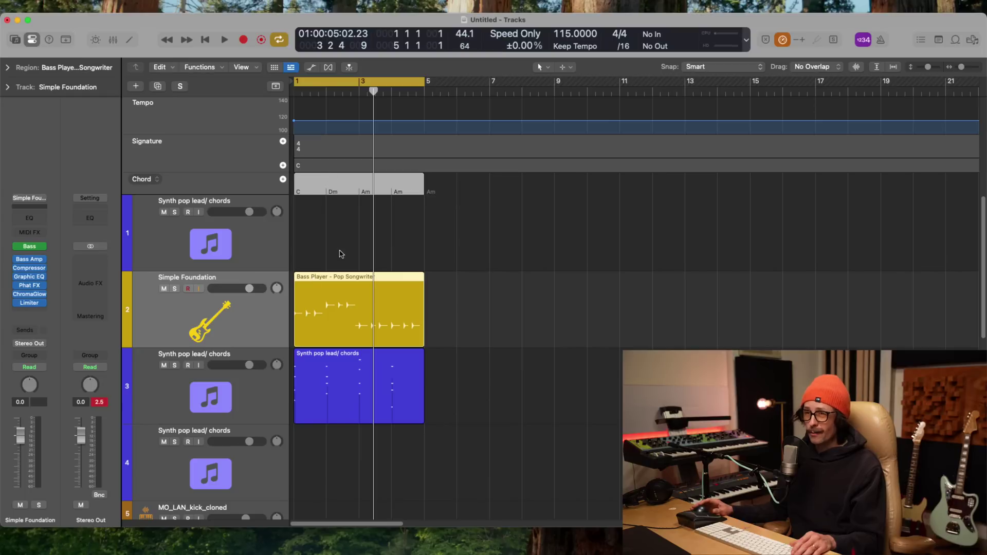
click(325, 378)
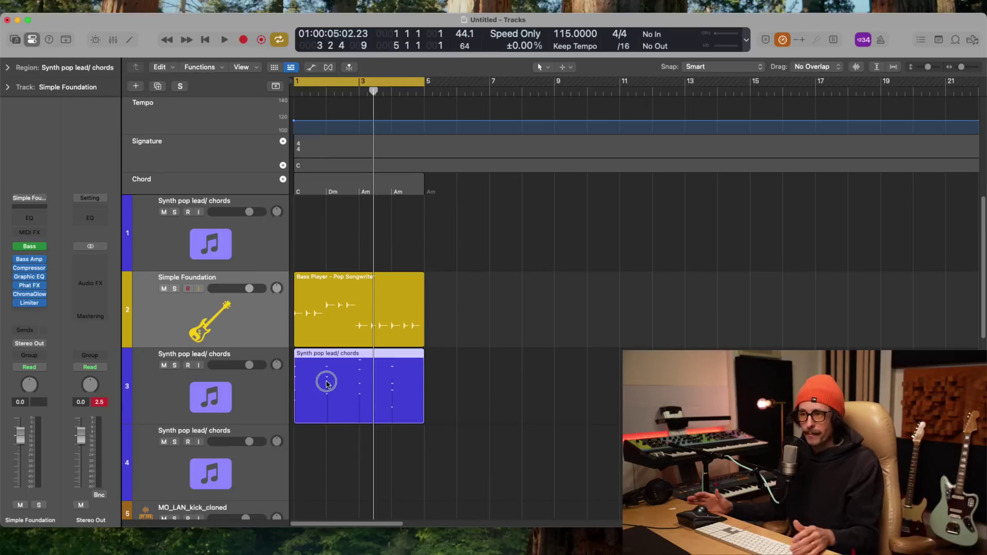
click(495, 380)
double_click(346, 390)
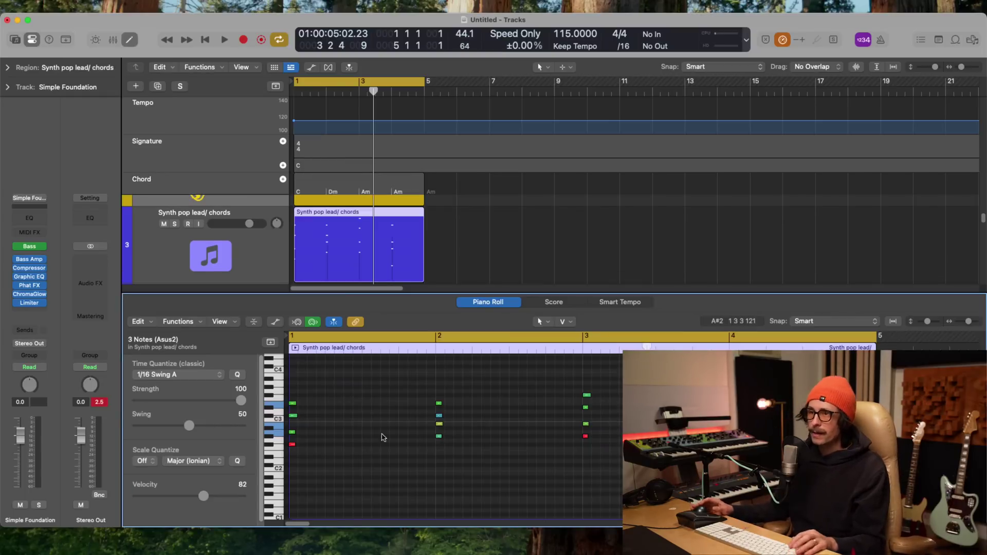
drag(329, 386, 269, 492)
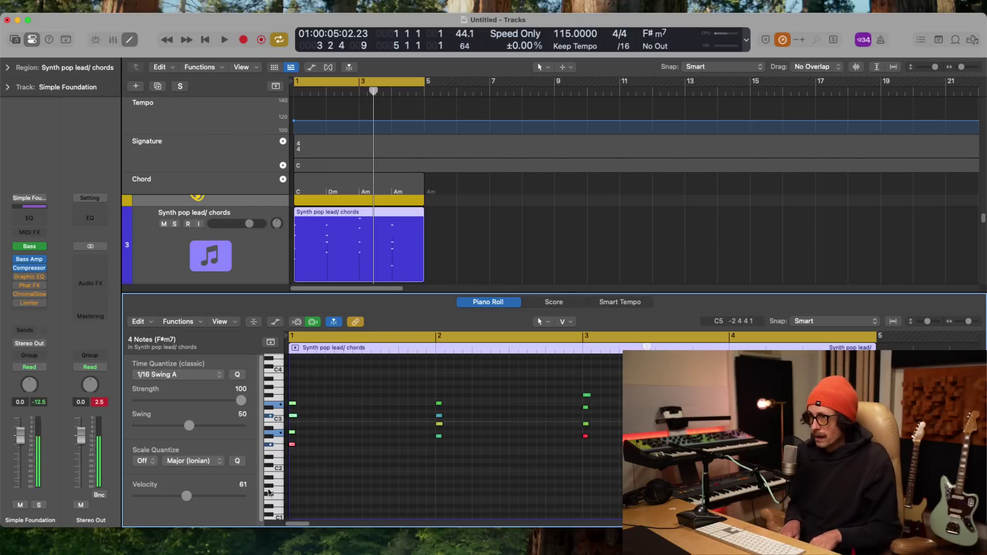
- Change the bar 1 chord in the chord track to F# minor with an added 7
click(300, 193)
double_click(302, 186)
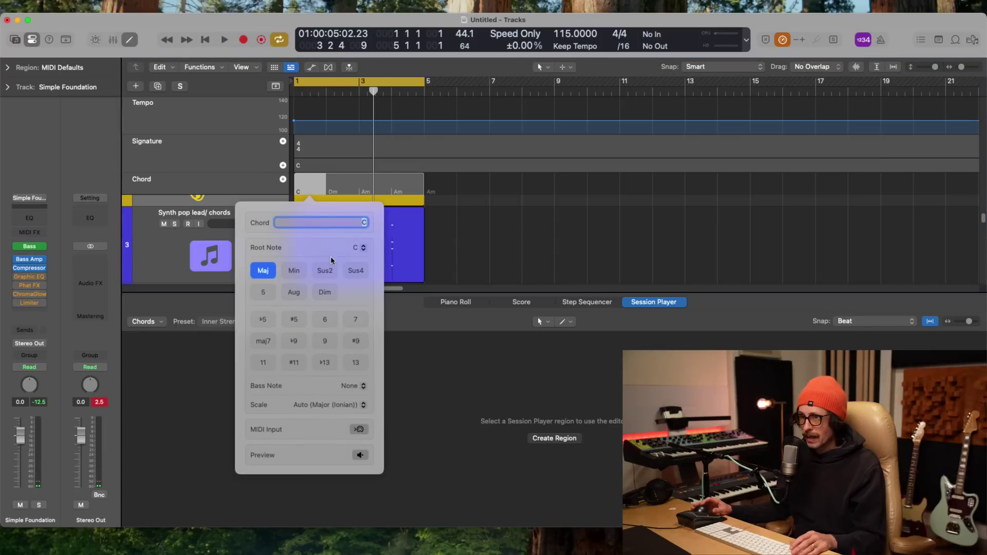
click(364, 248)
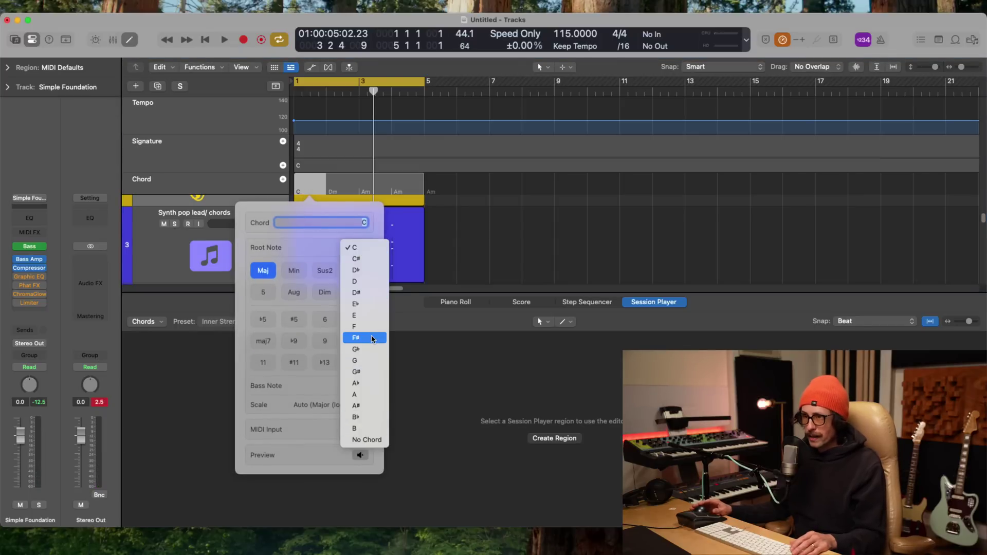
click(372, 338)
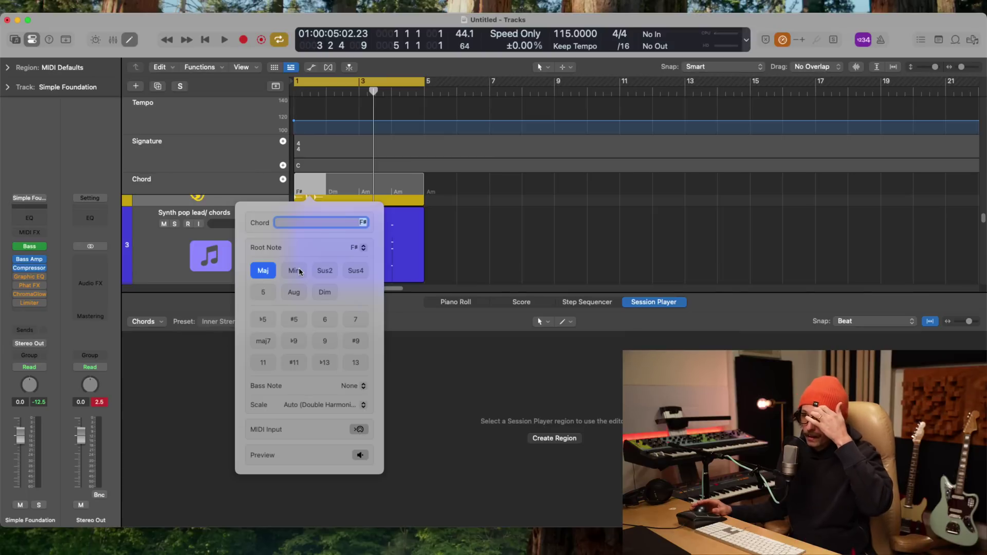
click(300, 271)
click(361, 322)
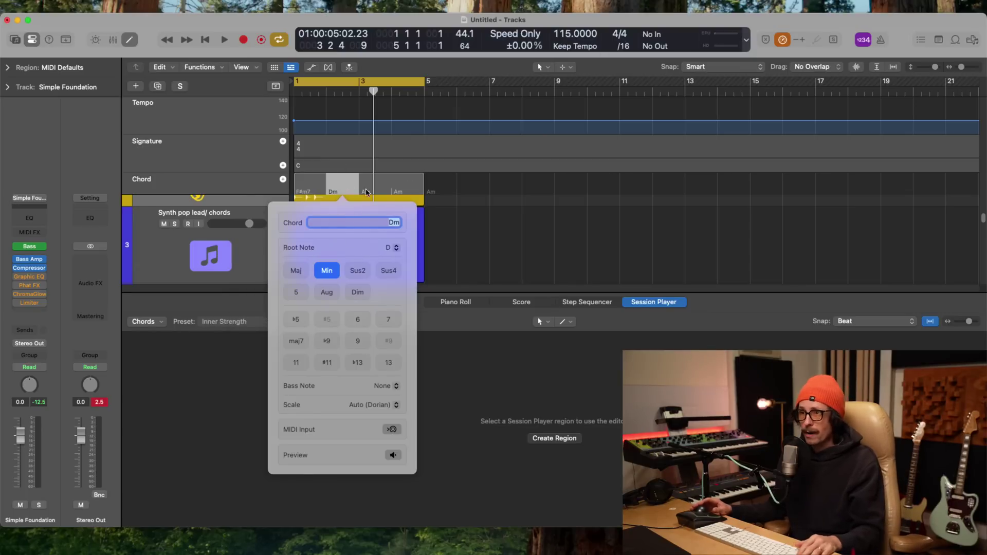
- Reopen the synth chord region in the Piano Roll and select the four bar 2 notes to identify their chord
click(447, 238)
double_click(325, 258)
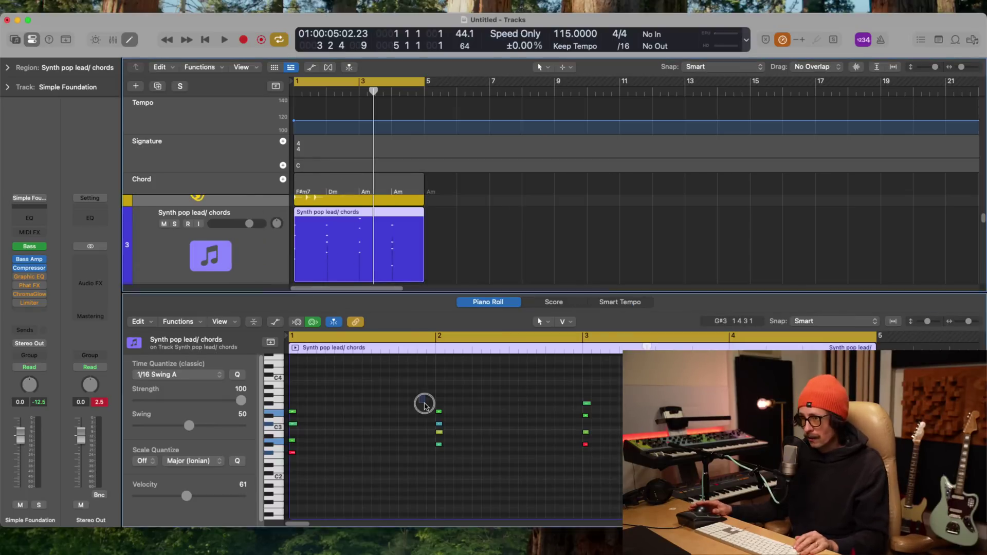
drag(425, 403, 472, 476)
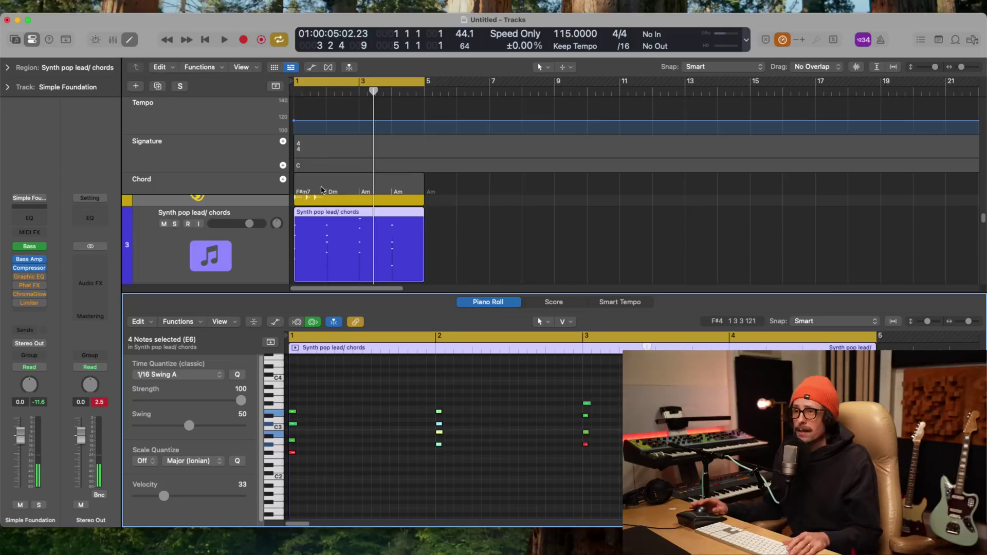
- Change the bar 2 chord in the chord track to E minor with an added 6
click(337, 190)
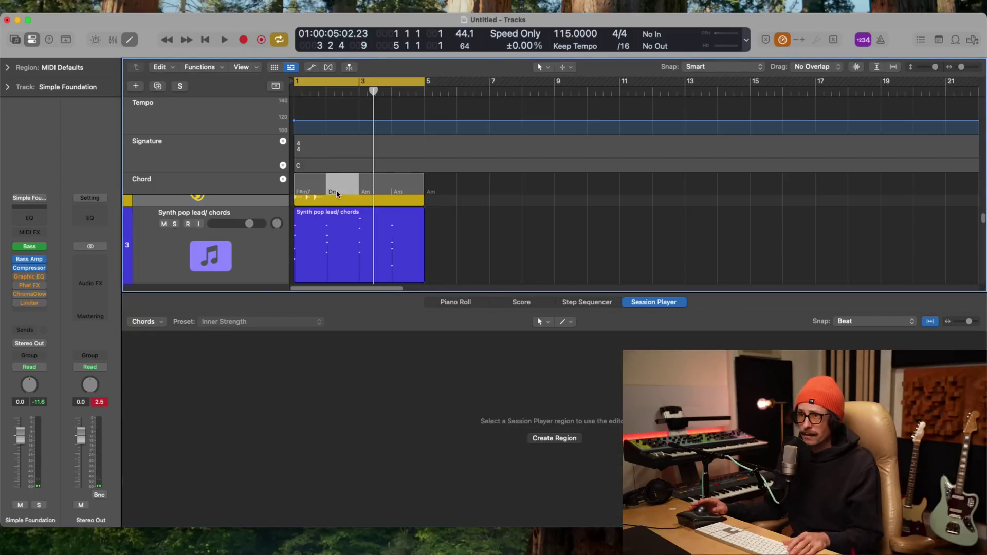
click(336, 190)
click(389, 247)
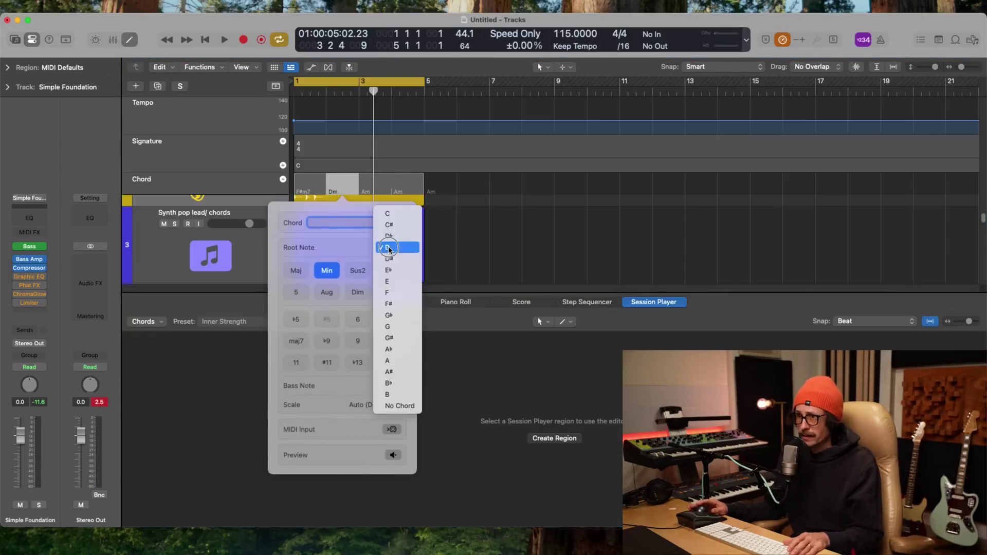
click(387, 281)
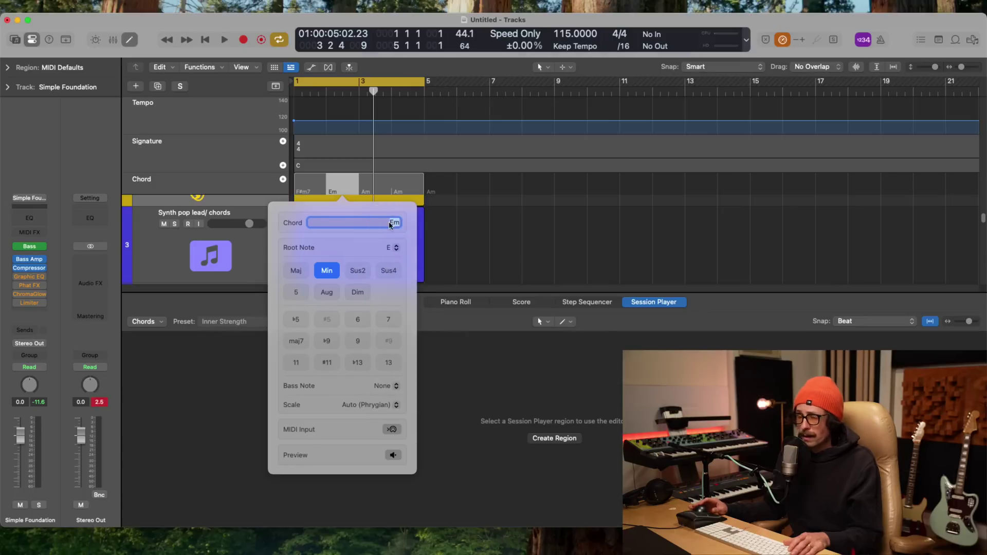
click(366, 318)
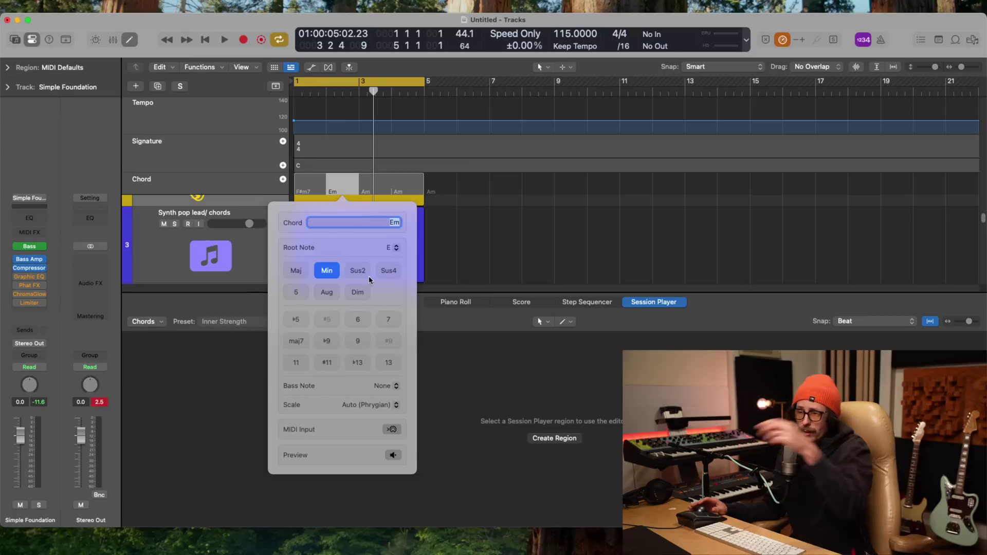
click(447, 253)
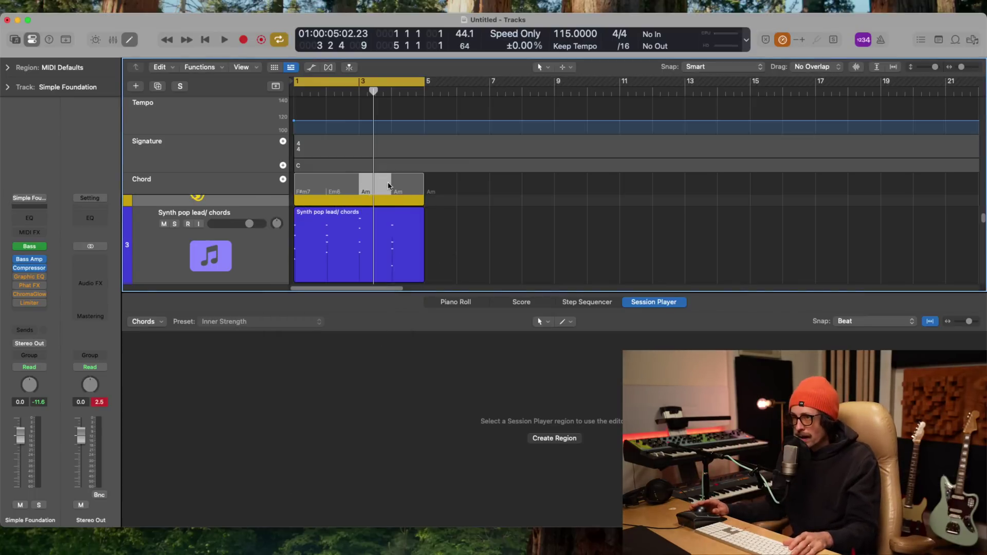
- Select the synth region's bar 3 notes in the Piano Roll to identify their chord
click(476, 232)
click(423, 276)
click(614, 356)
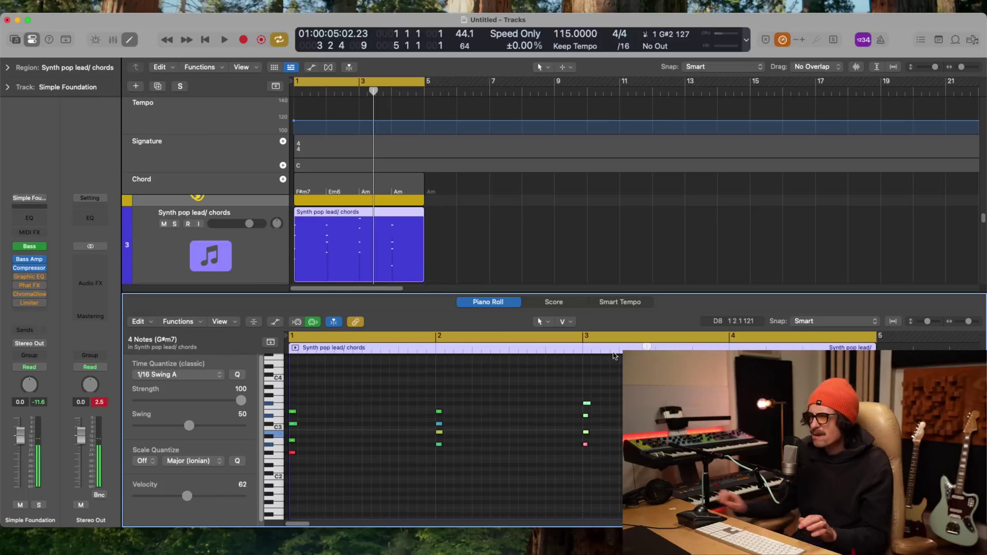
- Change the bar 3 chord in the chord track to G# minor with an added 7
click(367, 193)
click(367, 193)
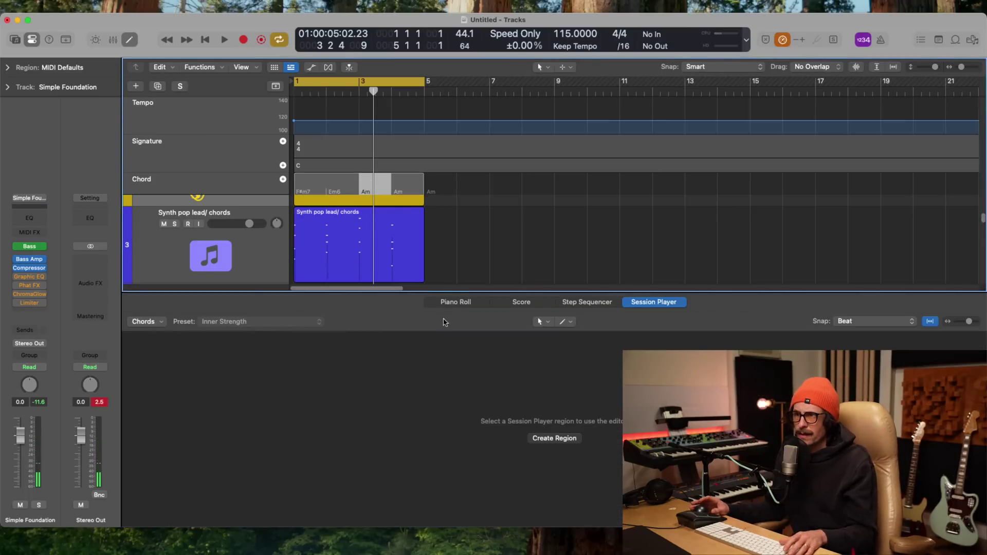
double_click(373, 190)
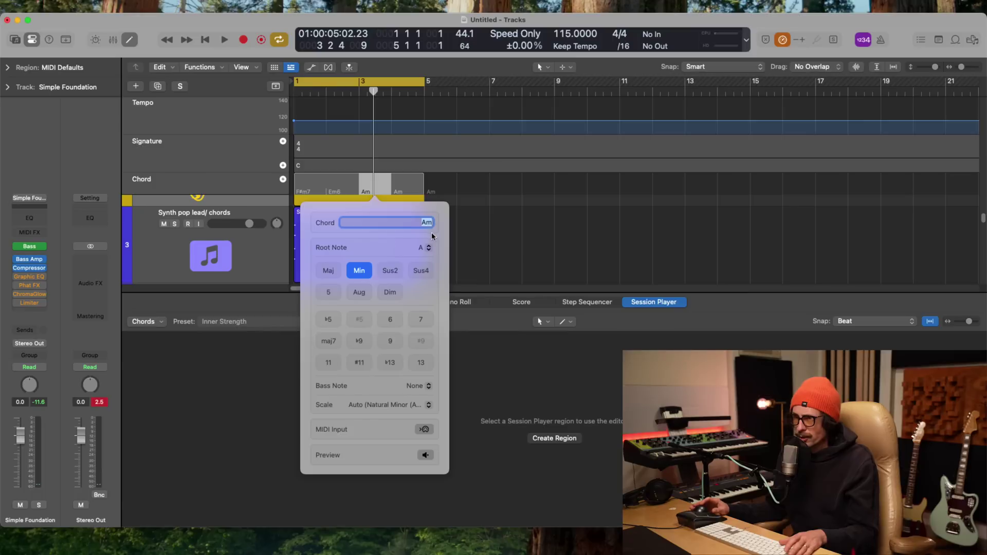
click(424, 248)
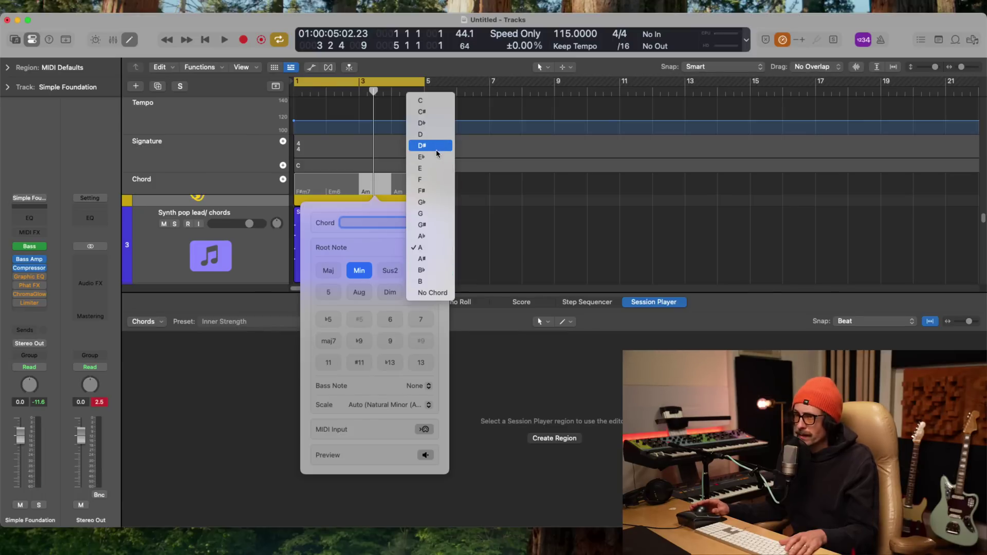
click(427, 225)
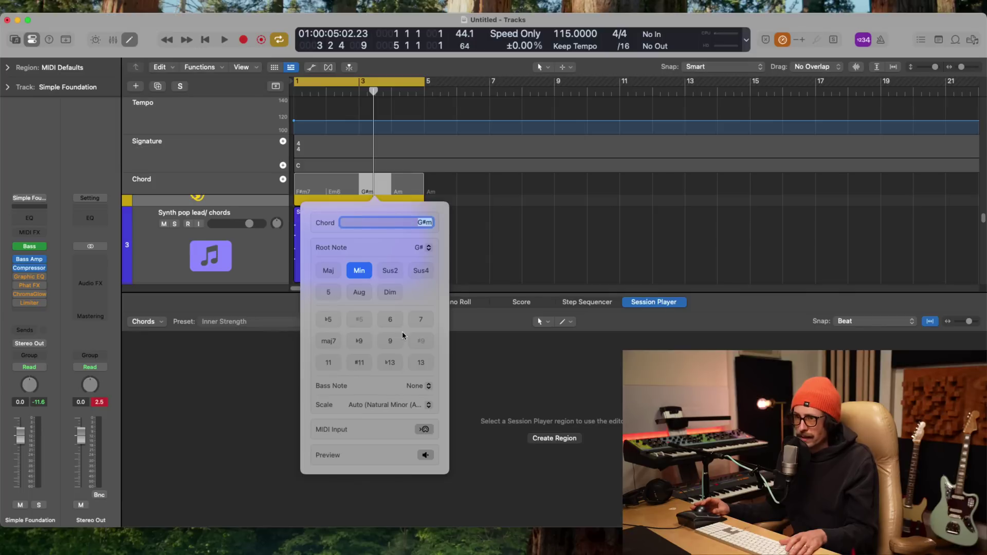
click(419, 320)
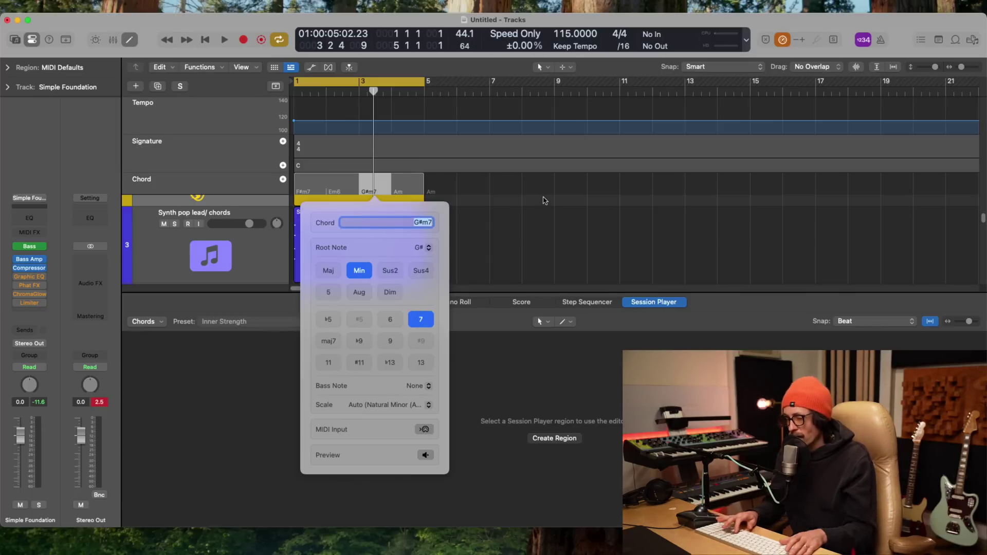
click(487, 125)
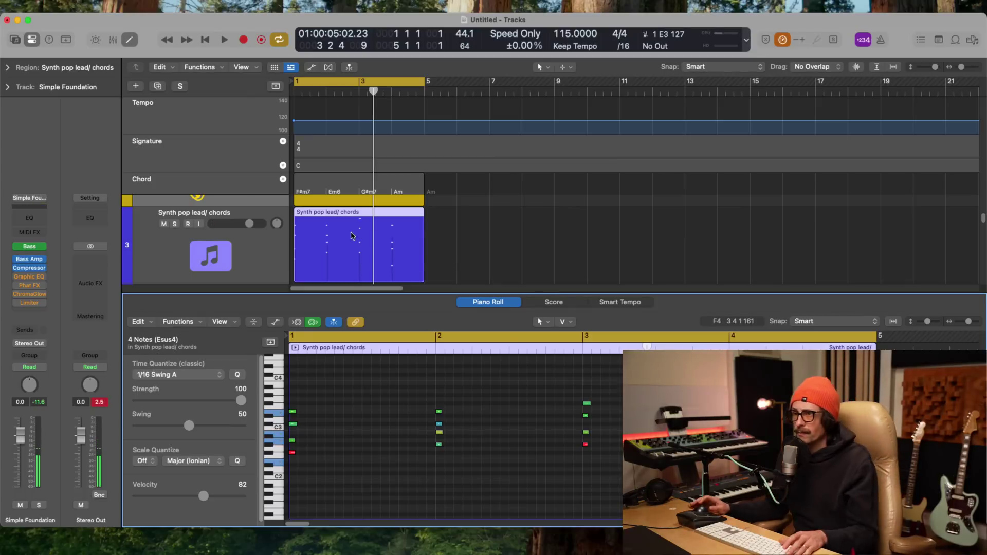
- Change the bar 4 chord in the chord track to Esus4
click(397, 191)
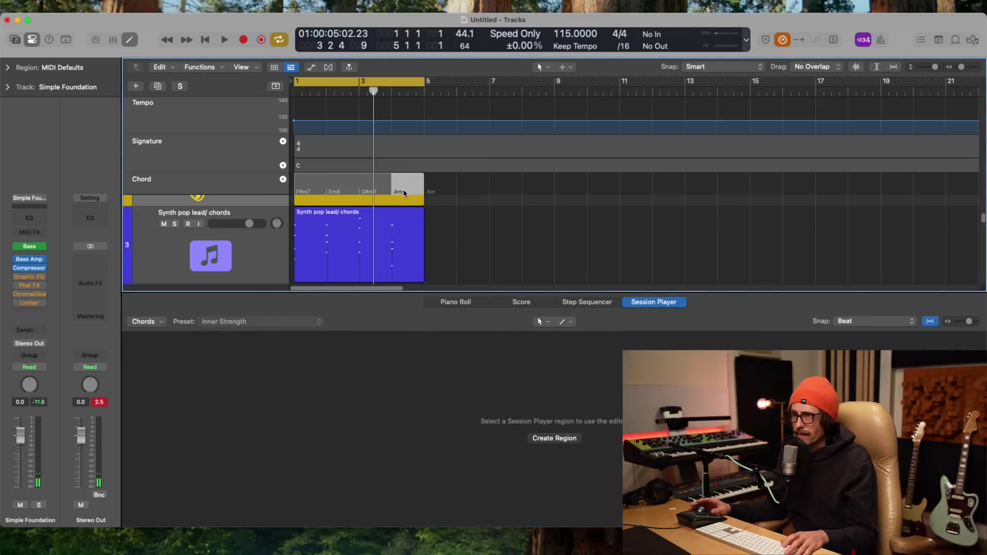
double_click(403, 191)
click(456, 251)
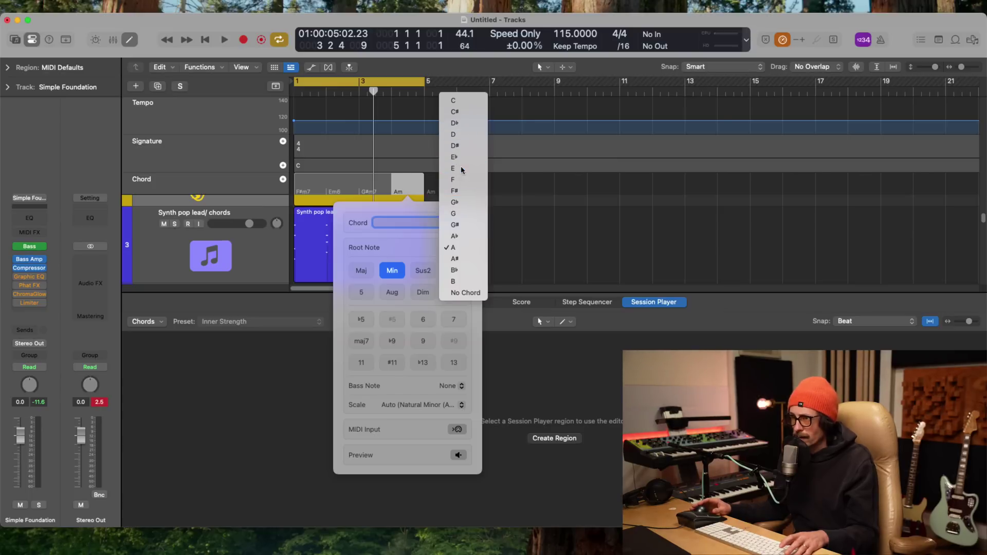
click(460, 168)
click(460, 271)
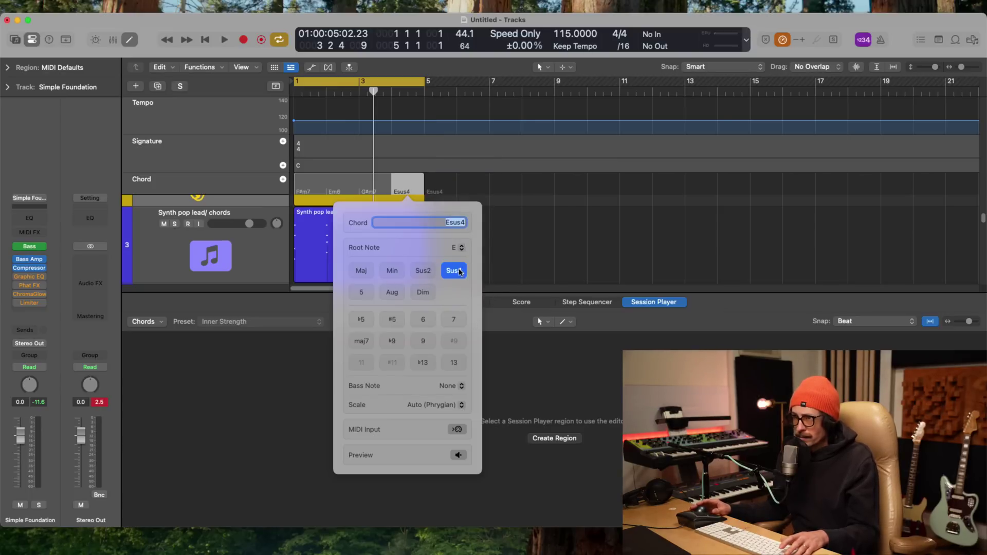
key(Escape)
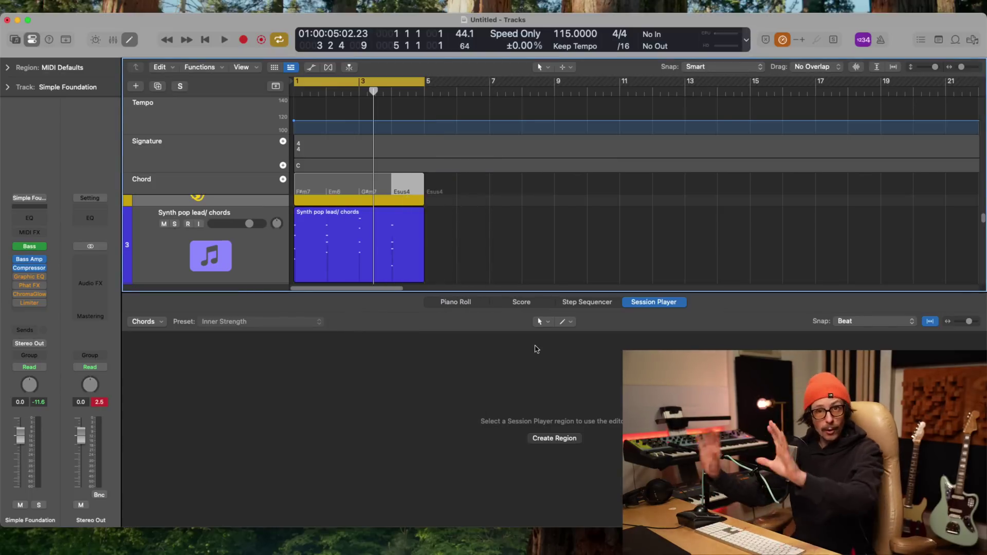
- Open the bass region in the Session Player editor and switch its player style to Indie Disco
key(e)
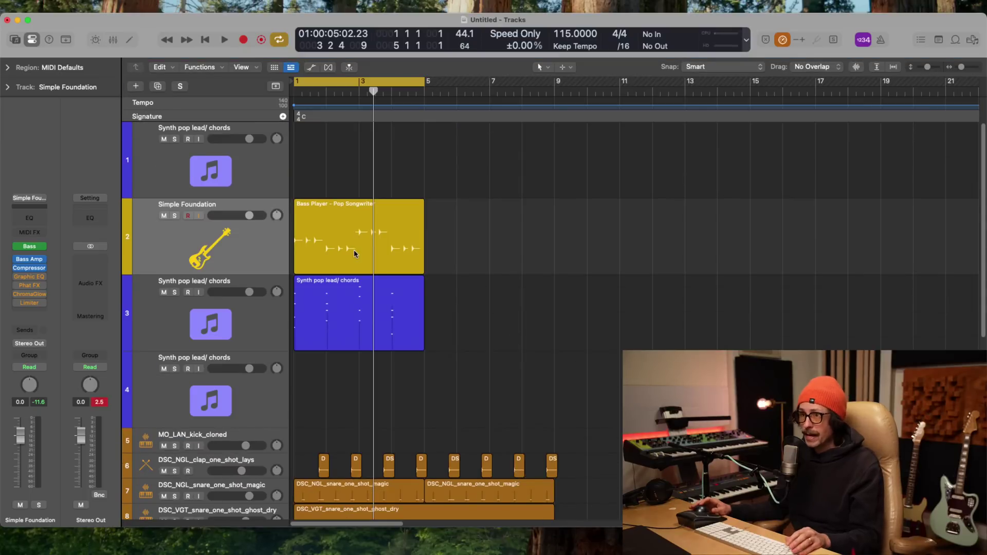
click(354, 250)
double_click(331, 219)
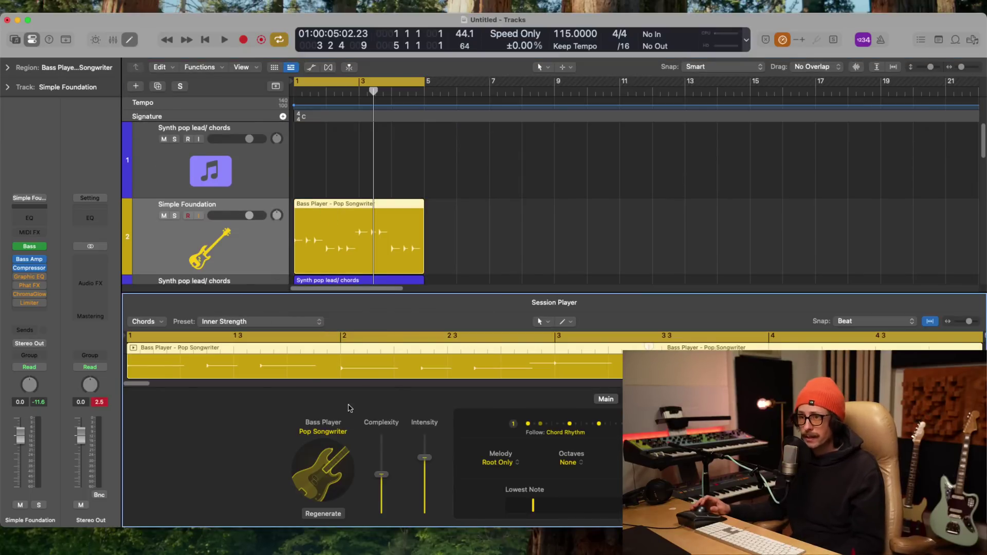
click(332, 433)
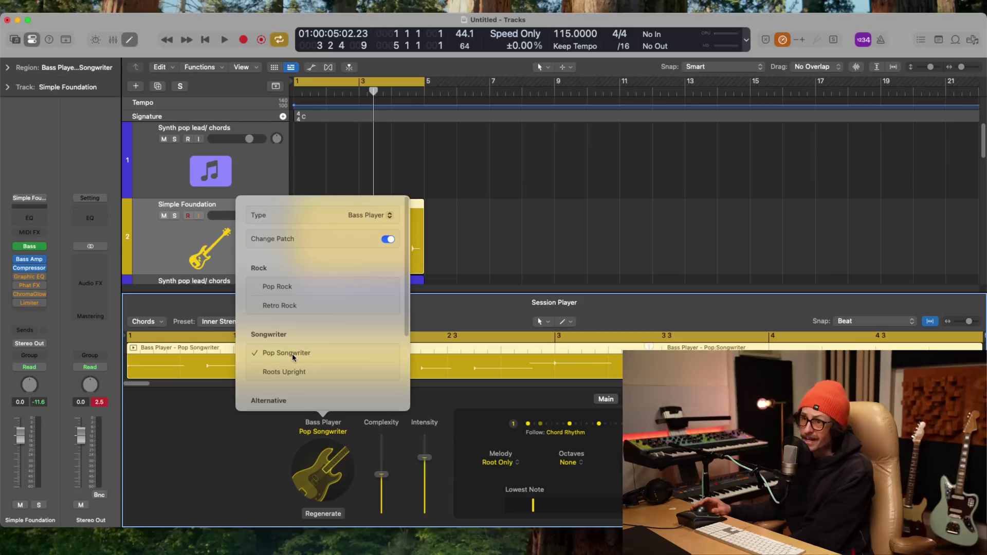
scroll(292, 353, down, 5)
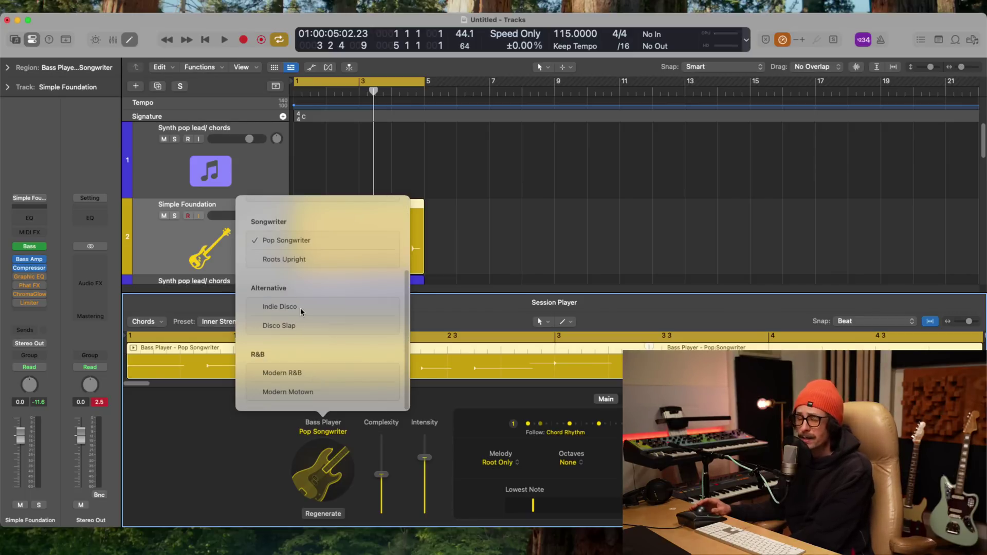
click(294, 306)
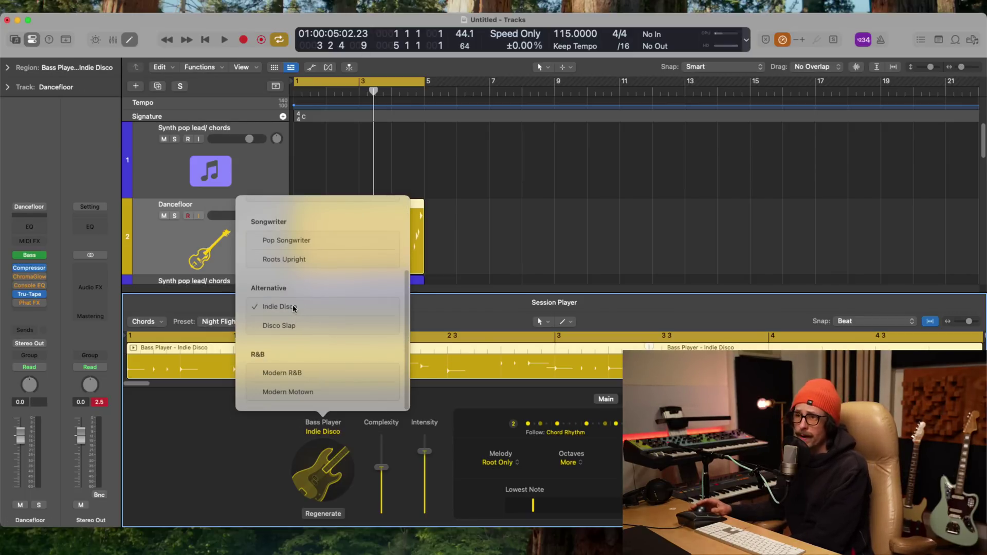
click(489, 231)
click(348, 249)
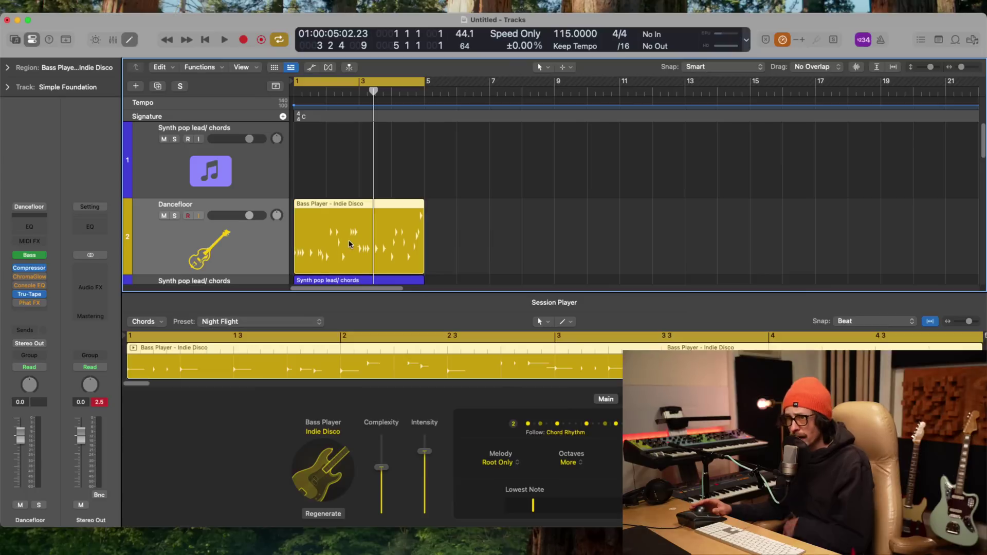
- Set the Indie Disco bass player's complexity to 43% and its intensity to 77%
drag(388, 472, 388, 485)
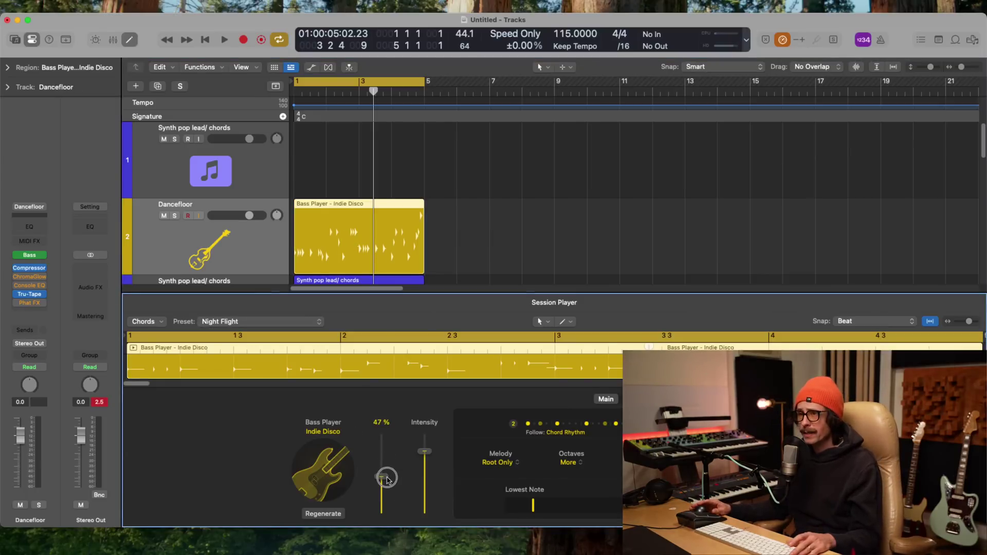
click(426, 452)
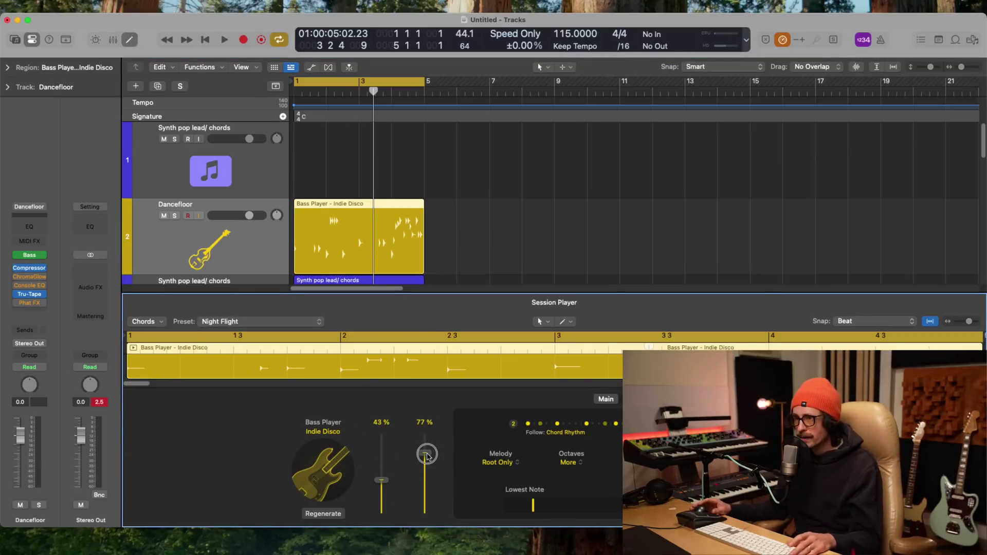
click(316, 459)
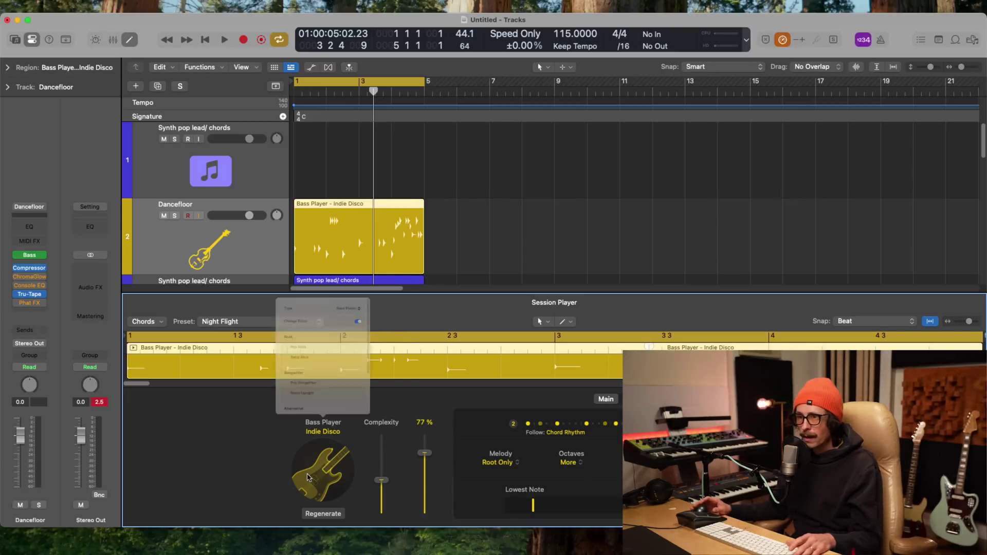
click(149, 447)
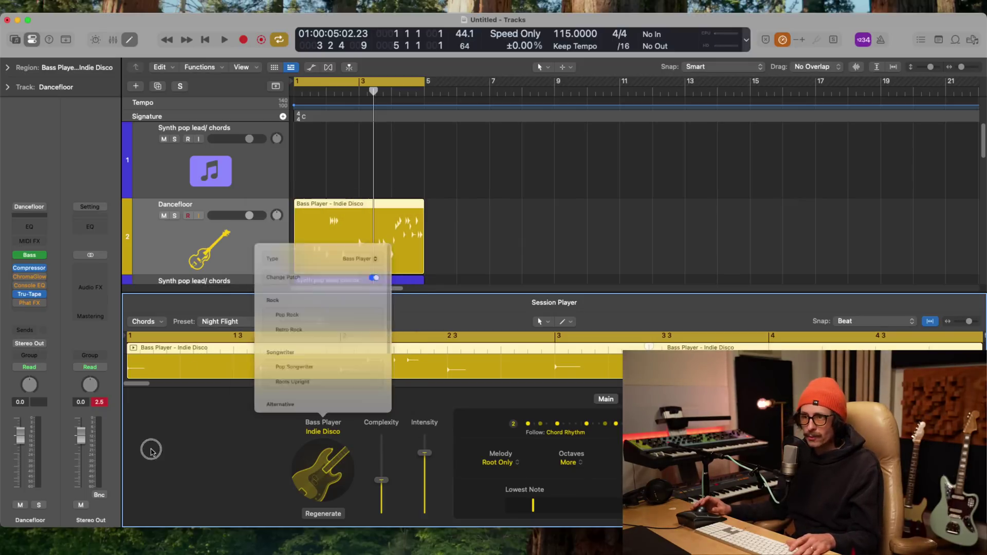
- Switch the bass track's Studio Bass instrument to the Rock model with 28% mute, and close the instrument and the editor
click(29, 255)
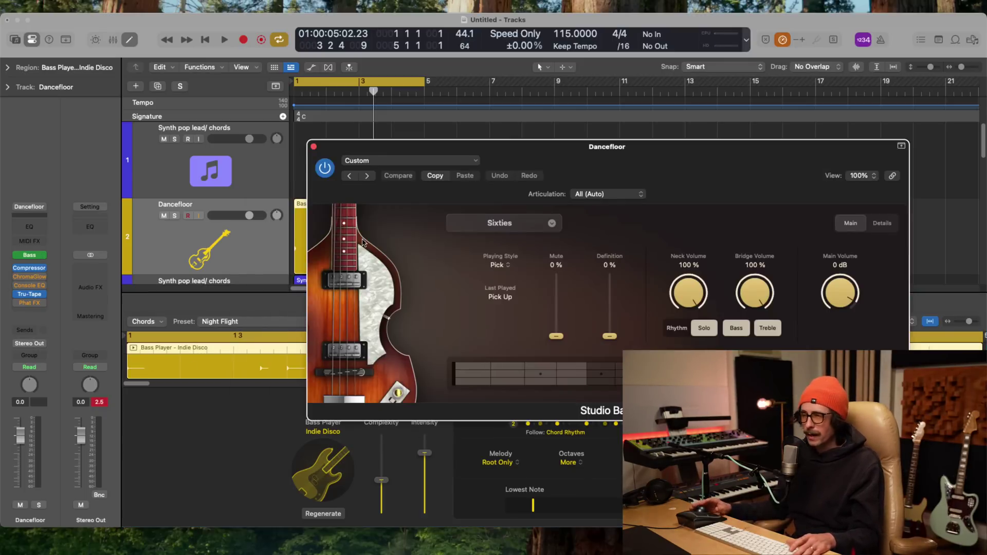
click(492, 226)
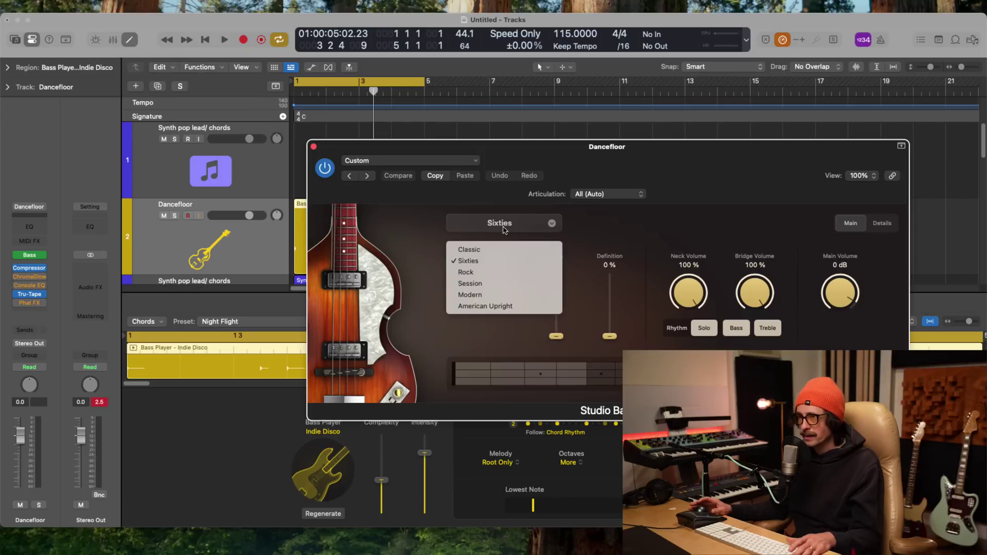
click(491, 271)
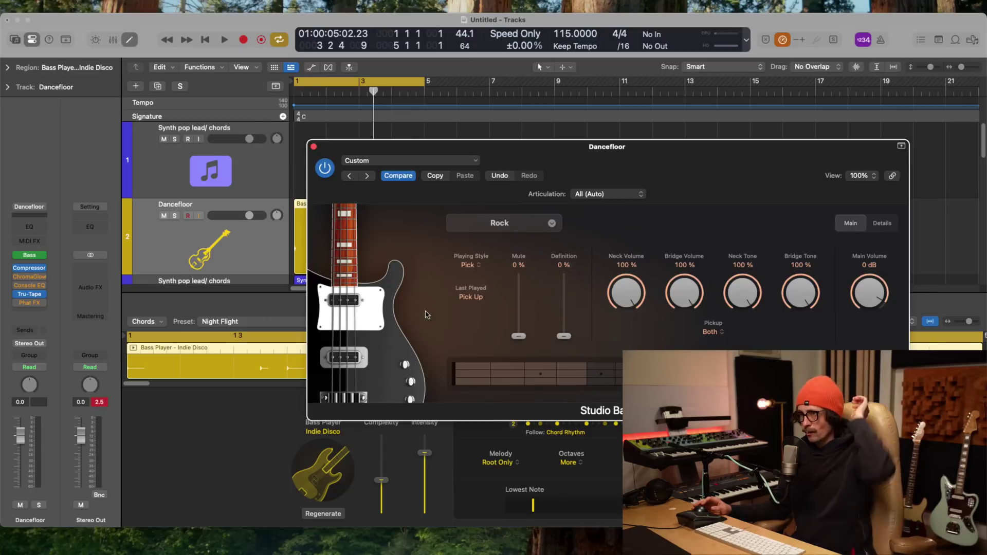
drag(517, 340, 518, 323)
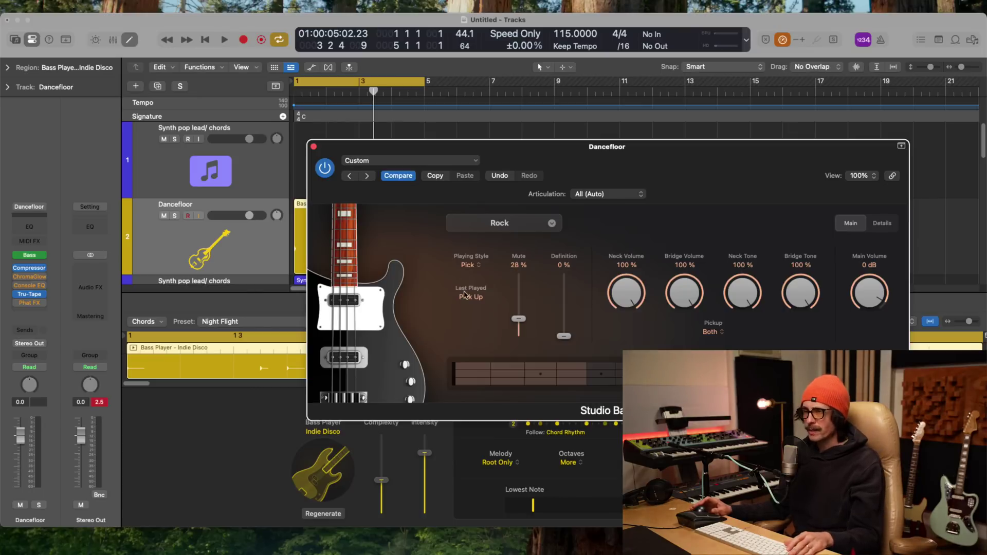
click(313, 146)
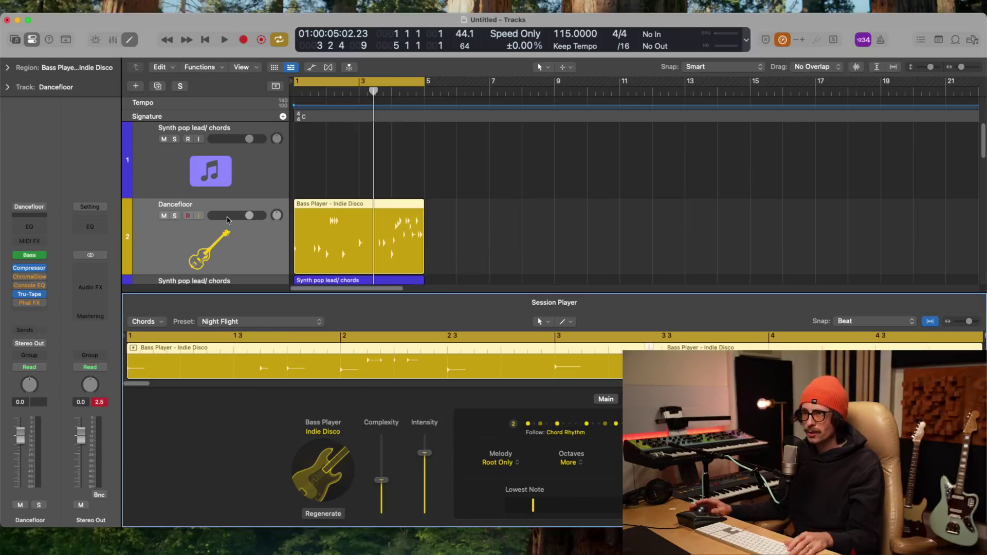
click(374, 252)
key(e)
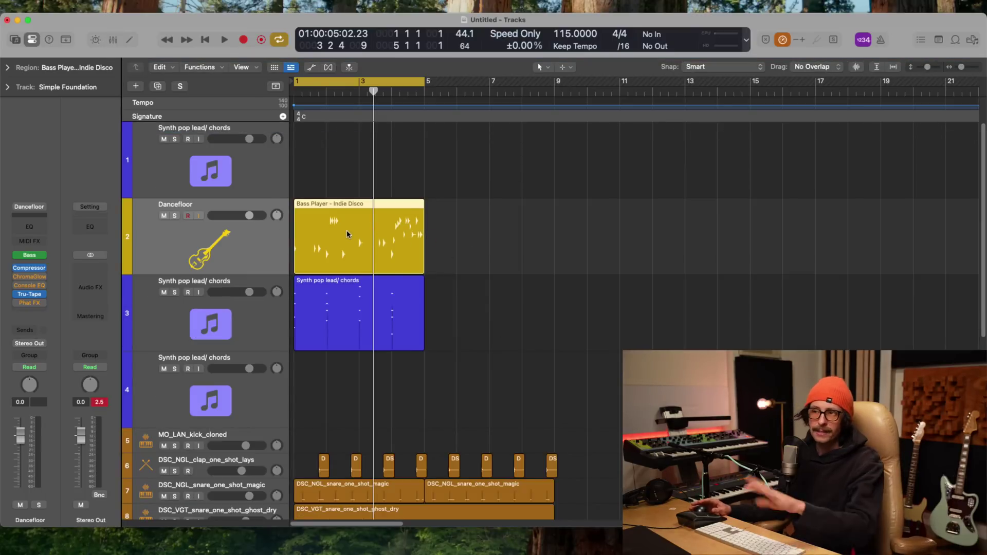
- Move the percussion hat loop, perc loop and tambourine loop tracks above the muted MARS vinyl drum track
scroll(382, 352, down, 10)
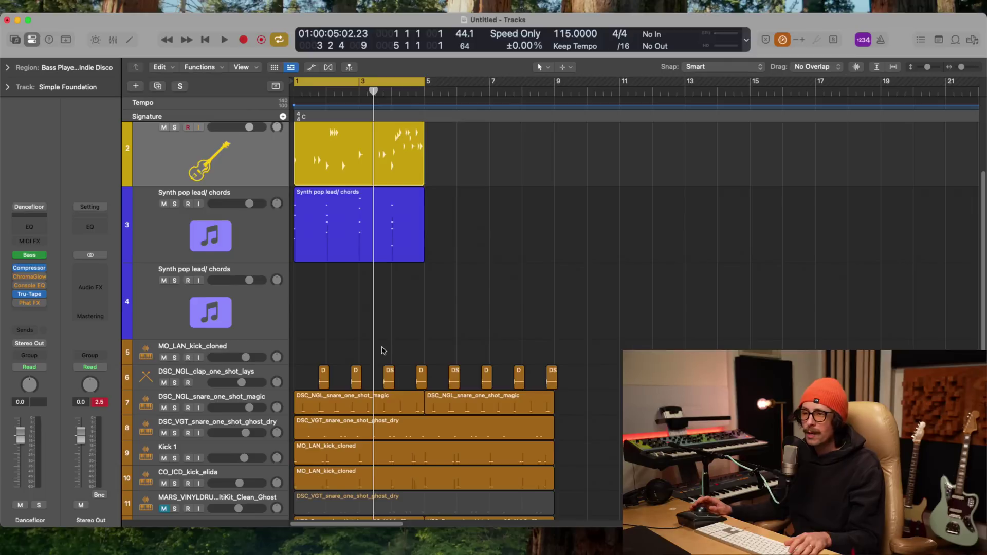
scroll(367, 288, up, 10)
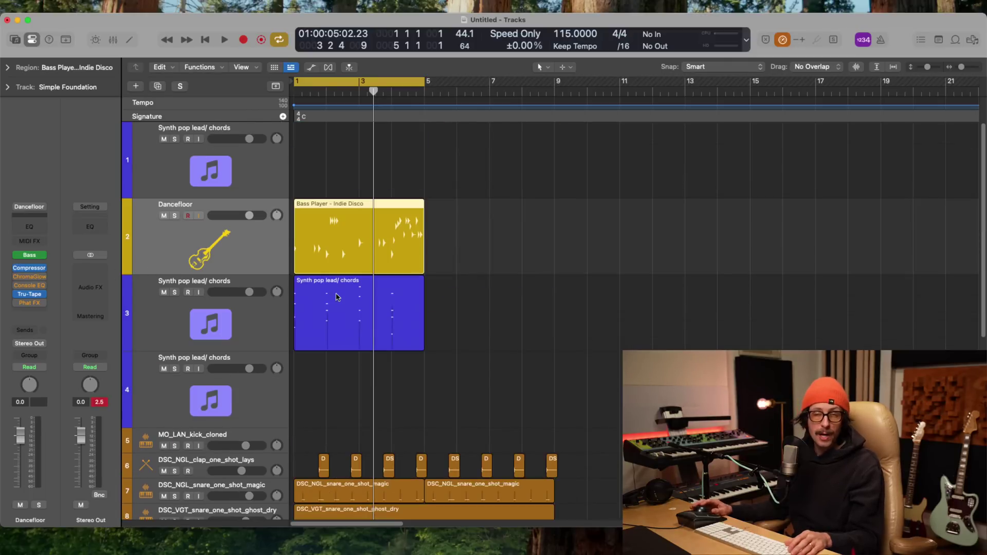
scroll(480, 331, down, 4)
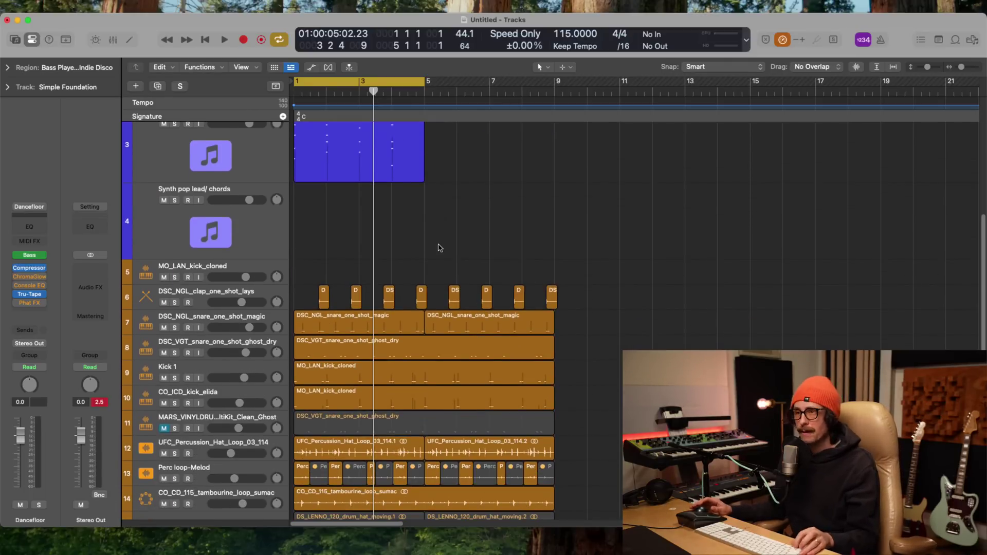
scroll(411, 242, up, 4)
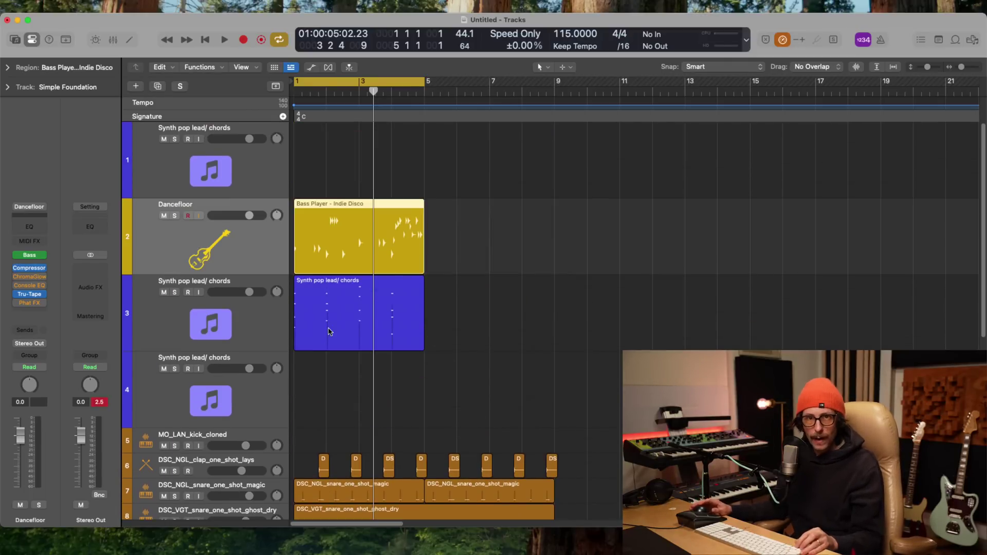
scroll(350, 426, down, 8)
scroll(427, 319, down, 5)
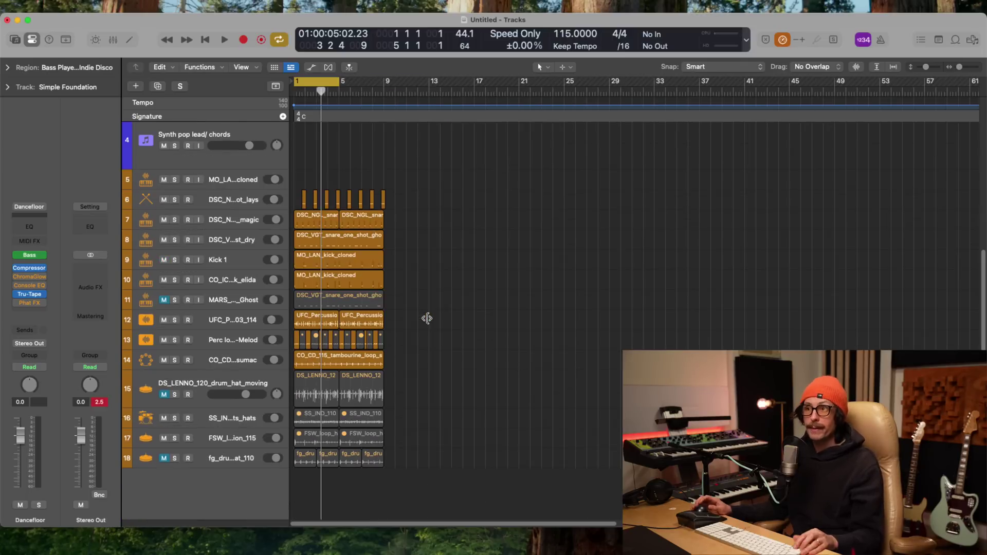
click(215, 323)
shift+click(233, 360)
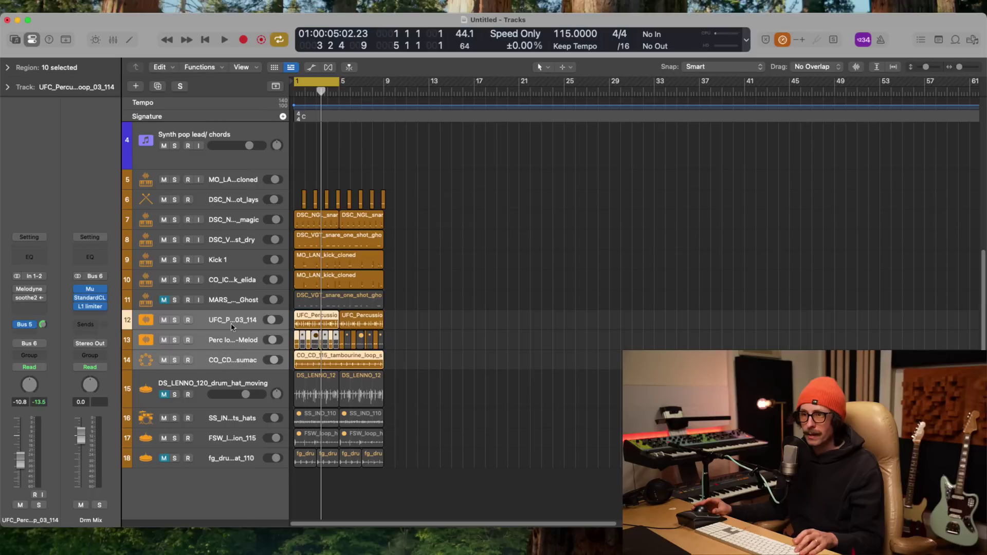
drag(233, 311, 235, 294)
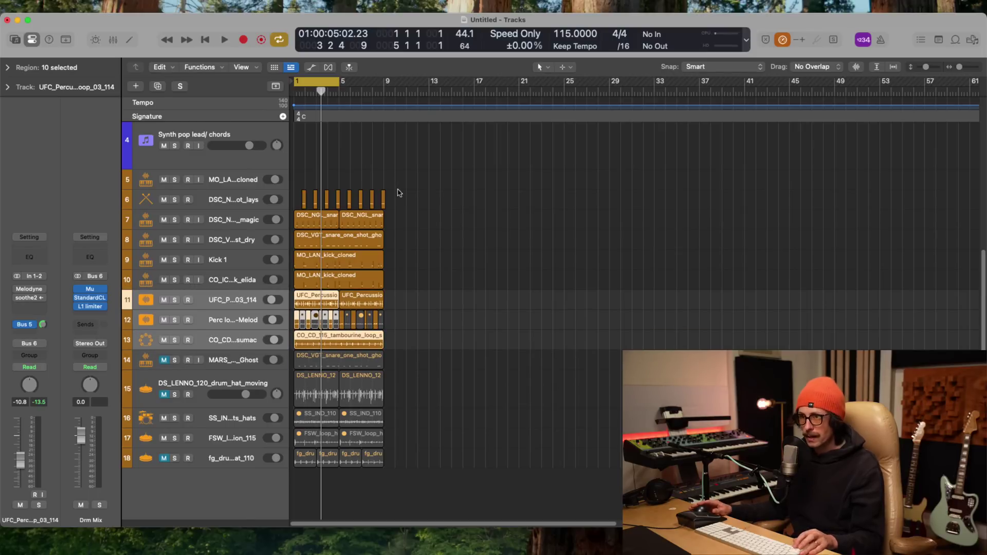
- Extend the cycle range to bar 9 and select all regions on the active drum tracks, from the clap to the tambourine loop
shift+click(224, 198)
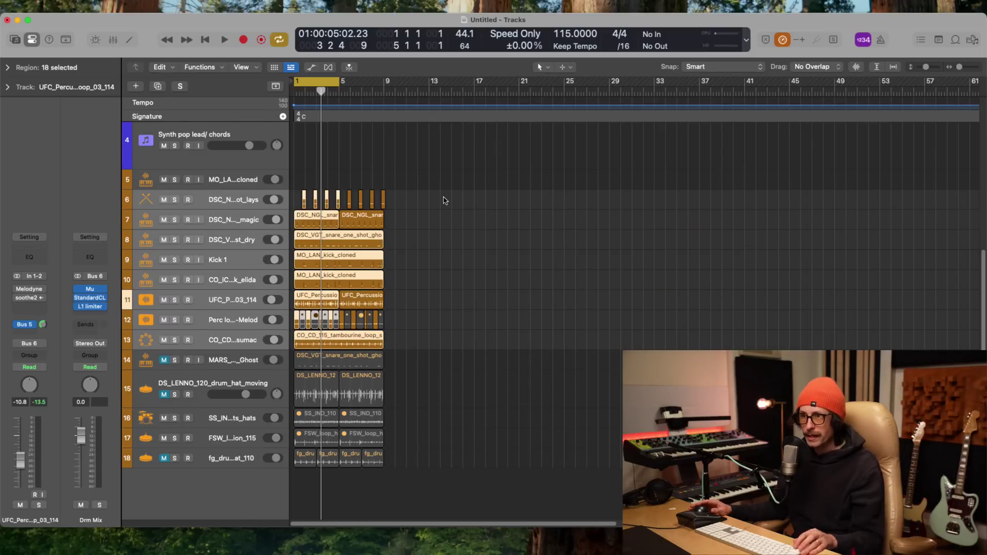
drag(445, 201, 294, 388)
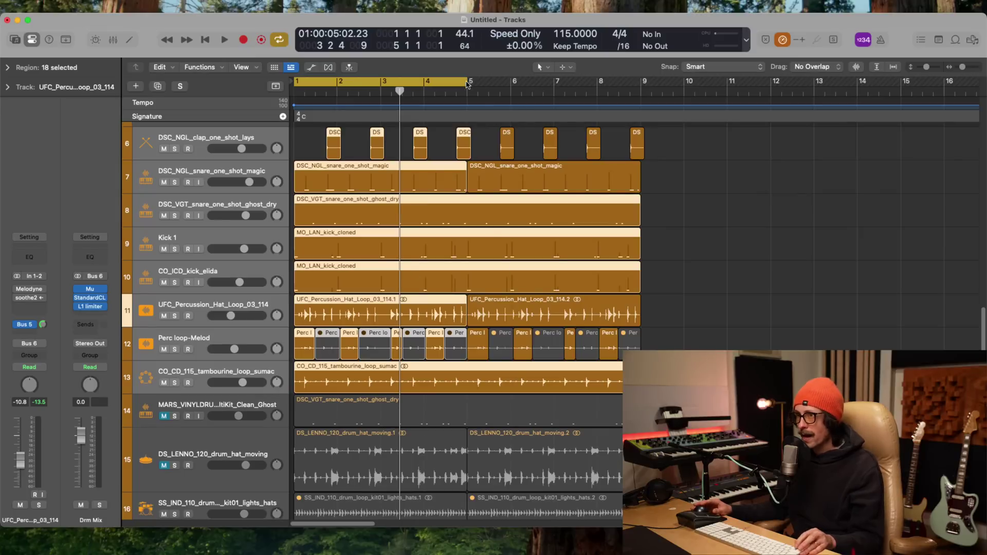
drag(467, 85, 643, 85)
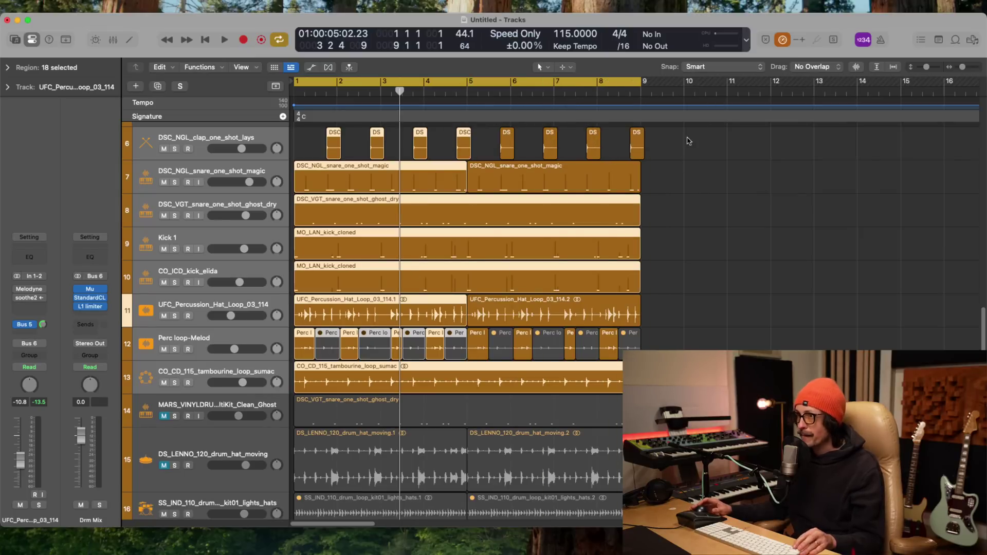
shift+click(226, 374)
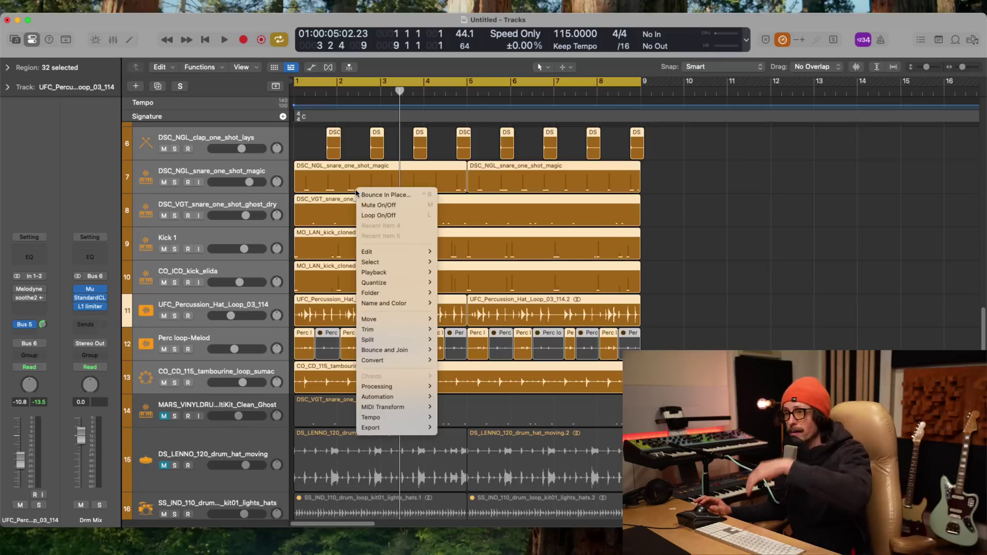
- Bounce the selected drum regions in place to one file on a new track named Drum mix, leaving the source regions unmuted
right_click(356, 189)
click(389, 194)
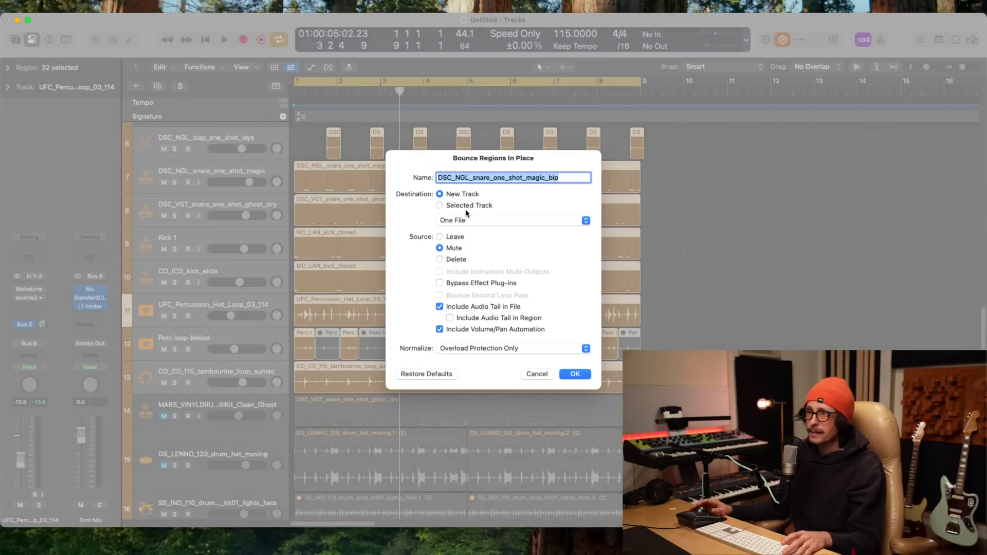
click(440, 237)
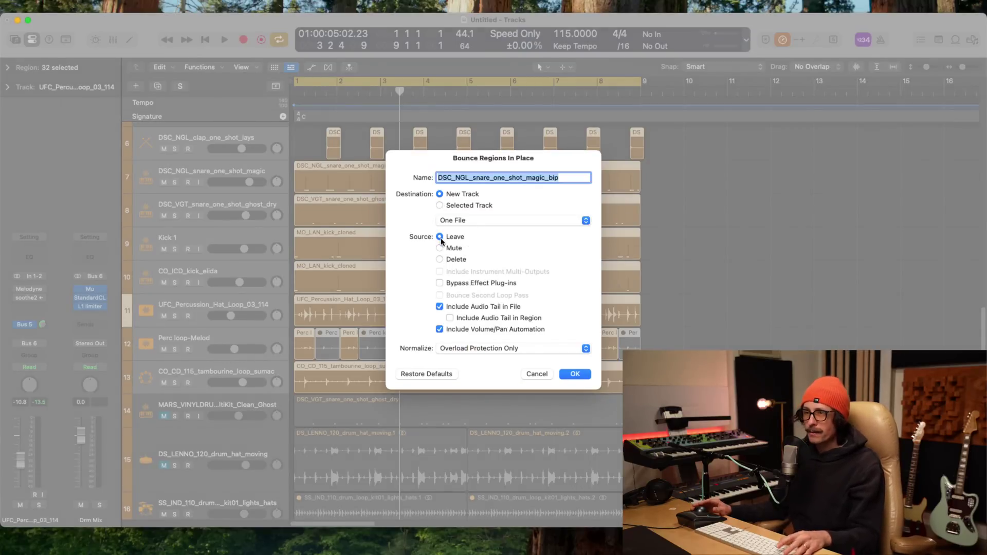
text(Drum mix)
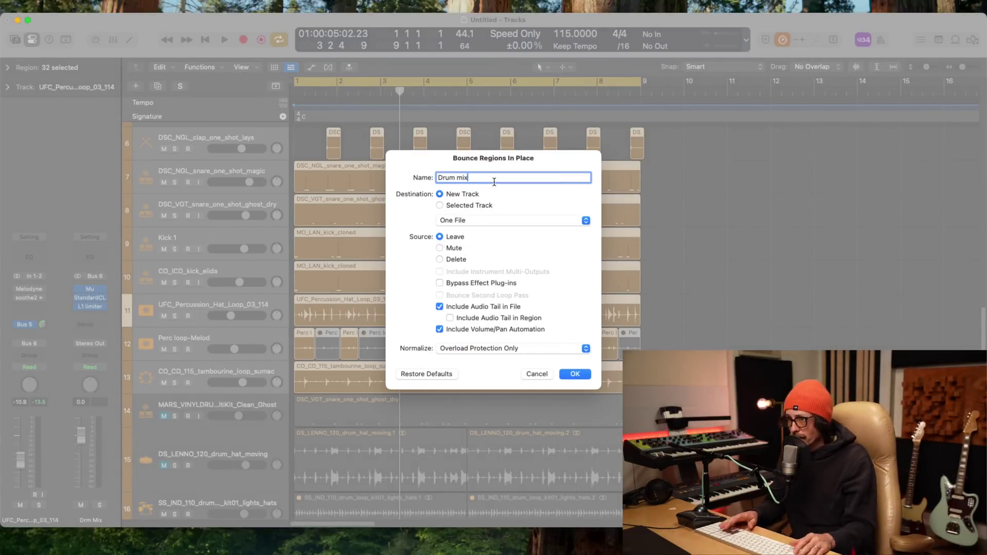
key(Return)
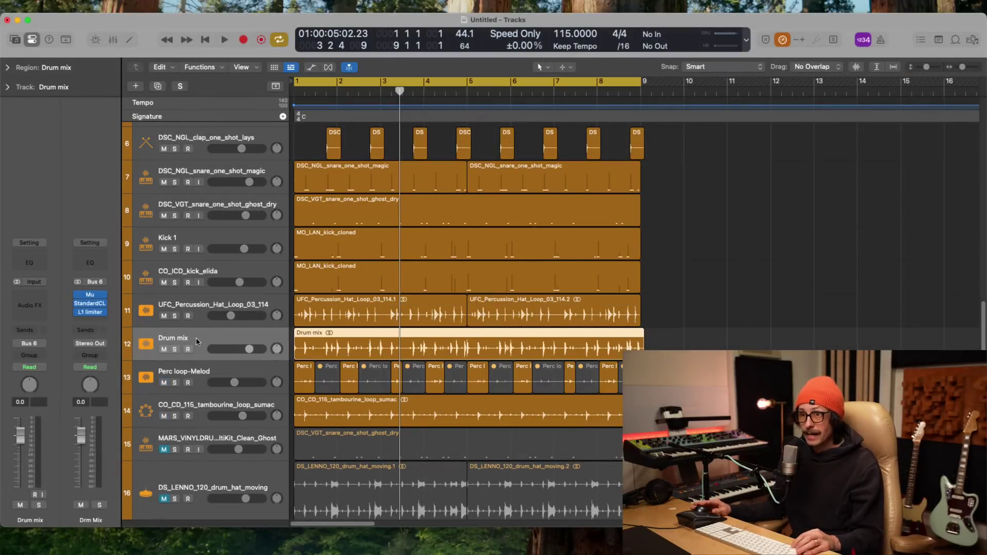
- Solo the Drum mix track and listen to its opening from bar 1
click(176, 349)
key(Return)
key(space)
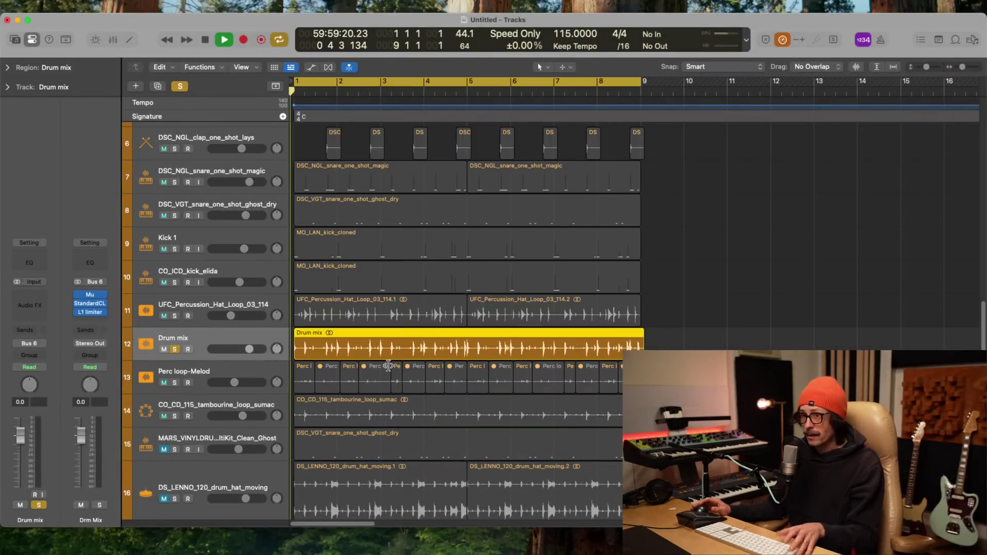
key(space)
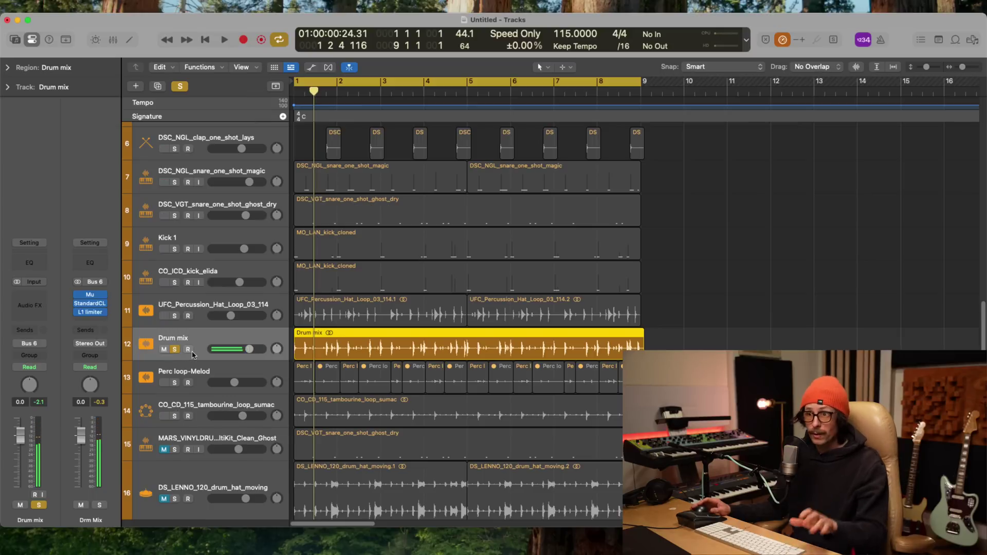
- Move the Drum mix track above the clap track and take it out of solo
drag(187, 351, 188, 135)
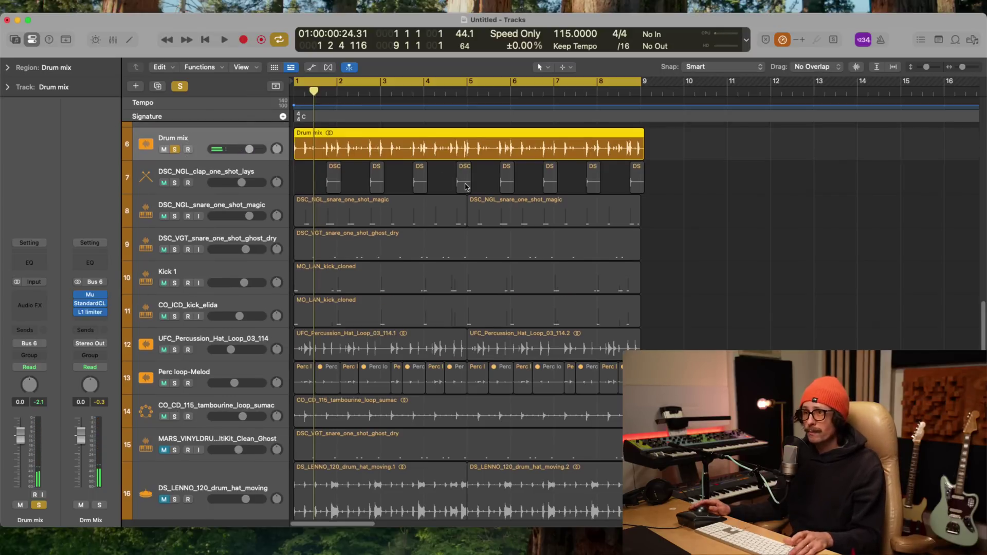
scroll(174, 257, up, 3)
click(175, 273)
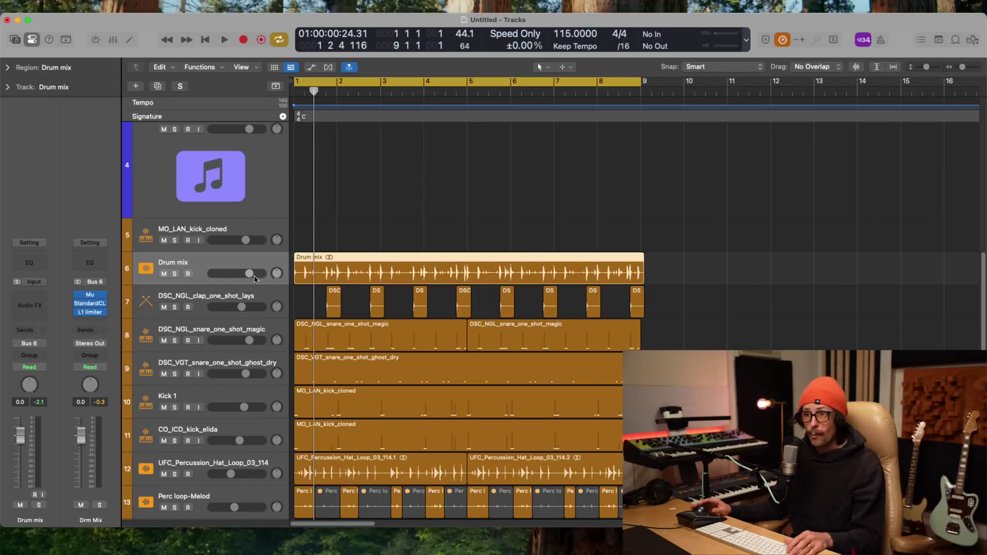
- Lower the Drum mix track's volume to -12.4 dB and insert a stereo StandardCLIP plug-in on it
drag(255, 279, 235, 280)
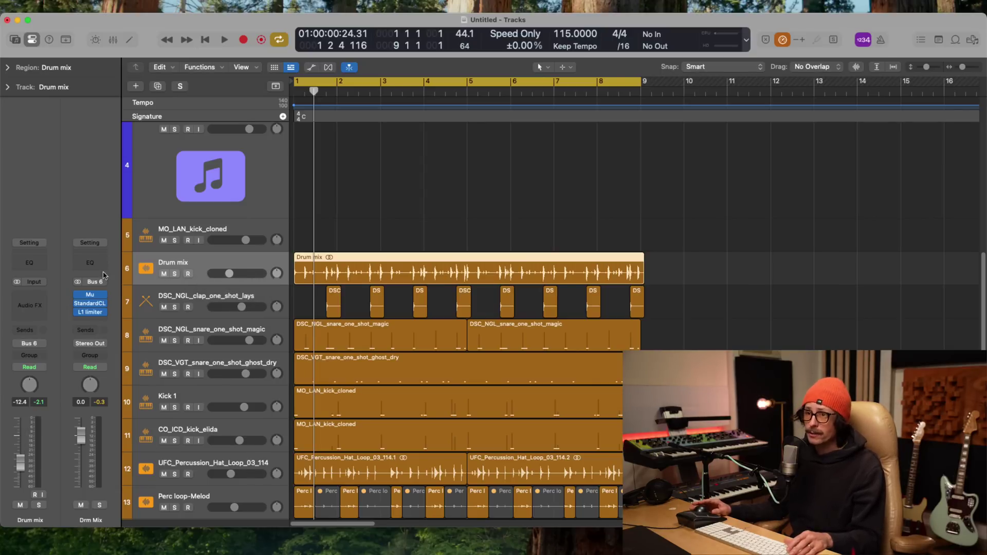
click(26, 296)
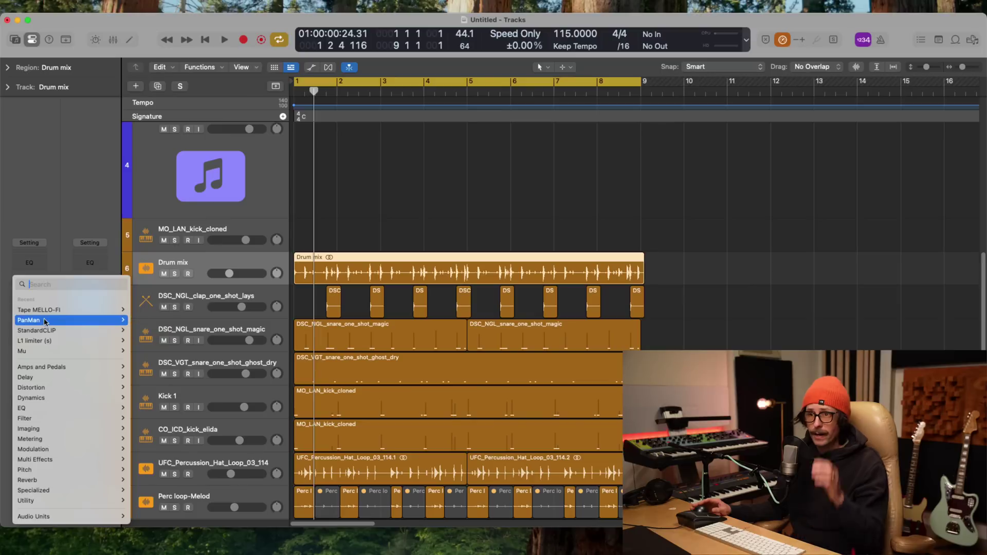
mouse_move(46, 336)
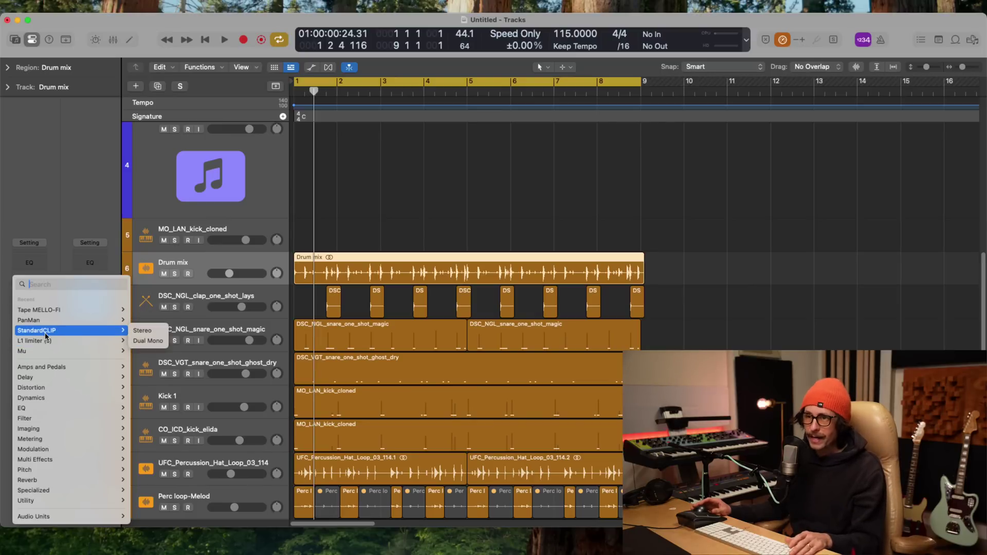
click(142, 330)
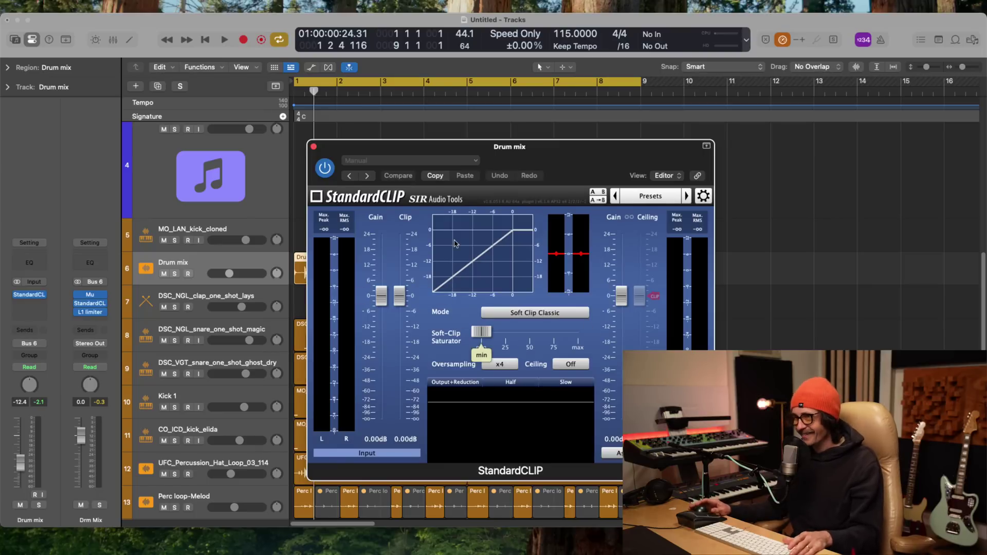
- Set StandardCLIP to Hard Clip with 5.60 dB gain and -2.00 dB clip, close it, and lower the Drum mix track to -18.0 dB
click(513, 313)
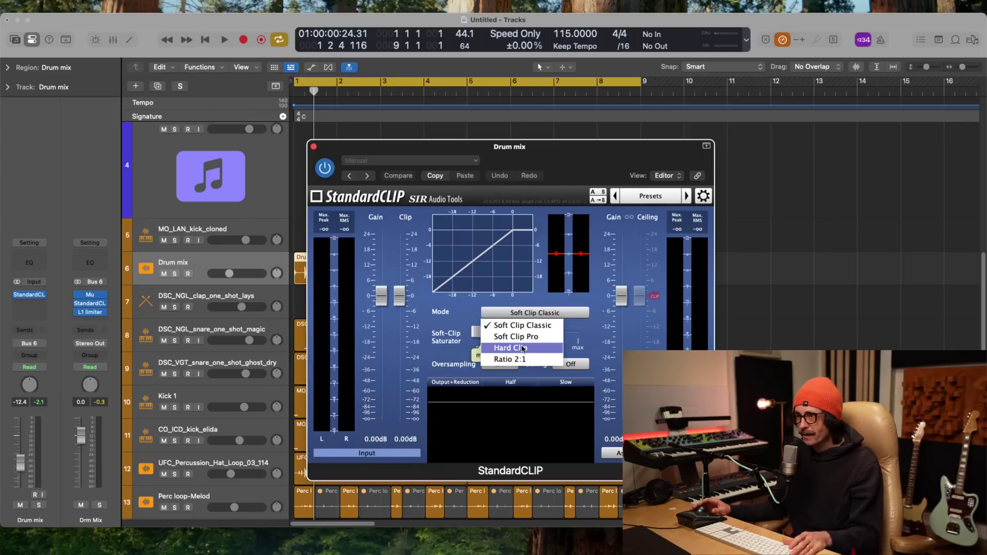
click(524, 348)
mouse_move(380, 296)
mouse_down()
mouse_move(382, 317)
mouse_move(382, 281)
mouse_move(398, 302)
mouse_up()
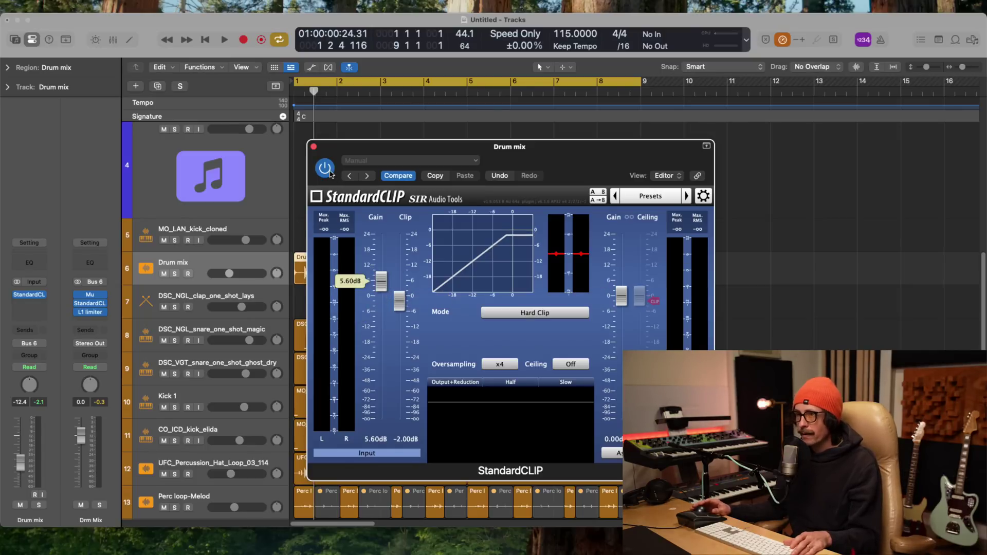
click(500, 364)
click(496, 229)
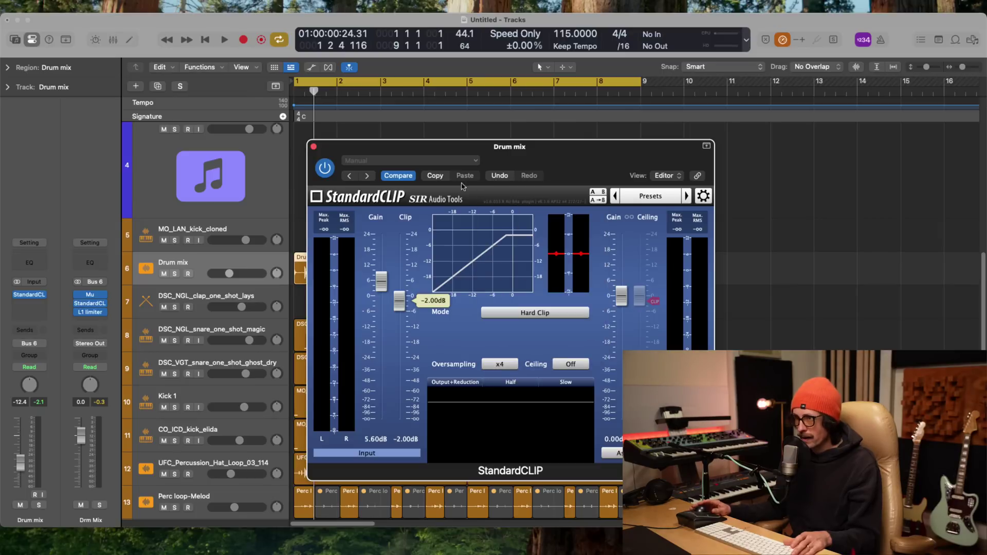
click(313, 146)
drag(227, 278, 211, 276)
- Open the Indie Disco bass region in the Session Player editor and make it follow the rhythm of the Drum mix track
scroll(369, 281, up, 6)
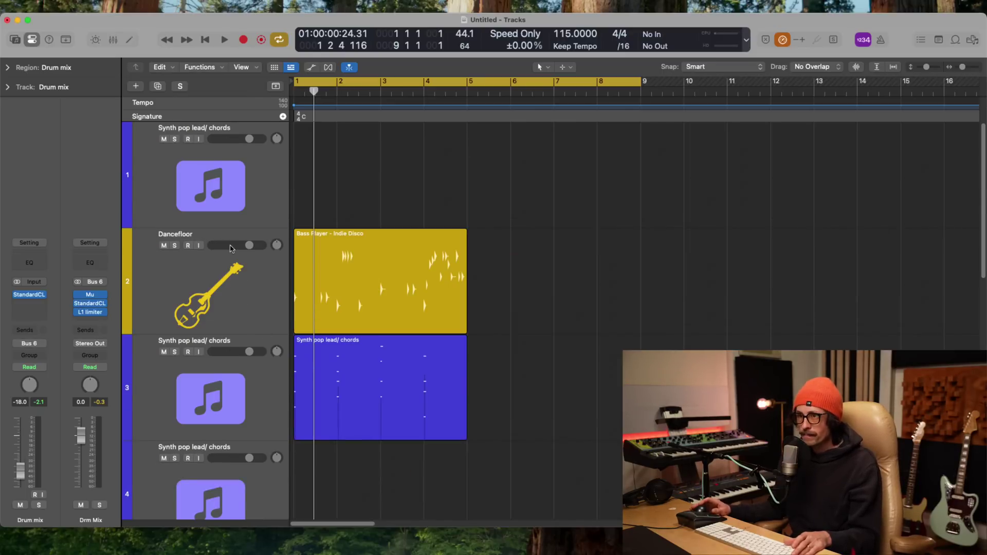
click(375, 264)
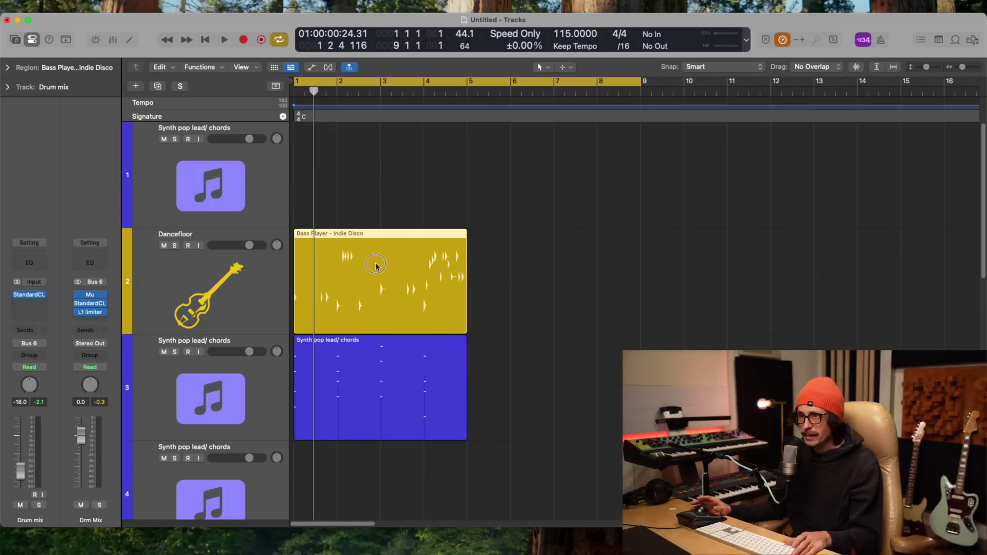
double_click(352, 297)
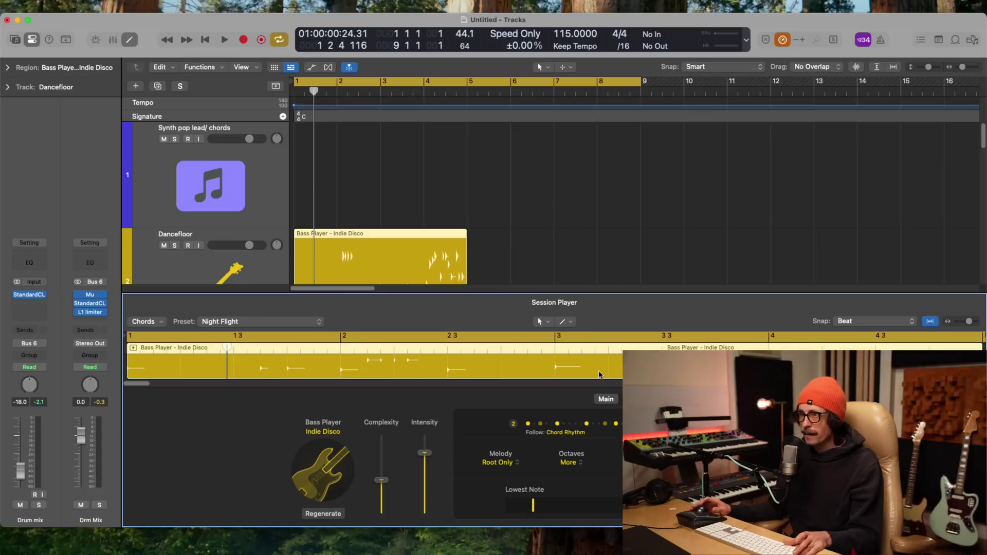
click(574, 433)
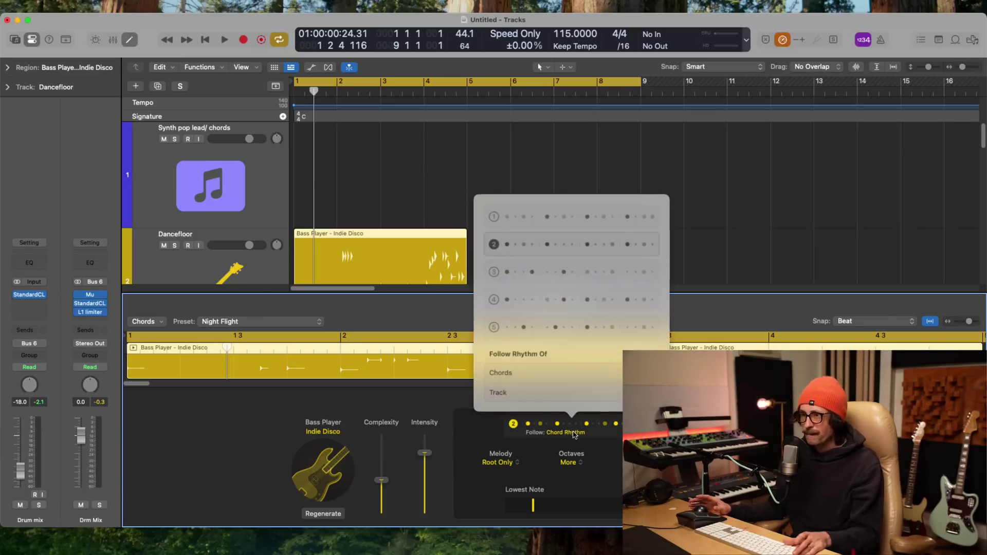
click(637, 392)
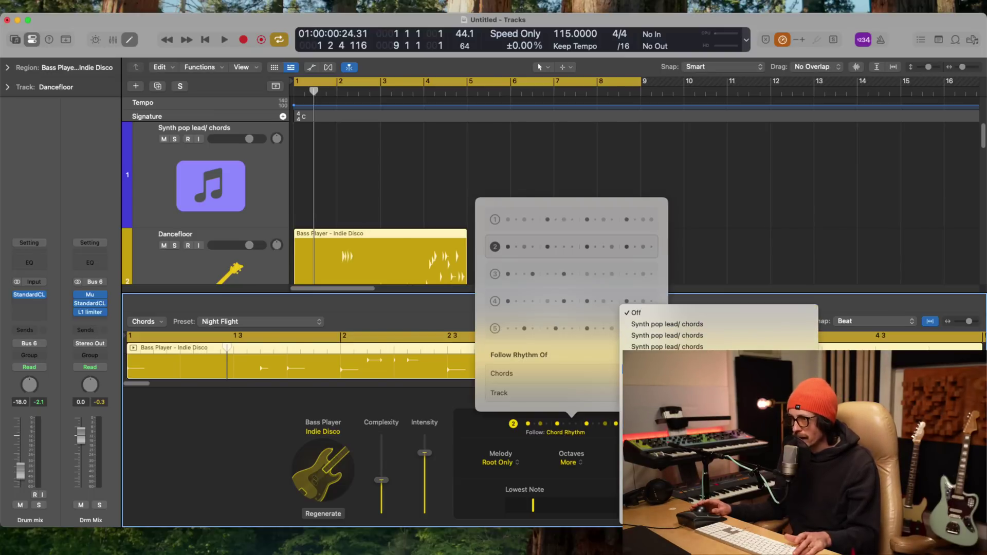
click(668, 369)
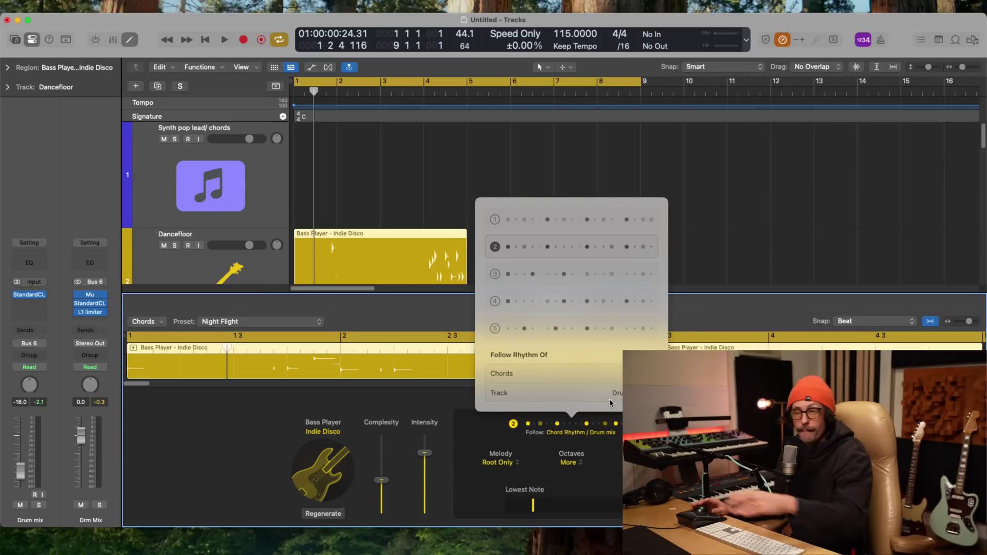
click(488, 447)
- Raise the bass player's complexity to slightly above the middle, with Octaves set to Some and Melody set to Some Notes
drag(381, 480, 382, 468)
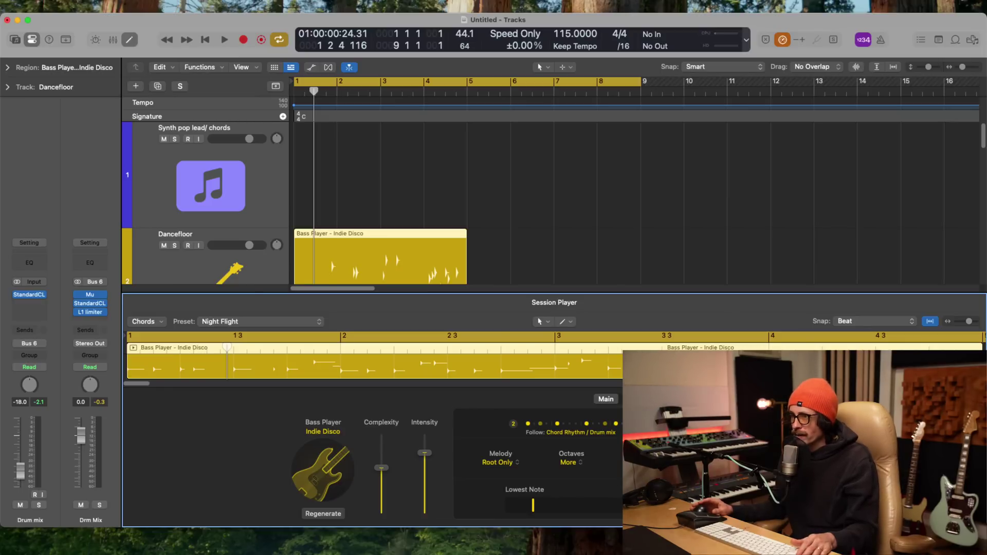
click(568, 463)
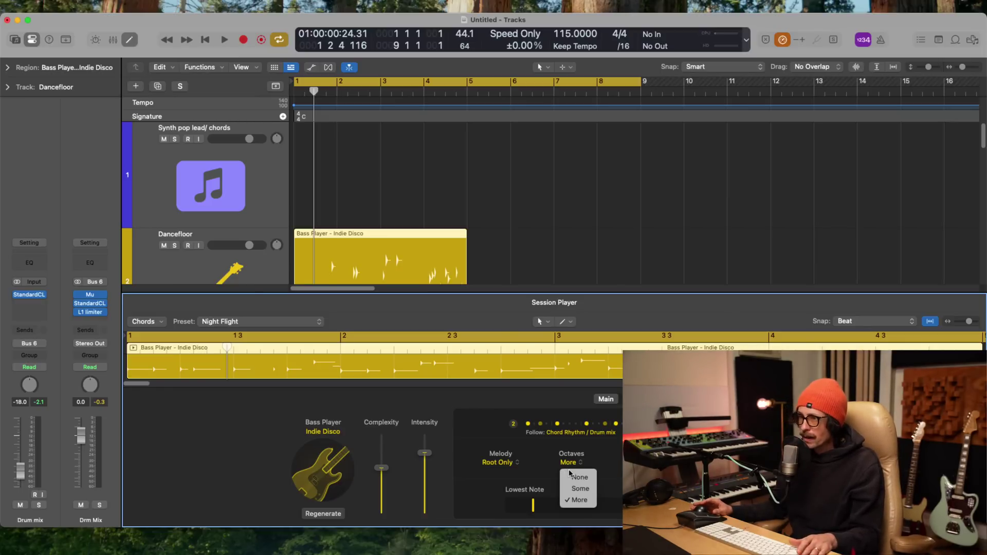
click(573, 491)
click(508, 462)
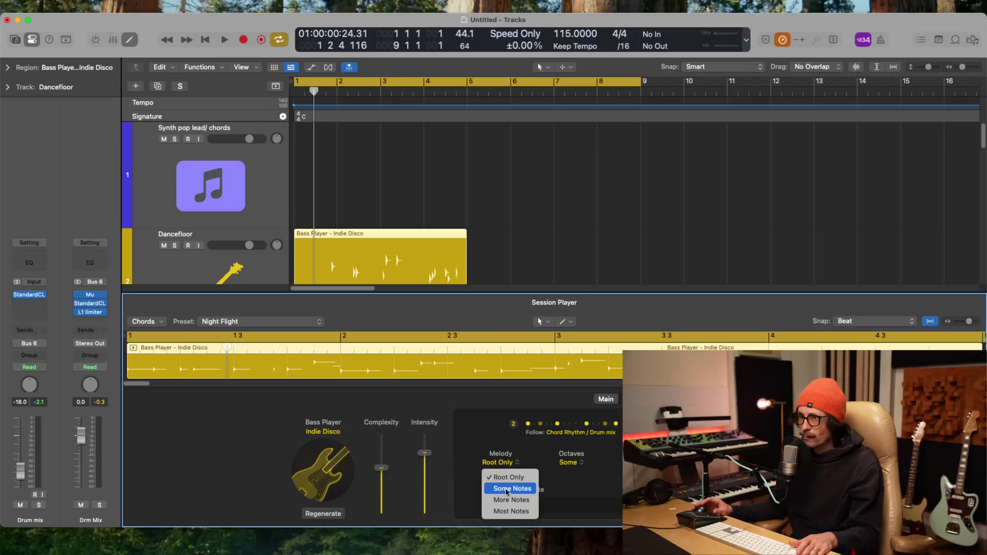
click(510, 488)
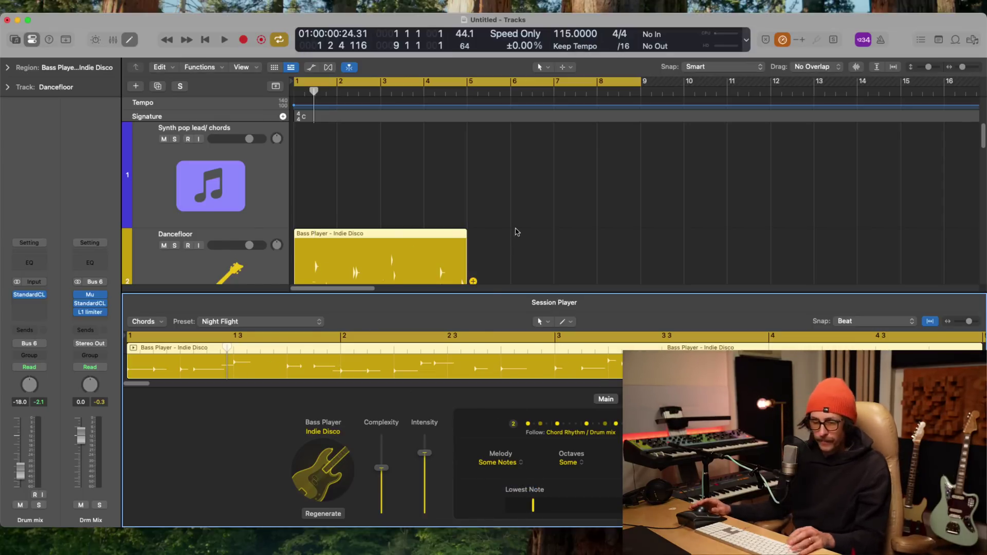
- Close the Session Player editor and extend the Bass Player region on the Dancefloor track to bar 9
key(e)
key(z)
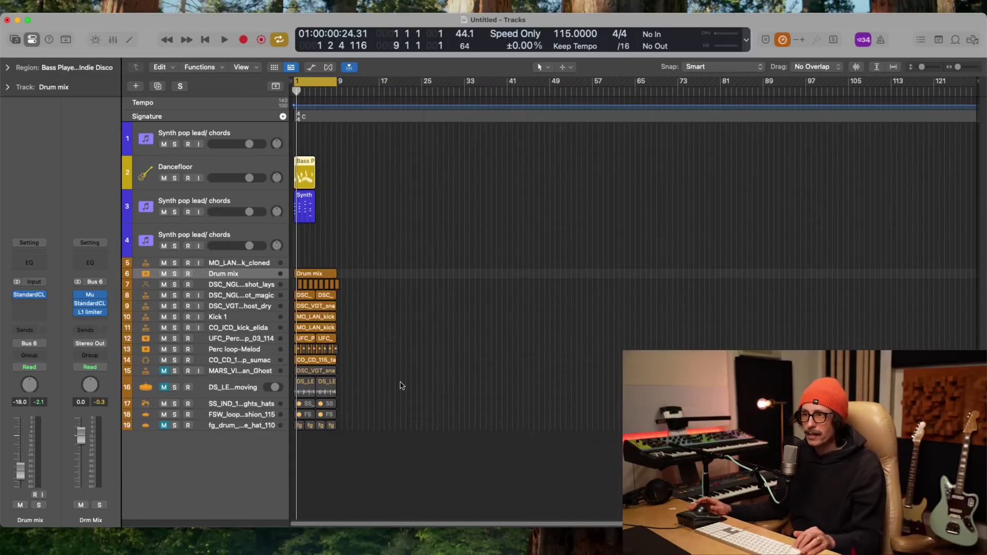
key(z)
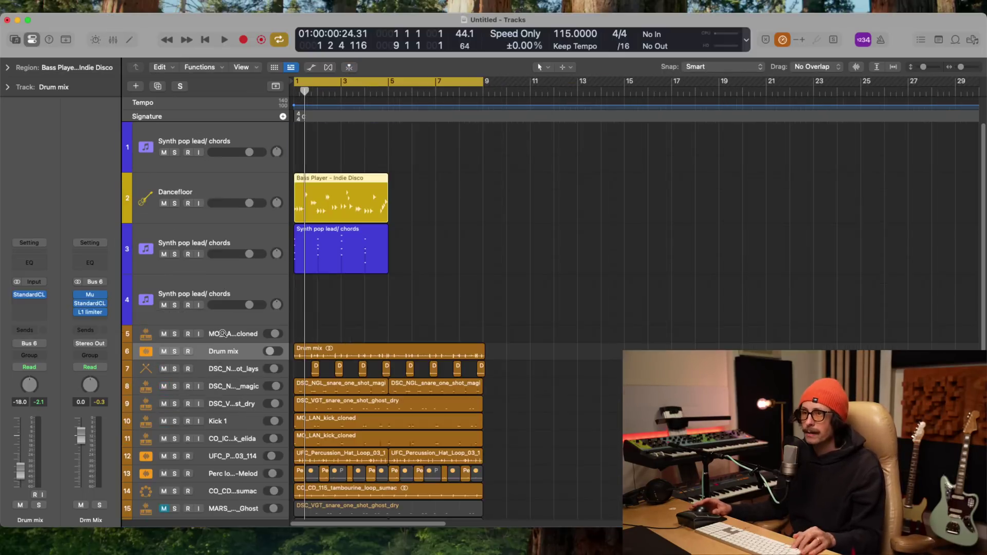
drag(383, 214, 476, 204)
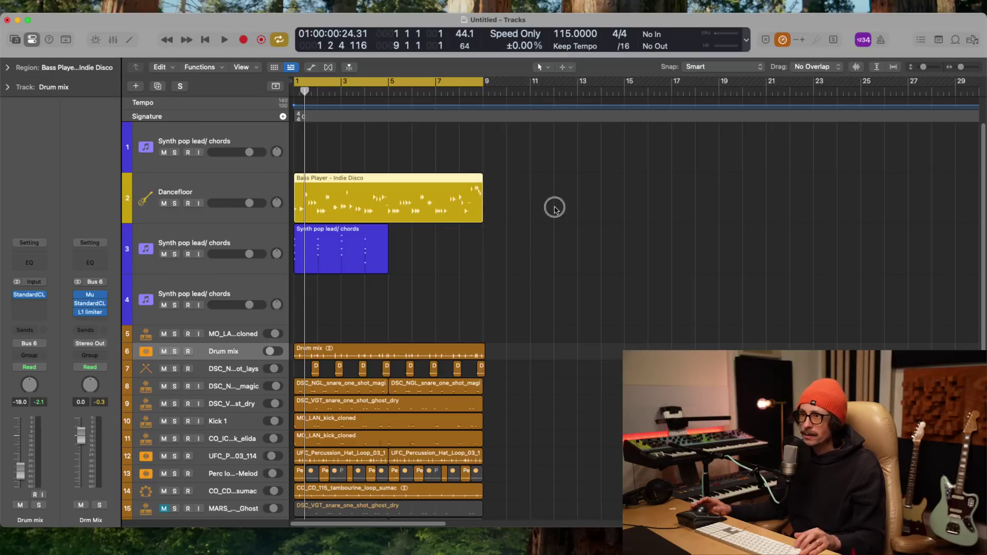
- Select the Dancefloor track and play the arrangement from the start to hear the bass with the drums and chords
key(z)
click(229, 168)
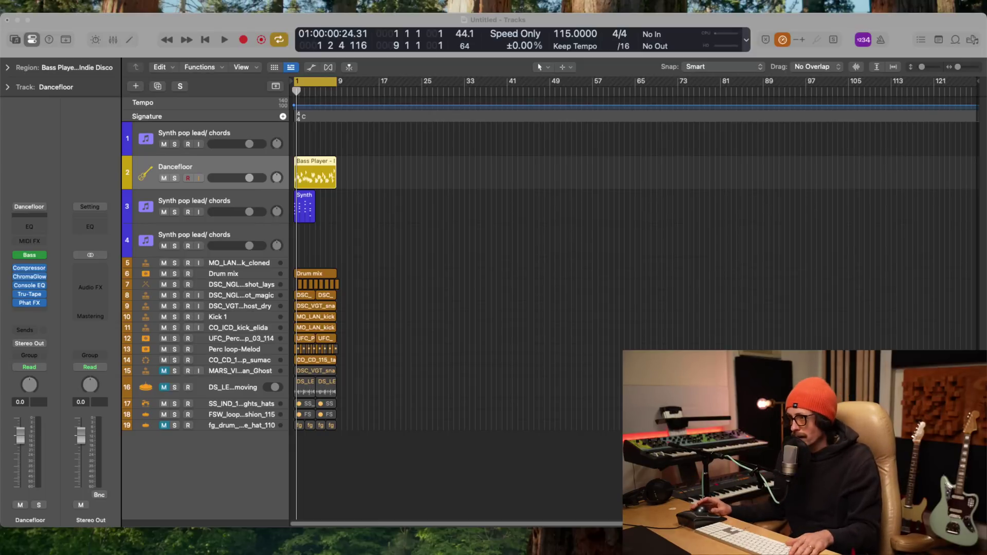
click(811, 330)
key(space)
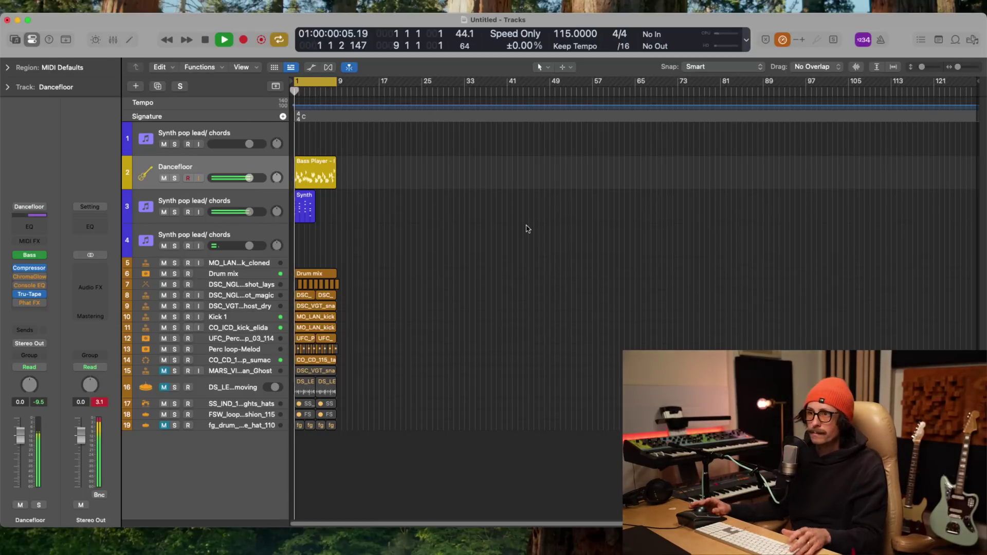
drag(379, 159, 291, 434)
key(z)
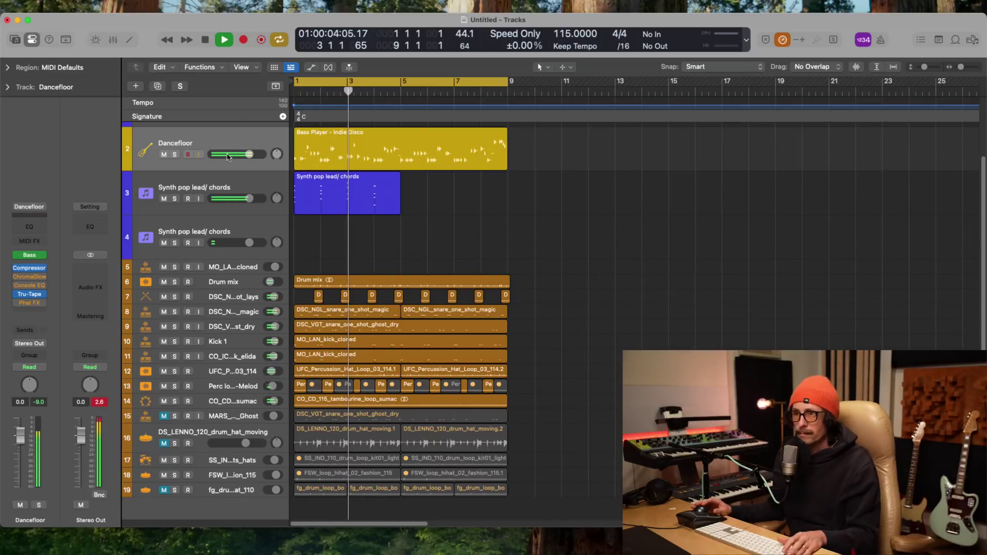
click(818, 164)
key(space)
- Turn off Low Latency Mode so all plug-ins on the Dancefloor track are active
key(super+Tab)
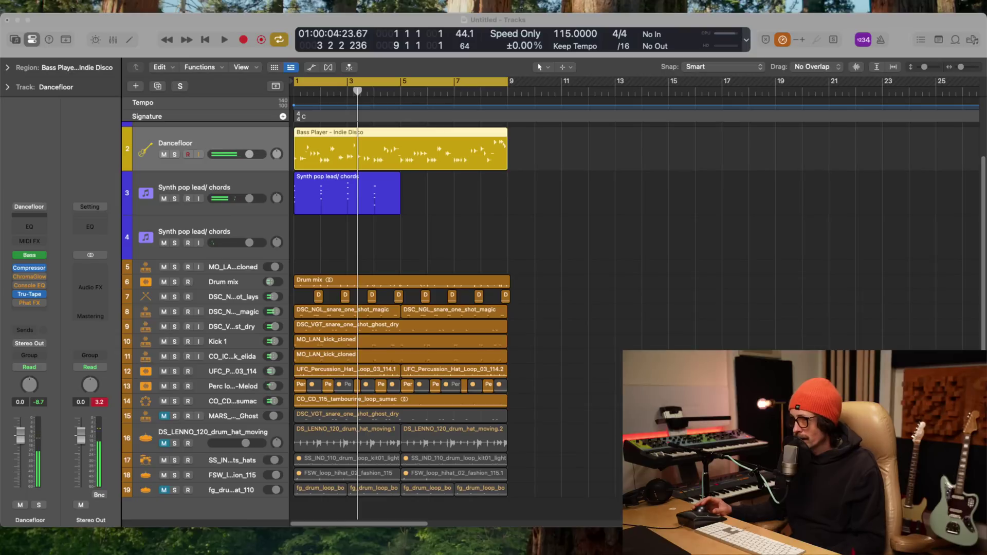
click(803, 316)
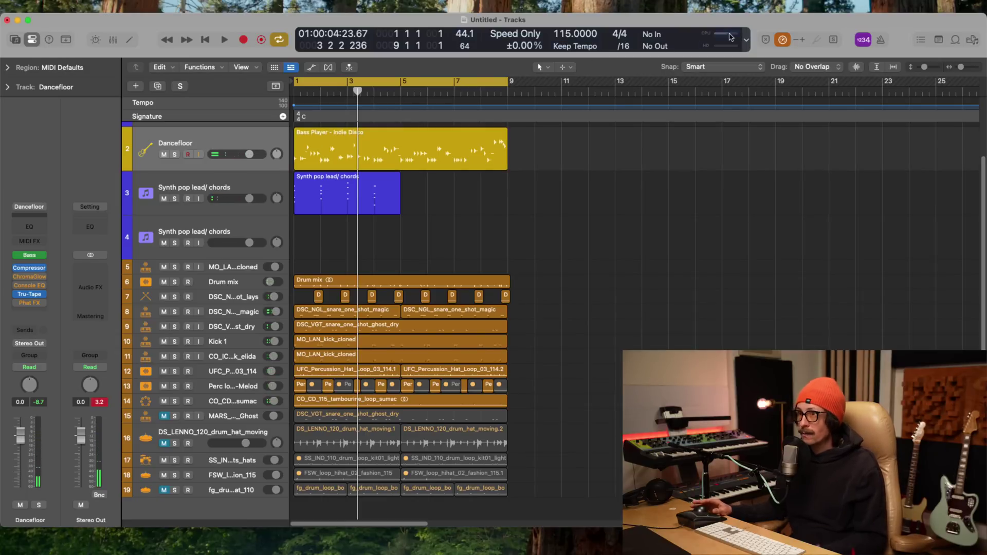
click(781, 40)
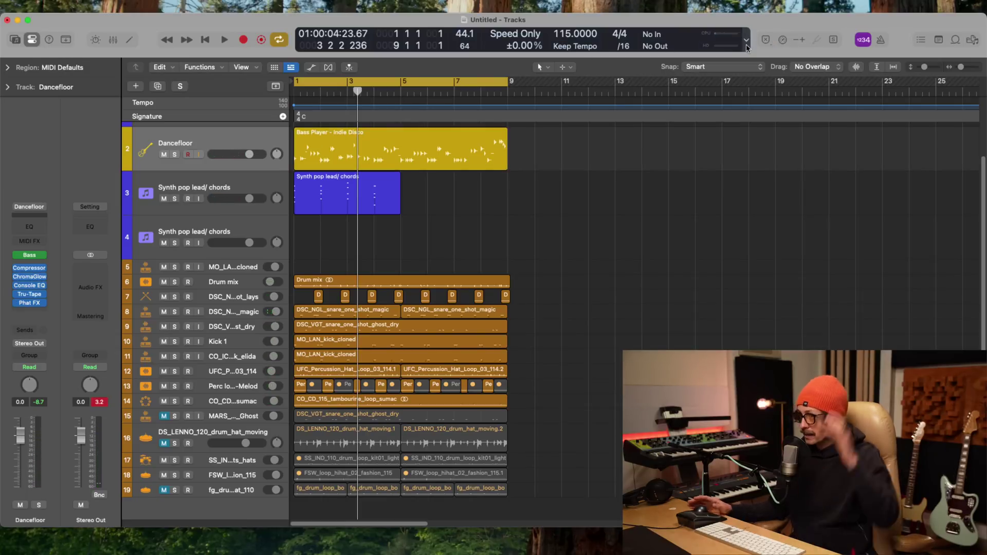
- Select tracks 3 to 19 and lower their mixer faders together by 2.8 dB
click(216, 185)
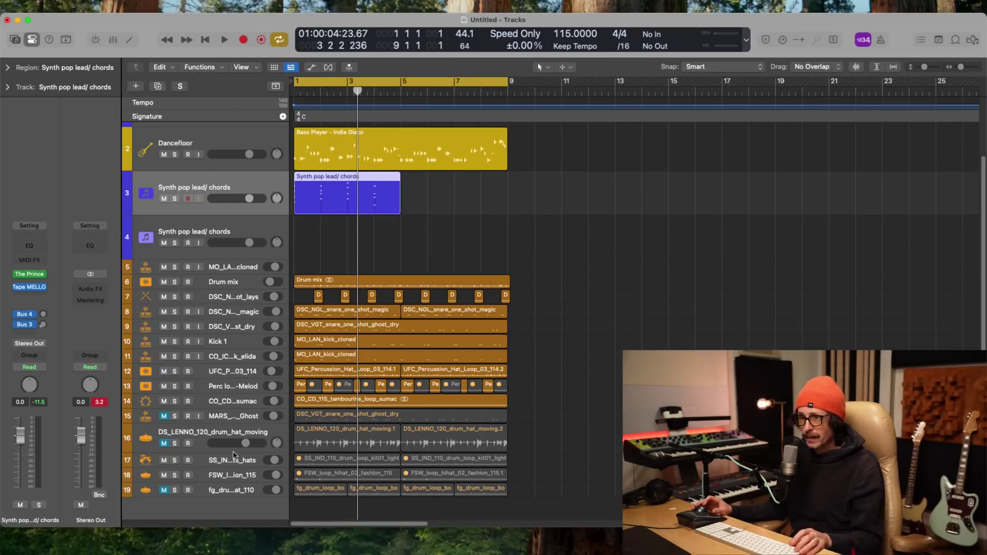
key(super+a)
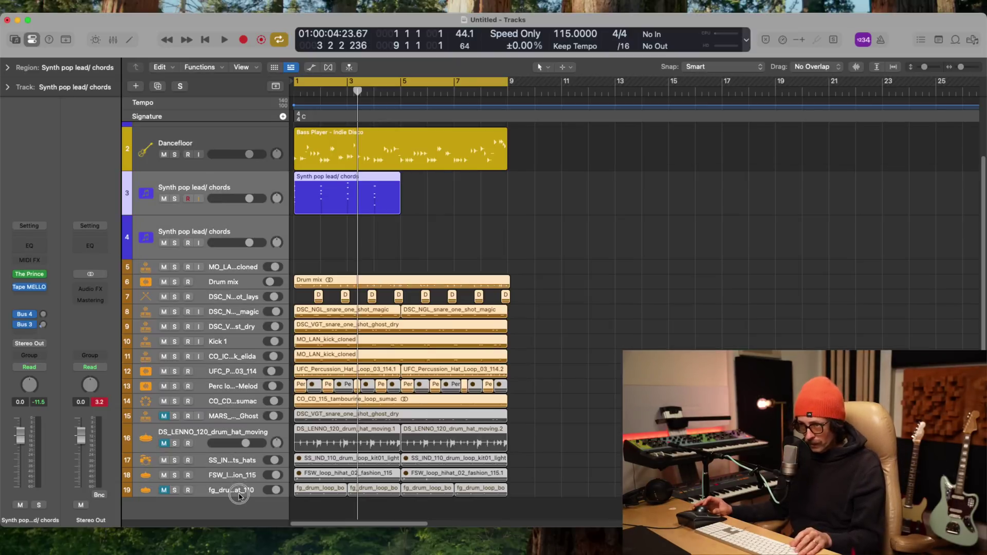
key(x)
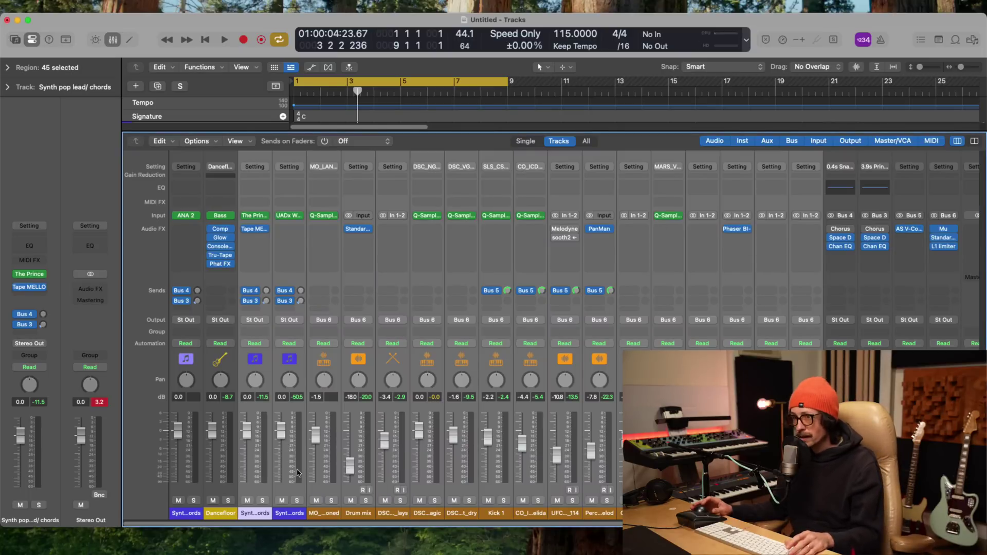
drag(243, 433, 244, 444)
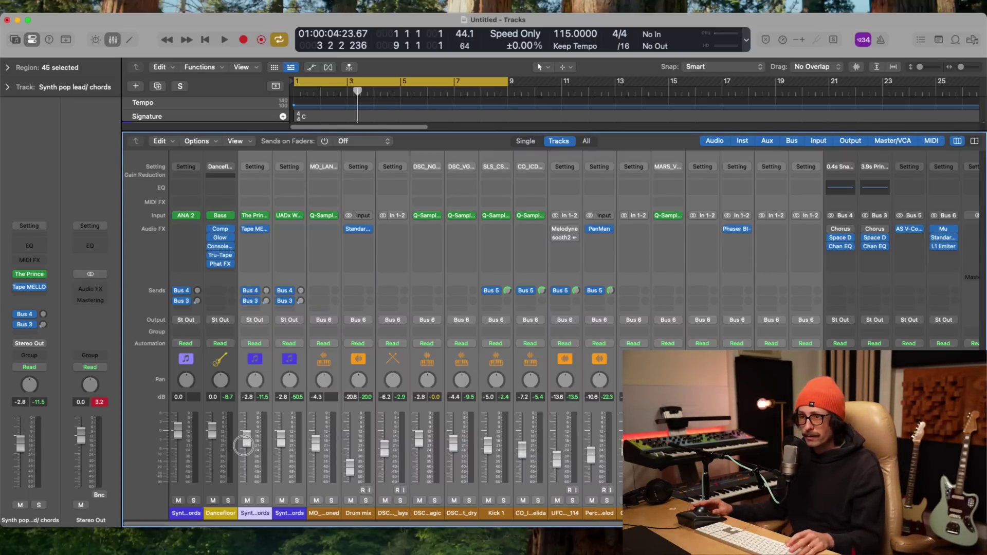
key(x)
- Insert The God Particle plug-in on the Stereo Out channel, finding it with a "cradle" search
drag(242, 146, 242, 173)
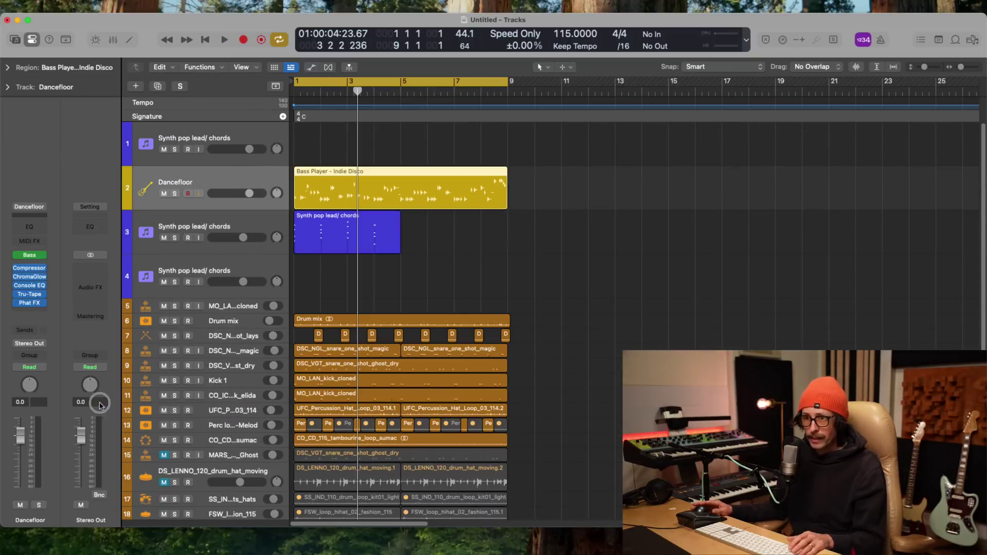
click(90, 270)
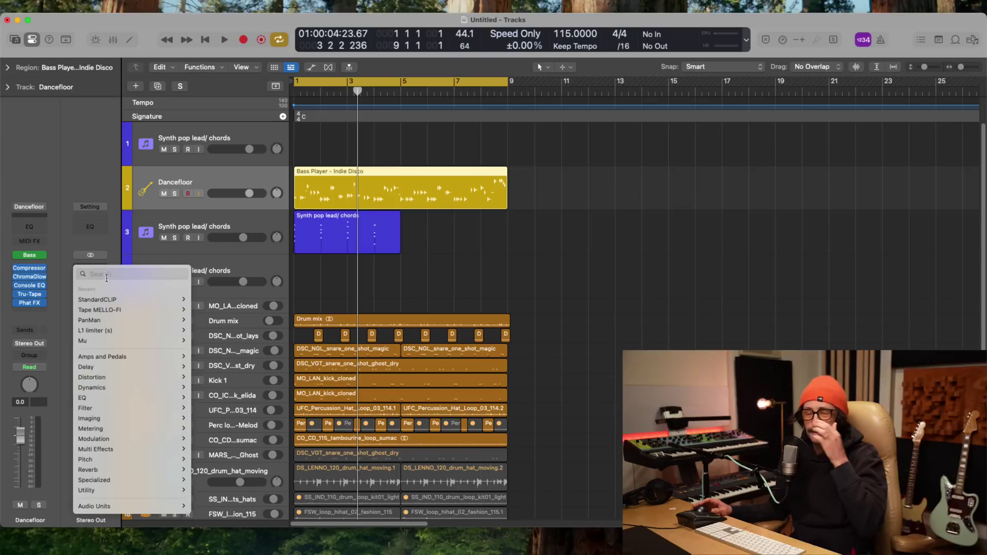
text(cradle)
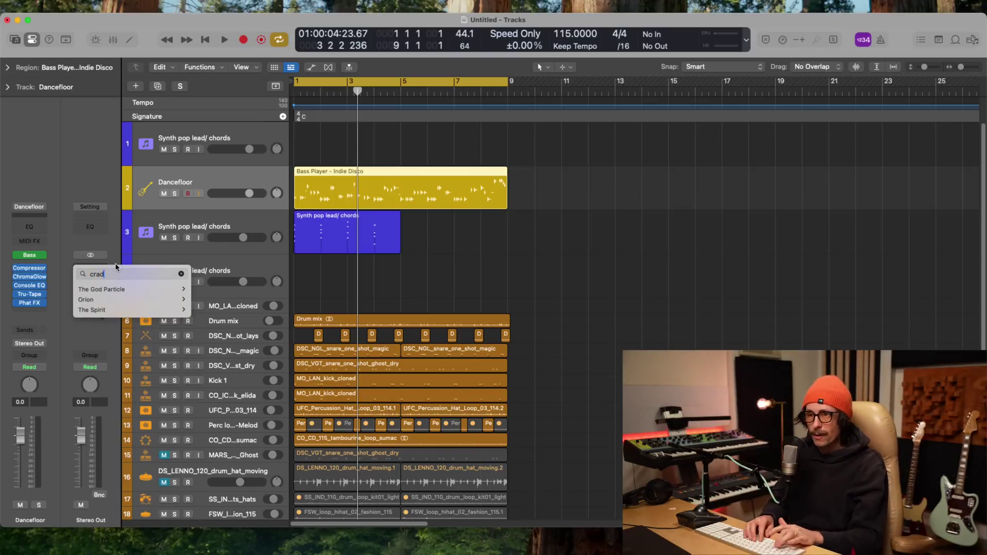
click(112, 289)
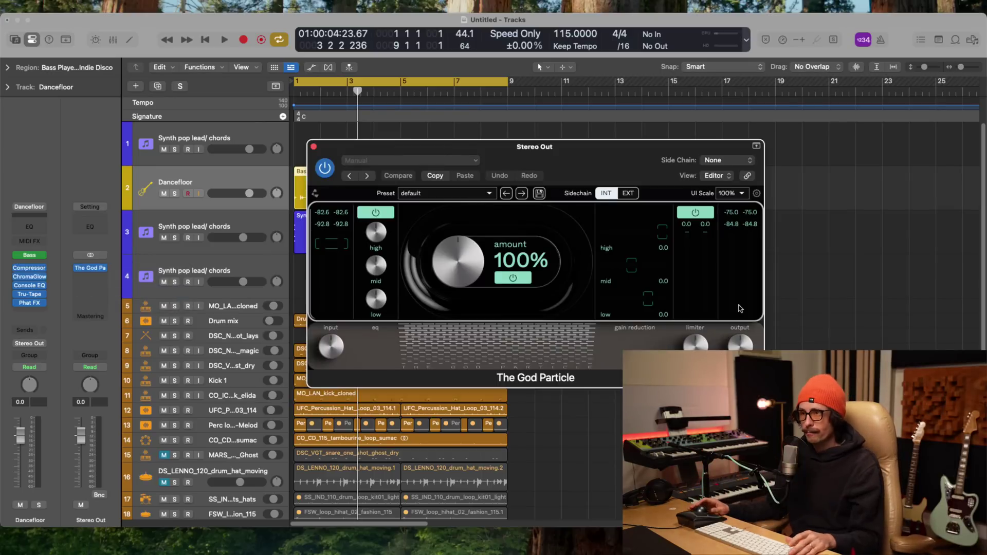
- Set The God Particle's amount to 81% and close the plug-in window
drag(454, 273, 456, 273)
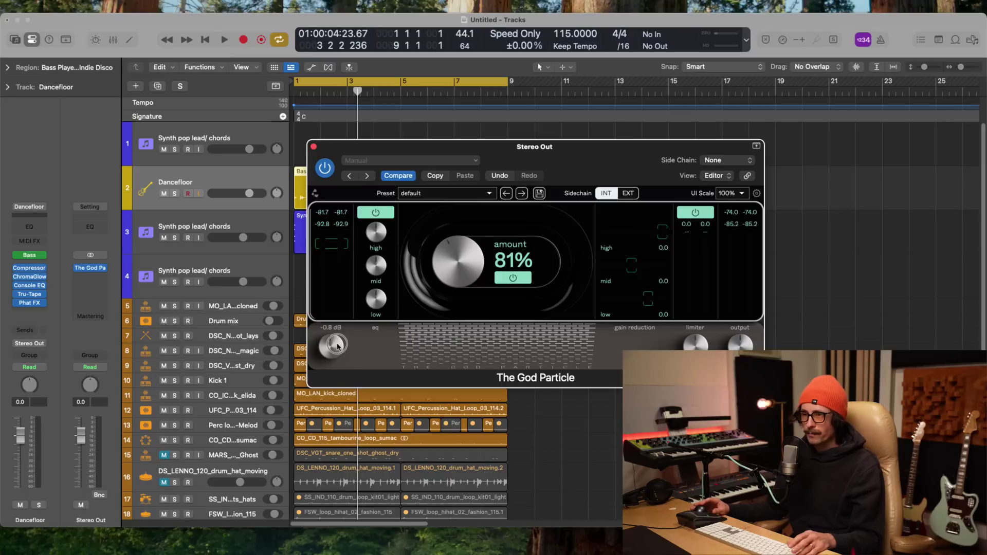
mouse_move(689, 347)
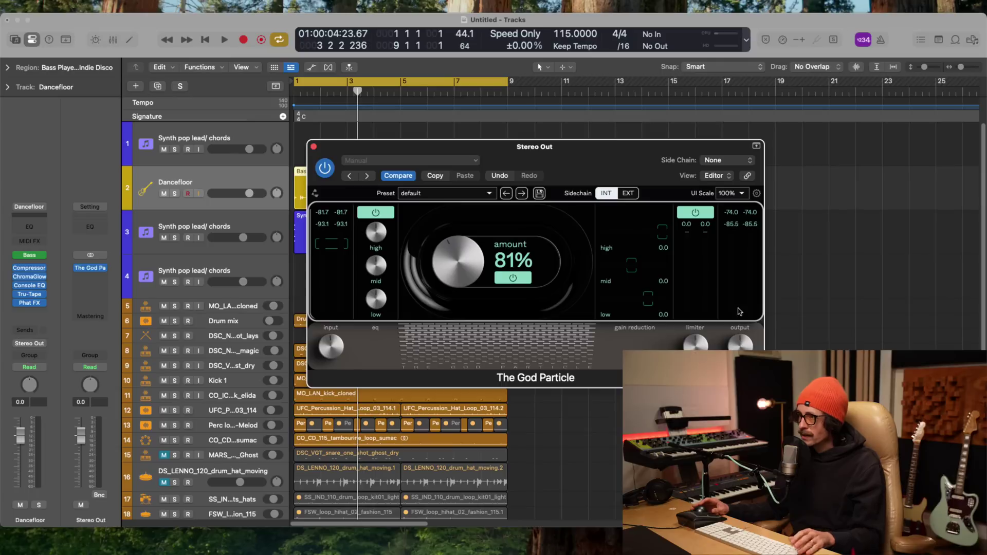
mouse_move(740, 343)
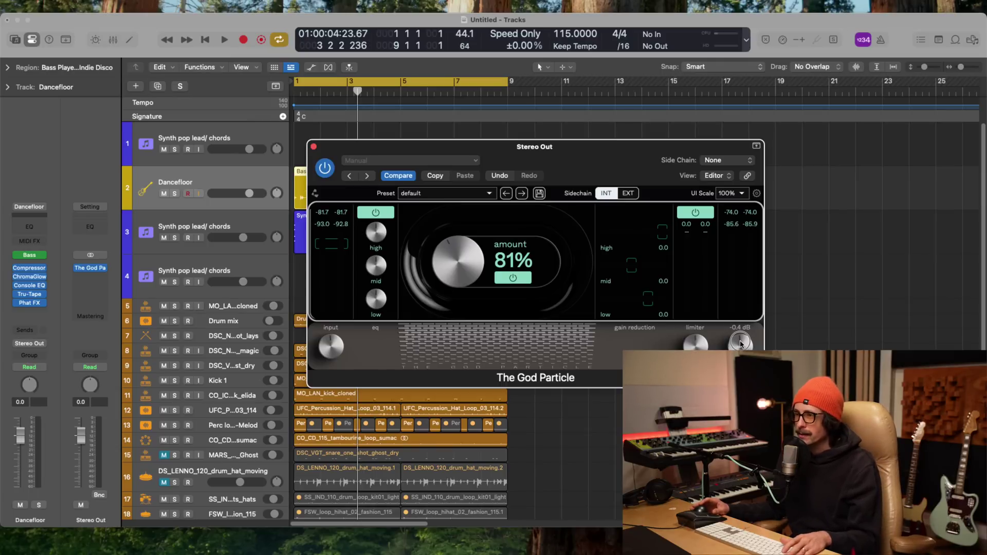
scroll(741, 343, up, 3)
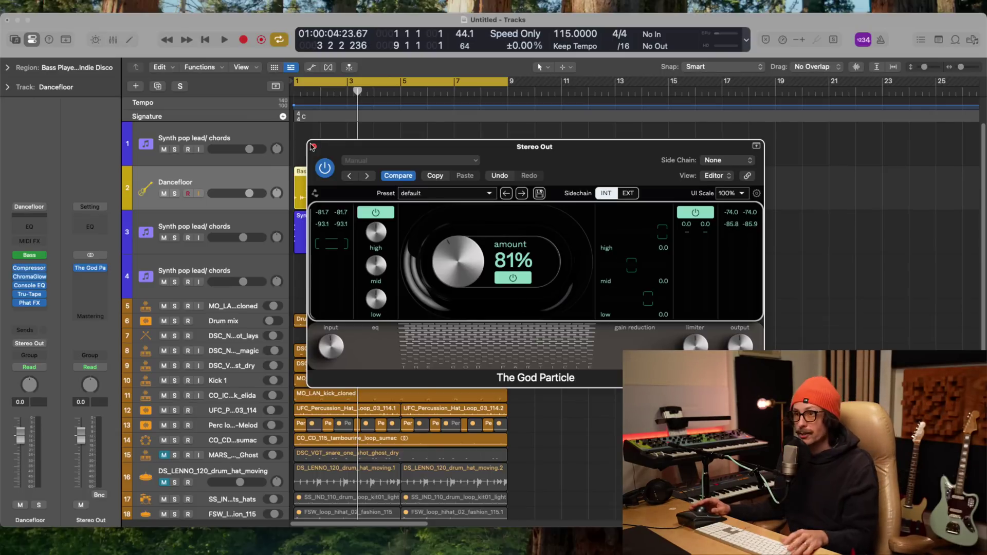
click(313, 147)
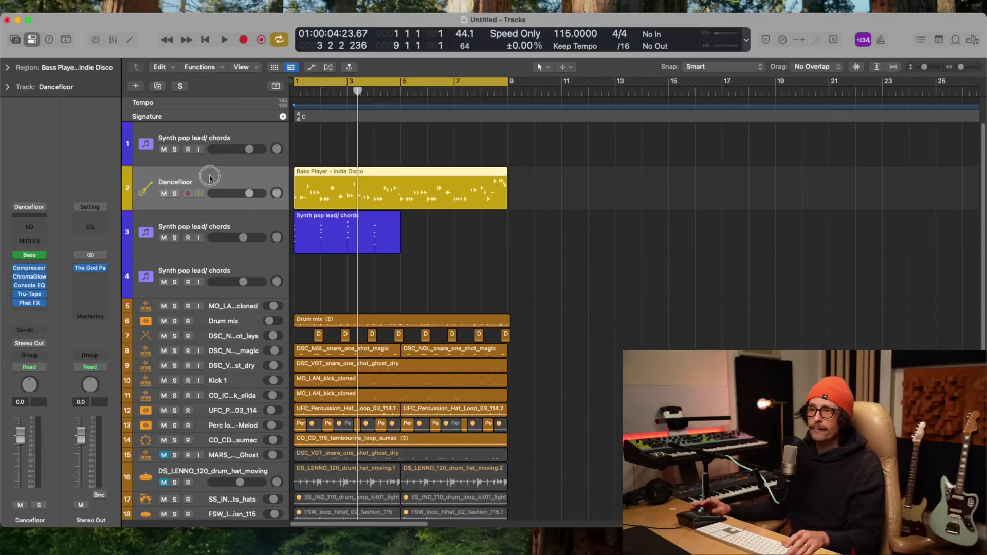
- Switch Low Latency Mode on and back off to compare which Dancefloor plug-ins it bypasses
click(782, 41)
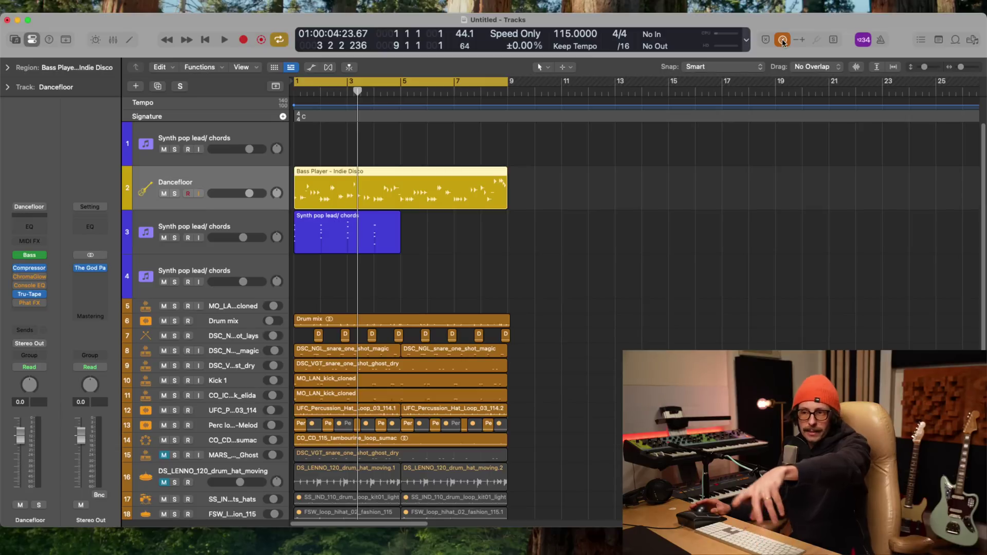
click(782, 40)
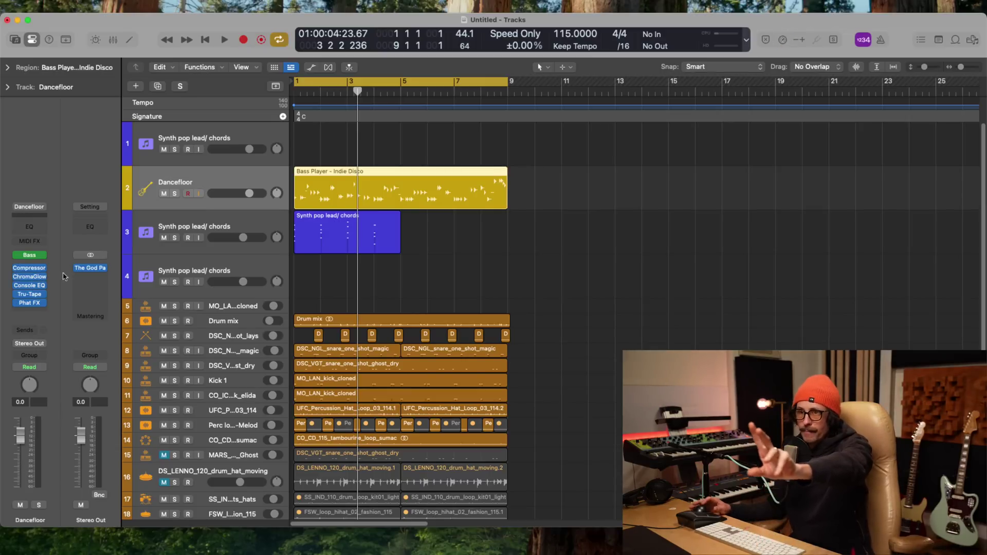
mouse_move(41, 279)
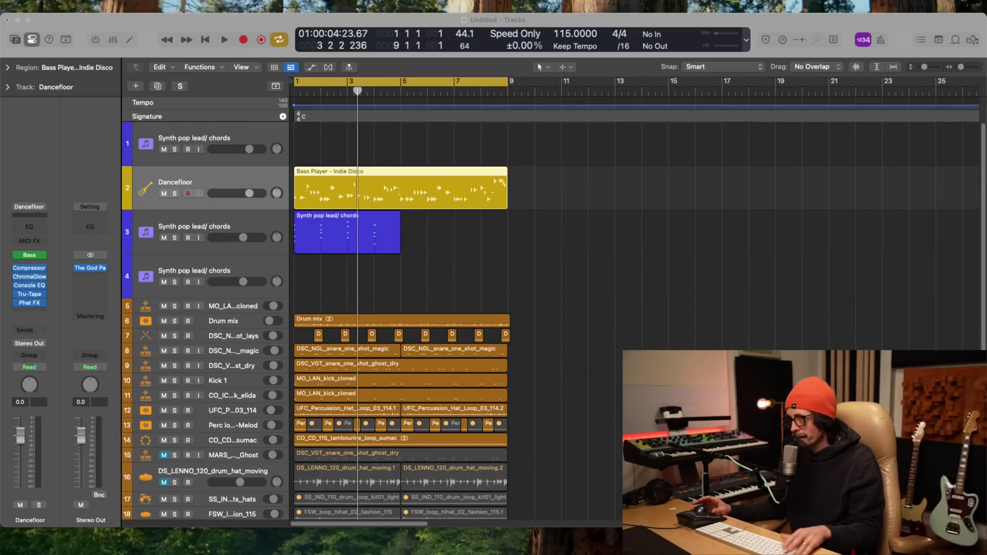
- Play the arrangement from the start, set the Dancefloor track's volume to -0.3 dB, and stop playback
click(447, 278)
key(Return)
key(space)
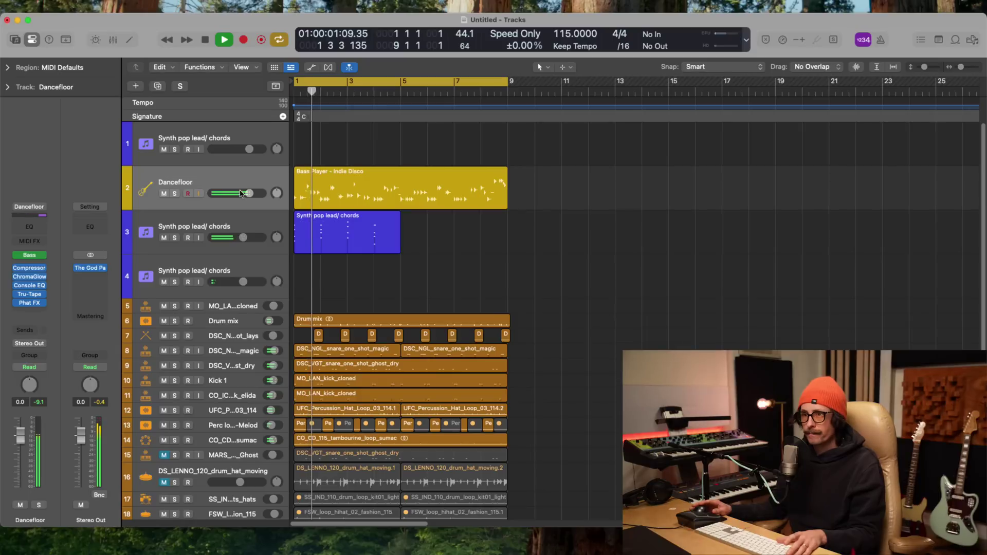
click(249, 194)
drag(249, 193, 248, 194)
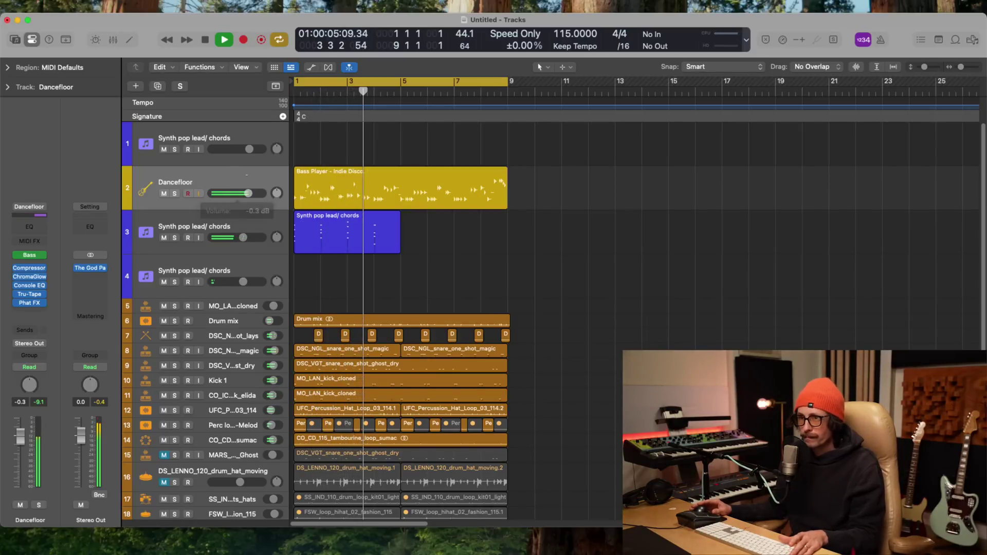
click(353, 194)
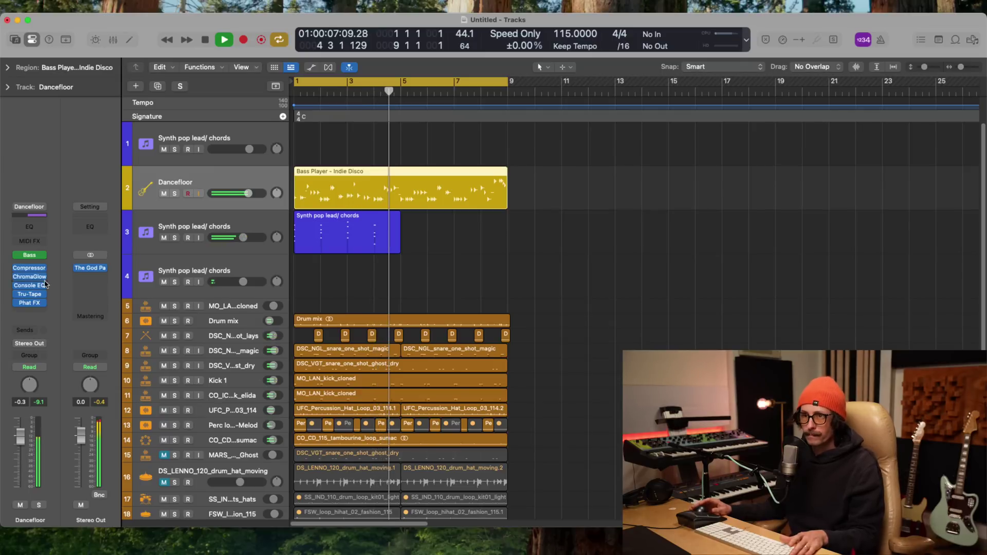
mouse_move(44, 257)
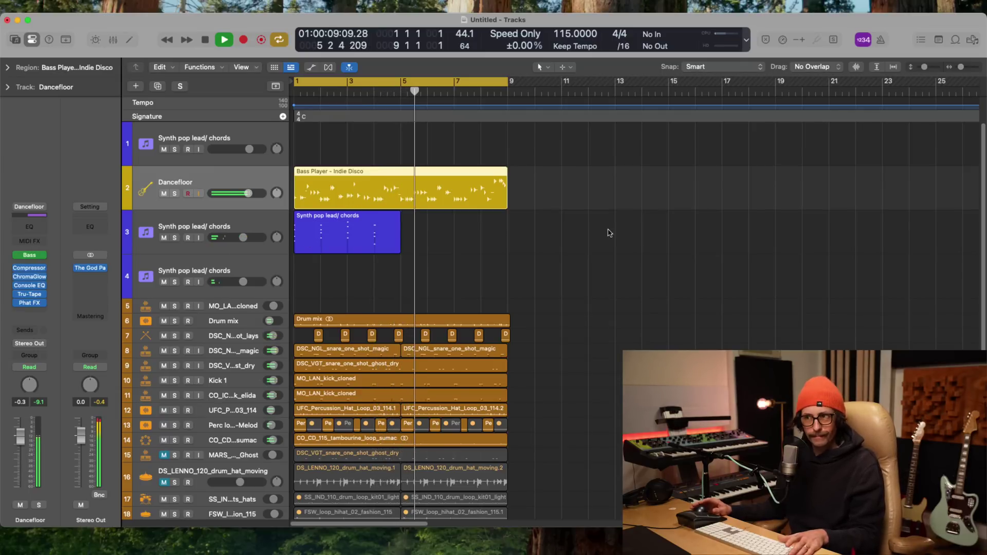
key(space)
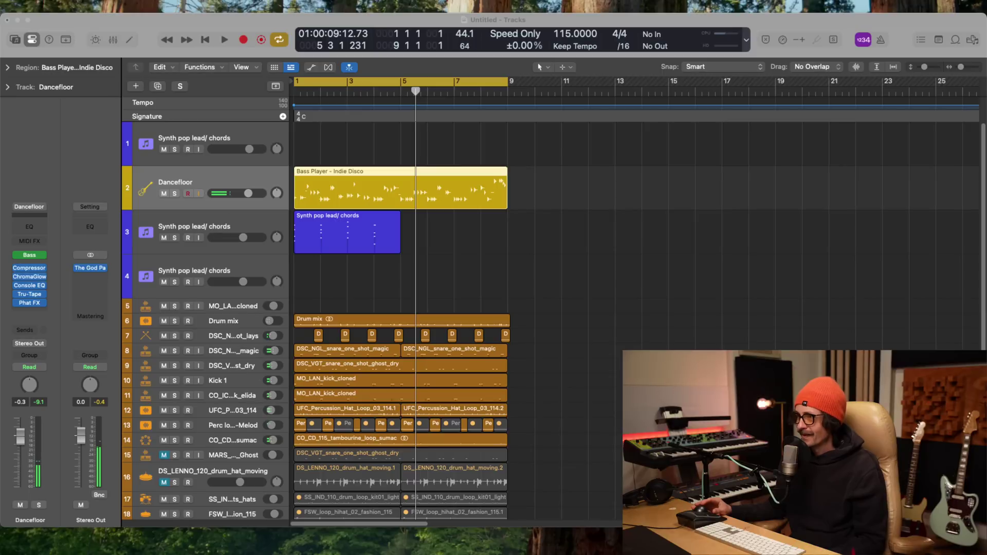
- Repeat the synth chord region on track 3 with three copies and delete the two copies beyond bar 9
click(351, 239)
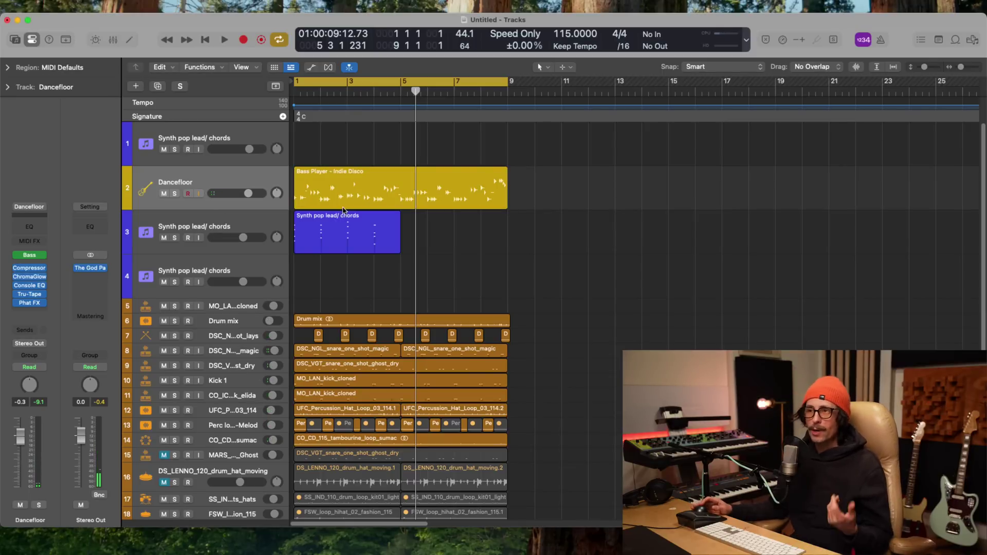
key(super+r)
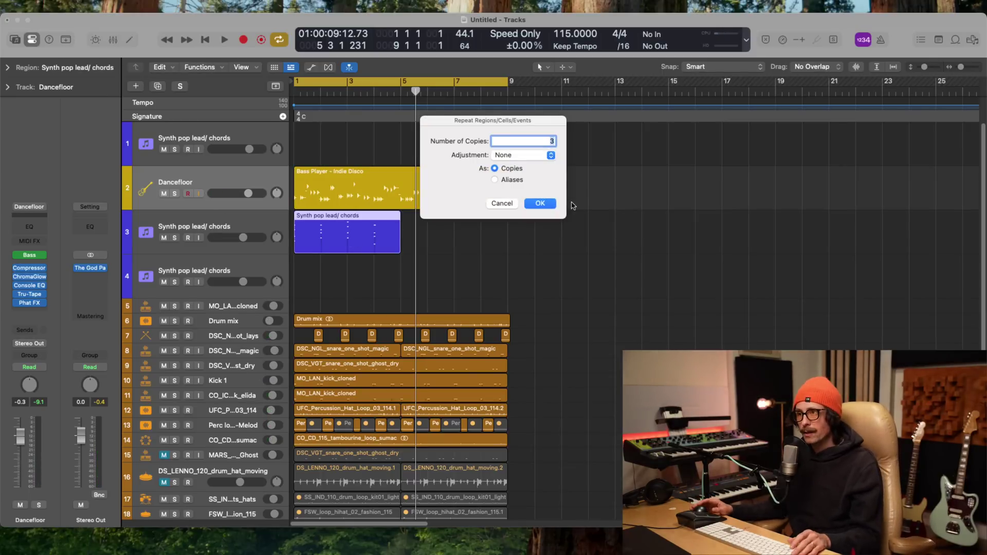
click(539, 203)
drag(598, 206, 652, 238)
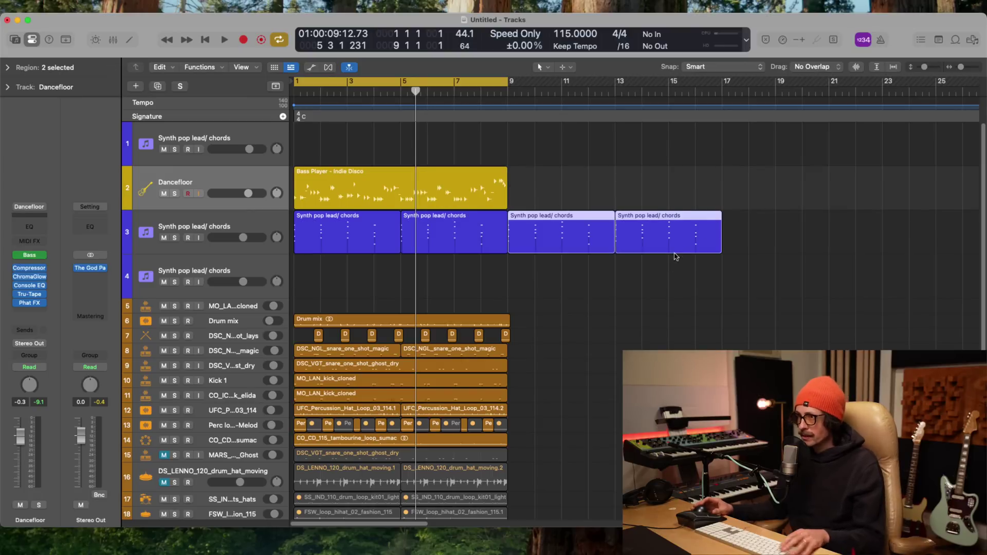
key(Delete)
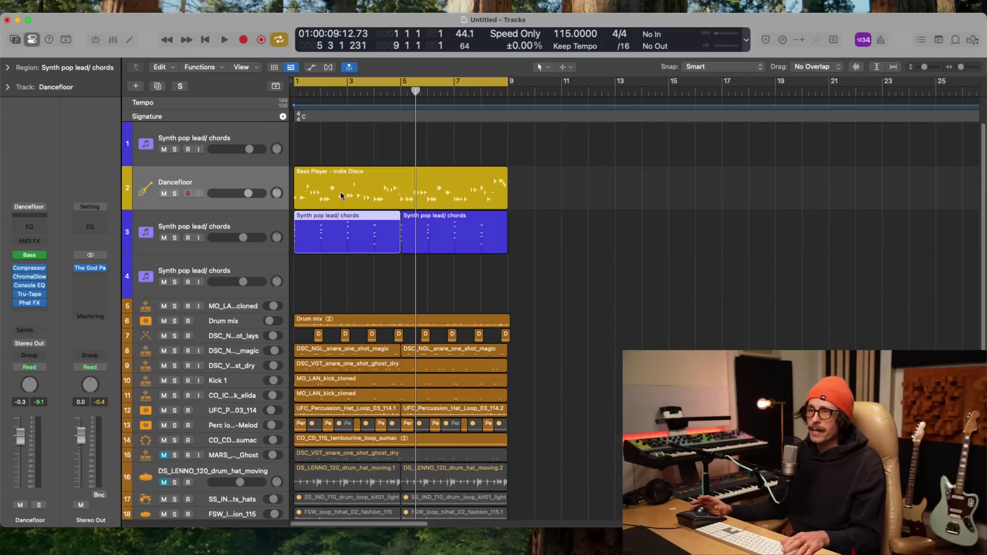
- Enlarge the global tracks area to reveal the Chord track below Tempo and Signature
drag(157, 123, 158, 174)
click(234, 165)
drag(228, 175, 227, 186)
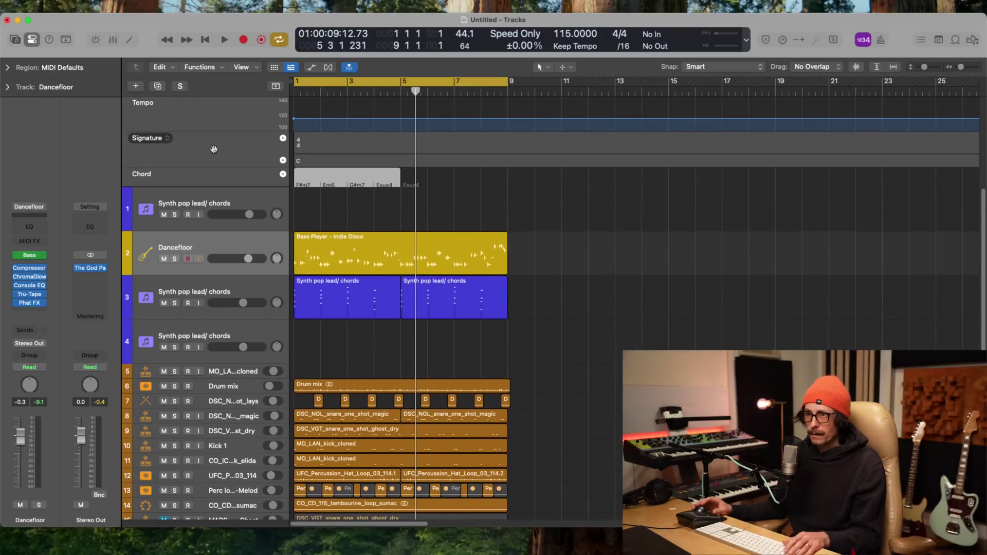
- Hide the Signature and Tempo global tracks so that only the Chord track is displayed
right_click(214, 149)
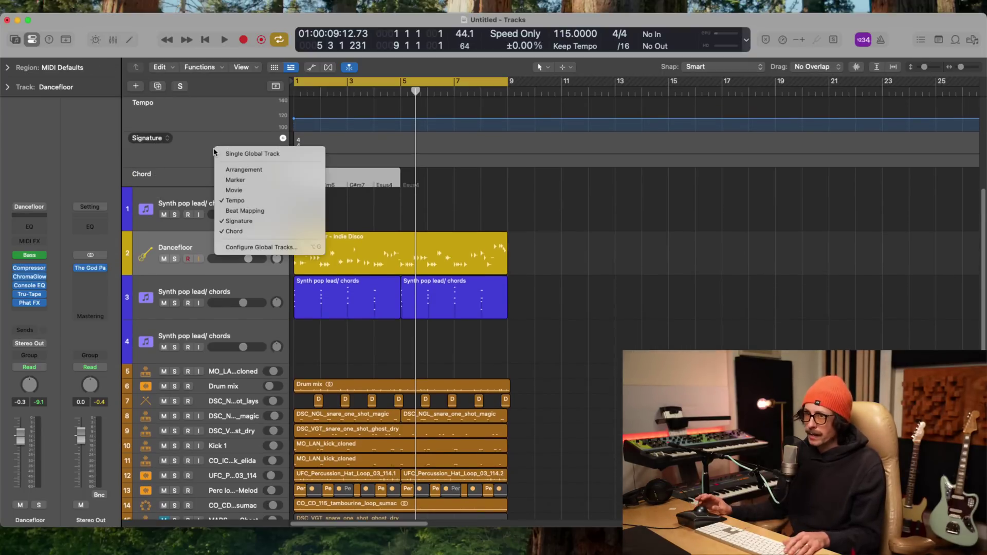
click(244, 221)
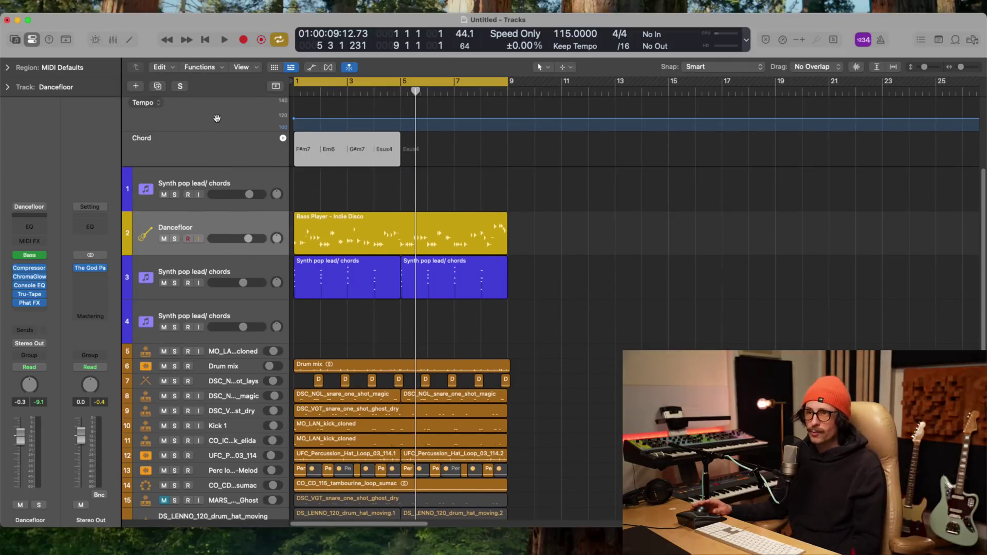
right_click(217, 119)
click(238, 169)
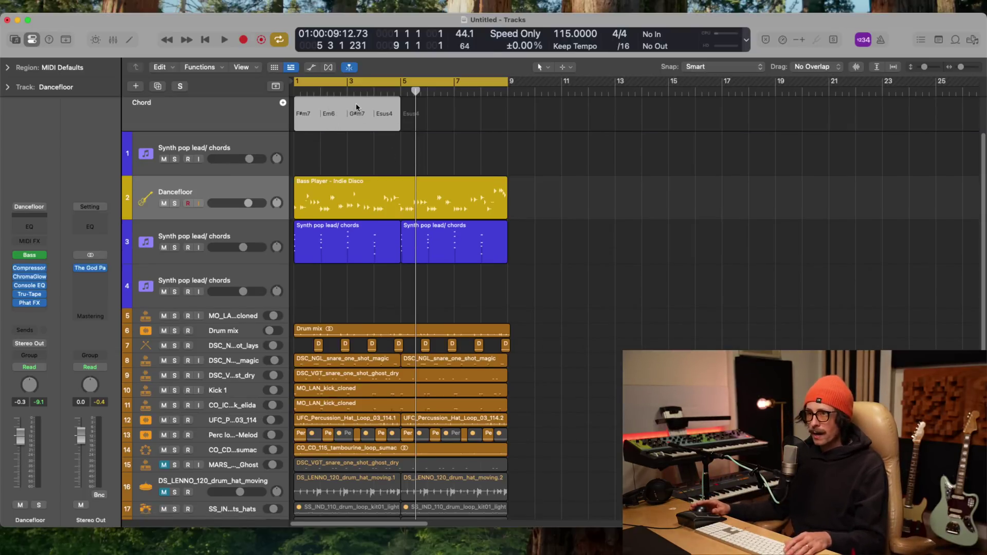
- Copy the four-bar chord group on the Chord track to bar 5 and play the loop to hear it
drag(339, 108, 445, 105)
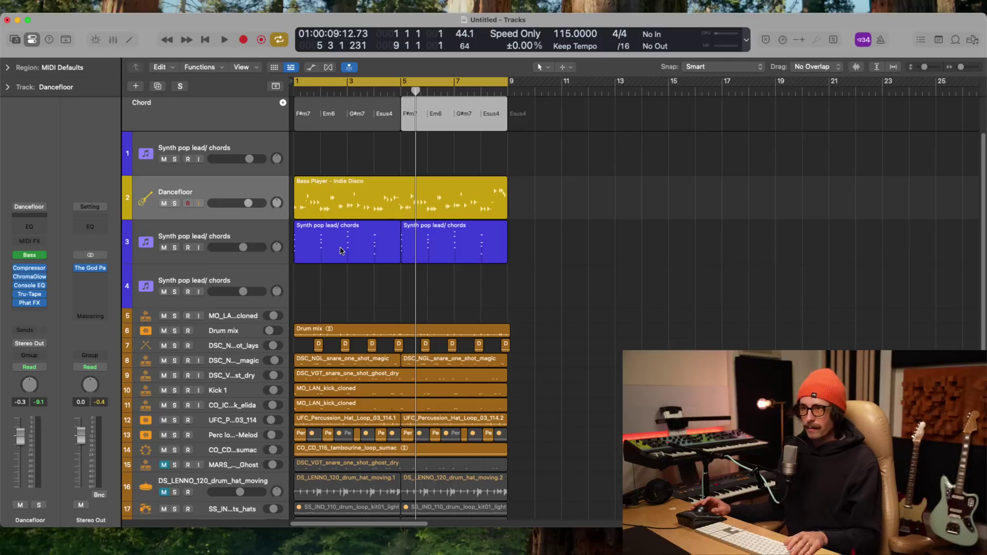
drag(360, 288, 464, 241)
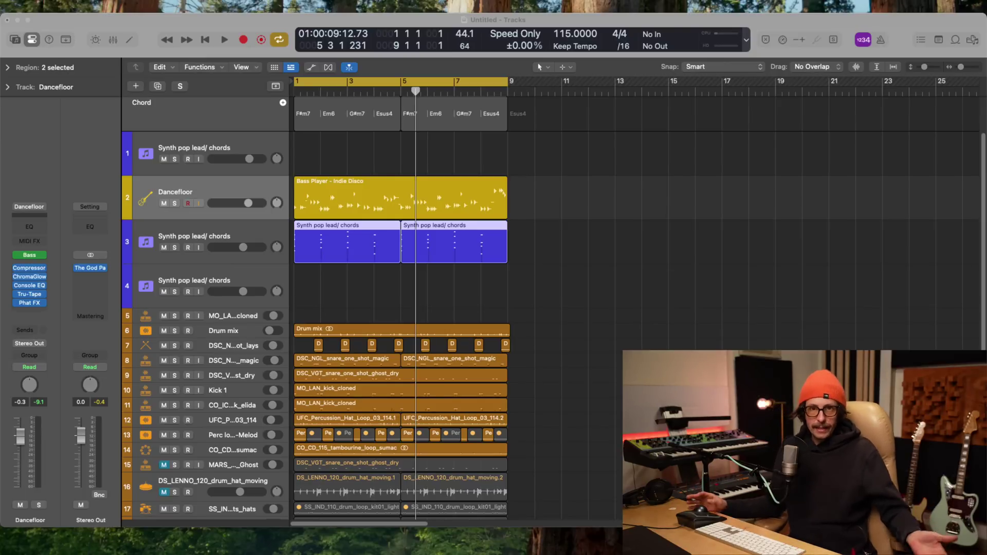
click(301, 265)
key(space)
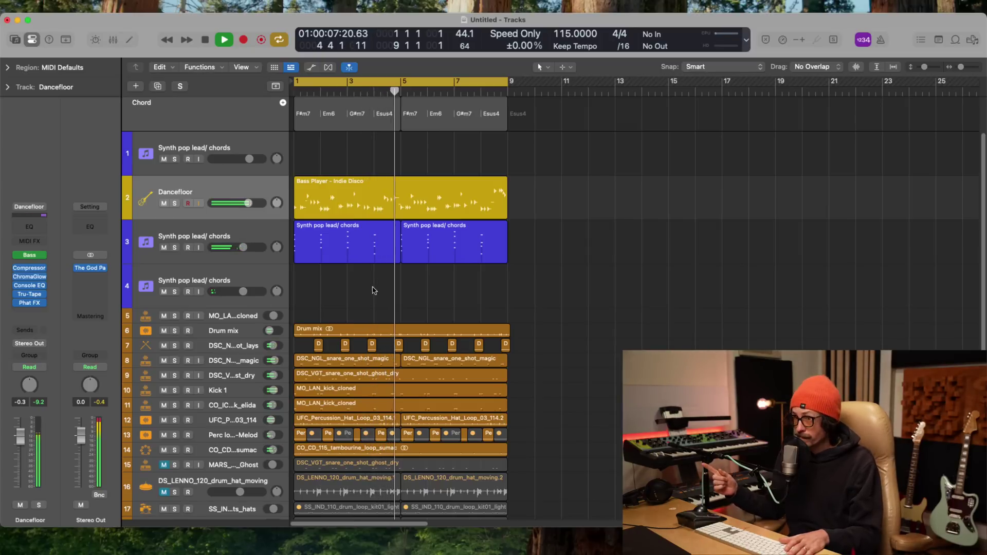
key(space)
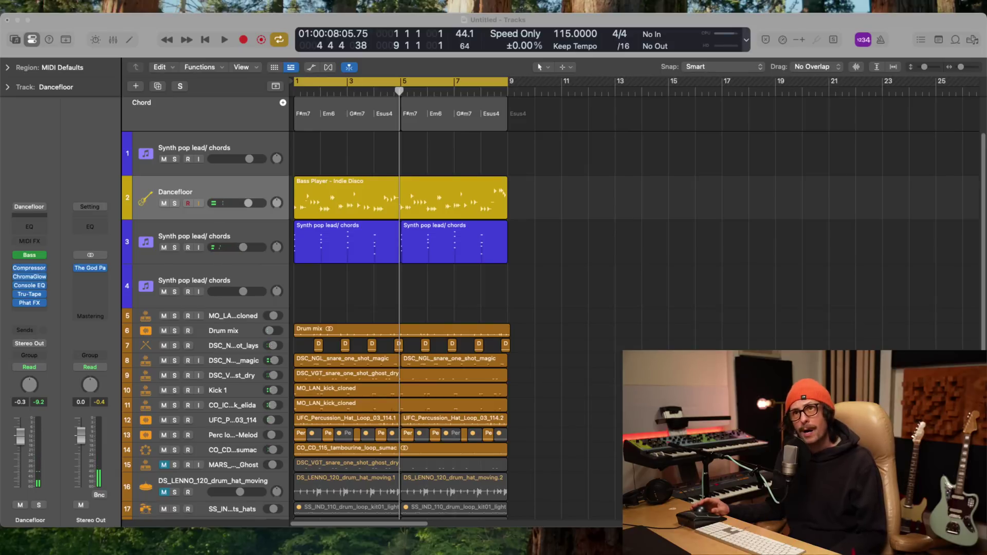
- Open the first synth chord region on track 3 in the Piano Roll and select all four notes of the bar 4 chord
click(405, 214)
click(378, 196)
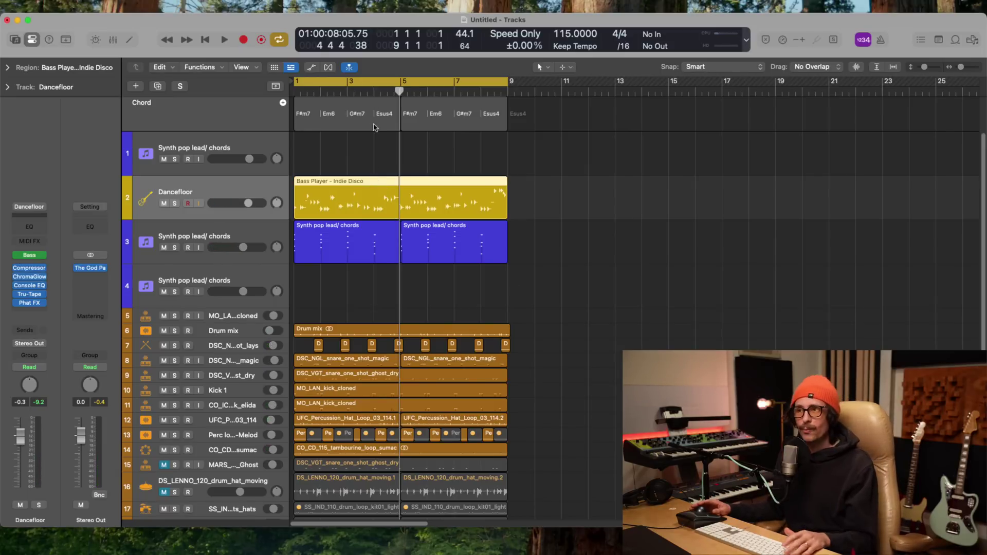
click(380, 239)
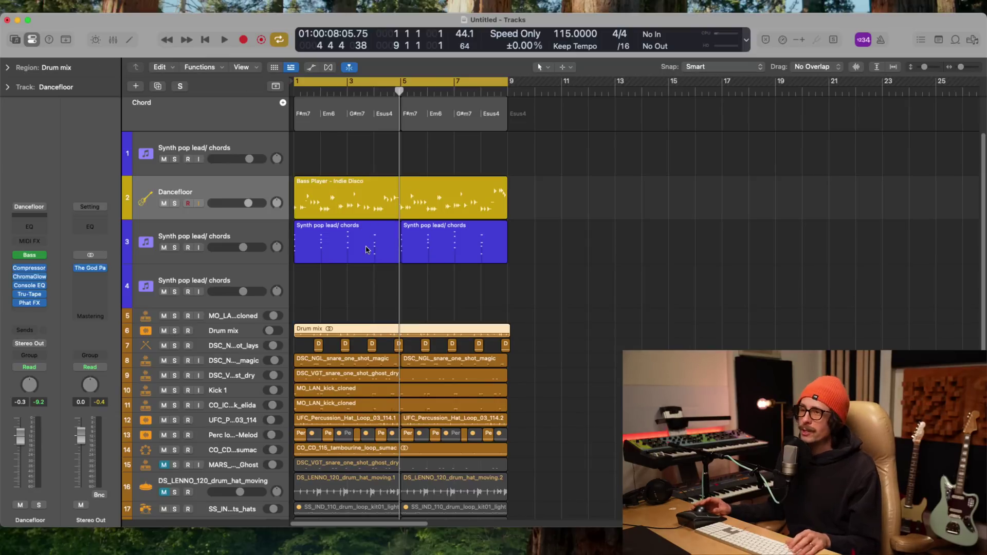
double_click(368, 249)
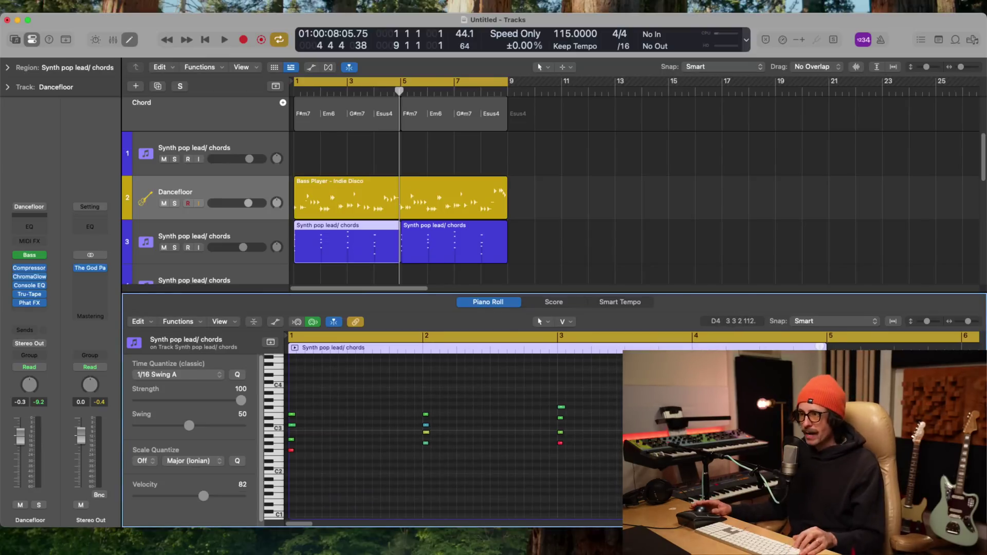
scroll(604, 502, up, 5)
drag(605, 503, 538, 352)
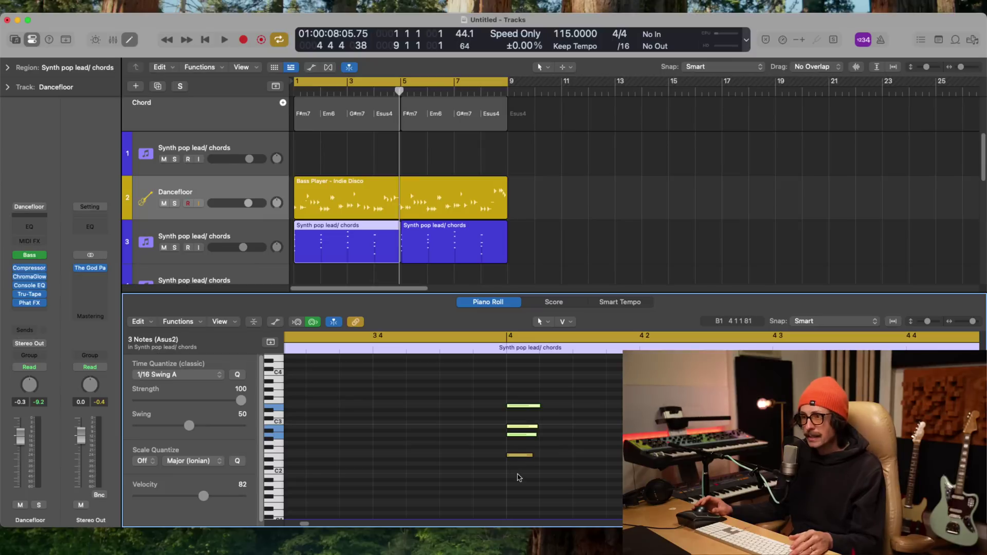
shift+click(508, 454)
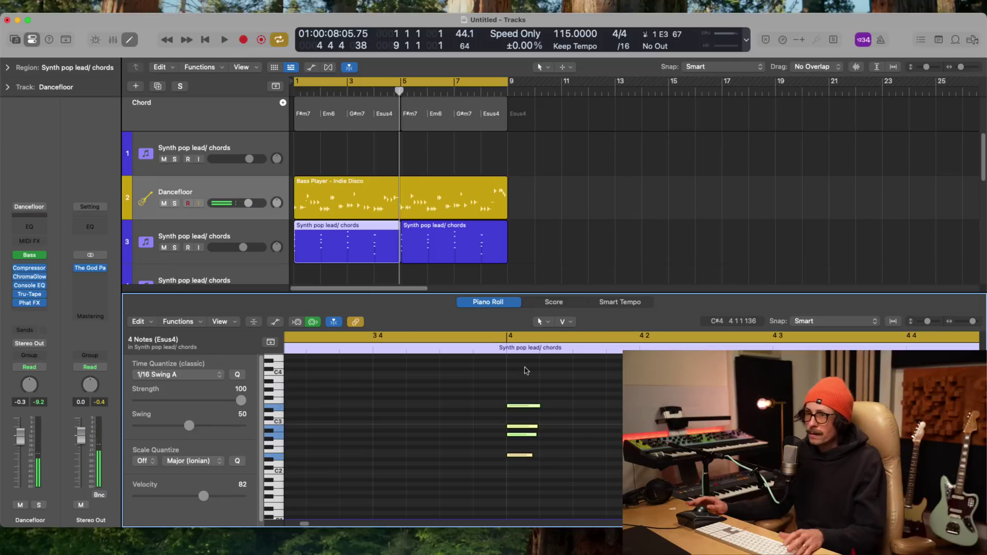
- Set the cycle range to bars 4 through 10 and listen to the passage from bar 4
drag(380, 84, 536, 83)
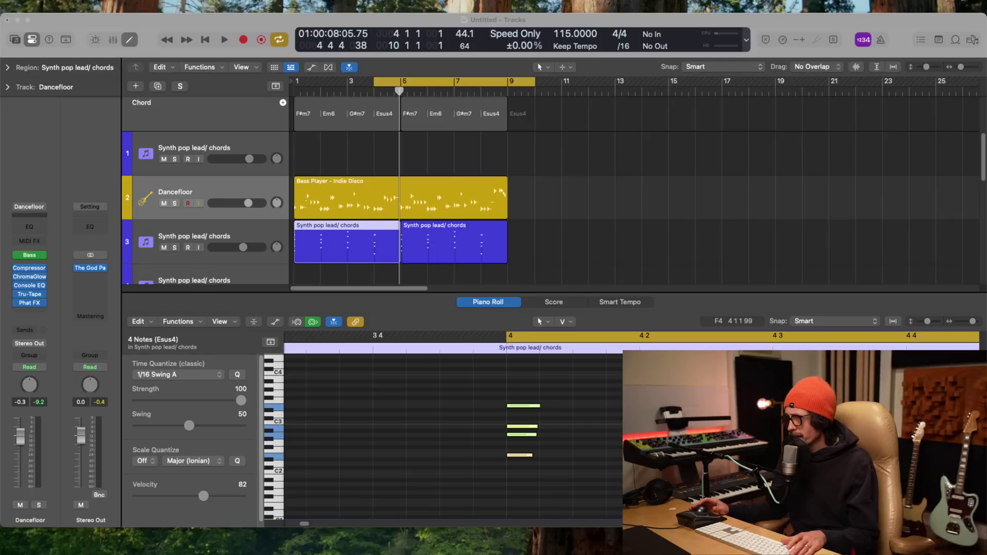
click(539, 247)
key(space)
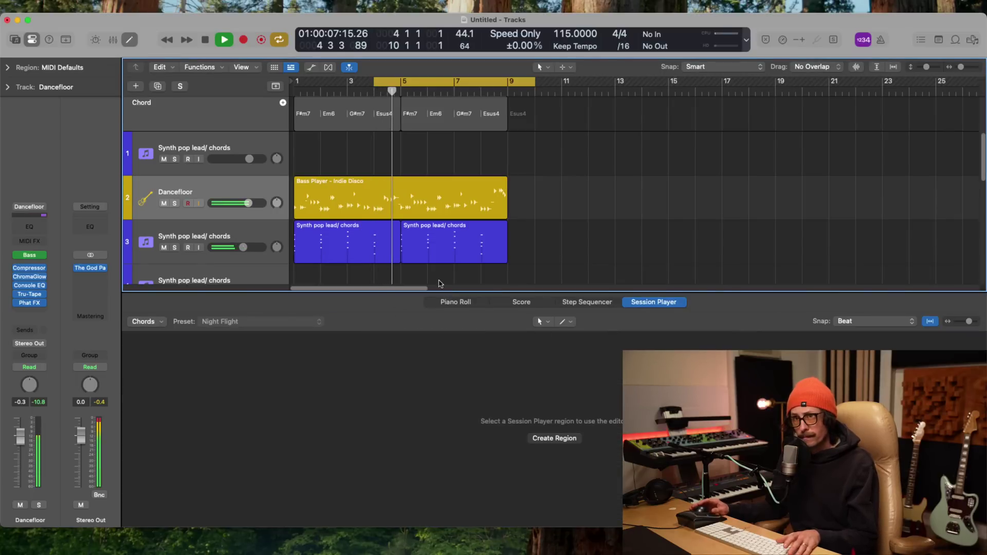
key(space)
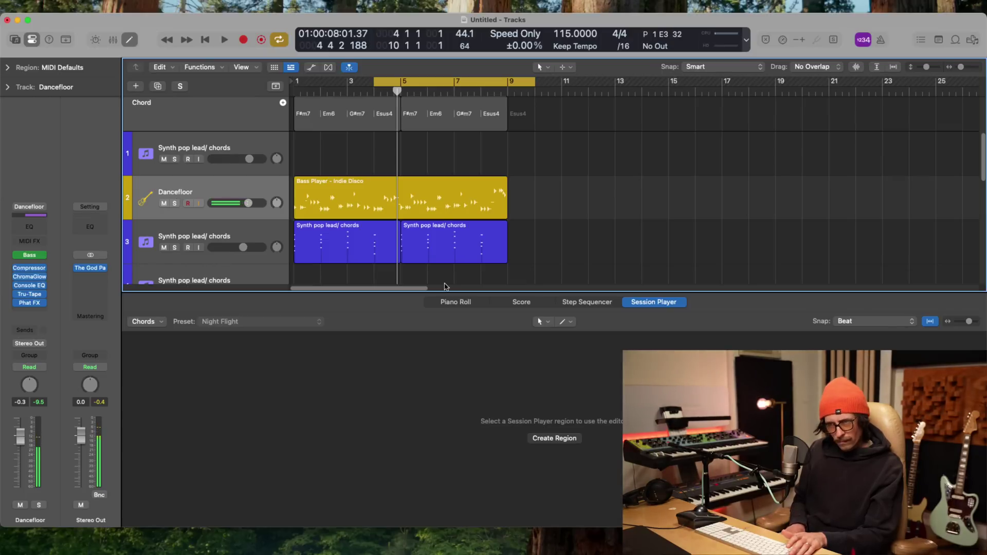
key(super+Tab)
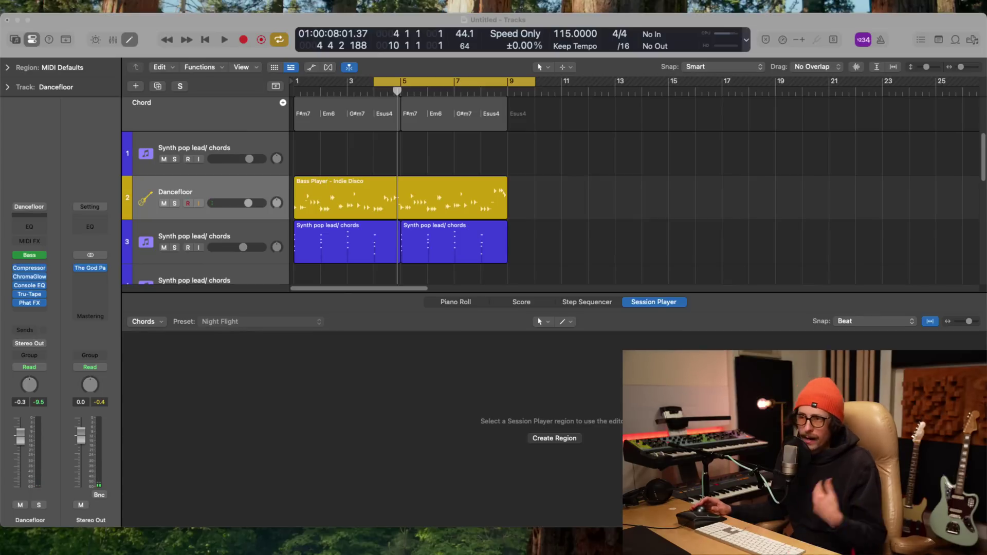
- Select the synth chord track 3 with both its regions to show their notes in the Piano Roll
click(370, 115)
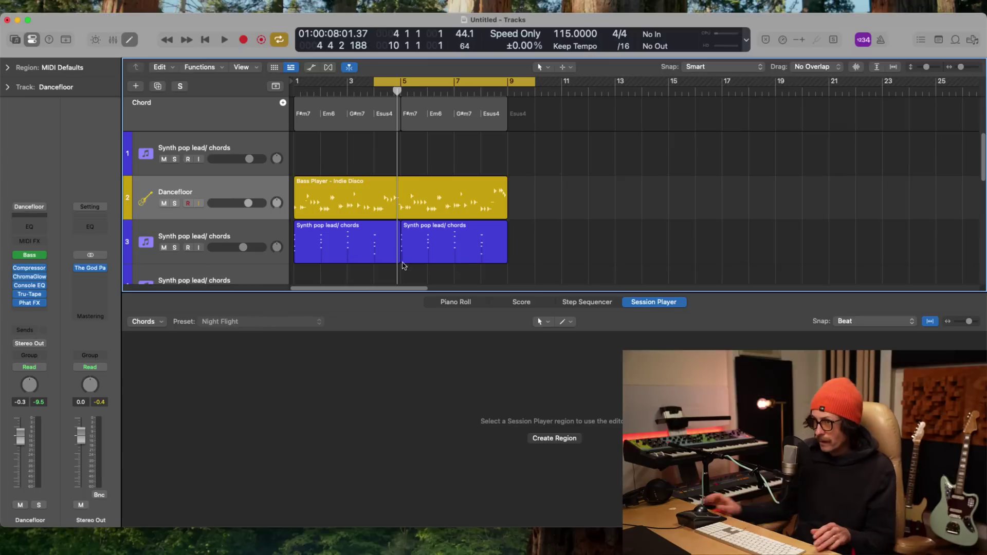
click(216, 229)
mouse_move(520, 197)
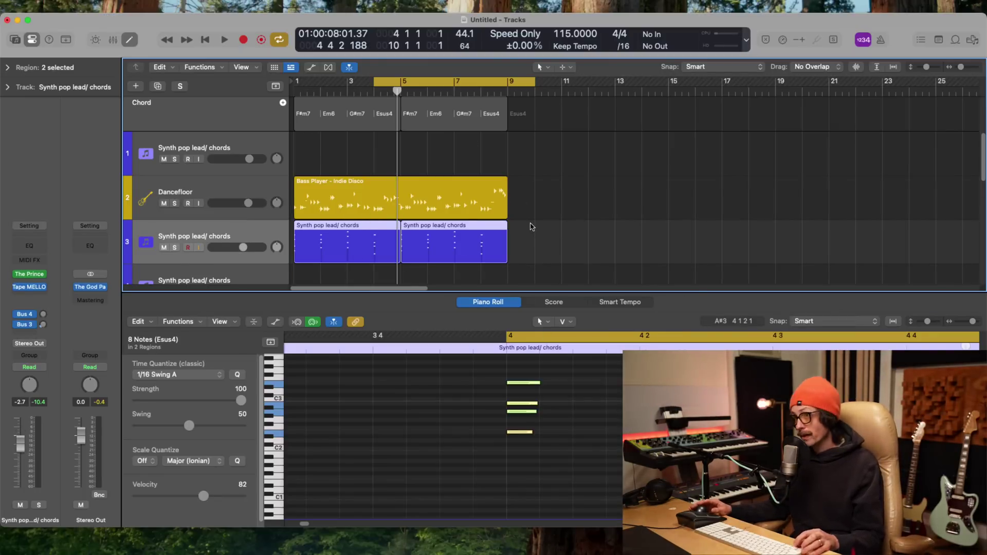
scroll(531, 226, down, 3)
scroll(280, 205, up, 2)
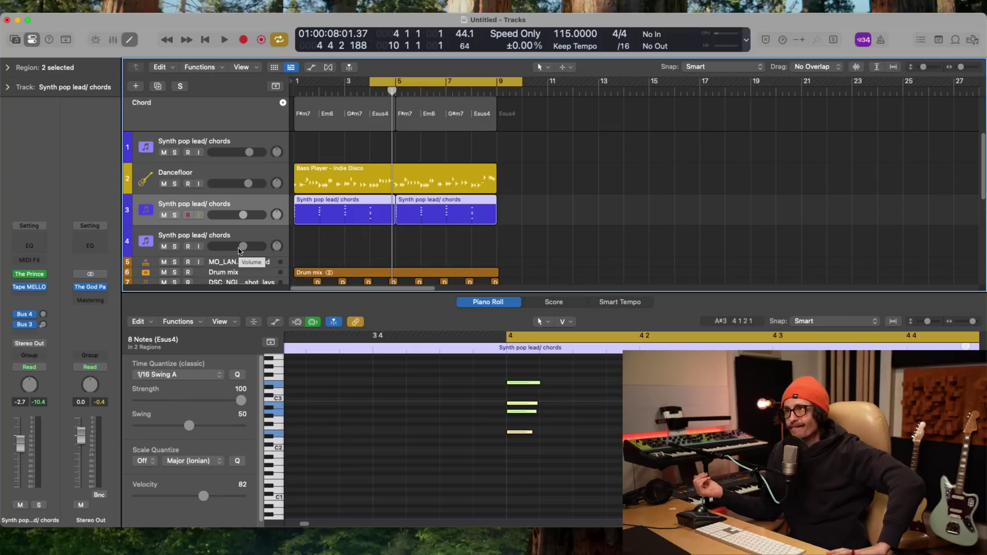
- Select the Indie Disco bass region to show it in the Session Player editor and zoom the arrangement to fit it
click(368, 177)
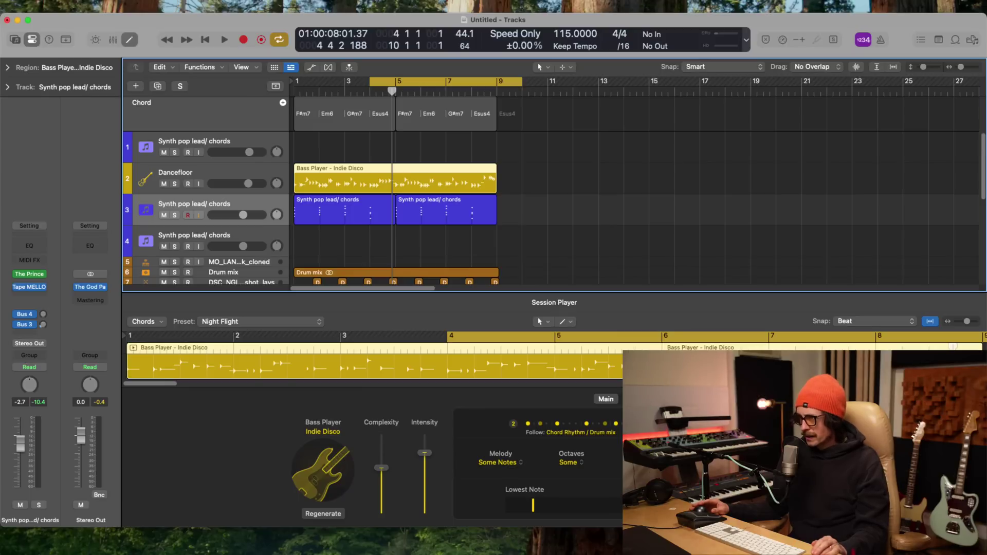
click(720, 442)
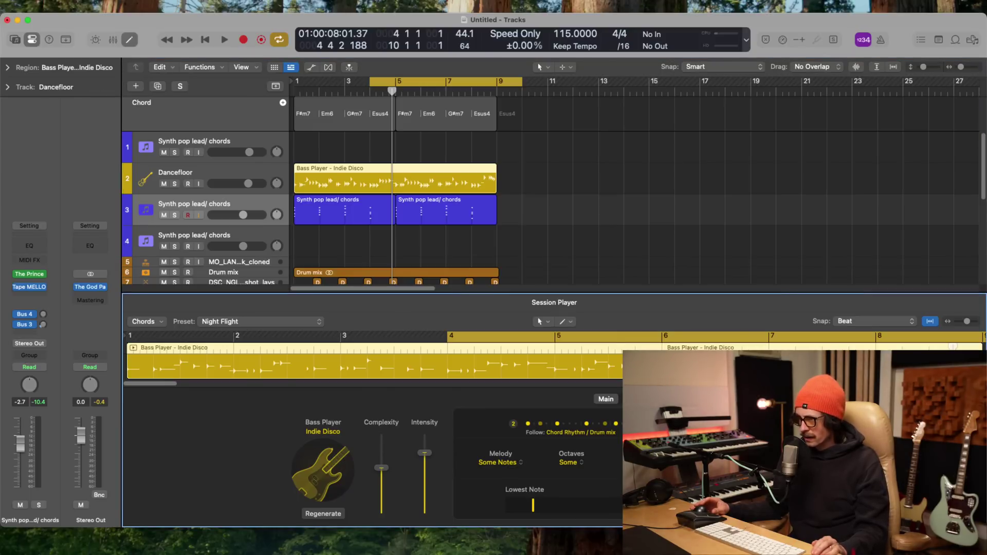
click(565, 209)
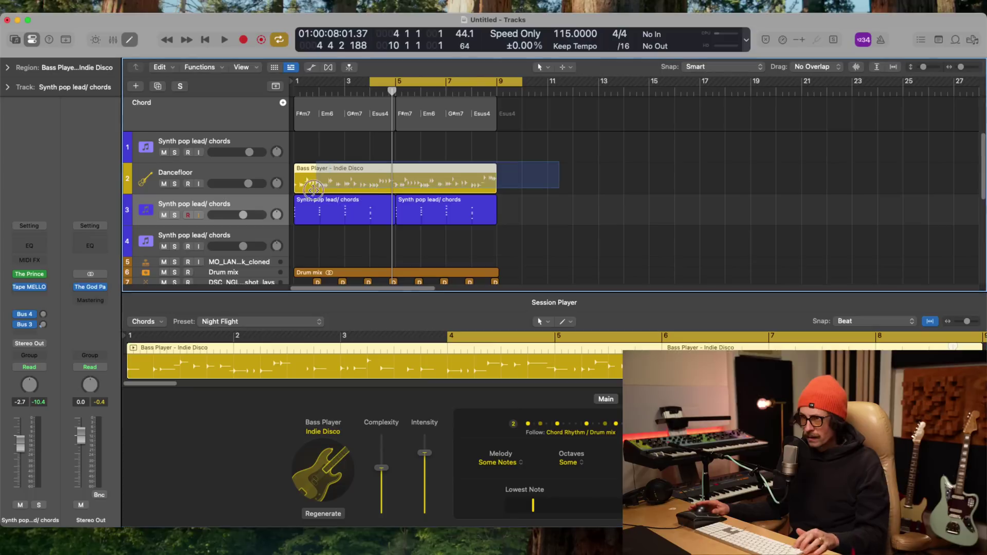
key(z)
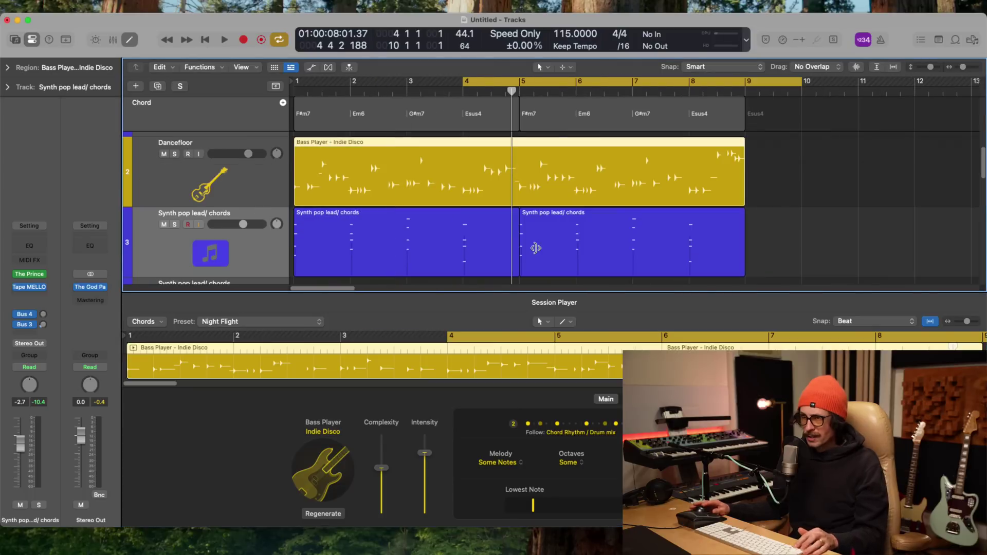
click(664, 206)
click(491, 179)
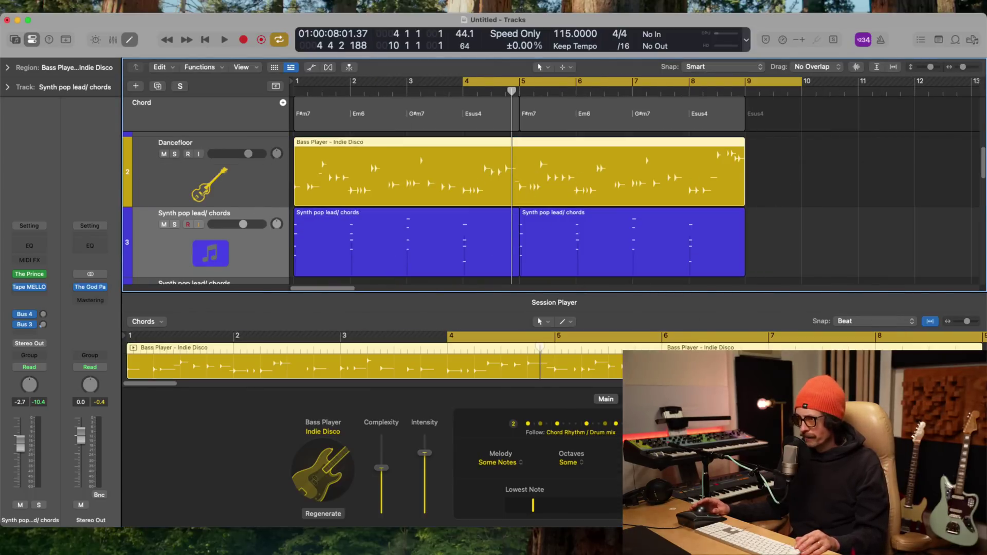
key(Tab)
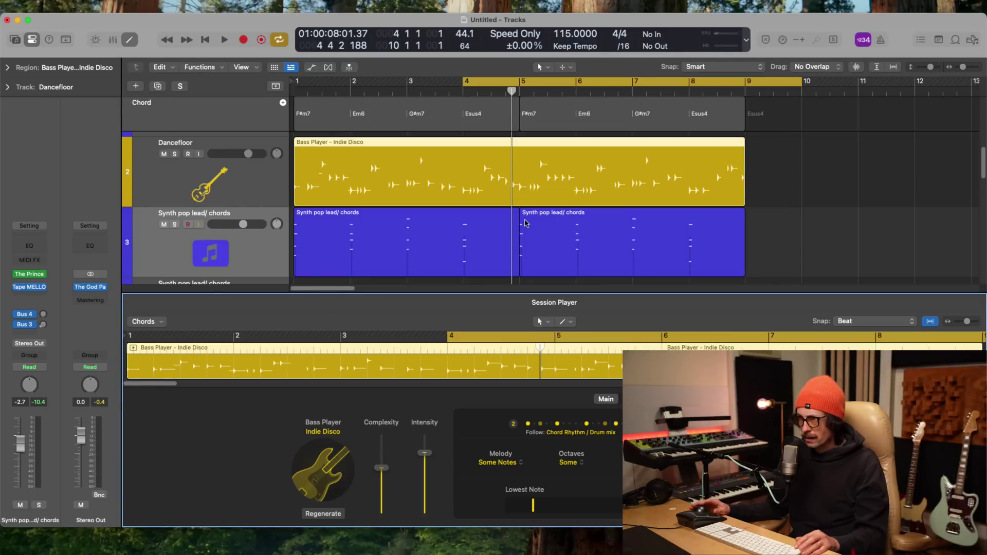
key(super+Tab)
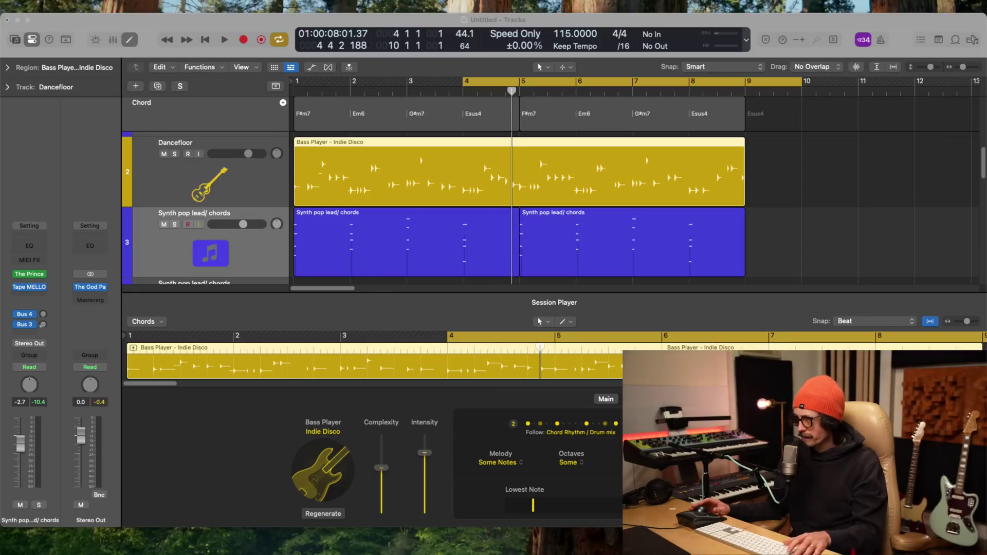
- Play the cycled passage from bar 4 into bar 5 to judge the bass against the chords
click(464, 151)
key(space)
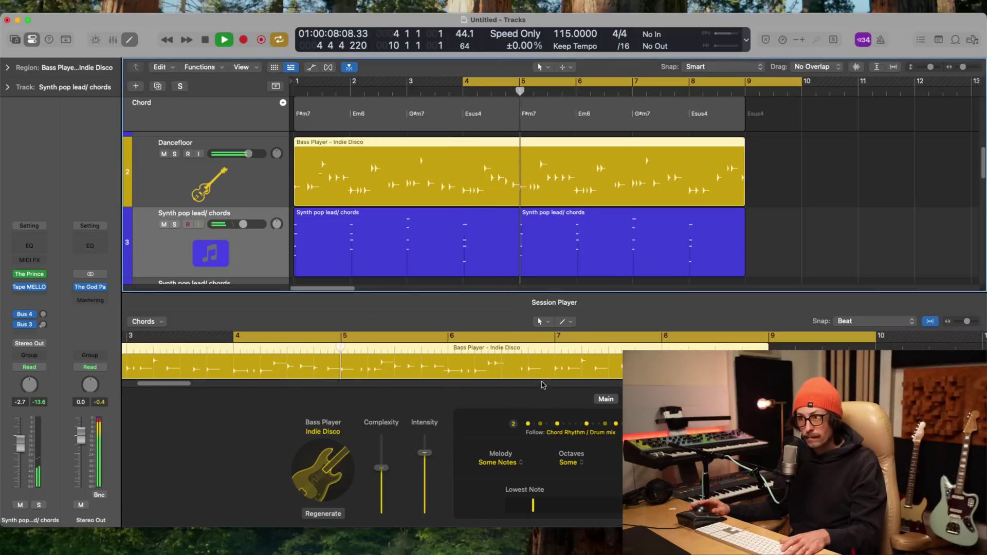
key(space)
key(super+Tab)
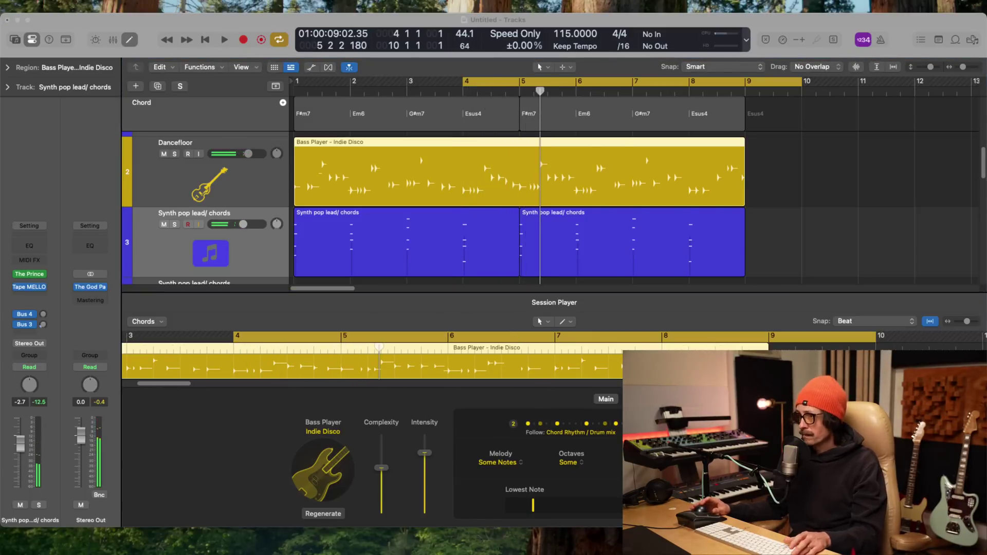
click(637, 246)
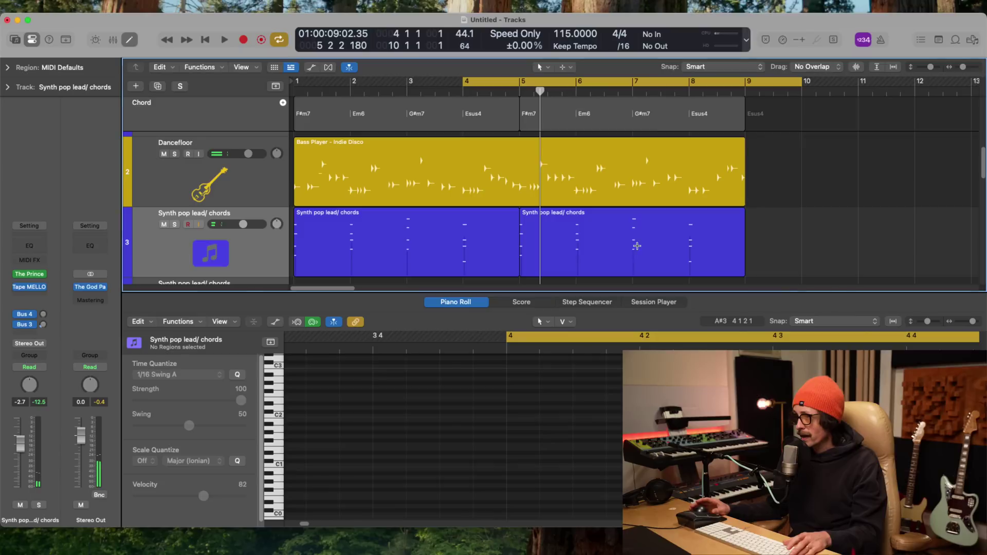
- Reselect the bass region and set the cycle range to start at bar 1 and end at bar 9
click(516, 183)
drag(465, 85, 297, 84)
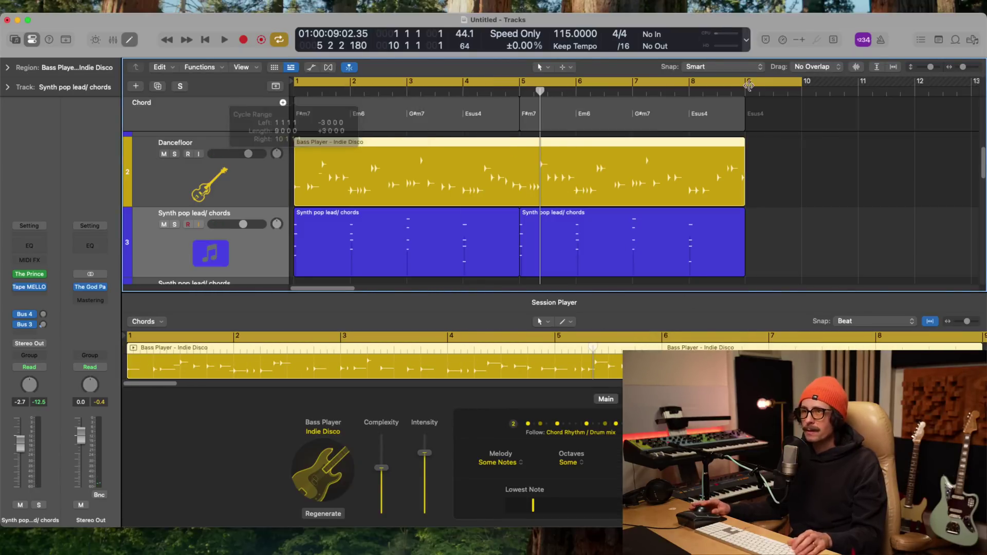
drag(799, 83, 743, 85)
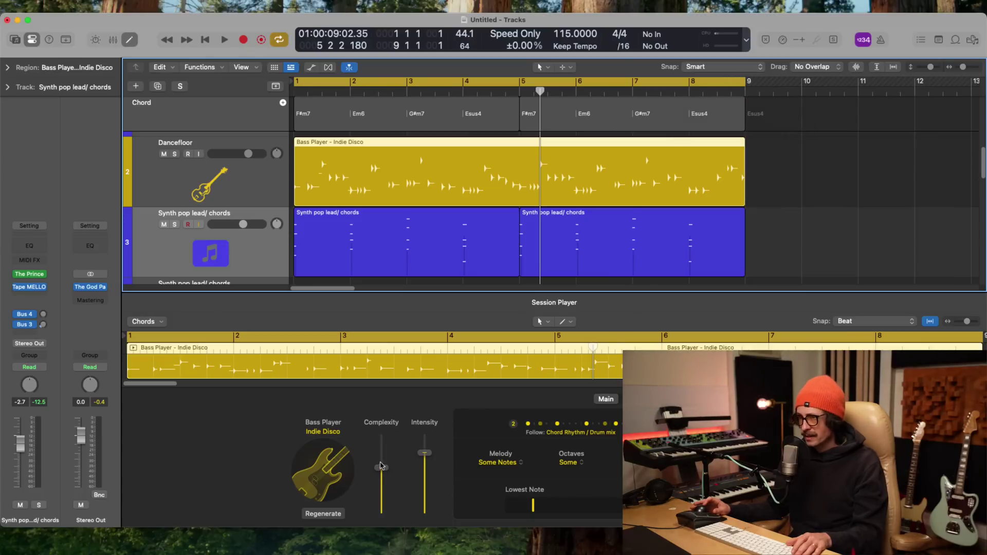
- Raise the Bass Player's Intensity to about 91% and turn off following the Chords rhythm, keeping Drum mix as the followed track
drag(420, 457, 425, 445)
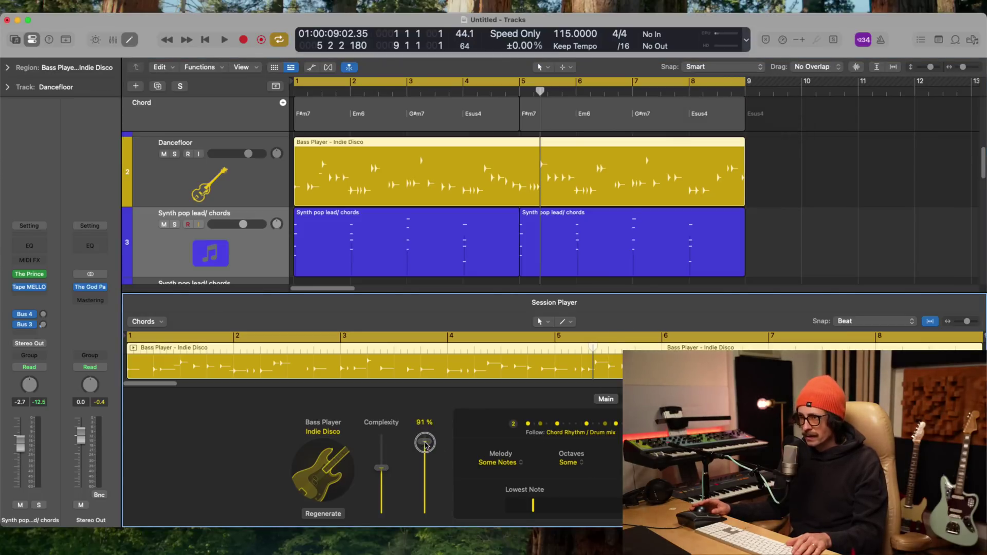
click(595, 434)
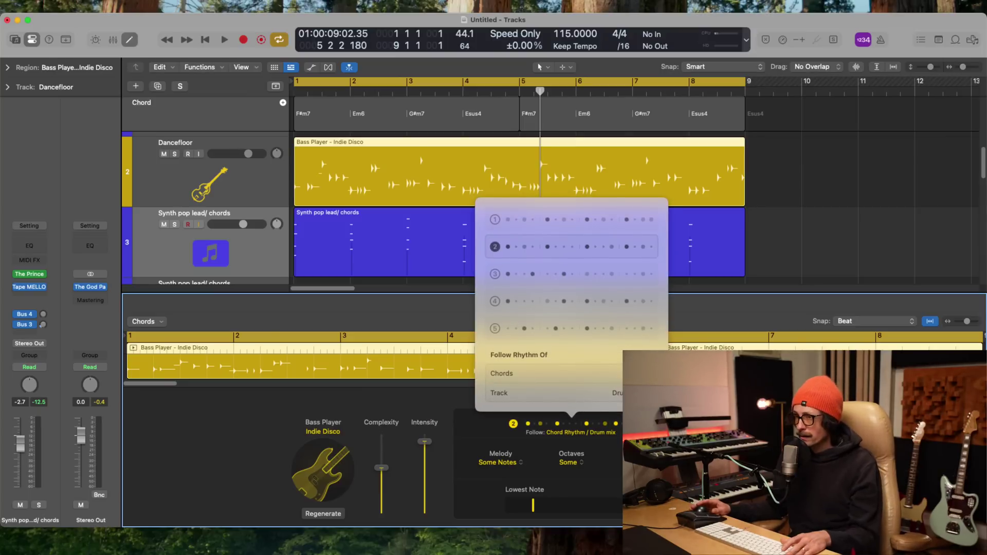
click(591, 373)
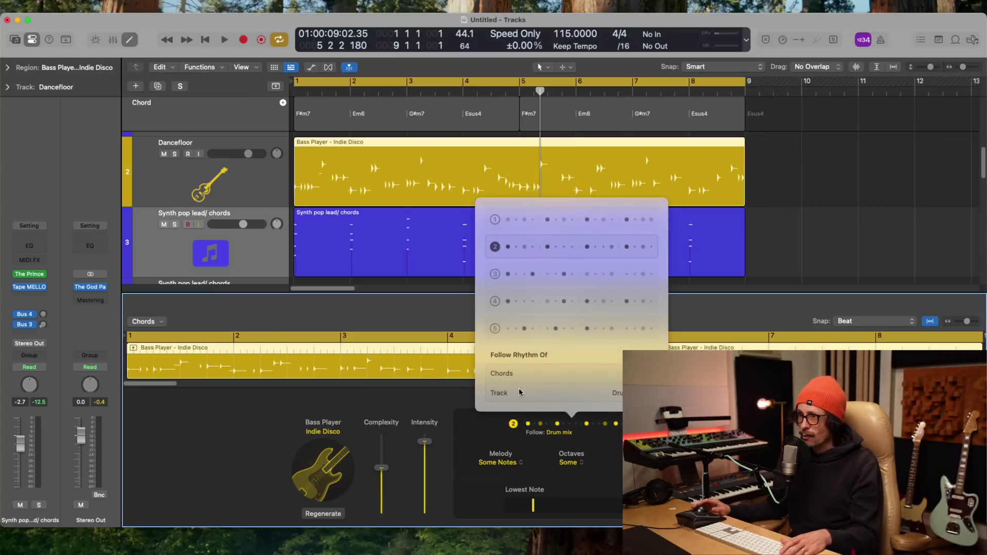
click(616, 394)
click(572, 362)
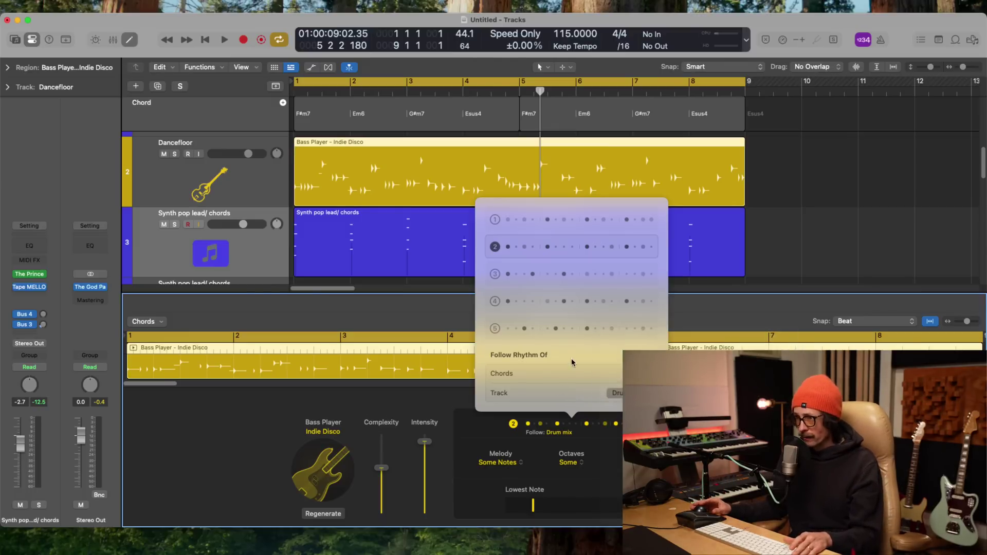
- Dismiss the bass rhythm pattern options and play the loop from bar 1 to judge the revised bass part
click(827, 236)
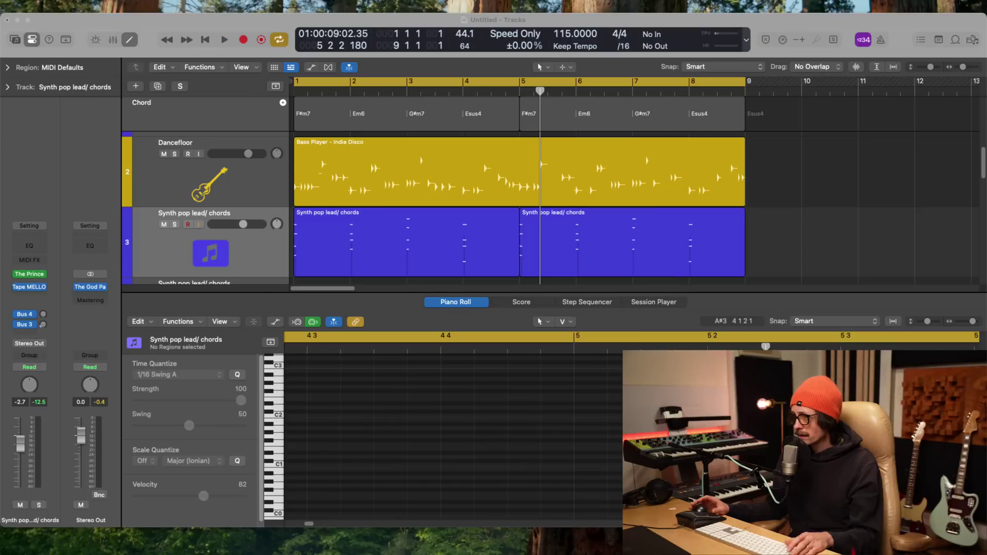
click(301, 199)
key(Return)
key(space)
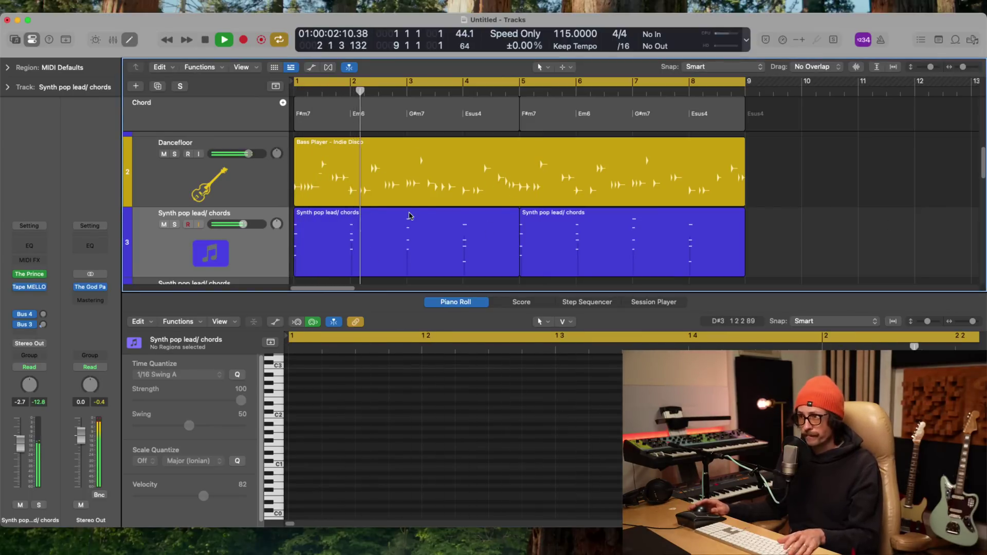
- Set the Dancefloor track's Studio Bass Definition to 156% and Mute to 10%, and close the instrument
click(301, 199)
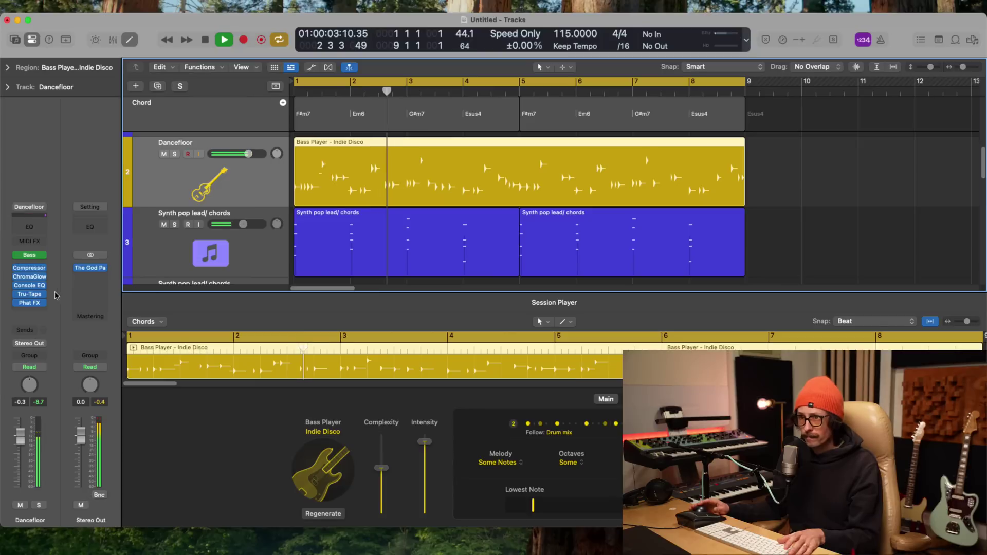
click(31, 257)
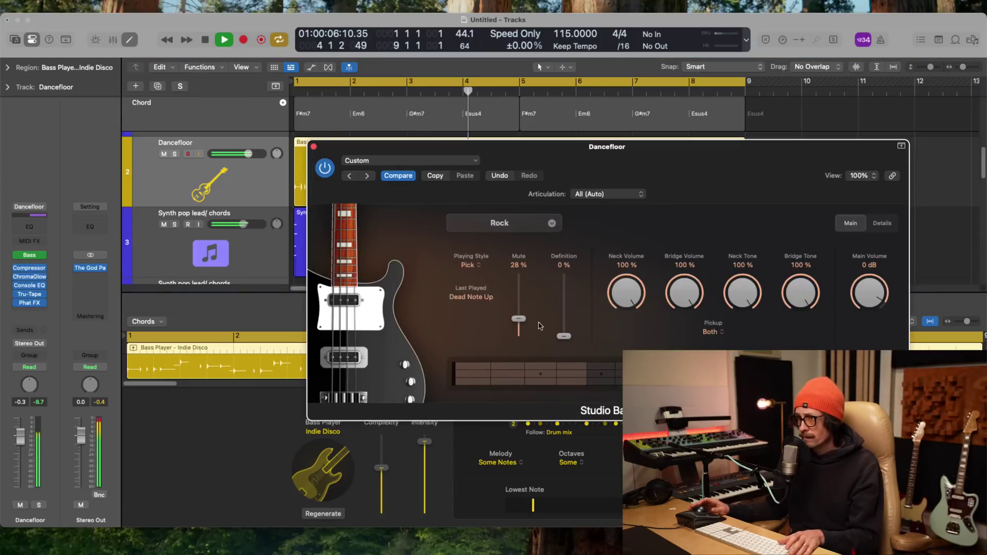
drag(566, 296, 564, 287)
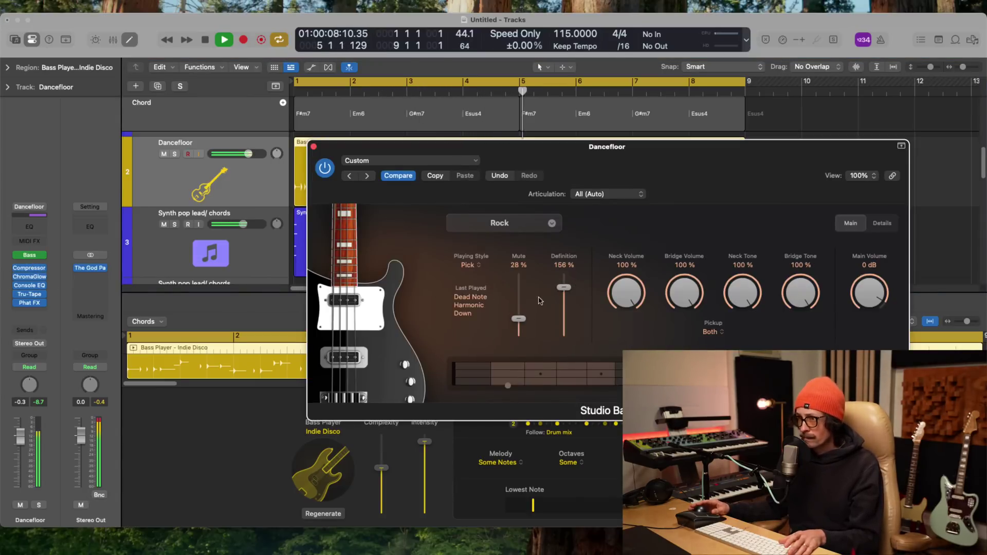
drag(519, 319, 520, 333)
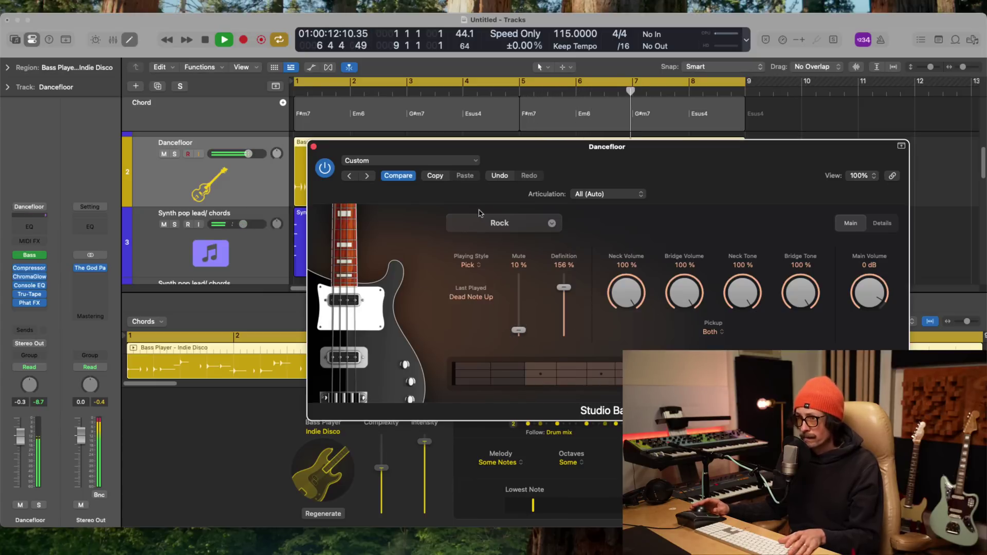
click(314, 147)
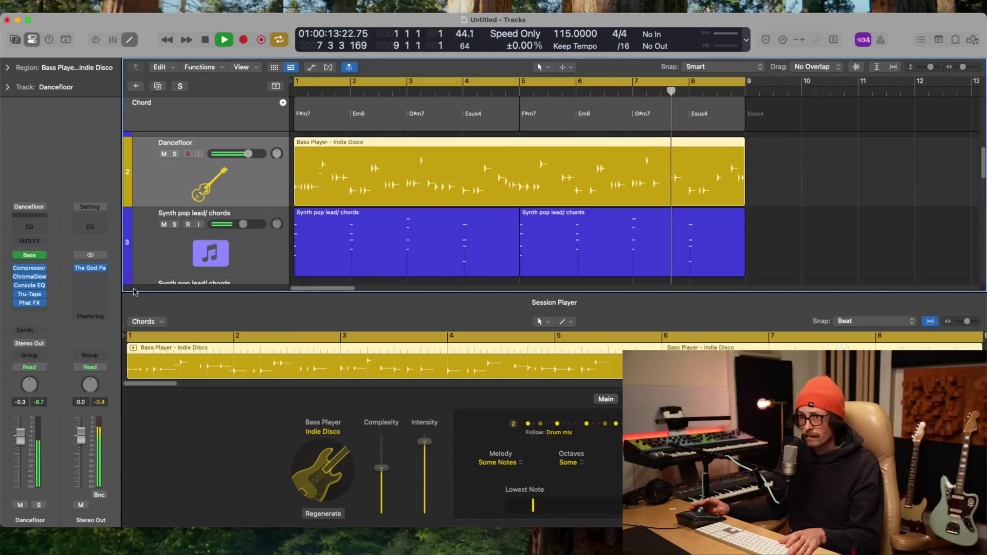
- Raise the threshold of the Dancefloor track's Compressor, lower its ratio slightly, and set its make-up gain to about 5 dB
click(30, 269)
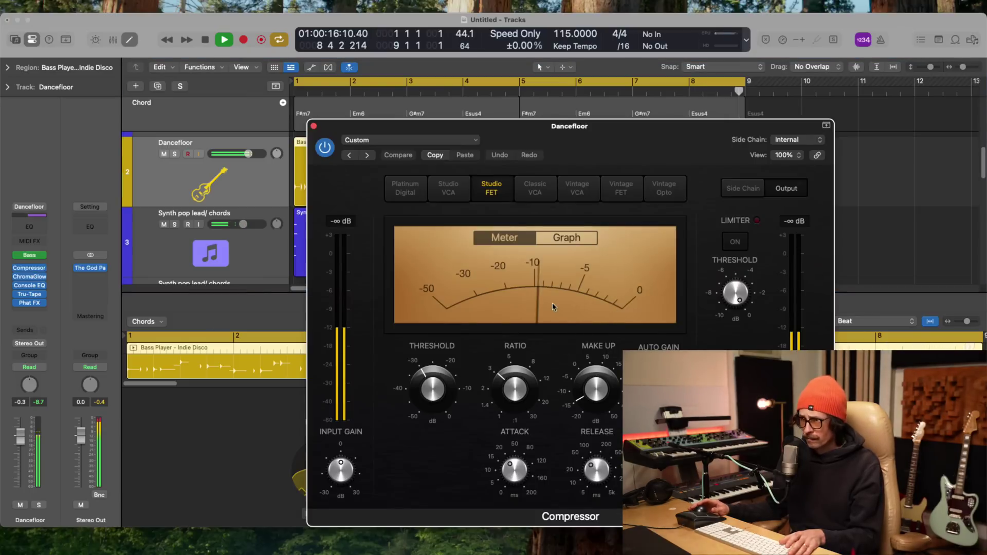
mouse_move(434, 360)
mouse_down()
mouse_move(431, 388)
mouse_move(446, 351)
mouse_up()
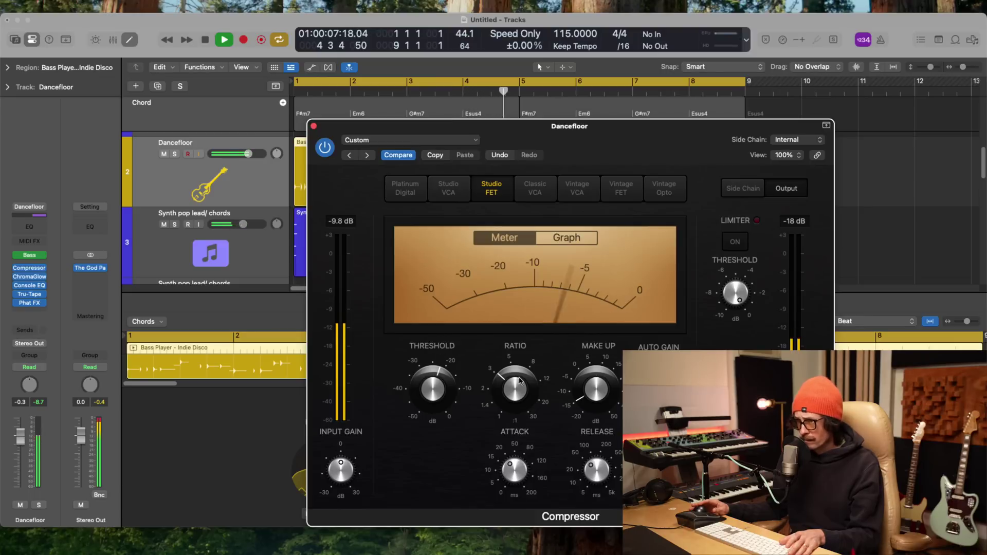
click(515, 390)
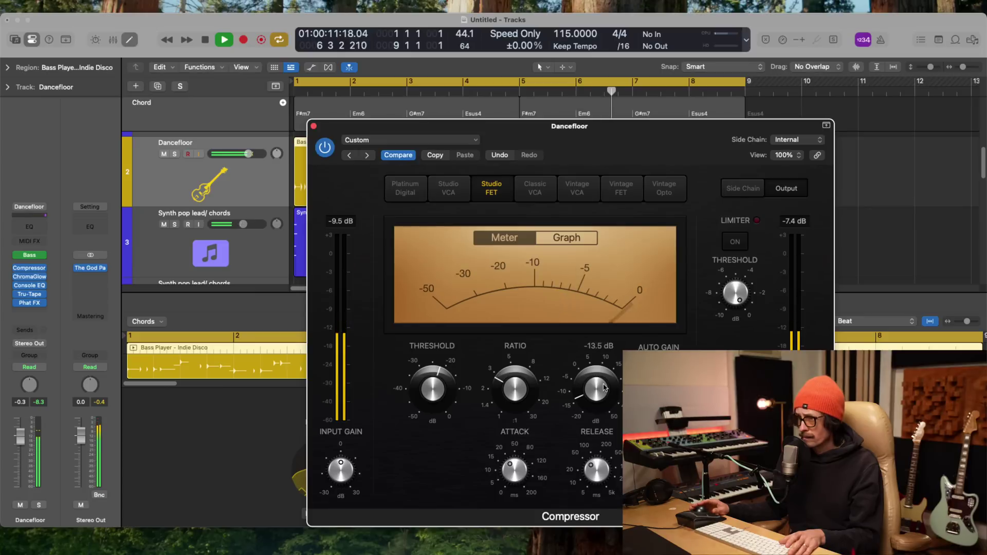
drag(597, 387, 603, 345)
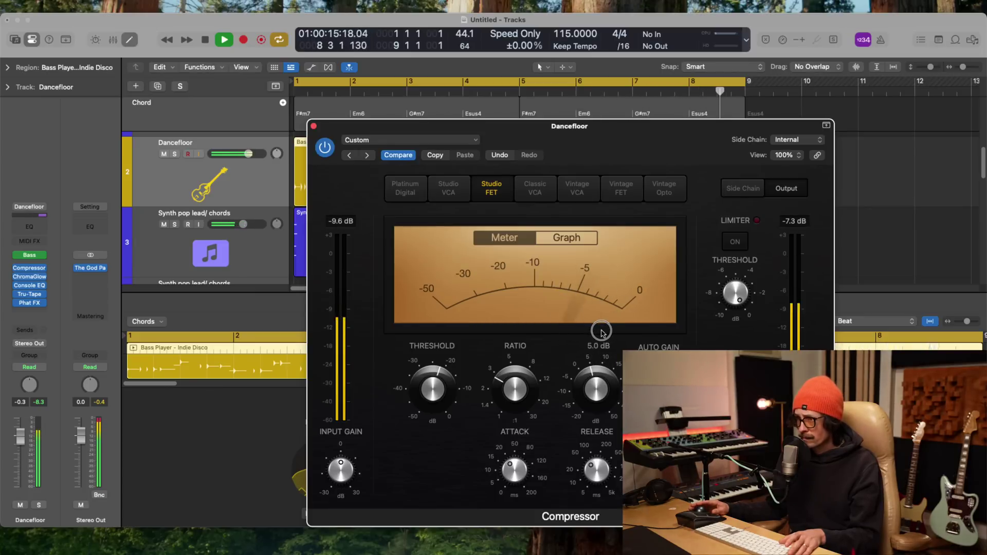
drag(603, 332, 602, 332)
- Lengthen the Compressor's attack, shorten its release, turn on its limiter, and close the plug-in
mouse_move(519, 468)
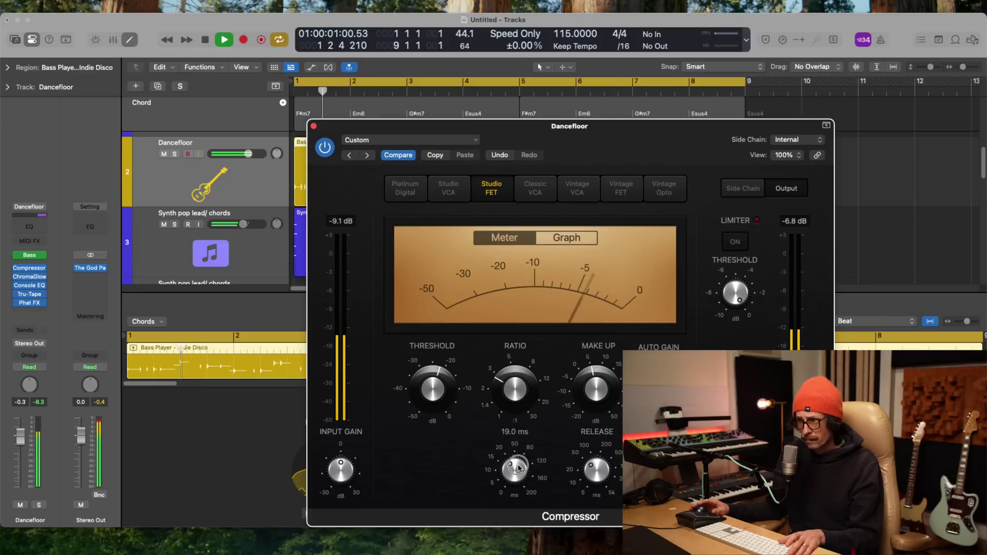
drag(519, 467, 520, 457)
drag(596, 465, 596, 491)
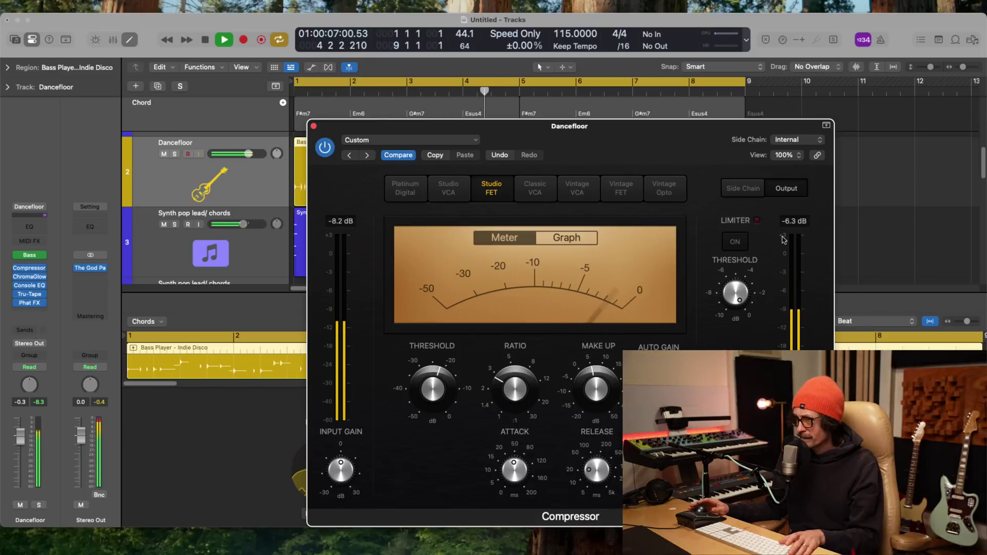
click(734, 241)
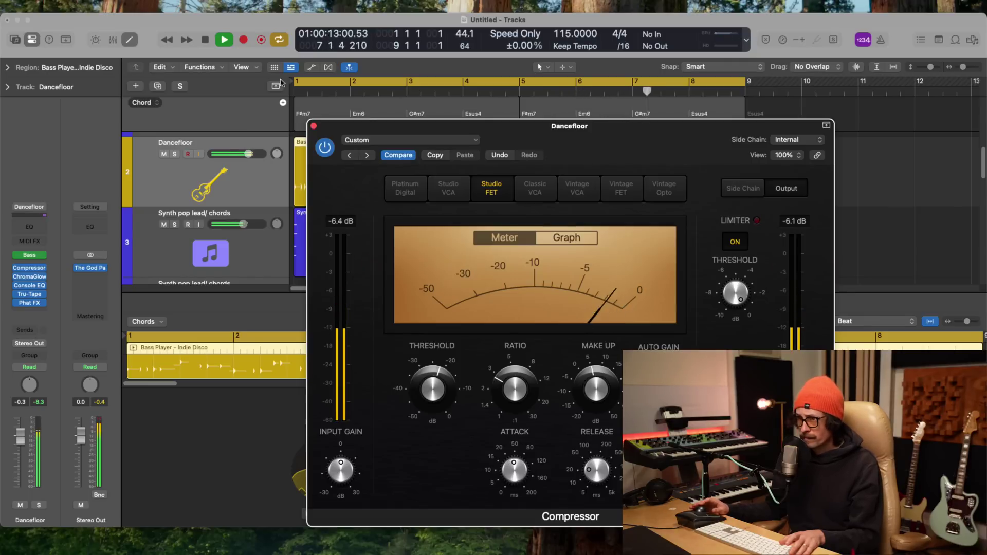
key(super+w)
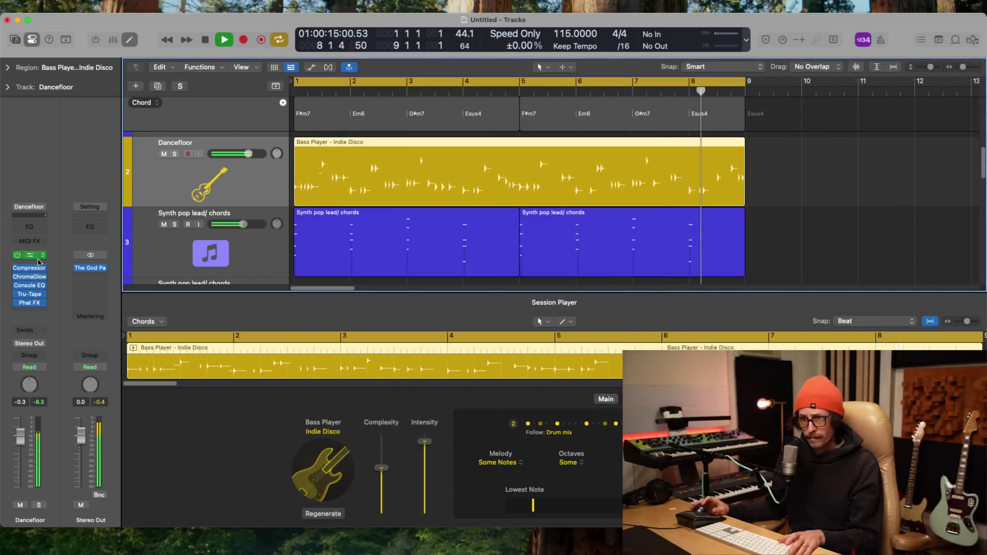
- Bypass ChromaGlow, Console EQ, Tru-Tape and Phat FX on the bass, keep the Compressor active, and stop playback
click(16, 267)
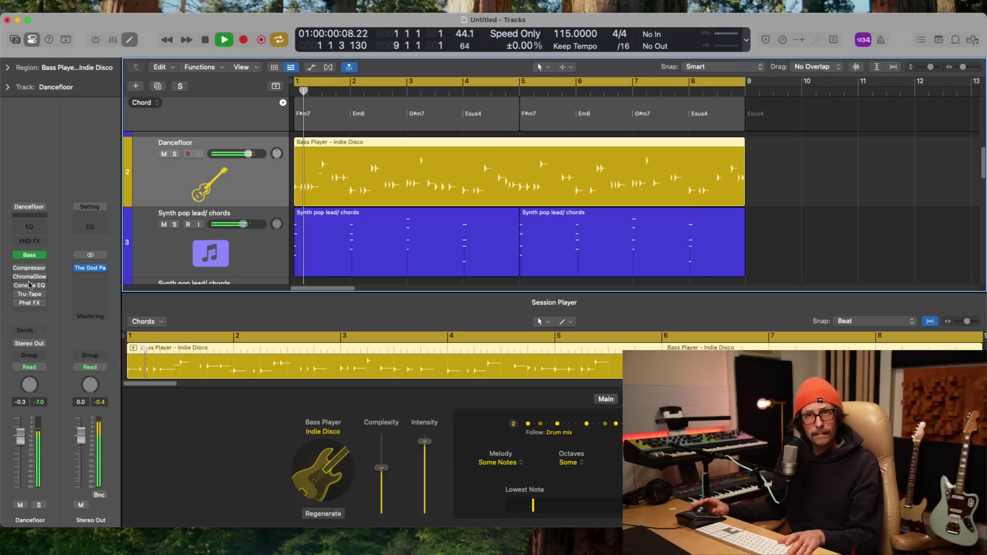
click(17, 276)
click(16, 286)
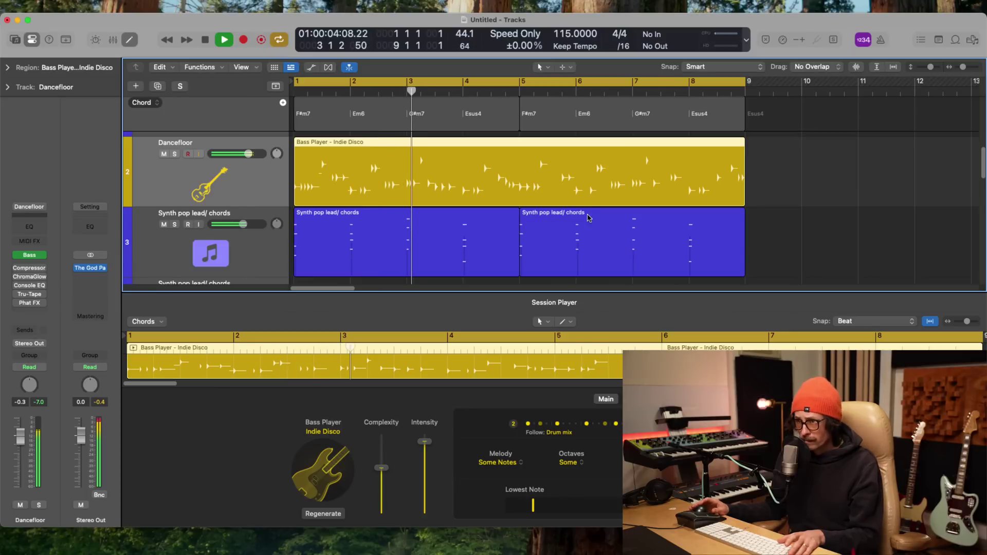
click(17, 267)
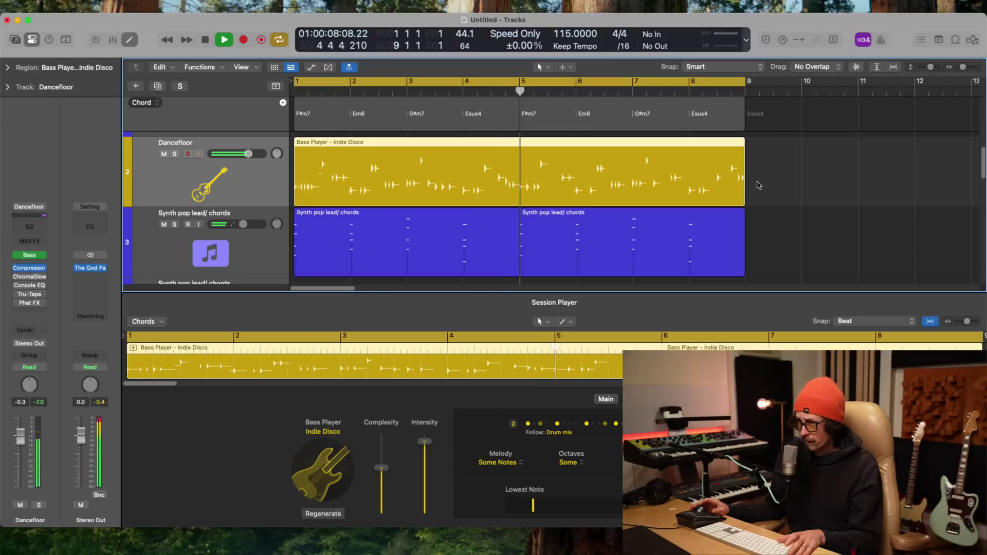
key(space)
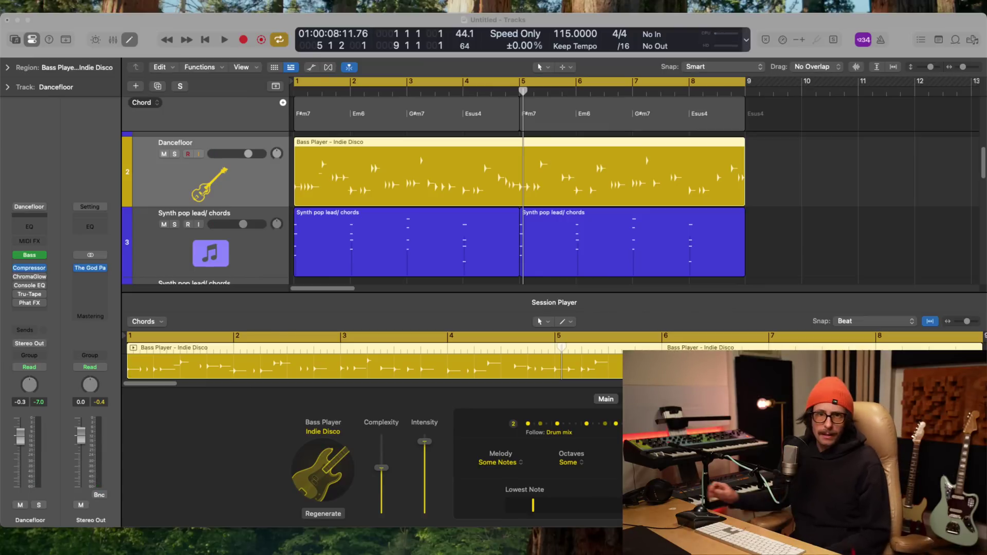
- Move the chord track regions, the bass region and both synth chord regions out of the loop to bar 73
click(195, 197)
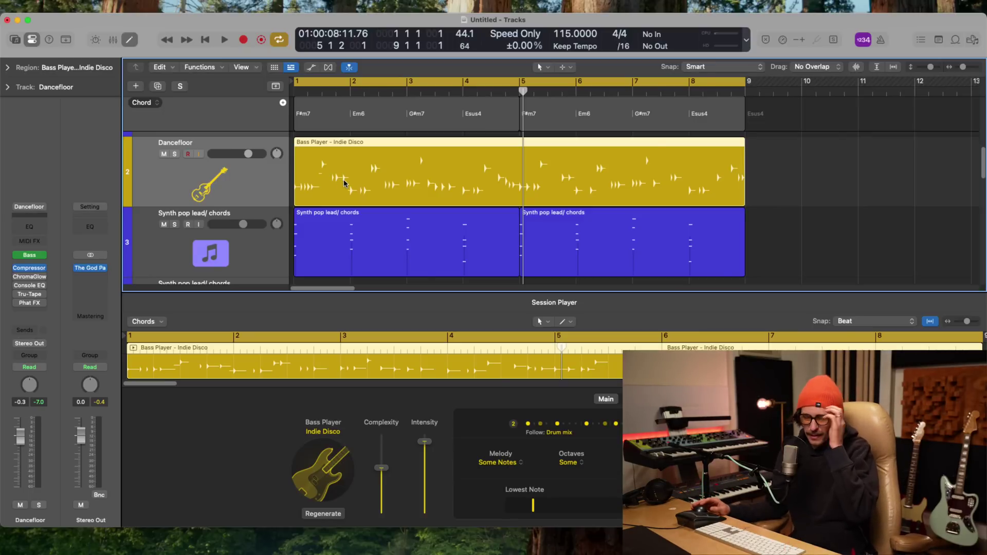
ctrl+alt+click(397, 147)
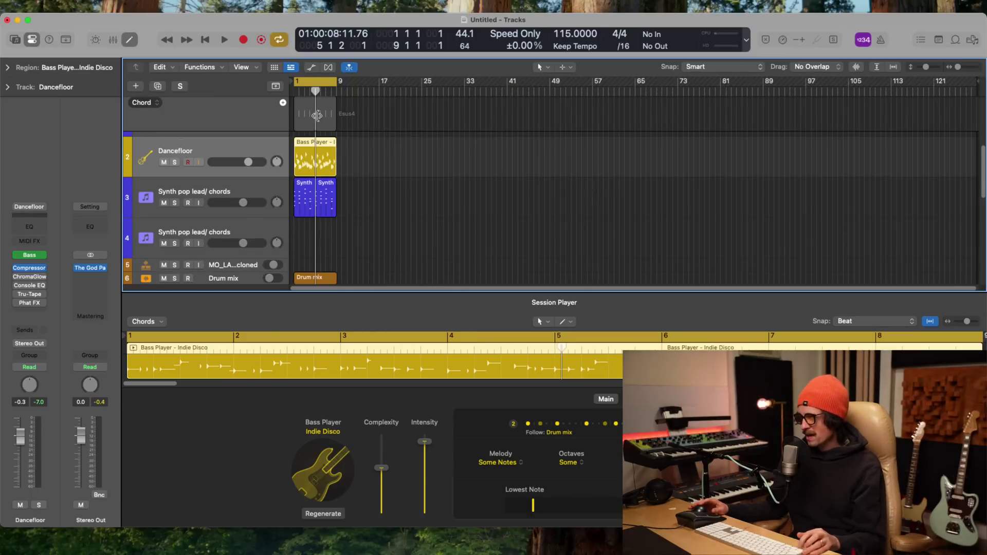
click(317, 115)
click(308, 154)
shift+click(304, 195)
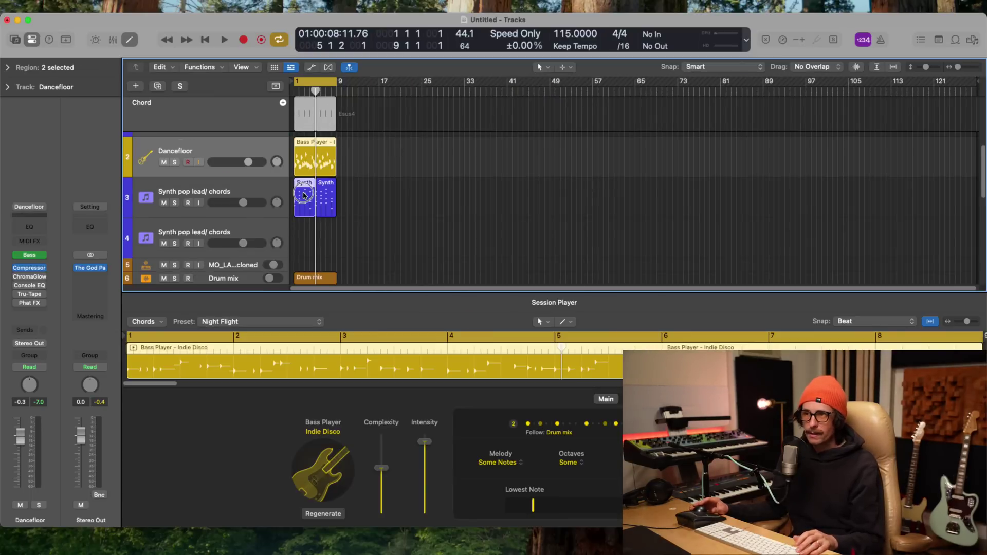
drag(303, 159, 685, 153)
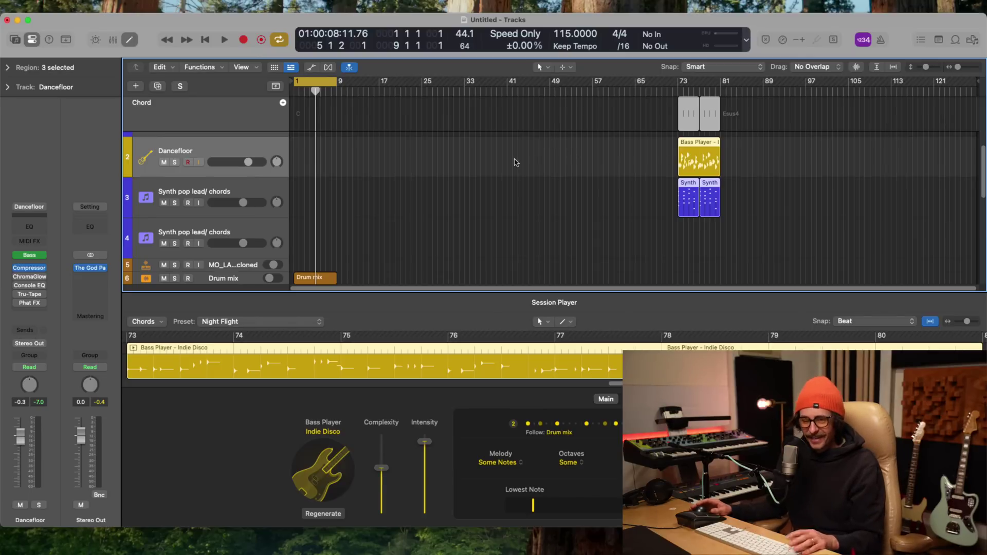
- Hide the region editor and mute both UFC_Percussion_Hat_Loop_03_114 regions on track 12
key(e)
scroll(363, 298, up, 2)
drag(359, 286, 255, 505)
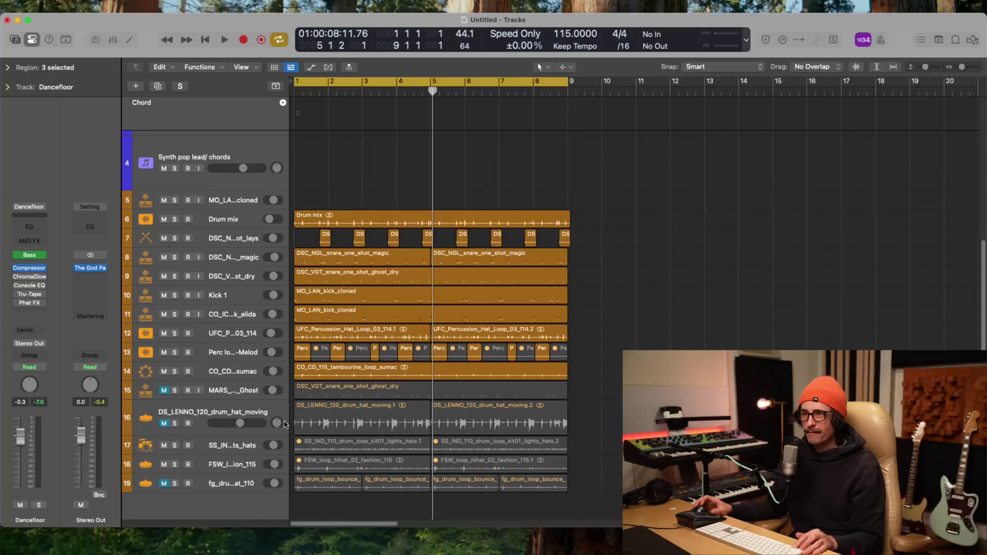
click(376, 377)
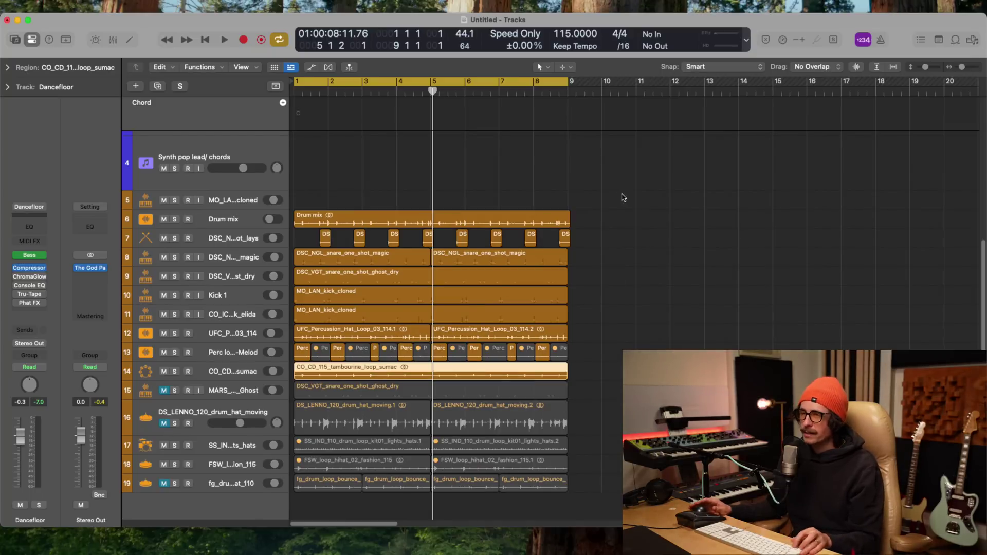
ctrl+alt+click(222, 454)
click(318, 349)
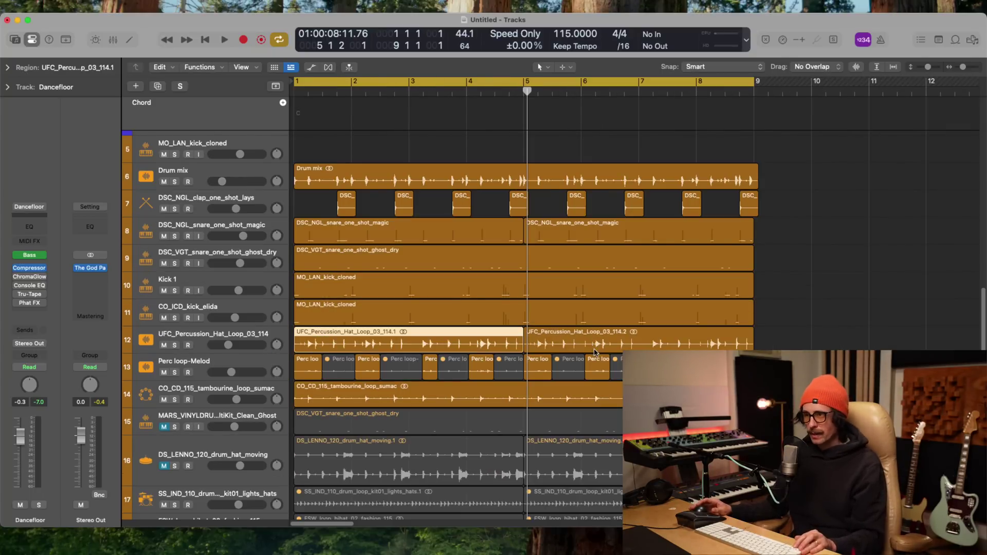
shift+click(592, 346)
key(m)
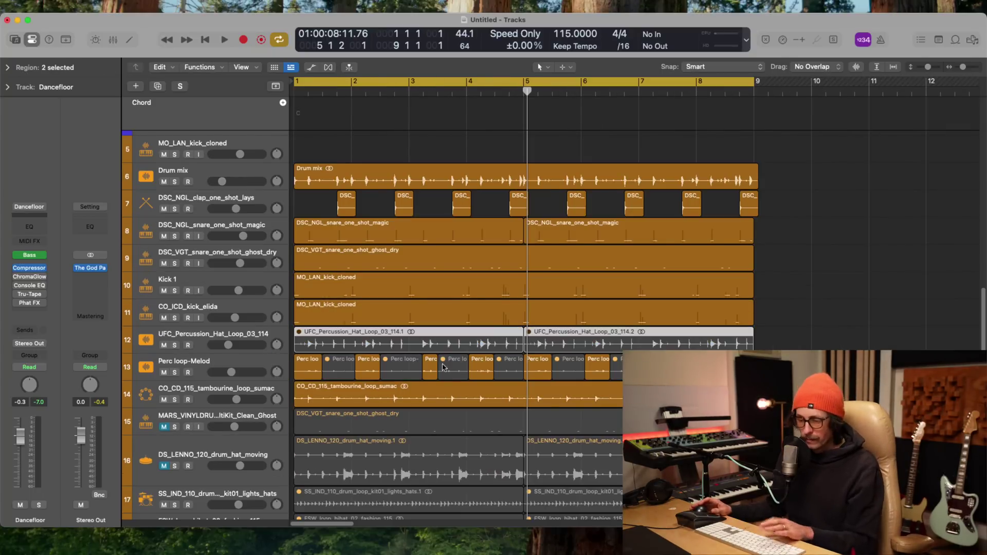
- Play the drums from bar 1, select the first Synth pop lead/ chords track, and turn on Low Latency Mode
key(Return)
key(space)
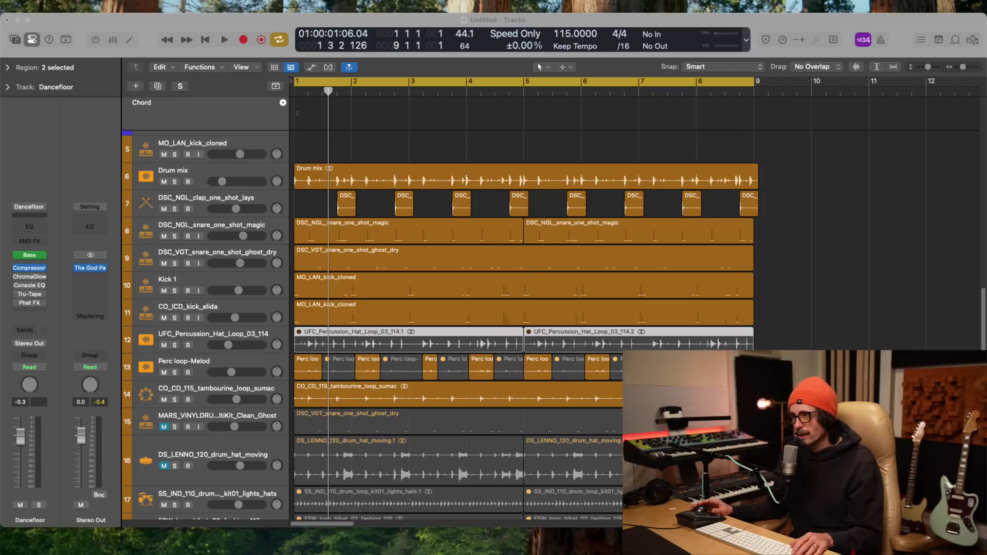
key(space)
scroll(423, 315, up, 5)
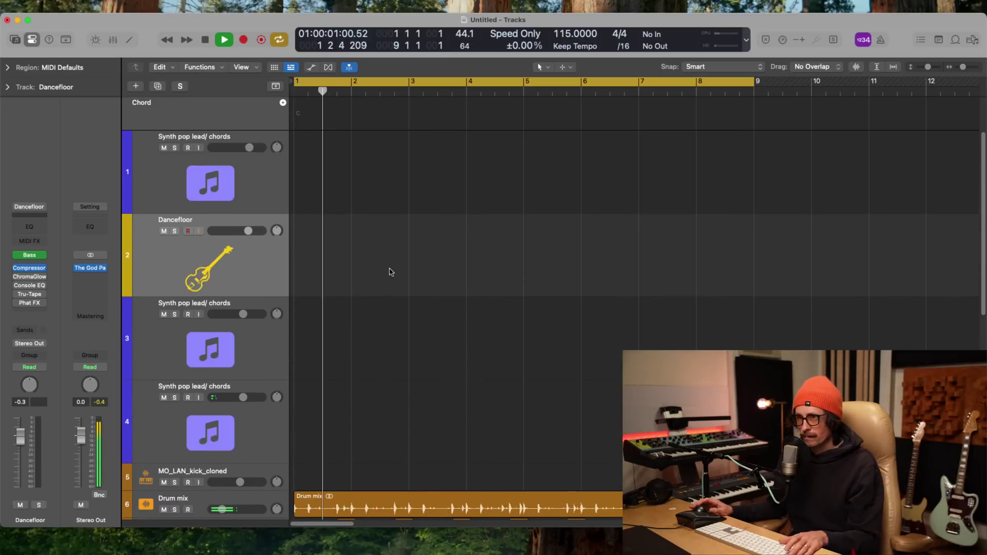
key(z)
key(Up)
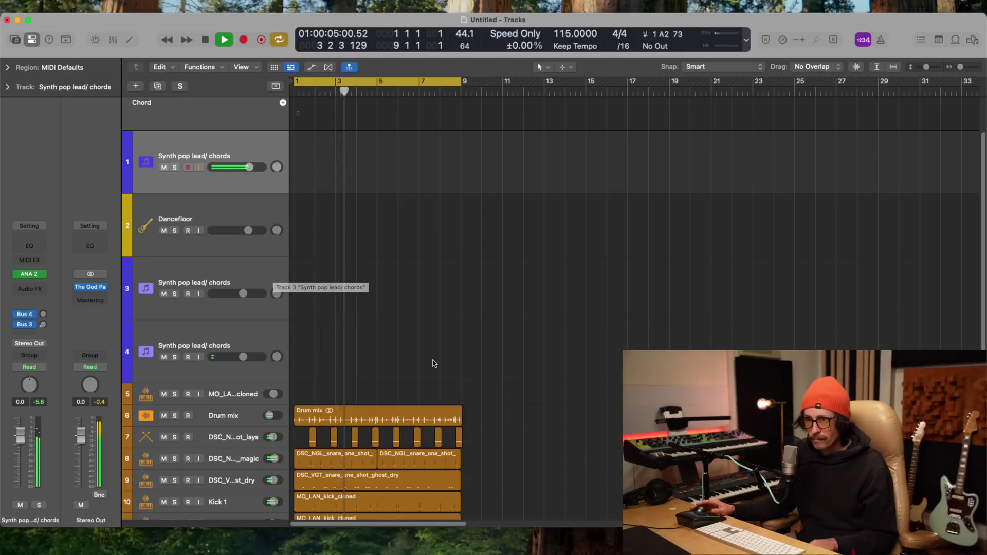
key(alt+l)
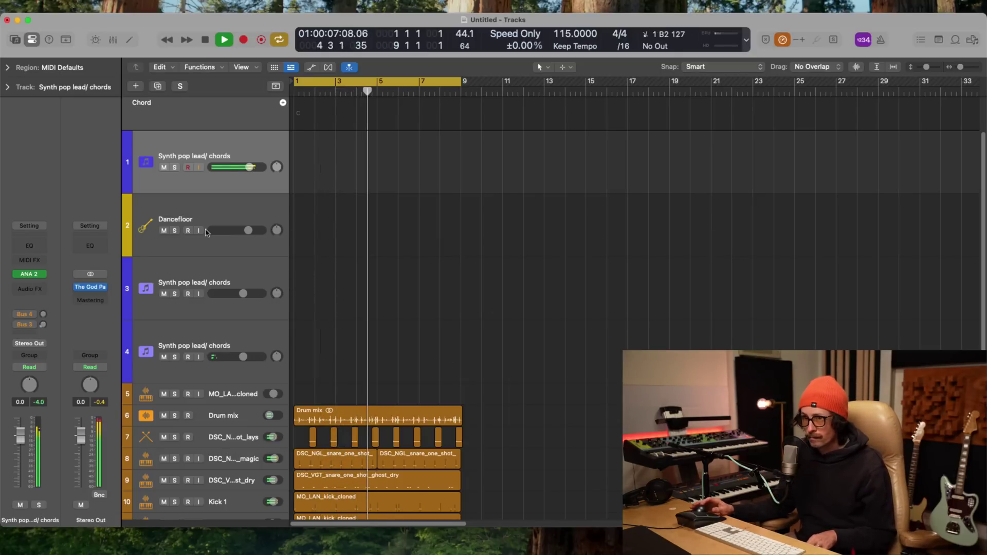
- Open ANA 2 on the first synth track, adjust the first filter cutoff, and audition the Vintage Analog keys presets, including Arya Shimmer and Dire Dire DX
click(28, 274)
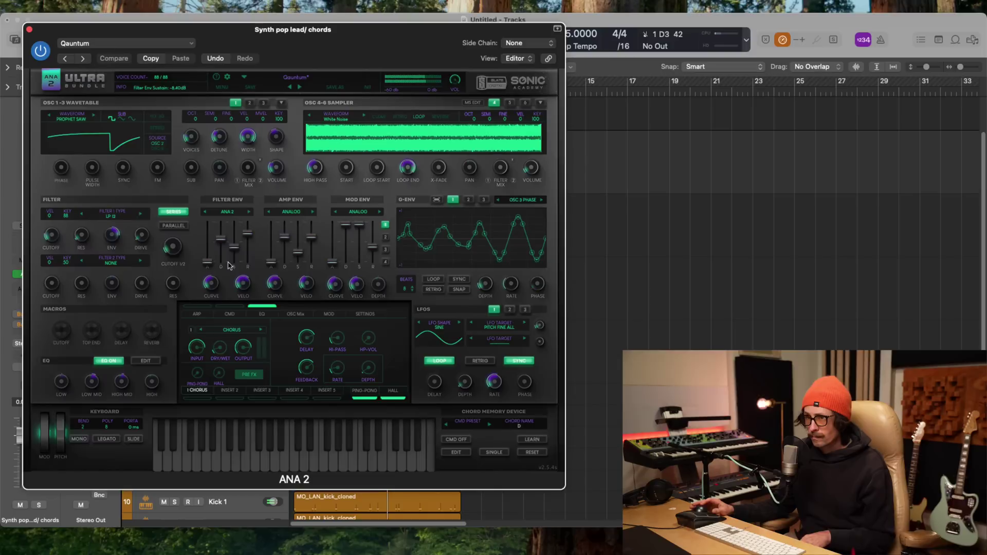
drag(52, 235, 75, 181)
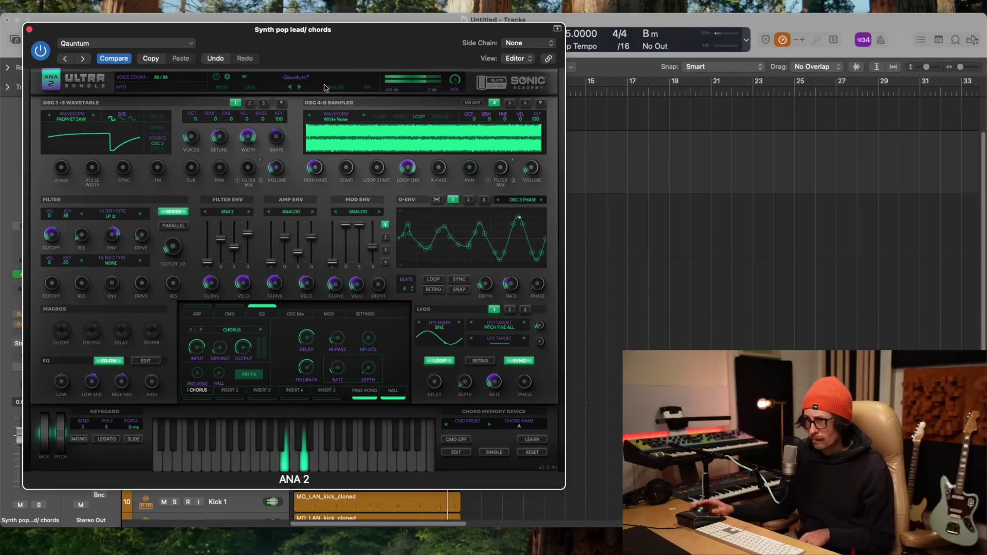
click(290, 88)
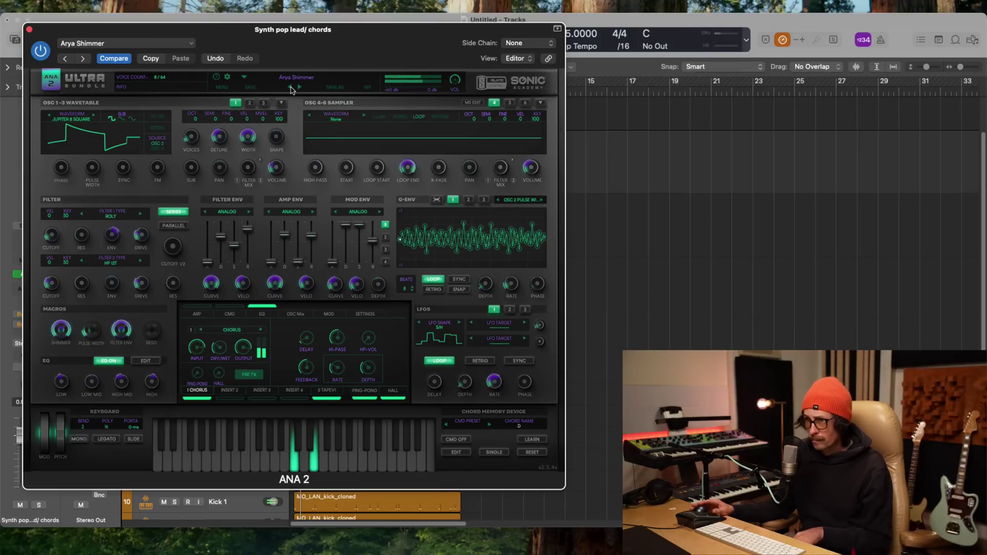
click(300, 89)
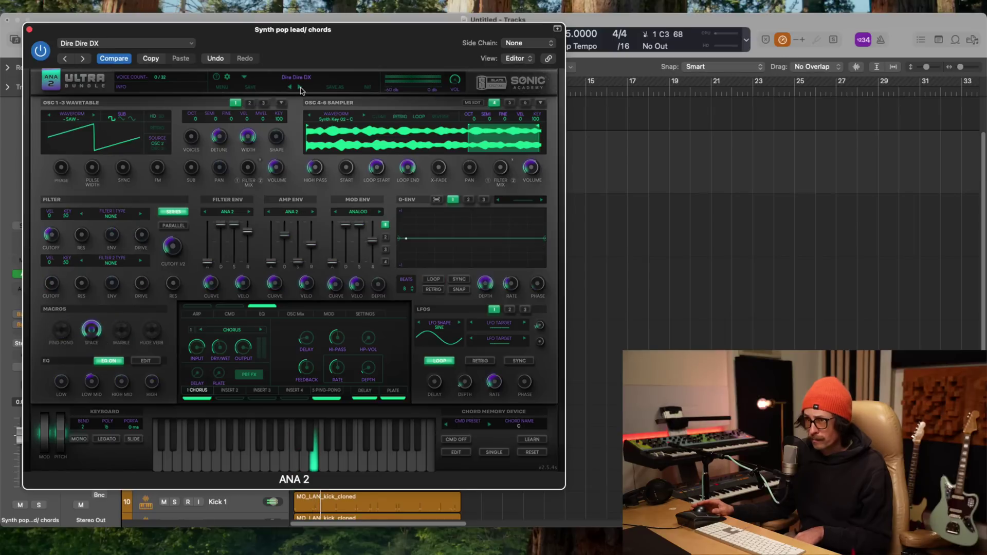
click(300, 88)
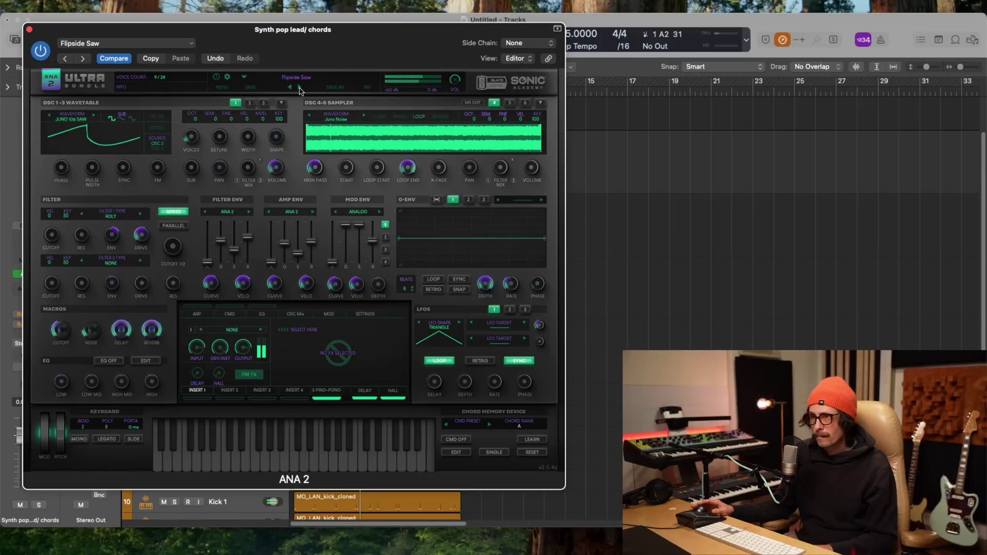
click(300, 88)
click(300, 89)
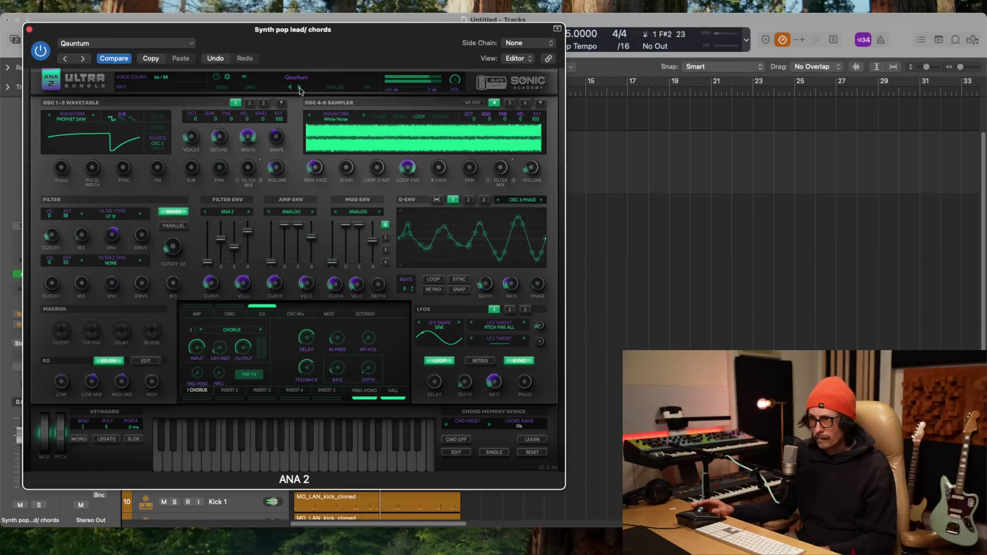
click(301, 88)
click(301, 89)
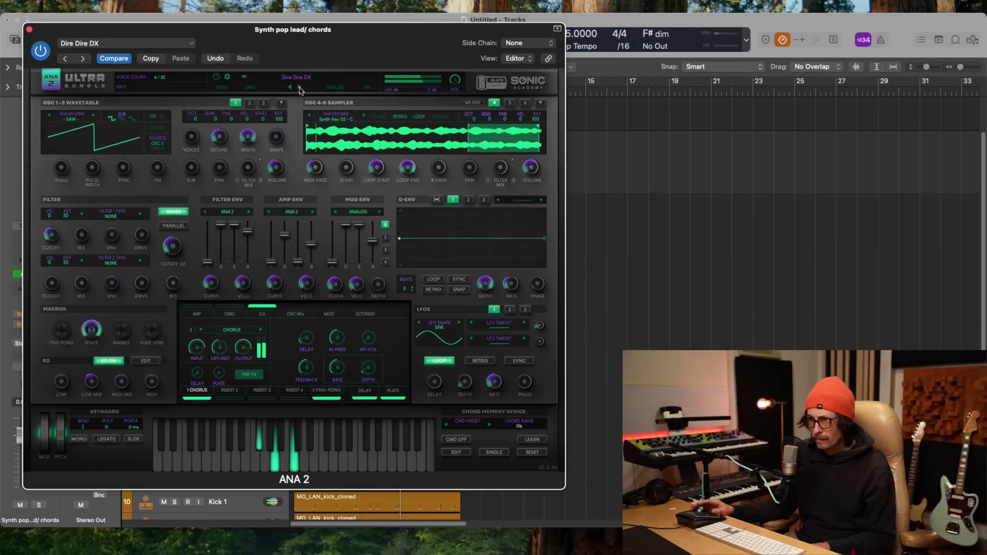
click(300, 88)
- Browse keys presets across all ANA 2 banks and audition the ones from FM beauty through Gucci on the Ground
click(304, 79)
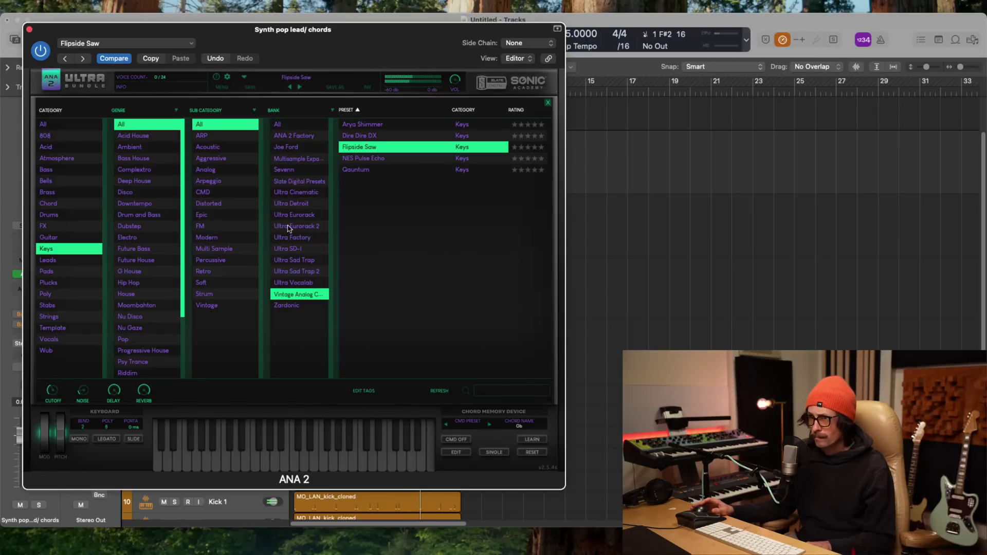
click(296, 126)
click(370, 136)
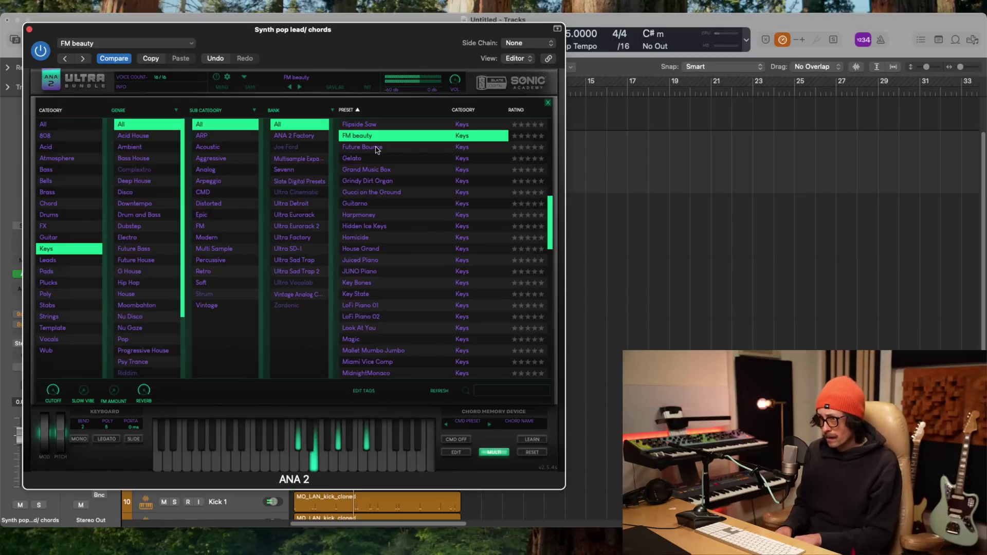
click(377, 147)
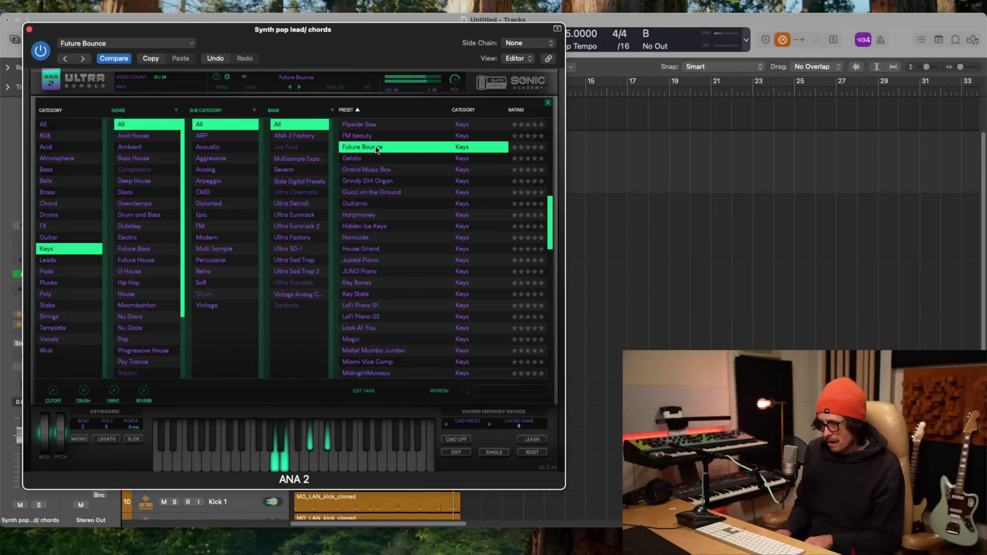
click(376, 158)
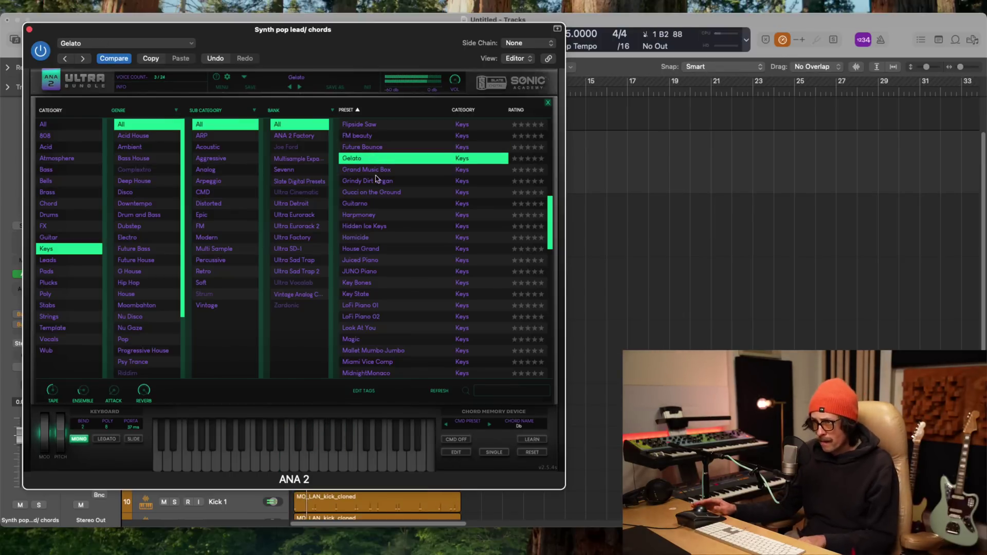
click(379, 170)
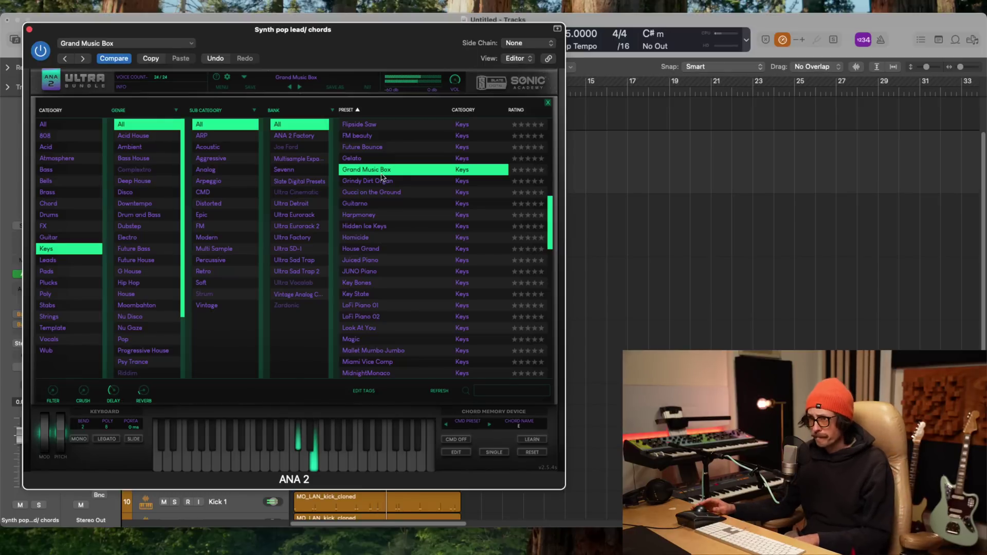
click(383, 183)
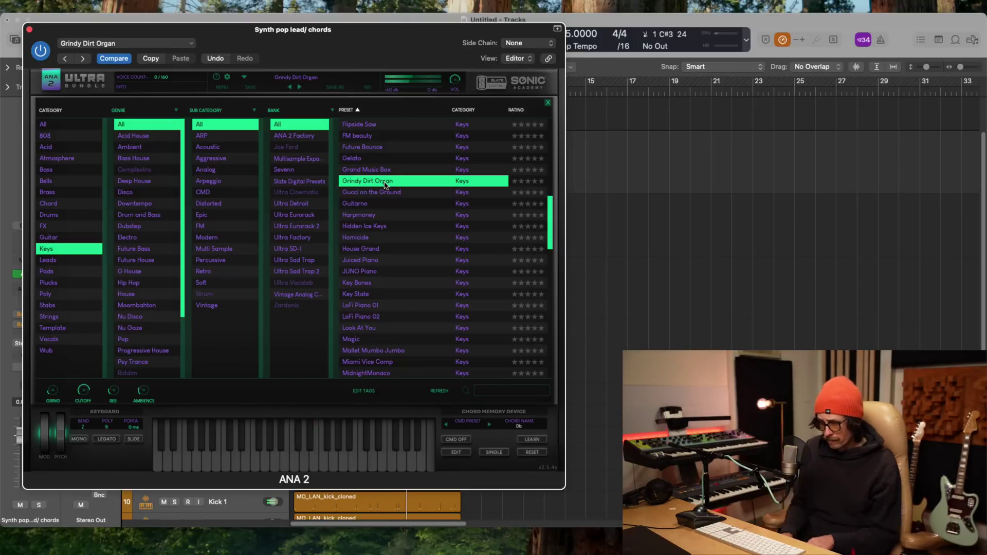
click(386, 193)
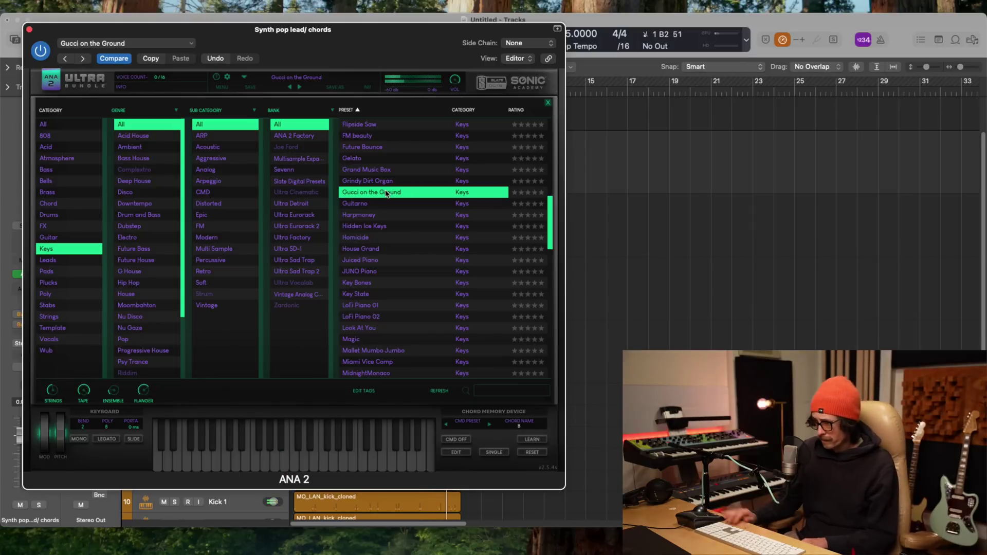
- Continue auditioning the keys presets in order from Guitarno through Juiced Piano and Key Bones to LoFi Piano 01
key(Down)
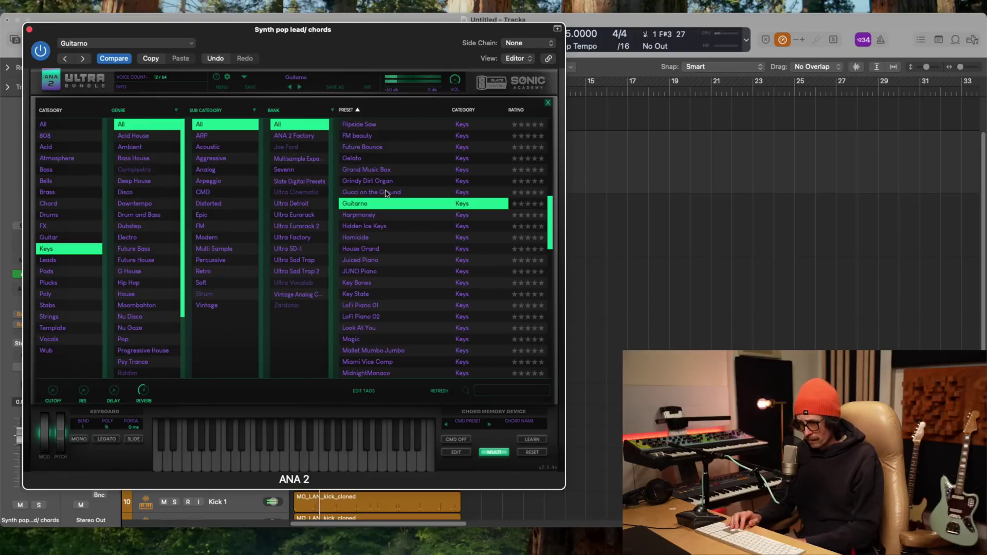
key(Down)
key(Down)
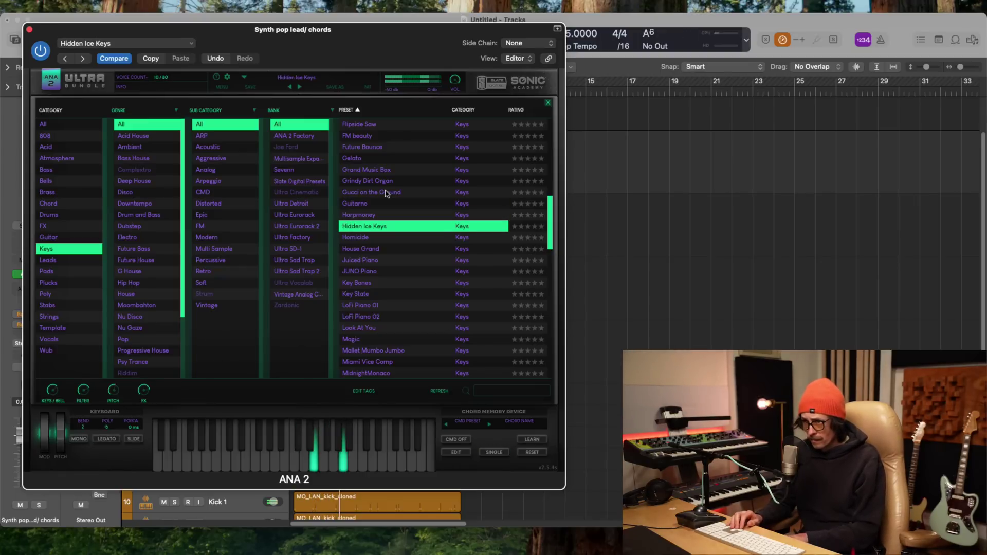
key(Down)
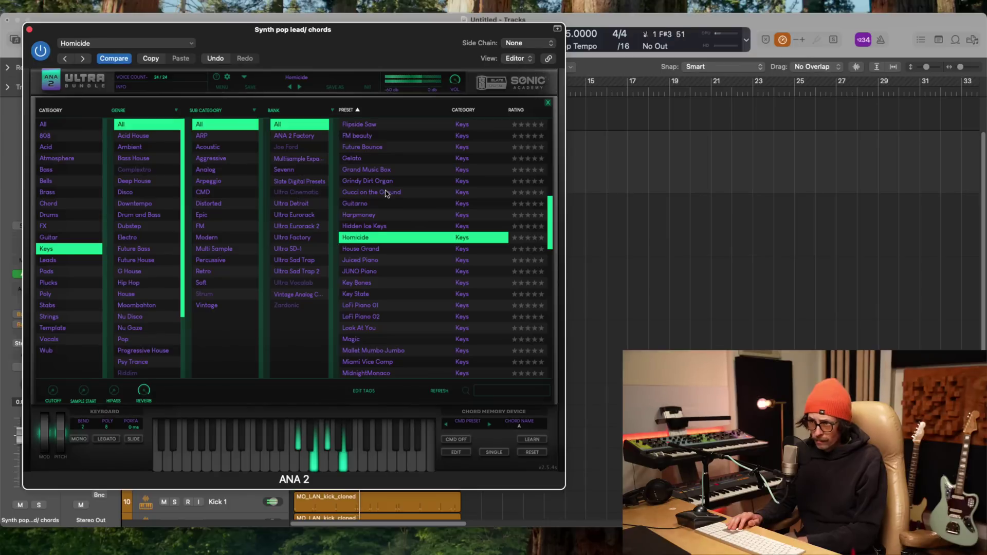
key(Down)
key(Down)
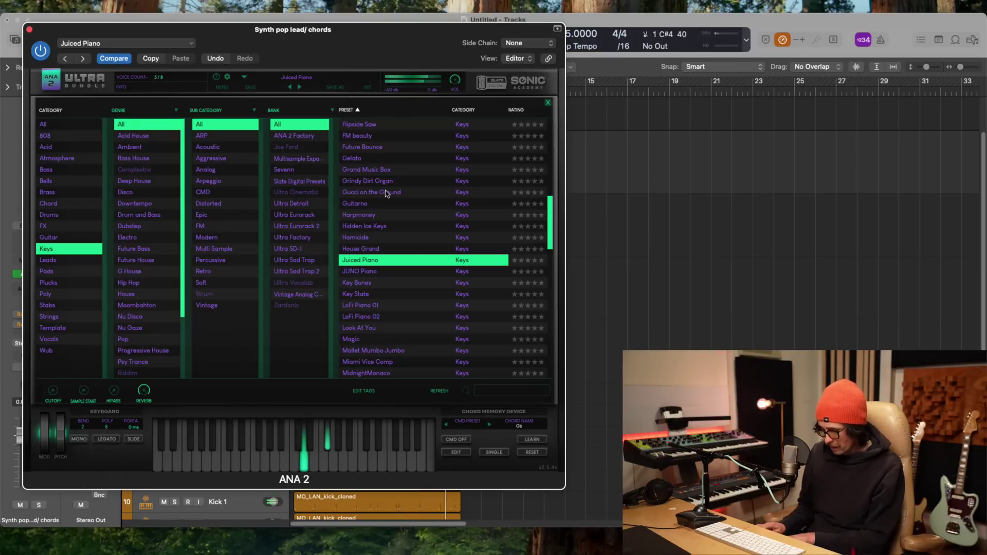
click(382, 273)
click(383, 283)
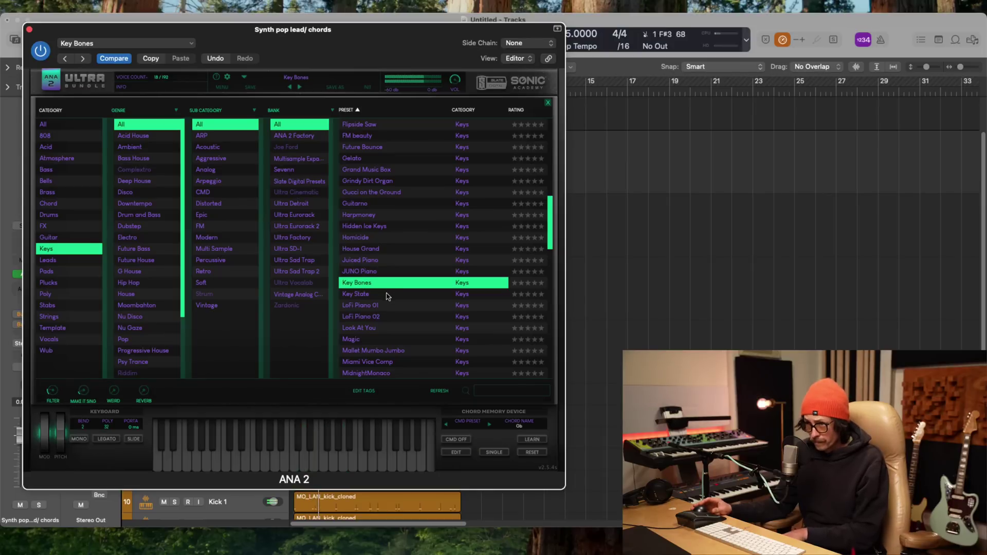
click(384, 295)
click(385, 307)
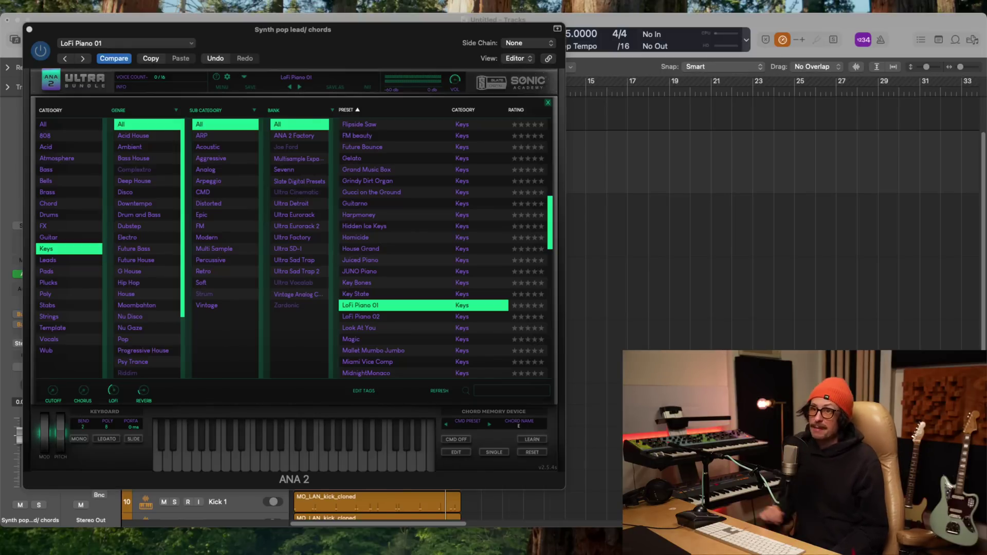
- Switch the preset category to Bass and audition the presets from 2 Finger Prog through 80s Attack Bass to Alive But Dead
click(73, 203)
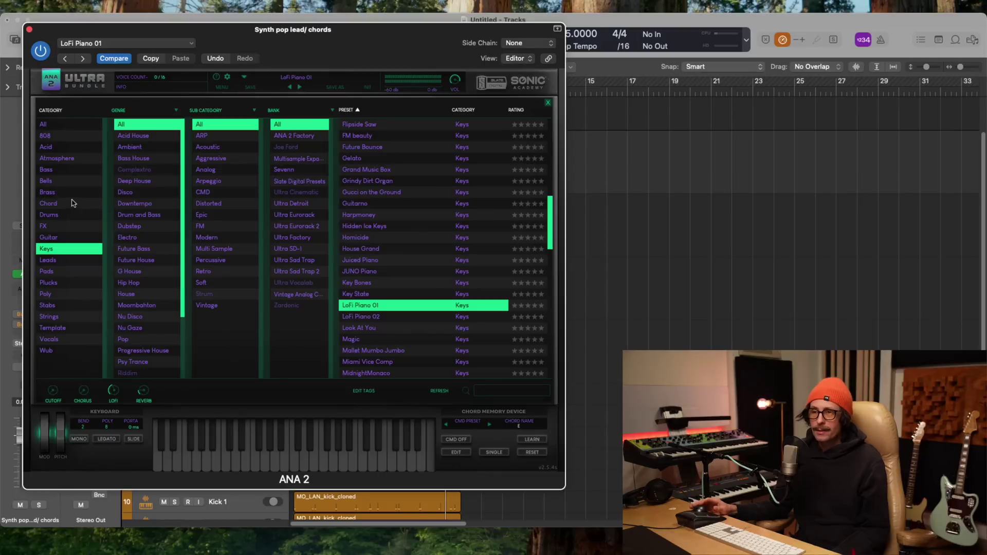
click(47, 170)
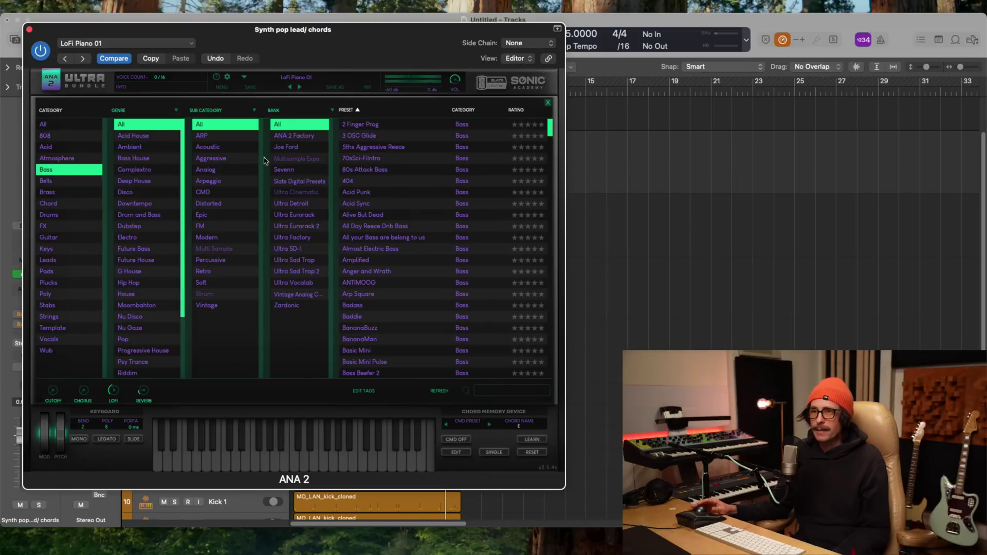
click(381, 125)
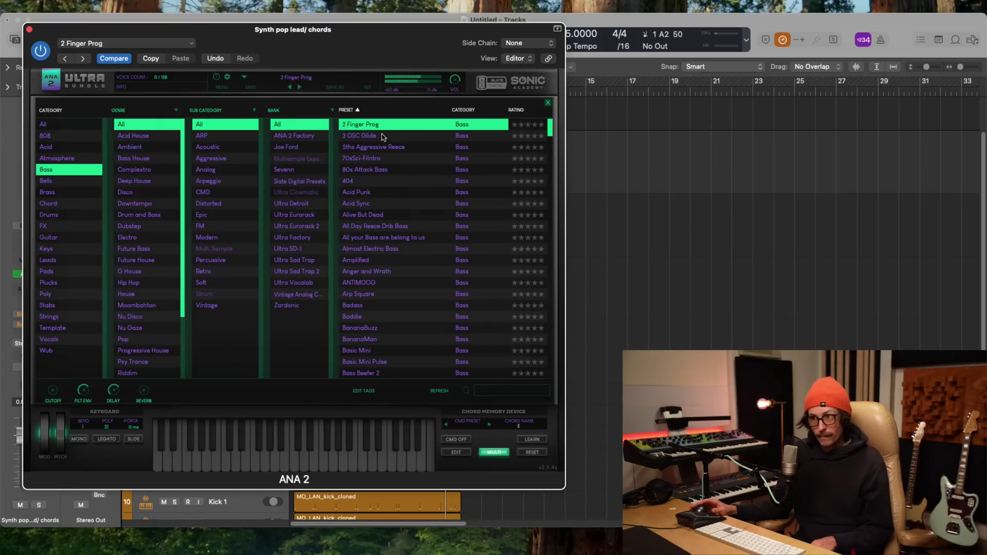
click(374, 136)
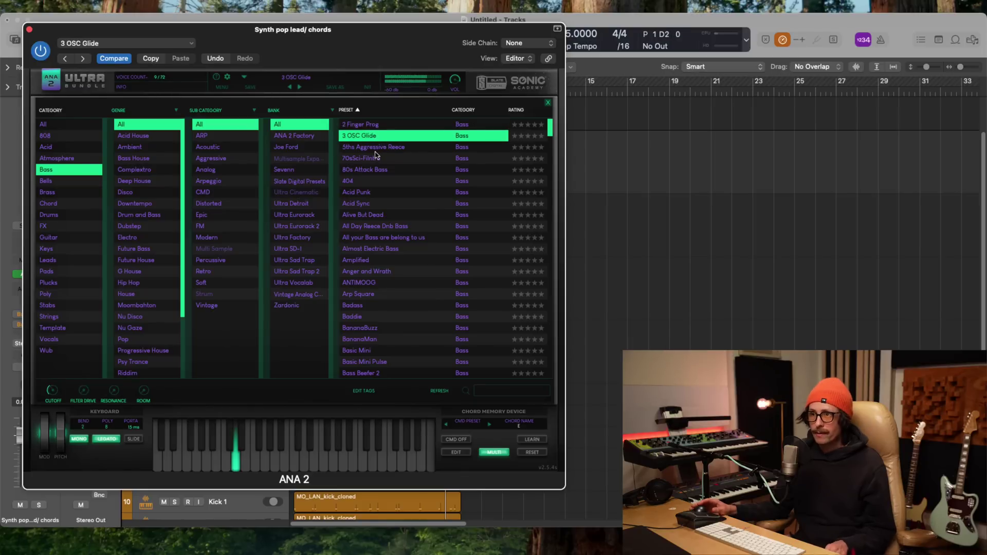
click(383, 148)
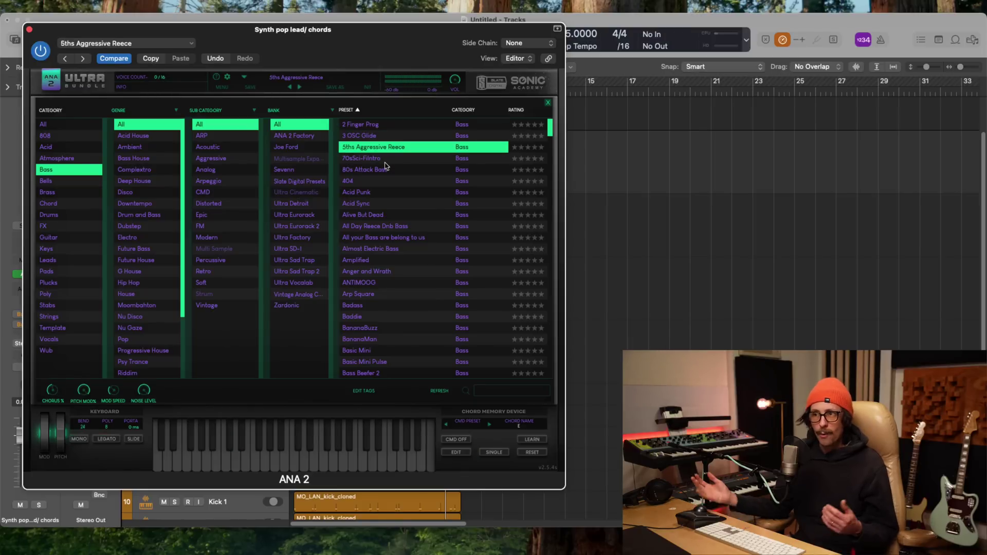
click(382, 158)
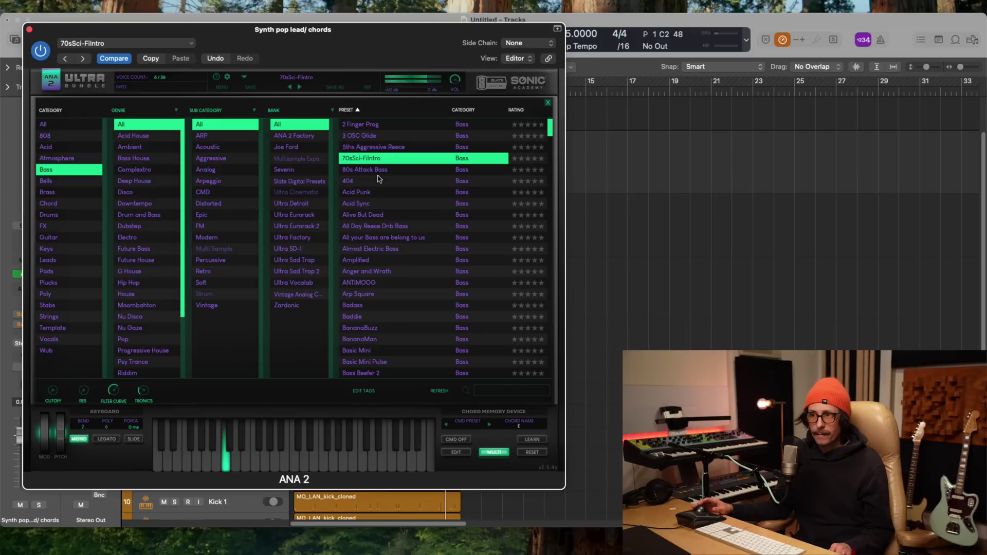
click(381, 171)
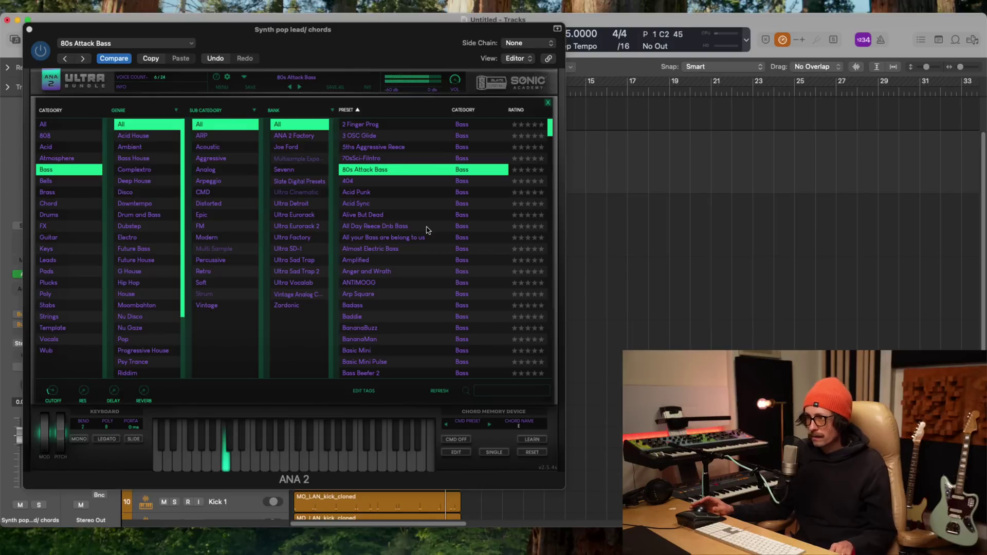
click(369, 181)
key(Down)
key(Down)
key(Down)
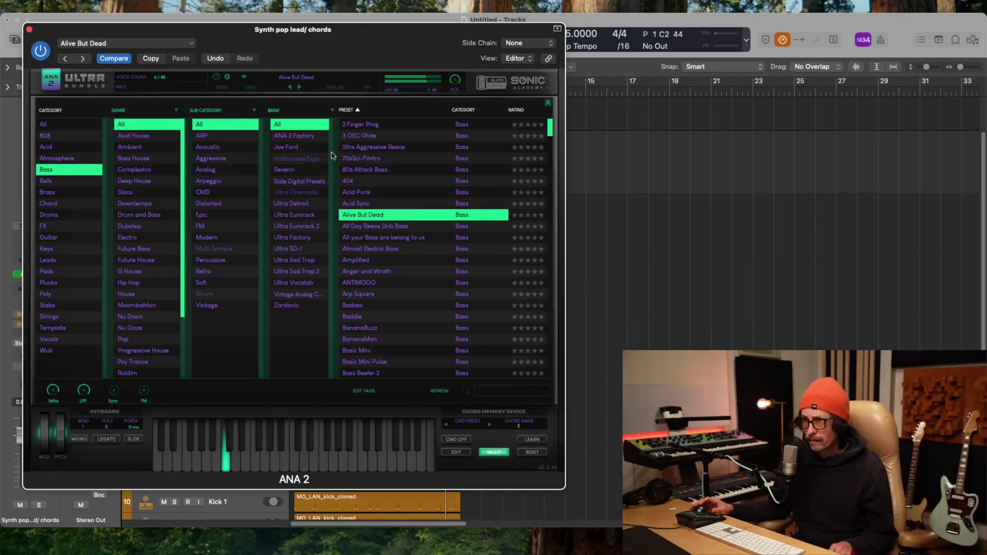
- Limit the bass presets to the Vintage Analog bank, compare the first four, load Blue Boi Tubes, and close ANA 2
click(301, 294)
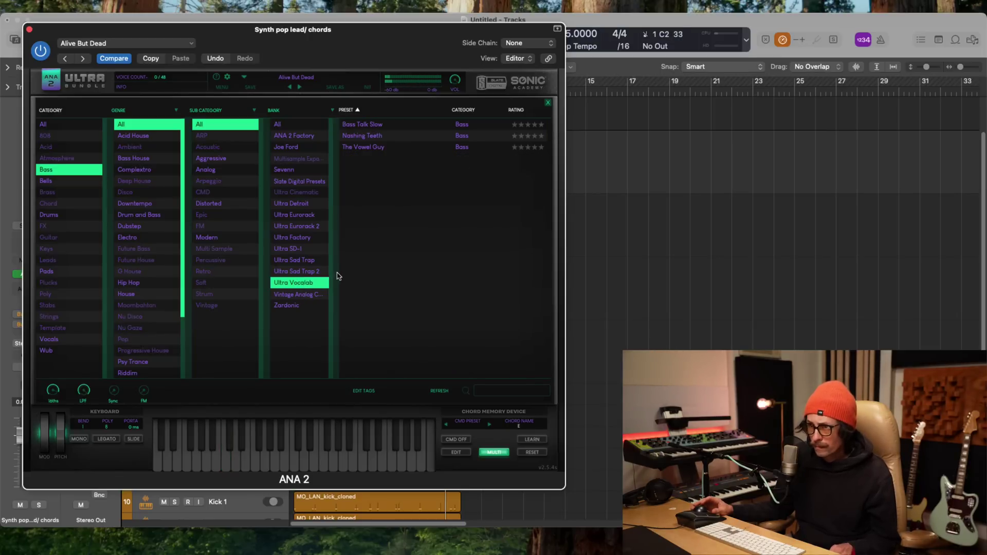
click(369, 127)
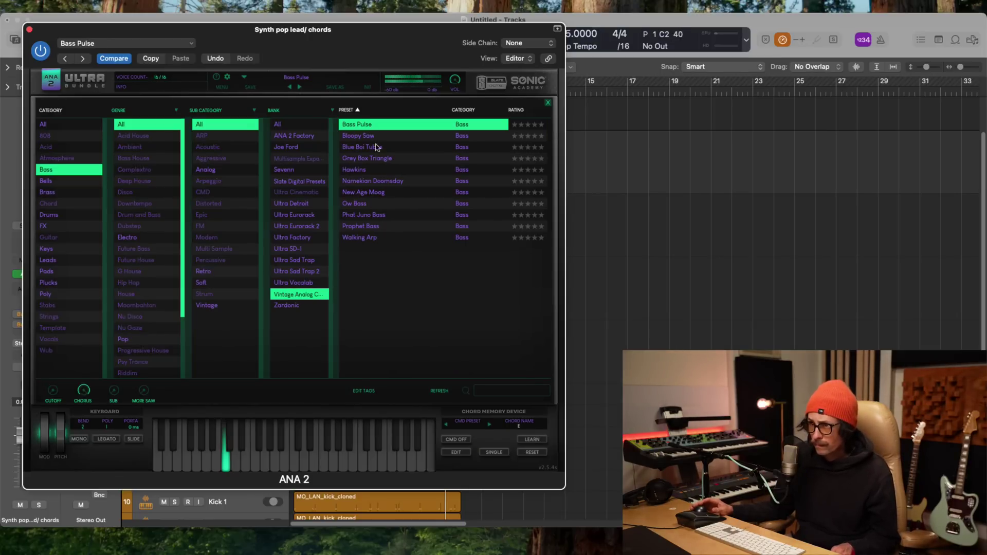
click(375, 137)
click(376, 149)
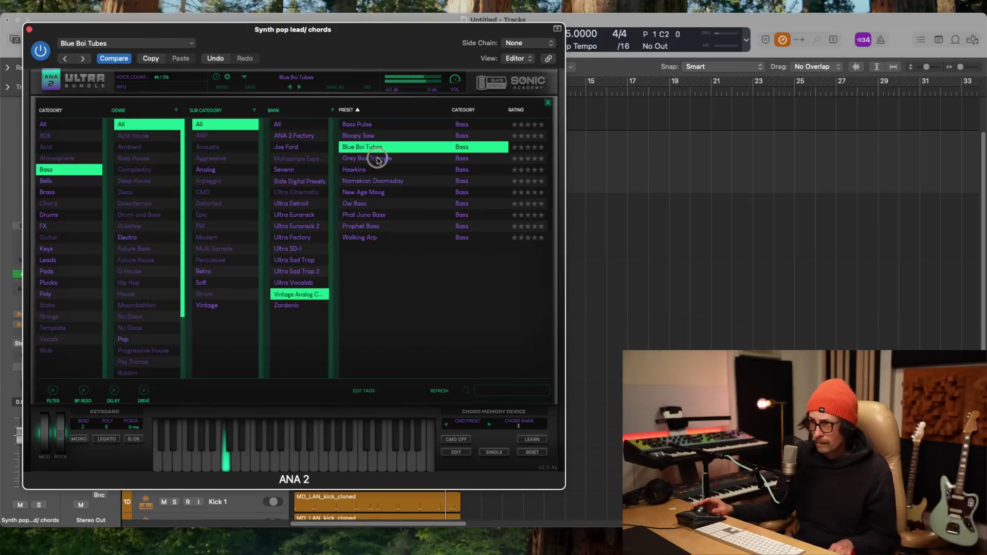
click(376, 158)
click(375, 148)
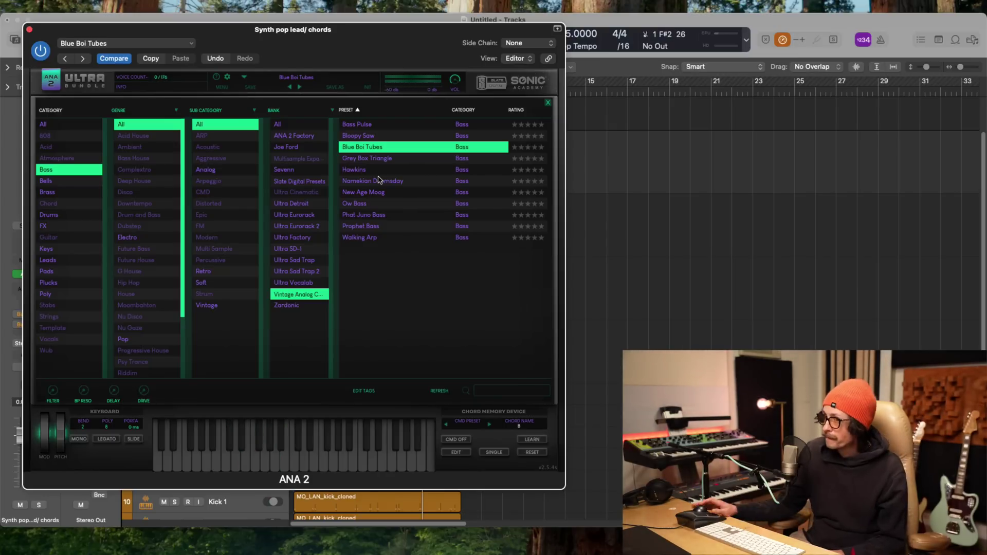
click(30, 30)
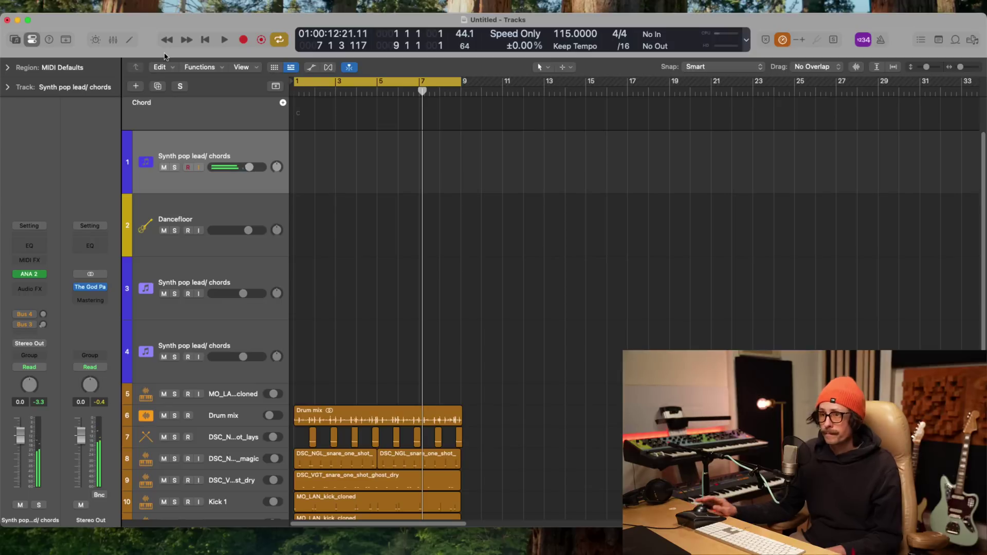
- Record a two-bar MIDI part from bar 1 on the first Synth pop lead/ chords track over the drums
key(r)
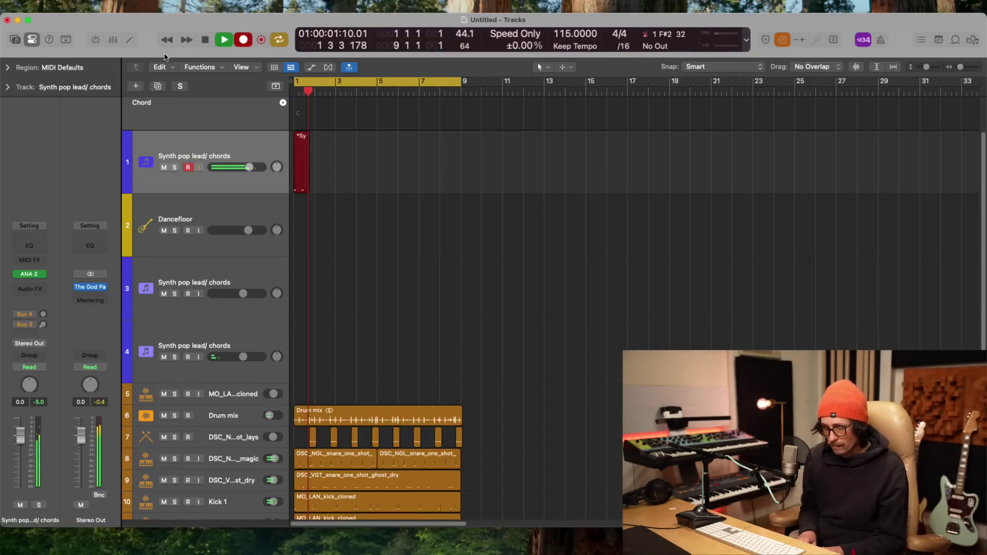
key(space)
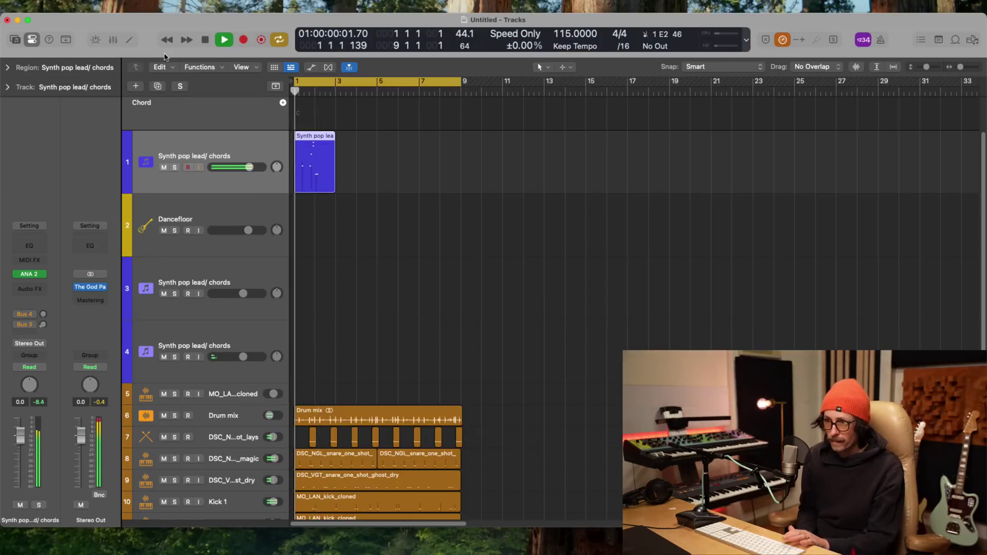
- Delete the two-bar region on the first Synth pop lead/ chords track, try another take from bar 1 and discard it
key(Delete)
key(r)
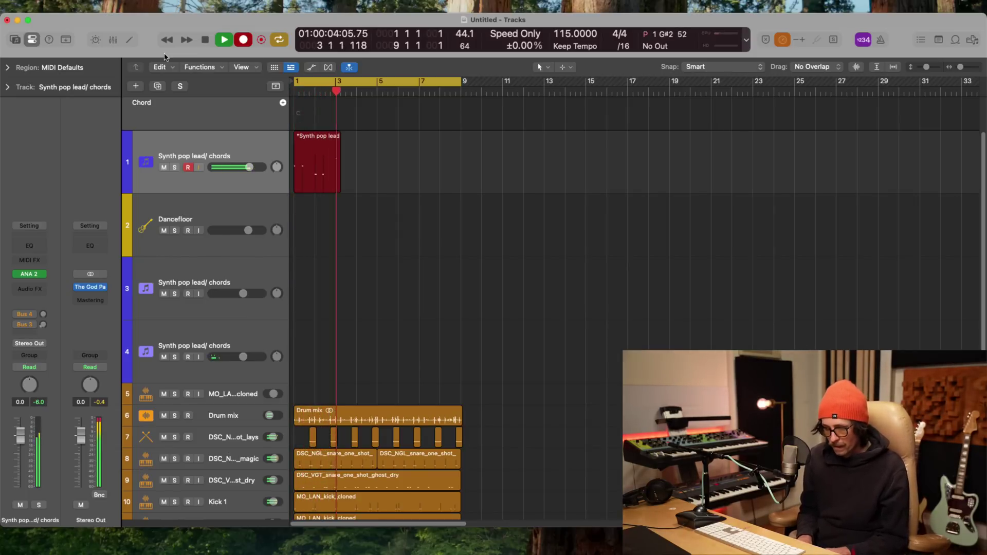
key(space)
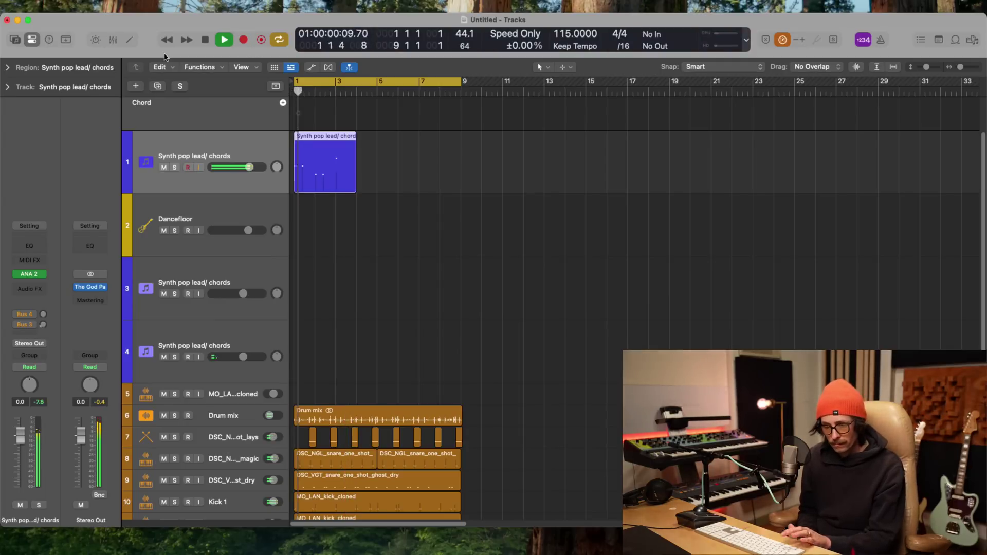
key(super+period)
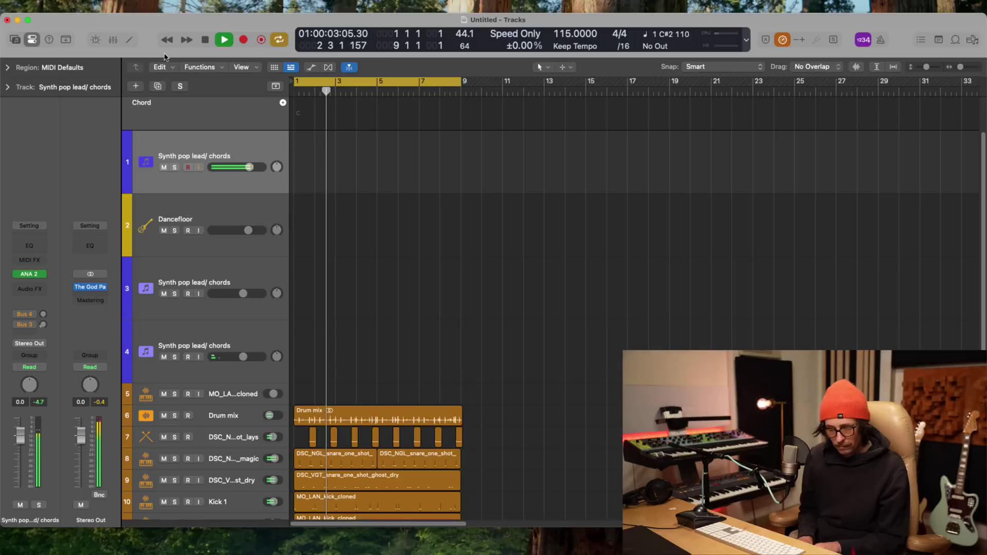
key(Return)
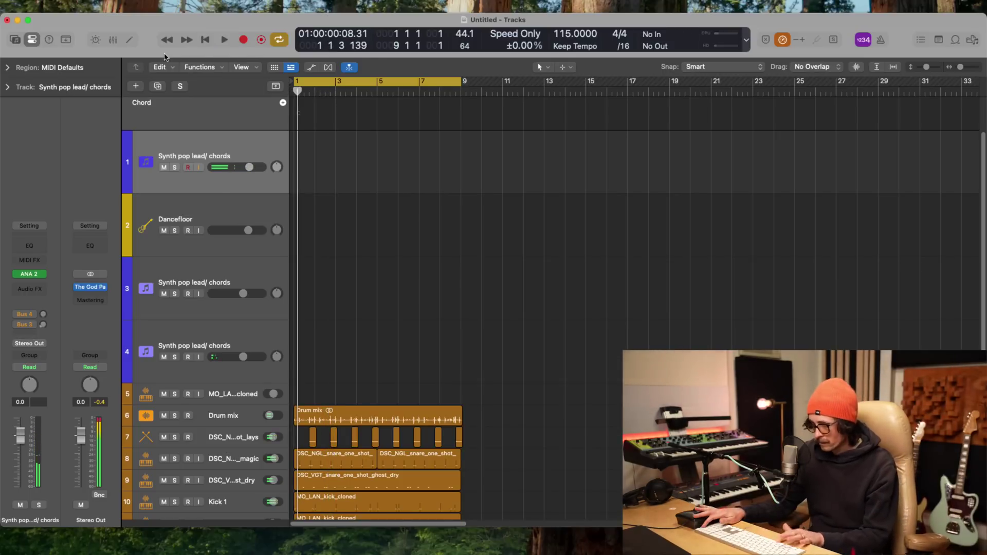
- Record a five-bar take from bar 1 on the first track and remove its five stray notes in bar 5
key(r)
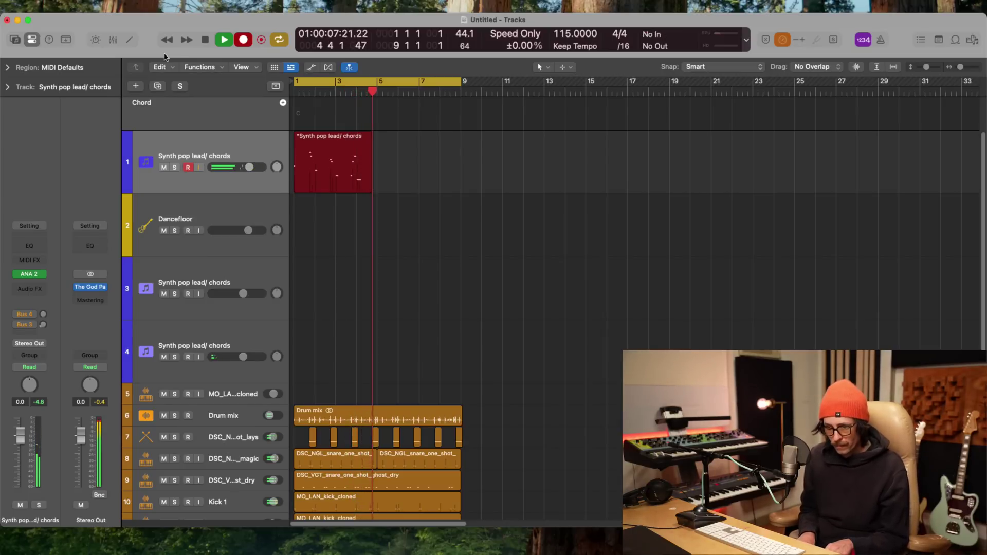
key(space)
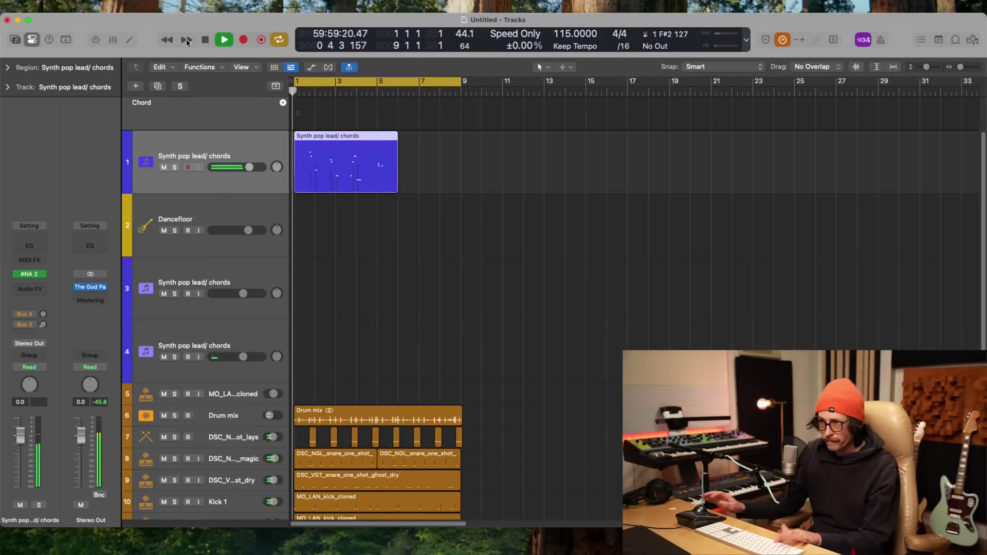
double_click(309, 147)
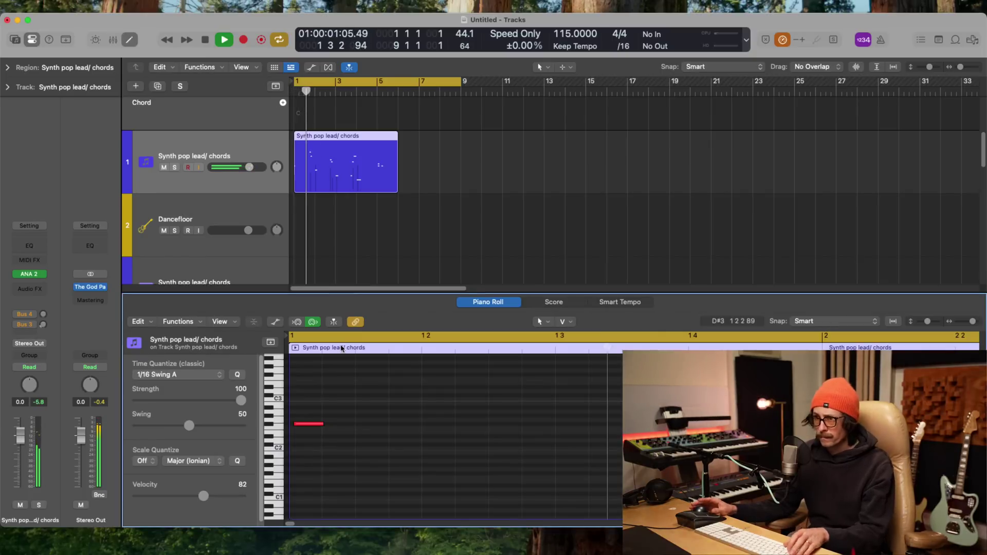
key(z)
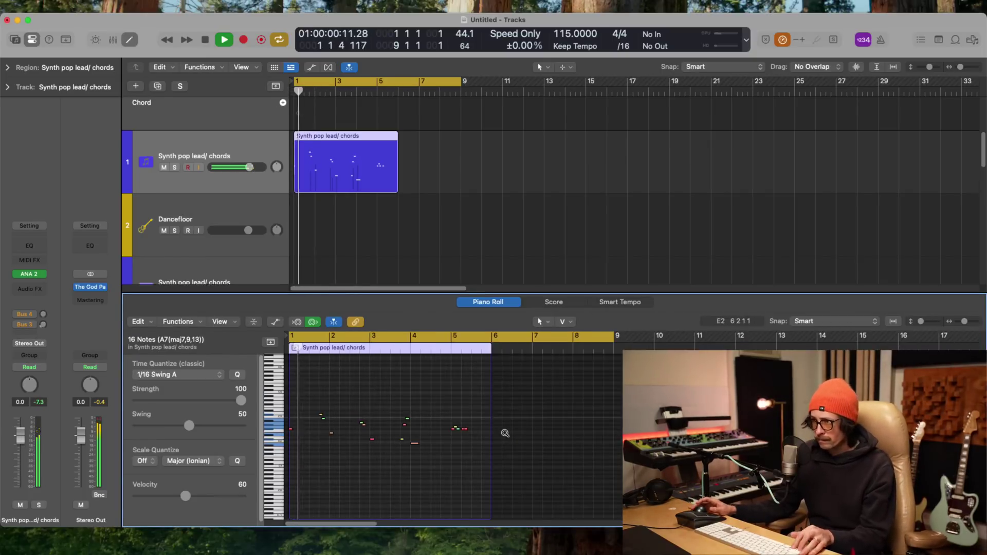
drag(561, 406, 284, 447)
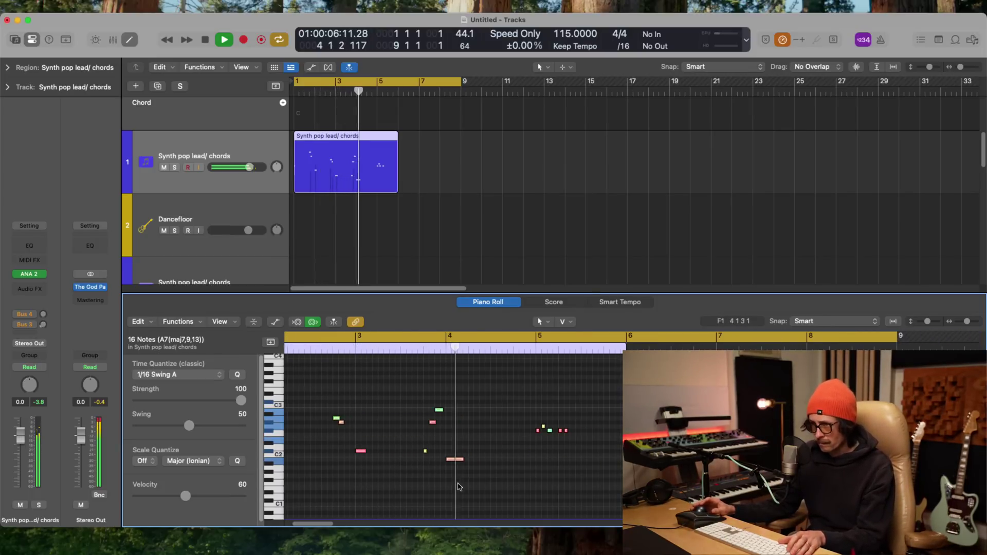
drag(526, 385, 595, 465)
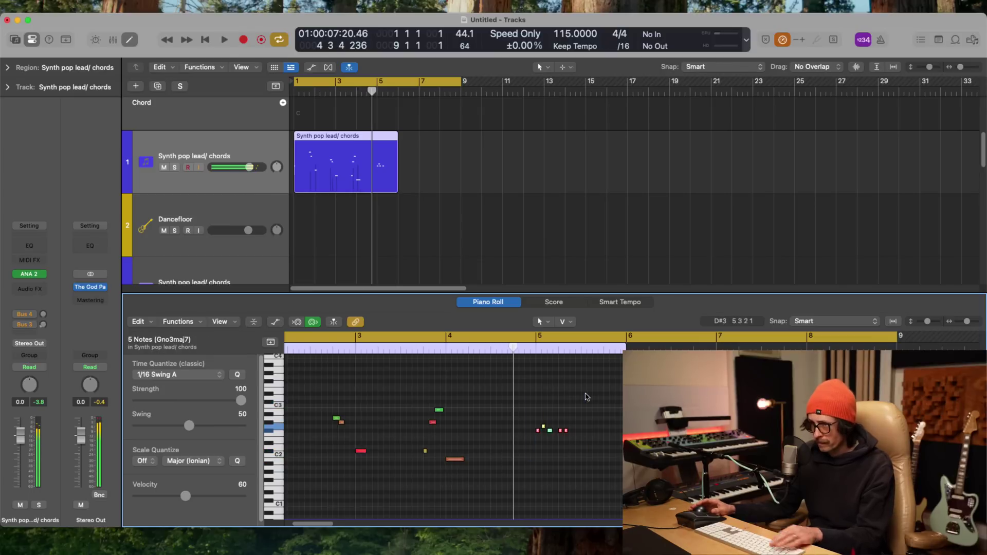
key(space)
key(space)
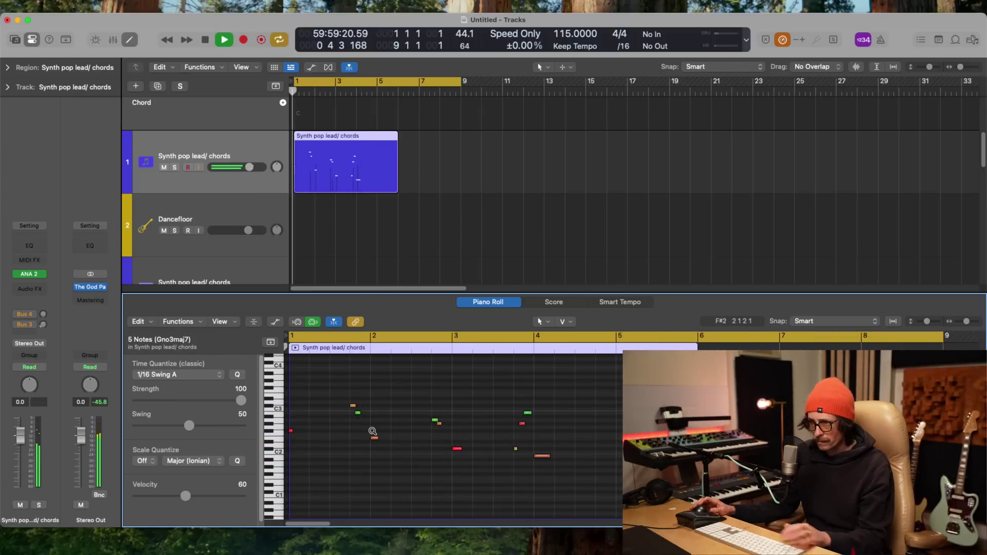
- Play the edited take over the drums from bar 1, stopping and restarting to rehearse the bass line
key(space)
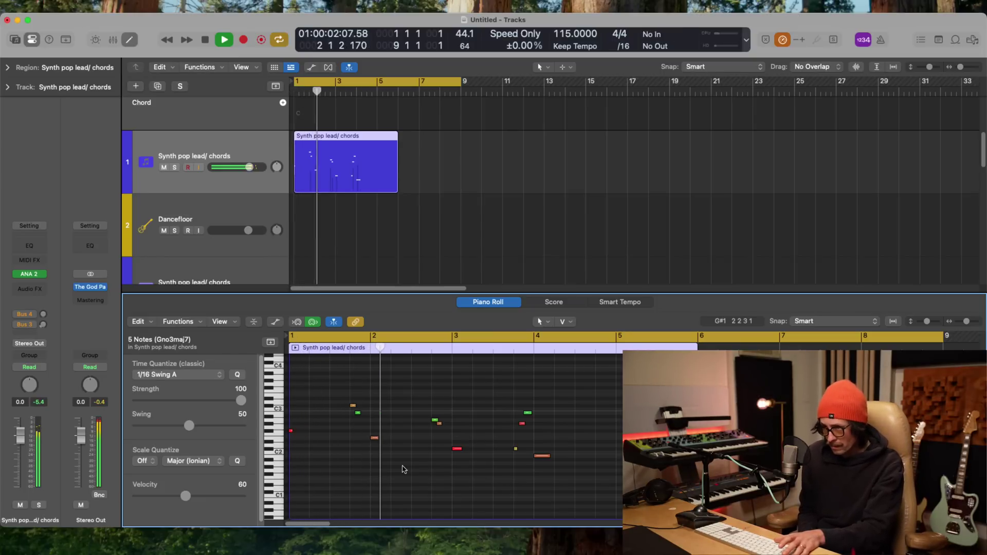
key(space)
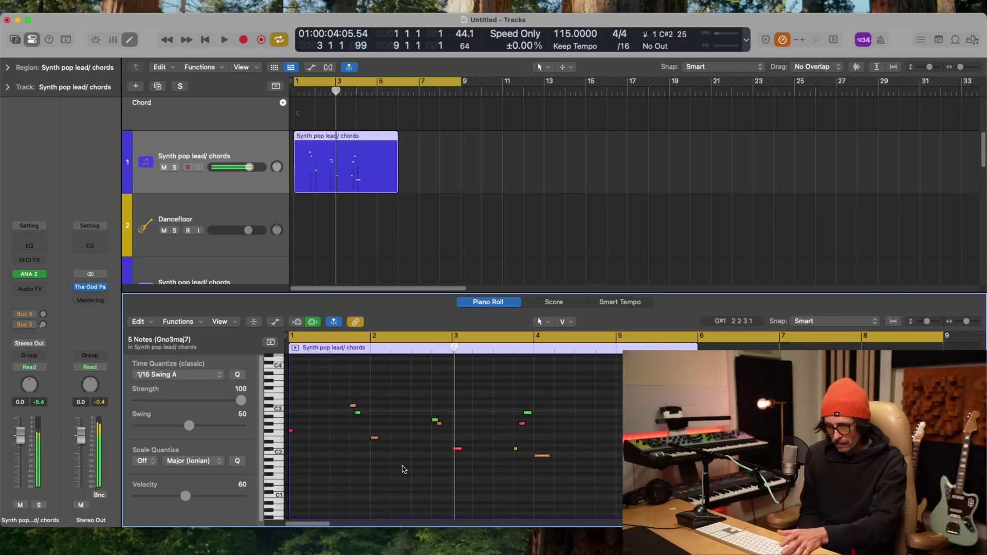
key(space)
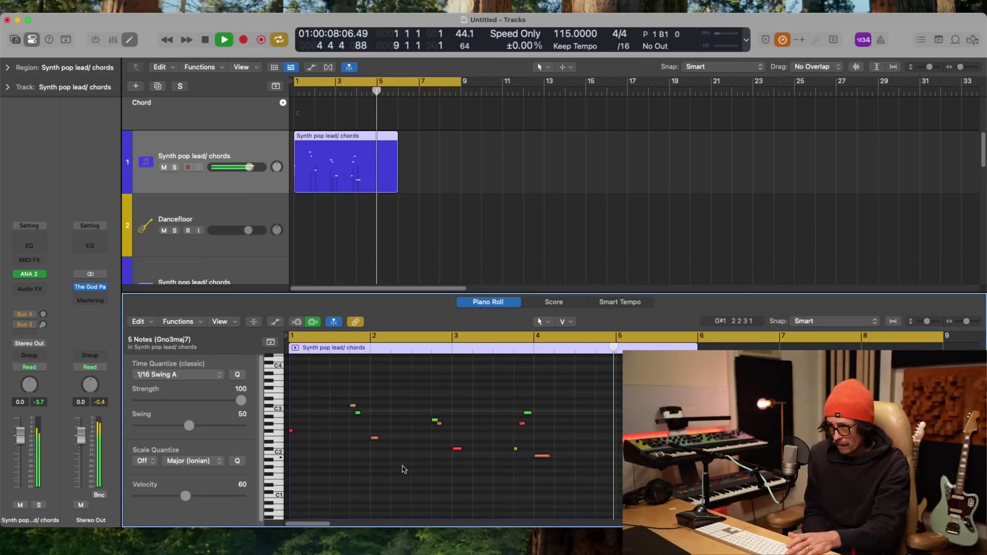
key(space)
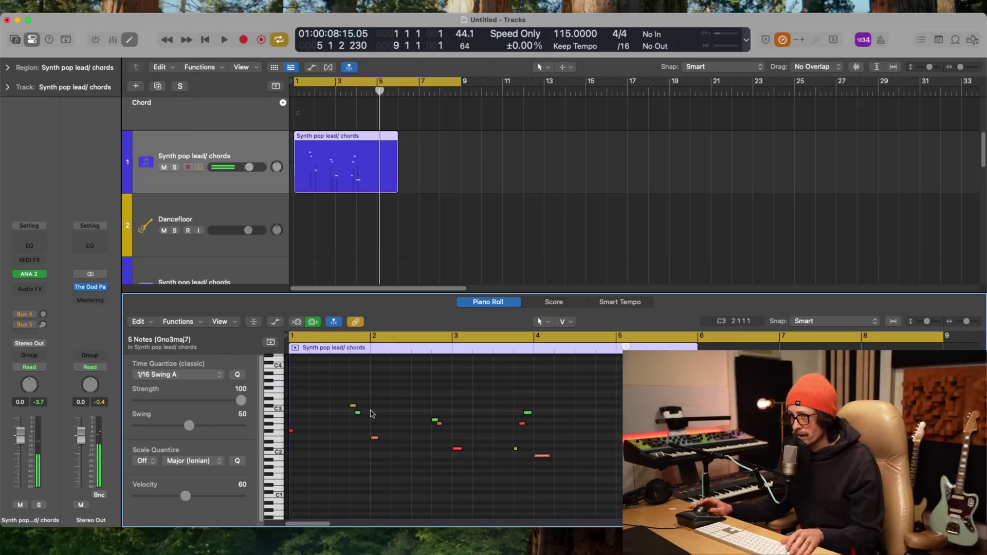
- Delete the take, record a four-bar replacement from bar 1 on the first track, and play it back
click(387, 140)
key(Delete)
key(r)
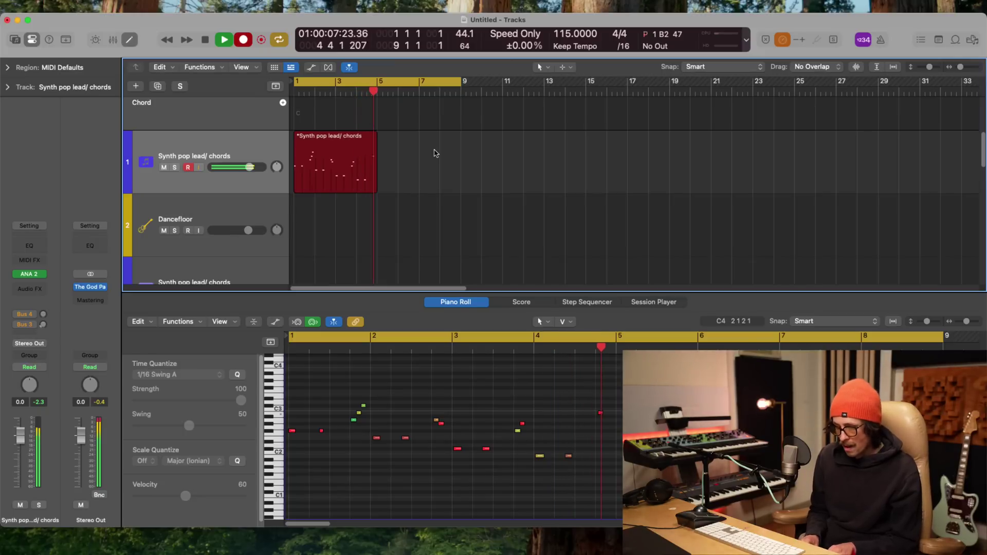
key(space)
key(space)
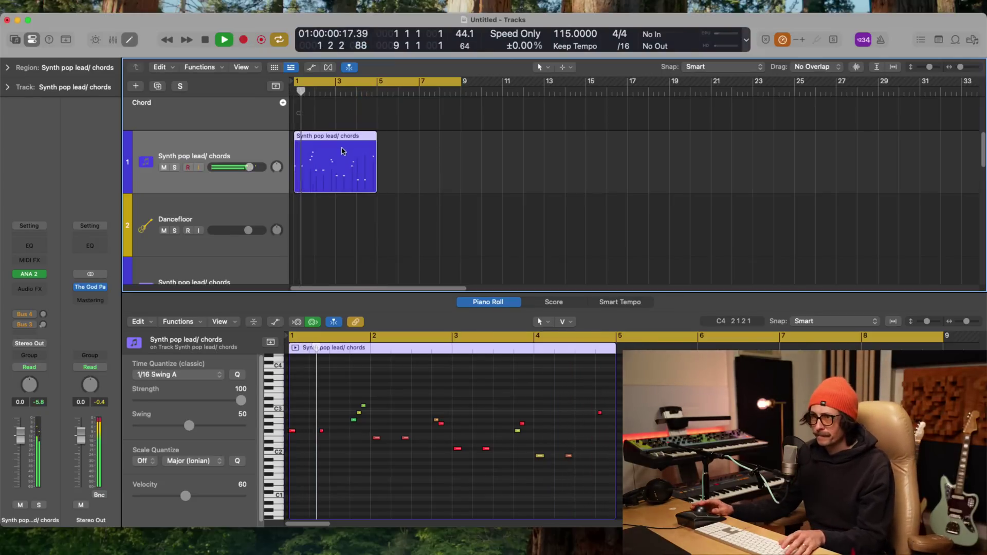
- Quantize all notes of the four-bar take to 1/16 Swing A and check the timing of the notes in bar 1
key(super+a)
key(space)
key(space)
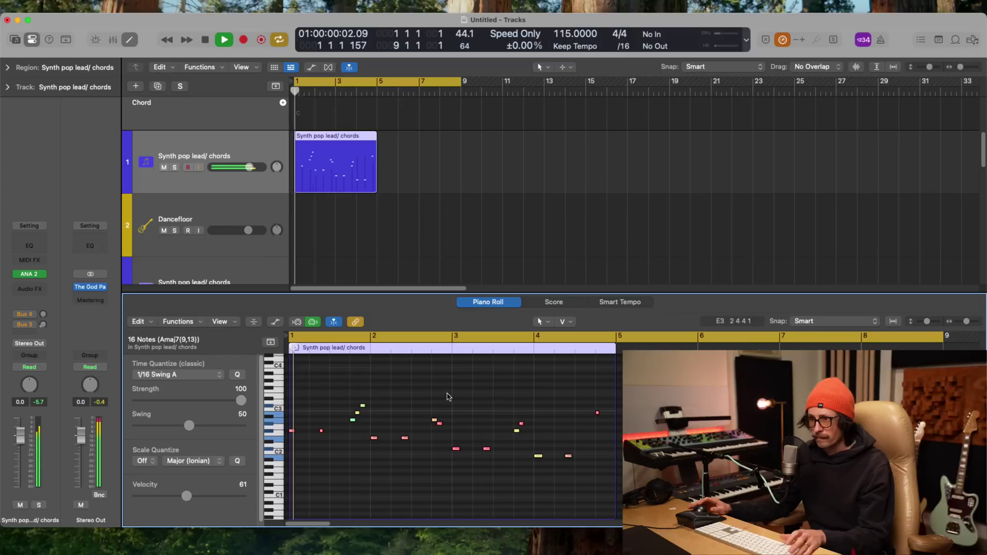
drag(445, 382, 299, 456)
click(557, 445)
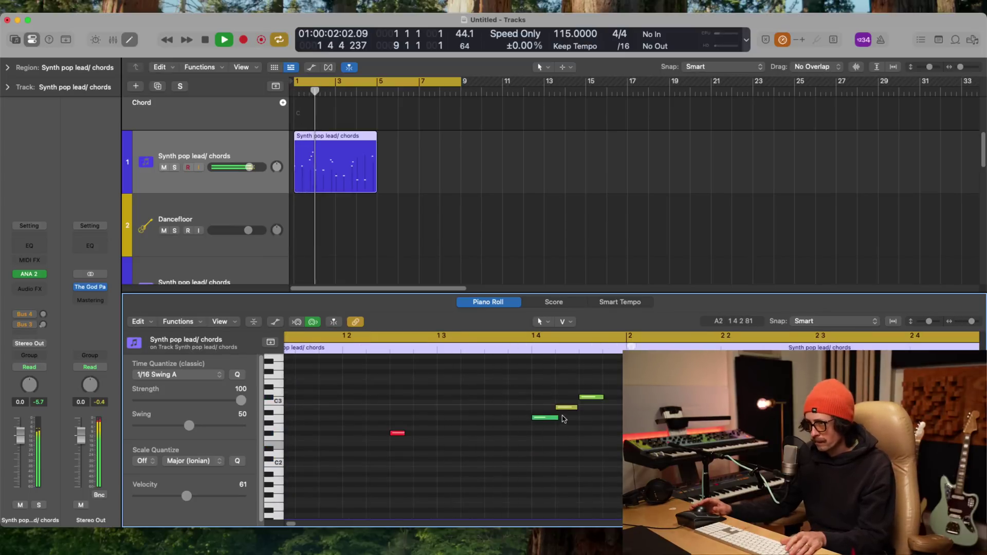
ctrl+alt+click(650, 412)
ctrl+alt+click(650, 412)
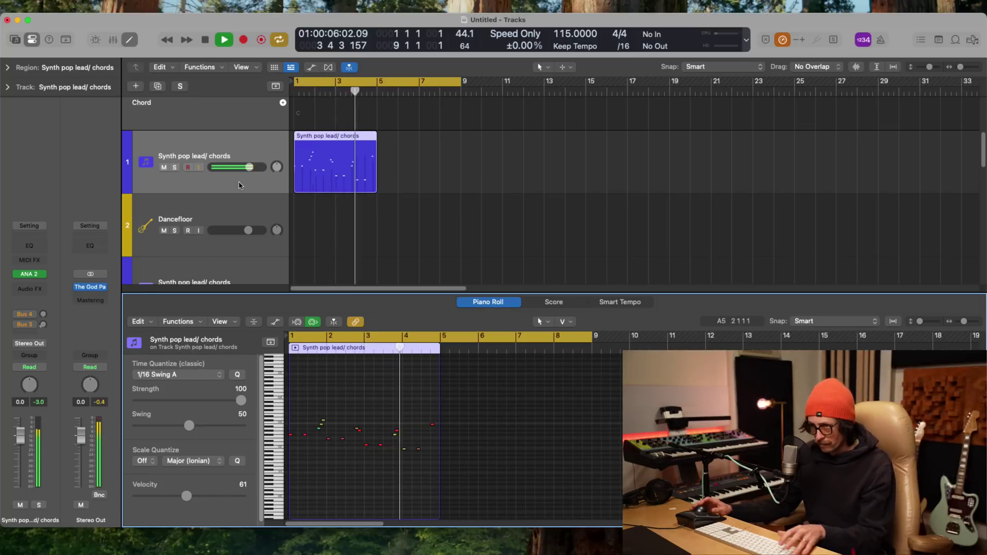
- Repeat the four-bar region three times and delete the two copies beyond bar 9
click(331, 168)
key(super+r)
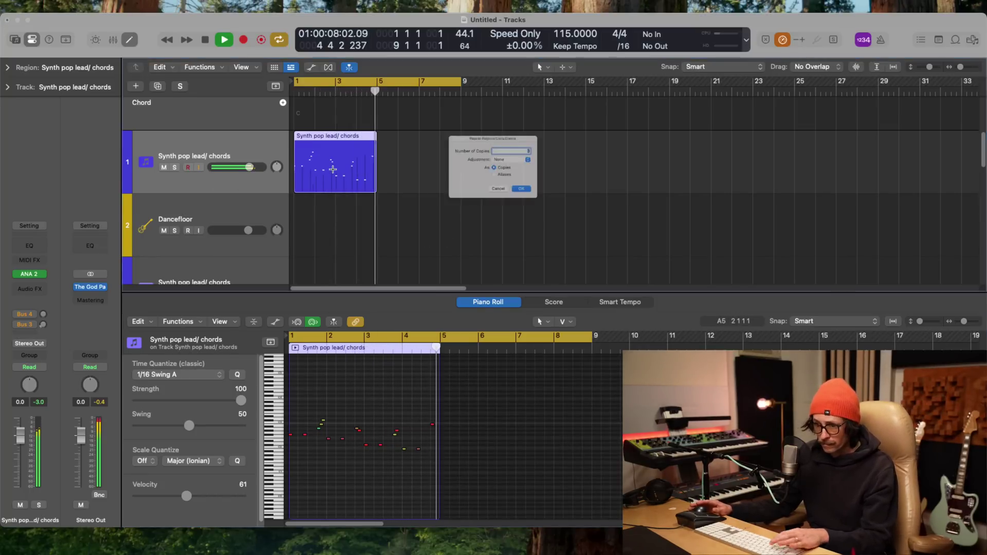
click(539, 203)
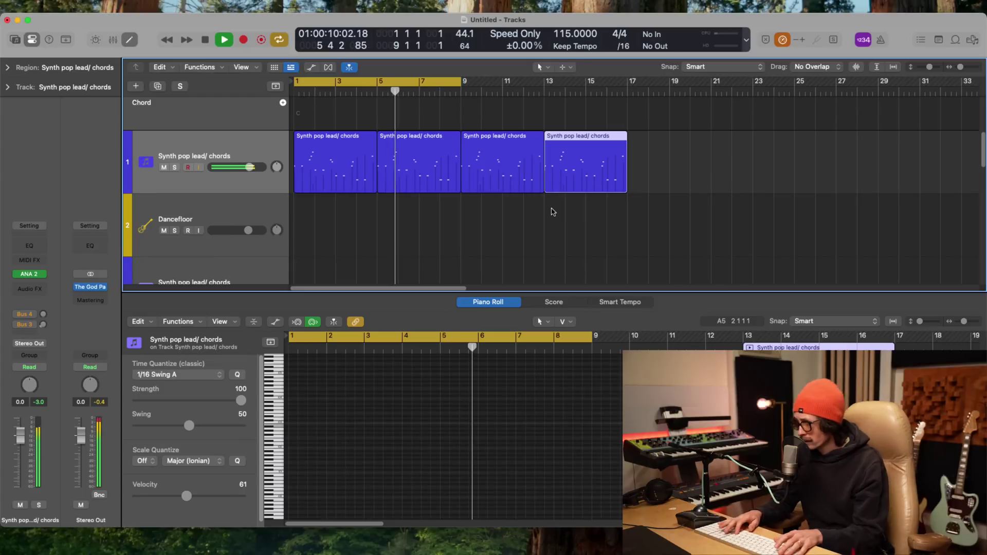
shift+click(524, 179)
key(Delete)
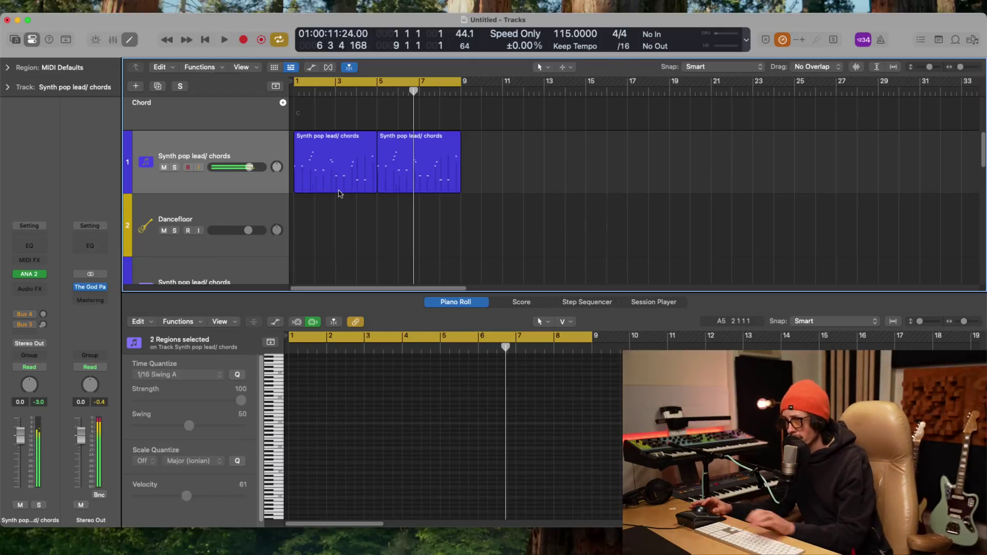
- Loop the part while auditioning ANA 2's Vintage Analog bass presets from Grey Box Triangle to Prophet Bass, and load Walking Arp
key(Return)
click(204, 166)
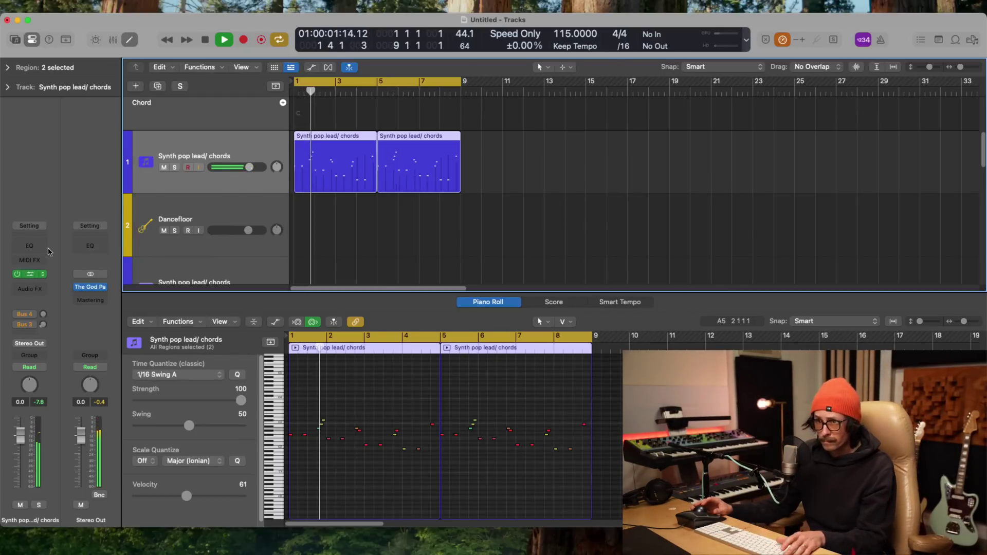
key(v)
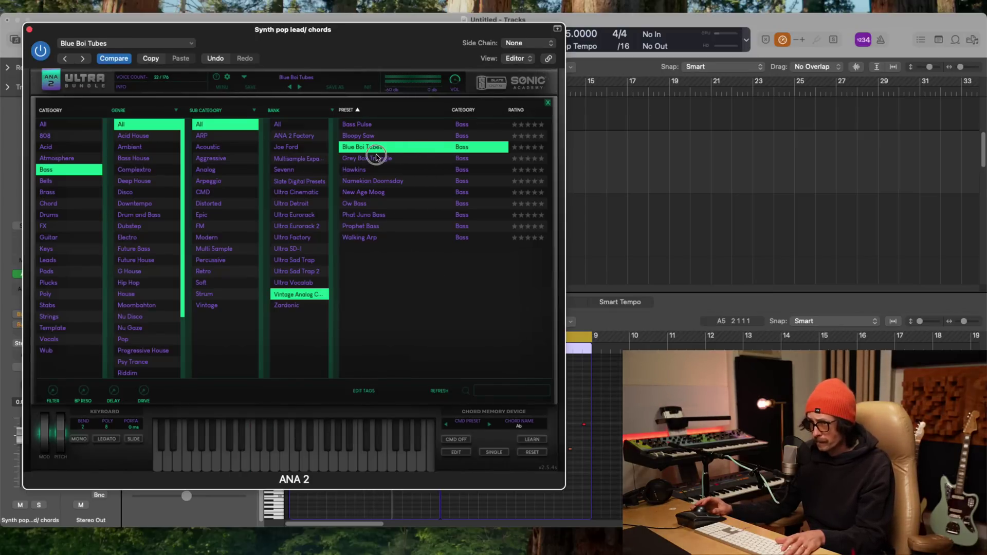
click(376, 158)
click(381, 172)
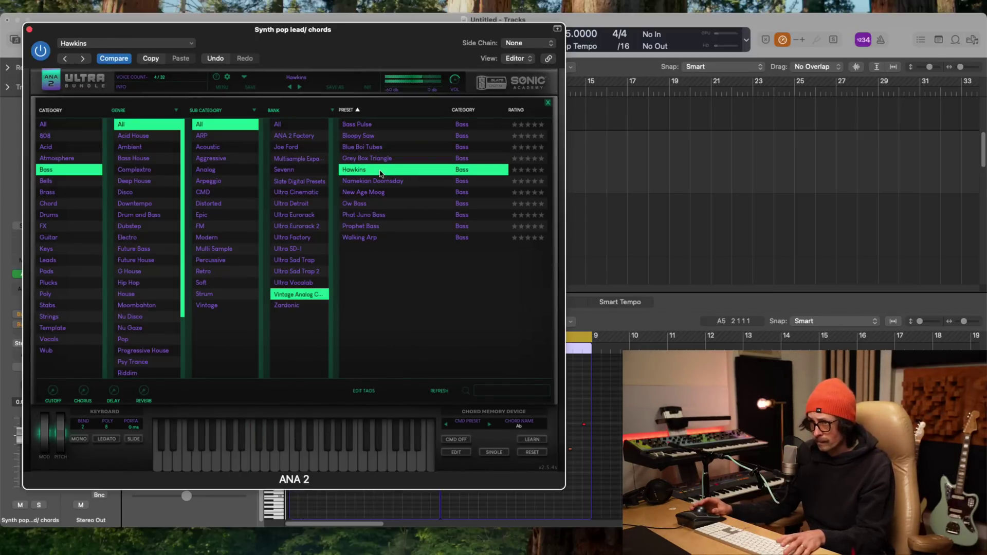
click(410, 192)
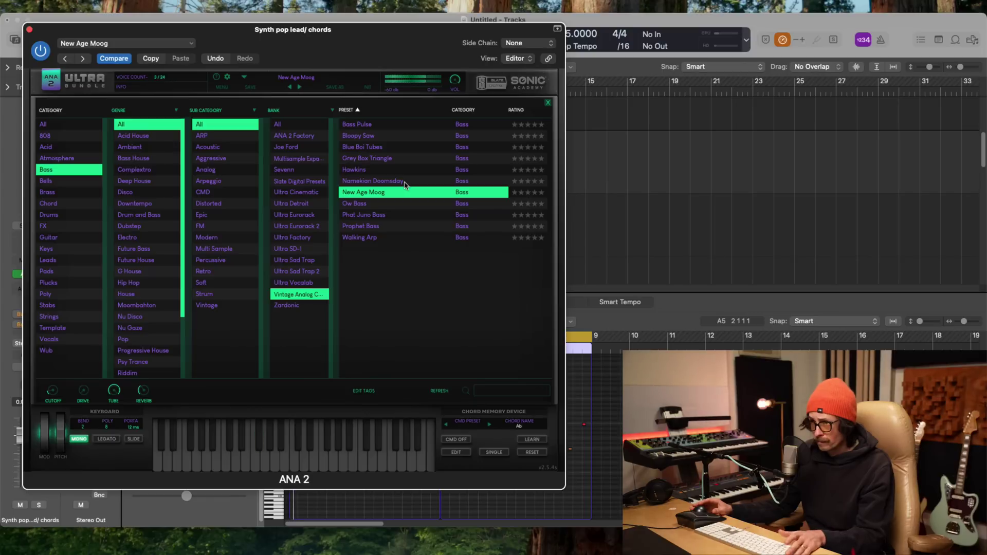
click(402, 184)
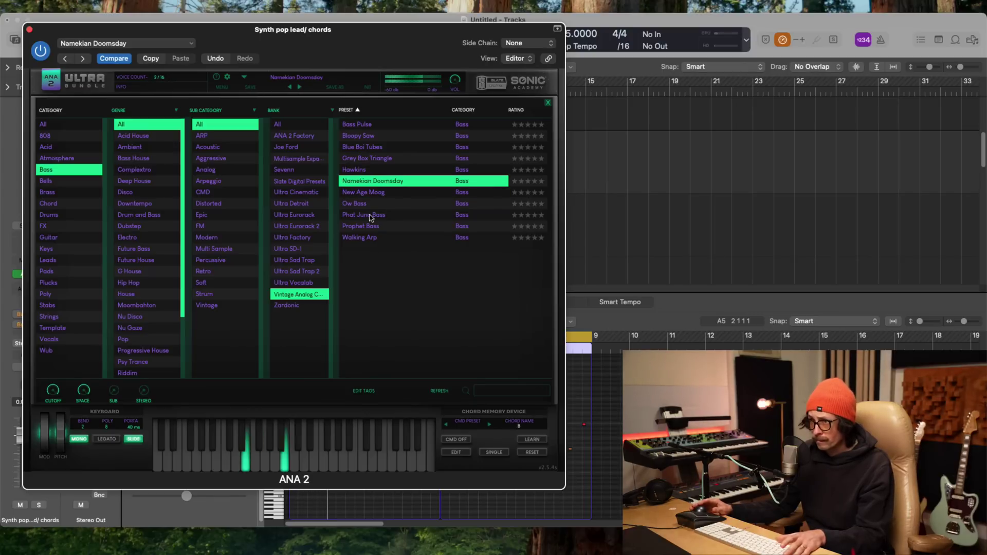
click(375, 204)
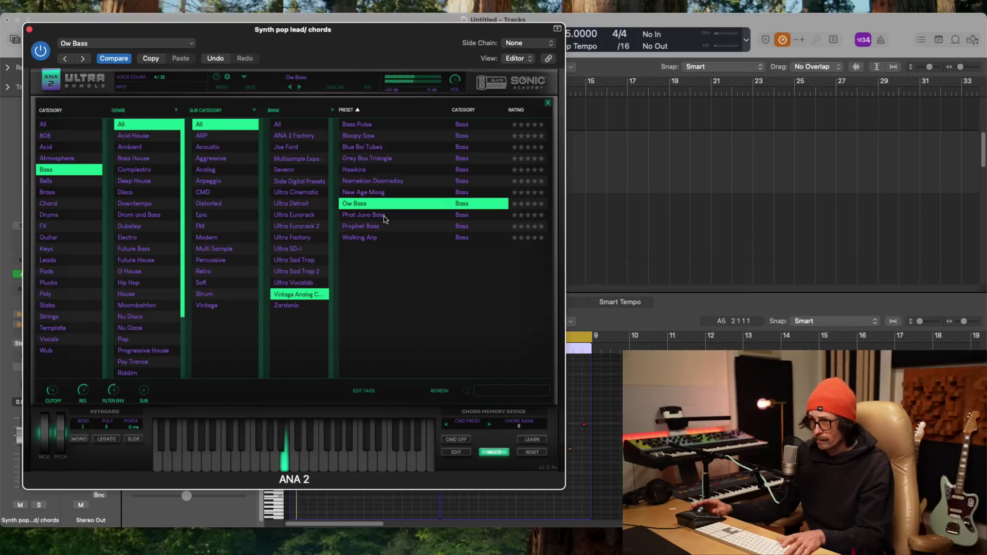
click(385, 218)
click(386, 229)
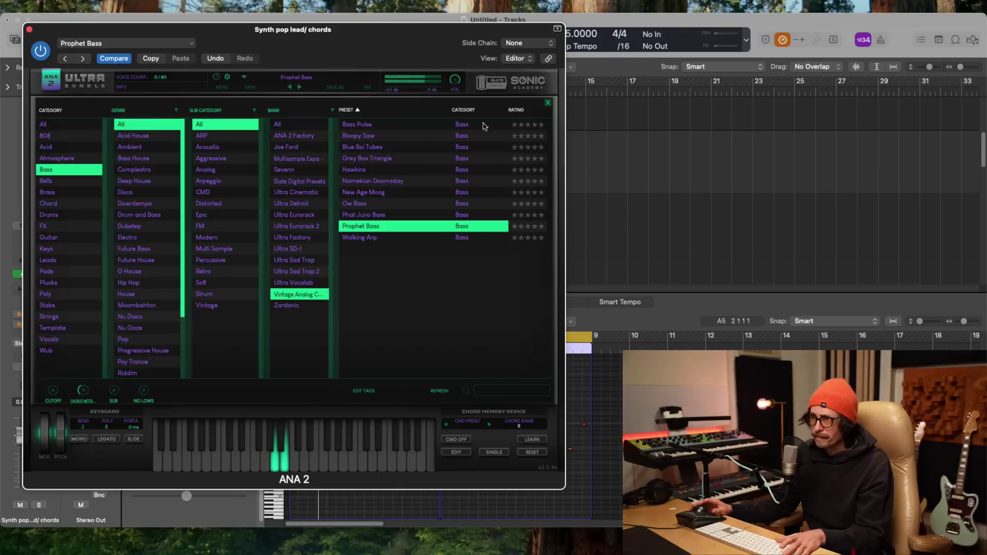
click(383, 239)
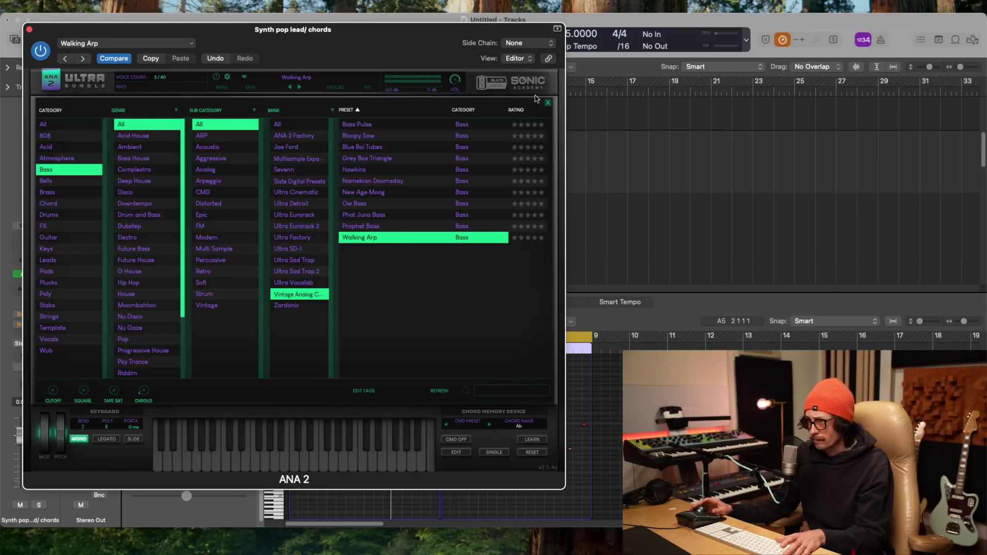
- Close the preset browser and adjust the sound's filter 1 cutoff, trying 20 Hz and higher settings, and the Cutoff 1/2 knob
click(547, 105)
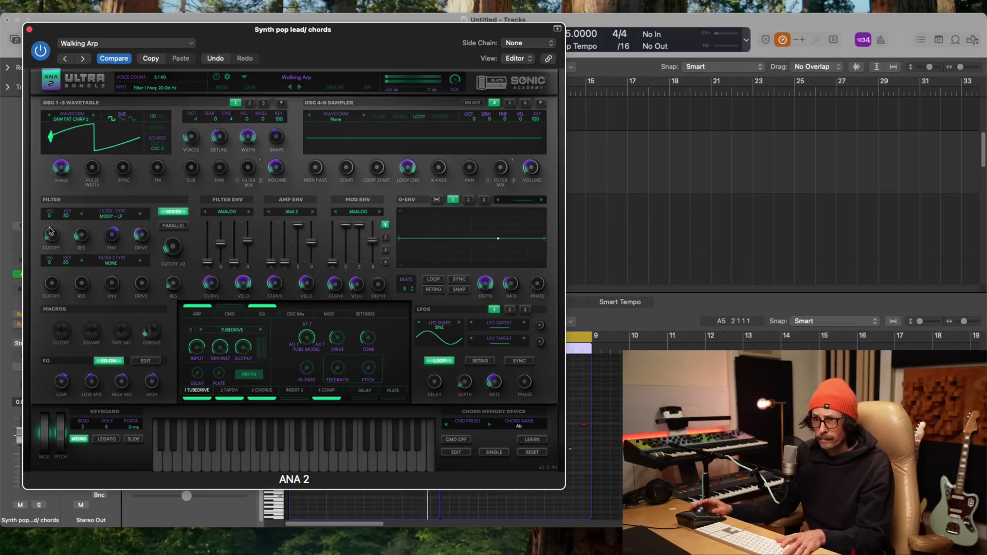
drag(50, 231, 44, 230)
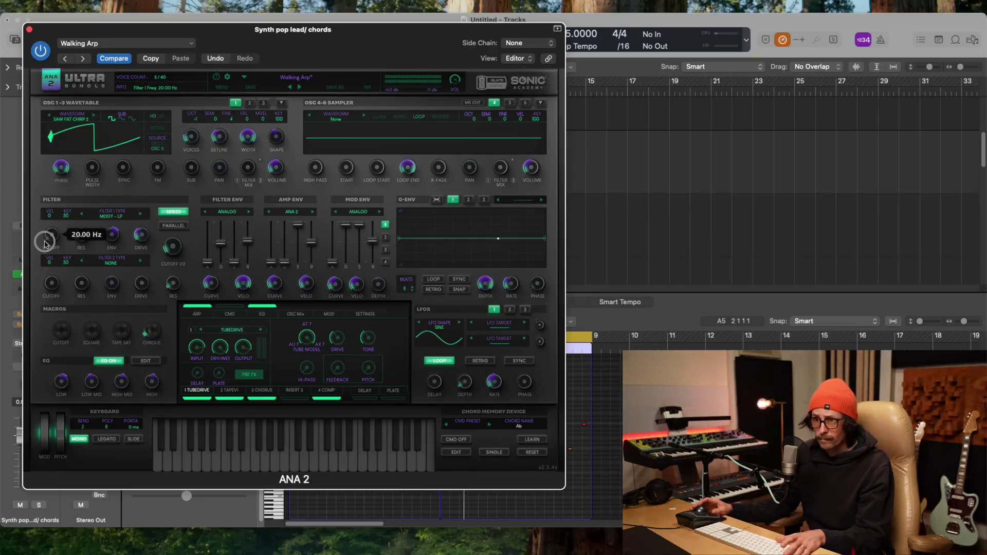
drag(48, 239, 61, 240)
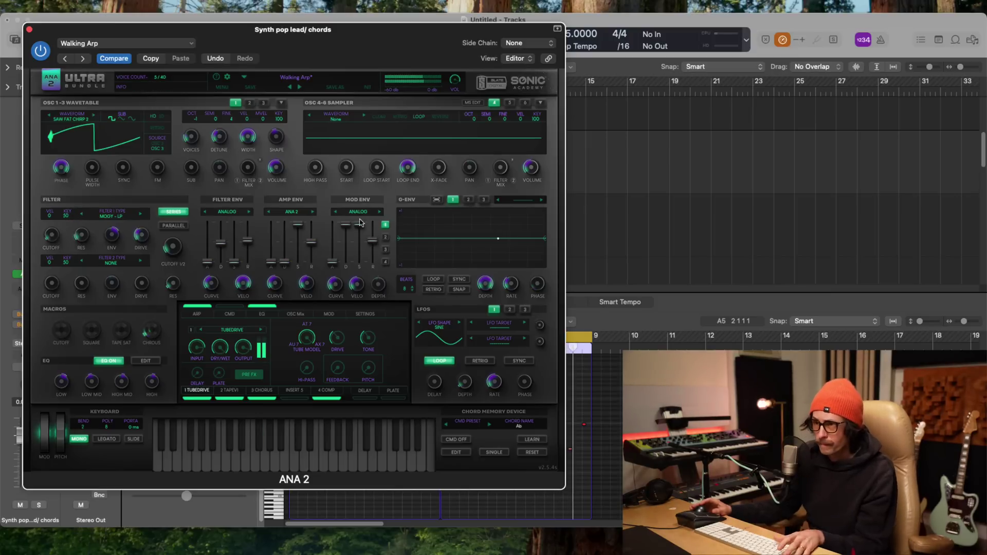
mouse_move(167, 255)
mouse_down()
mouse_move(176, 217)
mouse_move(174, 252)
mouse_up()
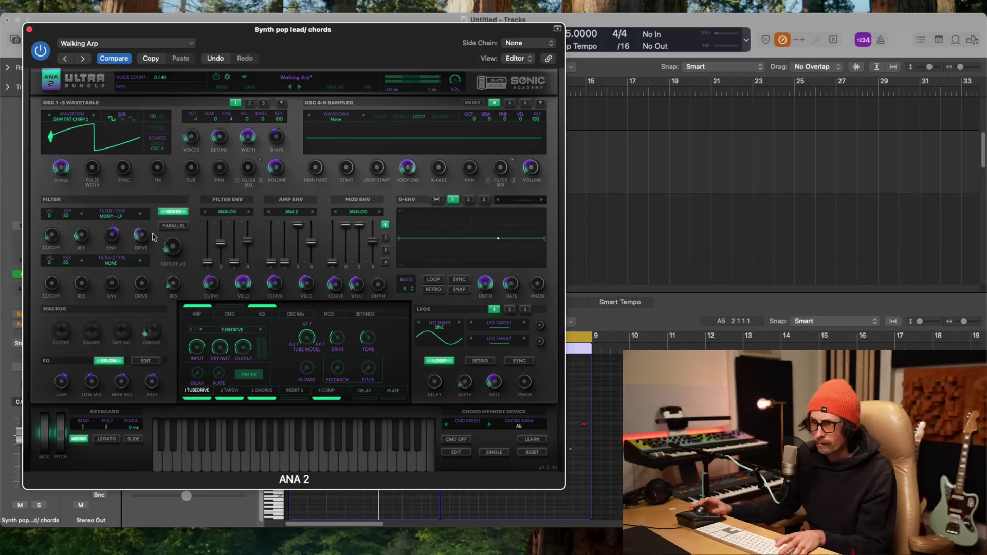
- Set filter 1's resonance to about 10.4 in ANA 2, close the synth window and replay the loop from the start
drag(117, 221, 87, 226)
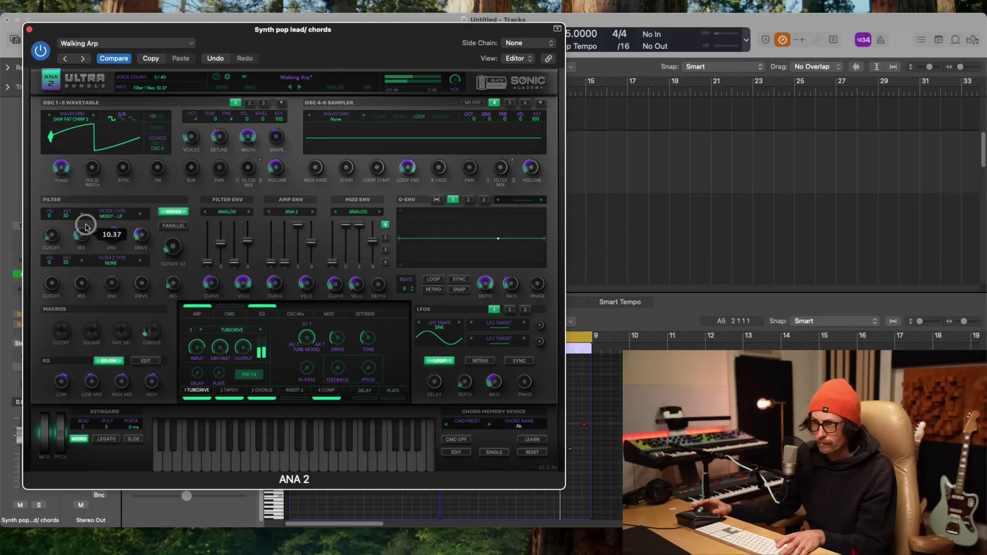
drag(85, 226, 85, 225)
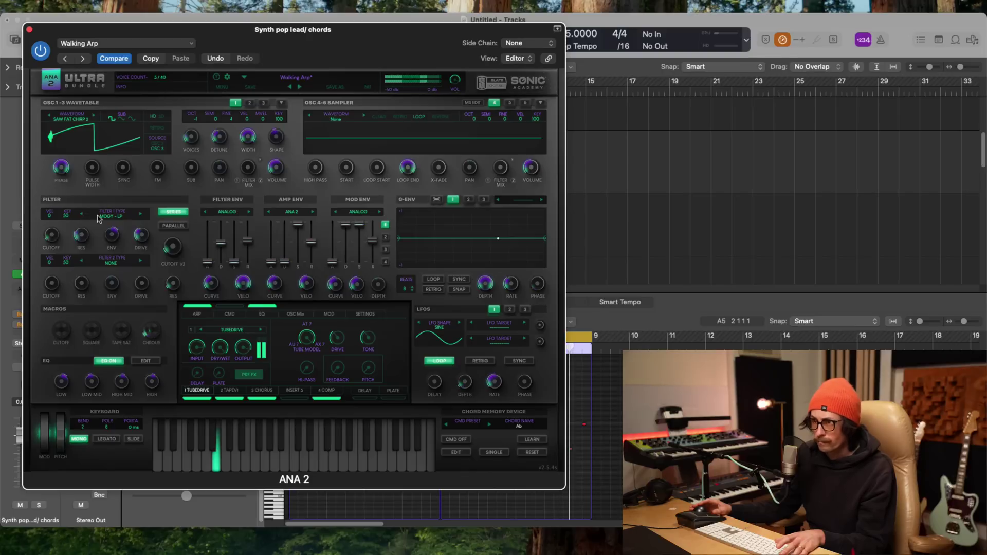
click(29, 31)
click(30, 282)
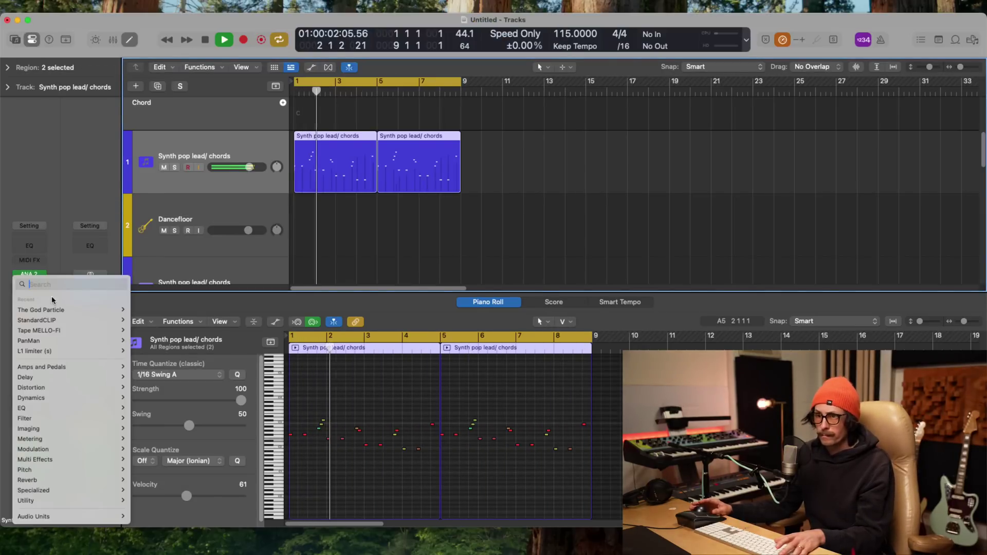
key(Escape)
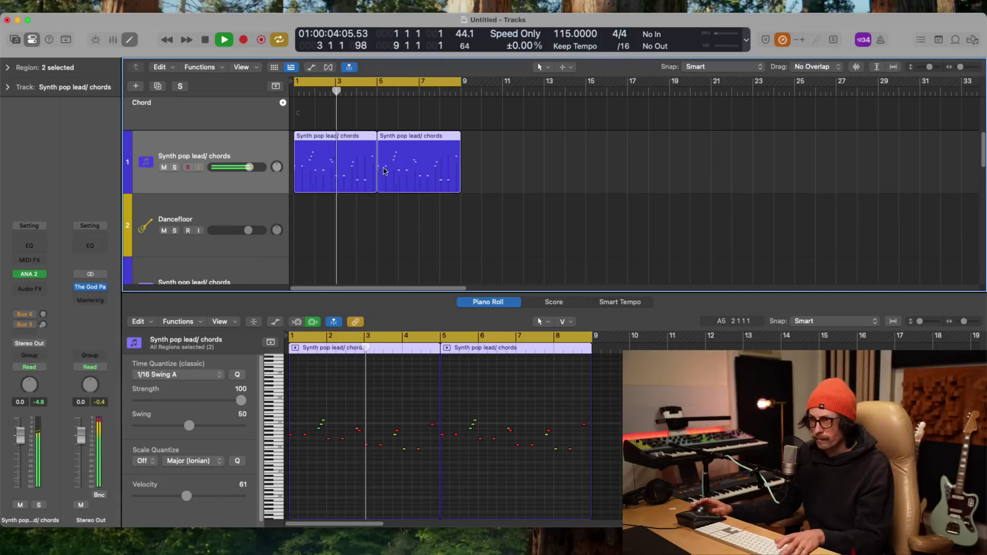
key(Return)
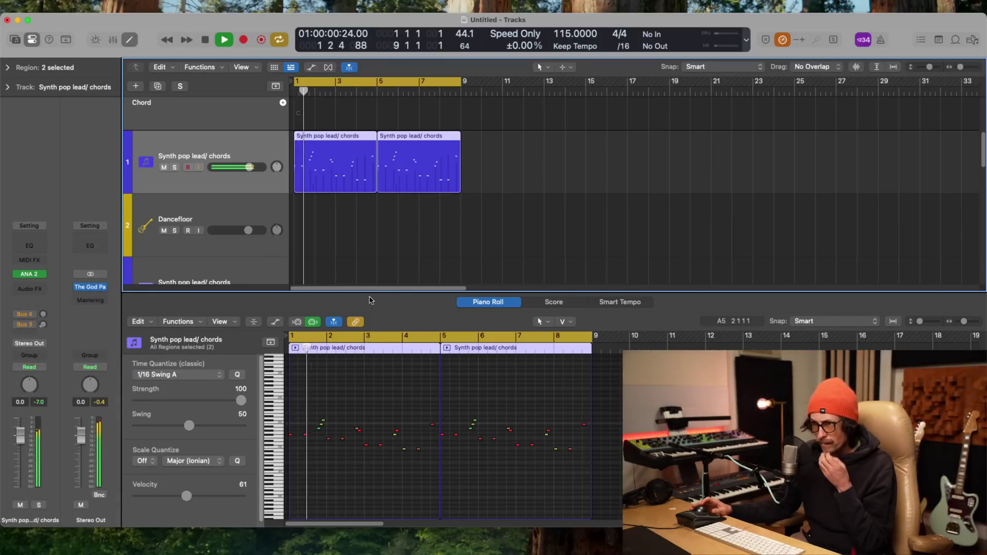
- Set the velocity of the middle note in the three-note run at the end of bar 1 to 104
drag(340, 396, 281, 460)
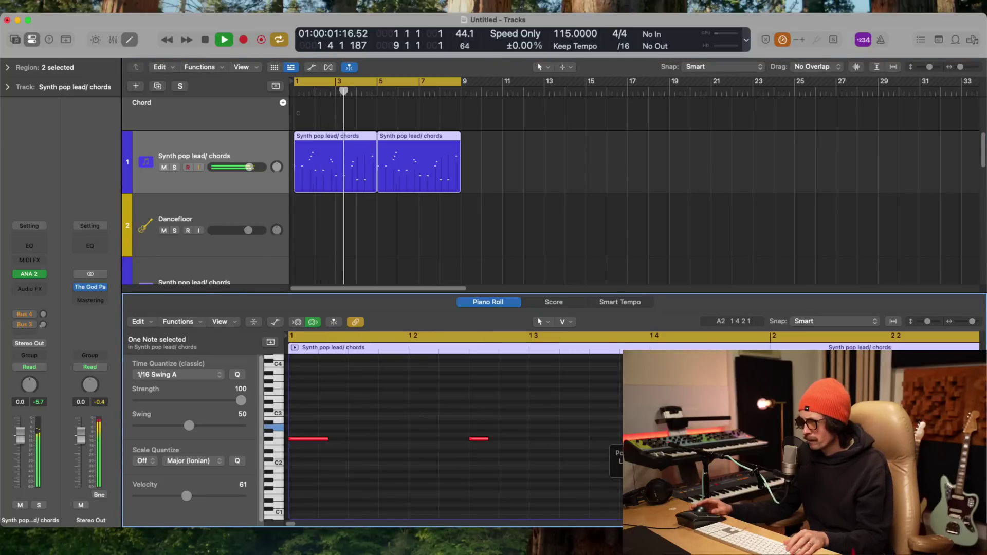
key(Return)
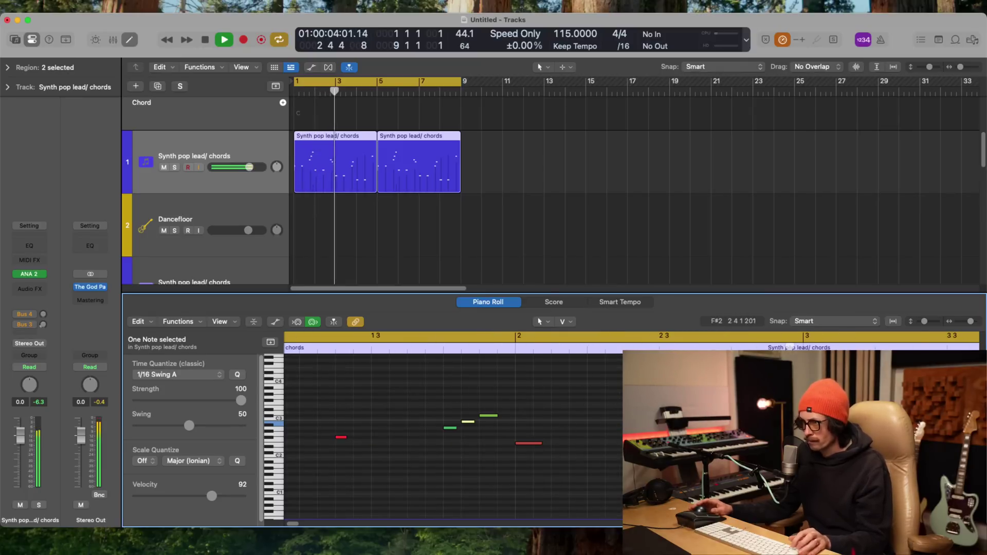
drag(212, 496, 221, 495)
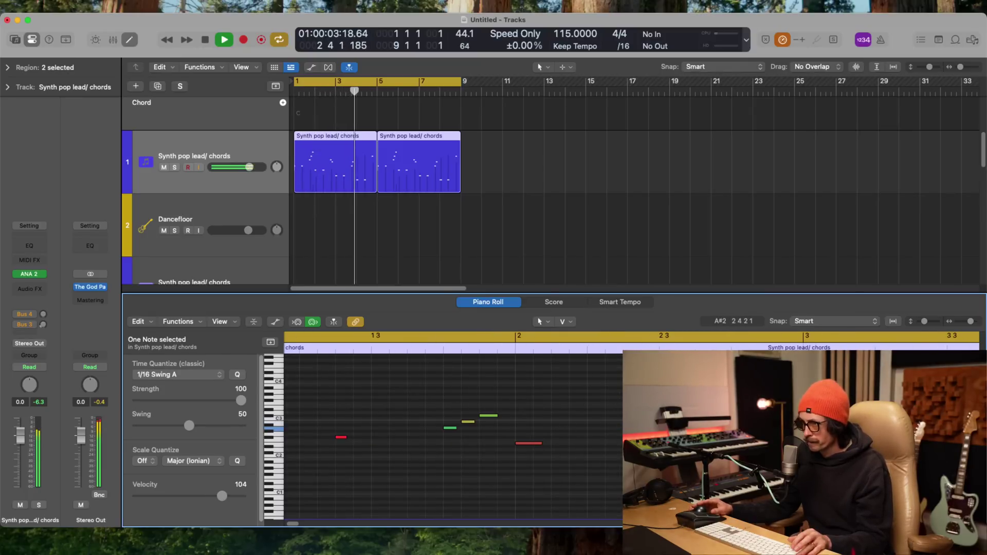
scroll(619, 437, down, 2)
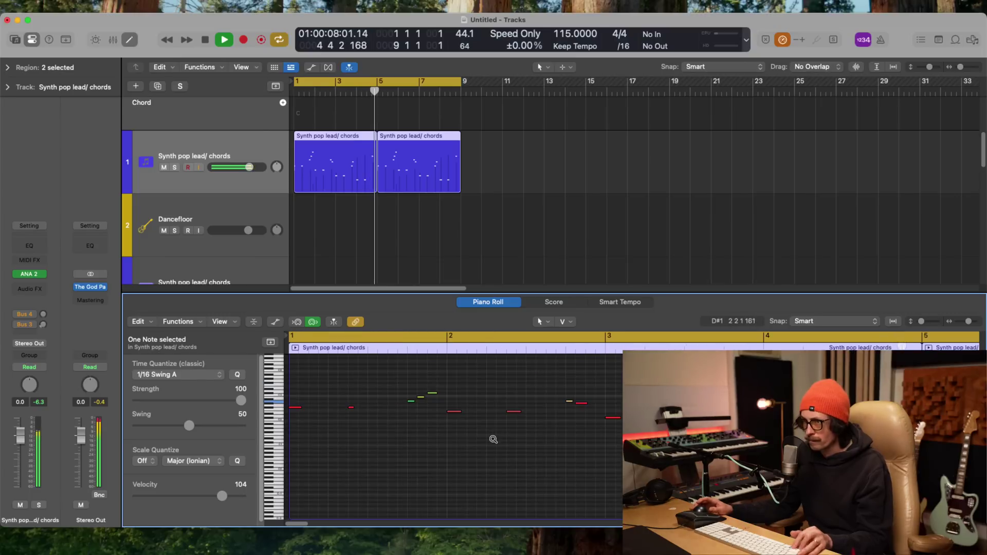
scroll(619, 435, down, 2)
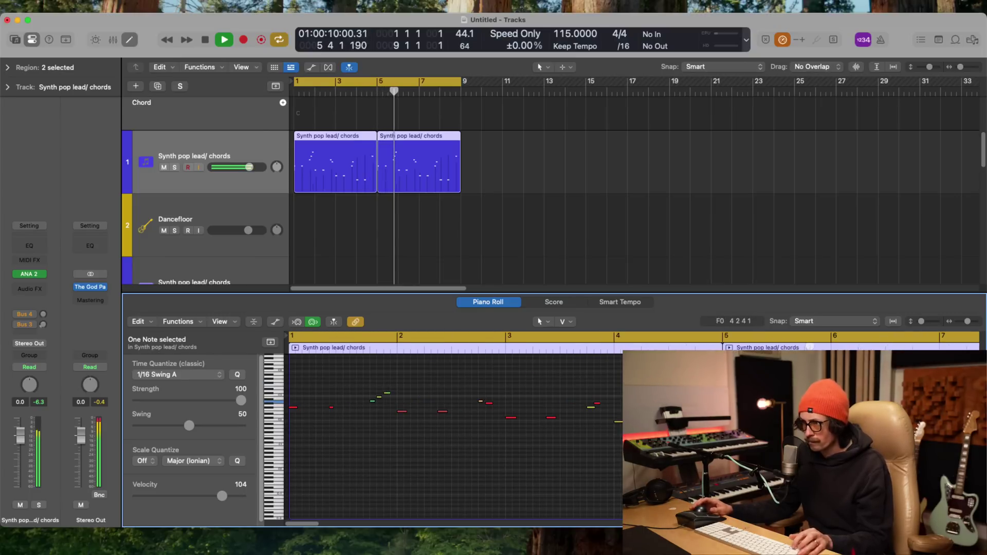
- Shorten the three run notes at the end of bar 5 in the second bass region
key(z)
click(468, 417)
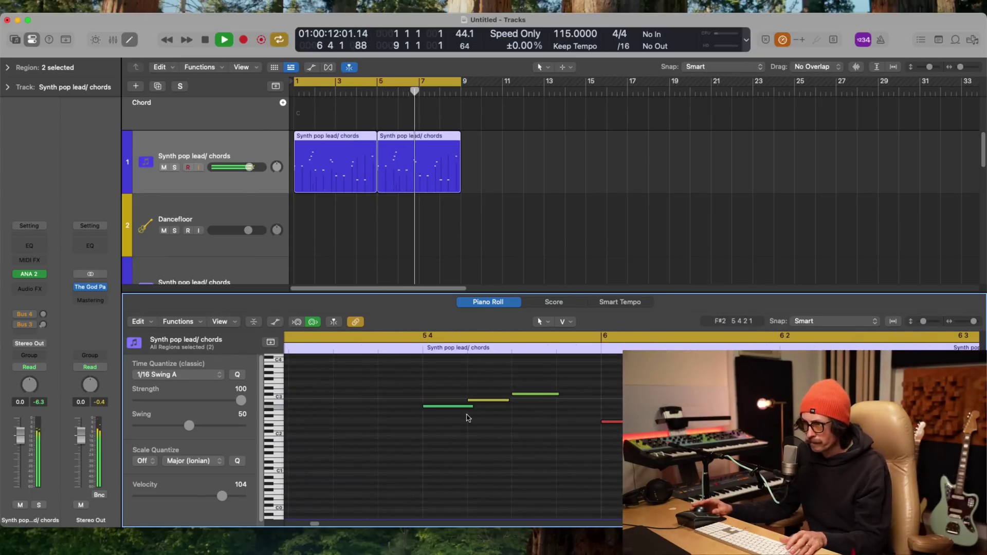
drag(471, 407, 504, 399)
drag(553, 395, 552, 396)
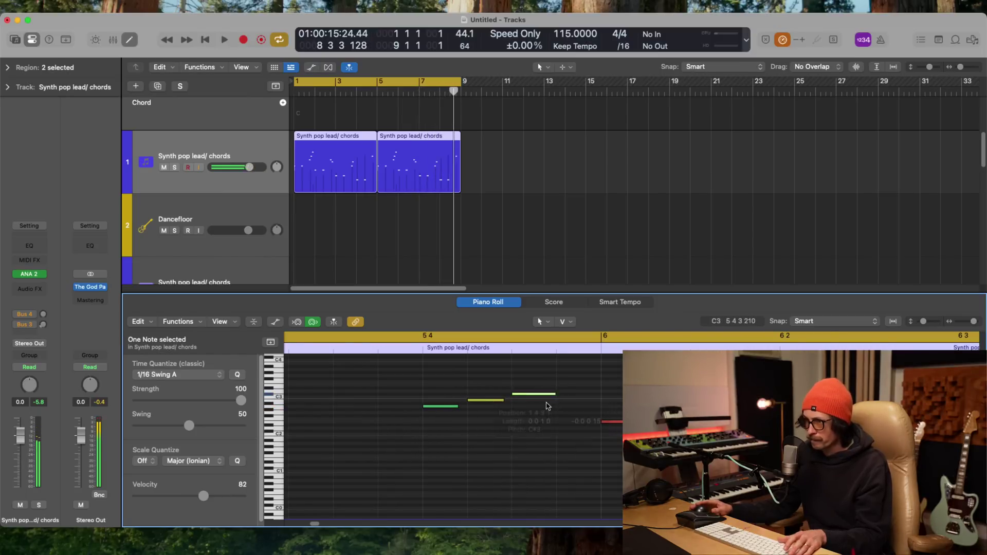
scroll(317, 419, down, 5)
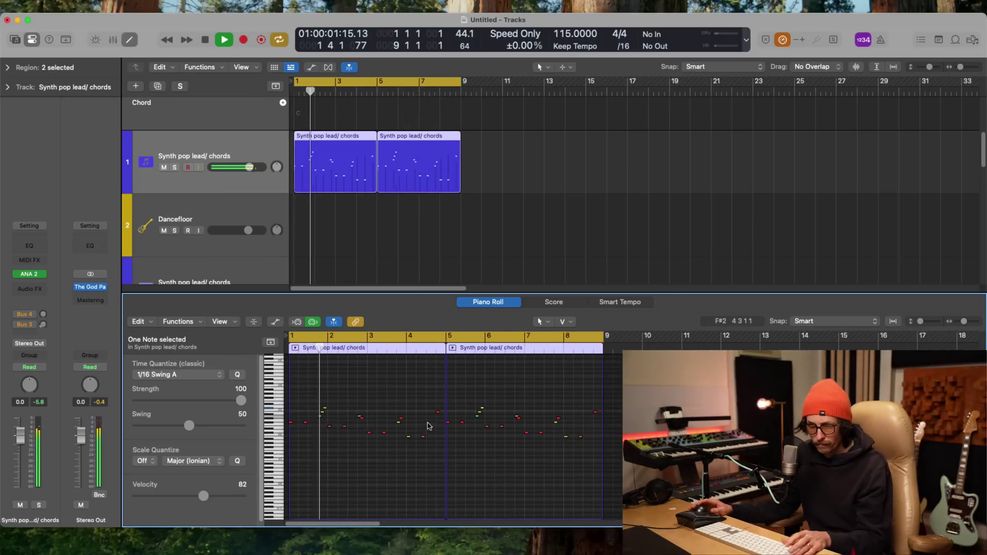
- Close the note editor, lower the ANA 2 bass track's volume to about -1.4 dB and select track 3 with The Prince
key(e)
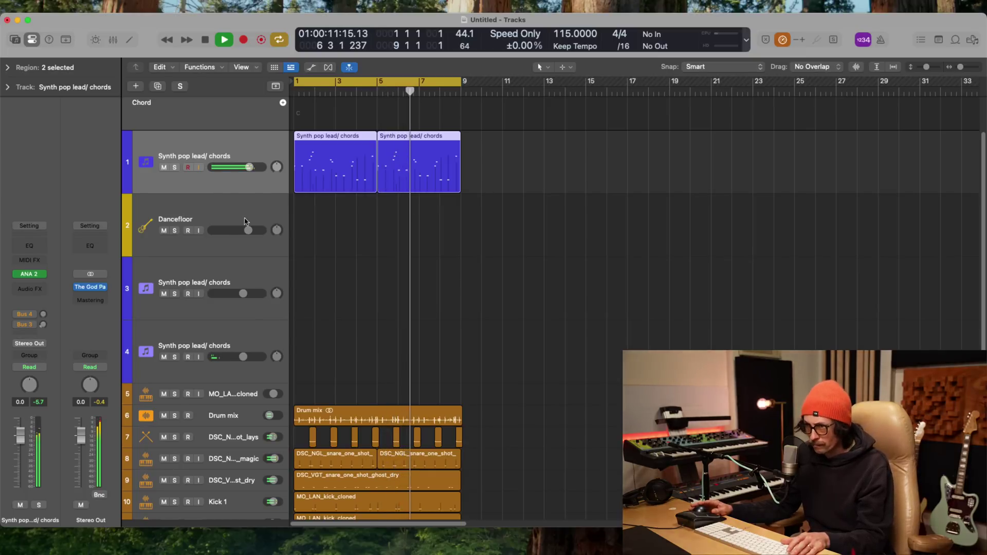
click(229, 204)
drag(240, 170, 246, 168)
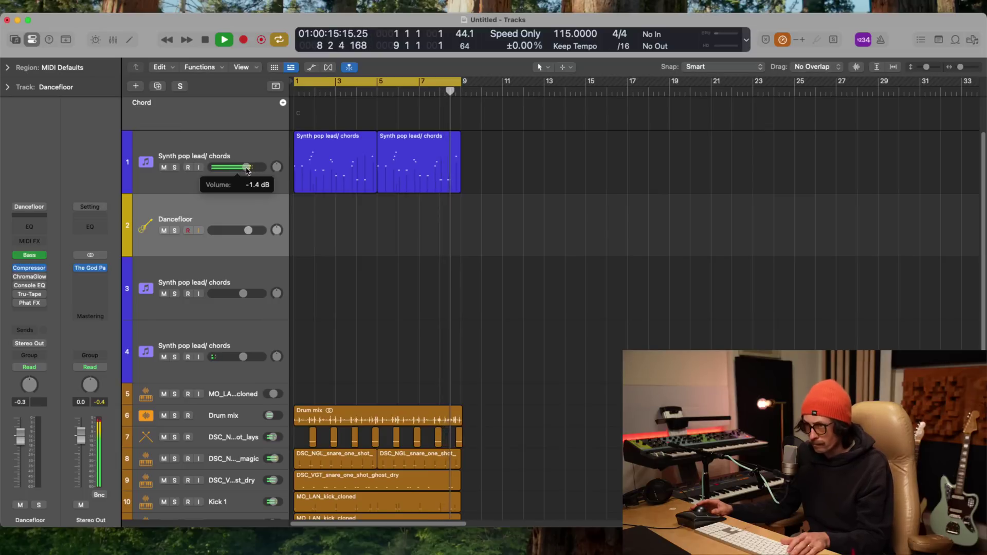
drag(341, 130, 337, 177)
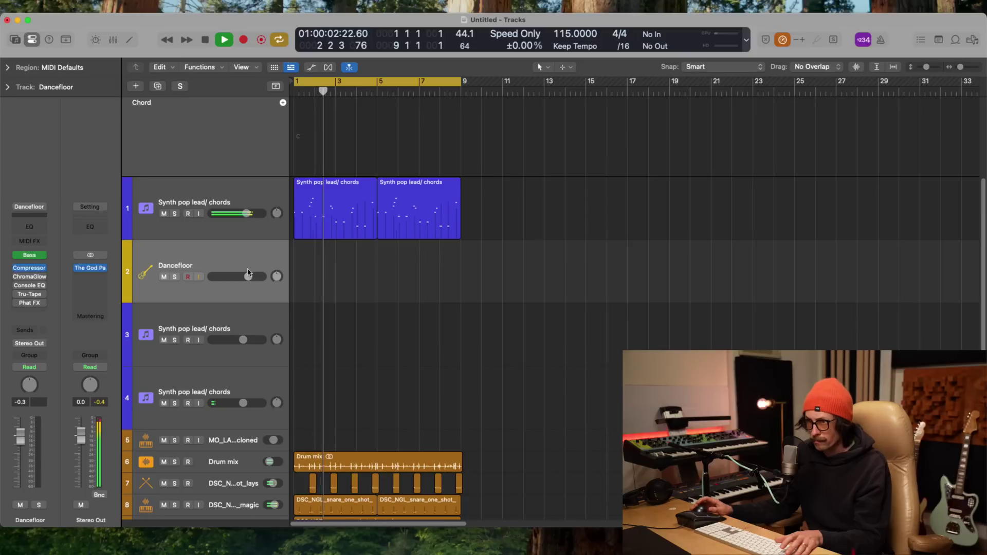
click(264, 321)
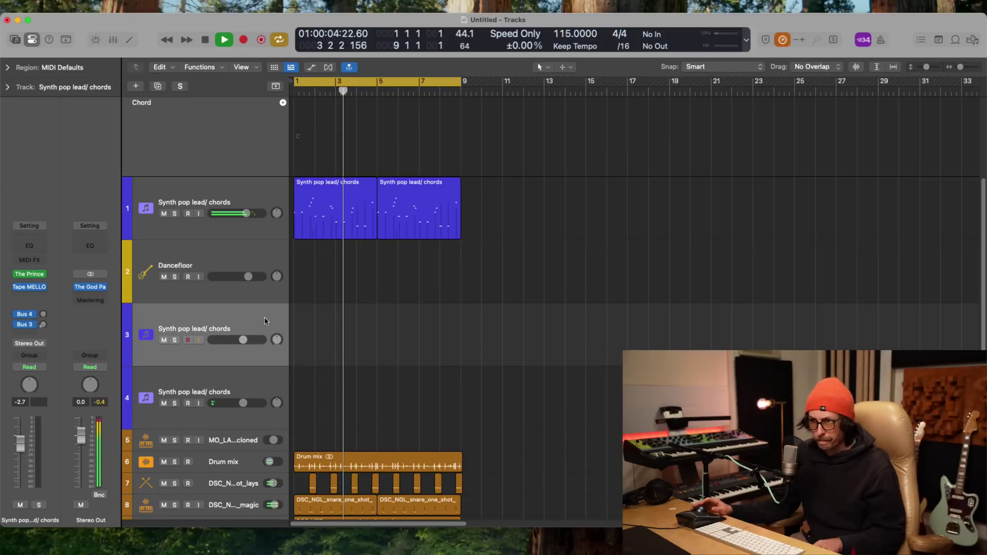
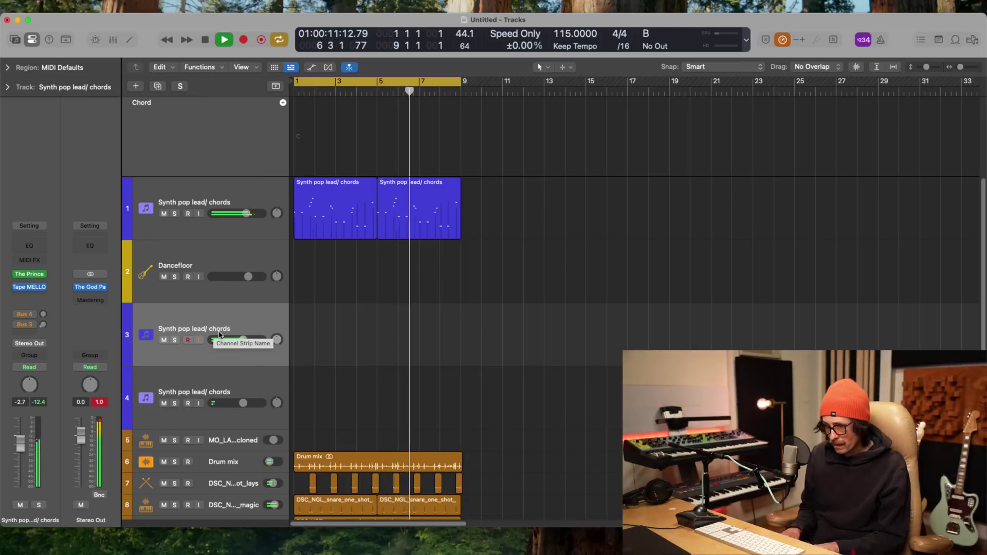
key(space)
key(r)
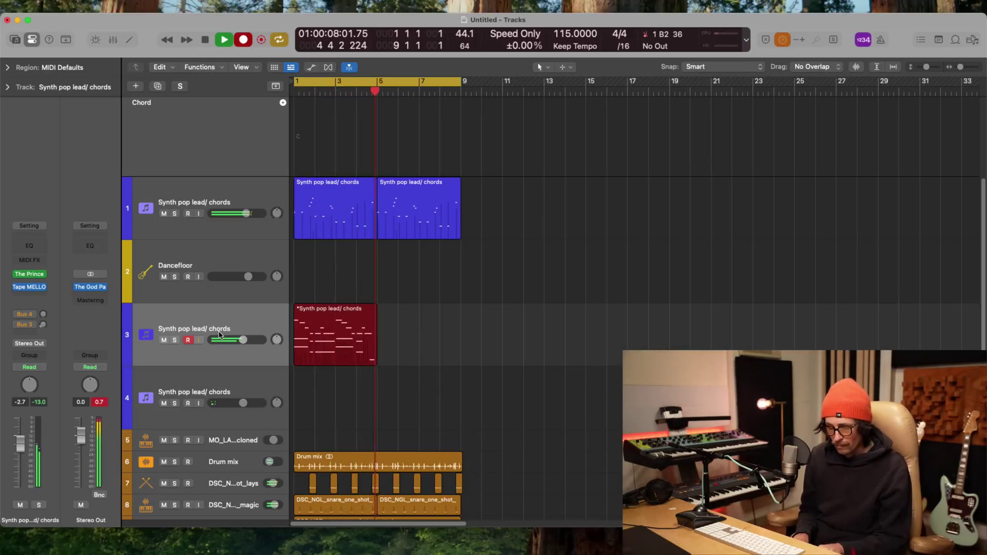
key(space)
key(Return)
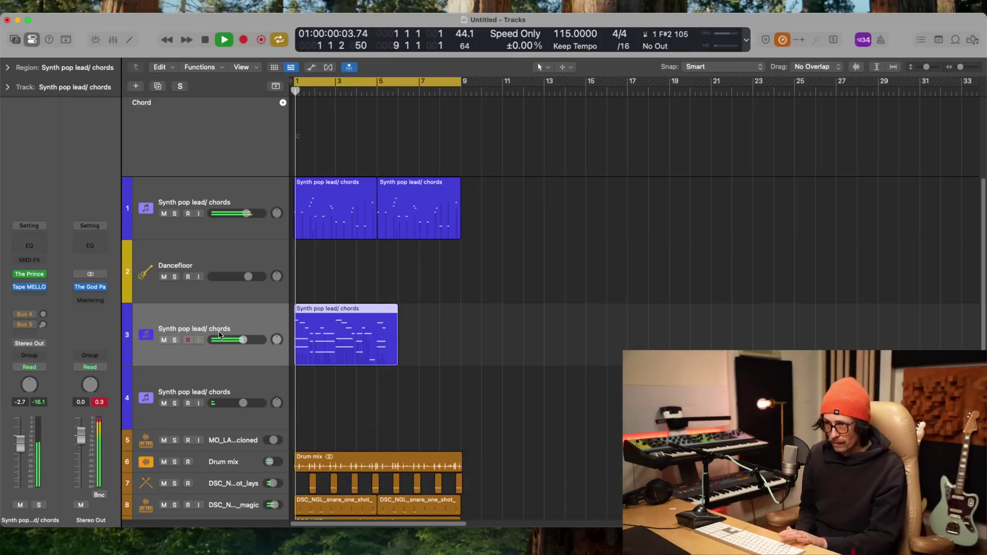
key(super+z)
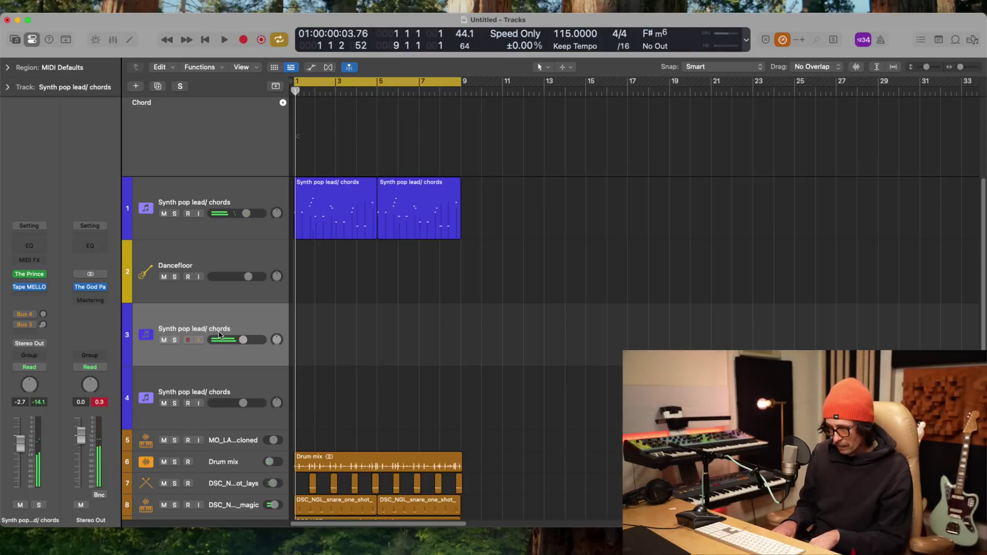
- Record an eight-bar chord and melody take on track 3 over the bass and drums, then play it back
key(r)
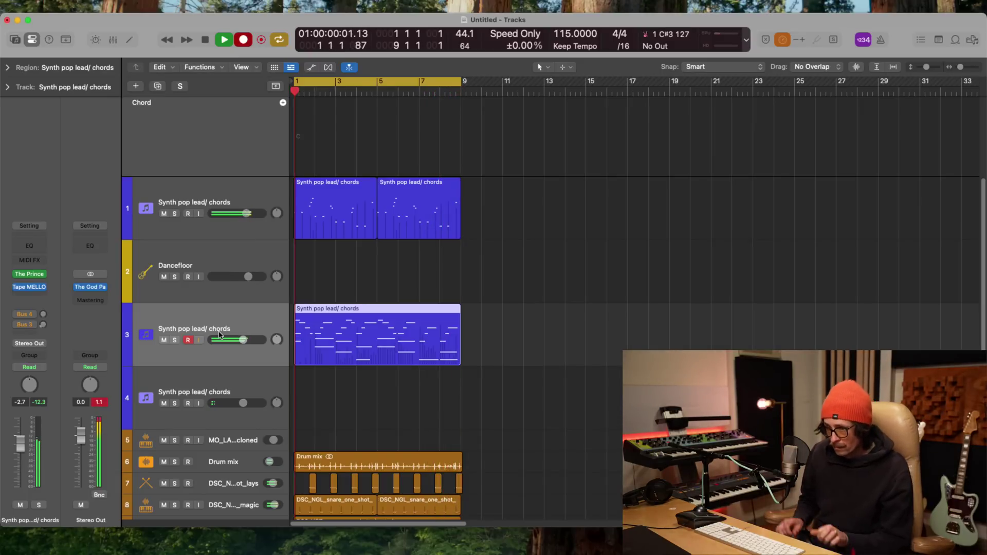
key(space)
key(space)
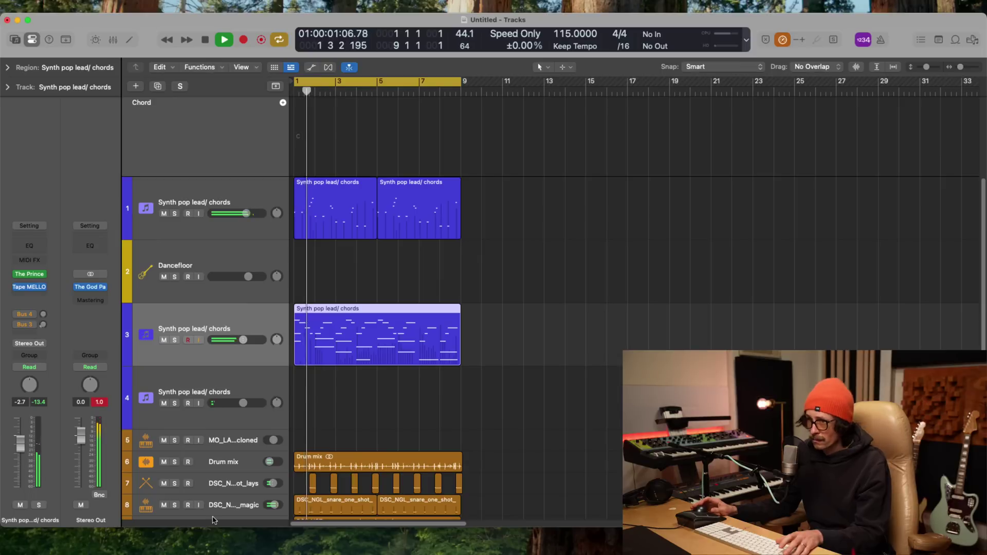
- Open the new take in the Piano Roll and quantize all its notes to 1/16 Swing A
click(366, 331)
double_click(366, 330)
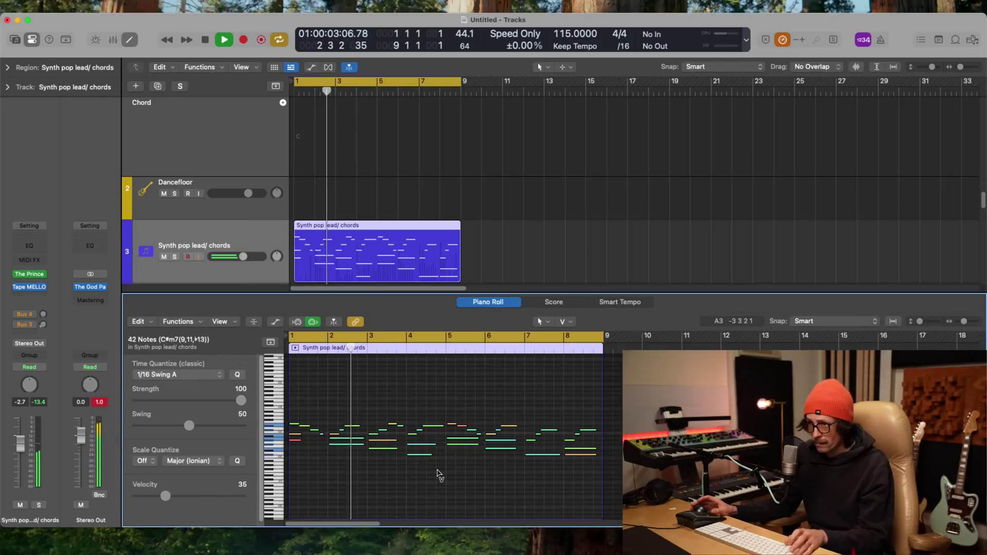
key(Return)
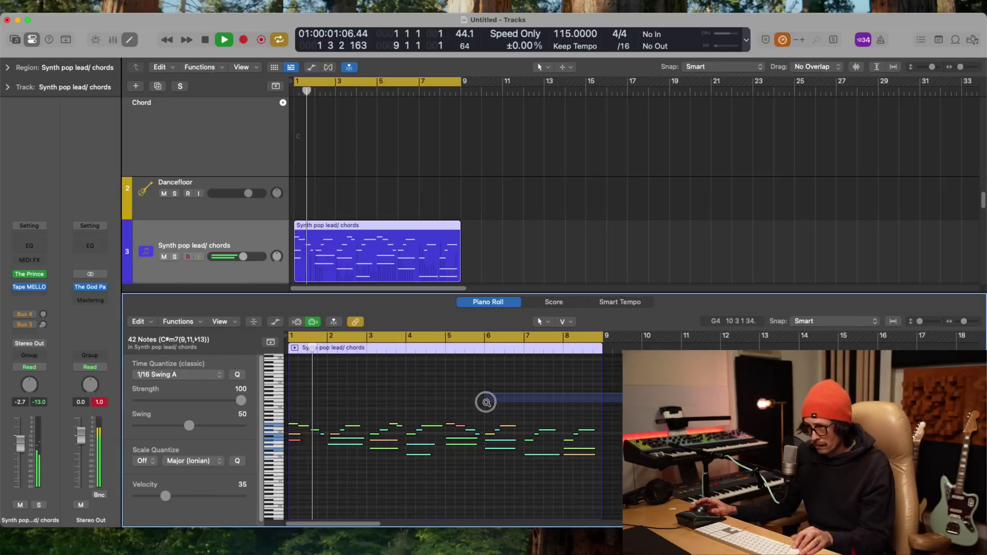
- Move the third melody note of bar 1 to beat 3 and shorten the second note to end there
ctrl+alt+click(484, 399)
ctrl+alt+click(368, 407)
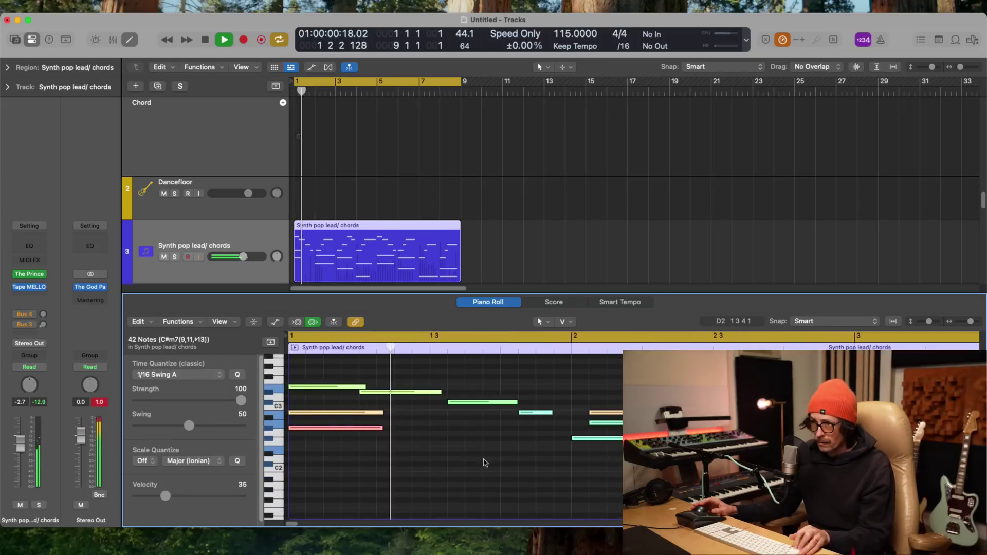
drag(470, 406, 430, 392)
key(space)
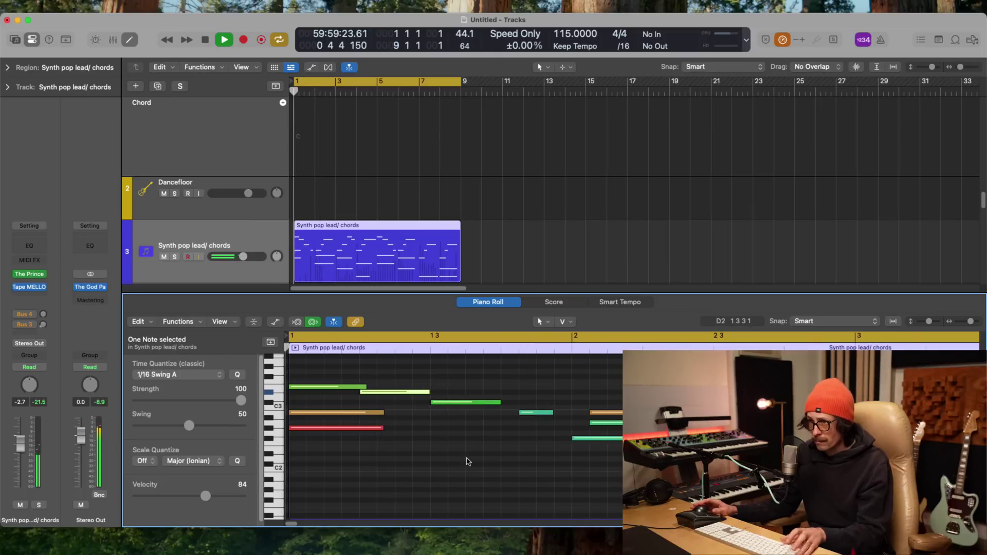
- Move the fourth melody note of bar 1 to beat 4 and extend it up to bar 2
ctrl+alt+click(444, 477)
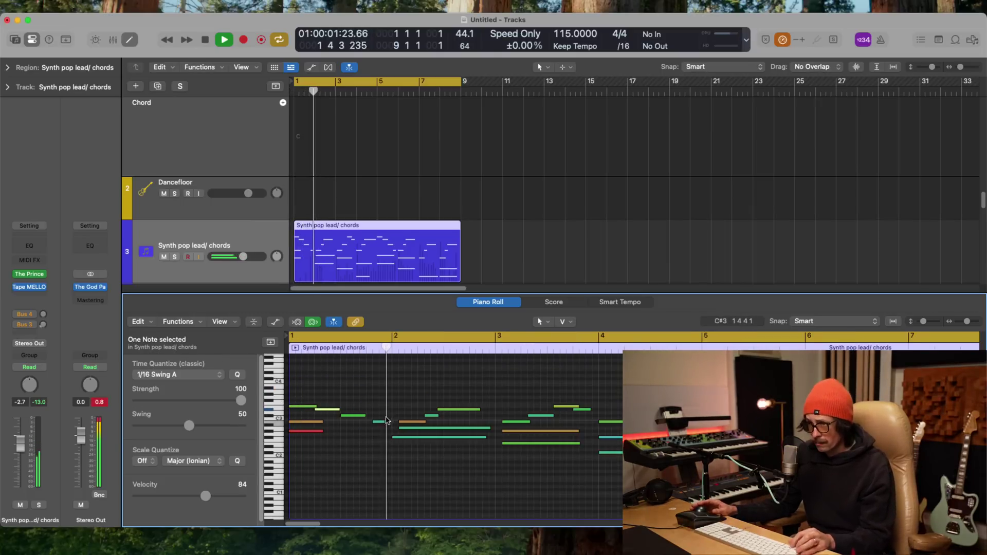
drag(381, 426, 390, 422)
key(space)
- Move the two late upper chord notes in bar 2 back to the bar's downbeat and replay the part
drag(364, 376, 448, 440)
shift+click(428, 444)
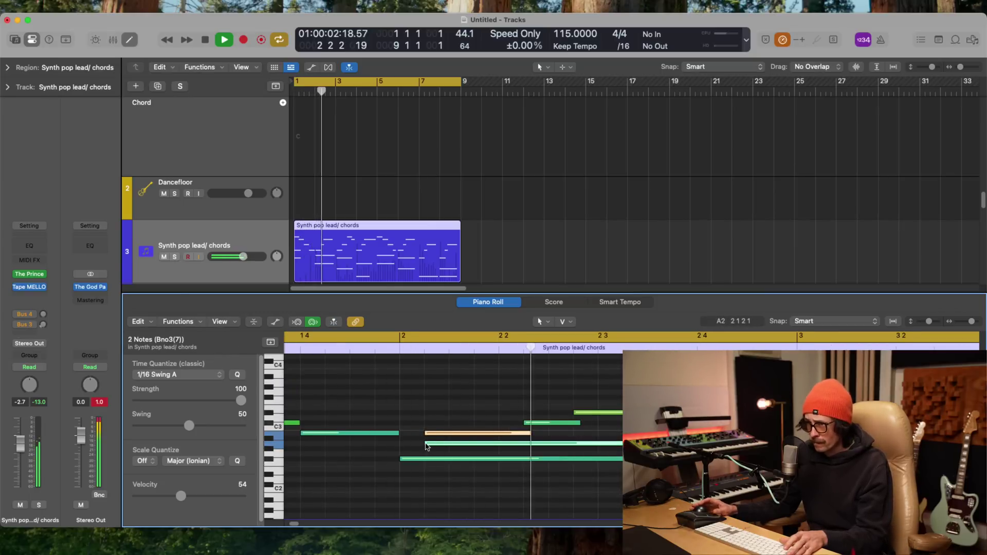
key(space)
key(space)
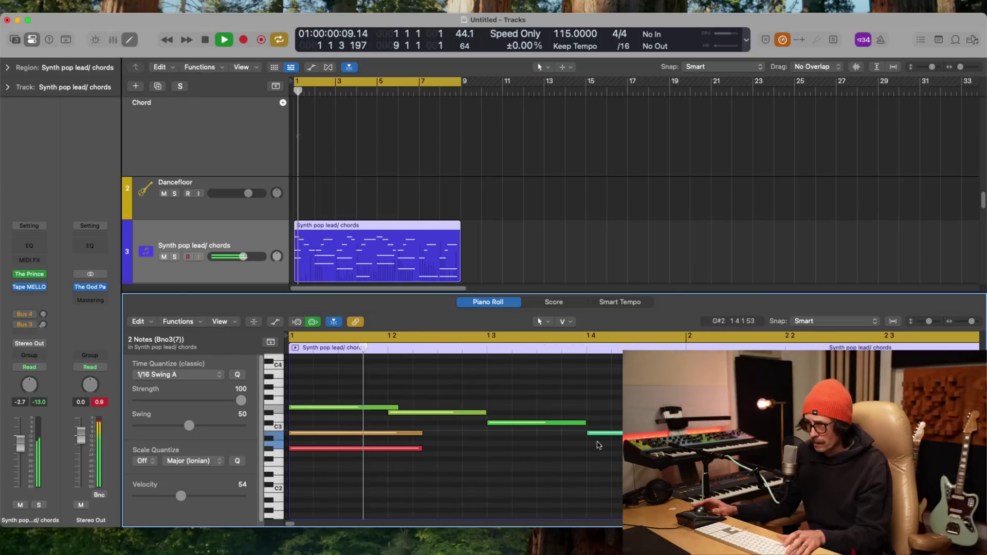
- Shorten the last melody note of bar 1 so it ends just before bar 2, and stop playback
click(593, 434)
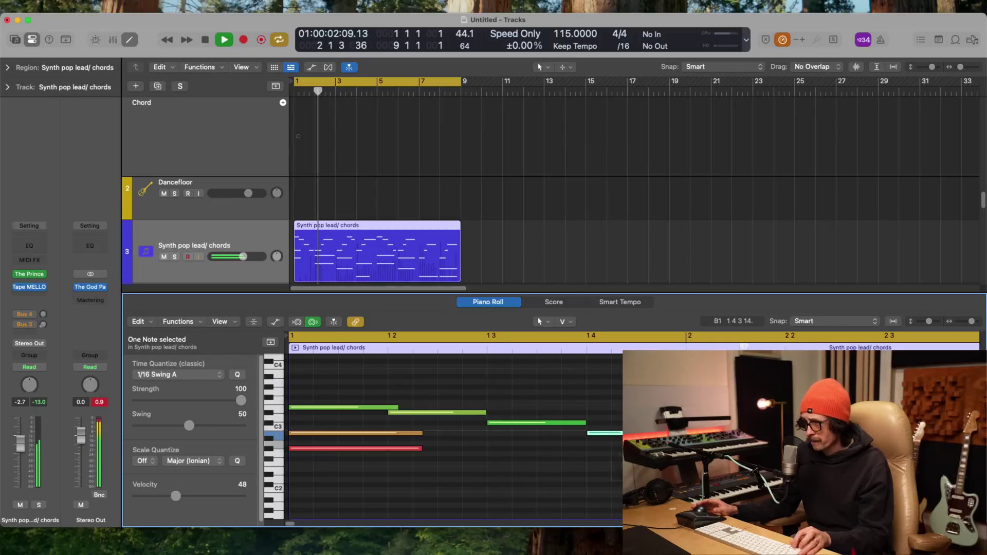
key(z)
click(512, 488)
key(space)
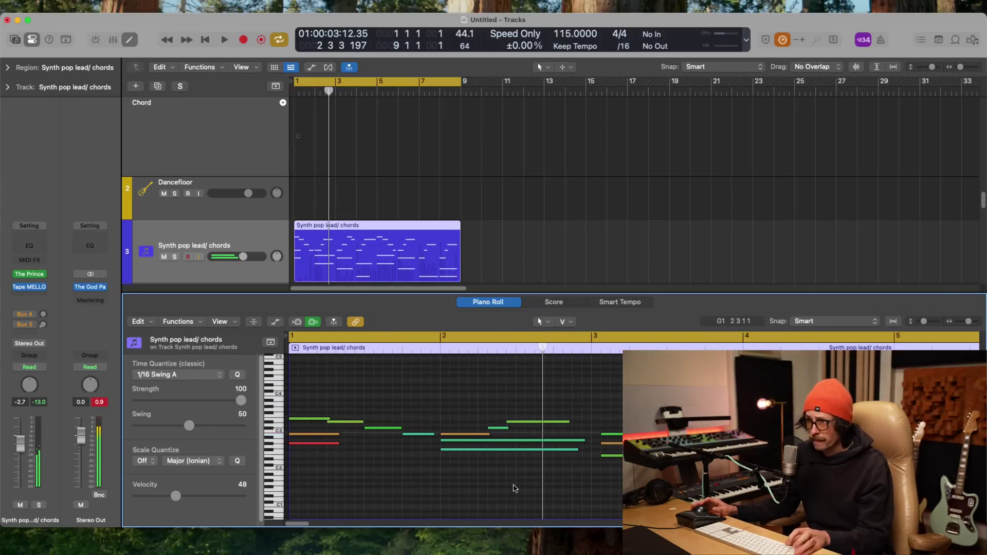
- Move the five notes at the start of bar 3 one sixteenth earlier onto the downbeat and replay the loop
key(ctrl+a)
key(Return)
key(space)
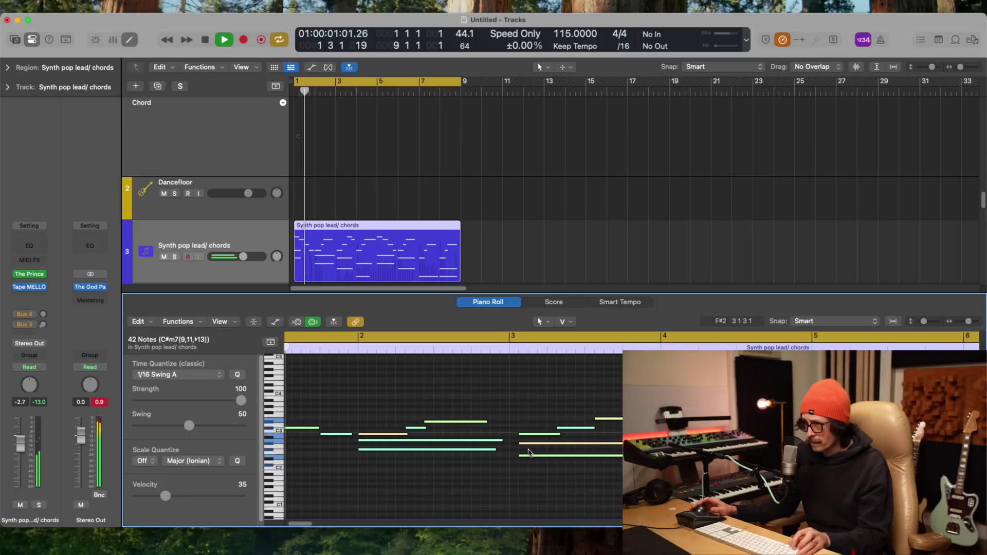
drag(528, 405, 561, 457)
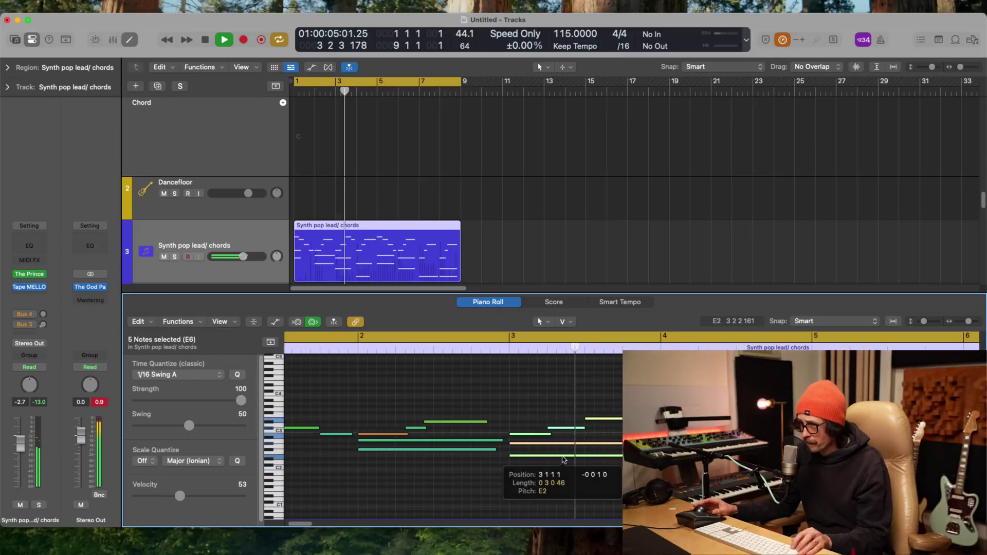
key(Return)
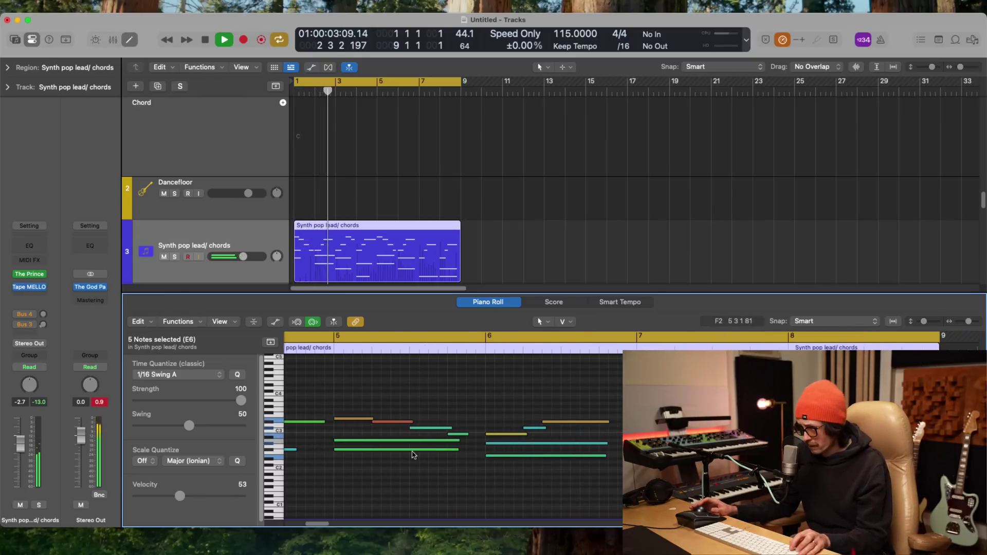
- Move the C#3 melody note in bar 2 and the higher note after it one sixteenth earlier, replaying the loop to check them
key(Return)
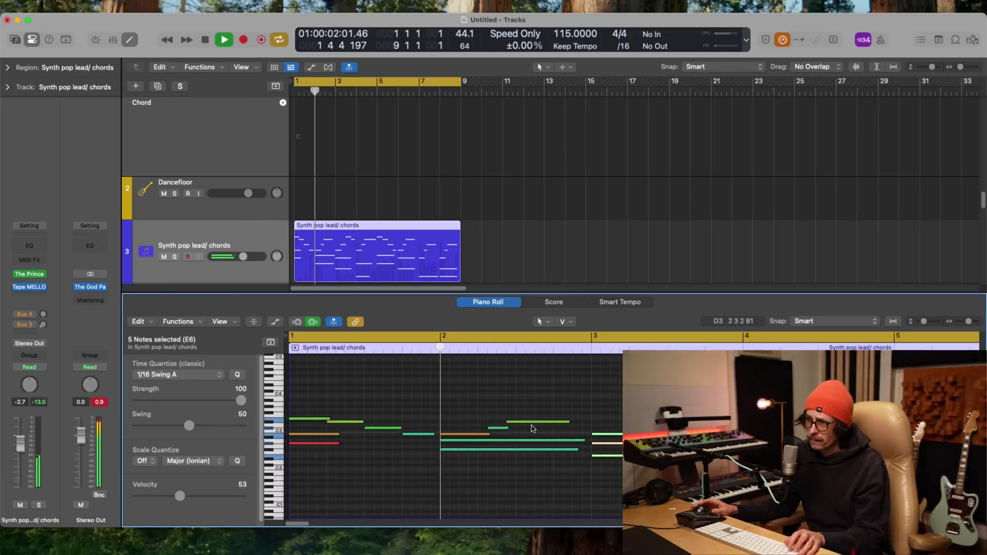
drag(494, 429, 485, 429)
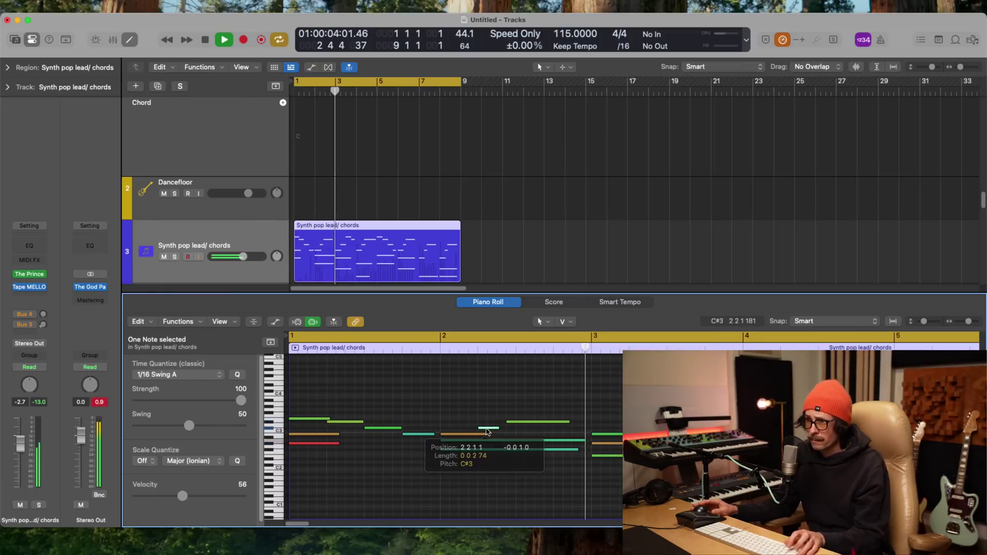
key(Return)
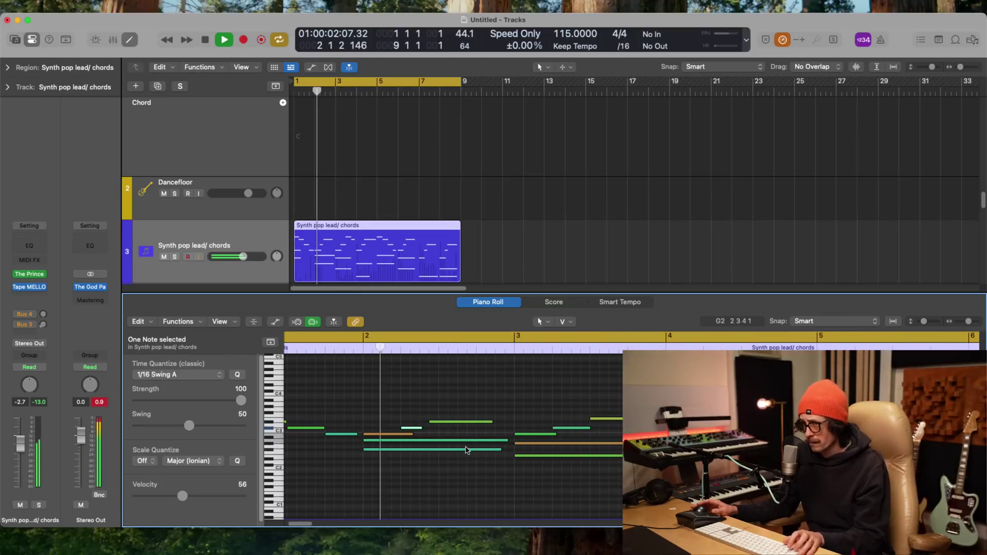
drag(430, 421, 422, 421)
key(Return)
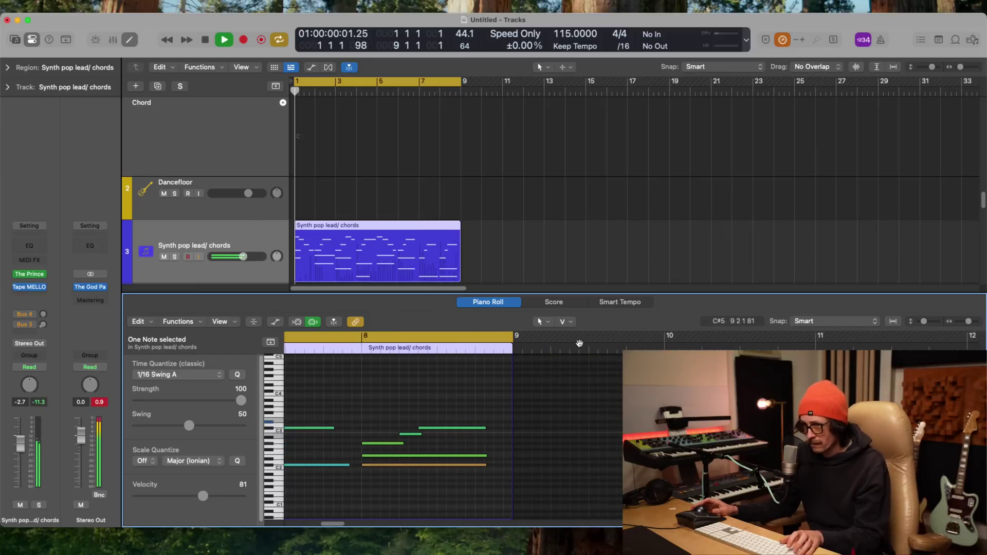
- Stop playback and close the piano roll
key(super+Tab)
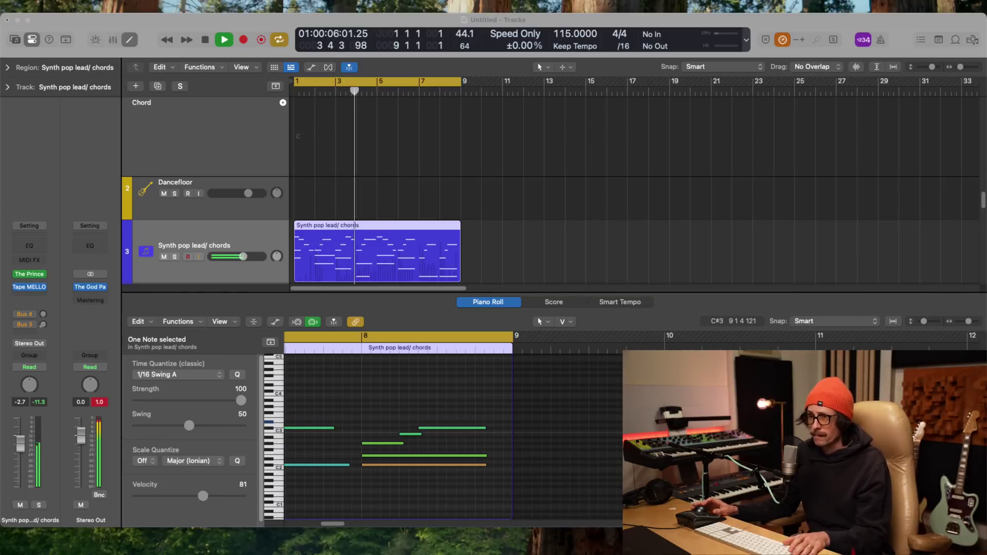
key(super+Tab)
click(230, 235)
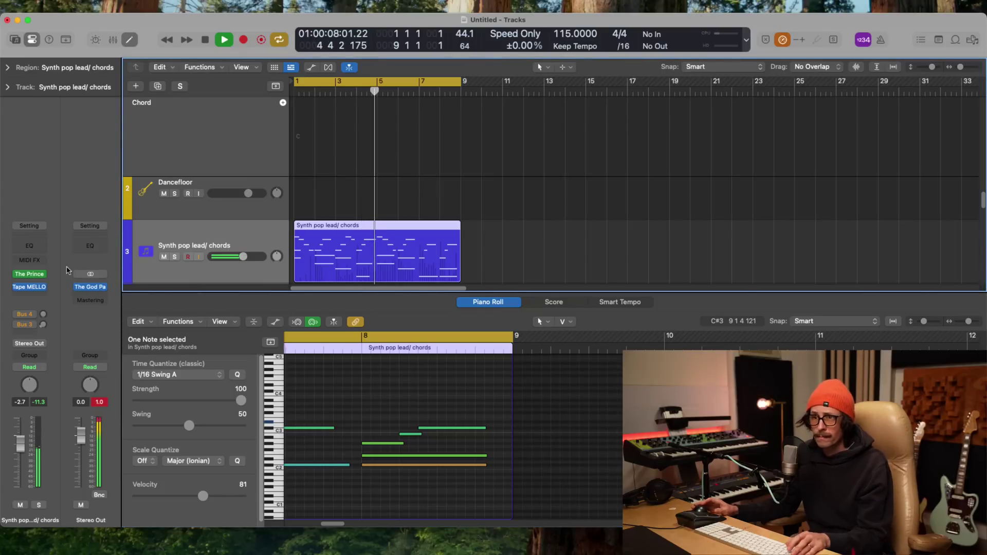
key(space)
key(super+Tab)
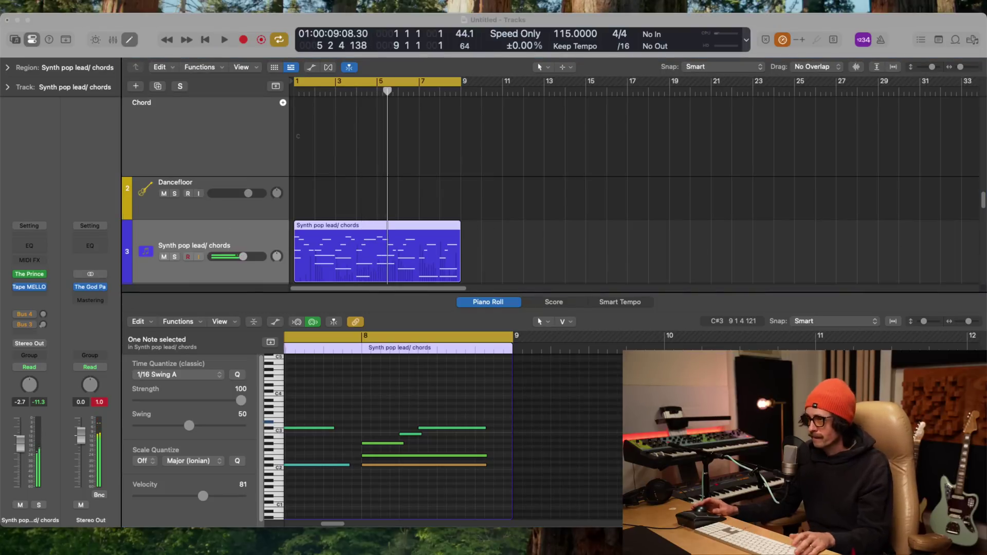
key(super+Tab)
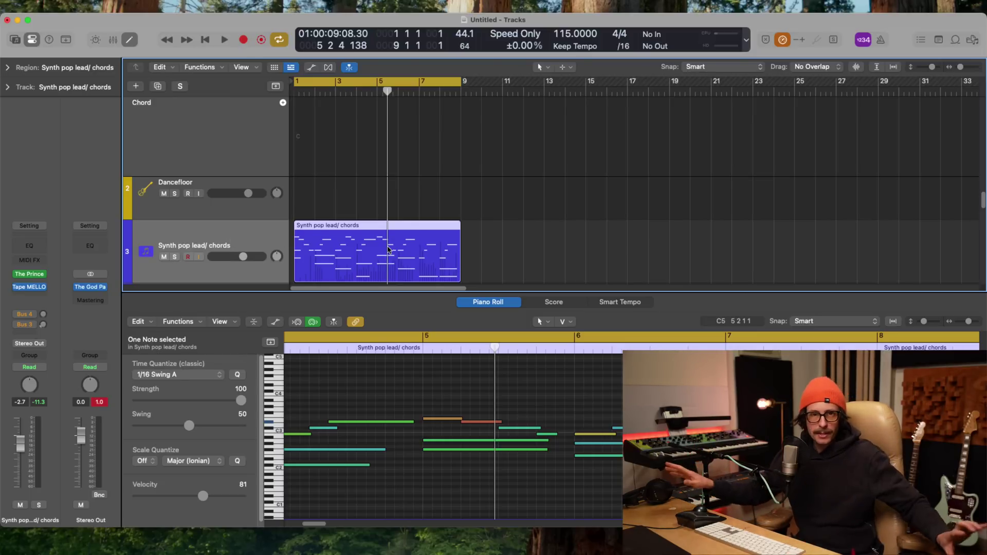
key(e)
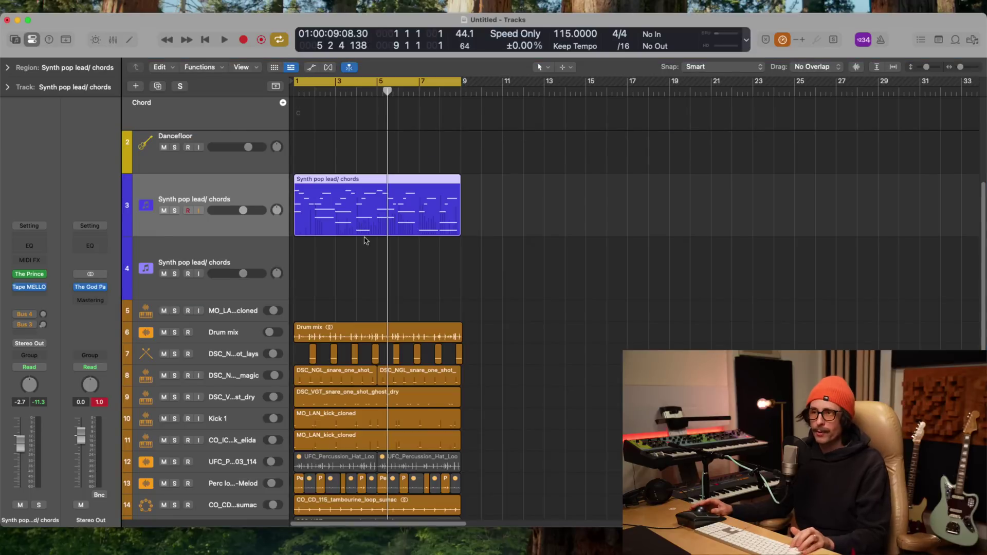
- Select the second Synth pop lead/ chords track with the organ and play the loop briefly from the start
click(224, 258)
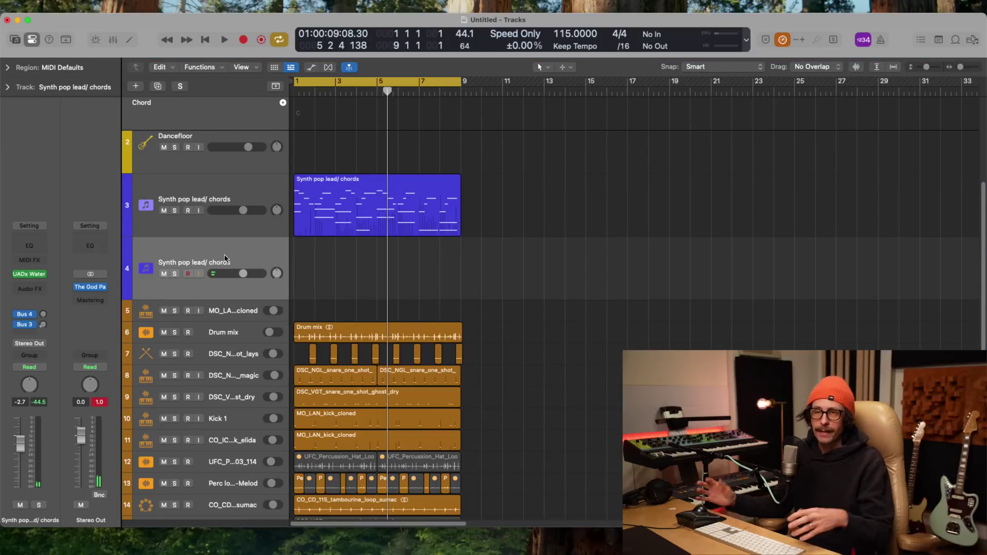
click(366, 205)
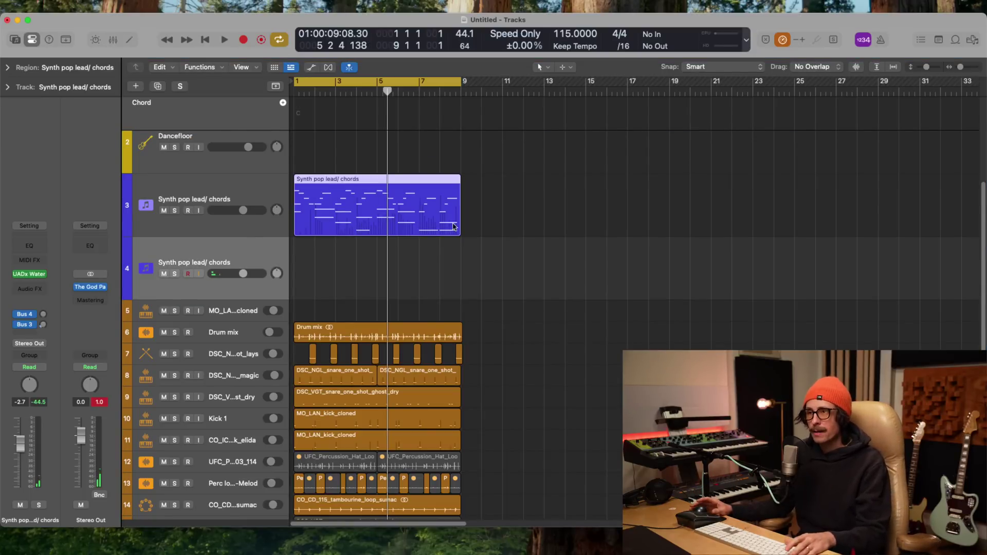
click(531, 202)
click(434, 199)
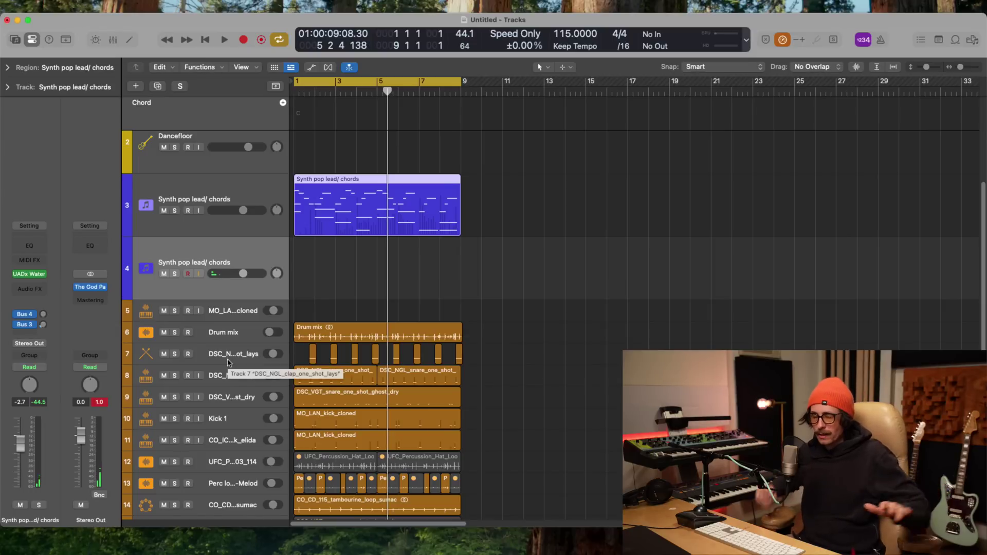
key(Return)
key(space)
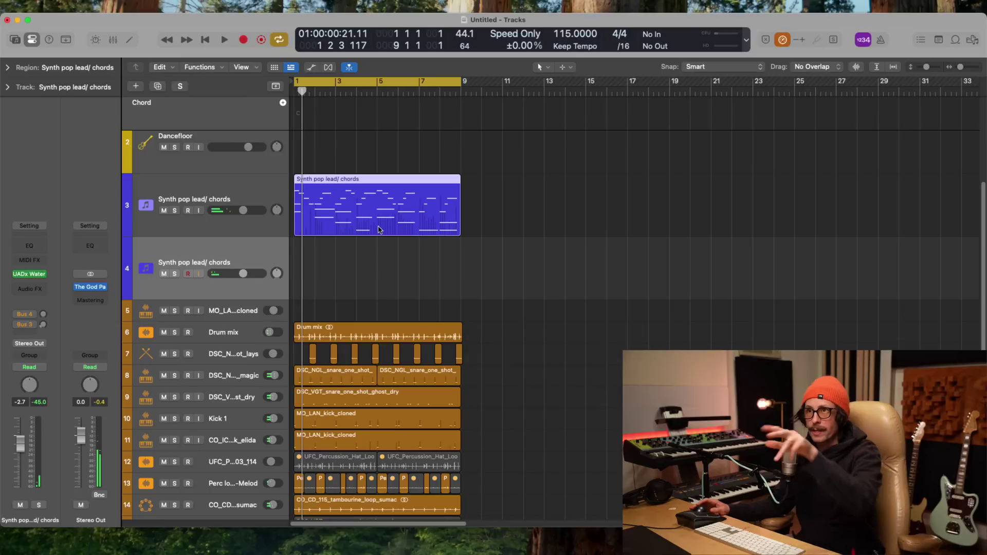
- Lower the volume of The Prince chord track slightly and set the organ track's volume to -4.6 dB
click(198, 194)
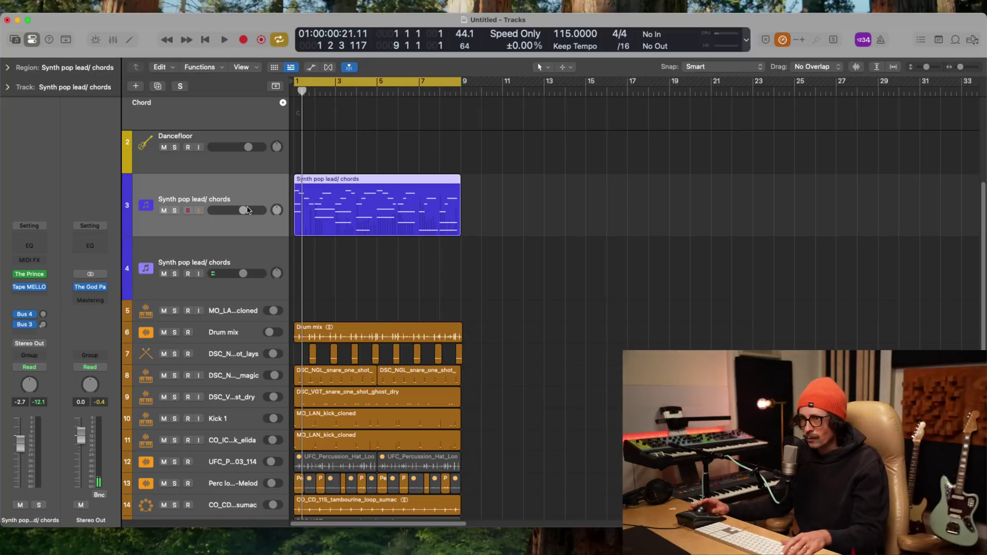
drag(247, 210, 243, 211)
click(246, 281)
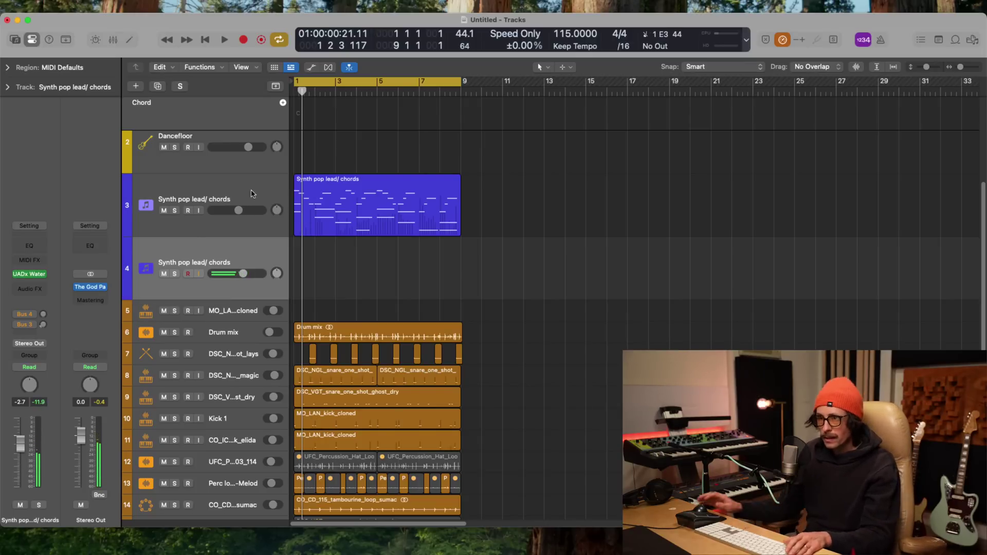
drag(243, 273, 232, 277)
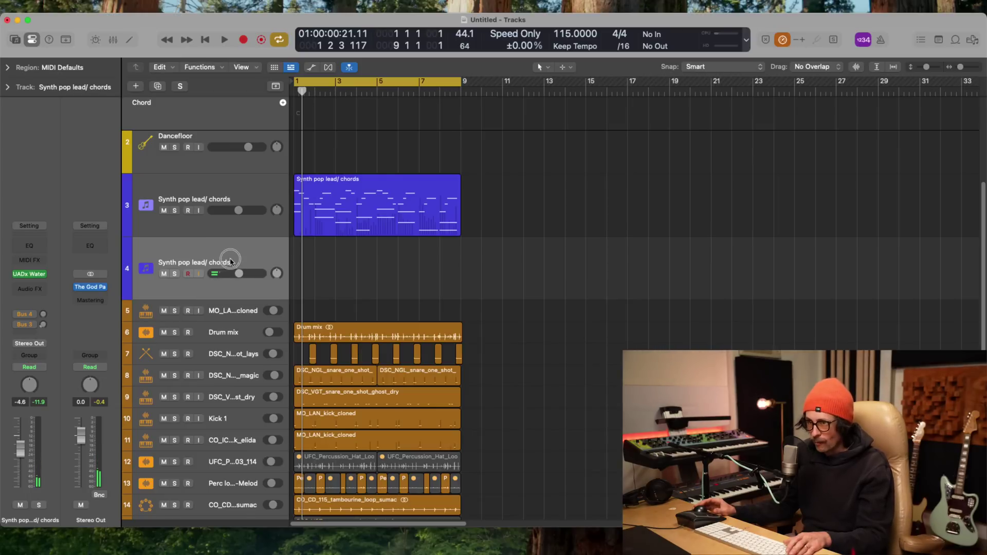
- Open the UADx Waterfall B3 organ, check its Funky Hustlin preset while playing, and close the instrument window
click(35, 276)
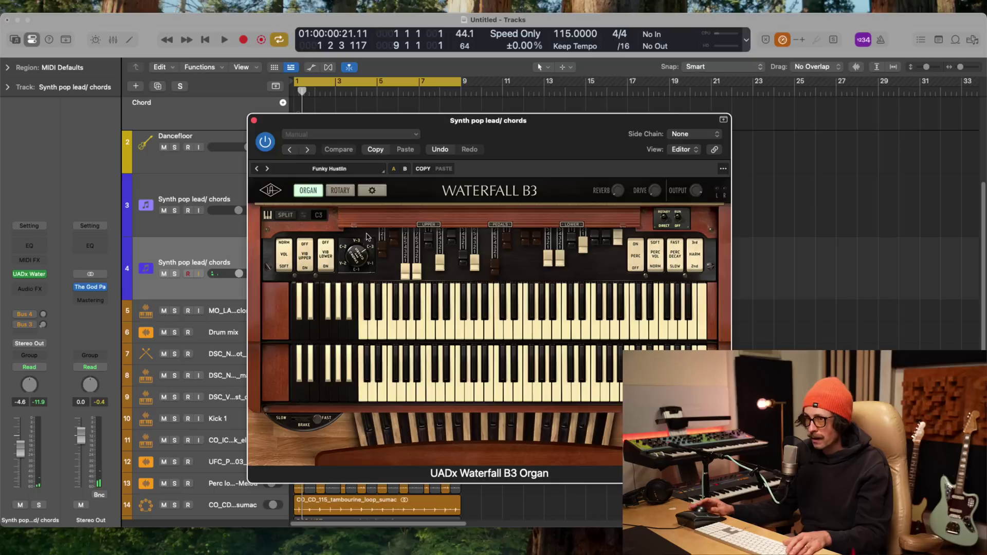
drag(536, 125, 471, 126)
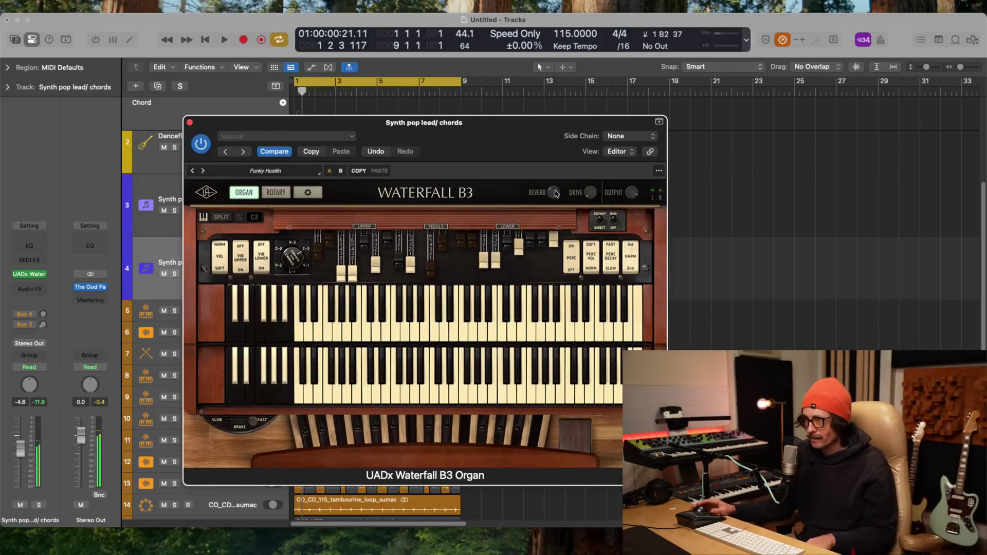
click(555, 161)
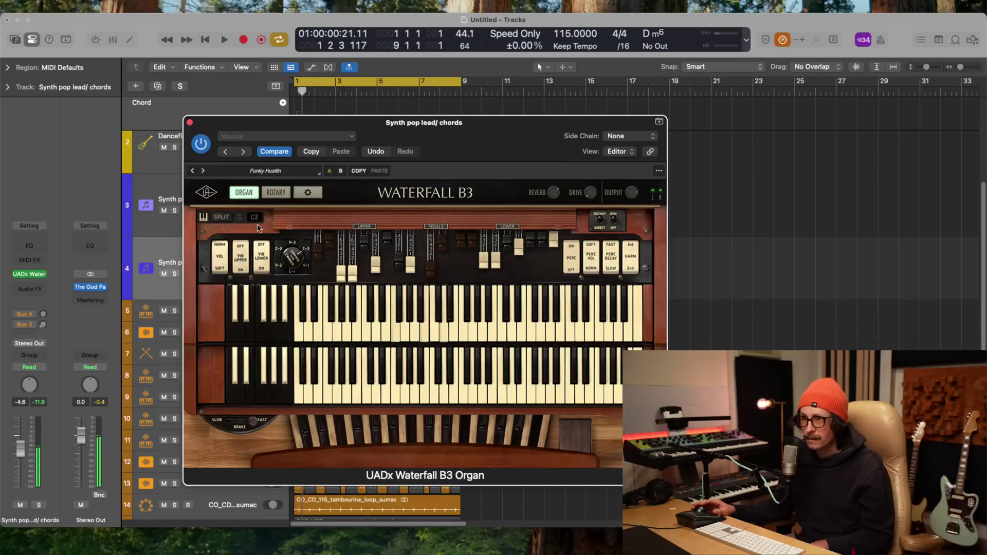
click(189, 123)
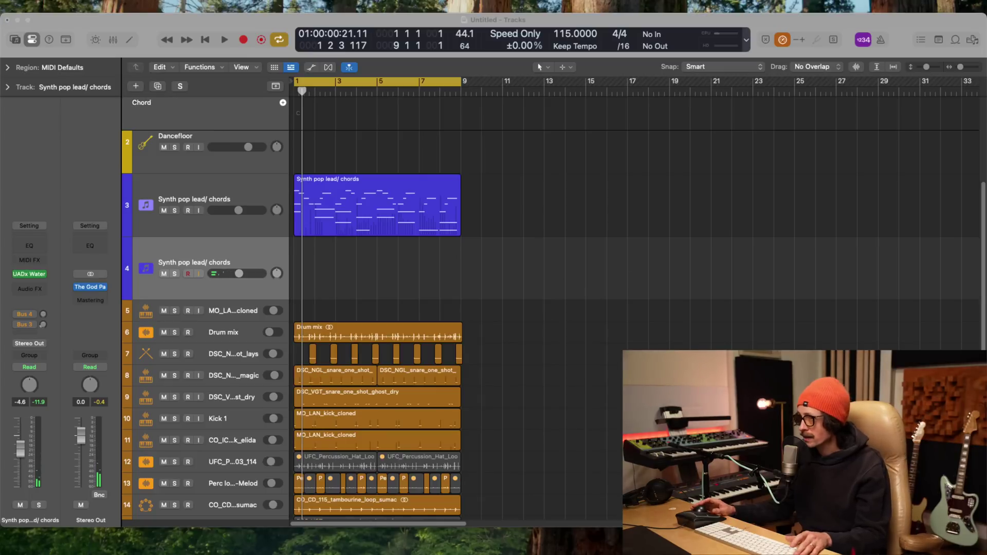
- Play the loop from the start to rehearse an organ part over it, and stop playback
click(734, 335)
key(space)
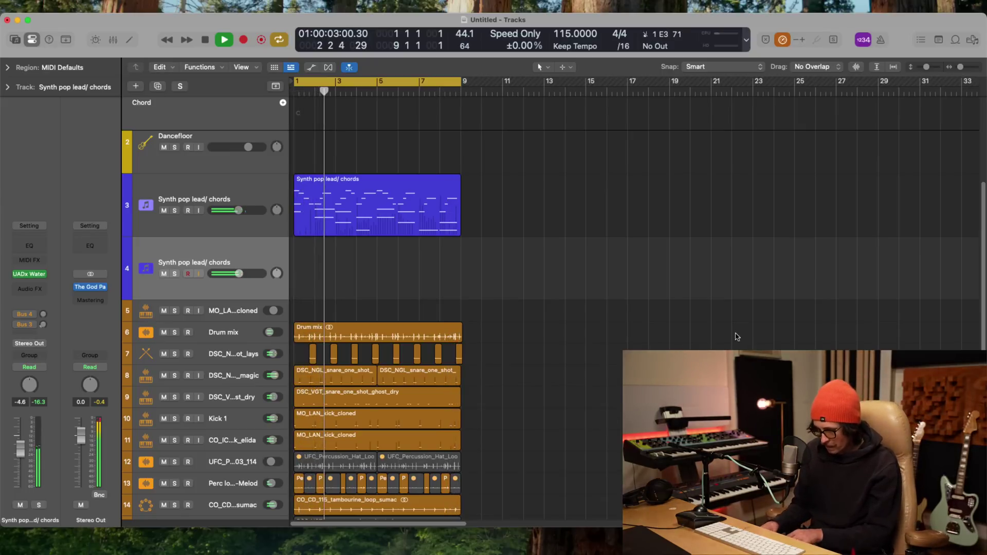
key(Return)
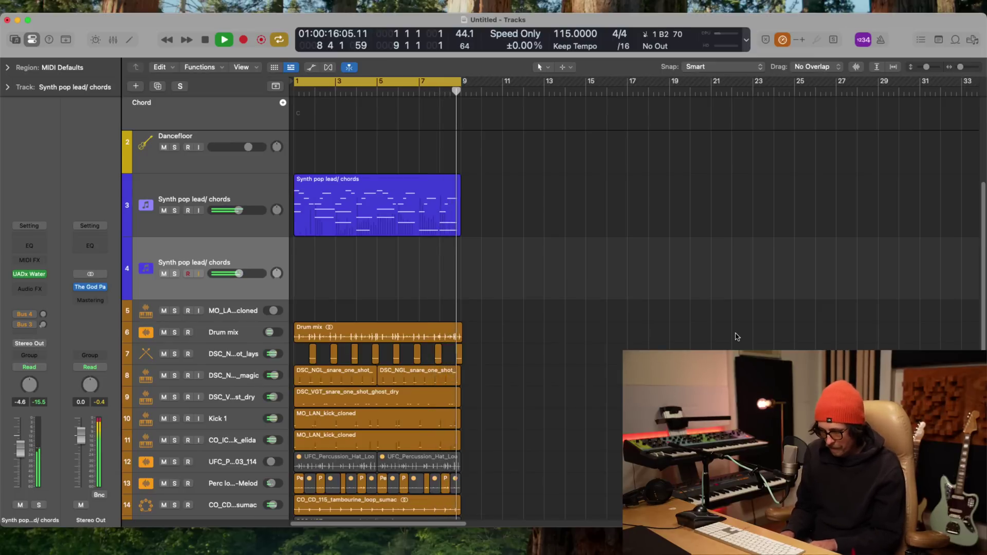
key(space)
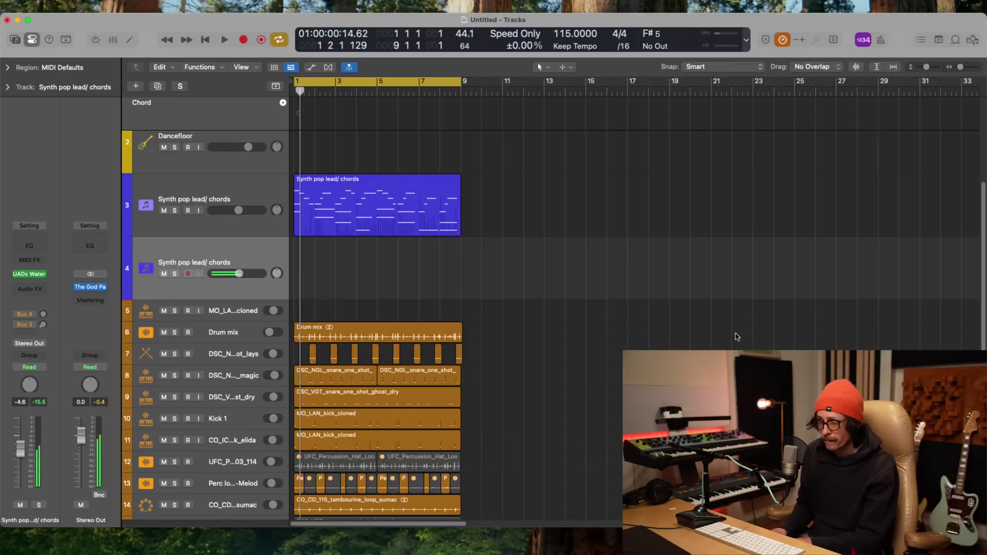
- Record a four-bar take of short organ chords on the second Synth pop lead/ chords track and play it back
key(r)
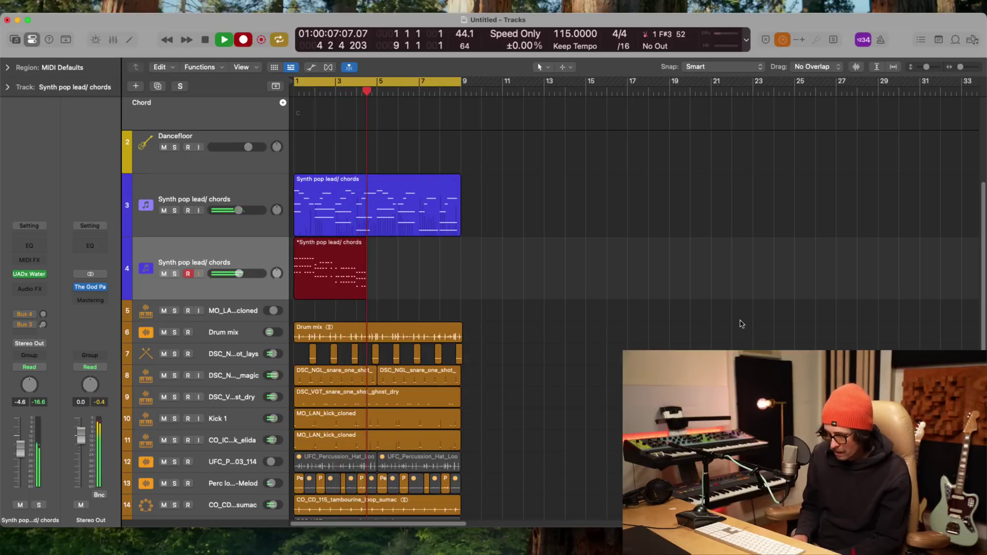
key(space)
key(space)
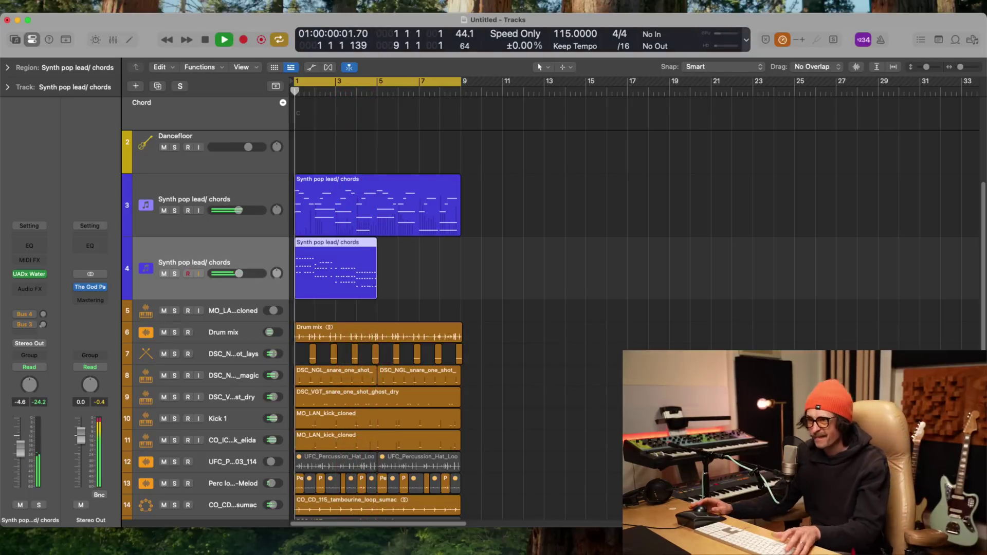
- Quantize the organ take to 1/16 Swing A in the piano roll, checking the note-velocity lane and hiding it again
key(e)
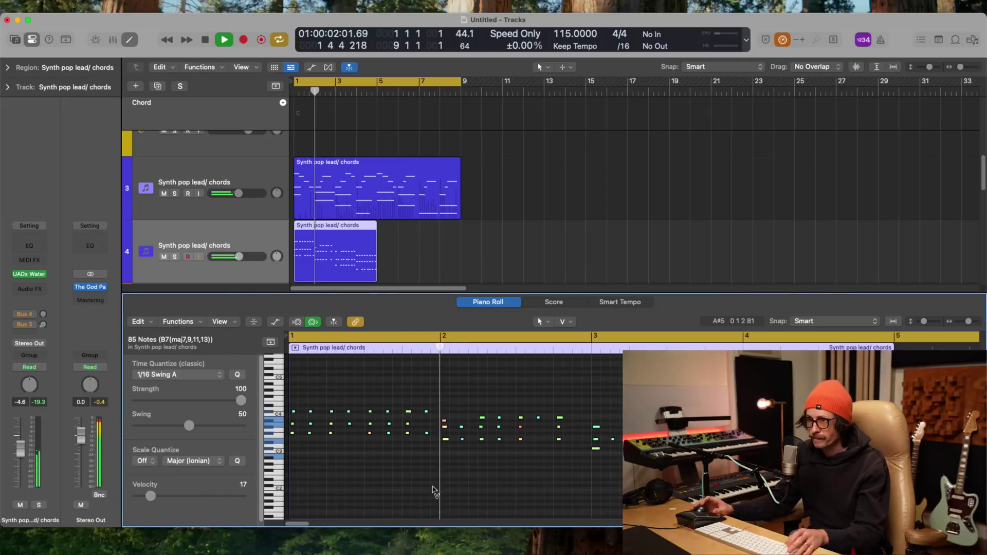
key(space)
key(space)
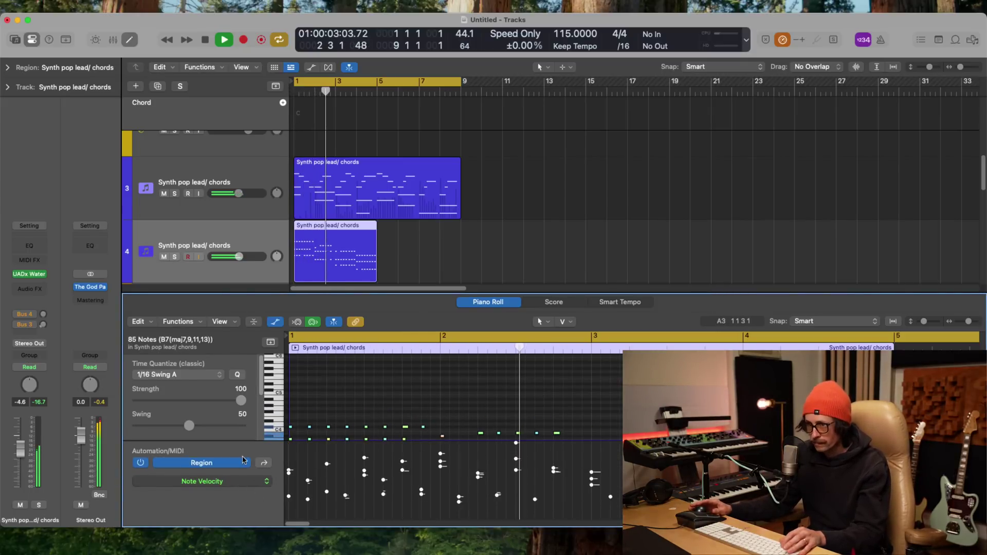
key(e)
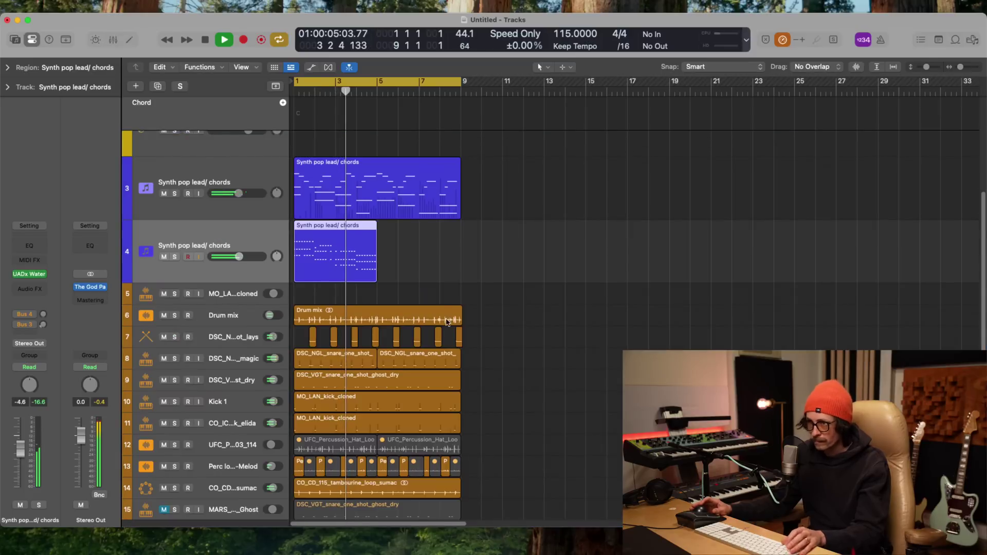
key(e)
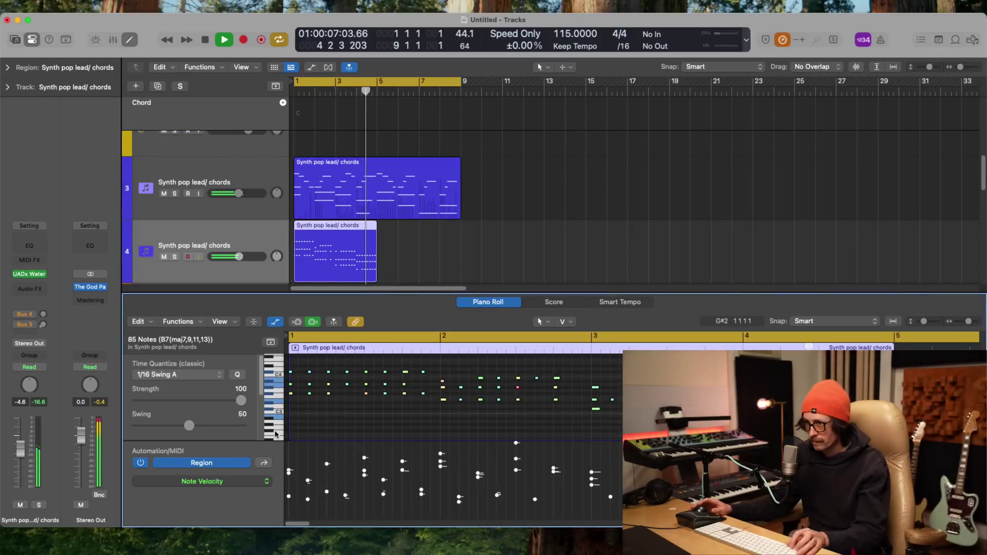
click(275, 321)
- Replay the quantized organ take from the start against the loop, with its notes in view, and stop playback
key(Return)
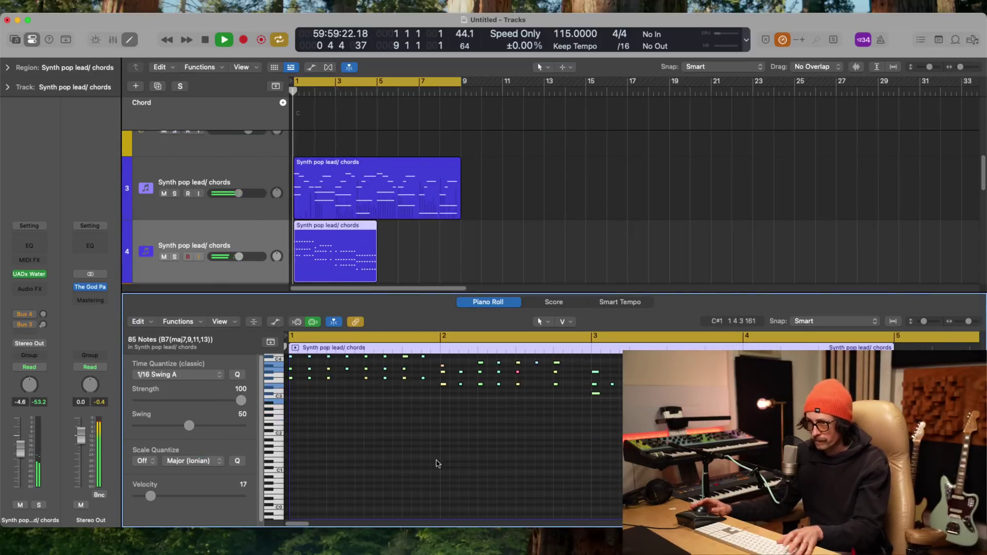
ctrl+alt+click(511, 431)
ctrl+alt+click(506, 360)
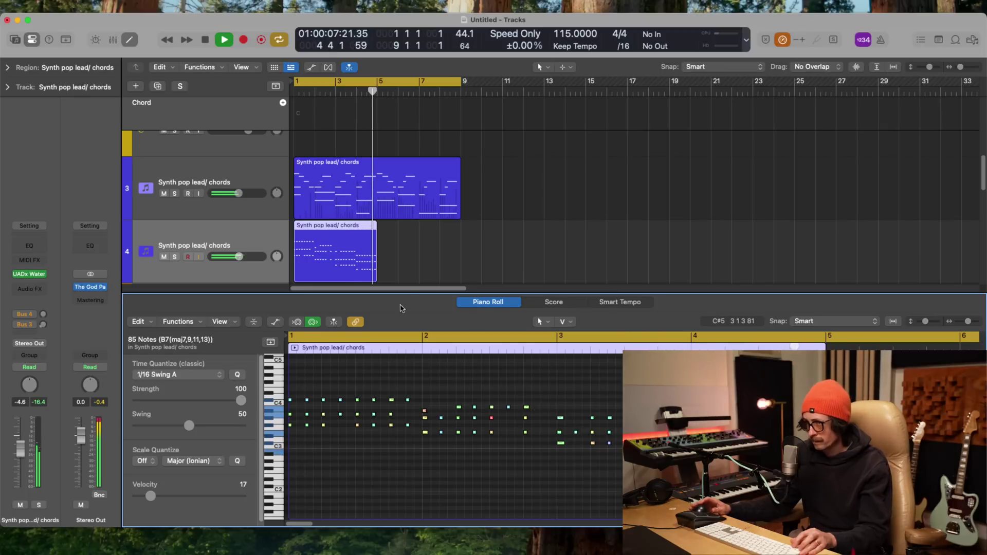
key(Return)
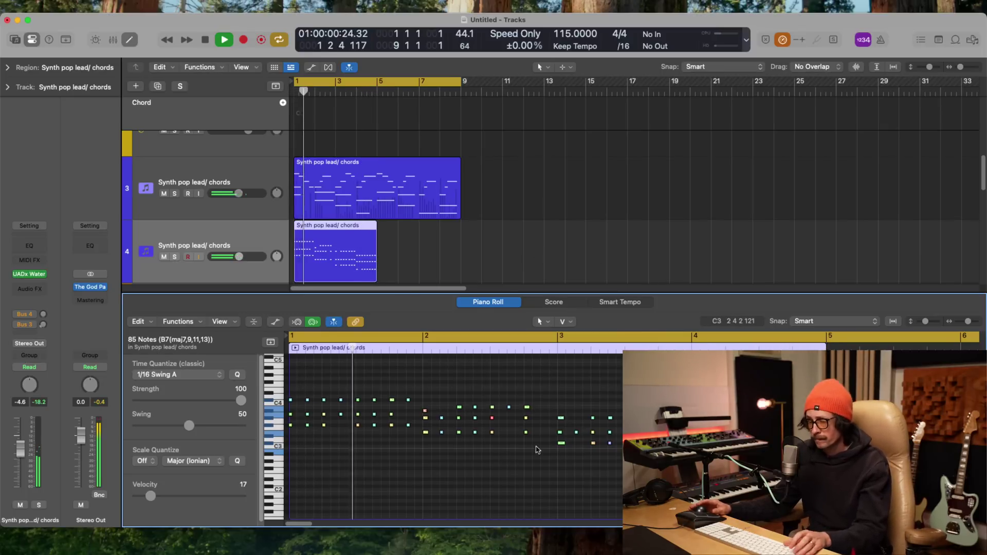
key(space)
- Delete the four-bar organ region from track 4
click(298, 276)
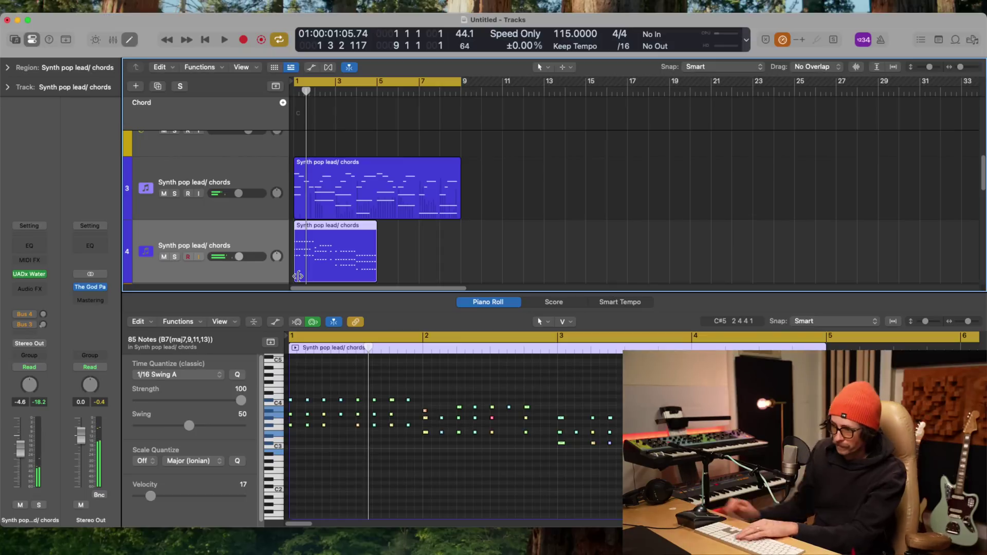
key(Delete)
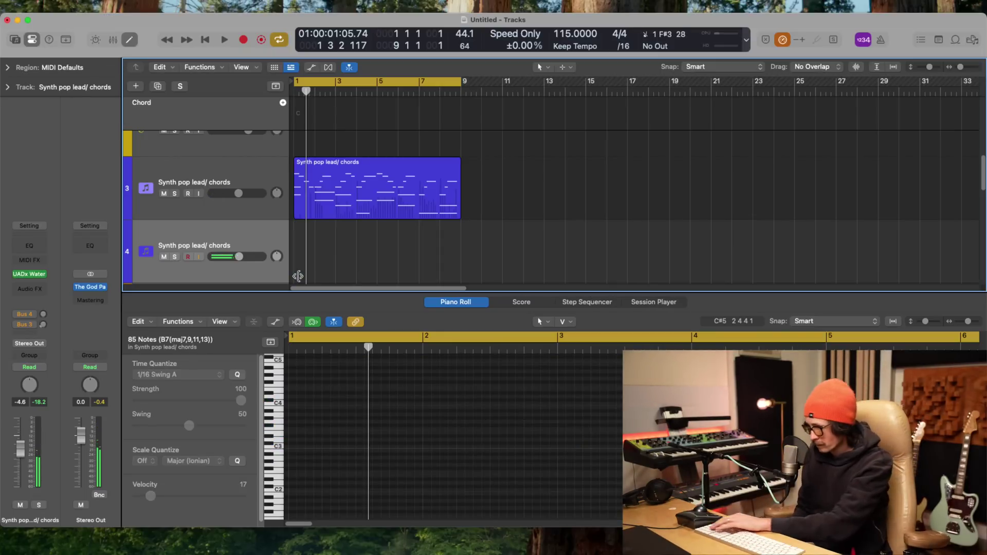
- Try recording an eight-bar take of short organ chords on track 4, and delete the take
key(r)
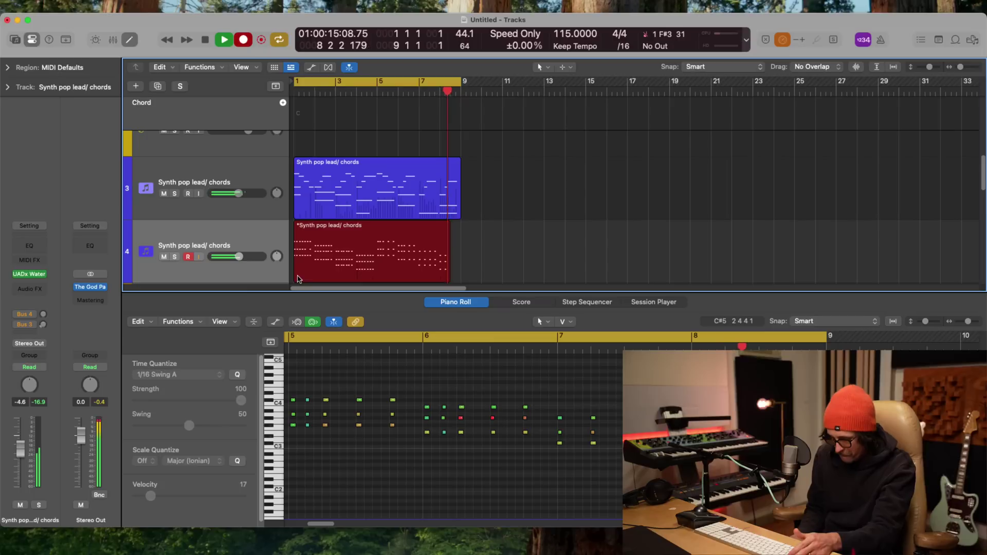
key(space)
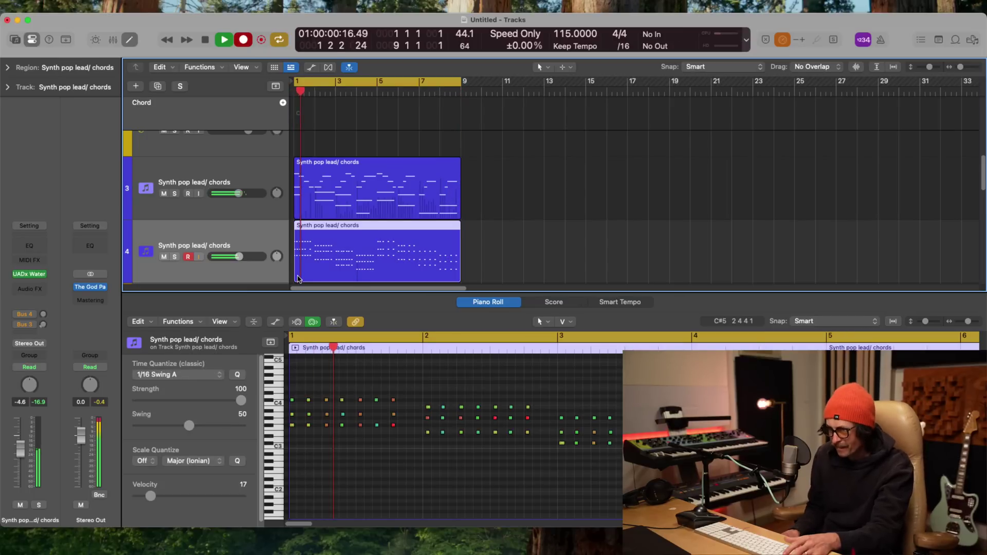
key(r)
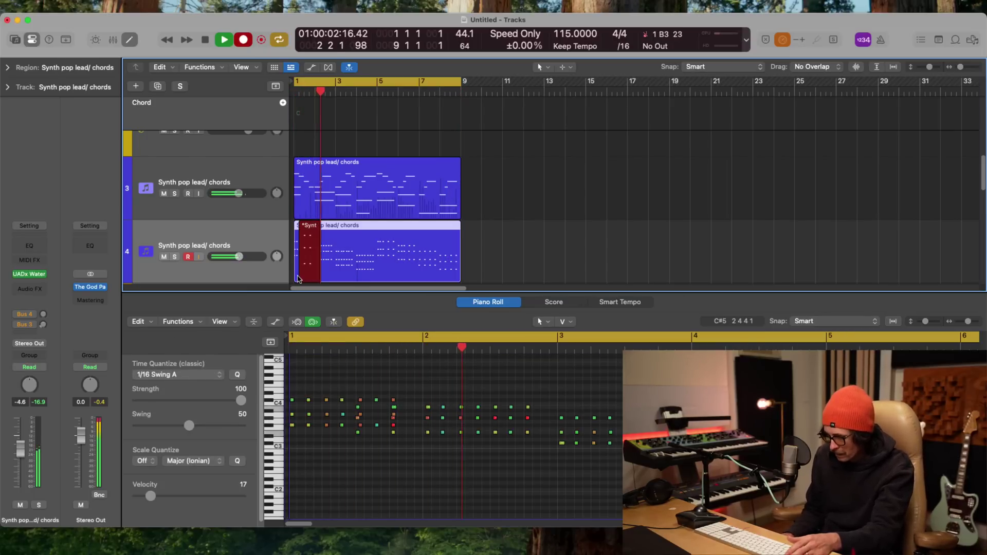
key(space)
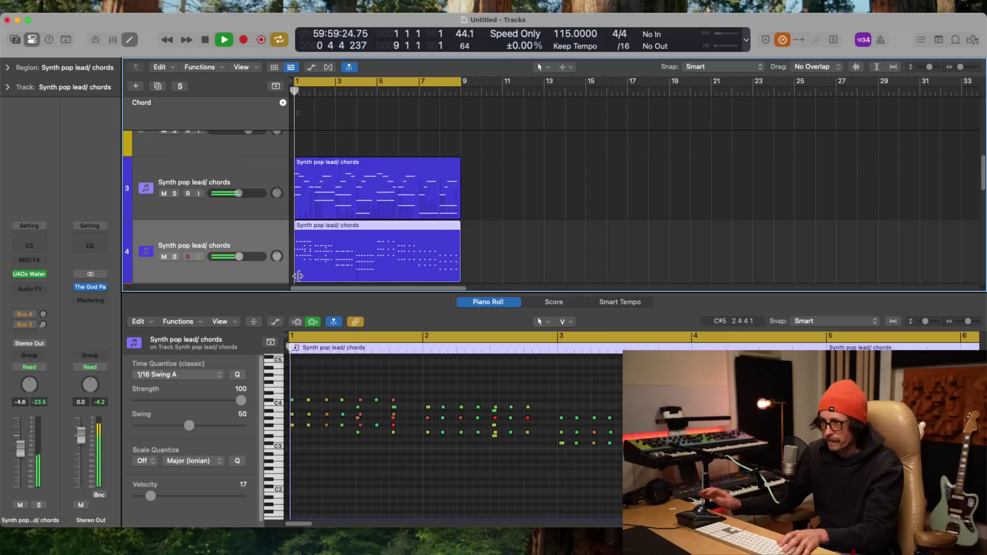
key(Delete)
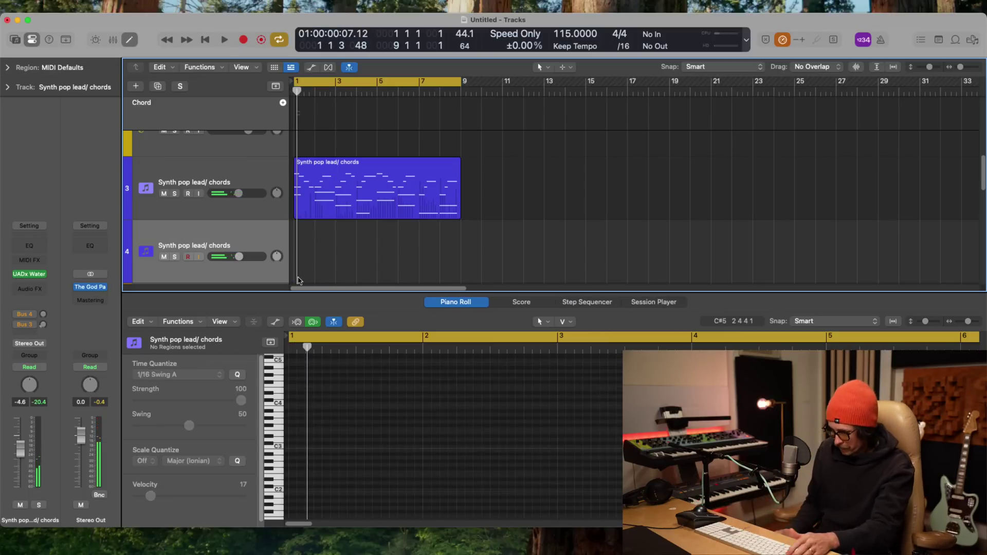
- Record an eight-bar take of short organ chords with low bass notes on track 4 and quantize it to 1/16 Swing A
key(r)
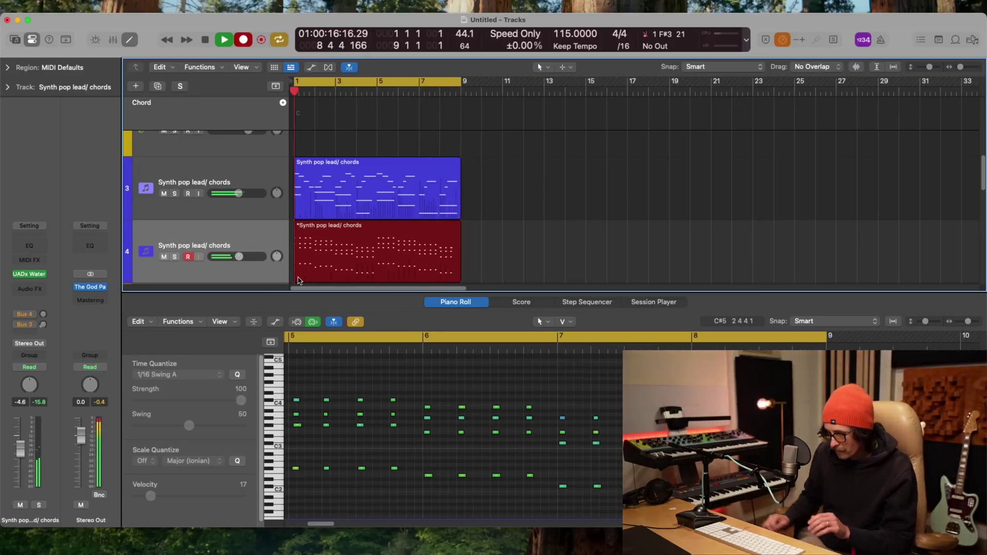
key(space)
key(space)
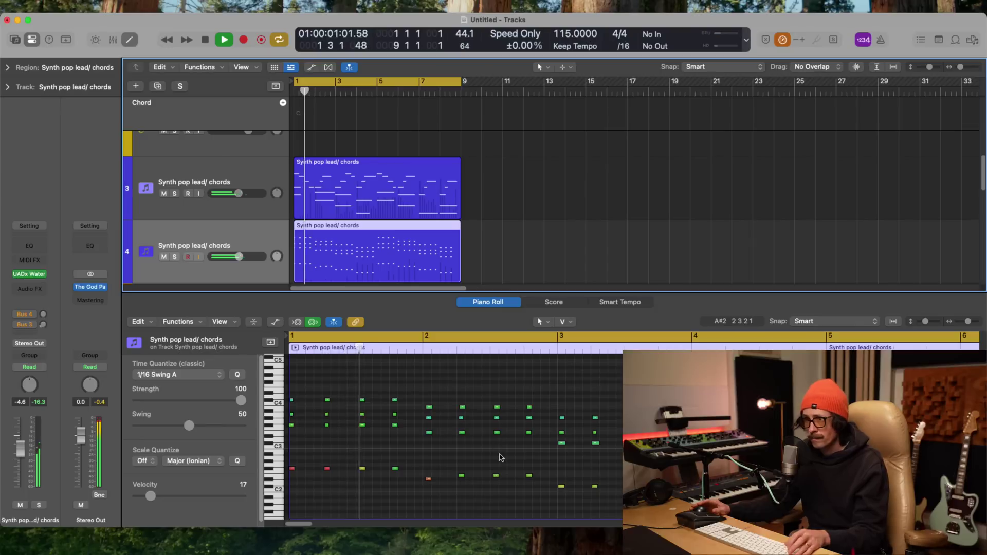
click(439, 350)
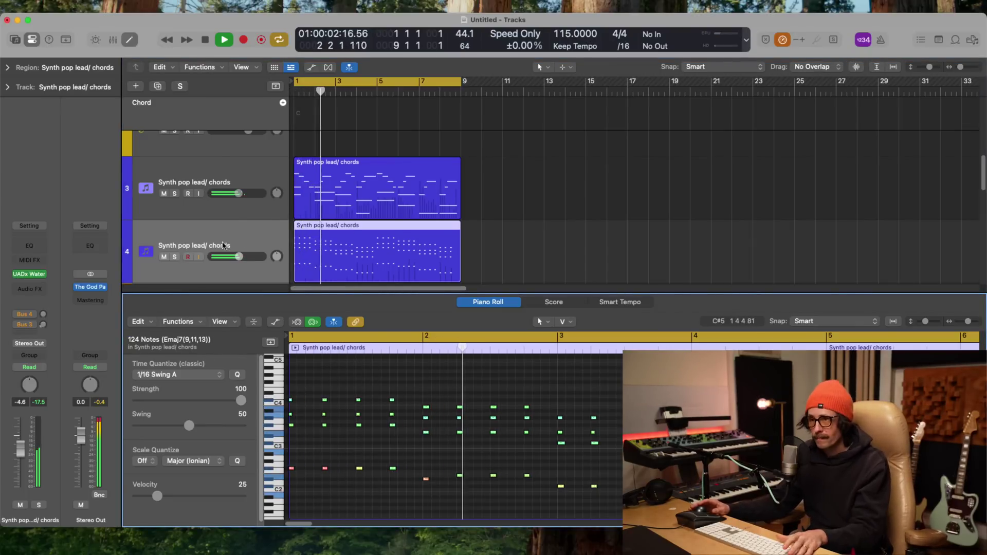
- Lower track 3 to -10.0 dB and track 4 to -5.8 dB, checking the levels in the mixer
drag(237, 194, 228, 197)
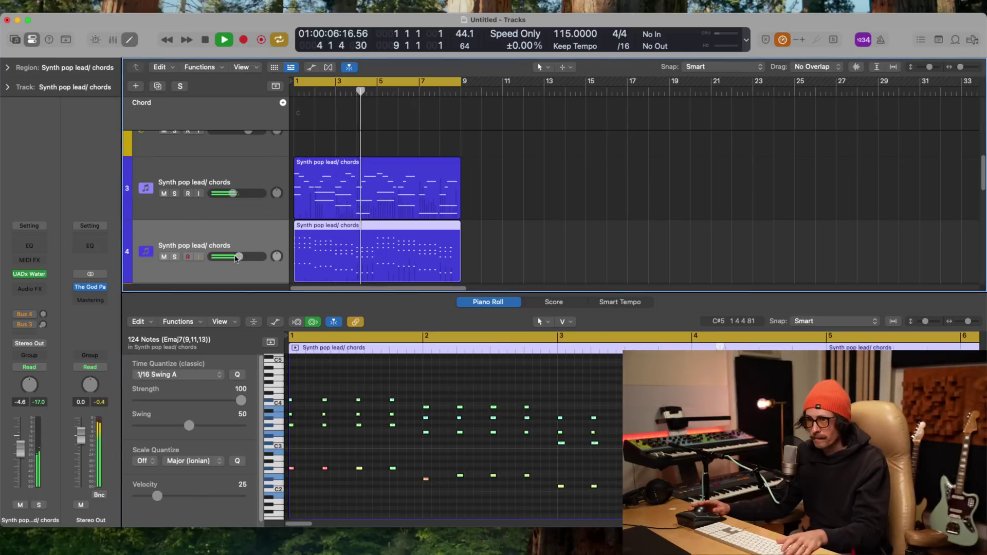
drag(238, 258, 232, 257)
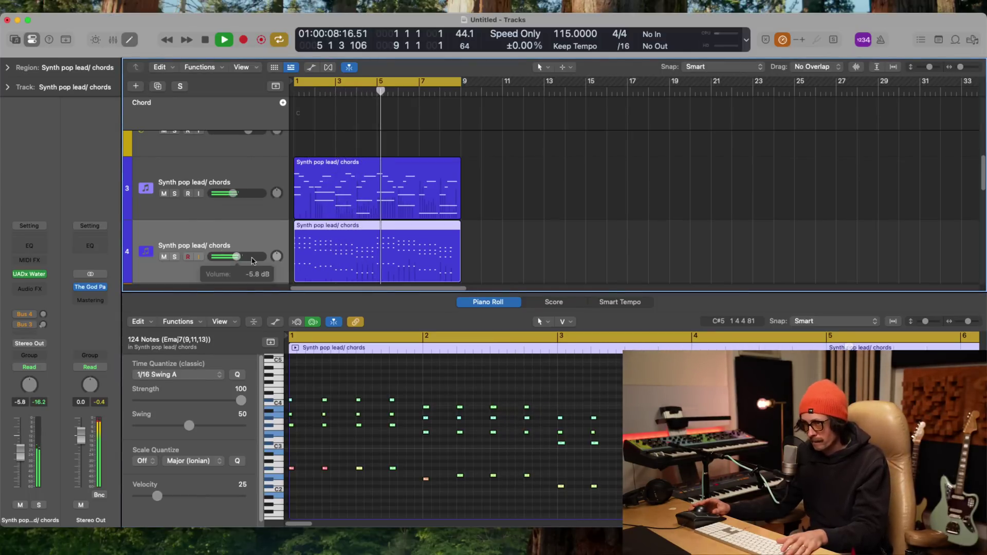
drag(230, 196, 229, 196)
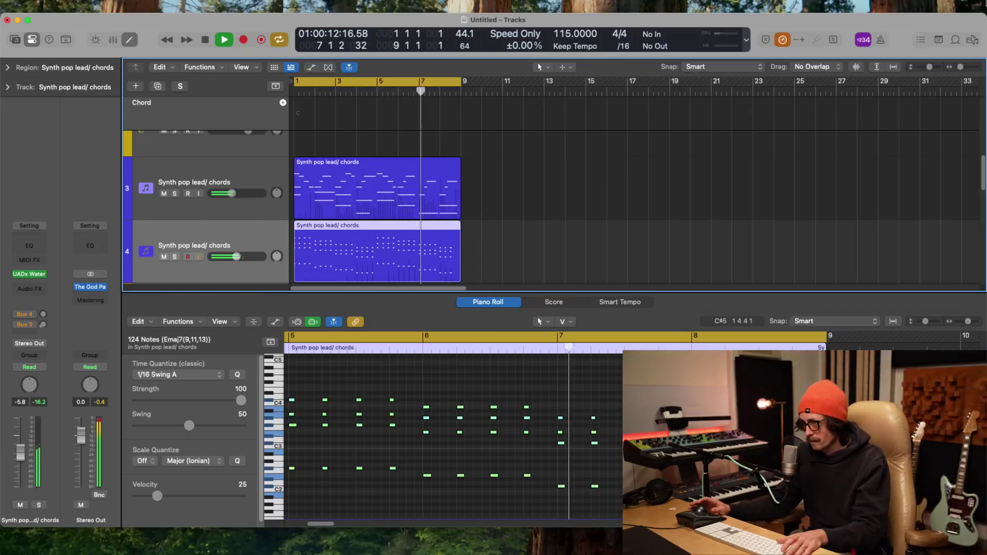
key(x)
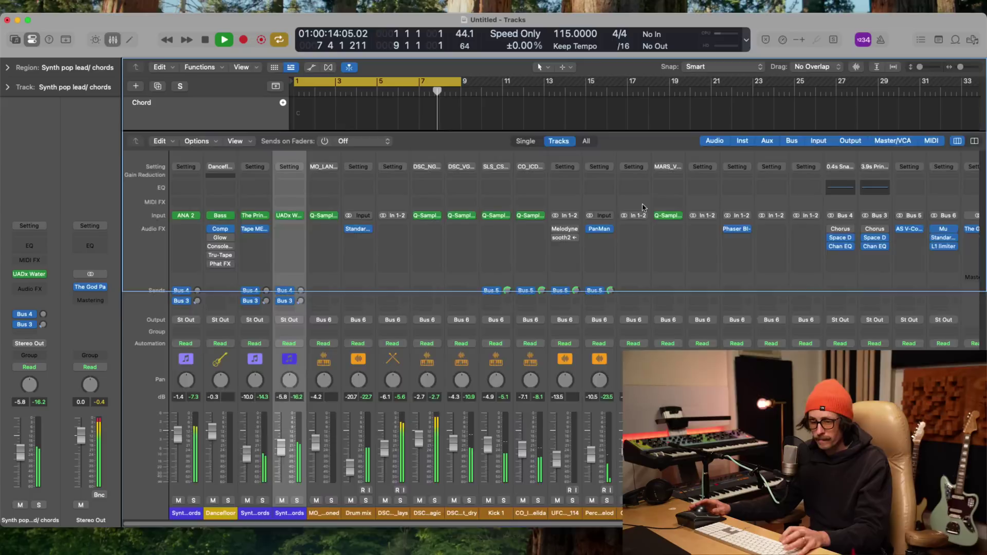
key(x)
key(Return)
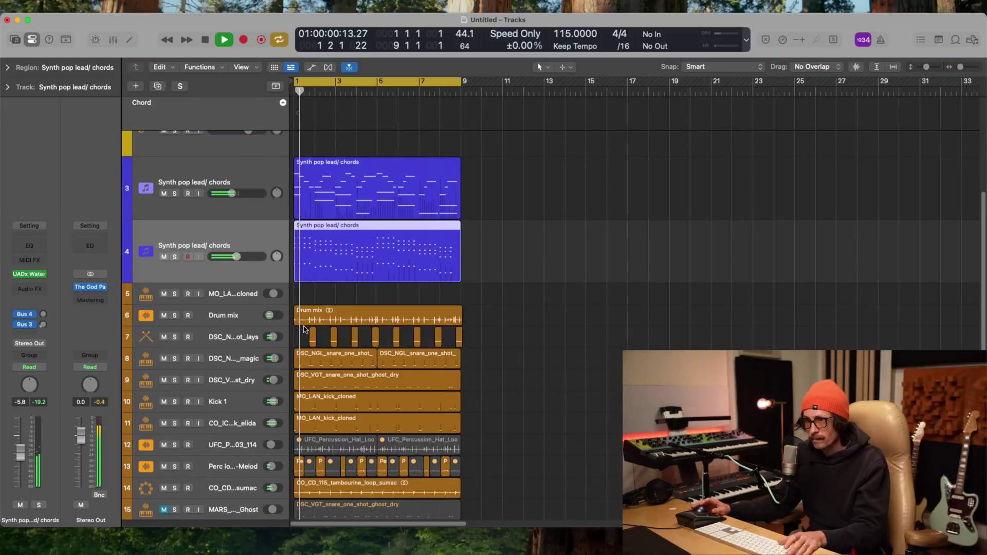
- Set the amount of The God Particle on the Stereo Out to 89% and adjust its limiter
click(90, 287)
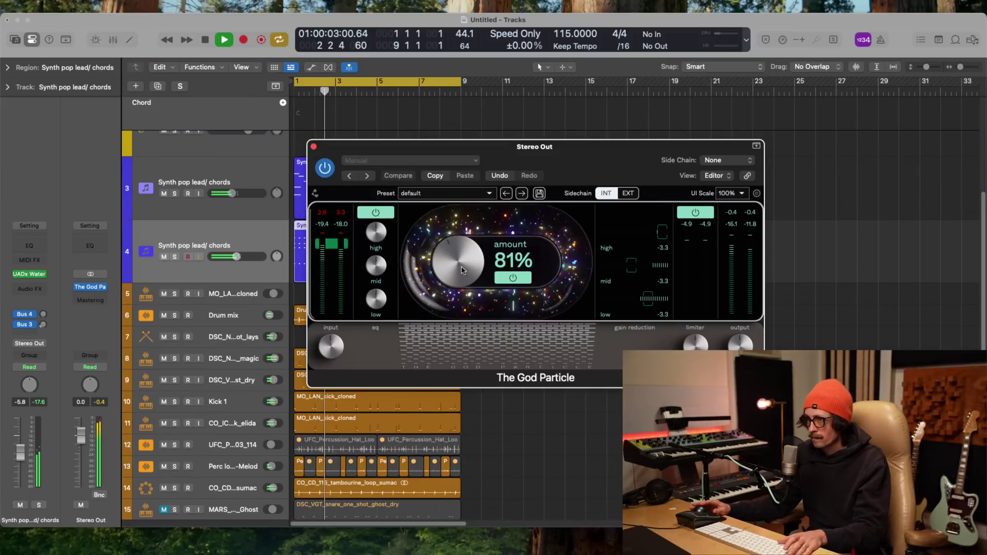
mouse_move(698, 332)
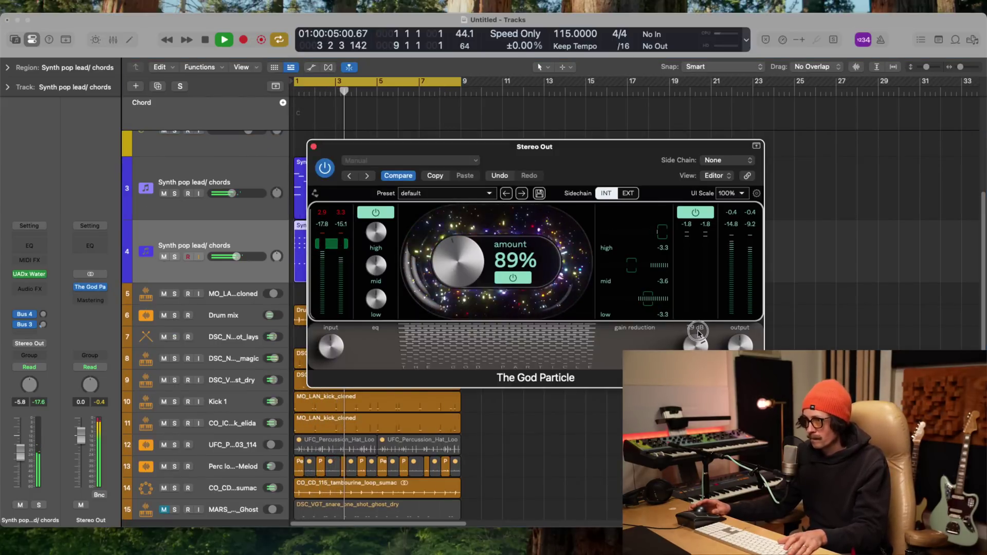
mouse_move(331, 351)
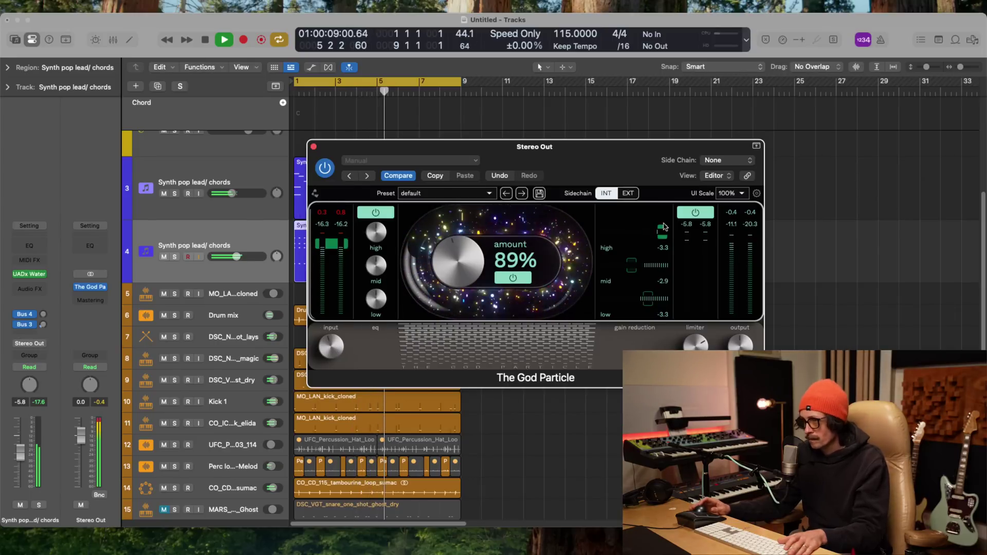
click(314, 147)
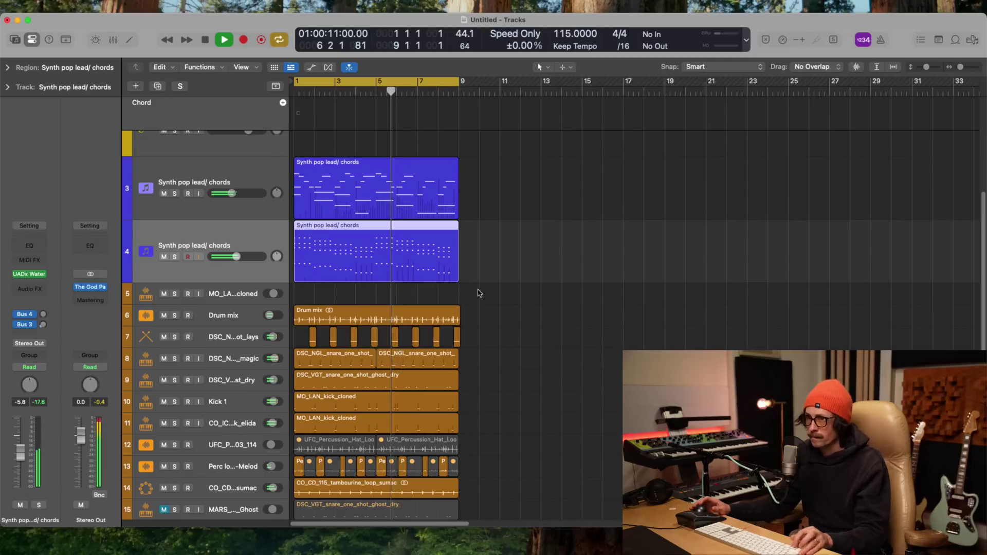
- Repeat all regions of the eight-bar loop once and align the copies to start at bar 9
key(z)
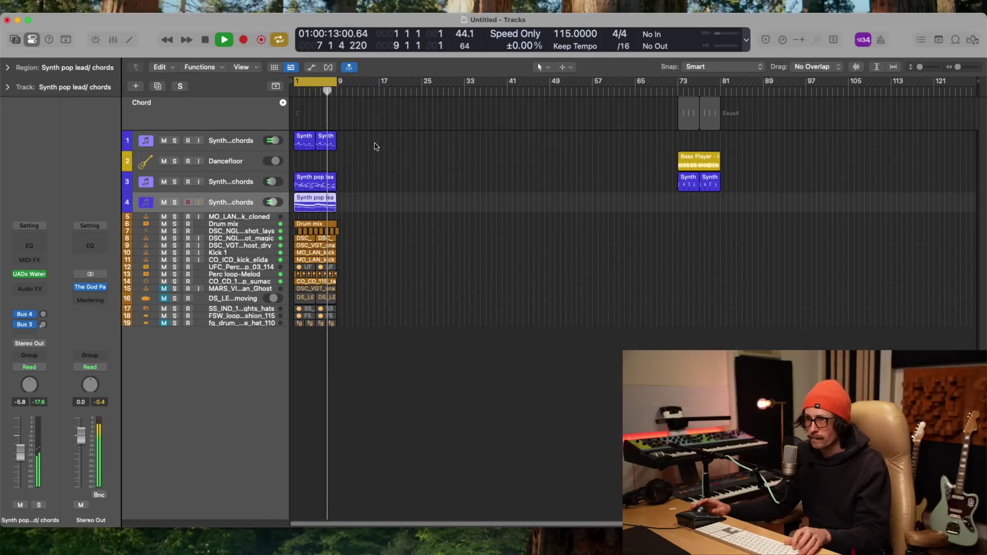
drag(373, 145, 251, 382)
drag(604, 154, 264, 393)
key(super+r)
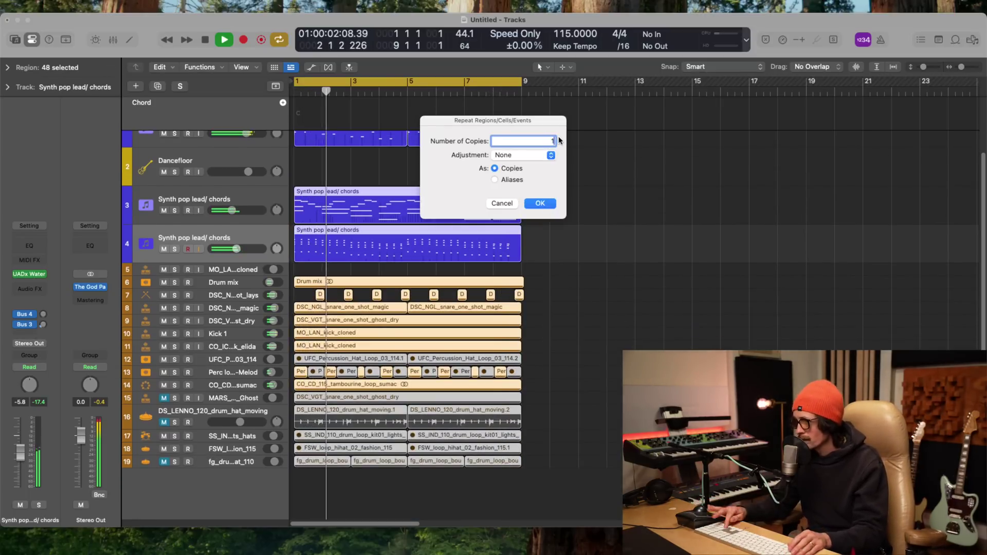
key(Return)
scroll(591, 205, up, 3)
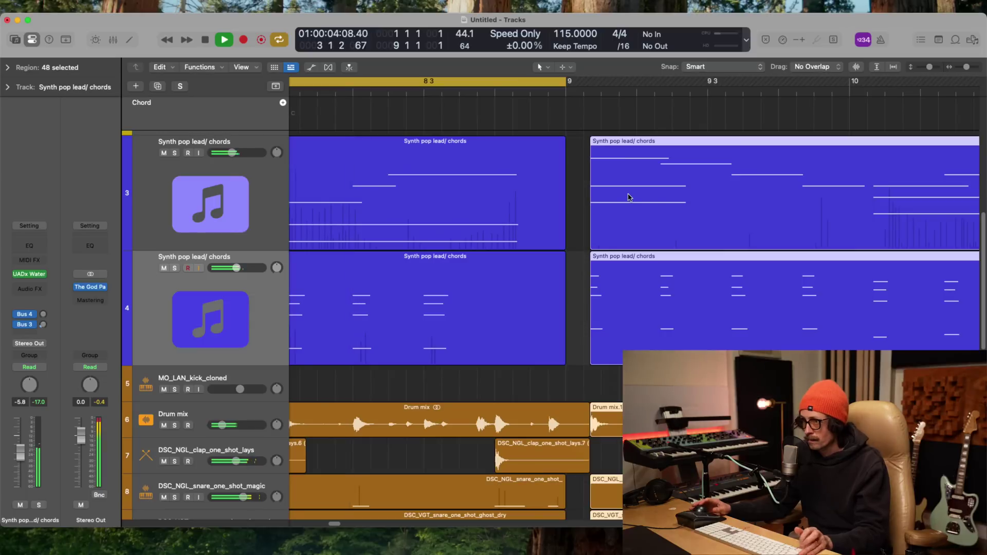
drag(595, 207, 611, 222)
ctrl+alt+click(539, 161)
key(z)
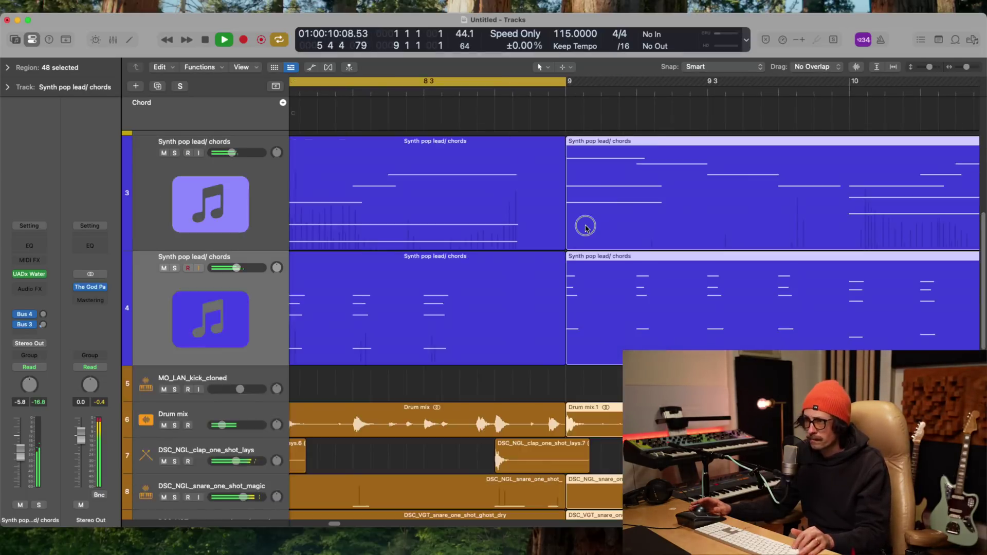
- Extend the cycle range to cover bars 1 to 17 and play from the start
key(Return)
drag(521, 82, 754, 82)
key(z)
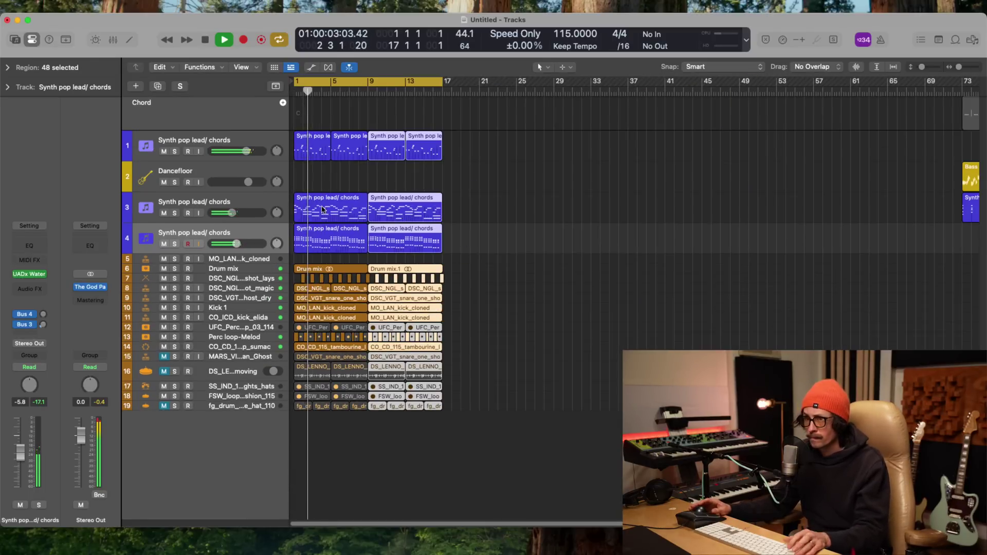
- Mute the first eight-bar regions of the two Synth pop lead/ chords tracks 3 and 4
click(310, 200)
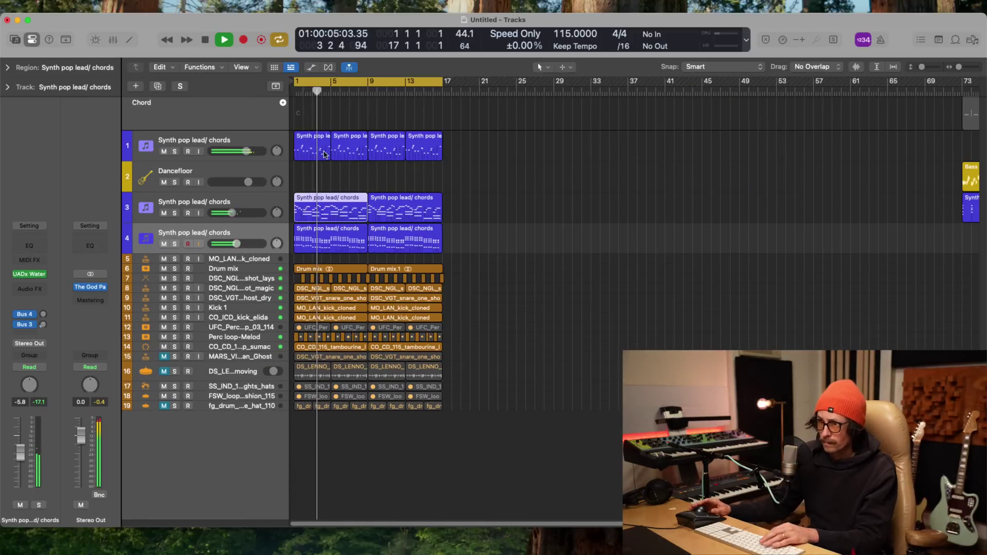
click(318, 238)
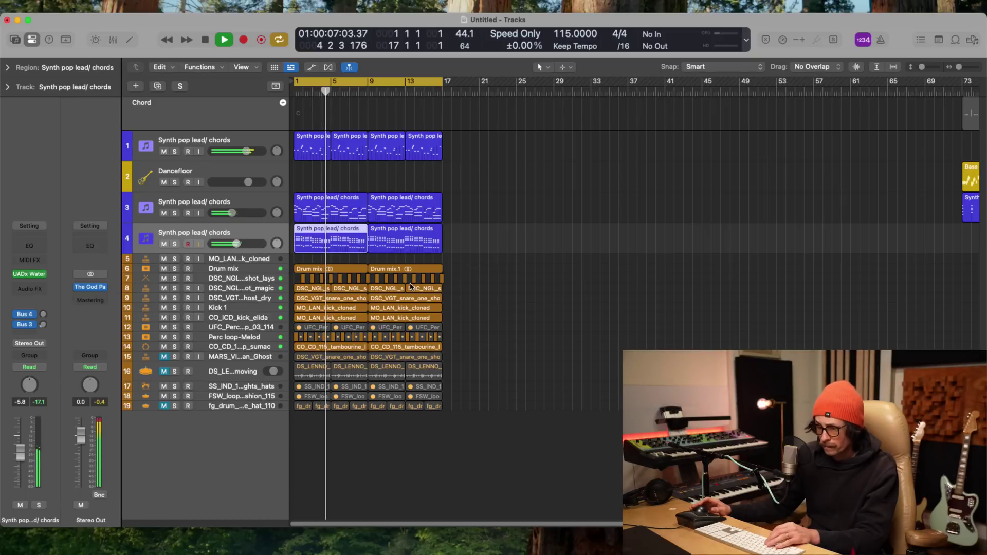
key(ctrl+m)
click(338, 201)
key(ctrl+m)
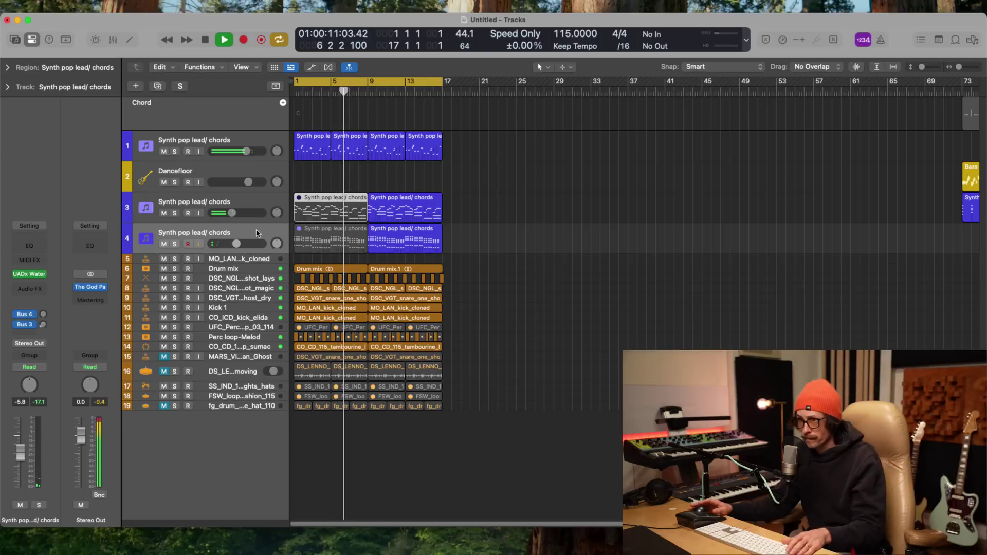
- Mute the second chord region on track 3 and lower the organ track's volume to -6.2 dB
click(223, 169)
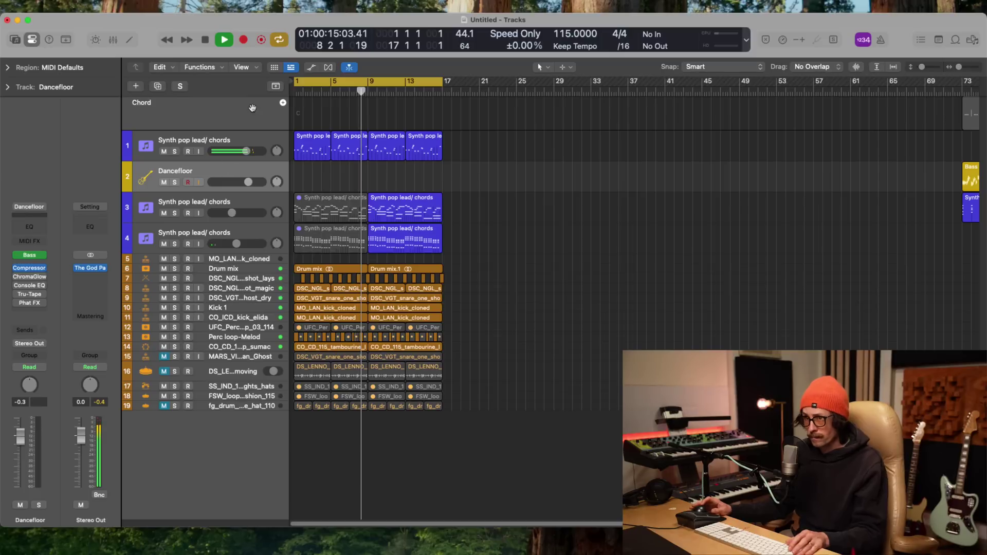
click(395, 232)
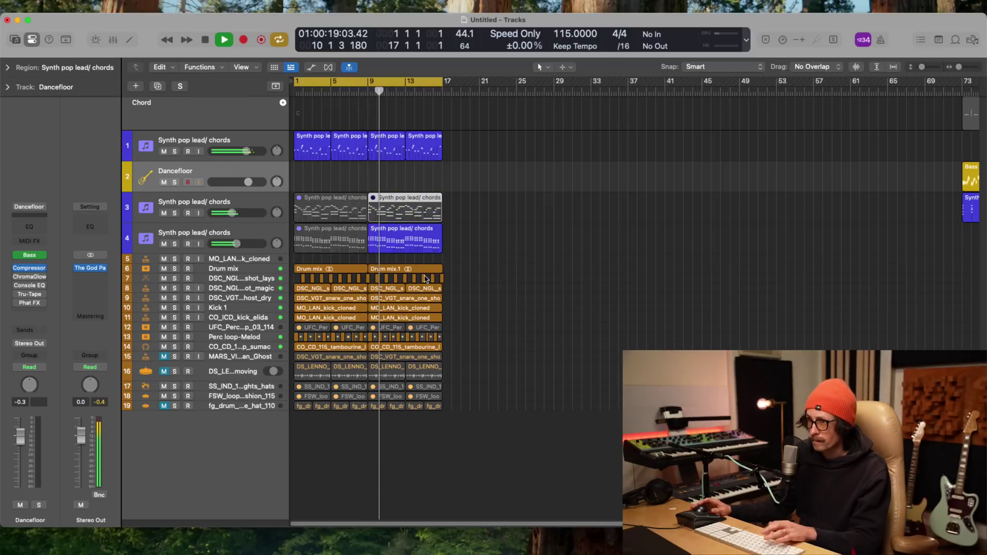
key(ctrl+m)
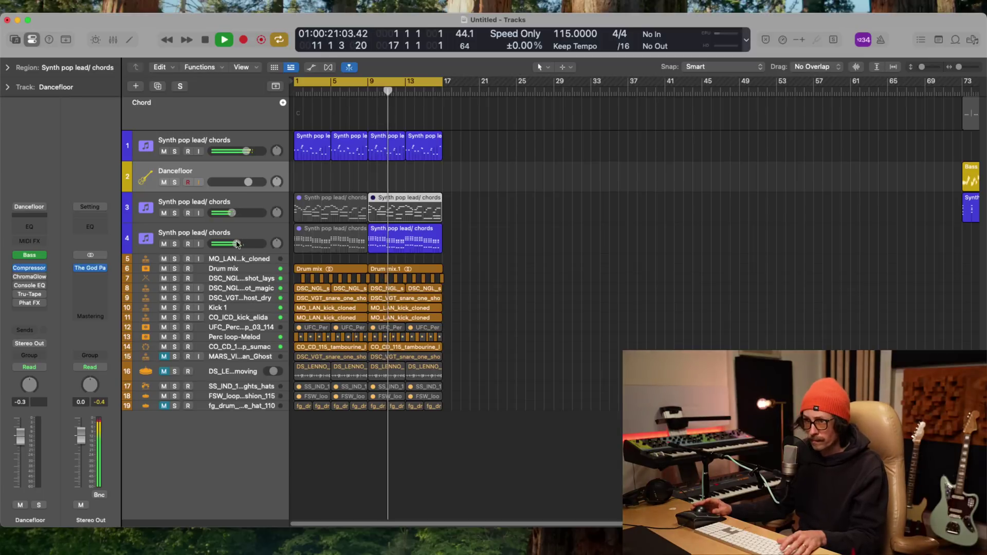
drag(236, 243, 234, 246)
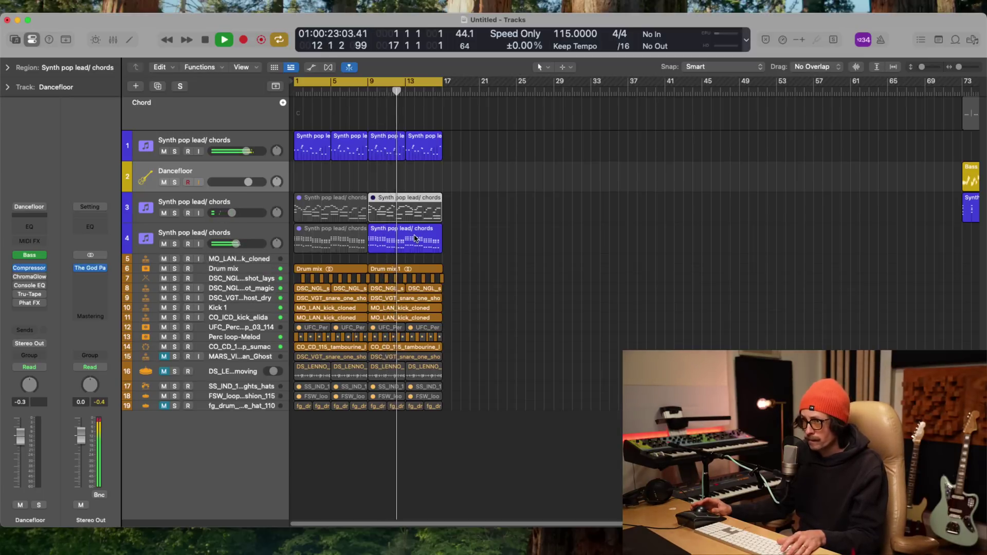
click(180, 235)
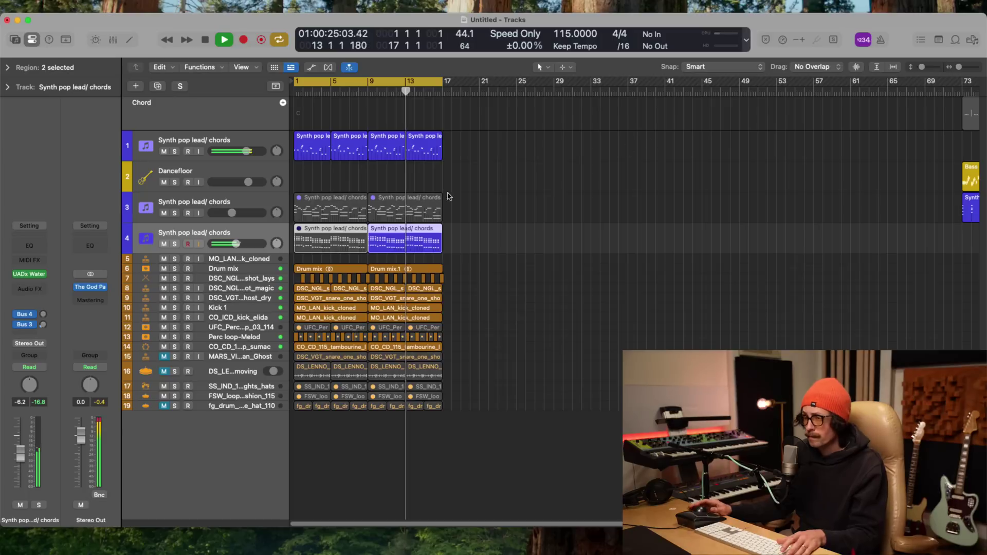
- Set the cycle range to bars 9 to 17 to loop the second half
key(z)
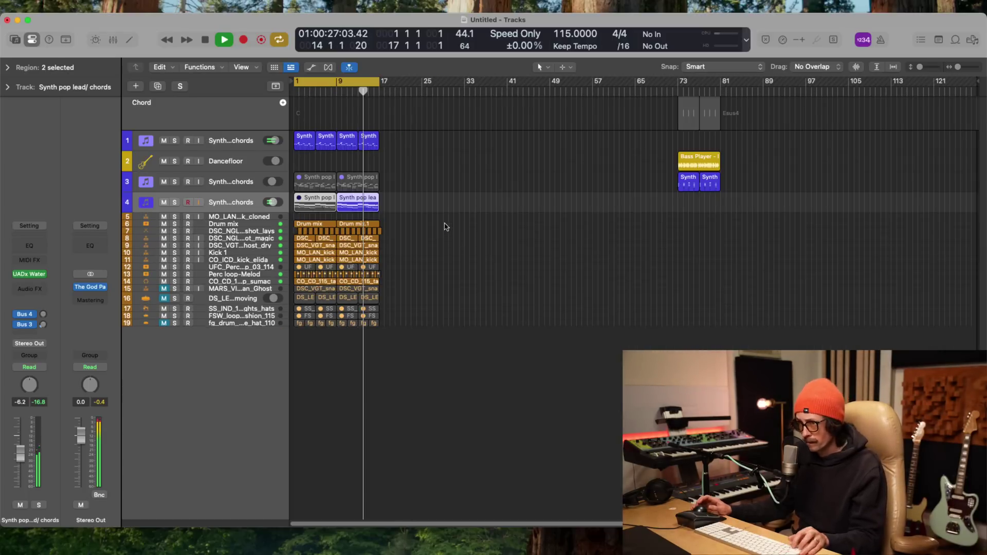
ctrl+alt+click(314, 180)
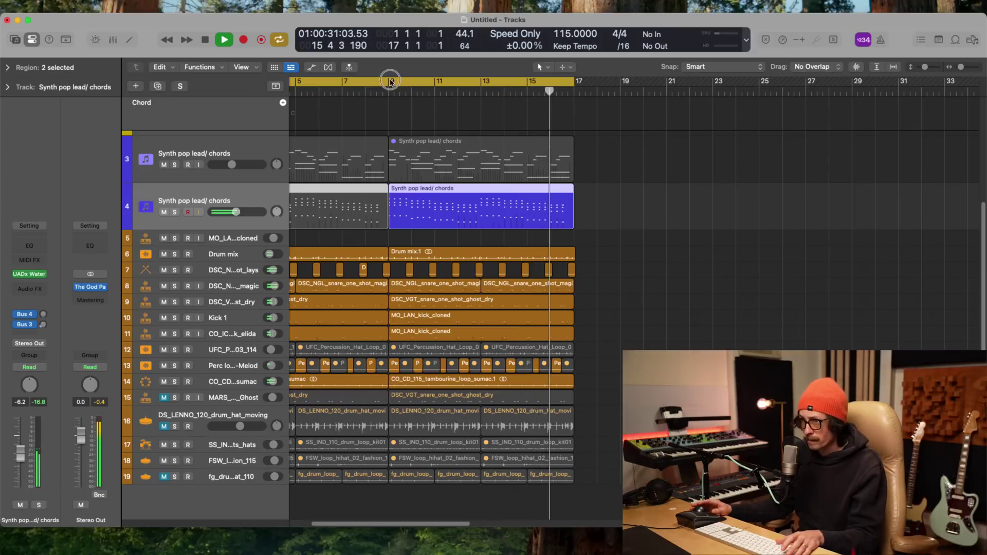
drag(391, 82, 574, 83)
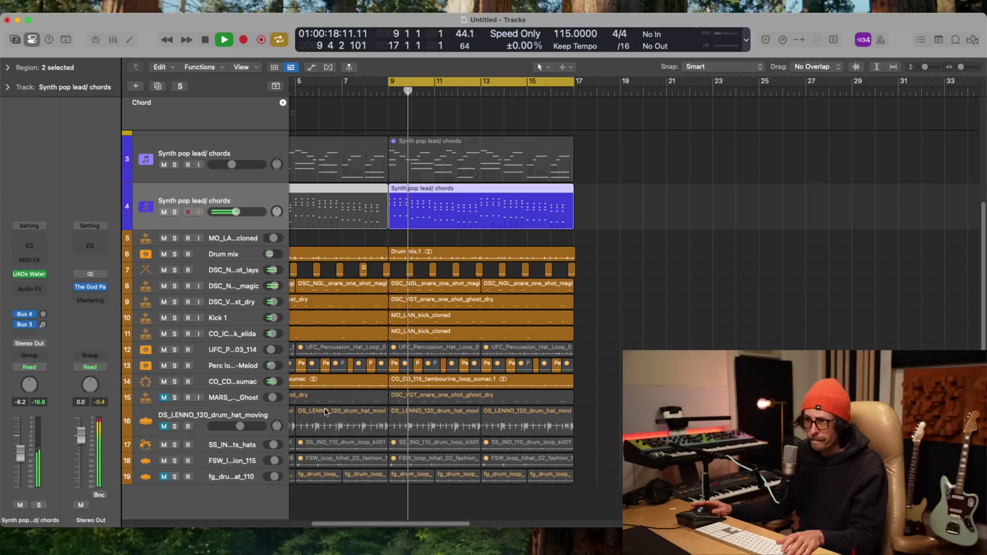
- Unmute the two UFC_Percussion_Hat_Loop regions on track 12 in bars 9 to 17
click(445, 355)
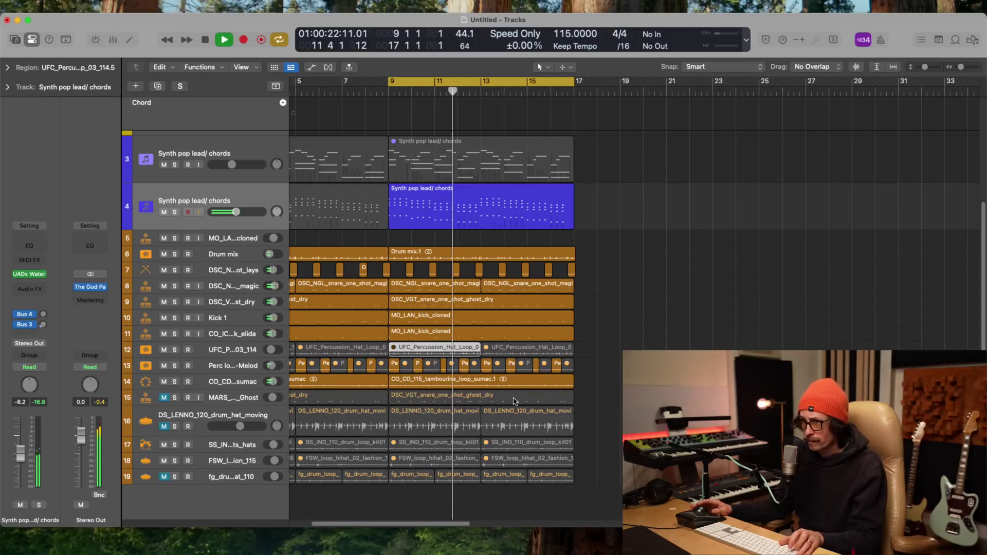
shift+click(534, 350)
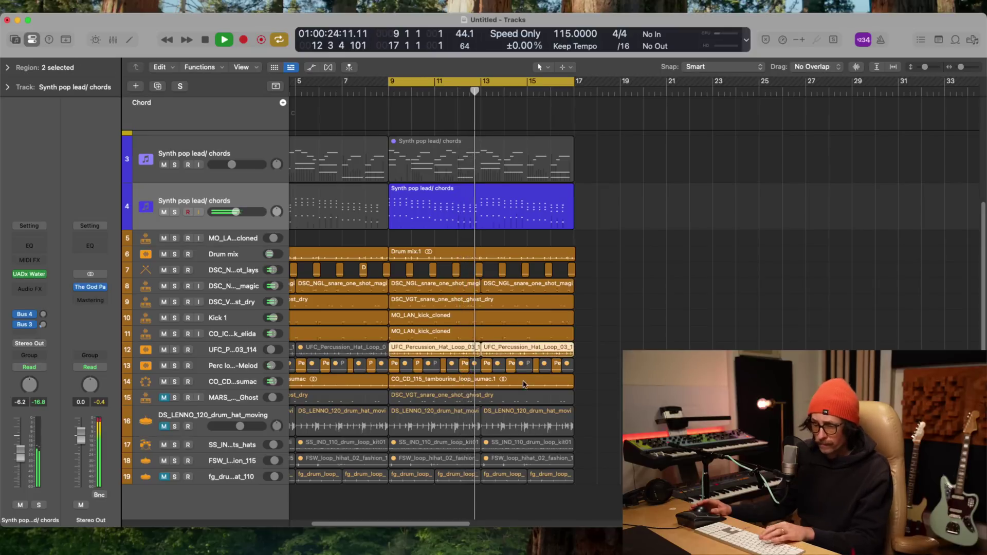
drag(614, 308, 489, 363)
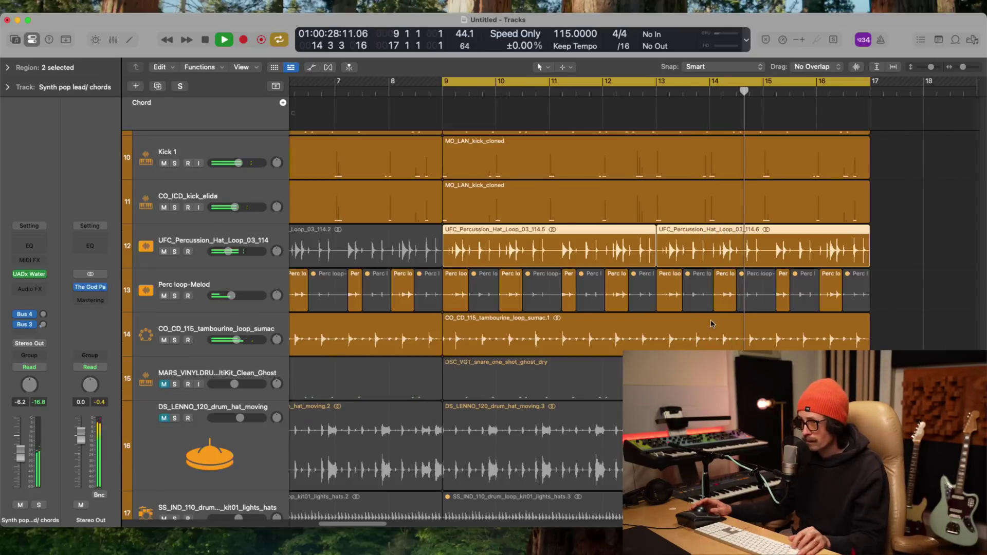
ctrl+alt+click(701, 298)
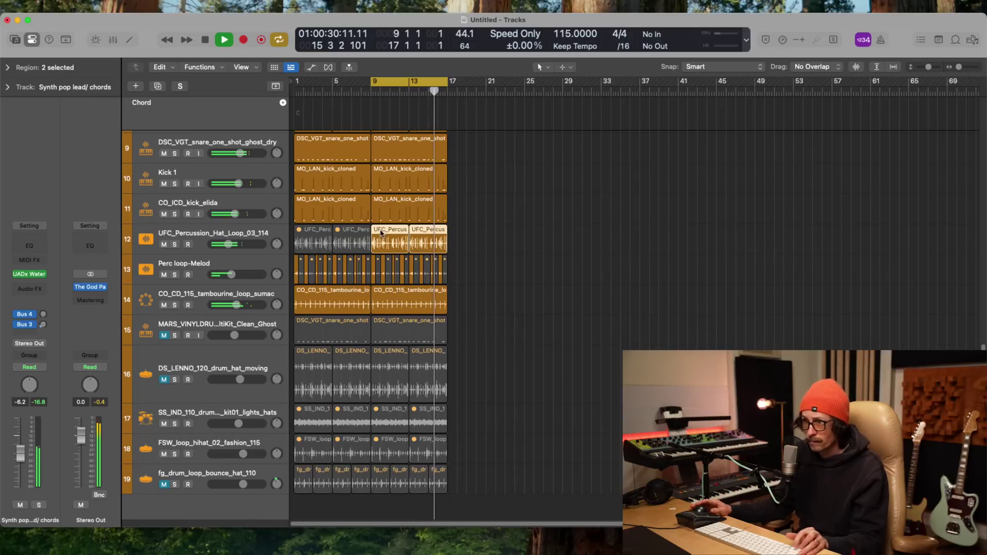
ctrl+alt+click(509, 191)
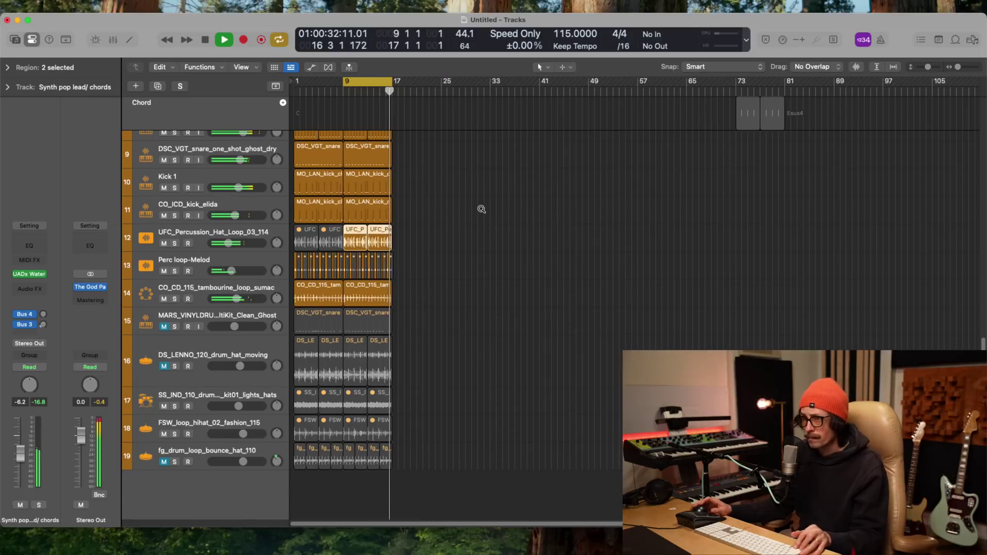
- Delete the two Synth pop lead/ chords regions on track 1 in bars 9 to 17
drag(462, 171, 298, 514)
ctrl+alt+click(558, 286)
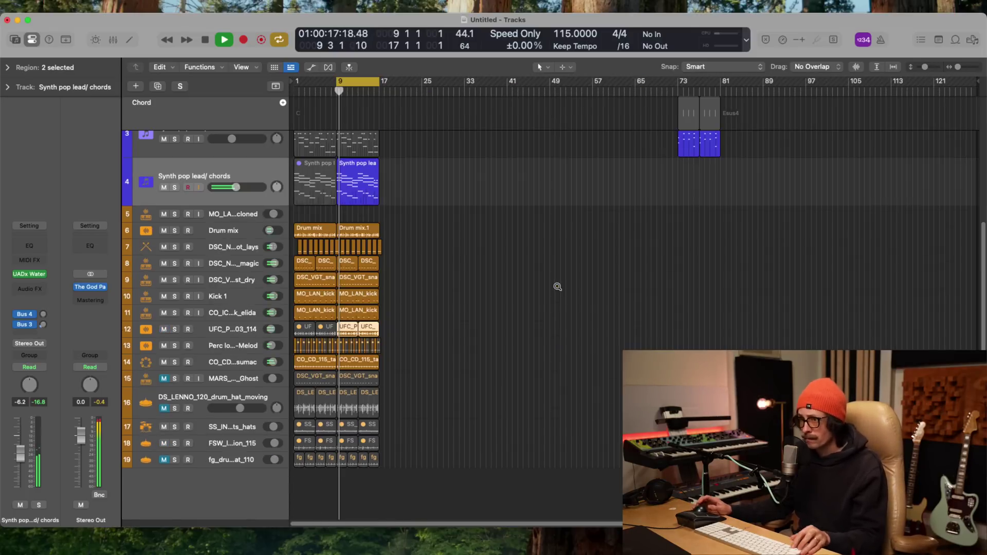
scroll(405, 152, up, 5)
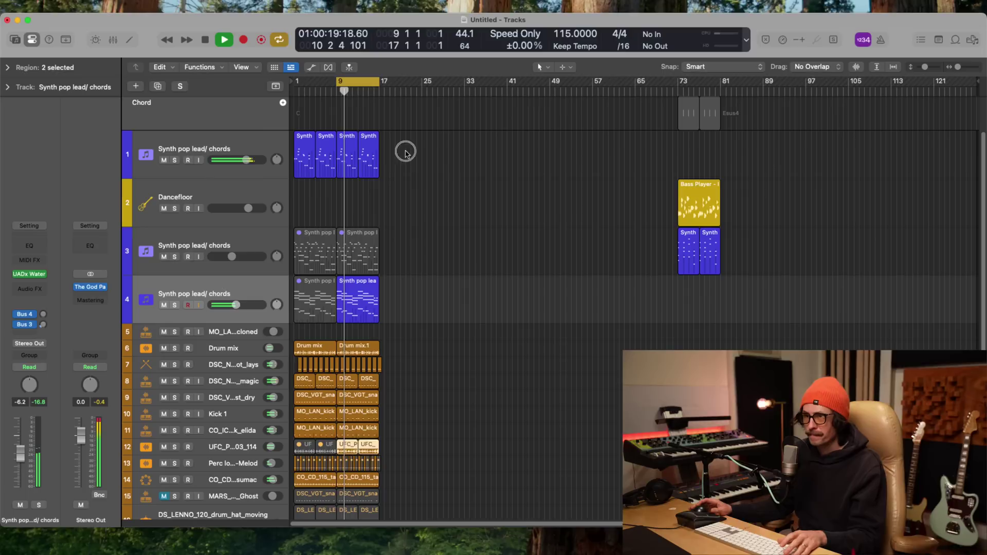
drag(406, 153, 358, 167)
key(Delete)
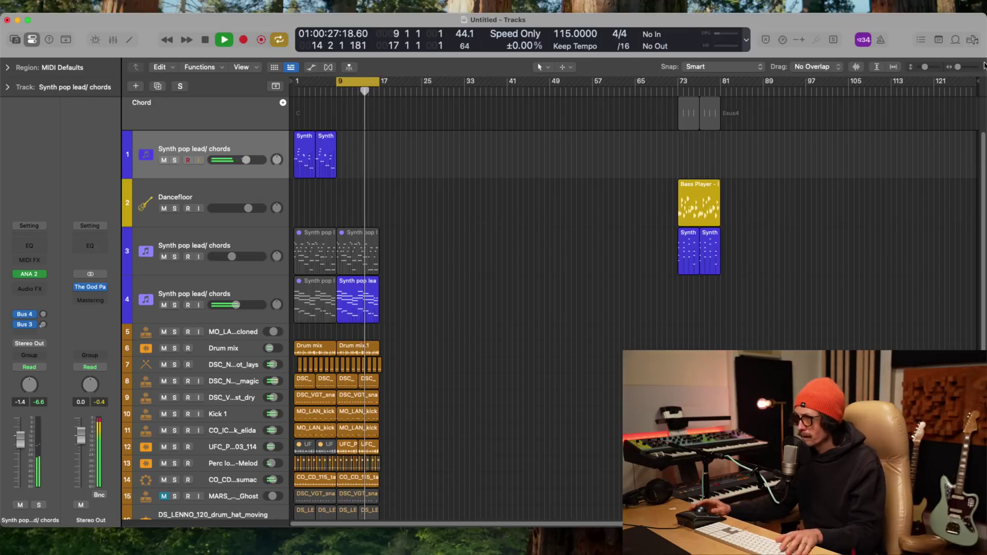
- Enable Low Latency Mode and select the Dancefloor track to try out bass lines over the loop
click(782, 40)
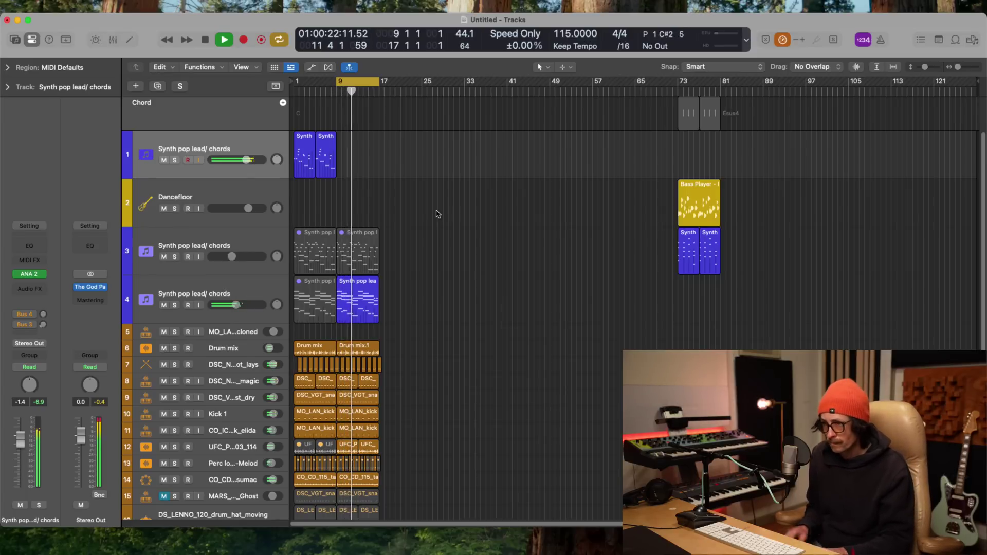
click(213, 192)
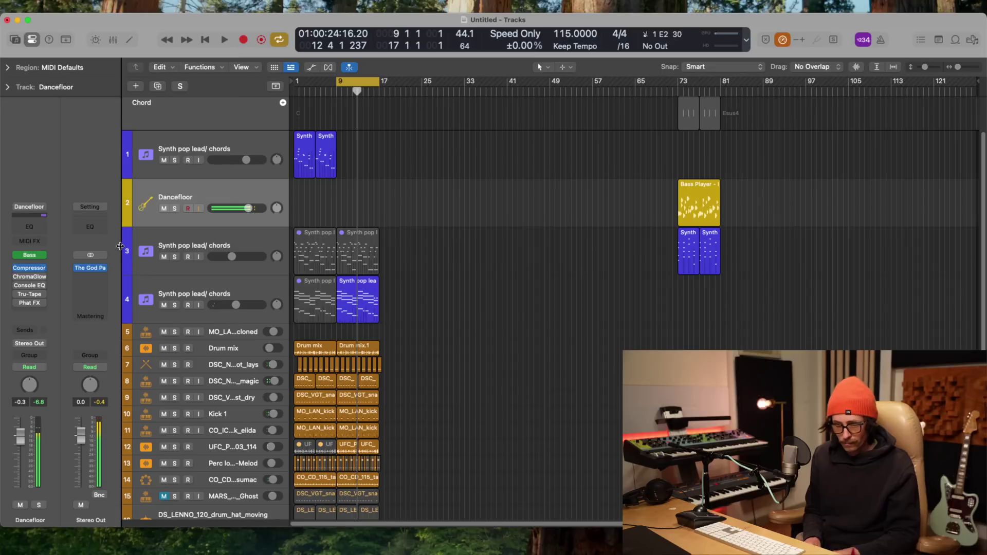
key(space)
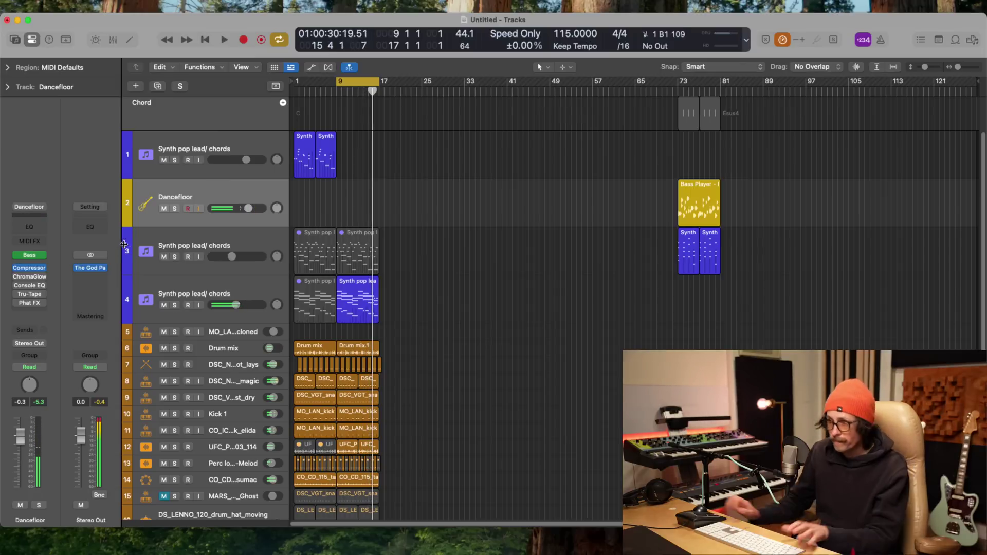
- Mute the Synth pop lead/ chords region on track 4 in bars 9 to 17 and stop playback
click(360, 303)
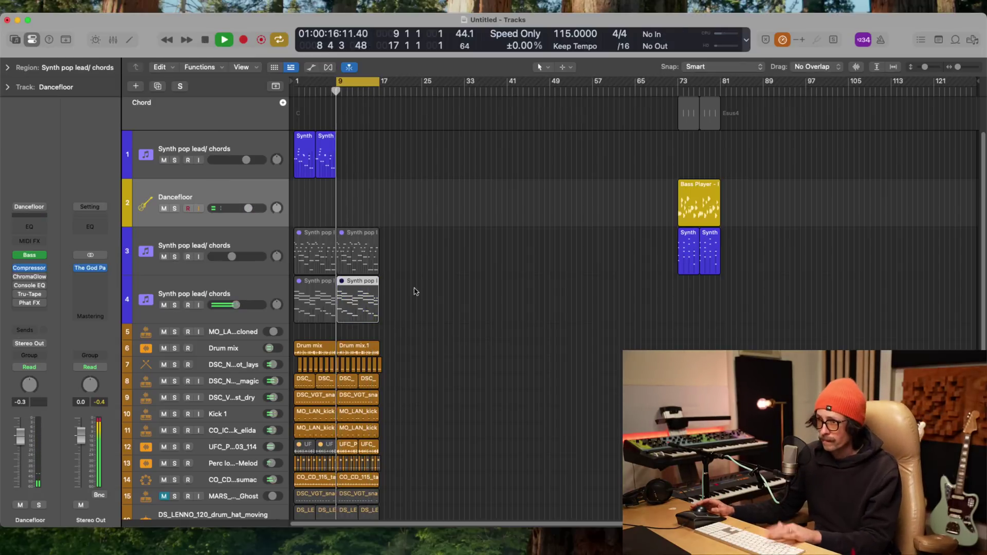
ctrl+alt+click(440, 346)
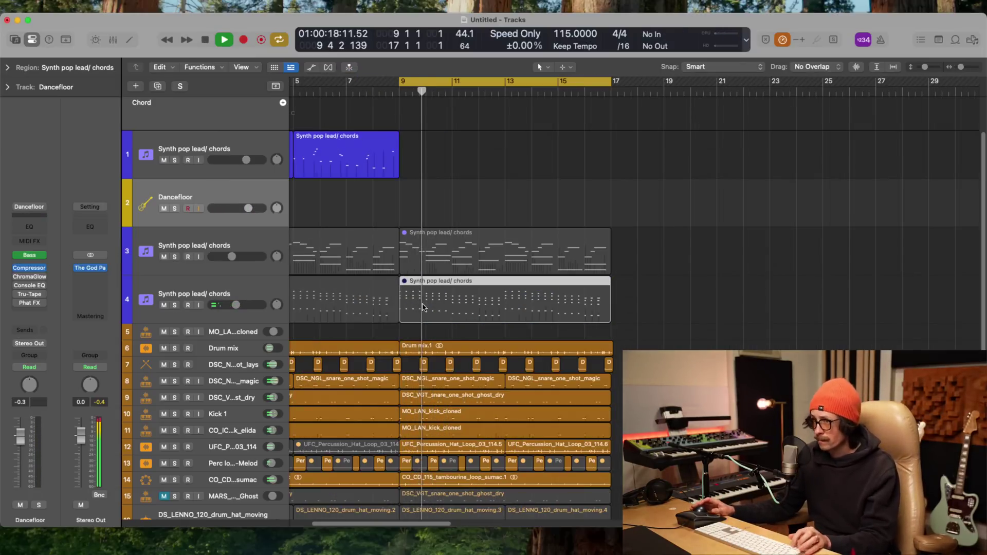
ctrl+alt+click(447, 349)
key(space)
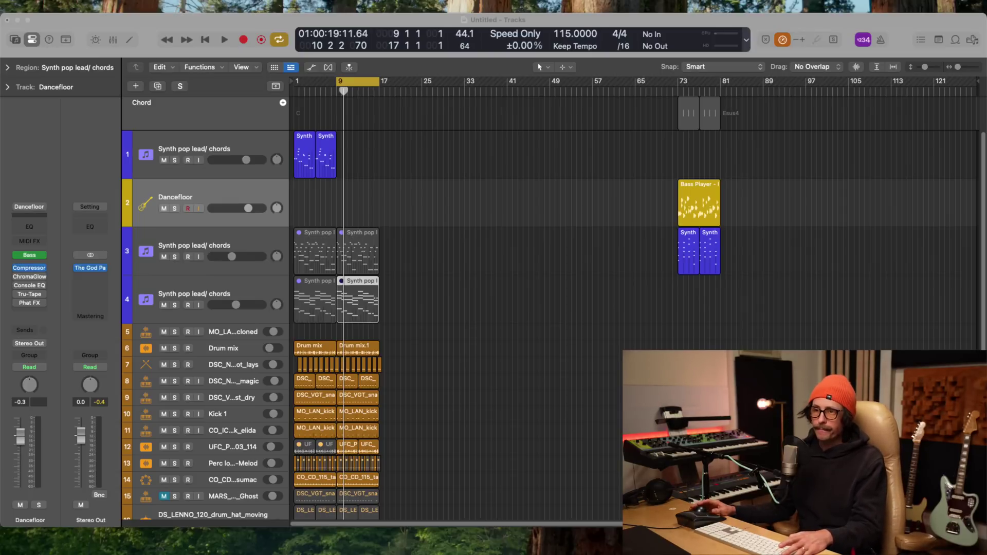
- Set the cycle range to bars 1 to 9 and briefly play the parked bass and chord idea at bar 73
click(230, 165)
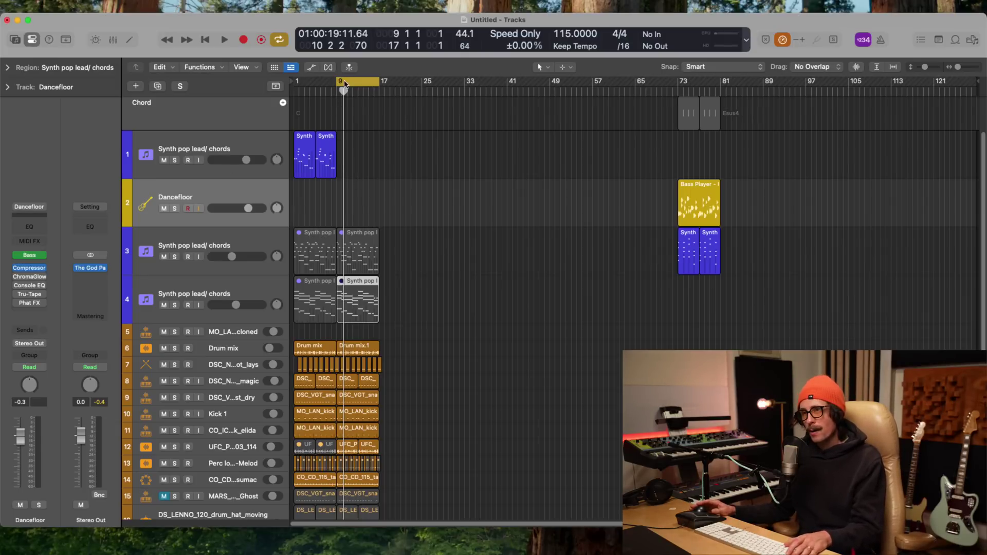
drag(343, 85, 302, 85)
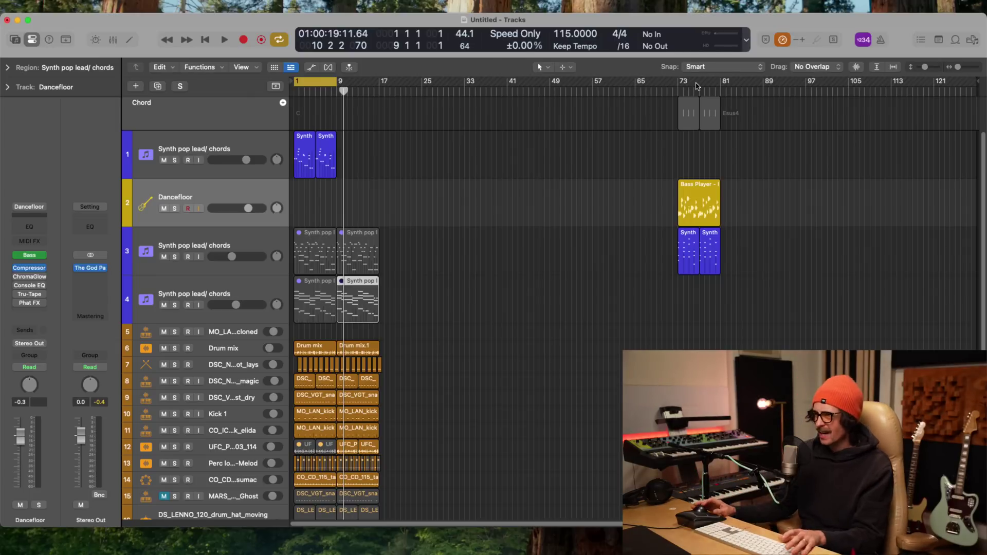
double_click(679, 91)
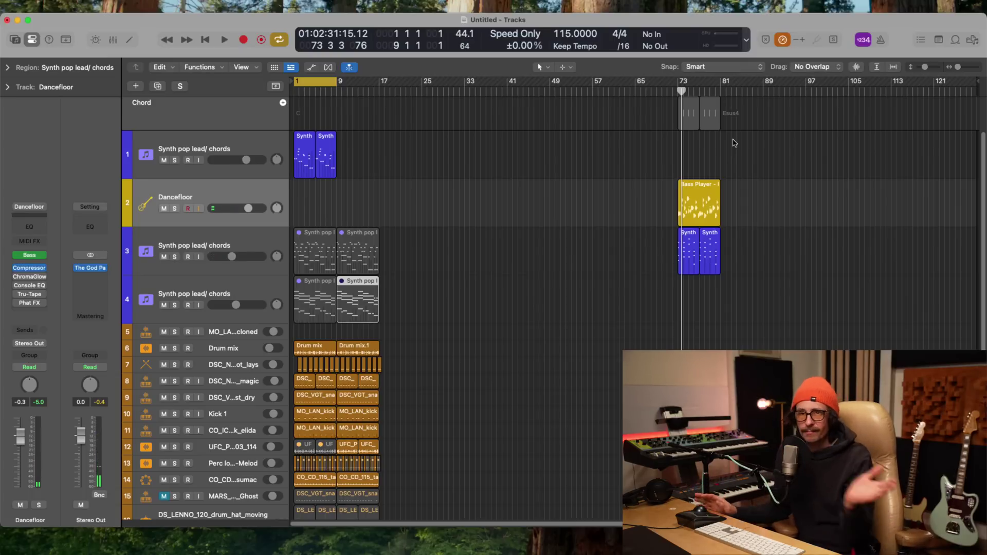
- Move all regions of the first 16 bars to start at bar 57, ahead of the parked bass idea
ctrl+alt+click(576, 198)
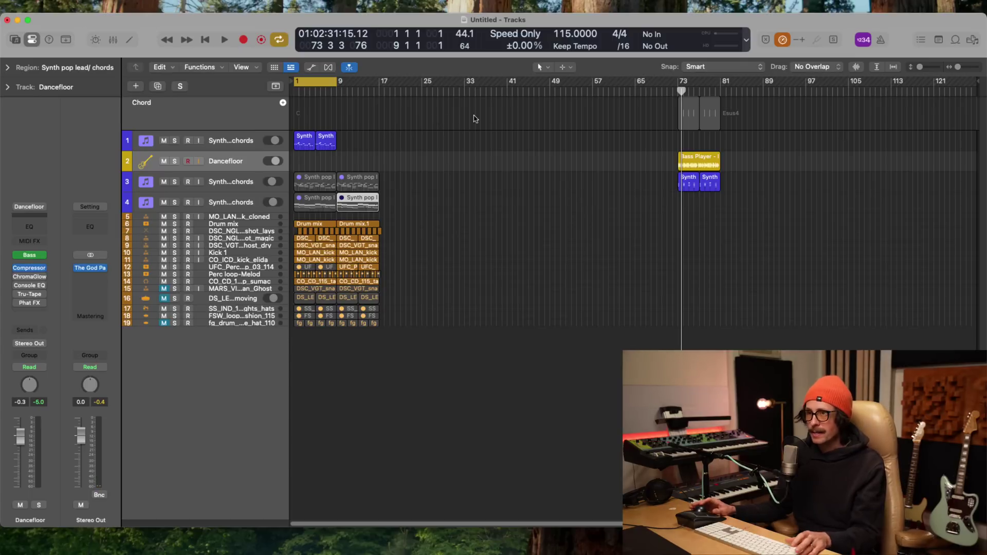
drag(411, 139, 289, 368)
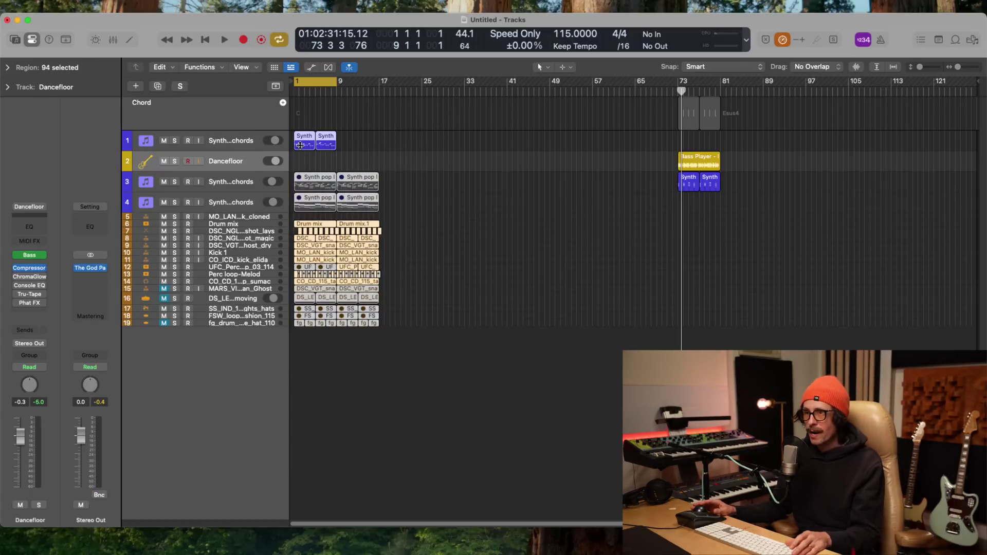
drag(301, 145, 603, 144)
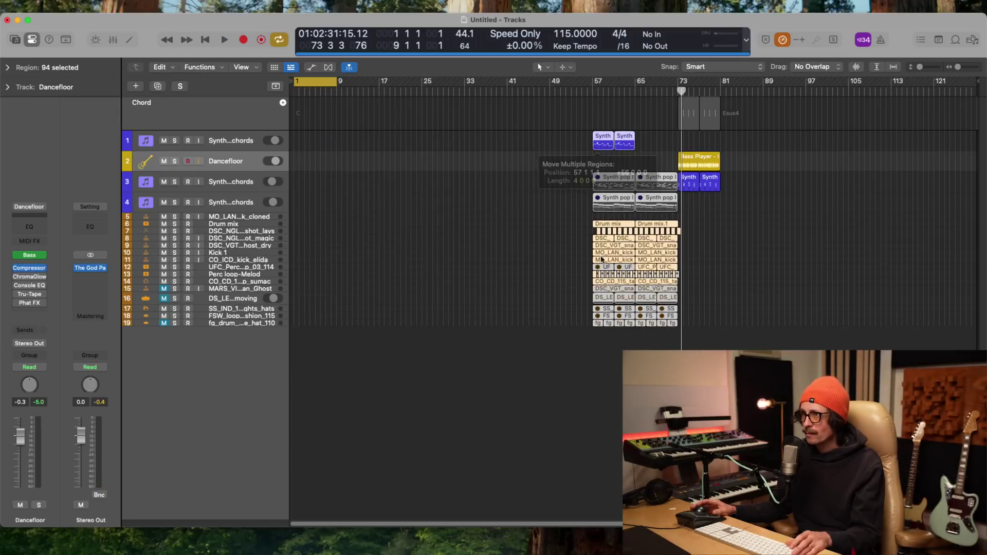
click(567, 233)
- Copy the drum and percussion regions on tracks 7 to 14 from bar 57 back to bar 1
ctrl+alt+click(570, 205)
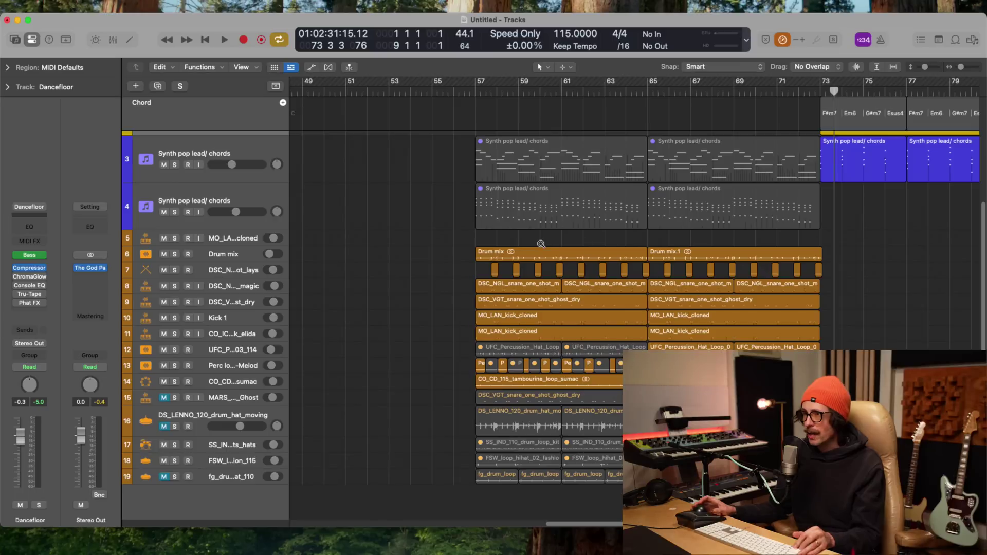
click(497, 259)
ctrl+alt+click(463, 295)
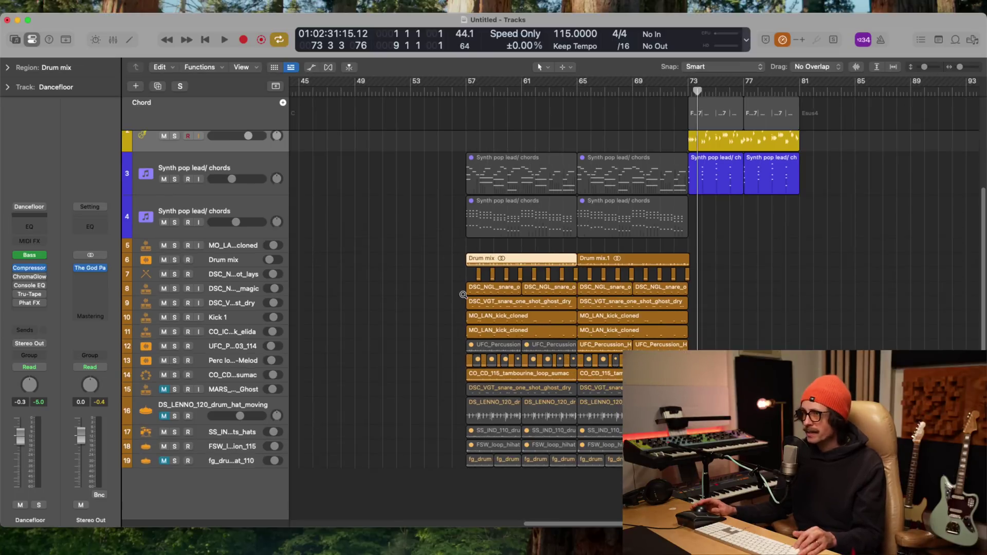
drag(454, 282, 713, 375)
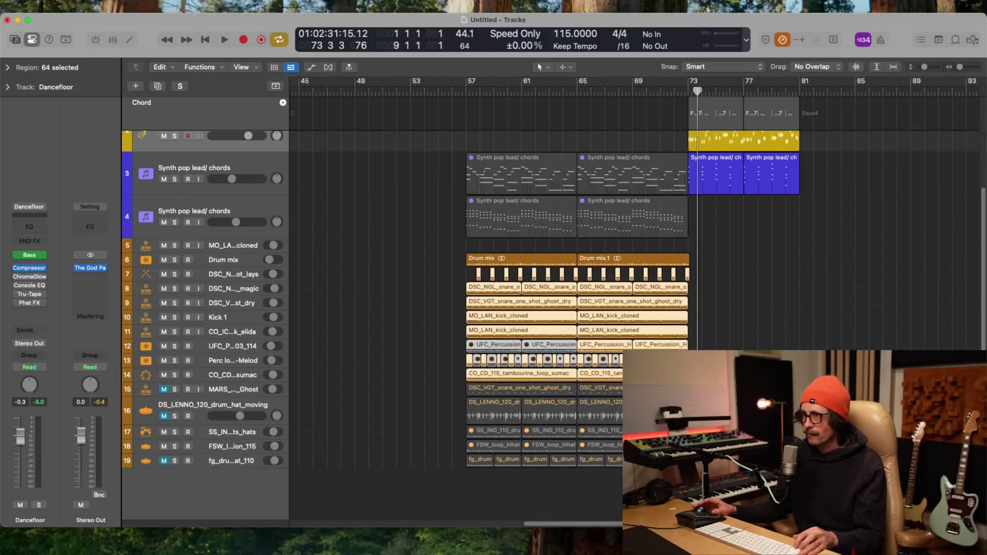
ctrl+alt+click(512, 344)
drag(596, 265, 297, 269)
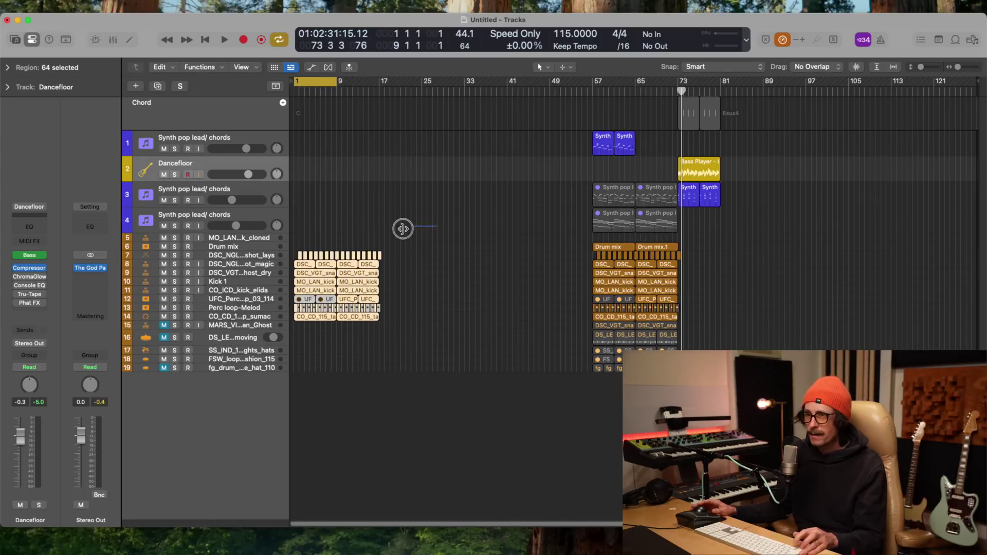
- Extend the cycle range to cover bars 1 to 17 of the copied drums
drag(402, 229, 418, 305)
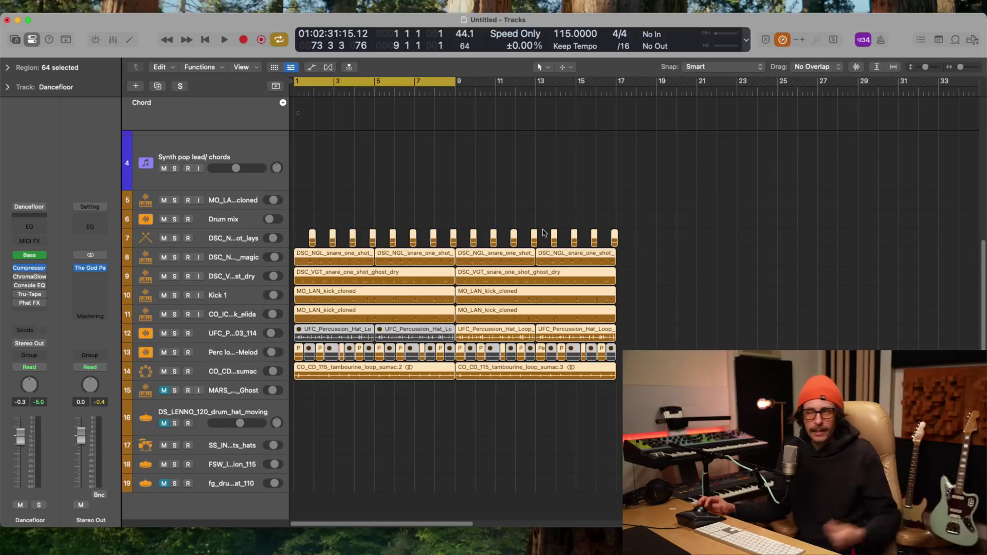
drag(454, 82, 616, 103)
ctrl+alt+click(652, 248)
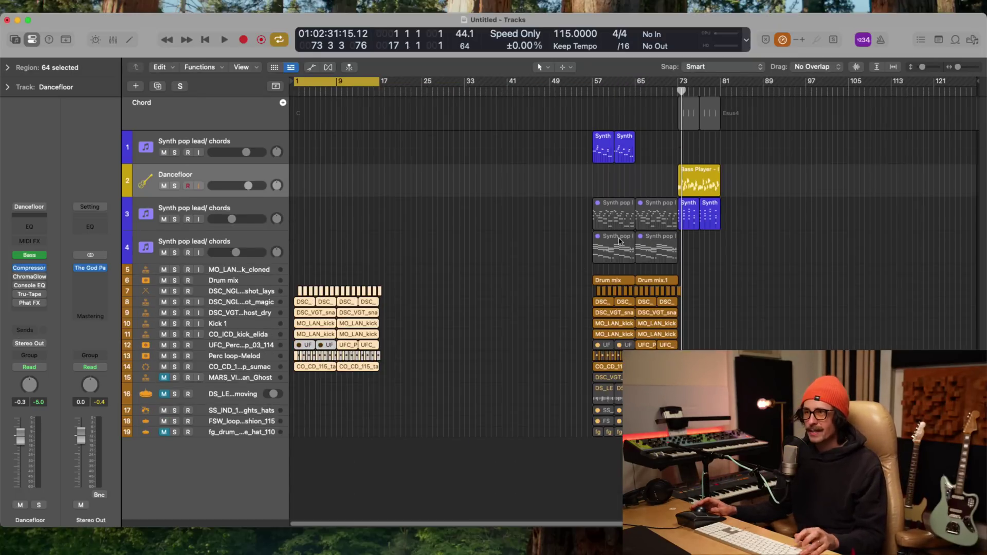
drag(590, 244, 272, 445)
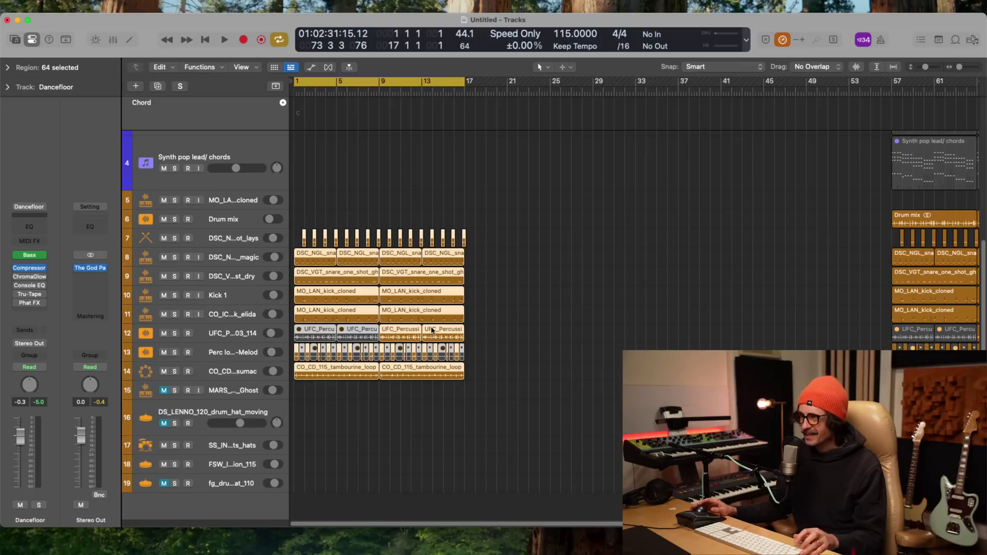
ctrl+alt+click(497, 369)
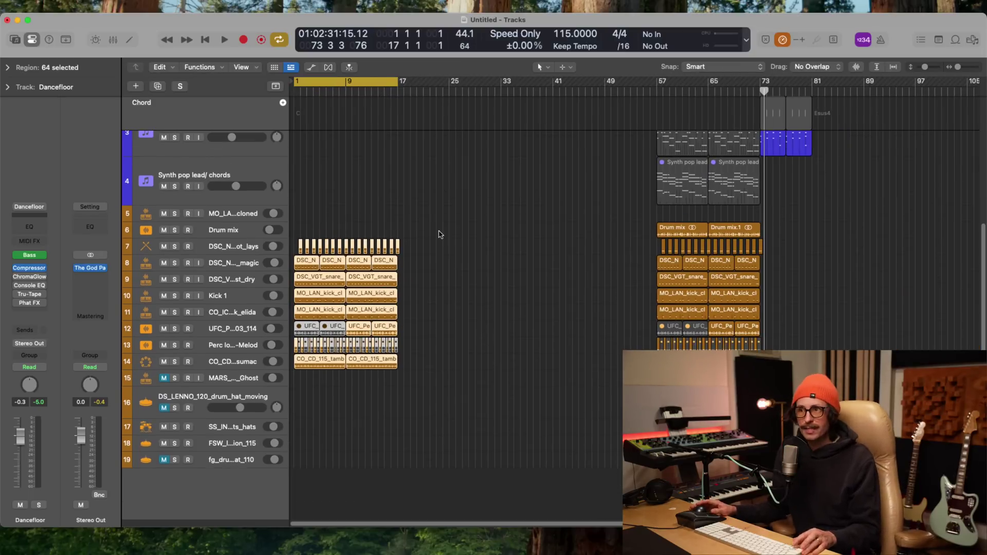
drag(440, 234, 257, 414)
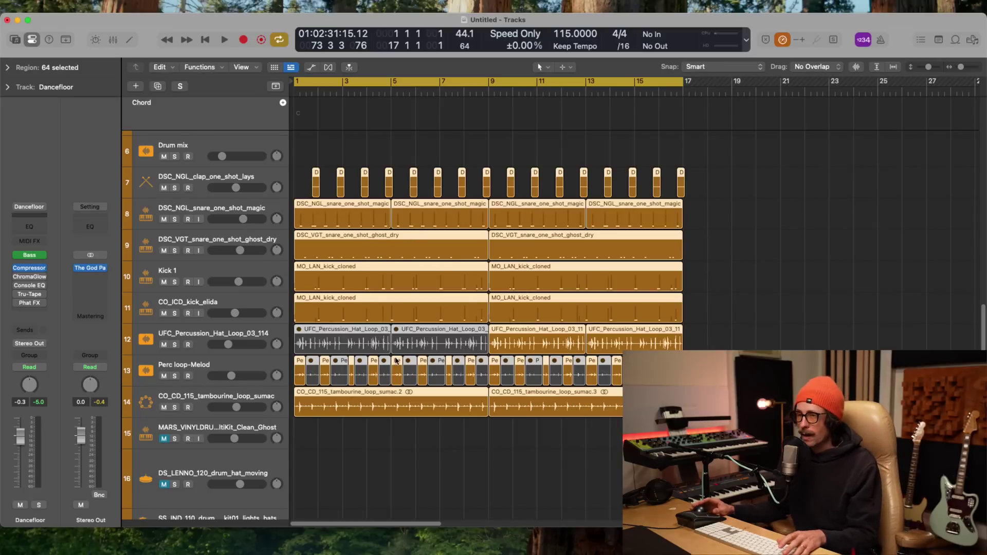
- Deselect the copied regions and play the drum section from bar 1
click(773, 336)
click(345, 404)
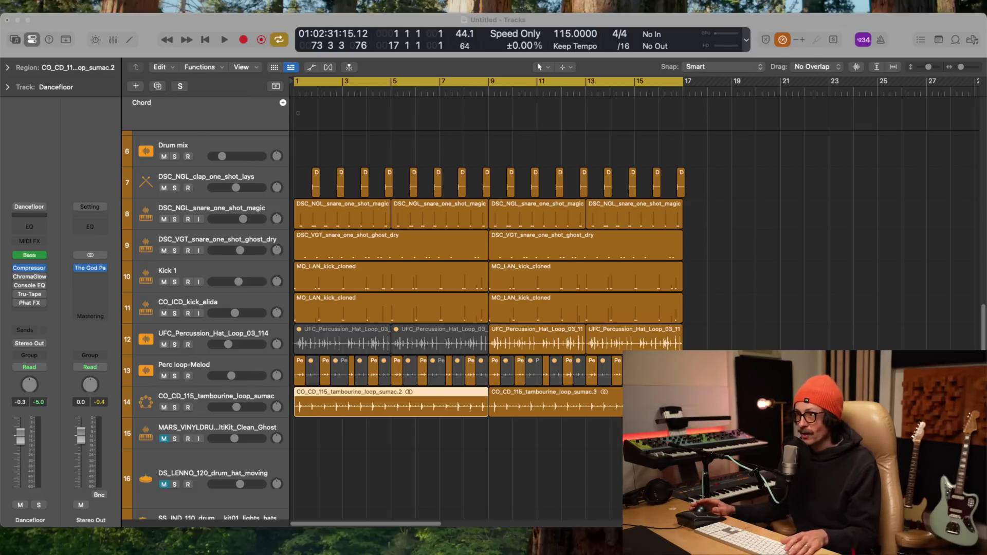
click(443, 327)
key(space)
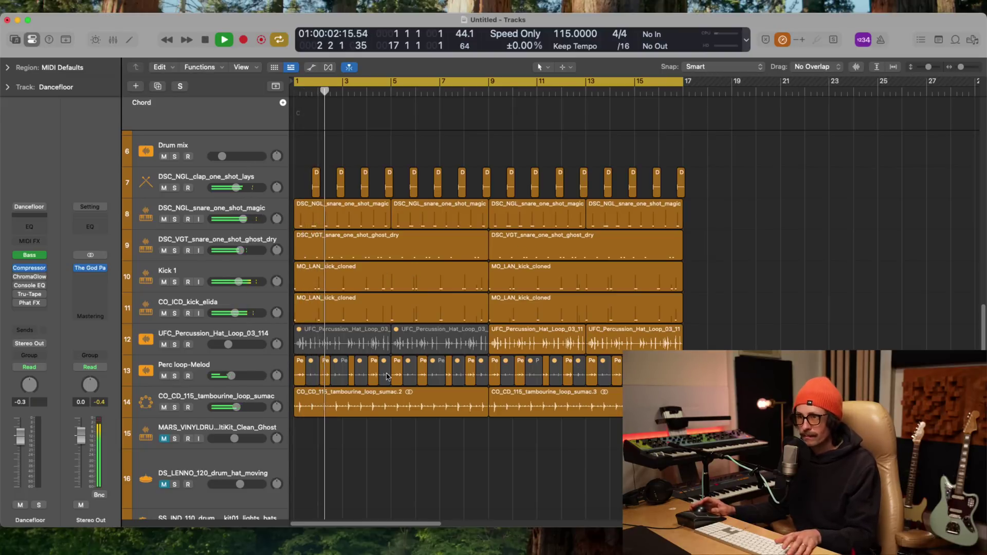
- Mute the Perc loop-Melod track, unmute the first two UFC_Percussion_Hat_Loop regions on track 12, and restart playback
click(333, 349)
click(454, 330)
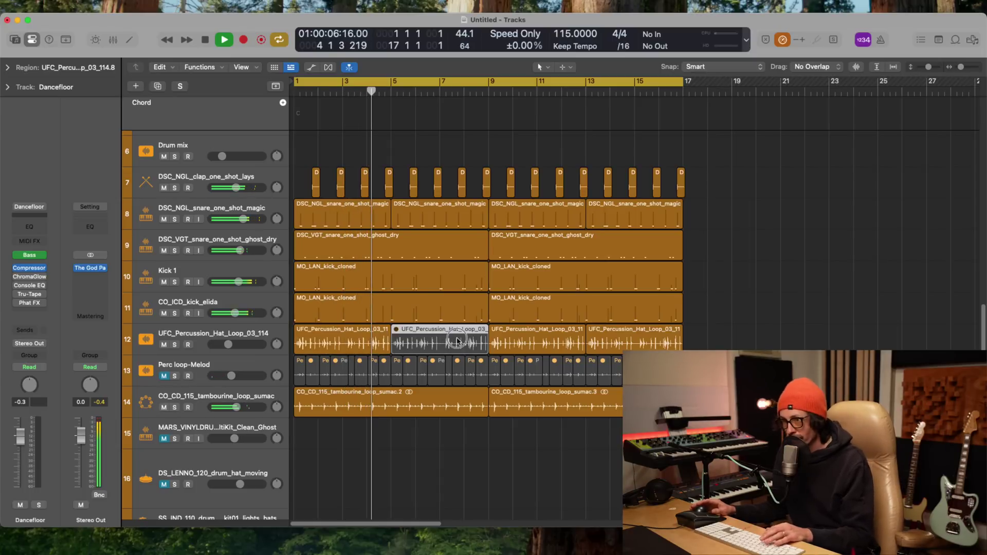
key(ctrl+m)
key(Return)
- Mute all four UFC_Percussion_Hat_Loop regions on track 12 in bars 1 to 17
click(354, 345)
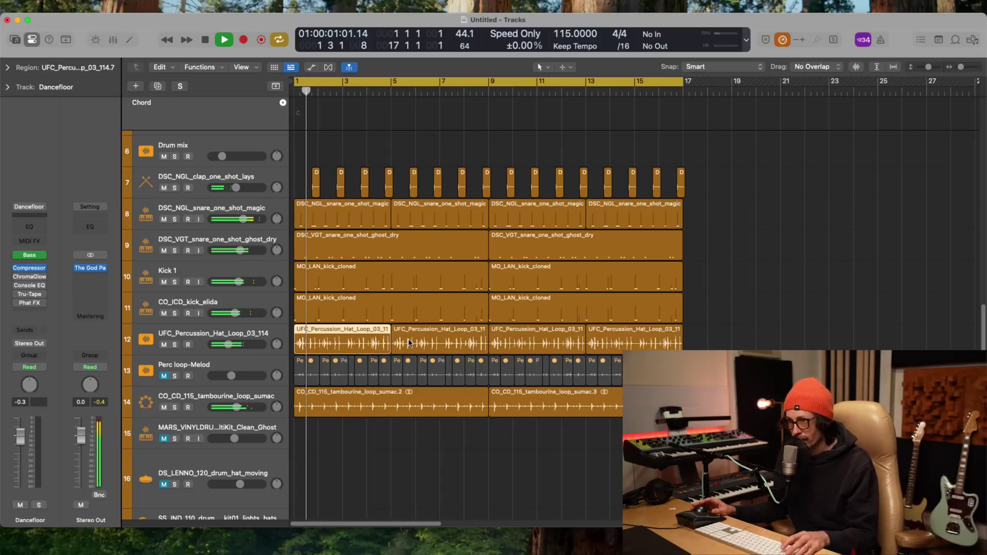
key(ctrl+m)
click(416, 330)
key(ctrl+m)
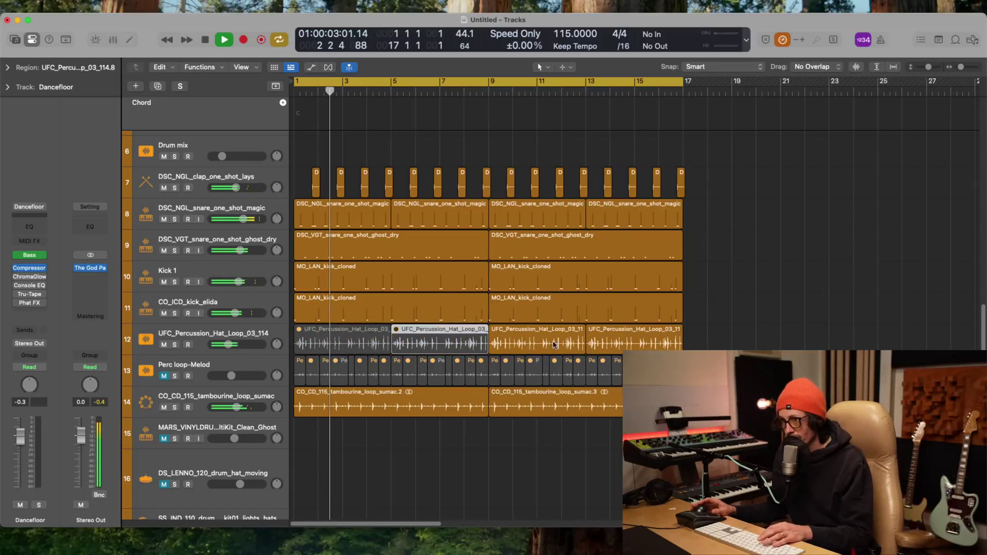
click(562, 344)
key(ctrl+m)
click(632, 343)
key(ctrl+m)
- Mute both CO_CD_115_tambourine_loop_sumac regions in bars 1 to 17 and restart playback from bar 1
click(478, 406)
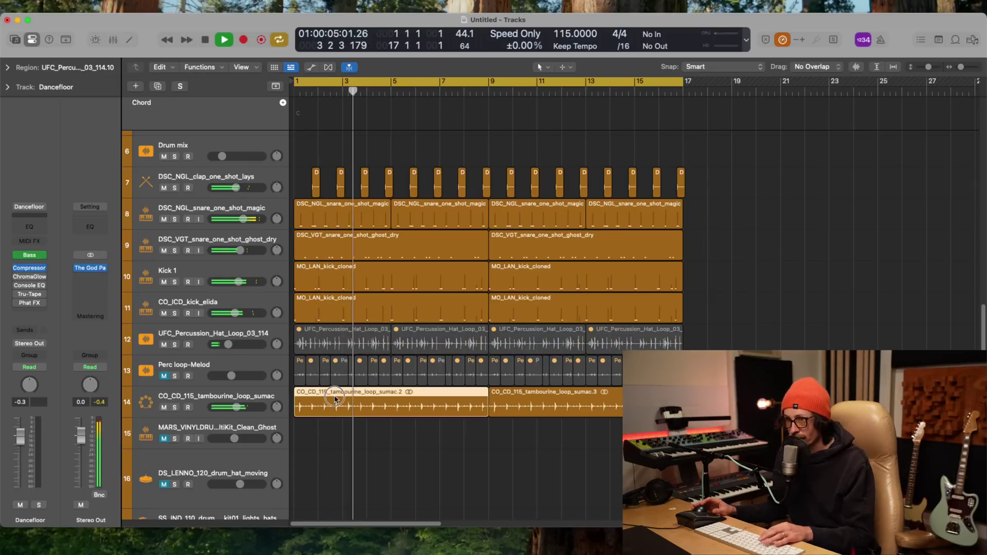
key(ctrl+m)
click(522, 406)
key(ctrl+m)
key(Return)
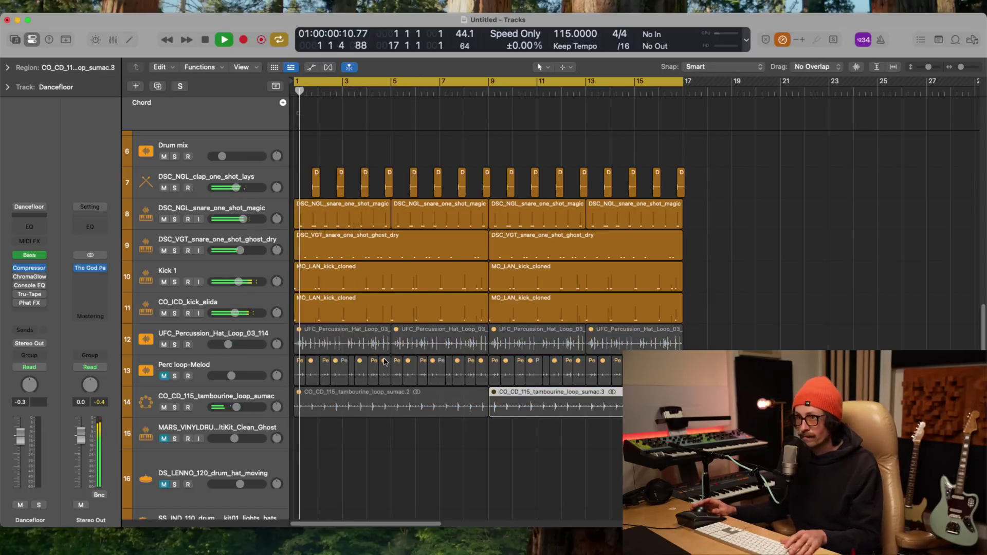
- Copy the two DS_LENNO_120_drum_hat_moving regions from bar 57 to bar 1, unmute their track, and restart playback
ctrl+alt+click(340, 288)
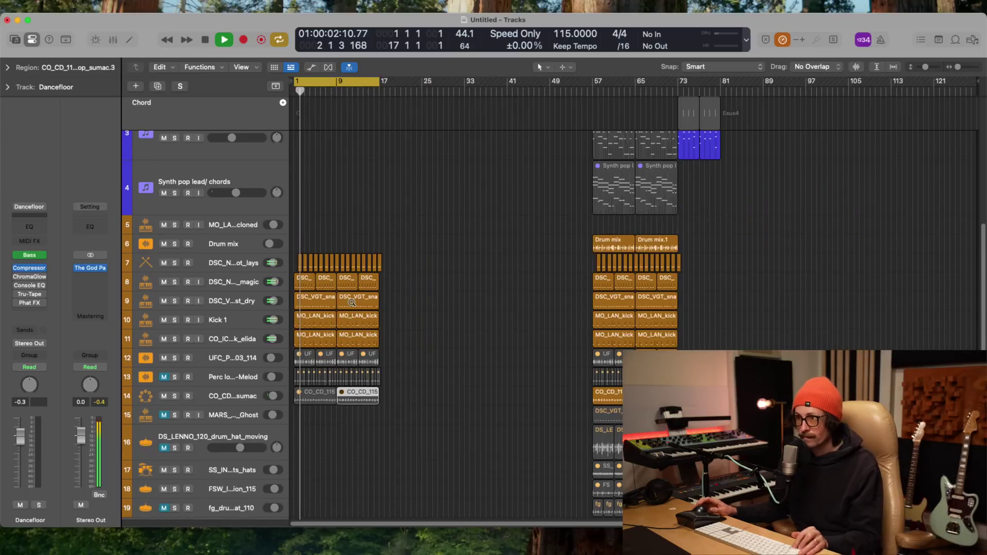
click(605, 452)
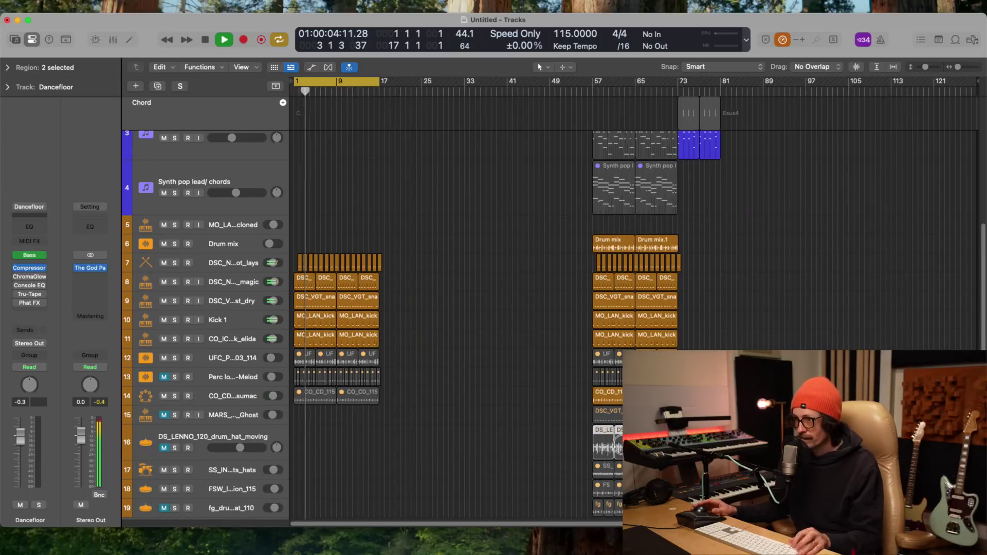
drag(605, 447, 317, 437)
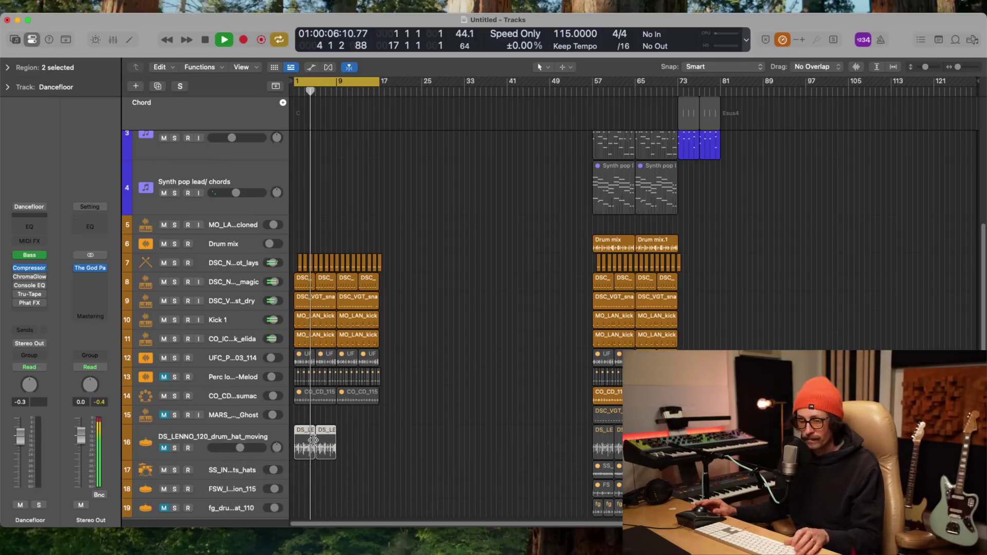
click(164, 448)
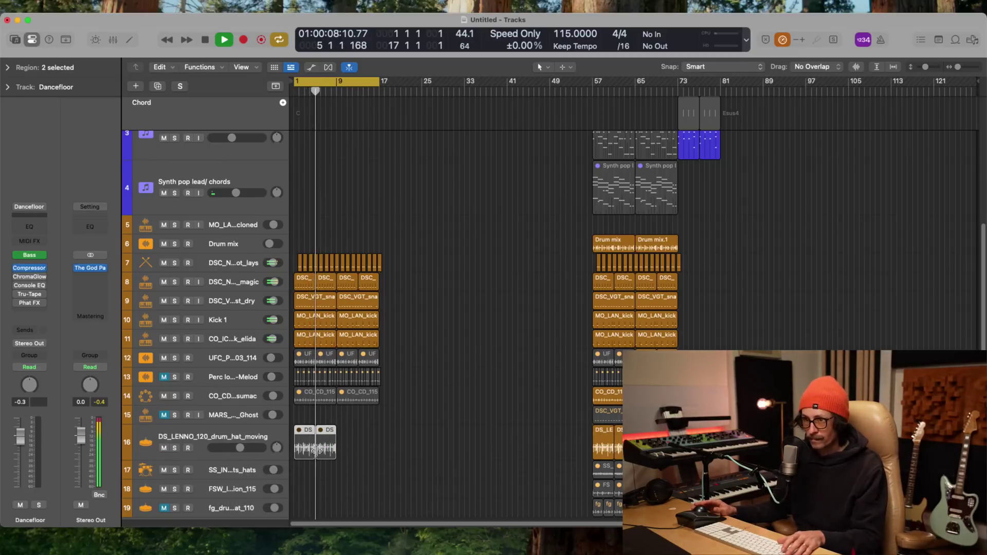
key(Return)
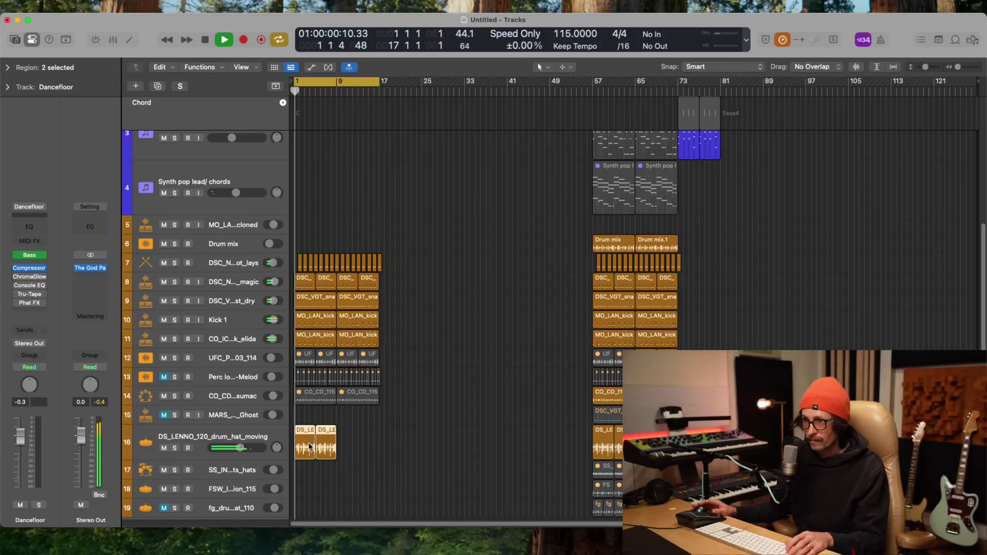
- Repeat the two copied DS_LENNO hat regions with 1 copy so they fill the section up to bar 17
key(super+r)
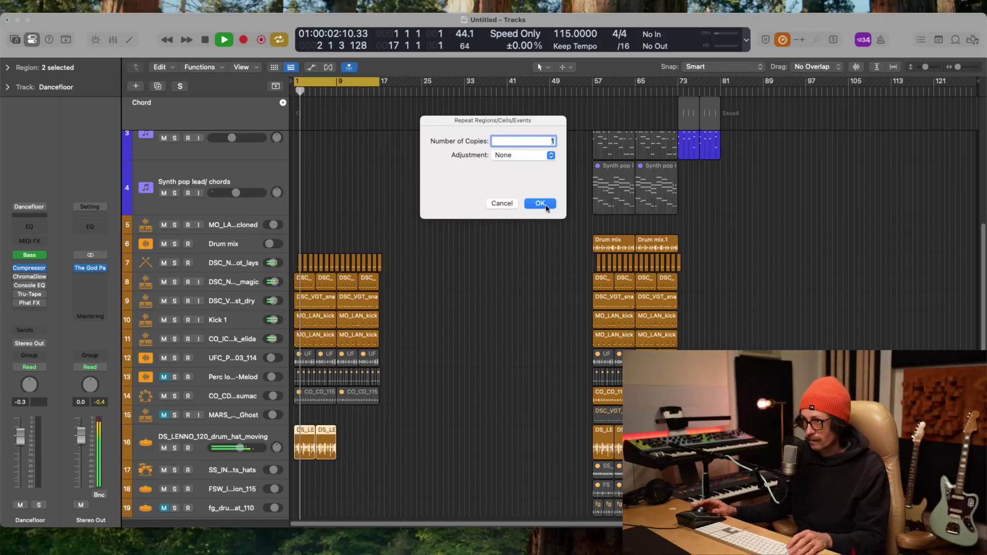
click(545, 205)
scroll(216, 264, up, 3)
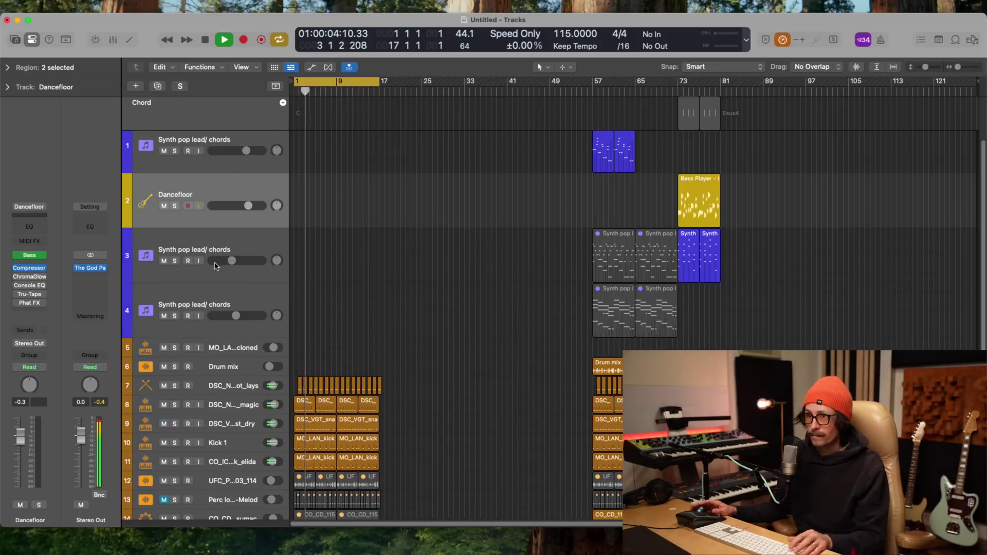
- Select the synth track running The Prince, raise its volume to -1.6 dB, and restart playback from bar 1
click(207, 298)
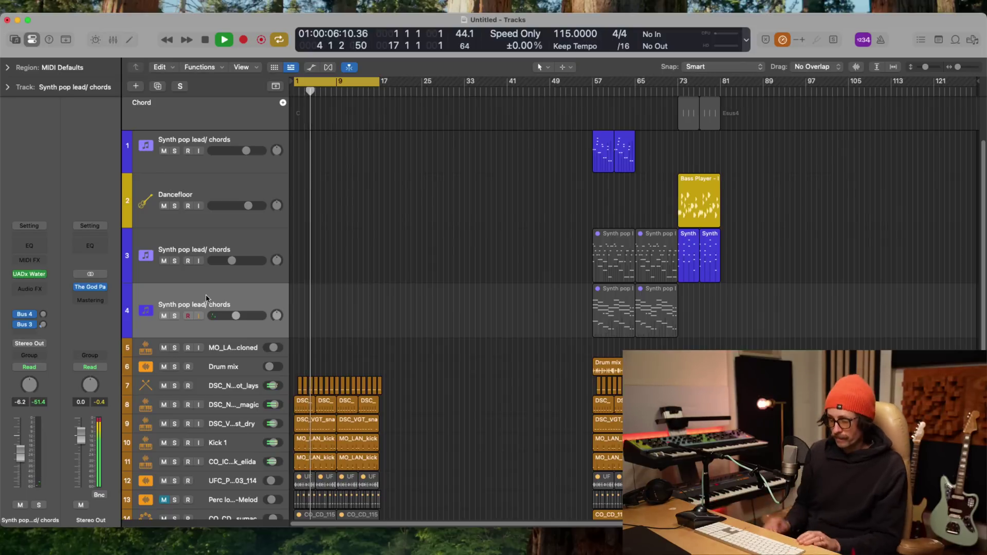
key(Up)
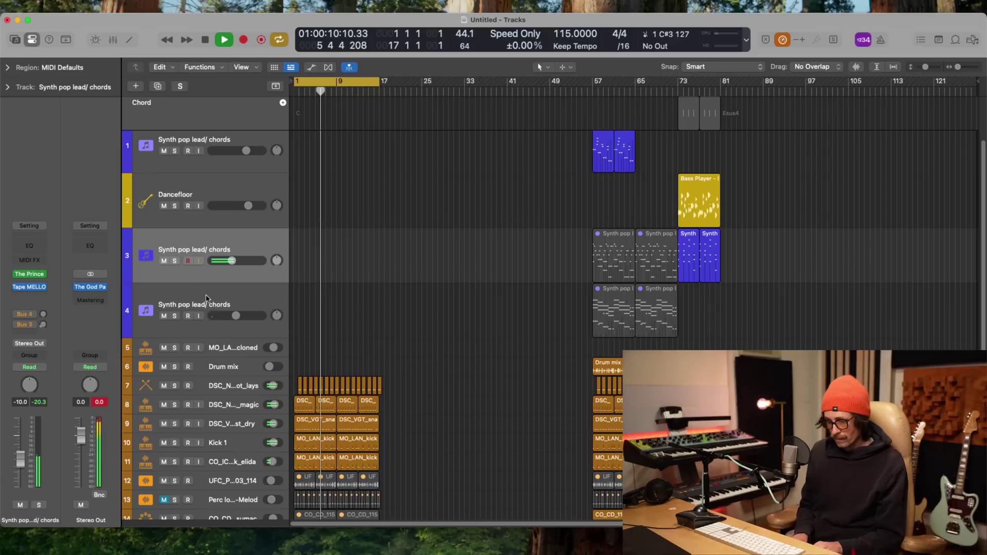
drag(29, 465, 26, 424)
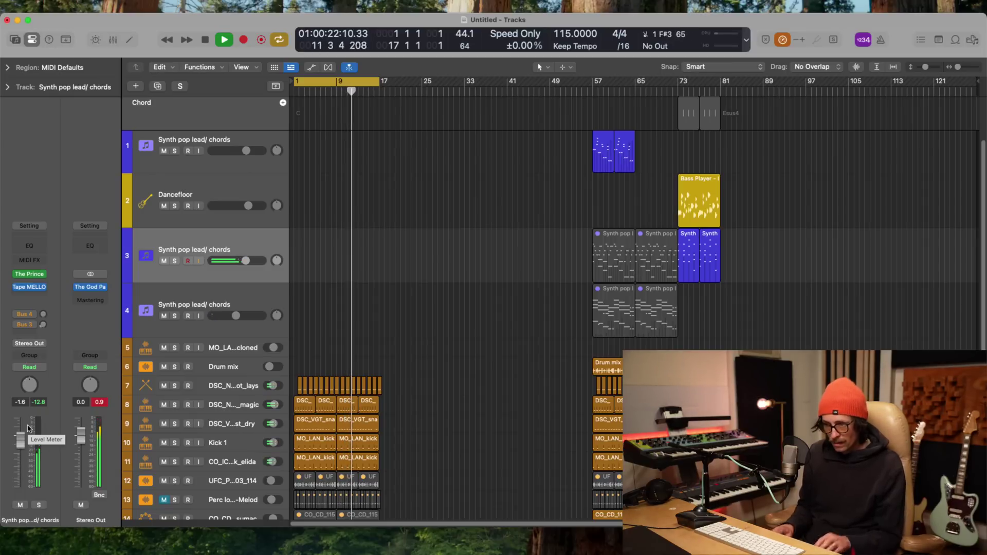
key(Return)
- Duplicate the first Synth pop lead/ chords track and load the Blue Boi Tubes preset in the duplicate's ANA 2 synth
click(206, 138)
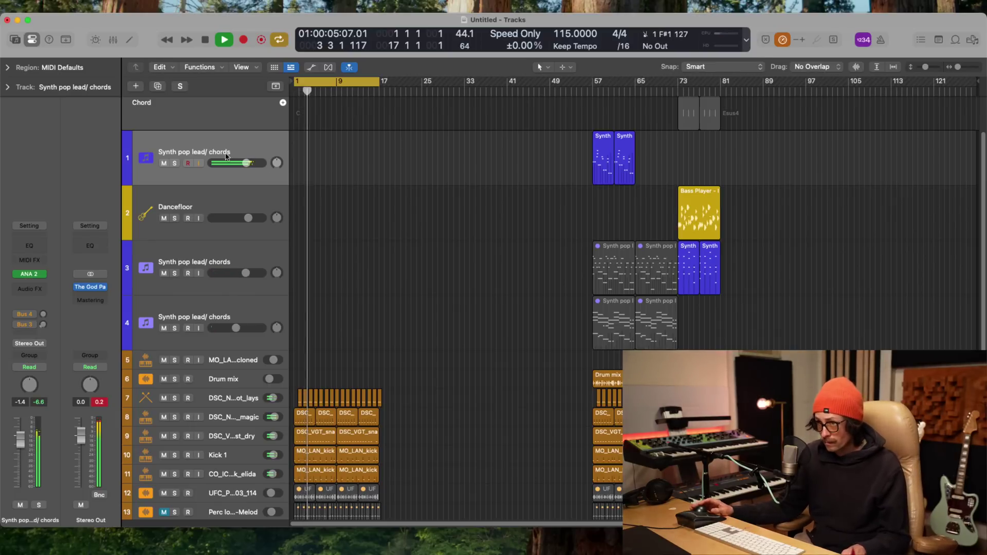
key(super+d)
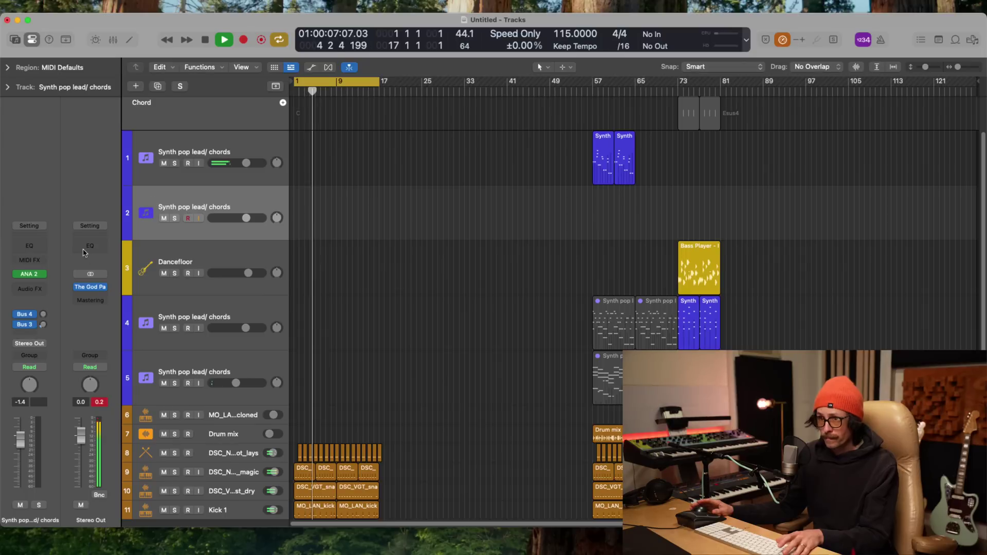
click(30, 274)
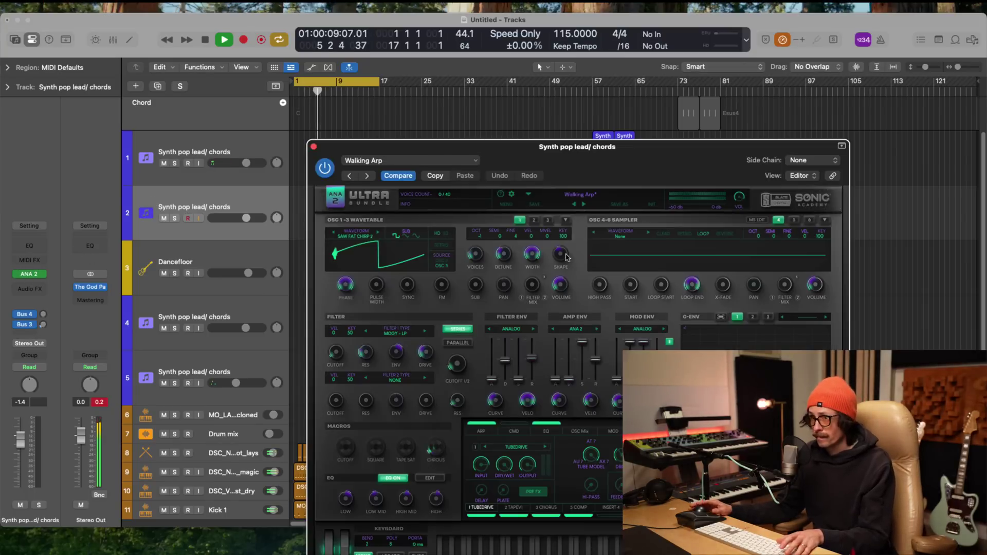
drag(603, 146, 295, 125)
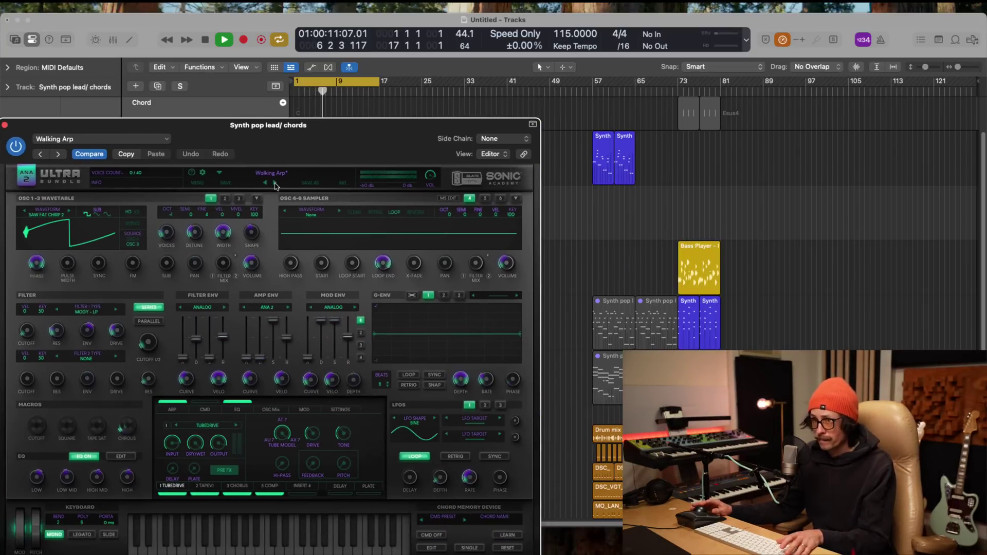
click(275, 182)
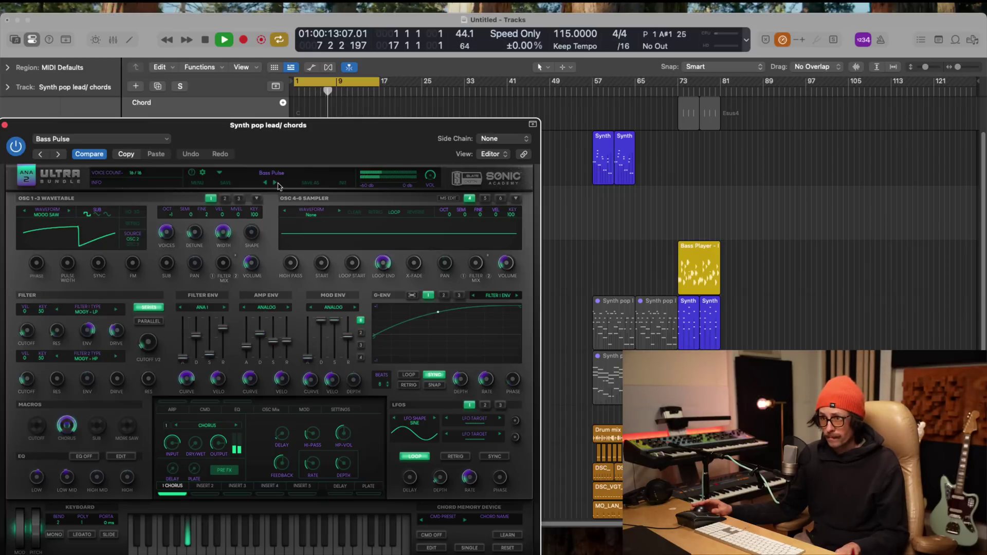
click(276, 183)
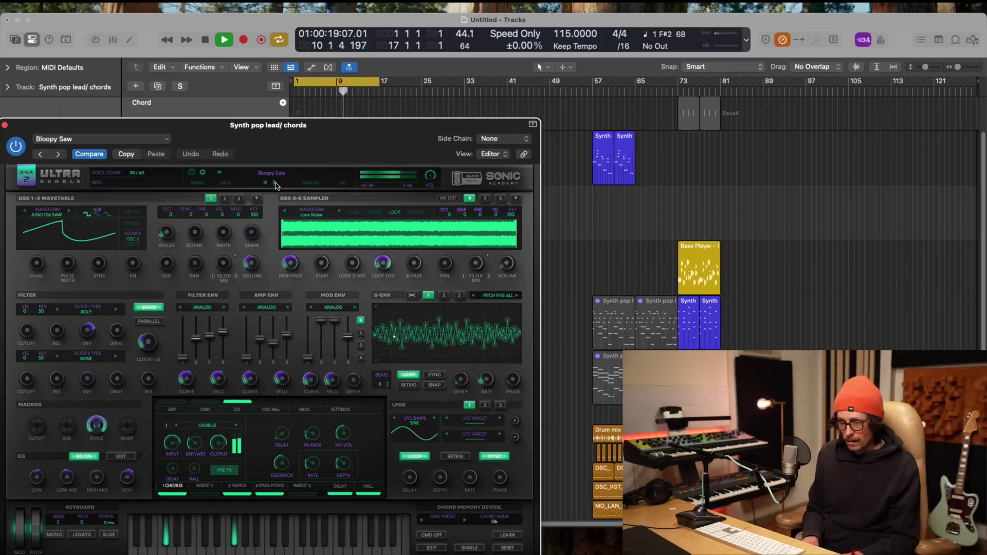
click(276, 183)
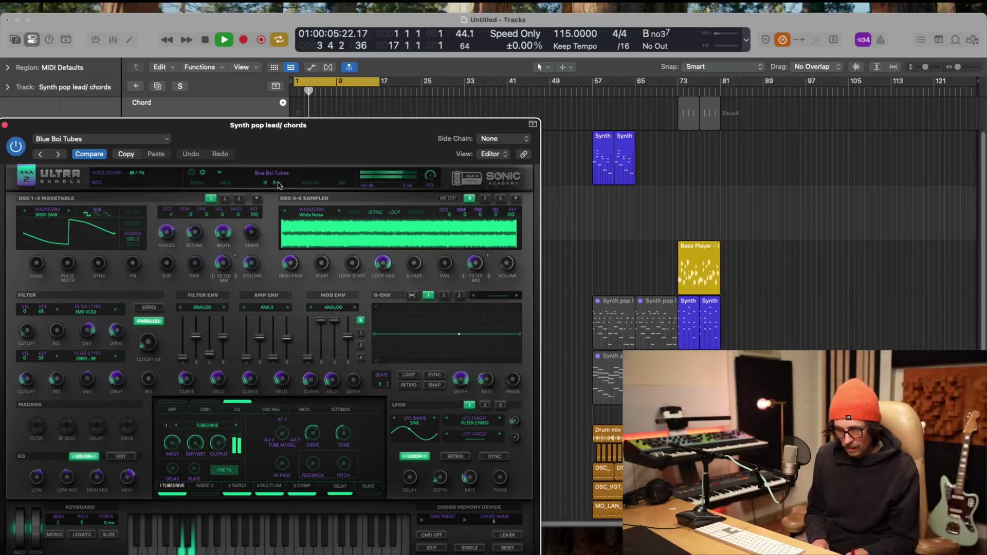
key(Return)
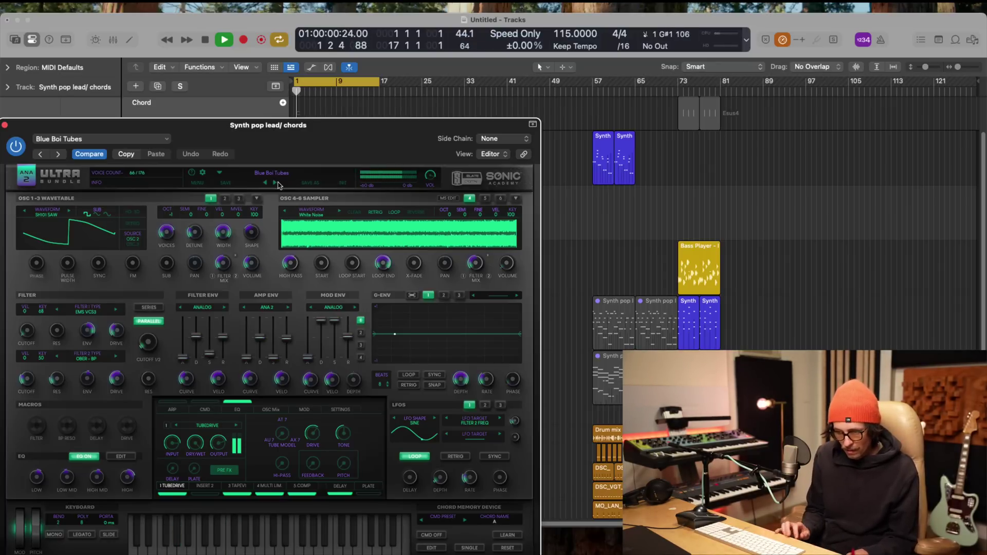
key(space)
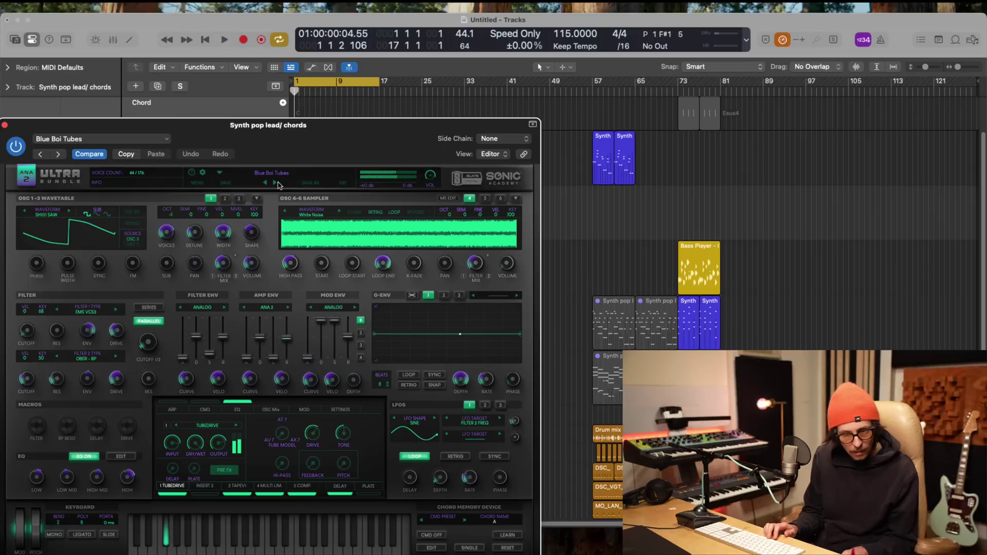
key(space)
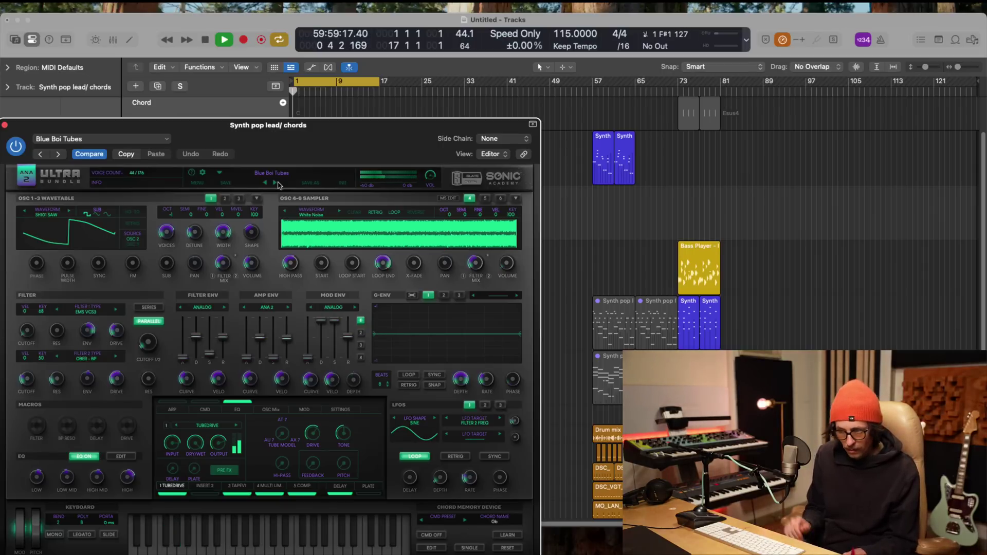
key(space)
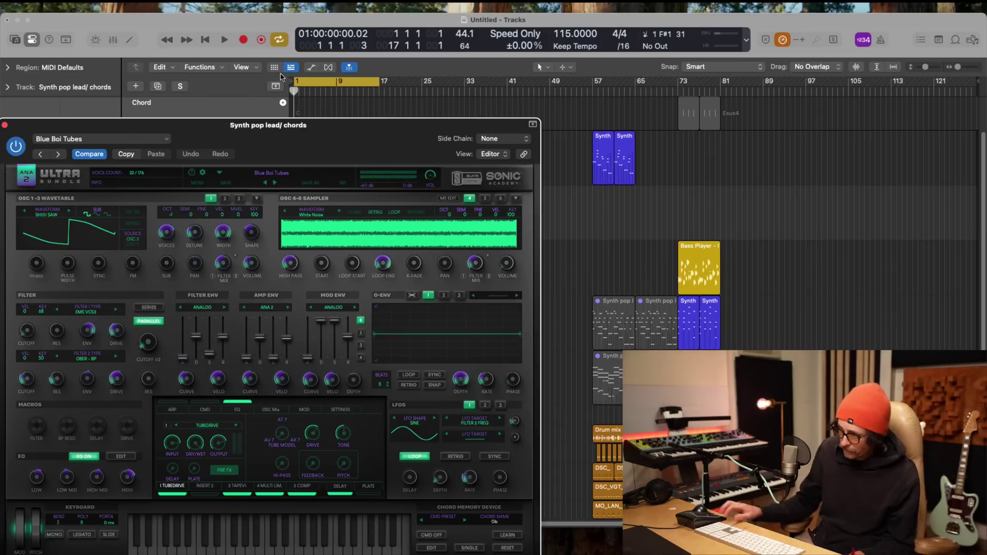
key(r)
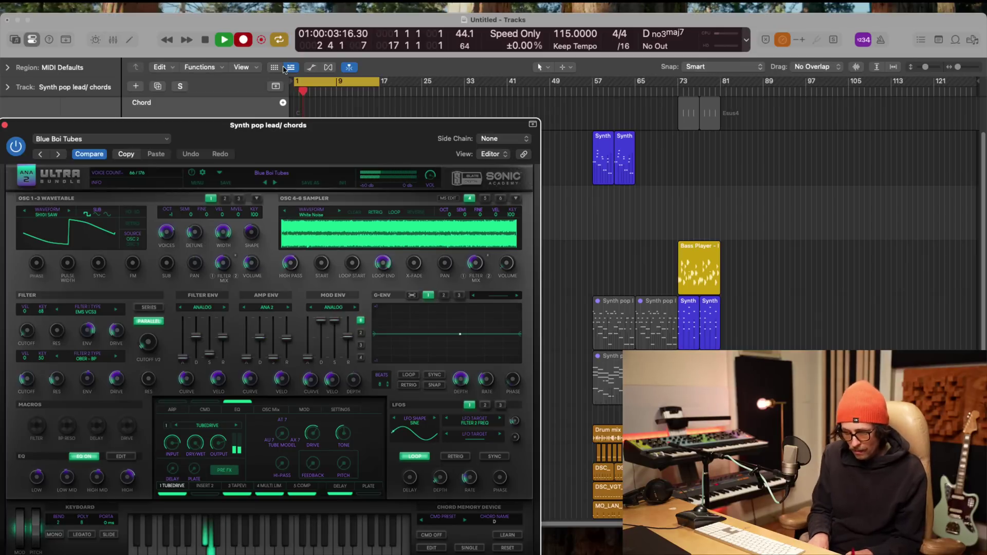
key(space)
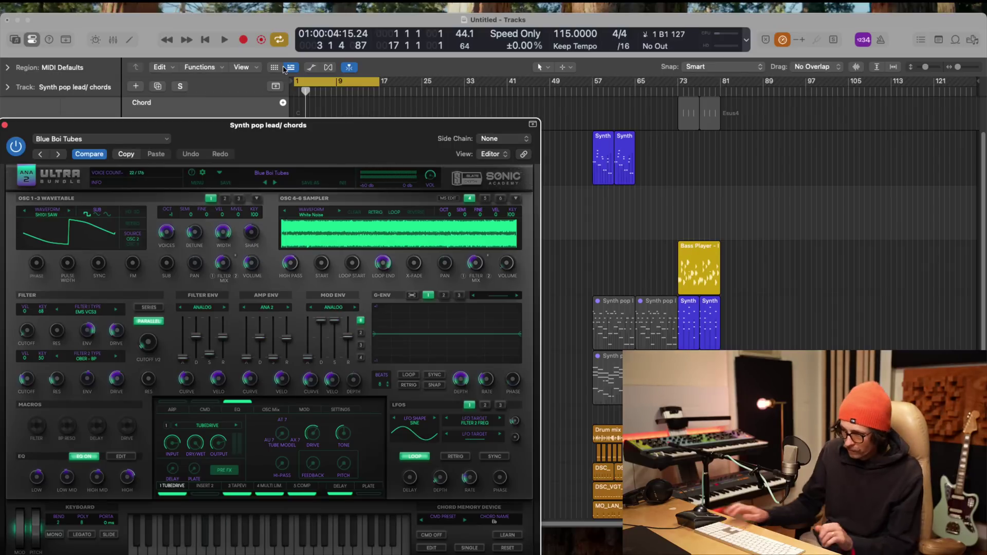
- Record a part of about nine bars with ANA 2 on the duplicated track from bar 1, play it back, and close the synth
key(r)
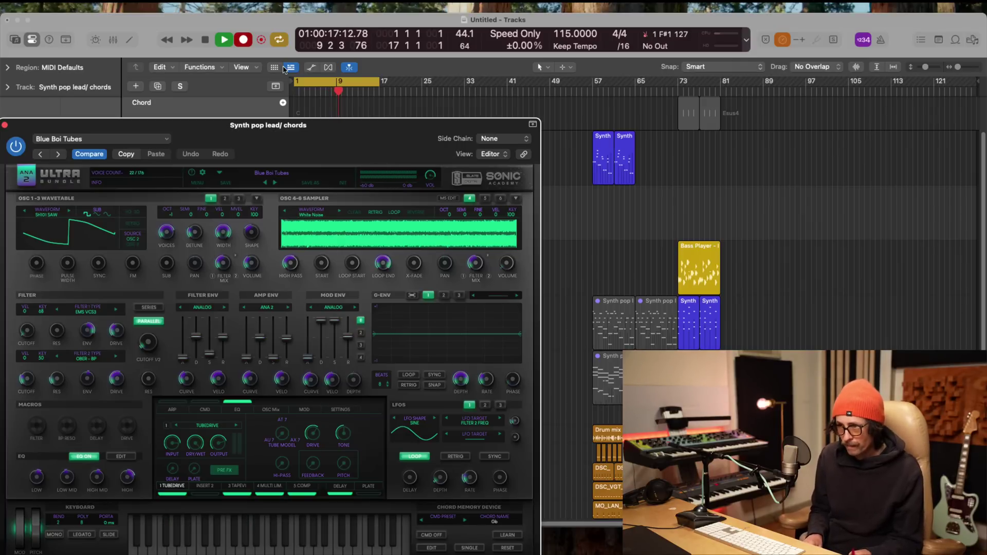
key(space)
key(space)
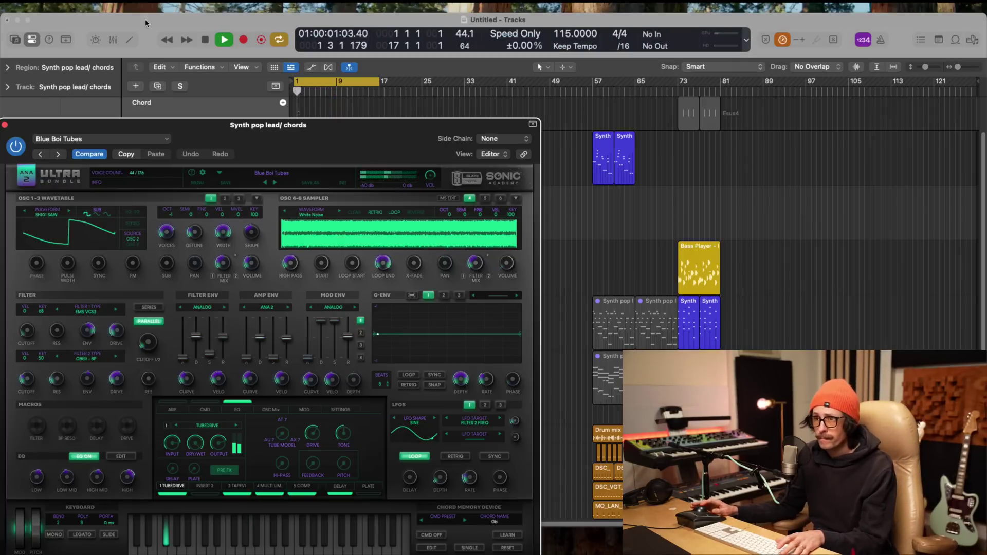
click(5, 124)
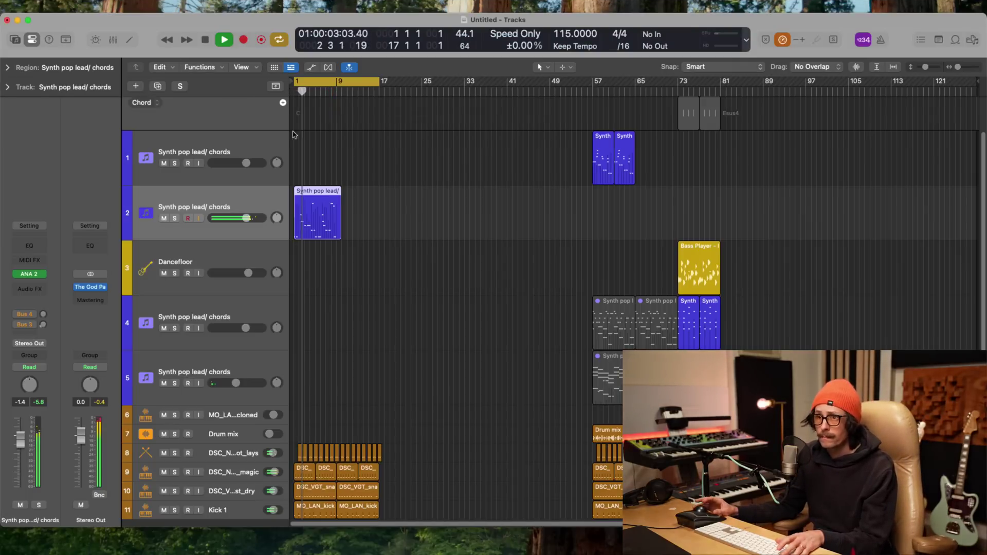
- Examine the recorded synth region's notes in the Piano Roll and the channel levels in the Mixer
double_click(319, 226)
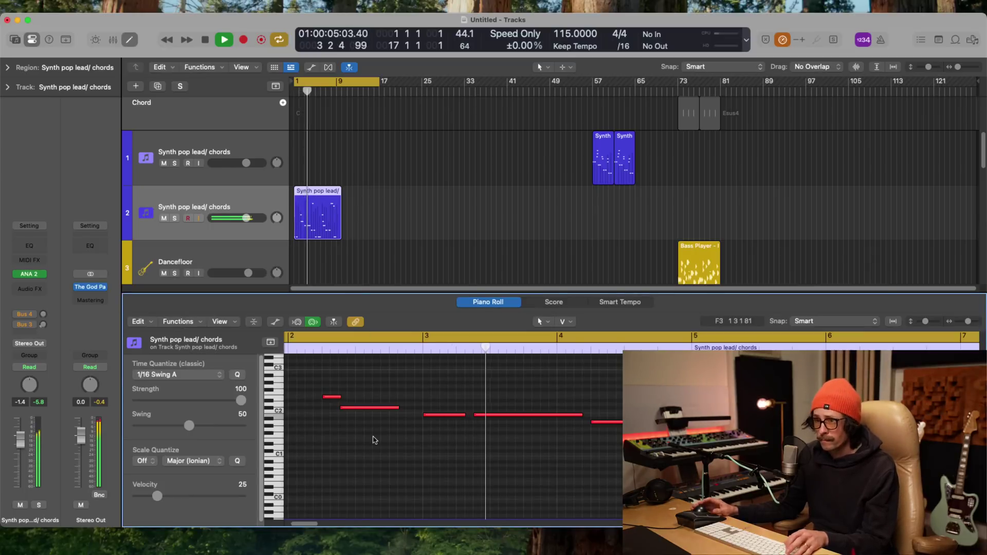
scroll(436, 436, down, 3)
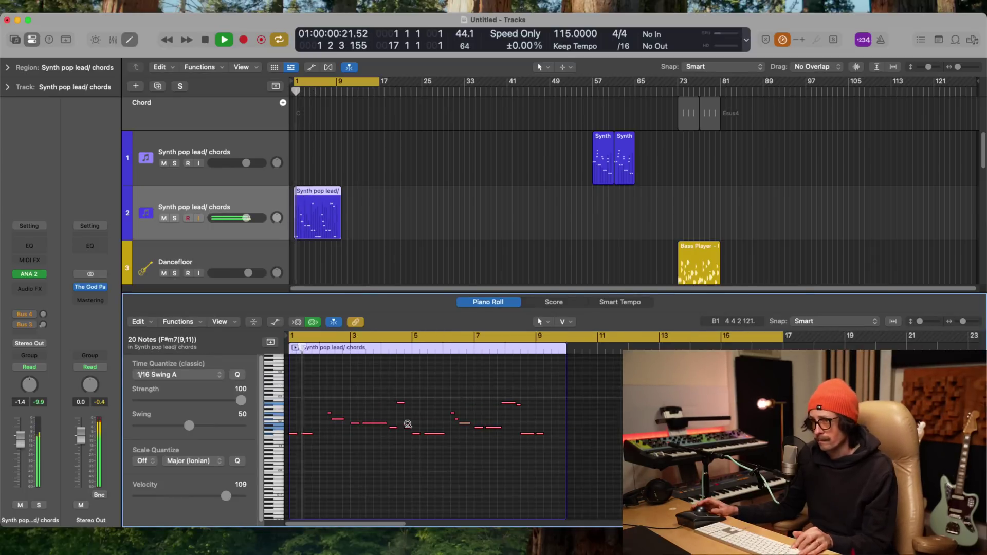
key(x)
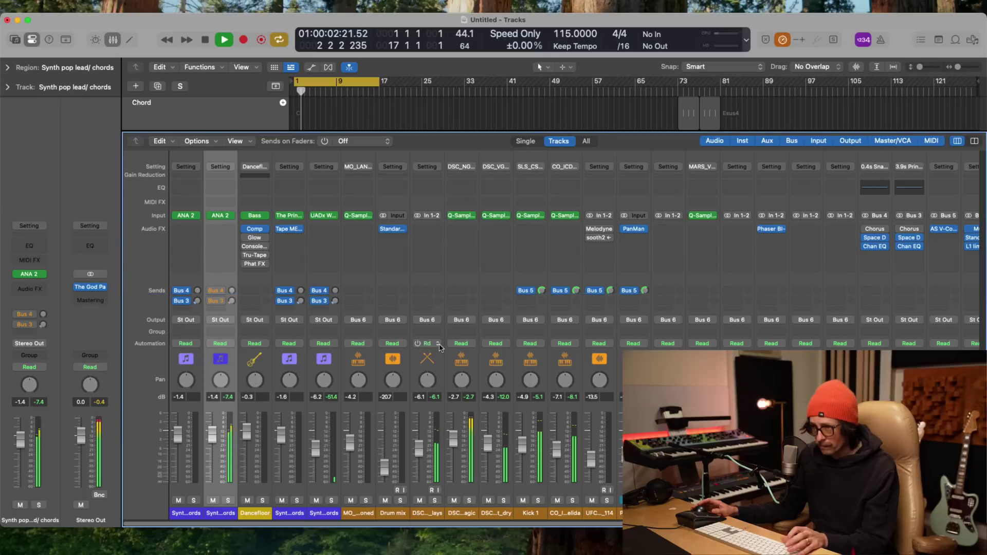
key(x)
- Slightly lower the volume of the DS_LENNO_120_drum_hat_moving track
scroll(402, 286, down, 1)
scroll(404, 292, down, 4)
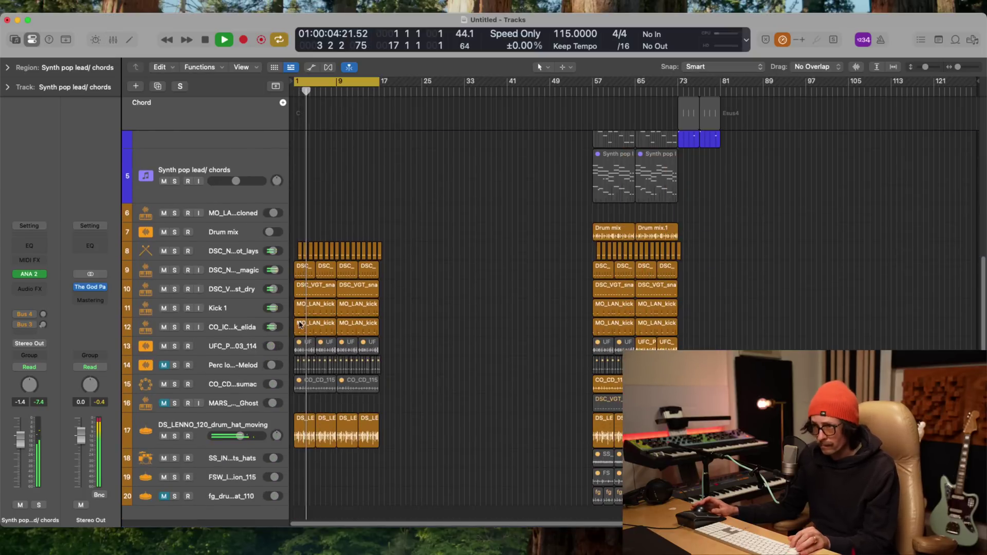
drag(240, 436, 238, 435)
- Select track 4, the synth running The Prince, audition it over the new section, and stop playback
scroll(298, 406, up, 3)
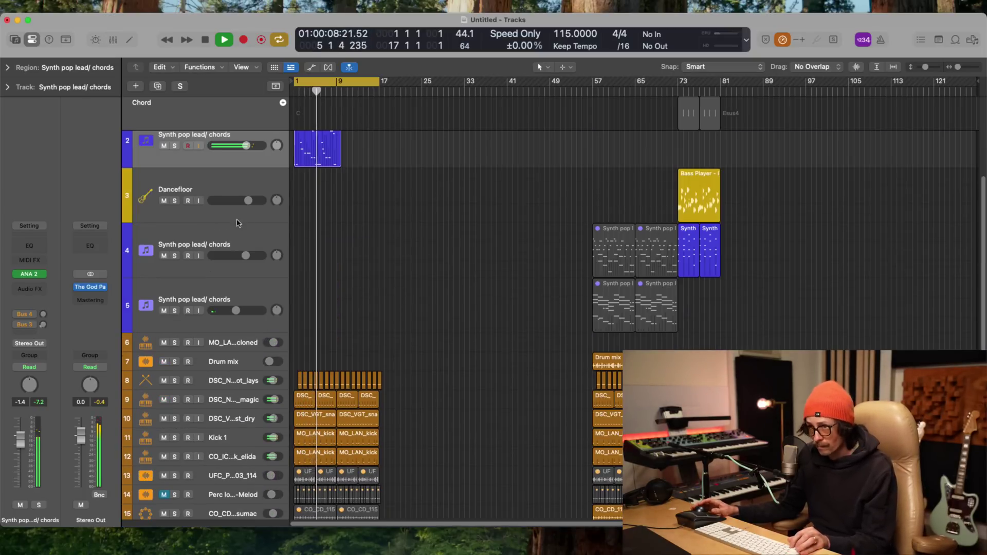
click(210, 214)
click(210, 264)
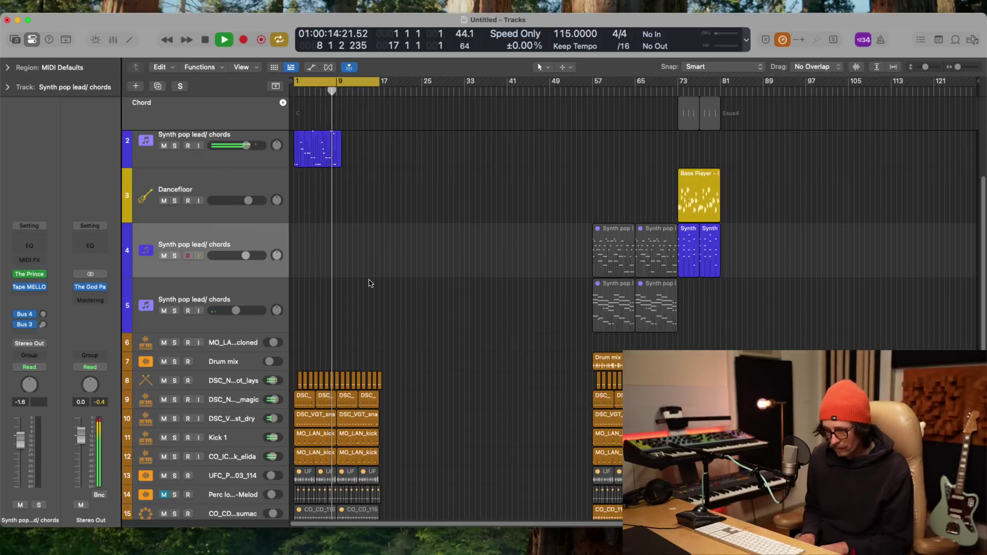
key(space)
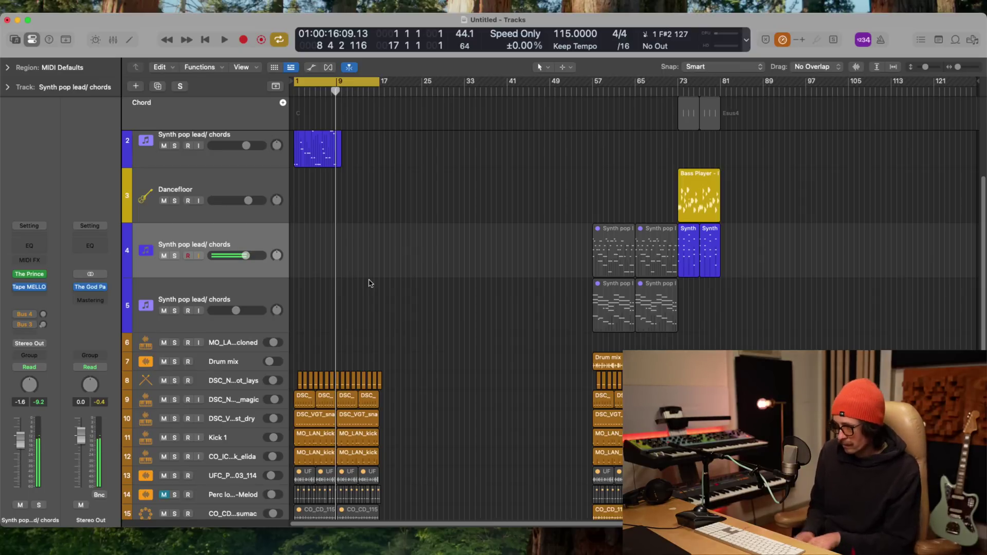
- Record a chord part of about five bars on track 4 from bar 1, play it back, and open it in the Piano Roll
key(r)
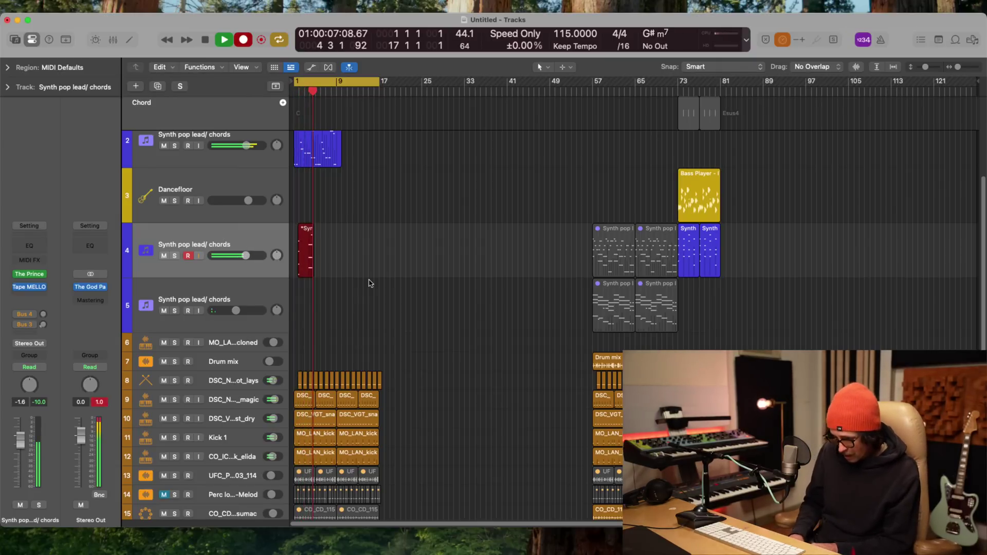
key(space)
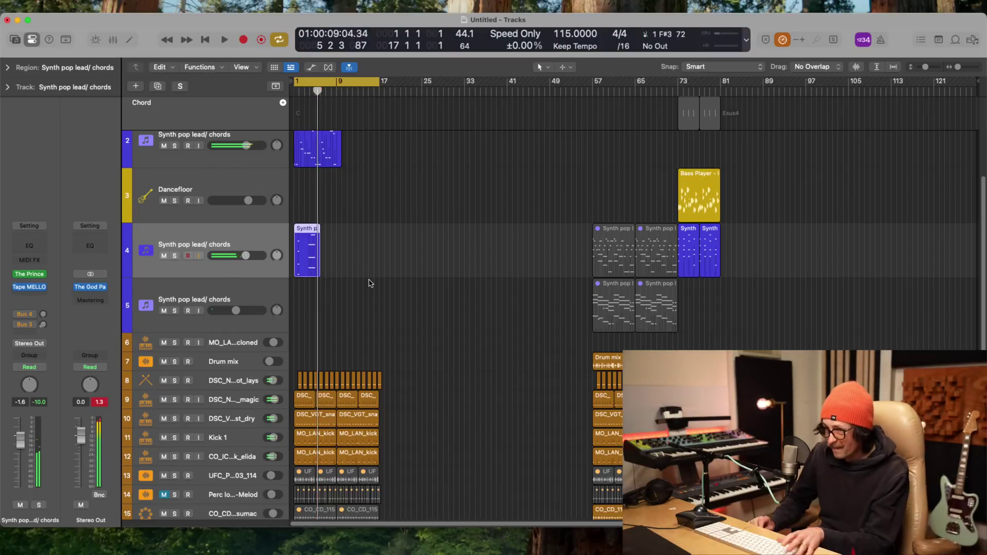
key(space)
key(e)
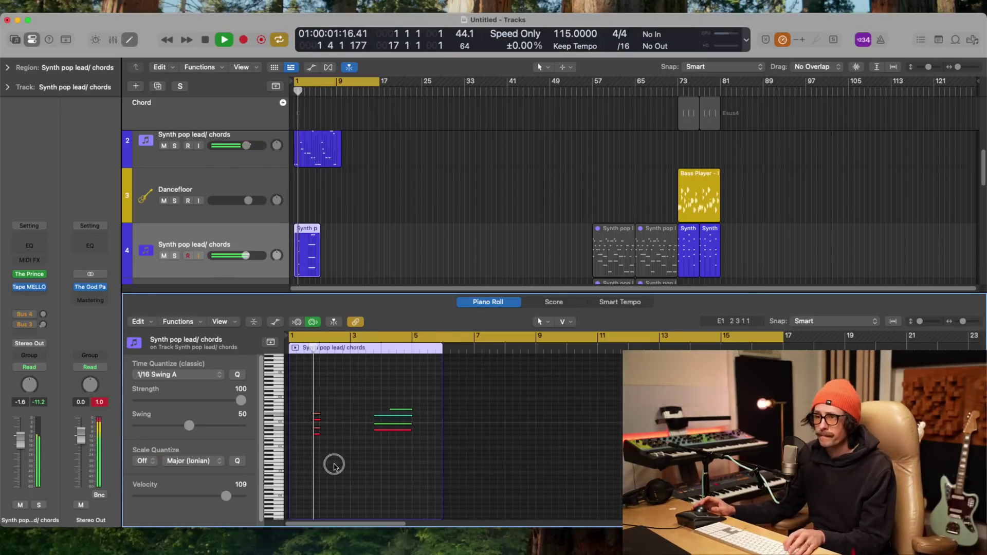
- Transpose the four notes of the first recorded chord up an octave and restart playback from the beginning
key(super+a)
key(z)
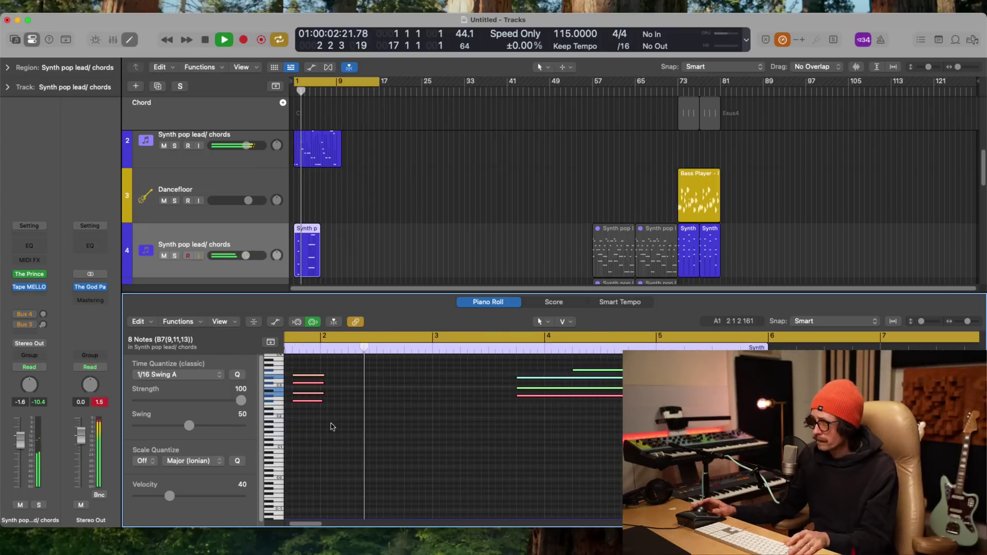
click(309, 383)
drag(309, 382, 306, 365)
key(Return)
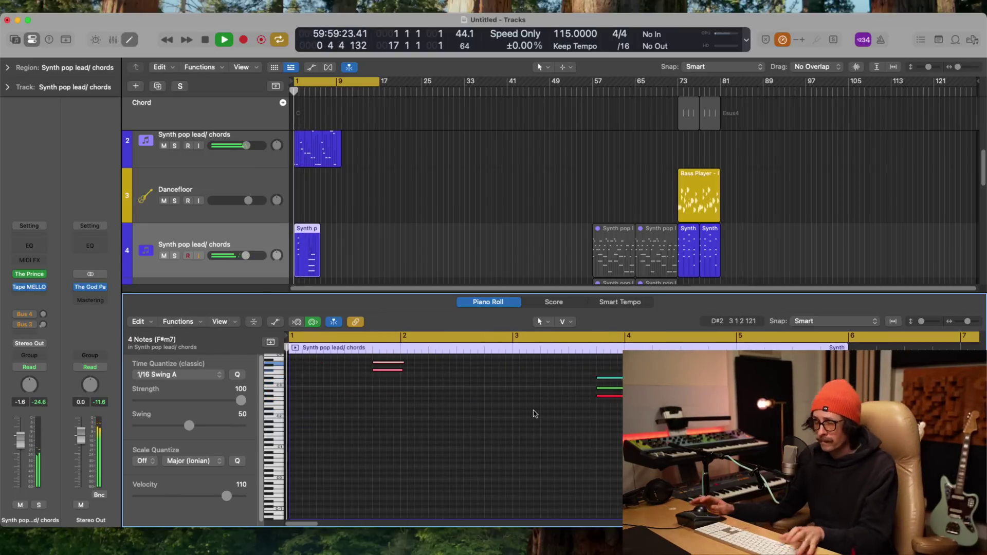
- Transpose the four notes of the second recorded chord up an octave and play the part from the beginning
key(z)
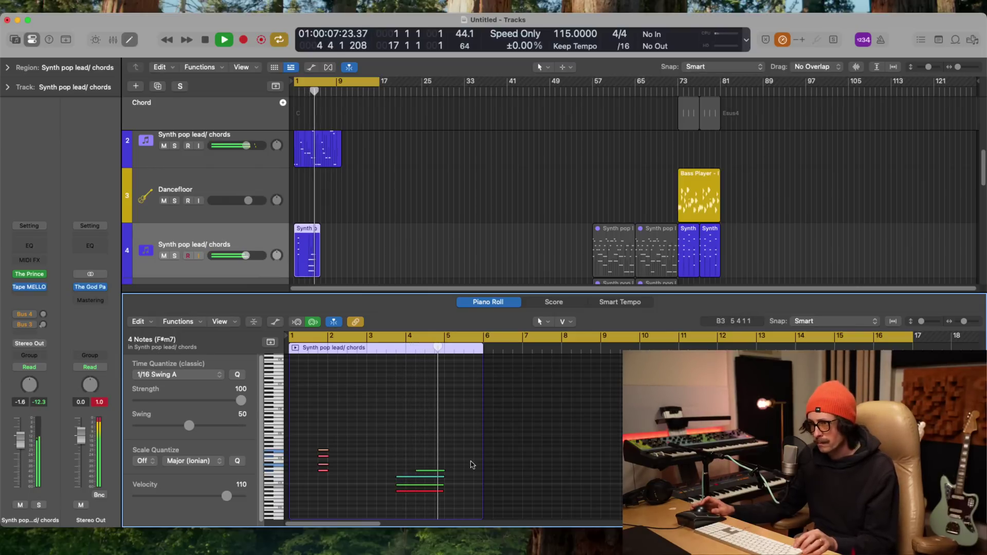
click(419, 465)
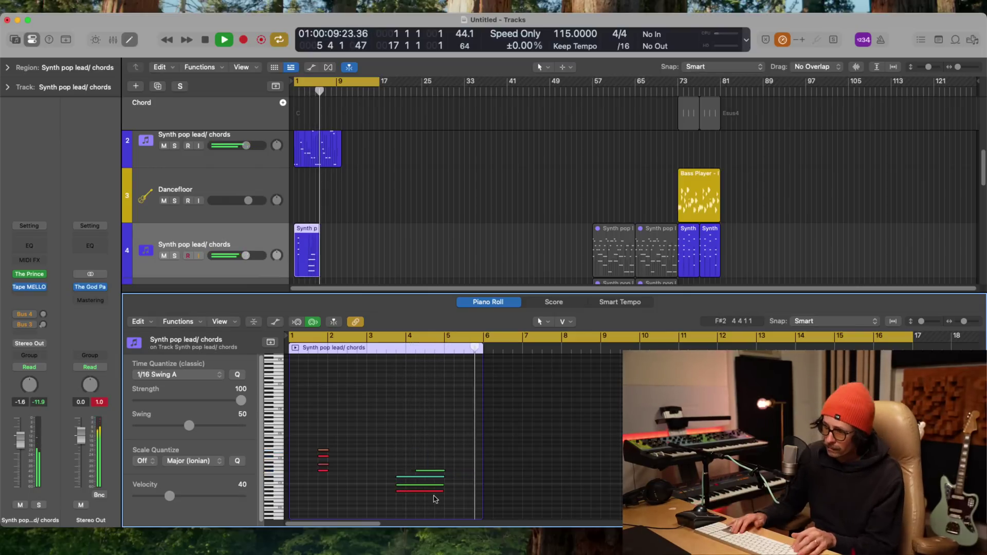
key(Return)
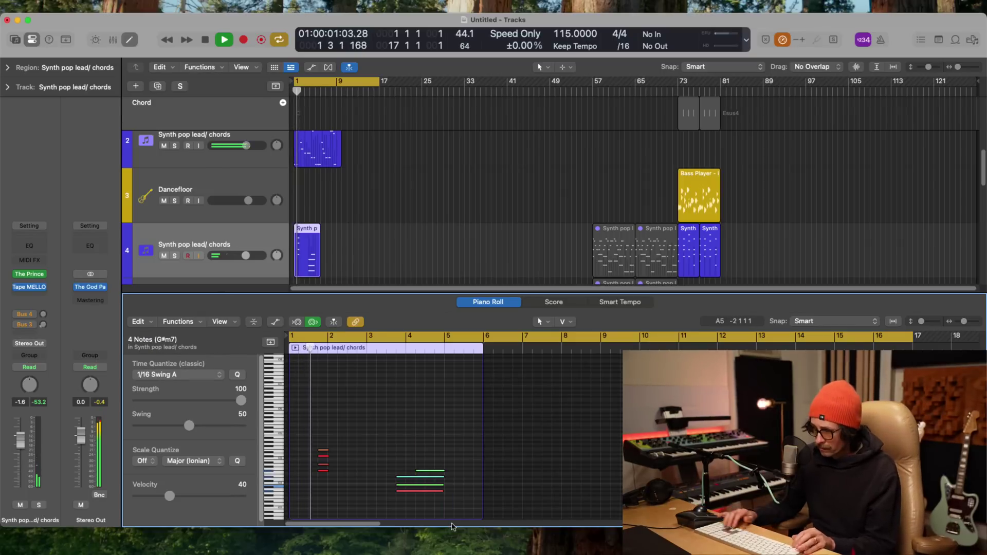
key(alt+shift+Up)
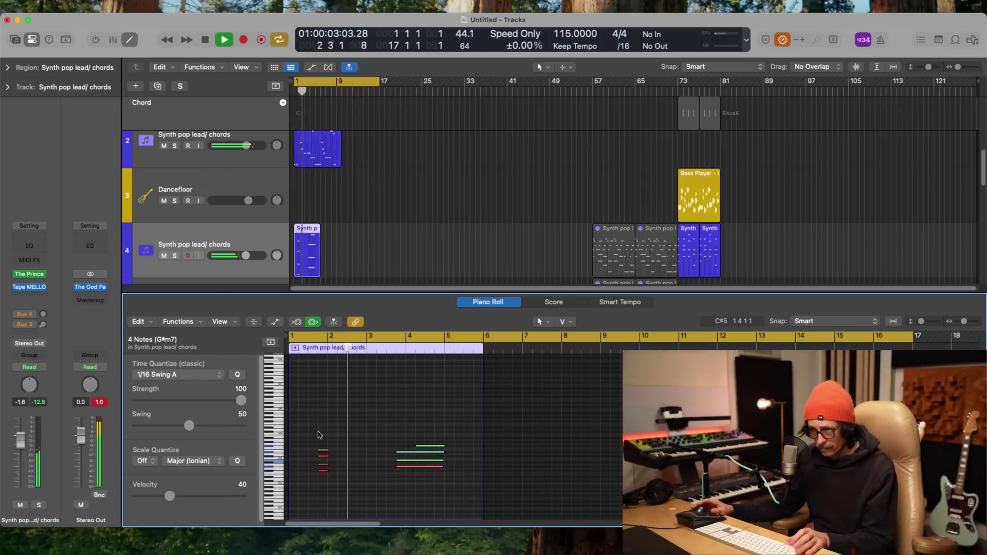
key(space)
key(Return)
key(space)
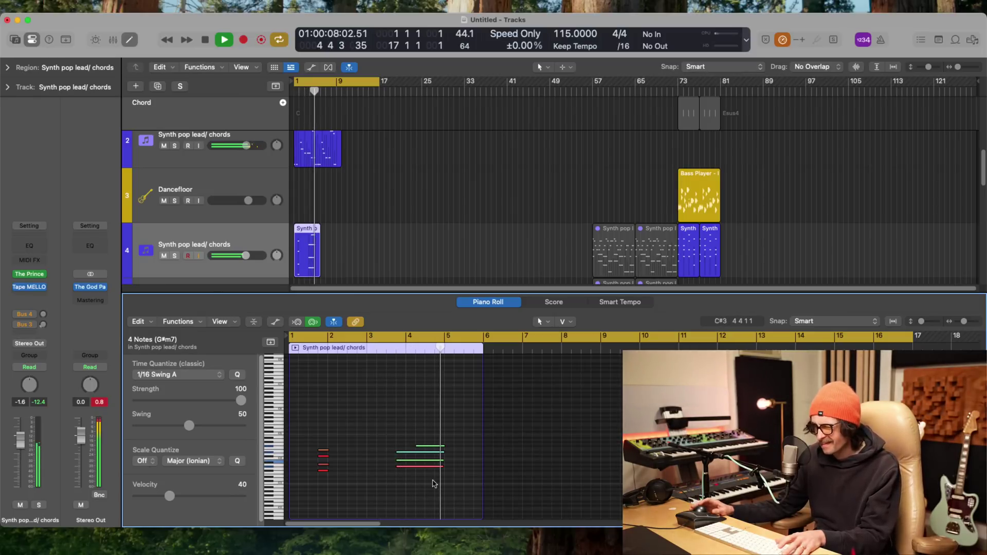
- Stop playback and shorten all four notes of the second chord so they end together at about beat 4 of bar 4
key(space)
key(super+Right)
key(super+Right)
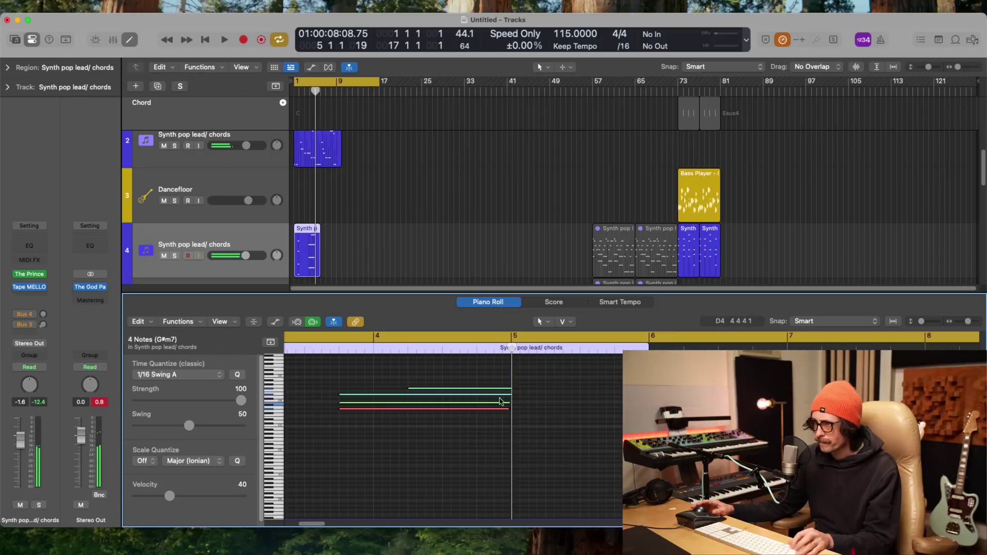
drag(508, 409, 475, 409)
click(541, 389)
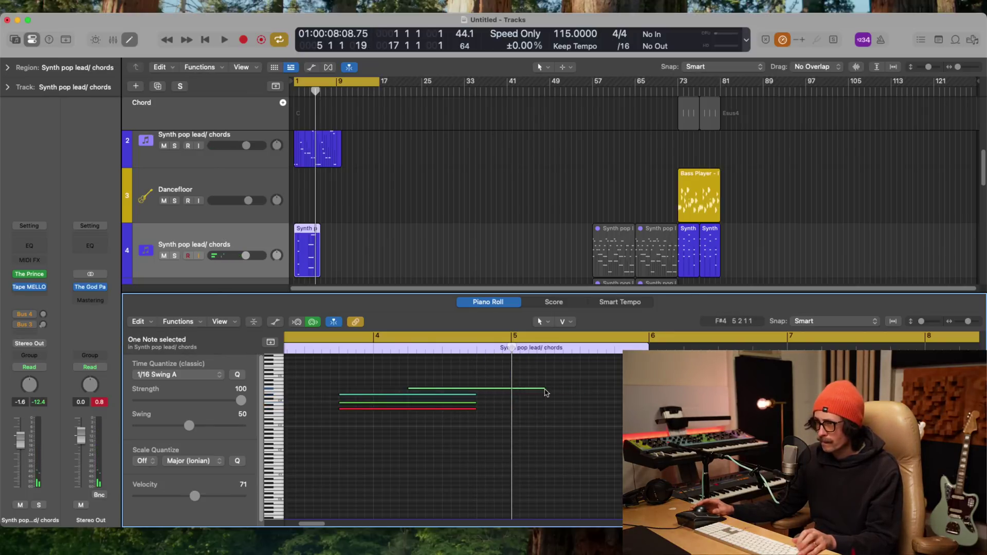
drag(544, 392, 476, 390)
ctrl+alt+click(491, 425)
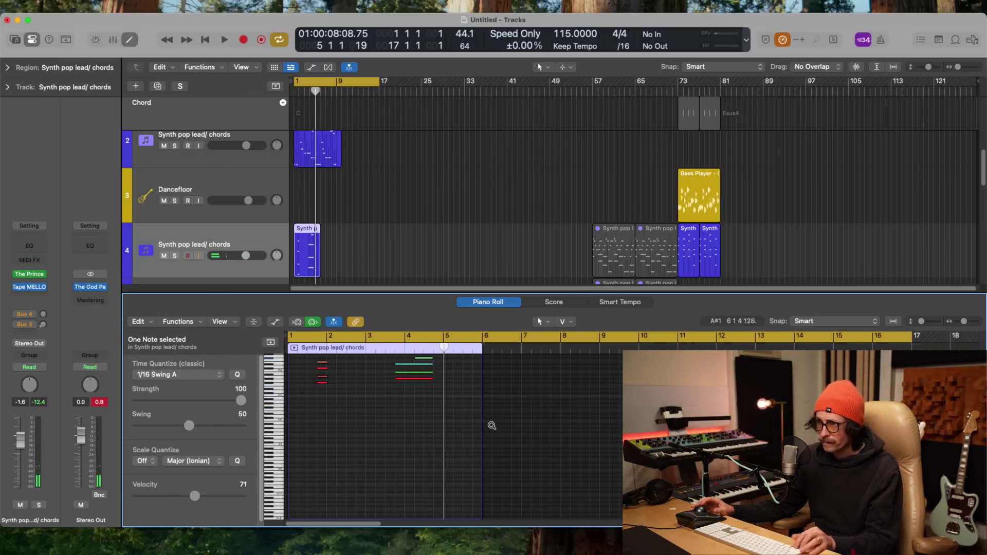
- Close the Piano Roll, deselect the region, and audition the new section briefly from bar 1
key(e)
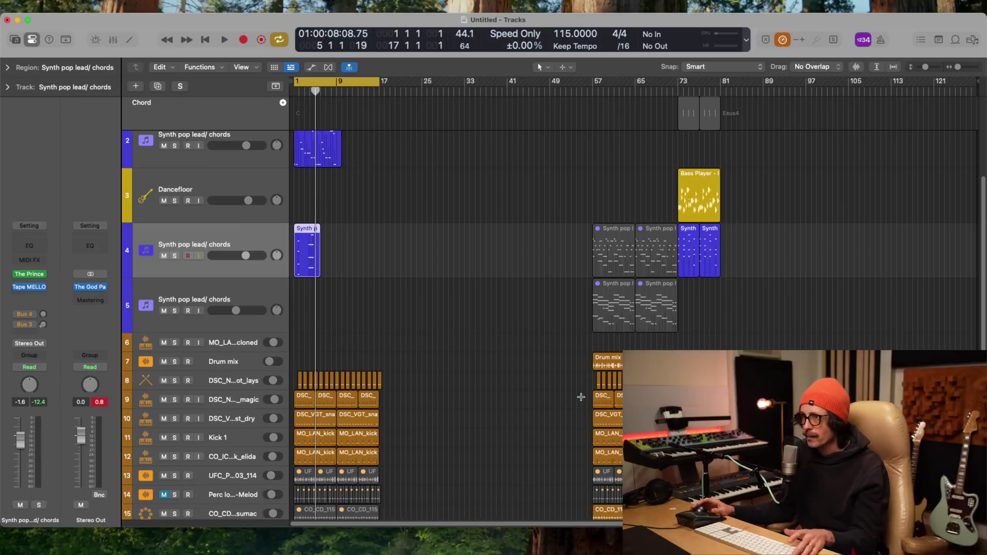
click(432, 335)
key(Return)
key(space)
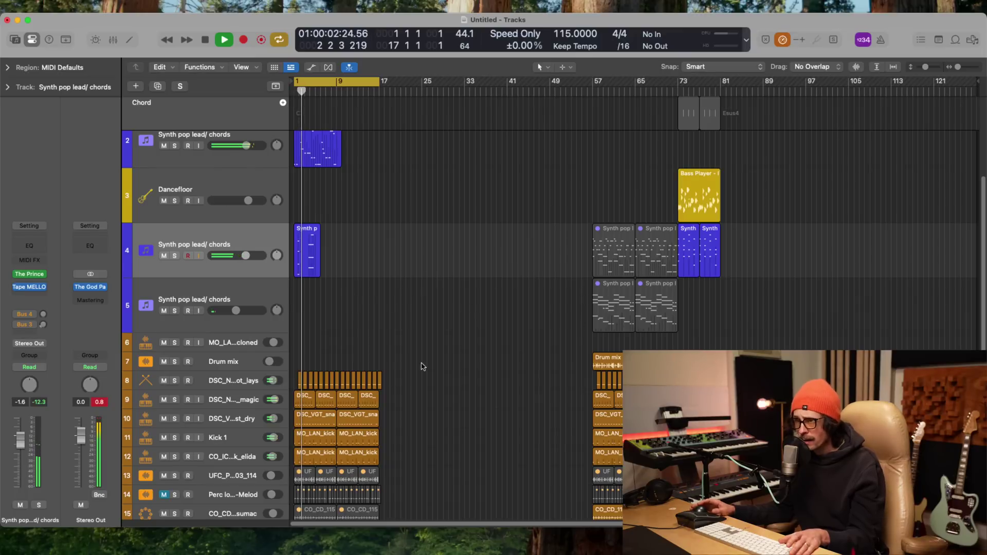
key(space)
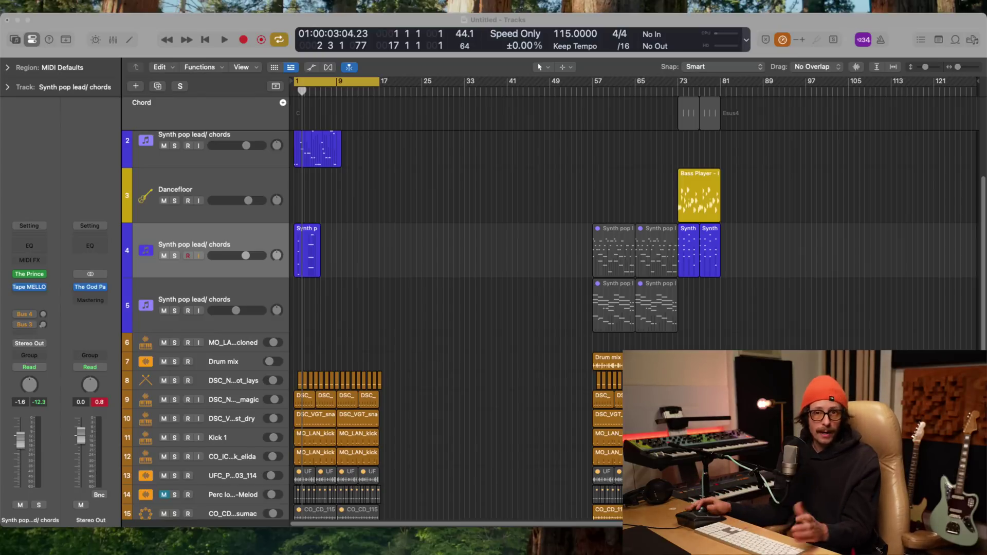
- Select drum track 8 and inspect the Mu, StandardCLIP and L1 limiter plug-ins on its Drm Mix bus, closing each one
scroll(400, 266, up, 2)
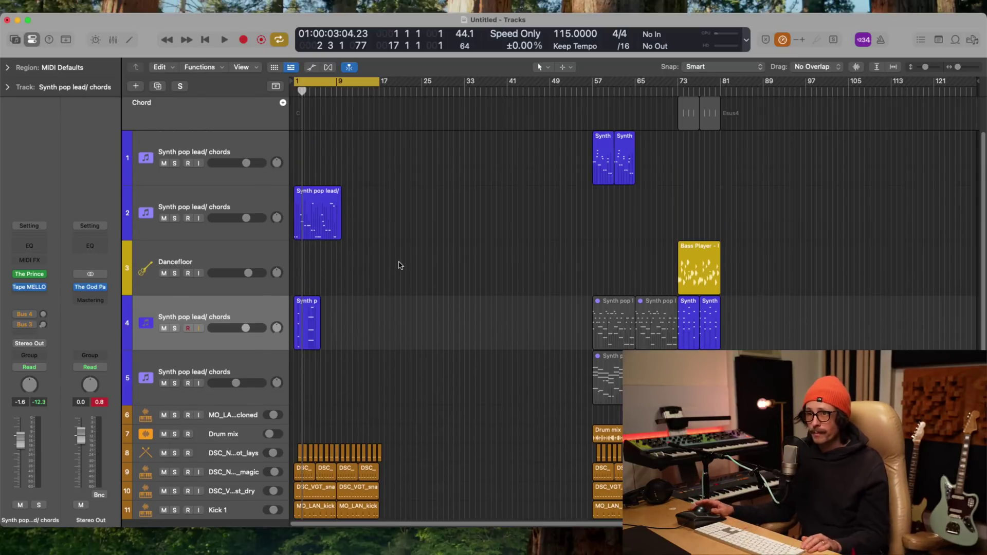
scroll(398, 266, down, 5)
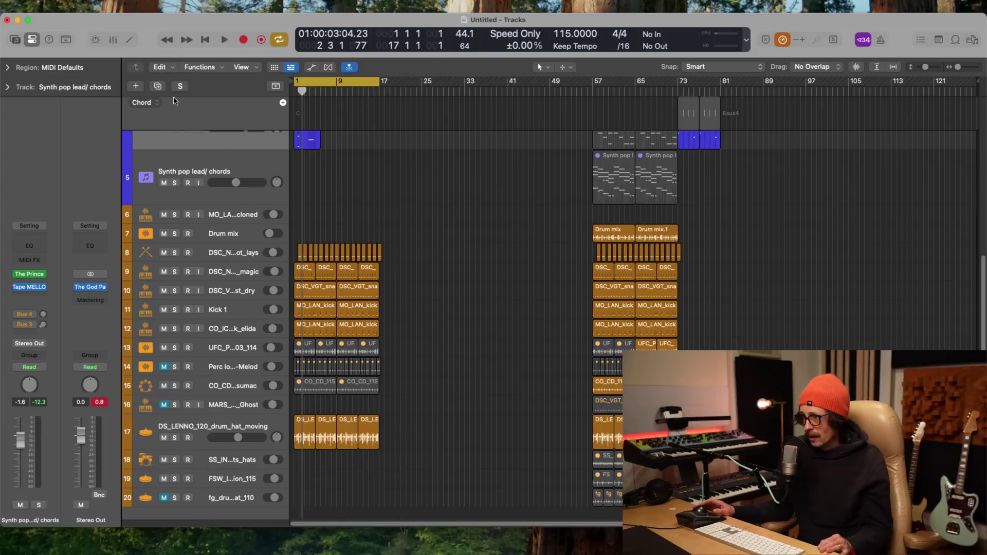
click(10, 6)
click(31, 18)
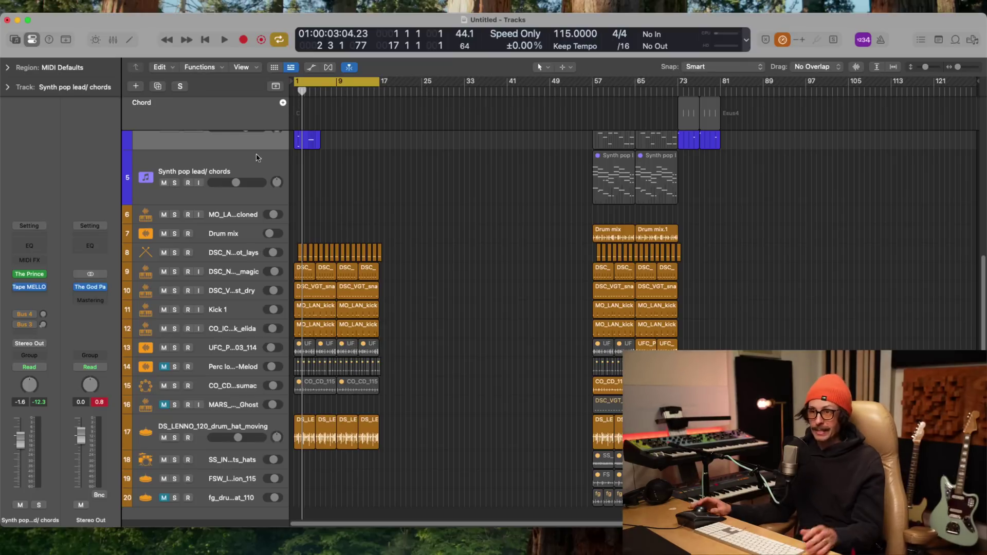
click(229, 247)
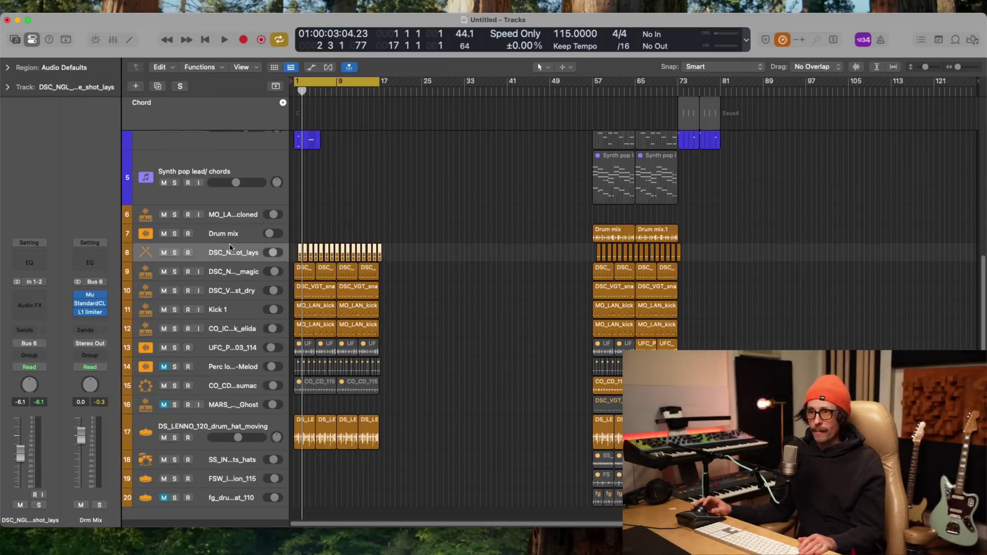
click(90, 295)
click(90, 303)
click(90, 312)
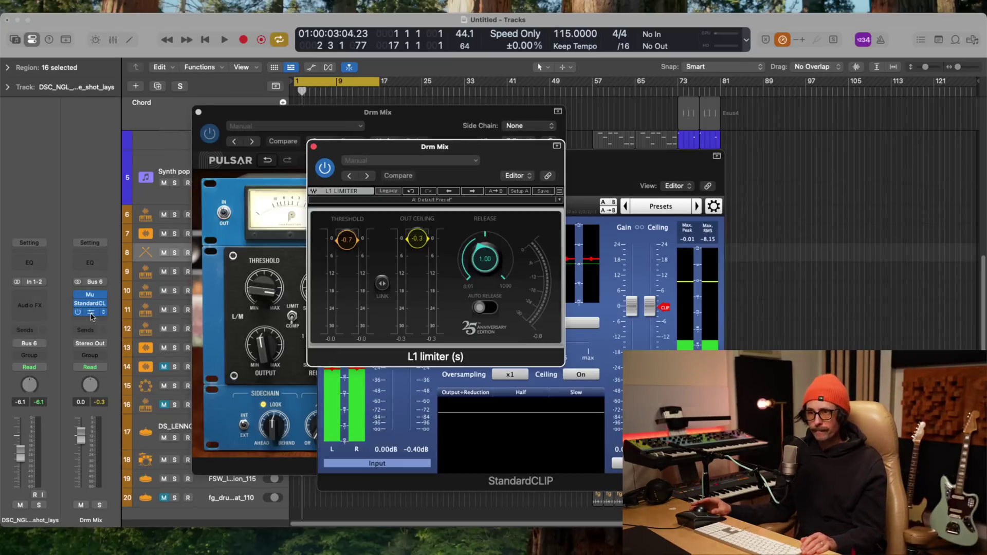
click(313, 146)
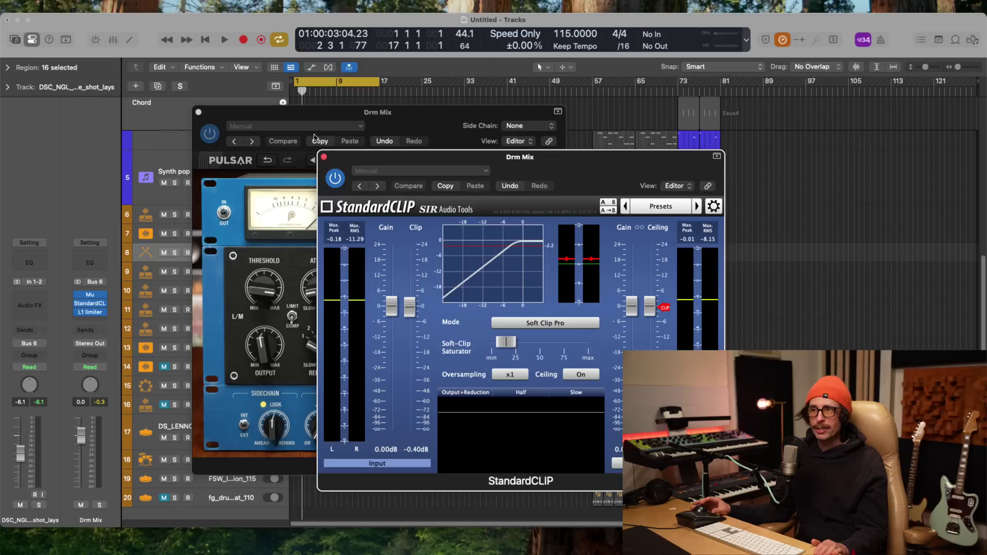
click(323, 157)
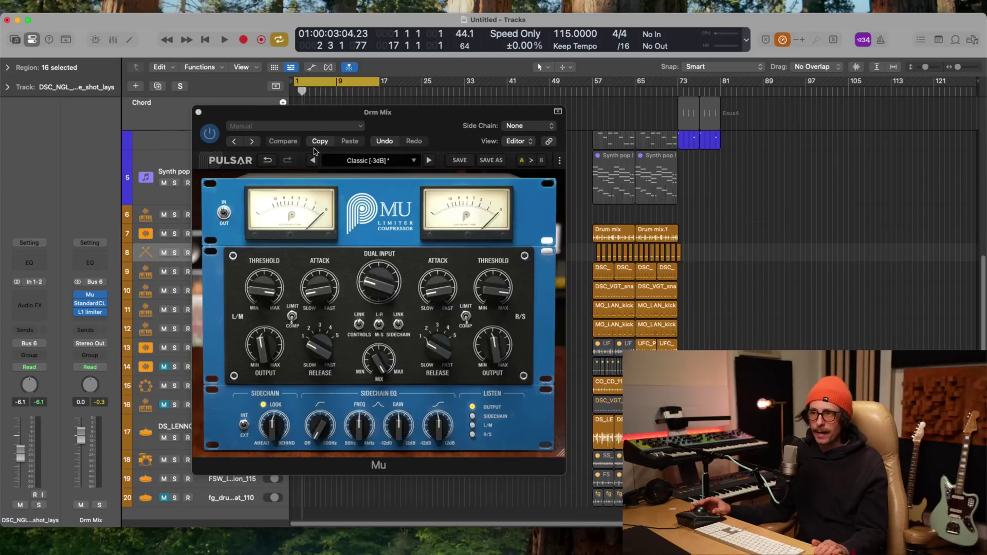
click(199, 112)
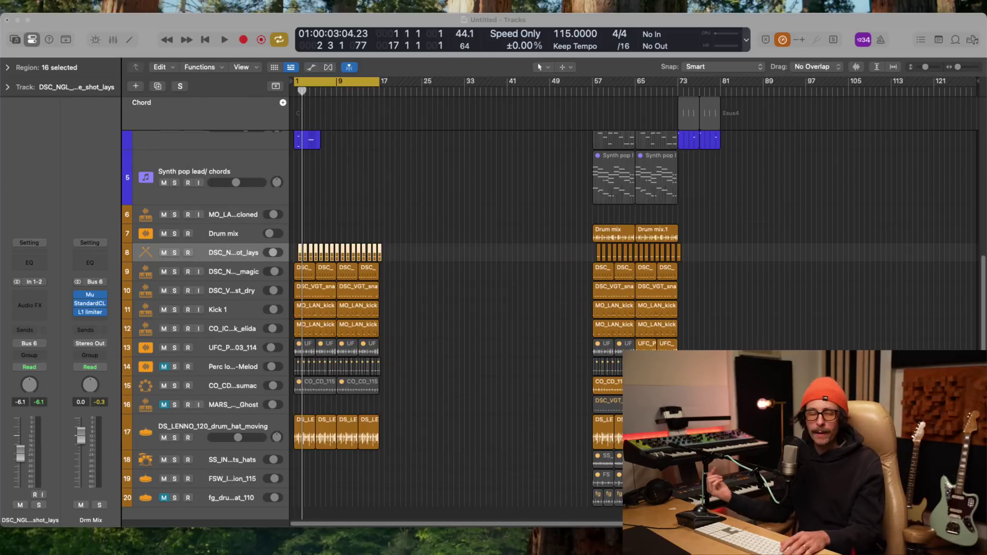